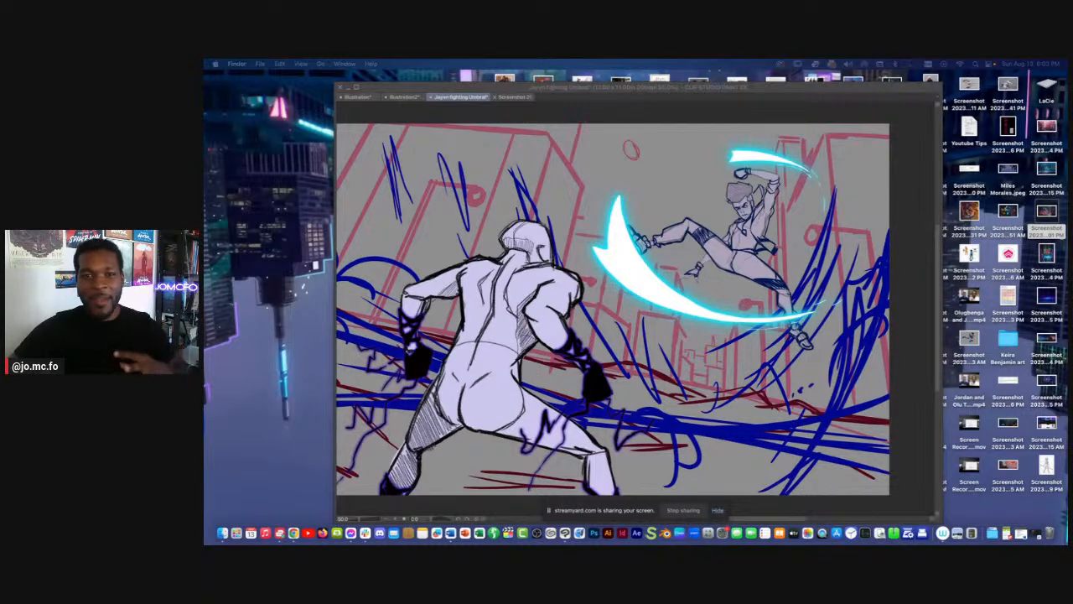
Preview the character sketch image file from the desktop and return to the Jayvn fighting Umbral drawing in Clip Studio Paint
{"action": "key", "text": "space"}
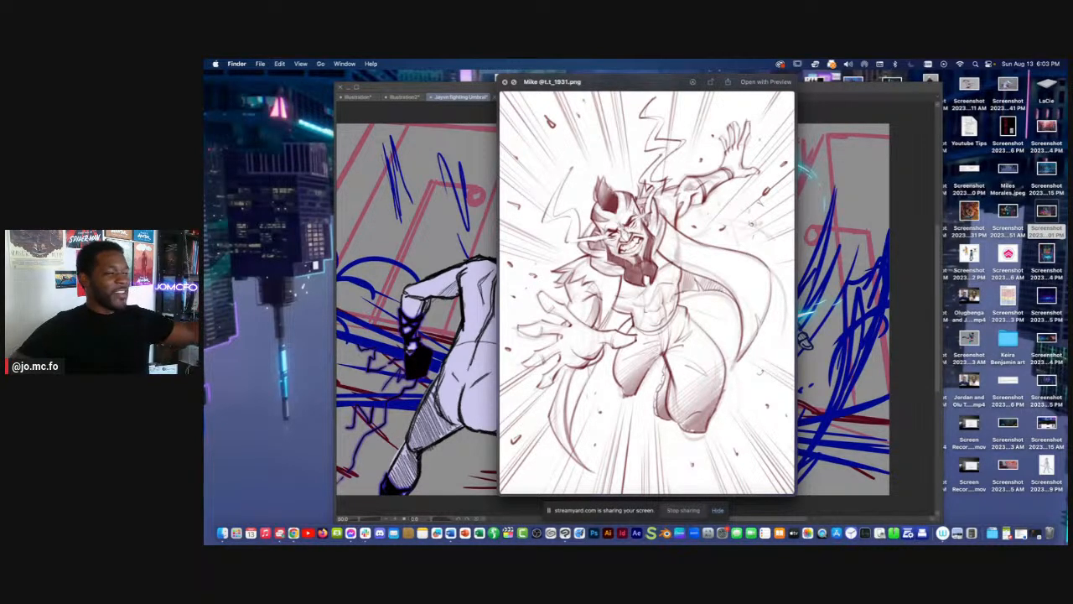
{"action": "key", "text": "space"}
{"action": "left_click", "coordinate": [563, 175]}
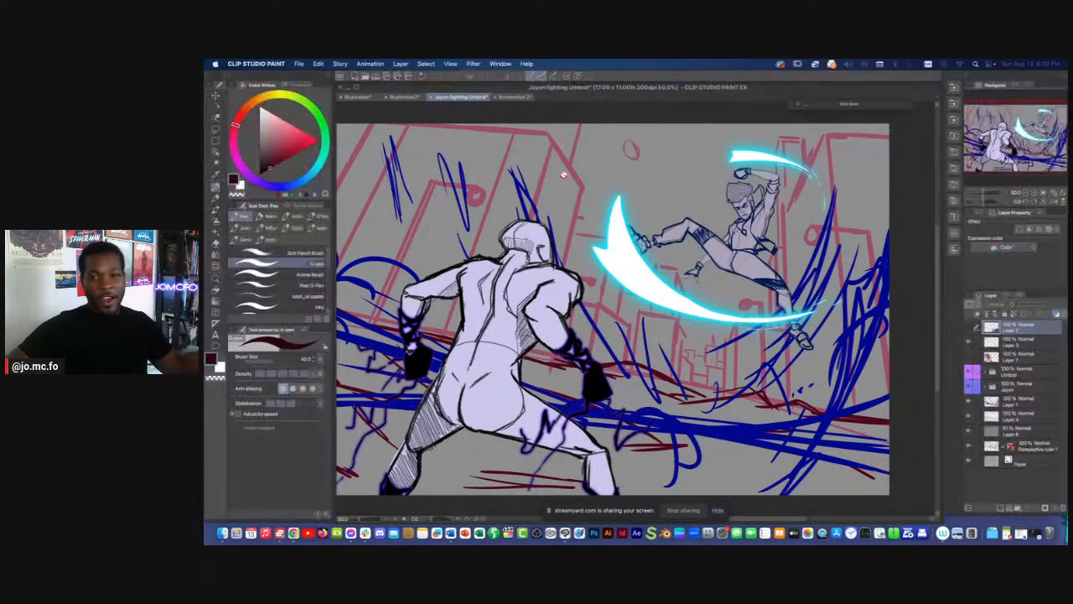
{"action": "key", "text": "super+Tab"}
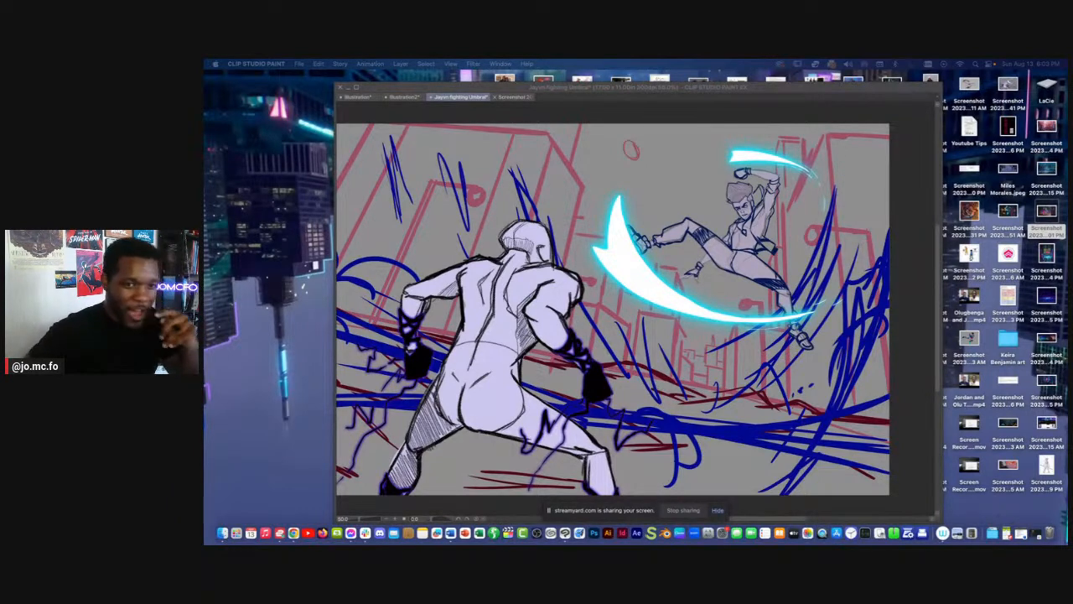
{"action": "left_click", "coordinate": [554, 224]}
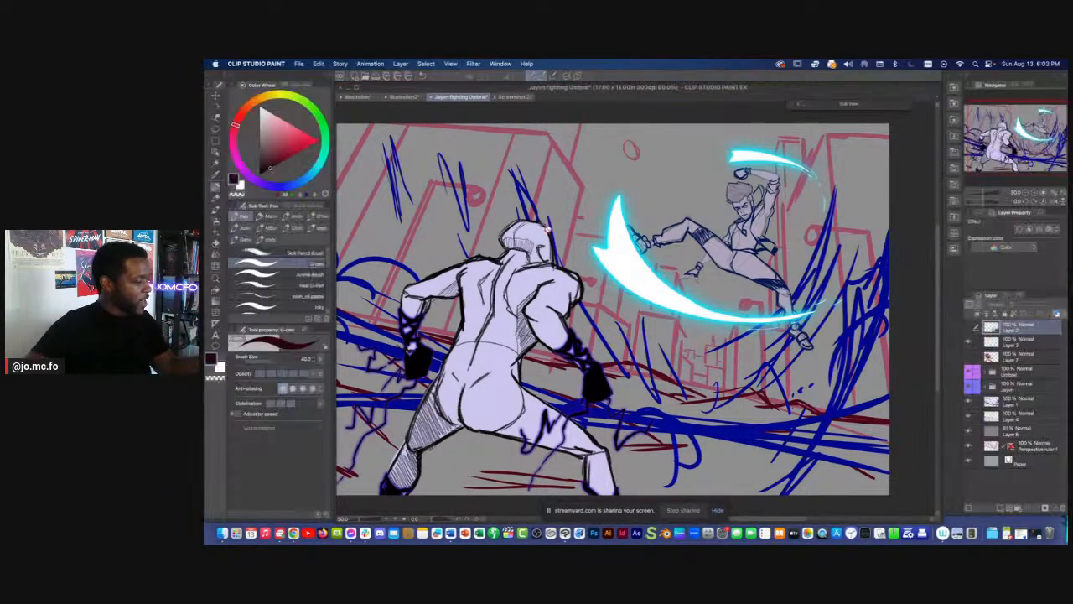
View the open neon city street reference image and return to the Jayvn fighting Umbral drawing
{"action": "scroll", "coordinate": [582, 311], "scroll_direction": "down", "scroll_amount": 3}
{"action": "scroll", "coordinate": [581, 311], "scroll_direction": "left", "scroll_amount": 1}
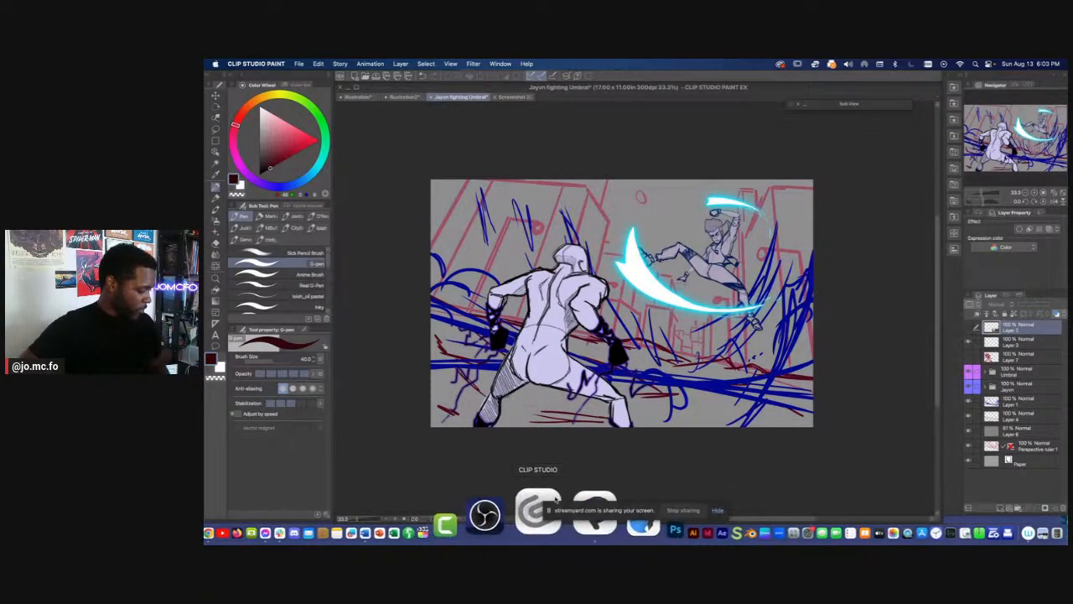
{"action": "left_click_drag", "start_coordinate": [570, 512], "coordinate": [696, 544]}
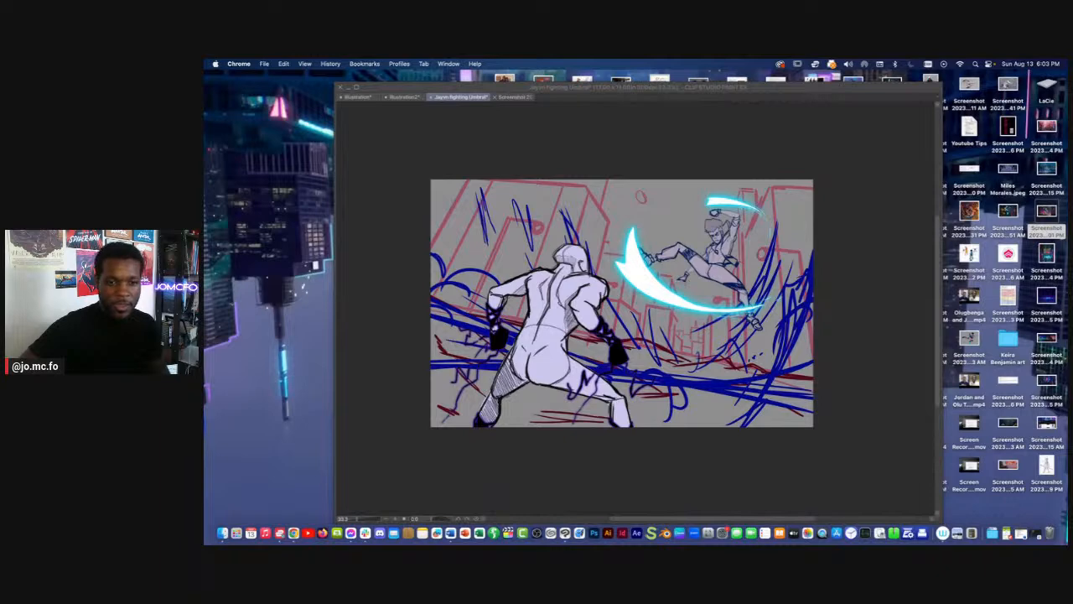
{"action": "left_click", "coordinate": [559, 251]}
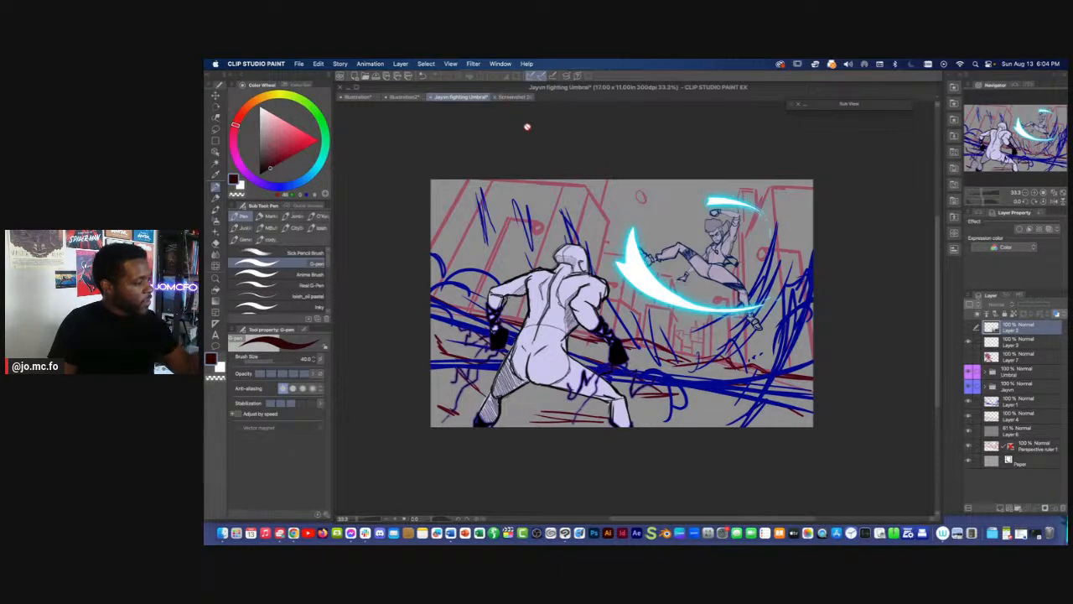
{"action": "left_click", "coordinate": [513, 98]}
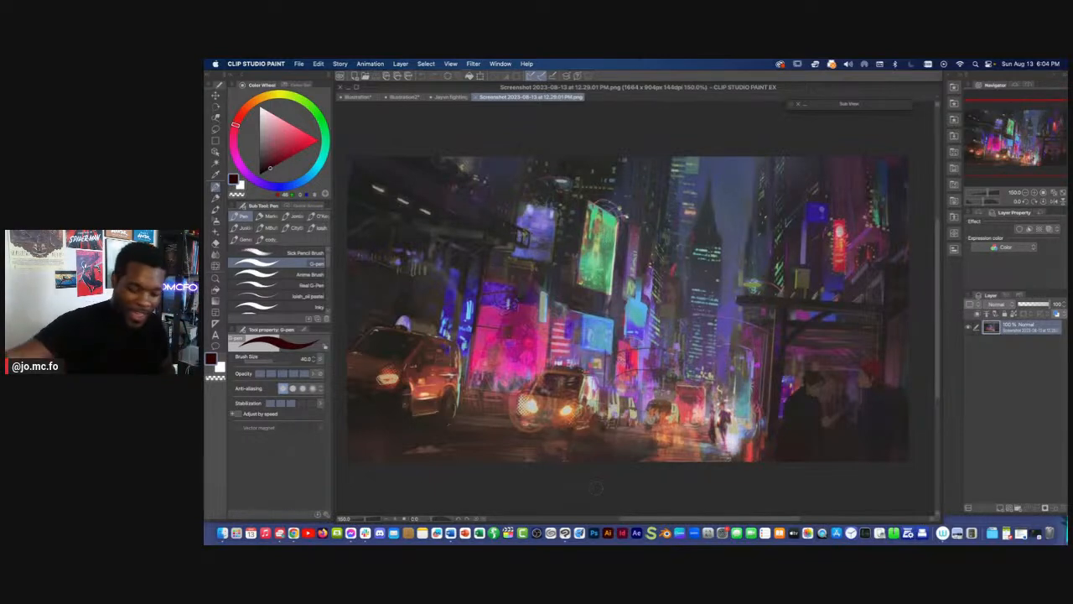
{"action": "left_click", "coordinate": [443, 97]}
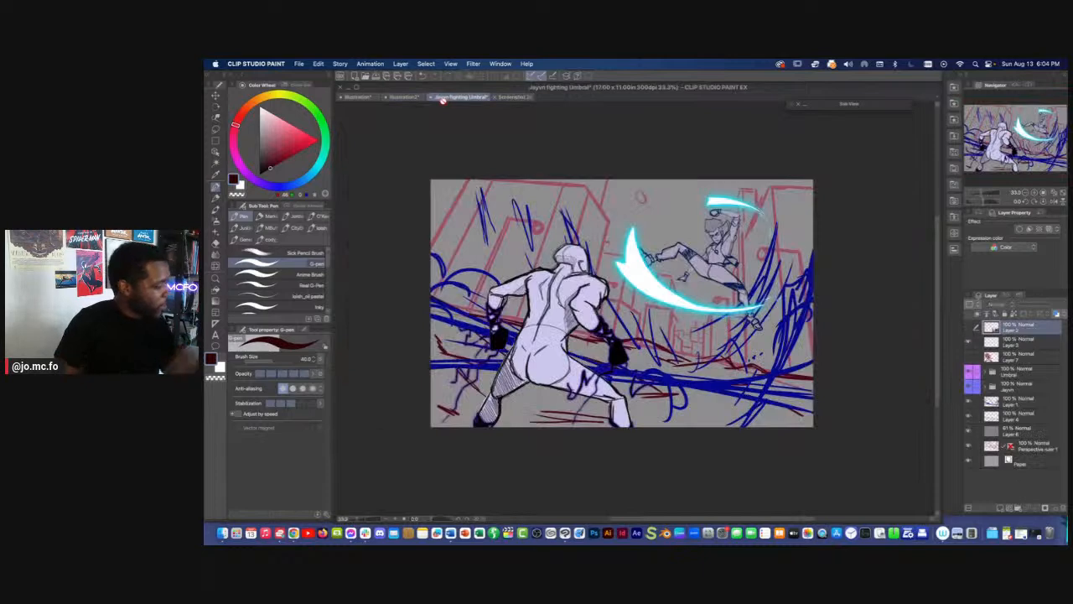
Hide the Umbral and Jayvn folders and Layers 1, 4 and 6 to isolate the red city perspective sketch
{"action": "left_click_drag", "start_coordinate": [821, 438], "coordinate": [770, 419]}
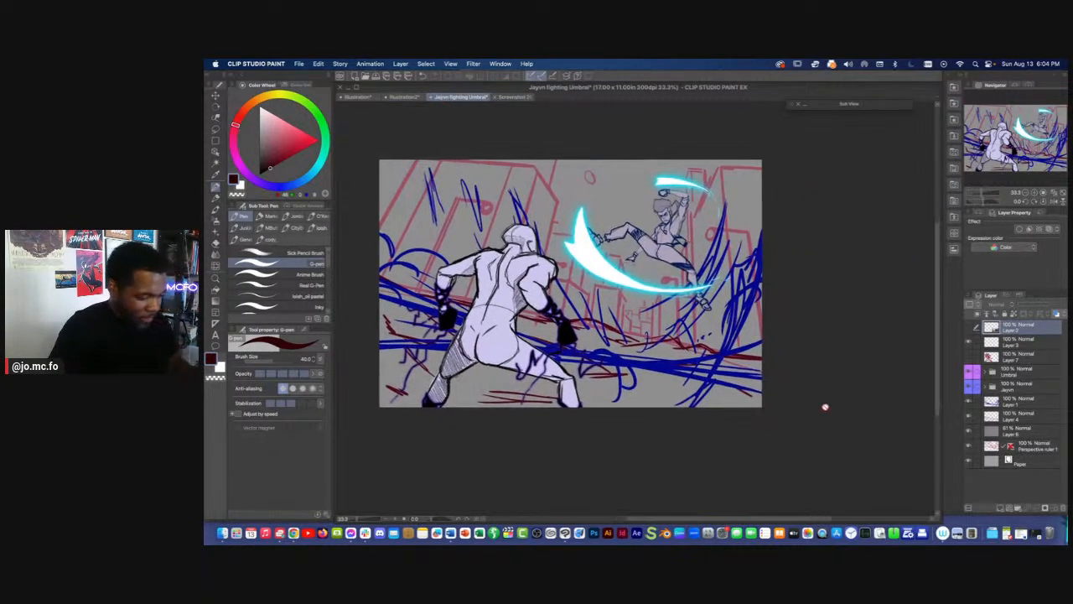
{"action": "left_click", "coordinate": [969, 384]}
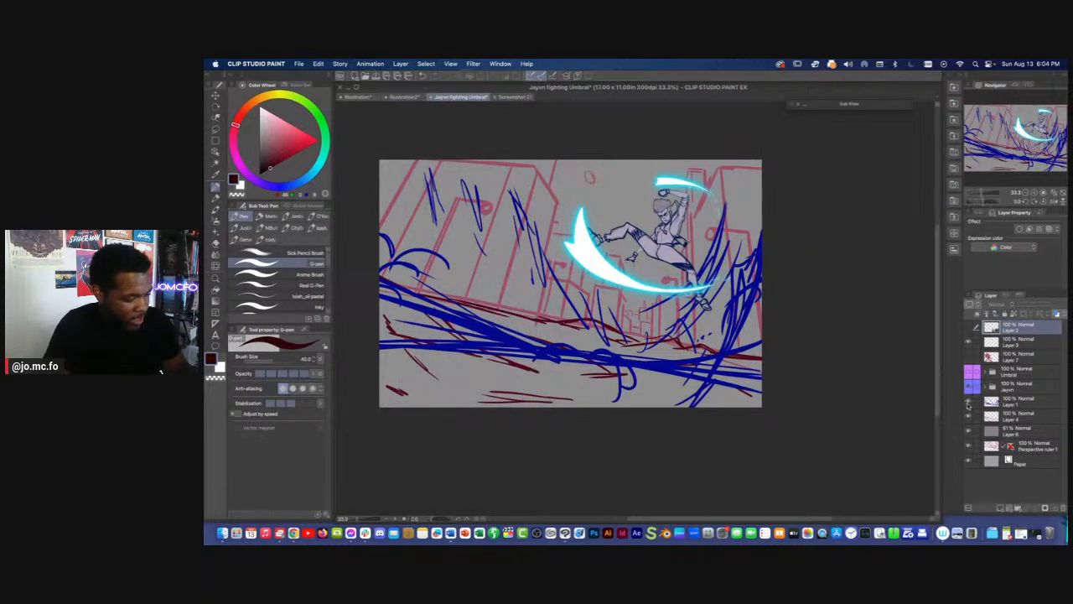
{"action": "left_click", "coordinate": [969, 416]}
{"action": "left_click", "coordinate": [969, 447]}
{"action": "left_click", "coordinate": [969, 447]}
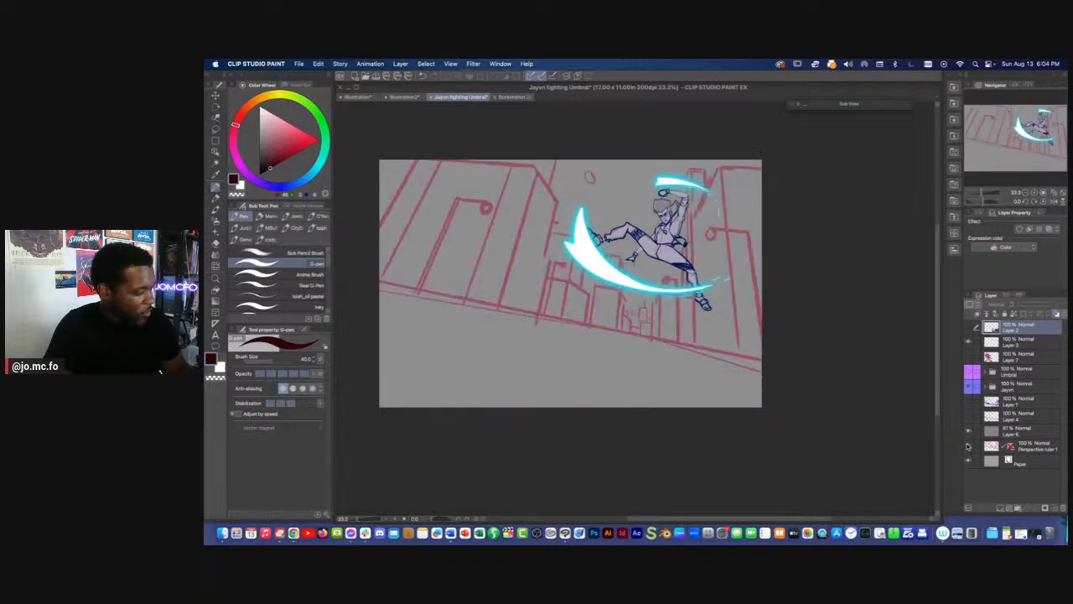
{"action": "left_click", "coordinate": [970, 386]}
{"action": "left_click", "coordinate": [969, 432]}
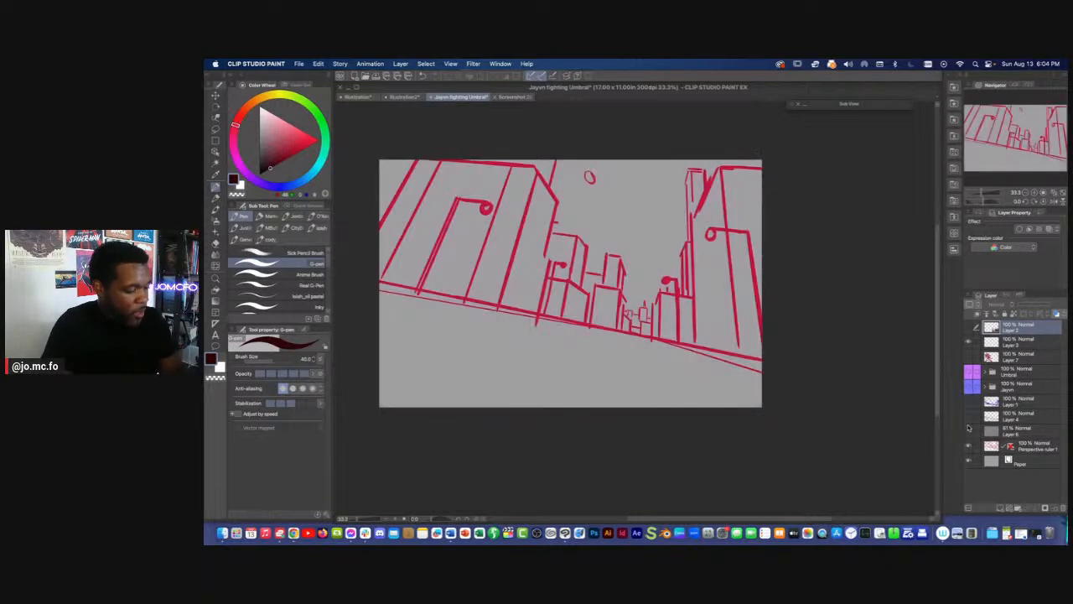
{"action": "left_click_drag", "start_coordinate": [710, 453], "coordinate": [721, 458]}
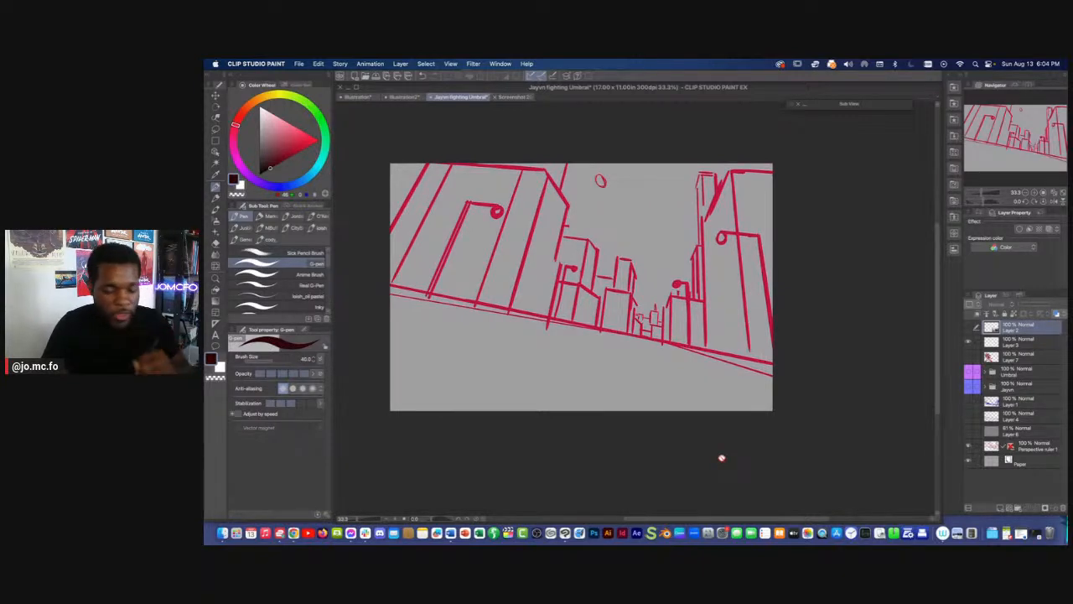
Select the Perspective ruler 1 layer and examine how its guide lines extend beyond the canvas toward the vanishing points
{"action": "left_click", "coordinate": [1010, 450]}
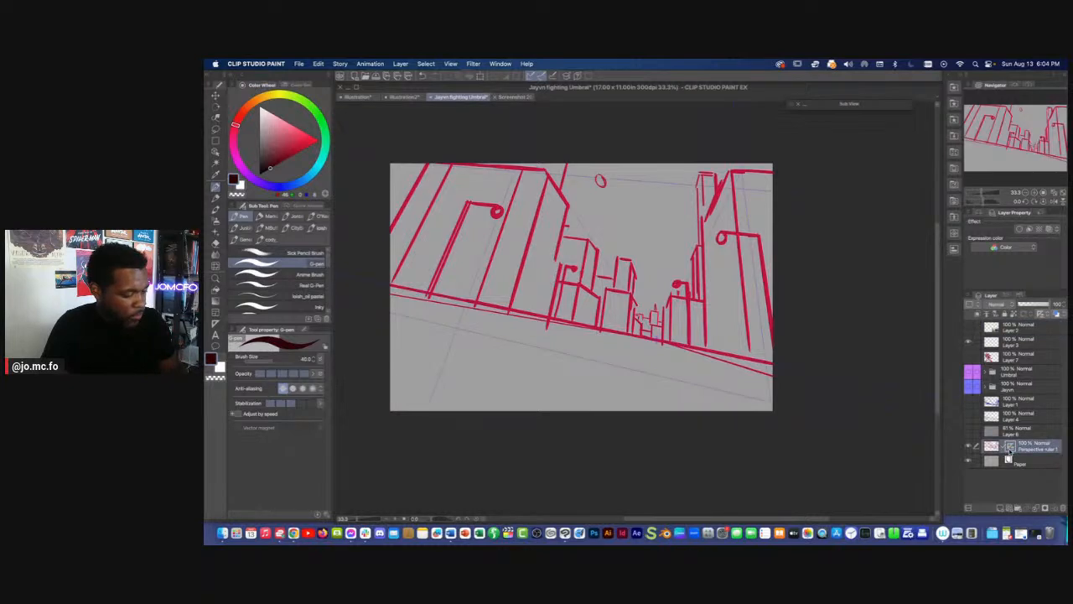
{"action": "key", "text": "super+minus"}
{"action": "key", "text": "super+minus"}
{"action": "key", "text": "super+minus"}
{"action": "key", "text": "super+minus"}
{"action": "key", "text": "super+minus"}
{"action": "key", "text": "super+minus"}
{"action": "key", "text": "super+minus"}
{"action": "key", "text": "super+minus"}
{"action": "key", "text": "super+minus"}
{"action": "left_click_drag", "start_coordinate": [528, 367], "coordinate": [539, 412]}
{"action": "key", "text": "super+plus"}
{"action": "key", "text": "super+plus"}
{"action": "key", "text": "super+plus"}
{"action": "key", "text": "super+plus"}
{"action": "key", "text": "super+plus"}
{"action": "key", "text": "super+plus"}
{"action": "key", "text": "super+plus"}
{"action": "key", "text": "super+plus"}
{"action": "key", "text": "super+plus"}
{"action": "key", "text": "super+plus"}
{"action": "left_click_drag", "start_coordinate": [623, 380], "coordinate": [600, 458]}
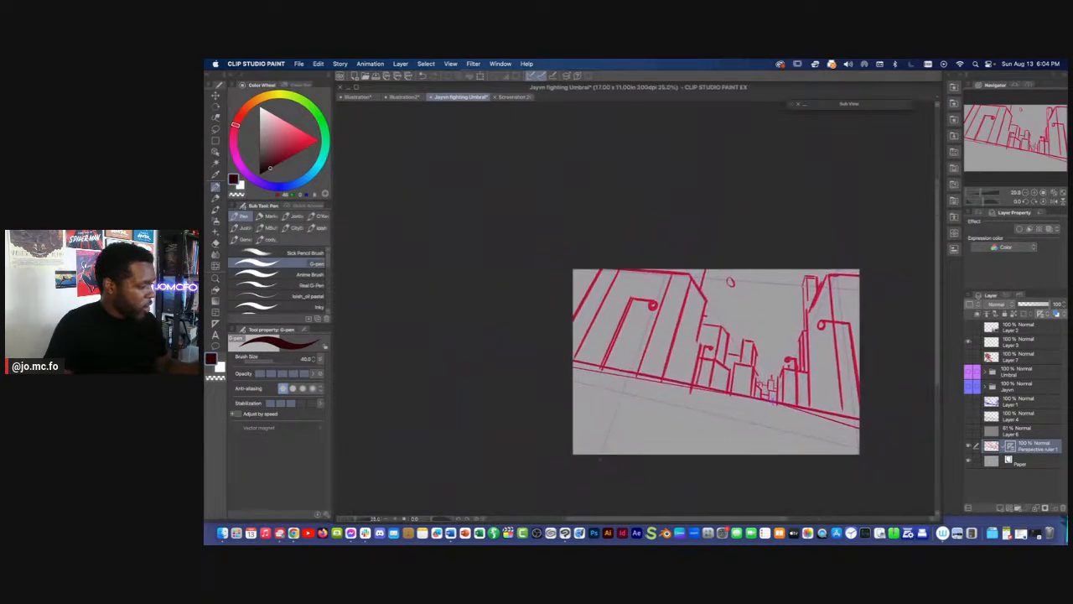
{"action": "key", "text": "super+minus"}
{"action": "key", "text": "super+minus"}
{"action": "left_click_drag", "start_coordinate": [618, 415], "coordinate": [628, 385]}
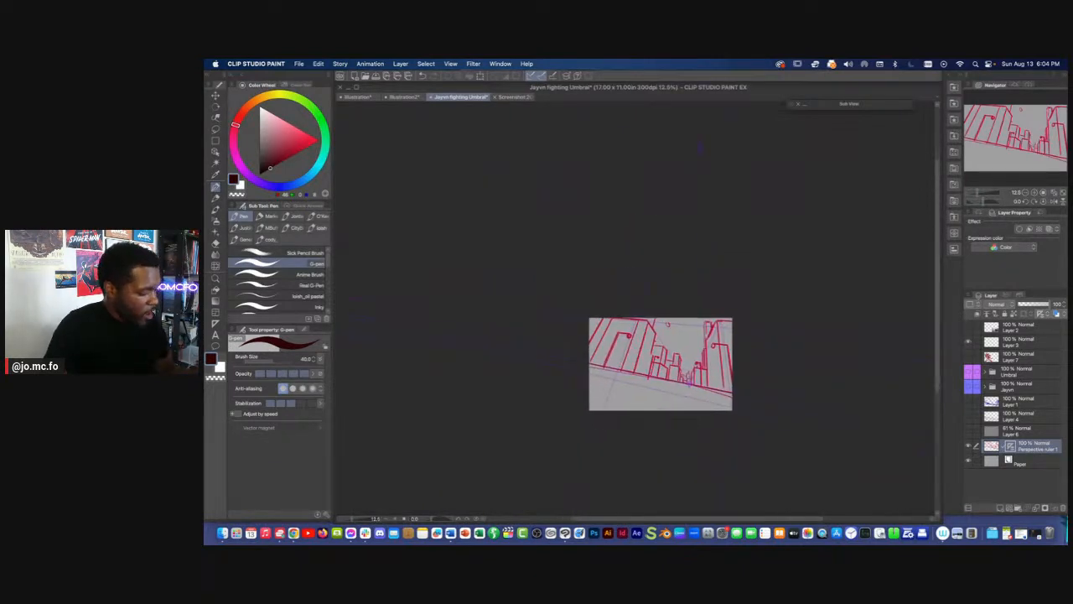
{"action": "key", "text": "super+plus"}
{"action": "left_click_drag", "start_coordinate": [557, 376], "coordinate": [499, 361]}
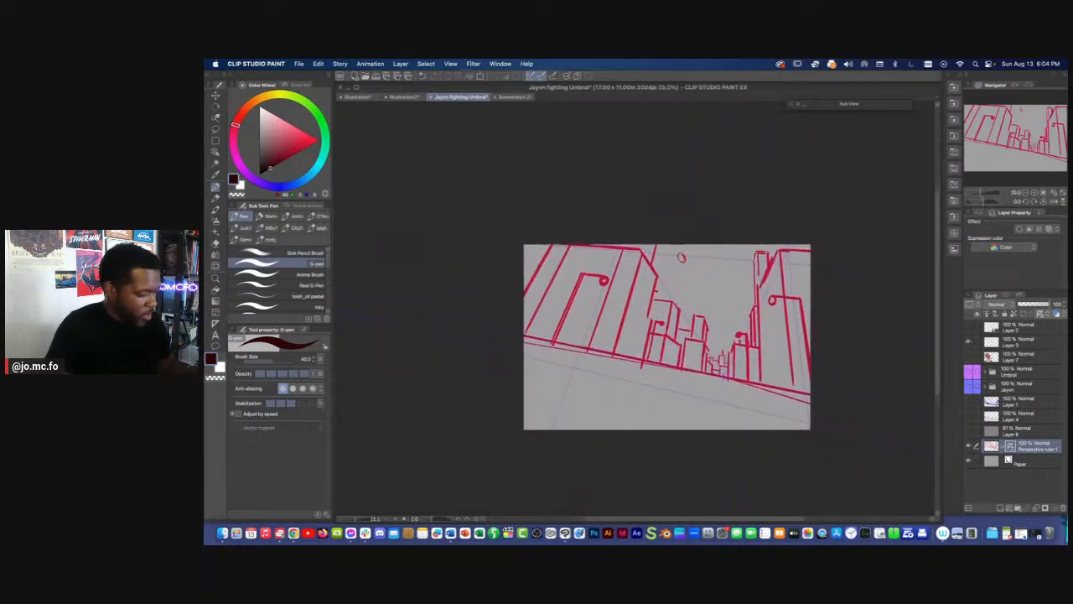
Show Layers 6, 4 and 1 and the character folders over the city sketch again
{"action": "left_click", "coordinate": [969, 430]}
{"action": "left_click", "coordinate": [971, 415]}
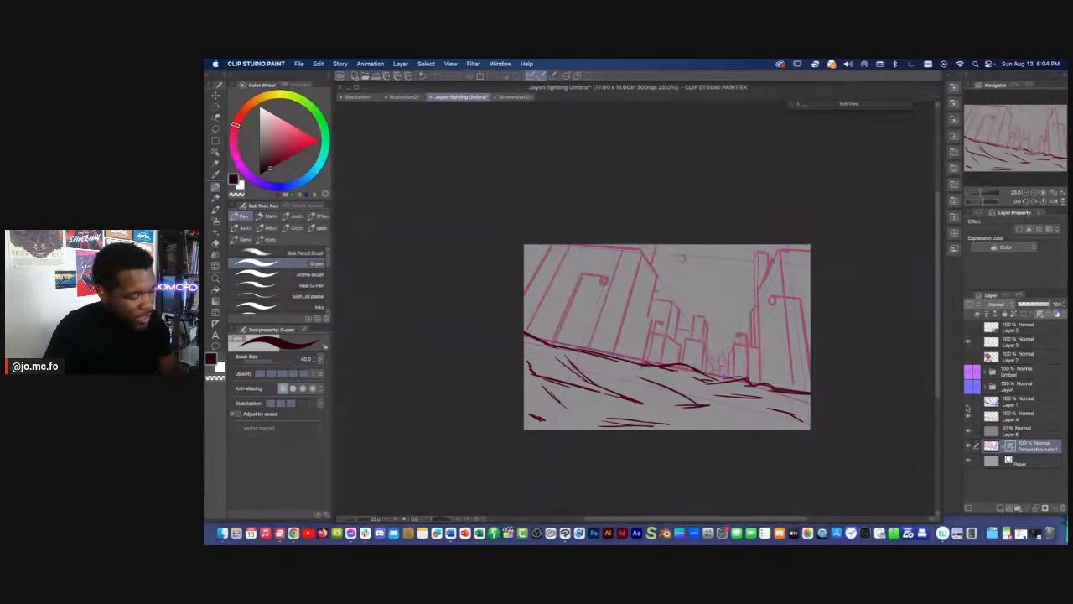
{"action": "left_click", "coordinate": [970, 403]}
{"action": "left_click", "coordinate": [969, 391]}
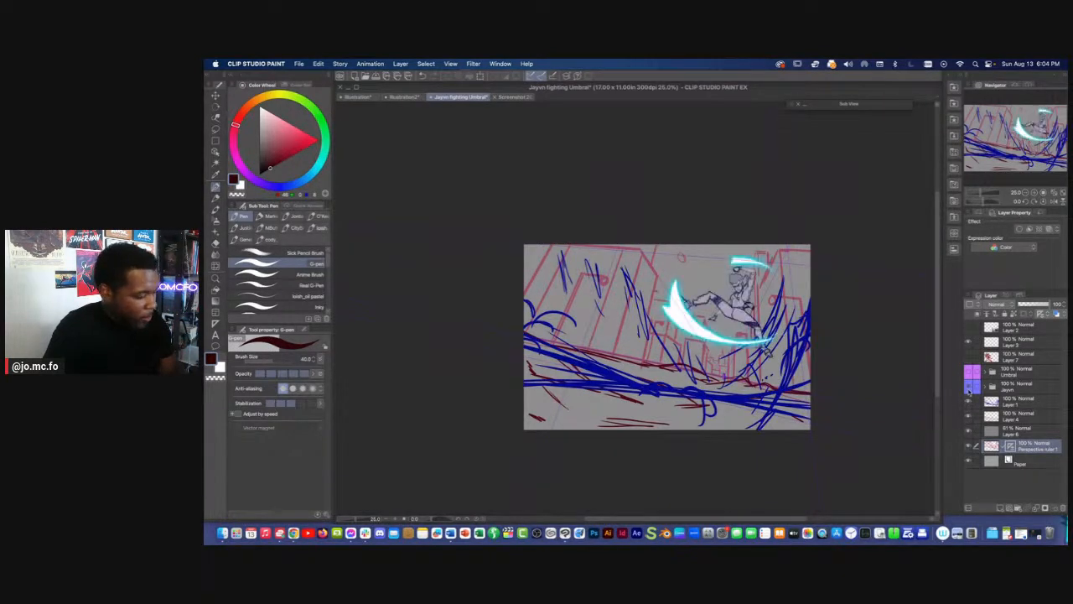
{"action": "left_click", "coordinate": [970, 373]}
Hide the Umbral folder and Layers 1 and 4, keeping the Jayvn folder shown, and inspect the leaping figure up close
{"action": "left_click_drag", "start_coordinate": [969, 374], "coordinate": [969, 417]}
{"action": "left_click", "coordinate": [974, 389]}
{"action": "left_click", "coordinate": [985, 387]}
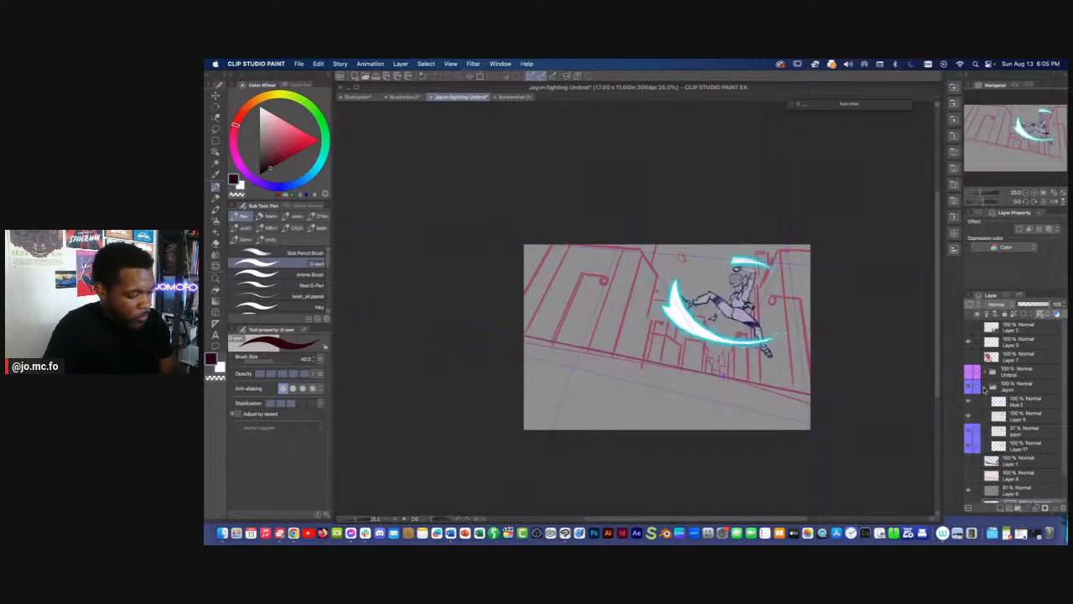
{"action": "scroll", "coordinate": [688, 313], "scroll_direction": "up", "scroll_amount": 2}
{"action": "scroll", "coordinate": [688, 313], "scroll_direction": "right", "scroll_amount": 3}
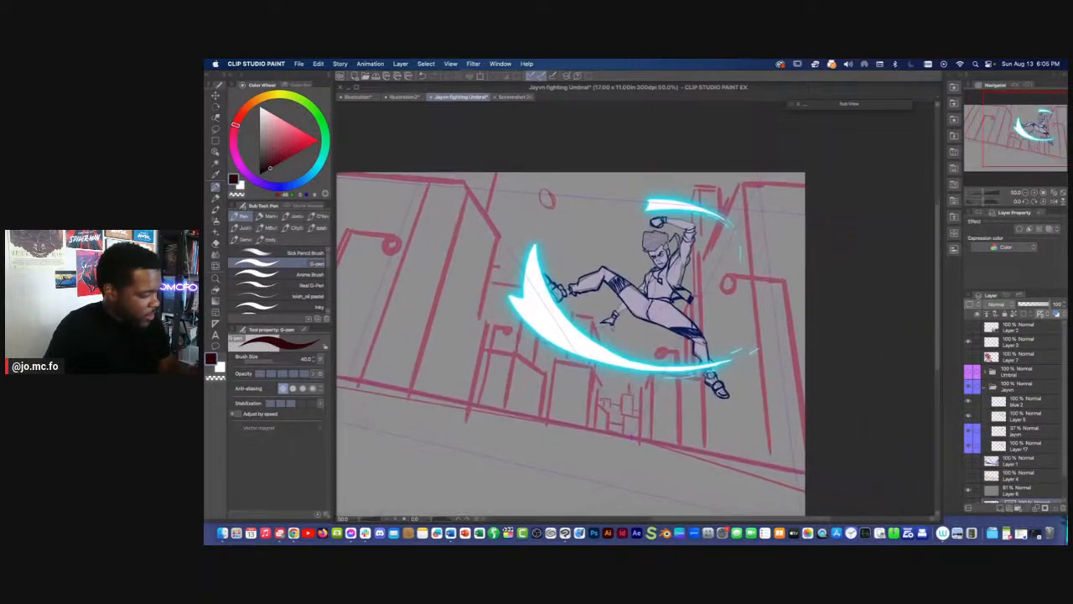
{"action": "scroll", "coordinate": [808, 348], "scroll_direction": "up", "scroll_amount": 1}
{"action": "scroll", "coordinate": [809, 349], "scroll_direction": "left", "scroll_amount": 1}
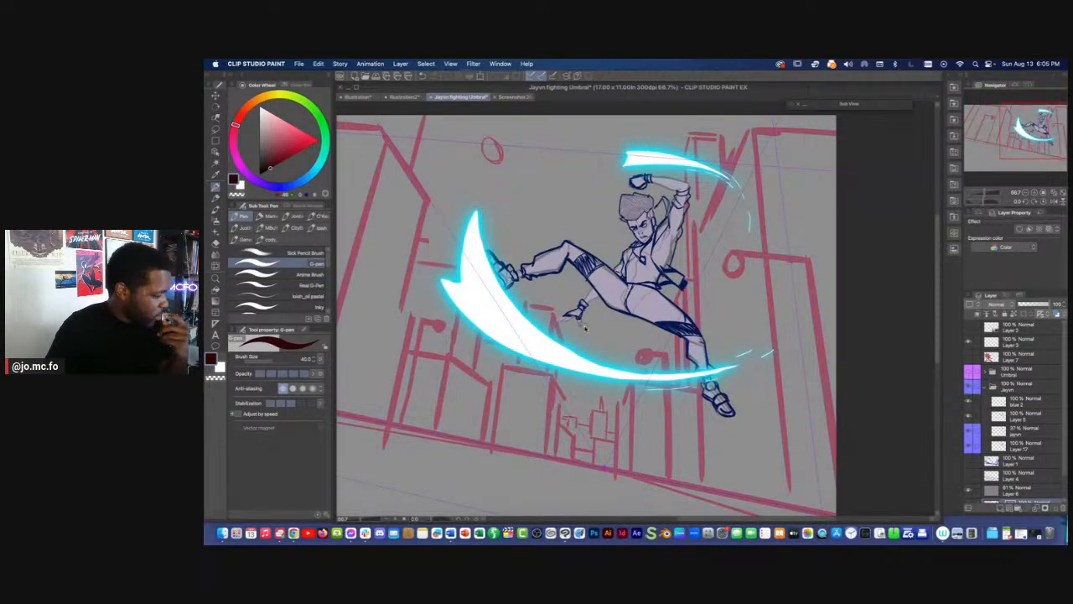
{"action": "scroll", "coordinate": [585, 328], "scroll_direction": "down", "scroll_amount": 2}
{"action": "scroll", "coordinate": [616, 304], "scroll_direction": "down", "scroll_amount": 1}
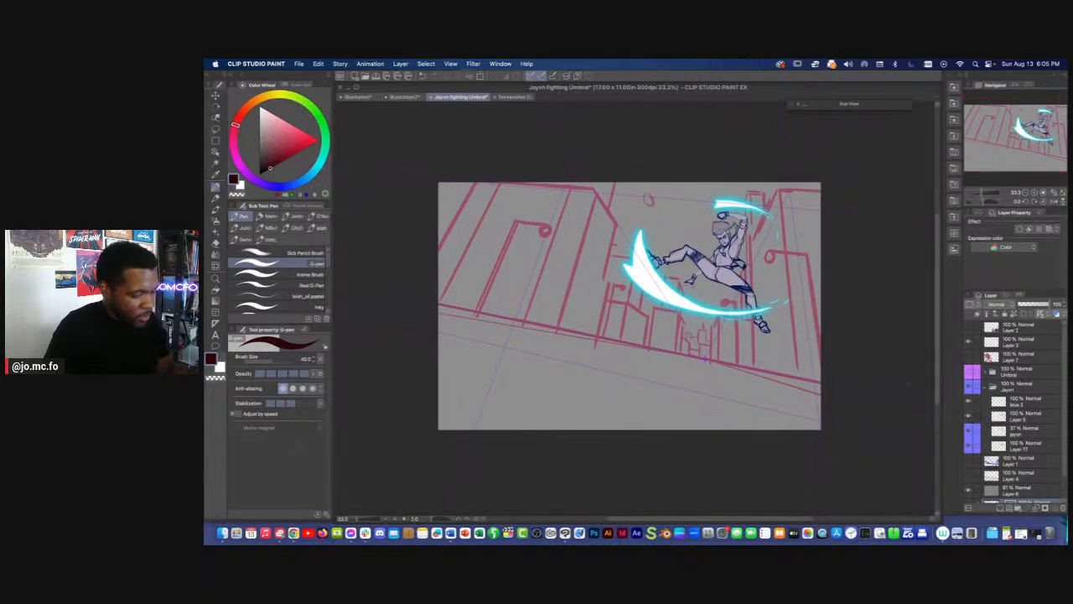
Hide the Jayvn folder and add a new layer directly above the Perspective ruler 1 layer
{"action": "left_click", "coordinate": [985, 387]}
{"action": "left_click", "coordinate": [969, 387]}
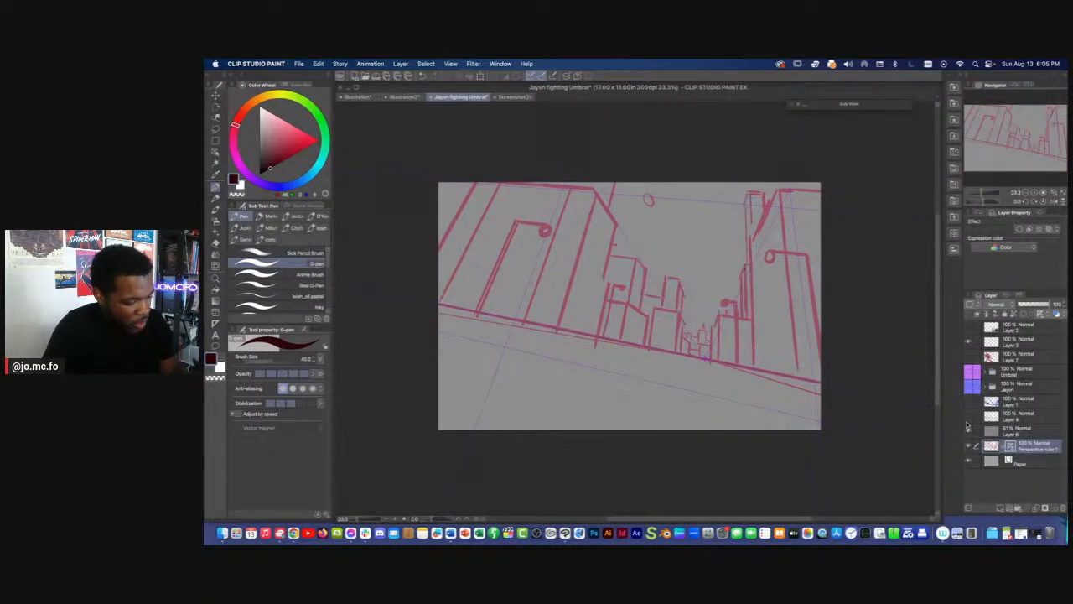
{"action": "left_click", "coordinate": [968, 446]}
{"action": "left_click", "coordinate": [969, 445]}
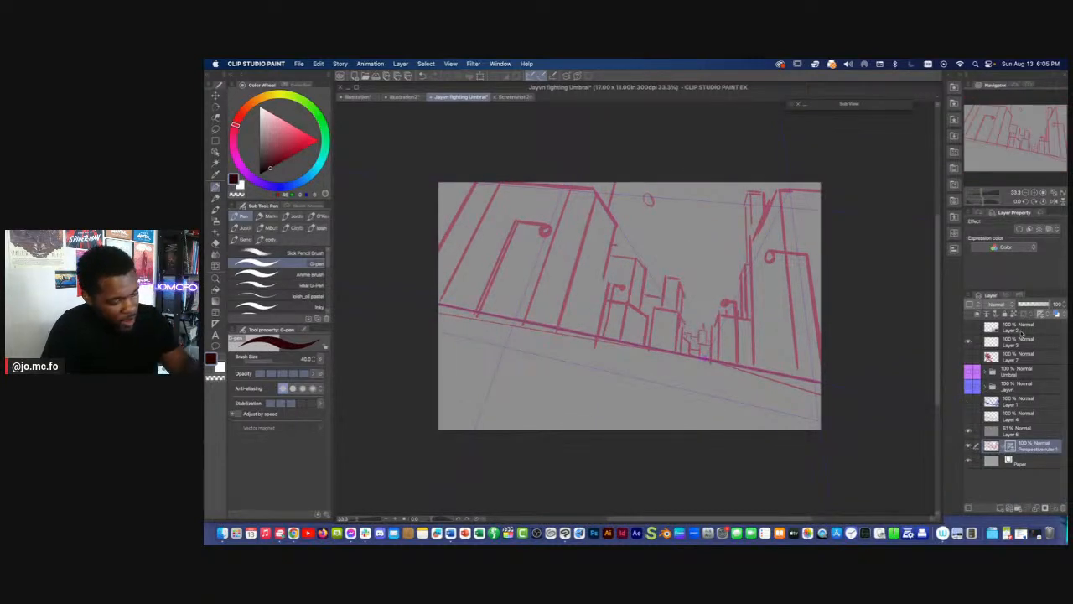
{"action": "left_click", "coordinate": [998, 503]}
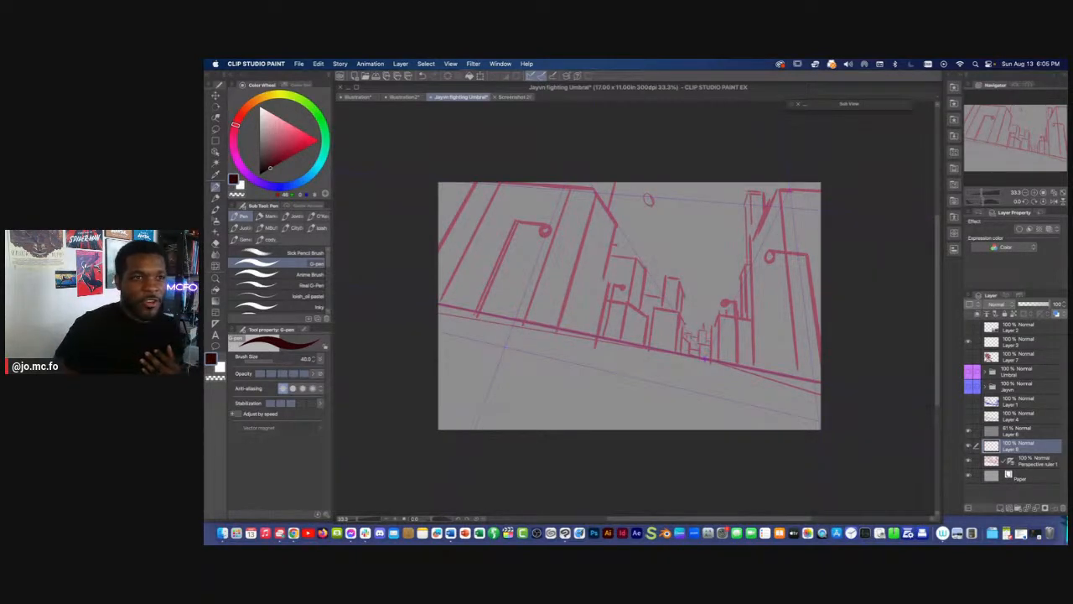
Switch to Pinterest in Chrome and open the _Shadow Boxers board from the profile's saved boards
{"action": "key", "text": "super+Tab"}
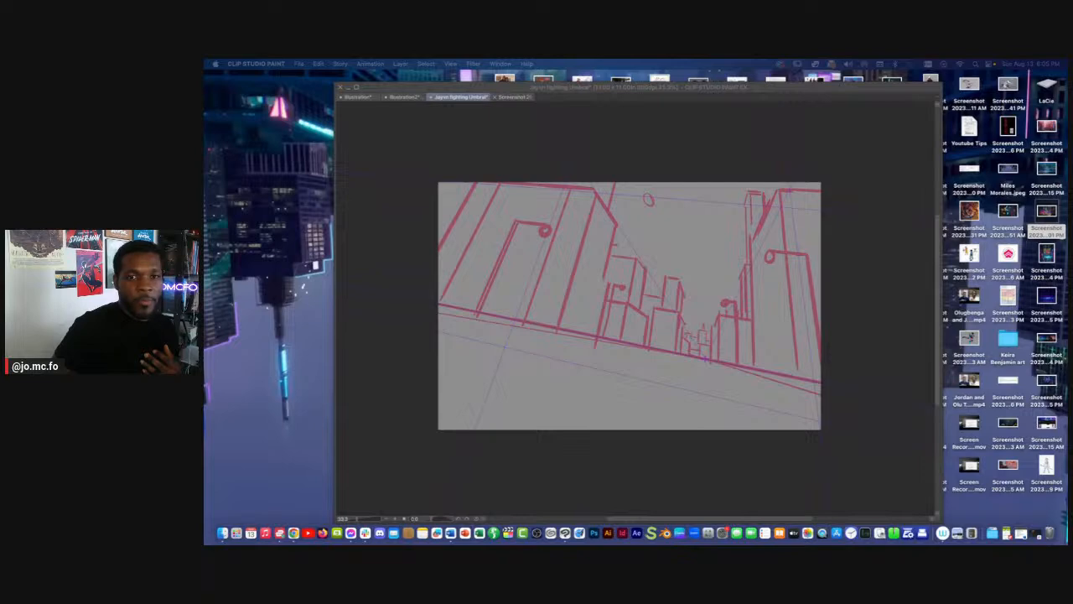
{"action": "left_click_drag", "start_coordinate": [1066, 133], "coordinate": [638, 96]}
{"action": "left_click", "coordinate": [750, 153]}
{"action": "scroll", "coordinate": [619, 298], "scroll_direction": "down", "scroll_amount": 20}
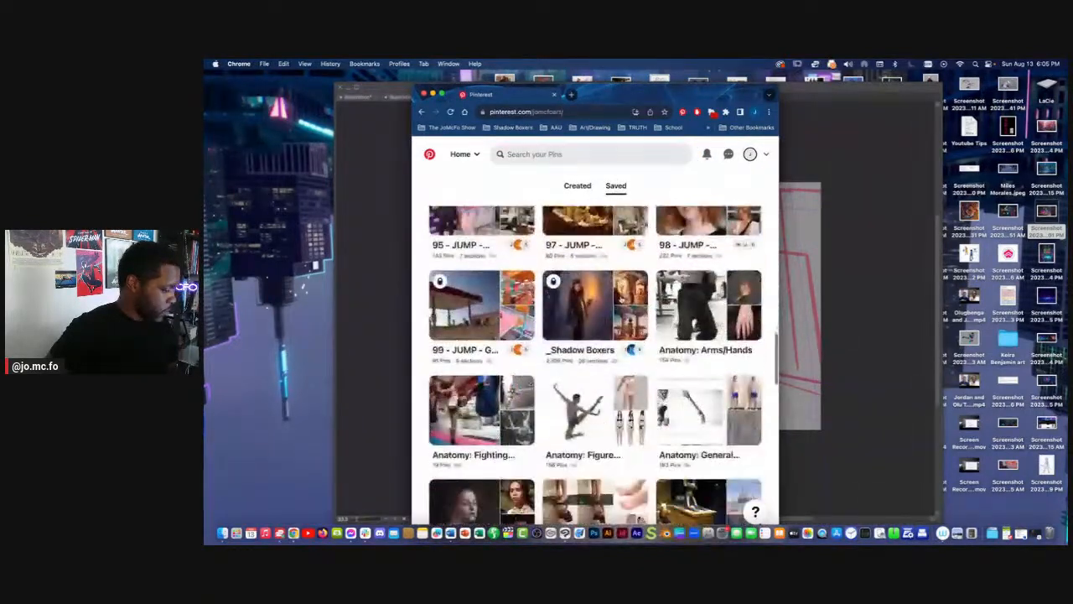
{"action": "left_click", "coordinate": [594, 303]}
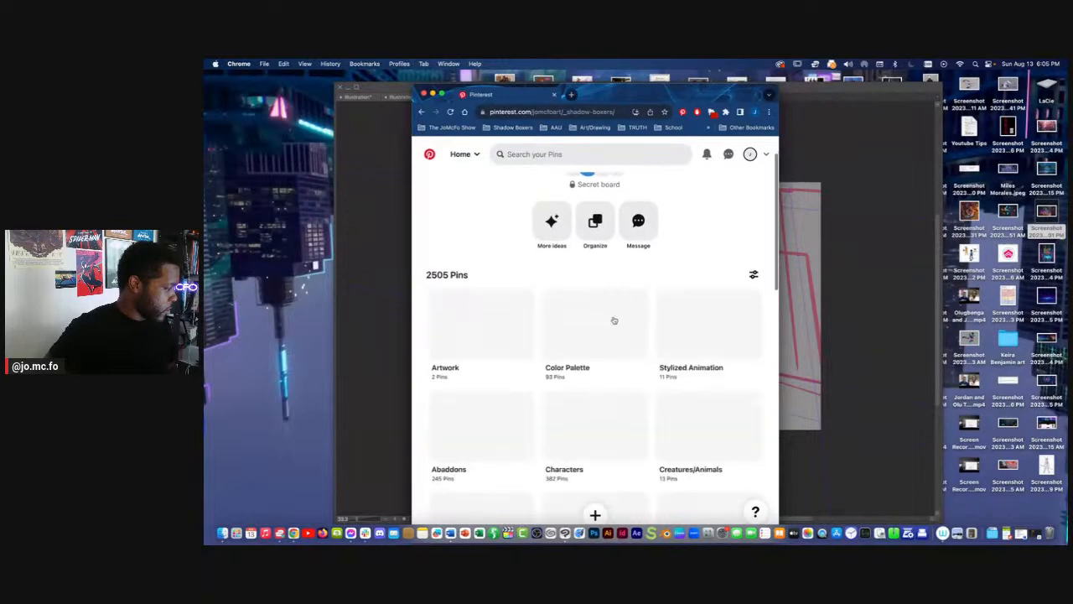
Open the board's Environments section and browse its pins for building and city references
{"action": "scroll", "coordinate": [614, 321], "scroll_direction": "down", "scroll_amount": 10}
{"action": "scroll", "coordinate": [619, 321], "scroll_direction": "up", "scroll_amount": 10}
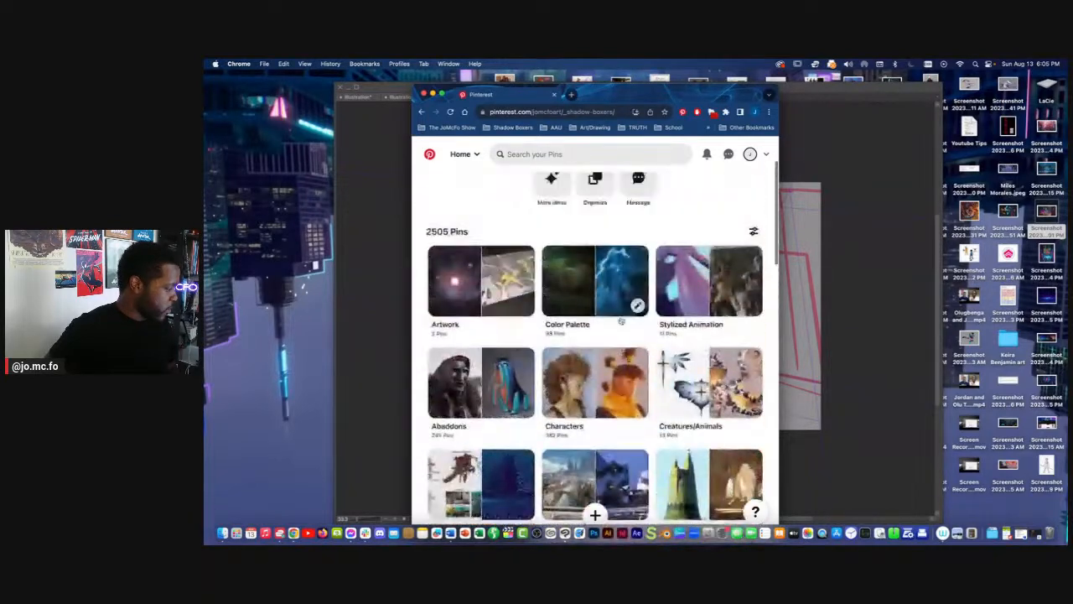
{"action": "scroll", "coordinate": [622, 320], "scroll_direction": "down", "scroll_amount": 2}
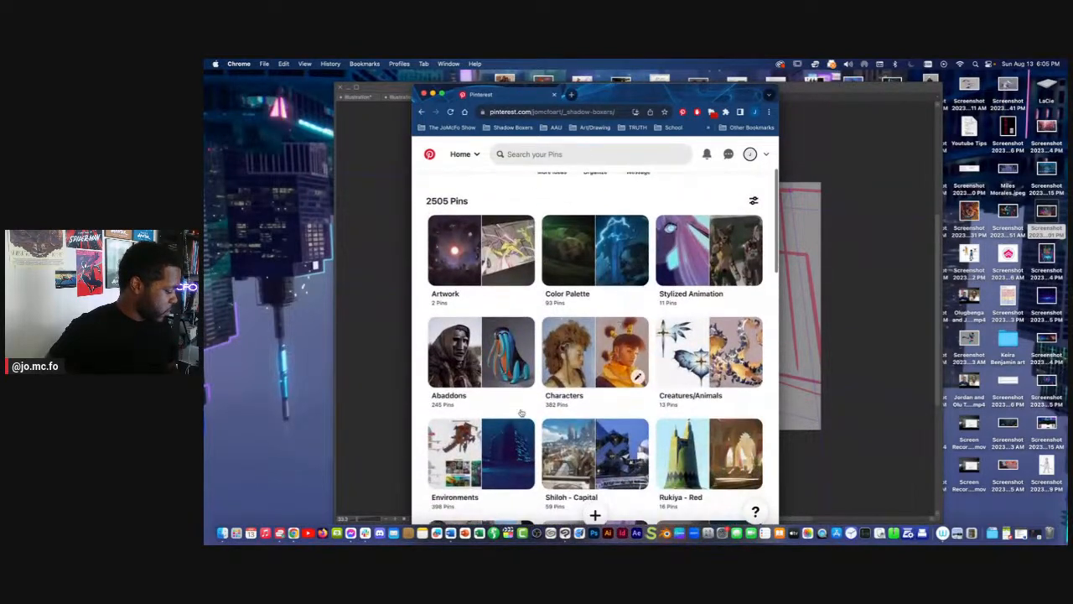
{"action": "left_click", "coordinate": [496, 431]}
{"action": "scroll", "coordinate": [621, 294], "scroll_direction": "down", "scroll_amount": 10}
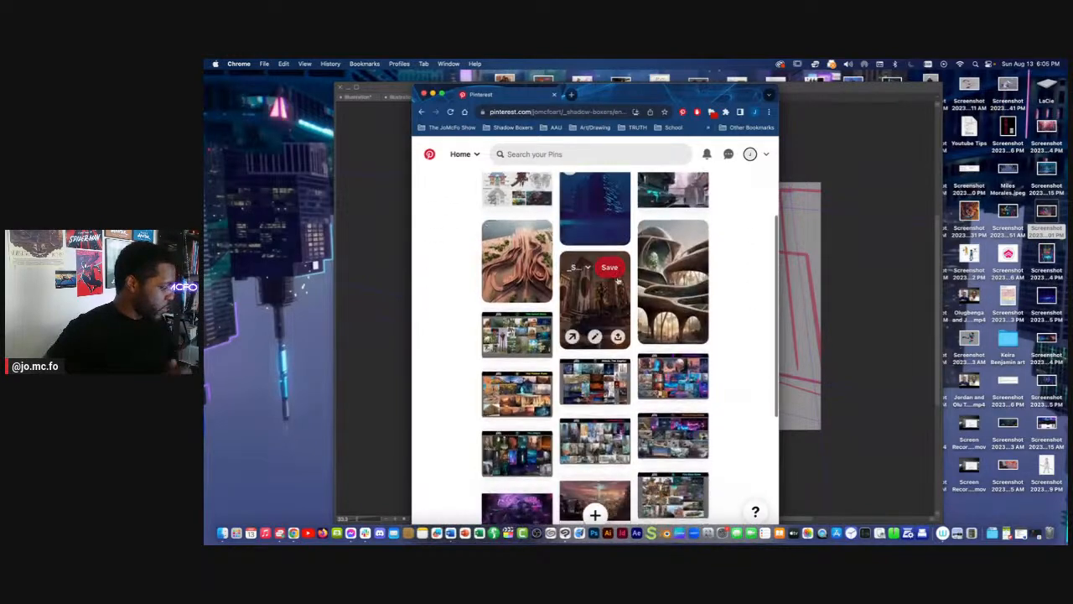
{"action": "scroll", "coordinate": [740, 291], "scroll_direction": "down", "scroll_amount": 10}
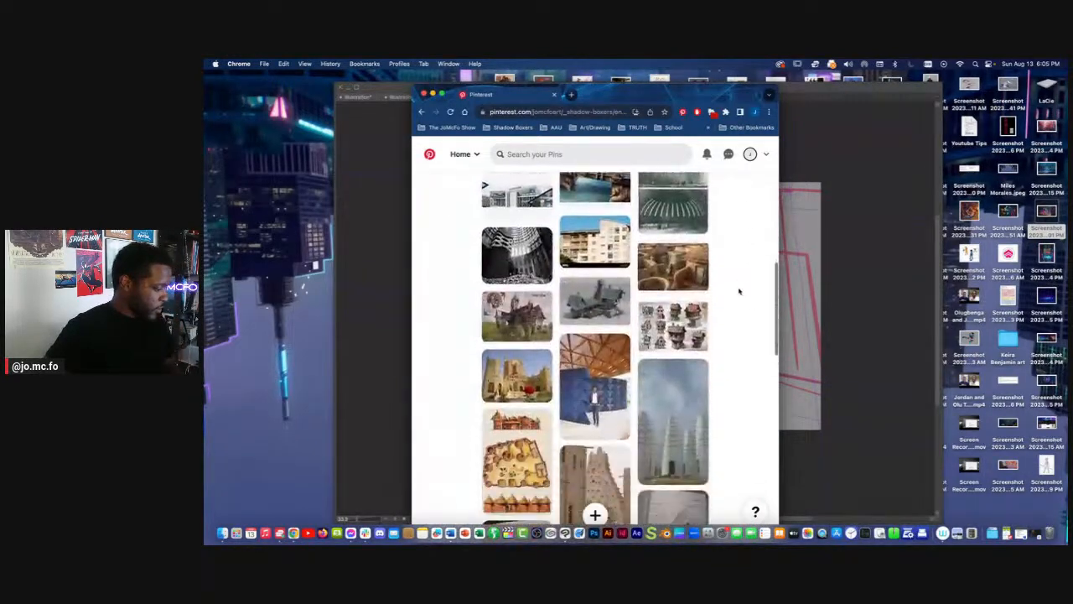
{"action": "scroll", "coordinate": [739, 291], "scroll_direction": "down", "scroll_amount": 6}
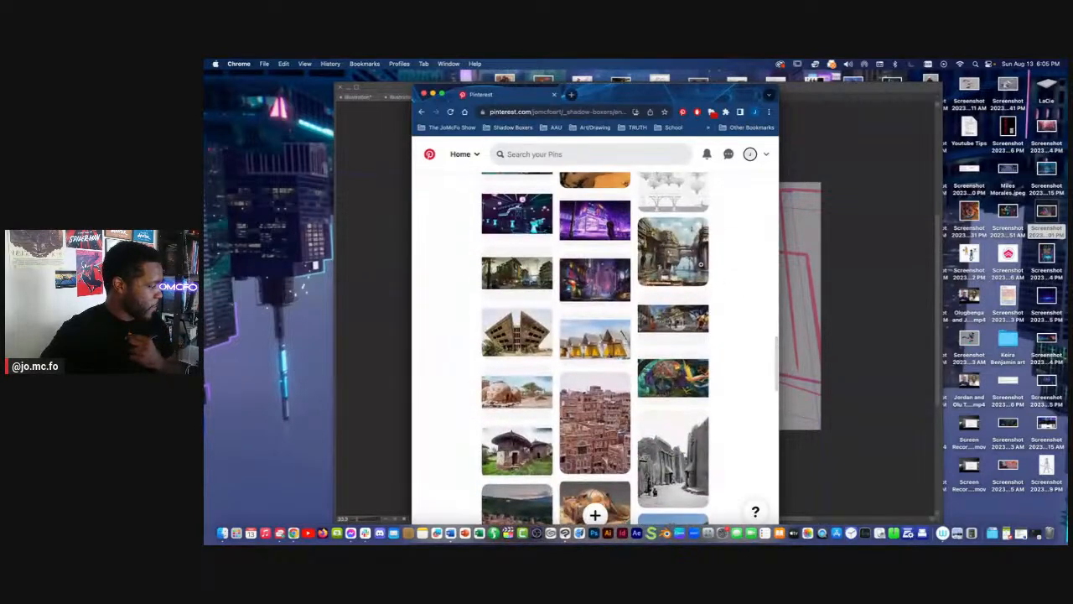
Examine the purple dystopian city pin and the cyberpunk street pin up close, and move the browser window out of the way
{"action": "left_click", "coordinate": [595, 225]}
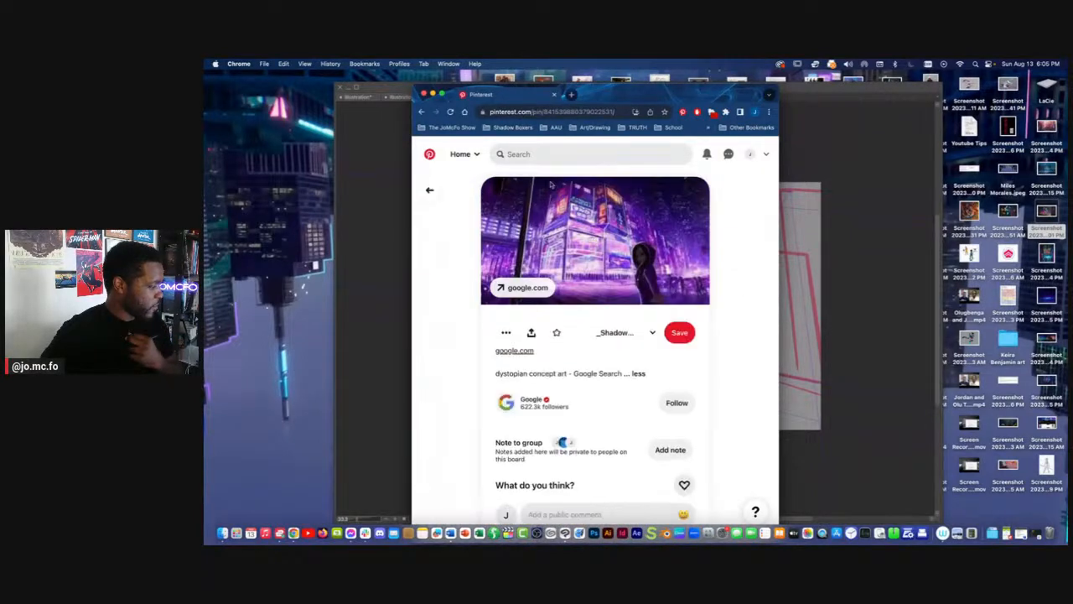
{"action": "left_click", "coordinate": [430, 189]}
{"action": "left_click", "coordinate": [598, 293]}
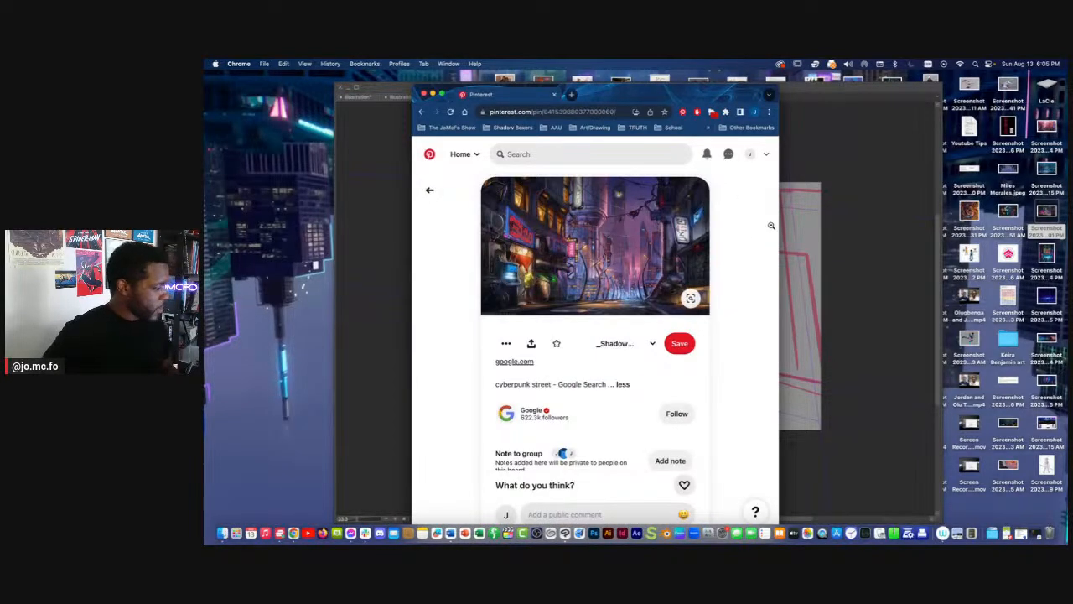
{"action": "left_click_drag", "start_coordinate": [779, 225], "coordinate": [950, 225]}
{"action": "mouse_move", "coordinate": [604, 100]}
{"action": "left_mouse_down"}
{"action": "mouse_move", "coordinate": [649, 114]}
{"action": "mouse_move", "coordinate": [1070, 126]}
{"action": "left_mouse_up"}
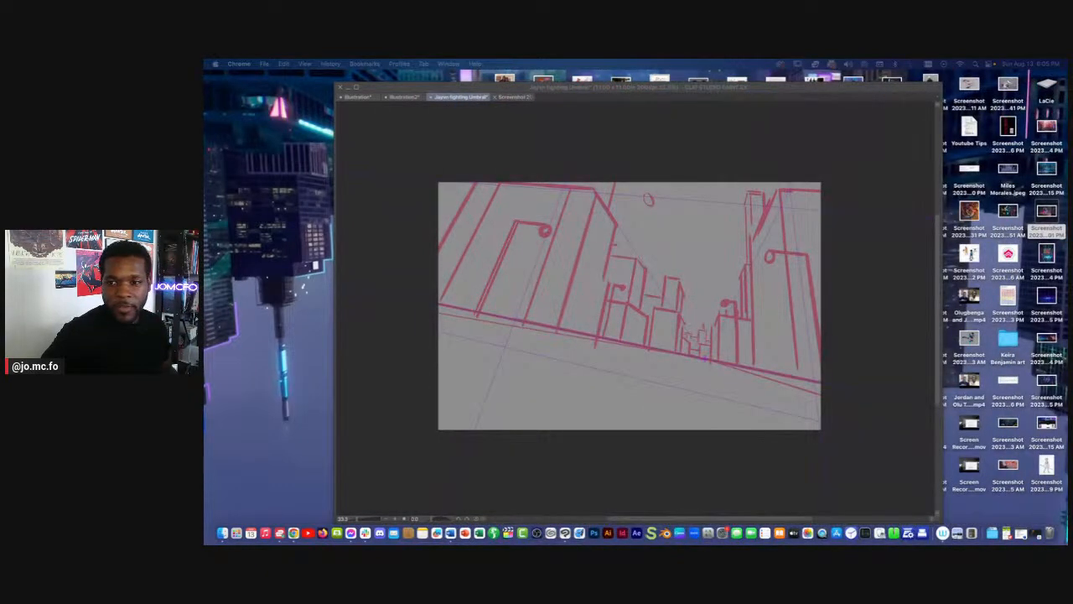
Switch back to Clip Studio Paint and paste a copy of the Perspective ruler 1 layer above the new Layer 8
{"action": "left_click", "coordinate": [676, 307]}
{"action": "key", "text": "super+plus"}
{"action": "left_click_drag", "start_coordinate": [676, 307], "coordinate": [489, 276]}
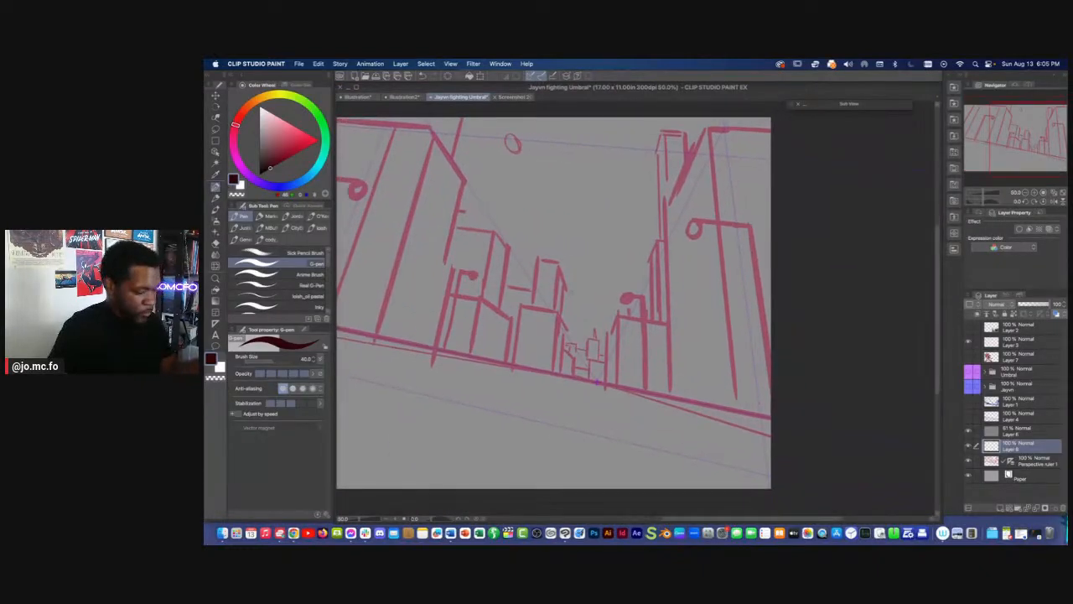
{"action": "right_click", "coordinate": [1006, 449]}
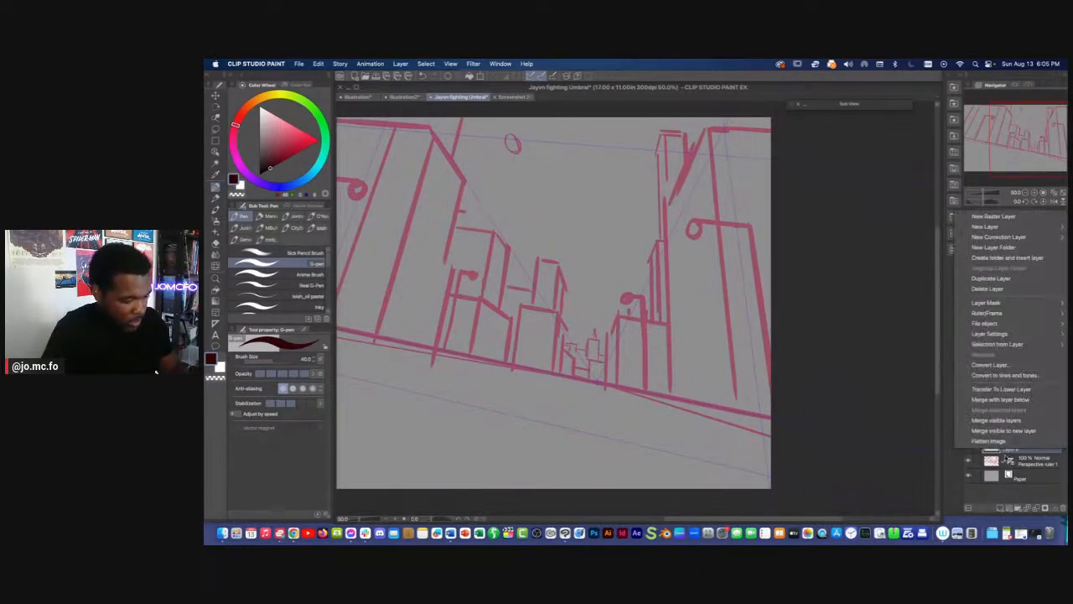
{"action": "left_click", "coordinate": [1006, 457]}
{"action": "key", "text": "super+c"}
{"action": "left_click", "coordinate": [1013, 449]}
{"action": "key", "text": "super+v"}
{"action": "left_click", "coordinate": [996, 462]}
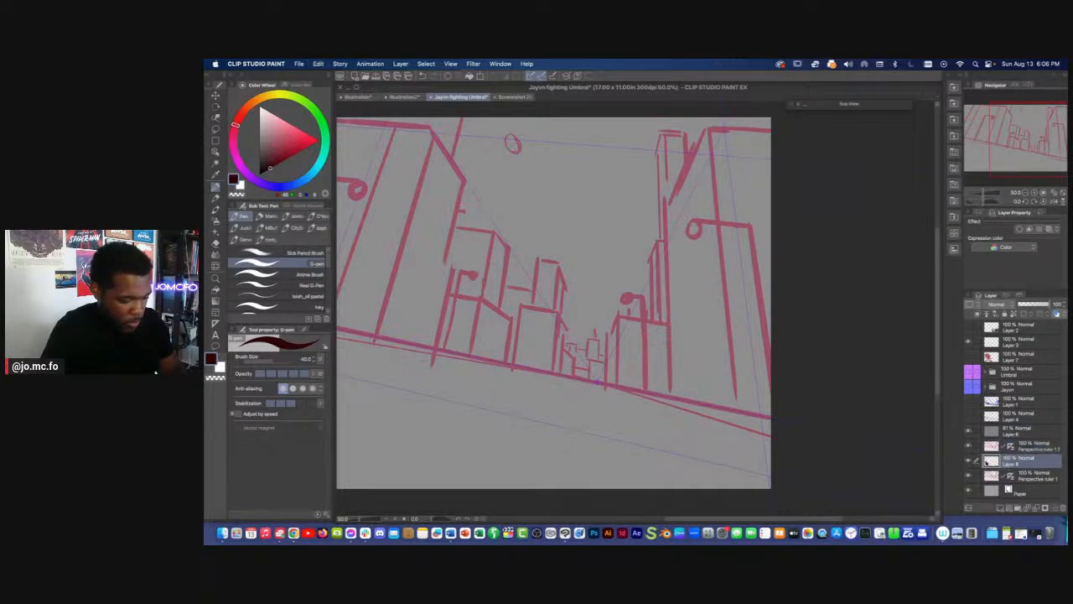
Move the perspective ruler from the duplicate layer onto Layer 8 and delete the duplicate layer
{"action": "left_click_drag", "start_coordinate": [1010, 448], "coordinate": [1012, 463]}
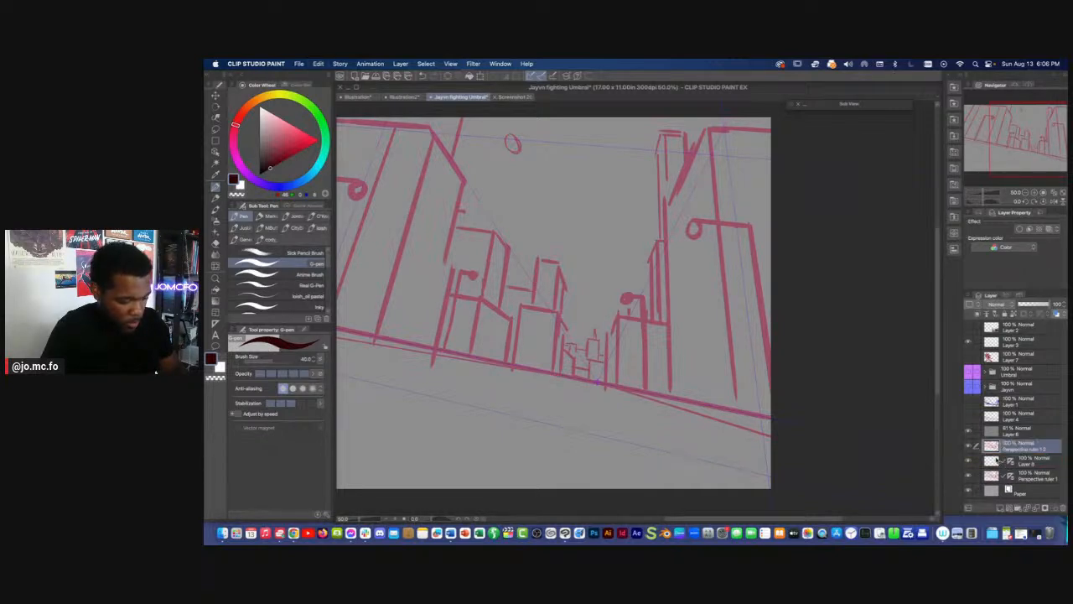
{"action": "key", "text": "Delete"}
{"action": "left_click", "coordinate": [970, 446]}
{"action": "left_click", "coordinate": [970, 446]}
{"action": "left_click_drag", "start_coordinate": [575, 312], "coordinate": [659, 372]}
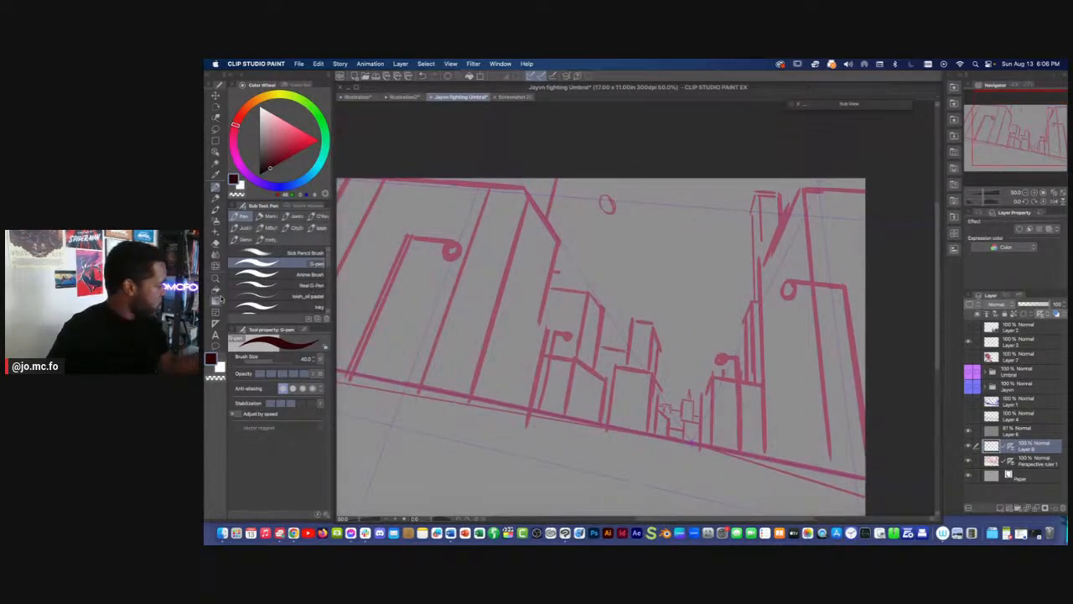
Choose the Mechanical pencil brush for drawing on Layer 8 and frame the street sketch
{"action": "left_click", "coordinate": [216, 199]}
{"action": "left_click_drag", "start_coordinate": [697, 357], "coordinate": [647, 334]}
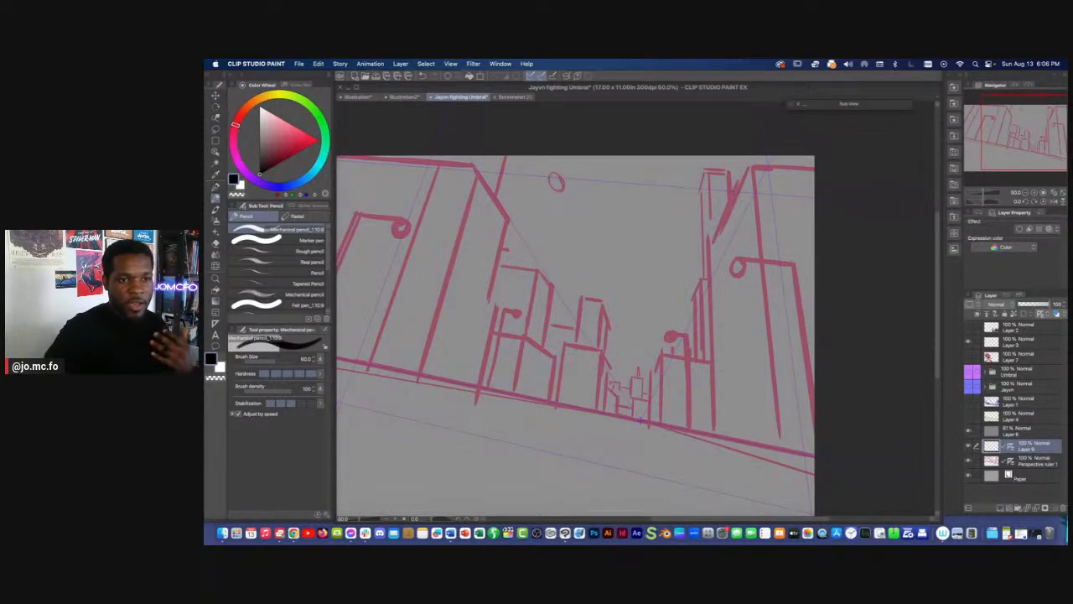
{"action": "key", "text": "super+Tab"}
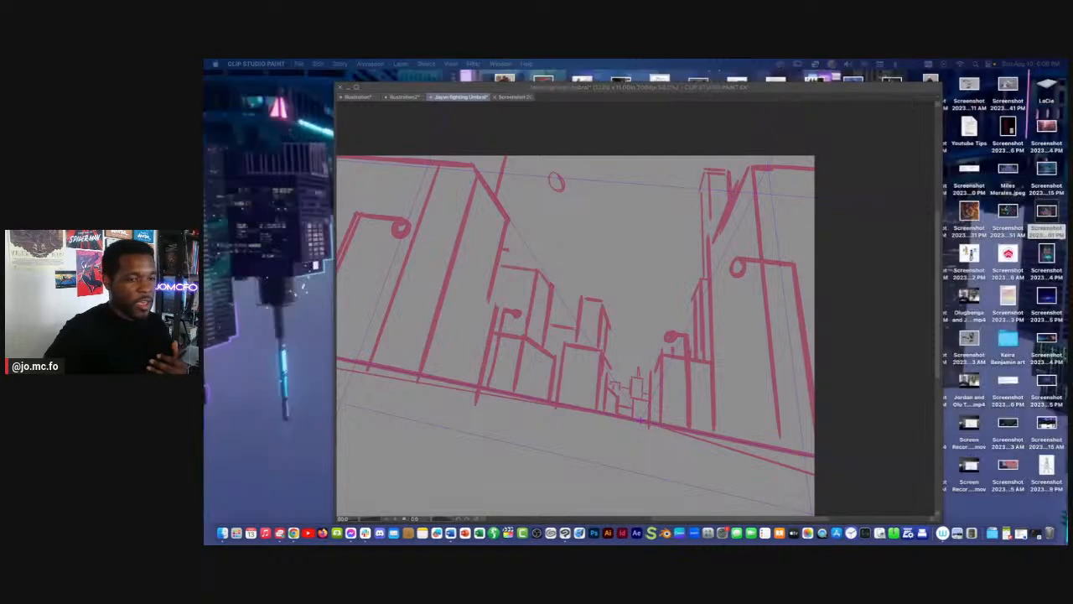
{"action": "left_click", "coordinate": [582, 151]}
{"action": "left_click_drag", "start_coordinate": [516, 310], "coordinate": [554, 304]}
{"action": "left_click_drag", "start_coordinate": [676, 415], "coordinate": [647, 408]}
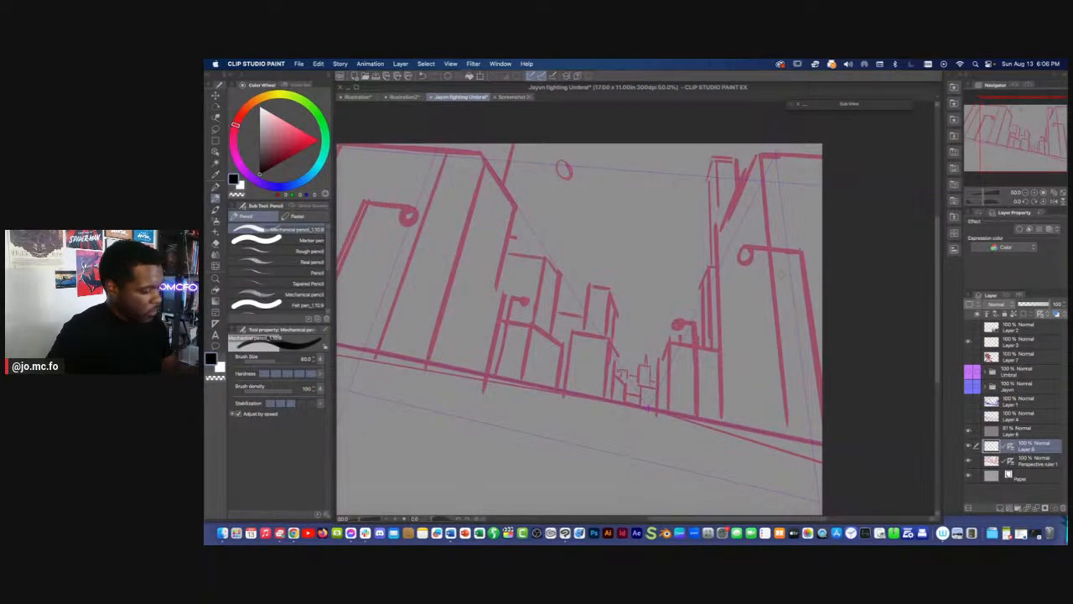
Try turning off Layer 8's ruler and using the G-pen at a smaller brush size, then return to the pencil
{"action": "right_click", "coordinate": [1012, 450]}
{"action": "left_click", "coordinate": [965, 380]}
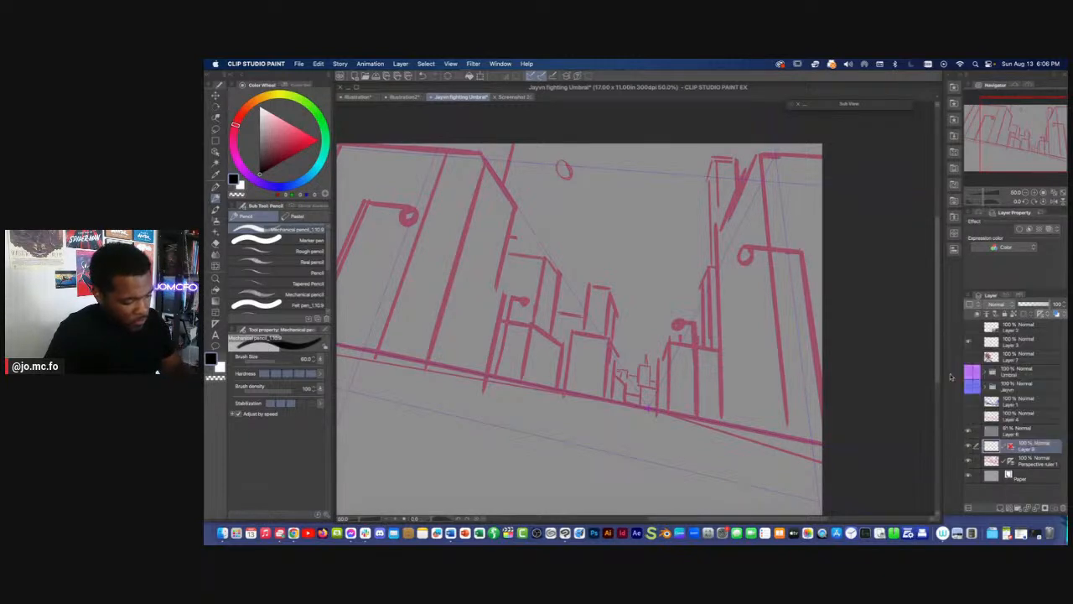
{"action": "key", "text": "p"}
{"action": "left_click_drag", "start_coordinate": [648, 408], "coordinate": [633, 411]}
{"action": "key", "text": "["}
{"action": "key", "text": "["}
{"action": "key", "text": "["}
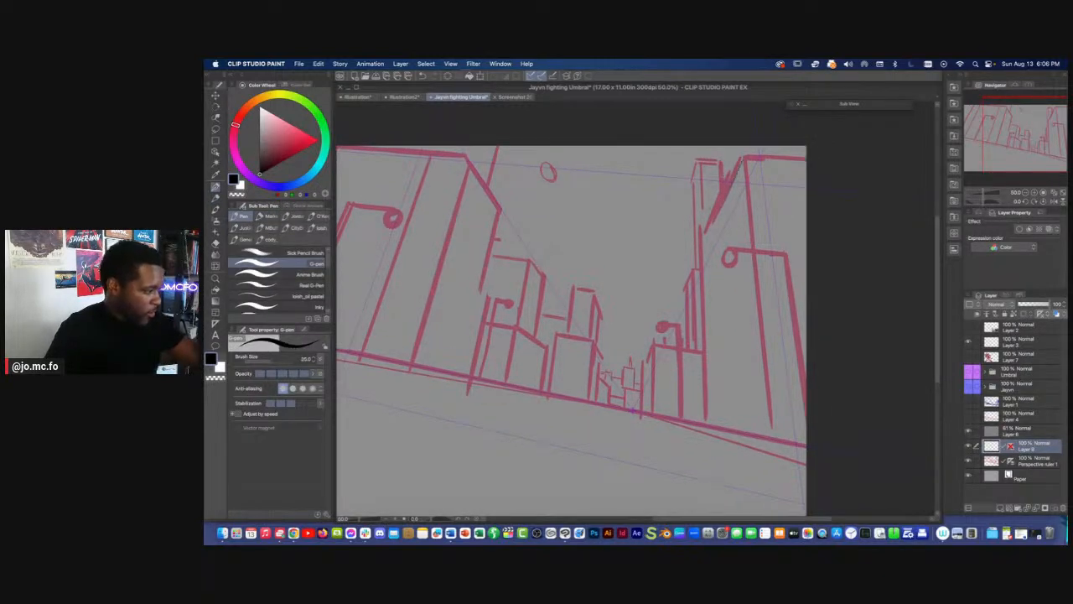
{"action": "key", "text": "p"}
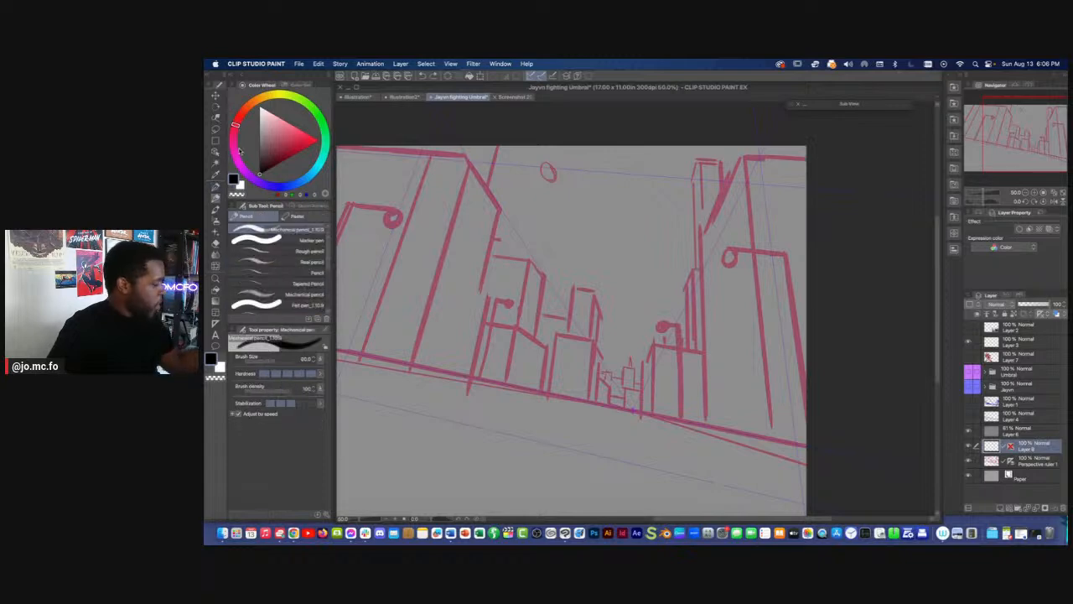
Hide the gray overlay on Layer 6 and turn Layer 8's perspective ruler back on
{"action": "left_click", "coordinate": [969, 430]}
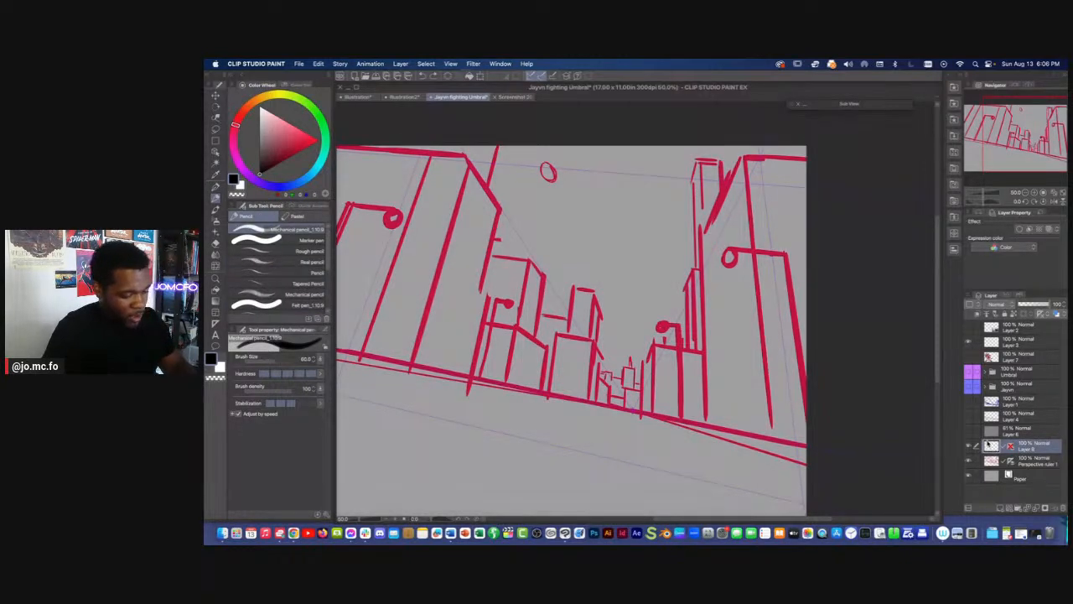
{"action": "right_click", "coordinate": [1011, 447]}
{"action": "left_click", "coordinate": [972, 379]}
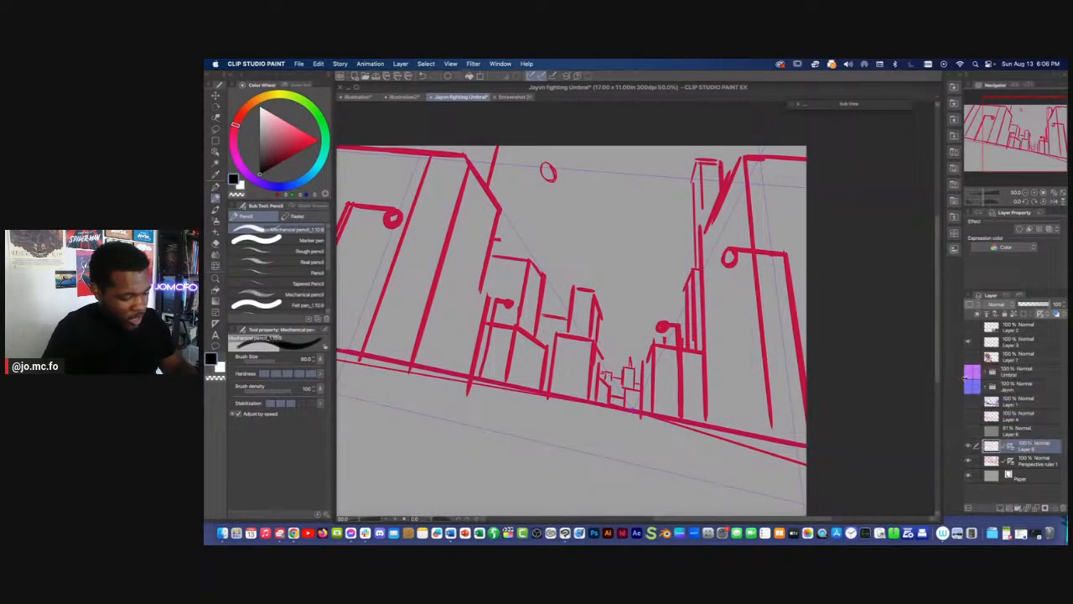
Lower the Perspective ruler 1 layer's opacity to 36% and make Layer 8 the active layer
{"action": "left_click", "coordinate": [1025, 463]}
{"action": "left_click", "coordinate": [1030, 304]}
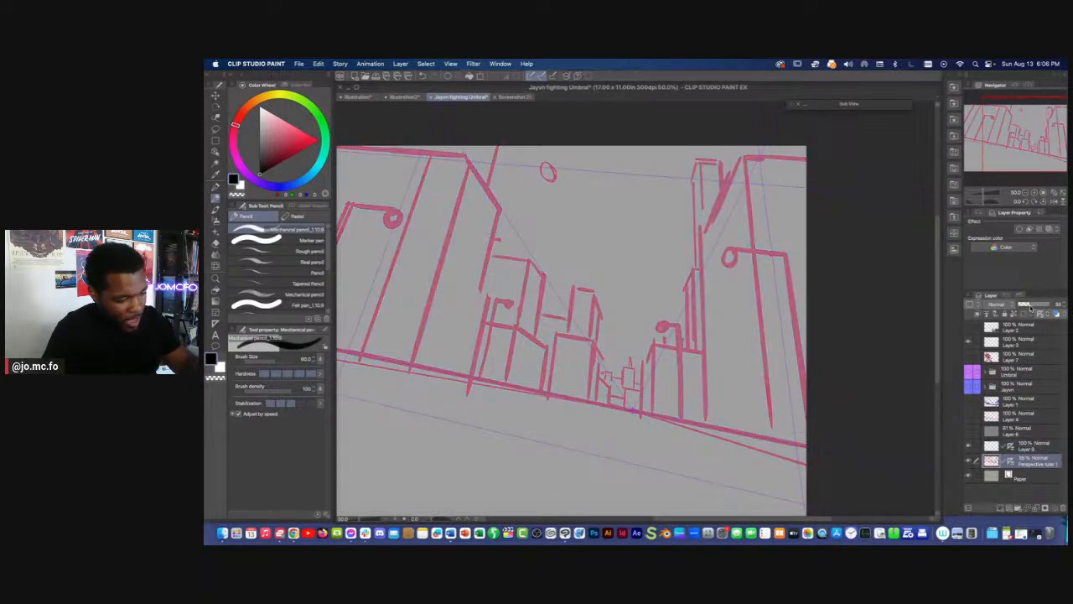
{"action": "left_click", "coordinate": [1019, 444]}
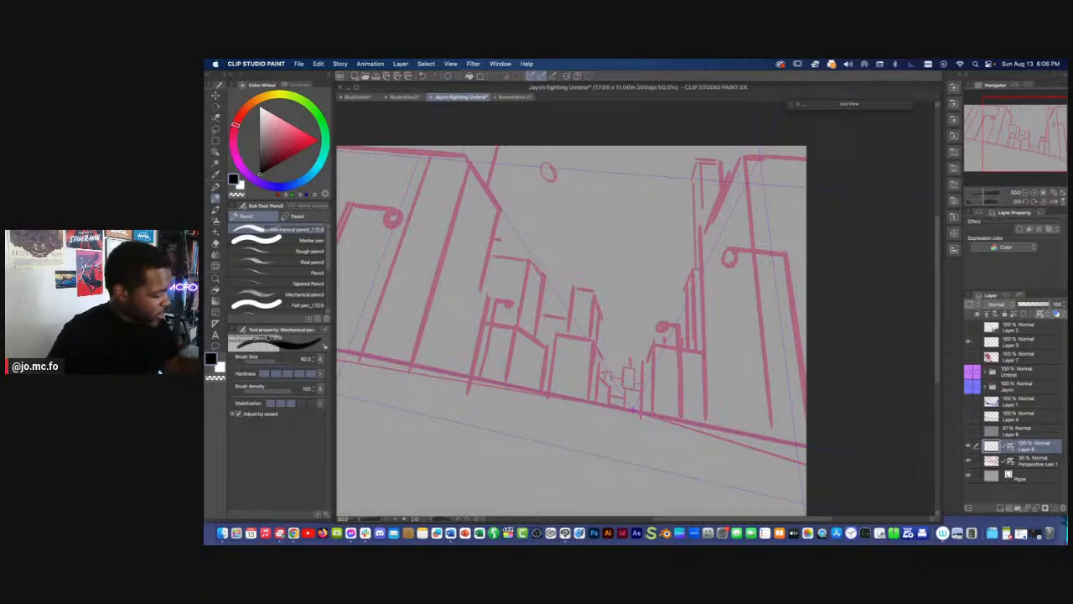
Reduce the Mechanical pencil's brush size to 20
{"action": "key", "text": "bracketleft"}
{"action": "key", "text": "bracketleft"}
{"action": "key", "text": "bracketleft"}
{"action": "key", "text": "bracketleft"}
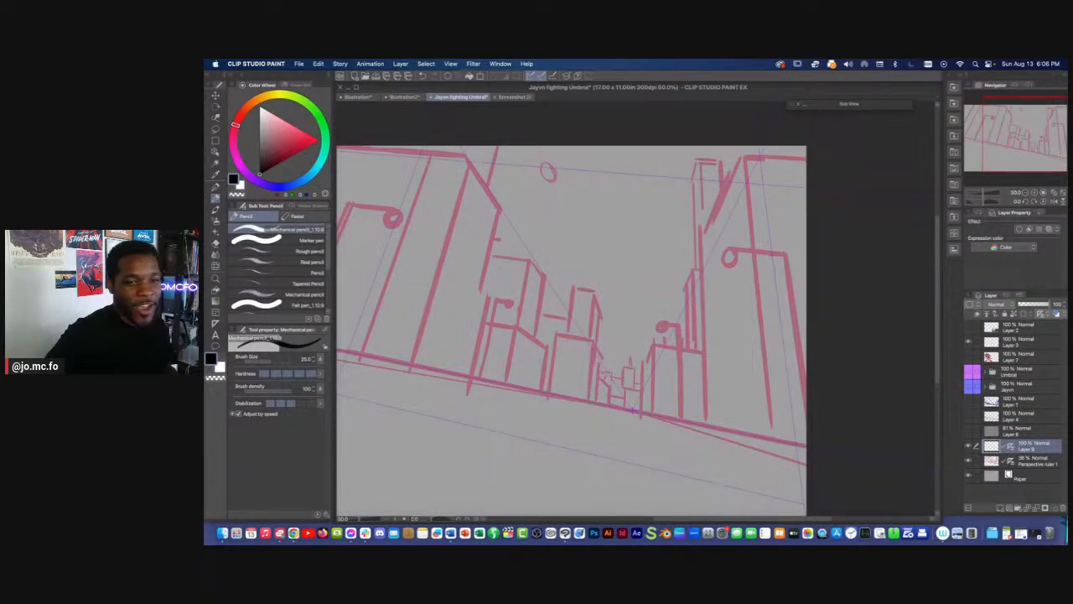
{"action": "key", "text": "super+Tab"}
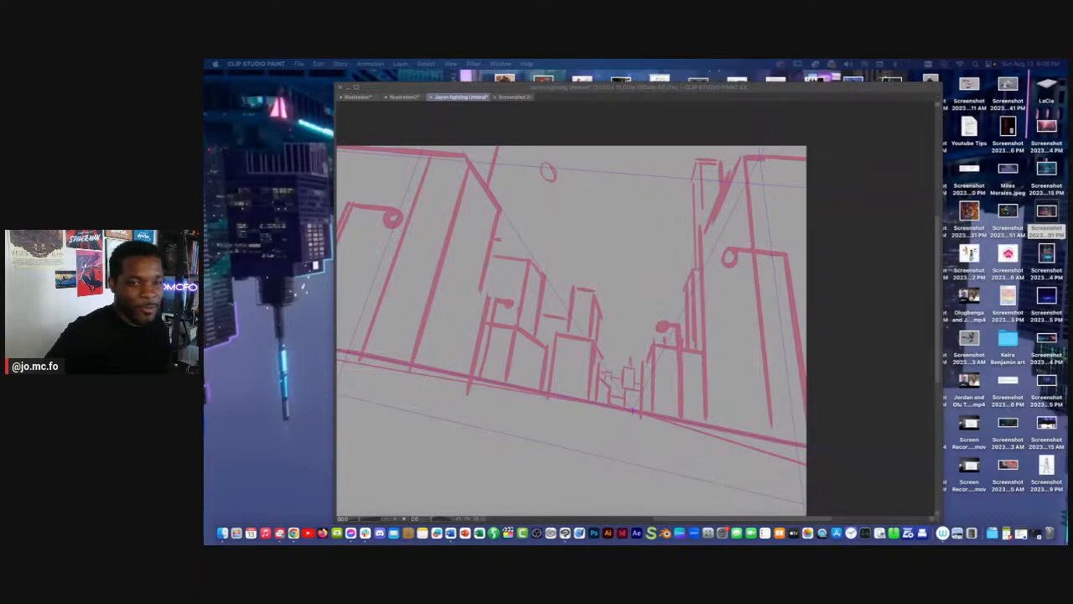
{"action": "left_click", "coordinate": [658, 269]}
{"action": "mouse_move", "coordinate": [659, 266]}
{"action": "left_mouse_down"}
{"action": "mouse_move", "coordinate": [601, 276]}
{"action": "mouse_move", "coordinate": [606, 289]}
{"action": "left_mouse_up"}
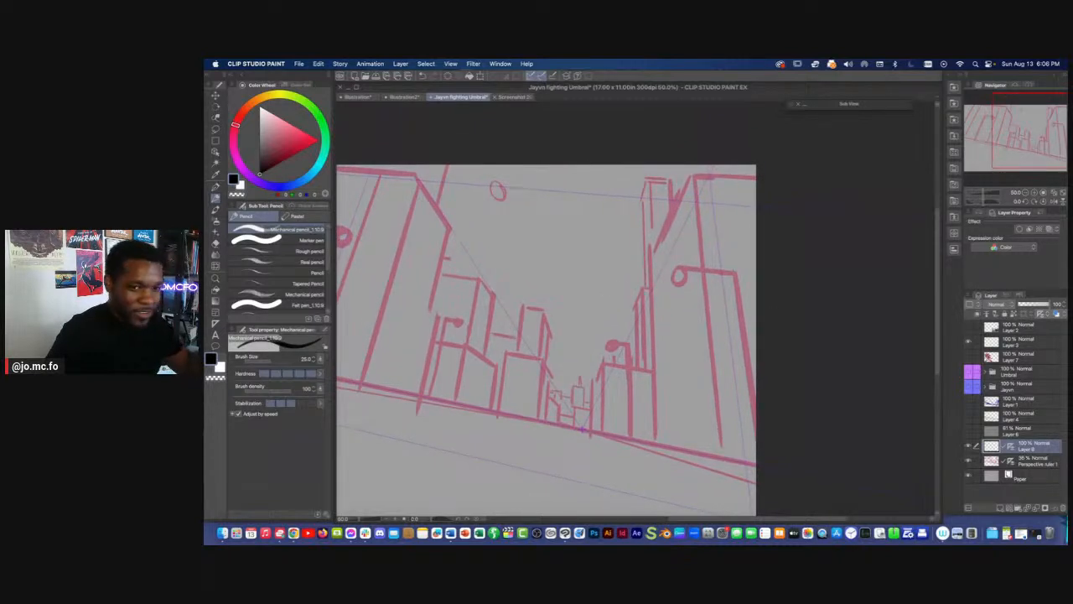
{"action": "key", "text": "bracketleft"}
Draw the large right-hand building's near vertical edge, lower ledge line, base line and lower corner edge in black over the sketch
{"action": "left_click_drag", "start_coordinate": [651, 257], "coordinate": [654, 369]}
{"action": "mouse_move", "coordinate": [651, 282]}
{"action": "left_mouse_down"}
{"action": "mouse_move", "coordinate": [655, 403]}
{"action": "mouse_move", "coordinate": [661, 392]}
{"action": "left_mouse_up"}
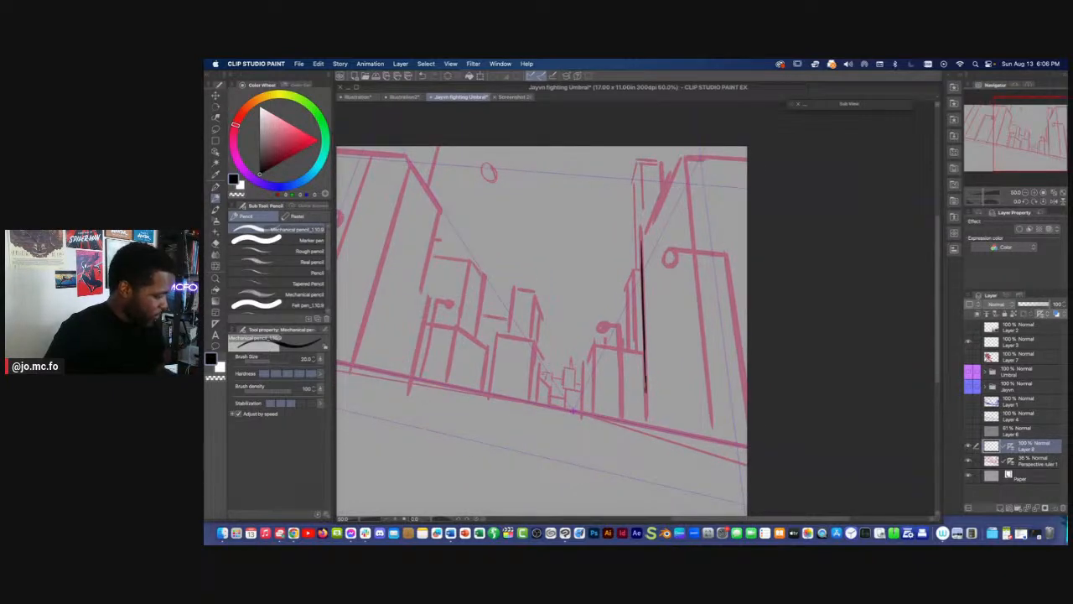
{"action": "scroll", "coordinate": [644, 396], "scroll_direction": "down", "scroll_amount": 1}
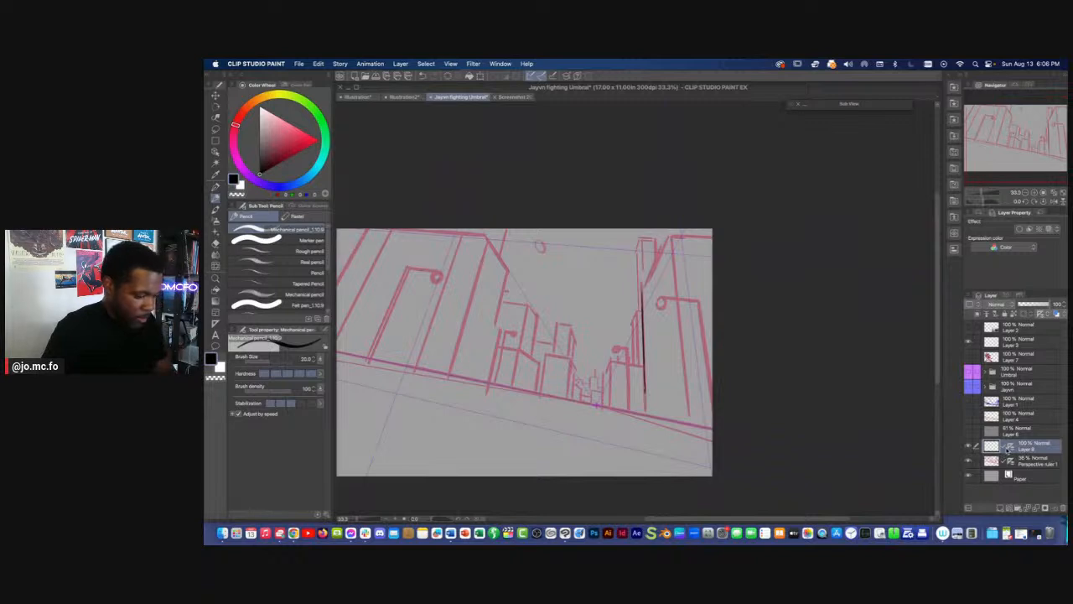
{"action": "scroll", "coordinate": [649, 386], "scroll_direction": "up", "scroll_amount": 1}
{"action": "mouse_move", "coordinate": [622, 396]}
{"action": "left_mouse_down"}
{"action": "mouse_move", "coordinate": [686, 382]}
{"action": "mouse_move", "coordinate": [723, 388]}
{"action": "left_mouse_up"}
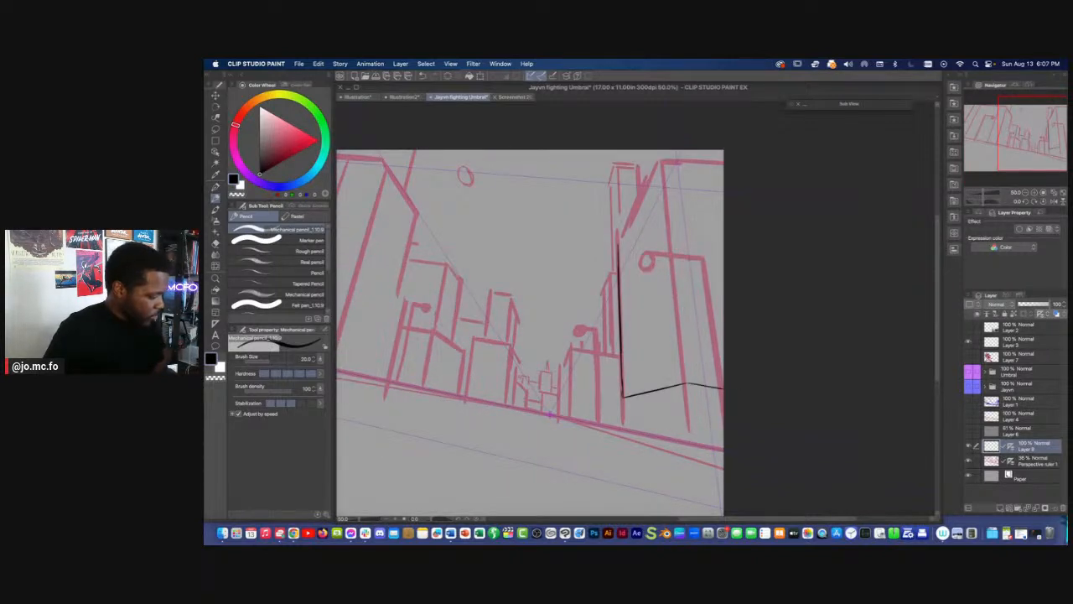
{"action": "mouse_move", "coordinate": [654, 411]}
{"action": "left_mouse_down"}
{"action": "mouse_move", "coordinate": [663, 393]}
{"action": "mouse_move", "coordinate": [632, 411]}
{"action": "mouse_move", "coordinate": [631, 351]}
{"action": "mouse_move", "coordinate": [672, 418]}
{"action": "mouse_move", "coordinate": [702, 425]}
{"action": "left_mouse_up"}
{"action": "left_click_drag", "start_coordinate": [686, 303], "coordinate": [698, 424]}
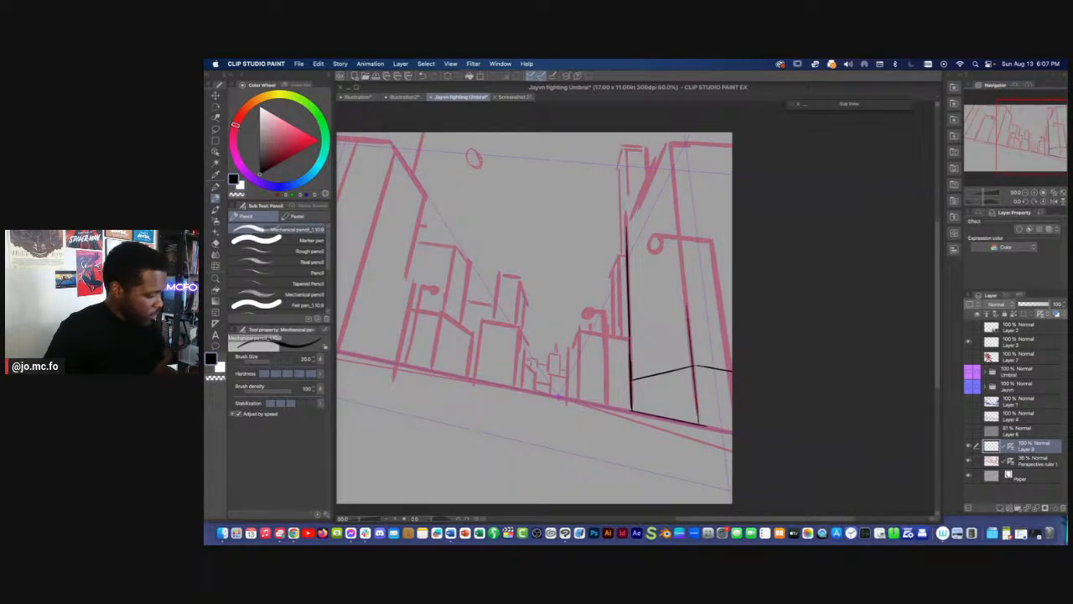
Strengthen the right-hand building's ledge line and draw its long vertical corner edge from the roof down to the ledge
{"action": "scroll", "coordinate": [558, 397], "scroll_direction": "down", "scroll_amount": 6}
{"action": "mouse_move", "coordinate": [450, 346]}
{"action": "left_mouse_down"}
{"action": "mouse_move", "coordinate": [538, 359]}
{"action": "mouse_move", "coordinate": [481, 340]}
{"action": "mouse_move", "coordinate": [599, 368]}
{"action": "mouse_move", "coordinate": [488, 355]}
{"action": "left_mouse_up"}
{"action": "scroll", "coordinate": [528, 356], "scroll_direction": "up", "scroll_amount": 1}
{"action": "left_click_drag", "start_coordinate": [703, 366], "coordinate": [734, 359]}
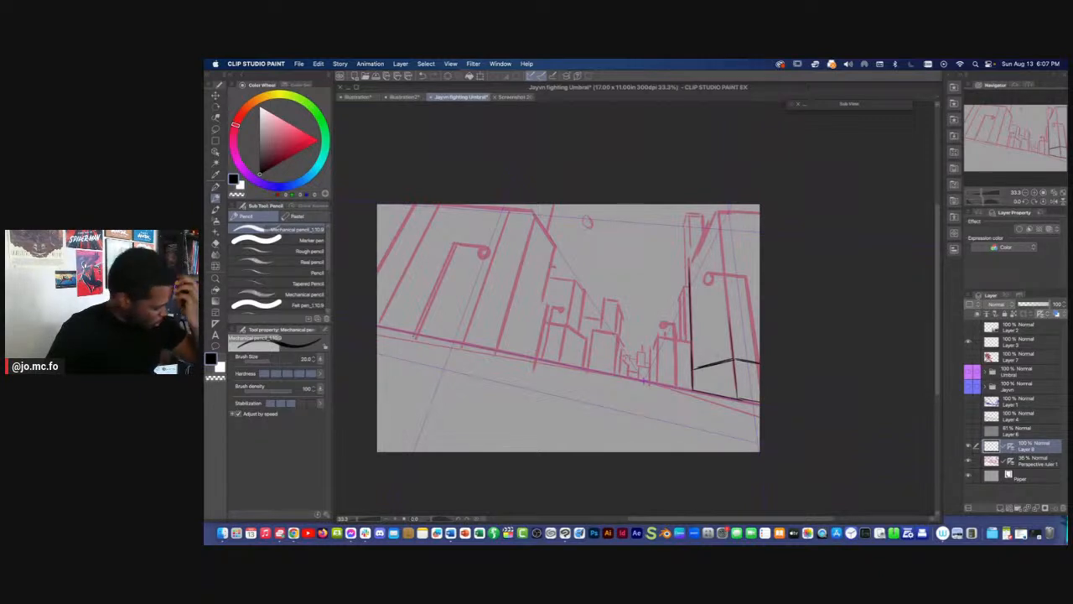
{"action": "left_click_drag", "start_coordinate": [718, 212], "coordinate": [735, 339]}
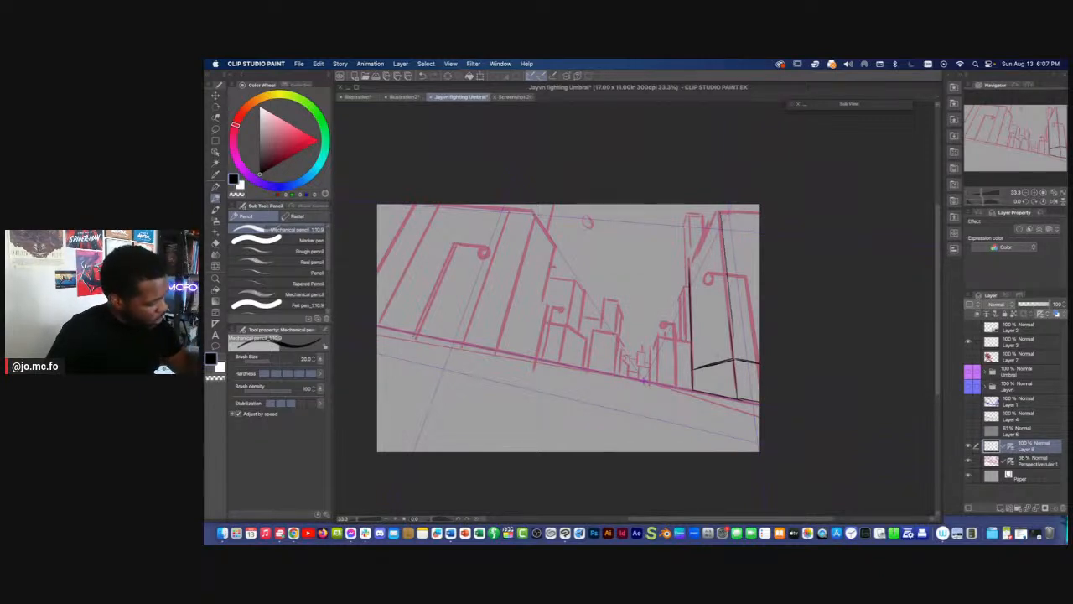
{"action": "key", "text": "super+z"}
{"action": "left_click_drag", "start_coordinate": [718, 213], "coordinate": [733, 356]}
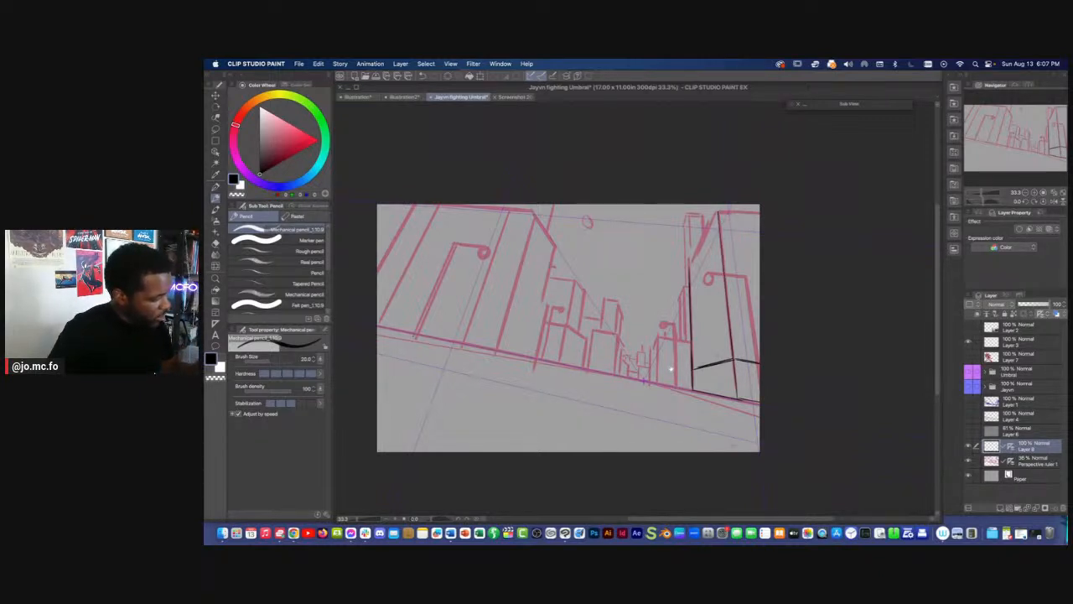
{"action": "left_click_drag", "start_coordinate": [672, 375], "coordinate": [665, 380]}
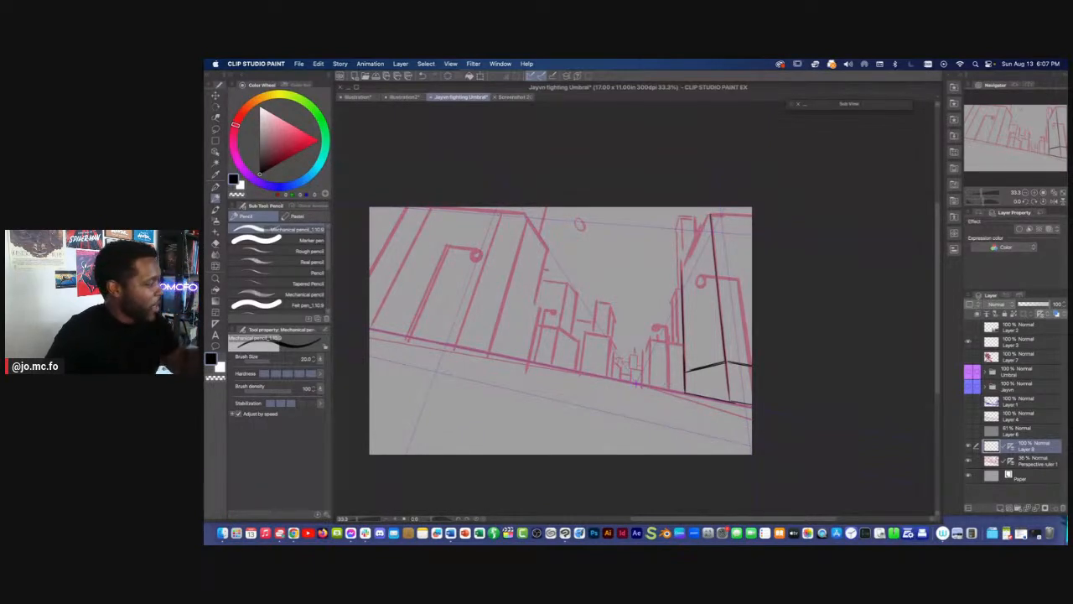
Create a new 17 x 11 in illustration canvas at 300 dpi with white paper
{"action": "left_click", "coordinate": [298, 64]}
{"action": "left_click", "coordinate": [304, 78]}
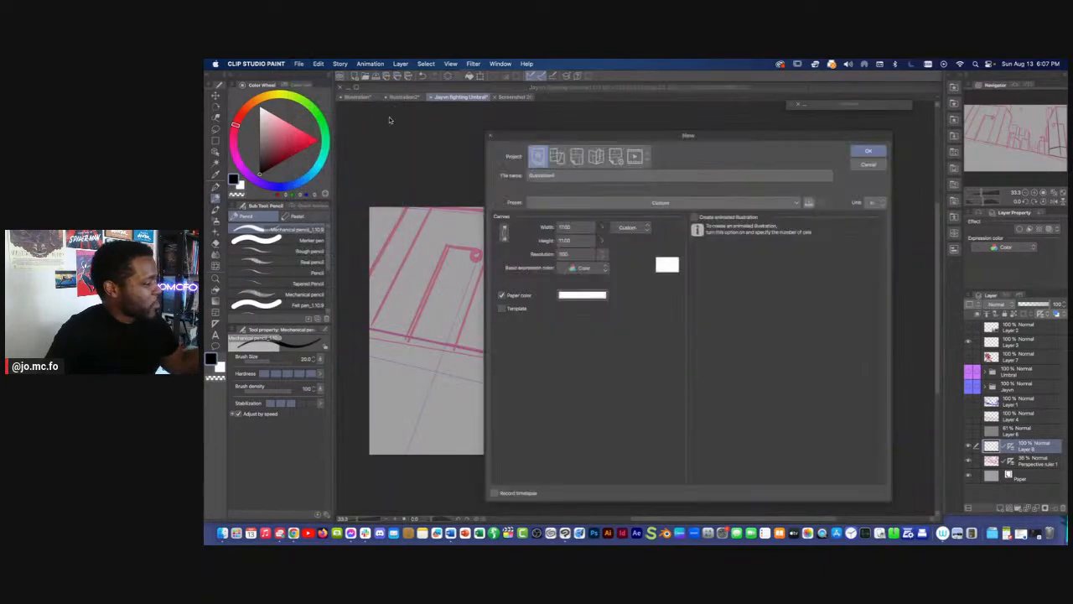
{"action": "left_click", "coordinate": [869, 151]}
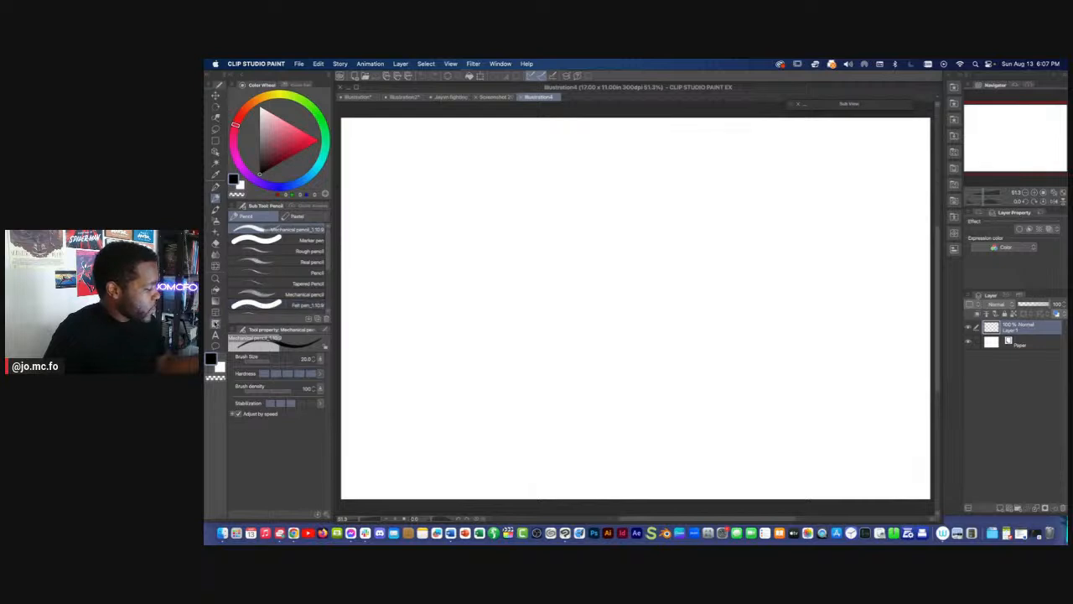
Create a 3-point perspective ruler on a new layer of the blank canvas
{"action": "right_click", "coordinate": [998, 328]}
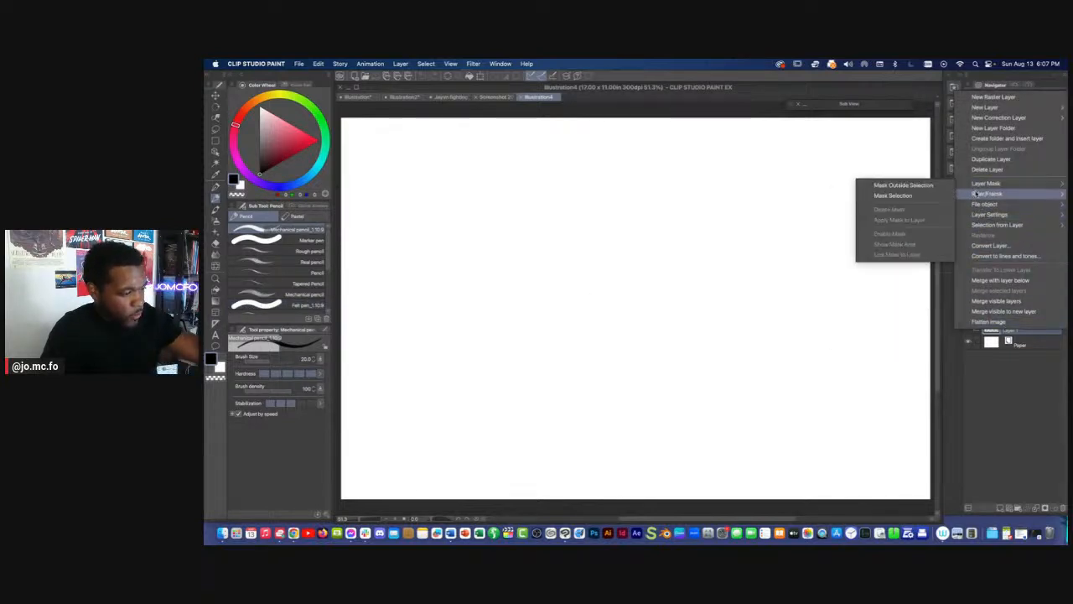
{"action": "mouse_move", "coordinate": [980, 193]}
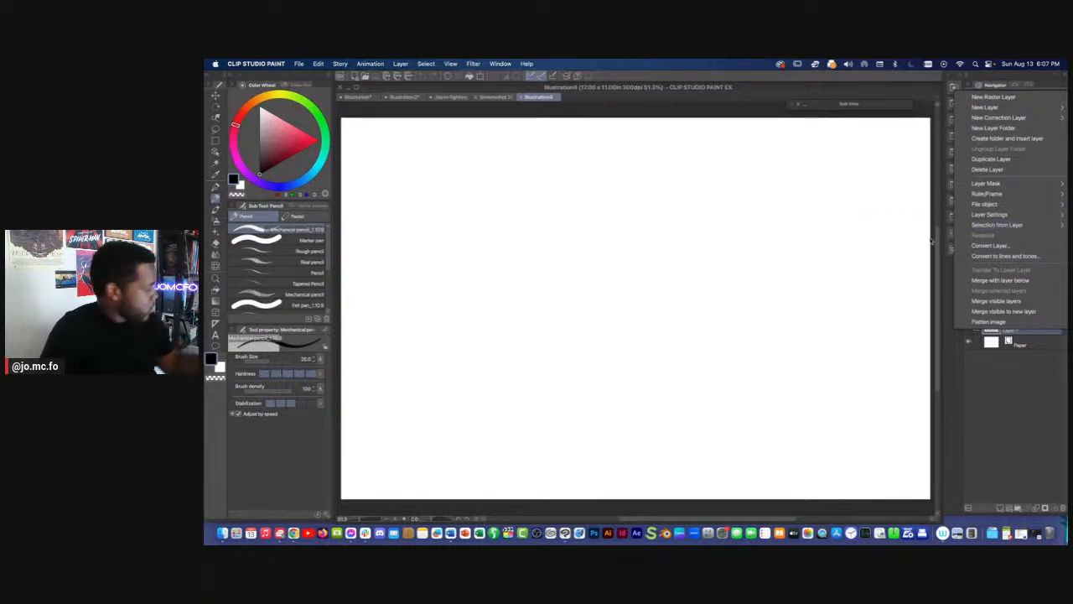
{"action": "left_click", "coordinate": [205, 324]}
{"action": "left_click", "coordinate": [216, 324]}
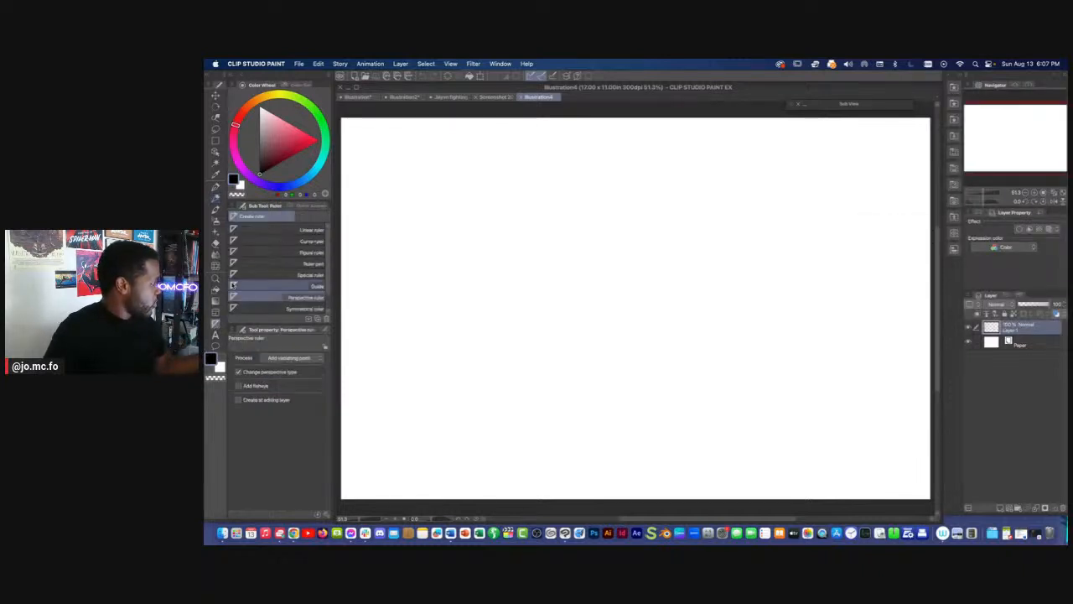
{"action": "left_click", "coordinate": [400, 64]}
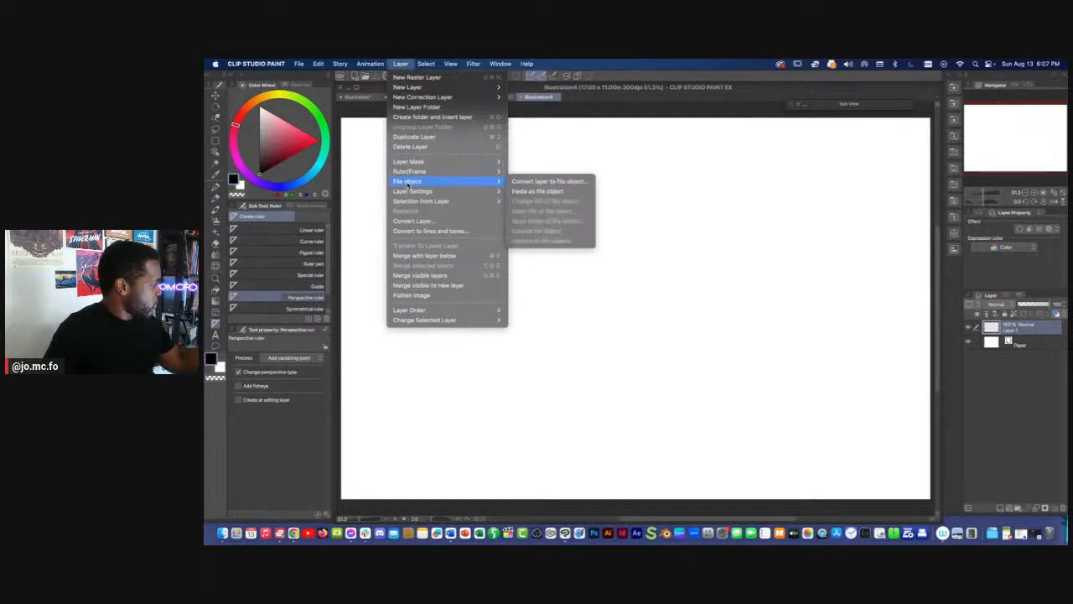
{"action": "mouse_move", "coordinate": [409, 172]}
{"action": "left_click", "coordinate": [547, 241]}
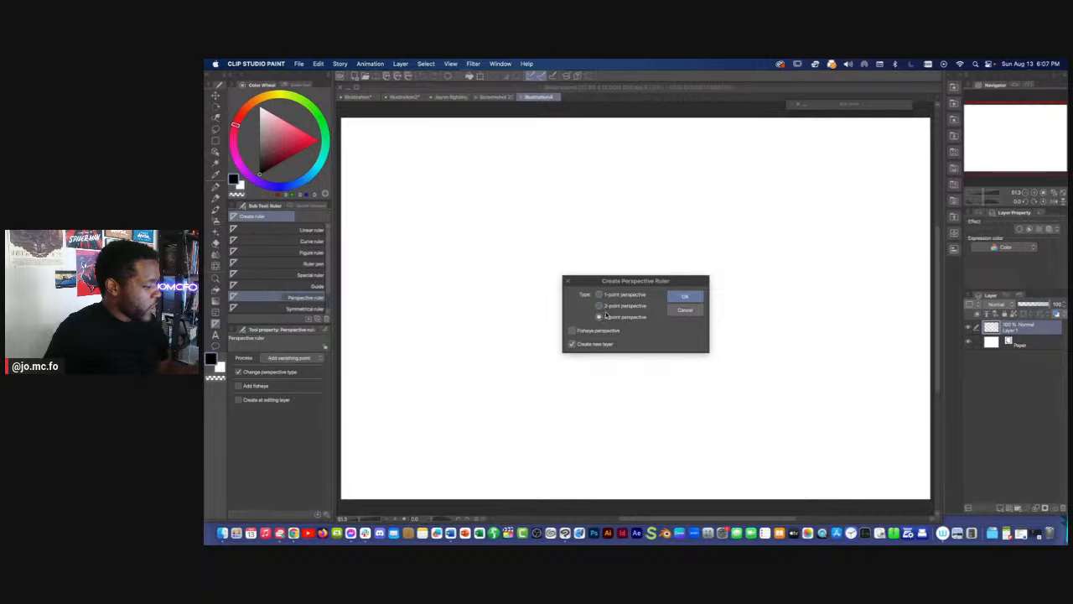
{"action": "left_click", "coordinate": [684, 296]}
Reposition the perspective ruler by raising its upper vanishing point, spreading the side vanishing points far outside the canvas and lowering the eye level below it
{"action": "scroll", "coordinate": [547, 337], "scroll_direction": "down", "scroll_amount": 3}
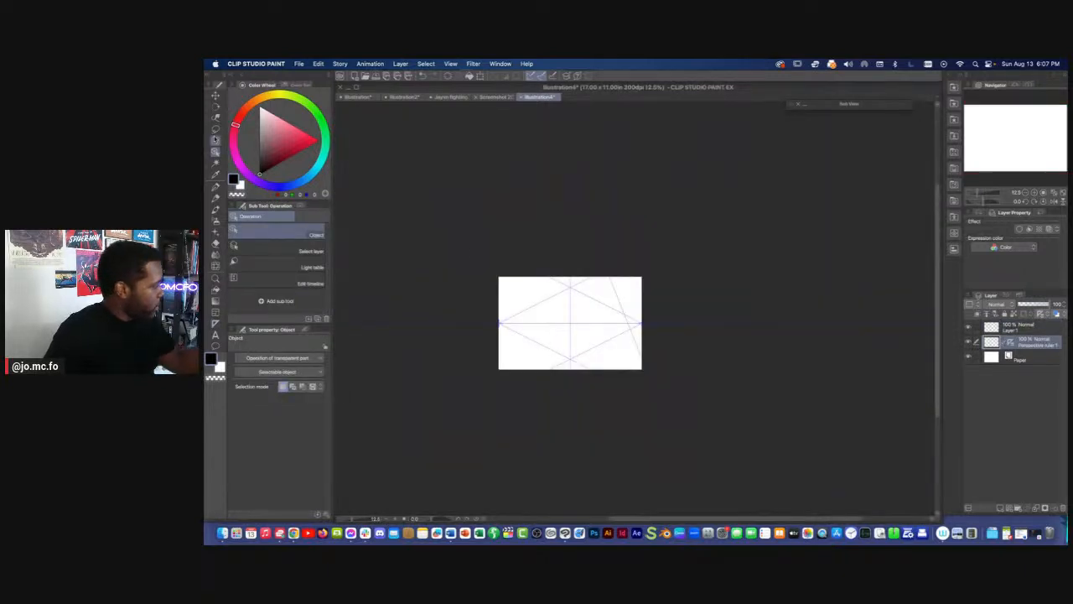
{"action": "left_click", "coordinate": [569, 180]}
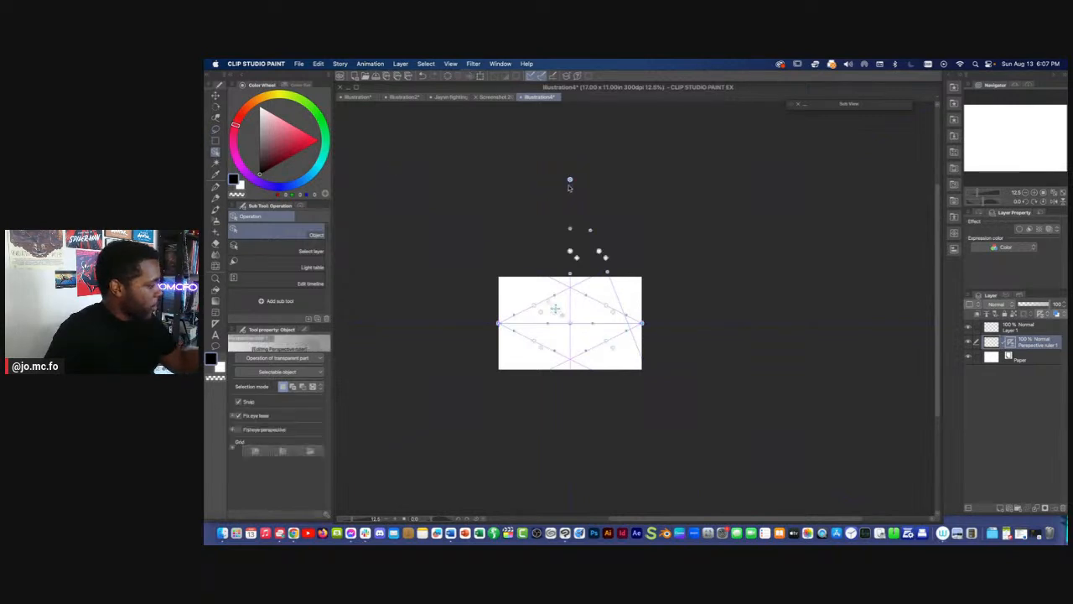
{"action": "left_click_drag", "start_coordinate": [571, 147], "coordinate": [569, 115]}
{"action": "left_click_drag", "start_coordinate": [644, 324], "coordinate": [894, 322]}
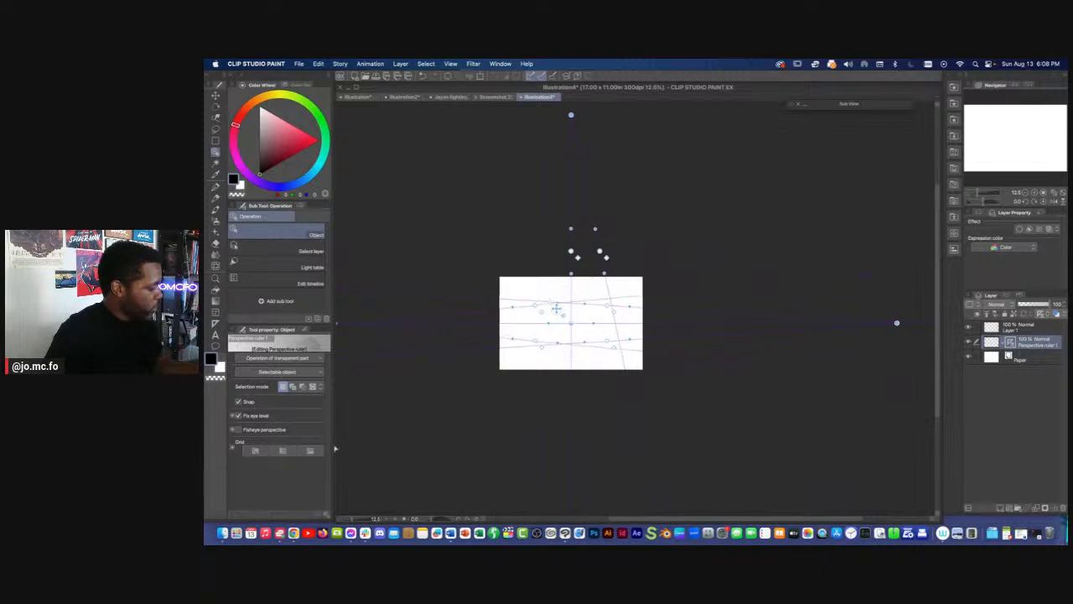
{"action": "left_click_drag", "start_coordinate": [567, 327], "coordinate": [564, 490]}
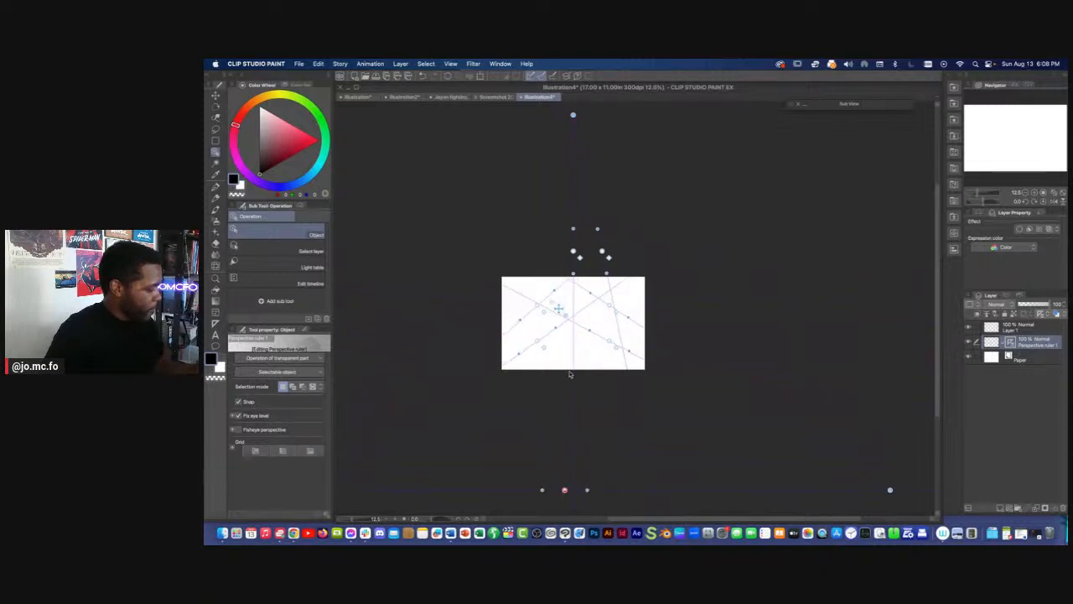
{"action": "scroll", "coordinate": [630, 340], "scroll_direction": "up", "scroll_amount": 2}
{"action": "left_click_drag", "start_coordinate": [484, 353], "coordinate": [593, 364]}
{"action": "scroll", "coordinate": [651, 374], "scroll_direction": "up", "scroll_amount": 1}
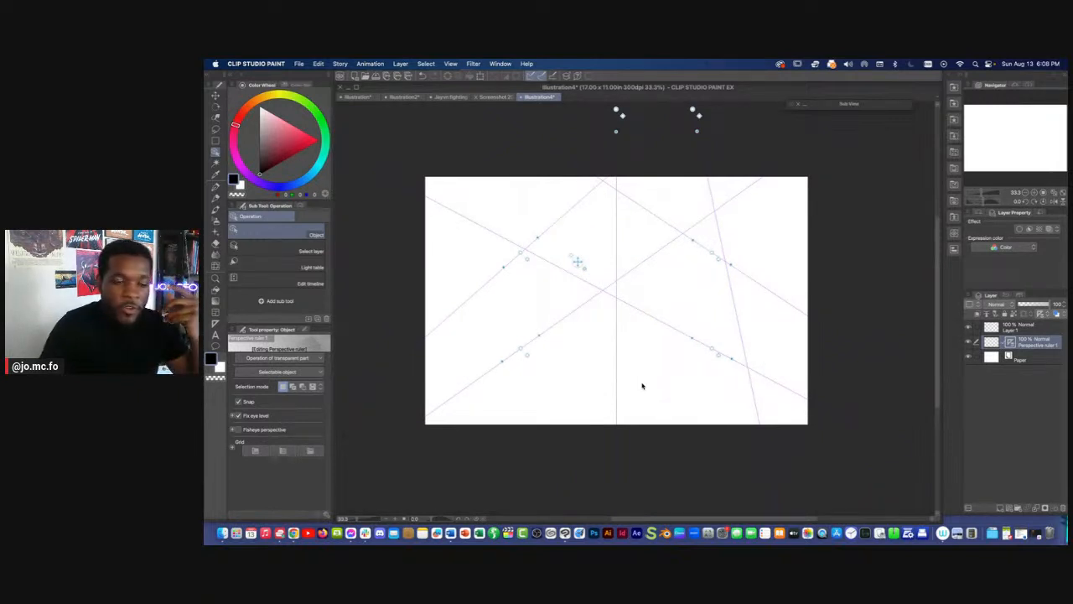
Try out the ruler by sketching a four-sided wall shape with the G-pen on the canvas's right half, and undo its strokes
{"action": "key", "text": "p"}
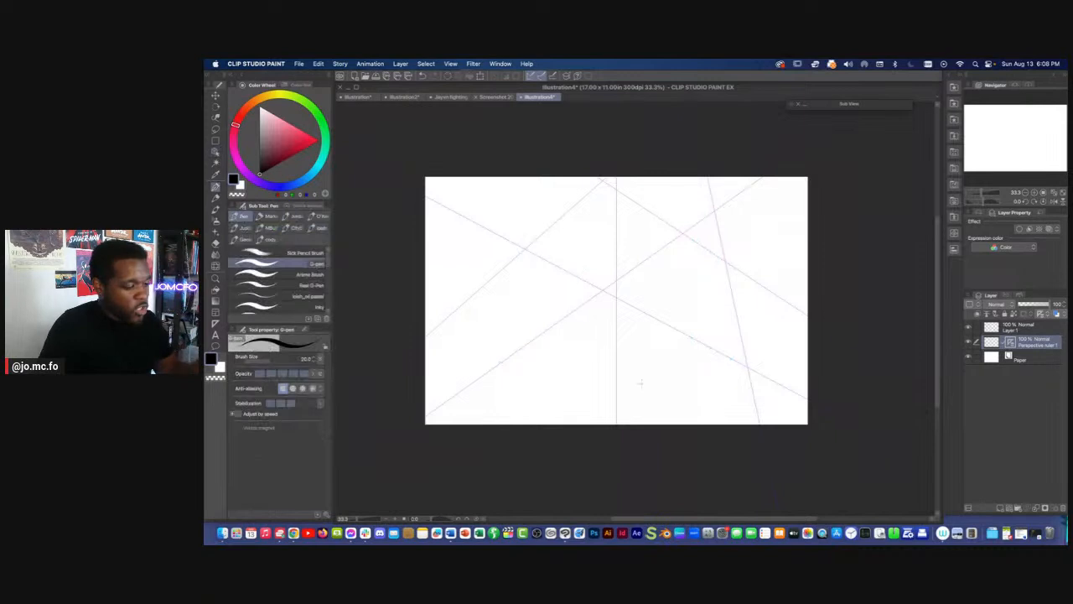
{"action": "mouse_move", "coordinate": [655, 233]}
{"action": "left_mouse_down"}
{"action": "mouse_move", "coordinate": [666, 354]}
{"action": "mouse_move", "coordinate": [721, 282]}
{"action": "mouse_move", "coordinate": [741, 374]}
{"action": "left_mouse_up"}
{"action": "left_click_drag", "start_coordinate": [741, 373], "coordinate": [650, 327]}
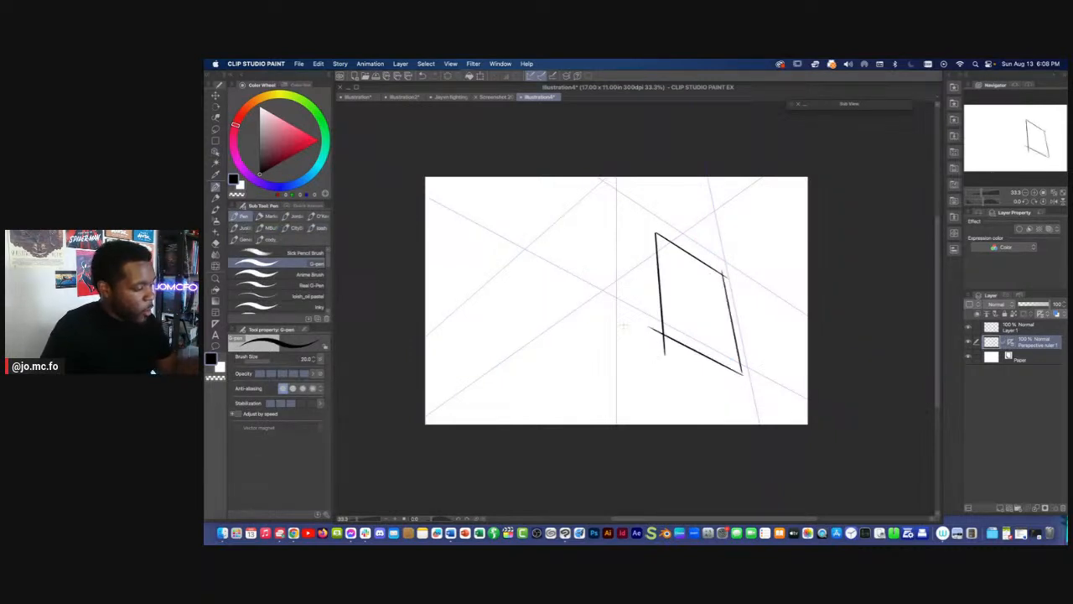
{"action": "key", "text": "super+z"}
{"action": "key", "text": "super+z"}
{"action": "key", "text": "super+z"}
{"action": "key", "text": "super+z"}
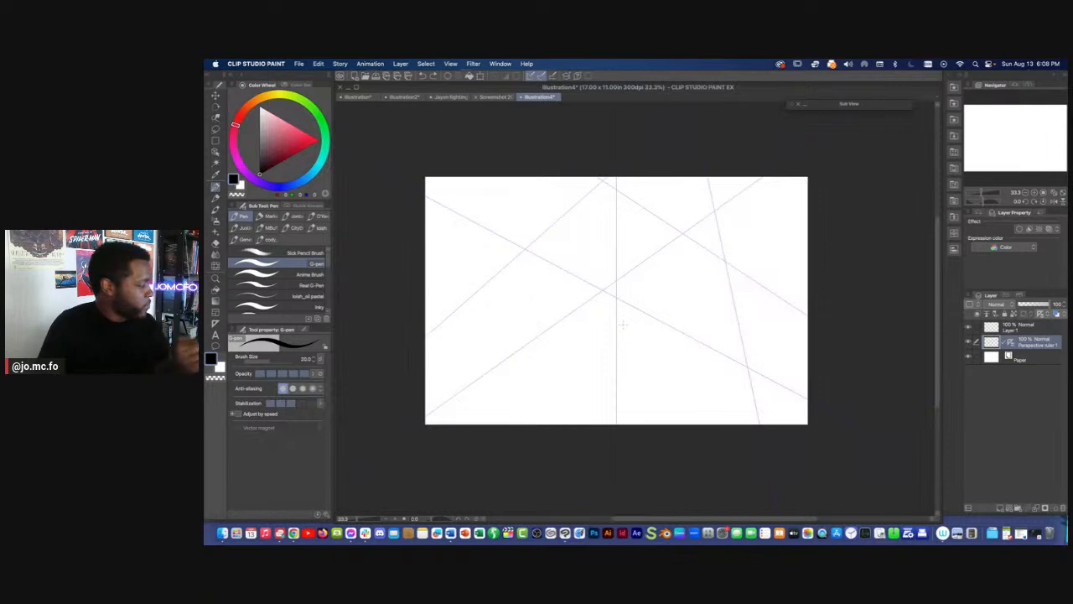
Draw two adjoining side faces of a tall box right of the canvas center with the Rectangle figure tool, snapping to the perspective ruler
{"action": "left_click", "coordinate": [215, 311]}
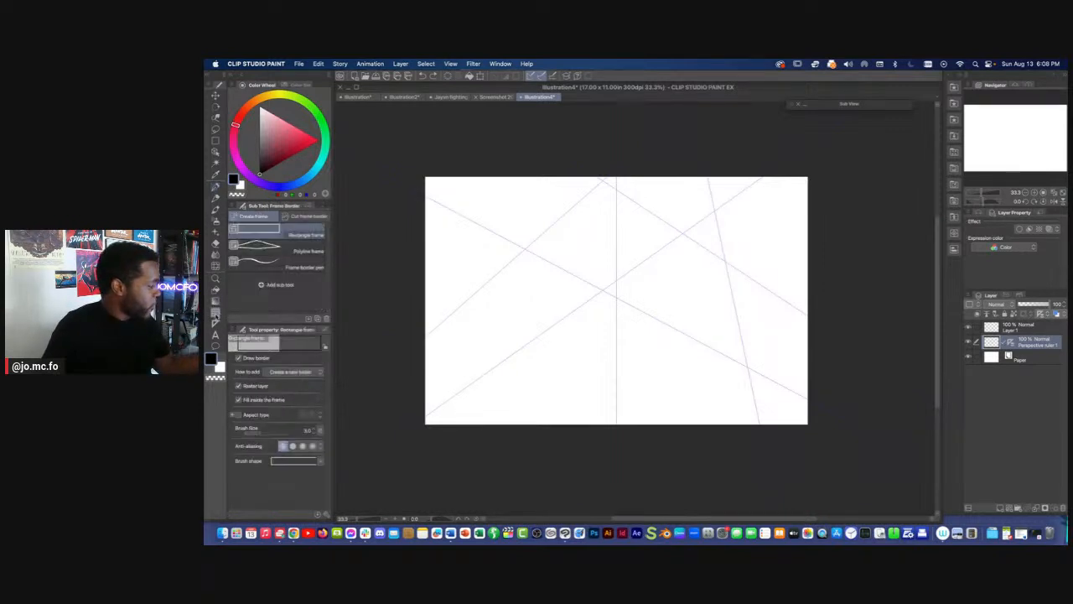
{"action": "left_click", "coordinate": [216, 140]}
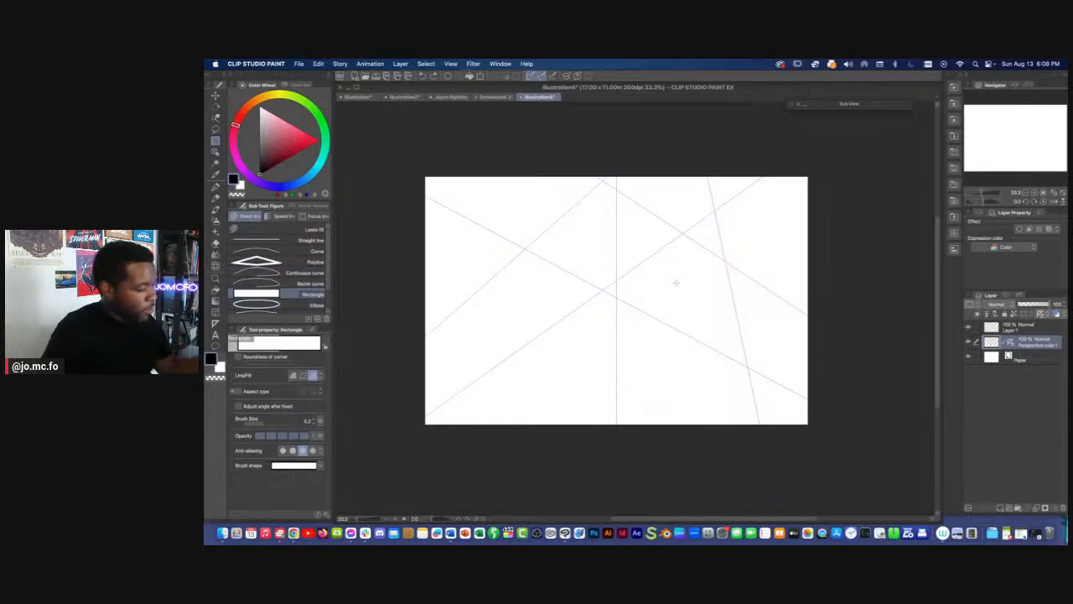
{"action": "left_click_drag", "start_coordinate": [672, 214], "coordinate": [671, 328]}
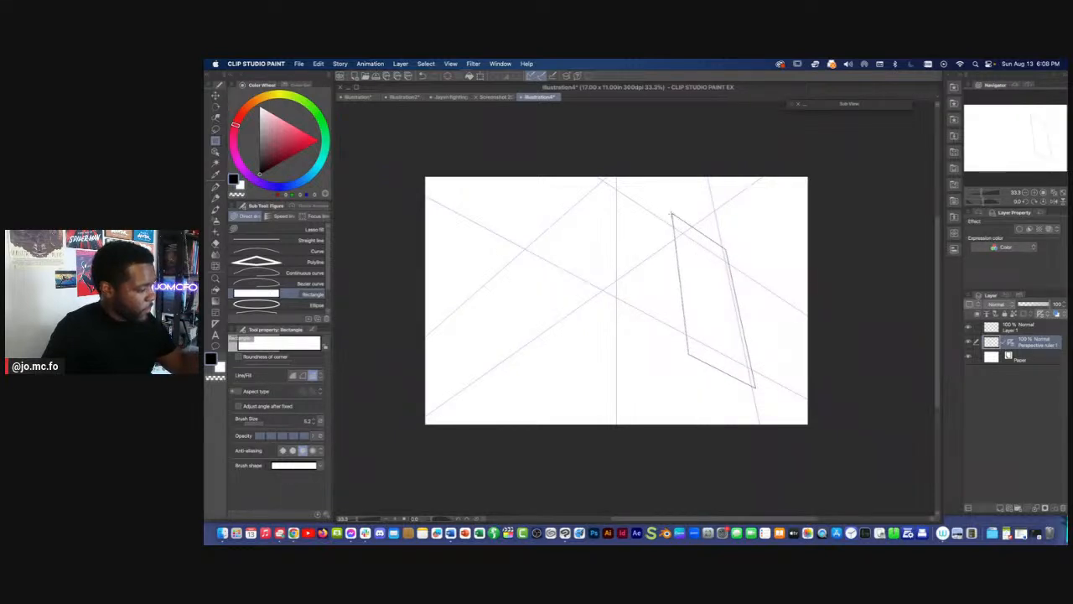
{"action": "left_click_drag", "start_coordinate": [672, 214], "coordinate": [623, 310]}
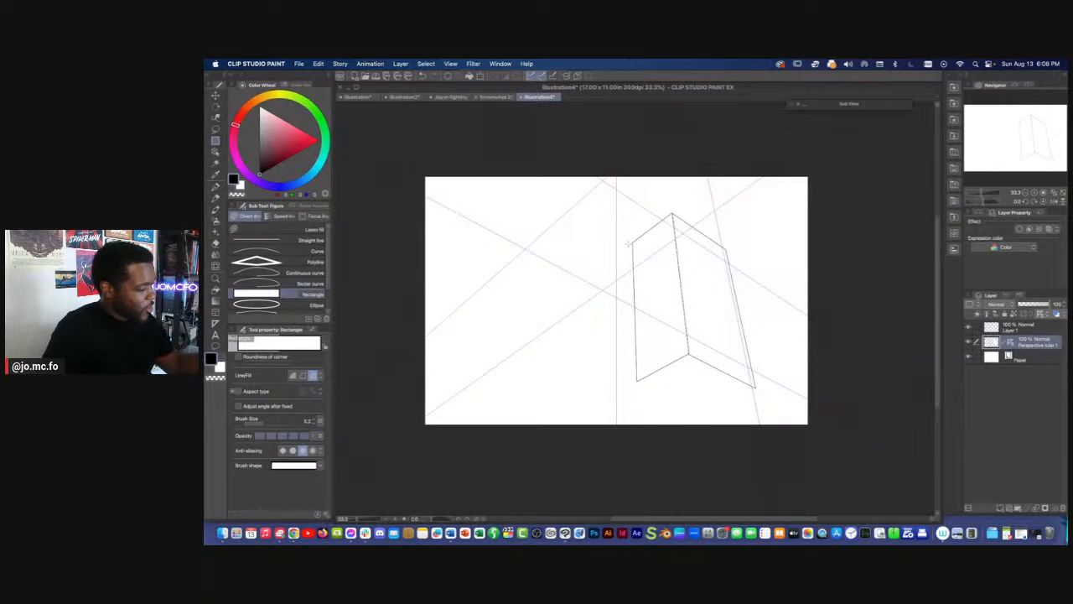
Draw two side faces of a second tall box left of the canvas center, and add the bottom face to the first box
{"action": "scroll", "coordinate": [628, 253], "scroll_direction": "up", "scroll_amount": 1}
{"action": "left_click_drag", "start_coordinate": [545, 192], "coordinate": [590, 465]}
{"action": "left_click_drag", "start_coordinate": [531, 345], "coordinate": [655, 320]}
{"action": "left_click_drag", "start_coordinate": [668, 166], "coordinate": [524, 486]}
{"action": "left_click_drag", "start_coordinate": [580, 462], "coordinate": [415, 367]}
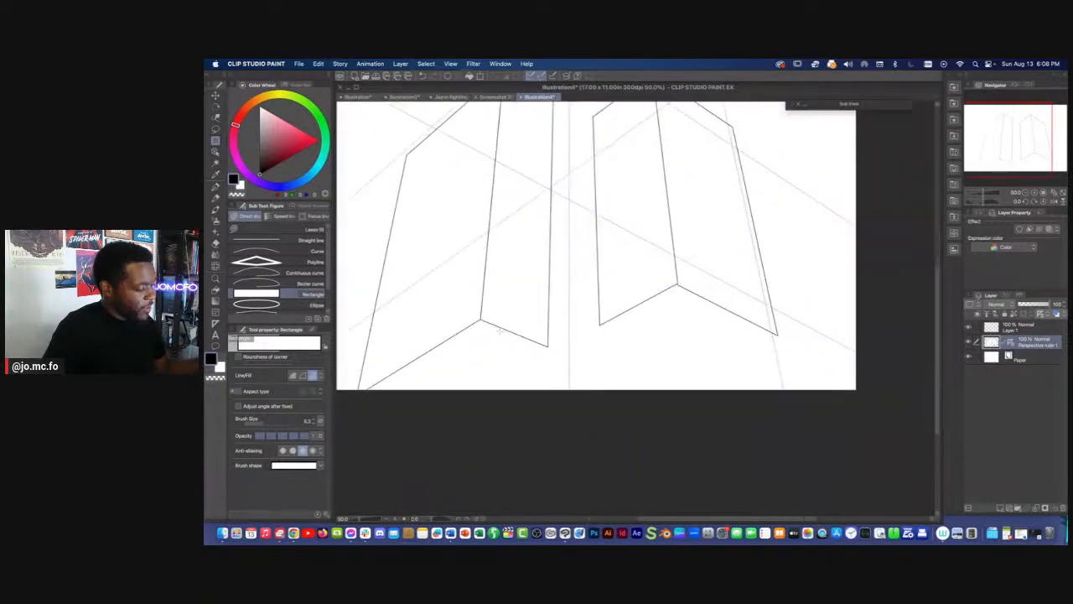
{"action": "left_click_drag", "start_coordinate": [600, 324], "coordinate": [777, 334]}
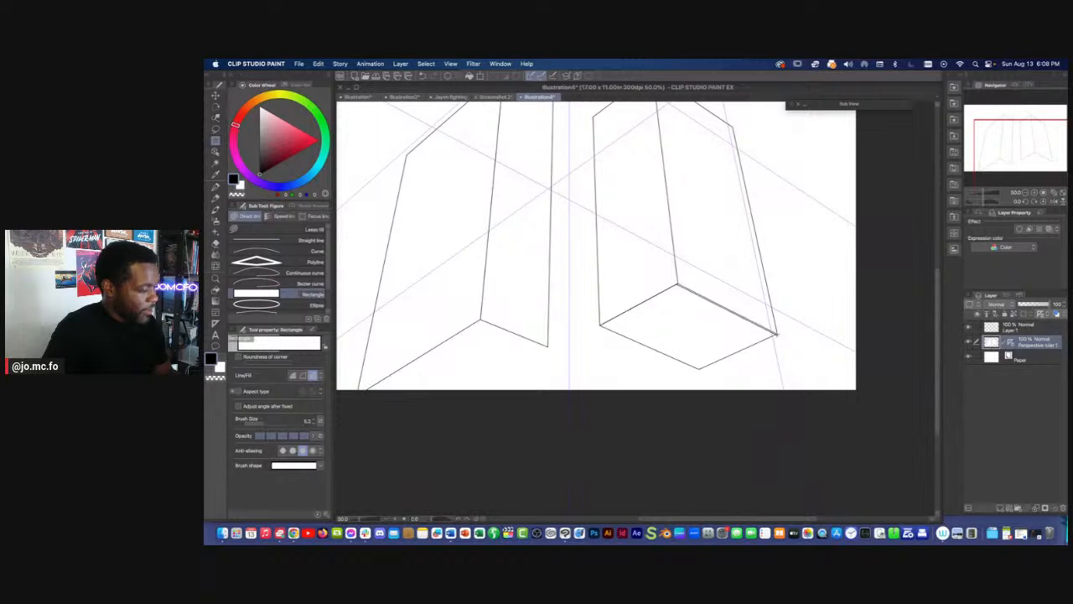
Draw a narrow box near the canvas's right edge with two side faces and a bottom face, redoing the bottom face once
{"action": "left_click_drag", "start_coordinate": [630, 319], "coordinate": [686, 427]}
{"action": "left_click_drag", "start_coordinate": [802, 203], "coordinate": [728, 170]}
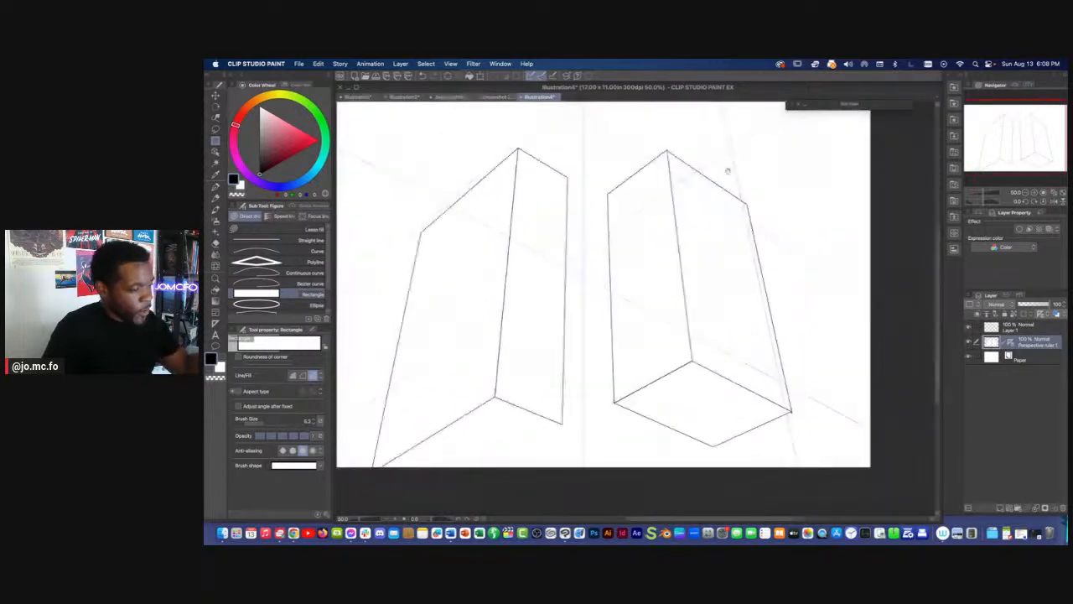
{"action": "left_click_drag", "start_coordinate": [798, 160], "coordinate": [874, 358]}
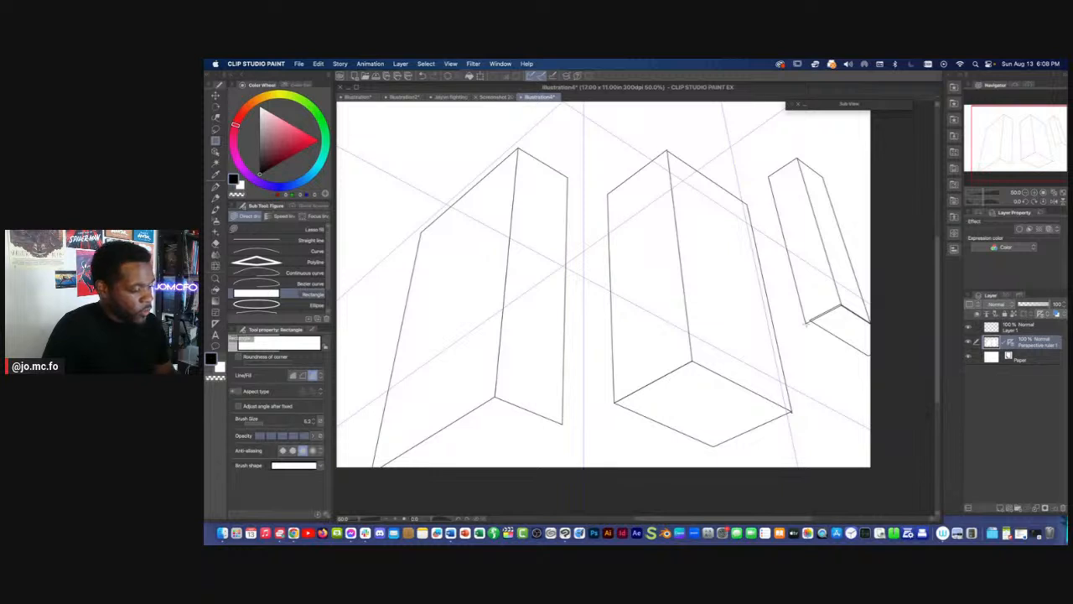
{"action": "key", "text": "super+z"}
{"action": "mouse_move", "coordinate": [807, 321]}
{"action": "left_mouse_down"}
{"action": "mouse_move", "coordinate": [864, 340]}
{"action": "mouse_move", "coordinate": [870, 324]}
{"action": "left_mouse_up"}
Draw a small perspective box floating near the canvas's upper left corner
{"action": "scroll", "coordinate": [602, 296], "scroll_direction": "up", "scroll_amount": 4}
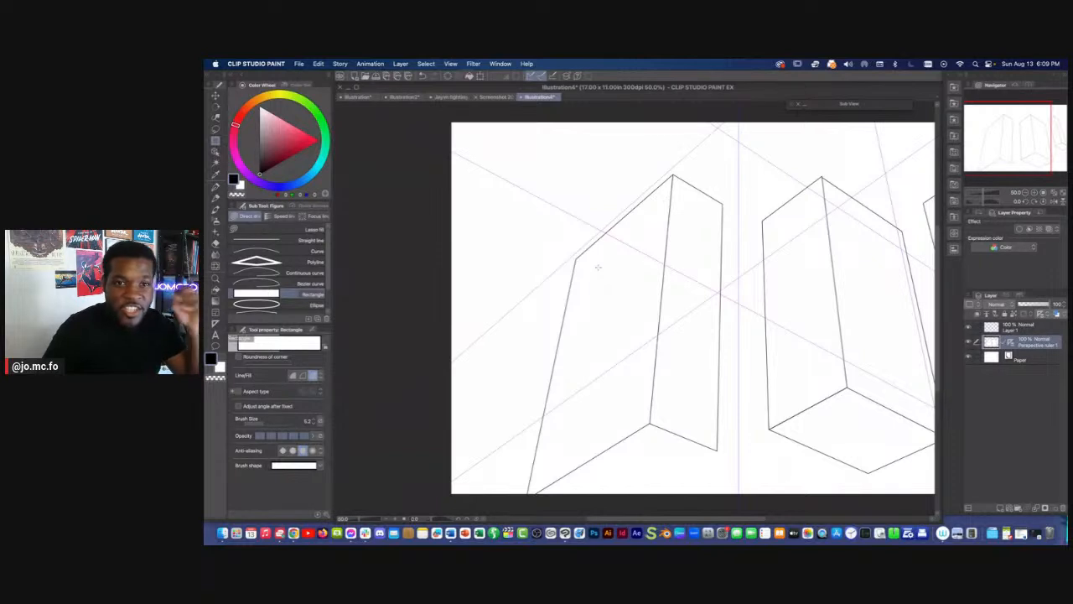
{"action": "left_click_drag", "start_coordinate": [526, 246], "coordinate": [506, 247]}
{"action": "mouse_move", "coordinate": [480, 162]}
{"action": "left_mouse_down"}
{"action": "mouse_move", "coordinate": [539, 241]}
{"action": "mouse_move", "coordinate": [451, 170]}
{"action": "mouse_move", "coordinate": [482, 162]}
{"action": "mouse_move", "coordinate": [445, 225]}
{"action": "left_mouse_up"}
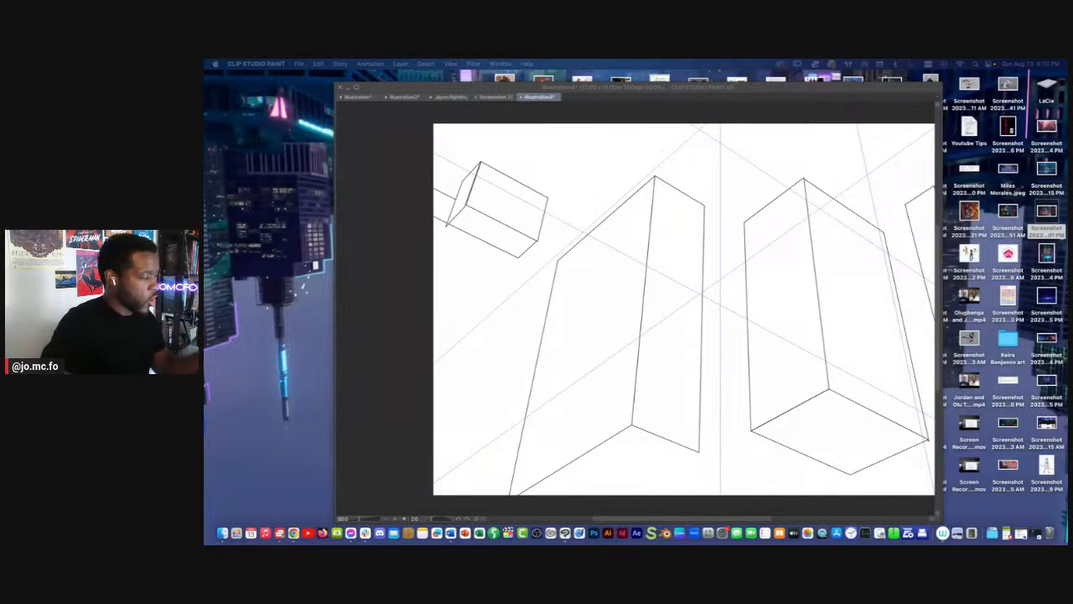
Return to the Jayvn fighting Umbral illustration and draw a second ledge line above the right-hand building's existing one with a smaller G-pen
{"action": "left_click", "coordinate": [450, 96]}
{"action": "left_click", "coordinate": [449, 96]}
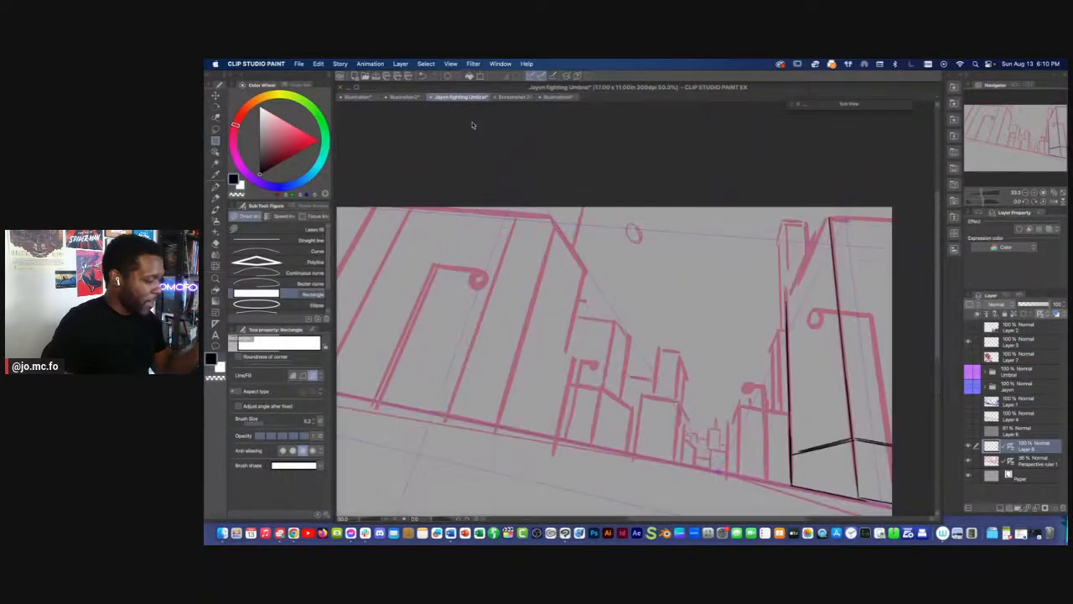
{"action": "key", "text": "p"}
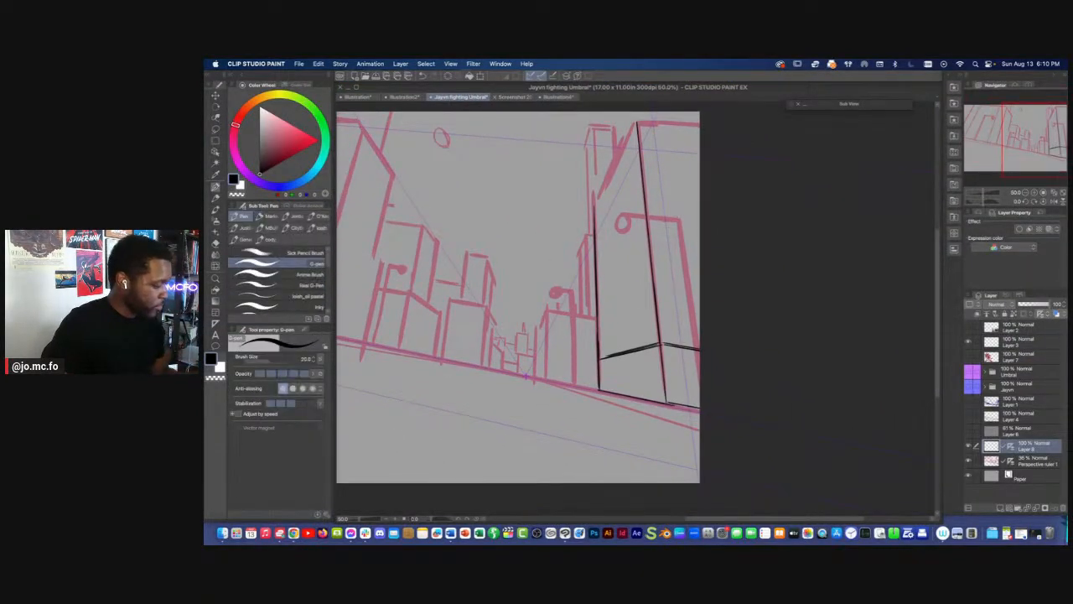
{"action": "key", "text": "["}
{"action": "mouse_move", "coordinate": [661, 333]}
{"action": "left_mouse_down"}
{"action": "mouse_move", "coordinate": [700, 339]}
{"action": "mouse_move", "coordinate": [601, 352]}
{"action": "left_mouse_up"}
{"action": "scroll", "coordinate": [591, 414], "scroll_direction": "up", "scroll_amount": 3}
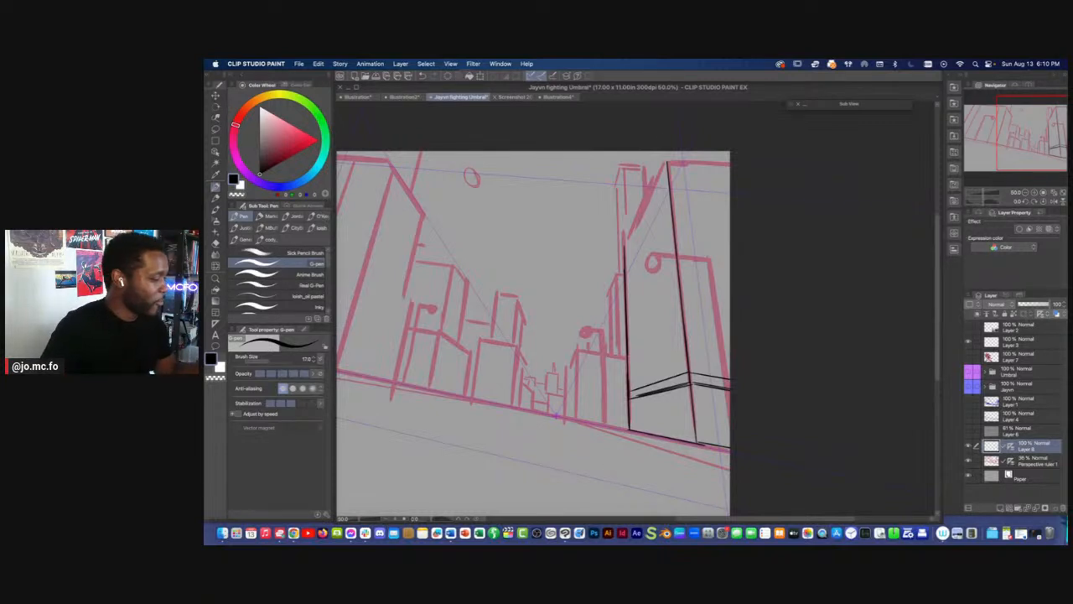
Draw the right-hand building's slanted roof edge and top line in black, and reduce the G-pen's brush size further
{"action": "mouse_move", "coordinate": [668, 162]}
{"action": "left_mouse_down"}
{"action": "mouse_move", "coordinate": [730, 166]}
{"action": "mouse_move", "coordinate": [627, 252]}
{"action": "left_mouse_up"}
{"action": "key", "text": "bracketleft"}
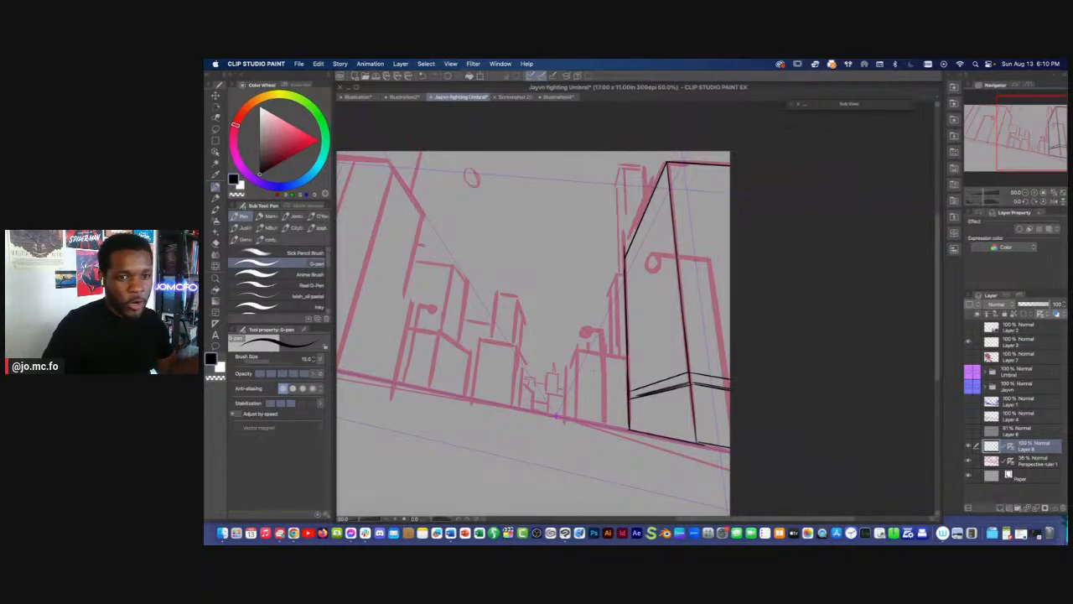
{"action": "mouse_move", "coordinate": [578, 306]}
{"action": "left_mouse_down"}
{"action": "mouse_move", "coordinate": [597, 314]}
{"action": "mouse_move", "coordinate": [622, 283]}
{"action": "mouse_move", "coordinate": [614, 270]}
{"action": "left_mouse_up"}
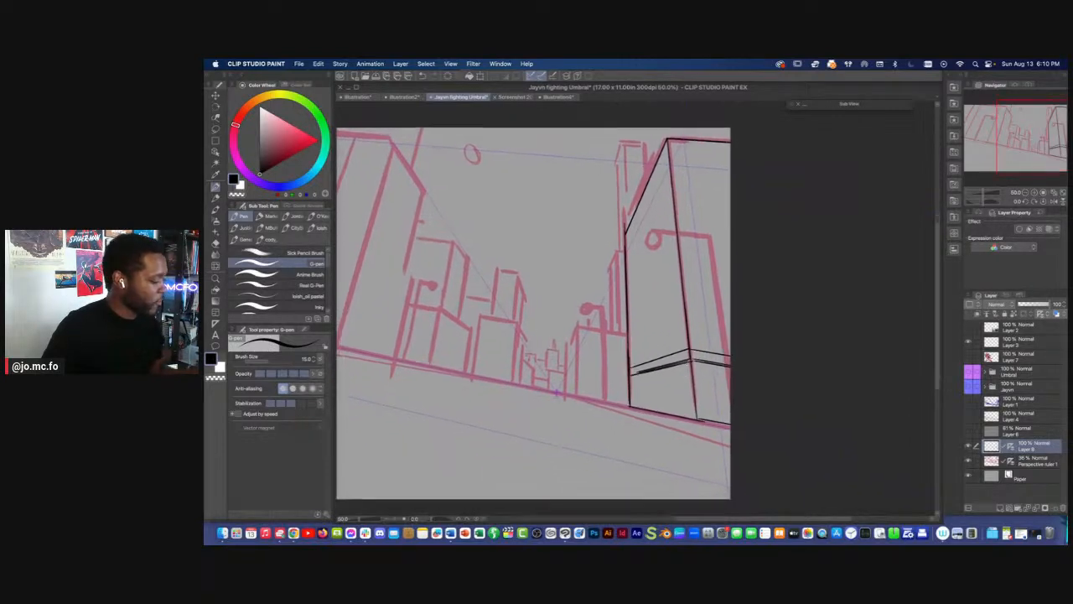
Undo the stray stroke from the vanishing point and strengthen the right-hand building's base line near the canvas edge
{"action": "mouse_move", "coordinate": [559, 394]}
{"action": "left_mouse_down"}
{"action": "mouse_move", "coordinate": [727, 428]}
{"action": "mouse_move", "coordinate": [587, 351]}
{"action": "mouse_move", "coordinate": [625, 367]}
{"action": "left_mouse_up"}
{"action": "key", "text": "super+z"}
{"action": "key", "text": "super+plus"}
{"action": "scroll", "coordinate": [534, 361], "scroll_direction": "down", "scroll_amount": 2}
{"action": "scroll", "coordinate": [555, 352], "scroll_direction": "up", "scroll_amount": 1}
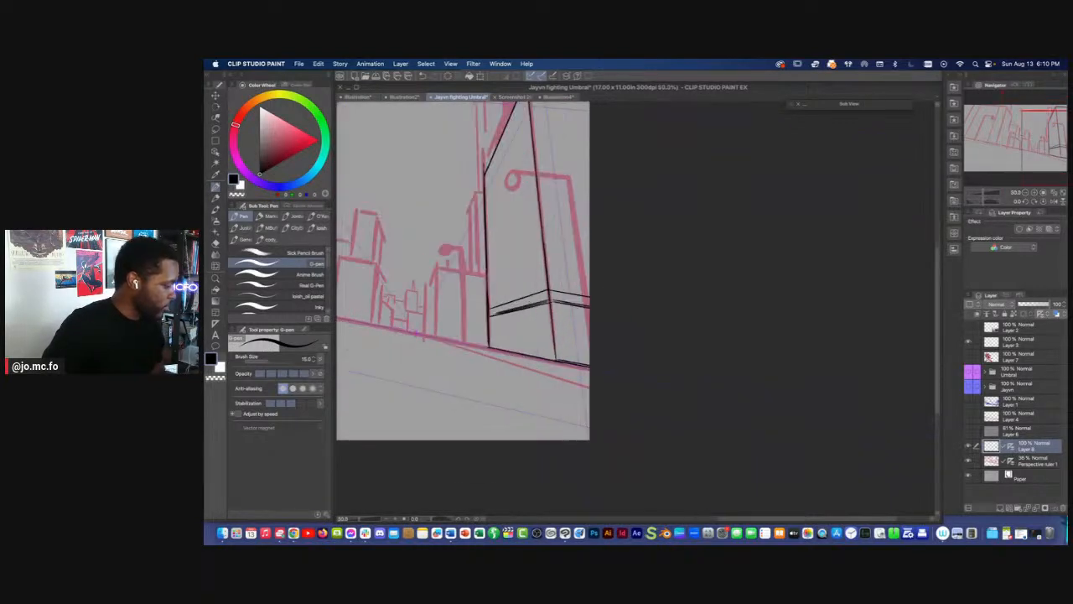
{"action": "left_click_drag", "start_coordinate": [558, 361], "coordinate": [590, 368]}
Outline the small low building left of the street's vanishing point in black, drawing its side face, front left edge and roof line
{"action": "scroll", "coordinate": [556, 370], "scroll_direction": "down", "scroll_amount": 2}
{"action": "left_click_drag", "start_coordinate": [489, 378], "coordinate": [623, 390]}
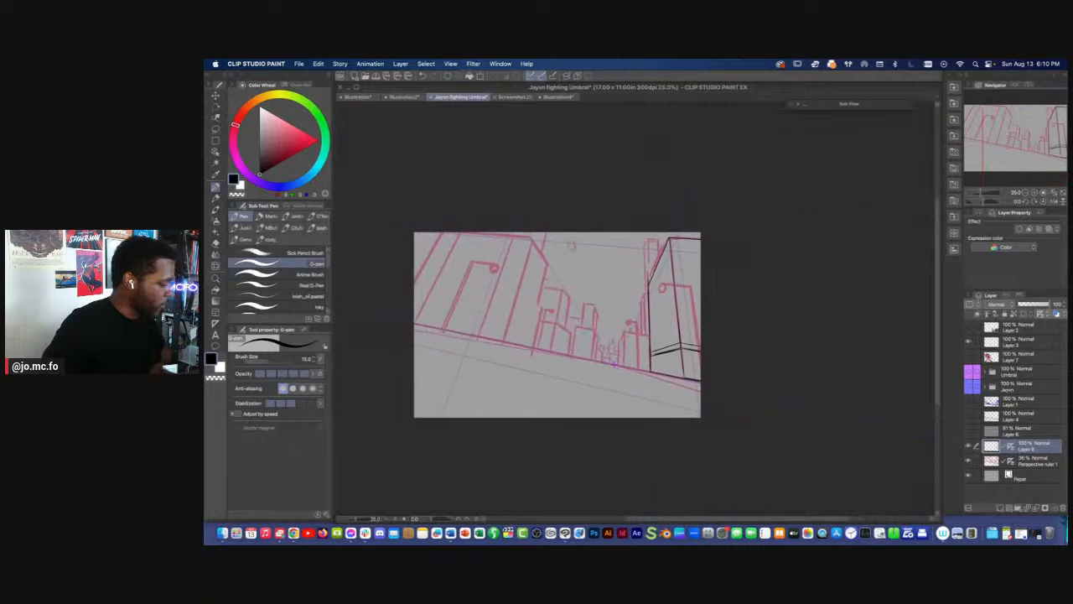
{"action": "scroll", "coordinate": [614, 364], "scroll_direction": "up", "scroll_amount": 2}
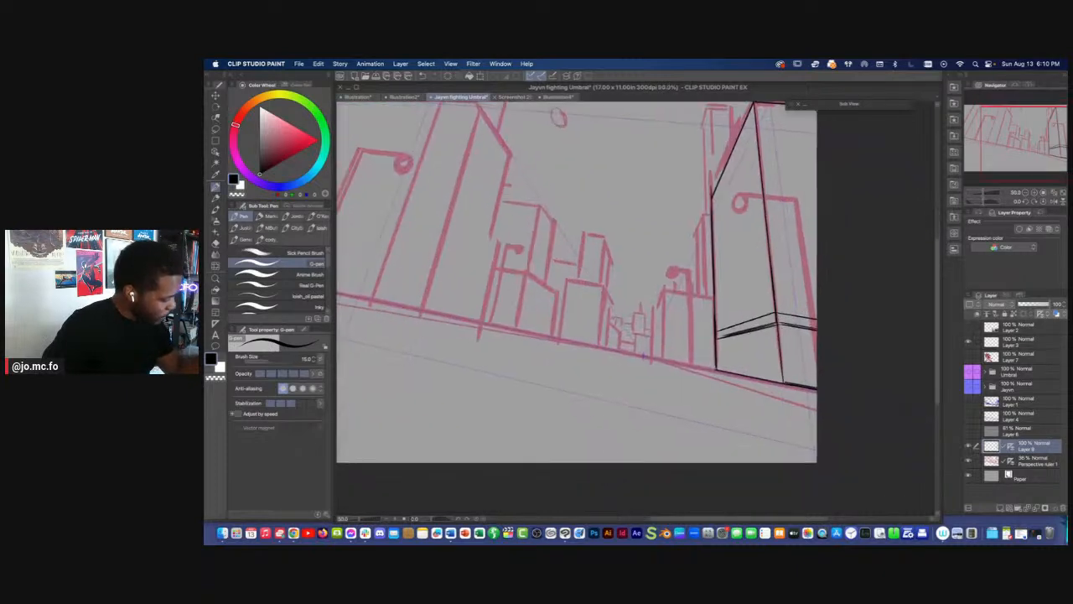
{"action": "left_click_drag", "start_coordinate": [603, 287], "coordinate": [605, 348]}
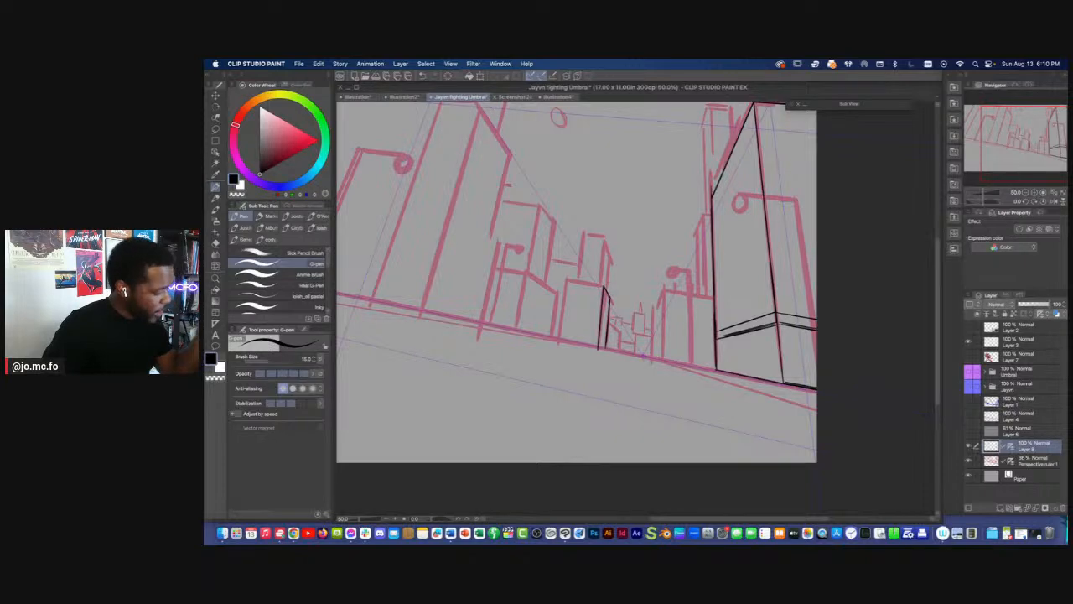
{"action": "mouse_move", "coordinate": [584, 281]}
{"action": "left_mouse_down"}
{"action": "mouse_move", "coordinate": [603, 286]}
{"action": "mouse_move", "coordinate": [564, 347]}
{"action": "left_mouse_up"}
{"action": "scroll", "coordinate": [569, 319], "scroll_direction": "up", "scroll_amount": 1}
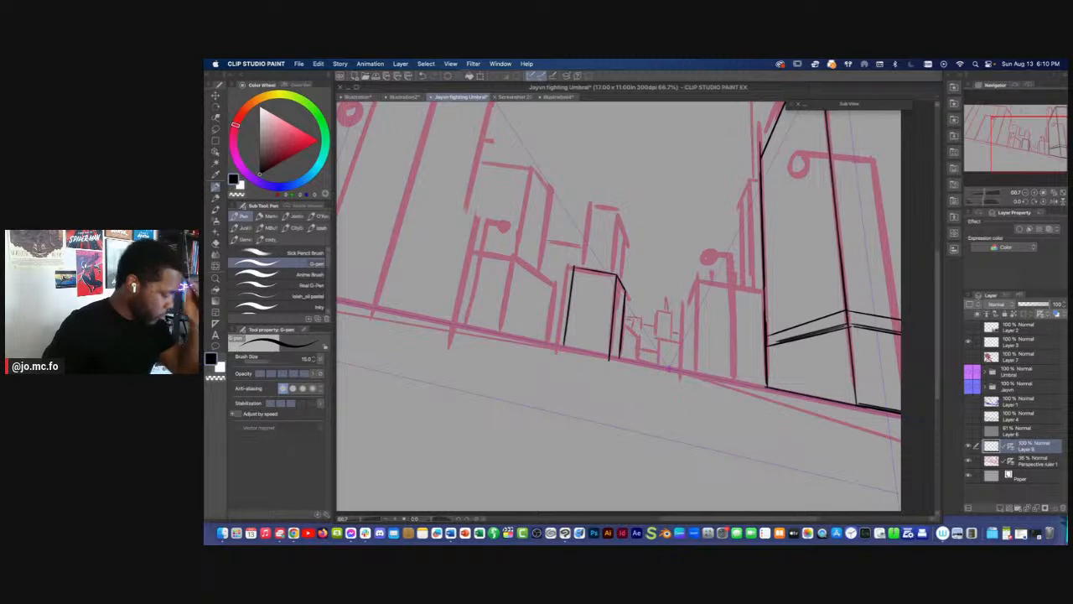
{"action": "left_click_drag", "start_coordinate": [669, 369], "coordinate": [665, 388]}
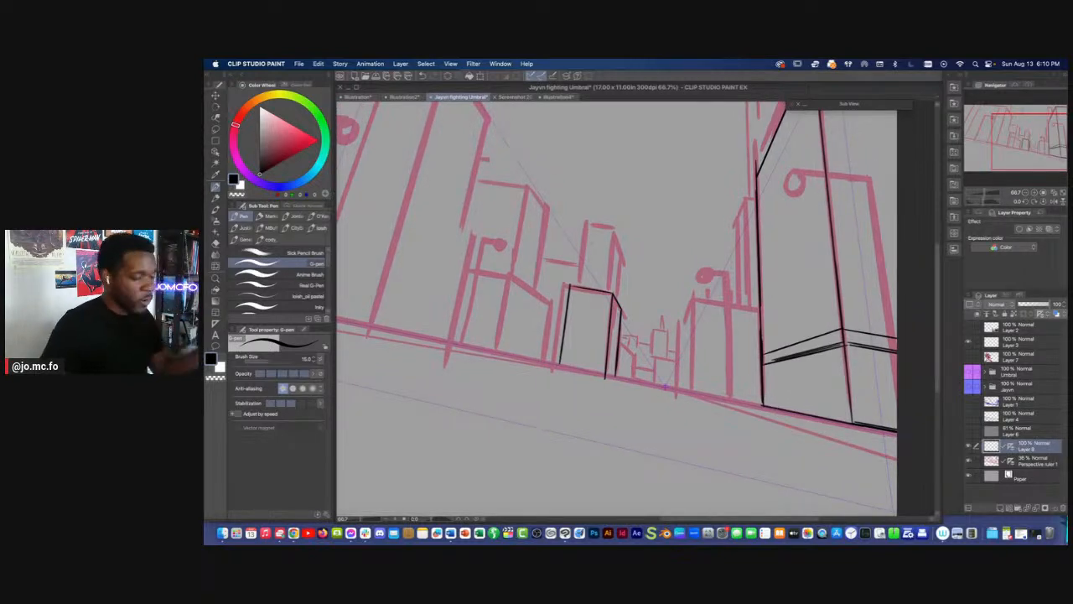
{"action": "left_click_drag", "start_coordinate": [591, 321], "coordinate": [605, 326]}
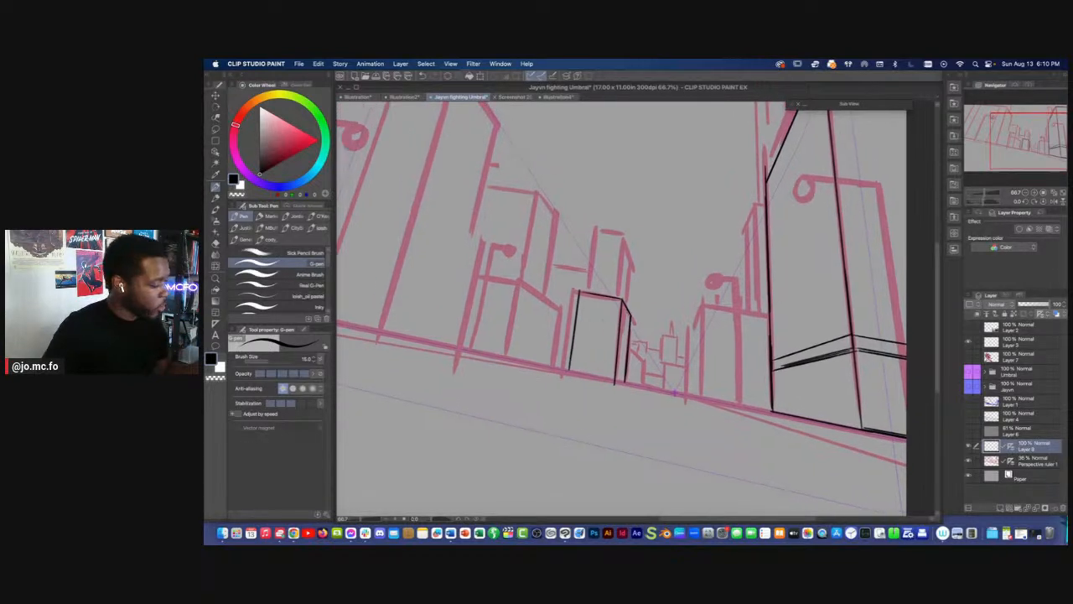
Hide the rulers on the black line-art layer and the Perspective ruler 1 layer, and reduce the G-pen brush size to 12
{"action": "key", "text": "super+plus"}
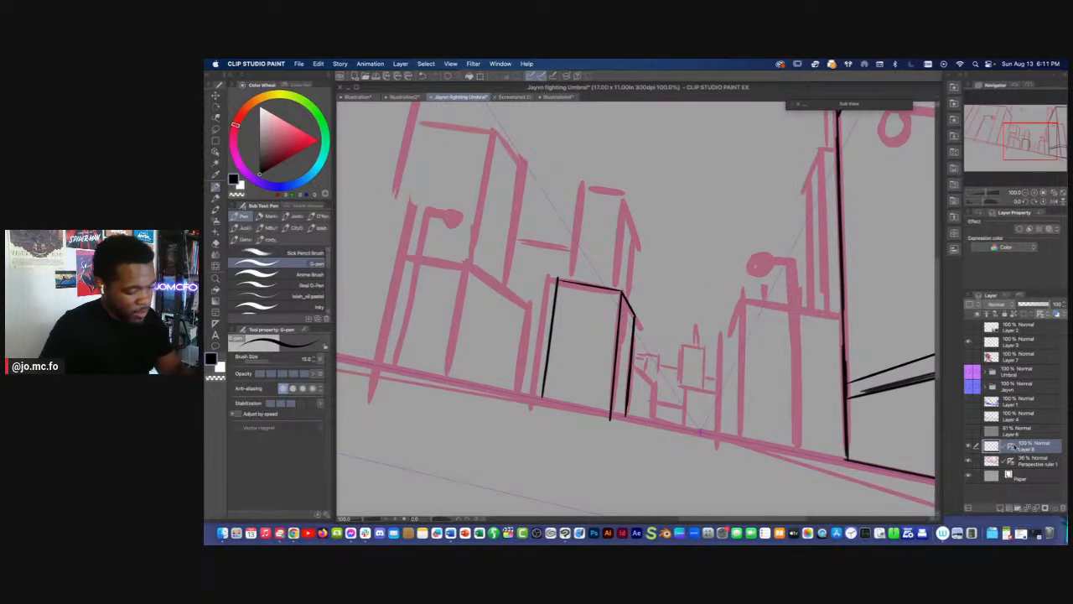
{"action": "right_click", "coordinate": [1011, 445]}
{"action": "left_click", "coordinate": [964, 382]}
{"action": "key", "text": "bracketleft"}
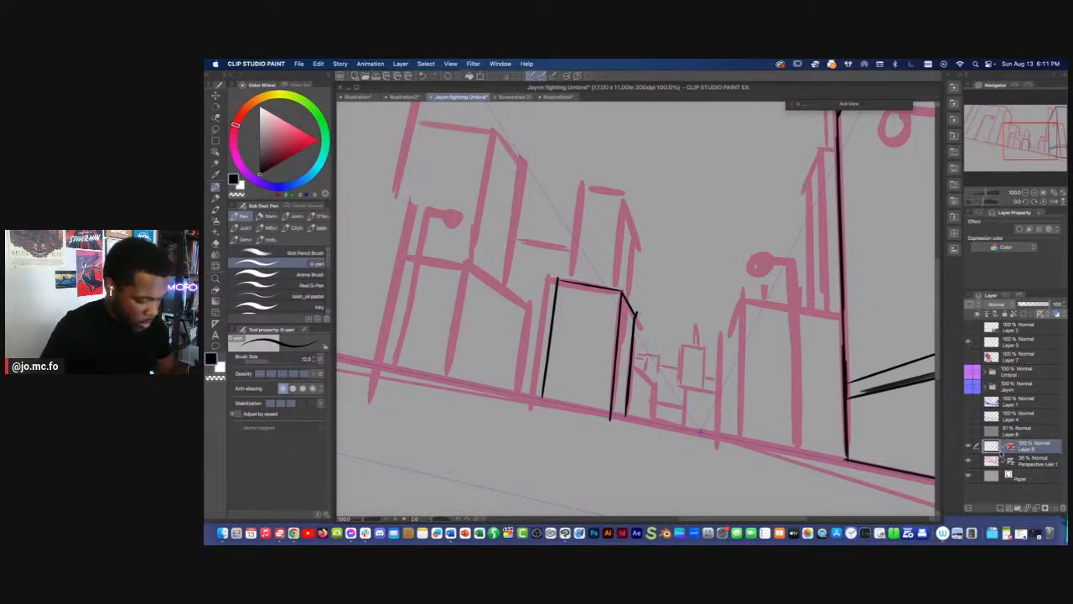
{"action": "right_click", "coordinate": [1010, 461]}
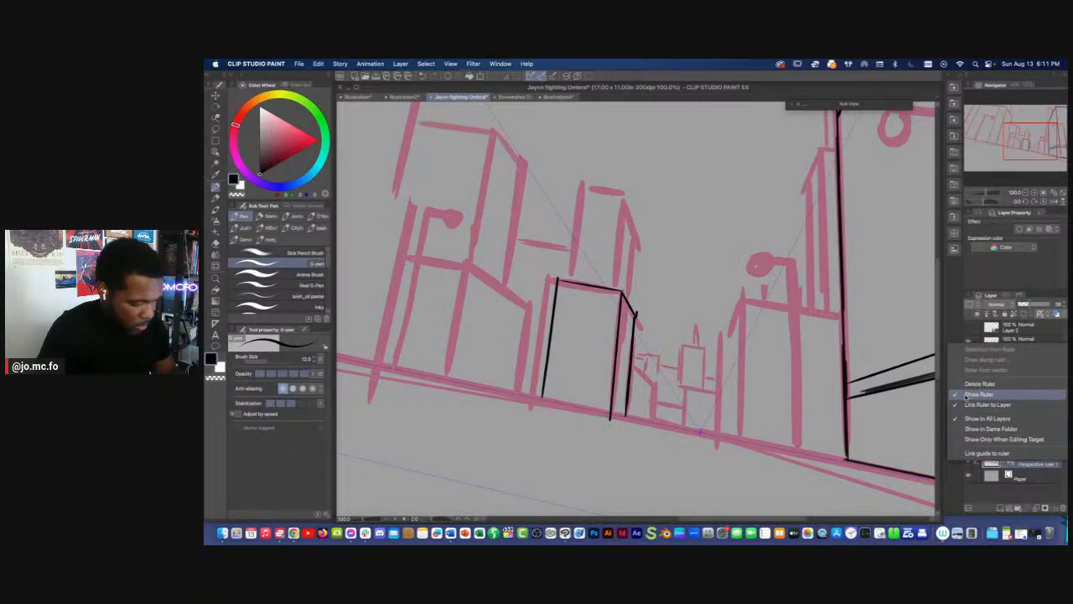
{"action": "left_click", "coordinate": [967, 405]}
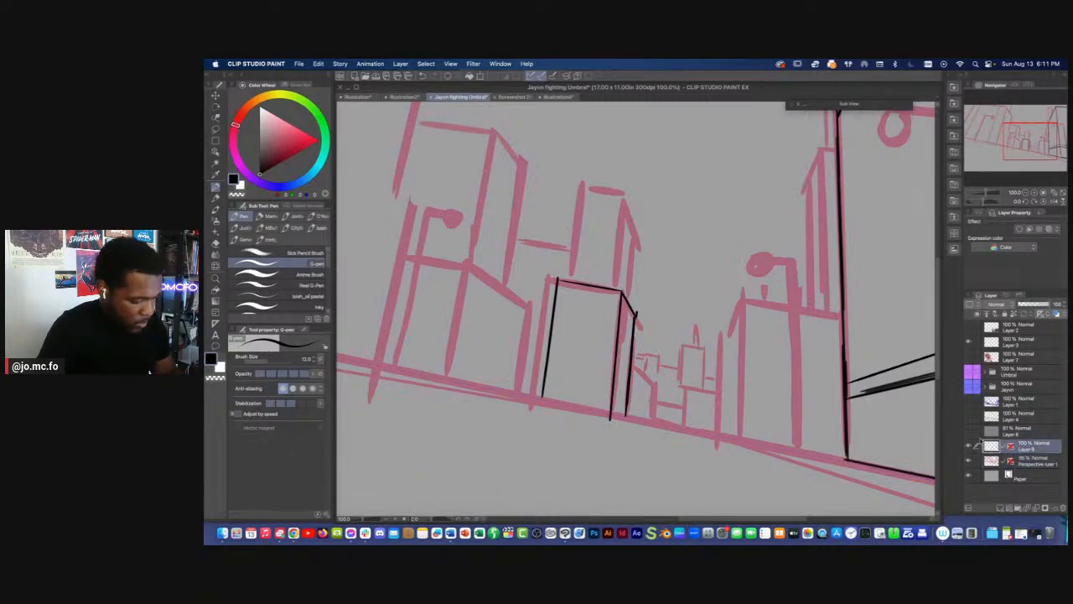
Draw a thin raised rim along the front and side roof edges of the small low building in black
{"action": "mouse_move", "coordinate": [634, 296]}
{"action": "left_mouse_down"}
{"action": "mouse_move", "coordinate": [637, 318]}
{"action": "mouse_move", "coordinate": [623, 293]}
{"action": "left_mouse_up"}
{"action": "key", "text": "super+z"}
{"action": "mouse_move", "coordinate": [558, 275]}
{"action": "left_mouse_down"}
{"action": "mouse_move", "coordinate": [625, 282]}
{"action": "mouse_move", "coordinate": [558, 282]}
{"action": "left_mouse_up"}
{"action": "mouse_move", "coordinate": [601, 280]}
{"action": "left_mouse_down"}
{"action": "mouse_move", "coordinate": [622, 284]}
{"action": "mouse_move", "coordinate": [637, 306]}
{"action": "left_mouse_up"}
{"action": "left_click_drag", "start_coordinate": [574, 249], "coordinate": [580, 271]}
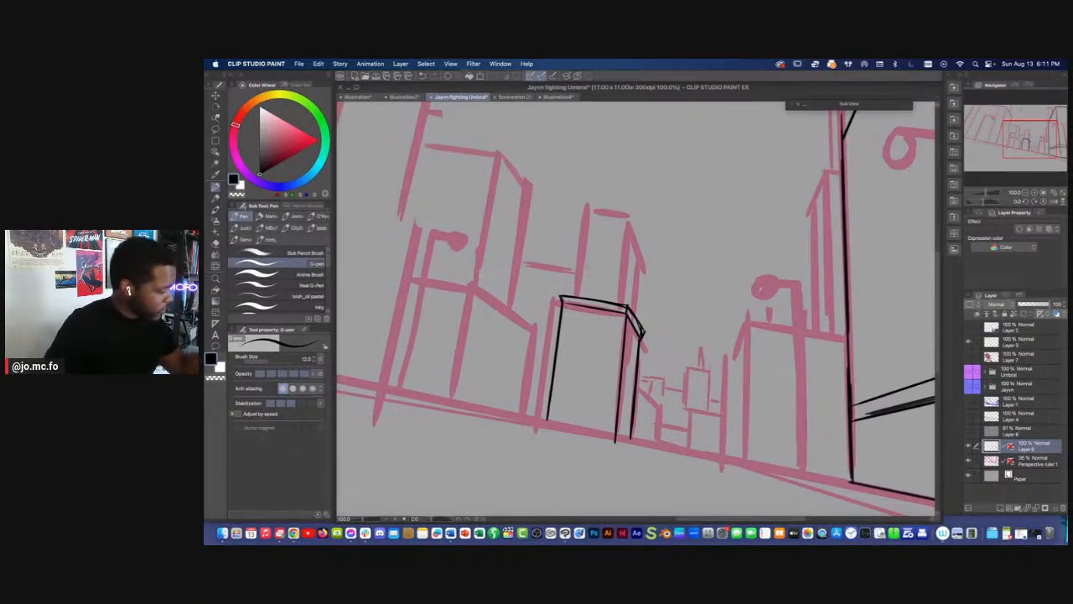
Add short horizontal floor lines across the low building's narrow side face, undoing and redrawing the unsatisfactory strokes
{"action": "mouse_move", "coordinate": [626, 341]}
{"action": "left_mouse_down"}
{"action": "mouse_move", "coordinate": [620, 321]}
{"action": "mouse_move", "coordinate": [629, 340]}
{"action": "left_mouse_up"}
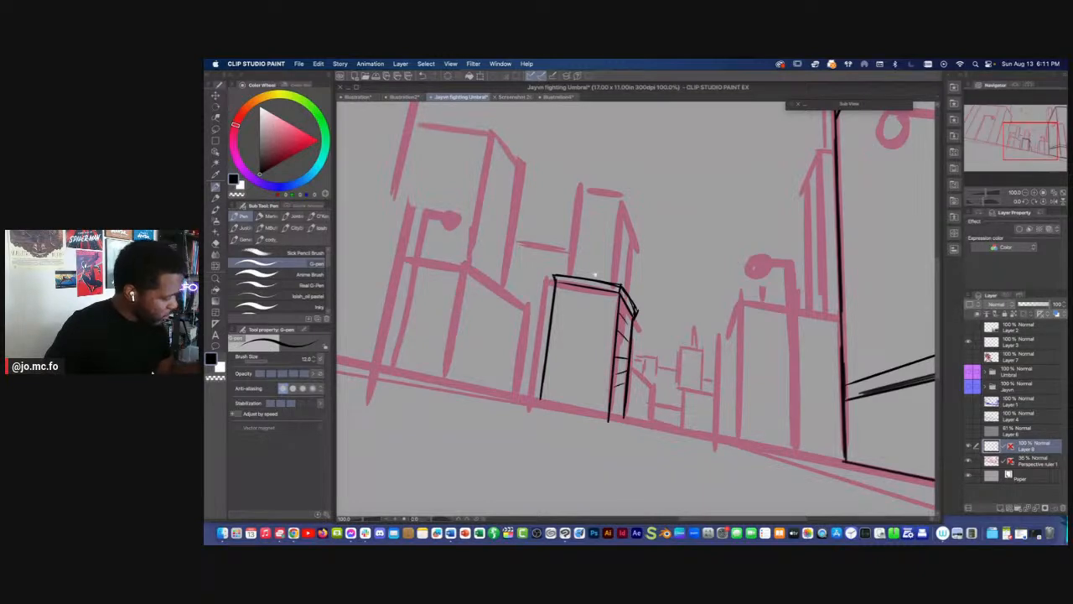
{"action": "key", "text": "super+z"}
{"action": "key", "text": "super+z"}
{"action": "key", "text": "super+z"}
{"action": "left_click_drag", "start_coordinate": [614, 382], "coordinate": [627, 386]}
{"action": "mouse_move", "coordinate": [615, 365]}
{"action": "left_mouse_down"}
{"action": "mouse_move", "coordinate": [626, 369]}
{"action": "mouse_move", "coordinate": [616, 330]}
{"action": "mouse_move", "coordinate": [660, 401]}
{"action": "left_mouse_up"}
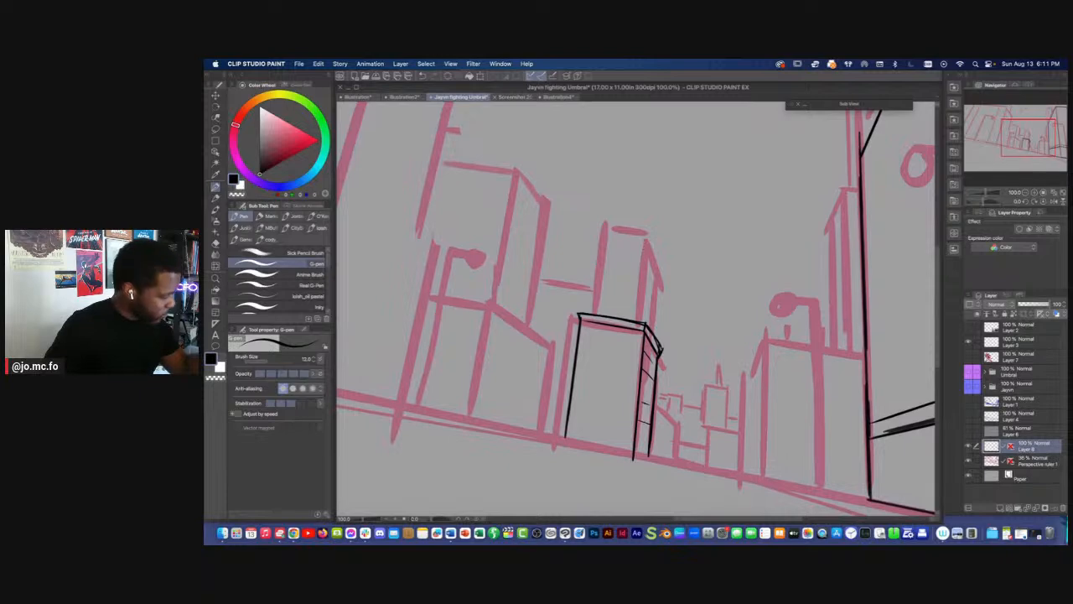
Draw a cylindrical water tower with a curved base band and domed top on the low building's roof, increasing the brush size to 15
{"action": "mouse_move", "coordinate": [641, 299]}
{"action": "left_mouse_down"}
{"action": "mouse_move", "coordinate": [655, 319]}
{"action": "mouse_move", "coordinate": [598, 292]}
{"action": "left_mouse_up"}
{"action": "mouse_move", "coordinate": [619, 295]}
{"action": "left_mouse_down"}
{"action": "mouse_move", "coordinate": [643, 302]}
{"action": "mouse_move", "coordinate": [661, 315]}
{"action": "mouse_move", "coordinate": [653, 321]}
{"action": "mouse_move", "coordinate": [593, 292]}
{"action": "mouse_move", "coordinate": [640, 298]}
{"action": "mouse_move", "coordinate": [661, 261]}
{"action": "left_mouse_up"}
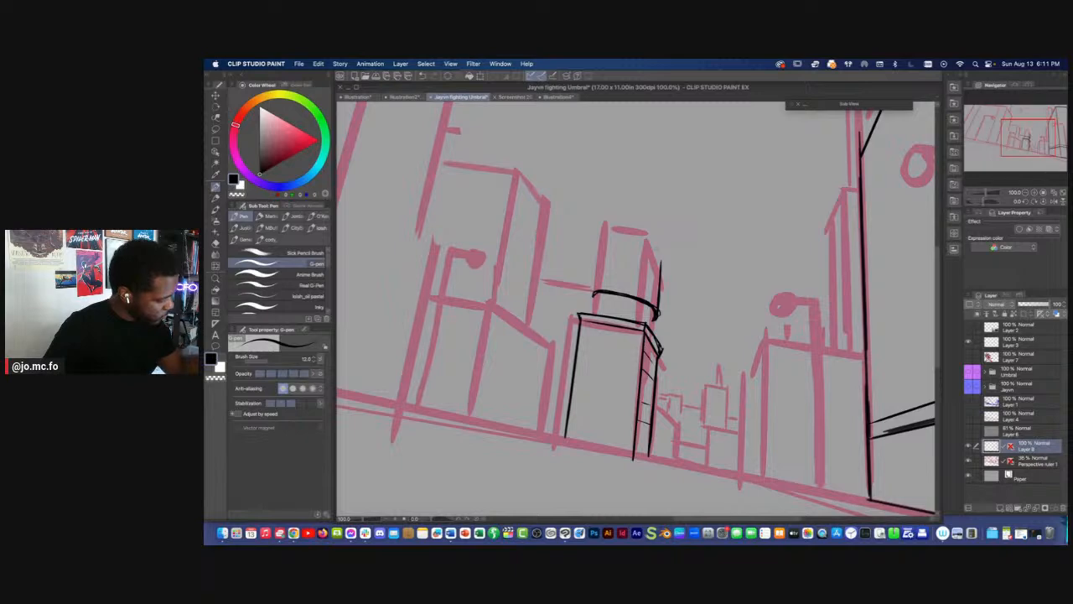
{"action": "left_click_drag", "start_coordinate": [656, 242], "coordinate": [661, 262]}
{"action": "mouse_move", "coordinate": [624, 226]}
{"action": "left_mouse_down"}
{"action": "mouse_move", "coordinate": [663, 268]}
{"action": "mouse_move", "coordinate": [634, 225]}
{"action": "mouse_move", "coordinate": [599, 239]}
{"action": "mouse_move", "coordinate": [594, 314]}
{"action": "mouse_move", "coordinate": [656, 306]}
{"action": "mouse_move", "coordinate": [595, 291]}
{"action": "mouse_move", "coordinate": [648, 296]}
{"action": "mouse_move", "coordinate": [634, 236]}
{"action": "mouse_move", "coordinate": [662, 259]}
{"action": "left_mouse_up"}
{"action": "key", "text": "]"}
{"action": "left_click_drag", "start_coordinate": [660, 265], "coordinate": [657, 311]}
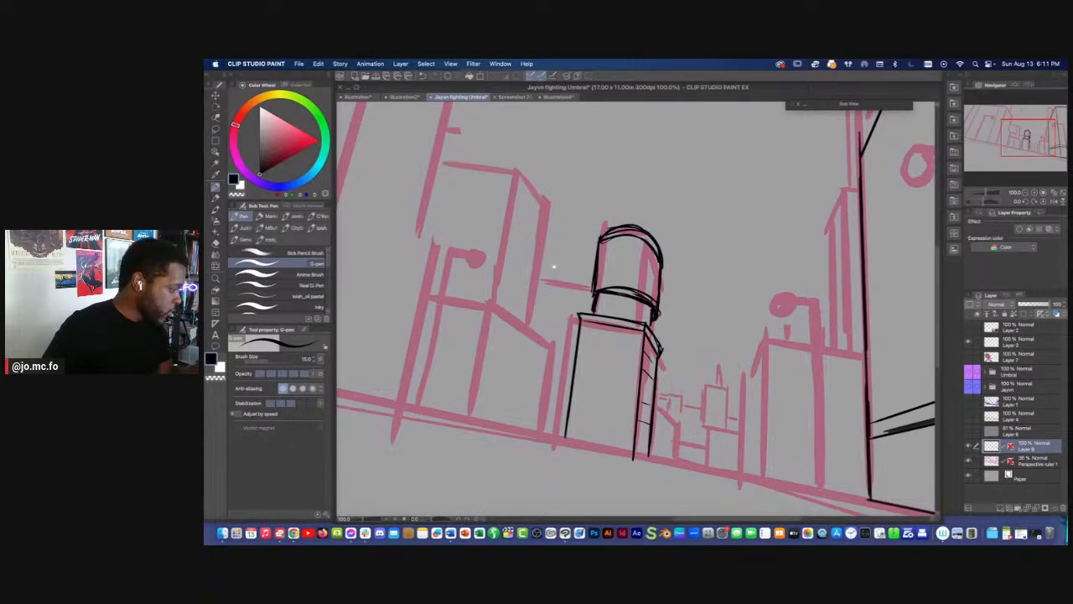
Add inner detail lines to the water tower with brush size 10, and ink the roof line running from it towards the left-hand buildings
{"action": "key", "text": "super+minus"}
{"action": "key", "text": "super+minus"}
{"action": "key", "text": "super+minus"}
{"action": "key", "text": "super+plus"}
{"action": "key", "text": "super+plus"}
{"action": "key", "text": "super+plus"}
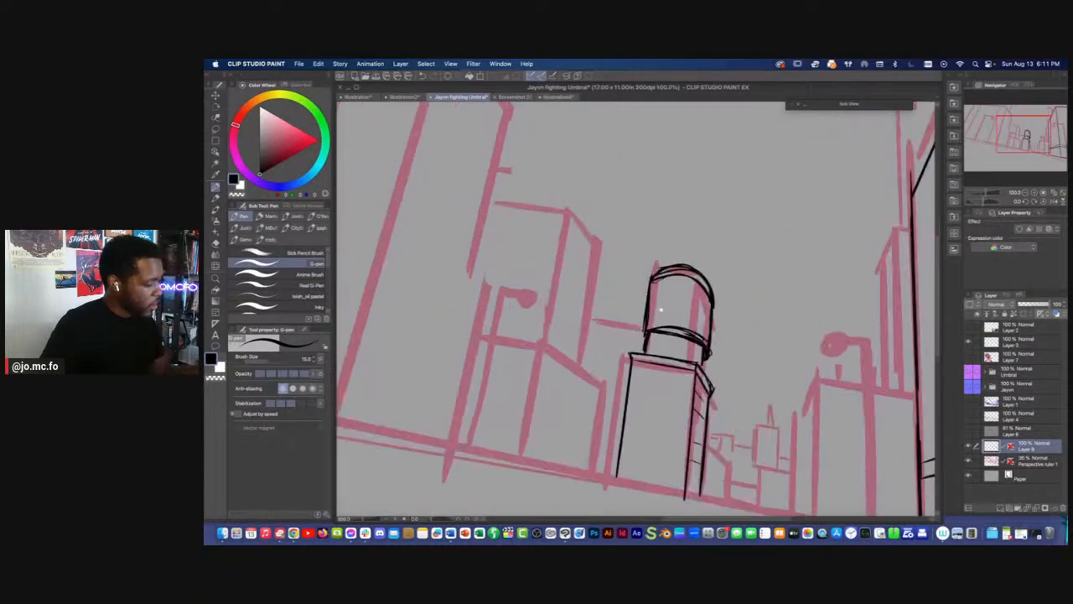
{"action": "mouse_move", "coordinate": [544, 303]}
{"action": "left_mouse_down"}
{"action": "mouse_move", "coordinate": [603, 311]}
{"action": "mouse_move", "coordinate": [544, 328]}
{"action": "left_mouse_up"}
{"action": "left_click_drag", "start_coordinate": [580, 310], "coordinate": [626, 310]}
{"action": "key", "text": "bracketleft"}
{"action": "mouse_move", "coordinate": [640, 273]}
{"action": "left_mouse_down"}
{"action": "mouse_move", "coordinate": [632, 335]}
{"action": "mouse_move", "coordinate": [605, 330]}
{"action": "mouse_move", "coordinate": [704, 336]}
{"action": "left_mouse_up"}
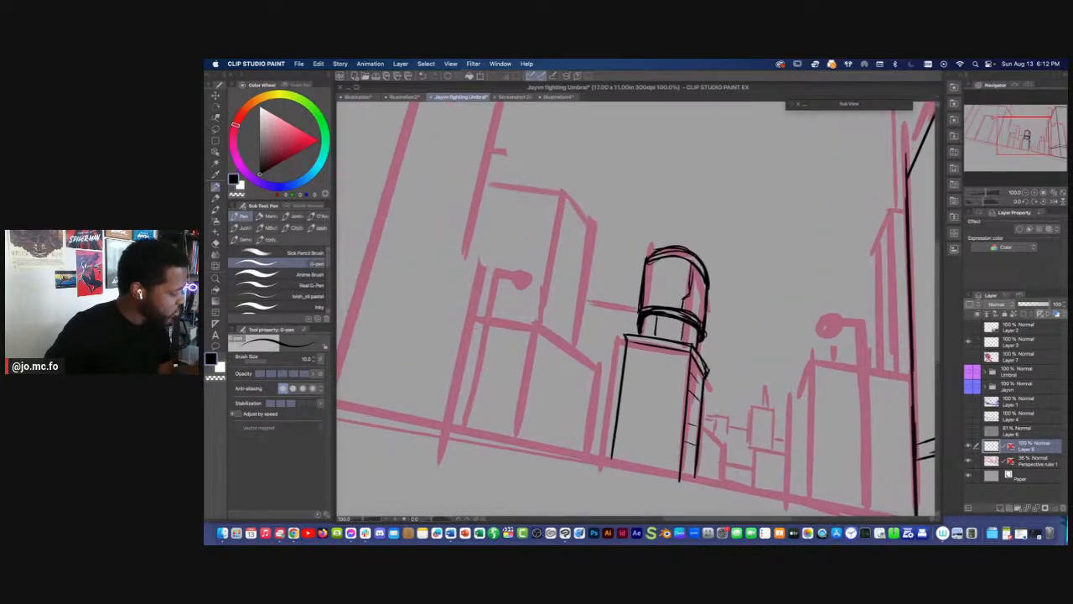
{"action": "left_click_drag", "start_coordinate": [580, 303], "coordinate": [635, 312]}
{"action": "mouse_move", "coordinate": [582, 261]}
{"action": "left_mouse_down"}
{"action": "mouse_move", "coordinate": [632, 265]}
{"action": "mouse_move", "coordinate": [582, 168]}
{"action": "left_mouse_up"}
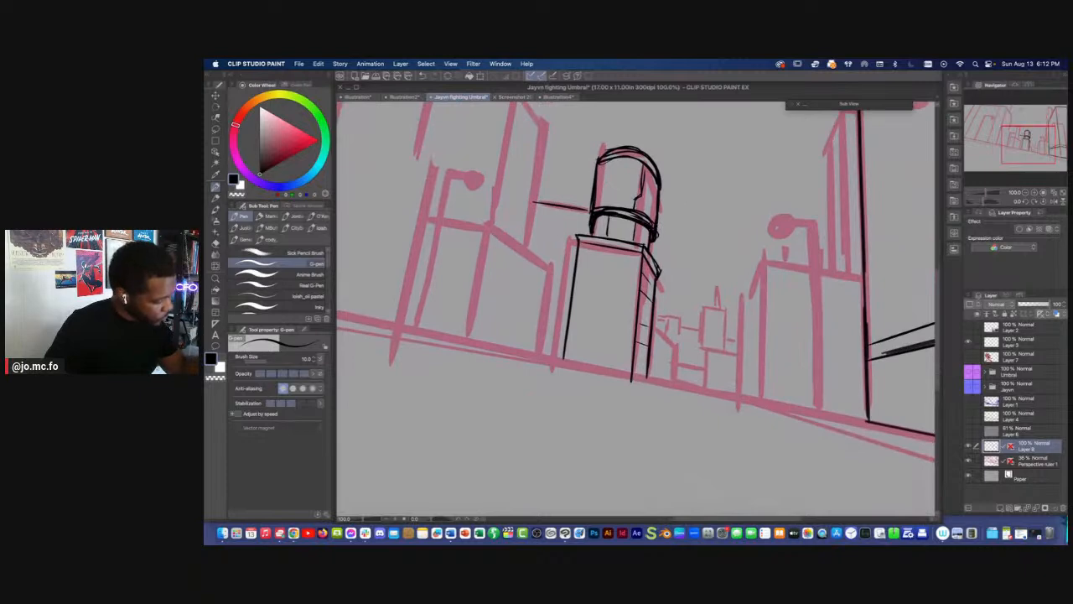
Draw a tiny distant tower with a pointed spire near the street's vanishing point, deleting the first strokes with a selection
{"action": "mouse_move", "coordinate": [726, 293]}
{"action": "left_mouse_down"}
{"action": "mouse_move", "coordinate": [723, 348]}
{"action": "mouse_move", "coordinate": [728, 293]}
{"action": "mouse_move", "coordinate": [730, 307]}
{"action": "mouse_move", "coordinate": [705, 304]}
{"action": "mouse_move", "coordinate": [725, 304]}
{"action": "mouse_move", "coordinate": [703, 318]}
{"action": "mouse_move", "coordinate": [703, 335]}
{"action": "left_mouse_up"}
{"action": "key", "text": "m"}
{"action": "key", "text": "Delete"}
{"action": "key", "text": "ctrl+d"}
{"action": "key", "text": "p"}
{"action": "left_click_drag", "start_coordinate": [700, 329], "coordinate": [700, 349]}
{"action": "mouse_move", "coordinate": [705, 314]}
{"action": "left_mouse_down"}
{"action": "mouse_move", "coordinate": [704, 329]}
{"action": "mouse_move", "coordinate": [723, 331]}
{"action": "left_mouse_up"}
{"action": "mouse_move", "coordinate": [704, 328]}
{"action": "left_mouse_down"}
{"action": "mouse_move", "coordinate": [724, 328]}
{"action": "mouse_move", "coordinate": [723, 319]}
{"action": "mouse_move", "coordinate": [722, 352]}
{"action": "mouse_move", "coordinate": [699, 365]}
{"action": "mouse_move", "coordinate": [693, 343]}
{"action": "left_mouse_up"}
{"action": "mouse_move", "coordinate": [672, 290]}
{"action": "left_mouse_down"}
{"action": "mouse_move", "coordinate": [710, 280]}
{"action": "mouse_move", "coordinate": [710, 264]}
{"action": "mouse_move", "coordinate": [713, 290]}
{"action": "left_mouse_up"}
{"action": "scroll", "coordinate": [636, 309], "scroll_direction": "down", "scroll_amount": 1}
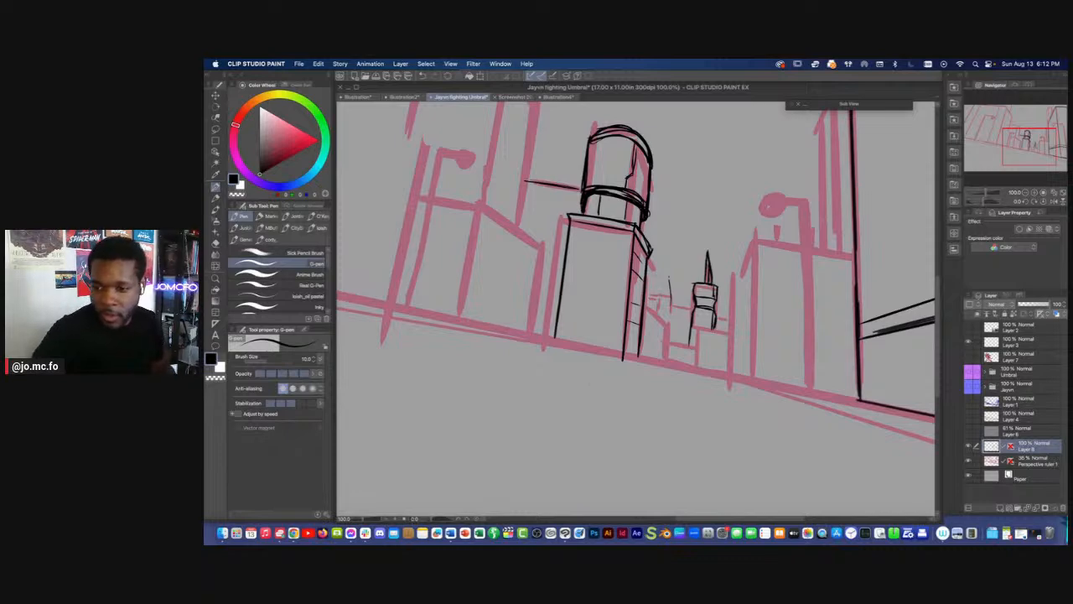
Lasso and delete the stray vertical stroke between the low building and the distant spired tower
{"action": "key", "text": "Tab"}
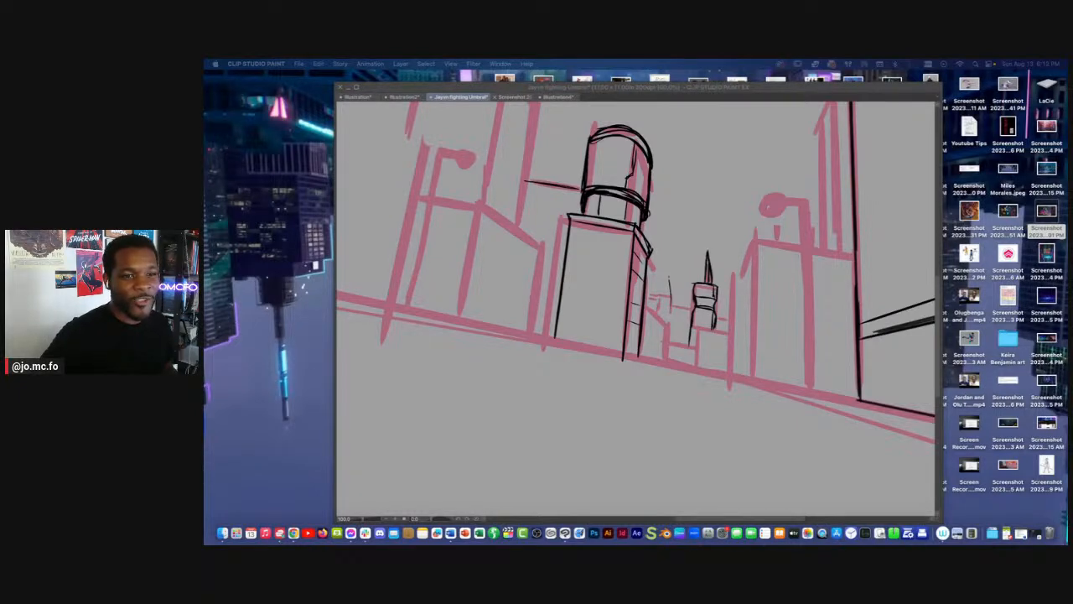
{"action": "left_click", "coordinate": [627, 353]}
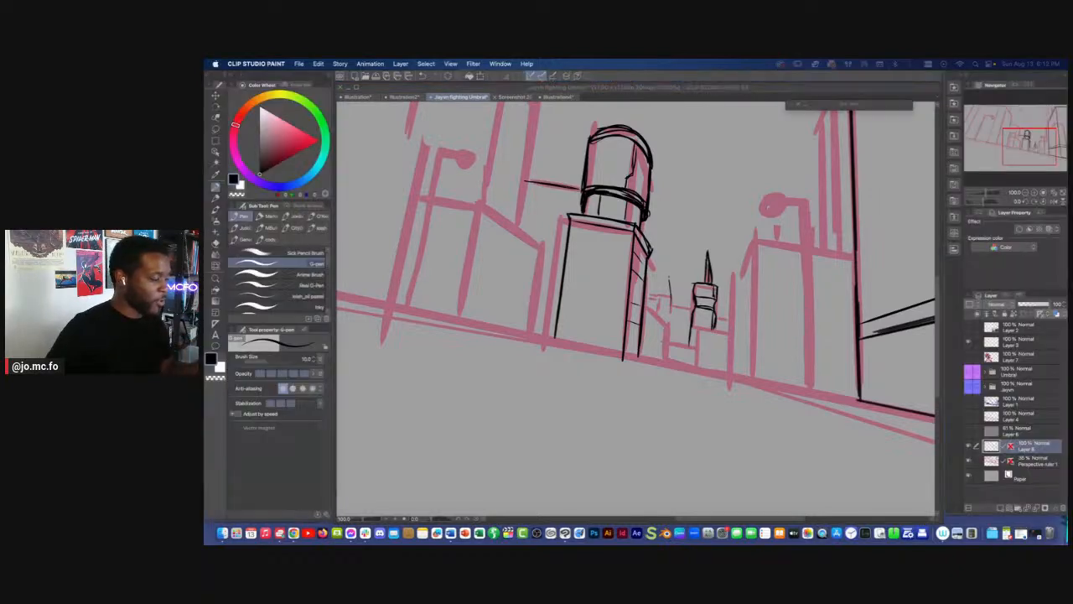
{"action": "scroll", "coordinate": [653, 364], "scroll_direction": "up", "scroll_amount": 1}
{"action": "left_click_drag", "start_coordinate": [653, 364], "coordinate": [635, 388]}
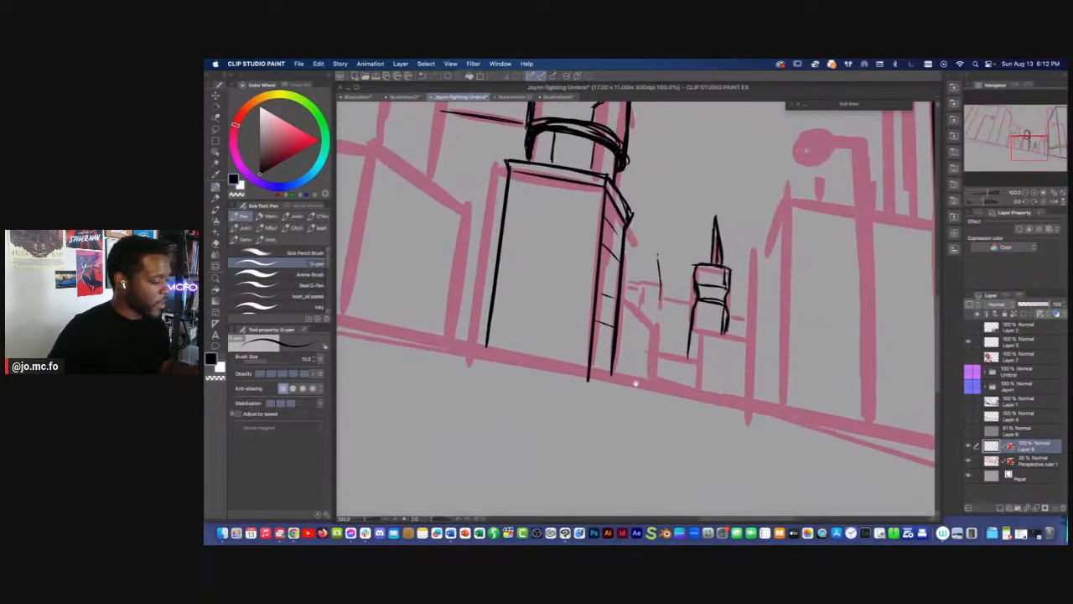
{"action": "key", "text": "m"}
{"action": "left_click_drag", "start_coordinate": [648, 242], "coordinate": [654, 238]}
{"action": "key", "text": "Delete"}
{"action": "key", "text": "super+d"}
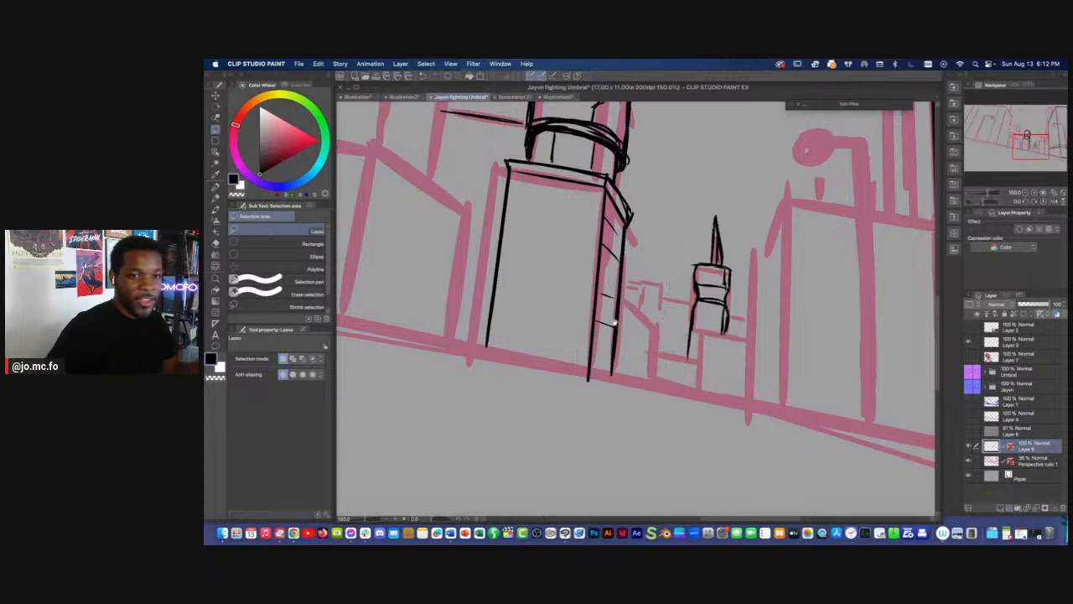
{"action": "left_click_drag", "start_coordinate": [622, 309], "coordinate": [611, 302]}
Ink the far vertical edge and slanted roof edge of the taller building left of the water tower with the G-pen
{"action": "key", "text": "p"}
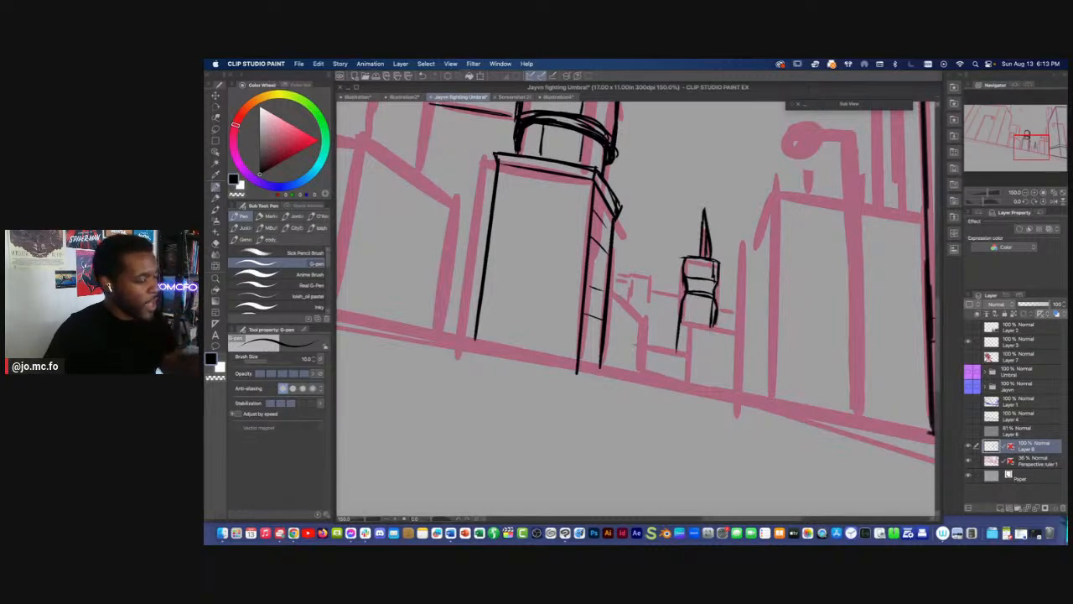
{"action": "left_click_drag", "start_coordinate": [607, 279], "coordinate": [703, 397]}
{"action": "left_click_drag", "start_coordinate": [547, 281], "coordinate": [668, 337]}
{"action": "left_click_drag", "start_coordinate": [663, 157], "coordinate": [634, 353]}
{"action": "mouse_move", "coordinate": [647, 162]}
{"action": "left_mouse_down"}
{"action": "mouse_move", "coordinate": [665, 196]}
{"action": "mouse_move", "coordinate": [686, 199]}
{"action": "mouse_move", "coordinate": [679, 188]}
{"action": "left_mouse_up"}
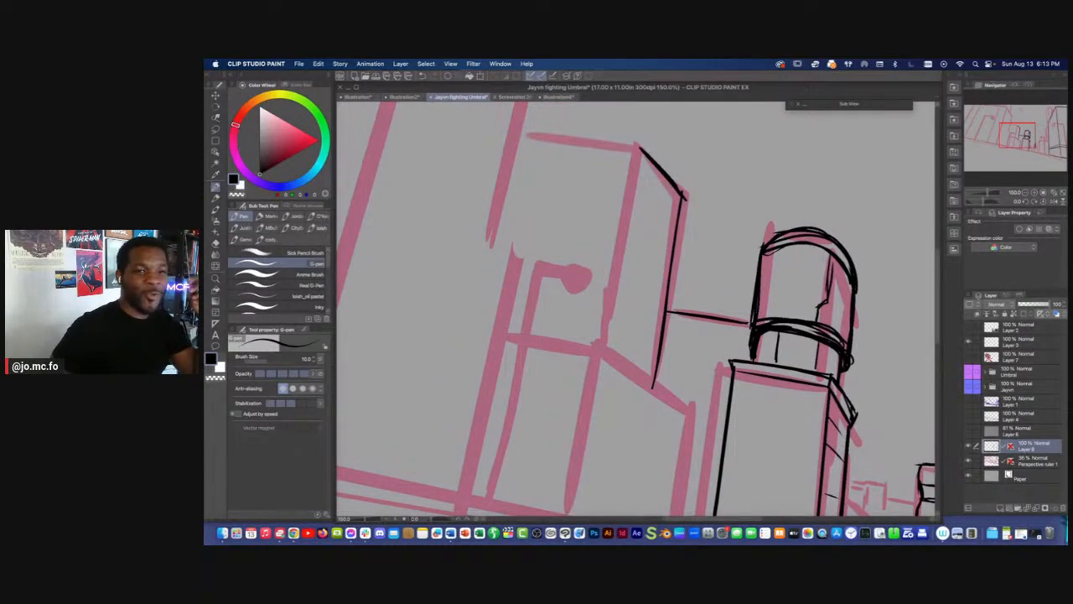
Draw a parallel ledge line below the taller building's slanted roof edge and close it at the far corner
{"action": "key", "text": "super+Tab"}
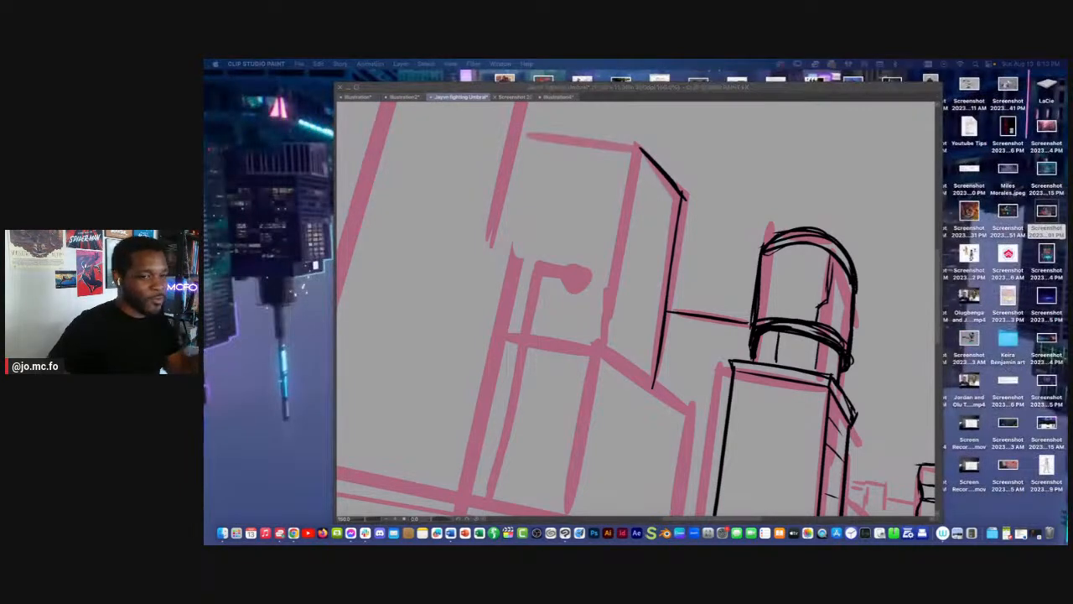
{"action": "left_click", "coordinate": [659, 197]}
{"action": "left_click_drag", "start_coordinate": [632, 177], "coordinate": [677, 220]}
{"action": "mouse_move", "coordinate": [645, 185]}
{"action": "left_mouse_down"}
{"action": "mouse_move", "coordinate": [683, 223]}
{"action": "mouse_move", "coordinate": [676, 227]}
{"action": "left_mouse_up"}
{"action": "left_click_drag", "start_coordinate": [687, 202], "coordinate": [679, 227]}
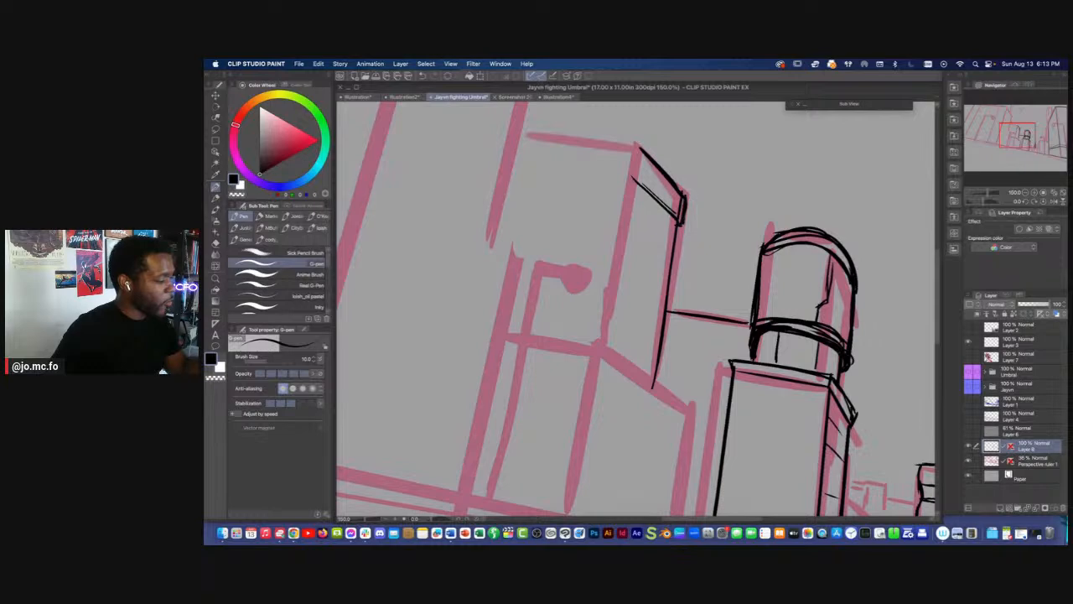
Ink the taller building's front roof line and the parallel ledge line beneath it, joining both to the slanted side edges
{"action": "mouse_move", "coordinate": [513, 125]}
{"action": "left_mouse_down"}
{"action": "mouse_move", "coordinate": [644, 147]}
{"action": "mouse_move", "coordinate": [628, 143]}
{"action": "mouse_move", "coordinate": [629, 179]}
{"action": "left_mouse_up"}
{"action": "mouse_move", "coordinate": [514, 160]}
{"action": "left_mouse_down"}
{"action": "mouse_move", "coordinate": [632, 178]}
{"action": "mouse_move", "coordinate": [678, 223]}
{"action": "left_mouse_up"}
{"action": "left_click_drag", "start_coordinate": [641, 188], "coordinate": [664, 211]}
{"action": "left_click_drag", "start_coordinate": [539, 167], "coordinate": [634, 182]}
{"action": "left_click_drag", "start_coordinate": [507, 161], "coordinate": [589, 175]}
{"action": "left_click_drag", "start_coordinate": [595, 328], "coordinate": [638, 372]}
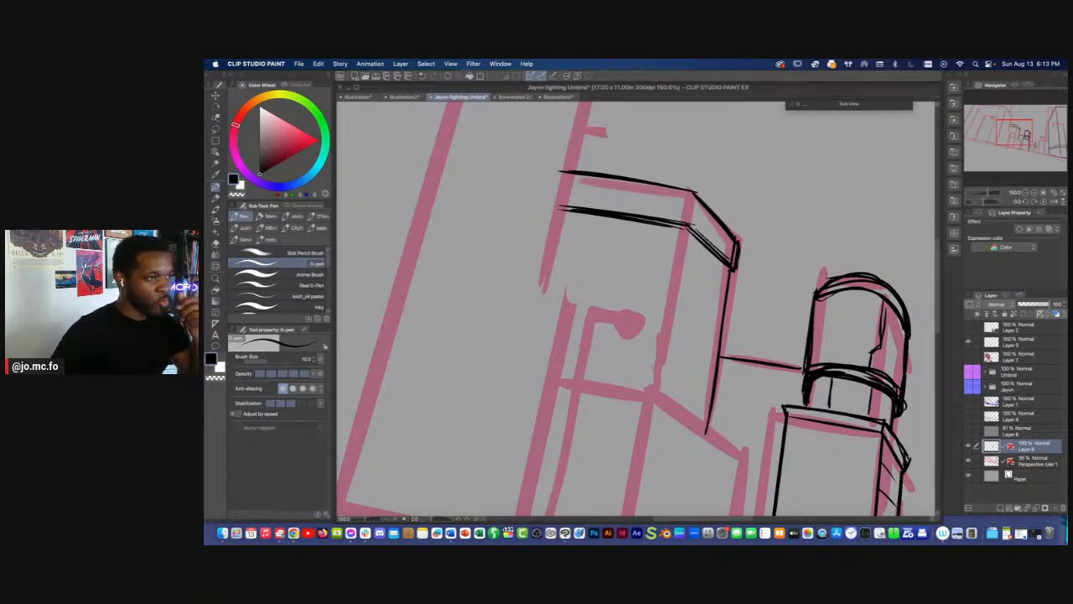
Reduce the brush size to 7 and draw the taller building's front corner edge down from the ledge, touching up the slanted roof line
{"action": "left_click_drag", "start_coordinate": [603, 276], "coordinate": [646, 247]}
{"action": "key", "text": "bracketleft"}
{"action": "key", "text": "bracketleft"}
{"action": "left_click_drag", "start_coordinate": [727, 206], "coordinate": [695, 375]}
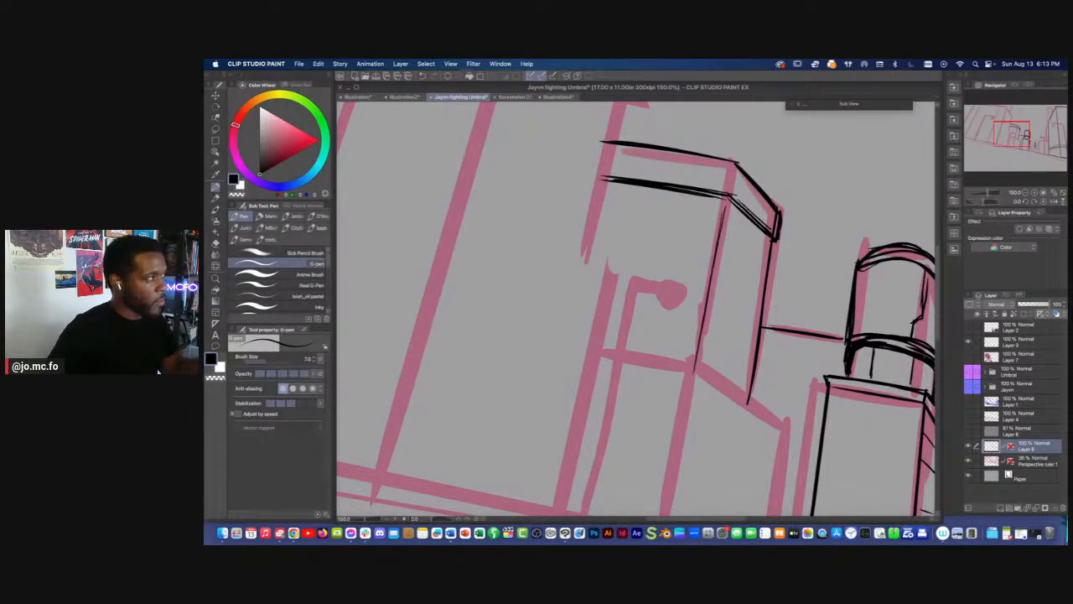
{"action": "left_click_drag", "start_coordinate": [565, 276], "coordinate": [559, 348]}
{"action": "mouse_move", "coordinate": [594, 212]}
{"action": "left_mouse_down"}
{"action": "mouse_move", "coordinate": [723, 231]}
{"action": "mouse_move", "coordinate": [771, 267]}
{"action": "left_mouse_up"}
{"action": "left_click_drag", "start_coordinate": [672, 157], "coordinate": [673, 182]}
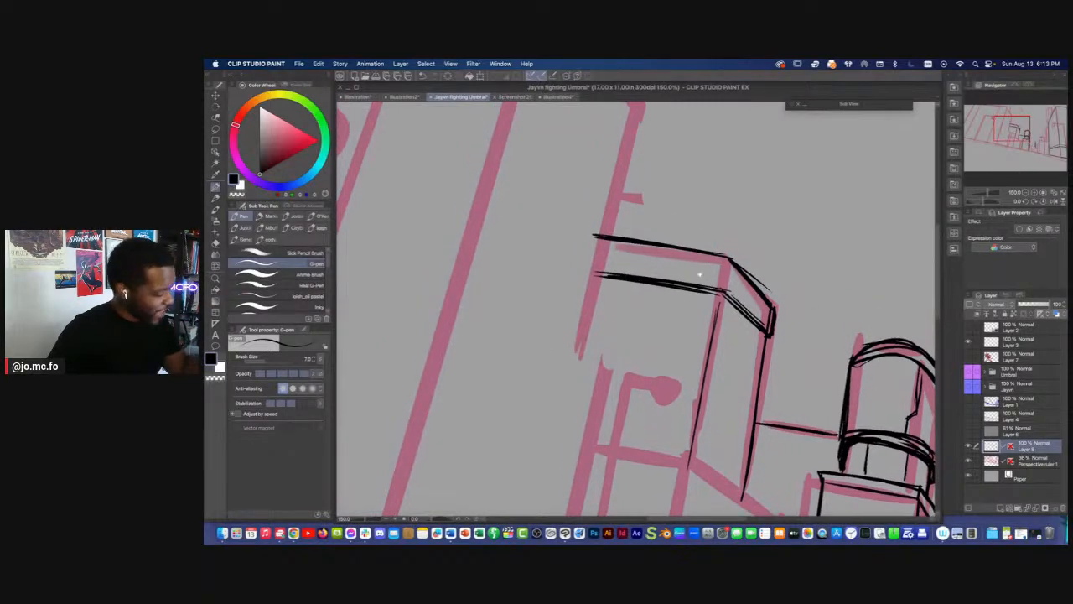
Draw narrow vertical slots hanging below the ledge on the taller building's side face
{"action": "left_click_drag", "start_coordinate": [700, 282], "coordinate": [688, 230]}
{"action": "mouse_move", "coordinate": [739, 271]}
{"action": "left_mouse_down"}
{"action": "mouse_move", "coordinate": [727, 311]}
{"action": "mouse_move", "coordinate": [735, 268]}
{"action": "mouse_move", "coordinate": [732, 351]}
{"action": "mouse_move", "coordinate": [706, 338]}
{"action": "mouse_move", "coordinate": [722, 252]}
{"action": "left_mouse_up"}
{"action": "scroll", "coordinate": [707, 325], "scroll_direction": "down", "scroll_amount": 1}
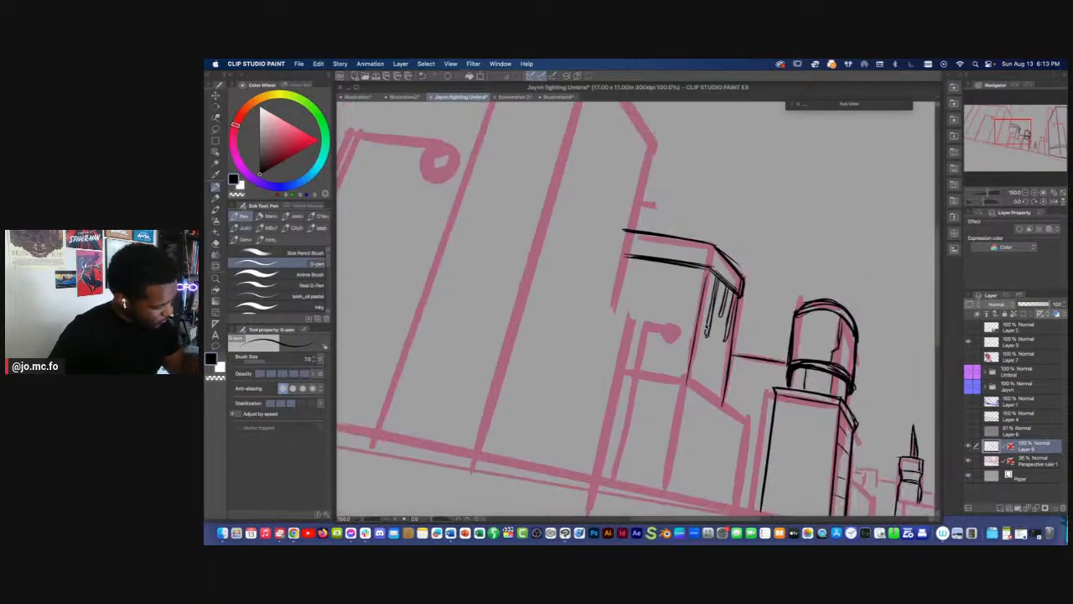
{"action": "scroll", "coordinate": [574, 281], "scroll_direction": "down", "scroll_amount": 1}
{"action": "scroll", "coordinate": [625, 273], "scroll_direction": "up", "scroll_amount": 1}
{"action": "left_click_drag", "start_coordinate": [634, 273], "coordinate": [632, 254]}
{"action": "scroll", "coordinate": [625, 251], "scroll_direction": "down", "scroll_amount": 2}
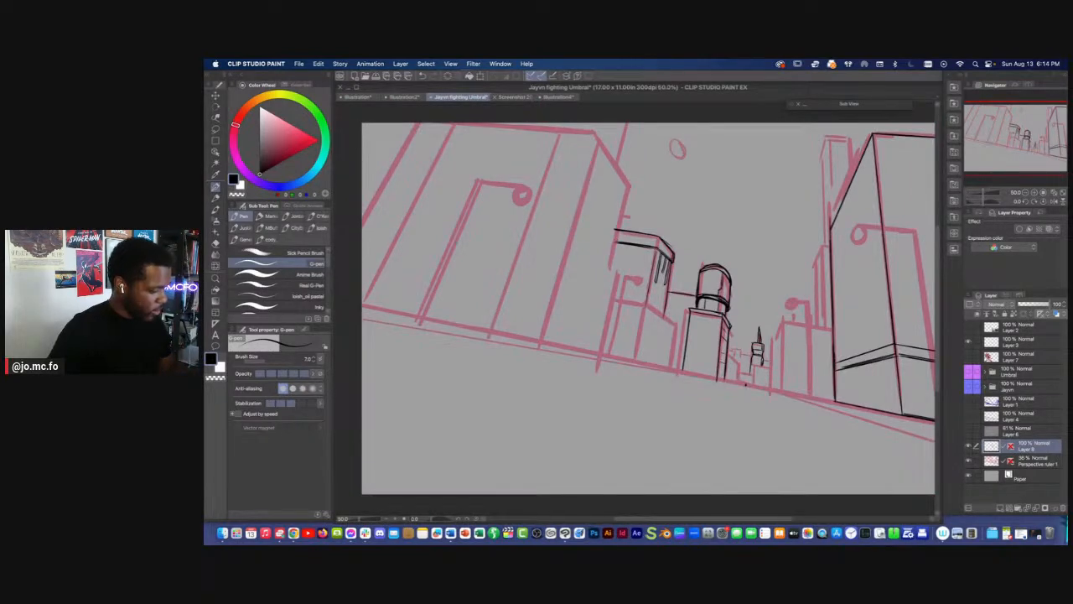
{"action": "scroll", "coordinate": [661, 283], "scroll_direction": "up", "scroll_amount": 3}
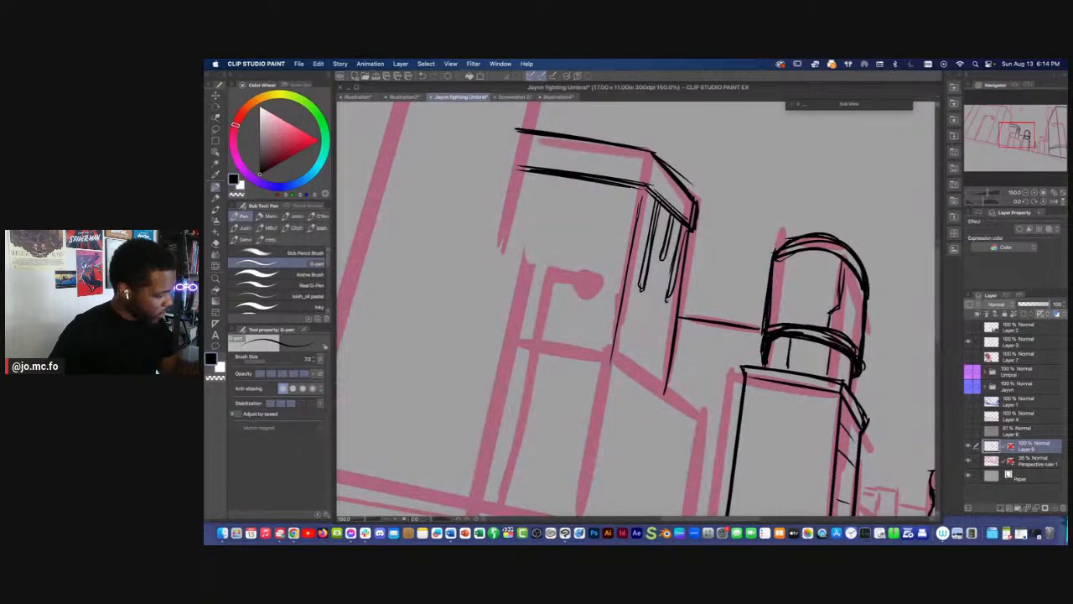
{"action": "mouse_move", "coordinate": [672, 179]}
{"action": "left_mouse_down"}
{"action": "mouse_move", "coordinate": [697, 208]}
{"action": "mouse_move", "coordinate": [693, 228]}
{"action": "left_mouse_up"}
{"action": "left_click_drag", "start_coordinate": [687, 230], "coordinate": [647, 187]}
{"action": "left_click_drag", "start_coordinate": [547, 177], "coordinate": [630, 221]}
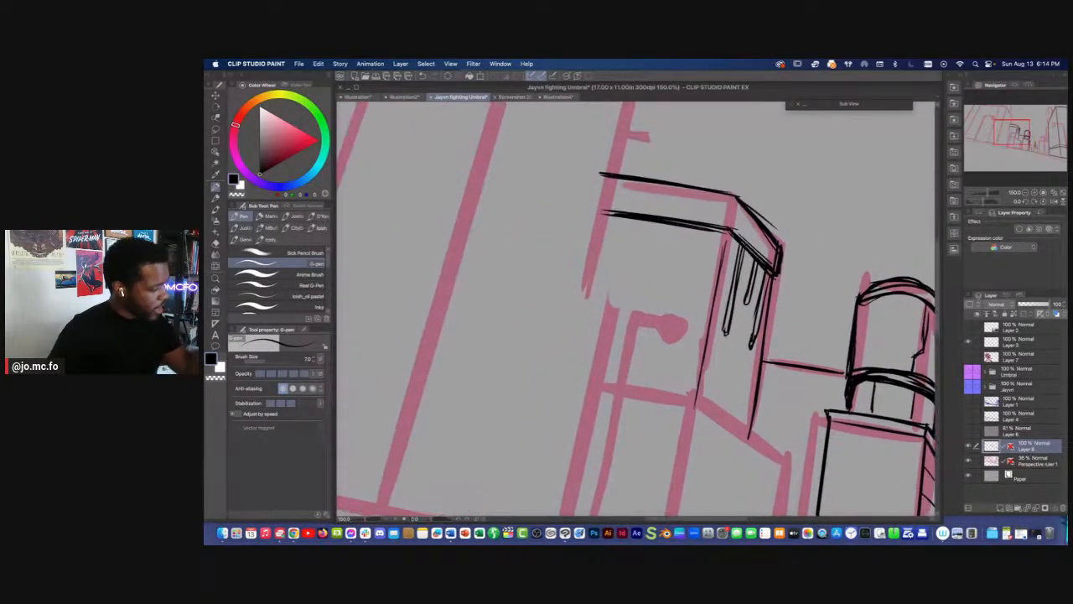
Set the brush size to 10 and draw a tall, narrow oval with inner strokes below the slots on the taller building's side face
{"action": "left_click_drag", "start_coordinate": [596, 271], "coordinate": [614, 243]}
{"action": "left_click_drag", "start_coordinate": [661, 338], "coordinate": [640, 232]}
{"action": "left_click_drag", "start_coordinate": [681, 305], "coordinate": [687, 357]}
{"action": "left_click_drag", "start_coordinate": [719, 238], "coordinate": [706, 308]}
{"action": "key", "text": "]"}
{"action": "left_click_drag", "start_coordinate": [725, 233], "coordinate": [716, 295]}
{"action": "left_click_drag", "start_coordinate": [726, 255], "coordinate": [709, 311]}
{"action": "left_click_drag", "start_coordinate": [723, 227], "coordinate": [727, 250]}
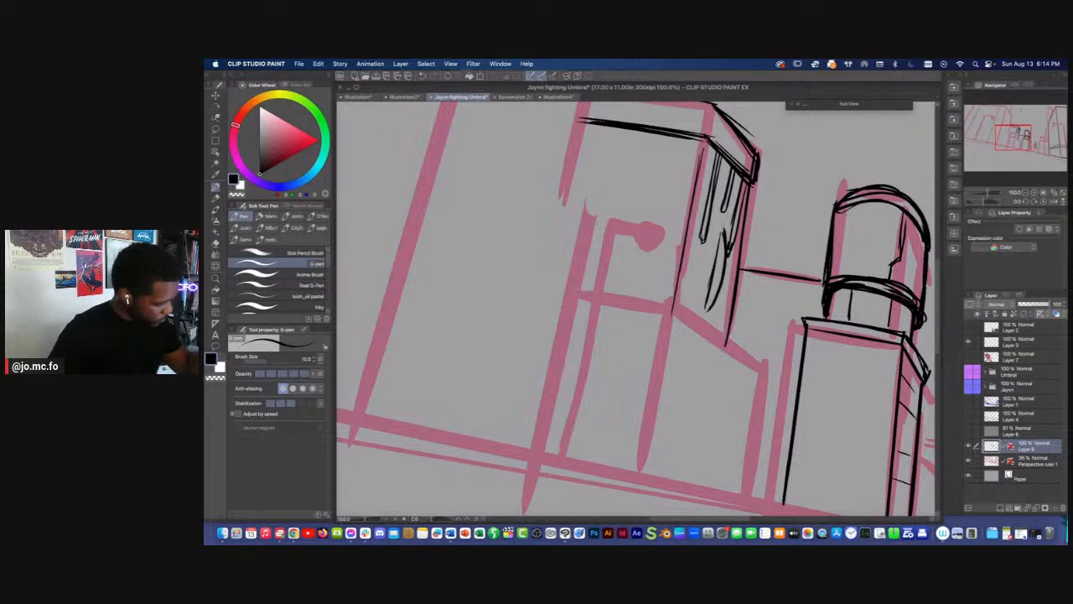
{"action": "left_click_drag", "start_coordinate": [711, 300], "coordinate": [704, 313]}
{"action": "left_click_drag", "start_coordinate": [720, 227], "coordinate": [709, 308]}
{"action": "left_click_drag", "start_coordinate": [727, 270], "coordinate": [718, 293]}
{"action": "mouse_move", "coordinate": [728, 226]}
{"action": "left_mouse_down"}
{"action": "mouse_move", "coordinate": [702, 316]}
{"action": "mouse_move", "coordinate": [702, 280]}
{"action": "left_mouse_up"}
{"action": "left_click_drag", "start_coordinate": [715, 293], "coordinate": [707, 309]}
{"action": "left_click_drag", "start_coordinate": [717, 227], "coordinate": [707, 250]}
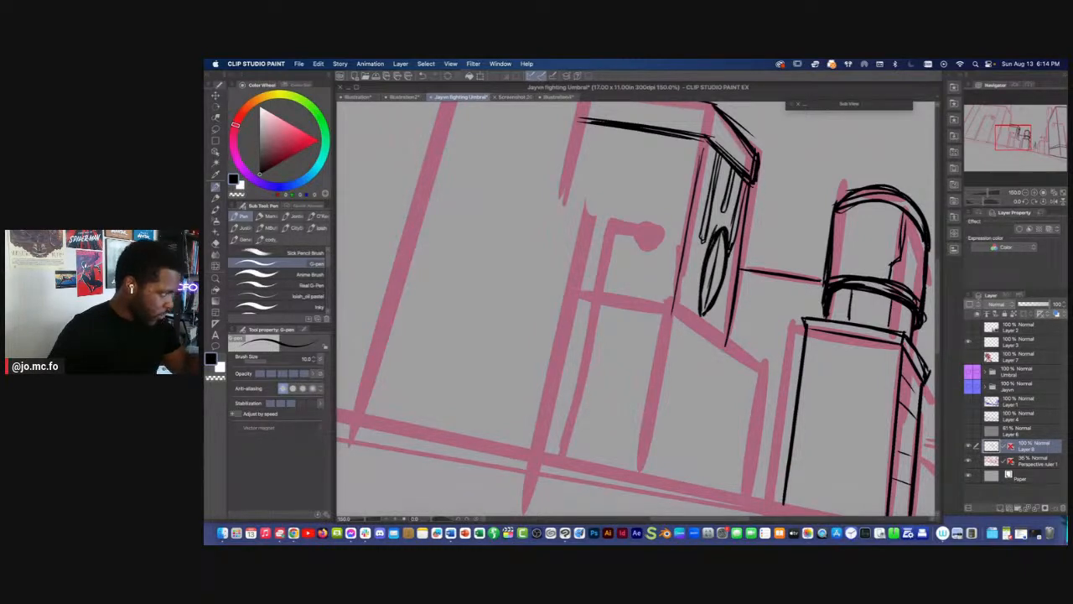
Copy the neon city street screenshot and paste it into the Jayvn fighting Umbral illustration above all other layers
{"action": "left_click", "coordinate": [509, 98]}
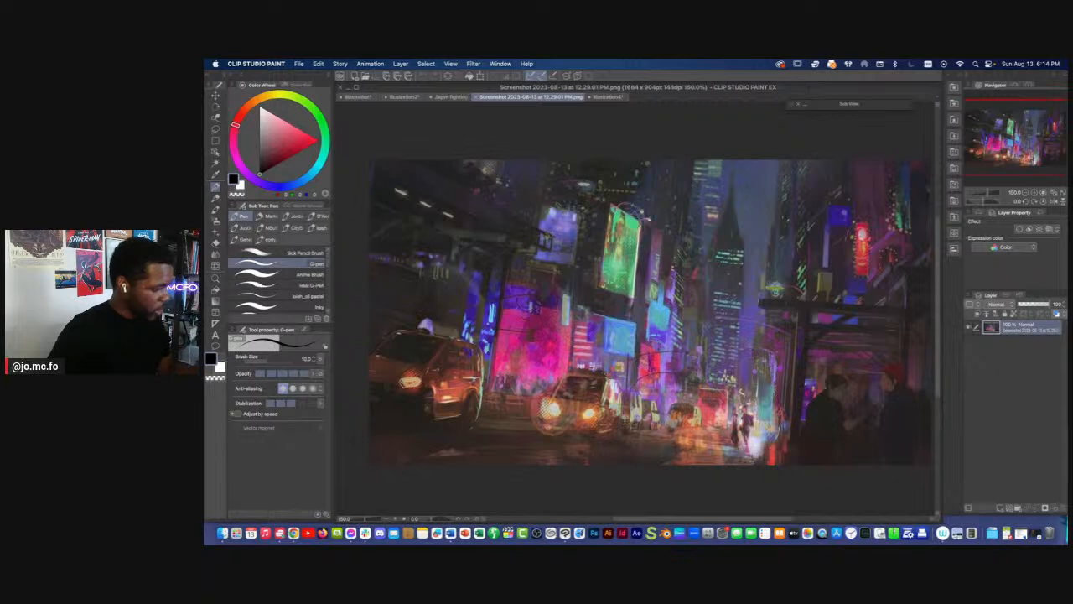
{"action": "left_click", "coordinate": [453, 98]}
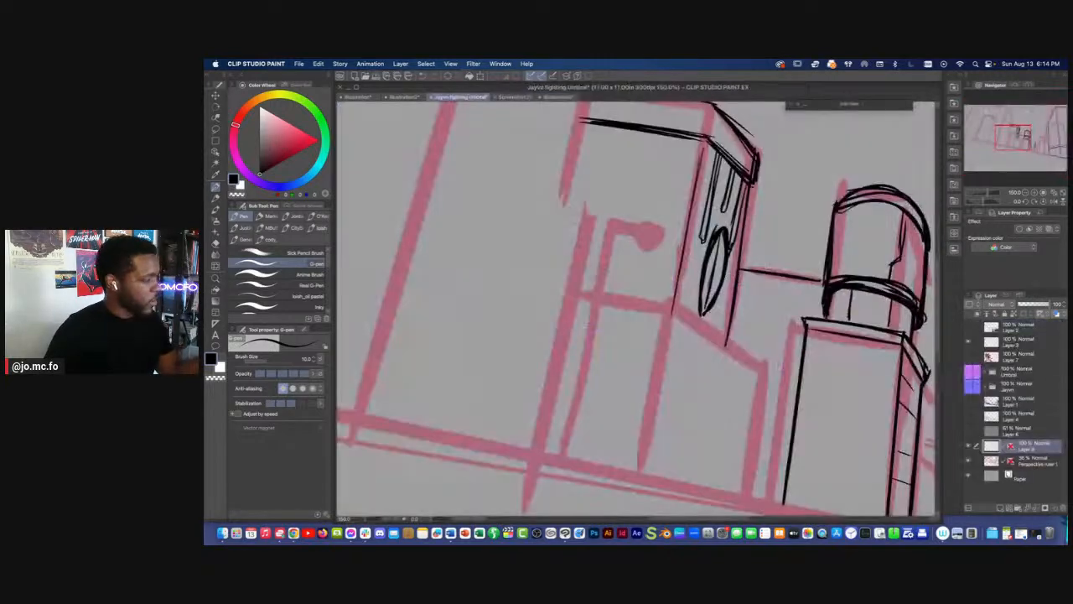
{"action": "left_click", "coordinate": [1015, 331]}
{"action": "key", "text": "super+v"}
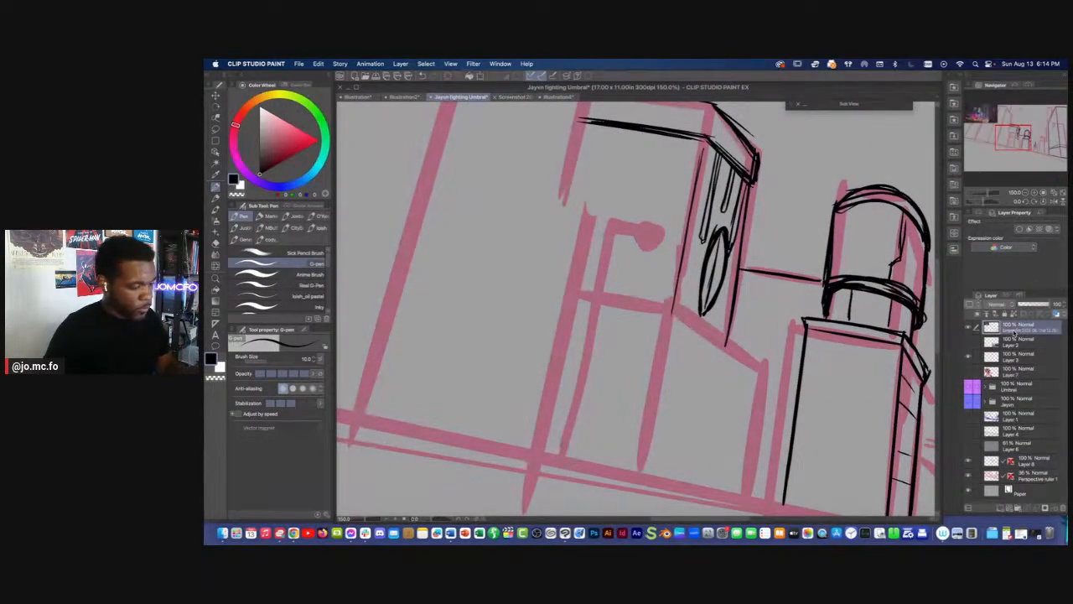
Scale down the pasted city reference, place it on the empty ground below the buildings, and reselect the black line-art layer
{"action": "key", "text": "super+minus"}
{"action": "key", "text": "super+minus"}
{"action": "key", "text": "super+t"}
{"action": "left_click_drag", "start_coordinate": [370, 136], "coordinate": [659, 397]}
{"action": "left_click_drag", "start_coordinate": [567, 291], "coordinate": [567, 266]}
{"action": "left_click_drag", "start_coordinate": [567, 352], "coordinate": [654, 428]}
{"action": "key", "text": "Return"}
{"action": "key", "text": "super+minus"}
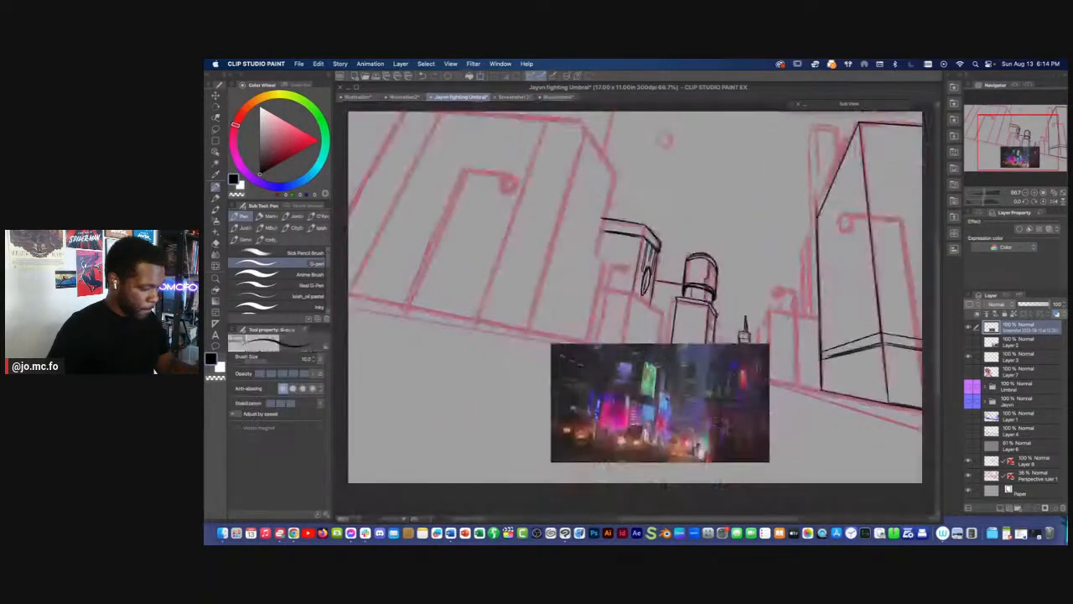
{"action": "left_click", "coordinate": [990, 464]}
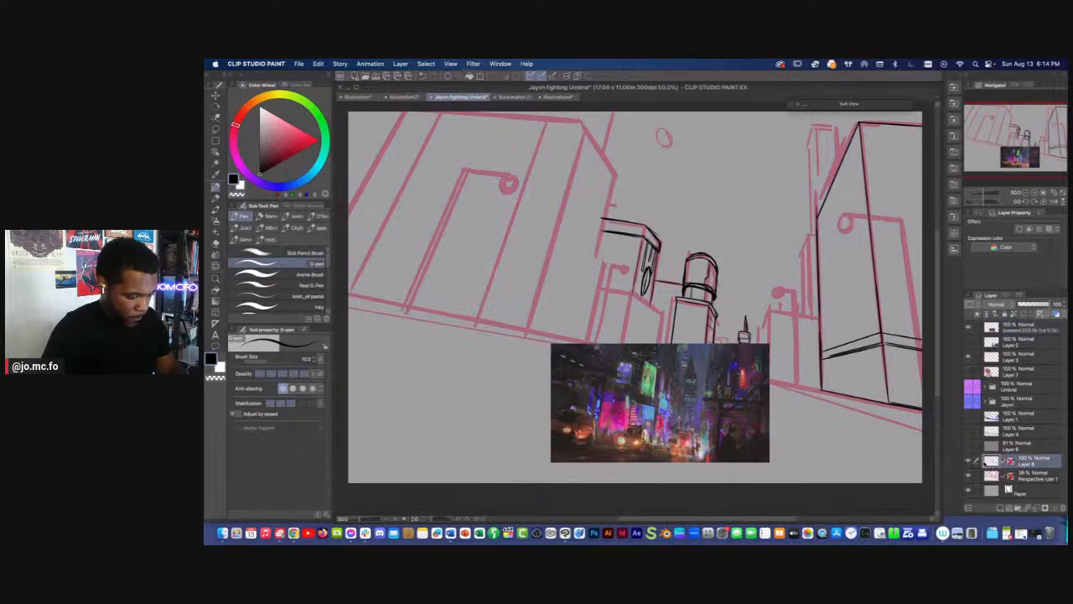
Scale the pasted city reference down further, reposition it on the empty ground, and reselect Layer 8 for inking
{"action": "left_click_drag", "start_coordinate": [838, 394], "coordinate": [860, 406]}
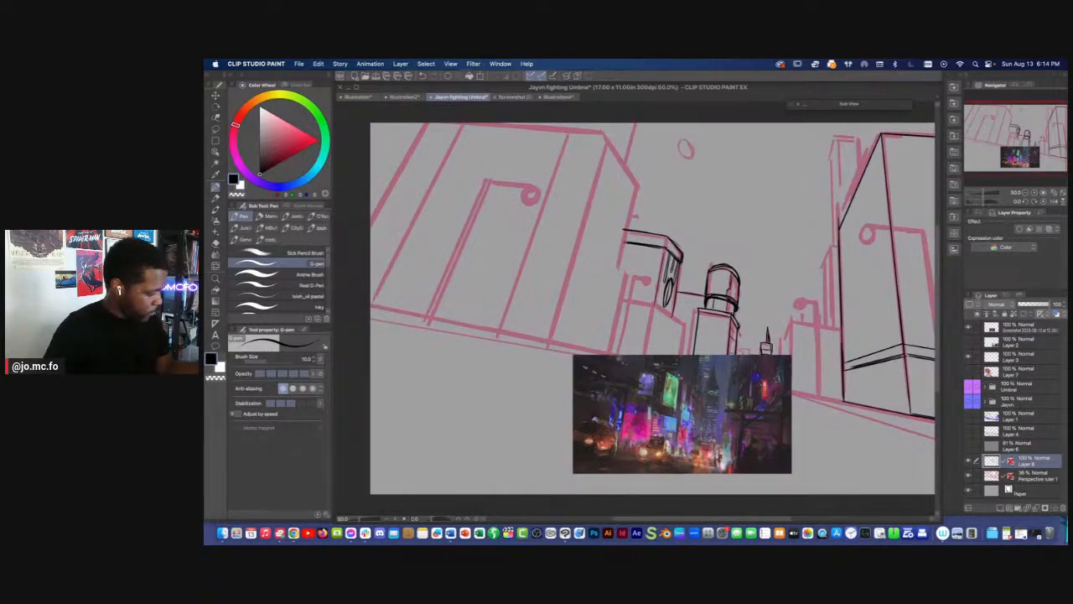
{"action": "left_click", "coordinate": [1009, 330]}
{"action": "key", "text": "super+t"}
{"action": "left_click_drag", "start_coordinate": [659, 380], "coordinate": [604, 392]}
{"action": "key", "text": "Return"}
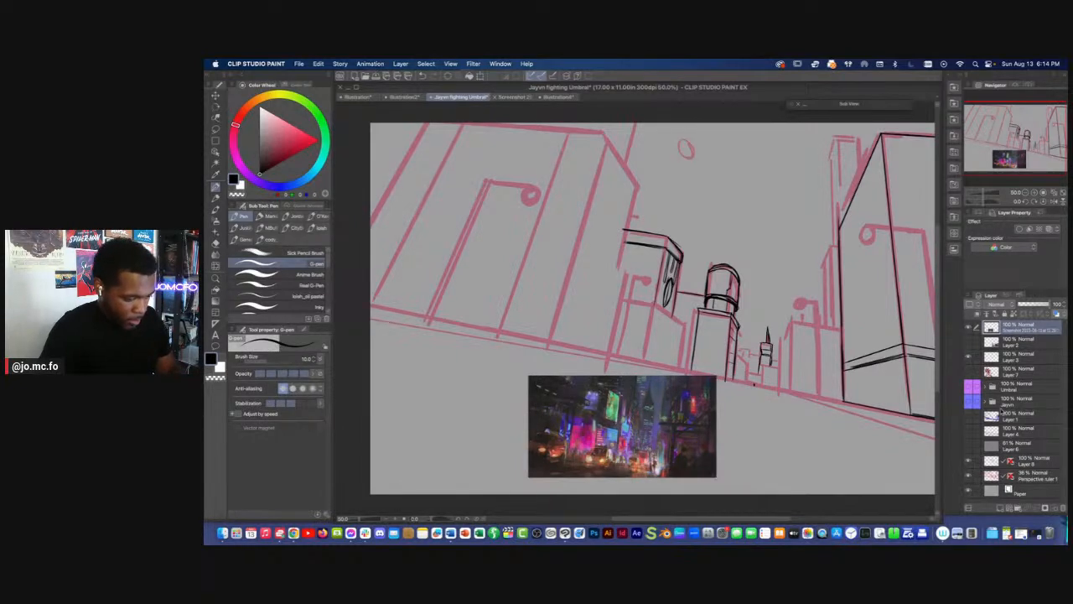
{"action": "left_click", "coordinate": [991, 464]}
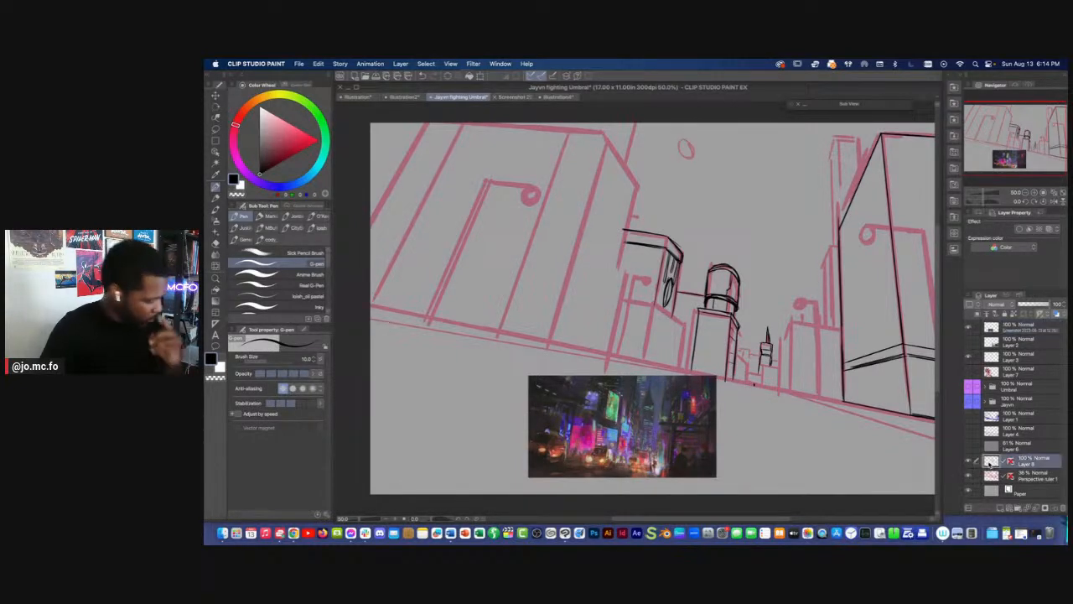
Set the brush size to 20 and ink the edges of the upper panel on the large building's side face
{"action": "left_click_drag", "start_coordinate": [654, 311], "coordinate": [667, 346]}
{"action": "mouse_move", "coordinate": [618, 174]}
{"action": "left_mouse_down"}
{"action": "mouse_move", "coordinate": [653, 222]}
{"action": "mouse_move", "coordinate": [639, 265]}
{"action": "mouse_move", "coordinate": [611, 242]}
{"action": "mouse_move", "coordinate": [611, 225]}
{"action": "mouse_move", "coordinate": [601, 239]}
{"action": "mouse_move", "coordinate": [630, 261]}
{"action": "left_mouse_up"}
{"action": "key", "text": "]"}
{"action": "key", "text": "]"}
{"action": "key", "text": "]"}
{"action": "key", "text": "]"}
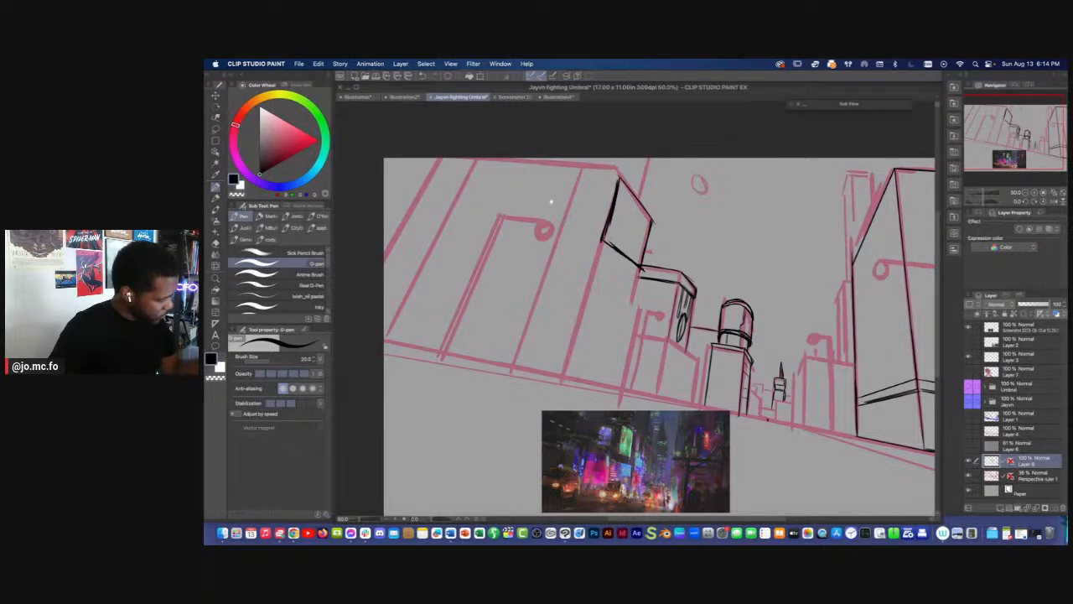
Draw a row of small looped ornaments along the lower edge of the large building's upper panel, using brush size 17
{"action": "key", "text": "["}
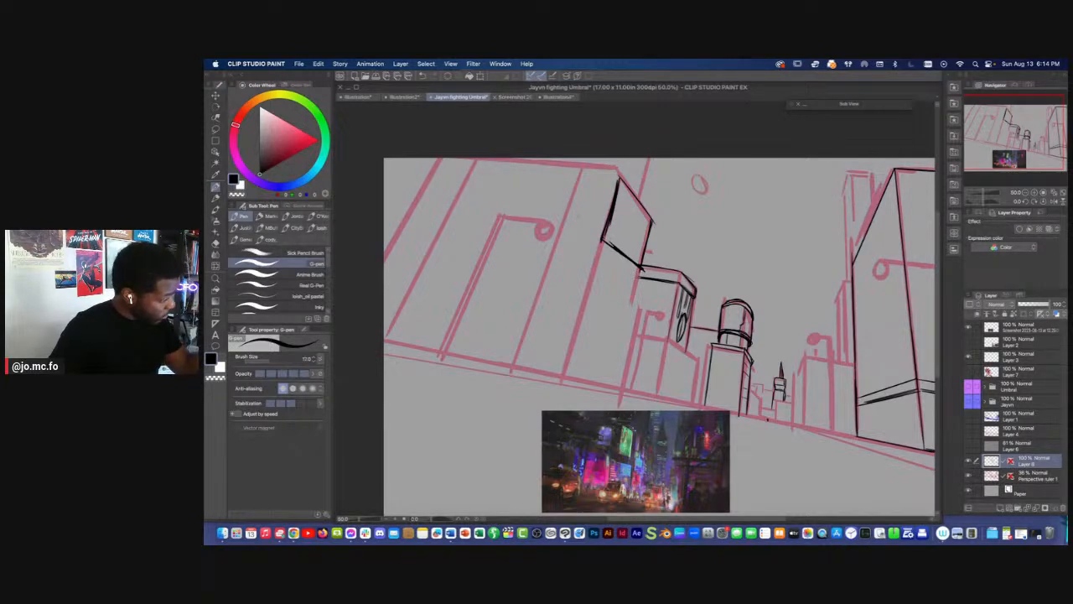
{"action": "key", "text": "bracketright"}
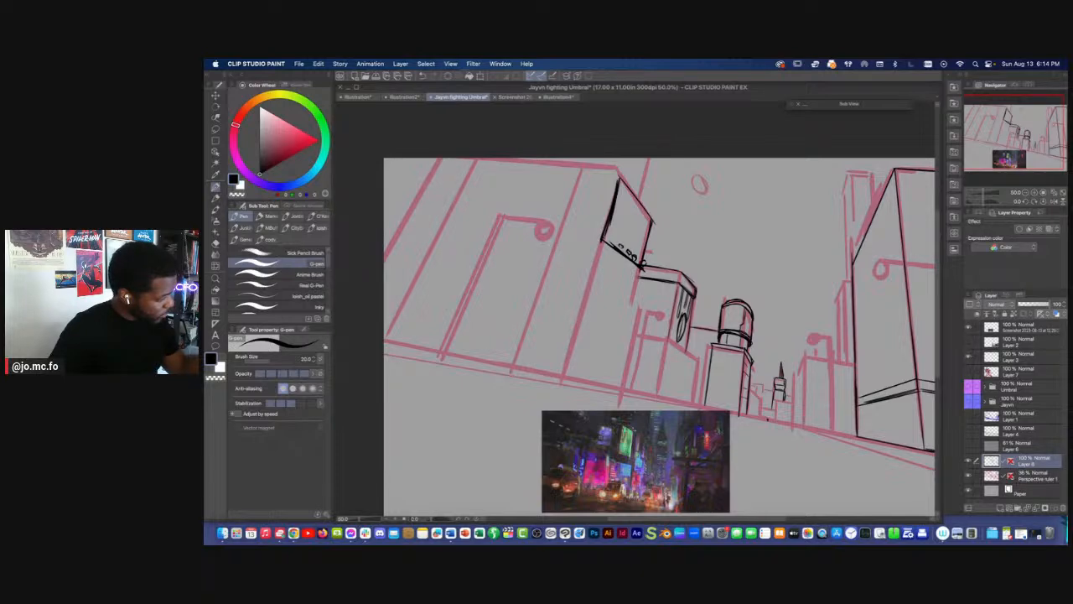
{"action": "key", "text": "bracketleft"}
{"action": "left_click_drag", "start_coordinate": [611, 243], "coordinate": [638, 263]}
{"action": "left_click_drag", "start_coordinate": [564, 224], "coordinate": [585, 215]}
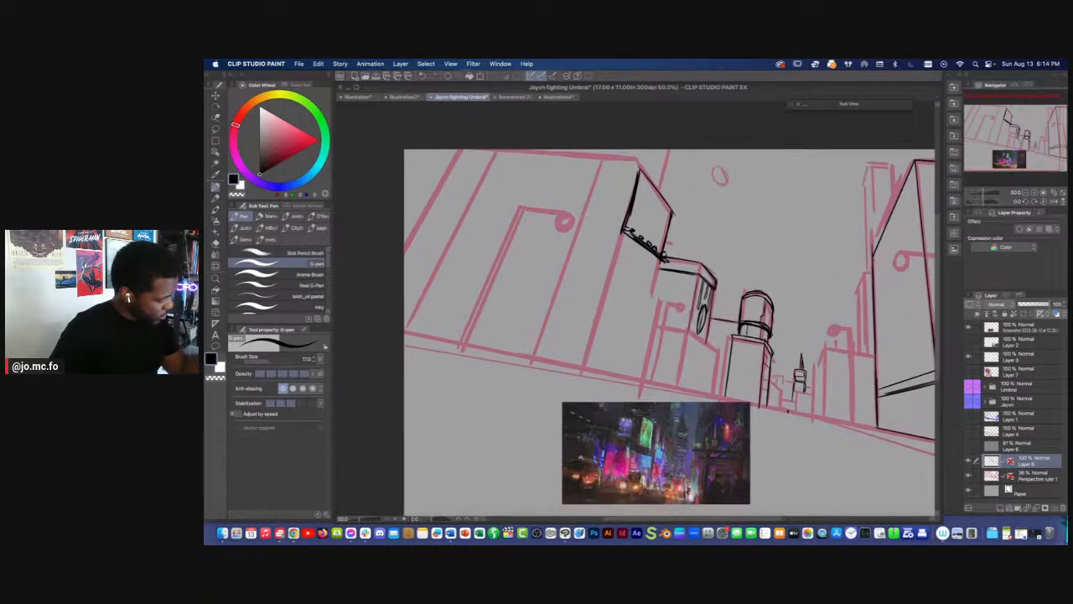
Draw a box-shaped overhang below the panel and, with brush size 20, two wall lines from it down to the ground line
{"action": "mouse_move", "coordinate": [600, 266]}
{"action": "left_mouse_down"}
{"action": "mouse_move", "coordinate": [628, 273]}
{"action": "mouse_move", "coordinate": [620, 299]}
{"action": "mouse_move", "coordinate": [589, 290]}
{"action": "mouse_move", "coordinate": [650, 290]}
{"action": "mouse_move", "coordinate": [651, 317]}
{"action": "left_mouse_up"}
{"action": "key", "text": "]"}
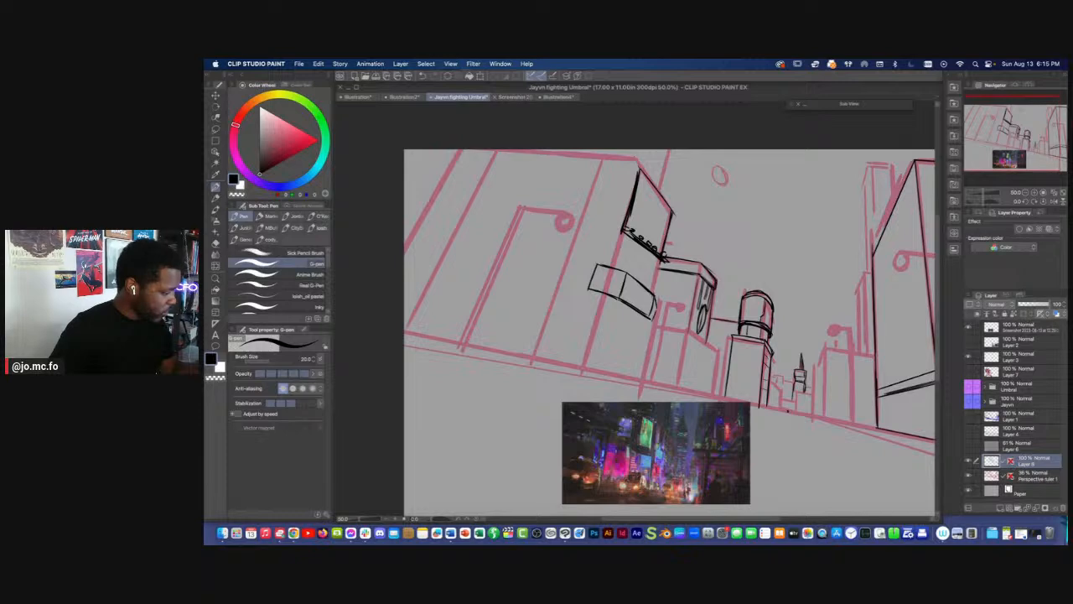
{"action": "left_click_drag", "start_coordinate": [653, 313], "coordinate": [635, 379]}
{"action": "left_click_drag", "start_coordinate": [601, 289], "coordinate": [585, 359]}
{"action": "left_click_drag", "start_coordinate": [605, 285], "coordinate": [581, 375]}
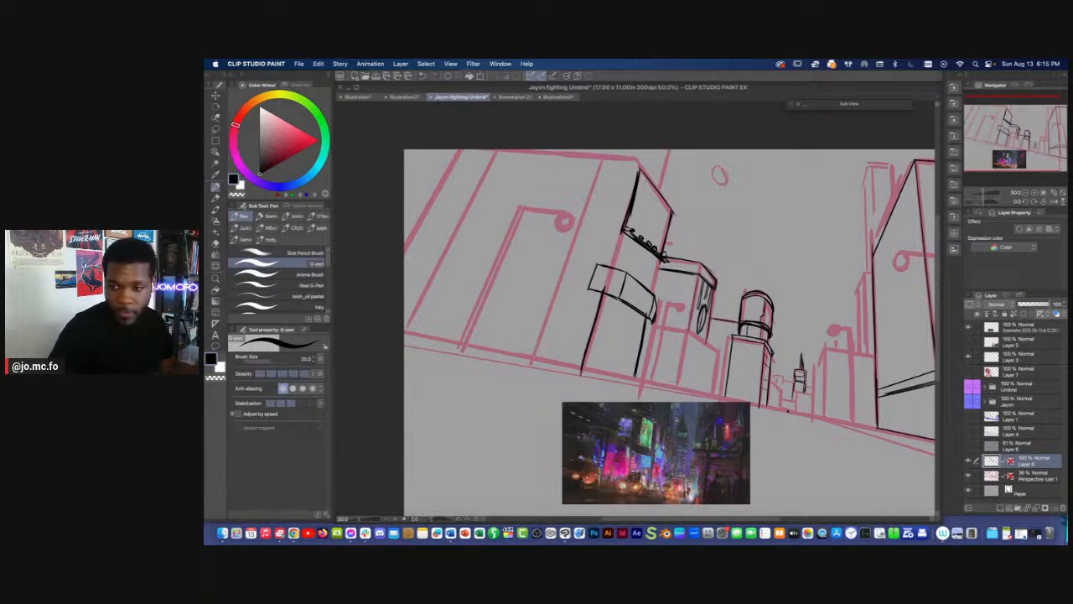
{"action": "left_click_drag", "start_coordinate": [562, 316], "coordinate": [576, 307]}
{"action": "left_click_drag", "start_coordinate": [654, 331], "coordinate": [648, 368]}
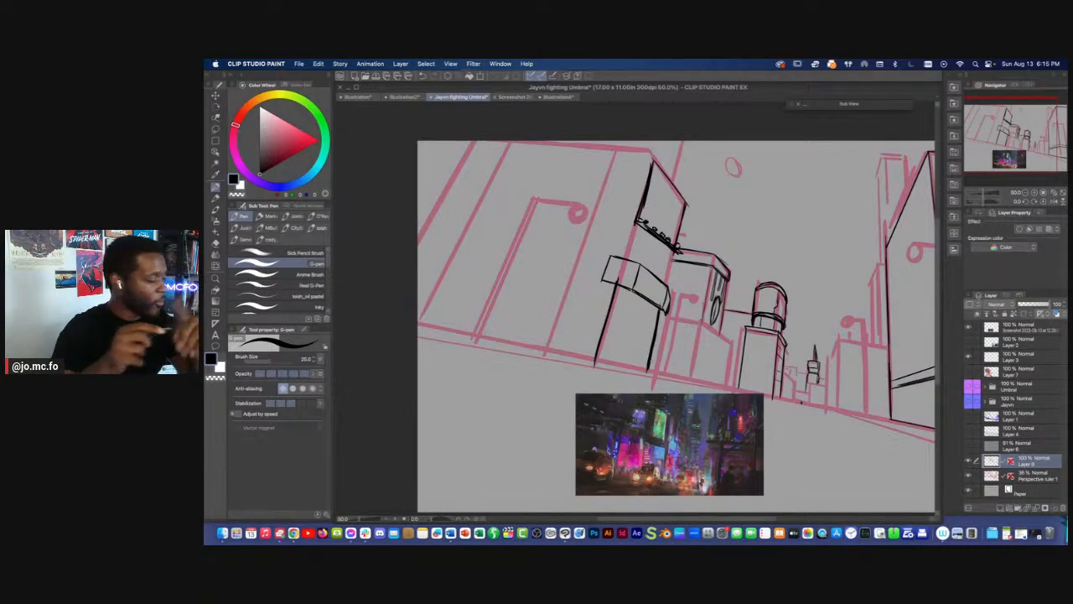
Thicken the lower edge of the box-shaped overhang on the large building
{"action": "scroll", "coordinate": [530, 342], "scroll_direction": "up", "scroll_amount": 3}
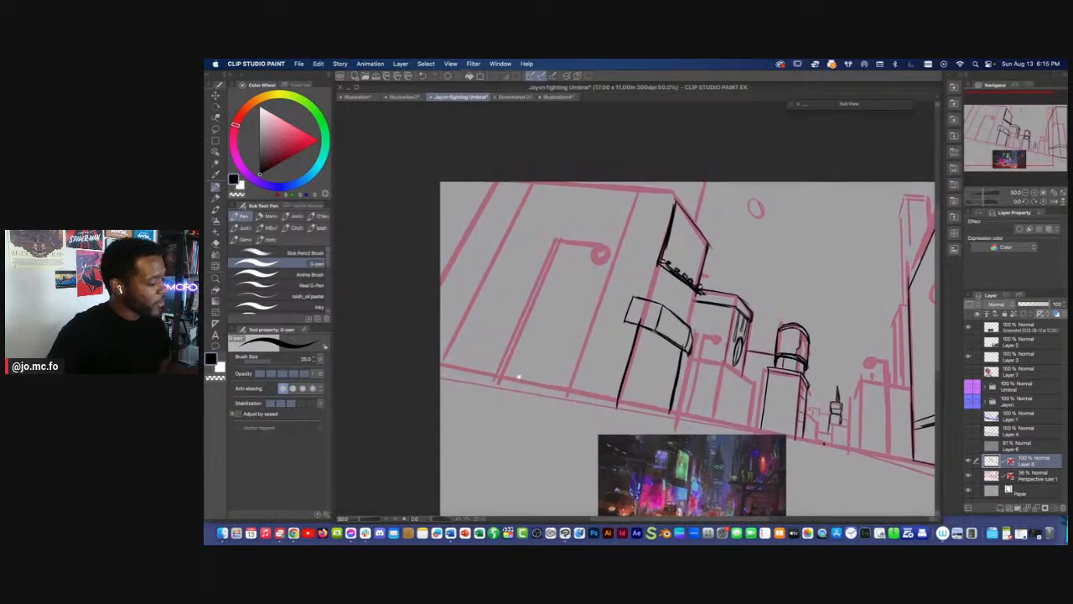
{"action": "scroll", "coordinate": [575, 290], "scroll_direction": "down", "scroll_amount": 2}
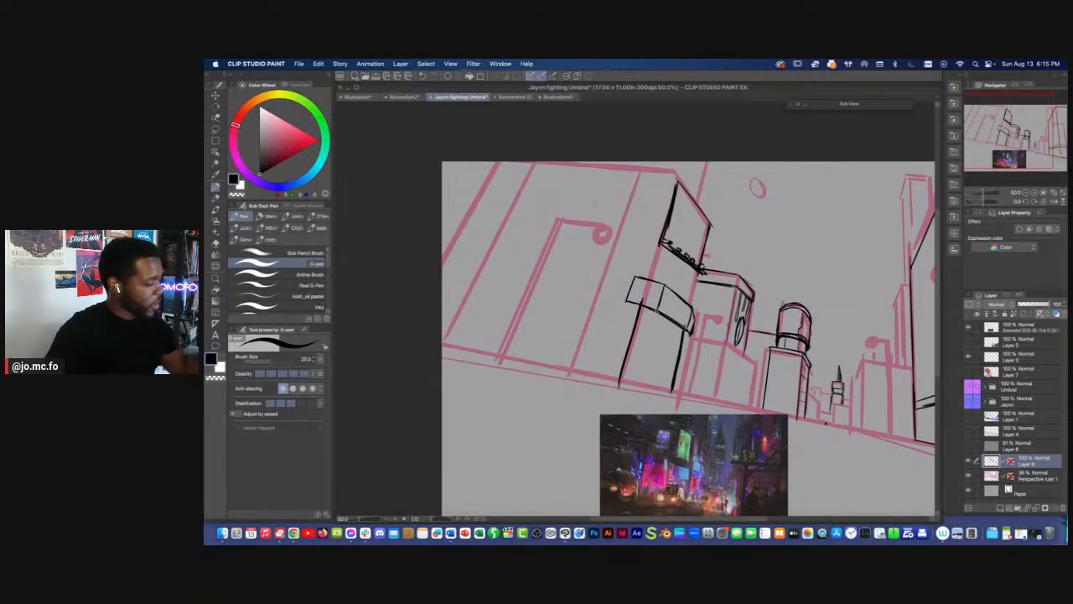
{"action": "scroll", "coordinate": [608, 201], "scroll_direction": "down", "scroll_amount": 2}
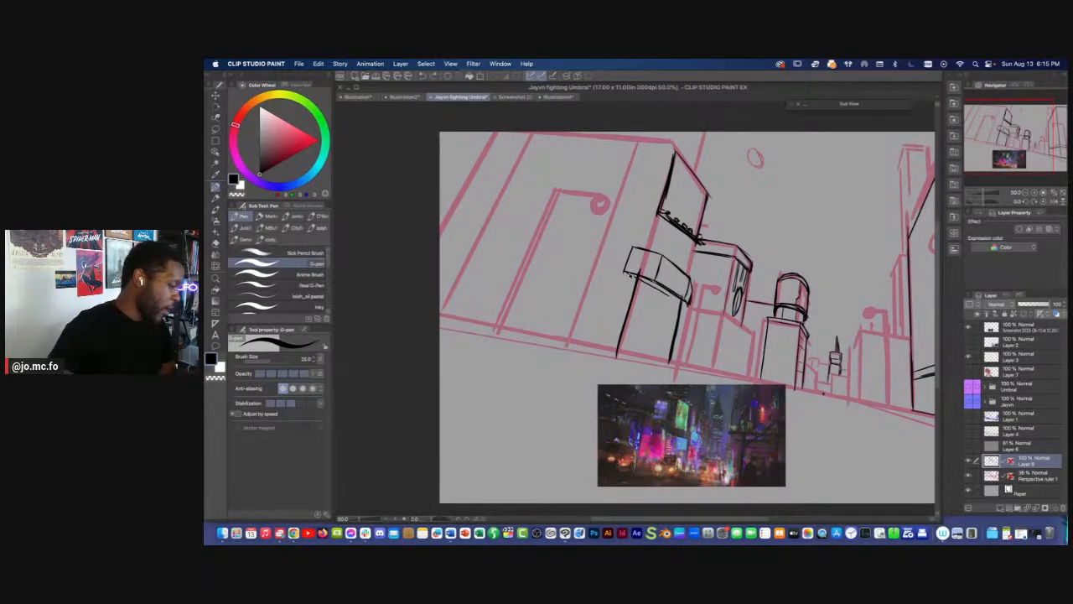
{"action": "left_click_drag", "start_coordinate": [651, 280], "coordinate": [688, 303]}
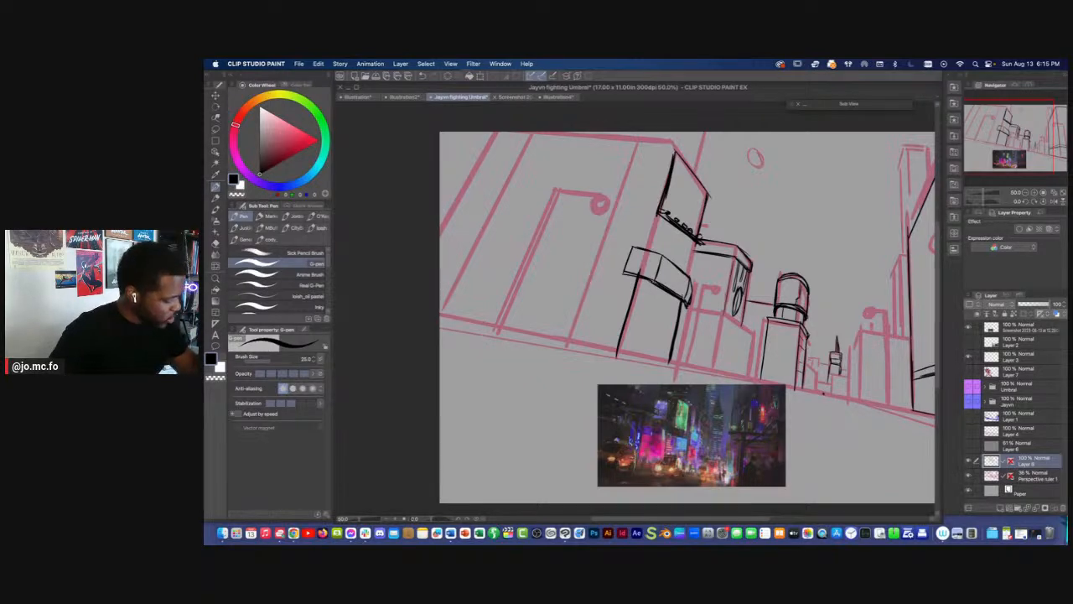
Return the brush size to 20 and ink the sloping top edge of the large building's upper panel
{"action": "key", "text": "bracketleft"}
{"action": "key", "text": "bracketleft"}
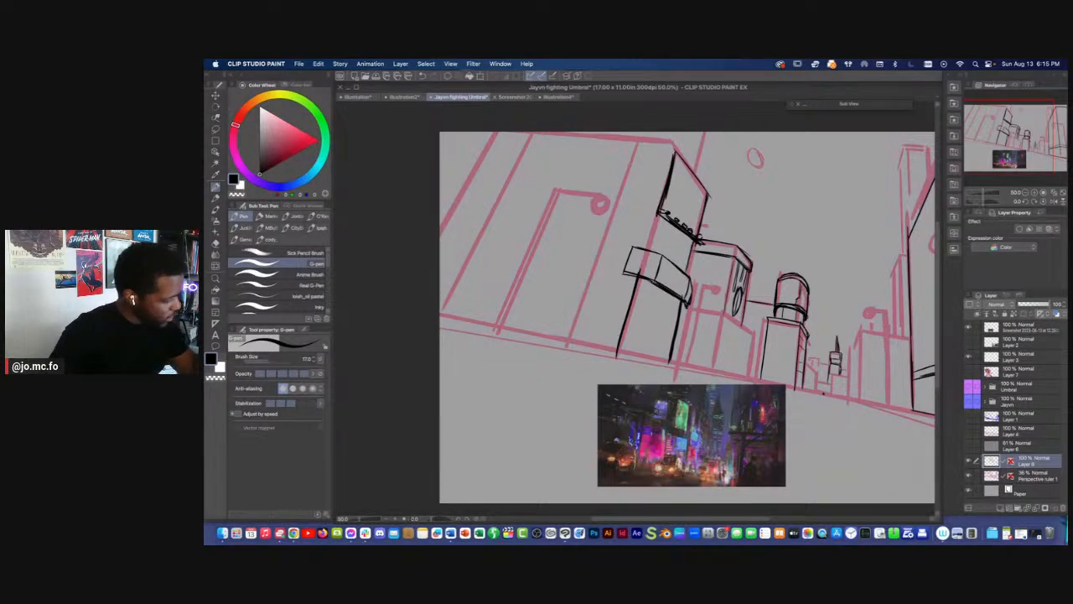
{"action": "key", "text": "bracketright"}
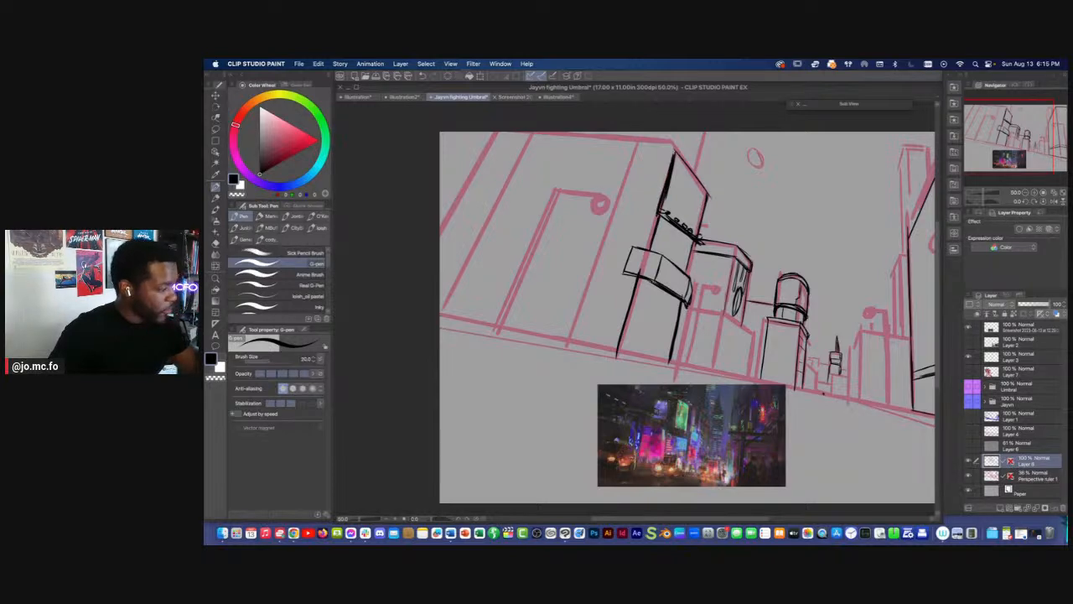
{"action": "left_click_drag", "start_coordinate": [627, 173], "coordinate": [663, 207]}
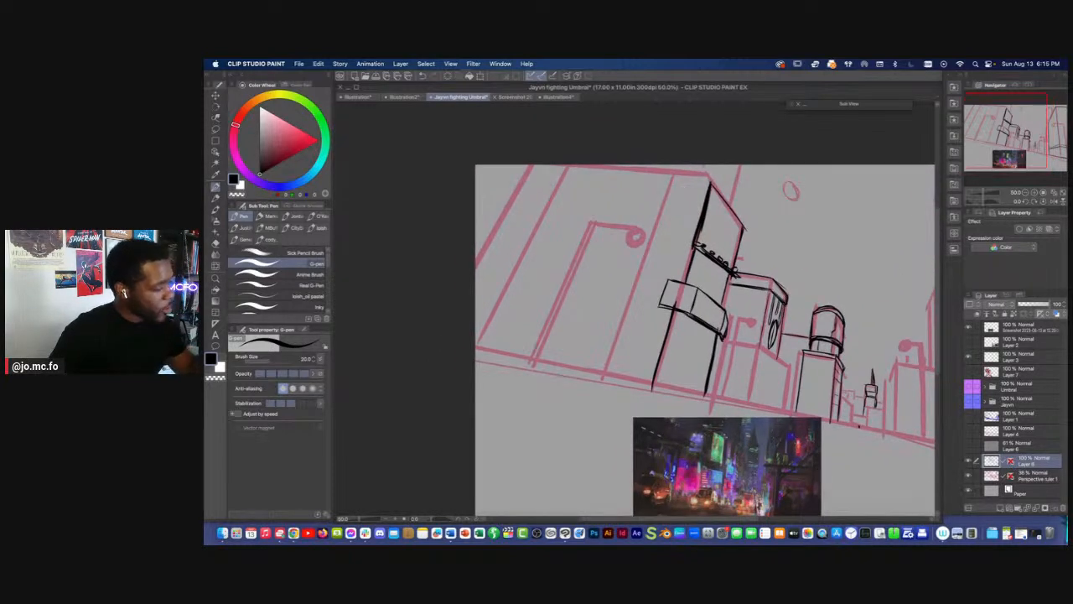
{"action": "left_click_drag", "start_coordinate": [712, 180], "coordinate": [744, 225]}
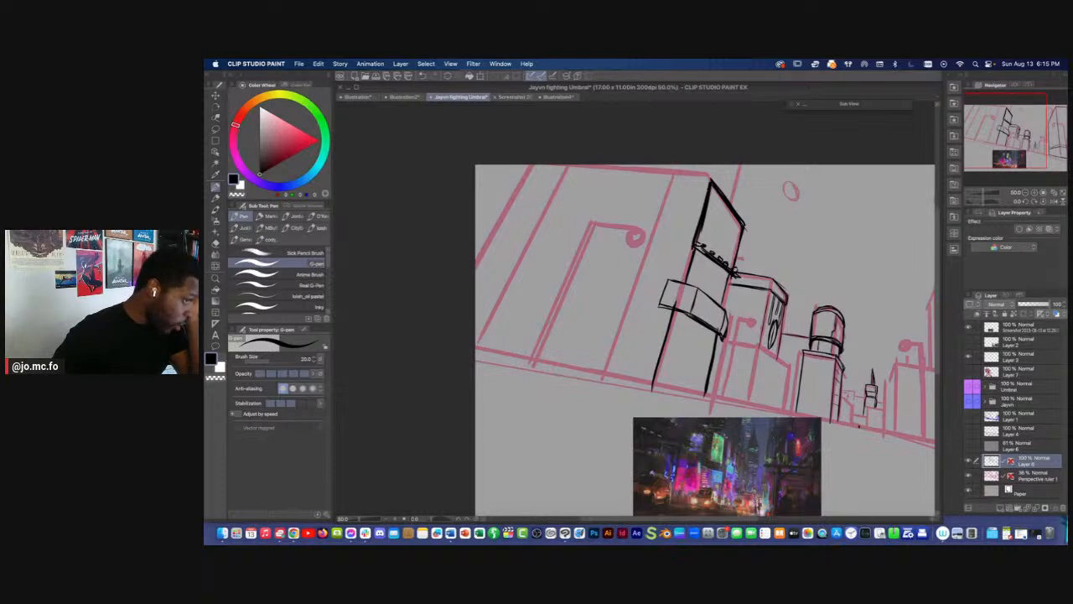
Draw hanging slots and a tall oval on the neighbouring building's front face, and thicken the cap of the domed round tower
{"action": "mouse_move", "coordinate": [577, 370]}
{"action": "left_mouse_down"}
{"action": "mouse_move", "coordinate": [560, 350]}
{"action": "mouse_move", "coordinate": [571, 361]}
{"action": "mouse_move", "coordinate": [560, 322]}
{"action": "left_mouse_up"}
{"action": "mouse_move", "coordinate": [587, 244]}
{"action": "left_mouse_down"}
{"action": "mouse_move", "coordinate": [615, 265]}
{"action": "mouse_move", "coordinate": [549, 206]}
{"action": "left_mouse_up"}
{"action": "scroll", "coordinate": [655, 279], "scroll_direction": "up", "scroll_amount": 1}
{"action": "left_click_drag", "start_coordinate": [658, 279], "coordinate": [601, 242]}
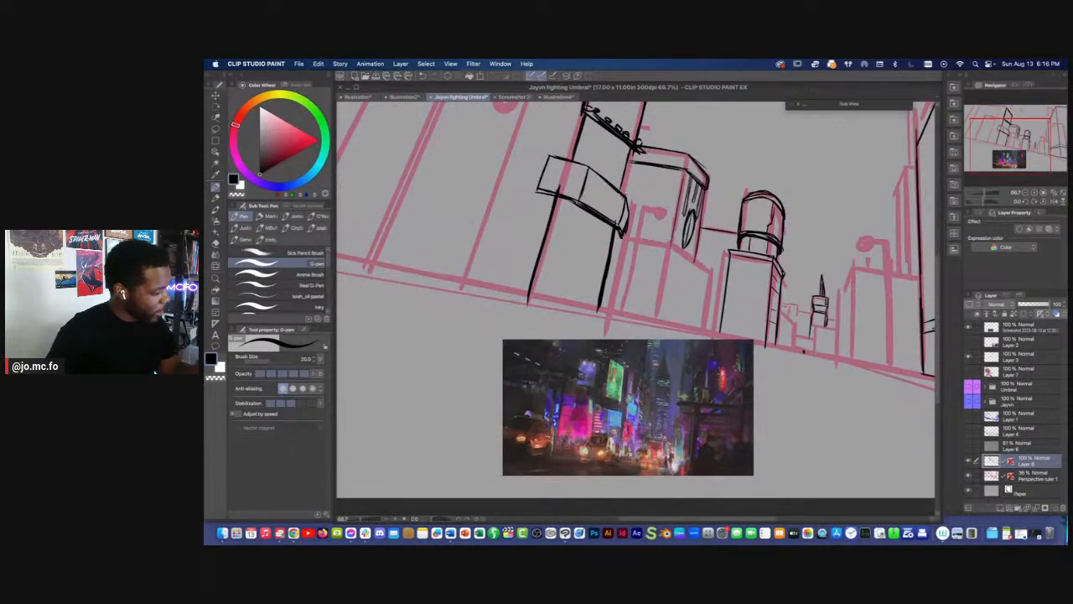
{"action": "left_click_drag", "start_coordinate": [668, 168], "coordinate": [657, 216]}
{"action": "mouse_move", "coordinate": [669, 168]}
{"action": "left_mouse_down"}
{"action": "mouse_move", "coordinate": [659, 211]}
{"action": "mouse_move", "coordinate": [634, 233]}
{"action": "left_mouse_up"}
{"action": "mouse_move", "coordinate": [634, 200]}
{"action": "left_mouse_down"}
{"action": "mouse_move", "coordinate": [646, 191]}
{"action": "mouse_move", "coordinate": [632, 230]}
{"action": "mouse_move", "coordinate": [644, 193]}
{"action": "mouse_move", "coordinate": [625, 194]}
{"action": "left_mouse_up"}
{"action": "left_click_drag", "start_coordinate": [646, 243], "coordinate": [588, 259]}
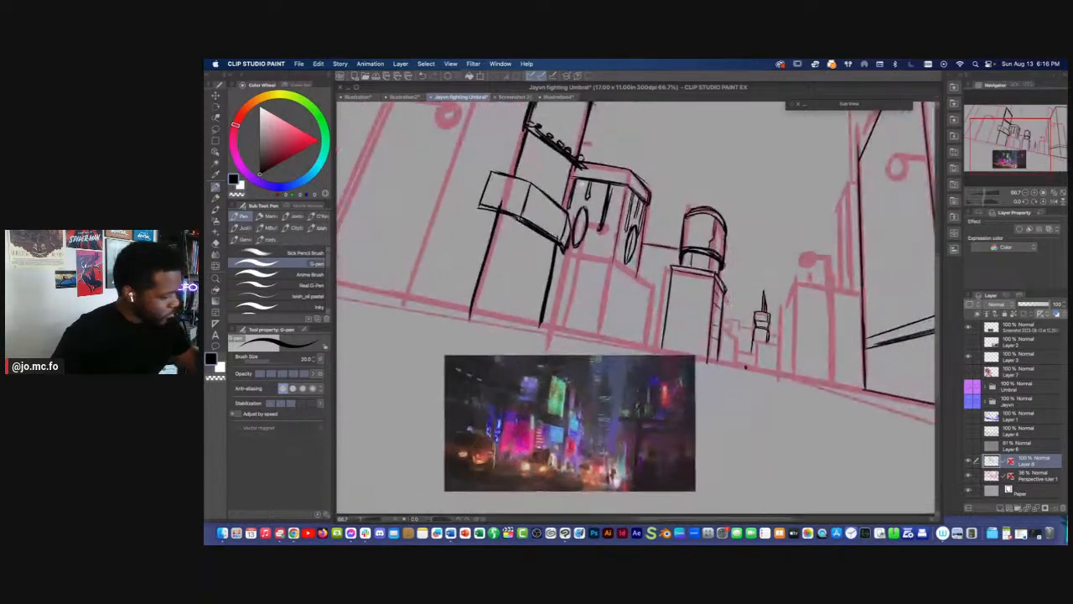
{"action": "mouse_move", "coordinate": [689, 214]}
{"action": "left_mouse_down"}
{"action": "mouse_move", "coordinate": [726, 222]}
{"action": "mouse_move", "coordinate": [730, 234]}
{"action": "mouse_move", "coordinate": [703, 236]}
{"action": "mouse_move", "coordinate": [736, 236]}
{"action": "left_mouse_up"}
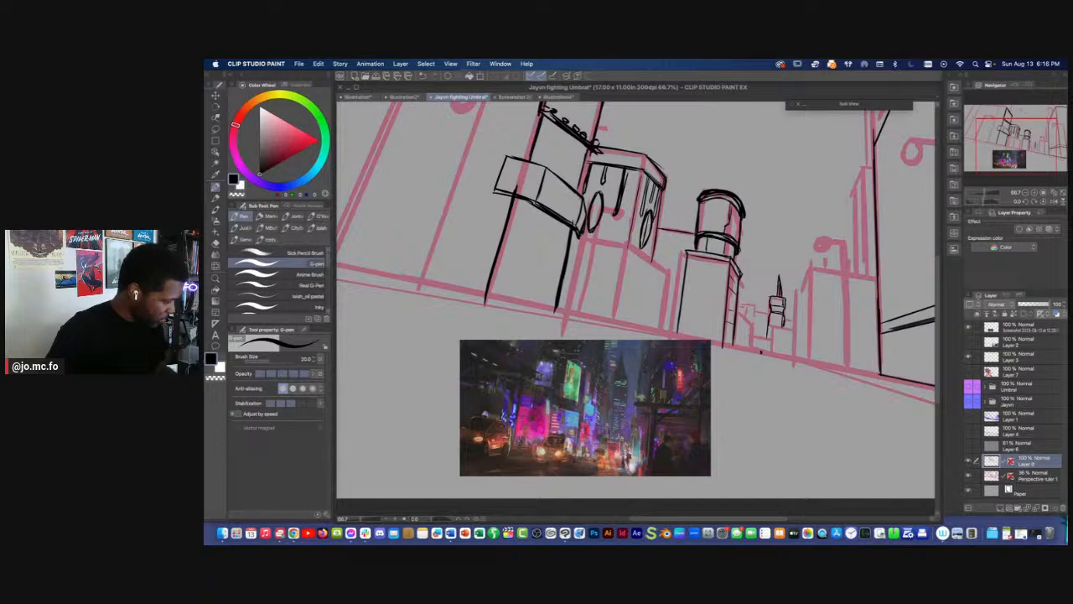
Ink the lower ledge and the vertical wall edges of the neighbouring building's base down to the ground line
{"action": "key", "text": "super+plus"}
{"action": "left_click_drag", "start_coordinate": [492, 512], "coordinate": [515, 477]}
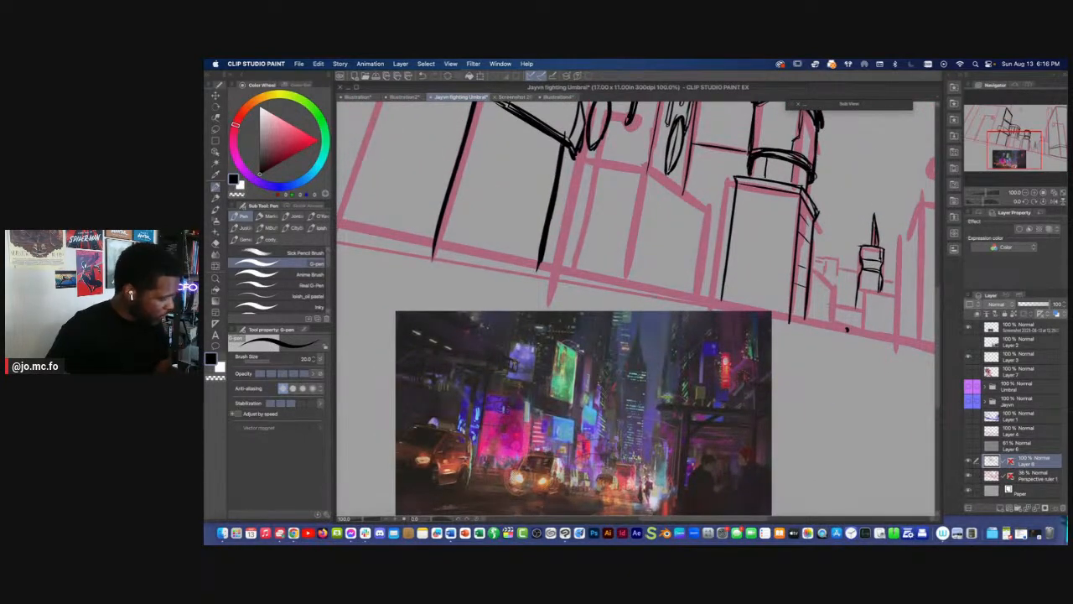
{"action": "left_click_drag", "start_coordinate": [555, 357], "coordinate": [592, 340]}
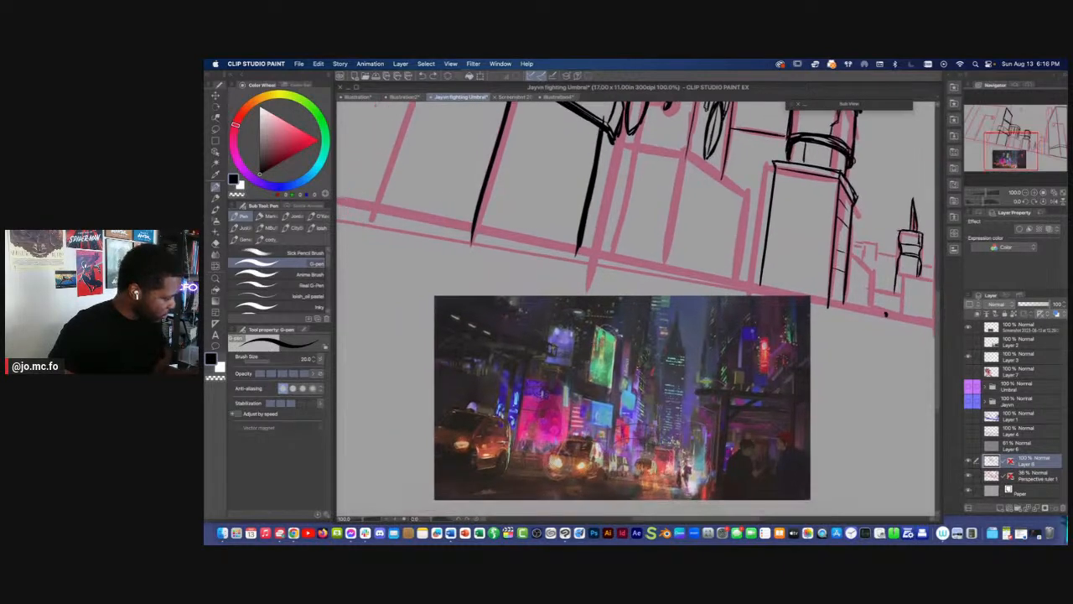
{"action": "left_click_drag", "start_coordinate": [644, 361], "coordinate": [634, 351]}
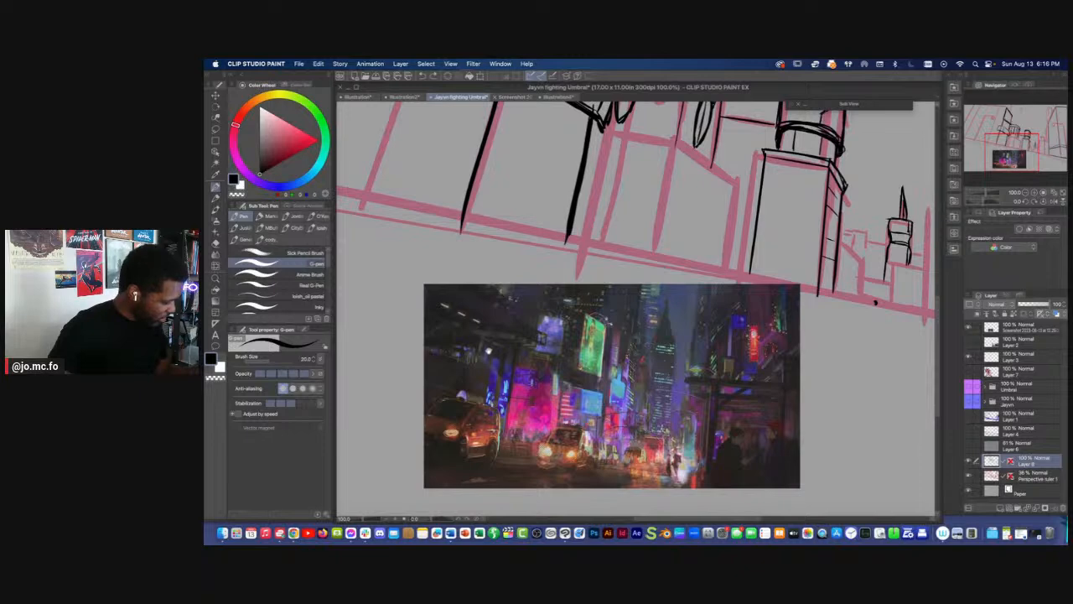
{"action": "left_click_drag", "start_coordinate": [507, 343], "coordinate": [502, 343]}
{"action": "mouse_move", "coordinate": [501, 417]}
{"action": "left_mouse_down"}
{"action": "mouse_move", "coordinate": [497, 382]}
{"action": "mouse_move", "coordinate": [475, 410]}
{"action": "mouse_move", "coordinate": [480, 482]}
{"action": "left_mouse_up"}
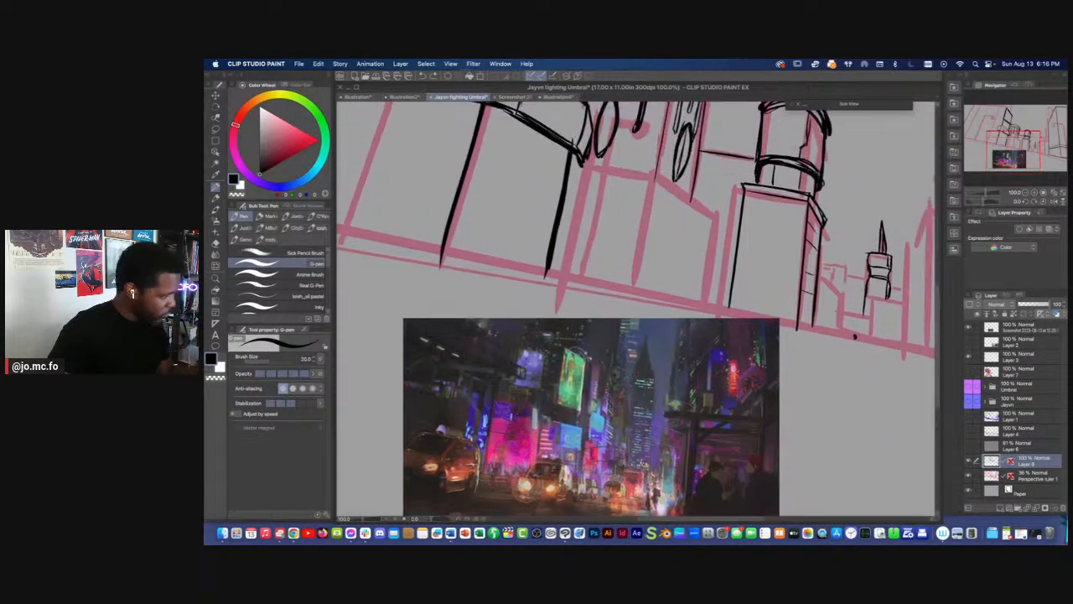
{"action": "left_click_drag", "start_coordinate": [588, 204], "coordinate": [571, 212]}
{"action": "mouse_move", "coordinate": [637, 181]}
{"action": "left_mouse_down"}
{"action": "mouse_move", "coordinate": [701, 226]}
{"action": "mouse_move", "coordinate": [690, 292]}
{"action": "left_mouse_up"}
{"action": "left_click_drag", "start_coordinate": [701, 226], "coordinate": [685, 317]}
{"action": "left_click_drag", "start_coordinate": [641, 178], "coordinate": [615, 298]}
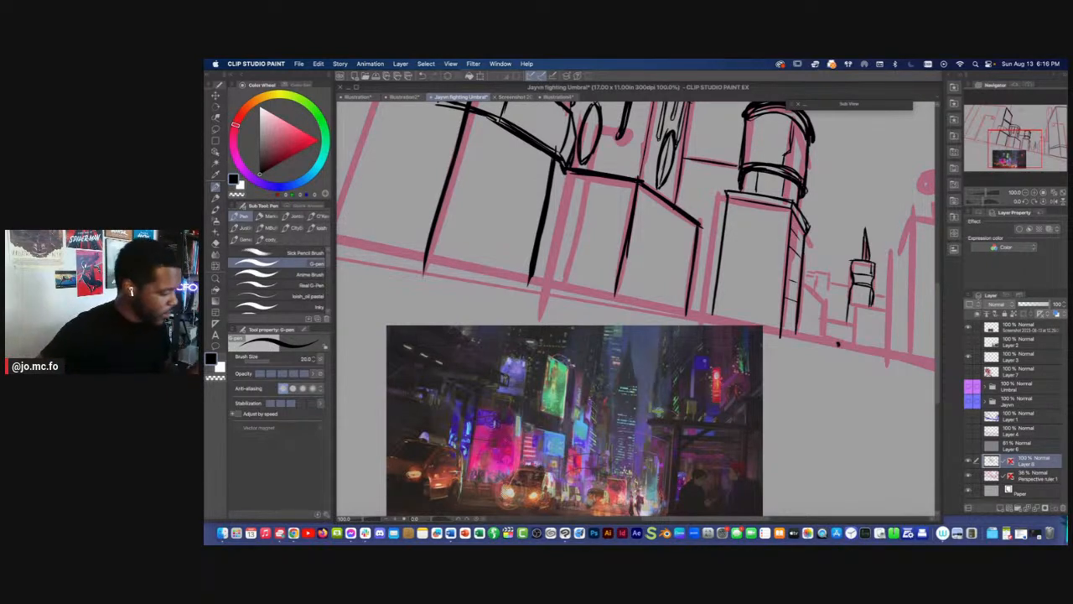
Reduce the brush size and draw a small hanging sign under the base's ledge, beside its front corner
{"action": "mouse_move", "coordinate": [550, 277]}
{"action": "left_mouse_down"}
{"action": "mouse_move", "coordinate": [521, 261]}
{"action": "mouse_move", "coordinate": [519, 368]}
{"action": "left_mouse_up"}
{"action": "left_click_drag", "start_coordinate": [754, 334], "coordinate": [753, 296]}
{"action": "key", "text": "["}
{"action": "key", "text": "["}
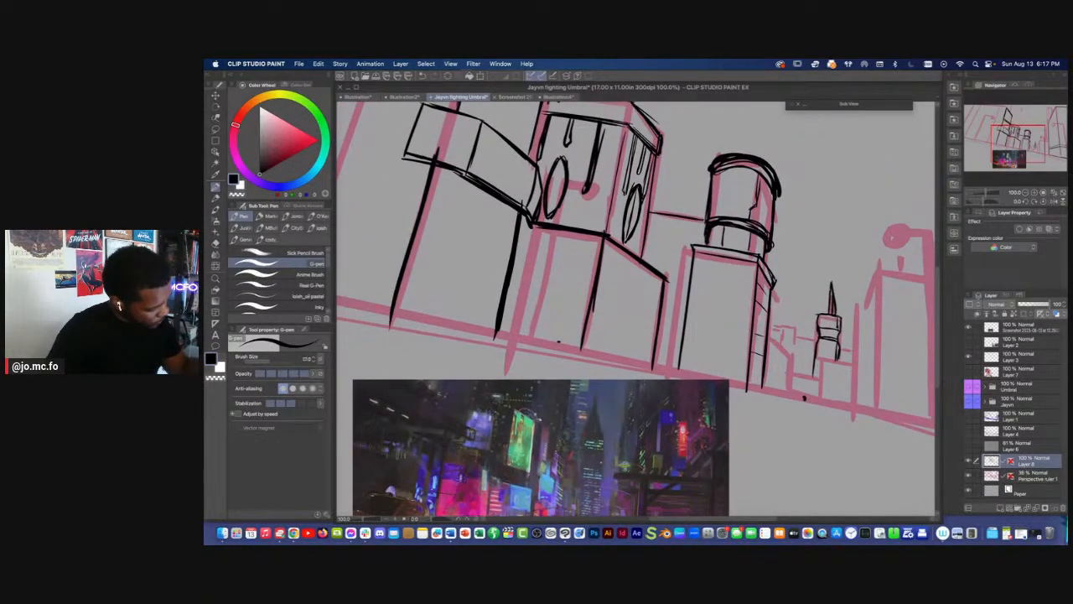
{"action": "left_click_drag", "start_coordinate": [745, 355], "coordinate": [770, 372]}
{"action": "left_click_drag", "start_coordinate": [637, 273], "coordinate": [637, 288]}
{"action": "left_click_drag", "start_coordinate": [637, 288], "coordinate": [644, 278]}
{"action": "left_click_drag", "start_coordinate": [638, 287], "coordinate": [618, 275]}
Draw a tall arched doorway with brush size 10 on the large building's wall below the box-shaped overhang
{"action": "scroll", "coordinate": [598, 285], "scroll_direction": "down", "scroll_amount": 1}
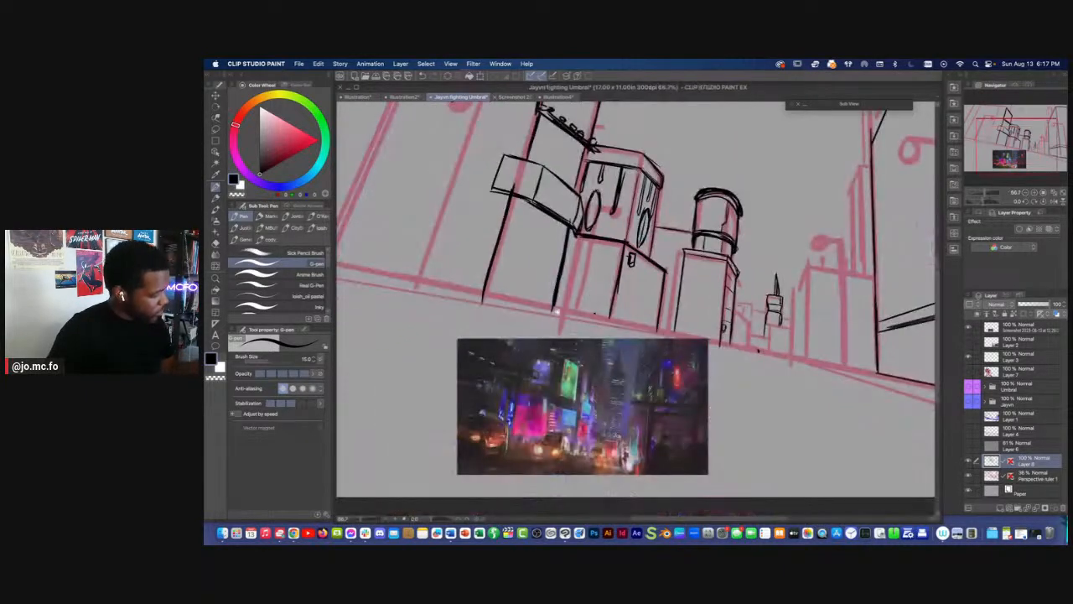
{"action": "left_click_drag", "start_coordinate": [557, 293], "coordinate": [650, 337]}
{"action": "left_click_drag", "start_coordinate": [639, 301], "coordinate": [630, 353]}
{"action": "left_click_drag", "start_coordinate": [646, 280], "coordinate": [635, 331]}
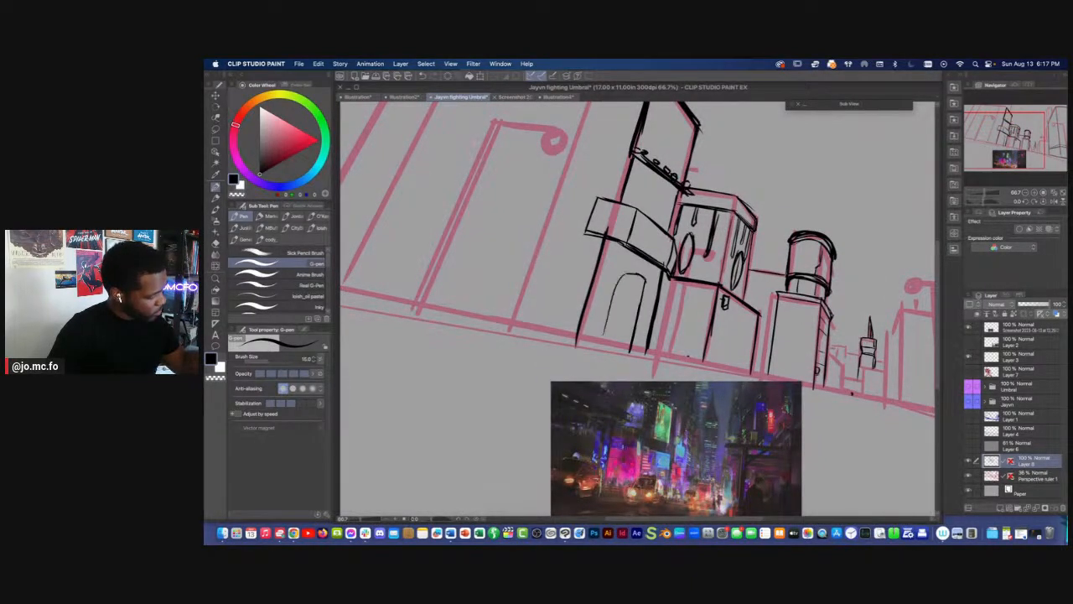
Show the Umbral and Jayvn layer folders to bring both characters over the background
{"action": "scroll", "coordinate": [601, 254], "scroll_direction": "down", "scroll_amount": 2}
{"action": "left_click", "coordinate": [971, 402]}
{"action": "left_click", "coordinate": [970, 387]}
{"action": "left_click_drag", "start_coordinate": [674, 341], "coordinate": [670, 392]}
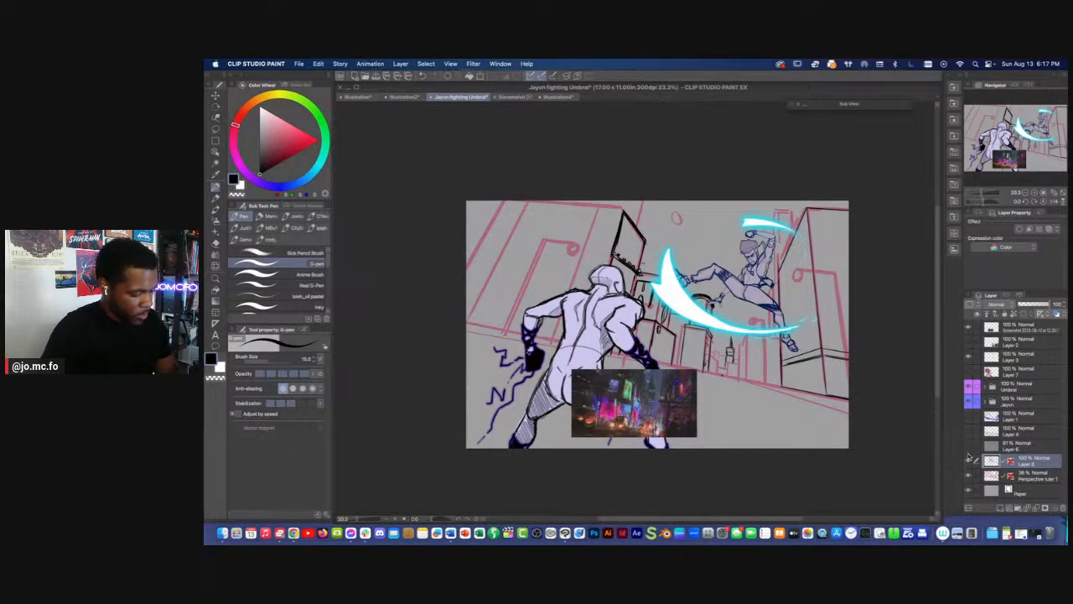
{"action": "left_click", "coordinate": [970, 391]}
{"action": "left_click", "coordinate": [971, 391]}
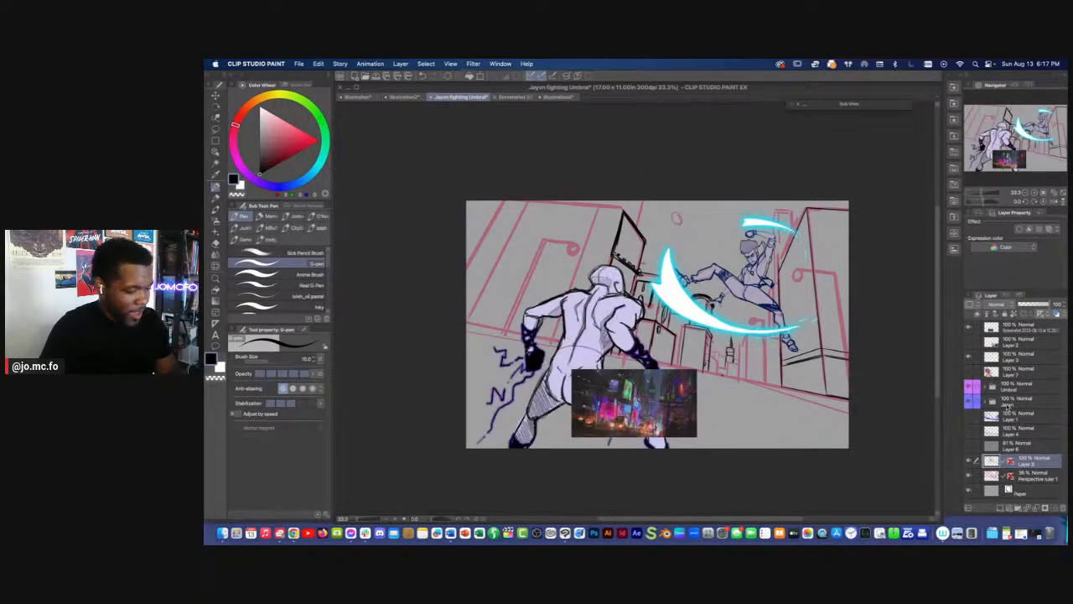
Set the opacity of the Jayvn and Umbral folders to 23% and reselect Layer 8, keeping it visible
{"action": "left_click", "coordinate": [1006, 406]}
{"action": "left_click", "coordinate": [1011, 385], "text": "shift"}
{"action": "left_click_drag", "start_coordinate": [1046, 309], "coordinate": [1022, 308]}
{"action": "left_click", "coordinate": [985, 467]}
{"action": "left_click", "coordinate": [969, 461]}
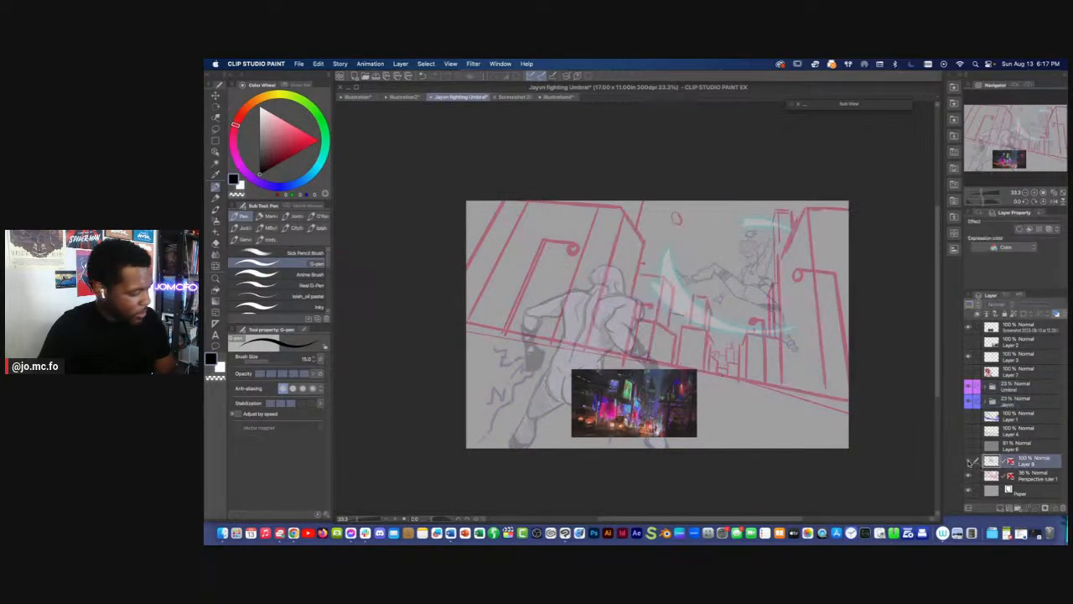
{"action": "left_click", "coordinate": [969, 461]}
Draw a nested rectangular doorway and vertical lines on the front face of the neighbouring building's base
{"action": "key", "text": "super+plus"}
{"action": "left_click_drag", "start_coordinate": [601, 310], "coordinate": [557, 273]}
{"action": "key", "text": "p"}
{"action": "key", "text": "super+plus"}
{"action": "key", "text": "p"}
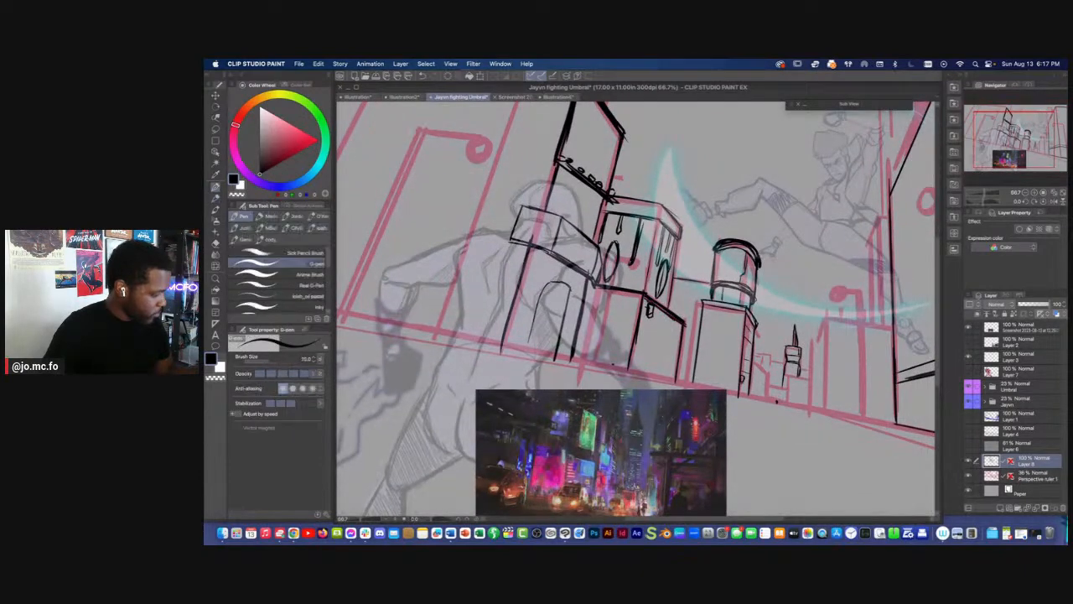
{"action": "mouse_move", "coordinate": [600, 290]}
{"action": "left_mouse_down"}
{"action": "mouse_move", "coordinate": [644, 297]}
{"action": "mouse_move", "coordinate": [599, 266]}
{"action": "mouse_move", "coordinate": [641, 297]}
{"action": "mouse_move", "coordinate": [636, 322]}
{"action": "left_mouse_up"}
{"action": "left_click_drag", "start_coordinate": [642, 273], "coordinate": [631, 336]}
{"action": "left_click_drag", "start_coordinate": [651, 285], "coordinate": [644, 329]}
{"action": "left_click_drag", "start_coordinate": [654, 270], "coordinate": [642, 339]}
{"action": "left_click_drag", "start_coordinate": [654, 289], "coordinate": [644, 344]}
{"action": "mouse_move", "coordinate": [597, 255]}
{"action": "left_mouse_down"}
{"action": "mouse_move", "coordinate": [644, 265]}
{"action": "mouse_move", "coordinate": [630, 276]}
{"action": "mouse_move", "coordinate": [621, 331]}
{"action": "mouse_move", "coordinate": [630, 274]}
{"action": "mouse_move", "coordinate": [621, 335]}
{"action": "left_mouse_up"}
Set the brush size to 20 and thicken the vertical lines beside the doorway on the base's front face
{"action": "key", "text": "bracketright"}
{"action": "key", "text": "bracketright"}
{"action": "mouse_move", "coordinate": [631, 277]}
{"action": "left_mouse_down"}
{"action": "mouse_move", "coordinate": [617, 280]}
{"action": "mouse_move", "coordinate": [620, 337]}
{"action": "mouse_move", "coordinate": [615, 328]}
{"action": "left_mouse_up"}
{"action": "left_click_drag", "start_coordinate": [786, 368], "coordinate": [775, 358]}
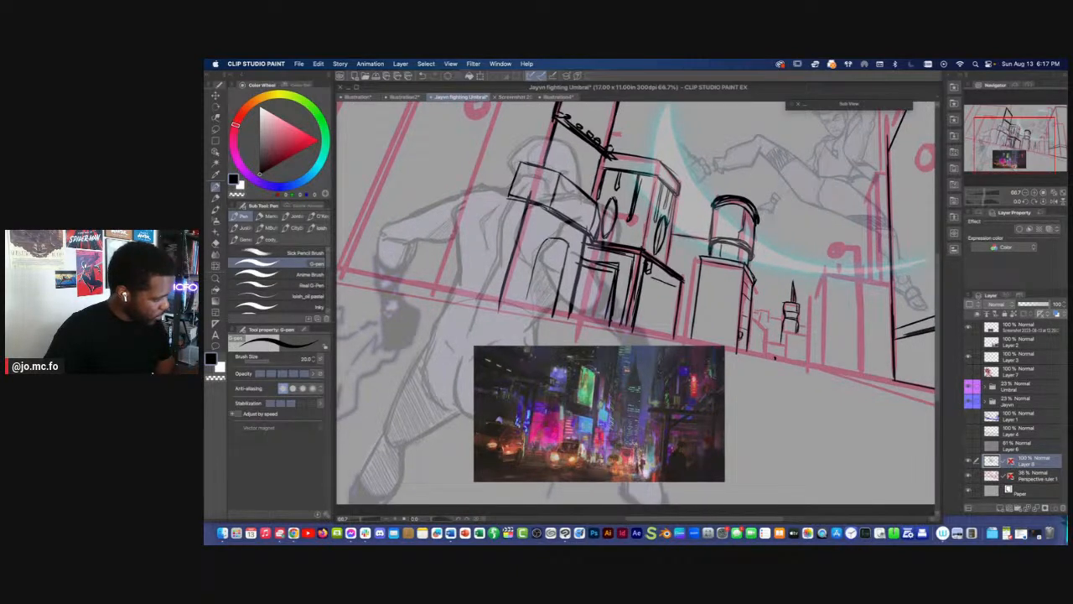
Draw a tall rectangular doorway outline on the side face of the neighbouring building's base
{"action": "left_click_drag", "start_coordinate": [649, 276], "coordinate": [670, 286]}
{"action": "mouse_move", "coordinate": [650, 276]}
{"action": "left_mouse_down"}
{"action": "mouse_move", "coordinate": [674, 288]}
{"action": "mouse_move", "coordinate": [664, 331]}
{"action": "left_mouse_up"}
{"action": "mouse_move", "coordinate": [672, 290]}
{"action": "left_mouse_down"}
{"action": "mouse_move", "coordinate": [664, 333]}
{"action": "mouse_move", "coordinate": [644, 329]}
{"action": "mouse_move", "coordinate": [667, 331]}
{"action": "left_mouse_up"}
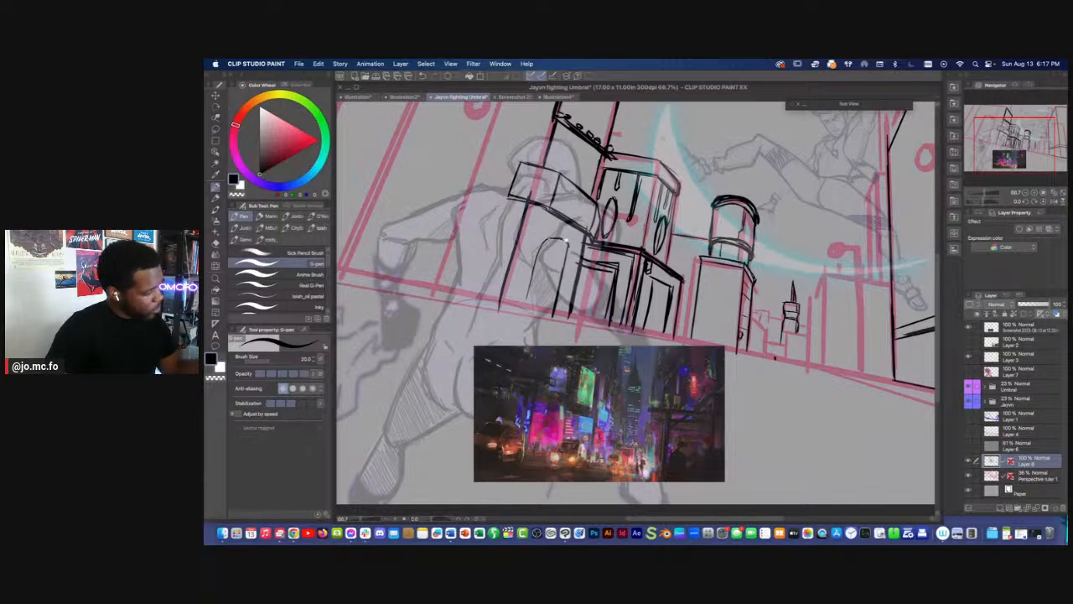
Complete the right side of the arched doorway on the neighbouring building's side face
{"action": "left_click_drag", "start_coordinate": [565, 232], "coordinate": [592, 258]}
{"action": "mouse_move", "coordinate": [710, 306]}
{"action": "left_mouse_down"}
{"action": "mouse_move", "coordinate": [702, 356]}
{"action": "mouse_move", "coordinate": [603, 253]}
{"action": "mouse_move", "coordinate": [633, 291]}
{"action": "mouse_move", "coordinate": [630, 313]}
{"action": "left_mouse_up"}
{"action": "mouse_move", "coordinate": [680, 289]}
{"action": "left_mouse_down"}
{"action": "mouse_move", "coordinate": [632, 271]}
{"action": "mouse_move", "coordinate": [661, 279]}
{"action": "mouse_move", "coordinate": [662, 311]}
{"action": "mouse_move", "coordinate": [649, 317]}
{"action": "mouse_move", "coordinate": [685, 293]}
{"action": "left_mouse_up"}
Reduce the brush size and draw the left edge, dome arc and dome base line of the low building beside the large tower
{"action": "key", "text": "["}
{"action": "key", "text": "["}
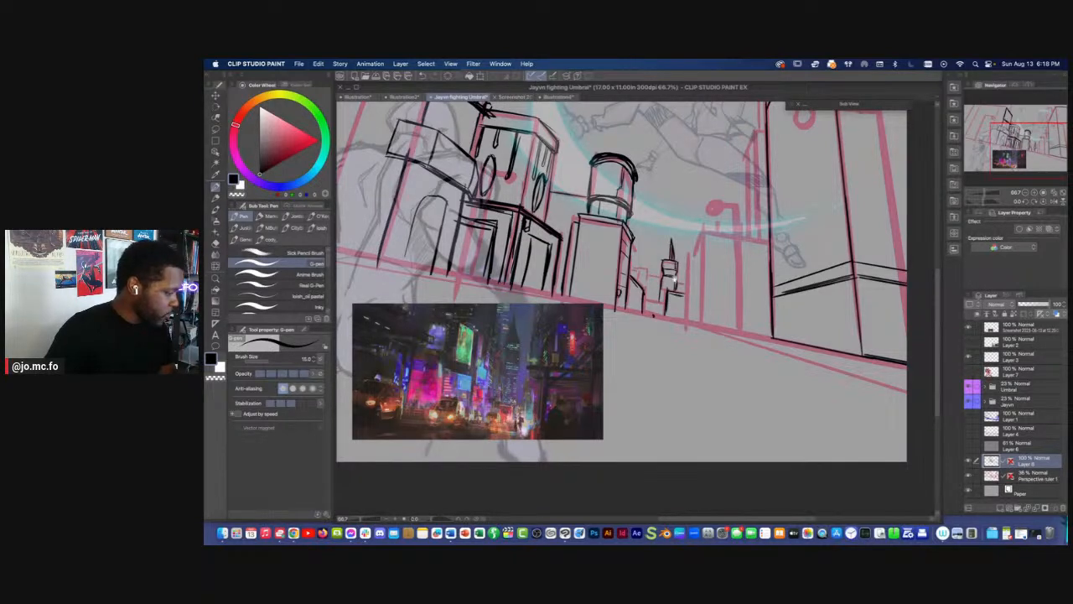
{"action": "mouse_move", "coordinate": [690, 254]}
{"action": "left_mouse_down"}
{"action": "mouse_move", "coordinate": [686, 320]}
{"action": "mouse_move", "coordinate": [650, 343]}
{"action": "left_mouse_up"}
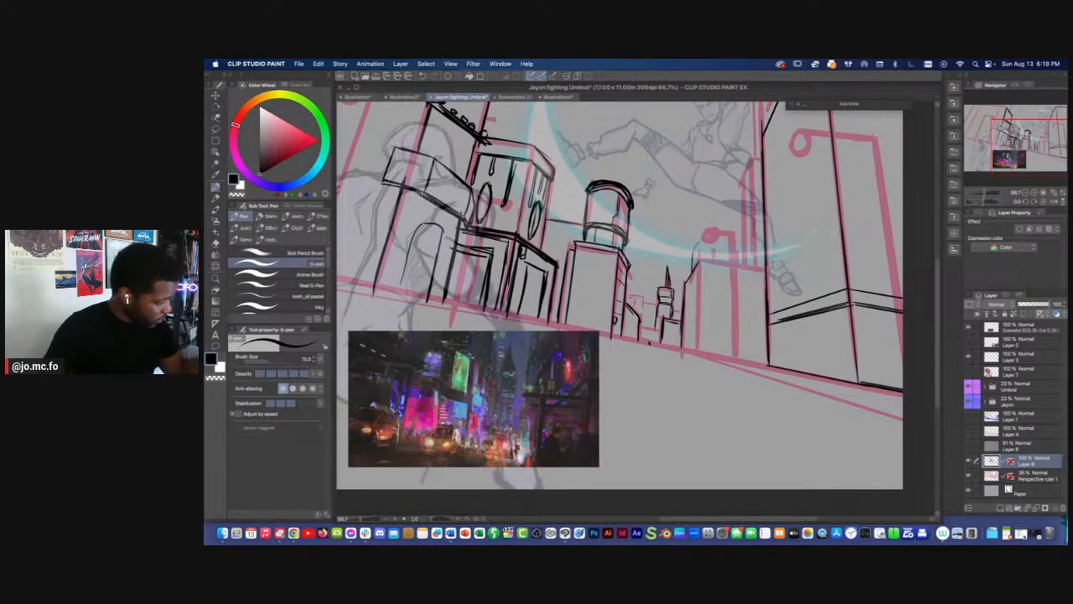
{"action": "key", "text": "super+z"}
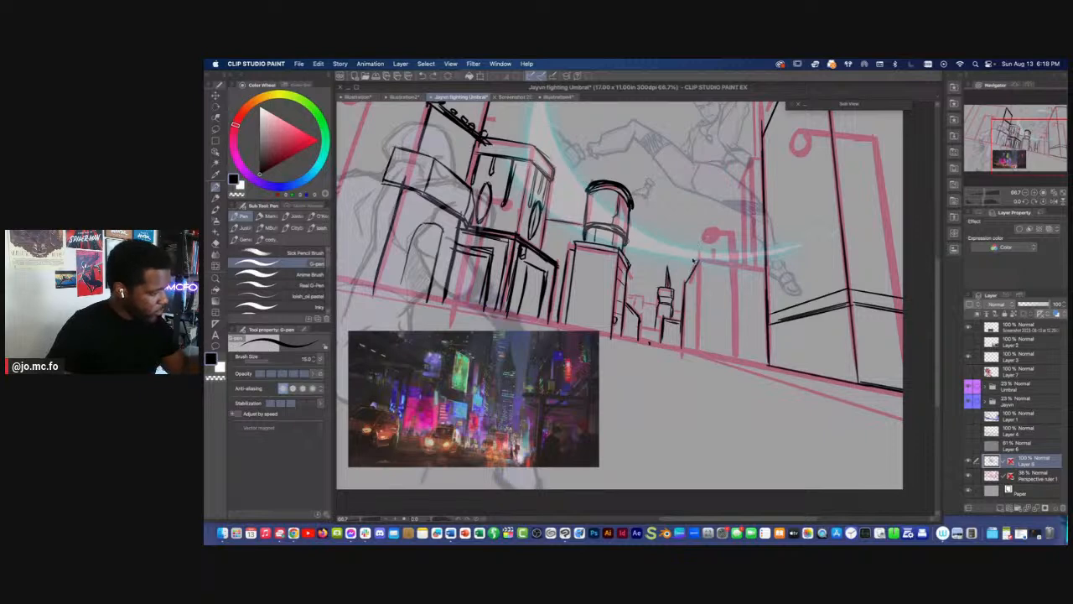
{"action": "mouse_move", "coordinate": [697, 271]}
{"action": "left_mouse_down"}
{"action": "mouse_move", "coordinate": [642, 300]}
{"action": "mouse_move", "coordinate": [683, 259]}
{"action": "left_mouse_up"}
{"action": "mouse_move", "coordinate": [639, 298]}
{"action": "left_mouse_down"}
{"action": "mouse_move", "coordinate": [692, 258]}
{"action": "mouse_move", "coordinate": [703, 295]}
{"action": "left_mouse_up"}
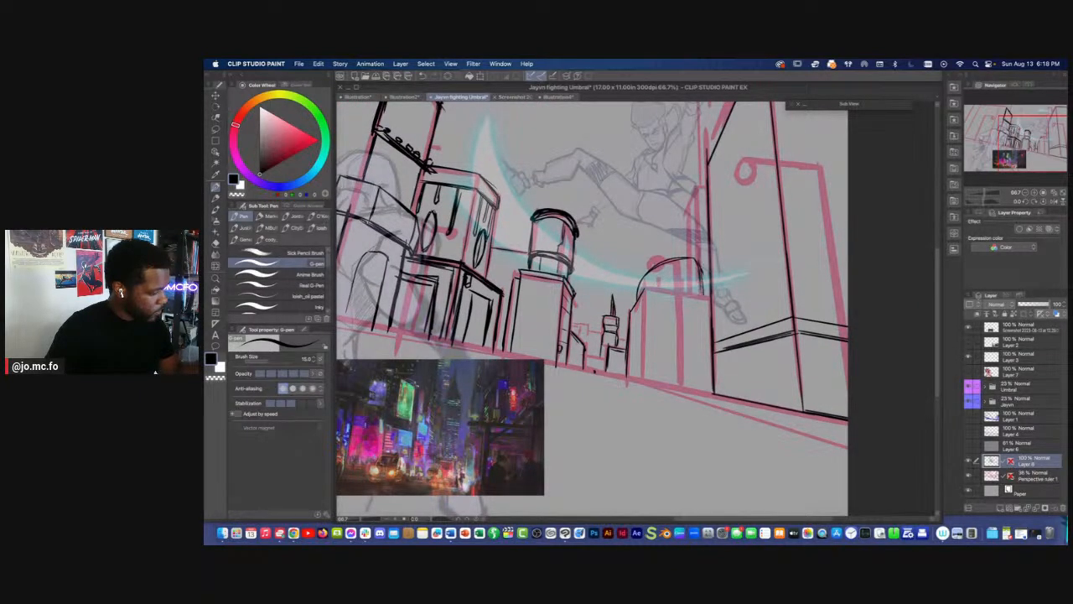
{"action": "mouse_move", "coordinate": [641, 280]}
{"action": "left_mouse_down"}
{"action": "mouse_move", "coordinate": [703, 257]}
{"action": "mouse_move", "coordinate": [678, 256]}
{"action": "left_mouse_up"}
{"action": "mouse_move", "coordinate": [639, 297]}
{"action": "left_mouse_down"}
{"action": "mouse_move", "coordinate": [628, 315]}
{"action": "mouse_move", "coordinate": [713, 297]}
{"action": "left_mouse_up"}
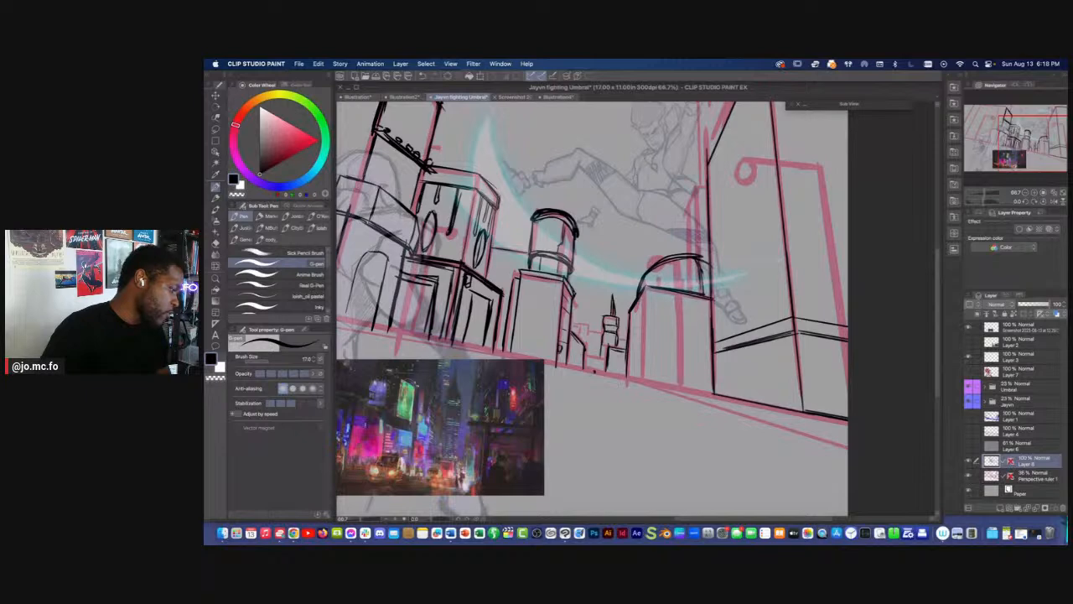
Draw a vertical line down the domed building's front face and thicken its roof line and left edge
{"action": "left_click_drag", "start_coordinate": [605, 277], "coordinate": [612, 259]}
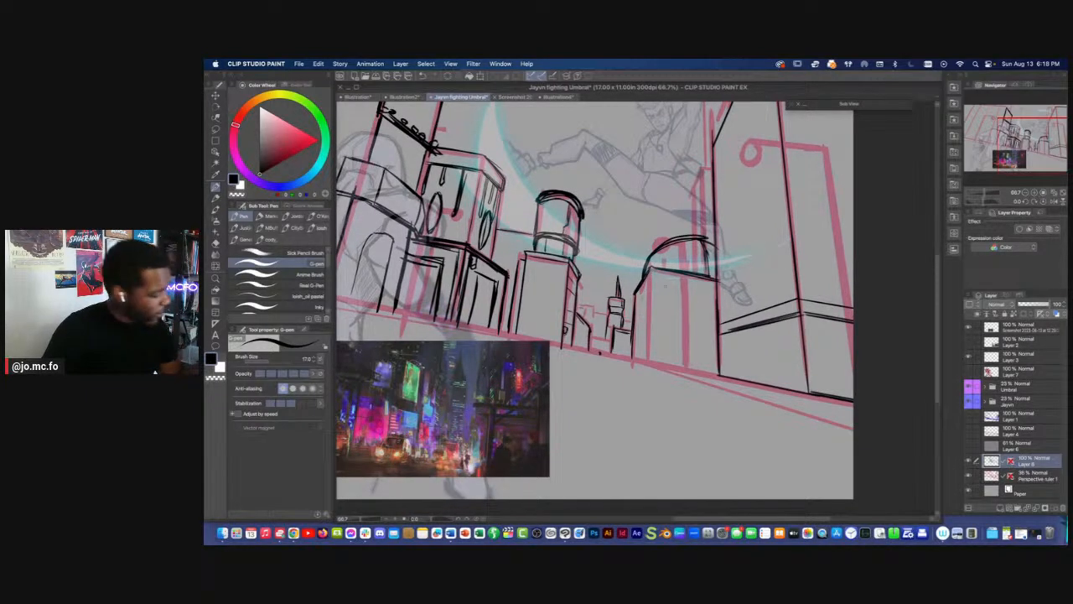
{"action": "left_click_drag", "start_coordinate": [653, 274], "coordinate": [653, 345]}
{"action": "key", "text": "super+plus"}
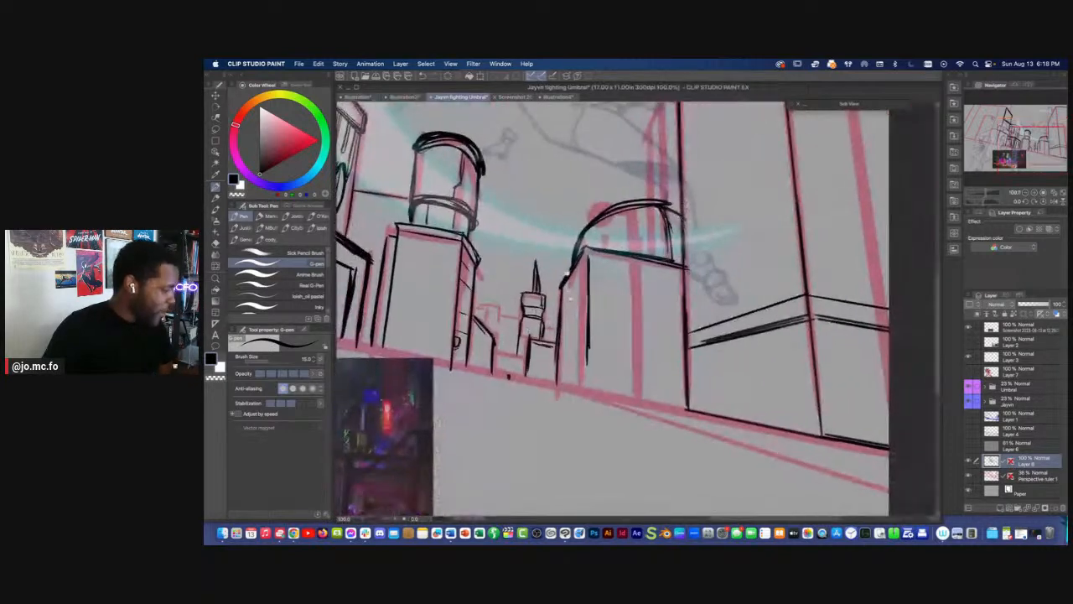
{"action": "left_click_drag", "start_coordinate": [631, 256], "coordinate": [683, 268]}
{"action": "mouse_move", "coordinate": [612, 289]}
{"action": "left_mouse_down"}
{"action": "mouse_move", "coordinate": [722, 276]}
{"action": "mouse_move", "coordinate": [665, 349]}
{"action": "mouse_move", "coordinate": [666, 379]}
{"action": "left_mouse_up"}
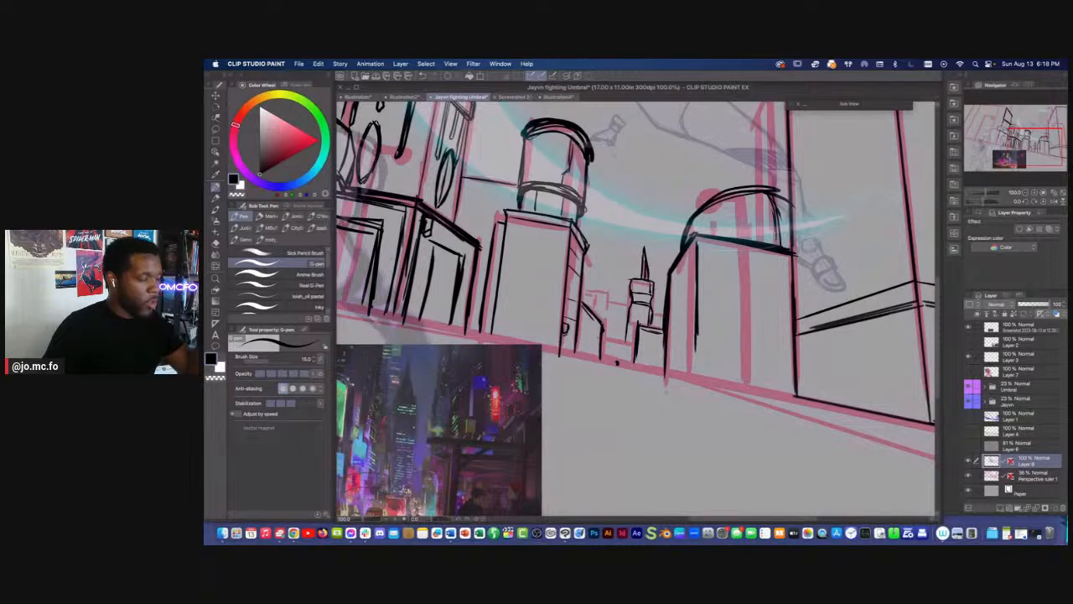
{"action": "key", "text": "super+minus"}
{"action": "left_click_drag", "start_coordinate": [689, 270], "coordinate": [645, 282]}
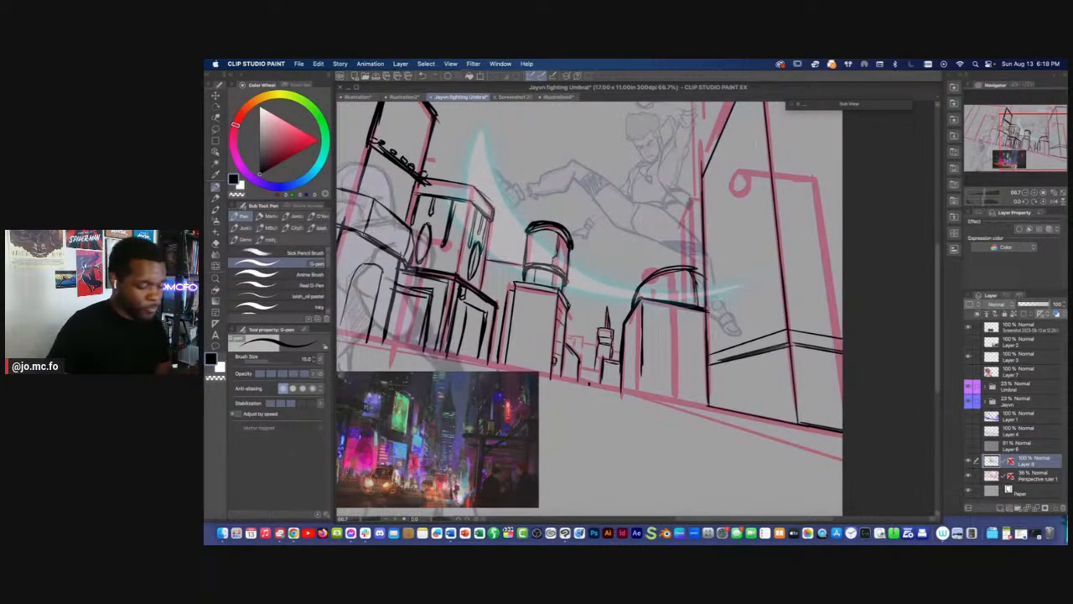
Rotate the canvas and redraw the dome's curved right side down to its base
{"action": "left_click_drag", "start_coordinate": [589, 383], "coordinate": [551, 333]}
{"action": "key", "text": "e"}
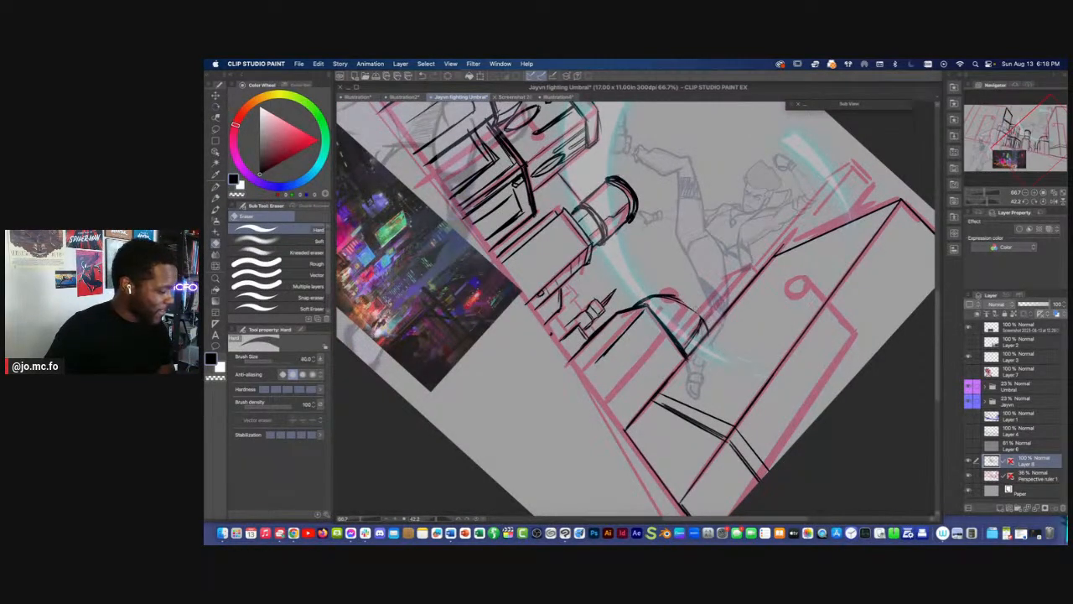
{"action": "key", "text": "p"}
{"action": "left_click_drag", "start_coordinate": [678, 298], "coordinate": [709, 330]}
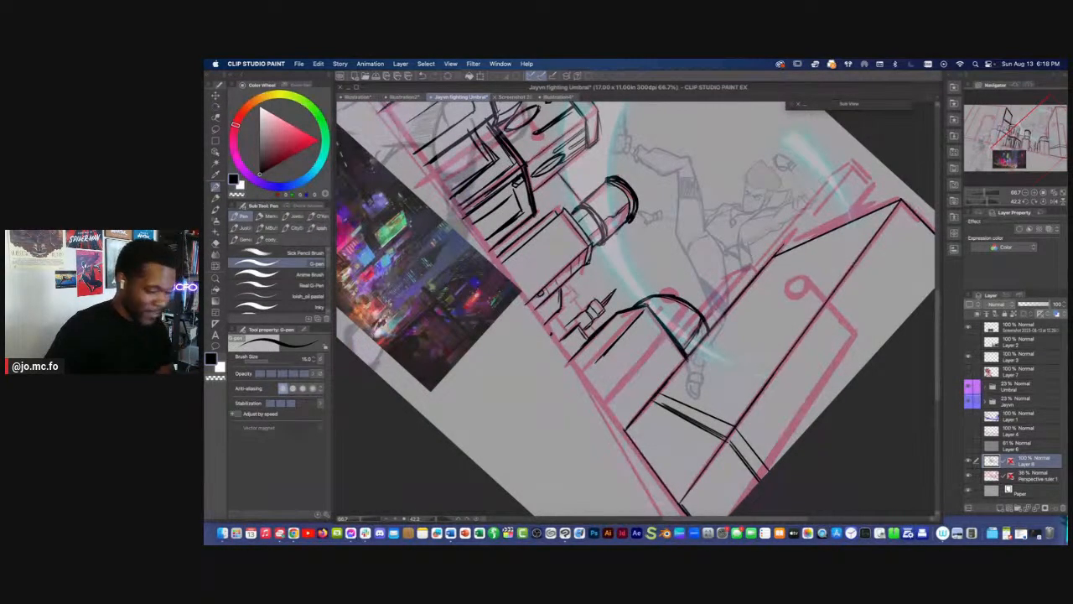
{"action": "key", "text": "shift+space"}
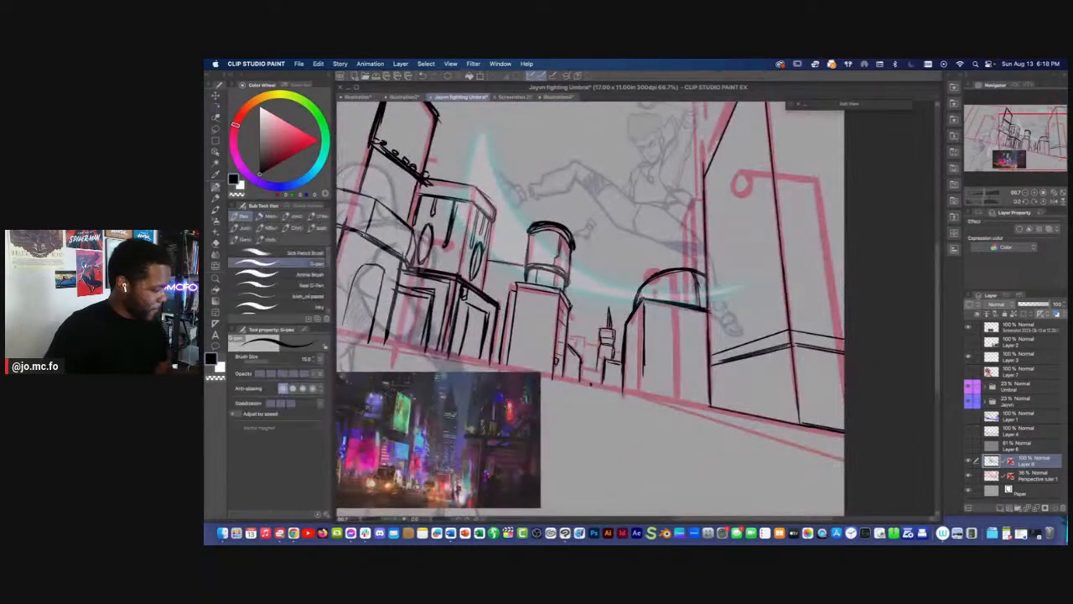
Thicken the dome's base line and the vertical edge where the domed building meets the large tower
{"action": "left_click_drag", "start_coordinate": [645, 297], "coordinate": [703, 311]}
{"action": "key", "text": "e"}
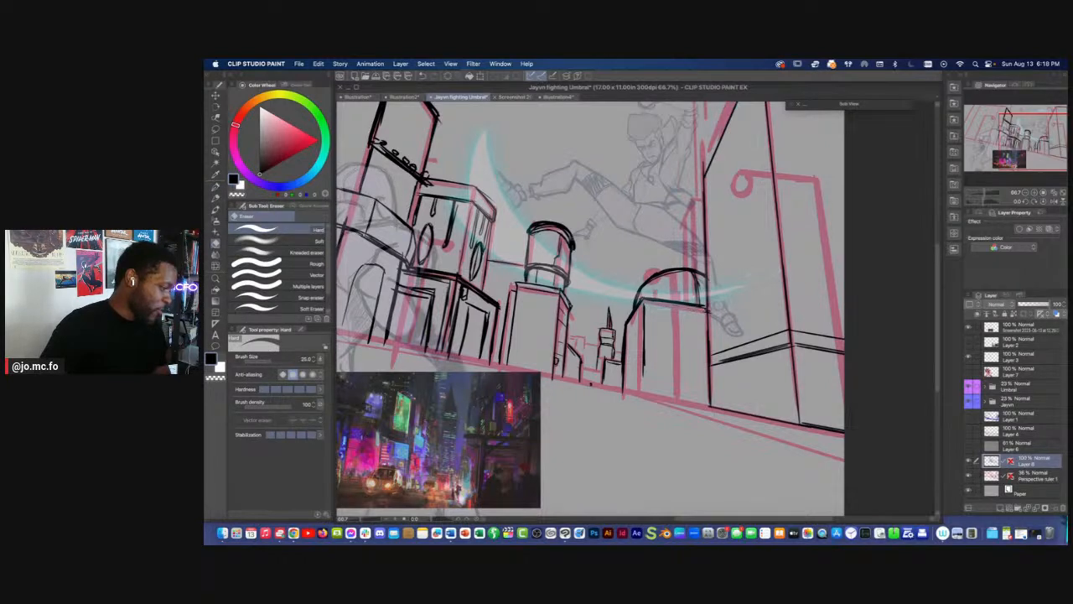
{"action": "key", "text": "p"}
{"action": "left_click_drag", "start_coordinate": [705, 297], "coordinate": [708, 364]}
{"action": "scroll", "coordinate": [711, 299], "scroll_direction": "down", "scroll_amount": 2}
{"action": "scroll", "coordinate": [712, 299], "scroll_direction": "up", "scroll_amount": 2}
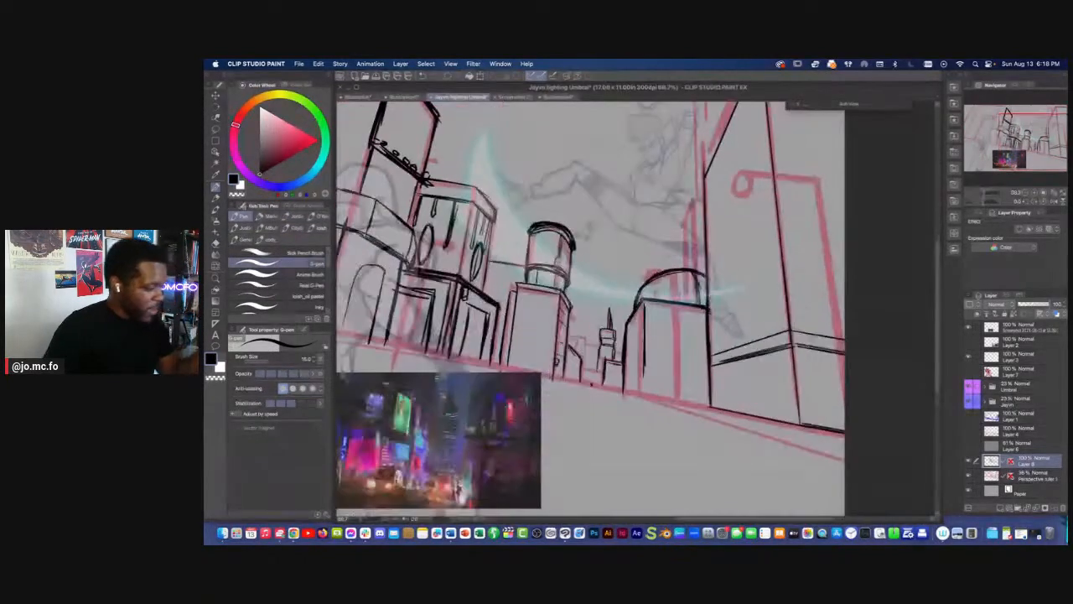
{"action": "left_click_drag", "start_coordinate": [711, 298], "coordinate": [636, 283]}
Enable the perspective ruler on Layer 8 and draw the ledge lines around both faces of the large tower's base
{"action": "left_click", "coordinate": [1011, 461], "text": "shift"}
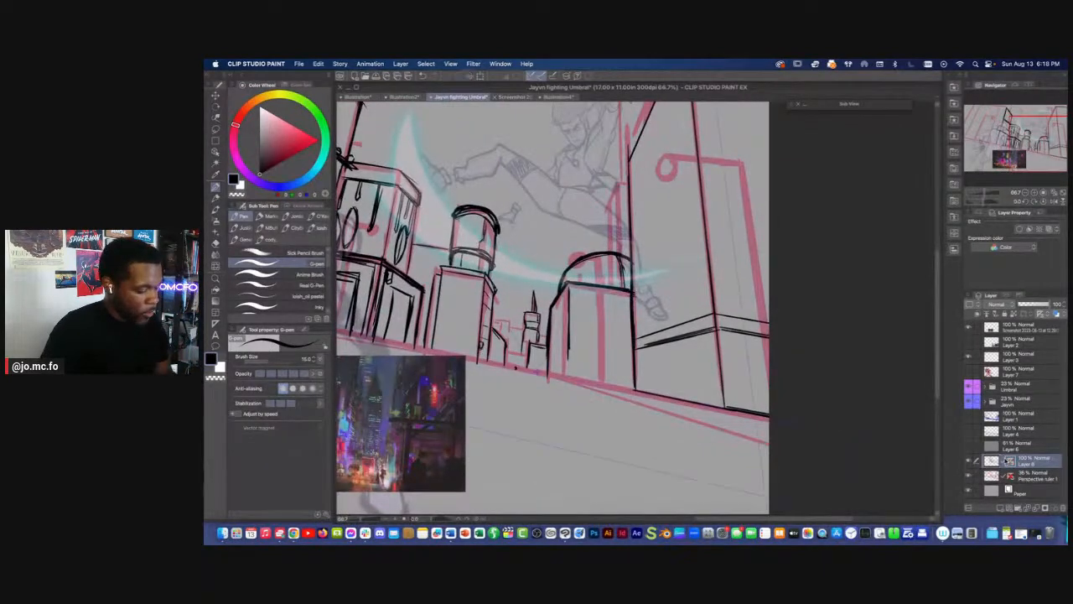
{"action": "left_click", "coordinate": [992, 461]}
{"action": "left_click_drag", "start_coordinate": [718, 329], "coordinate": [770, 339]}
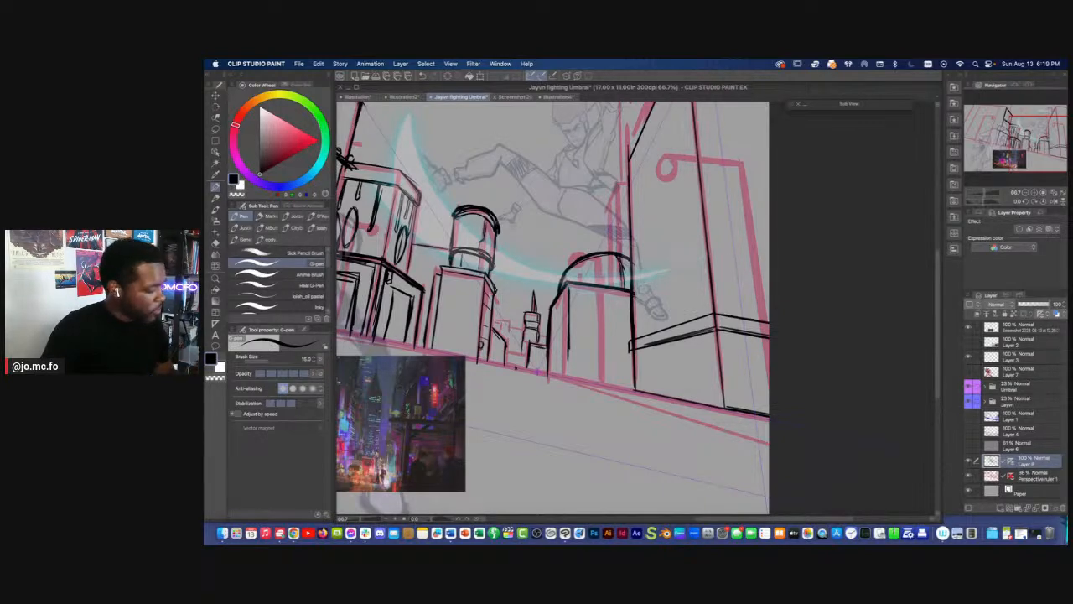
{"action": "mouse_move", "coordinate": [634, 351]}
{"action": "left_mouse_down"}
{"action": "mouse_move", "coordinate": [697, 336]}
{"action": "mouse_move", "coordinate": [769, 341]}
{"action": "left_mouse_up"}
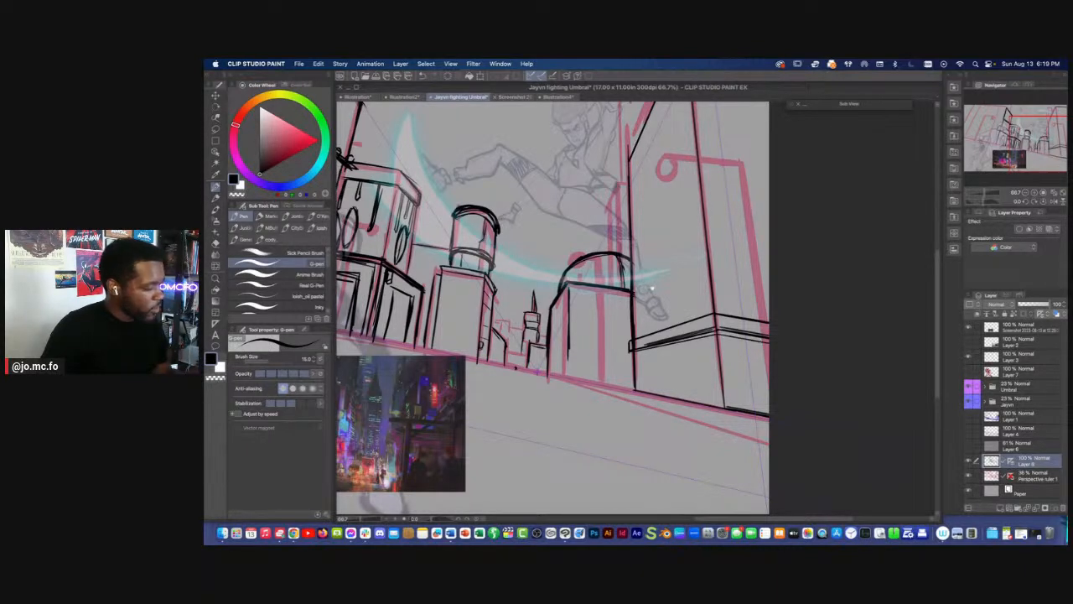
{"action": "left_click_drag", "start_coordinate": [579, 294], "coordinate": [591, 360]}
{"action": "key", "text": "super+minus"}
{"action": "left_click_drag", "start_coordinate": [587, 294], "coordinate": [573, 371]}
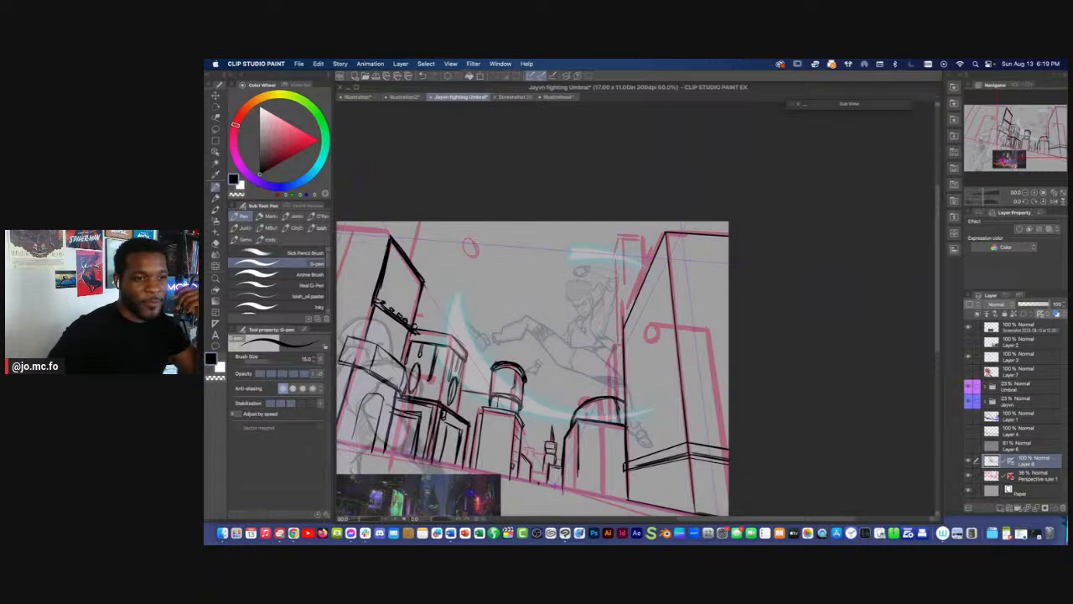
{"action": "key", "text": "super+Tab"}
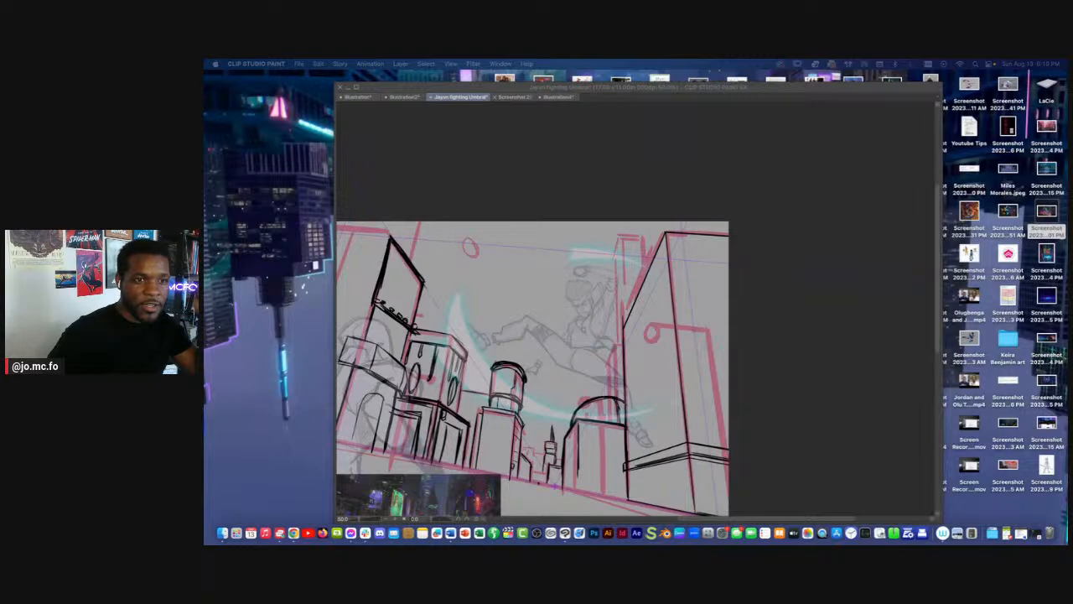
{"action": "left_click_drag", "start_coordinate": [595, 242], "coordinate": [571, 206]}
{"action": "left_click_drag", "start_coordinate": [493, 317], "coordinate": [522, 315]}
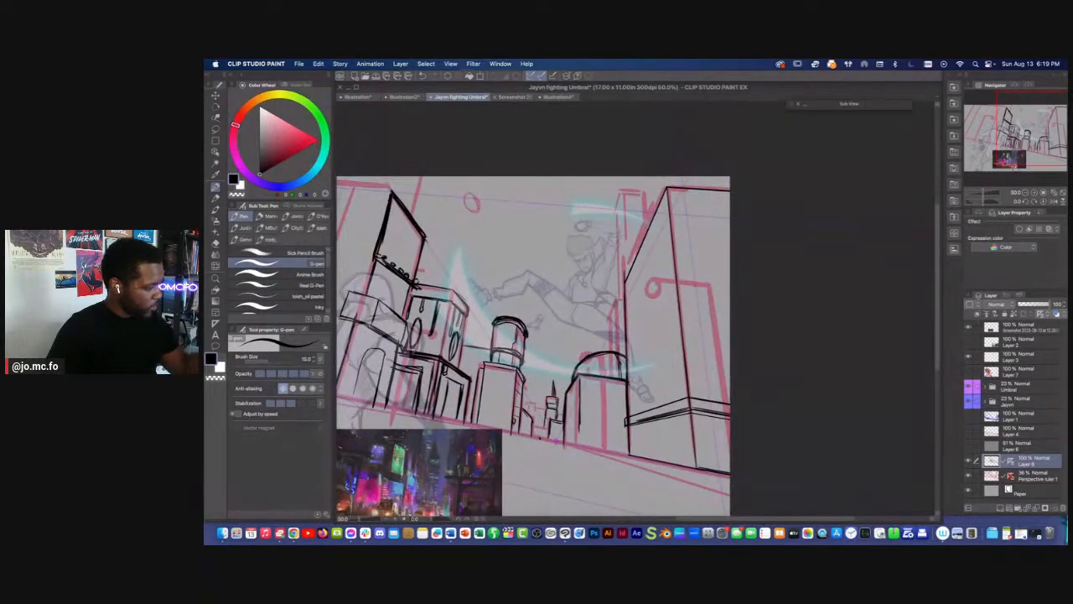
Turn off Layer 8's ruler, set the brush size to 20 and ink the tall rounded-top tower behind the large tower
{"action": "left_click", "coordinate": [1010, 462]}
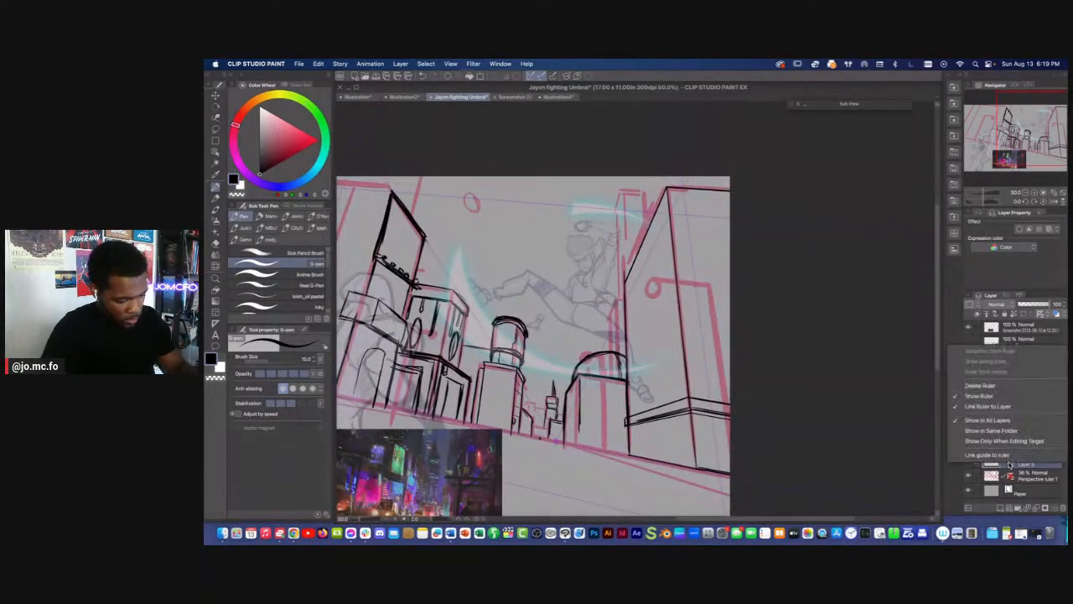
{"action": "left_click", "coordinate": [973, 396]}
{"action": "key", "text": "bracketright"}
{"action": "key", "text": "bracketright"}
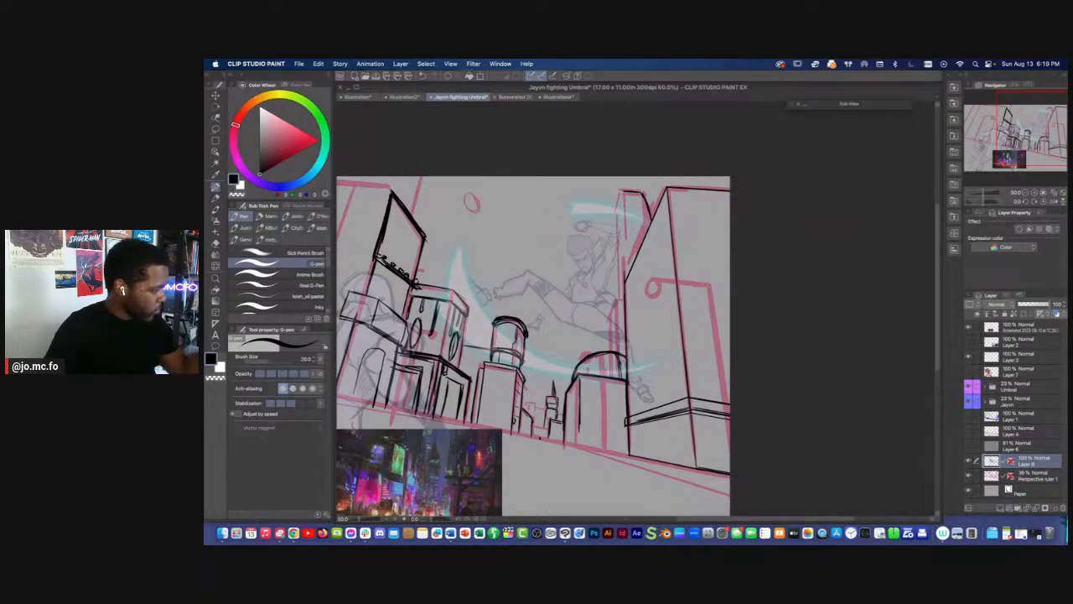
{"action": "key", "text": "bracketright"}
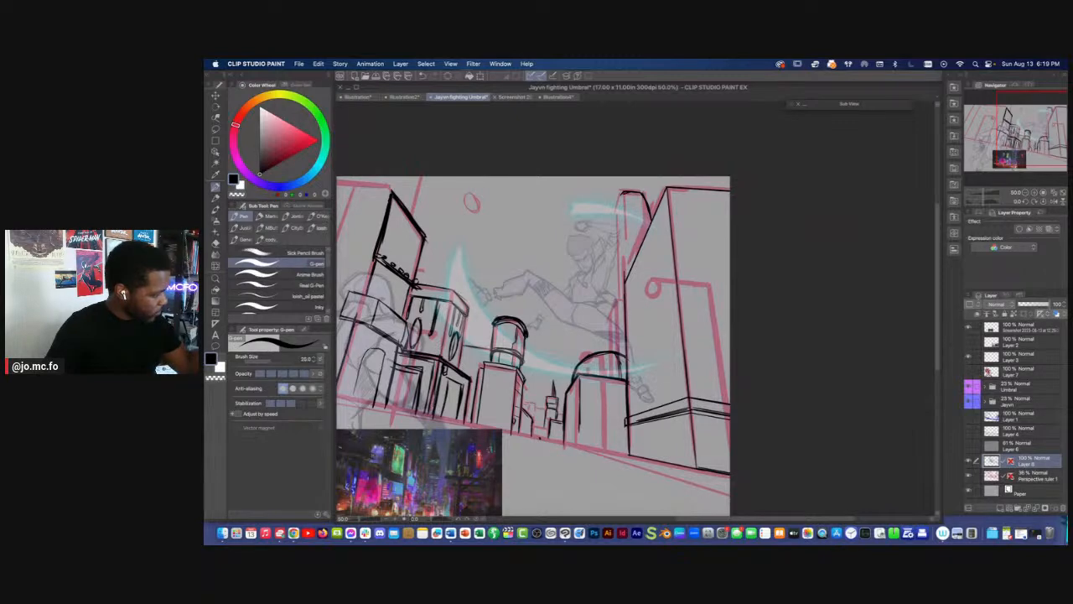
{"action": "mouse_move", "coordinate": [620, 196]}
{"action": "left_mouse_down"}
{"action": "mouse_move", "coordinate": [614, 351]}
{"action": "mouse_move", "coordinate": [620, 197]}
{"action": "mouse_move", "coordinate": [626, 245]}
{"action": "left_mouse_up"}
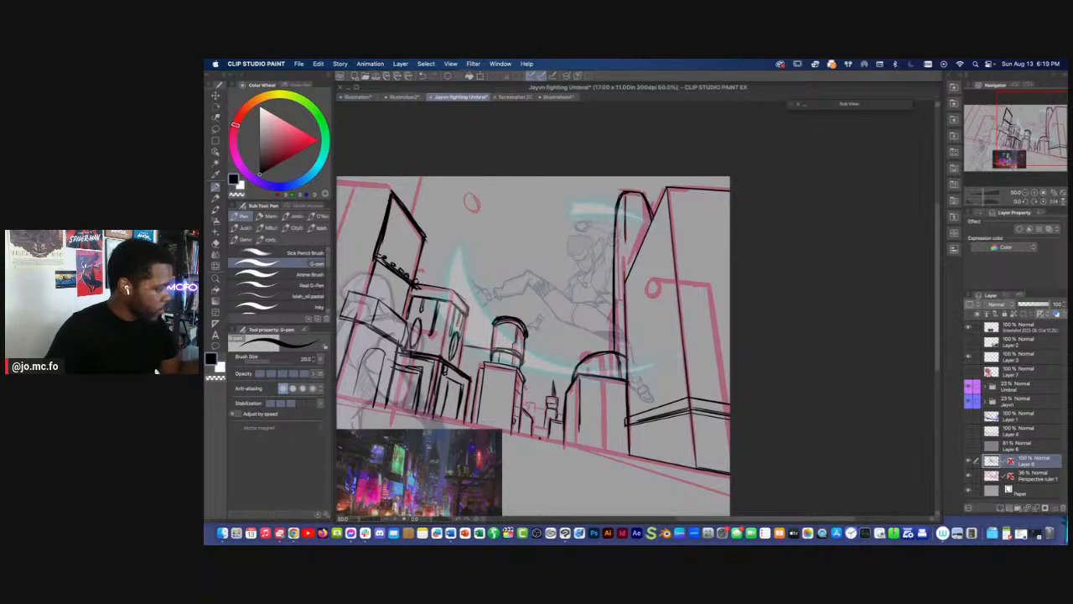
{"action": "left_click_drag", "start_coordinate": [614, 214], "coordinate": [612, 349]}
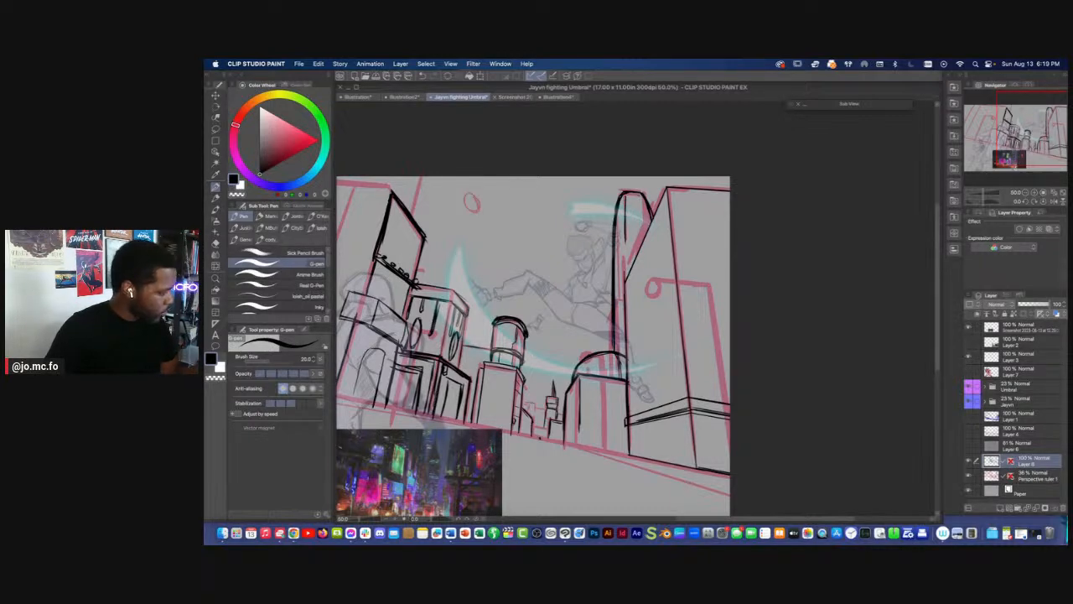
Draw curved bands below the rounded tower's cap and thicken the large tower's roof edges at brush size 30
{"action": "mouse_move", "coordinate": [620, 213]}
{"action": "left_mouse_down"}
{"action": "mouse_move", "coordinate": [674, 193]}
{"action": "mouse_move", "coordinate": [666, 238]}
{"action": "left_mouse_up"}
{"action": "key", "text": "bracketright"}
{"action": "key", "text": "bracketright"}
{"action": "mouse_move", "coordinate": [687, 195]}
{"action": "left_mouse_down"}
{"action": "mouse_move", "coordinate": [658, 263]}
{"action": "mouse_move", "coordinate": [699, 170]}
{"action": "left_mouse_up"}
{"action": "mouse_move", "coordinate": [666, 239]}
{"action": "left_mouse_down"}
{"action": "mouse_move", "coordinate": [655, 262]}
{"action": "mouse_move", "coordinate": [628, 251]}
{"action": "left_mouse_up"}
{"action": "left_click_drag", "start_coordinate": [665, 169], "coordinate": [725, 173]}
{"action": "left_click_drag", "start_coordinate": [570, 178], "coordinate": [559, 233]}
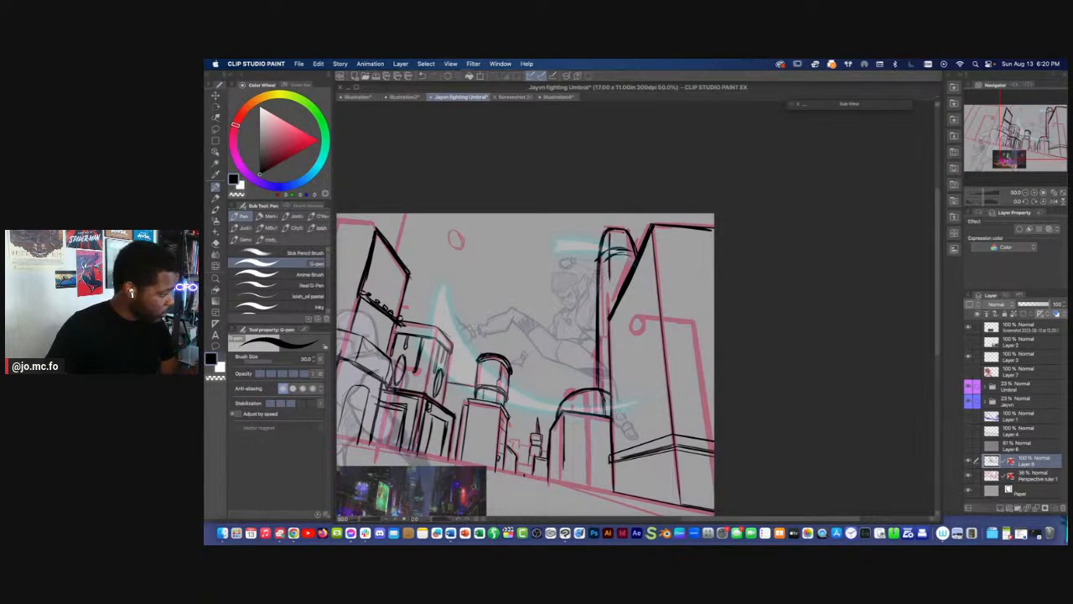
Reduce the brush size to 20 and thicken the rounded tower's cap outline
{"action": "left_click_drag", "start_coordinate": [594, 234], "coordinate": [710, 276]}
{"action": "key", "text": "["}
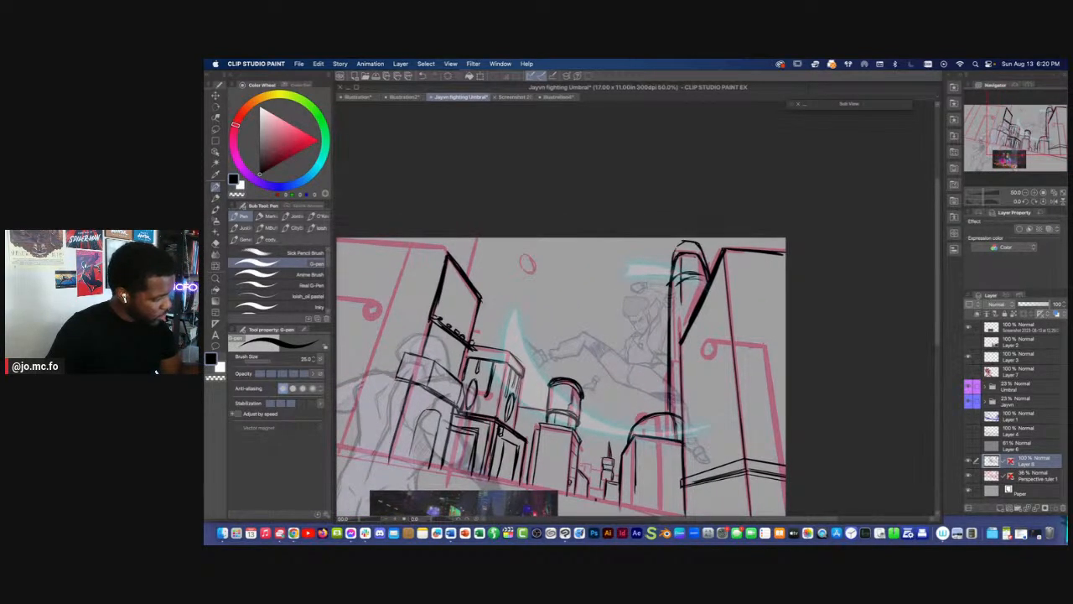
{"action": "left_click_drag", "start_coordinate": [676, 247], "coordinate": [698, 250]}
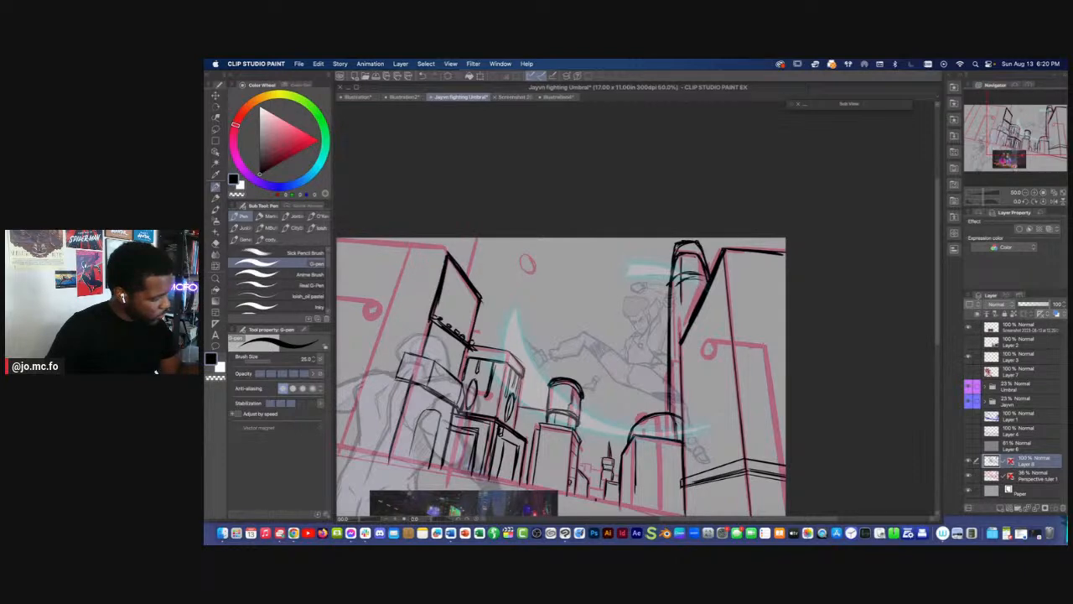
{"action": "key", "text": "e"}
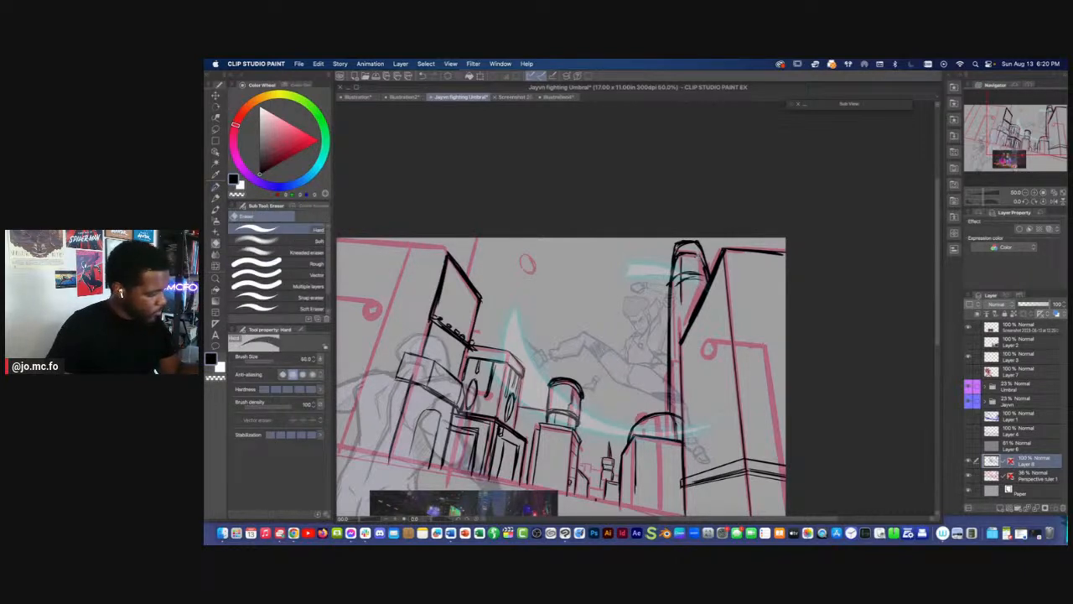
{"action": "key", "text": "p"}
Draw a lower roofline across the large tower, then lasso and delete its old top lines and deselect
{"action": "mouse_move", "coordinate": [686, 344]}
{"action": "left_mouse_down"}
{"action": "mouse_move", "coordinate": [725, 275]}
{"action": "mouse_move", "coordinate": [513, 334]}
{"action": "left_mouse_up"}
{"action": "left_click_drag", "start_coordinate": [565, 254], "coordinate": [629, 261]}
{"action": "key", "text": "m"}
{"action": "mouse_move", "coordinate": [565, 232]}
{"action": "left_mouse_down"}
{"action": "mouse_move", "coordinate": [647, 234]}
{"action": "mouse_move", "coordinate": [567, 228]}
{"action": "left_mouse_up"}
{"action": "key", "text": "Delete"}
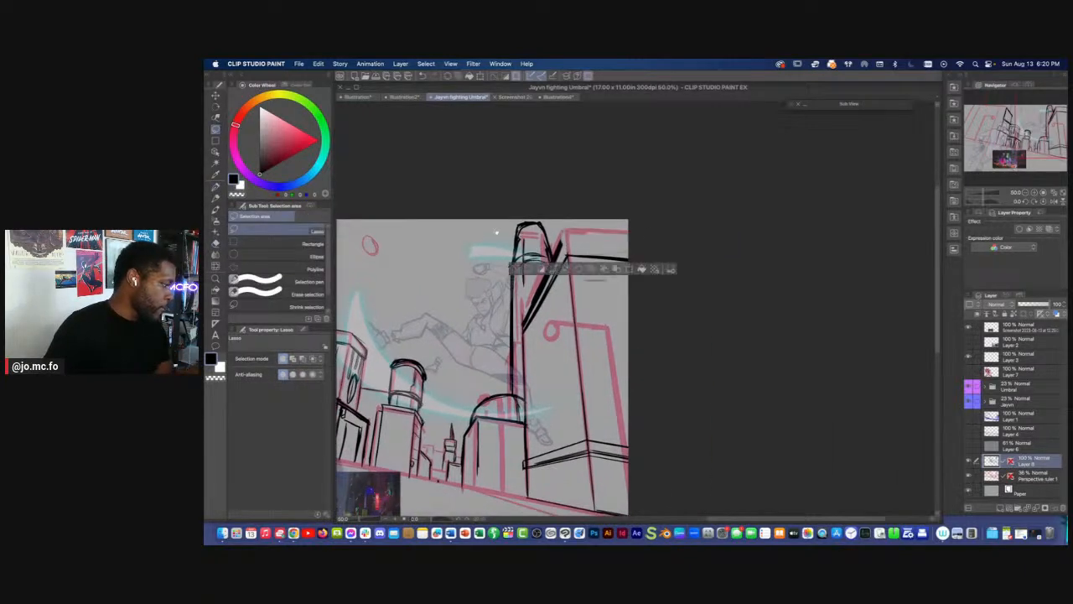
{"action": "left_click_drag", "start_coordinate": [480, 238], "coordinate": [584, 218]}
{"action": "key", "text": "ctrl+d"}
Erase the stray strokes beside the large tower's slanted roof edge and redraw the rounded tower's right edge down to it
{"action": "key", "text": "e"}
{"action": "left_click_drag", "start_coordinate": [662, 225], "coordinate": [629, 304]}
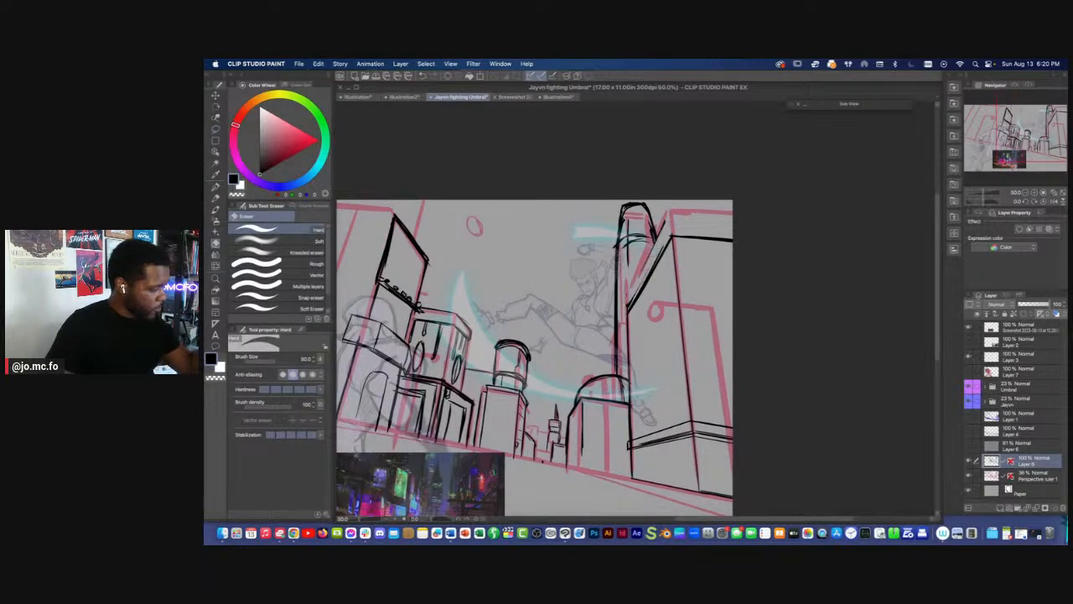
{"action": "mouse_move", "coordinate": [654, 247]}
{"action": "left_mouse_down"}
{"action": "mouse_move", "coordinate": [666, 221]}
{"action": "mouse_move", "coordinate": [661, 257]}
{"action": "left_mouse_up"}
{"action": "key", "text": "p"}
{"action": "left_click_drag", "start_coordinate": [649, 208], "coordinate": [659, 258]}
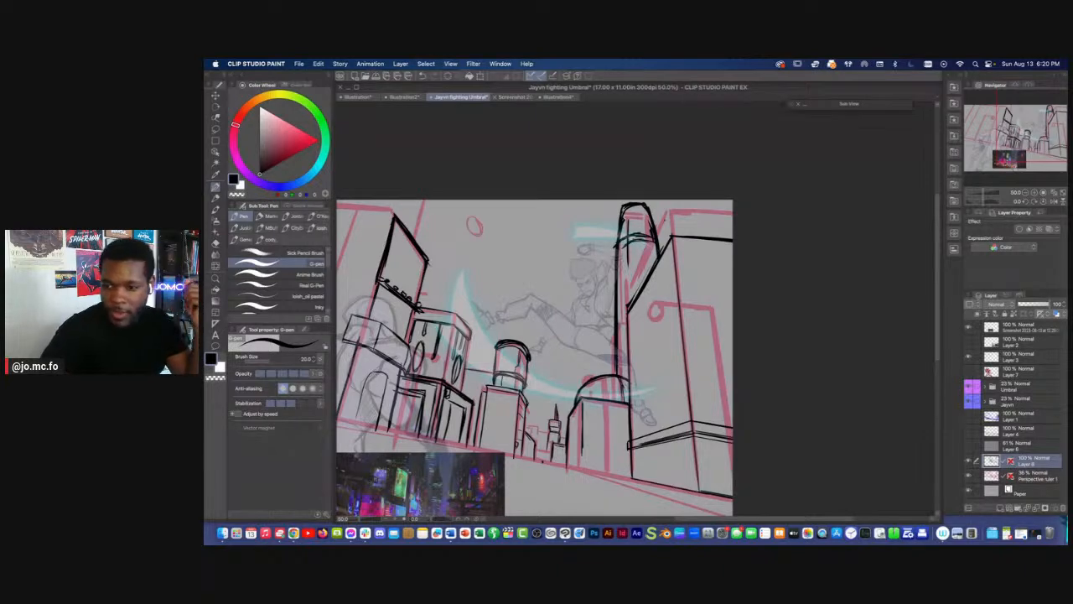
Lasso and remove the stray dot on the ground line below the small distant buildings, then deselect
{"action": "key", "text": "Tab"}
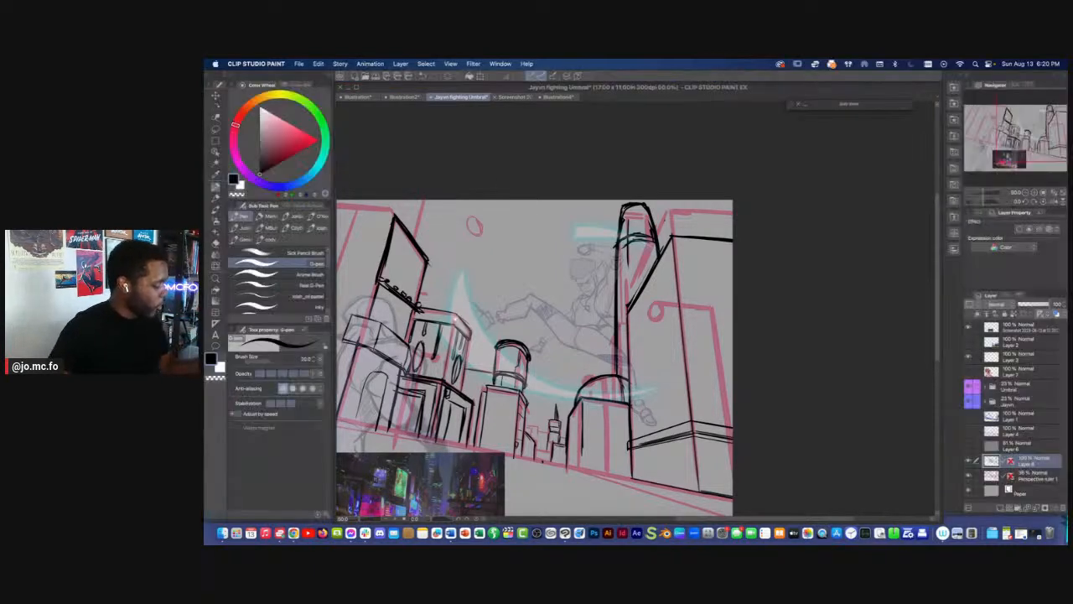
{"action": "scroll", "coordinate": [629, 311], "scroll_direction": "up", "scroll_amount": 5}
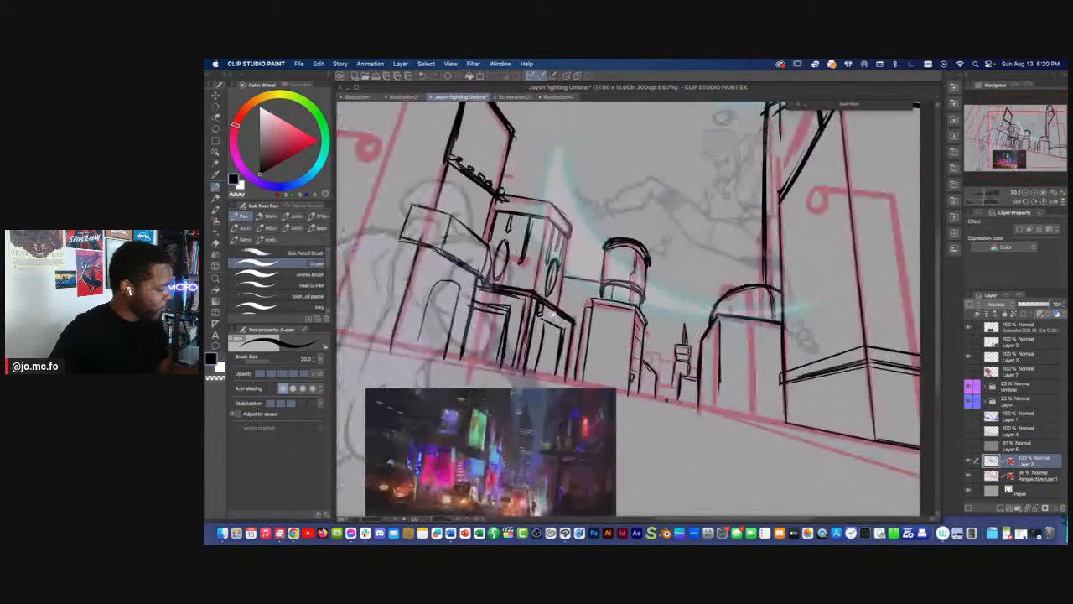
{"action": "key", "text": "m"}
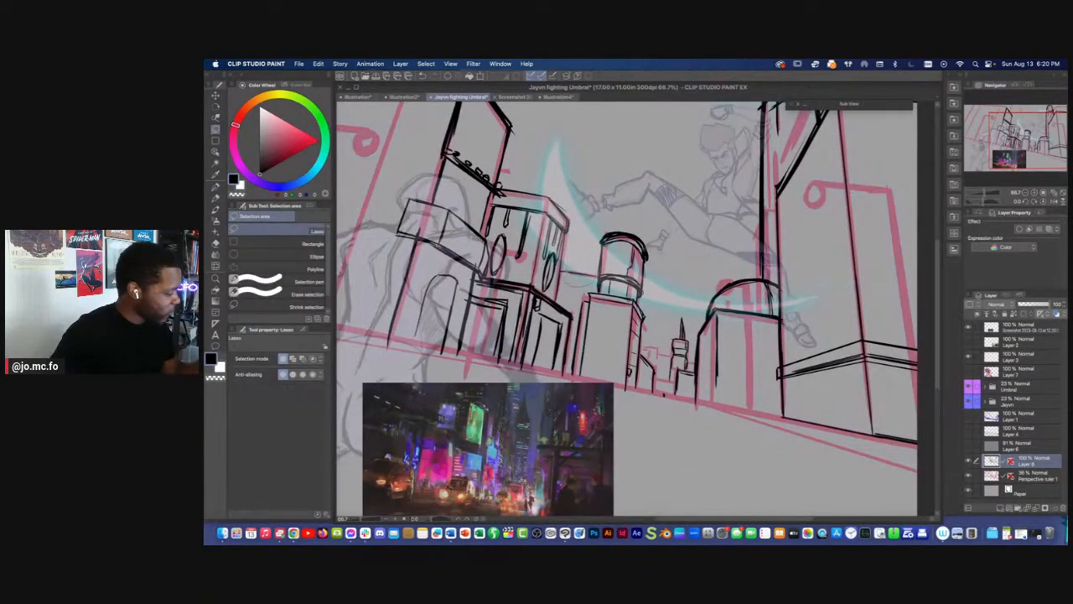
{"action": "key", "text": "b"}
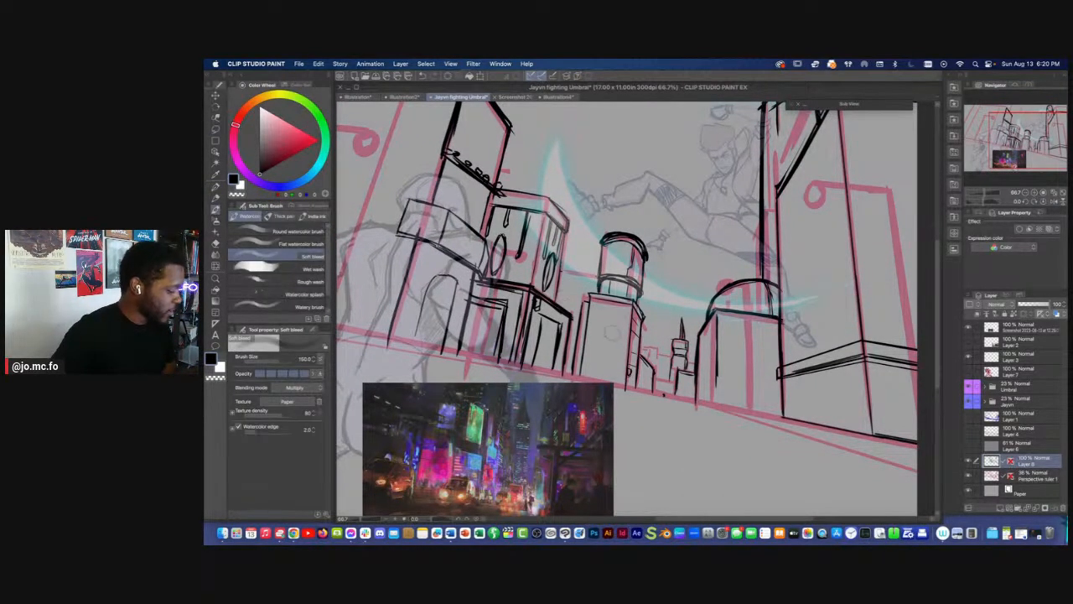
{"action": "key", "text": "p"}
{"action": "left_click_drag", "start_coordinate": [612, 333], "coordinate": [566, 279]}
{"action": "scroll", "coordinate": [610, 292], "scroll_direction": "up", "scroll_amount": 1}
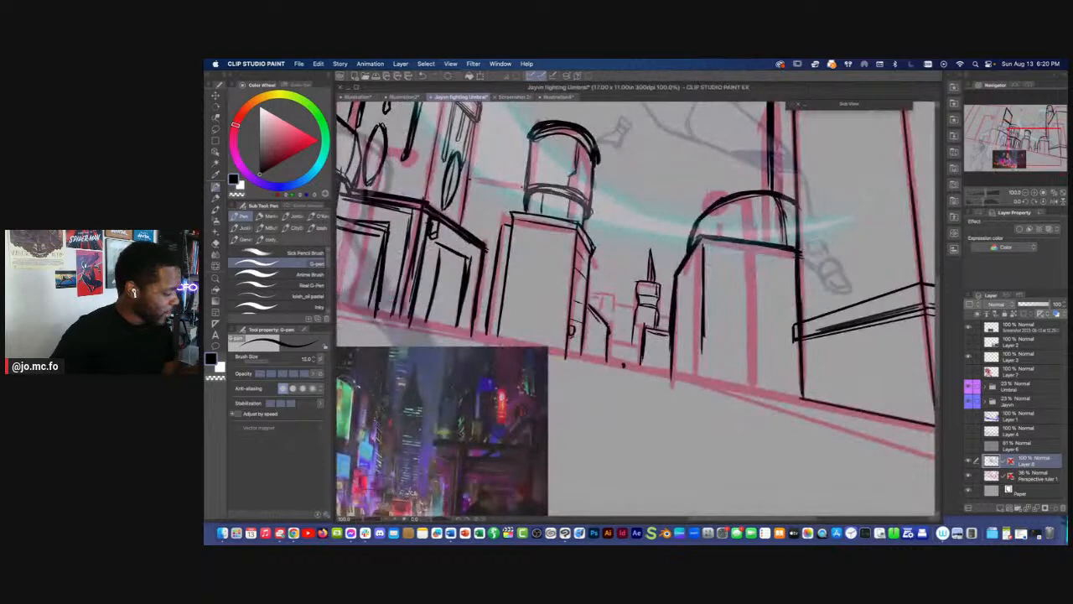
{"action": "key", "text": "m"}
{"action": "left_click_drag", "start_coordinate": [624, 366], "coordinate": [532, 341]}
{"action": "key", "text": "super+d"}
{"action": "key", "text": "p"}
{"action": "left_click_drag", "start_coordinate": [663, 239], "coordinate": [591, 284]}
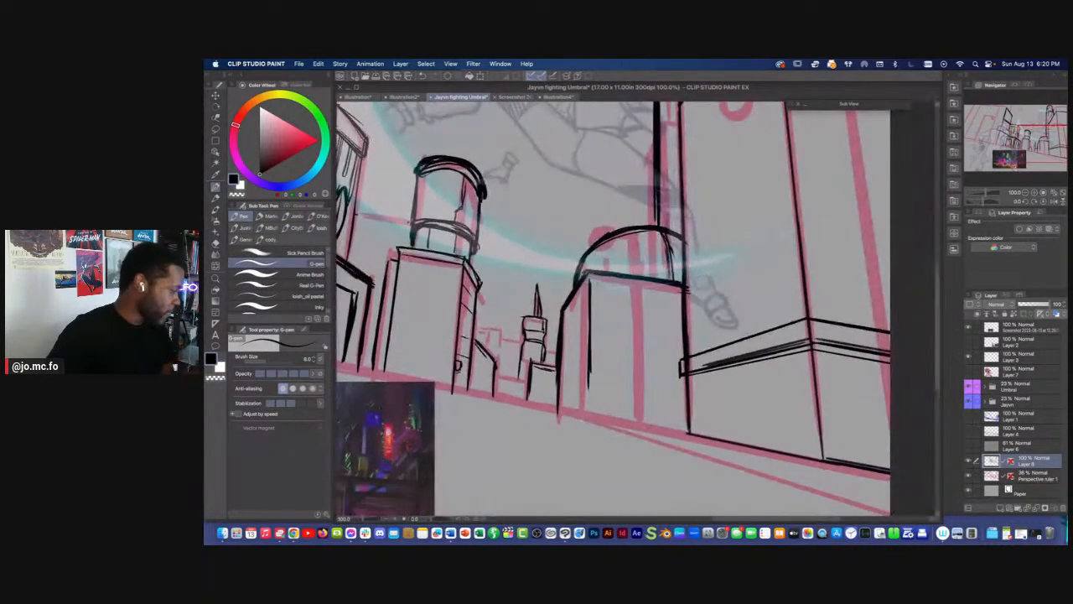
Show the perspective ruler and ink a second roofline and the left edge of the domed building at brush size 10
{"action": "key", "text": "bracketright"}
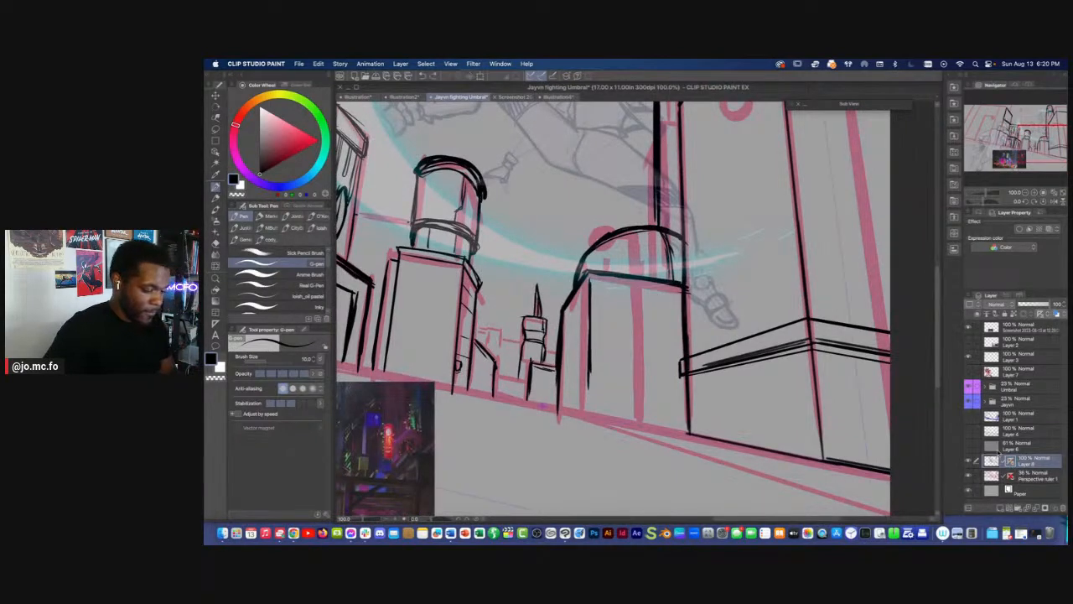
{"action": "left_click_drag", "start_coordinate": [594, 282], "coordinate": [689, 295]}
{"action": "left_click_drag", "start_coordinate": [588, 282], "coordinate": [563, 353]}
{"action": "mouse_move", "coordinate": [567, 277]}
{"action": "left_mouse_down"}
{"action": "mouse_move", "coordinate": [590, 271]}
{"action": "mouse_move", "coordinate": [600, 290]}
{"action": "mouse_move", "coordinate": [586, 311]}
{"action": "left_mouse_up"}
{"action": "key", "text": "e"}
{"action": "key", "text": "p"}
{"action": "left_click_drag", "start_coordinate": [610, 268], "coordinate": [578, 335]}
{"action": "left_click_drag", "start_coordinate": [592, 262], "coordinate": [586, 333]}
{"action": "key", "text": "super+z"}
{"action": "key", "text": "super+z"}
{"action": "left_click_drag", "start_coordinate": [608, 276], "coordinate": [586, 338]}
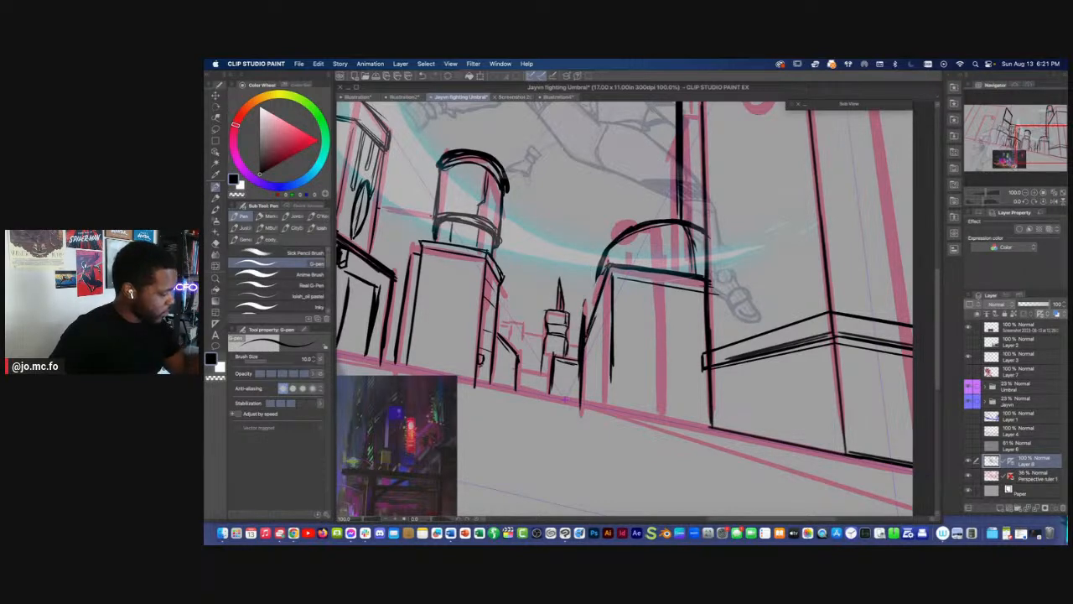
Clean up the dome's left corner with a lasso selection, deselect and hide the perspective ruler
{"action": "key", "text": "m"}
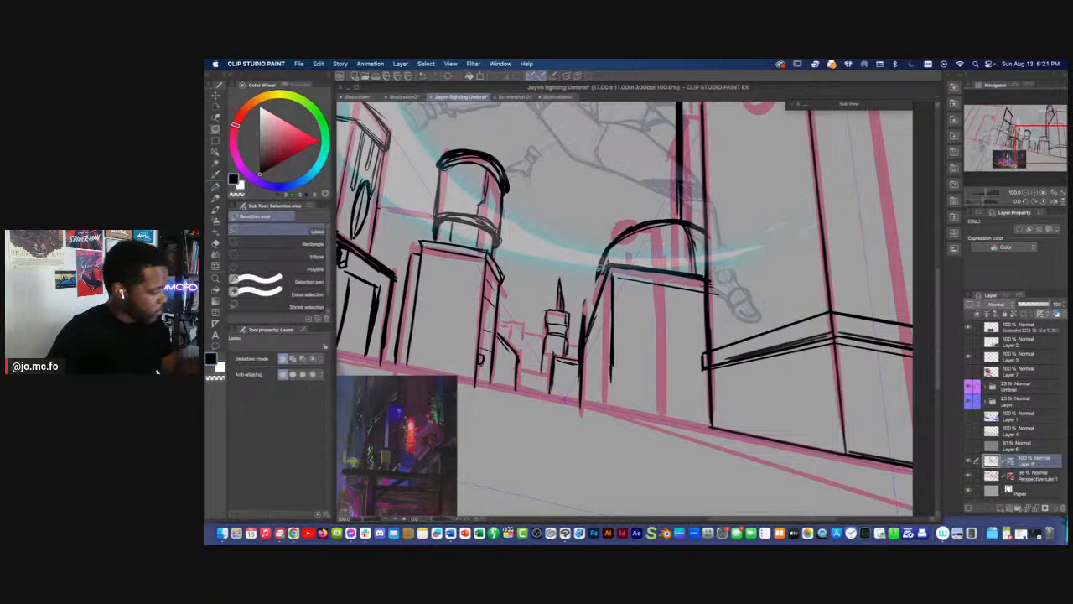
{"action": "left_click_drag", "start_coordinate": [601, 262], "coordinate": [590, 283]}
{"action": "key", "text": "p"}
{"action": "key", "text": "super+d"}
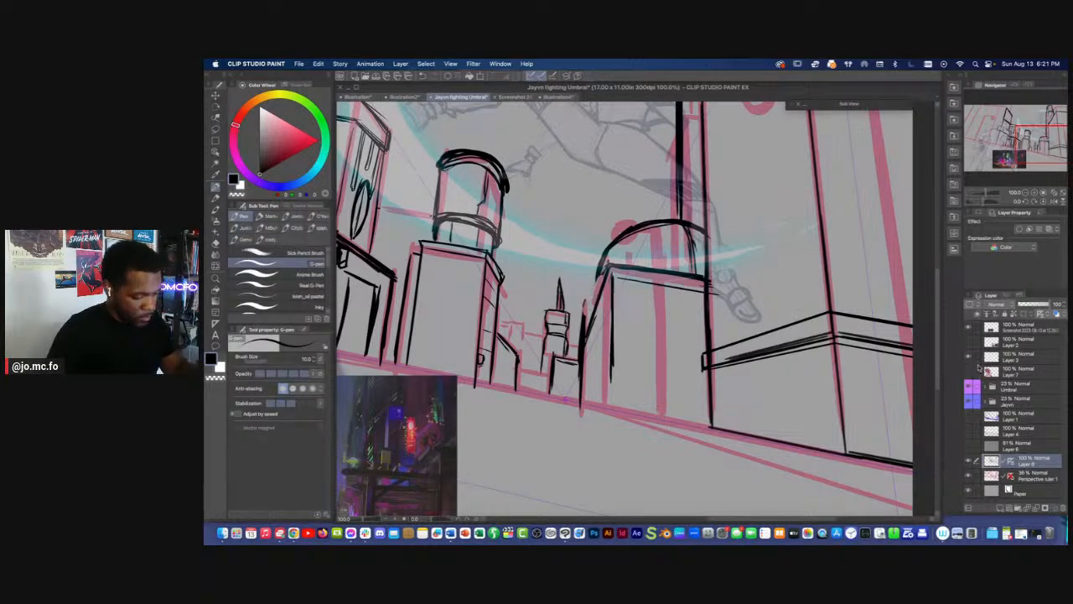
{"action": "right_click", "coordinate": [1003, 457]}
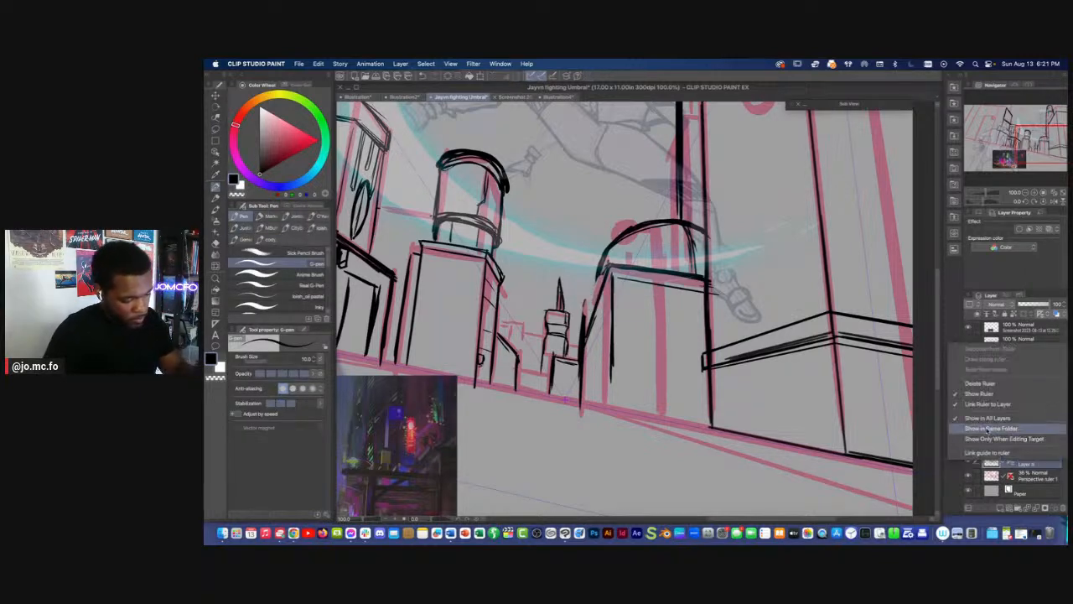
{"action": "left_click", "coordinate": [966, 404]}
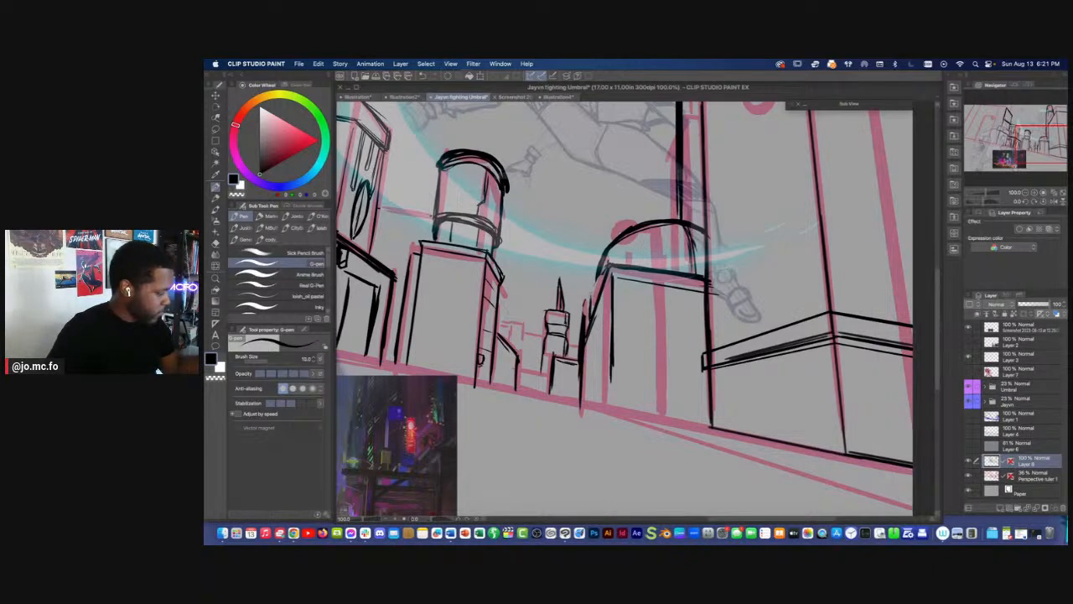
Extend the dome's left curve down the building side, then lasso and delete the inner arc and deselect
{"action": "mouse_move", "coordinate": [638, 233]}
{"action": "left_mouse_down"}
{"action": "mouse_move", "coordinate": [589, 294]}
{"action": "mouse_move", "coordinate": [622, 246]}
{"action": "mouse_move", "coordinate": [703, 250]}
{"action": "mouse_move", "coordinate": [582, 316]}
{"action": "left_mouse_up"}
{"action": "key", "text": "bracketright"}
{"action": "key", "text": "m"}
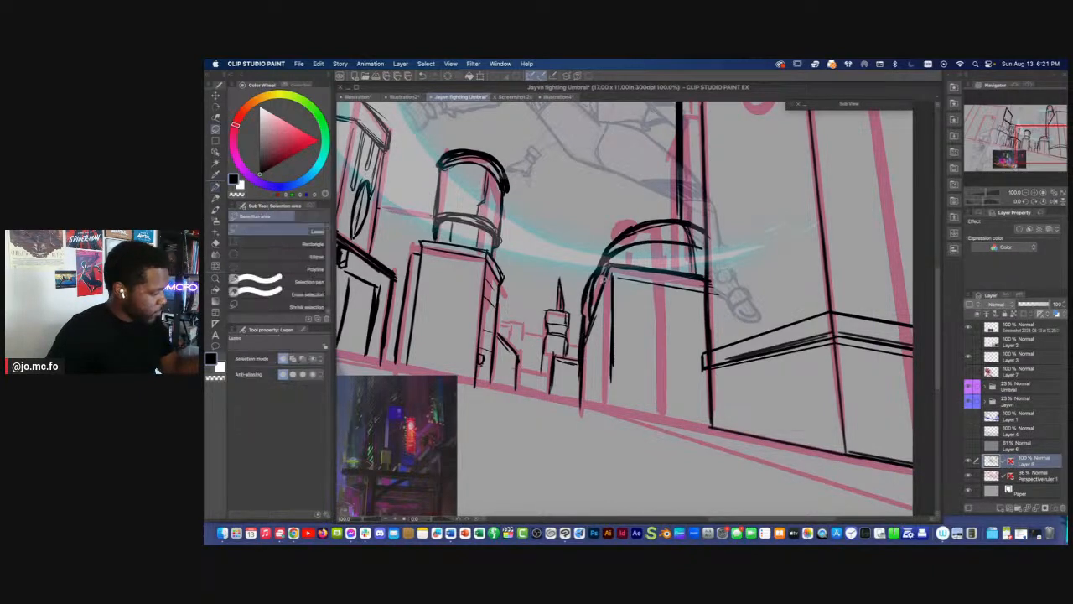
{"action": "mouse_move", "coordinate": [703, 249]}
{"action": "left_mouse_down"}
{"action": "mouse_move", "coordinate": [681, 213]}
{"action": "mouse_move", "coordinate": [698, 262]}
{"action": "mouse_move", "coordinate": [660, 224]}
{"action": "mouse_move", "coordinate": [608, 255]}
{"action": "left_mouse_up"}
{"action": "key", "text": "Delete"}
{"action": "key", "text": "super+d"}
Thicken the dome's arc down its left side and the base line beneath it
{"action": "key", "text": "p"}
{"action": "mouse_move", "coordinate": [583, 330]}
{"action": "left_mouse_down"}
{"action": "mouse_move", "coordinate": [590, 284]}
{"action": "mouse_move", "coordinate": [635, 237]}
{"action": "left_mouse_up"}
{"action": "mouse_move", "coordinate": [693, 229]}
{"action": "left_mouse_down"}
{"action": "mouse_move", "coordinate": [706, 237]}
{"action": "mouse_move", "coordinate": [606, 258]}
{"action": "mouse_move", "coordinate": [584, 337]}
{"action": "left_mouse_up"}
{"action": "left_click_drag", "start_coordinate": [589, 281], "coordinate": [710, 237]}
{"action": "left_click_drag", "start_coordinate": [590, 314], "coordinate": [660, 229]}
{"action": "mouse_move", "coordinate": [609, 268]}
{"action": "left_mouse_down"}
{"action": "mouse_move", "coordinate": [579, 339]}
{"action": "mouse_move", "coordinate": [580, 401]}
{"action": "mouse_move", "coordinate": [710, 278]}
{"action": "left_mouse_up"}
{"action": "scroll", "coordinate": [592, 303], "scroll_direction": "down", "scroll_amount": 3}
{"action": "scroll", "coordinate": [461, 339], "scroll_direction": "up", "scroll_amount": 3}
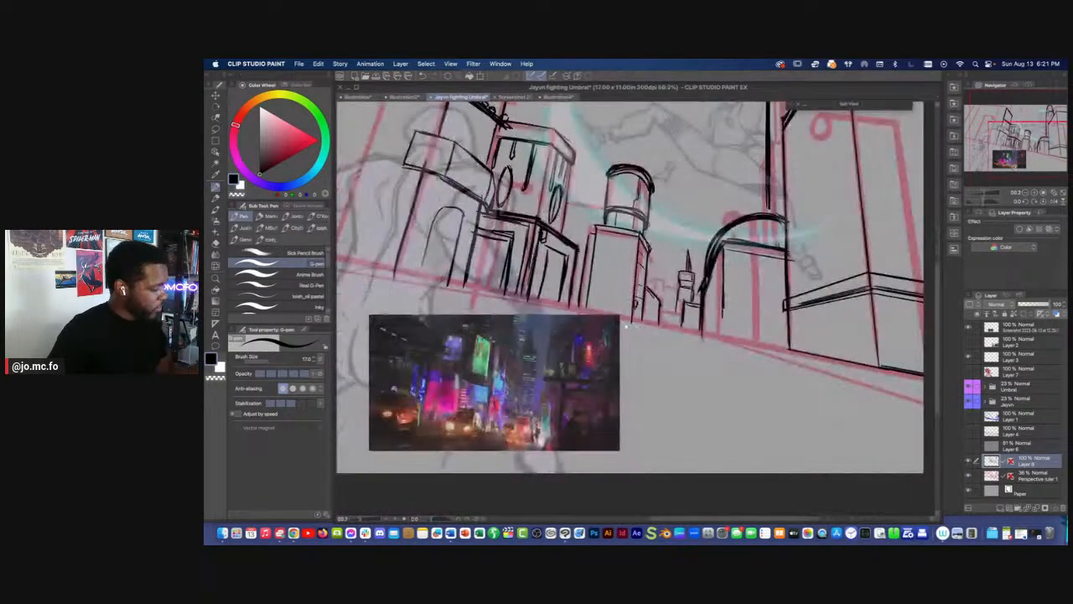
Show the perspective ruler and draw the domed building's ground line at brush size 12
{"action": "key", "text": "bracketleft"}
{"action": "key", "text": "bracketleft"}
{"action": "mouse_move", "coordinate": [603, 219]}
{"action": "left_mouse_down"}
{"action": "mouse_move", "coordinate": [599, 328]}
{"action": "mouse_move", "coordinate": [542, 344]}
{"action": "left_mouse_up"}
{"action": "left_click", "coordinate": [1010, 462], "text": "shift"}
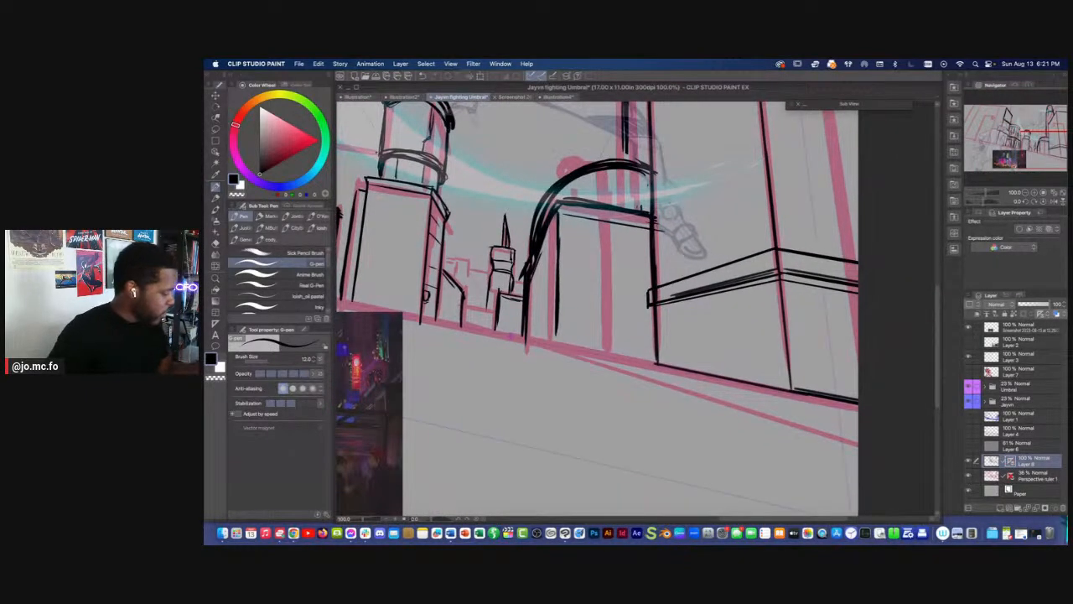
{"action": "left_click_drag", "start_coordinate": [527, 338], "coordinate": [646, 353]}
{"action": "key", "text": "super+minus"}
{"action": "key", "text": "super+plus"}
{"action": "left_click_drag", "start_coordinate": [556, 343], "coordinate": [653, 355]}
{"action": "key", "text": "super+z"}
{"action": "key", "text": "super+minus"}
{"action": "key", "text": "super+plus"}
{"action": "left_click_drag", "start_coordinate": [555, 345], "coordinate": [654, 354]}
Draw the street's perspective ground lines past the large right tower and along the base of the left buildings
{"action": "key", "text": "super+minus"}
{"action": "key", "text": "super+minus"}
{"action": "key", "text": "super+minus"}
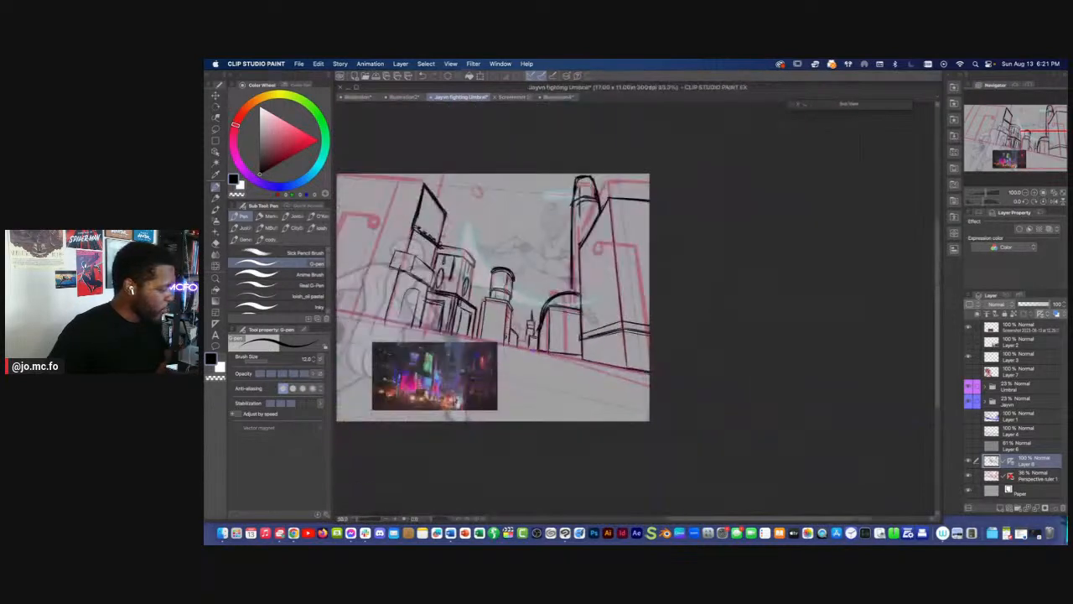
{"action": "key", "text": "super+plus"}
{"action": "left_click_drag", "start_coordinate": [538, 336], "coordinate": [710, 371]}
{"action": "key", "text": "super+z"}
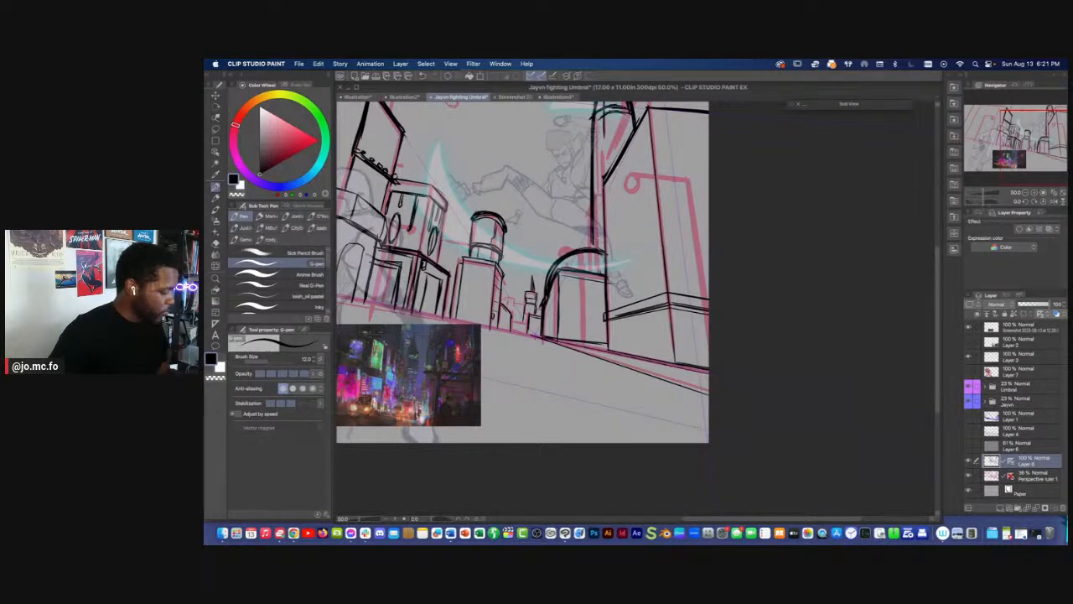
{"action": "mouse_move", "coordinate": [402, 324]}
{"action": "left_mouse_down"}
{"action": "mouse_move", "coordinate": [611, 333]}
{"action": "mouse_move", "coordinate": [707, 350]}
{"action": "mouse_move", "coordinate": [441, 288]}
{"action": "left_mouse_up"}
{"action": "left_click_drag", "start_coordinate": [778, 351], "coordinate": [441, 286]}
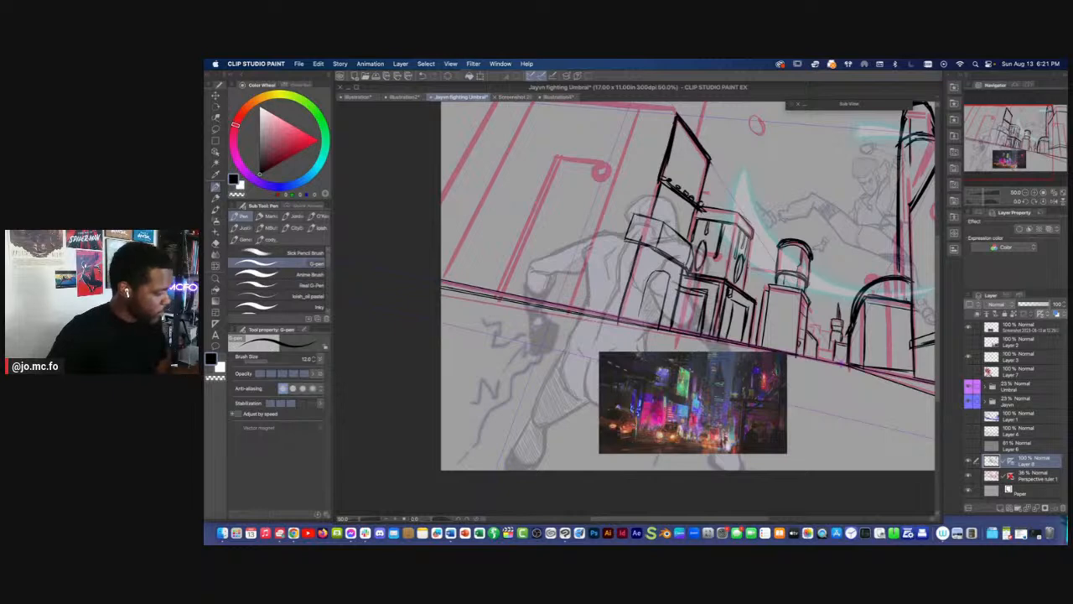
Ink the roofline and left edge of the large left building over the sketch at brush size 20
{"action": "left_click_drag", "start_coordinate": [654, 235], "coordinate": [652, 309]}
{"action": "key", "text": "super+plus"}
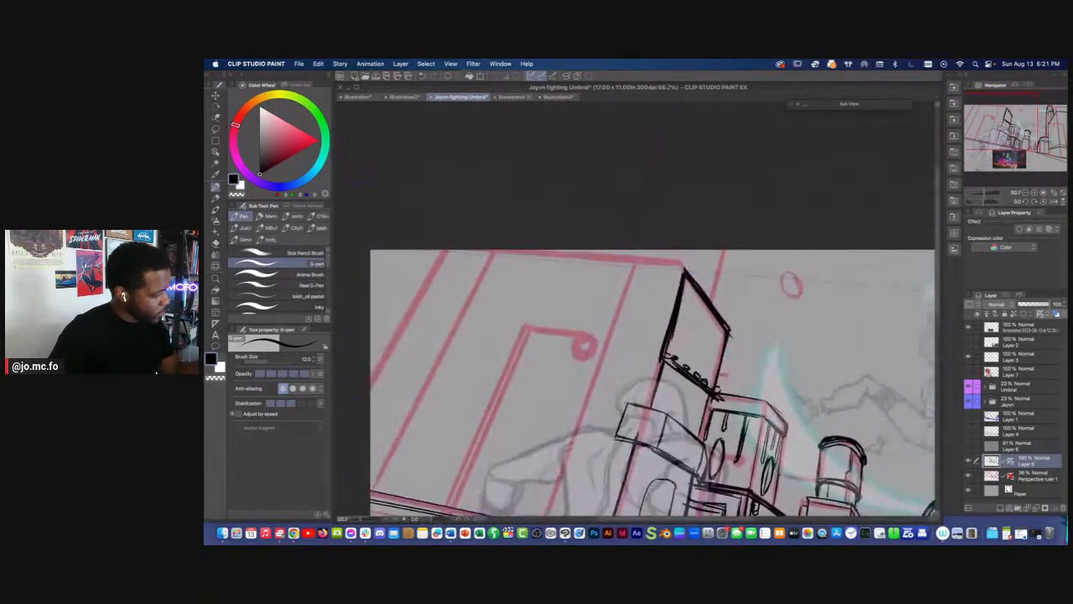
{"action": "mouse_move", "coordinate": [725, 250]}
{"action": "left_mouse_down"}
{"action": "mouse_move", "coordinate": [712, 301]}
{"action": "mouse_move", "coordinate": [557, 260]}
{"action": "left_mouse_up"}
{"action": "key", "text": "bracketright"}
{"action": "key", "text": "super+z"}
{"action": "key", "text": "bracketright"}
{"action": "key", "text": "bracketright"}
{"action": "mouse_move", "coordinate": [684, 269]}
{"action": "left_mouse_down"}
{"action": "mouse_move", "coordinate": [424, 250]}
{"action": "mouse_move", "coordinate": [566, 186]}
{"action": "mouse_move", "coordinate": [479, 321]}
{"action": "left_mouse_up"}
{"action": "key", "text": "super+minus"}
{"action": "left_click_drag", "start_coordinate": [543, 314], "coordinate": [415, 210]}
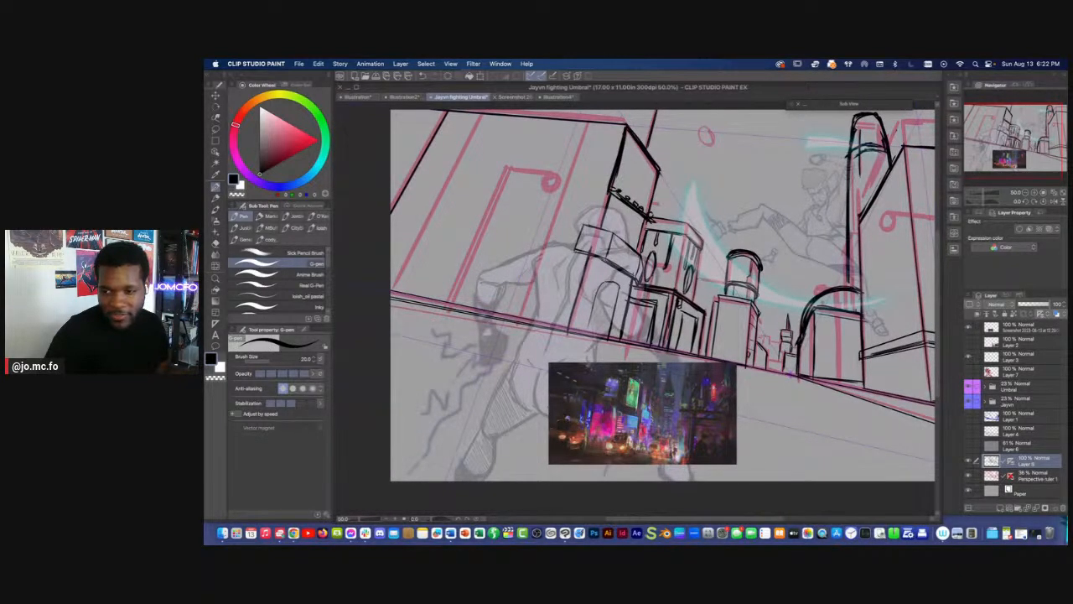
Hide the perspective ruler and toggle the red sketch layer's visibility to check the inked lines
{"action": "left_click_drag", "start_coordinate": [548, 366], "coordinate": [548, 386]}
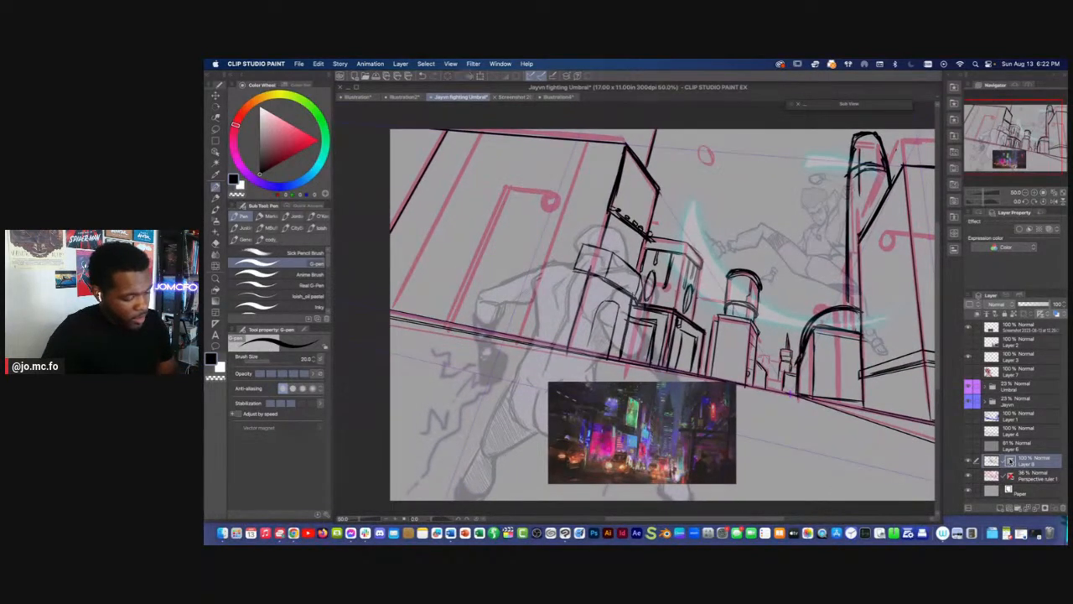
{"action": "right_click", "coordinate": [1011, 462]}
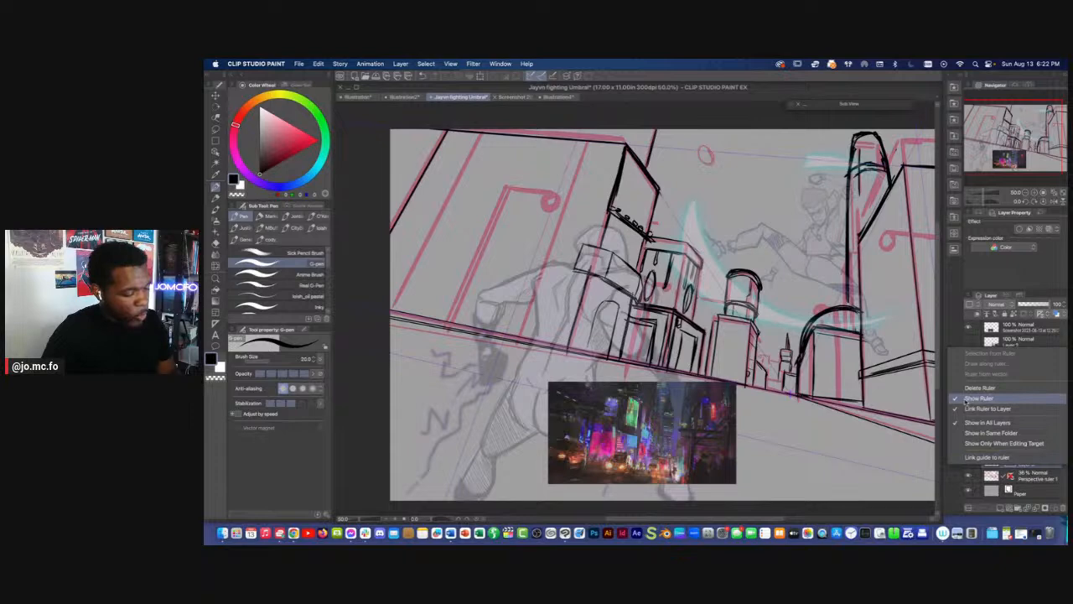
{"action": "left_click", "coordinate": [965, 402]}
{"action": "key", "text": "super+minus"}
{"action": "left_click", "coordinate": [969, 478]}
{"action": "left_click", "coordinate": [969, 477]}
{"action": "left_click", "coordinate": [969, 477]}
{"action": "left_click", "coordinate": [969, 477]}
{"action": "key", "text": "super+plus"}
{"action": "key", "text": "super+plus"}
Try a small peak on the large right tower's roof corner and a dark triangle at its slanted edge's lower end
{"action": "key", "text": "p"}
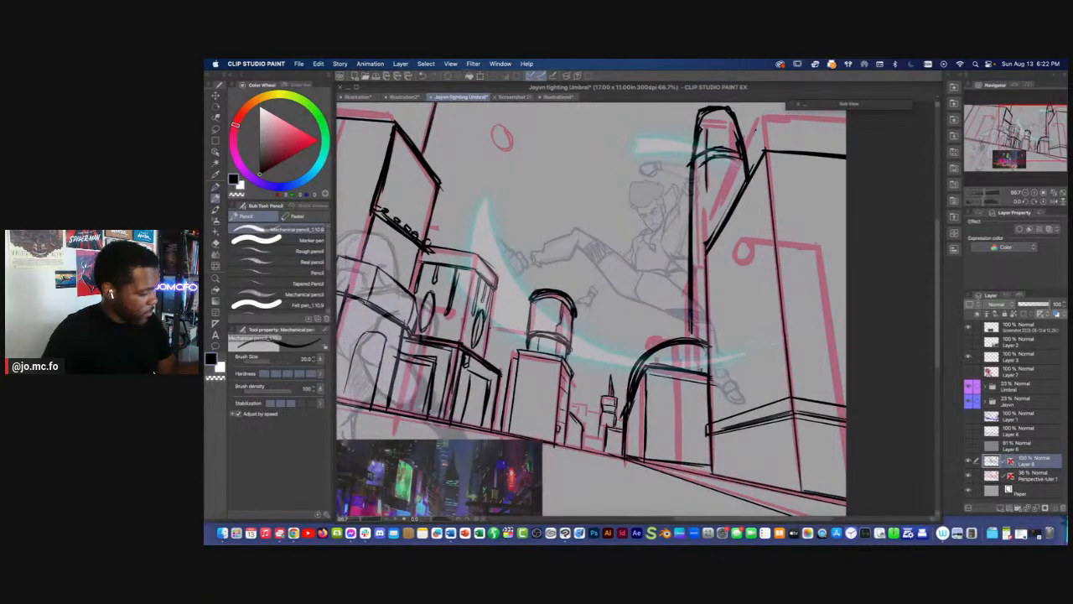
{"action": "key", "text": "p"}
{"action": "left_click_drag", "start_coordinate": [781, 215], "coordinate": [621, 266]}
{"action": "key", "text": "bracketright"}
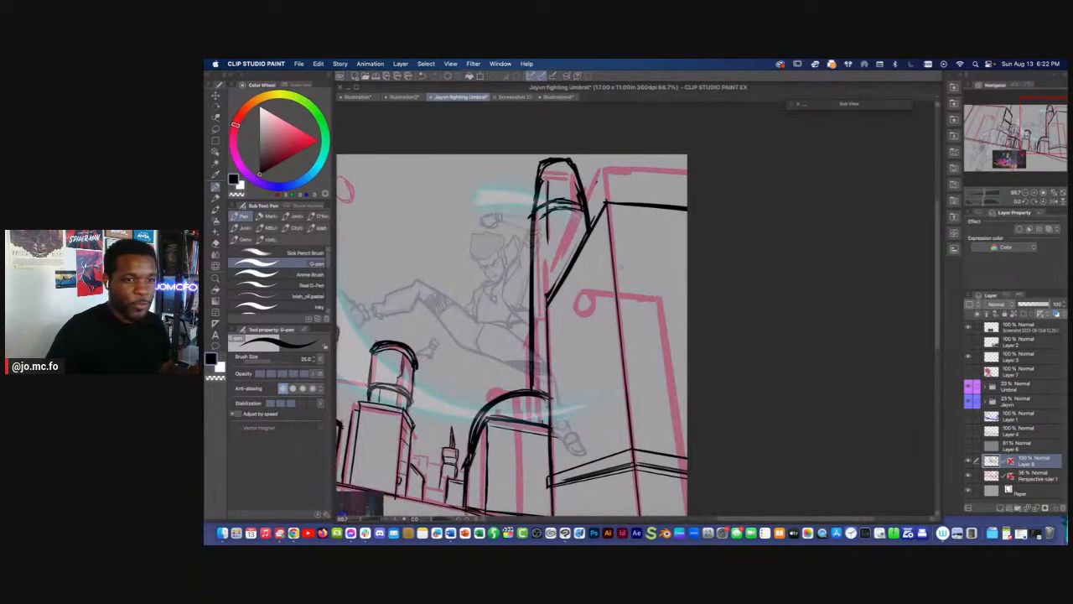
{"action": "left_click_drag", "start_coordinate": [605, 336], "coordinate": [610, 344]}
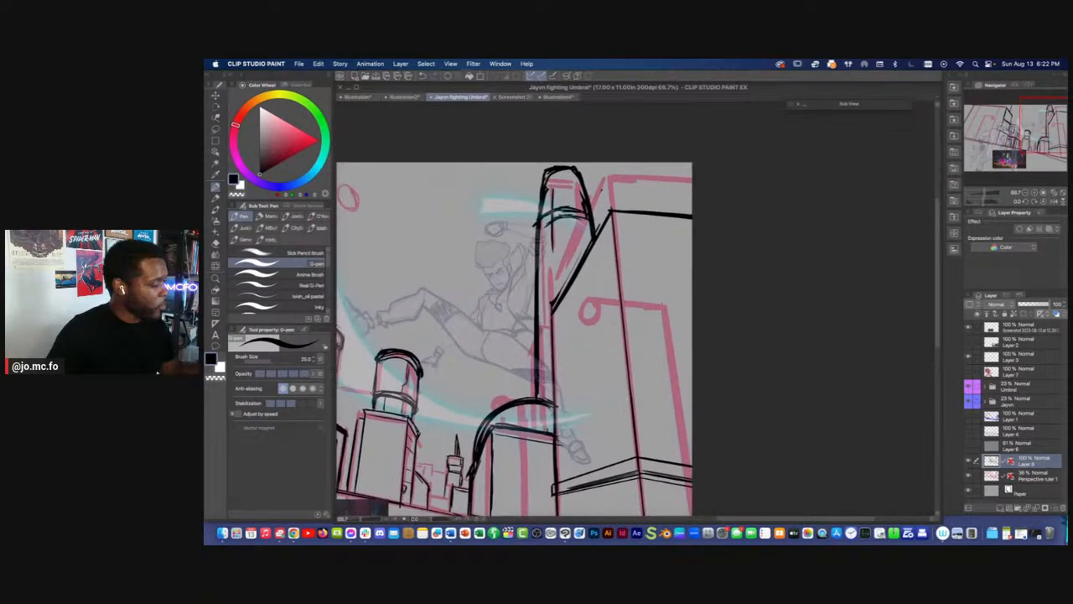
{"action": "key", "text": "bracketleft"}
{"action": "key", "text": "bracketleft"}
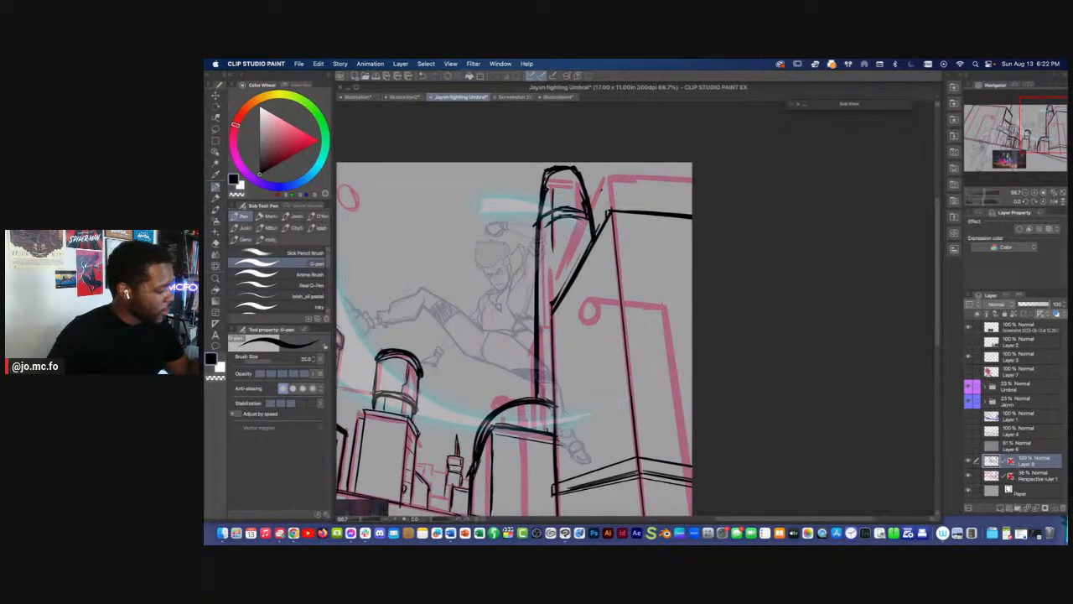
{"action": "mouse_move", "coordinate": [611, 193]}
{"action": "left_mouse_down"}
{"action": "mouse_move", "coordinate": [607, 215]}
{"action": "mouse_move", "coordinate": [621, 210]}
{"action": "left_mouse_up"}
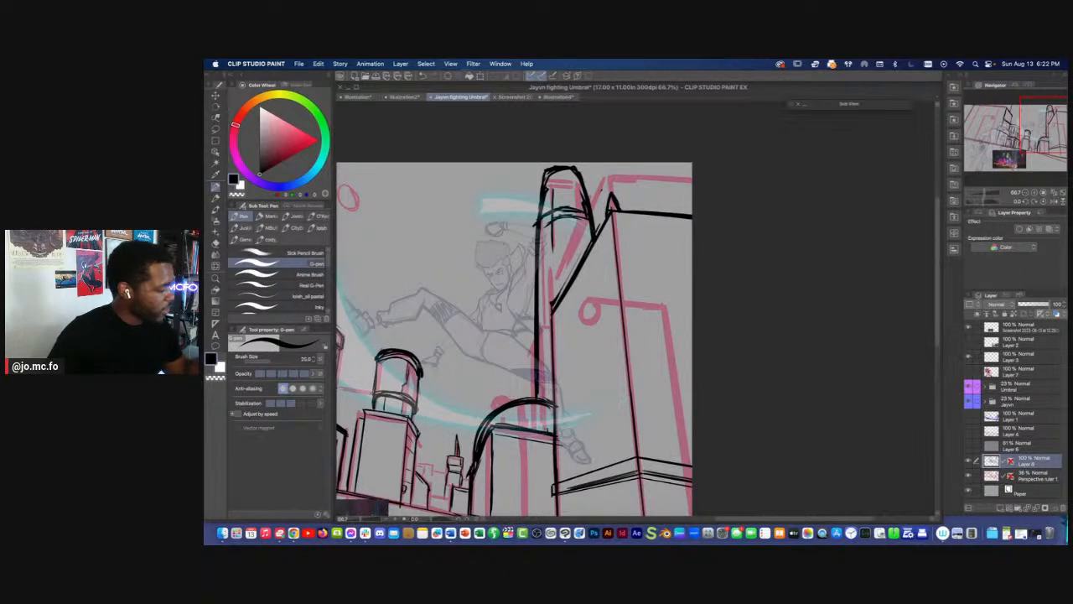
{"action": "left_click_drag", "start_coordinate": [559, 276], "coordinate": [551, 300]}
{"action": "key", "text": "super+z"}
{"action": "key", "text": "super+z"}
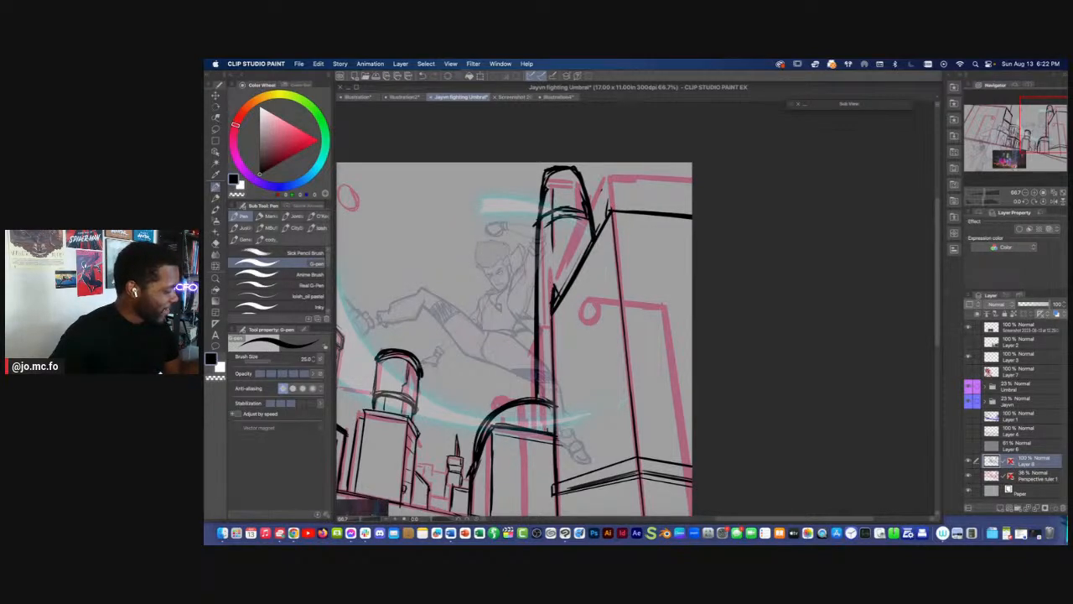
Draw a small peak at the large right tower's roof corner, then show the perspective ruler and thicken the roof edge
{"action": "left_click_drag", "start_coordinate": [611, 195], "coordinate": [621, 211]}
{"action": "mouse_move", "coordinate": [612, 194]}
{"action": "left_mouse_down"}
{"action": "mouse_move", "coordinate": [607, 208]}
{"action": "mouse_move", "coordinate": [715, 222]}
{"action": "mouse_move", "coordinate": [740, 307]}
{"action": "left_mouse_up"}
{"action": "left_click", "coordinate": [1009, 461], "text": "shift"}
{"action": "key", "text": "r"}
{"action": "key", "text": "["}
{"action": "left_click_drag", "start_coordinate": [701, 241], "coordinate": [585, 257]}
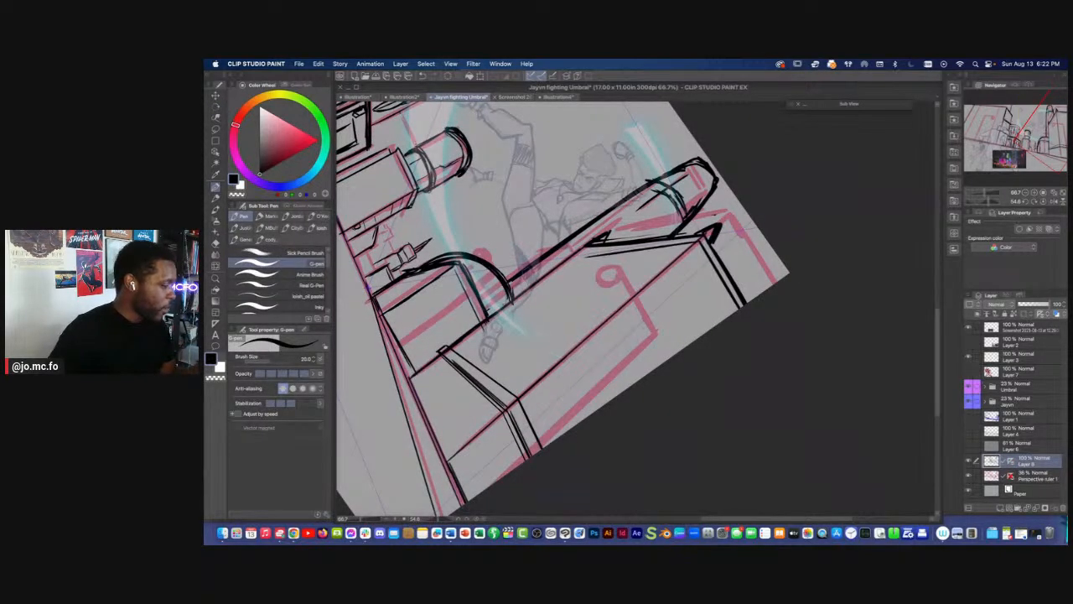
{"action": "key", "text": "r"}
{"action": "left_click_drag", "start_coordinate": [717, 216], "coordinate": [639, 151]}
{"action": "key", "text": "space"}
{"action": "mouse_move", "coordinate": [602, 276]}
{"action": "left_mouse_down"}
{"action": "mouse_move", "coordinate": [592, 296]}
{"action": "mouse_move", "coordinate": [643, 168]}
{"action": "left_mouse_up"}
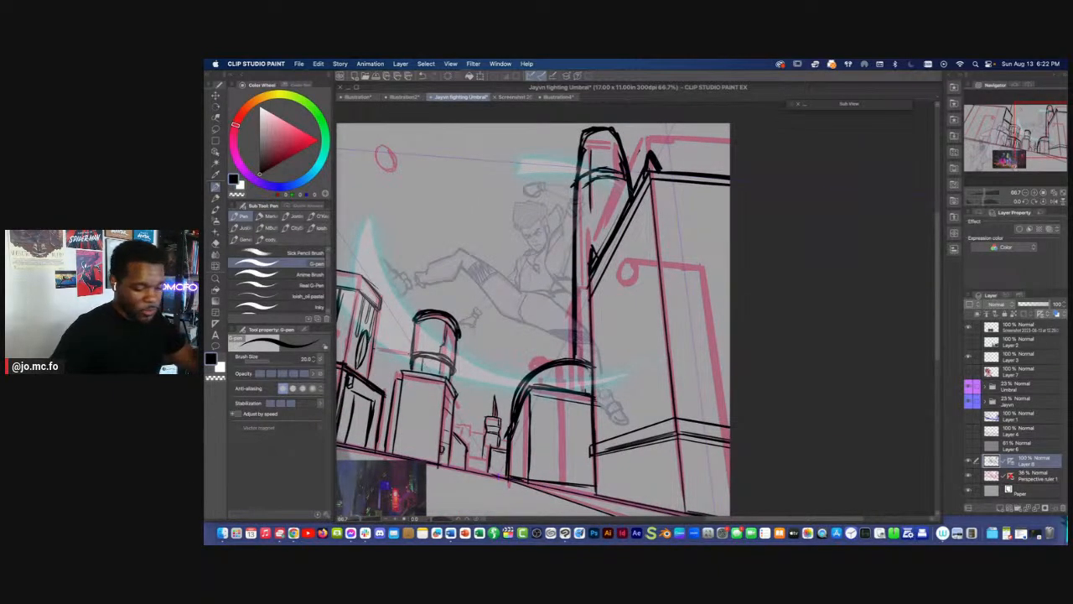
Remove the dark triangle at the lower end of the tower's slanted edge and redraw the slanted line
{"action": "key", "text": "e"}
{"action": "mouse_move", "coordinate": [590, 262]}
{"action": "left_mouse_down"}
{"action": "mouse_move", "coordinate": [593, 245]}
{"action": "mouse_move", "coordinate": [587, 280]}
{"action": "left_mouse_up"}
{"action": "key", "text": "p"}
{"action": "key", "text": "super+z"}
{"action": "left_click_drag", "start_coordinate": [650, 175], "coordinate": [591, 287]}
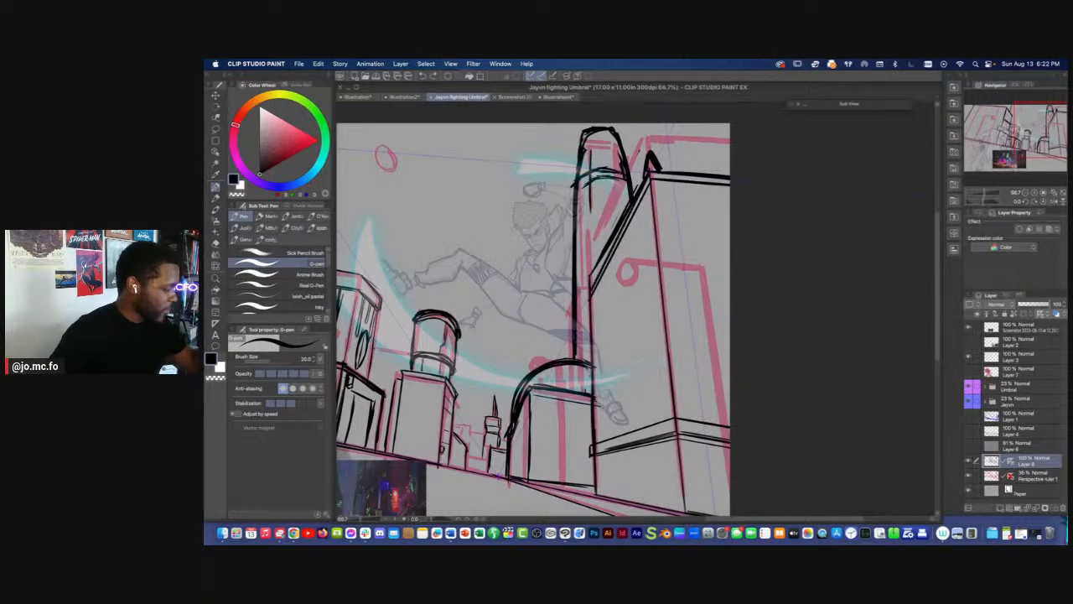
Lasso and delete the excess line beside the tower's slanted edge, deselect and hide the perspective ruler
{"action": "key", "text": "m"}
{"action": "left_click_drag", "start_coordinate": [631, 199], "coordinate": [591, 287]}
{"action": "key", "text": "Delete"}
{"action": "key", "text": "super+d"}
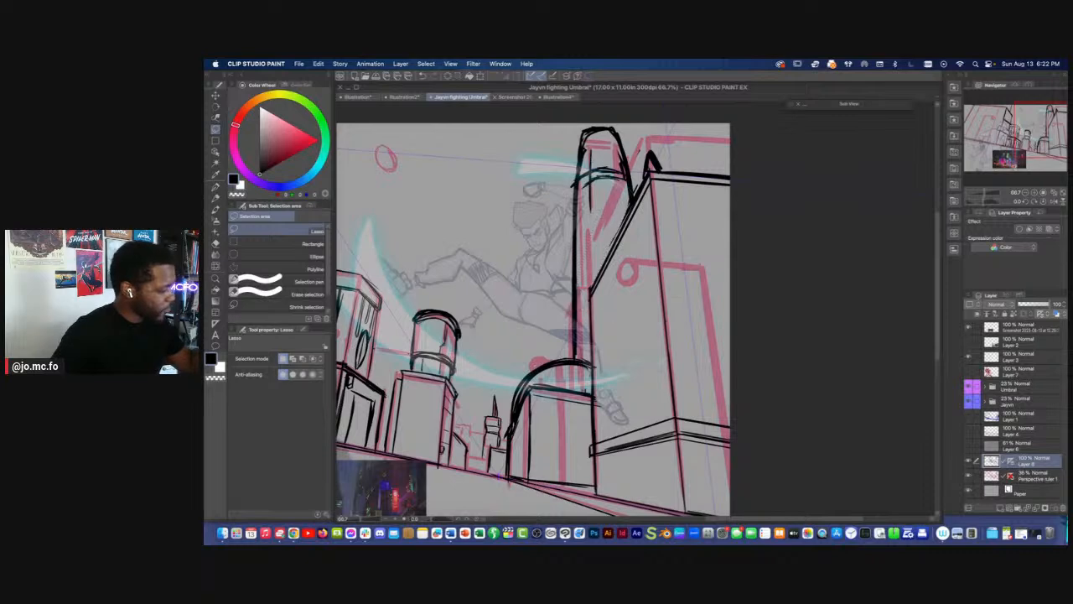
{"action": "key", "text": "p"}
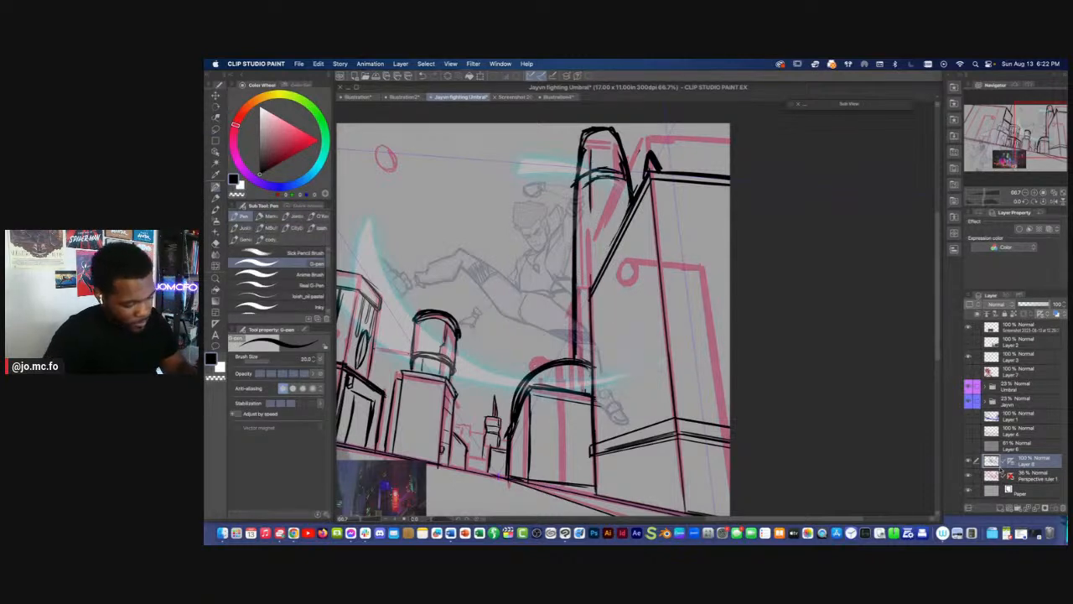
{"action": "right_click", "coordinate": [1010, 461]}
{"action": "left_click", "coordinate": [972, 396]}
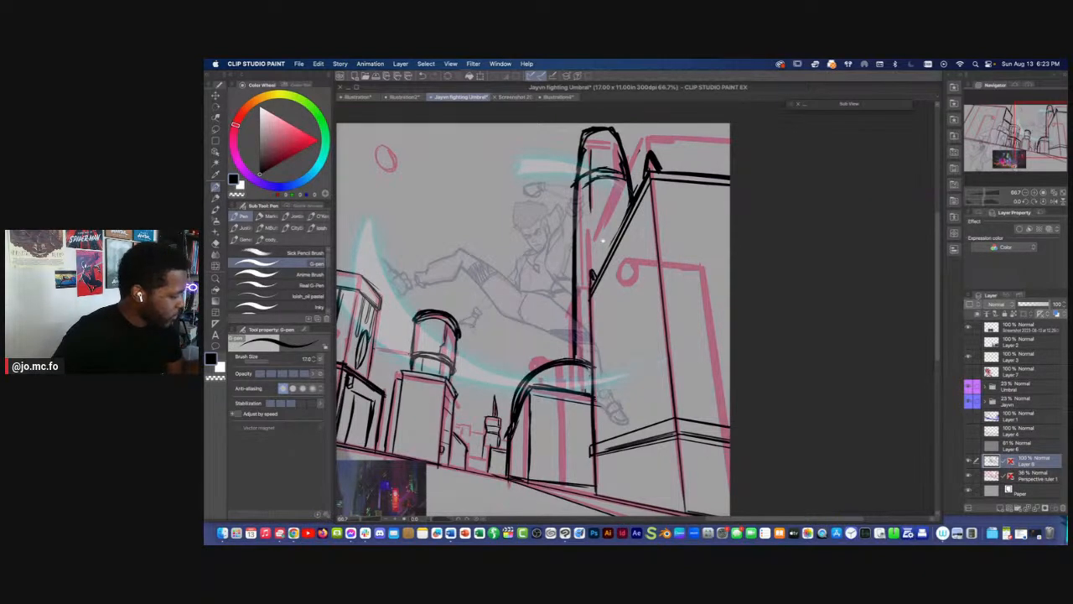
{"action": "left_click_drag", "start_coordinate": [548, 208], "coordinate": [593, 210]}
{"action": "scroll", "coordinate": [529, 224], "scroll_direction": "down", "scroll_amount": 2}
{"action": "left_click_drag", "start_coordinate": [344, 249], "coordinate": [471, 278]}
{"action": "scroll", "coordinate": [471, 278], "scroll_direction": "up", "scroll_amount": 1}
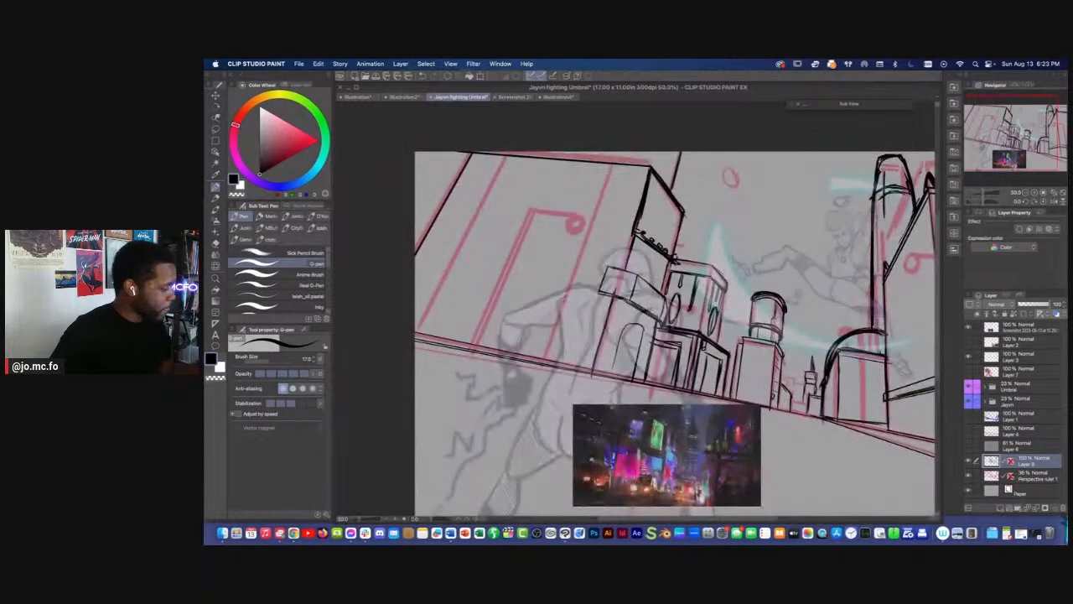
Show the perspective ruler, draw a double horizontal band across the large left building's front, and delete the excess linework
{"action": "left_click", "coordinate": [1010, 461], "text": "shift"}
{"action": "key", "text": "bracketright"}
{"action": "mouse_move", "coordinate": [634, 235]}
{"action": "left_mouse_down"}
{"action": "mouse_move", "coordinate": [415, 203]}
{"action": "mouse_move", "coordinate": [398, 159]}
{"action": "left_mouse_up"}
{"action": "key", "text": "bracketright"}
{"action": "key", "text": "m"}
{"action": "key", "text": "Delete"}
{"action": "key", "text": "super+d"}
Draw two long slanted upright lines in perspective to divide the large left building's front into panels
{"action": "key", "text": "p"}
{"action": "left_click_drag", "start_coordinate": [612, 165], "coordinate": [545, 362]}
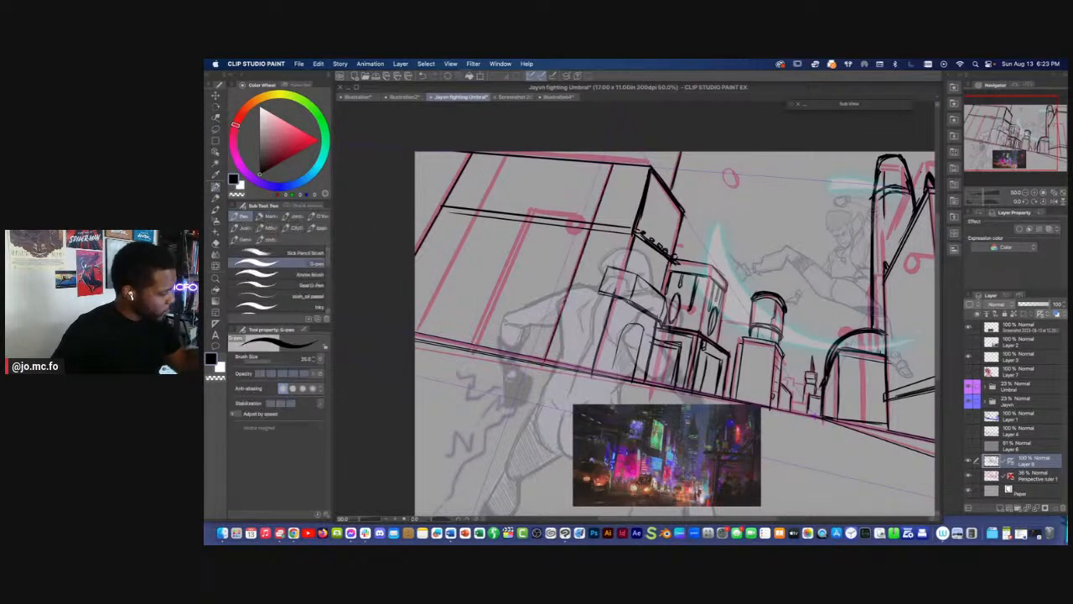
{"action": "left_click_drag", "start_coordinate": [507, 157], "coordinate": [416, 331]}
{"action": "left_click_drag", "start_coordinate": [671, 361], "coordinate": [614, 284]}
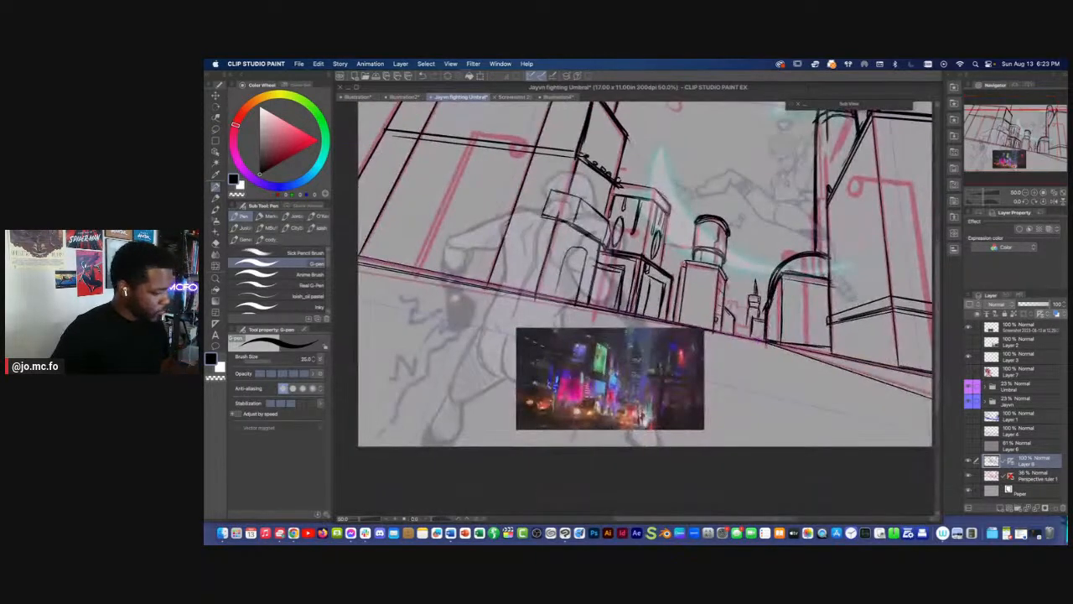
Check the inked lines with the perspective sketch layer switched off and on, then hide the perspective ruler
{"action": "left_click", "coordinate": [969, 477]}
{"action": "key", "text": "super+minus"}
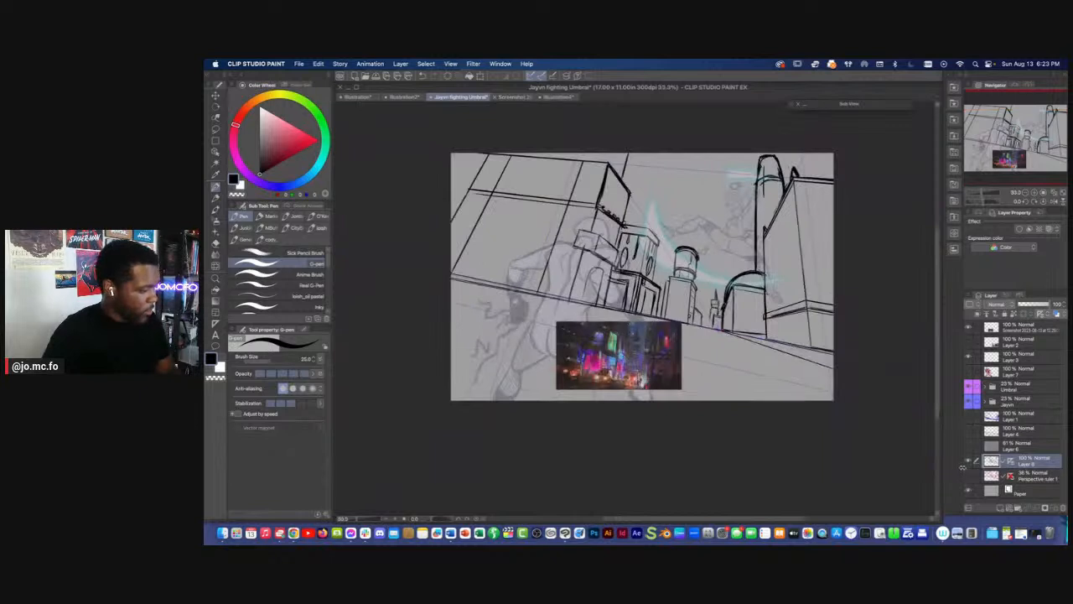
{"action": "left_click", "coordinate": [970, 477]}
{"action": "left_click", "coordinate": [969, 476]}
{"action": "left_click", "coordinate": [969, 476]}
{"action": "right_click", "coordinate": [1007, 460]}
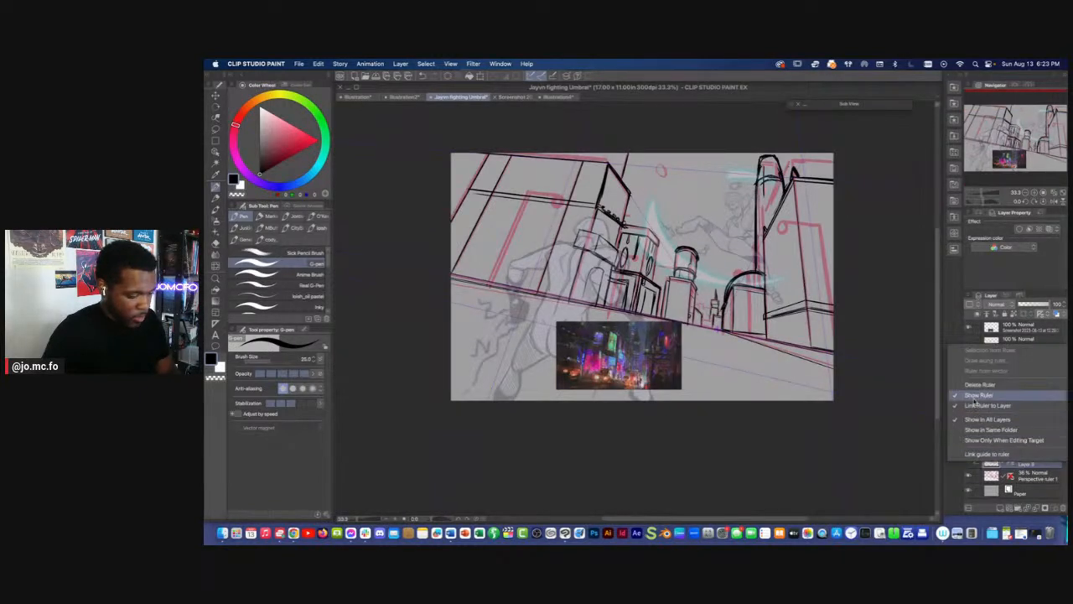
{"action": "left_click", "coordinate": [974, 397]}
Ink the outlines of the small distant buildings between the striped tower block and the domed building with the G-pen
{"action": "key", "text": "super+plus"}
{"action": "key", "text": "super+plus"}
{"action": "key", "text": "super+plus"}
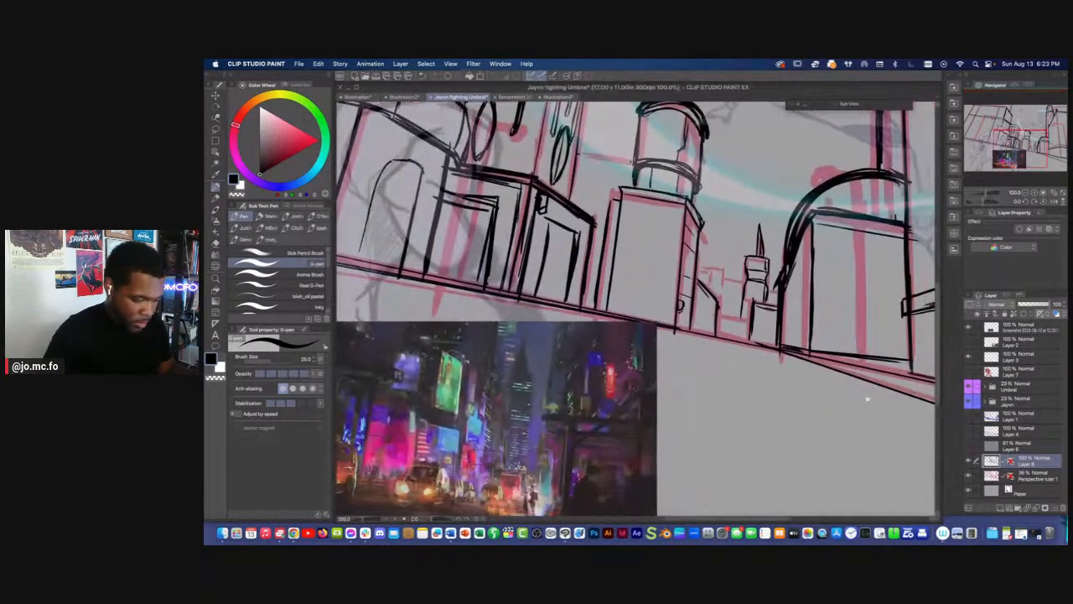
{"action": "key", "text": "super+plus"}
{"action": "key", "text": "super+plus"}
{"action": "key", "text": "p"}
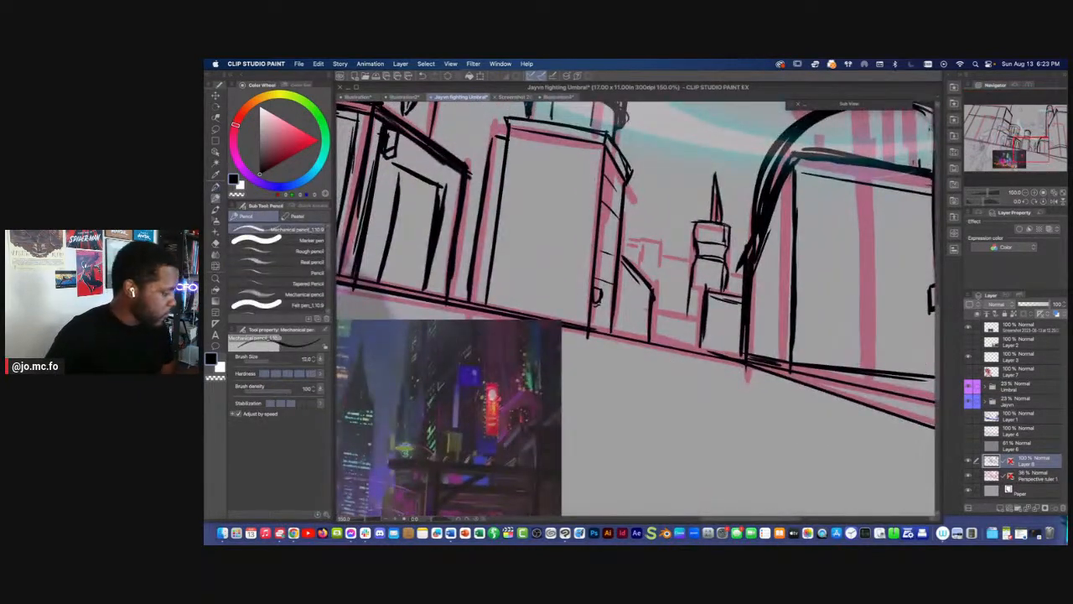
{"action": "key", "text": "p"}
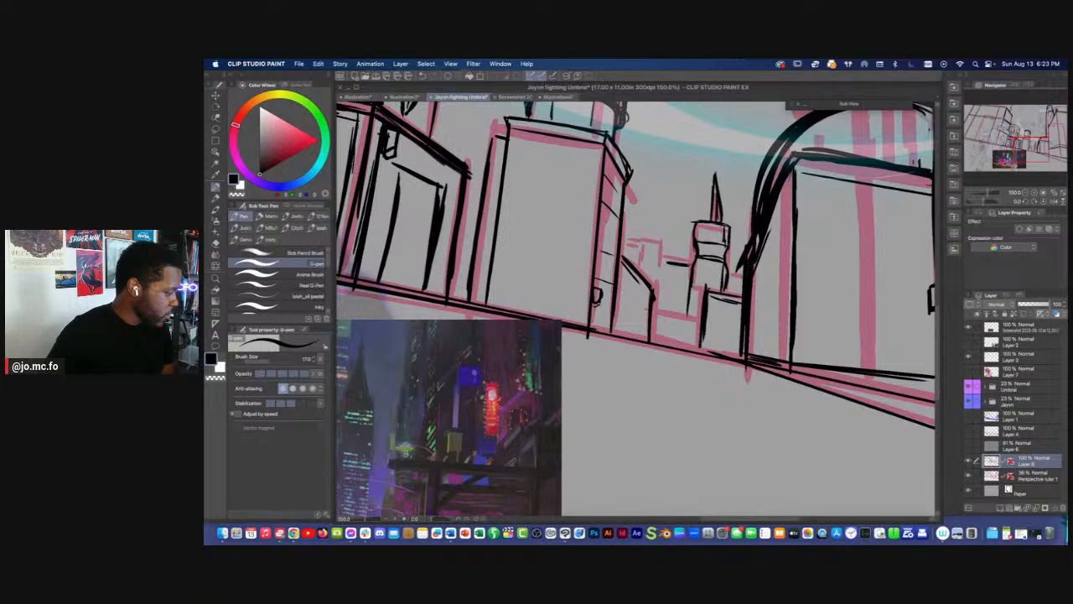
{"action": "left_click_drag", "start_coordinate": [666, 264], "coordinate": [665, 286]}
{"action": "left_click_drag", "start_coordinate": [665, 243], "coordinate": [665, 275]}
{"action": "mouse_move", "coordinate": [643, 238]}
{"action": "left_mouse_down"}
{"action": "mouse_move", "coordinate": [668, 243]}
{"action": "mouse_move", "coordinate": [687, 330]}
{"action": "left_mouse_up"}
{"action": "mouse_move", "coordinate": [690, 304]}
{"action": "left_mouse_down"}
{"action": "mouse_move", "coordinate": [686, 338]}
{"action": "mouse_move", "coordinate": [697, 320]}
{"action": "left_mouse_up"}
{"action": "left_click_drag", "start_coordinate": [694, 374], "coordinate": [783, 306]}
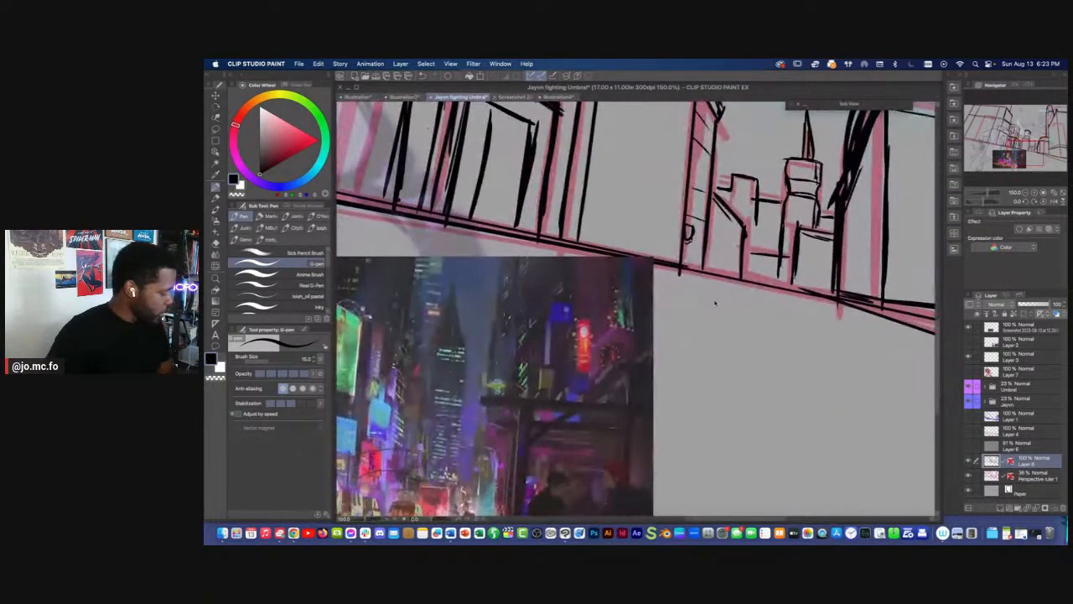
{"action": "scroll", "coordinate": [716, 342], "scroll_direction": "down", "scroll_amount": 1}
{"action": "scroll", "coordinate": [715, 342], "scroll_direction": "down", "scroll_amount": 1}
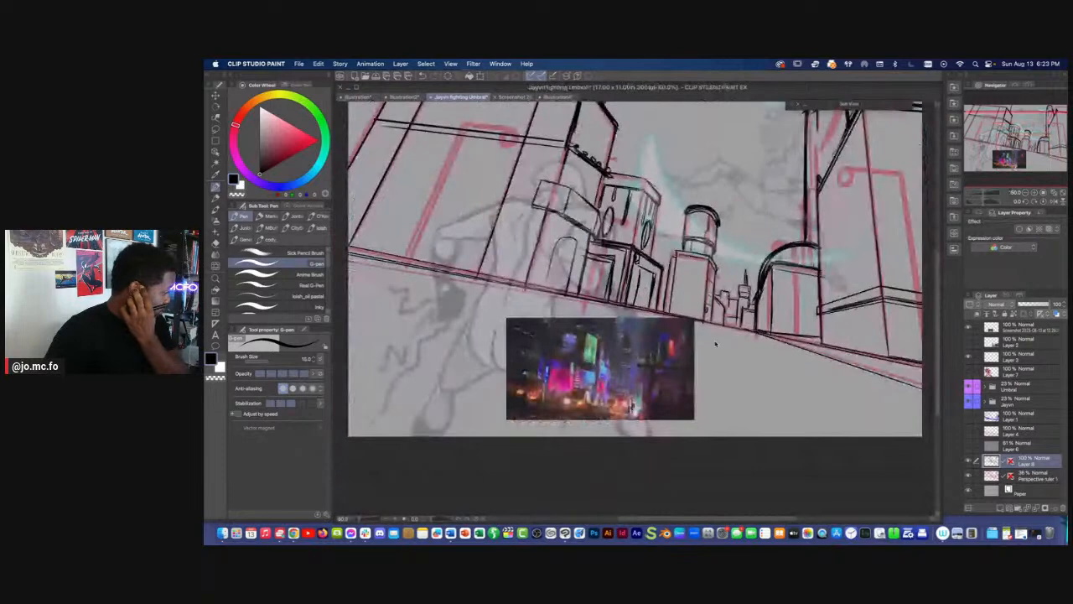
{"action": "scroll", "coordinate": [716, 342], "scroll_direction": "up", "scroll_amount": 4}
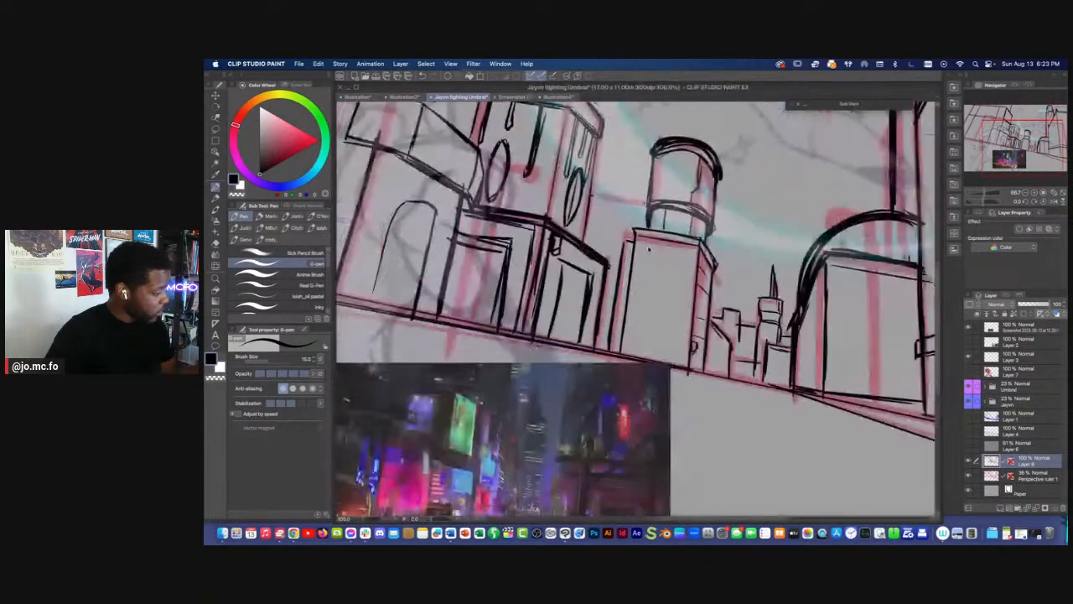
Show the perspective ruler and draw rows of horizontal window lines on the front of the block beneath the round water tower
{"action": "left_click", "coordinate": [1011, 463], "text": "shift"}
{"action": "mouse_move", "coordinate": [643, 254]}
{"action": "left_mouse_down"}
{"action": "mouse_move", "coordinate": [692, 275]}
{"action": "mouse_move", "coordinate": [679, 332]}
{"action": "left_mouse_up"}
{"action": "left_click_drag", "start_coordinate": [631, 338], "coordinate": [676, 346]}
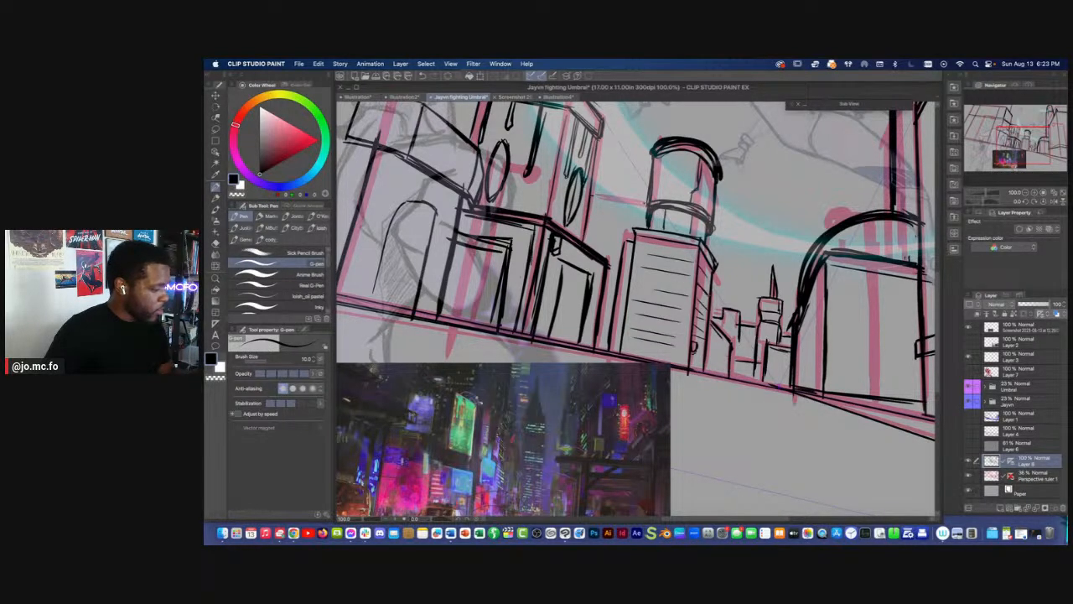
{"action": "mouse_move", "coordinate": [674, 363]}
{"action": "left_mouse_down"}
{"action": "mouse_move", "coordinate": [645, 340]}
{"action": "mouse_move", "coordinate": [643, 382]}
{"action": "mouse_move", "coordinate": [690, 443]}
{"action": "mouse_move", "coordinate": [692, 469]}
{"action": "mouse_move", "coordinate": [717, 460]}
{"action": "mouse_move", "coordinate": [687, 418]}
{"action": "mouse_move", "coordinate": [695, 450]}
{"action": "mouse_move", "coordinate": [684, 405]}
{"action": "mouse_move", "coordinate": [654, 369]}
{"action": "left_mouse_up"}
{"action": "scroll", "coordinate": [692, 453], "scroll_direction": "down", "scroll_amount": 1}
{"action": "scroll", "coordinate": [678, 369], "scroll_direction": "up", "scroll_amount": 1}
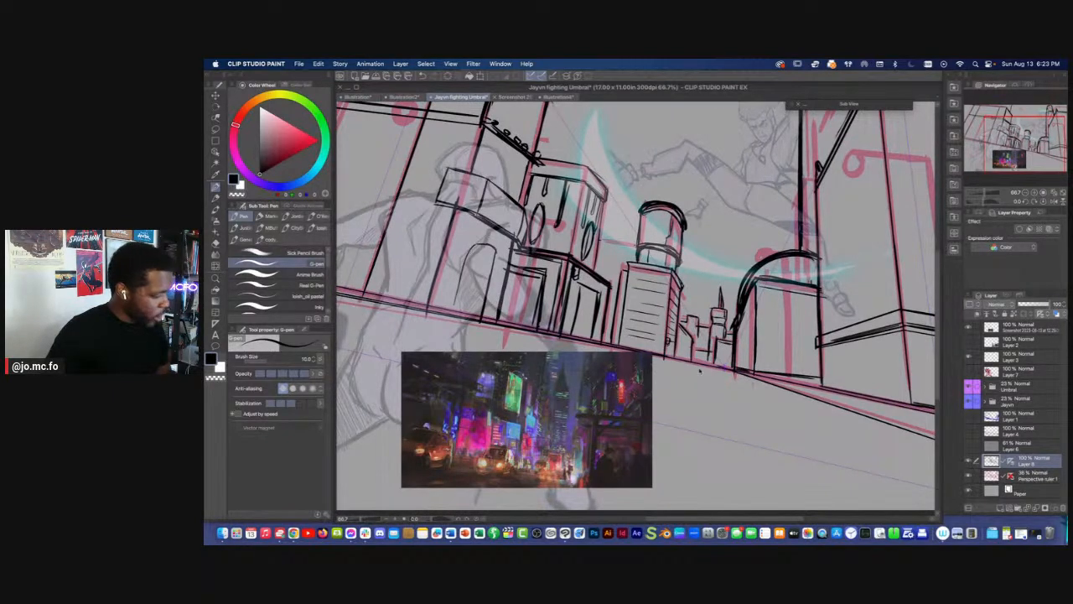
Review the whole city drawing, toggling the ink layer and the perspective sketch layer to compare them
{"action": "scroll", "coordinate": [698, 370], "scroll_direction": "up", "scroll_amount": 1}
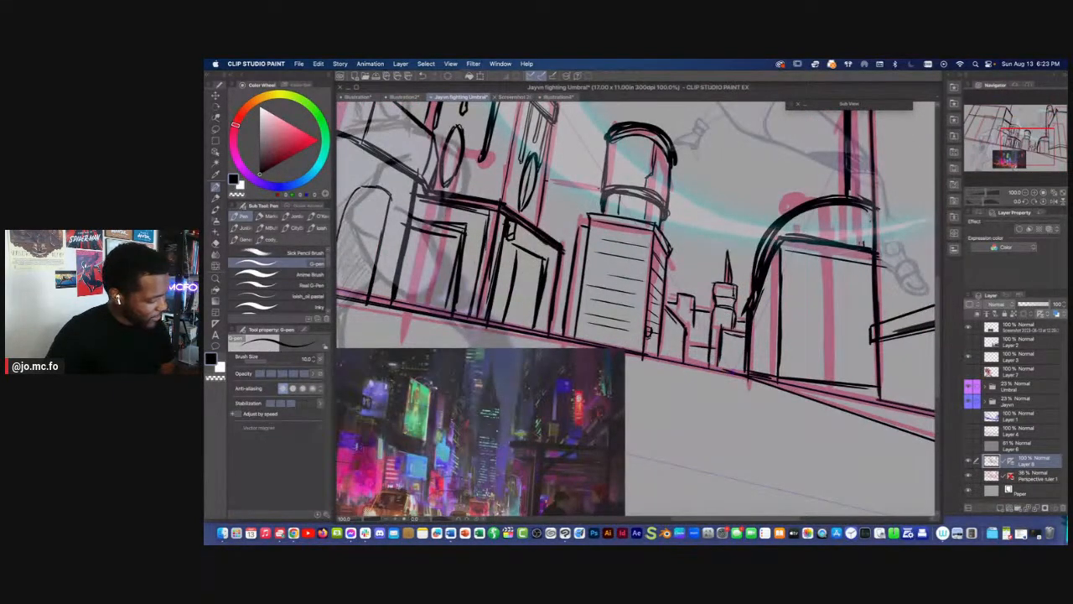
{"action": "scroll", "coordinate": [691, 346], "scroll_direction": "down", "scroll_amount": 1}
{"action": "mouse_move", "coordinate": [720, 336]}
{"action": "left_mouse_down"}
{"action": "mouse_move", "coordinate": [744, 329]}
{"action": "mouse_move", "coordinate": [702, 350]}
{"action": "mouse_move", "coordinate": [740, 375]}
{"action": "left_mouse_up"}
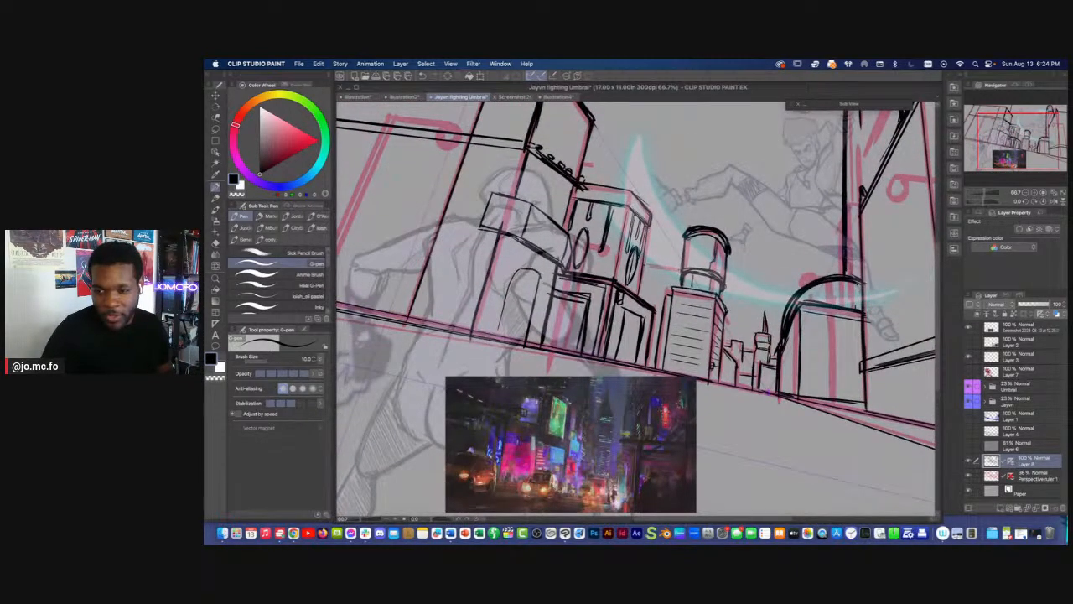
{"action": "scroll", "coordinate": [661, 451], "scroll_direction": "down", "scroll_amount": 2}
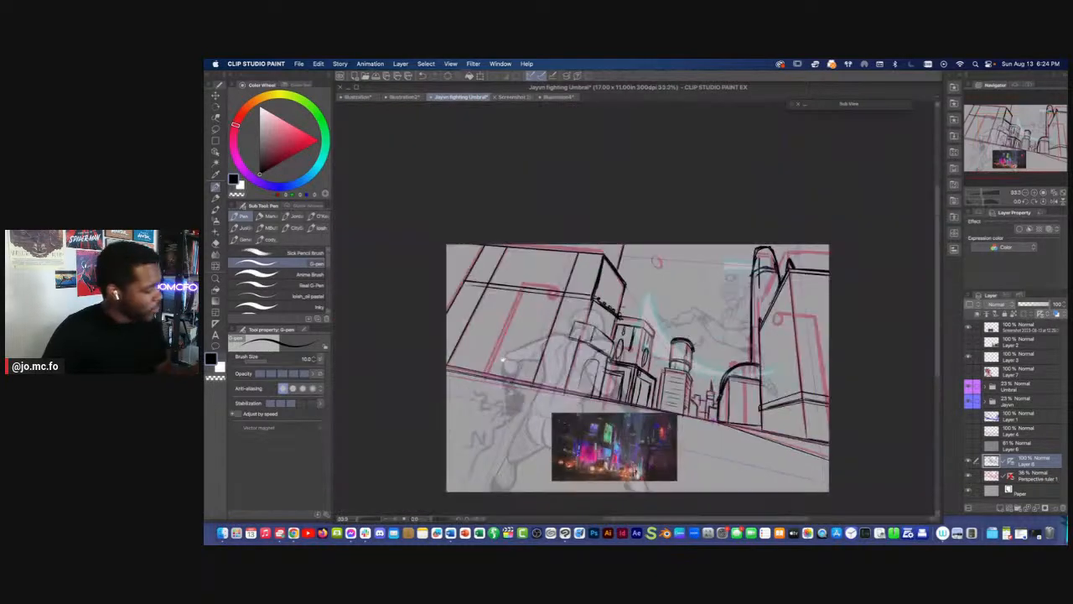
{"action": "left_click_drag", "start_coordinate": [661, 453], "coordinate": [732, 440]}
{"action": "left_click", "coordinate": [968, 461]}
{"action": "left_click", "coordinate": [969, 461]}
{"action": "left_click", "coordinate": [970, 477]}
{"action": "left_click", "coordinate": [969, 477]}
{"action": "left_click", "coordinate": [969, 477]}
{"action": "left_click", "coordinate": [970, 479]}
{"action": "key", "text": "super+plus"}
{"action": "left_click_drag", "start_coordinate": [512, 323], "coordinate": [585, 345]}
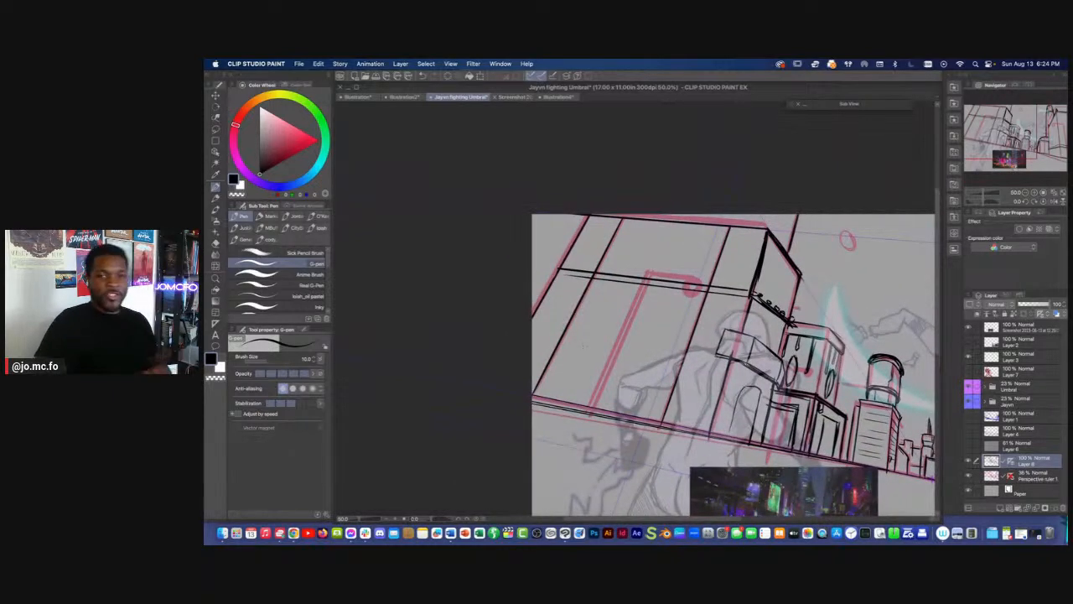
{"action": "scroll", "coordinate": [584, 346], "scroll_direction": "up", "scroll_amount": 1}
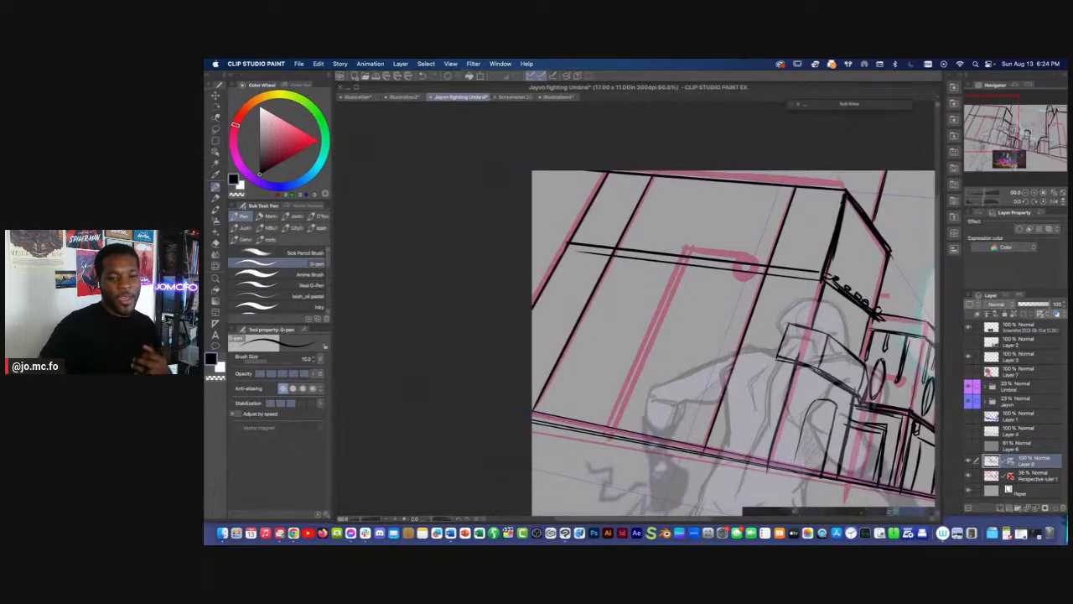
{"action": "key", "text": "super+Tab"}
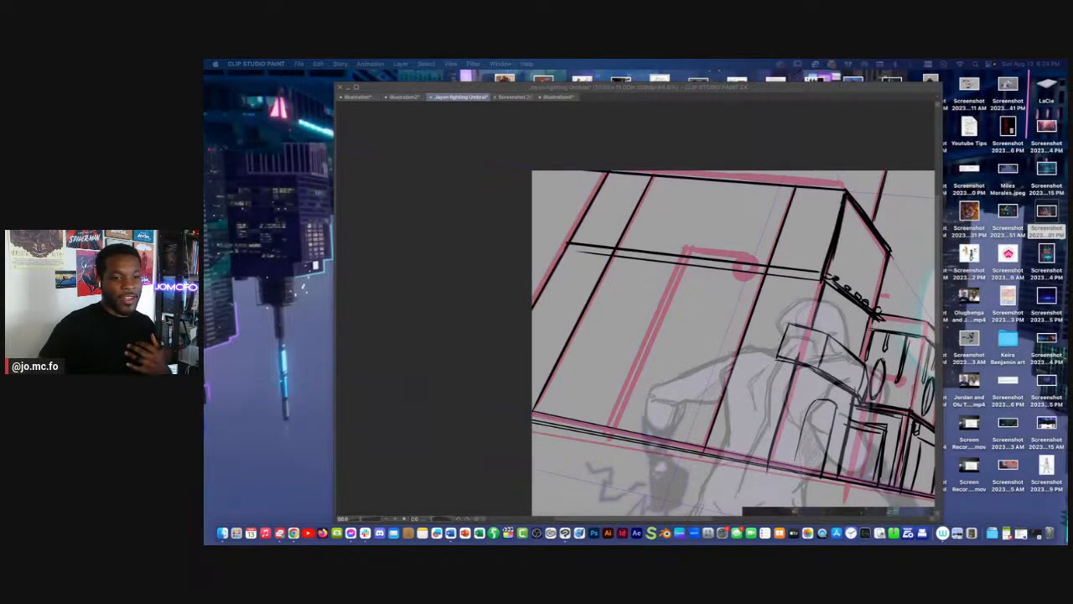
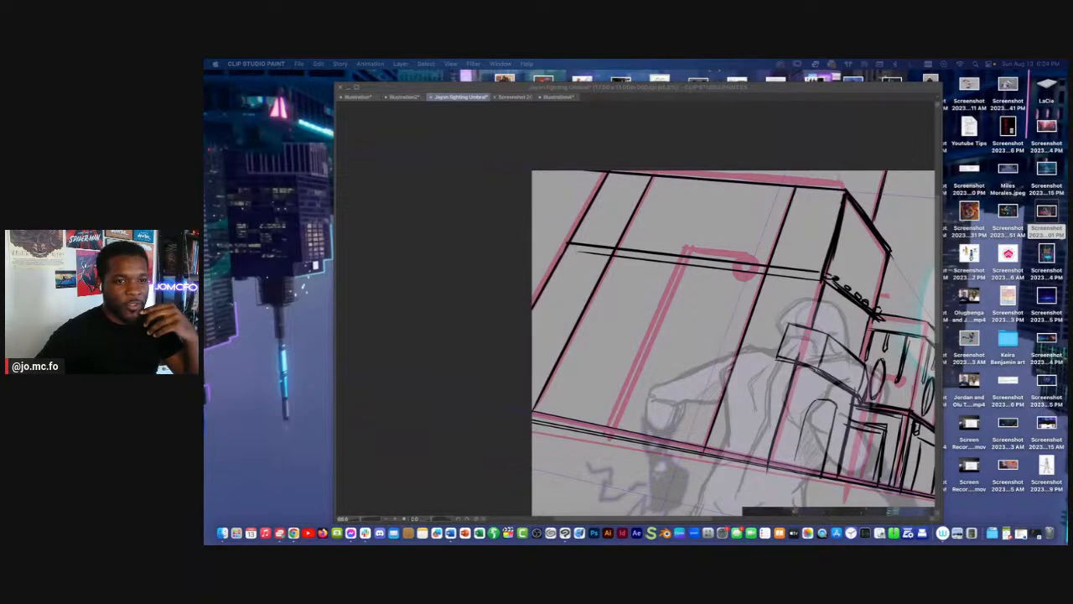
{"action": "left_click", "coordinate": [499, 320]}
Add short upright lines to the background building between the oval-windowed building and the round water tower
{"action": "left_click_drag", "start_coordinate": [499, 322], "coordinate": [211, 256]}
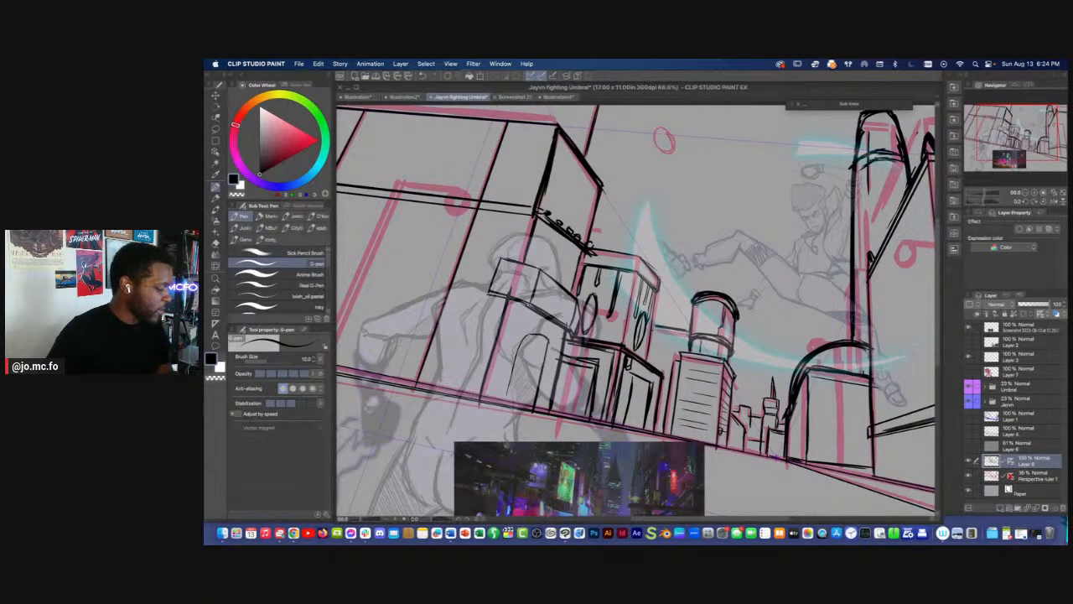
{"action": "left_click_drag", "start_coordinate": [661, 334], "coordinate": [657, 357]}
{"action": "mouse_move", "coordinate": [663, 338]}
{"action": "left_mouse_down"}
{"action": "mouse_move", "coordinate": [660, 358]}
{"action": "mouse_move", "coordinate": [646, 360]}
{"action": "left_mouse_up"}
Enlarge the pen to size 12 and ink the top and side roof edges of the building with oval windows
{"action": "key", "text": "]"}
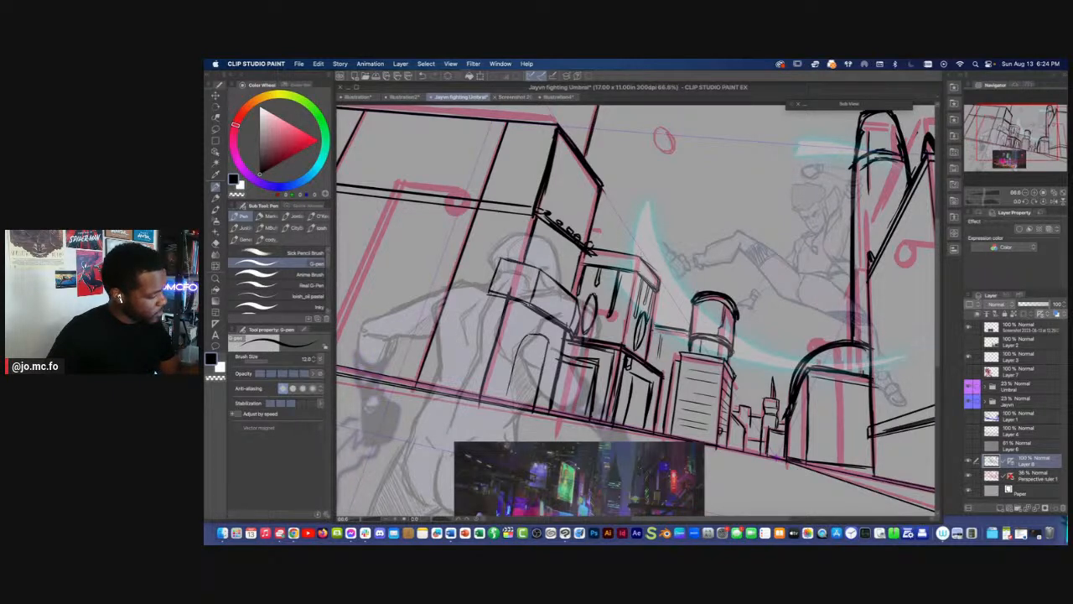
{"action": "mouse_move", "coordinate": [642, 252]}
{"action": "left_mouse_down"}
{"action": "mouse_move", "coordinate": [656, 272]}
{"action": "mouse_move", "coordinate": [587, 250]}
{"action": "left_mouse_up"}
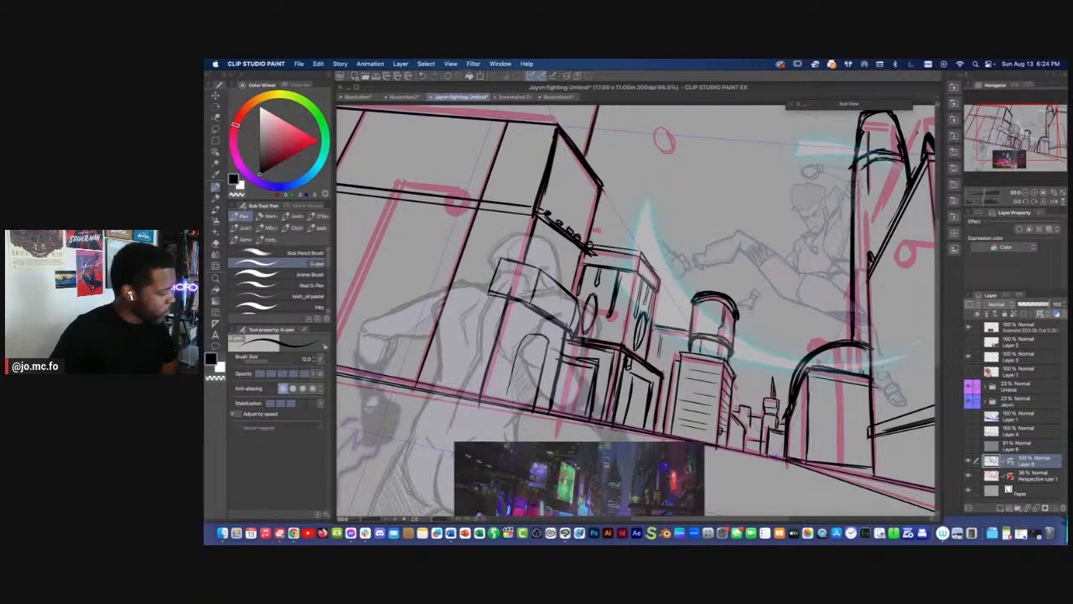
{"action": "left_click_drag", "start_coordinate": [644, 277], "coordinate": [658, 301]}
{"action": "left_click_drag", "start_coordinate": [646, 257], "coordinate": [658, 275]}
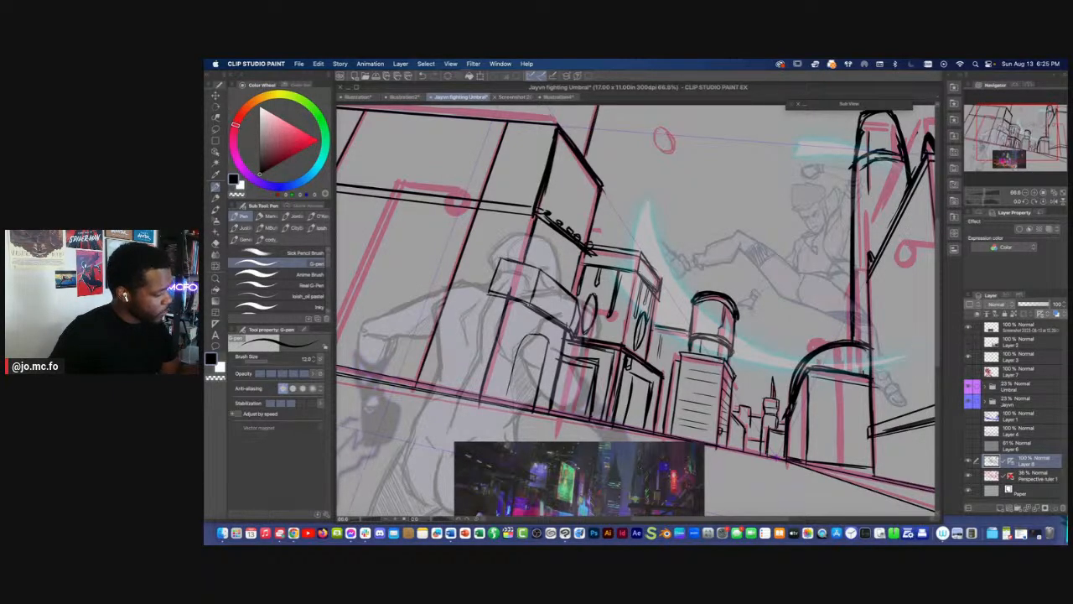
{"action": "key", "text": "super+minus"}
{"action": "key", "text": "super+minus"}
{"action": "mouse_move", "coordinate": [590, 247]}
{"action": "left_mouse_down"}
{"action": "mouse_move", "coordinate": [628, 250]}
{"action": "mouse_move", "coordinate": [635, 276]}
{"action": "mouse_move", "coordinate": [596, 316]}
{"action": "mouse_move", "coordinate": [587, 250]}
{"action": "left_mouse_up"}
{"action": "key", "text": "super+plus"}
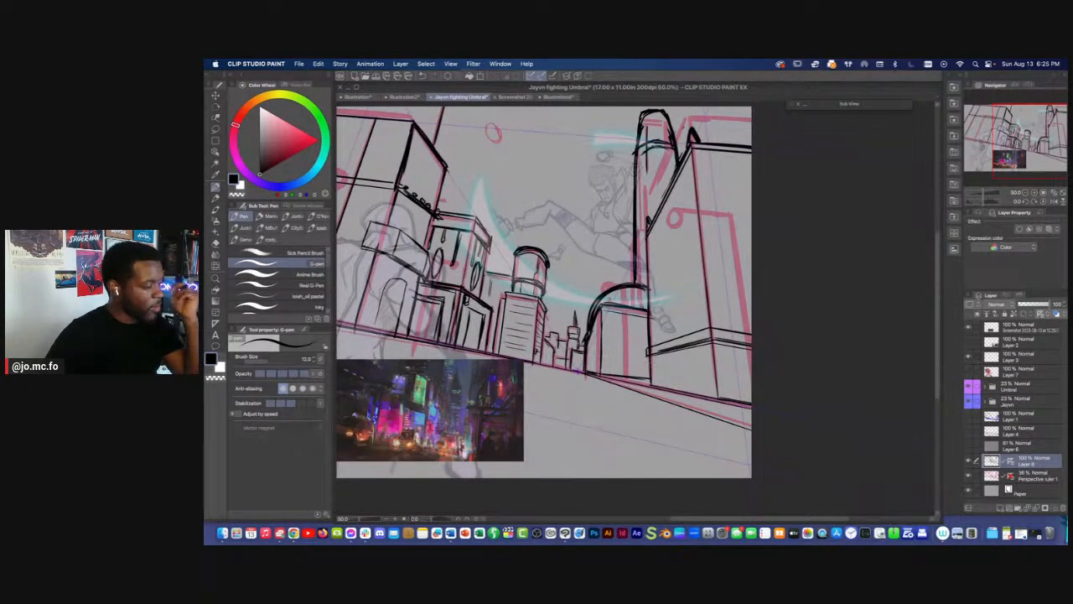
Hide the perspective ruler and draw a curved line inside the dome of the building at the right tower's foot
{"action": "mouse_move", "coordinate": [502, 317]}
{"action": "left_mouse_down"}
{"action": "mouse_move", "coordinate": [547, 328]}
{"action": "mouse_move", "coordinate": [553, 320]}
{"action": "mouse_move", "coordinate": [524, 312]}
{"action": "mouse_move", "coordinate": [572, 283]}
{"action": "mouse_move", "coordinate": [654, 315]}
{"action": "mouse_move", "coordinate": [670, 303]}
{"action": "left_mouse_up"}
{"action": "key", "text": "super+plus"}
{"action": "right_click", "coordinate": [1010, 464]}
{"action": "left_click", "coordinate": [975, 396]}
{"action": "key", "text": "super+plus"}
{"action": "key", "text": "bracketleft"}
{"action": "left_click_drag", "start_coordinate": [649, 260], "coordinate": [671, 298]}
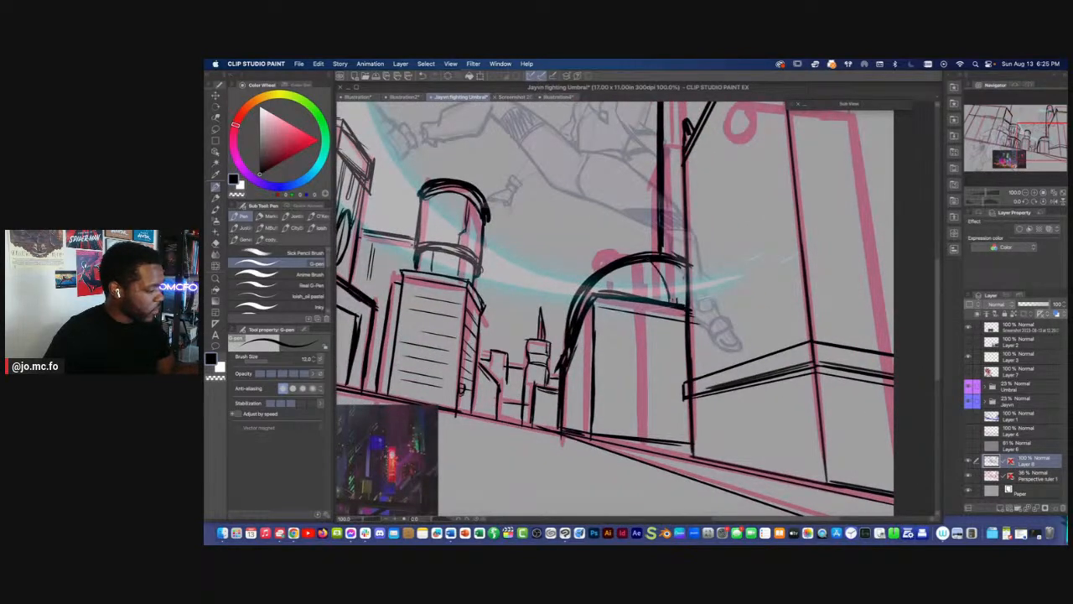
Rotate the canvas, clean up the dome's curved lines with the eraser and pen, and reset the rotation
{"action": "key", "text": "r"}
{"action": "left_click_drag", "start_coordinate": [568, 269], "coordinate": [647, 232]}
{"action": "key", "text": "e"}
{"action": "mouse_move", "coordinate": [675, 275]}
{"action": "left_mouse_down"}
{"action": "mouse_move", "coordinate": [699, 326]}
{"action": "mouse_move", "coordinate": [597, 245]}
{"action": "left_mouse_up"}
{"action": "key", "text": "p"}
{"action": "key", "text": "r"}
{"action": "key", "text": "e"}
{"action": "key", "text": "p"}
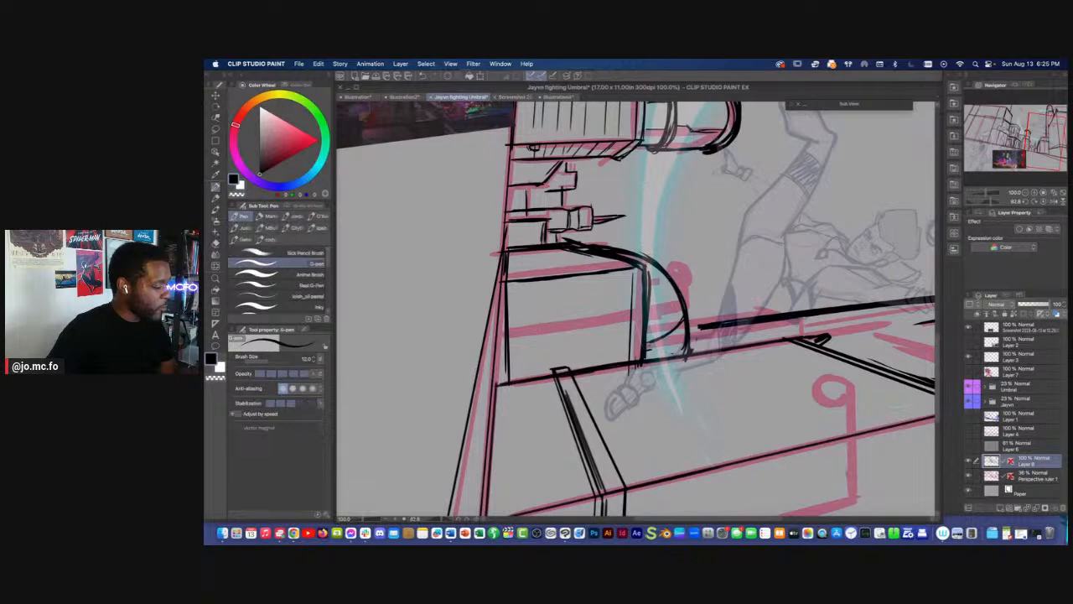
{"action": "key", "text": "r"}
{"action": "double_click", "coordinate": [654, 251]}
Ink the tall tower's edge down past the dome, then show the perspective ruler
{"action": "key", "text": "m"}
{"action": "key", "text": "p"}
{"action": "left_click_drag", "start_coordinate": [685, 153], "coordinate": [688, 303]}
{"action": "left_click", "coordinate": [1010, 461]}
{"action": "left_click", "coordinate": [1011, 461], "text": "shift"}
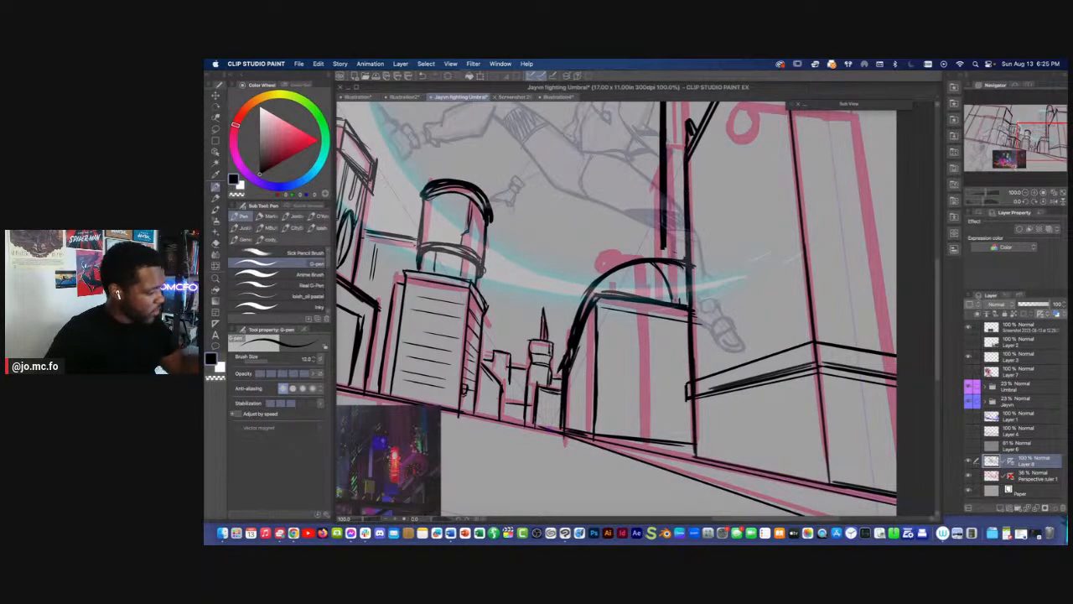
Draw an upright line down the domed building's front and darken the base line beside it in perspective
{"action": "key", "text": "]"}
{"action": "key", "text": "super+minus"}
{"action": "key", "text": "super+minus"}
{"action": "key", "text": "super+minus"}
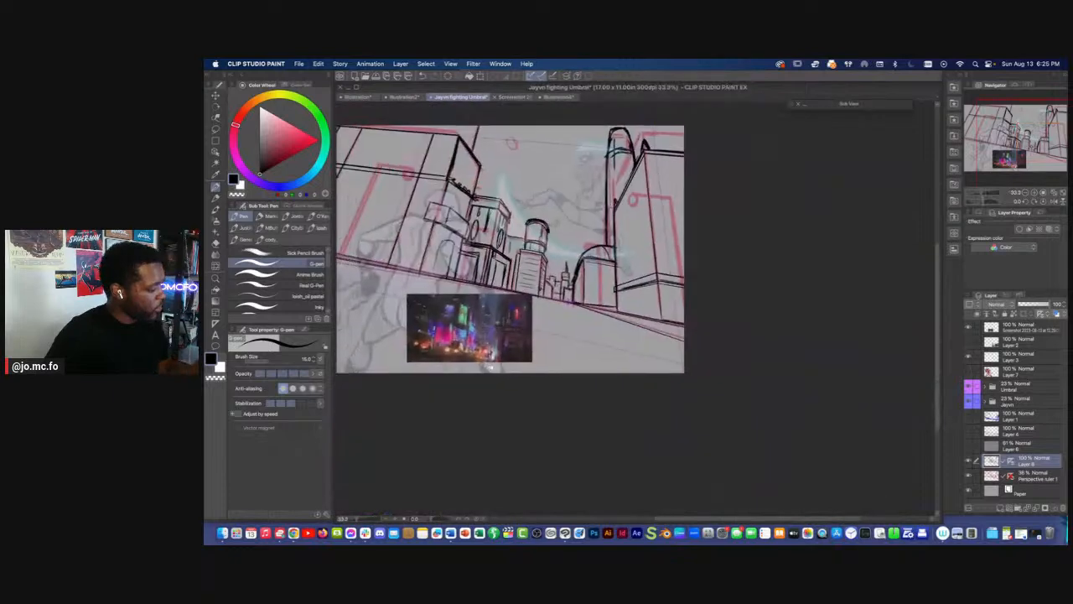
{"action": "left_click_drag", "start_coordinate": [481, 355], "coordinate": [533, 377]}
{"action": "key", "text": "super+plus"}
{"action": "key", "text": "super+plus"}
{"action": "key", "text": "super+plus"}
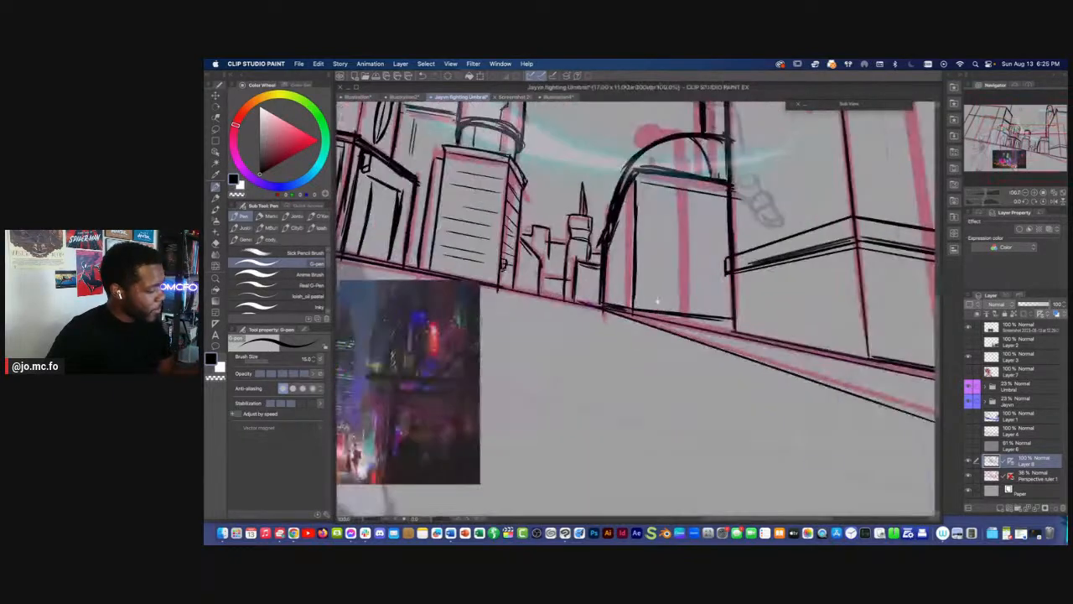
{"action": "key", "text": "["}
{"action": "key", "text": "["}
{"action": "left_click_drag", "start_coordinate": [638, 320], "coordinate": [623, 331]}
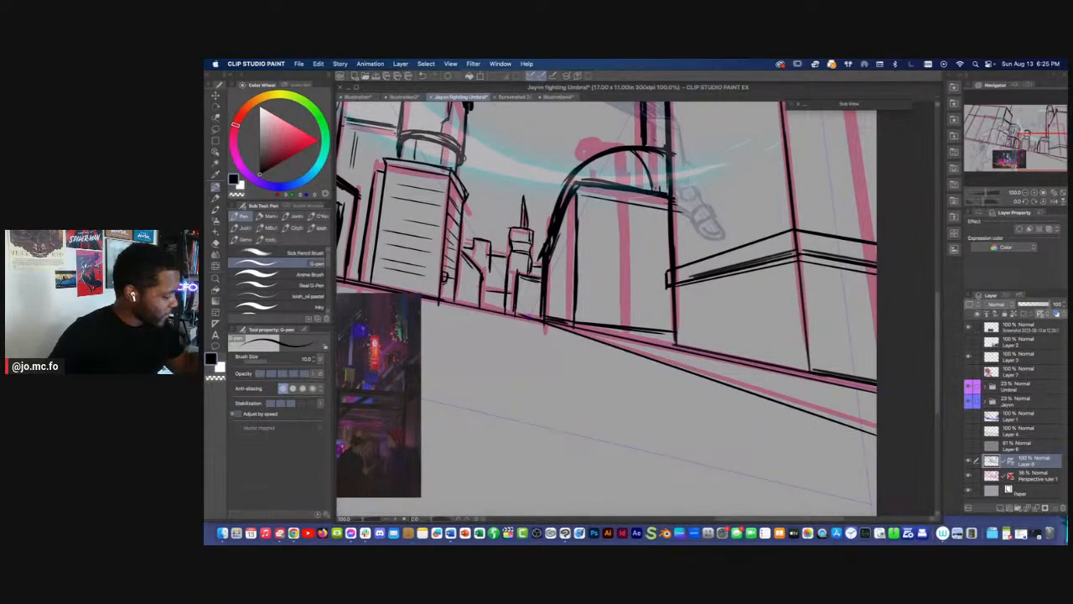
{"action": "left_click_drag", "start_coordinate": [633, 327], "coordinate": [631, 228]}
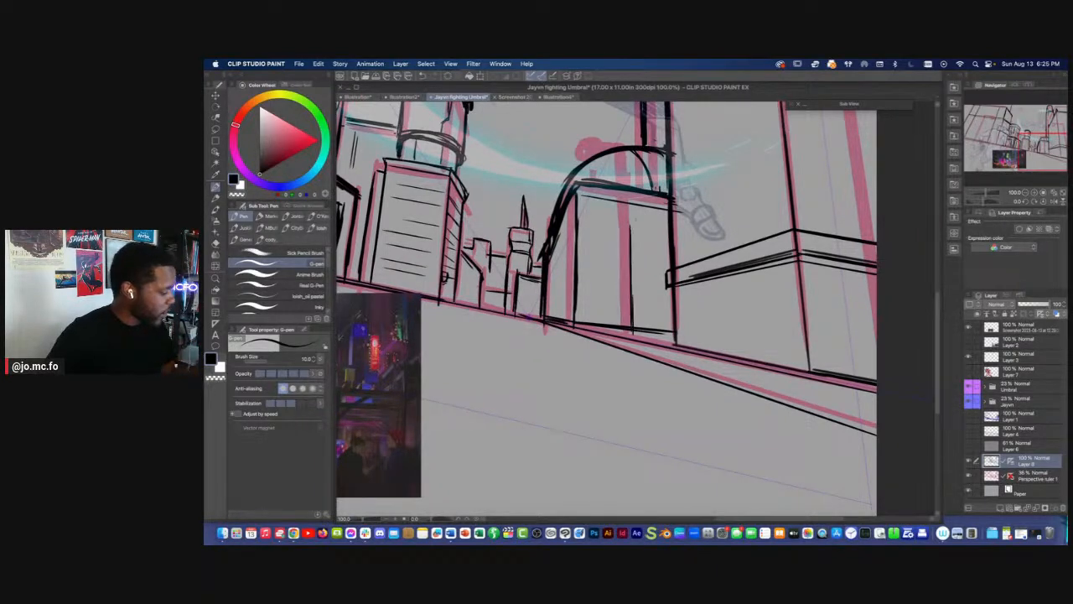
{"action": "left_click_drag", "start_coordinate": [637, 331], "coordinate": [668, 339]}
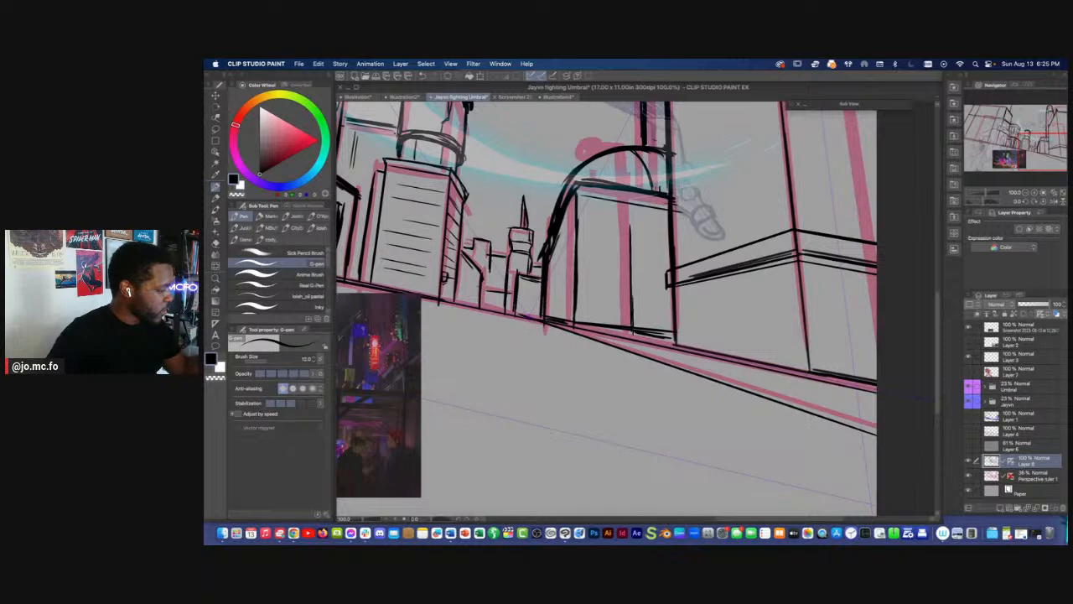
Thicken the upright line on the domed building into a corner and add slanted parallel ledge lines on its right part
{"action": "left_click_drag", "start_coordinate": [620, 189], "coordinate": [624, 322]}
{"action": "mouse_move", "coordinate": [620, 237]}
{"action": "left_mouse_down"}
{"action": "mouse_move", "coordinate": [623, 326]}
{"action": "mouse_move", "coordinate": [684, 339]}
{"action": "left_mouse_up"}
{"action": "left_click_drag", "start_coordinate": [655, 307], "coordinate": [664, 343]}
{"action": "mouse_move", "coordinate": [673, 242]}
{"action": "left_mouse_down"}
{"action": "mouse_move", "coordinate": [627, 289]}
{"action": "mouse_move", "coordinate": [638, 276]}
{"action": "left_mouse_up"}
{"action": "key", "text": "m"}
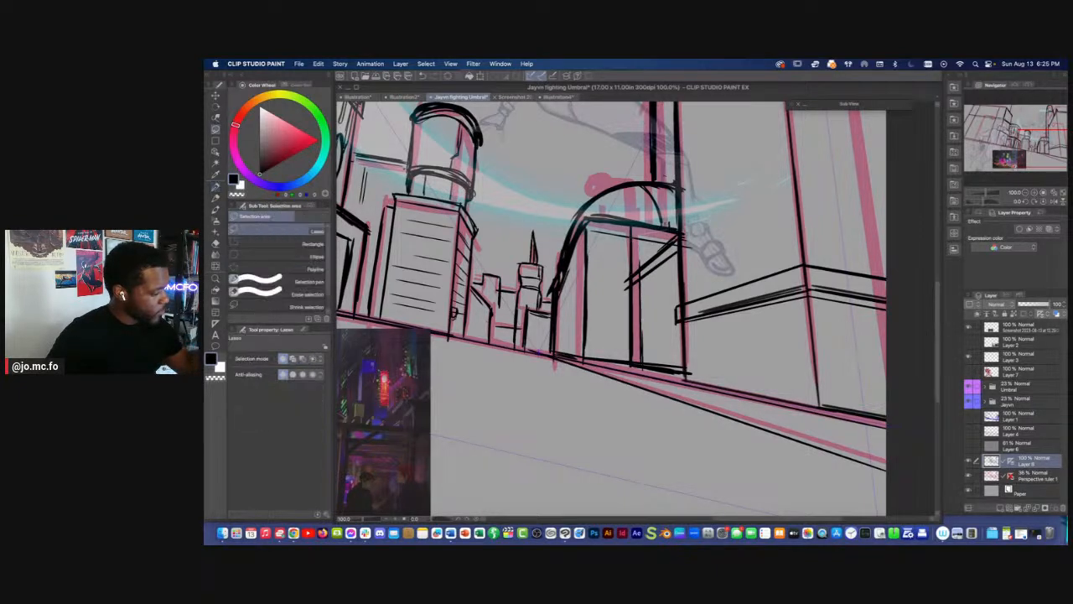
{"action": "key", "text": "p"}
Draw a small door at the base of the domed building's right face
{"action": "mouse_move", "coordinate": [662, 345]}
{"action": "left_mouse_down"}
{"action": "mouse_move", "coordinate": [662, 371]}
{"action": "mouse_move", "coordinate": [653, 364]}
{"action": "left_mouse_up"}
{"action": "scroll", "coordinate": [671, 376], "scroll_direction": "down", "scroll_amount": 3}
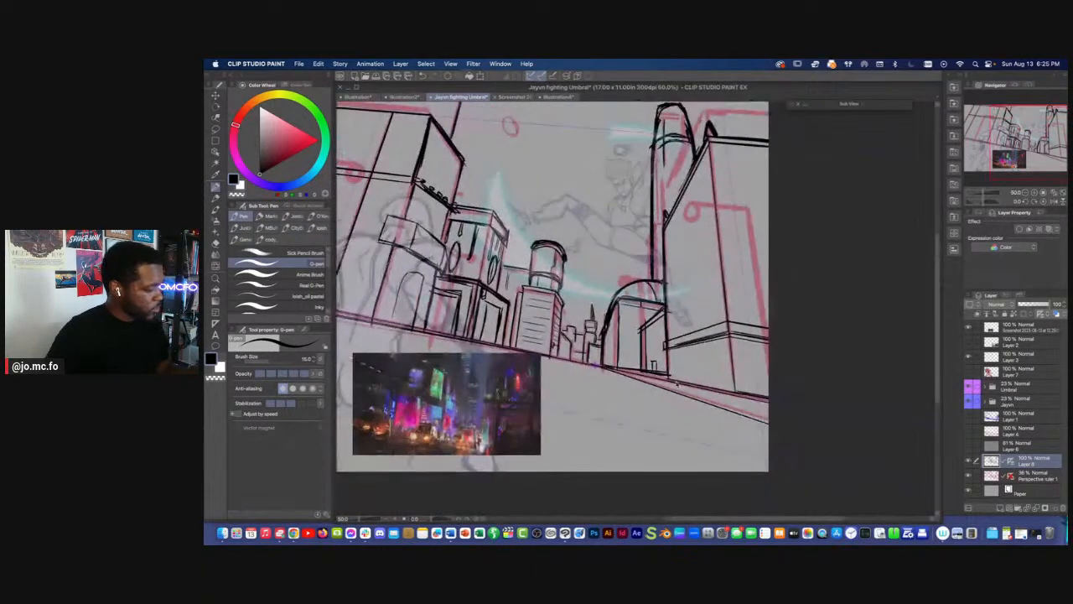
{"action": "left_click_drag", "start_coordinate": [549, 400], "coordinate": [587, 404]}
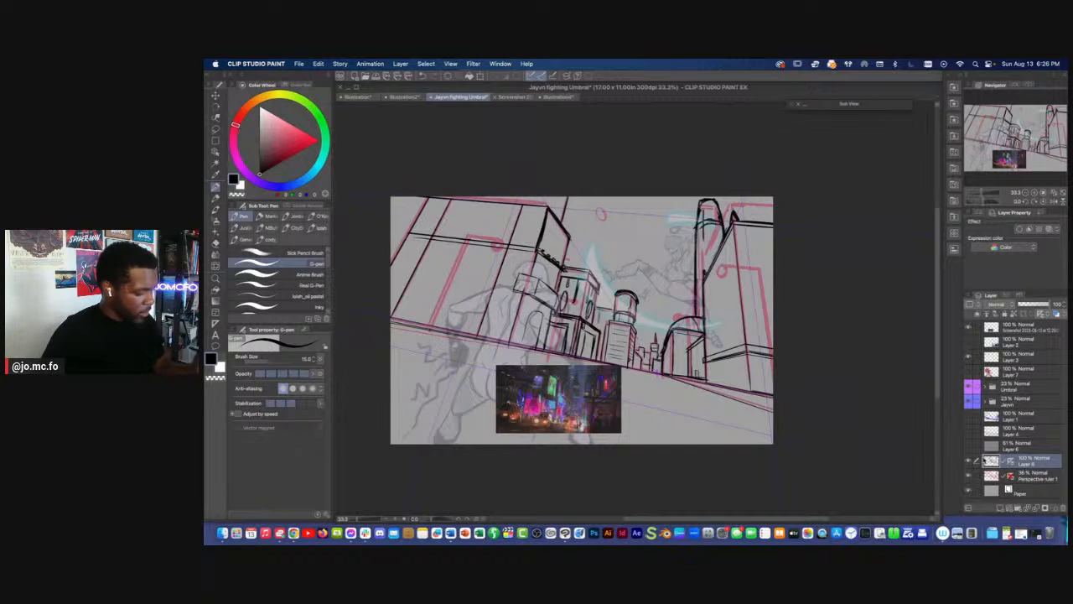
Add a new layer beneath the Jayvn folder and set the pen colour to blue for guide lines
{"action": "left_click", "coordinate": [1009, 422]}
{"action": "left_click", "coordinate": [993, 505]}
{"action": "mouse_move", "coordinate": [575, 371]}
{"action": "left_mouse_down"}
{"action": "mouse_move", "coordinate": [662, 374]}
{"action": "mouse_move", "coordinate": [662, 335]}
{"action": "left_mouse_up"}
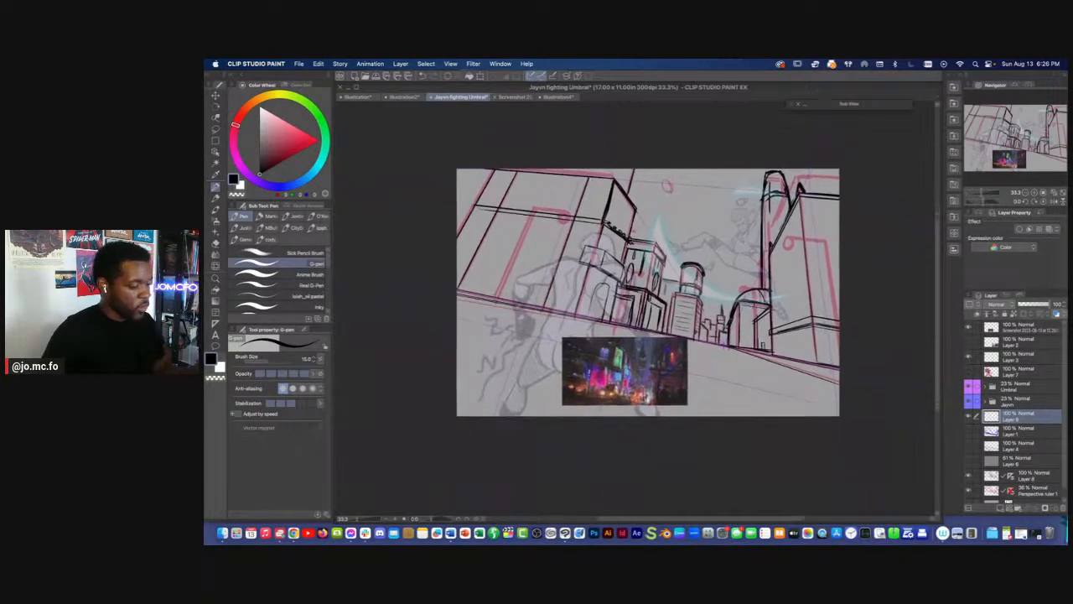
{"action": "left_click", "coordinate": [1004, 389]}
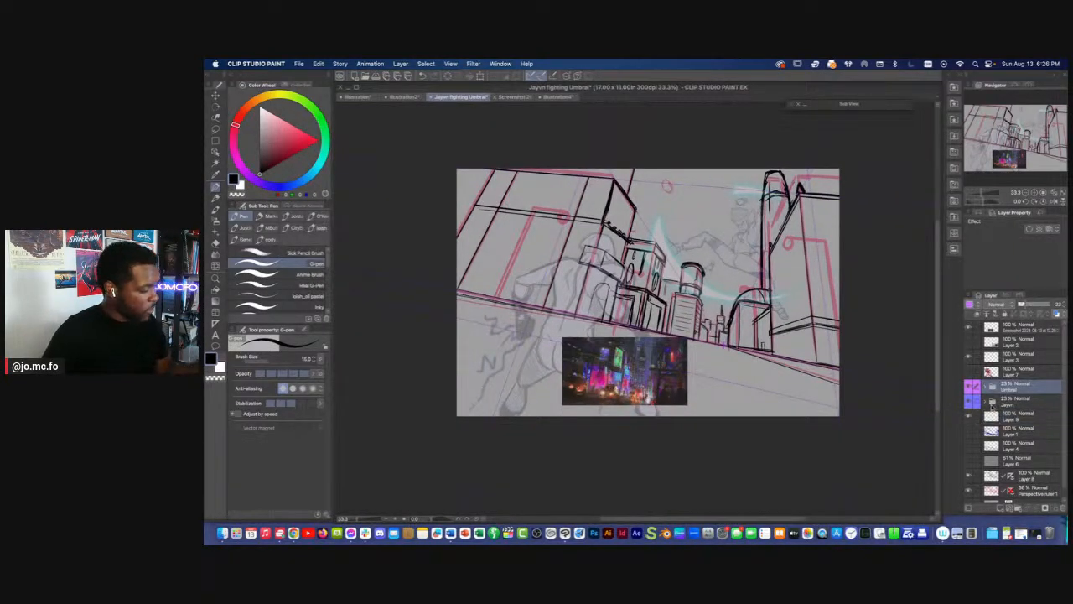
{"action": "left_click", "coordinate": [319, 140]}
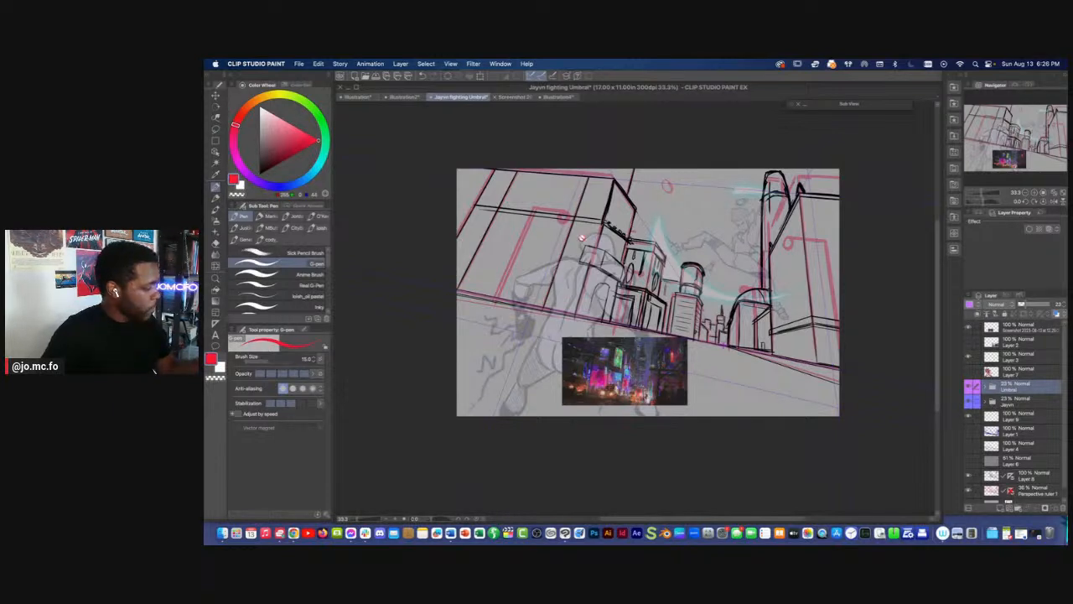
{"action": "left_click", "coordinate": [1002, 418]}
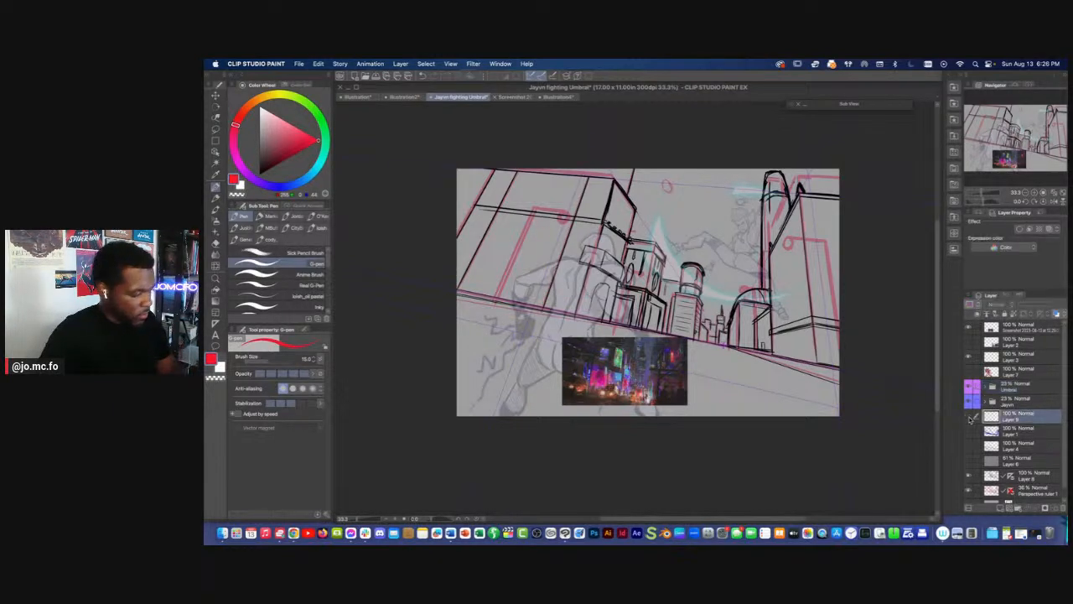
{"action": "left_click", "coordinate": [300, 183]}
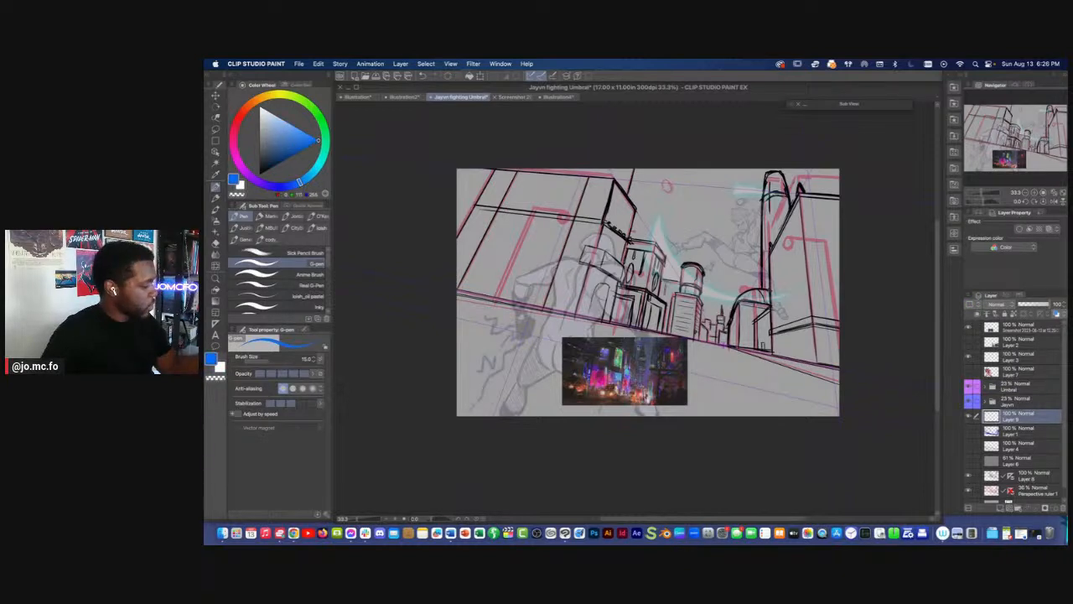
Draw blue guide lines from the left tower down to the street's far end, to the canvas's lower edge, and across the ground
{"action": "left_click_drag", "start_coordinate": [634, 257], "coordinate": [698, 321]}
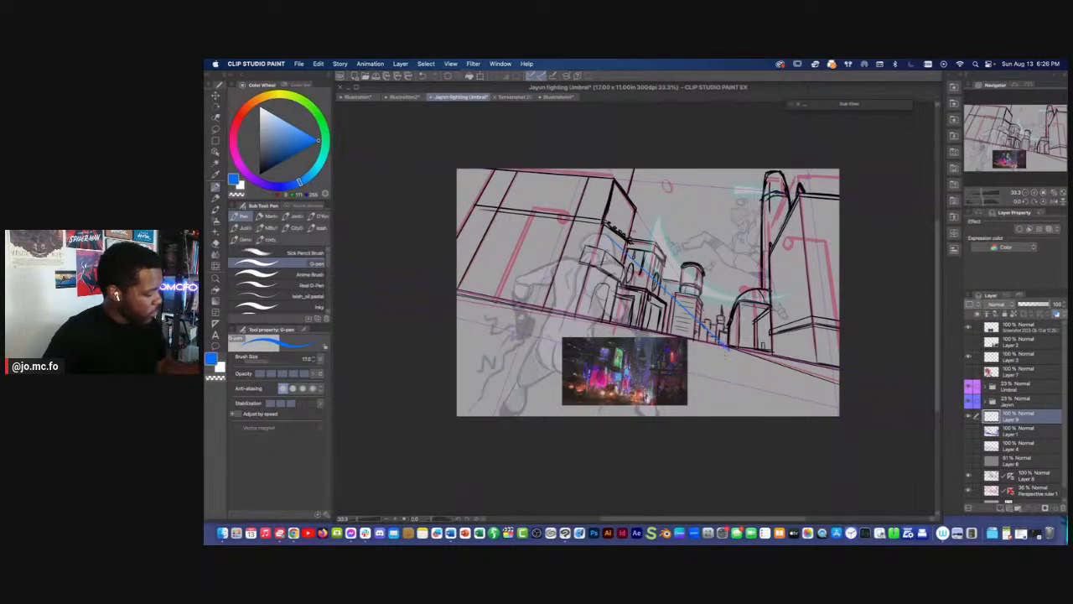
{"action": "left_click_drag", "start_coordinate": [726, 345], "coordinate": [681, 406]}
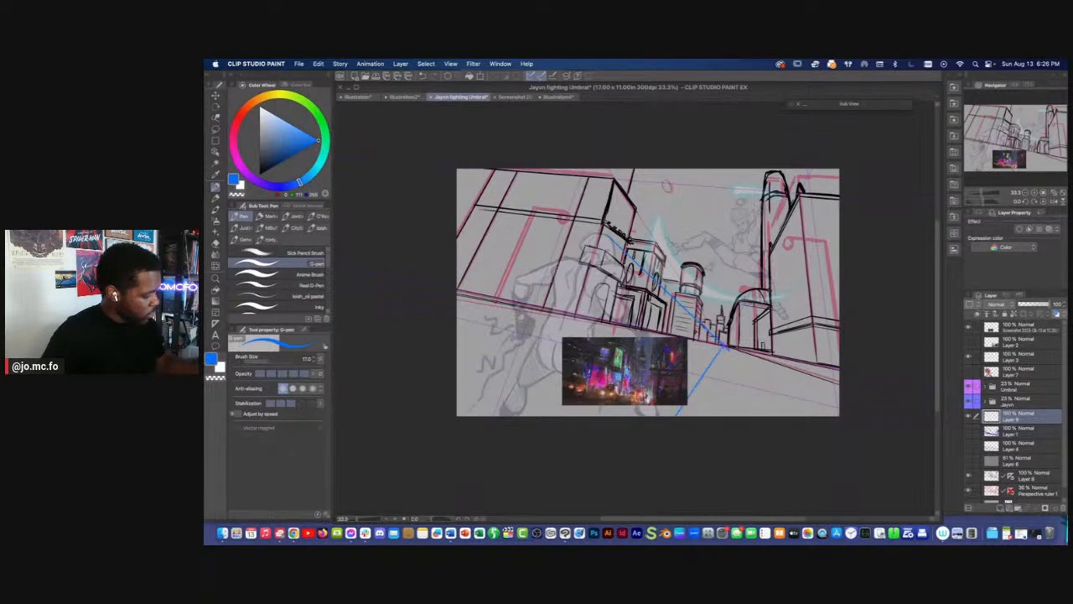
{"action": "key", "text": "super+plus"}
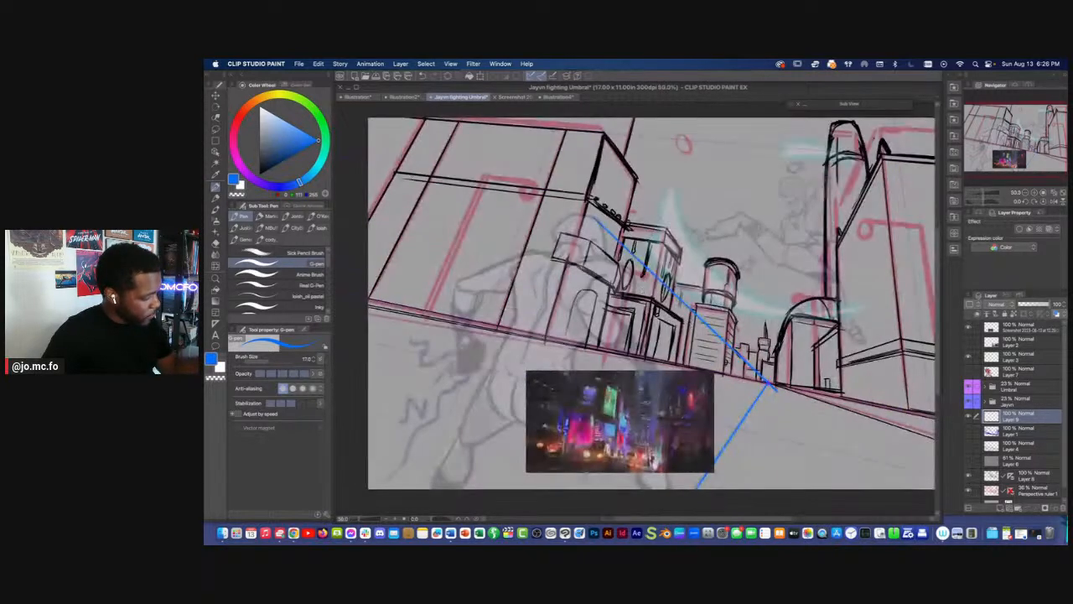
{"action": "left_click_drag", "start_coordinate": [654, 335], "coordinate": [628, 285]}
{"action": "key", "text": "bracketleft"}
{"action": "mouse_move", "coordinate": [722, 328]}
{"action": "left_mouse_down"}
{"action": "mouse_move", "coordinate": [720, 363]}
{"action": "mouse_move", "coordinate": [852, 387]}
{"action": "left_mouse_up"}
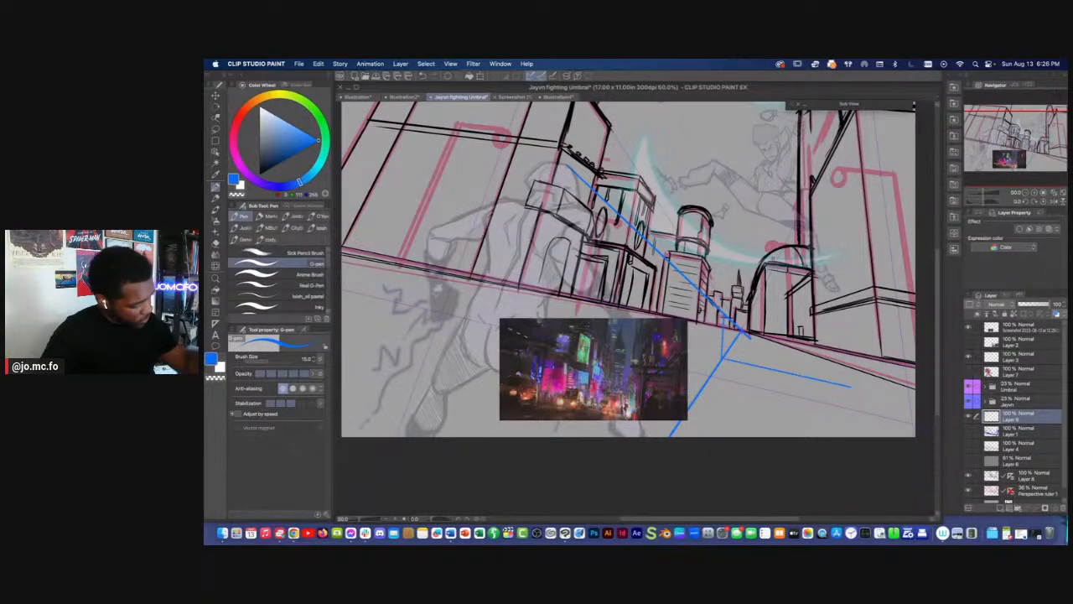
Hide the perspective ruler on the building ink layer and return to the new blue guide layer
{"action": "key", "text": "super+minus"}
{"action": "key", "text": "super+plus"}
{"action": "key", "text": "super+plus"}
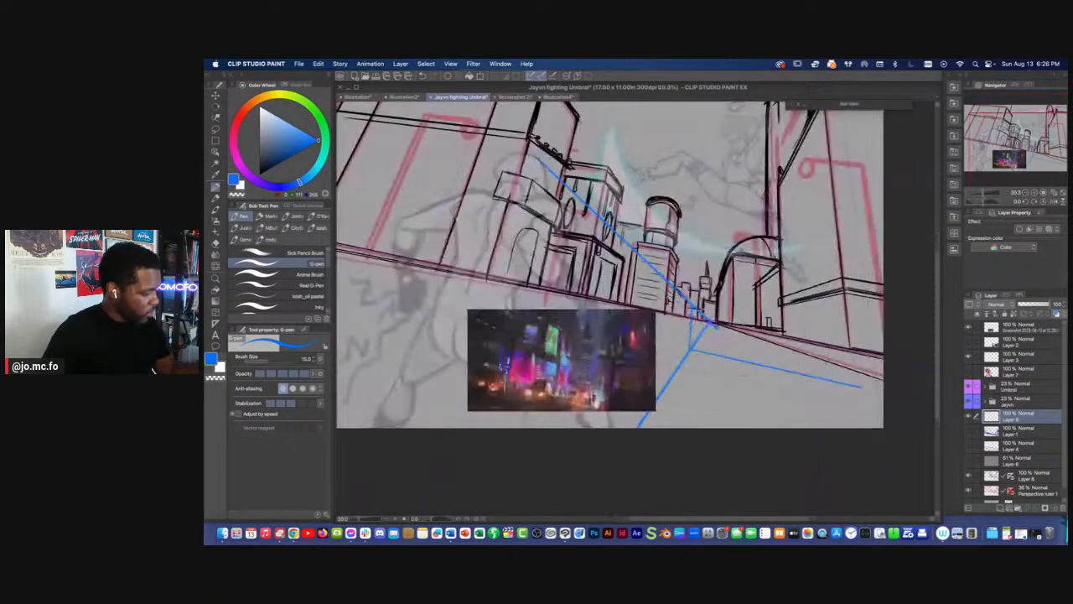
{"action": "key", "text": "]"}
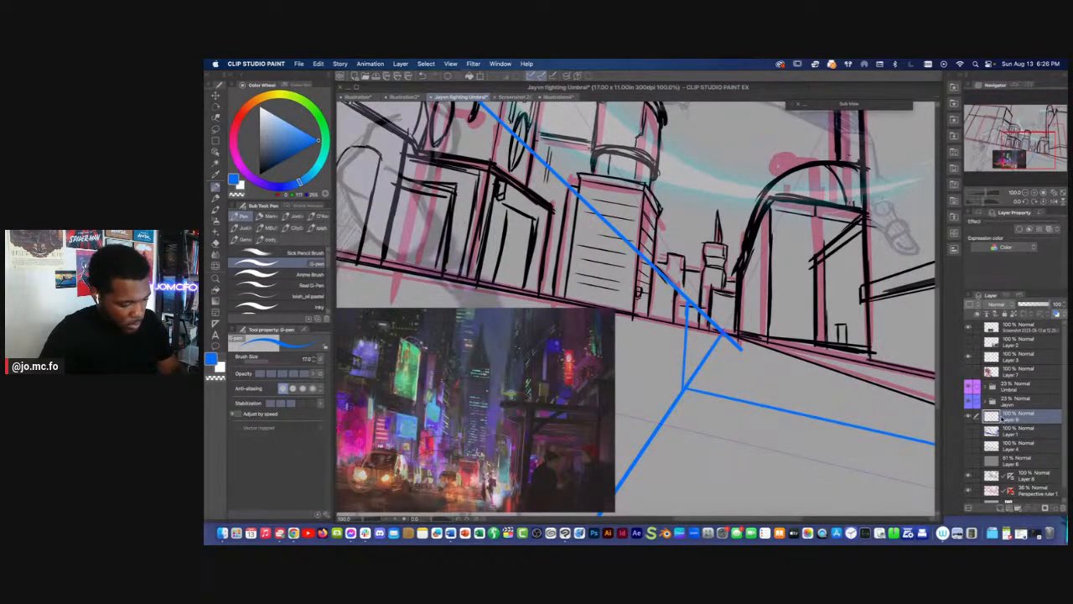
{"action": "right_click", "coordinate": [1000, 418]}
{"action": "left_click", "coordinate": [1006, 425]}
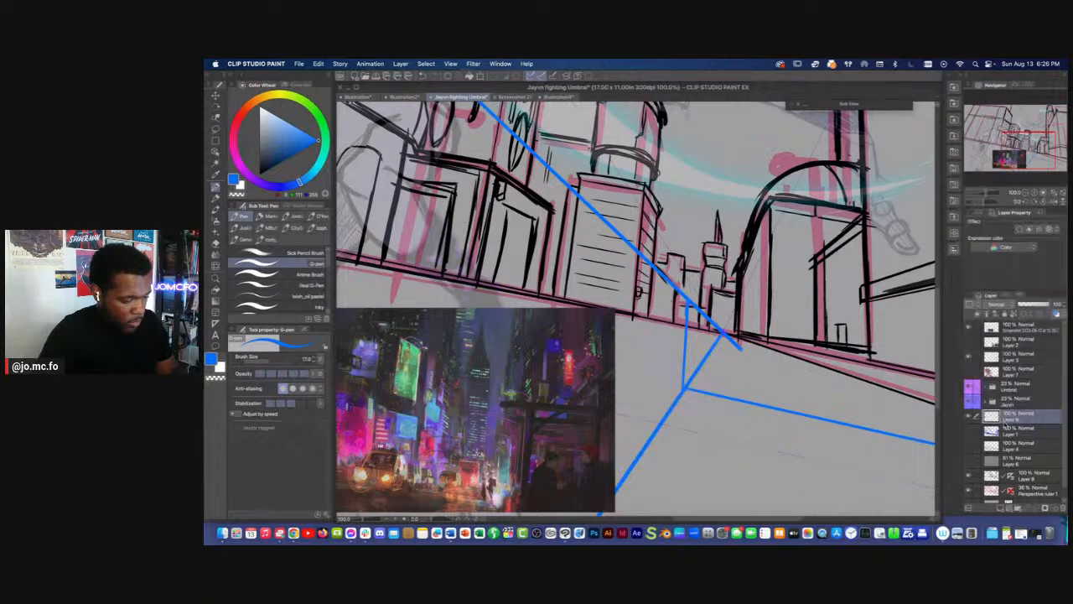
{"action": "scroll", "coordinate": [1049, 429], "scroll_direction": "down", "scroll_amount": 1}
{"action": "right_click", "coordinate": [1011, 468]}
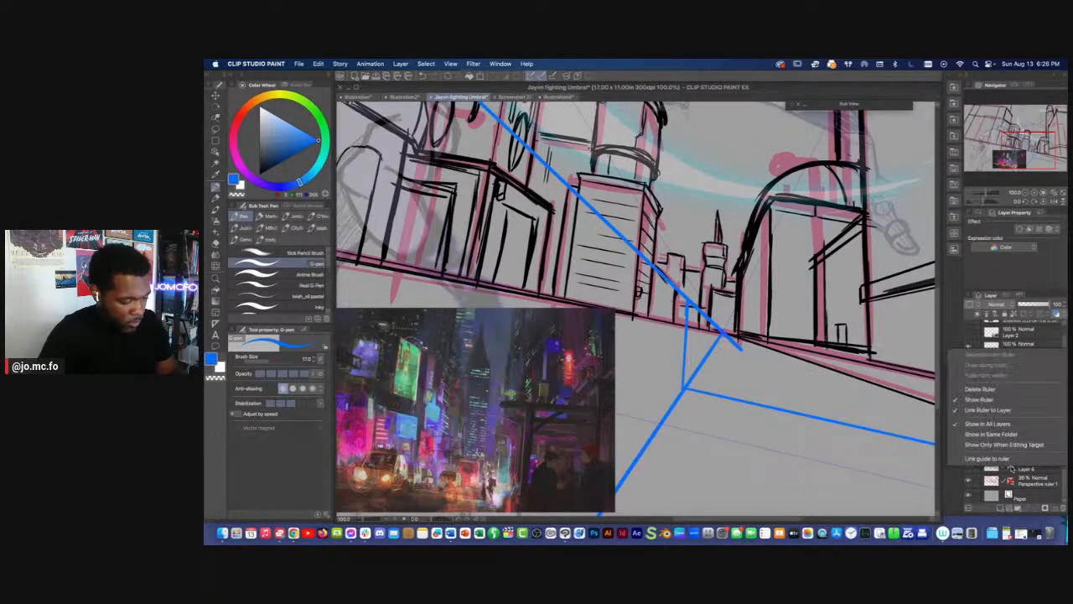
{"action": "left_click", "coordinate": [981, 400]}
{"action": "left_click", "coordinate": [998, 409]}
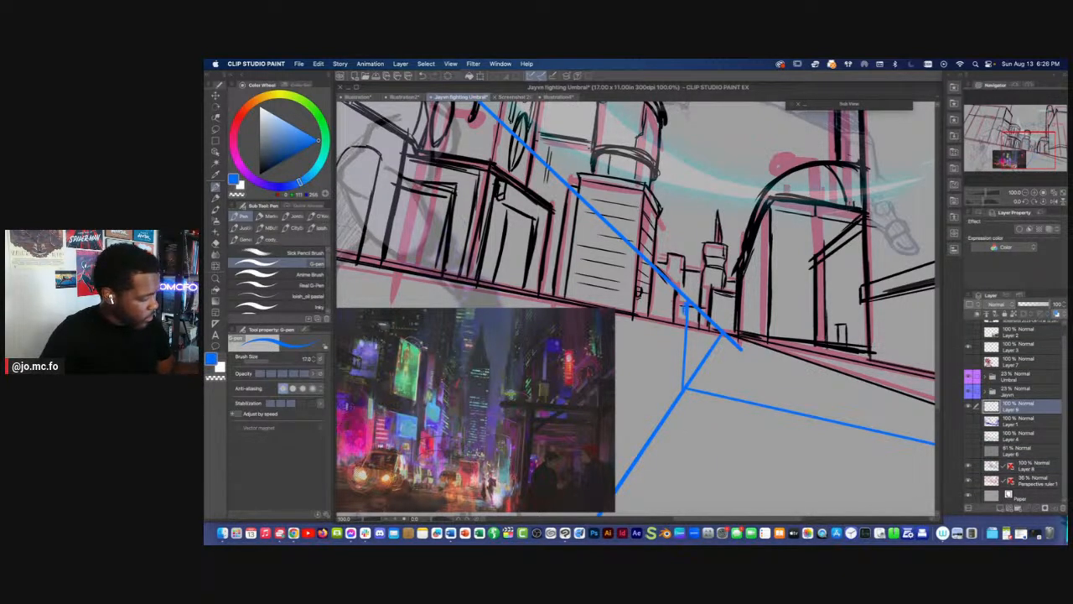
Draw a narrow upright blue post freehand at the corner where the street guide lines meet
{"action": "left_click_drag", "start_coordinate": [689, 325], "coordinate": [691, 349]}
{"action": "mouse_move", "coordinate": [681, 312]}
{"action": "left_mouse_down"}
{"action": "mouse_move", "coordinate": [691, 376]}
{"action": "mouse_move", "coordinate": [663, 339]}
{"action": "left_mouse_up"}
{"action": "scroll", "coordinate": [675, 340], "scroll_direction": "down", "scroll_amount": 1}
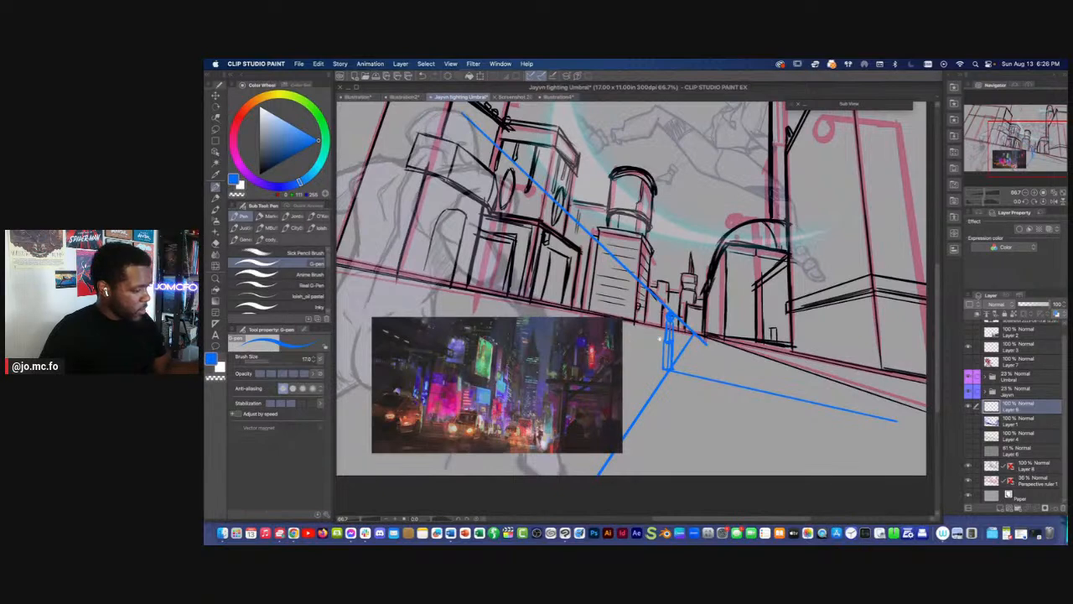
{"action": "scroll", "coordinate": [671, 335], "scroll_direction": "down", "scroll_amount": 1}
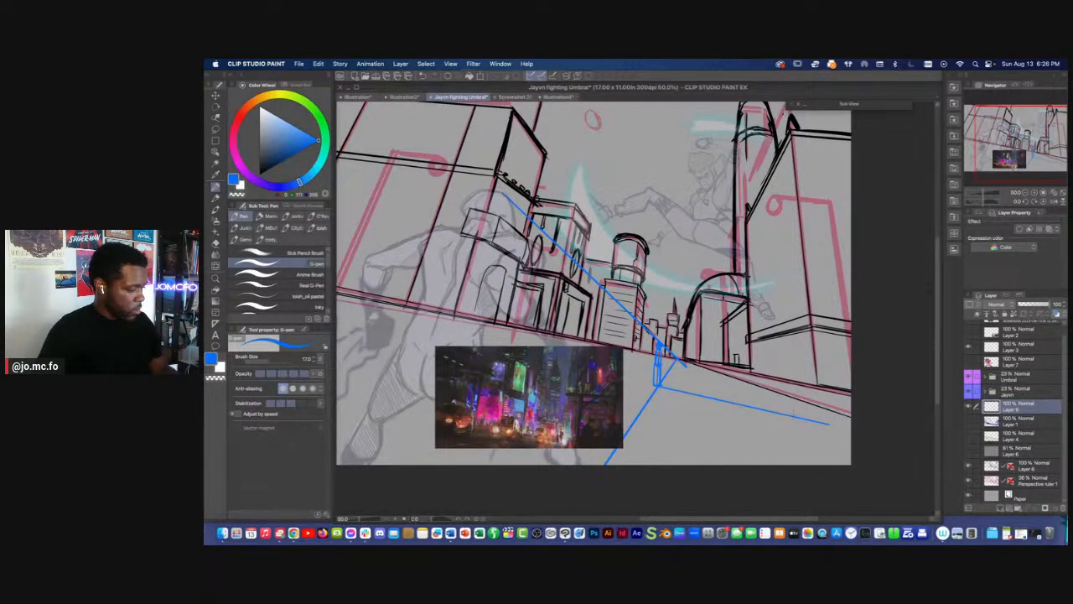
On the building ink layer, draw long blue perspective lines across the building bases from the post to both canvas sides
{"action": "left_click", "coordinate": [1006, 466]}
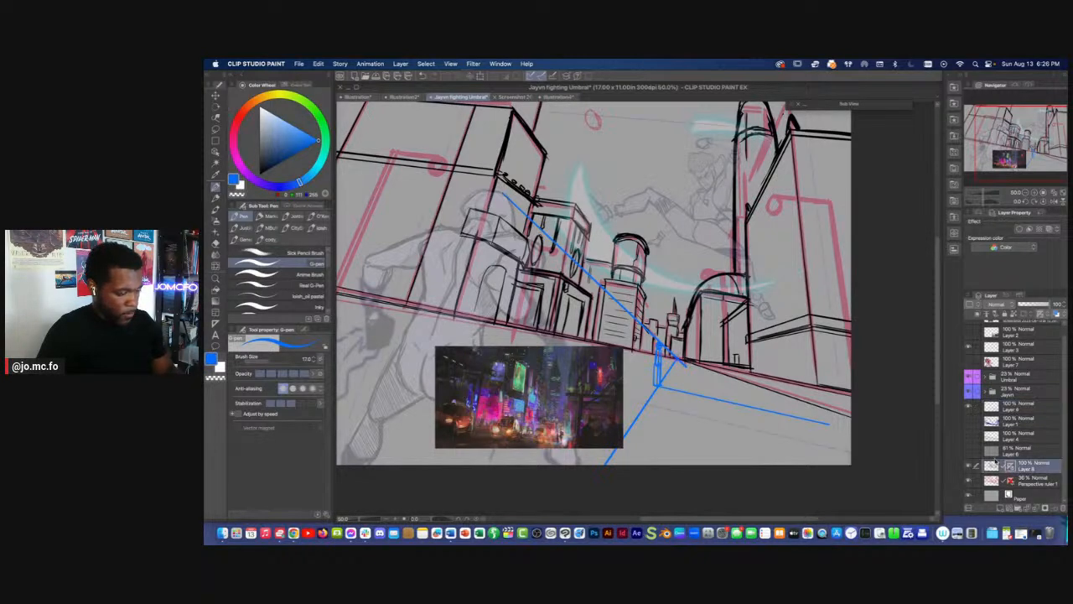
{"action": "left_click_drag", "start_coordinate": [681, 347], "coordinate": [849, 383]}
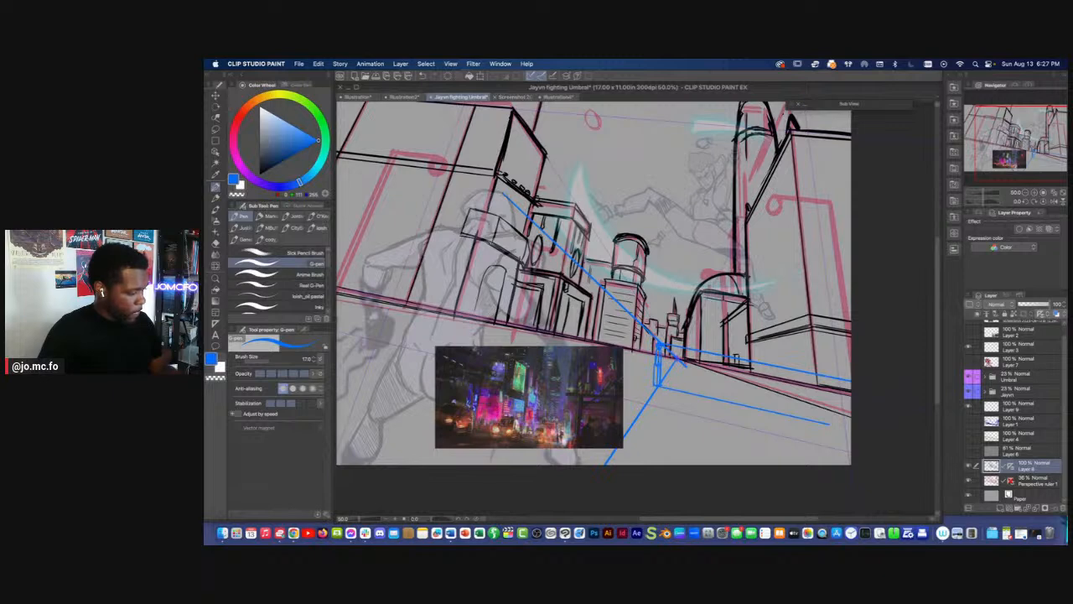
{"action": "left_click_drag", "start_coordinate": [654, 386], "coordinate": [338, 317]}
{"action": "left_click_drag", "start_coordinate": [847, 382], "coordinate": [337, 313]}
{"action": "key", "text": "super+z"}
{"action": "left_click_drag", "start_coordinate": [816, 375], "coordinate": [325, 276]}
{"action": "key", "text": "super+minus"}
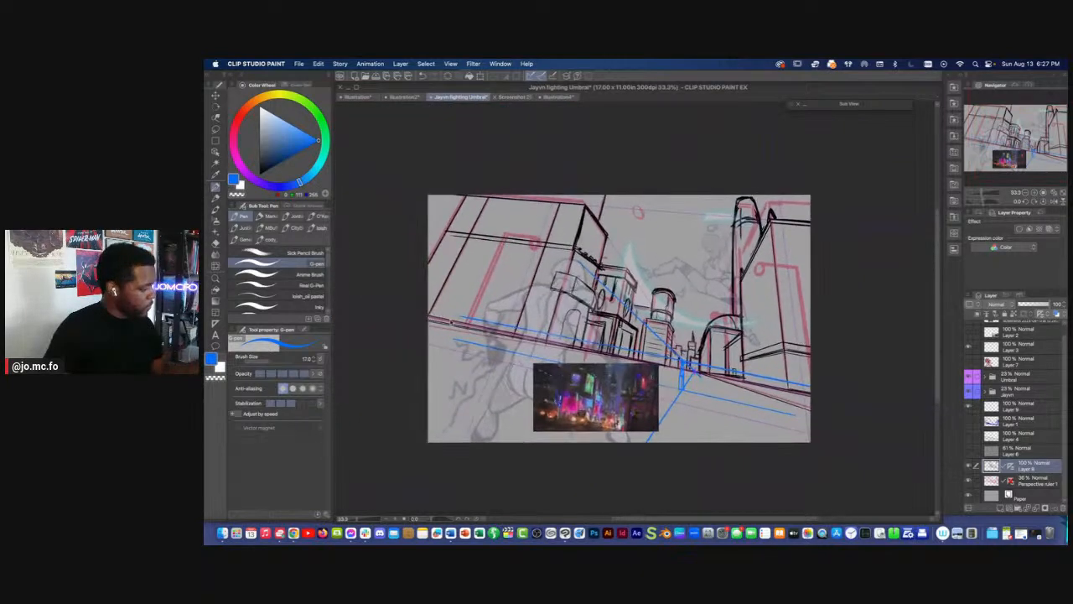
Set the brush size to 20 and draw an upright post joining the two blue perspective lines near the left tower's base
{"action": "key", "text": "super+plus"}
{"action": "key", "text": "bracketright"}
{"action": "key", "text": "bracketright"}
{"action": "mouse_move", "coordinate": [497, 344]}
{"action": "left_mouse_down"}
{"action": "mouse_move", "coordinate": [506, 308]}
{"action": "mouse_move", "coordinate": [492, 308]}
{"action": "left_mouse_up"}
{"action": "mouse_move", "coordinate": [491, 308]}
{"action": "left_mouse_down"}
{"action": "mouse_move", "coordinate": [482, 341]}
{"action": "mouse_move", "coordinate": [415, 298]}
{"action": "mouse_move", "coordinate": [376, 291]}
{"action": "left_mouse_up"}
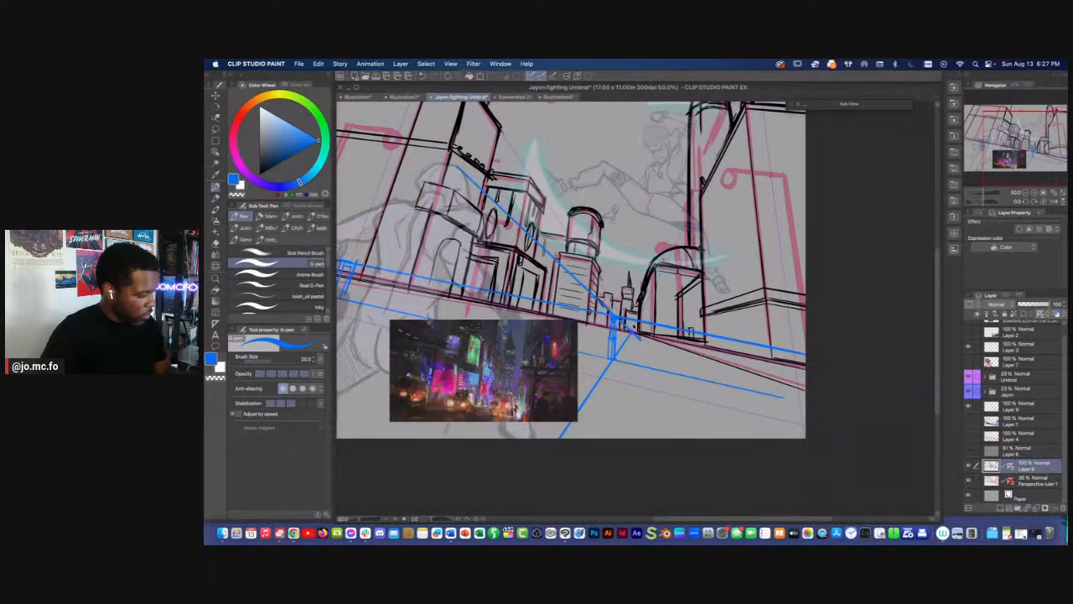
{"action": "key", "text": "super+plus"}
{"action": "key", "text": "super+z"}
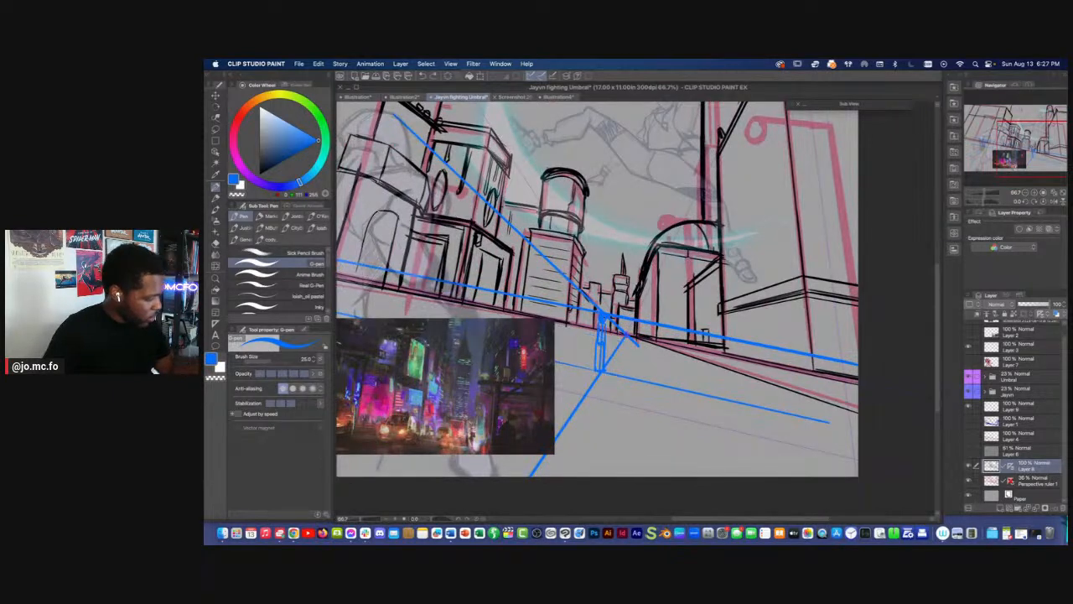
Draw a slanted blue line from the ground guide's right end back to the street's far end, trying extra lines beside it
{"action": "left_click_drag", "start_coordinate": [829, 422], "coordinate": [627, 336]}
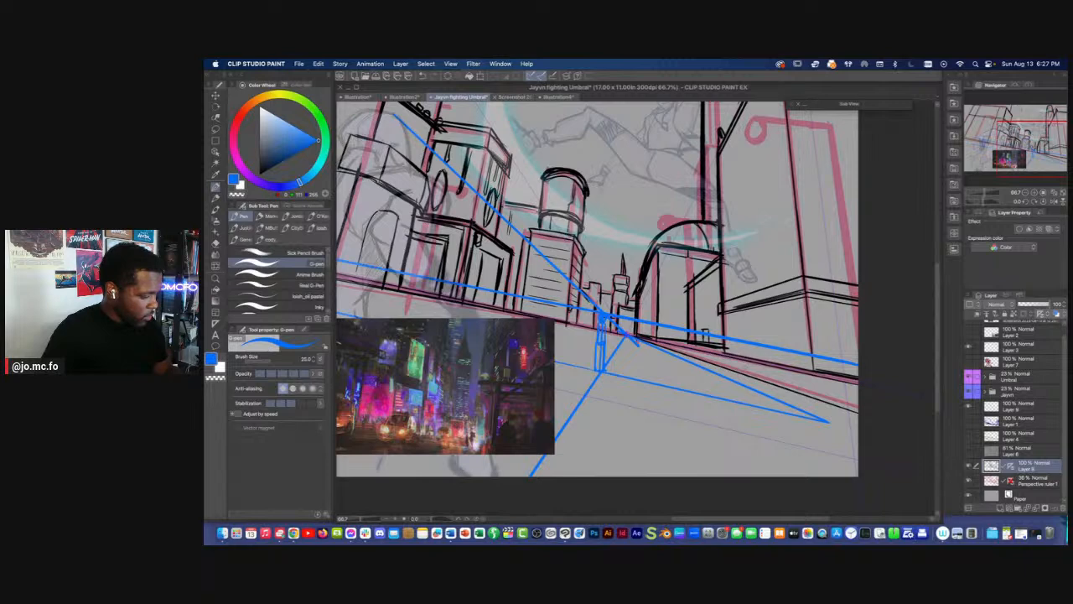
{"action": "left_click_drag", "start_coordinate": [621, 343], "coordinate": [775, 379]}
{"action": "key", "text": "super+z"}
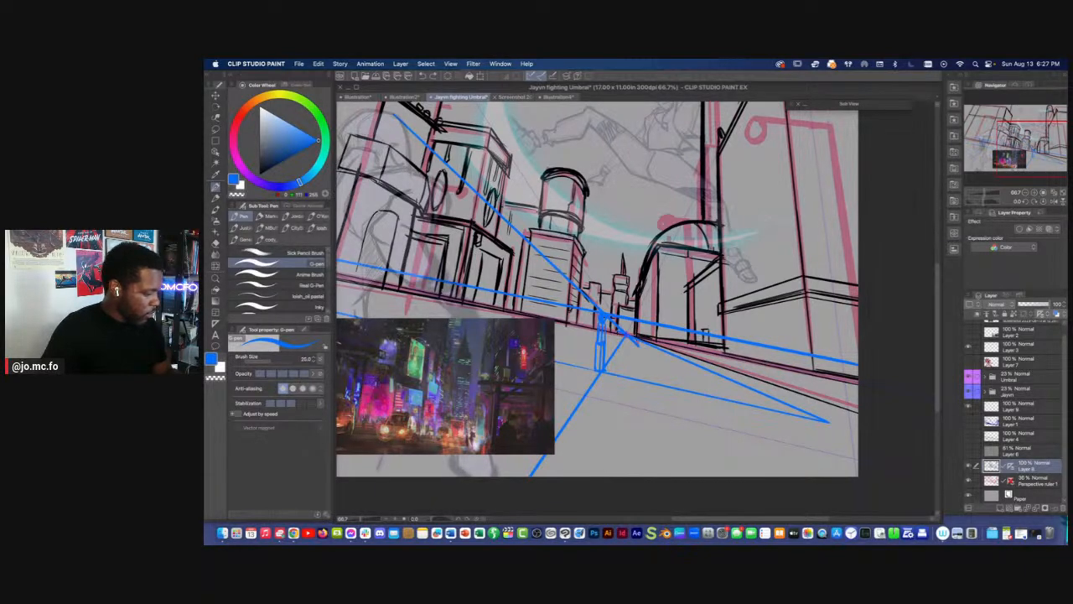
{"action": "left_click_drag", "start_coordinate": [755, 356], "coordinate": [634, 335]}
{"action": "key", "text": "super+z"}
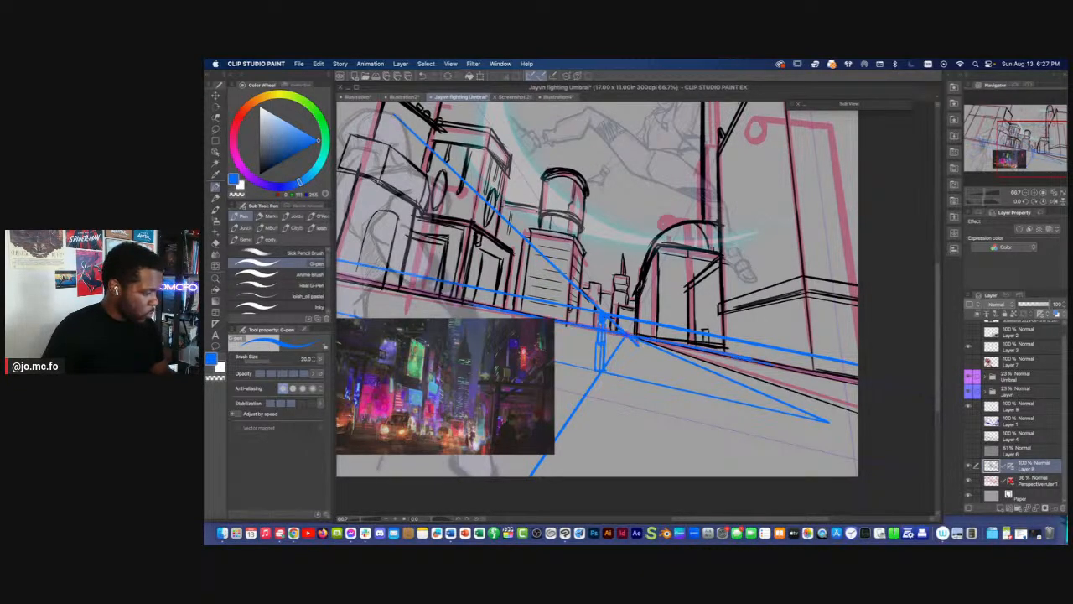
Extend the lower blue ground line to the canvas's right edge
{"action": "scroll", "coordinate": [586, 352], "scroll_direction": "down", "scroll_amount": 1}
{"action": "left_click_drag", "start_coordinate": [585, 353], "coordinate": [673, 365]}
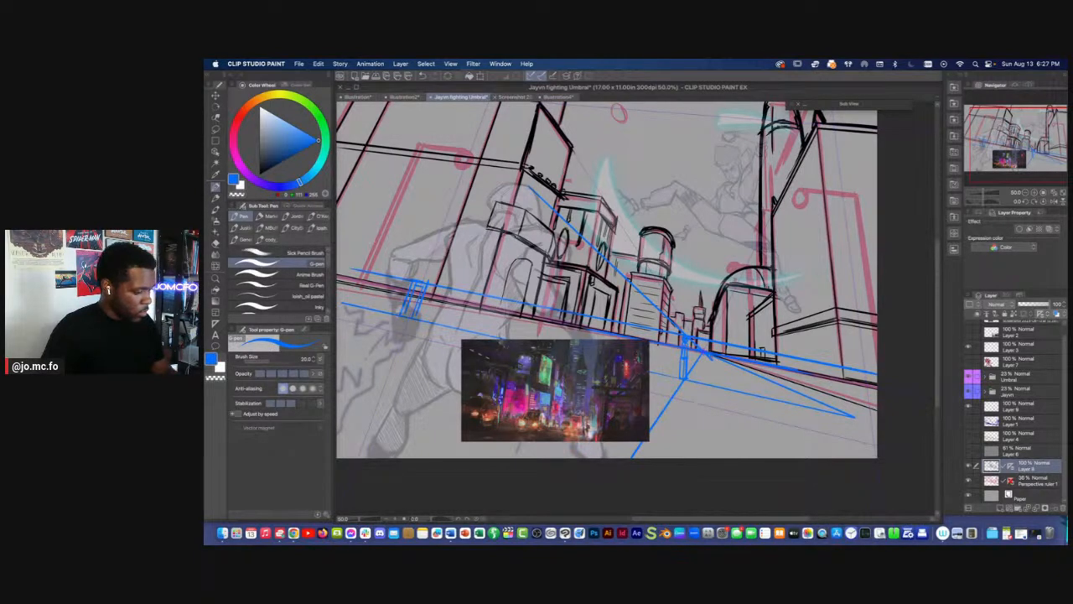
{"action": "left_click_drag", "start_coordinate": [866, 396], "coordinate": [806, 437]}
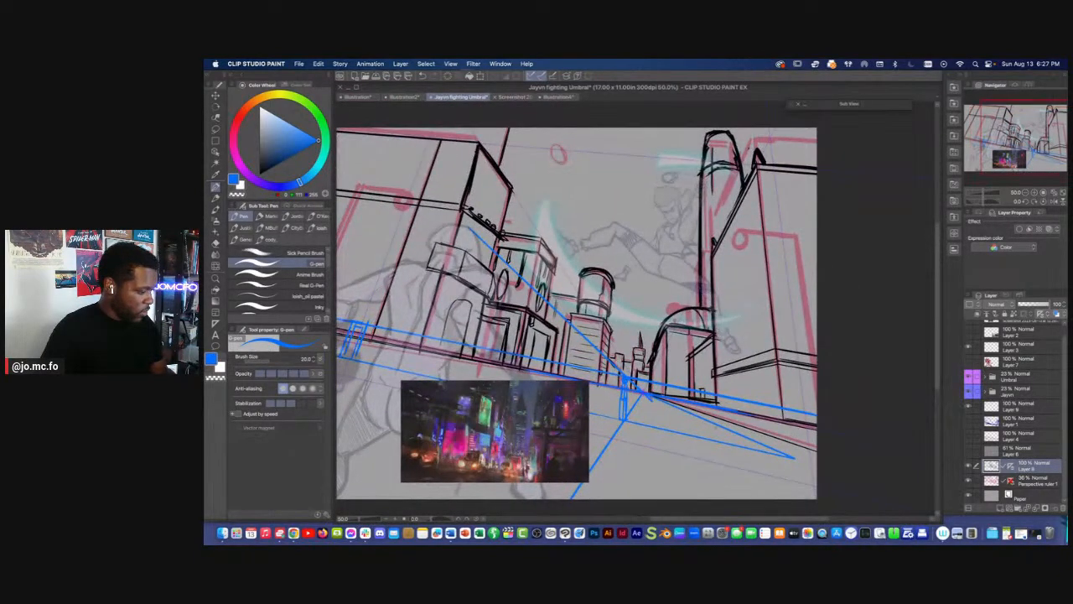
{"action": "left_click_drag", "start_coordinate": [661, 425], "coordinate": [644, 389]}
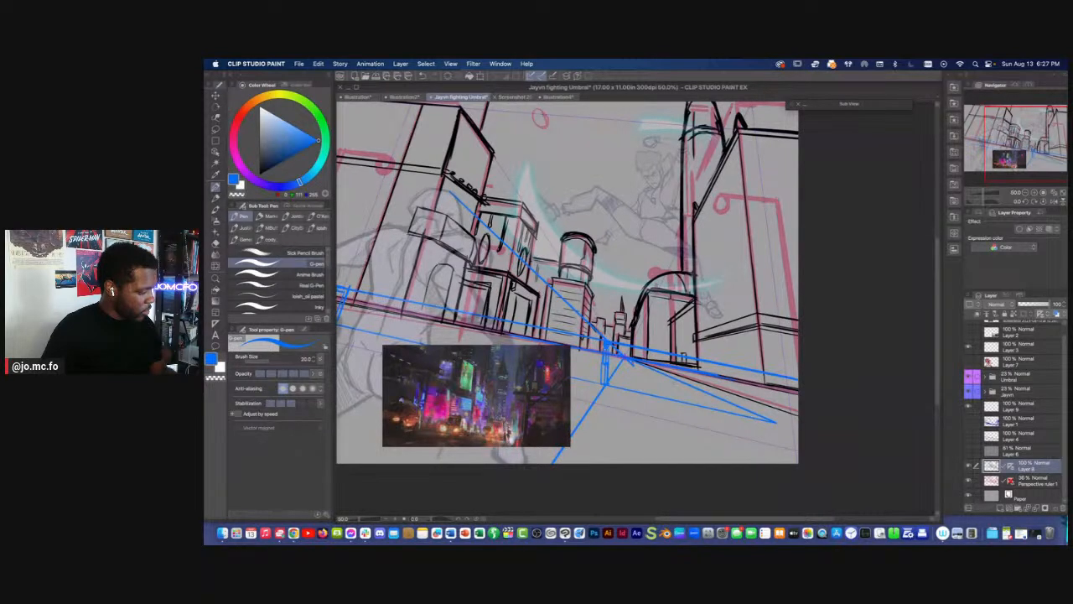
{"action": "left_click_drag", "start_coordinate": [777, 422], "coordinate": [798, 428]}
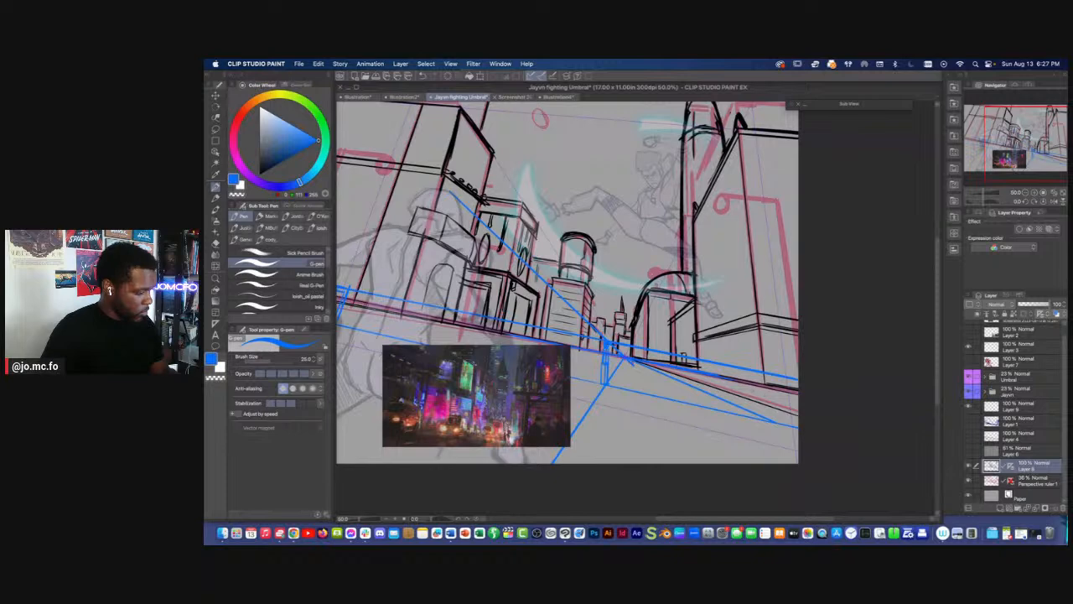
Check the building ink layer by toggling its ruler and visibility, and undo the blue lines drawn on it
{"action": "right_click", "coordinate": [1010, 480]}
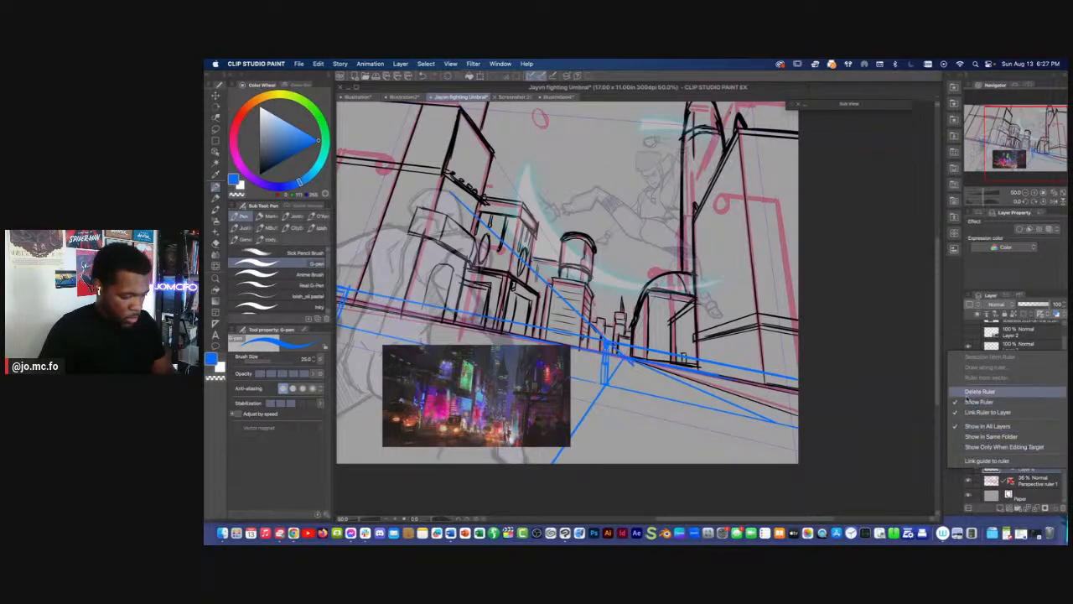
{"action": "left_click", "coordinate": [968, 405]}
{"action": "left_click", "coordinate": [968, 467]}
{"action": "left_click", "coordinate": [969, 467]}
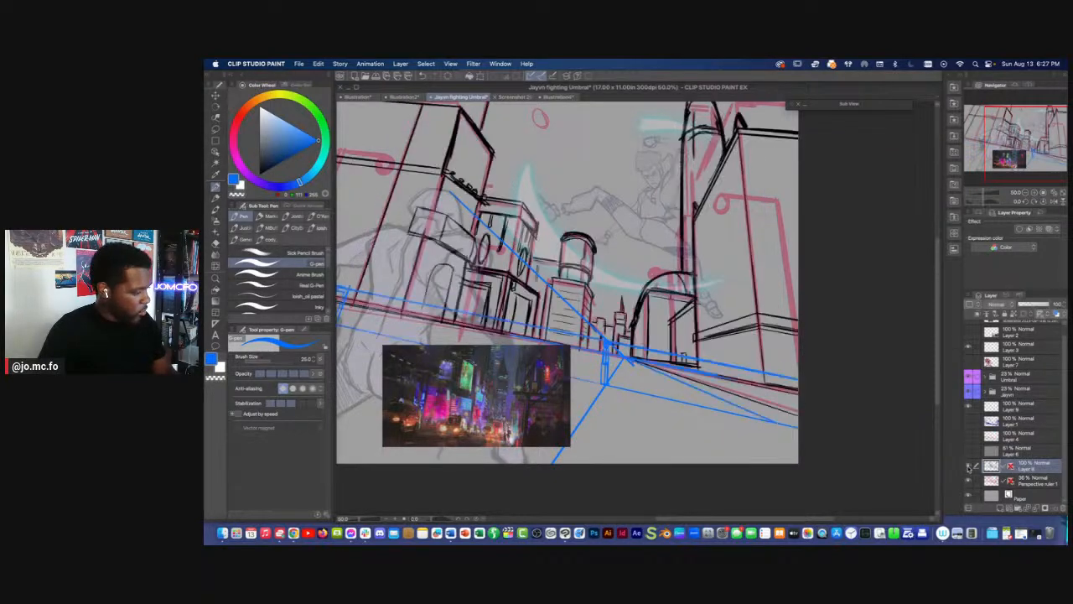
{"action": "key", "text": "super+z"}
{"action": "key", "text": "super+z"}
{"action": "key", "text": "super+z"}
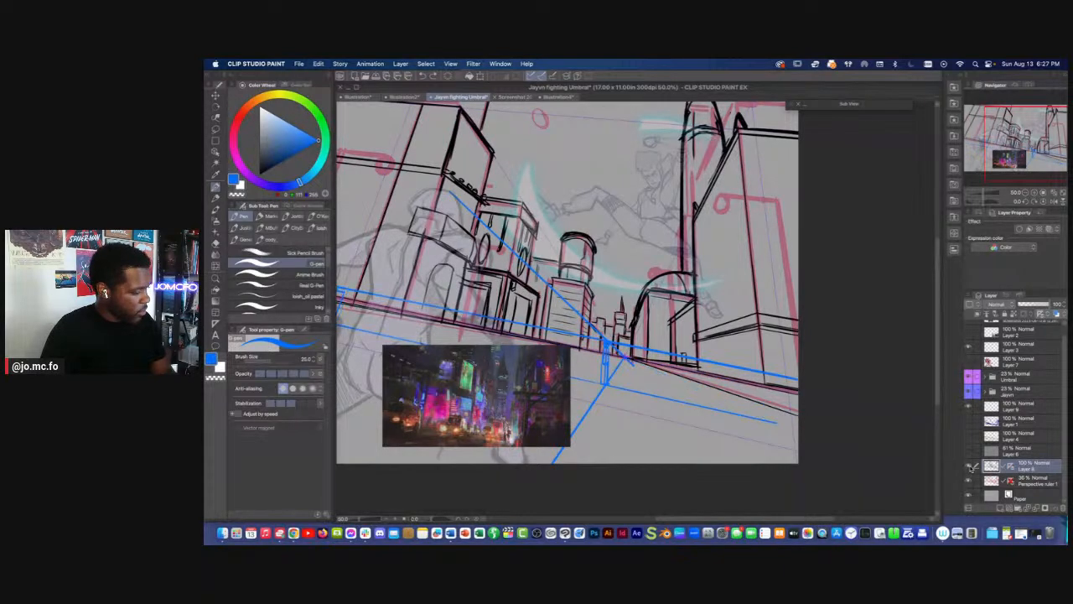
{"action": "key", "text": "super+z"}
{"action": "key", "text": "super+z"}
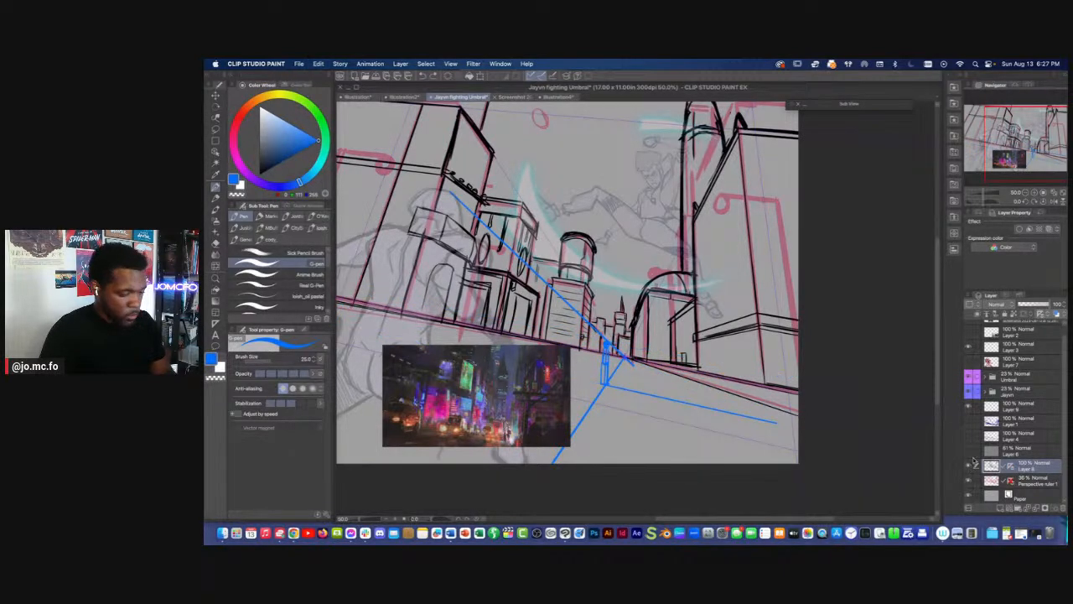
Toggle the building ink layer's visibility to check it, and lock the layer
{"action": "left_click", "coordinate": [970, 467]}
{"action": "left_click", "coordinate": [969, 467]}
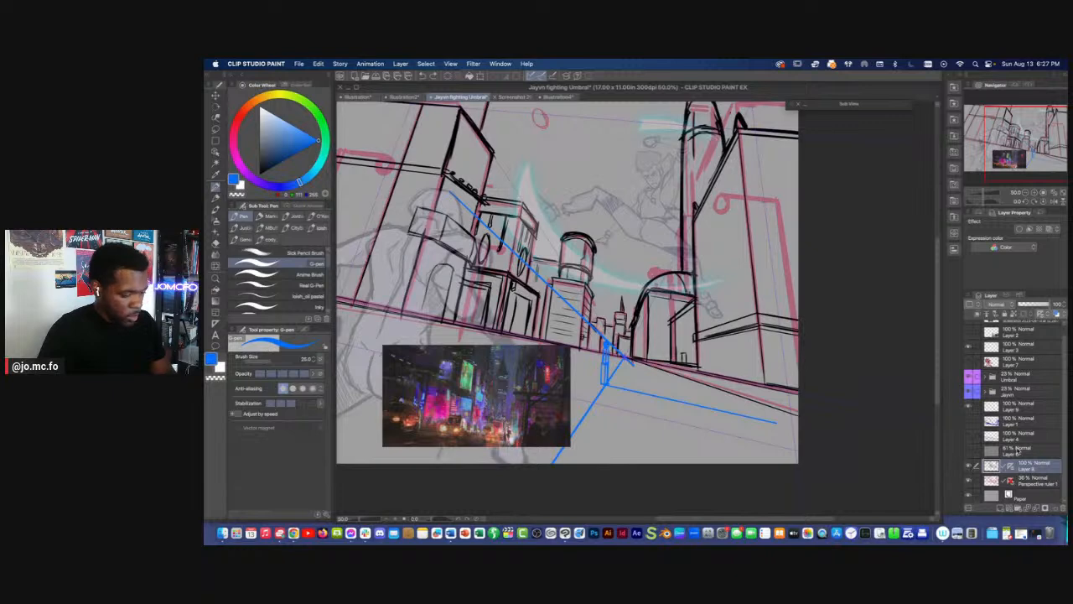
{"action": "left_click", "coordinate": [1005, 315]}
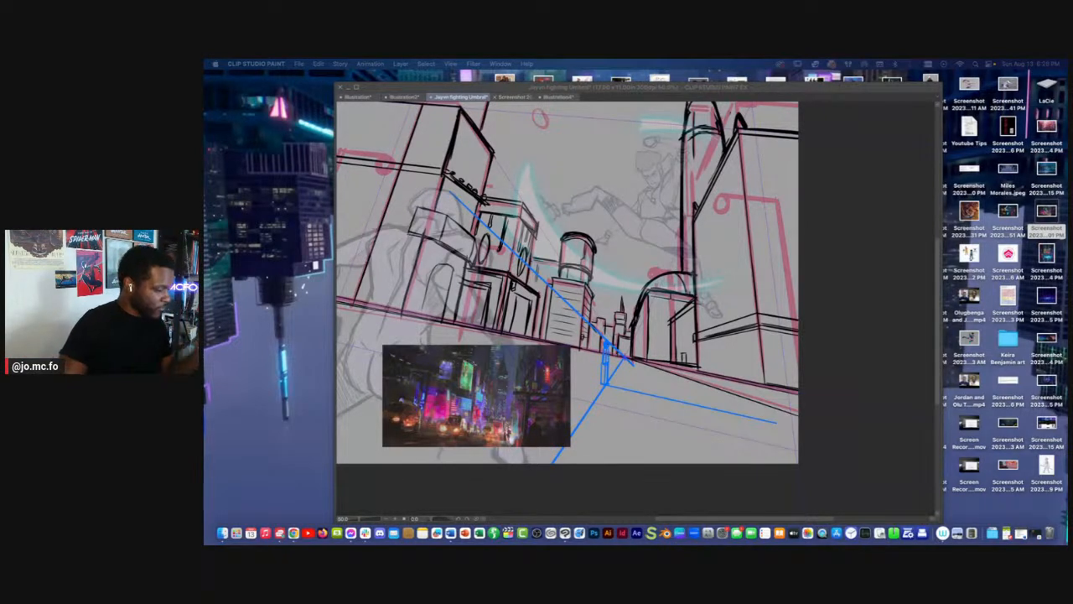
{"action": "left_click", "coordinate": [581, 480]}
{"action": "left_click_drag", "start_coordinate": [581, 480], "coordinate": [662, 503]}
{"action": "key", "text": "super+minus"}
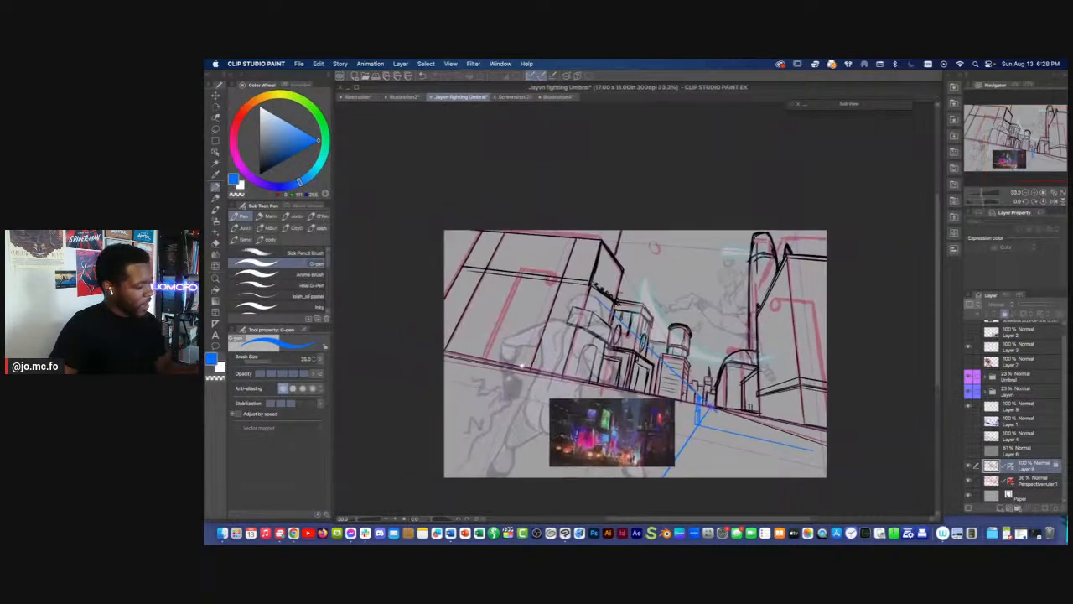
Unlock the building ink layer and pick up its black line colour for inking with the G-pen
{"action": "left_click_drag", "start_coordinate": [556, 410], "coordinate": [565, 421]}
{"action": "left_click", "coordinate": [969, 470]}
{"action": "left_click", "coordinate": [970, 470]}
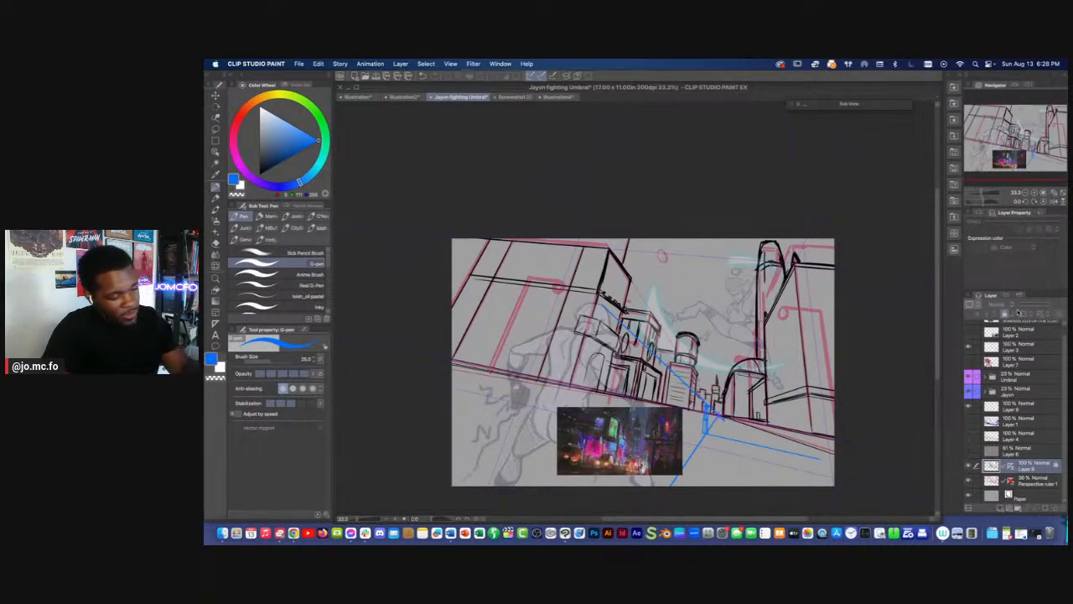
{"action": "left_click", "coordinate": [1004, 315]}
{"action": "key", "text": "super+plus"}
{"action": "left_click", "coordinate": [592, 236], "text": "alt"}
{"action": "key", "text": "super+plus"}
{"action": "left_click_drag", "start_coordinate": [592, 236], "coordinate": [668, 300]}
{"action": "key", "text": "p"}
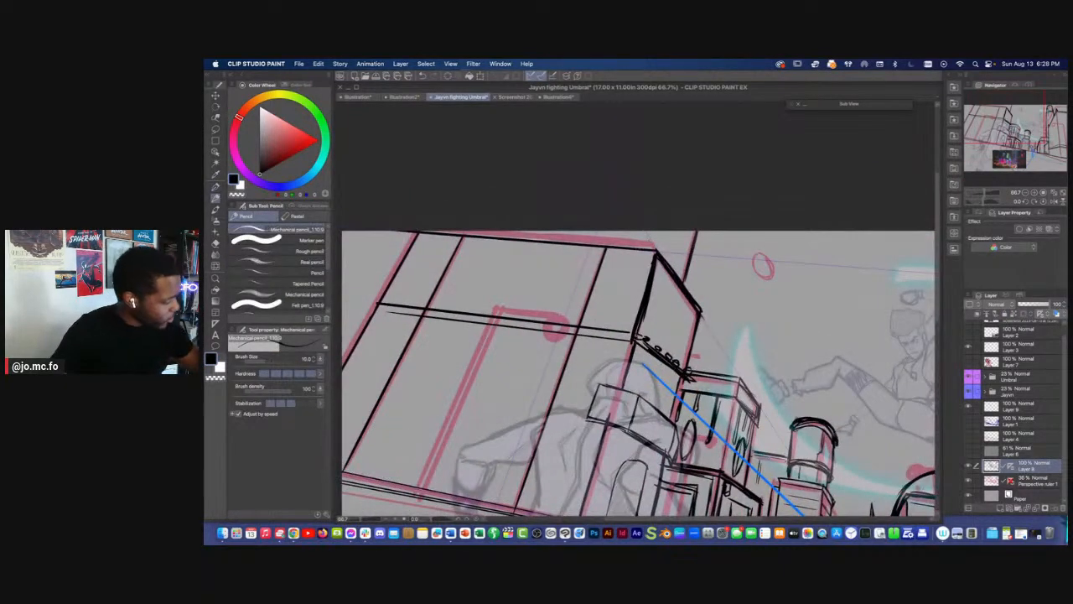
{"action": "key", "text": "p"}
{"action": "mouse_move", "coordinate": [453, 206]}
{"action": "left_mouse_down"}
{"action": "mouse_move", "coordinate": [513, 201]}
{"action": "mouse_move", "coordinate": [520, 221]}
{"action": "left_mouse_up"}
{"action": "key", "text": "m"}
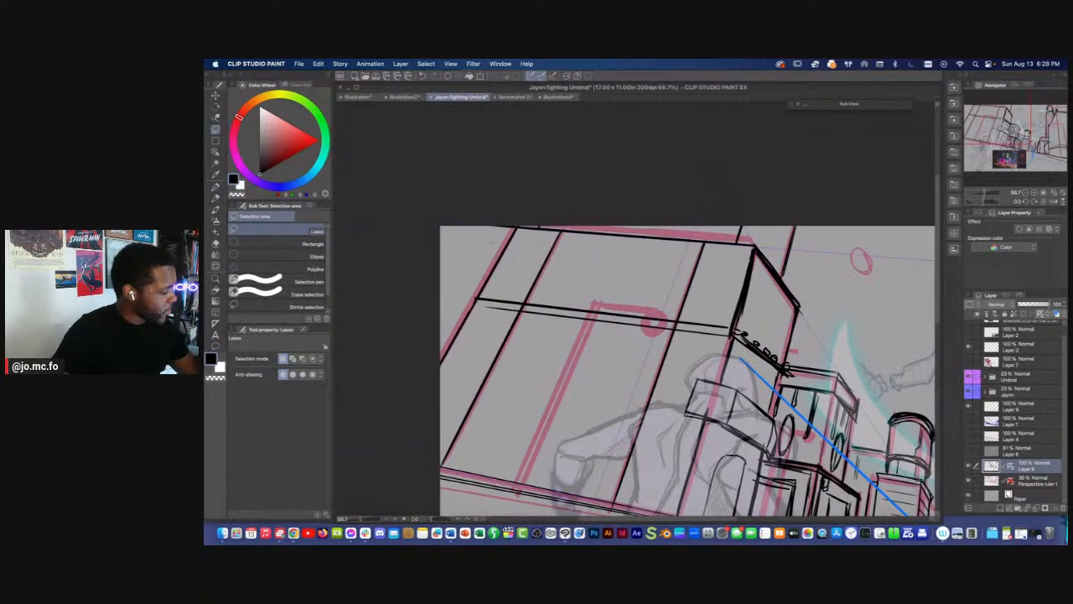
{"action": "key", "text": "super+z"}
{"action": "left_click", "coordinate": [507, 201]}
{"action": "left_click_drag", "start_coordinate": [502, 242], "coordinate": [509, 234]}
{"action": "key", "text": "p"}
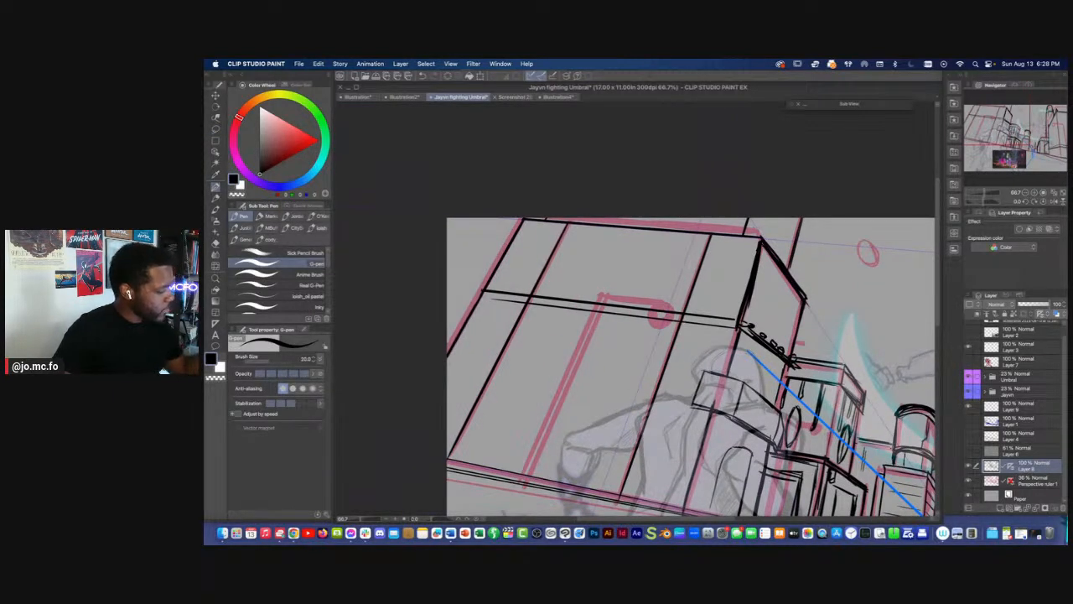
{"action": "key", "text": "super+minus"}
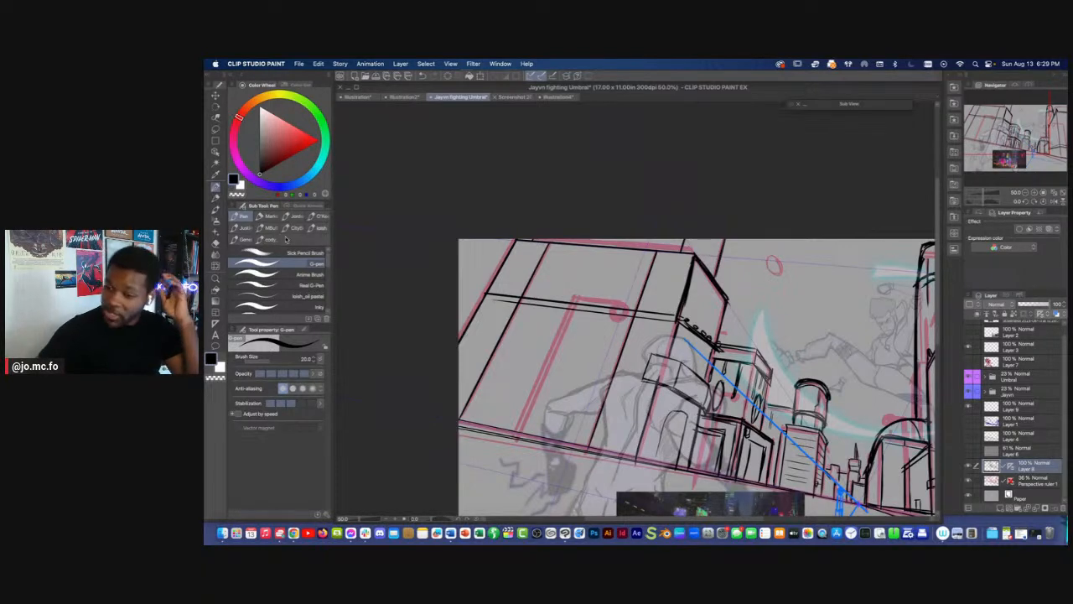
{"action": "key", "text": "Tab"}
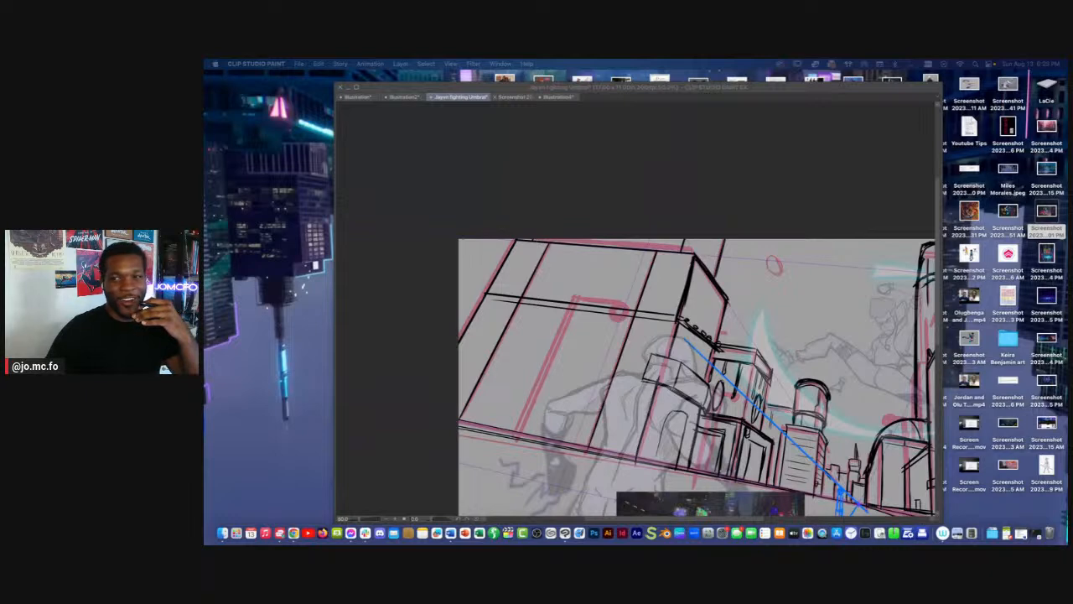
{"action": "key", "text": "Tab"}
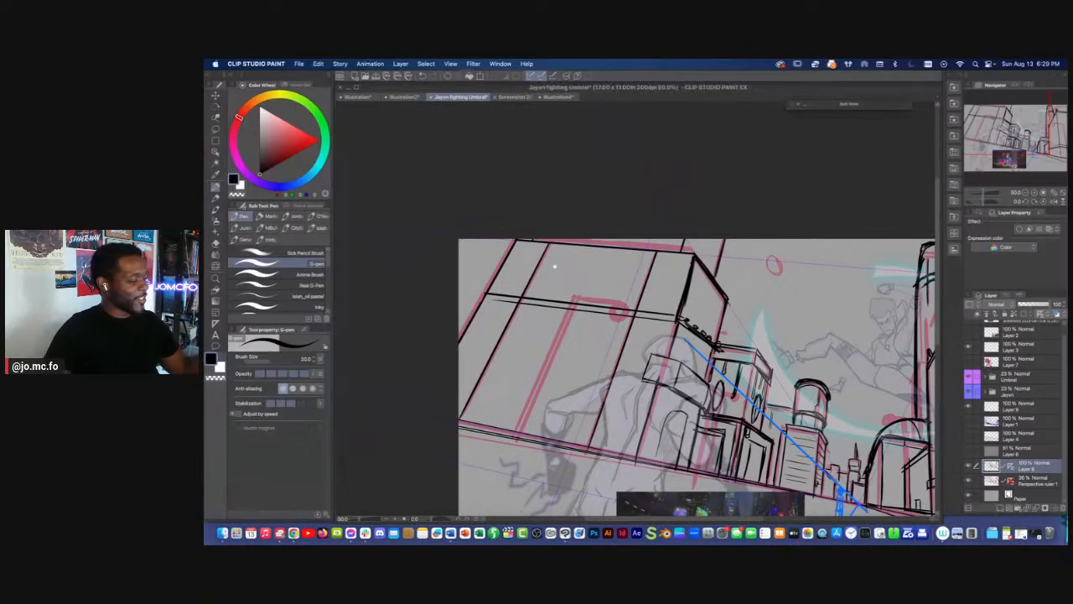
{"action": "left_click_drag", "start_coordinate": [561, 249], "coordinate": [461, 184]}
{"action": "scroll", "coordinate": [467, 311], "scroll_direction": "up", "scroll_amount": 1}
{"action": "left_click_drag", "start_coordinate": [456, 328], "coordinate": [537, 336]}
{"action": "scroll", "coordinate": [680, 290], "scroll_direction": "down", "scroll_amount": 1}
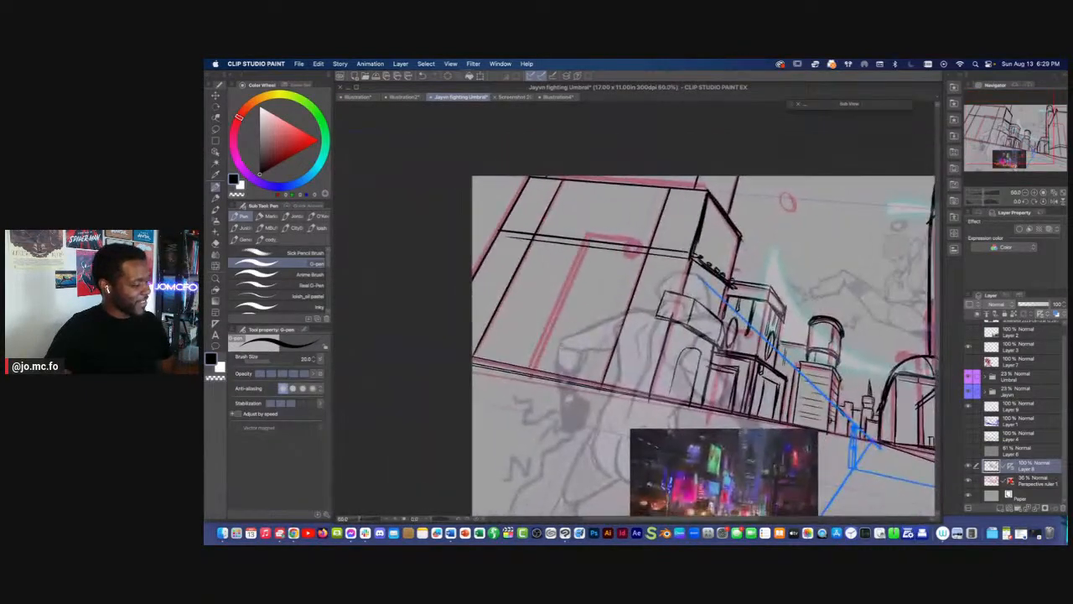
Ink a thick slanted roof edge and a thick corner edge down to the ground across the large left building with the G-pen at size 50
{"action": "key", "text": "p"}
{"action": "key", "text": "bracketright"}
{"action": "key", "text": "bracketright"}
{"action": "key", "text": "bracketright"}
{"action": "key", "text": "bracketright"}
{"action": "key", "text": "bracketright"}
{"action": "key", "text": "bracketright"}
{"action": "key", "text": "bracketright"}
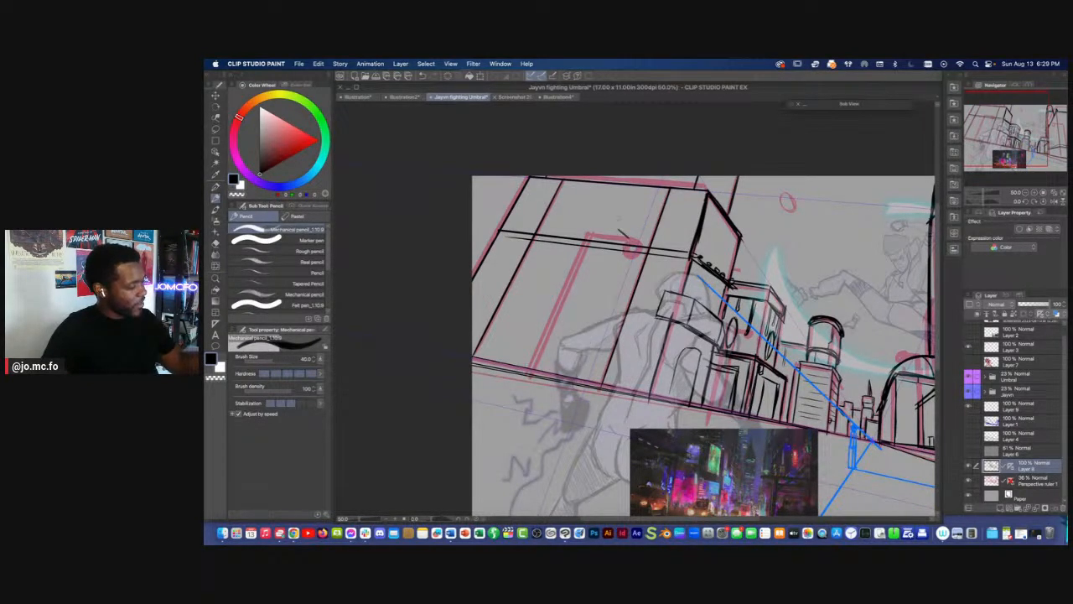
{"action": "key", "text": "p"}
{"action": "mouse_move", "coordinate": [556, 179]}
{"action": "left_mouse_down"}
{"action": "mouse_move", "coordinate": [631, 241]}
{"action": "mouse_move", "coordinate": [576, 386]}
{"action": "mouse_move", "coordinate": [629, 244]}
{"action": "left_mouse_up"}
{"action": "key", "text": "bracketright"}
{"action": "key", "text": "bracketright"}
{"action": "key", "text": "bracketright"}
{"action": "mouse_move", "coordinate": [547, 176]}
{"action": "left_mouse_down"}
{"action": "mouse_move", "coordinate": [632, 245]}
{"action": "mouse_move", "coordinate": [577, 387]}
{"action": "left_mouse_up"}
Lasso the left building's face beyond the new thick corner and erase its old black lines with an enlarged hard eraser
{"action": "key", "text": "m"}
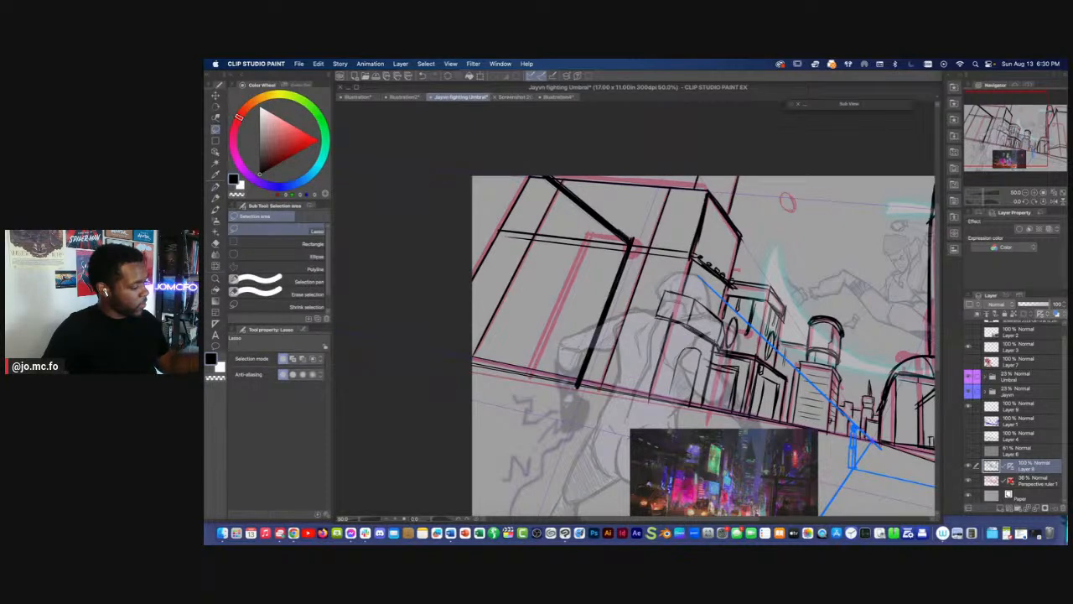
{"action": "key", "text": "e"}
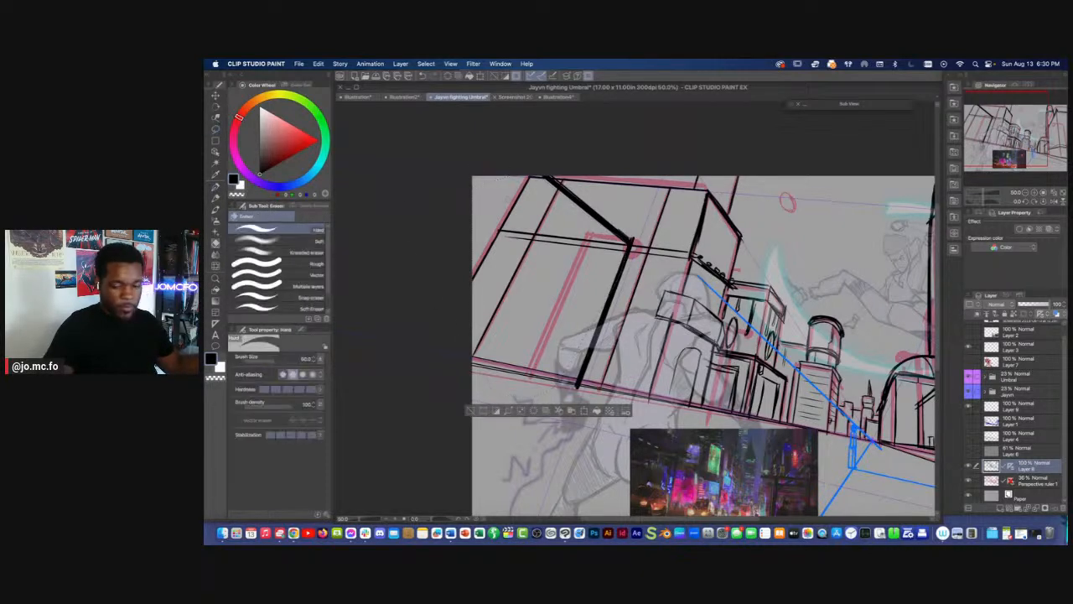
{"action": "key", "text": "bracketright"}
{"action": "key", "text": "bracketright"}
{"action": "key", "text": "bracketright"}
{"action": "key", "text": "bracketright"}
{"action": "left_click_drag", "start_coordinate": [519, 182], "coordinate": [537, 188]}
{"action": "left_click_drag", "start_coordinate": [586, 242], "coordinate": [605, 246]}
{"action": "key", "text": "super+z"}
{"action": "left_click_drag", "start_coordinate": [502, 210], "coordinate": [493, 217]}
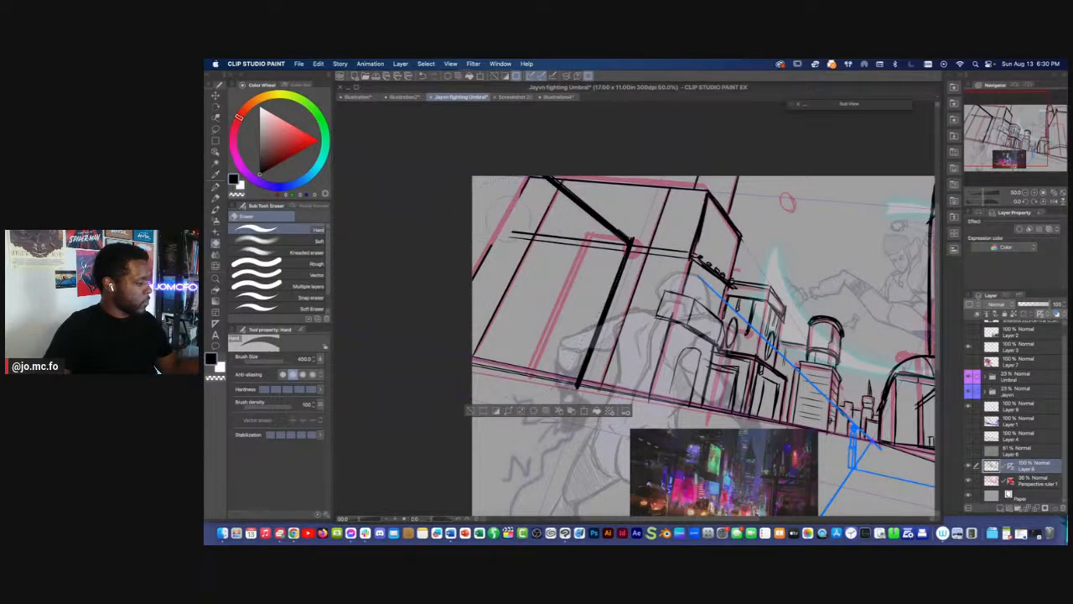
{"action": "key", "text": "super+z"}
{"action": "mouse_move", "coordinate": [532, 186]}
{"action": "left_mouse_down"}
{"action": "mouse_move", "coordinate": [488, 179]}
{"action": "mouse_move", "coordinate": [568, 252]}
{"action": "mouse_move", "coordinate": [514, 233]}
{"action": "mouse_move", "coordinate": [564, 236]}
{"action": "mouse_move", "coordinate": [488, 225]}
{"action": "left_mouse_up"}
{"action": "mouse_move", "coordinate": [473, 272]}
{"action": "left_mouse_down"}
{"action": "mouse_move", "coordinate": [482, 262]}
{"action": "mouse_move", "coordinate": [490, 346]}
{"action": "left_mouse_up"}
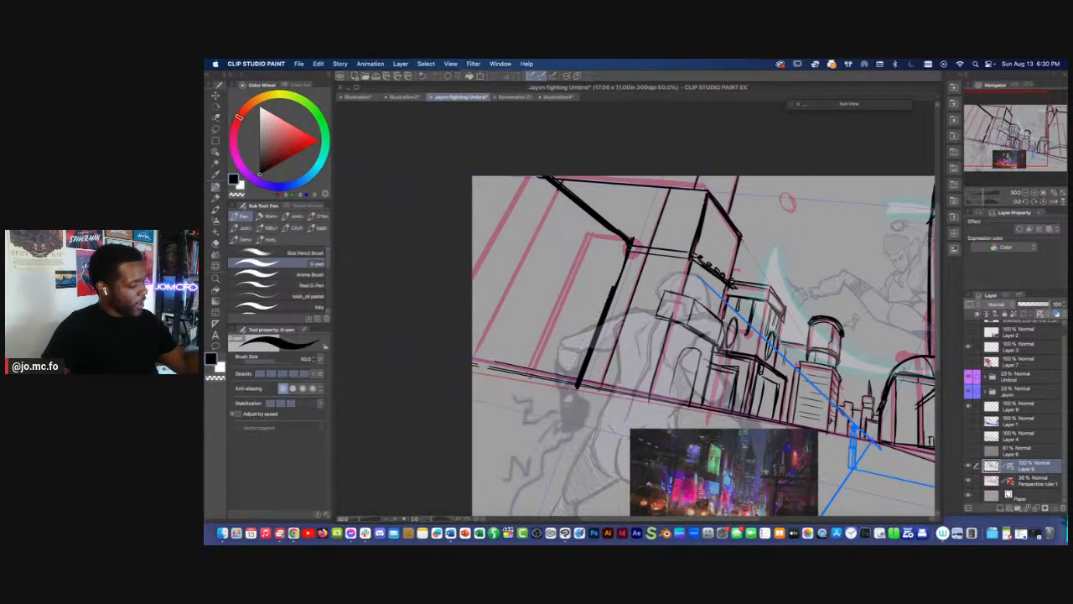
Ink thinner parallel lines beneath the thick roof edge of the foreground left building
{"action": "key", "text": "p"}
{"action": "key", "text": "p"}
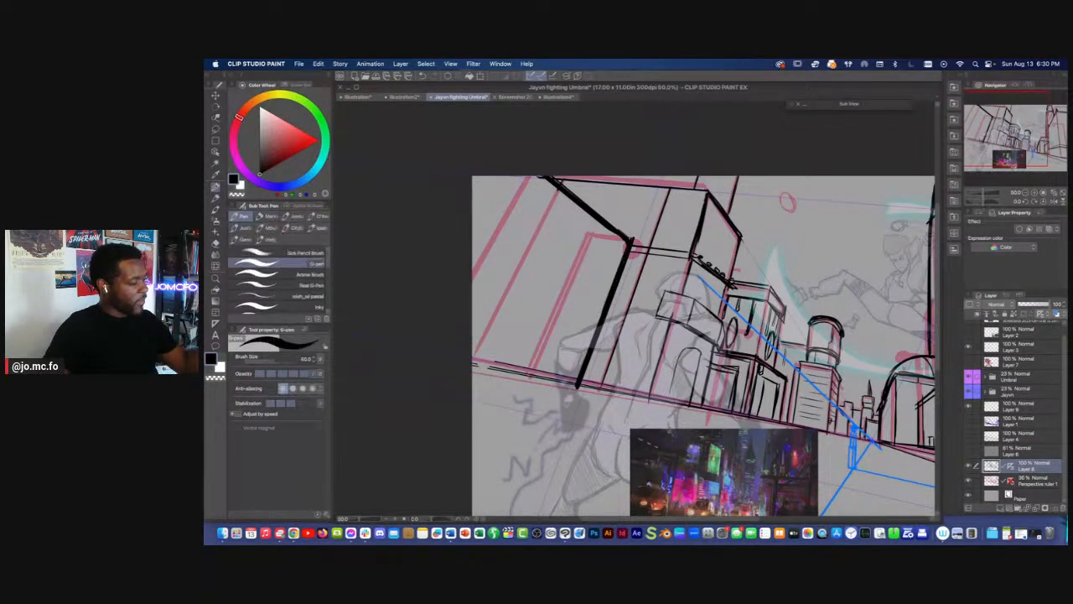
{"action": "key", "text": "super+minus"}
{"action": "key", "text": "super+minus"}
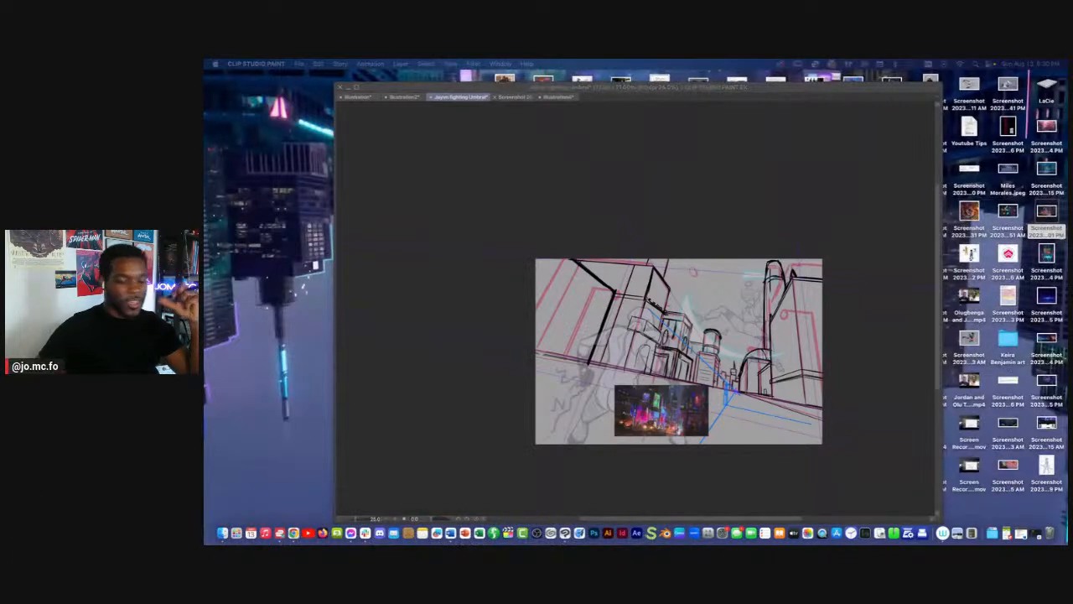
{"action": "key", "text": "super+Tab"}
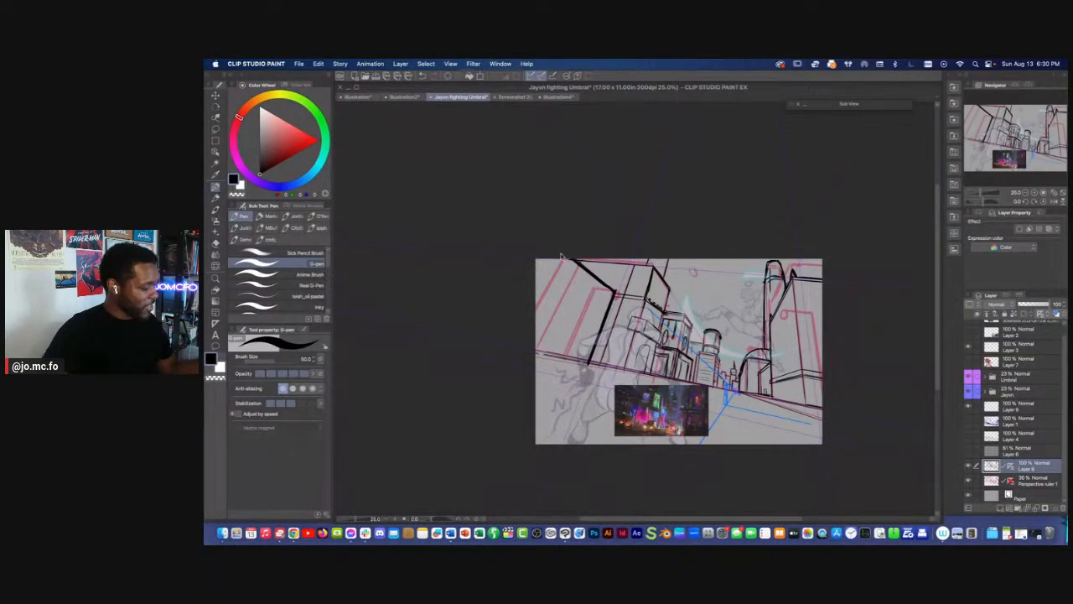
{"action": "scroll", "coordinate": [561, 256], "scroll_direction": "up", "scroll_amount": 1}
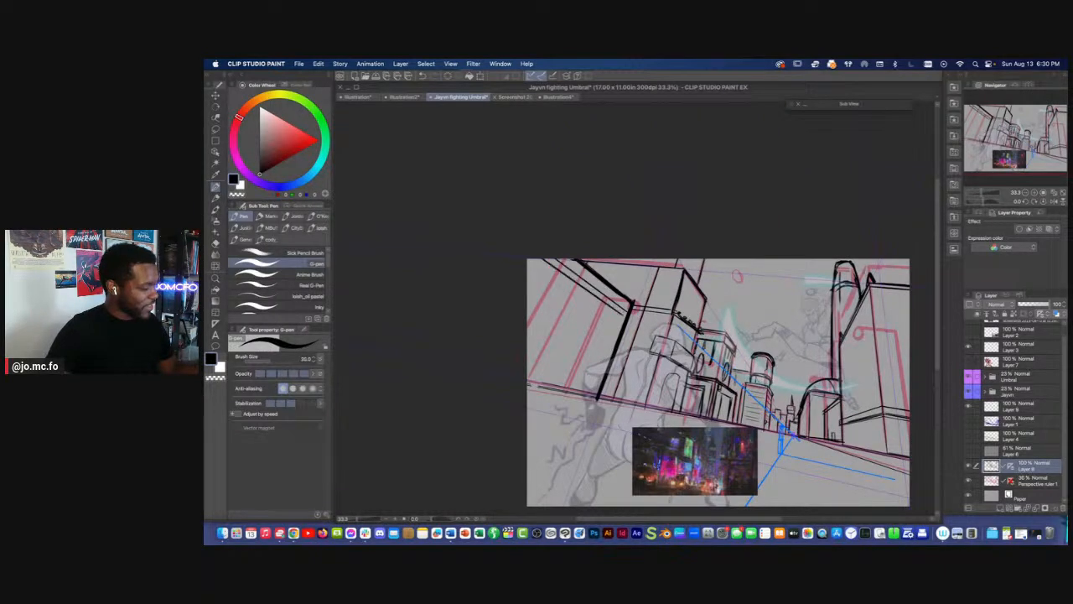
{"action": "left_click_drag", "start_coordinate": [561, 369], "coordinate": [479, 305]}
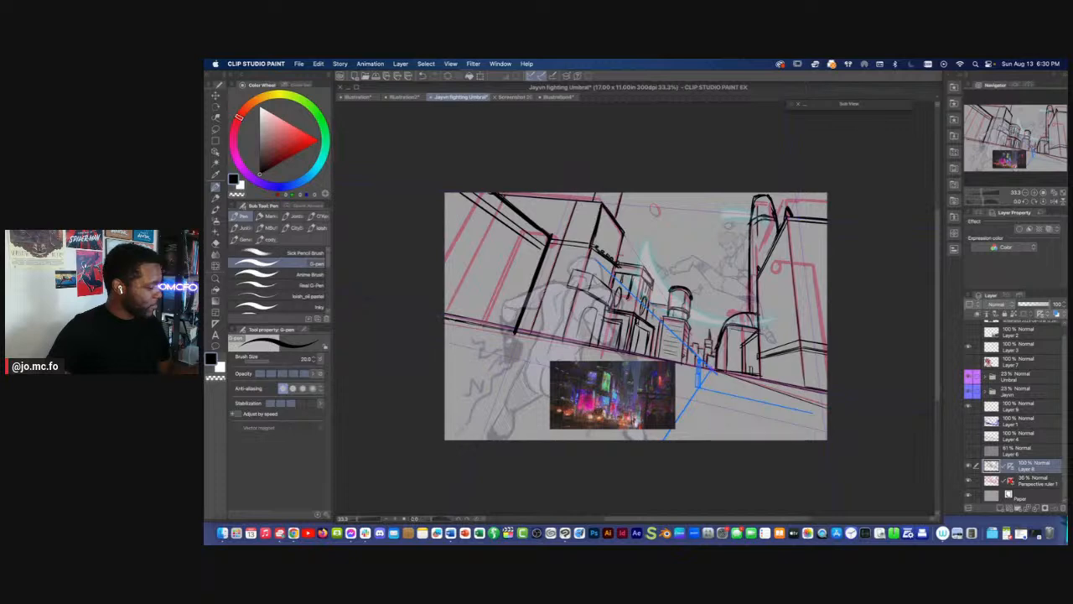
Hide the red perspective sketch layer and the blue guide layer, and review the black city line art
{"action": "scroll", "coordinate": [557, 362], "scroll_direction": "down", "scroll_amount": 1}
{"action": "left_click", "coordinate": [969, 481]}
{"action": "left_click", "coordinate": [969, 408]}
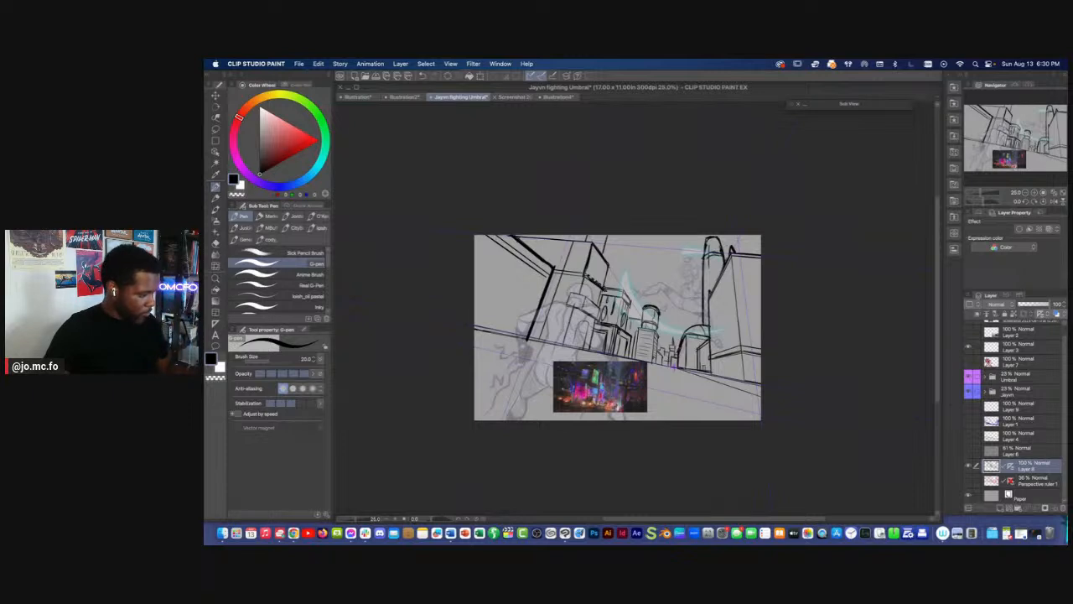
{"action": "left_click_drag", "start_coordinate": [654, 424], "coordinate": [673, 427]}
{"action": "scroll", "coordinate": [765, 410], "scroll_direction": "down", "scroll_amount": 2}
{"action": "left_click_drag", "start_coordinate": [529, 330], "coordinate": [491, 281]}
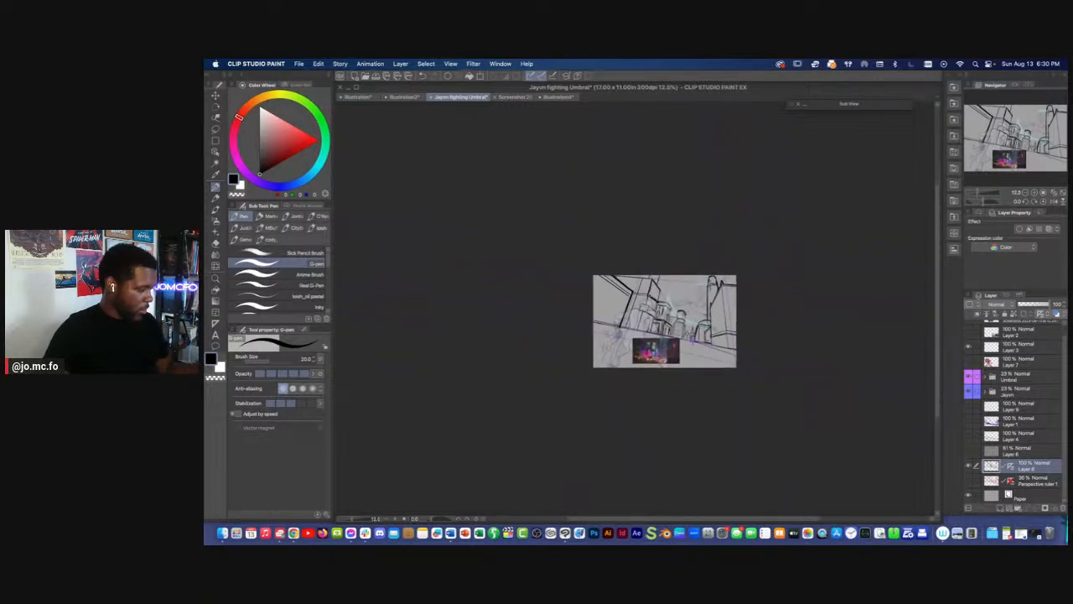
{"action": "scroll", "coordinate": [593, 286], "scroll_direction": "up", "scroll_amount": 3}
{"action": "left_click_drag", "start_coordinate": [544, 319], "coordinate": [392, 272]}
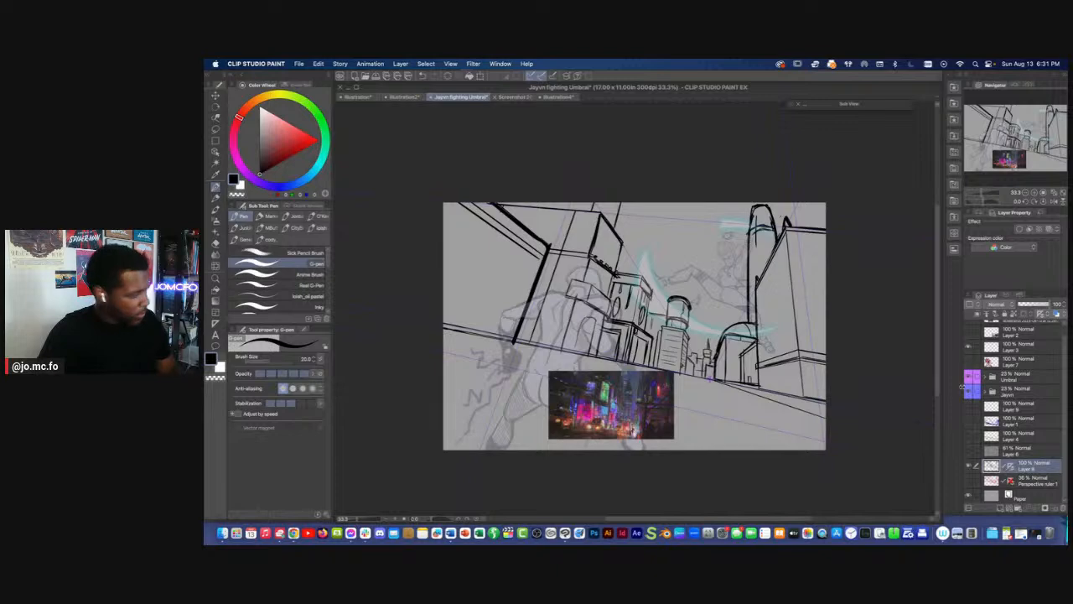
Reinforce the ground edge of the domed building with the G-pen at size 15
{"action": "left_click_drag", "start_coordinate": [541, 224], "coordinate": [520, 195]}
{"action": "scroll", "coordinate": [633, 261], "scroll_direction": "up", "scroll_amount": 1}
{"action": "key", "text": "["}
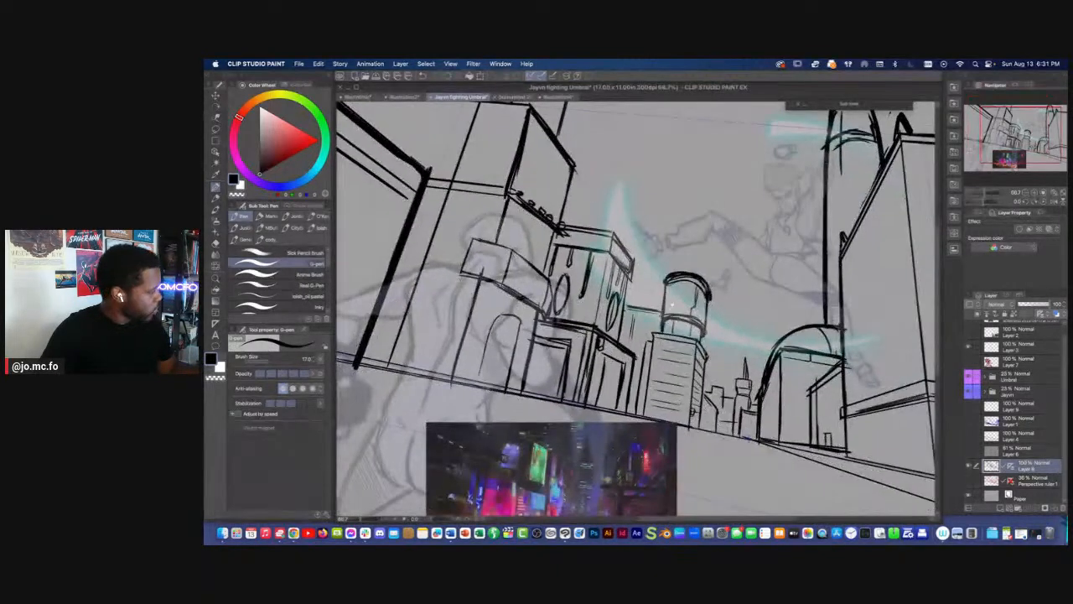
{"action": "left_click_drag", "start_coordinate": [619, 276], "coordinate": [570, 243]}
{"action": "key", "text": "["}
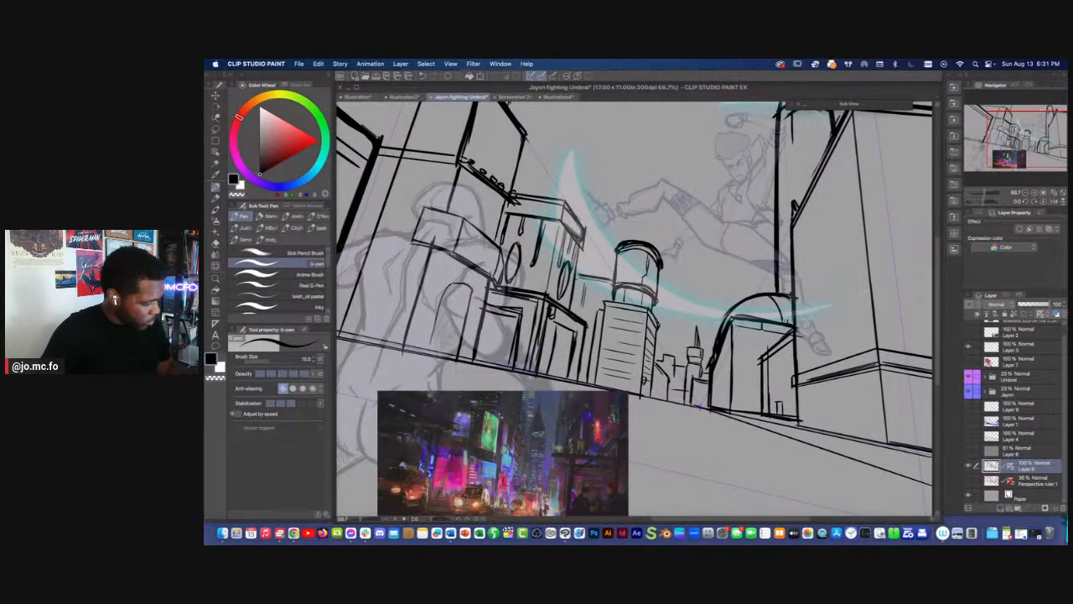
{"action": "mouse_move", "coordinate": [732, 386]}
{"action": "left_mouse_down"}
{"action": "mouse_move", "coordinate": [731, 416]}
{"action": "mouse_move", "coordinate": [799, 427]}
{"action": "left_mouse_up"}
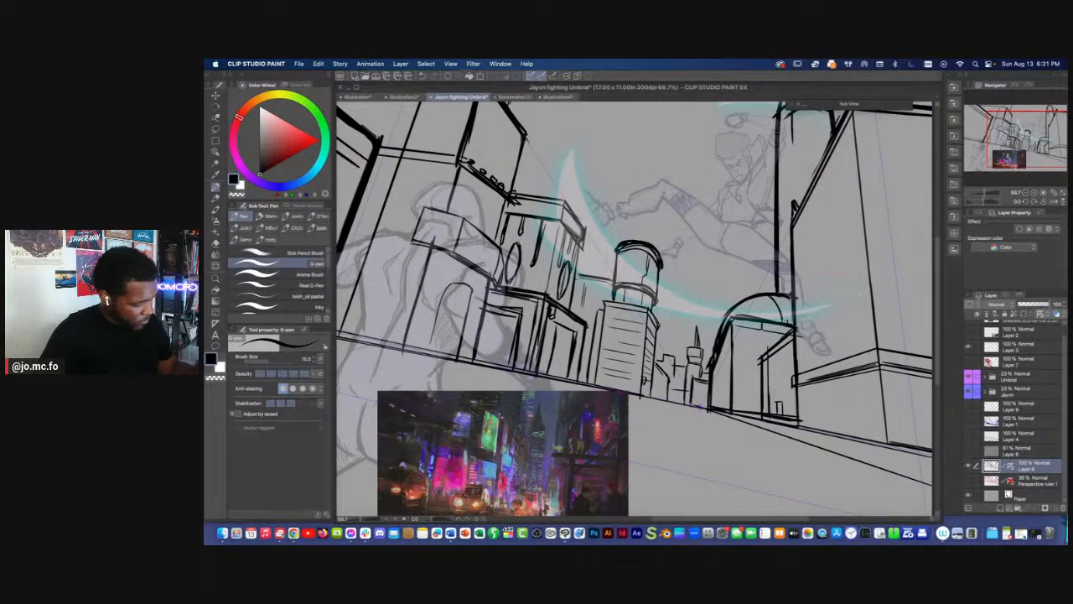
Lasso and delete the lines around the domed building's small doorway, and redraw the details with a finer G-pen
{"action": "key", "text": "e"}
{"action": "scroll", "coordinate": [795, 428], "scroll_direction": "up", "scroll_amount": 4}
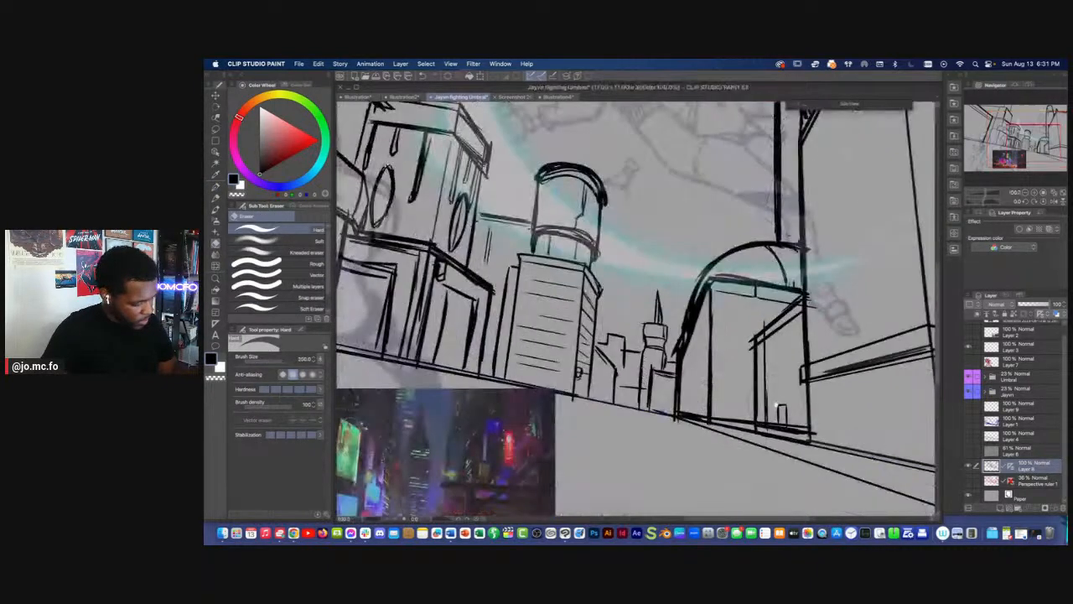
{"action": "key", "text": "m"}
{"action": "mouse_move", "coordinate": [801, 385]}
{"action": "left_mouse_down"}
{"action": "mouse_move", "coordinate": [721, 396]}
{"action": "mouse_move", "coordinate": [798, 382]}
{"action": "left_mouse_up"}
{"action": "key", "text": "Delete"}
{"action": "key", "text": "super+d"}
{"action": "key", "text": "p"}
{"action": "key", "text": "["}
{"action": "key", "text": "["}
{"action": "key", "text": "["}
{"action": "mouse_move", "coordinate": [717, 314]}
{"action": "left_mouse_down"}
{"action": "mouse_move", "coordinate": [719, 400]}
{"action": "mouse_move", "coordinate": [756, 385]}
{"action": "mouse_move", "coordinate": [754, 364]}
{"action": "mouse_move", "coordinate": [726, 361]}
{"action": "mouse_move", "coordinate": [733, 406]}
{"action": "left_mouse_up"}
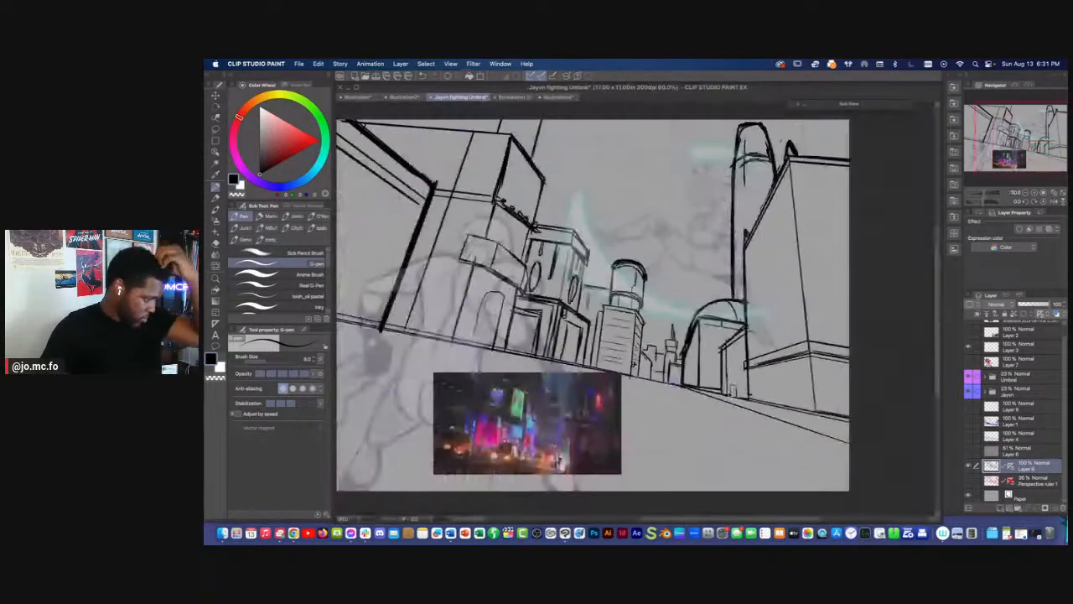
{"action": "scroll", "coordinate": [616, 394], "scroll_direction": "down", "scroll_amount": 1}
{"action": "scroll", "coordinate": [654, 388], "scroll_direction": "up", "scroll_amount": 2}
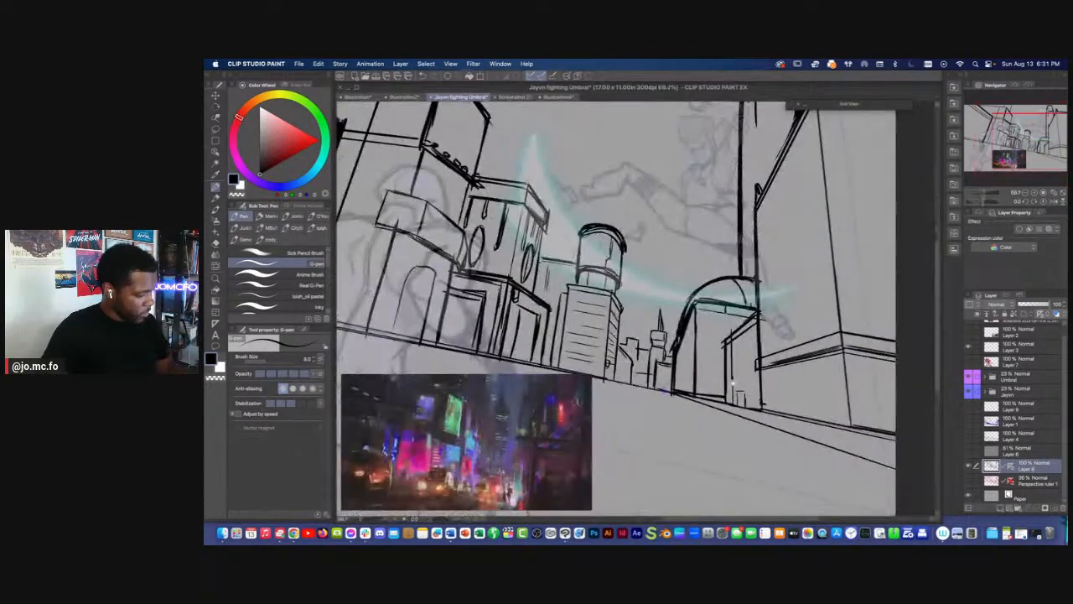
{"action": "scroll", "coordinate": [737, 383], "scroll_direction": "down", "scroll_amount": 1}
{"action": "key", "text": "bracketright"}
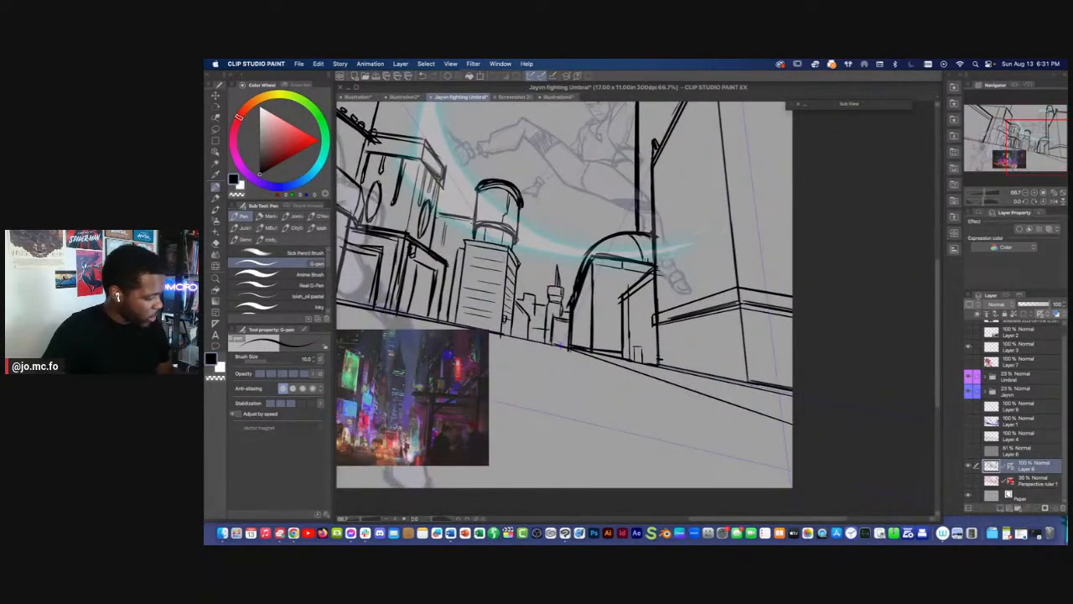
{"action": "scroll", "coordinate": [807, 390], "scroll_direction": "down", "scroll_amount": 1}
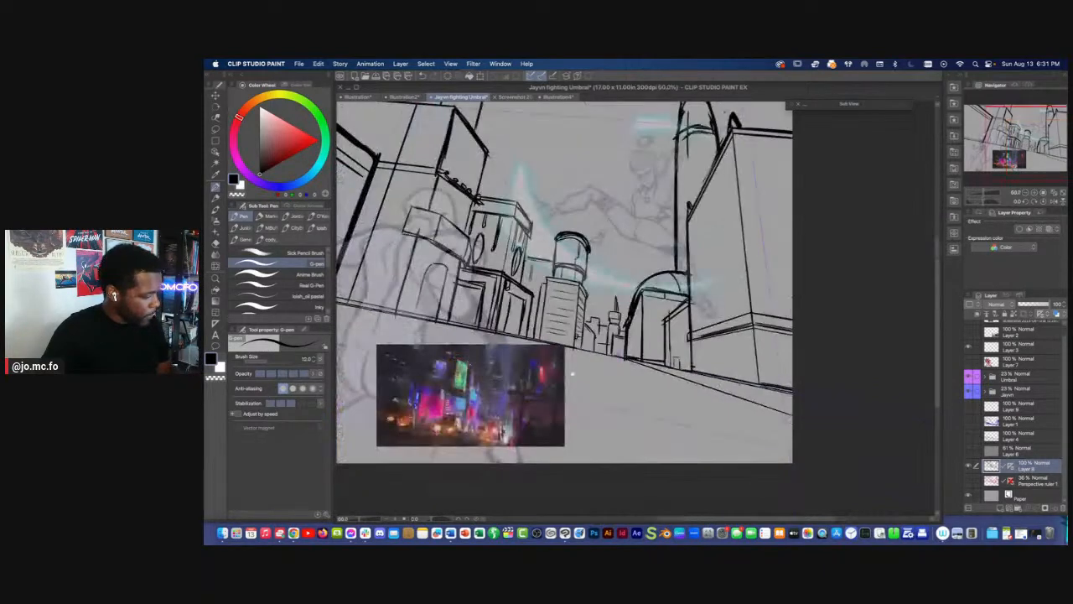
{"action": "scroll", "coordinate": [684, 418], "scroll_direction": "down", "scroll_amount": 1}
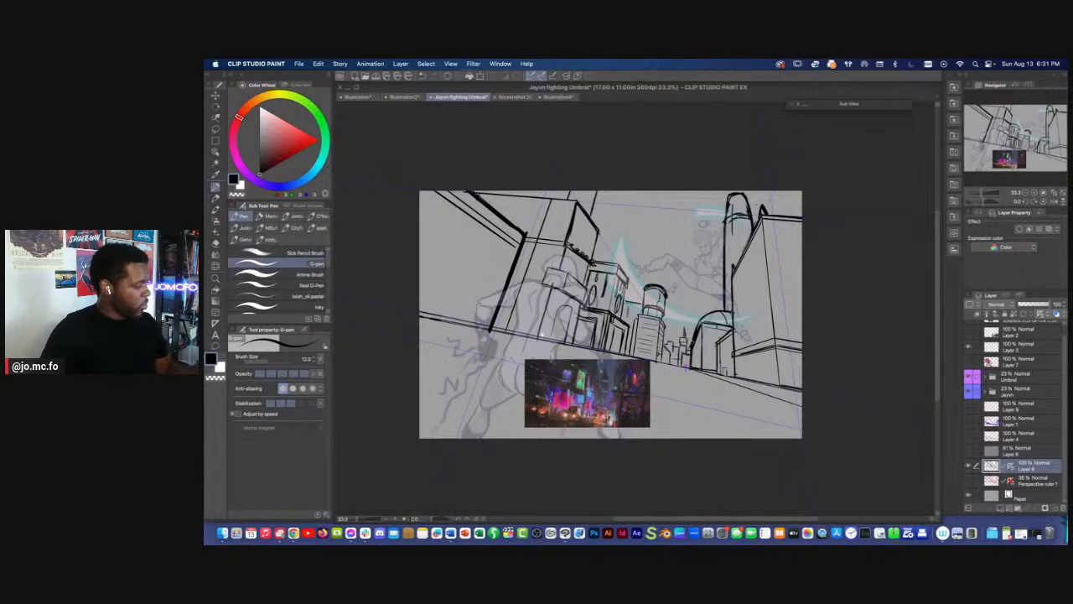
{"action": "left_click_drag", "start_coordinate": [713, 343], "coordinate": [753, 347]}
Hide the neon city reference screenshot layer and raise the Umbral folder's opacity to 77%
{"action": "left_click_drag", "start_coordinate": [1063, 367], "coordinate": [1063, 356]}
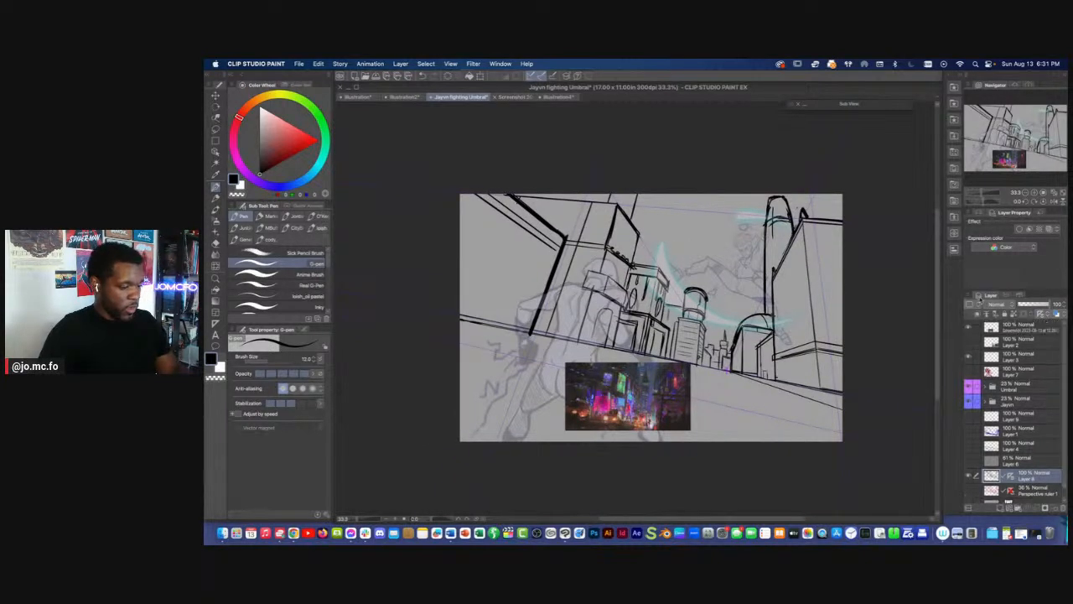
{"action": "left_click", "coordinate": [971, 329]}
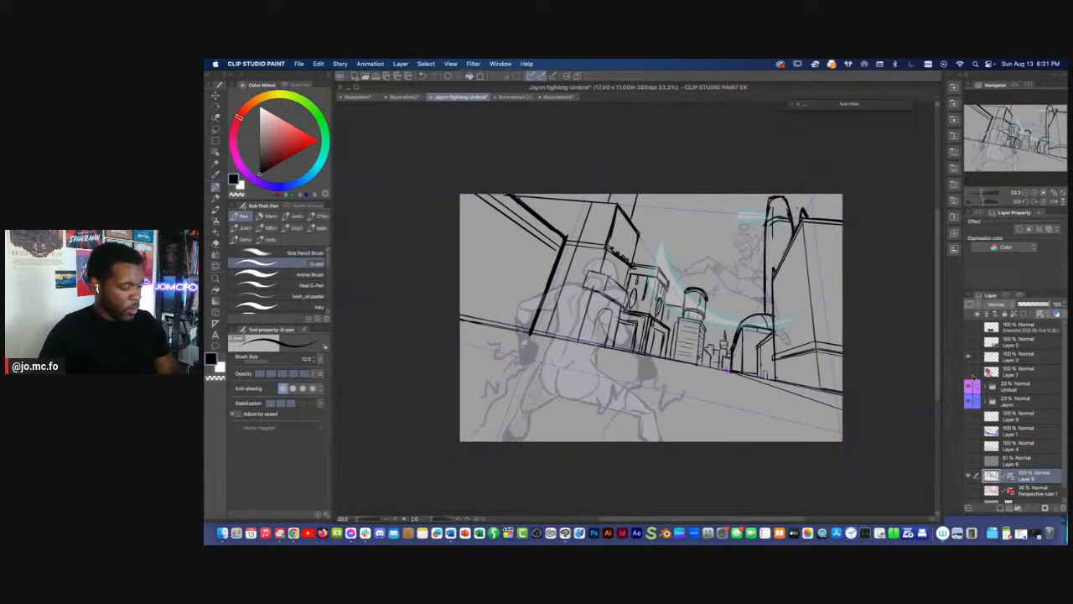
{"action": "left_click", "coordinate": [1013, 388]}
{"action": "left_click_drag", "start_coordinate": [1029, 304], "coordinate": [1043, 306]}
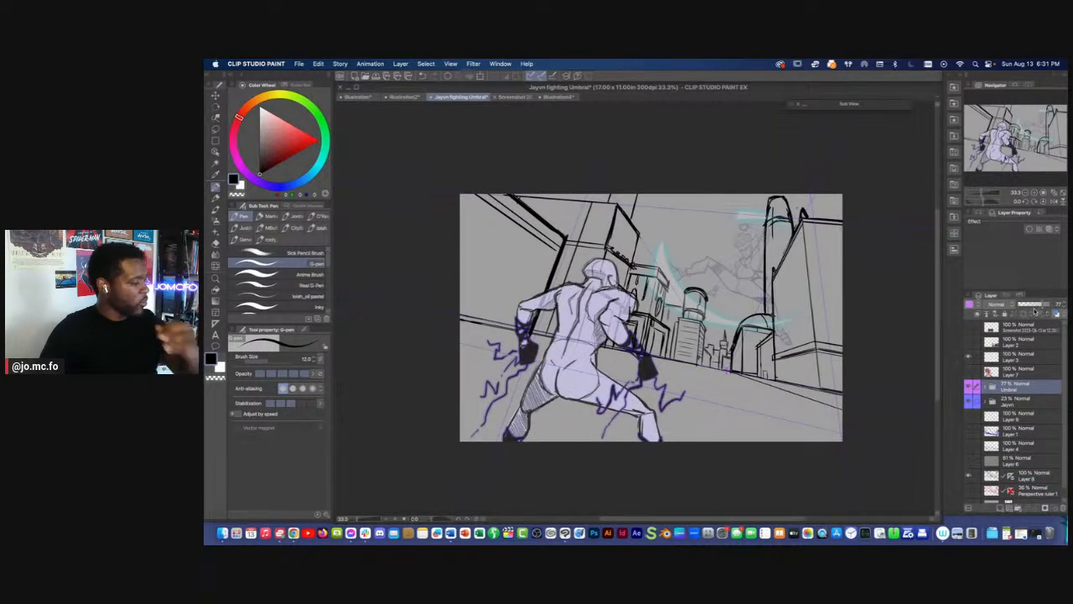
Raise the Jayvn folder's opacity to 100% and expand the Umbral folder to show its layers
{"action": "left_click", "coordinate": [1017, 402]}
{"action": "left_click_drag", "start_coordinate": [1027, 305], "coordinate": [1051, 305]}
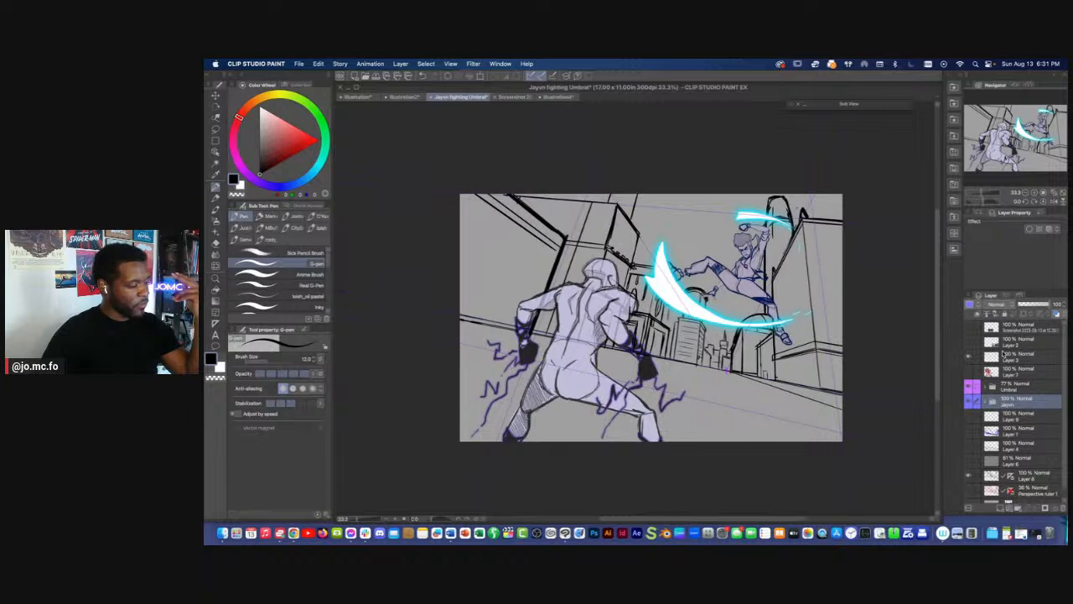
{"action": "left_click", "coordinate": [985, 387]}
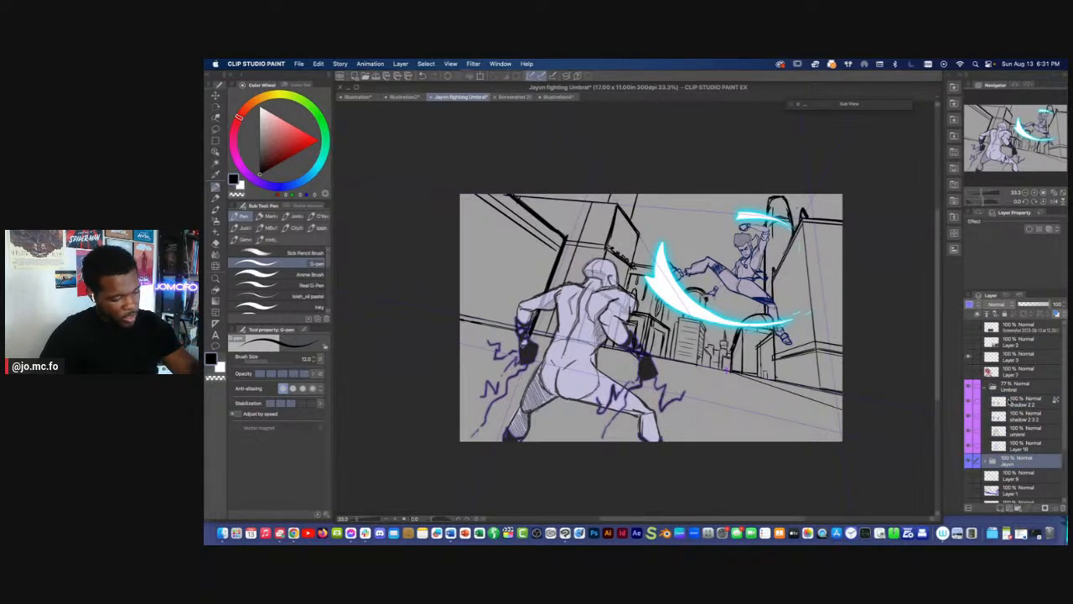
Hide the shadow 2 2 and shadow 2 3 2 layers in the Umbral folder, and toggle the umbral layer off and back on
{"action": "left_click", "coordinate": [1013, 403]}
{"action": "left_click", "coordinate": [970, 403]}
{"action": "left_click", "coordinate": [969, 417]}
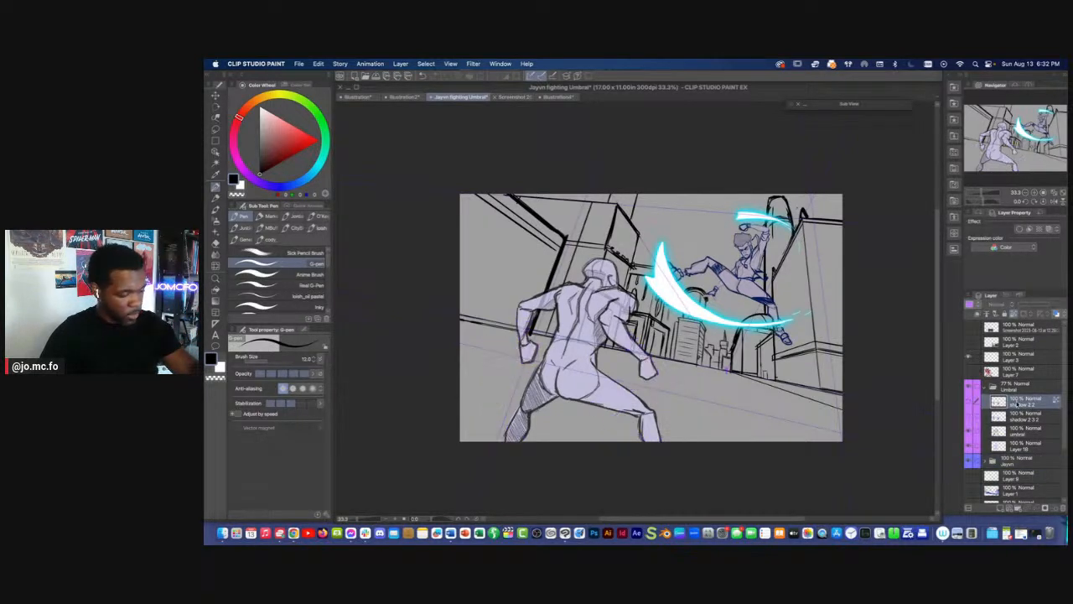
{"action": "left_click", "coordinate": [1007, 417]}
{"action": "left_click", "coordinate": [992, 431]}
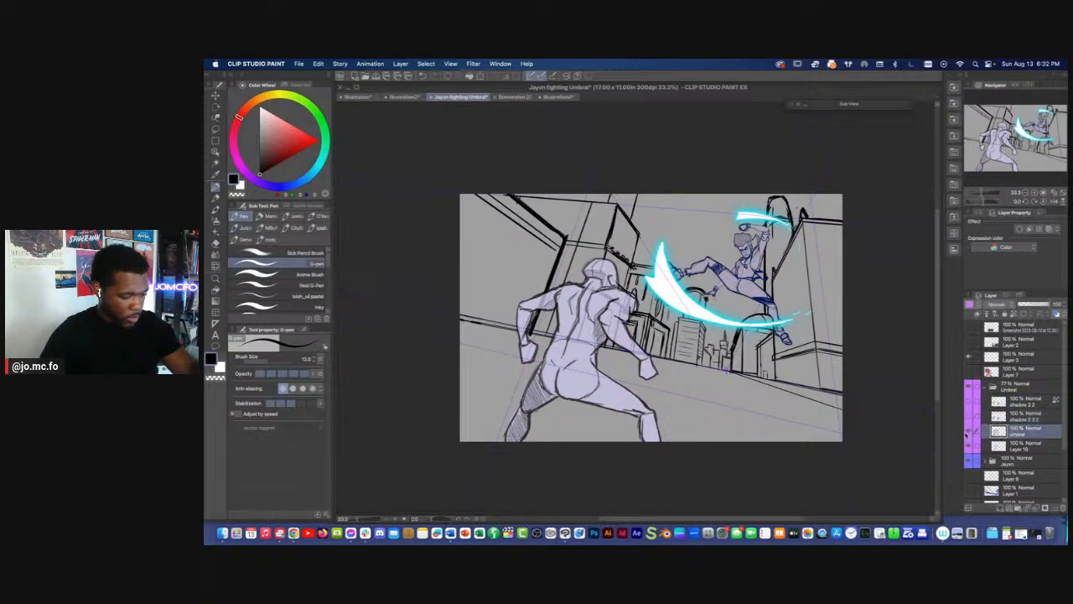
{"action": "left_click", "coordinate": [970, 431]}
{"action": "left_click", "coordinate": [970, 431]}
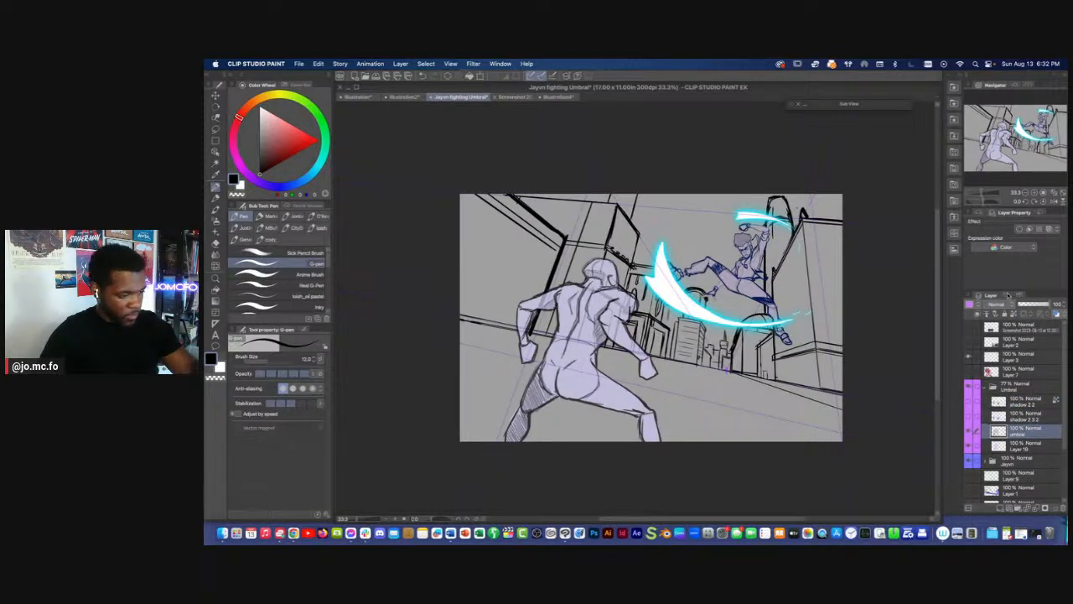
Lower the umbral layer's opacity to 24% and raise the Umbral folder's opacity to 100%
{"action": "left_click", "coordinate": [1029, 310]}
{"action": "left_click", "coordinate": [1024, 306]}
{"action": "left_click", "coordinate": [1021, 446]}
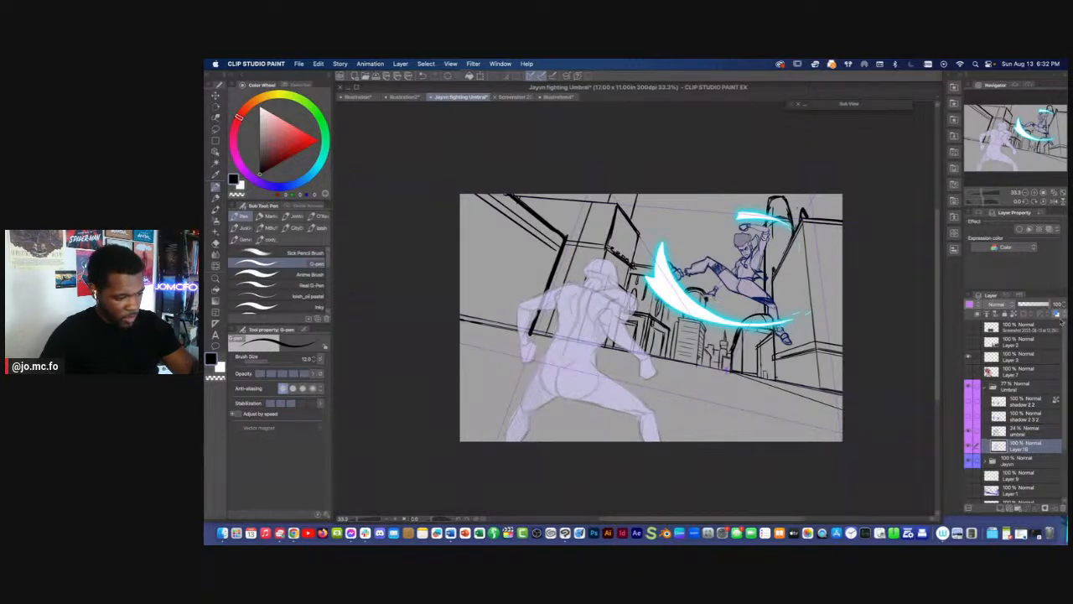
{"action": "left_click", "coordinate": [1020, 388]}
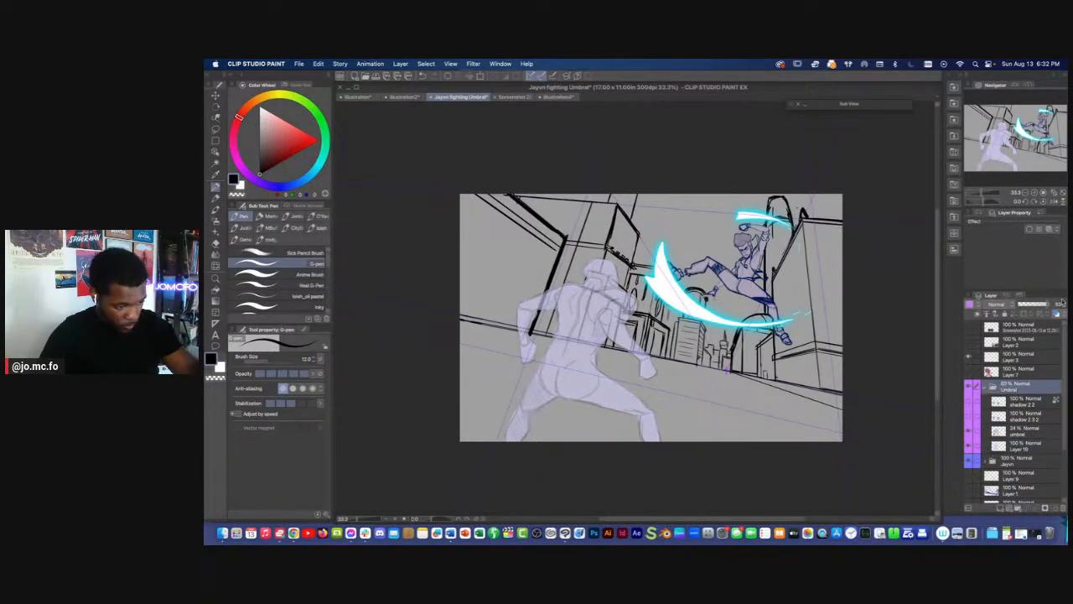
{"action": "left_click", "coordinate": [1048, 305]}
{"action": "left_click", "coordinate": [1011, 448]}
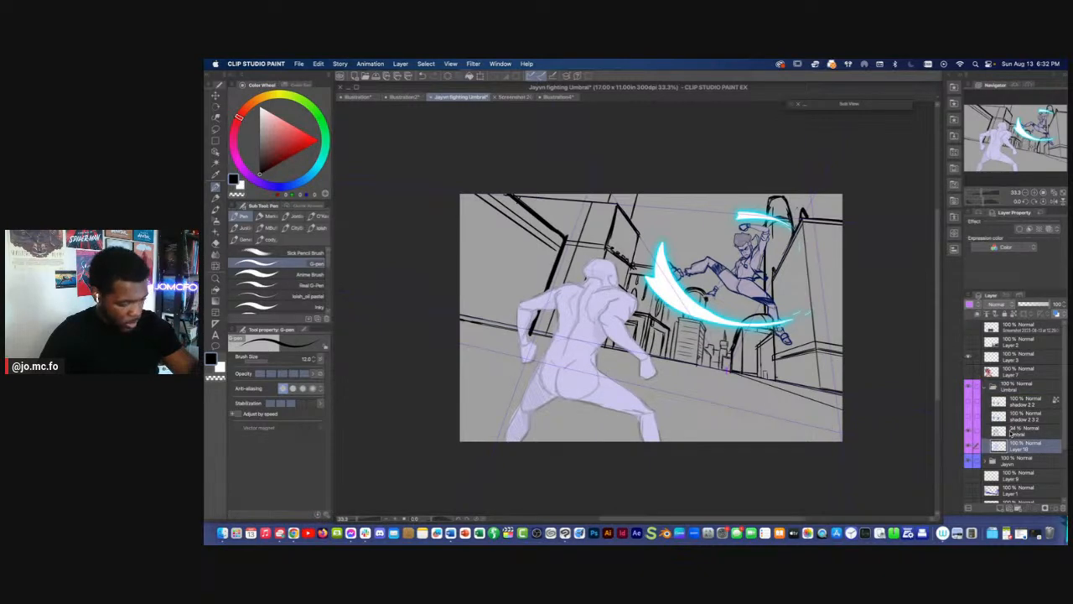
Add a new layer directly above the umbral layer and choose a strong red for the G-pen
{"action": "left_click", "coordinate": [1016, 430]}
{"action": "left_click", "coordinate": [998, 507]}
{"action": "key", "text": "p"}
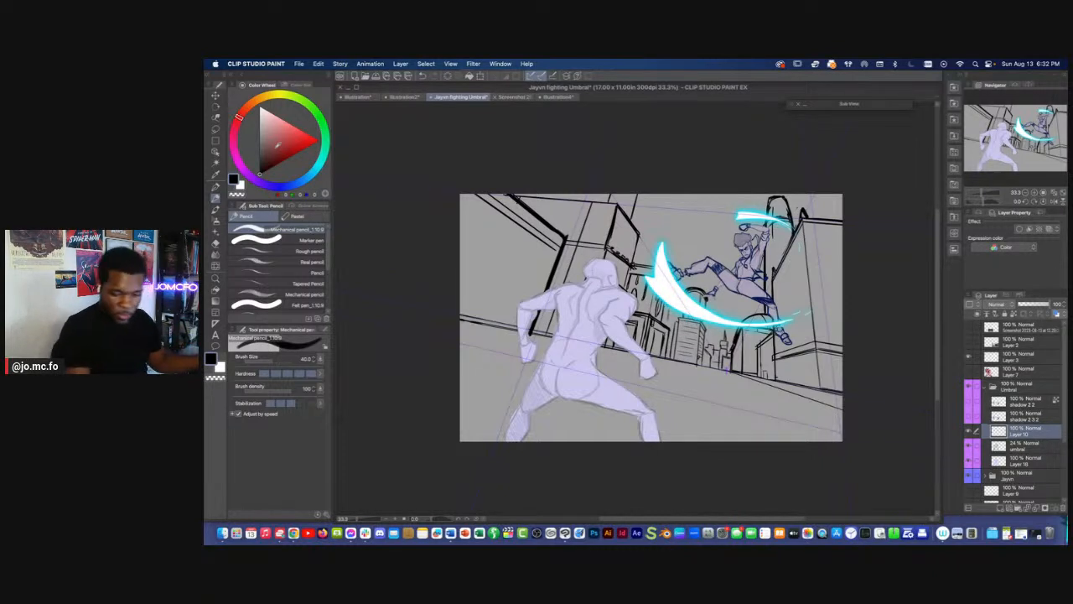
{"action": "key", "text": "p"}
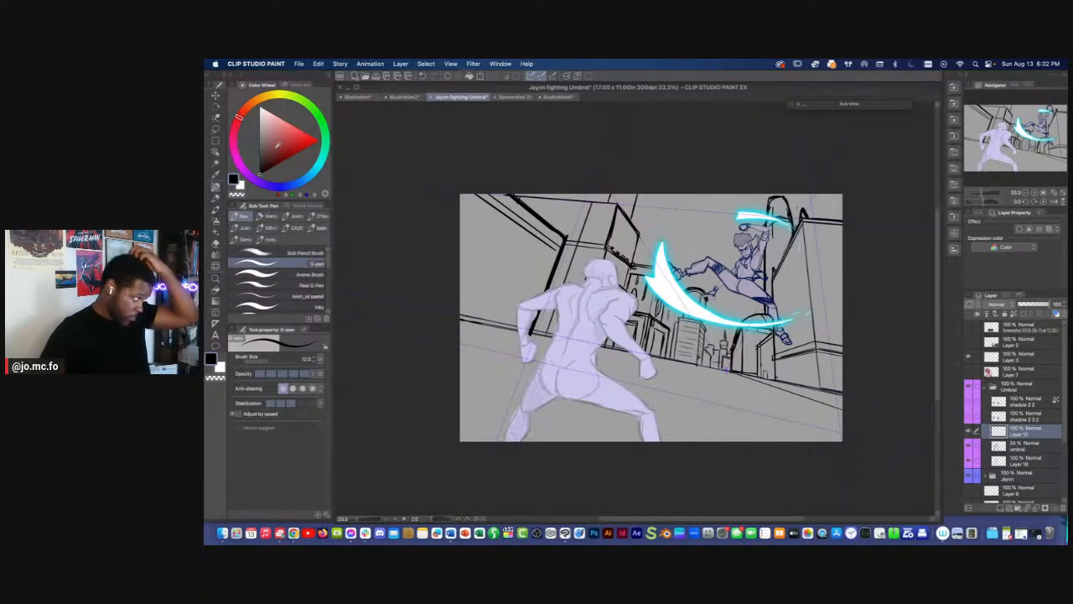
{"action": "left_click", "coordinate": [302, 149]}
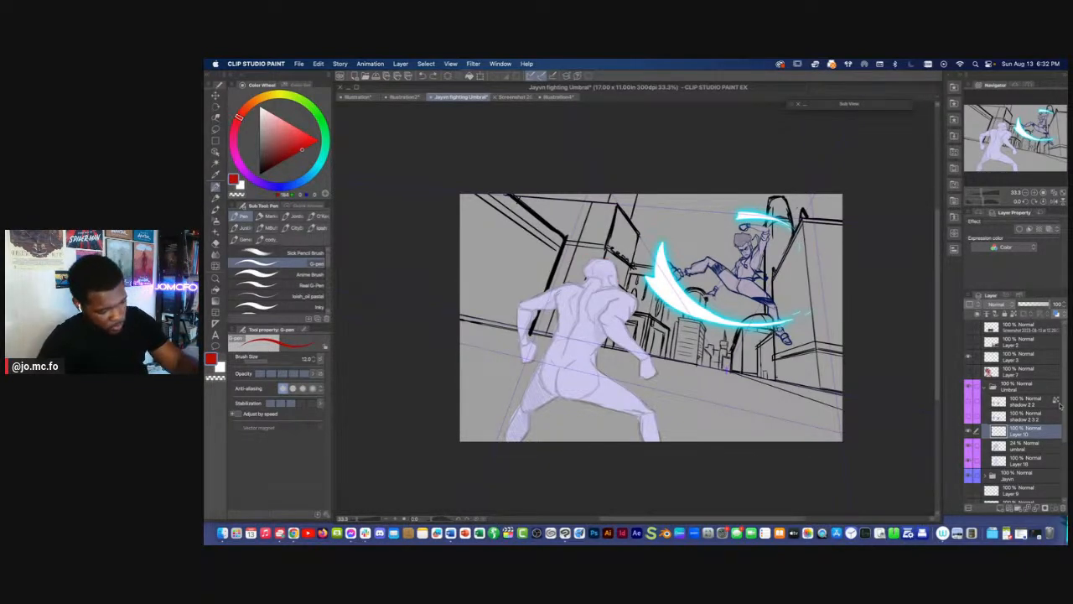
Hide the perspective ruler attached to the layer near the end of the stack, and reselect the new layer above umbral
{"action": "scroll", "coordinate": [1014, 403], "scroll_direction": "down", "scroll_amount": 5}
{"action": "right_click", "coordinate": [1014, 465]}
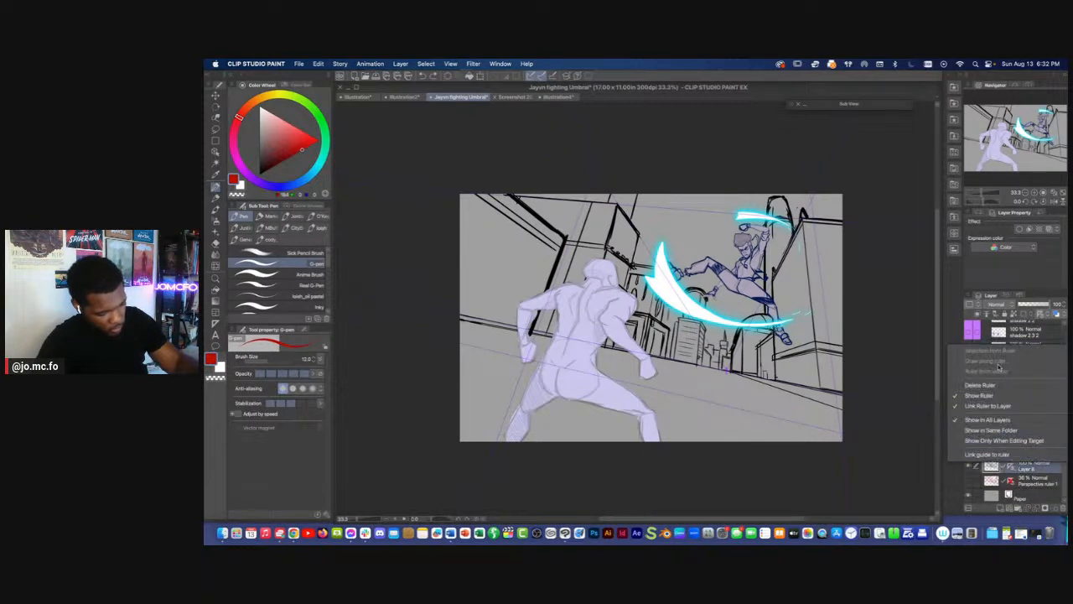
{"action": "left_click", "coordinate": [993, 397]}
{"action": "scroll", "coordinate": [1063, 385], "scroll_direction": "up", "scroll_amount": 3}
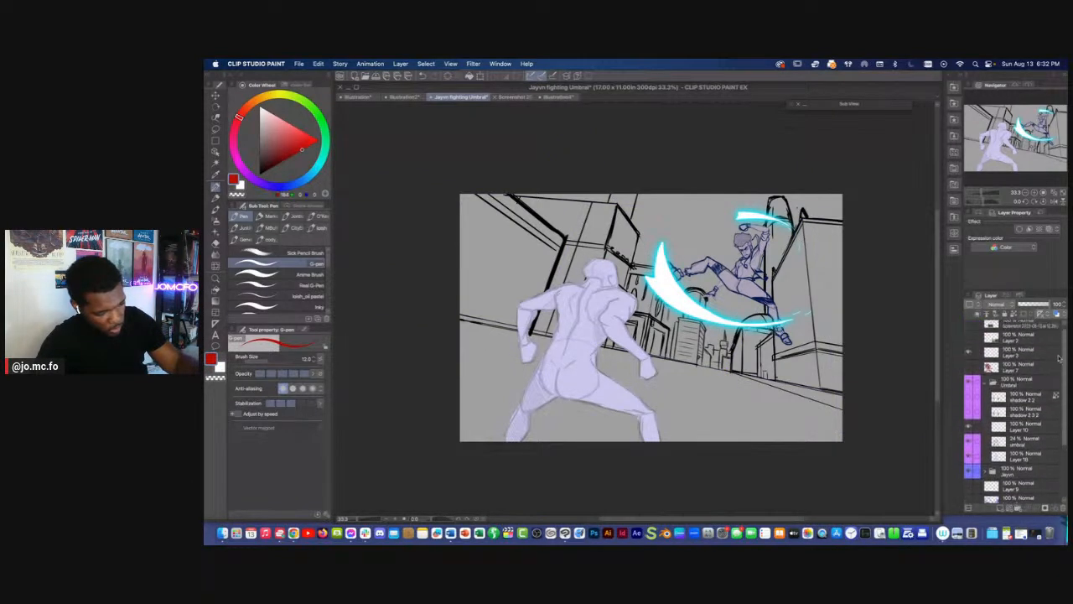
{"action": "left_click", "coordinate": [1024, 432]}
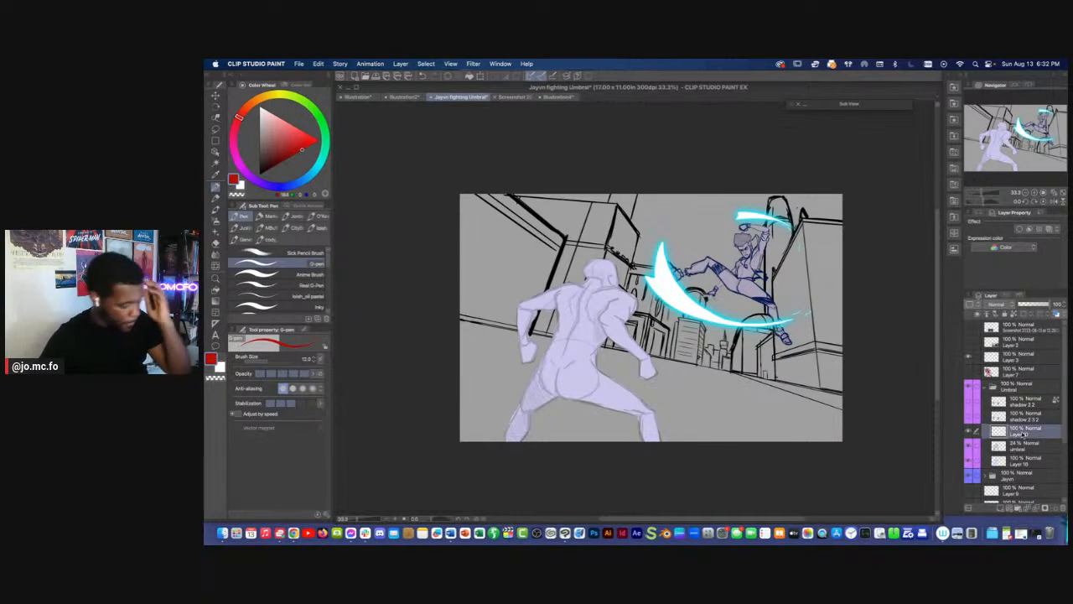
Try a red G-pen stroke near Umbral's head and shoulder, set the brush size to 20, and undo the stroke
{"action": "key", "text": "bracketleft"}
{"action": "mouse_move", "coordinate": [619, 268]}
{"action": "left_mouse_down"}
{"action": "mouse_move", "coordinate": [623, 280]}
{"action": "mouse_move", "coordinate": [605, 292]}
{"action": "left_mouse_up"}
{"action": "key", "text": "bracketright"}
{"action": "key", "text": "bracketright"}
{"action": "key", "text": "bracketright"}
{"action": "key", "text": "bracketright"}
{"action": "key", "text": "ctrl+z"}
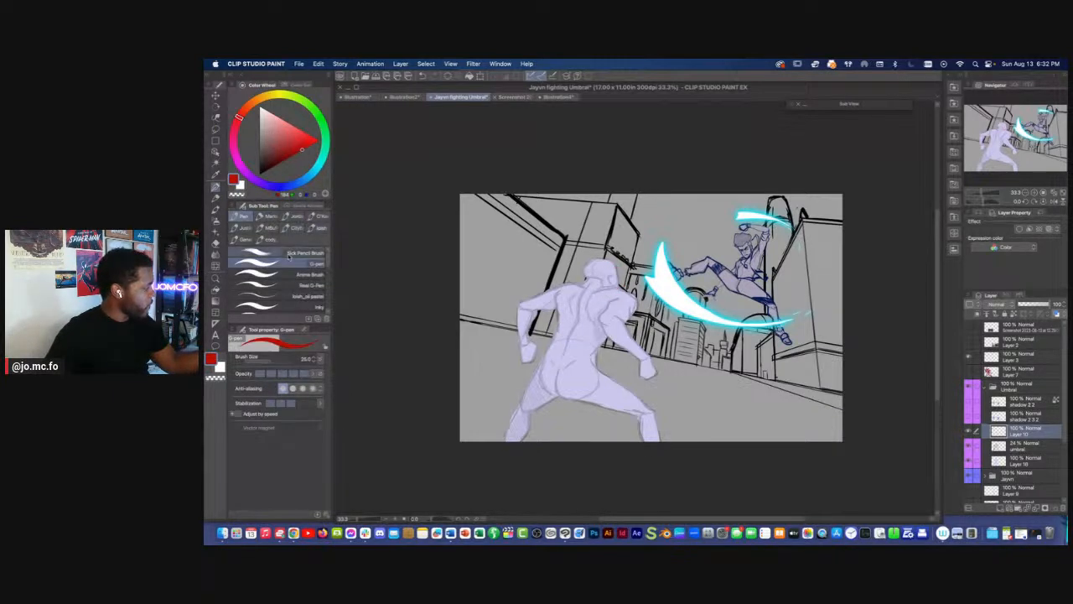
Sketch the foreground figure's head and shoulder line in red over the mannequin with the Sick Pencil Brush at size 60
{"action": "left_click", "coordinate": [279, 255]}
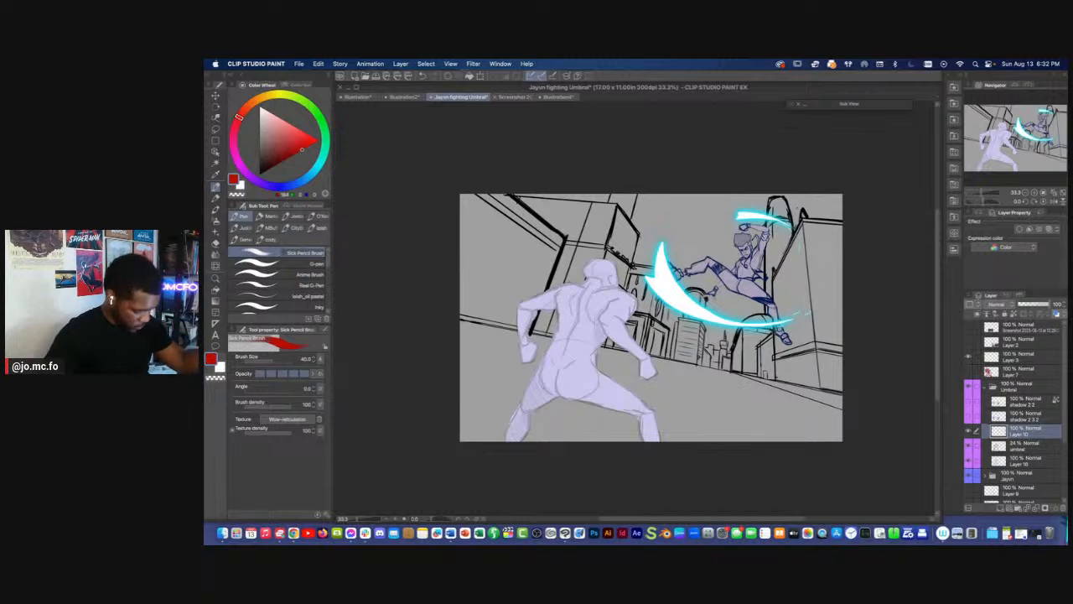
{"action": "mouse_move", "coordinate": [615, 265]}
{"action": "left_mouse_down"}
{"action": "mouse_move", "coordinate": [593, 283]}
{"action": "mouse_move", "coordinate": [619, 279]}
{"action": "mouse_move", "coordinate": [594, 267]}
{"action": "left_mouse_up"}
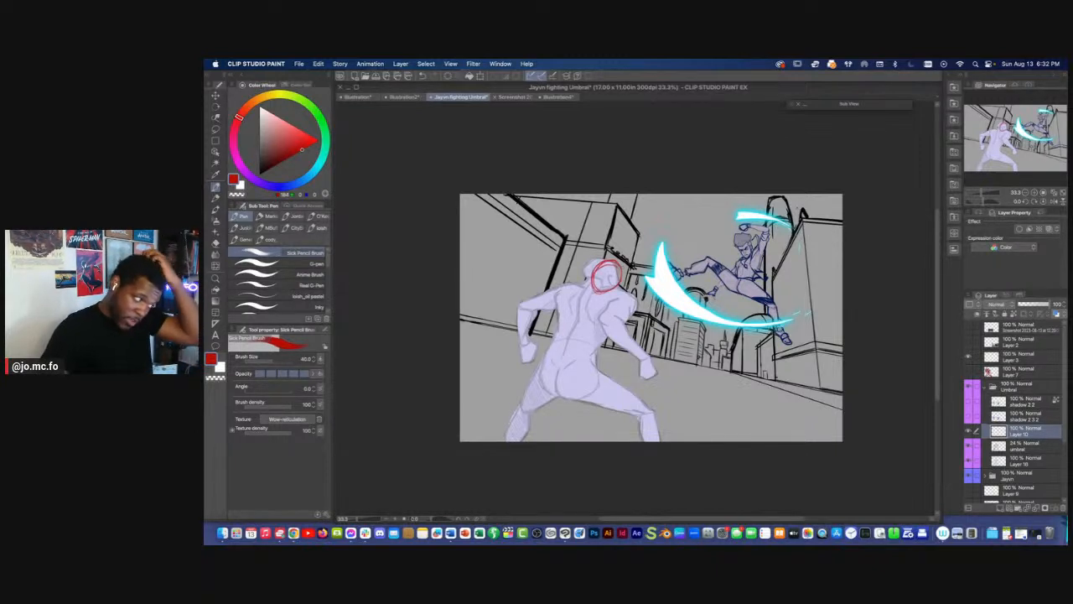
{"action": "key", "text": "bracketright"}
{"action": "key", "text": "bracketright"}
{"action": "mouse_move", "coordinate": [598, 286]}
{"action": "left_mouse_down"}
{"action": "mouse_move", "coordinate": [557, 292]}
{"action": "mouse_move", "coordinate": [521, 332]}
{"action": "mouse_move", "coordinate": [618, 320]}
{"action": "left_mouse_up"}
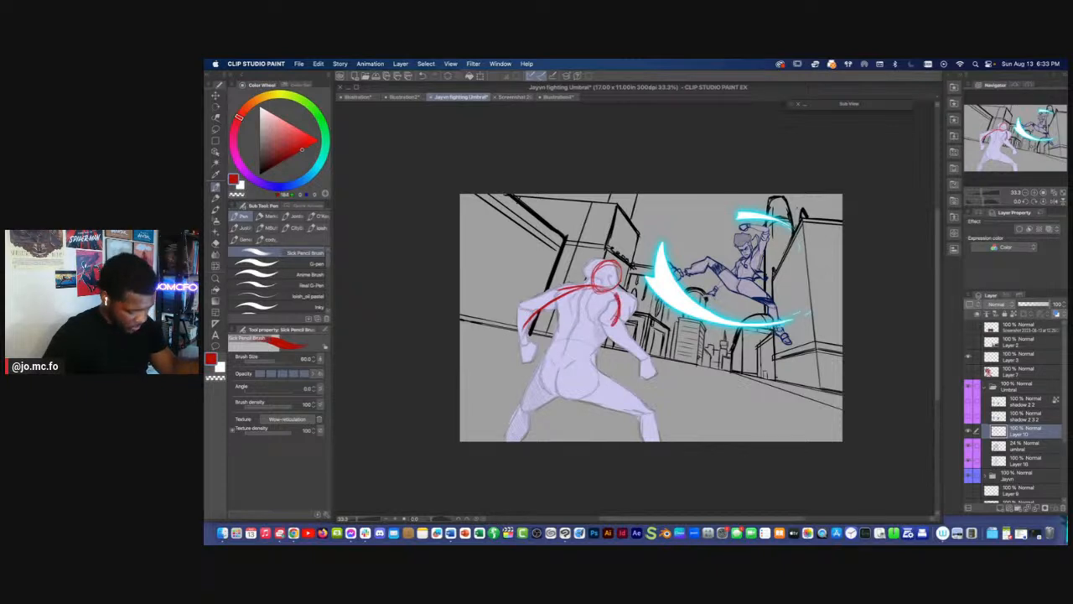
{"action": "mouse_move", "coordinate": [623, 282]}
{"action": "left_mouse_down"}
{"action": "mouse_move", "coordinate": [602, 301]}
{"action": "mouse_move", "coordinate": [554, 286]}
{"action": "left_mouse_up"}
Rough in the foreground figure's curved torso, waist, right arm with hand and large side loop in red
{"action": "mouse_move", "coordinate": [596, 281]}
{"action": "left_mouse_down"}
{"action": "mouse_move", "coordinate": [575, 284]}
{"action": "mouse_move", "coordinate": [624, 297]}
{"action": "left_mouse_up"}
{"action": "mouse_move", "coordinate": [599, 267]}
{"action": "left_mouse_down"}
{"action": "mouse_move", "coordinate": [623, 262]}
{"action": "mouse_move", "coordinate": [595, 280]}
{"action": "mouse_move", "coordinate": [596, 347]}
{"action": "left_mouse_up"}
{"action": "mouse_move", "coordinate": [602, 309]}
{"action": "left_mouse_down"}
{"action": "mouse_move", "coordinate": [587, 340]}
{"action": "mouse_move", "coordinate": [634, 367]}
{"action": "mouse_move", "coordinate": [636, 380]}
{"action": "left_mouse_up"}
{"action": "left_click_drag", "start_coordinate": [582, 344], "coordinate": [643, 389]}
{"action": "left_click_drag", "start_coordinate": [635, 380], "coordinate": [627, 384]}
{"action": "left_click_drag", "start_coordinate": [604, 337], "coordinate": [551, 337]}
{"action": "mouse_move", "coordinate": [560, 297]}
{"action": "left_mouse_down"}
{"action": "mouse_move", "coordinate": [515, 354]}
{"action": "mouse_move", "coordinate": [521, 379]}
{"action": "left_mouse_up"}
{"action": "left_click_drag", "start_coordinate": [580, 344], "coordinate": [562, 371]}
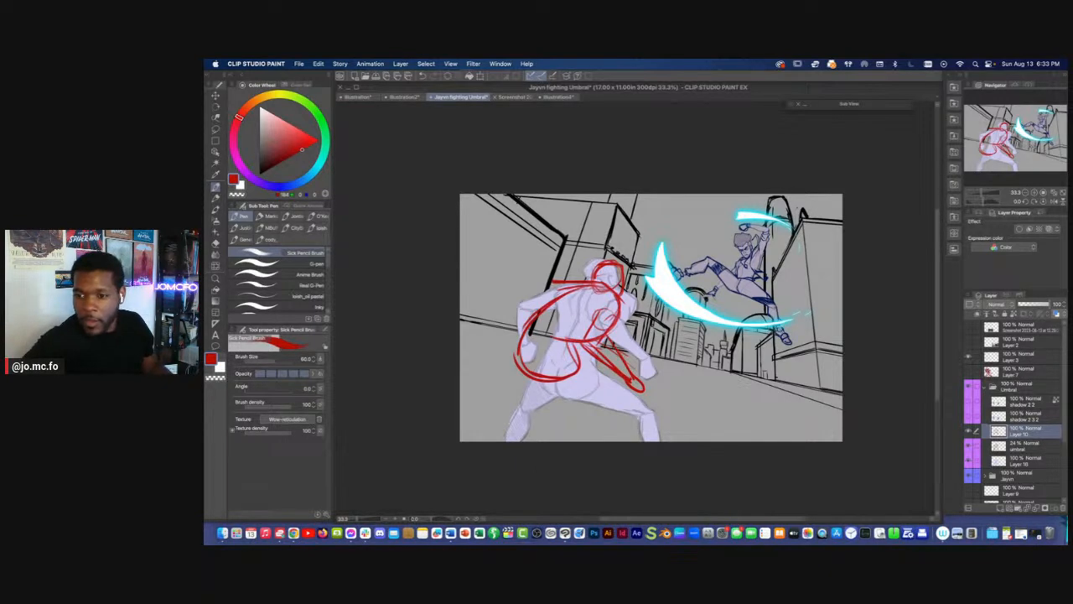
Thicken the red curve sweeping from the neck down the left side of the foreground figure's back
{"action": "key", "text": "Tab"}
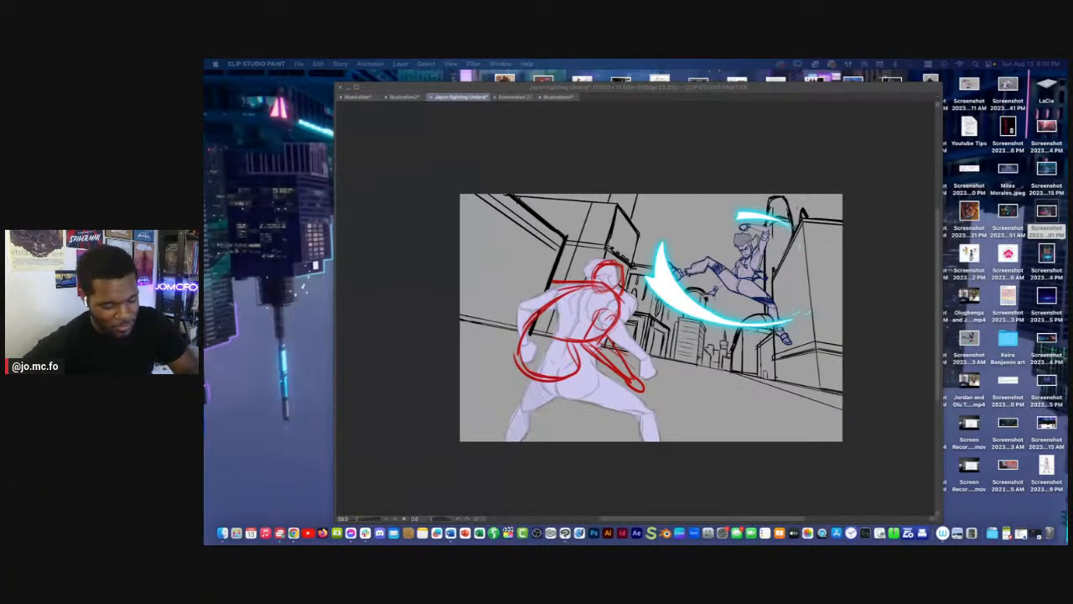
{"action": "left_click", "coordinate": [569, 334]}
{"action": "left_click_drag", "start_coordinate": [570, 334], "coordinate": [576, 342]}
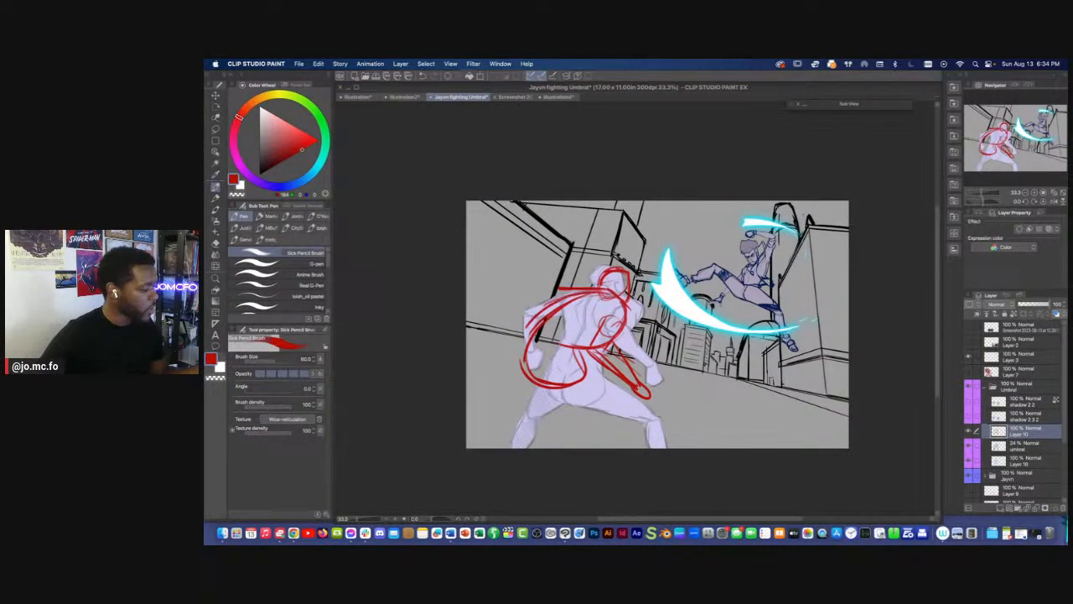
{"action": "left_click_drag", "start_coordinate": [609, 295], "coordinate": [537, 321]}
{"action": "left_click_drag", "start_coordinate": [598, 298], "coordinate": [524, 344]}
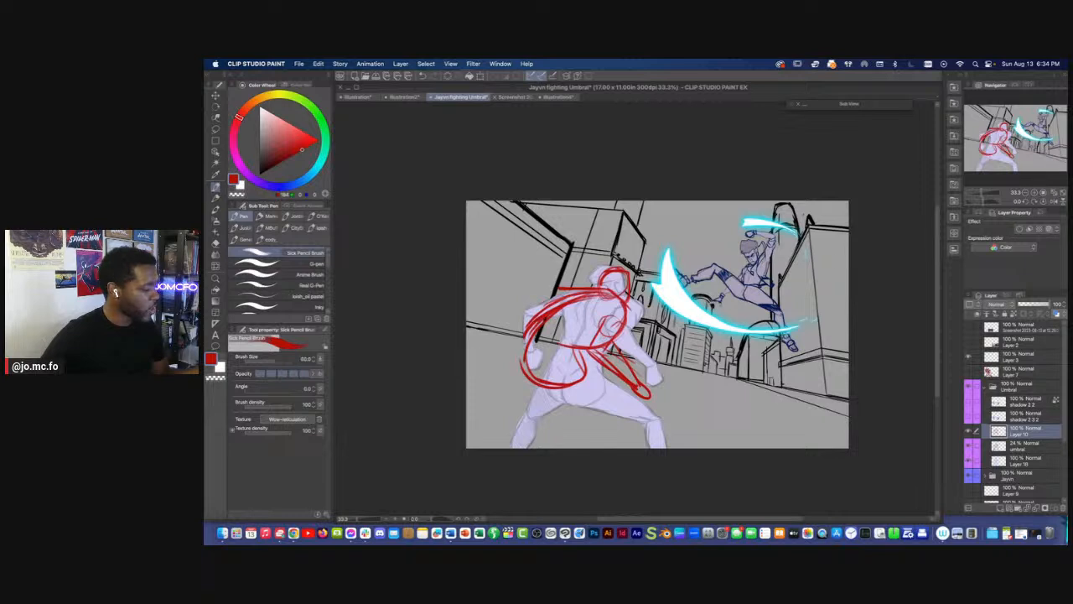
Cut away the lower loop beside the figure's hips with a lasso selection and redraw it farther out to the left
{"action": "key", "text": "m"}
{"action": "left_click_drag", "start_coordinate": [598, 394], "coordinate": [590, 369]}
{"action": "key", "text": "Delete"}
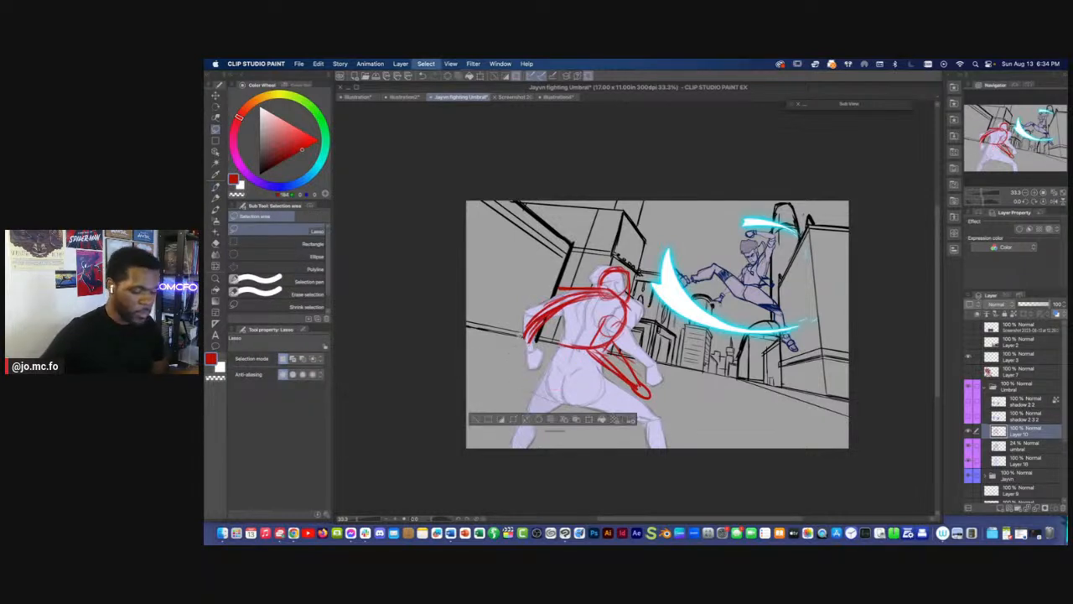
{"action": "key", "text": "ctrl+d"}
{"action": "key", "text": "p"}
{"action": "mouse_move", "coordinate": [555, 367]}
{"action": "left_mouse_down"}
{"action": "mouse_move", "coordinate": [521, 375]}
{"action": "mouse_move", "coordinate": [525, 320]}
{"action": "mouse_move", "coordinate": [518, 368]}
{"action": "left_mouse_up"}
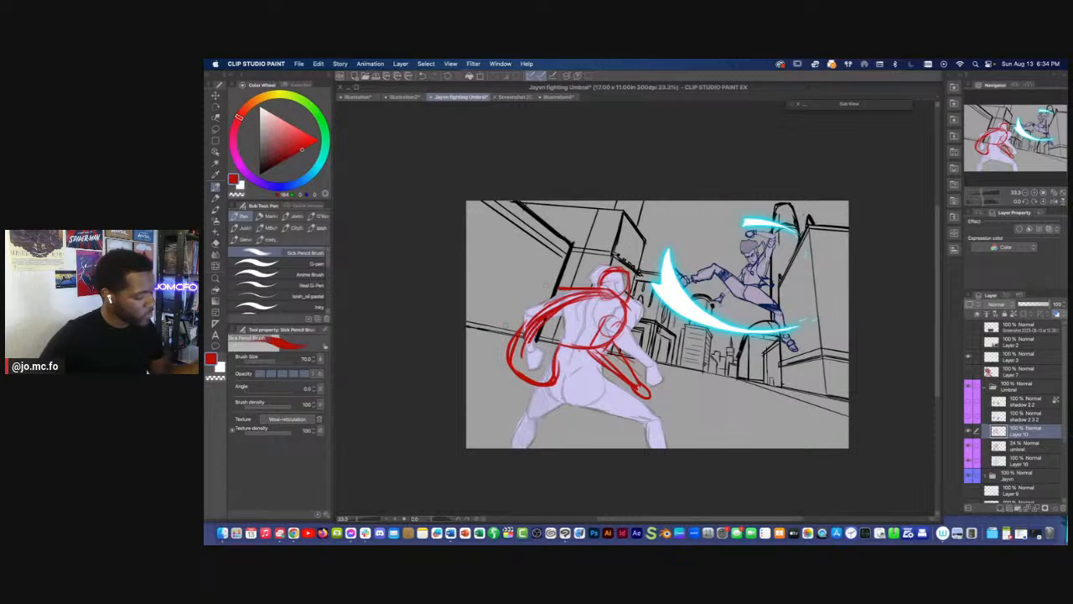
Erase the stray end of the red shoulder line and restroke the shoulder with the Sick Pencil Brush at size 60
{"action": "key", "text": "e"}
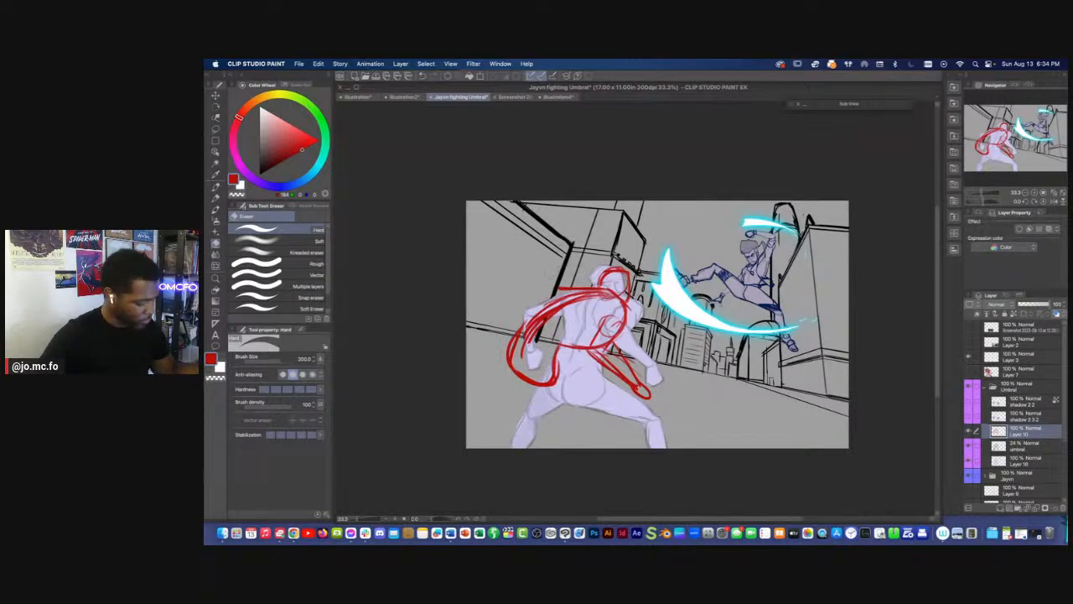
{"action": "left_click_drag", "start_coordinate": [559, 289], "coordinate": [596, 289]}
{"action": "key", "text": "p"}
{"action": "left_click_drag", "start_coordinate": [604, 336], "coordinate": [622, 340]}
{"action": "key", "text": "["}
{"action": "mouse_move", "coordinate": [617, 293]}
{"action": "left_mouse_down"}
{"action": "mouse_move", "coordinate": [568, 308]}
{"action": "mouse_move", "coordinate": [564, 296]}
{"action": "left_mouse_up"}
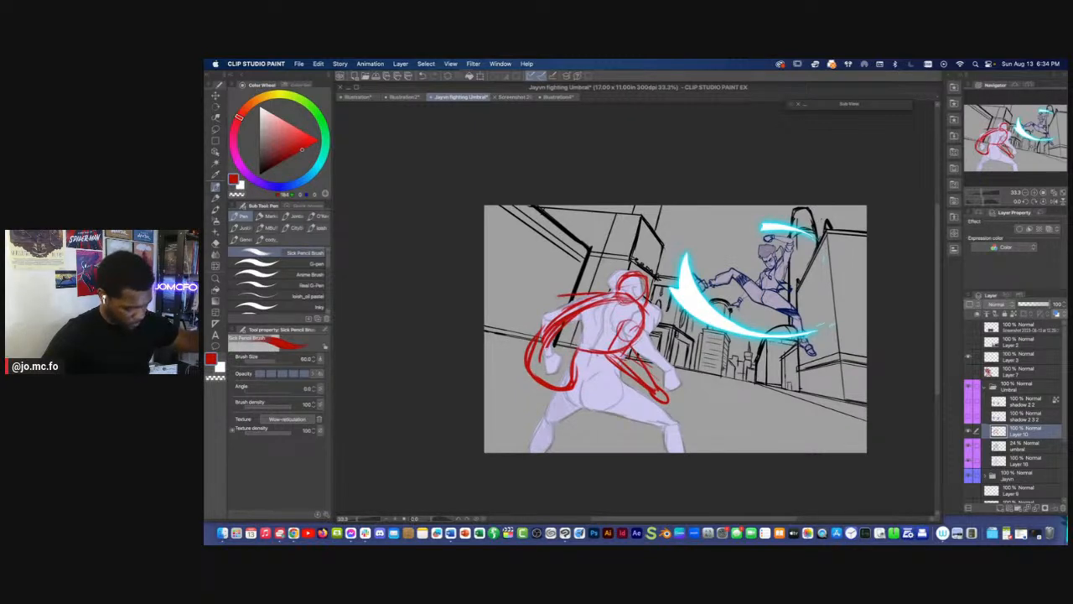
Sketch the foreground figure's left arm reaching out toward the canvas's left edge, ending in a small hand
{"action": "left_click_drag", "start_coordinate": [574, 302], "coordinate": [548, 294]}
{"action": "mouse_move", "coordinate": [617, 289]}
{"action": "left_mouse_down"}
{"action": "mouse_move", "coordinate": [527, 306]}
{"action": "mouse_move", "coordinate": [500, 327]}
{"action": "mouse_move", "coordinate": [514, 326]}
{"action": "left_mouse_up"}
{"action": "mouse_move", "coordinate": [497, 324]}
{"action": "left_mouse_down"}
{"action": "mouse_move", "coordinate": [495, 338]}
{"action": "mouse_move", "coordinate": [513, 334]}
{"action": "left_mouse_up"}
{"action": "left_click_drag", "start_coordinate": [513, 334], "coordinate": [505, 332]}
Reinforce the waist curve and outline the figure's head and neck with heavier red strokes
{"action": "mouse_move", "coordinate": [584, 347]}
{"action": "left_mouse_down"}
{"action": "mouse_move", "coordinate": [642, 317]}
{"action": "mouse_move", "coordinate": [623, 342]}
{"action": "left_mouse_up"}
{"action": "mouse_move", "coordinate": [642, 303]}
{"action": "left_mouse_down"}
{"action": "mouse_move", "coordinate": [640, 270]}
{"action": "mouse_move", "coordinate": [612, 277]}
{"action": "left_mouse_up"}
{"action": "mouse_move", "coordinate": [618, 271]}
{"action": "left_mouse_down"}
{"action": "mouse_move", "coordinate": [643, 269]}
{"action": "mouse_move", "coordinate": [643, 314]}
{"action": "left_mouse_up"}
{"action": "mouse_move", "coordinate": [620, 269]}
{"action": "left_mouse_down"}
{"action": "mouse_move", "coordinate": [611, 291]}
{"action": "mouse_move", "coordinate": [606, 283]}
{"action": "left_mouse_up"}
Replace the hooked end of the hip loop with a large bent thigh running down to the canvas's lower edge
{"action": "left_click_drag", "start_coordinate": [565, 355], "coordinate": [572, 443]}
{"action": "key", "text": "["}
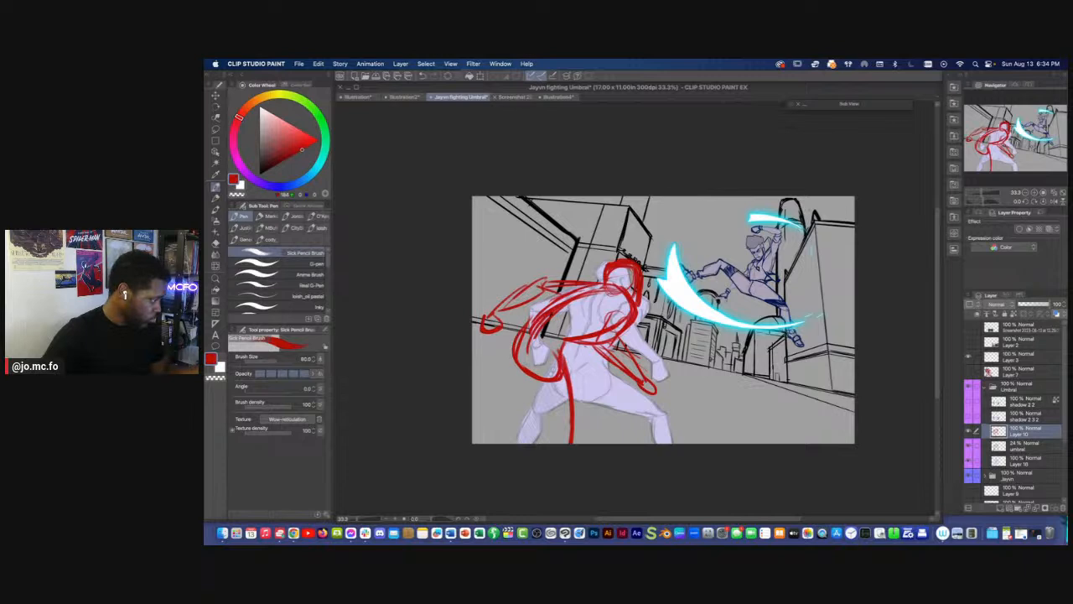
{"action": "key", "text": "m"}
{"action": "key", "text": "super+z"}
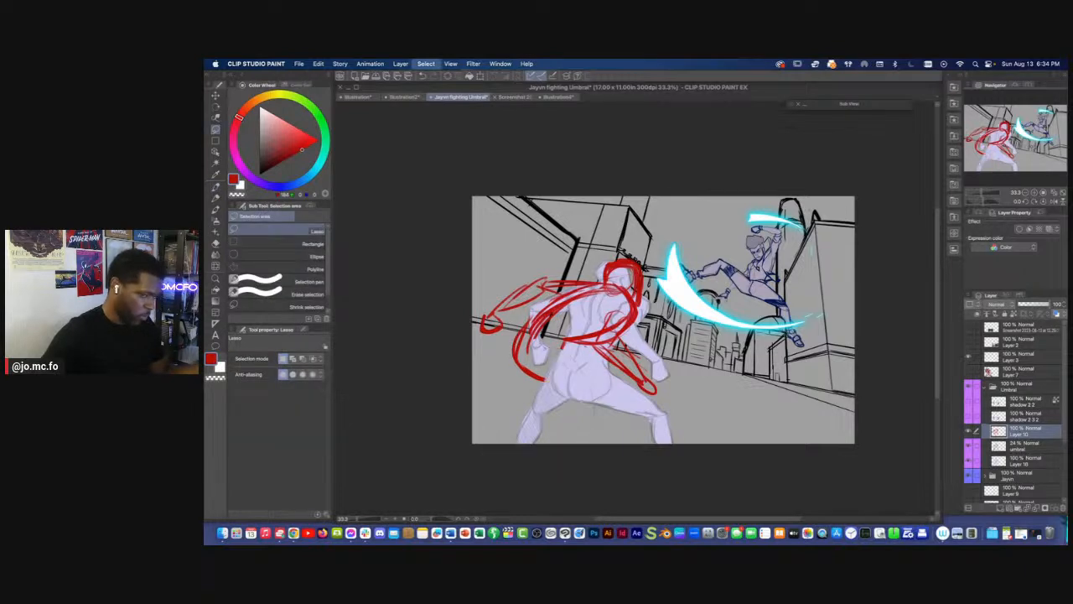
{"action": "key", "text": "p"}
{"action": "mouse_move", "coordinate": [564, 348]}
{"action": "left_mouse_down"}
{"action": "mouse_move", "coordinate": [627, 420]}
{"action": "mouse_move", "coordinate": [532, 378]}
{"action": "left_mouse_up"}
{"action": "mouse_move", "coordinate": [530, 351]}
{"action": "left_mouse_down"}
{"action": "mouse_move", "coordinate": [556, 397]}
{"action": "mouse_move", "coordinate": [640, 444]}
{"action": "left_mouse_up"}
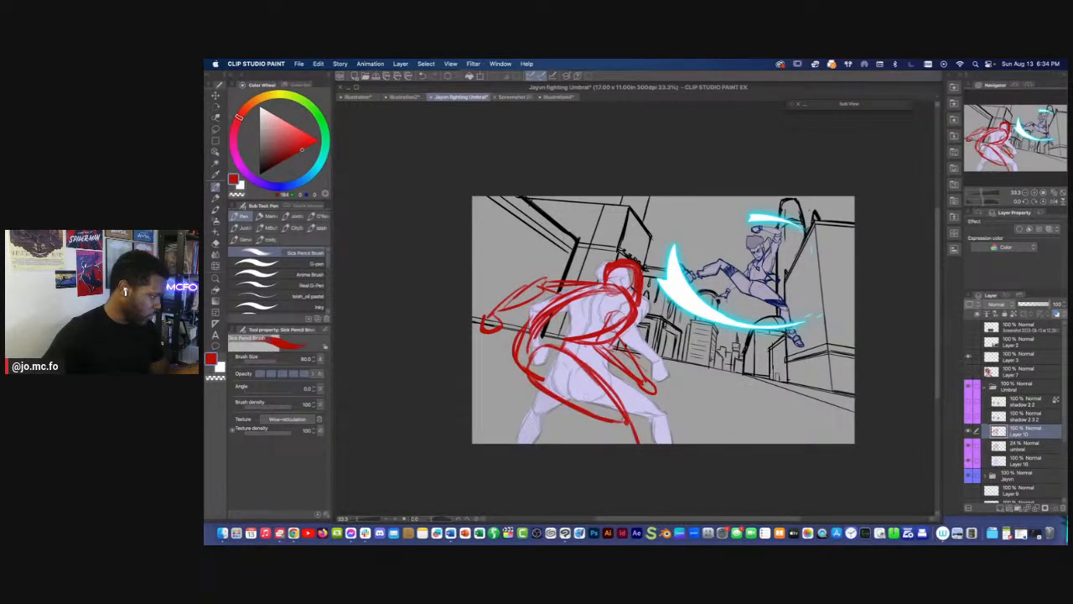
Sketch the foreground figure's rear leg extending from the hip to the canvas's left edge
{"action": "mouse_move", "coordinate": [510, 350]}
{"action": "left_mouse_down"}
{"action": "mouse_move", "coordinate": [504, 382]}
{"action": "mouse_move", "coordinate": [472, 395]}
{"action": "left_mouse_up"}
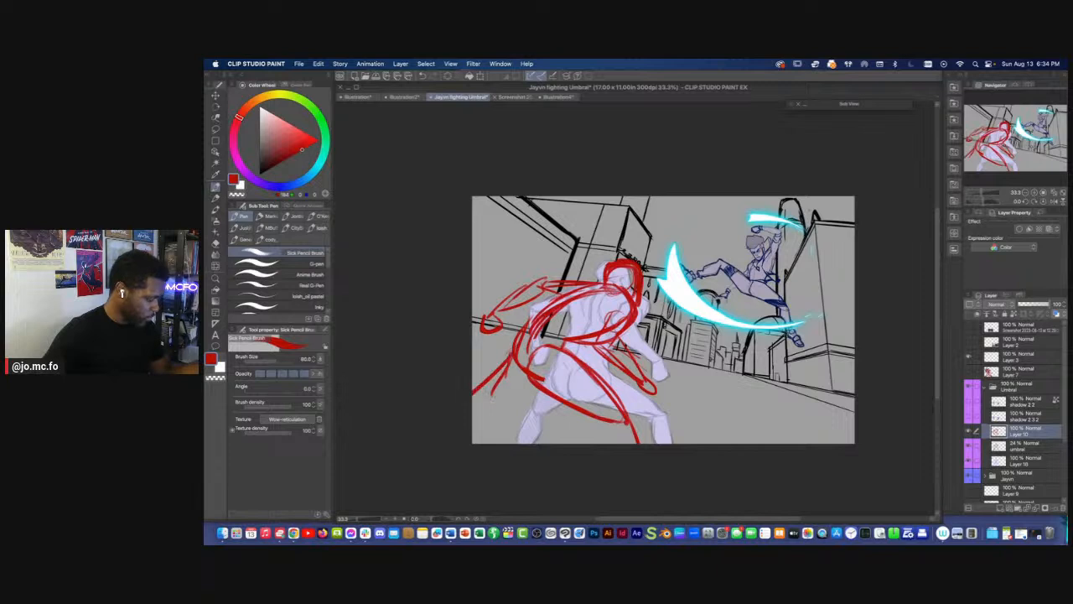
{"action": "left_click_drag", "start_coordinate": [538, 390], "coordinate": [472, 411]}
{"action": "left_click_drag", "start_coordinate": [507, 360], "coordinate": [472, 389]}
{"action": "left_click_drag", "start_coordinate": [538, 391], "coordinate": [472, 409]}
{"action": "left_click_drag", "start_coordinate": [514, 360], "coordinate": [473, 384]}
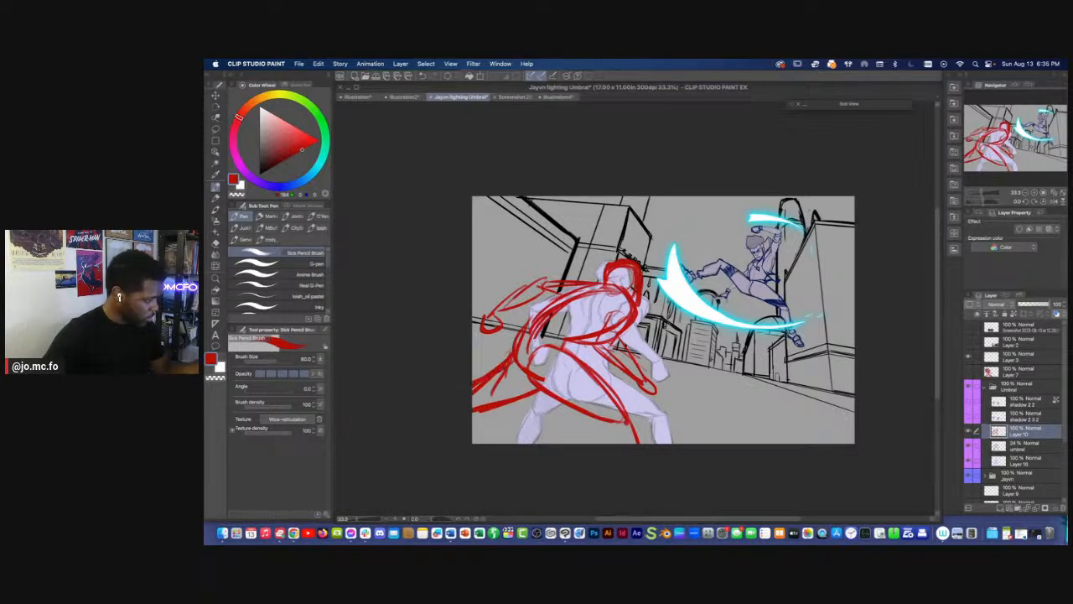
Hide the purple mannequin layers and redraw the foreground figure's right fist larger
{"action": "scroll", "coordinate": [658, 319], "scroll_direction": "right", "scroll_amount": 1}
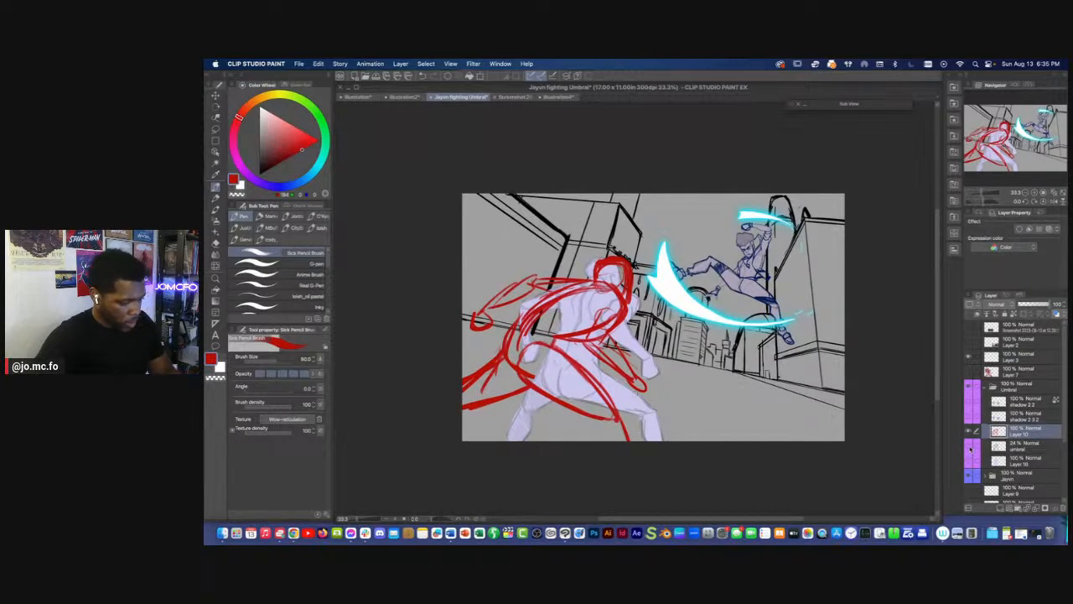
{"action": "left_click", "coordinate": [970, 449]}
{"action": "scroll", "coordinate": [641, 445], "scroll_direction": "down", "scroll_amount": 1}
{"action": "scroll", "coordinate": [602, 457], "scroll_direction": "up", "scroll_amount": 1}
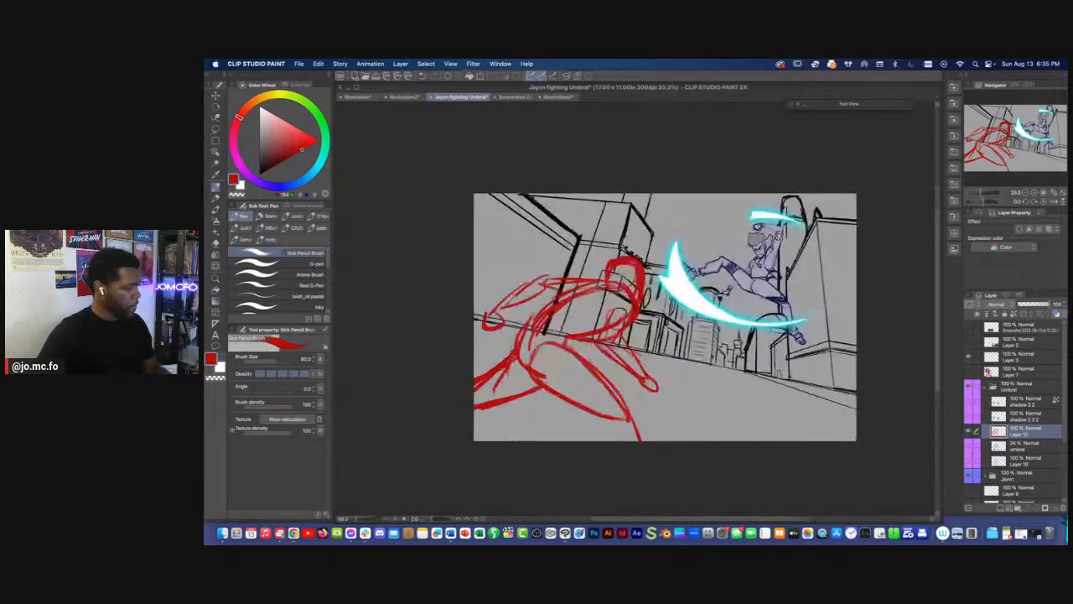
{"action": "mouse_move", "coordinate": [656, 377]}
{"action": "left_mouse_down"}
{"action": "mouse_move", "coordinate": [657, 405]}
{"action": "mouse_move", "coordinate": [664, 385]}
{"action": "mouse_move", "coordinate": [641, 402]}
{"action": "left_mouse_up"}
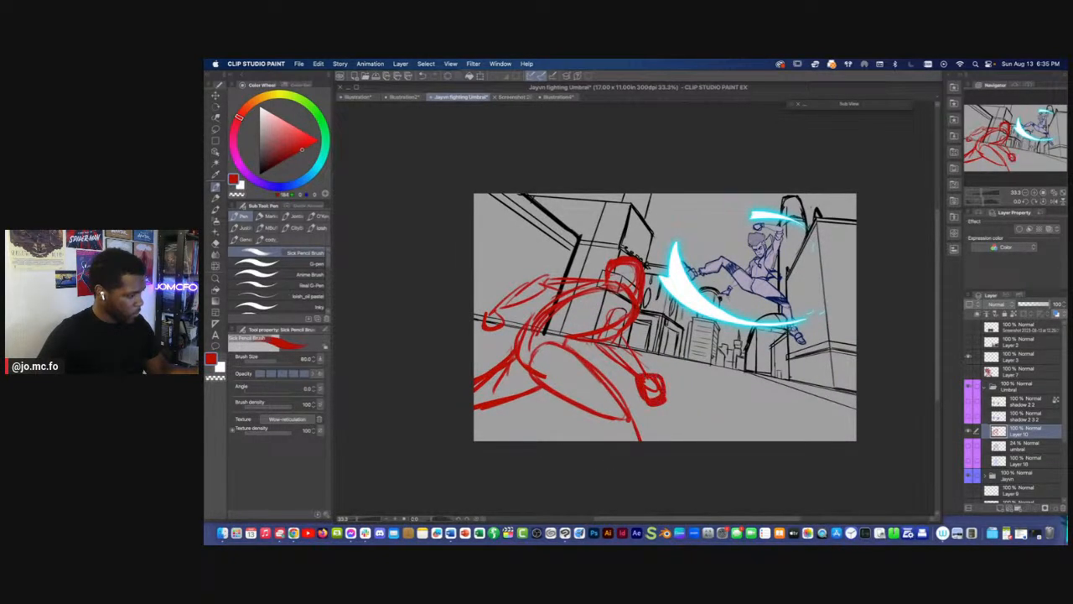
Show the gray Layer 6 at 61% opacity to mute the background line art
{"action": "scroll", "coordinate": [645, 395], "scroll_direction": "right", "scroll_amount": 1}
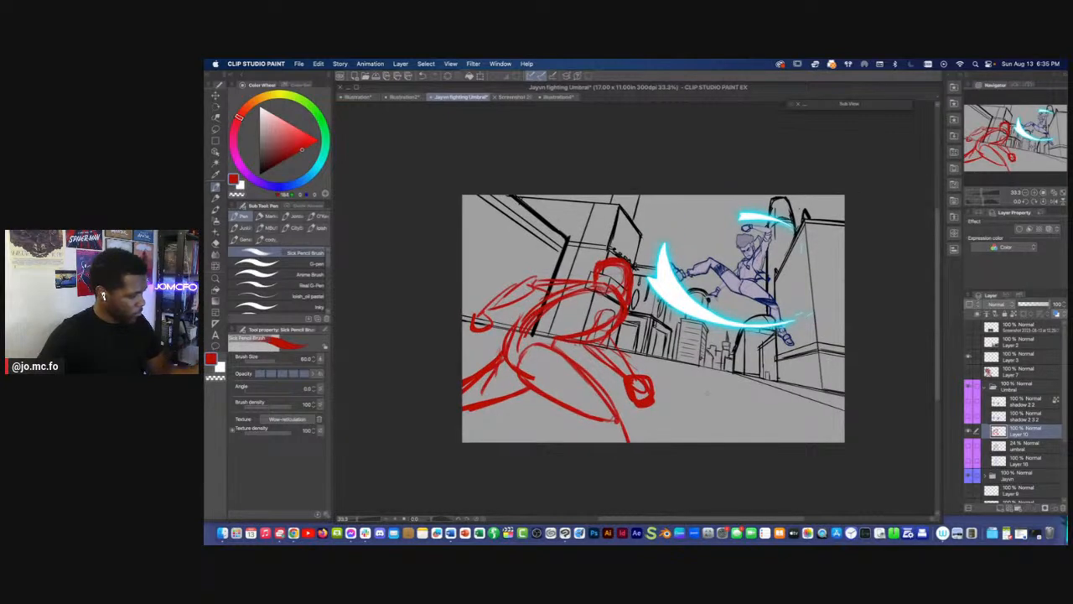
{"action": "scroll", "coordinate": [1015, 403], "scroll_direction": "down", "scroll_amount": 3}
{"action": "left_click", "coordinate": [969, 468]}
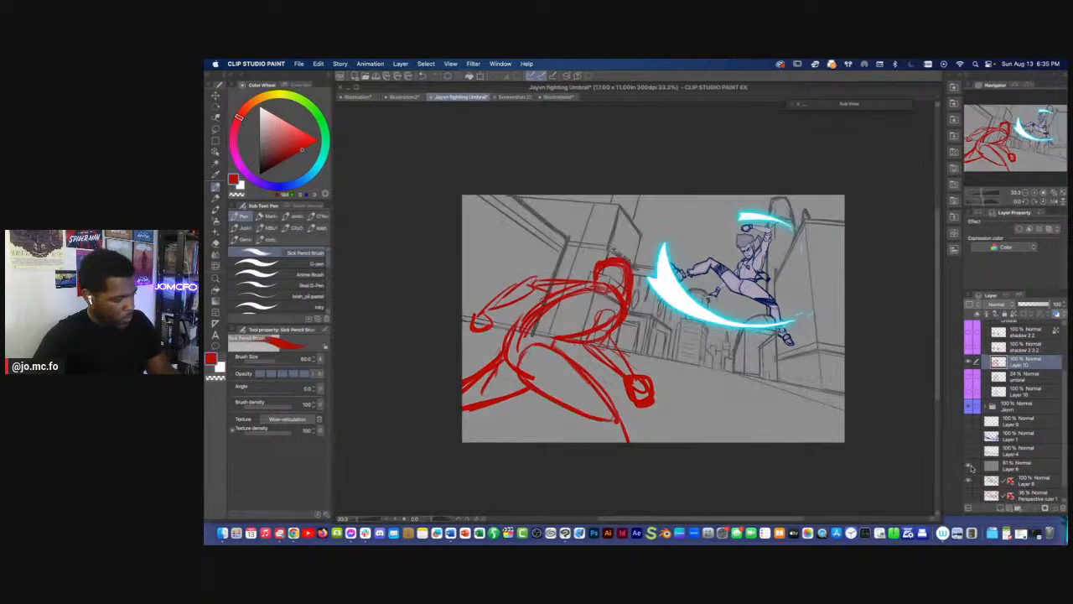
{"action": "scroll", "coordinate": [1061, 369], "scroll_direction": "up", "scroll_amount": 2}
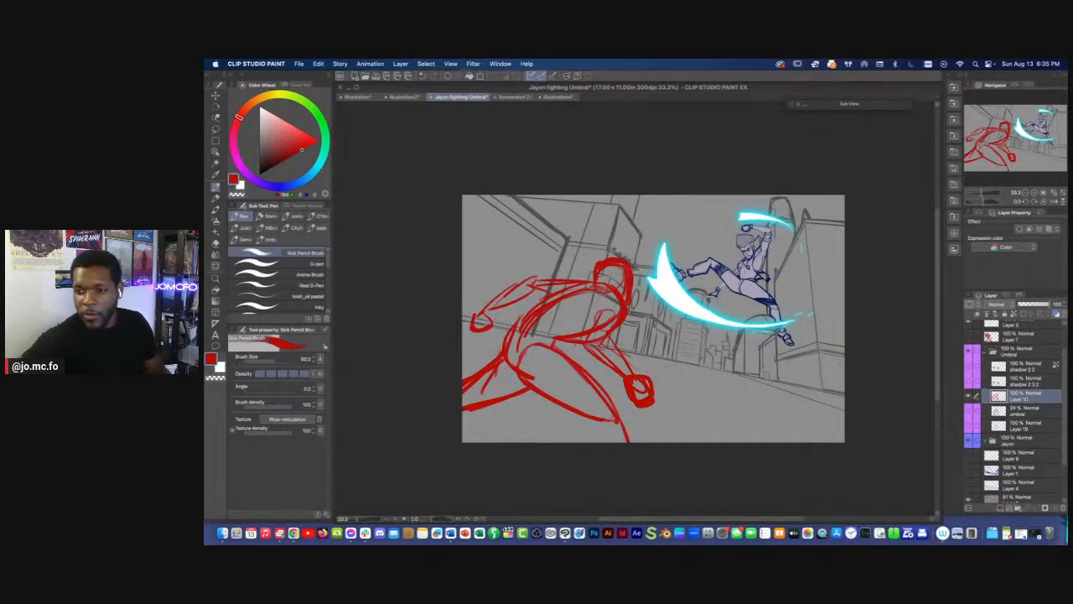
{"action": "key", "text": "Tab"}
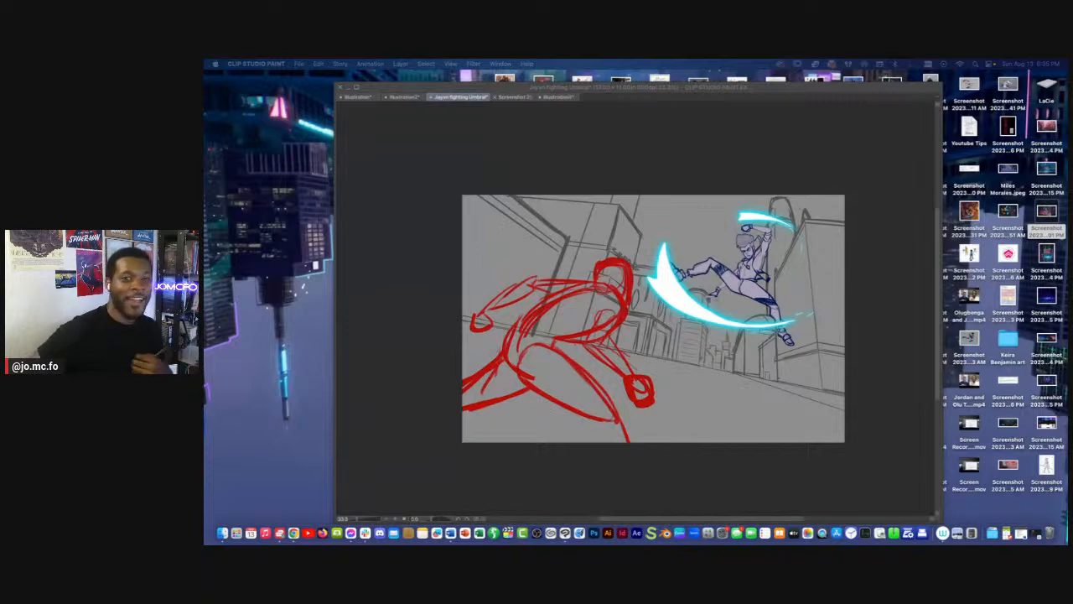
{"action": "key", "text": "super+Tab"}
{"action": "mouse_move", "coordinate": [545, 269]}
{"action": "left_mouse_down"}
{"action": "mouse_move", "coordinate": [639, 286]}
{"action": "mouse_move", "coordinate": [626, 279]}
{"action": "left_mouse_up"}
{"action": "key", "text": "super+z"}
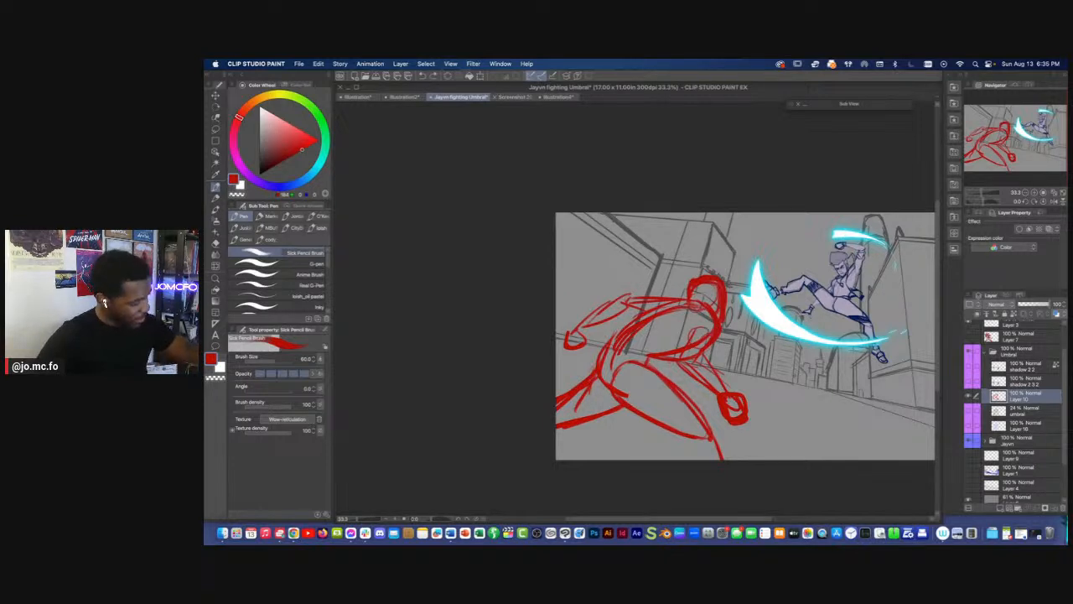
{"action": "left_click_drag", "start_coordinate": [657, 304], "coordinate": [626, 327]}
Darken the red sketch layer by lowering its luminosity and sample the dark red as the drawing color
{"action": "key", "text": "super+u"}
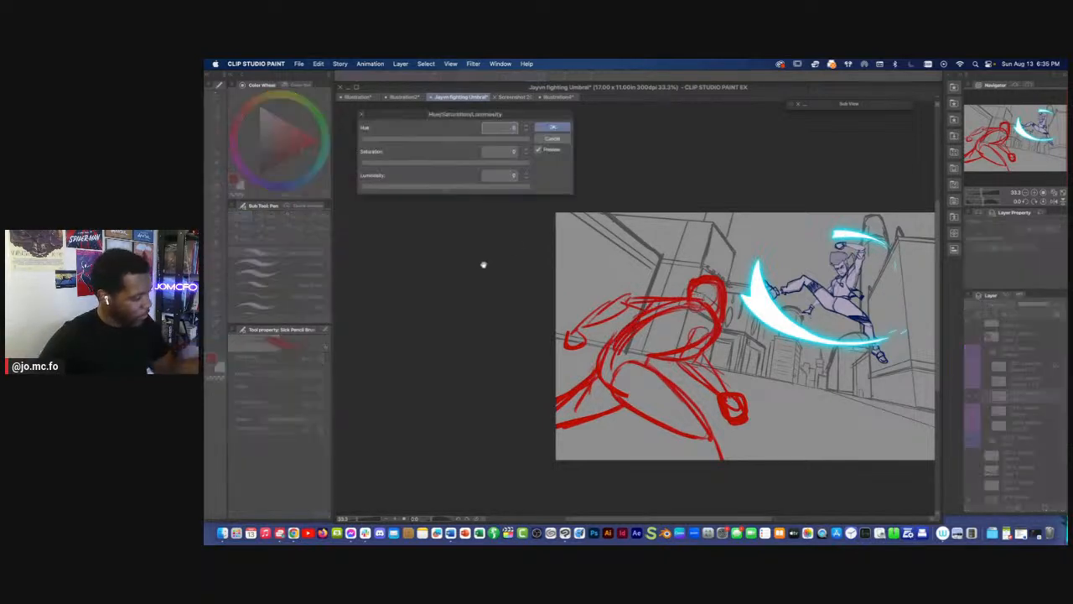
{"action": "left_click_drag", "start_coordinate": [445, 187], "coordinate": [402, 187]}
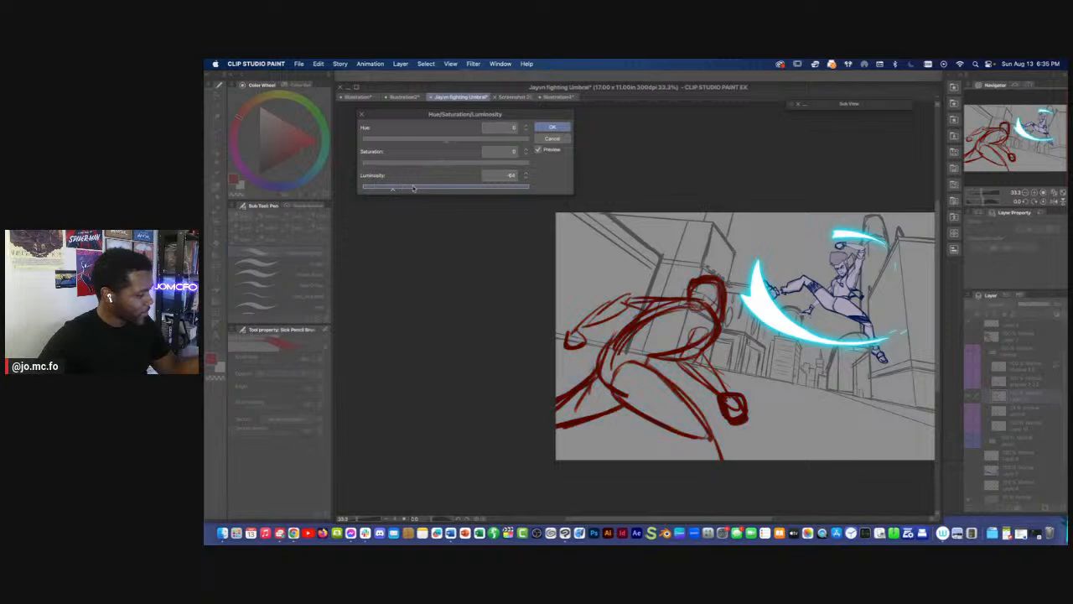
{"action": "key", "text": "Return"}
{"action": "key", "text": "i"}
{"action": "left_click", "coordinate": [719, 296]}
Strengthen the foreground figure's thigh, lower leg, rear leg and right arm with dark red strokes
{"action": "key", "text": "p"}
{"action": "left_click_drag", "start_coordinate": [823, 234], "coordinate": [802, 232]}
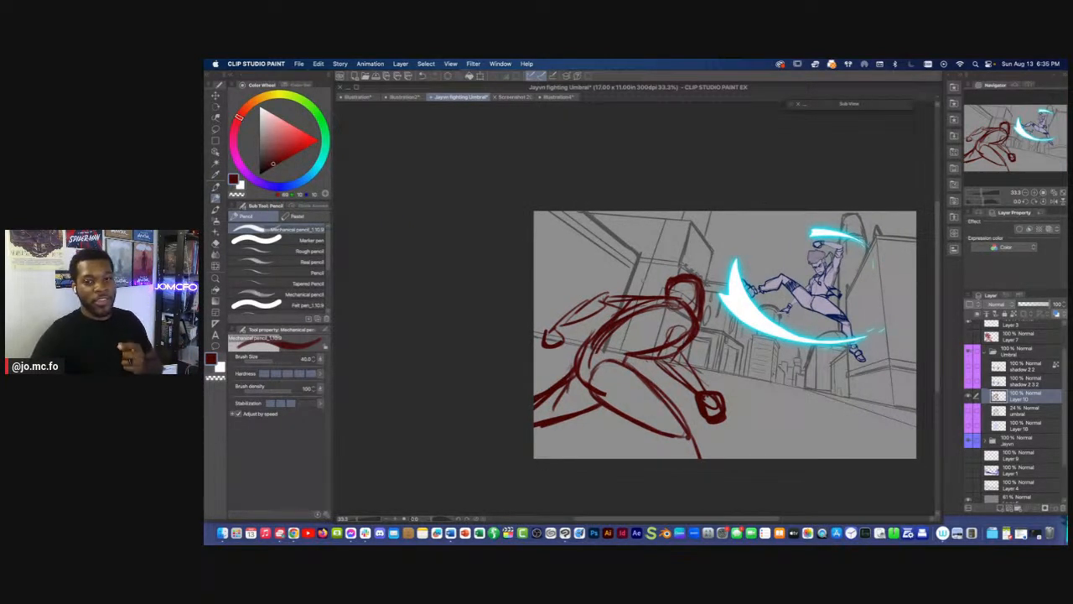
{"action": "mouse_move", "coordinate": [673, 440]}
{"action": "left_mouse_down"}
{"action": "mouse_move", "coordinate": [678, 457]}
{"action": "mouse_move", "coordinate": [676, 434]}
{"action": "left_mouse_up"}
{"action": "key", "text": "bracketright"}
{"action": "left_click_drag", "start_coordinate": [652, 384], "coordinate": [697, 455]}
{"action": "mouse_move", "coordinate": [591, 390]}
{"action": "left_mouse_down"}
{"action": "mouse_move", "coordinate": [658, 428]}
{"action": "mouse_move", "coordinate": [650, 421]}
{"action": "left_mouse_up"}
{"action": "mouse_move", "coordinate": [574, 354]}
{"action": "left_mouse_down"}
{"action": "mouse_move", "coordinate": [568, 373]}
{"action": "mouse_move", "coordinate": [579, 374]}
{"action": "mouse_move", "coordinate": [531, 410]}
{"action": "left_mouse_up"}
{"action": "key", "text": "p"}
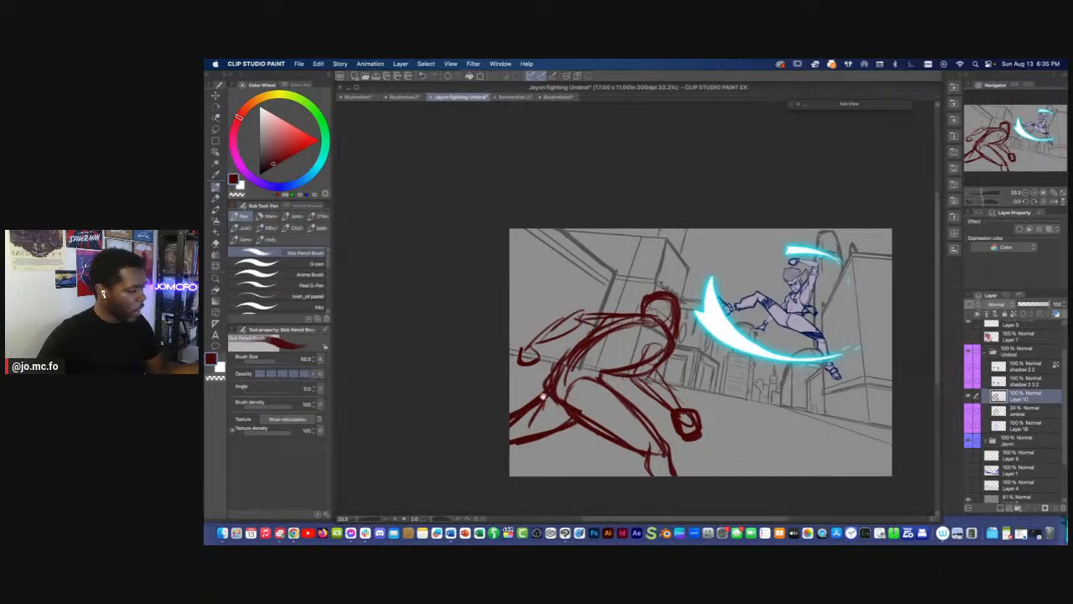
{"action": "mouse_move", "coordinate": [649, 347]}
{"action": "left_mouse_down"}
{"action": "mouse_move", "coordinate": [666, 341]}
{"action": "mouse_move", "coordinate": [633, 374]}
{"action": "mouse_move", "coordinate": [676, 402]}
{"action": "left_mouse_up"}
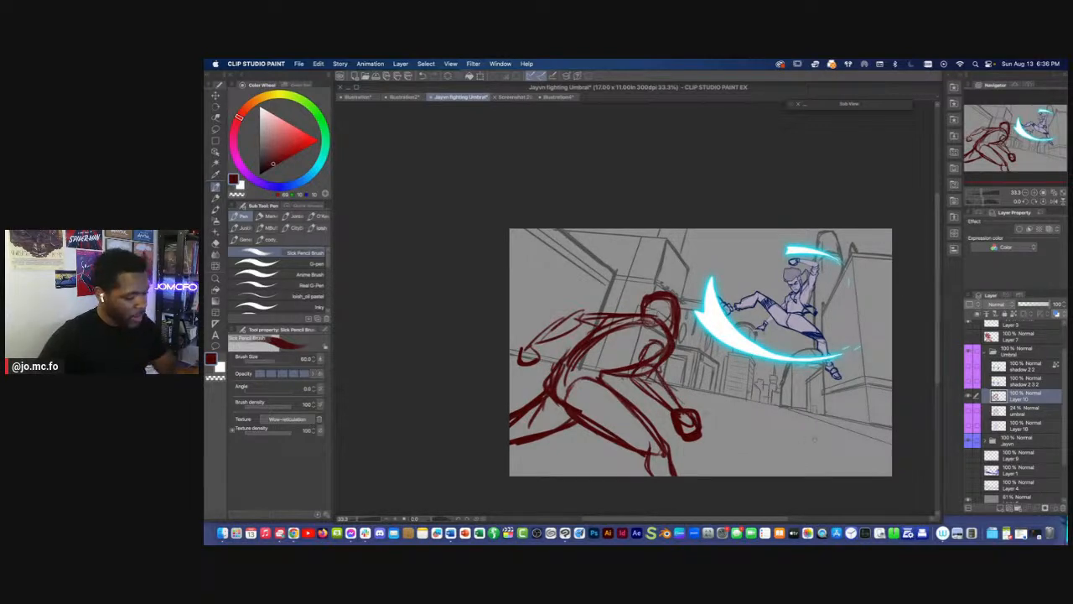
Lower the red sketch layer's opacity to 31% and add a new layer above it for drawing in dark blue
{"action": "left_click_drag", "start_coordinate": [1047, 304], "coordinate": [1028, 305]}
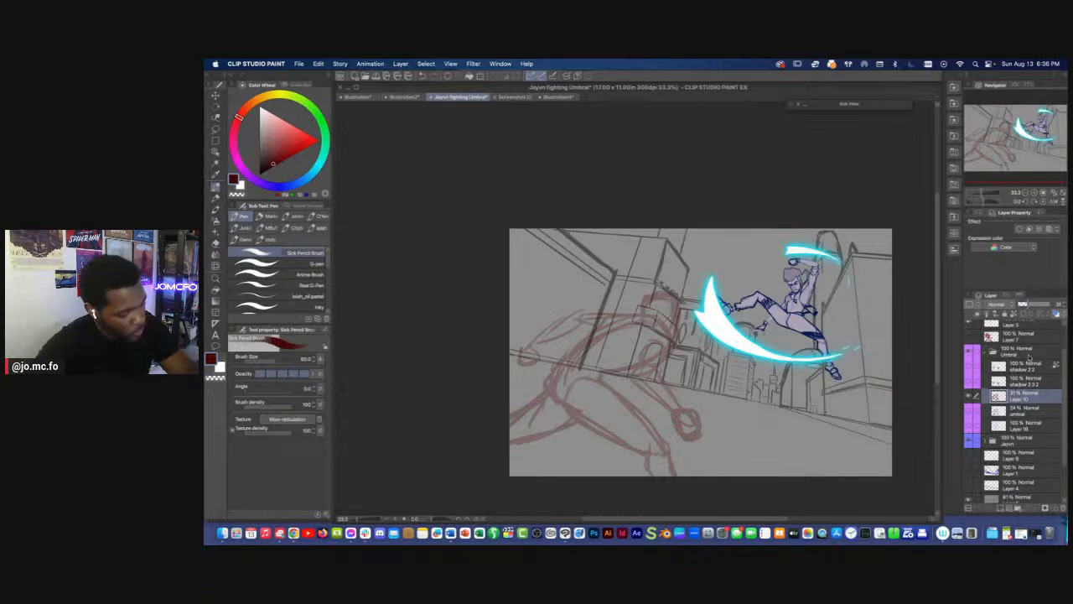
{"action": "left_click", "coordinate": [1000, 508]}
{"action": "left_click", "coordinate": [282, 187]}
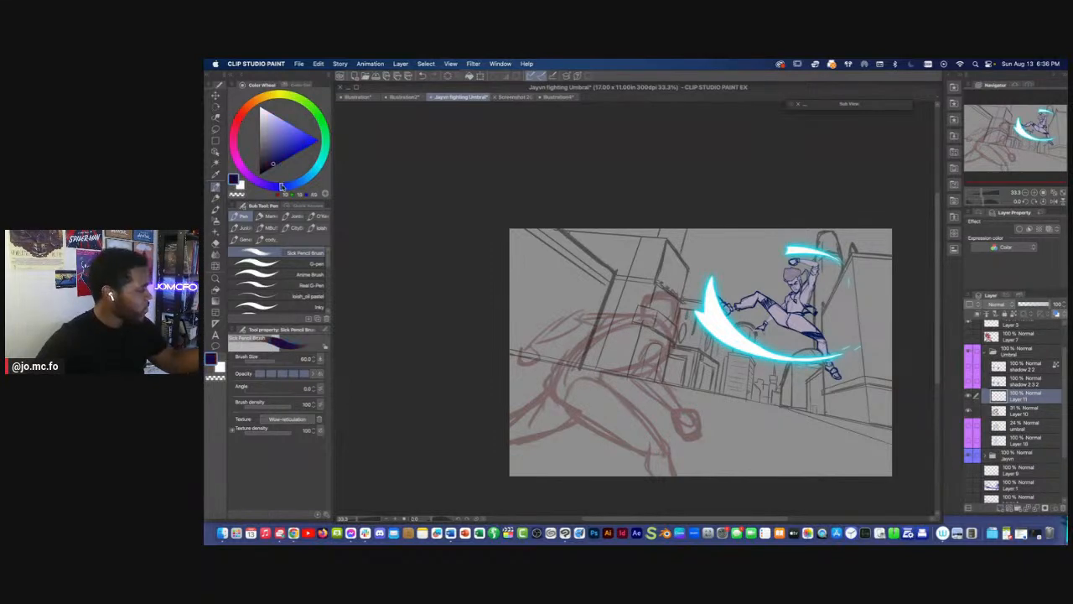
Reduce the Sick Pencil Brush size for finer line work around the foreground figure's head
{"action": "key", "text": "ctrl+plus"}
{"action": "key", "text": "bracketleft"}
{"action": "key", "text": "bracketleft"}
{"action": "key", "text": "bracketleft"}
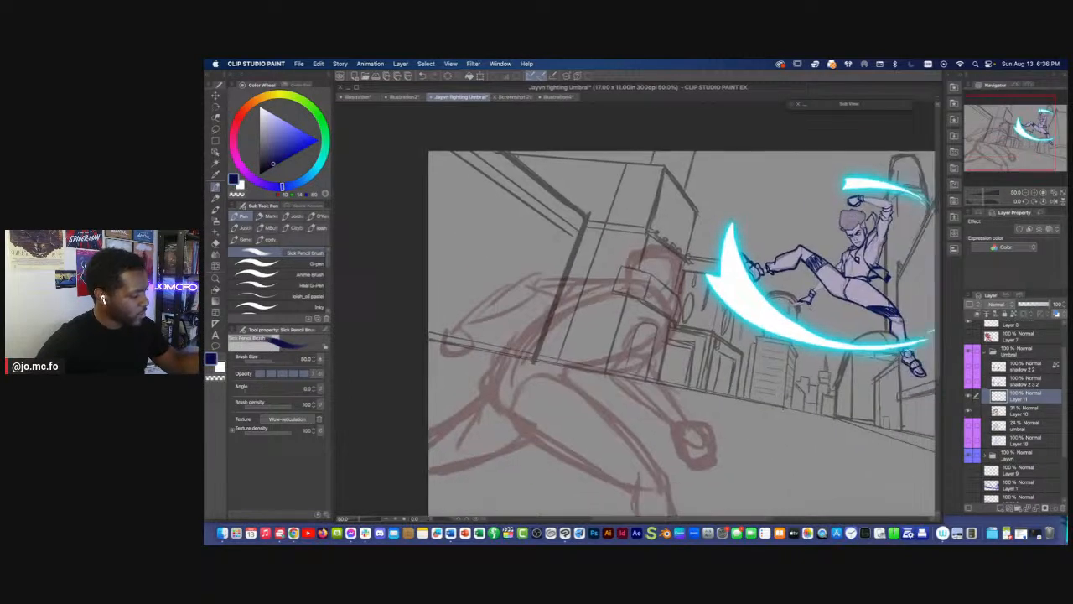
{"action": "left_click_drag", "start_coordinate": [681, 277], "coordinate": [674, 284]}
{"action": "key", "text": "bracketleft"}
{"action": "key", "text": "bracketleft"}
{"action": "key", "text": "bracketleft"}
{"action": "key", "text": "bracketright"}
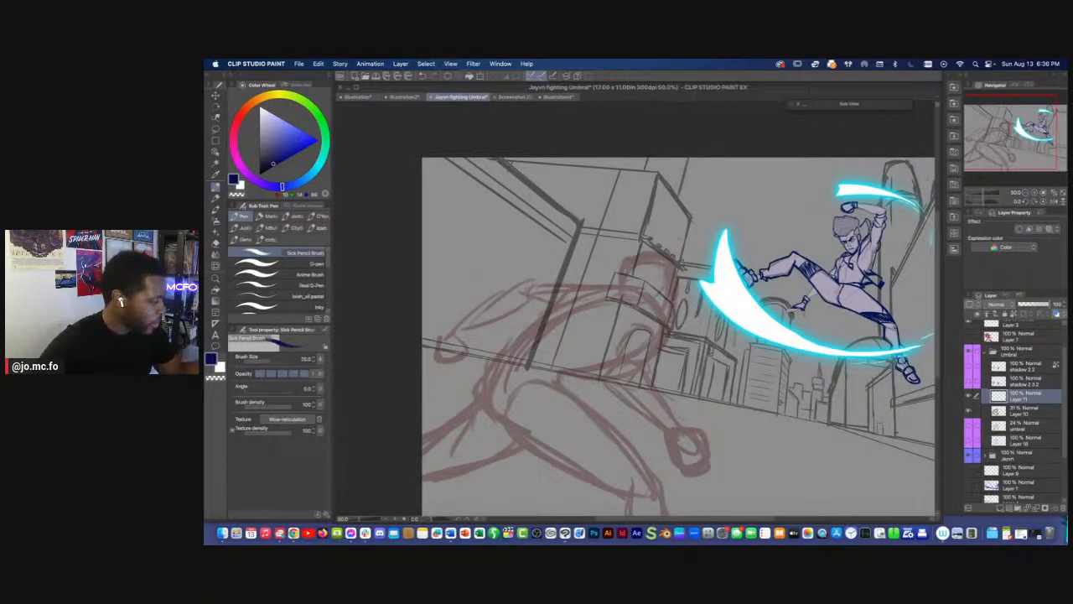
{"action": "key", "text": "p"}
{"action": "left_click_drag", "start_coordinate": [669, 258], "coordinate": [677, 313]}
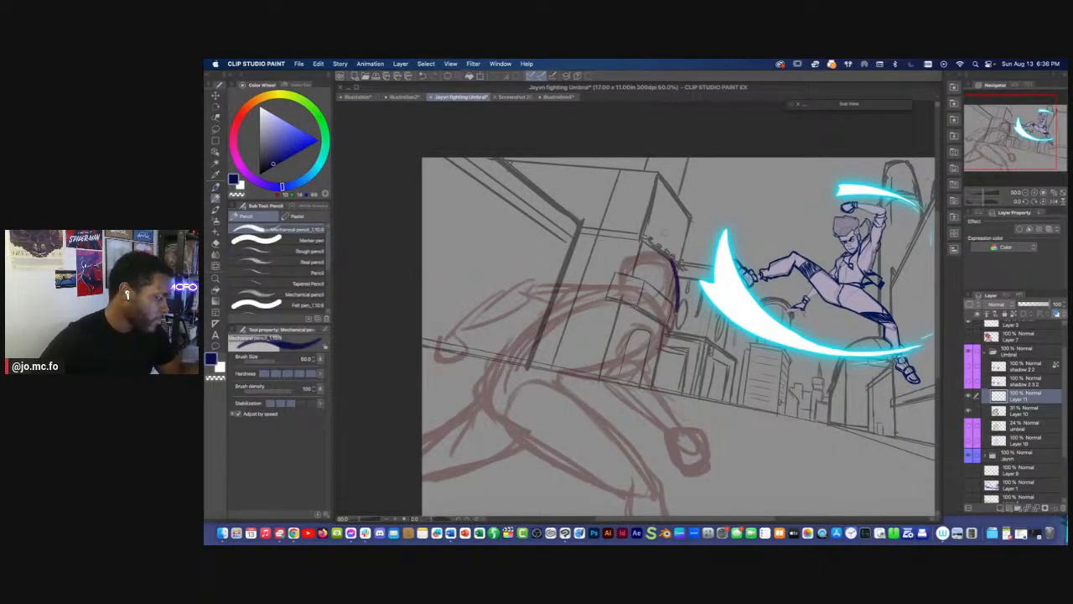
{"action": "key", "text": "super+z"}
{"action": "key", "text": "p"}
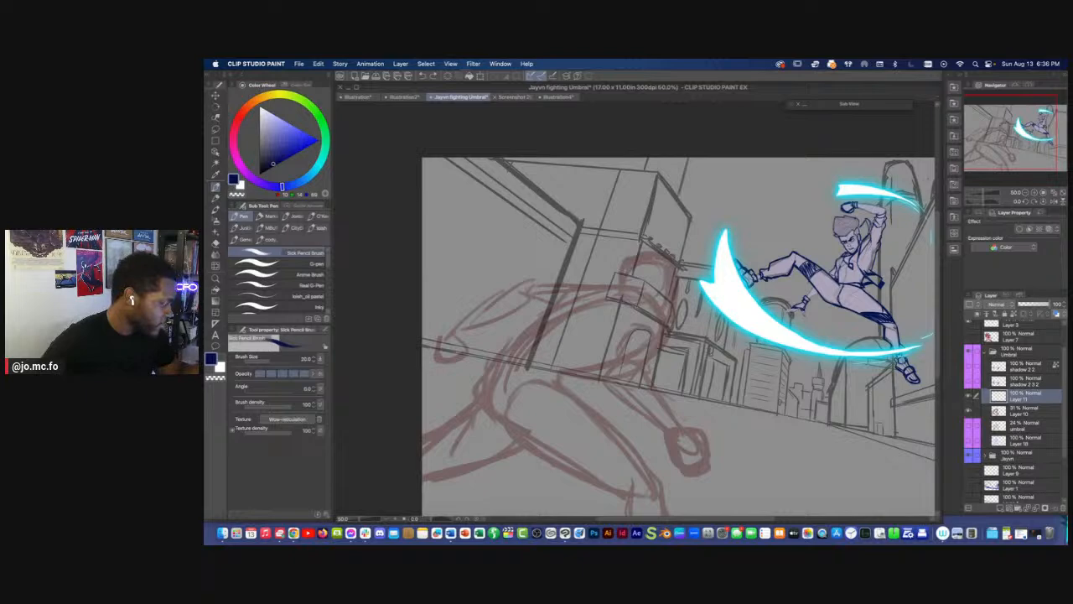
Enlarge the Sick Pencil Brush to 40 and outline the foreground figure's head over the red sketch
{"action": "key", "text": "bracketright"}
{"action": "key", "text": "bracketright"}
{"action": "mouse_move", "coordinate": [670, 264]}
{"action": "left_mouse_down"}
{"action": "mouse_move", "coordinate": [676, 310]}
{"action": "mouse_move", "coordinate": [625, 267]}
{"action": "mouse_move", "coordinate": [677, 317]}
{"action": "left_mouse_up"}
{"action": "key", "text": "bracketright"}
{"action": "mouse_move", "coordinate": [643, 257]}
{"action": "left_mouse_down"}
{"action": "mouse_move", "coordinate": [637, 295]}
{"action": "mouse_move", "coordinate": [613, 286]}
{"action": "left_mouse_up"}
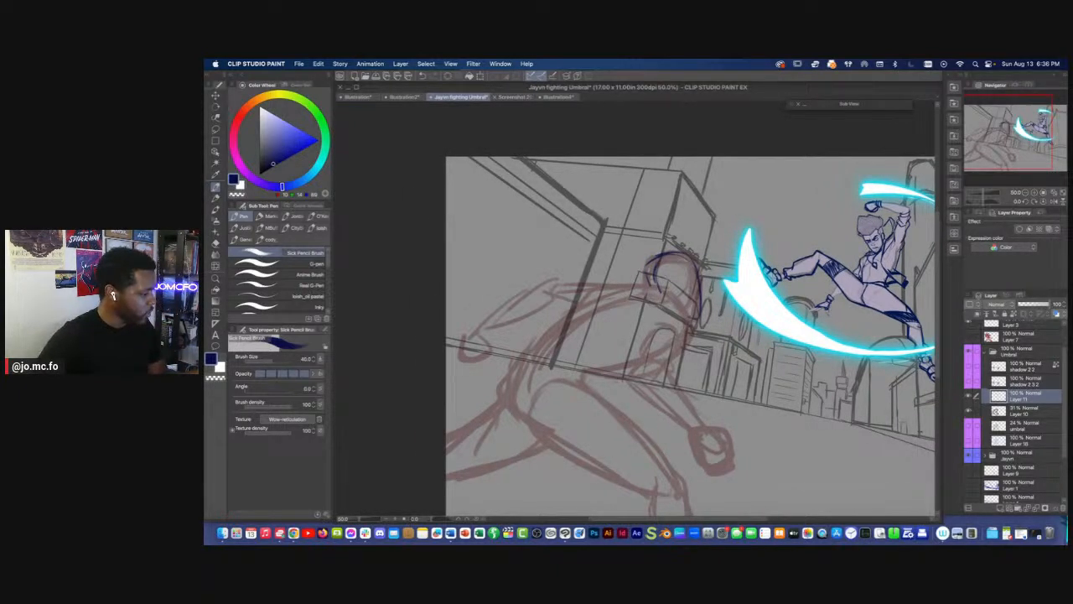
Draw the foreground figure's back, chest, side and waist contours in dark blue along the red sketch
{"action": "mouse_move", "coordinate": [646, 294]}
{"action": "left_mouse_down"}
{"action": "mouse_move", "coordinate": [577, 331]}
{"action": "mouse_move", "coordinate": [661, 295]}
{"action": "mouse_move", "coordinate": [709, 317]}
{"action": "mouse_move", "coordinate": [626, 282]}
{"action": "mouse_move", "coordinate": [594, 291]}
{"action": "mouse_move", "coordinate": [567, 327]}
{"action": "left_mouse_up"}
{"action": "mouse_move", "coordinate": [701, 324]}
{"action": "left_mouse_down"}
{"action": "mouse_move", "coordinate": [641, 357]}
{"action": "mouse_move", "coordinate": [581, 369]}
{"action": "mouse_move", "coordinate": [600, 359]}
{"action": "left_mouse_up"}
{"action": "mouse_move", "coordinate": [605, 283]}
{"action": "left_mouse_down"}
{"action": "mouse_move", "coordinate": [565, 337]}
{"action": "mouse_move", "coordinate": [561, 329]}
{"action": "left_mouse_up"}
{"action": "mouse_move", "coordinate": [591, 377]}
{"action": "left_mouse_down"}
{"action": "mouse_move", "coordinate": [575, 416]}
{"action": "mouse_move", "coordinate": [512, 417]}
{"action": "left_mouse_up"}
{"action": "left_click_drag", "start_coordinate": [556, 336], "coordinate": [518, 408]}
{"action": "left_click_drag", "start_coordinate": [592, 371], "coordinate": [527, 419]}
{"action": "mouse_move", "coordinate": [568, 317]}
{"action": "left_mouse_down"}
{"action": "mouse_move", "coordinate": [512, 395]}
{"action": "mouse_move", "coordinate": [557, 415]}
{"action": "left_mouse_up"}
{"action": "left_click_drag", "start_coordinate": [592, 363], "coordinate": [594, 413]}
{"action": "left_click_drag", "start_coordinate": [517, 421], "coordinate": [591, 412]}
Draw the foreground figure's right shoulder and upper arm and block in the raised left upper arm
{"action": "mouse_move", "coordinate": [697, 307]}
{"action": "left_mouse_down"}
{"action": "mouse_move", "coordinate": [709, 336]}
{"action": "mouse_move", "coordinate": [692, 305]}
{"action": "mouse_move", "coordinate": [693, 339]}
{"action": "mouse_move", "coordinate": [674, 336]}
{"action": "mouse_move", "coordinate": [669, 372]}
{"action": "left_mouse_up"}
{"action": "mouse_move", "coordinate": [699, 336]}
{"action": "left_mouse_down"}
{"action": "mouse_move", "coordinate": [671, 329]}
{"action": "mouse_move", "coordinate": [647, 369]}
{"action": "left_mouse_up"}
{"action": "left_click_drag", "start_coordinate": [648, 366], "coordinate": [672, 374]}
{"action": "mouse_move", "coordinate": [666, 327]}
{"action": "left_mouse_down"}
{"action": "mouse_move", "coordinate": [697, 336]}
{"action": "mouse_move", "coordinate": [672, 328]}
{"action": "left_mouse_up"}
{"action": "mouse_move", "coordinate": [551, 281]}
{"action": "left_mouse_down"}
{"action": "mouse_move", "coordinate": [608, 284]}
{"action": "mouse_move", "coordinate": [548, 285]}
{"action": "left_mouse_up"}
{"action": "mouse_move", "coordinate": [549, 286]}
{"action": "left_mouse_down"}
{"action": "mouse_move", "coordinate": [550, 301]}
{"action": "mouse_move", "coordinate": [585, 312]}
{"action": "mouse_move", "coordinate": [543, 297]}
{"action": "mouse_move", "coordinate": [525, 374]}
{"action": "left_mouse_up"}
{"action": "mouse_move", "coordinate": [563, 307]}
{"action": "left_mouse_down"}
{"action": "mouse_move", "coordinate": [505, 387]}
{"action": "mouse_move", "coordinate": [551, 319]}
{"action": "mouse_move", "coordinate": [546, 292]}
{"action": "left_mouse_up"}
Outline the foreground figure's front thigh and draw the right forearm and fist reaching toward the ground
{"action": "mouse_move", "coordinate": [555, 355]}
{"action": "left_mouse_down"}
{"action": "mouse_move", "coordinate": [592, 383]}
{"action": "mouse_move", "coordinate": [647, 445]}
{"action": "left_mouse_up"}
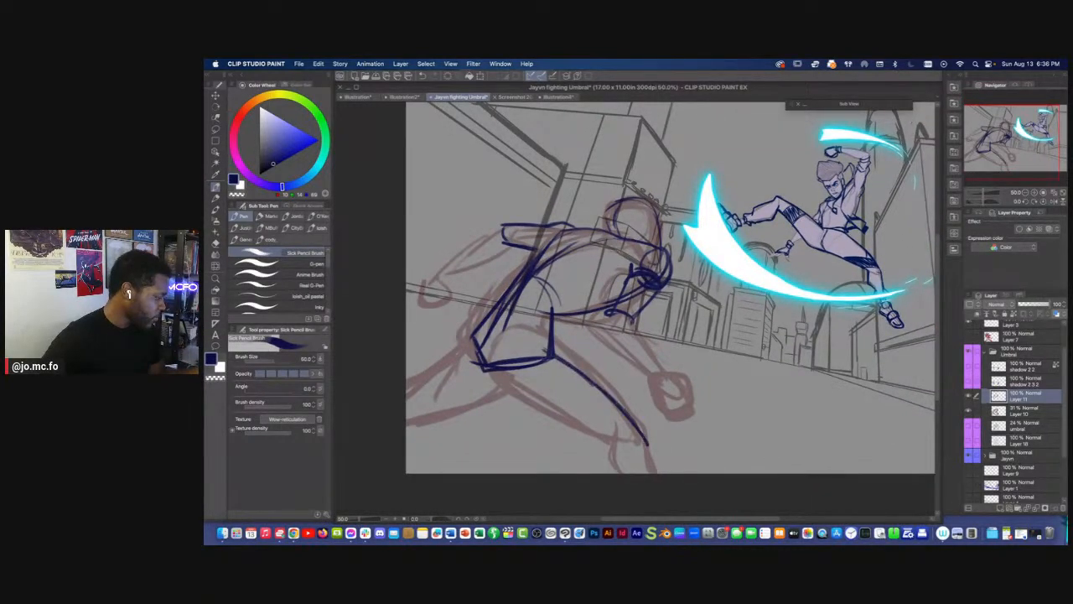
{"action": "left_click_drag", "start_coordinate": [486, 372], "coordinate": [624, 449]}
{"action": "mouse_move", "coordinate": [633, 317]}
{"action": "left_mouse_down"}
{"action": "mouse_move", "coordinate": [671, 399]}
{"action": "mouse_move", "coordinate": [634, 320]}
{"action": "mouse_move", "coordinate": [602, 323]}
{"action": "mouse_move", "coordinate": [655, 388]}
{"action": "mouse_move", "coordinate": [592, 321]}
{"action": "mouse_move", "coordinate": [677, 398]}
{"action": "left_mouse_up"}
{"action": "left_click_drag", "start_coordinate": [666, 362], "coordinate": [694, 431]}
{"action": "mouse_move", "coordinate": [662, 398]}
{"action": "left_mouse_down"}
{"action": "mouse_move", "coordinate": [676, 433]}
{"action": "mouse_move", "coordinate": [703, 430]}
{"action": "left_mouse_up"}
{"action": "left_click_drag", "start_coordinate": [668, 428], "coordinate": [696, 440]}
{"action": "left_click_drag", "start_coordinate": [666, 396], "coordinate": [676, 426]}
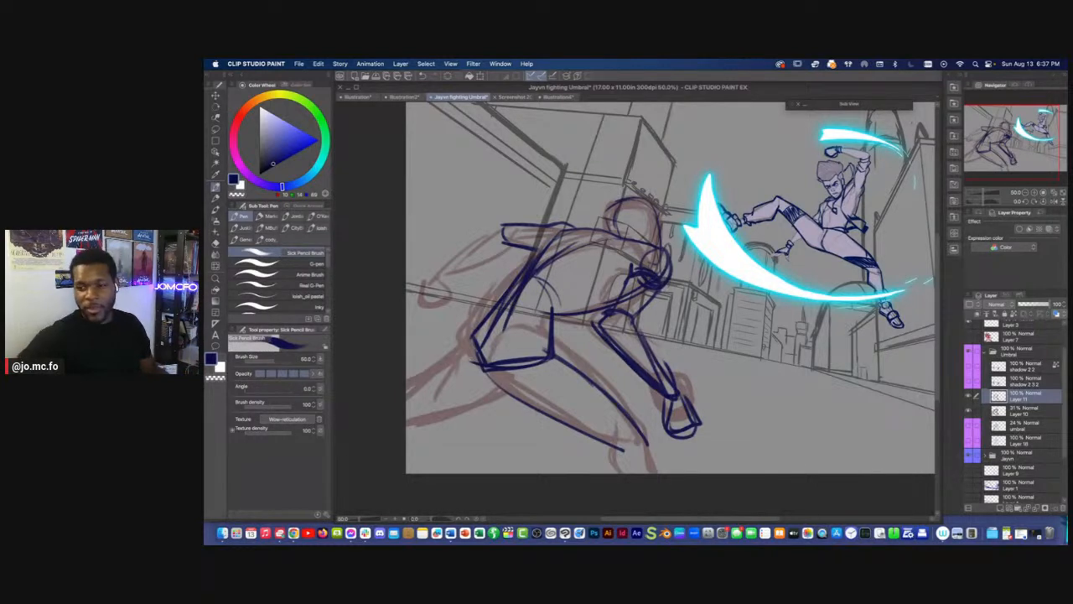
{"action": "key", "text": "Tab"}
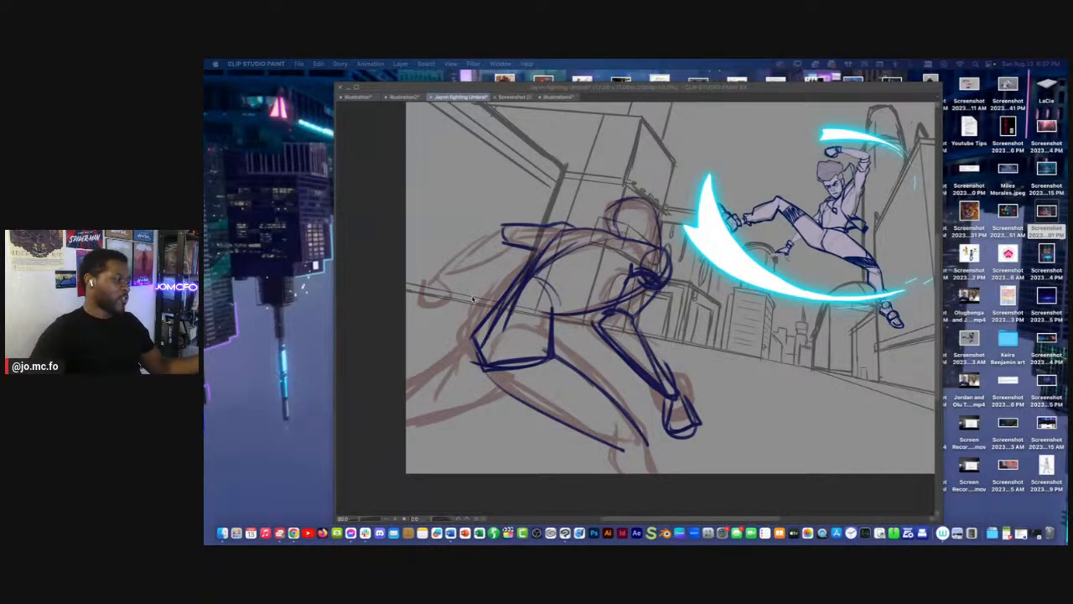
{"action": "key", "text": "Tab"}
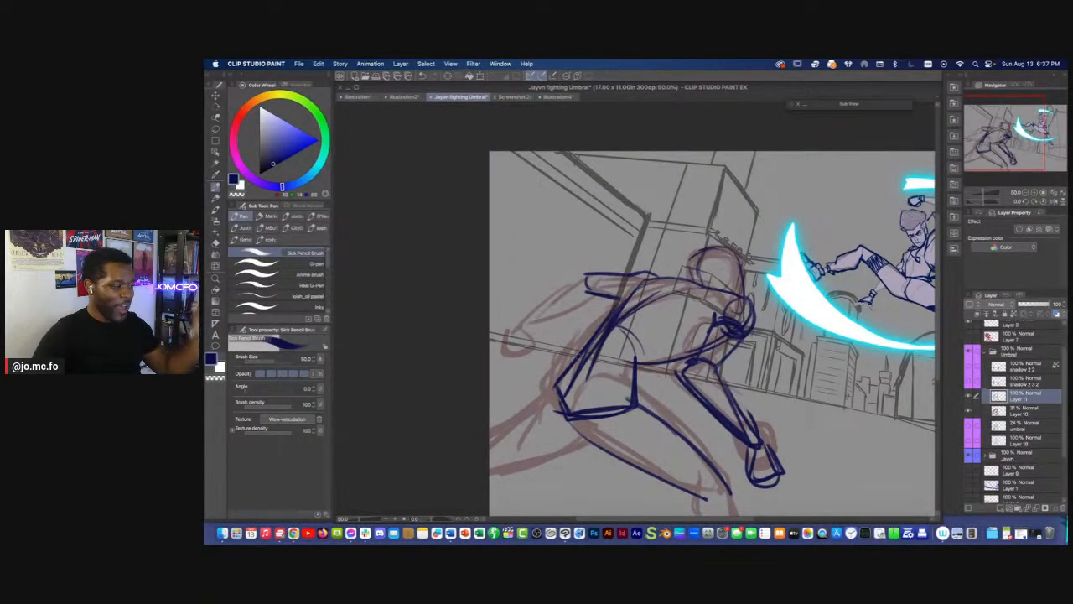
Draw the foreground figure's left forearm and fist and begin the rear leg with a dark blue line
{"action": "mouse_move", "coordinate": [657, 275]}
{"action": "left_mouse_down"}
{"action": "mouse_move", "coordinate": [699, 287]}
{"action": "mouse_move", "coordinate": [735, 322]}
{"action": "left_mouse_up"}
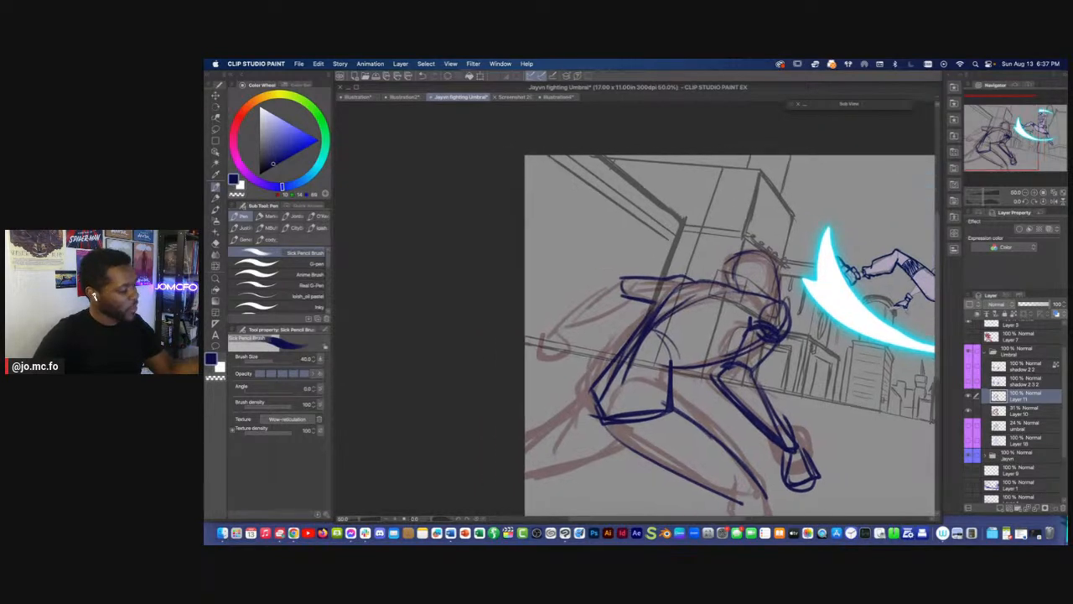
{"action": "mouse_move", "coordinate": [625, 297]}
{"action": "left_mouse_down"}
{"action": "mouse_move", "coordinate": [579, 322]}
{"action": "mouse_move", "coordinate": [585, 305]}
{"action": "mouse_move", "coordinate": [569, 324]}
{"action": "mouse_move", "coordinate": [586, 319]}
{"action": "mouse_move", "coordinate": [560, 349]}
{"action": "mouse_move", "coordinate": [581, 350]}
{"action": "left_mouse_up"}
{"action": "left_click_drag", "start_coordinate": [568, 319], "coordinate": [561, 346]}
{"action": "mouse_move", "coordinate": [620, 378]}
{"action": "left_mouse_down"}
{"action": "mouse_move", "coordinate": [608, 324]}
{"action": "mouse_move", "coordinate": [571, 337]}
{"action": "left_mouse_up"}
{"action": "left_click_drag", "start_coordinate": [594, 383], "coordinate": [526, 400]}
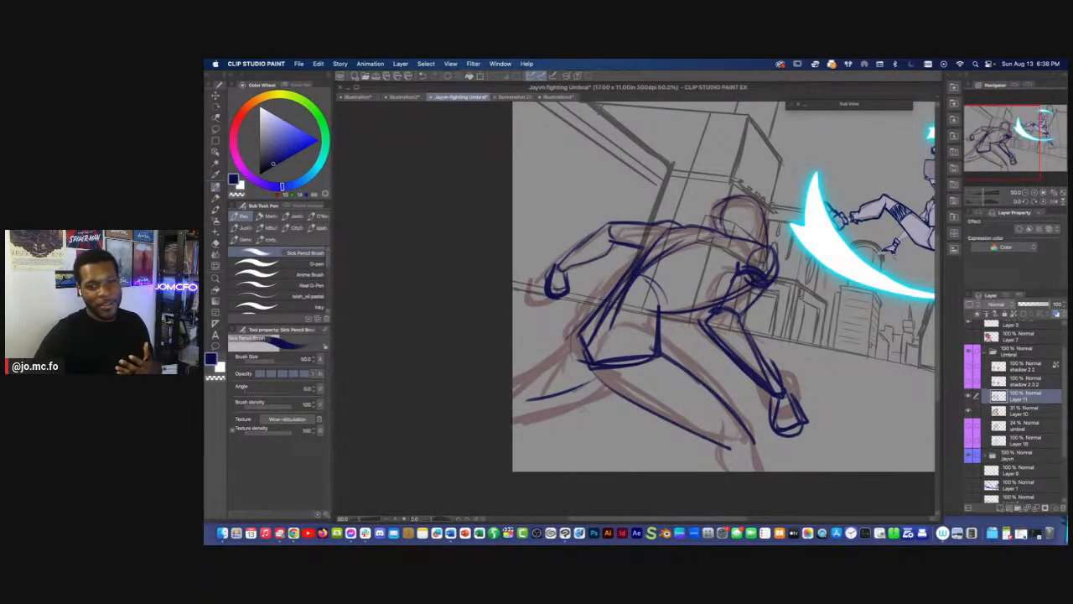
Draw the foreground figure's front knee and lower leg down to the canvas edge
{"action": "mouse_move", "coordinate": [583, 360]}
{"action": "left_mouse_down"}
{"action": "mouse_move", "coordinate": [560, 351]}
{"action": "mouse_move", "coordinate": [603, 388]}
{"action": "left_mouse_up"}
{"action": "mouse_move", "coordinate": [638, 334]}
{"action": "left_mouse_down"}
{"action": "mouse_move", "coordinate": [642, 351]}
{"action": "mouse_move", "coordinate": [578, 334]}
{"action": "mouse_move", "coordinate": [637, 346]}
{"action": "left_mouse_up"}
{"action": "mouse_move", "coordinate": [621, 310]}
{"action": "left_mouse_down"}
{"action": "mouse_move", "coordinate": [639, 344]}
{"action": "mouse_move", "coordinate": [724, 419]}
{"action": "mouse_move", "coordinate": [679, 438]}
{"action": "mouse_move", "coordinate": [732, 441]}
{"action": "mouse_move", "coordinate": [729, 461]}
{"action": "mouse_move", "coordinate": [696, 461]}
{"action": "left_mouse_up"}
{"action": "mouse_move", "coordinate": [566, 355]}
{"action": "left_mouse_down"}
{"action": "mouse_move", "coordinate": [598, 379]}
{"action": "mouse_move", "coordinate": [584, 400]}
{"action": "left_mouse_up"}
{"action": "key", "text": "super+minus"}
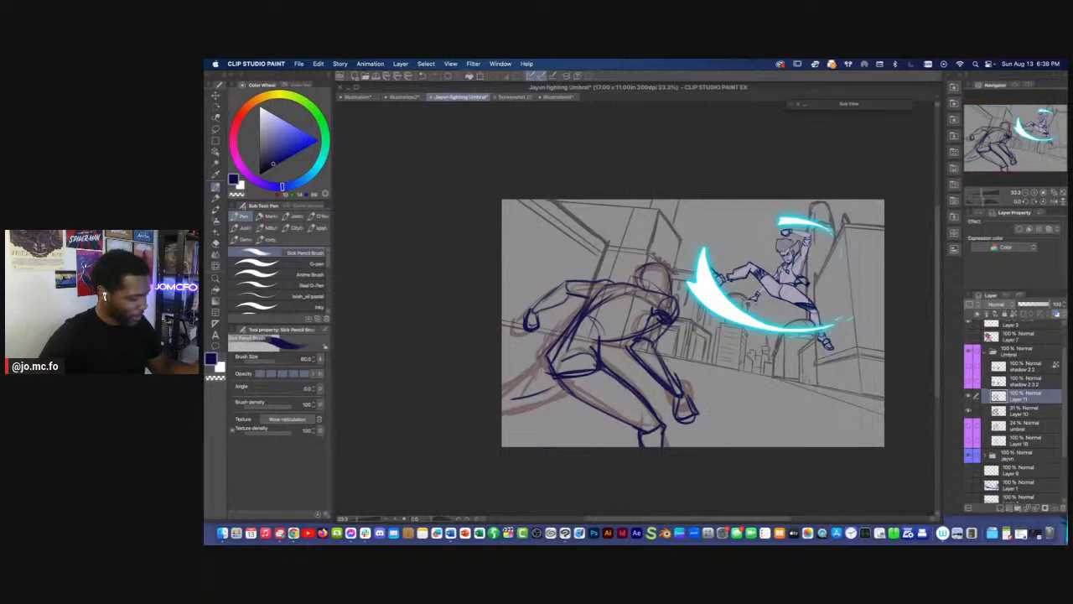
Compare the redrawn pose with the original mannequin sketch and its flat silhouette by switching layer visibility
{"action": "left_click_drag", "start_coordinate": [969, 396], "coordinate": [969, 411]}
{"action": "left_click", "coordinate": [968, 441]}
{"action": "left_click", "coordinate": [968, 440]}
{"action": "left_click", "coordinate": [969, 427]}
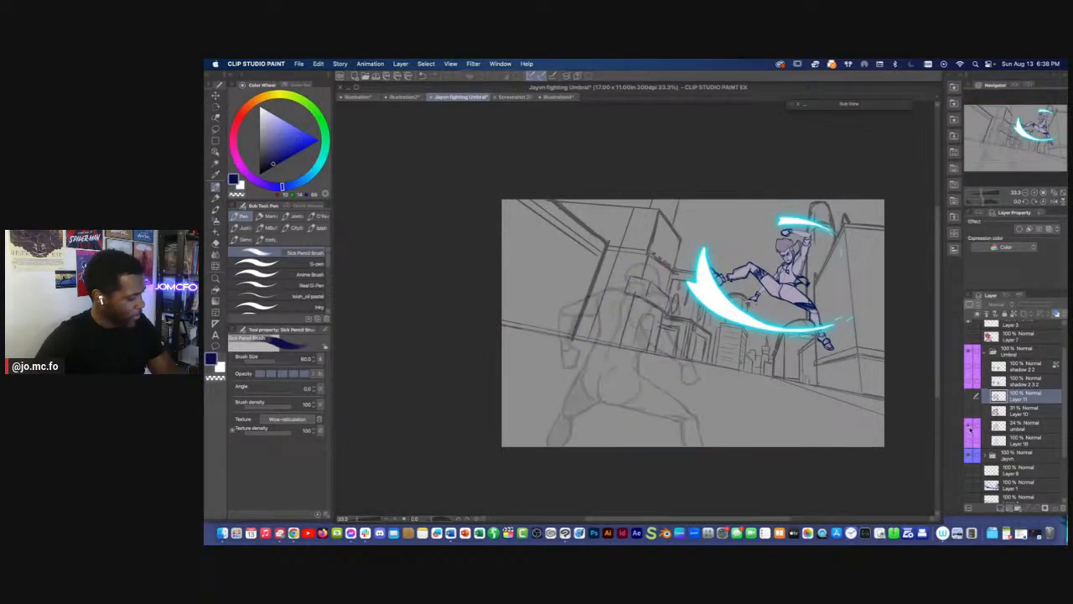
{"action": "left_click", "coordinate": [969, 427]}
{"action": "left_click", "coordinate": [970, 440]}
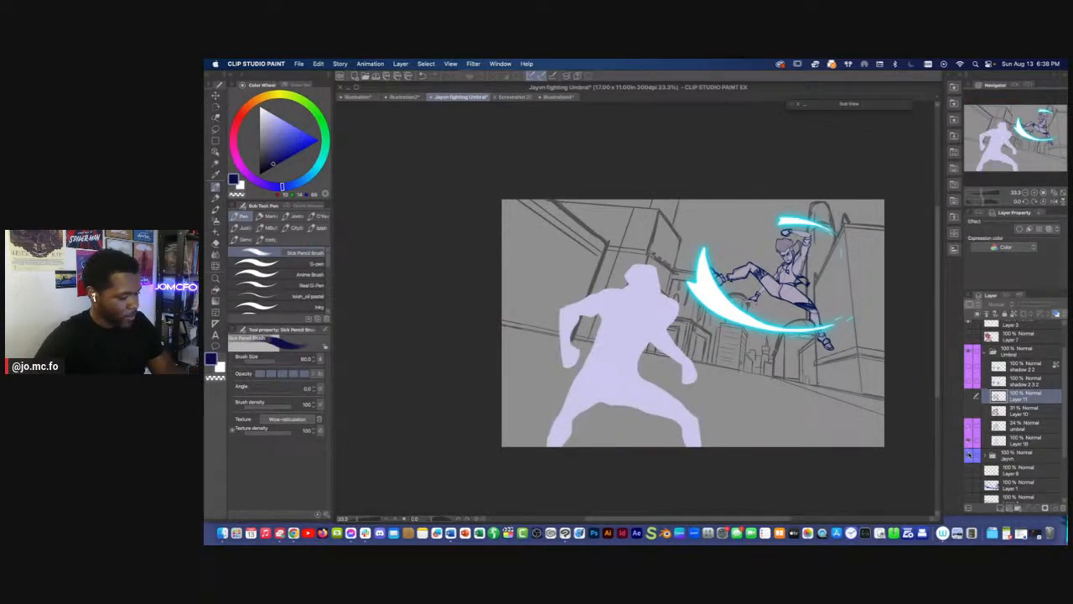
{"action": "left_click", "coordinate": [969, 441]}
{"action": "left_click", "coordinate": [968, 411]}
{"action": "left_click", "coordinate": [969, 397]}
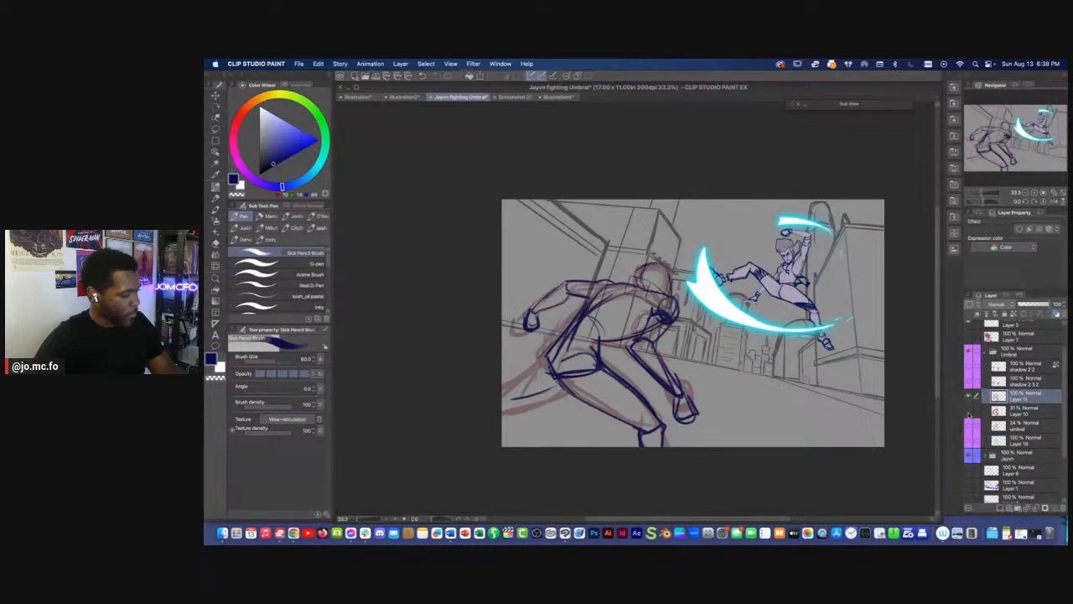
Hide the red sketch layer, sketch the rear leg and knee, and reinforce the foreground figure's back contour
{"action": "left_click", "coordinate": [969, 411]}
{"action": "mouse_move", "coordinate": [525, 359]}
{"action": "left_mouse_down"}
{"action": "mouse_move", "coordinate": [545, 329]}
{"action": "mouse_move", "coordinate": [533, 370]}
{"action": "mouse_move", "coordinate": [543, 384]}
{"action": "left_mouse_up"}
{"action": "left_click_drag", "start_coordinate": [559, 335], "coordinate": [536, 384]}
{"action": "left_click_drag", "start_coordinate": [542, 382], "coordinate": [566, 370]}
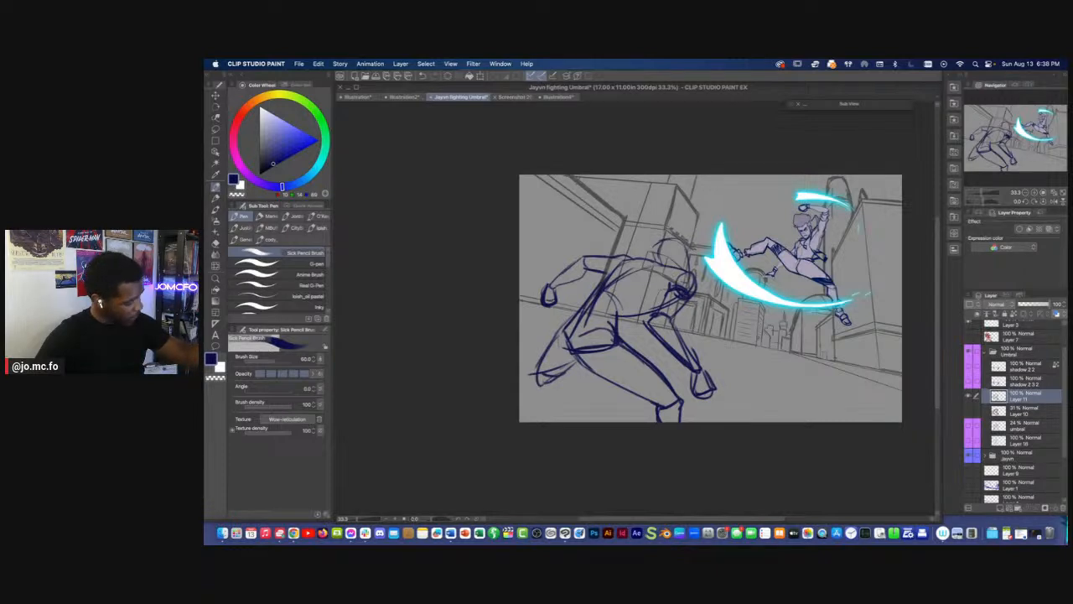
{"action": "mouse_move", "coordinate": [620, 257]}
{"action": "left_mouse_down"}
{"action": "mouse_move", "coordinate": [570, 313]}
{"action": "mouse_move", "coordinate": [565, 330]}
{"action": "mouse_move", "coordinate": [579, 348]}
{"action": "mouse_move", "coordinate": [660, 305]}
{"action": "mouse_move", "coordinate": [619, 345]}
{"action": "mouse_move", "coordinate": [560, 367]}
{"action": "left_mouse_up"}
{"action": "left_click_drag", "start_coordinate": [568, 317], "coordinate": [542, 392]}
{"action": "left_click_drag", "start_coordinate": [553, 334], "coordinate": [538, 382]}
{"action": "left_click_drag", "start_coordinate": [548, 377], "coordinate": [538, 421]}
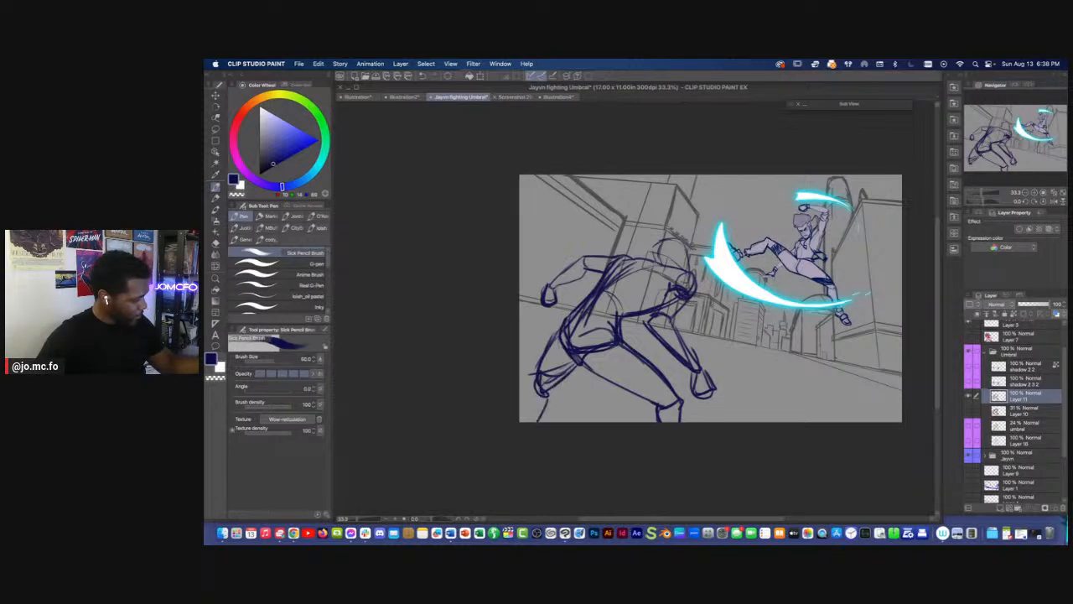
Refine the foreground figure's head and shoulder lines and strengthen the right forearm and fist
{"action": "scroll", "coordinate": [579, 427], "scroll_direction": "up", "scroll_amount": 1}
{"action": "left_click_drag", "start_coordinate": [619, 399], "coordinate": [583, 440]}
{"action": "mouse_move", "coordinate": [672, 274]}
{"action": "left_mouse_down"}
{"action": "mouse_move", "coordinate": [642, 314]}
{"action": "mouse_move", "coordinate": [691, 295]}
{"action": "left_mouse_up"}
{"action": "left_click_drag", "start_coordinate": [722, 243], "coordinate": [709, 263]}
{"action": "mouse_move", "coordinate": [719, 308]}
{"action": "left_mouse_down"}
{"action": "mouse_move", "coordinate": [681, 371]}
{"action": "mouse_move", "coordinate": [717, 365]}
{"action": "left_mouse_up"}
{"action": "left_click_drag", "start_coordinate": [721, 369], "coordinate": [744, 411]}
{"action": "left_click_drag", "start_coordinate": [746, 417], "coordinate": [725, 425]}
{"action": "left_click_drag", "start_coordinate": [705, 369], "coordinate": [708, 394]}
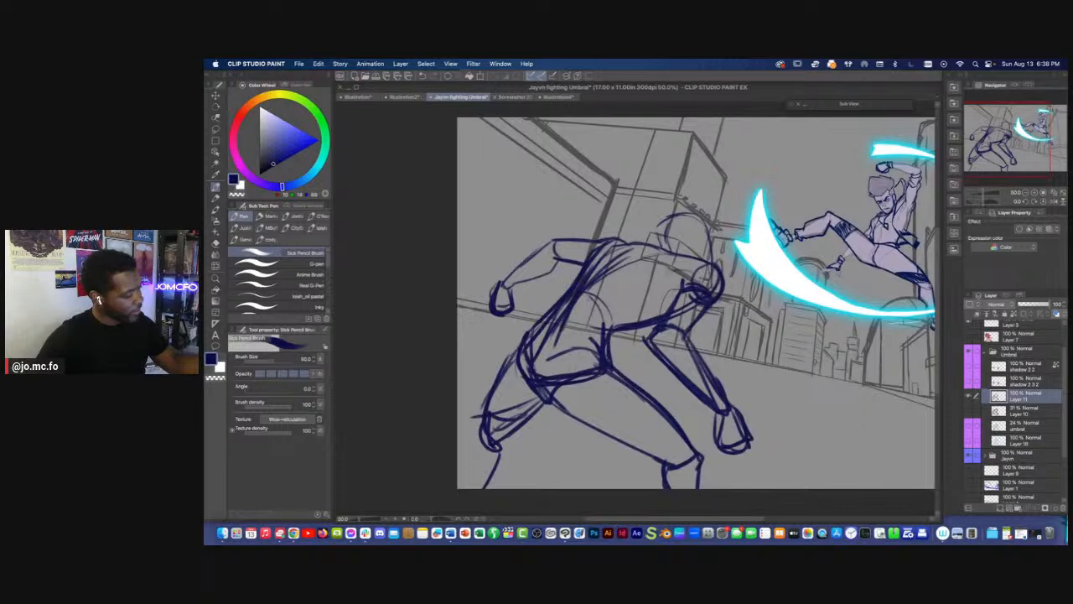
Refine the foreground figure's head, neck and shoulder lines, reducing the brush size for the face details
{"action": "mouse_move", "coordinate": [676, 280]}
{"action": "left_mouse_down"}
{"action": "mouse_move", "coordinate": [644, 276]}
{"action": "mouse_move", "coordinate": [619, 245]}
{"action": "mouse_move", "coordinate": [716, 265]}
{"action": "left_mouse_up"}
{"action": "mouse_move", "coordinate": [673, 230]}
{"action": "left_mouse_down"}
{"action": "mouse_move", "coordinate": [707, 214]}
{"action": "mouse_move", "coordinate": [715, 261]}
{"action": "left_mouse_up"}
{"action": "mouse_move", "coordinate": [662, 220]}
{"action": "left_mouse_down"}
{"action": "mouse_move", "coordinate": [707, 218]}
{"action": "mouse_move", "coordinate": [660, 240]}
{"action": "left_mouse_up"}
{"action": "mouse_move", "coordinate": [671, 276]}
{"action": "left_mouse_down"}
{"action": "mouse_move", "coordinate": [638, 290]}
{"action": "mouse_move", "coordinate": [632, 266]}
{"action": "mouse_move", "coordinate": [596, 253]}
{"action": "mouse_move", "coordinate": [677, 276]}
{"action": "left_mouse_up"}
{"action": "key", "text": "bracketleft"}
{"action": "mouse_move", "coordinate": [666, 232]}
{"action": "left_mouse_down"}
{"action": "mouse_move", "coordinate": [683, 280]}
{"action": "mouse_move", "coordinate": [630, 246]}
{"action": "mouse_move", "coordinate": [678, 248]}
{"action": "left_mouse_up"}
Draw the foreground figure's rear lower leg and foot at the canvas's lower edge
{"action": "scroll", "coordinate": [674, 239], "scroll_direction": "down", "scroll_amount": 1}
{"action": "scroll", "coordinate": [674, 239], "scroll_direction": "down", "scroll_amount": 1}
{"action": "scroll", "coordinate": [674, 239], "scroll_direction": "up", "scroll_amount": 1}
{"action": "left_click_drag", "start_coordinate": [533, 394], "coordinate": [520, 414]}
{"action": "left_click_drag", "start_coordinate": [535, 377], "coordinate": [522, 415]}
{"action": "left_click_drag", "start_coordinate": [522, 372], "coordinate": [508, 415]}
{"action": "mouse_move", "coordinate": [515, 384]}
{"action": "left_mouse_down"}
{"action": "mouse_move", "coordinate": [511, 415]}
{"action": "mouse_move", "coordinate": [515, 406]}
{"action": "left_mouse_up"}
{"action": "left_click_drag", "start_coordinate": [525, 397], "coordinate": [524, 411]}
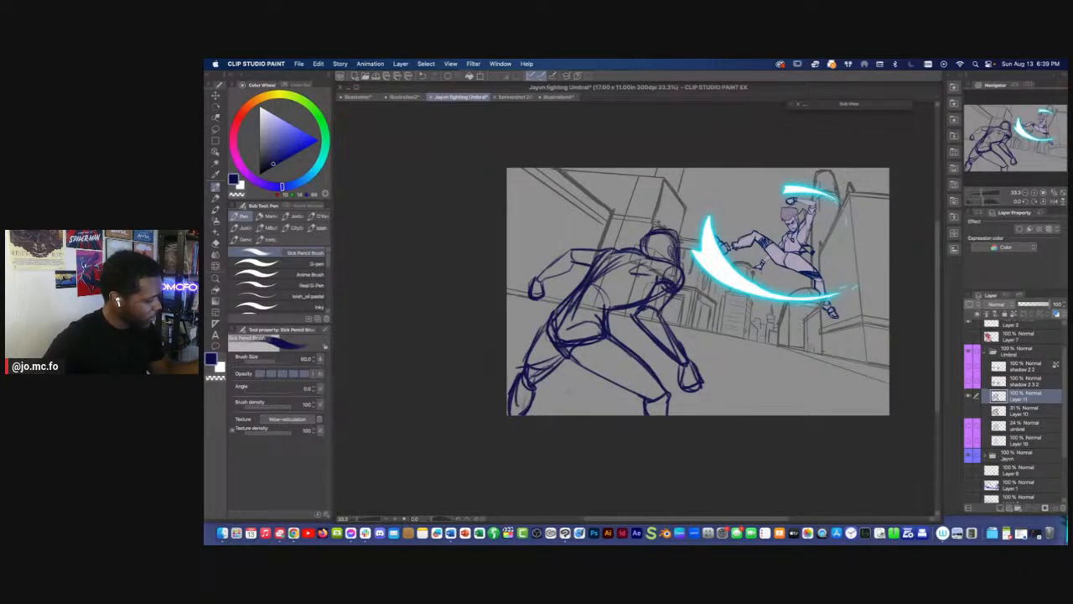
Select Layer 11 and Layer 10 together and scale the foreground figure down slightly toward the canvas's lower edge
{"action": "key", "text": "super+t"}
{"action": "key", "text": "Escape"}
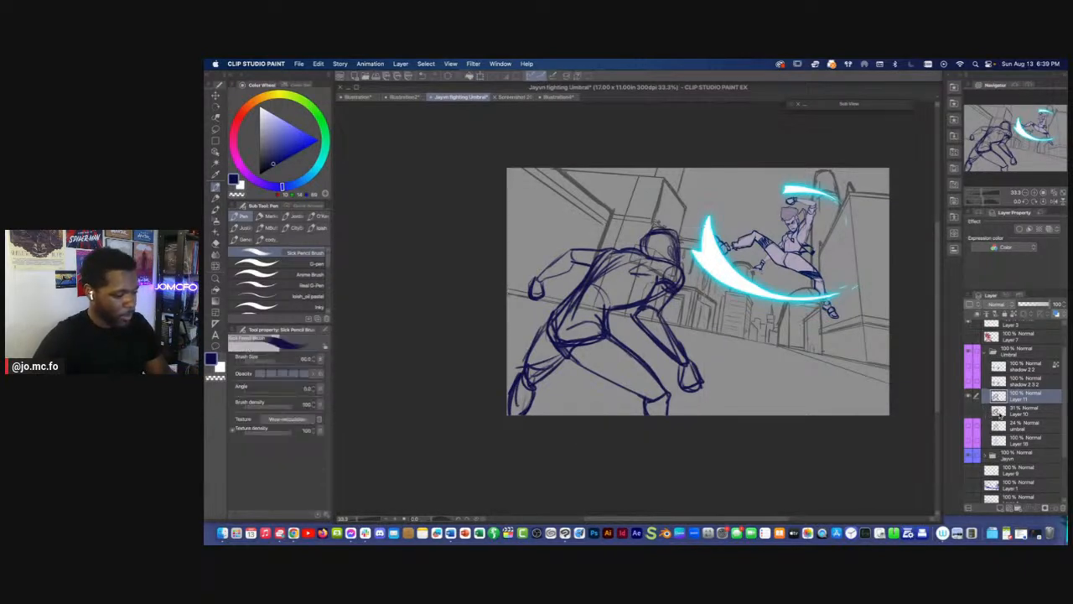
{"action": "left_click", "coordinate": [988, 409], "text": "shift"}
{"action": "key", "text": "super+t"}
{"action": "left_click_drag", "start_coordinate": [608, 319], "coordinate": [616, 328]}
{"action": "left_click_drag", "start_coordinate": [614, 235], "coordinate": [613, 243]}
{"action": "left_click_drag", "start_coordinate": [533, 339], "coordinate": [531, 344]}
{"action": "key", "text": "Return"}
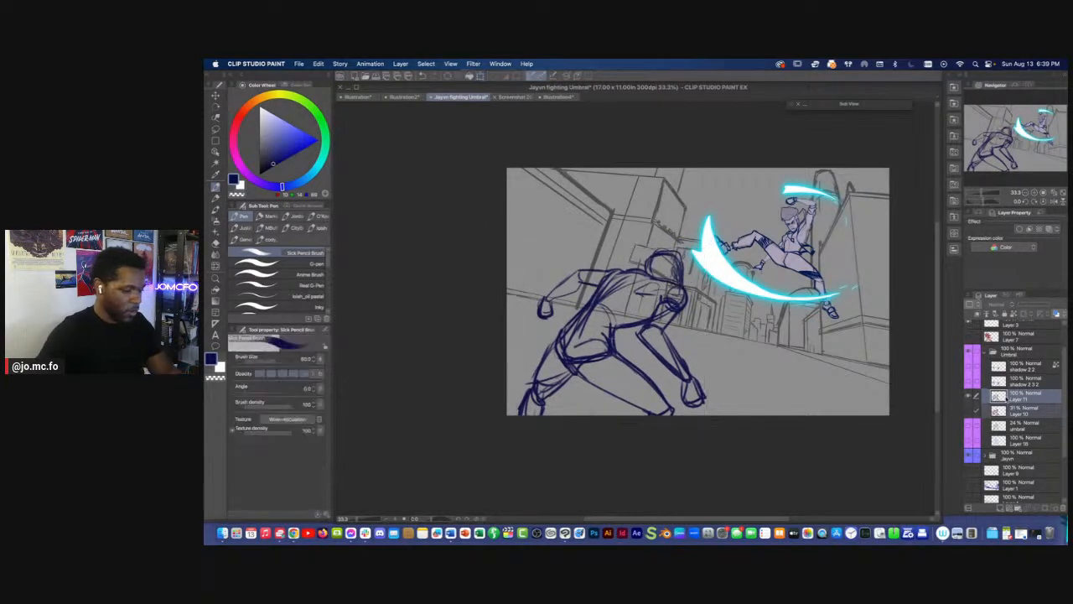
Erase the foreground figure's rear lower leg on Layer 11 and redraw it with the Sick Pencil Brush
{"action": "key", "text": "m"}
{"action": "key", "text": "e"}
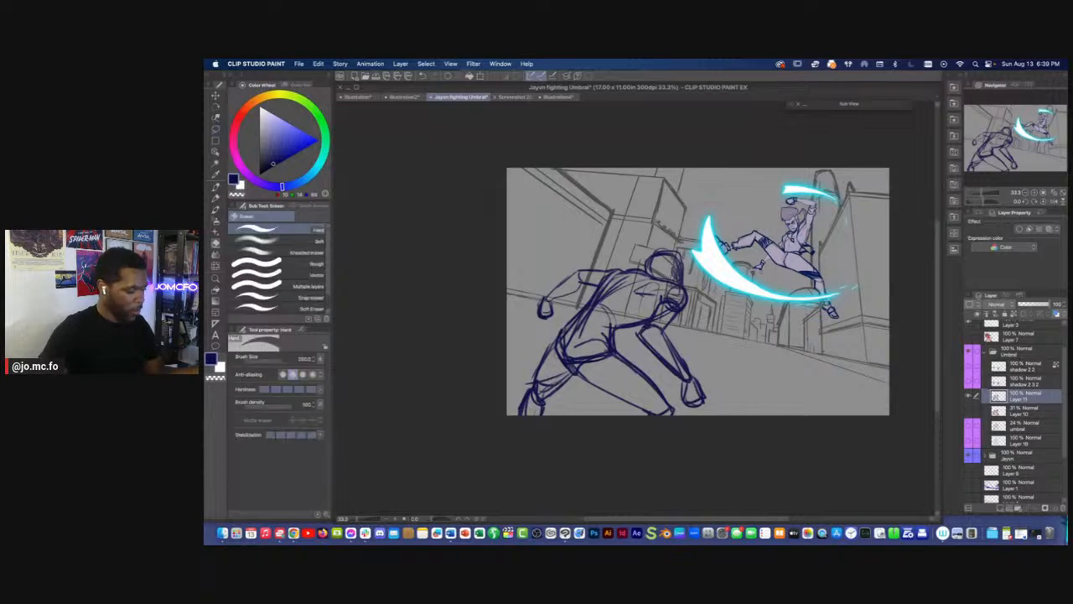
{"action": "key", "text": "p"}
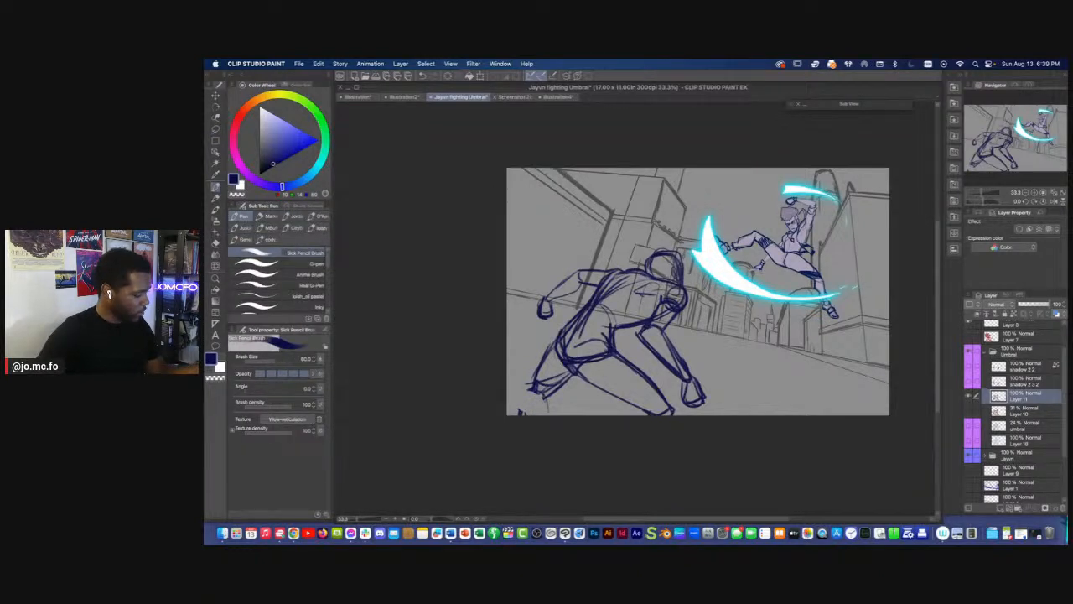
{"action": "mouse_move", "coordinate": [526, 389]}
{"action": "left_mouse_down"}
{"action": "mouse_move", "coordinate": [539, 400]}
{"action": "mouse_move", "coordinate": [528, 385]}
{"action": "mouse_move", "coordinate": [515, 393]}
{"action": "mouse_move", "coordinate": [544, 398]}
{"action": "mouse_move", "coordinate": [532, 411]}
{"action": "mouse_move", "coordinate": [556, 395]}
{"action": "mouse_move", "coordinate": [537, 353]}
{"action": "left_mouse_up"}
{"action": "left_click_drag", "start_coordinate": [522, 437], "coordinate": [491, 451]}
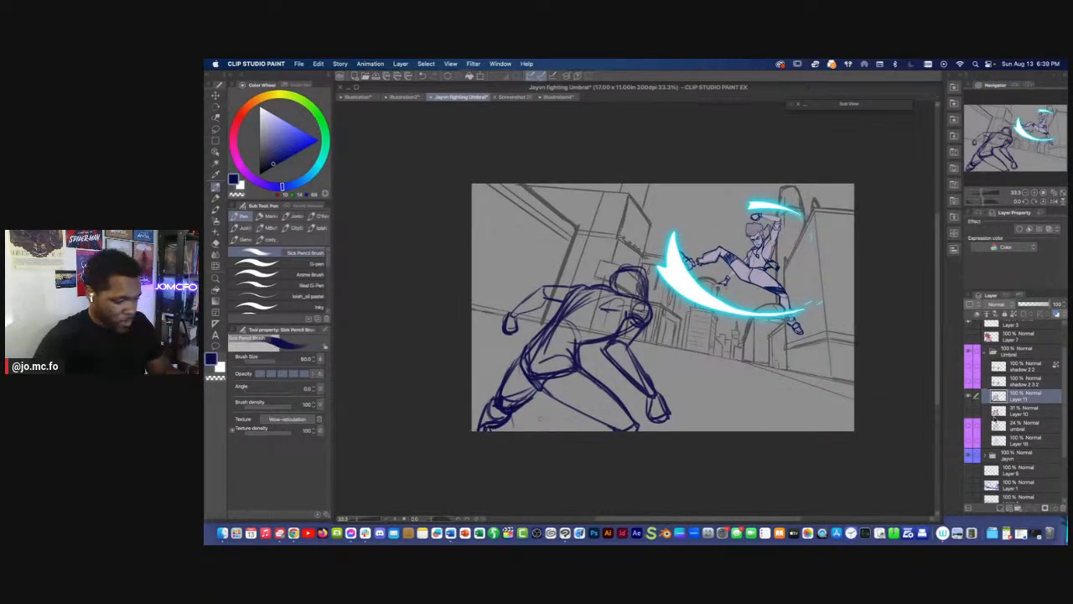
Transform Layer 11 and Layer 10 together, raising the figure's lower edge to bring the front knee inside the canvas
{"action": "left_click", "coordinate": [999, 412], "text": "shift"}
{"action": "key", "text": "super+t"}
{"action": "left_click_drag", "start_coordinate": [574, 444], "coordinate": [574, 429]}
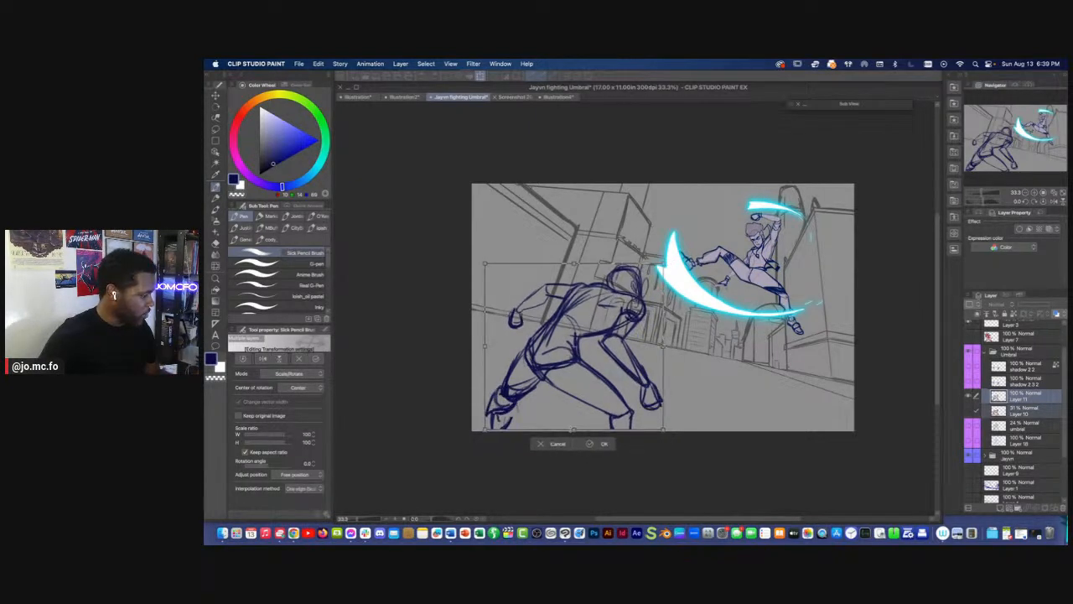
{"action": "key", "text": "Return"}
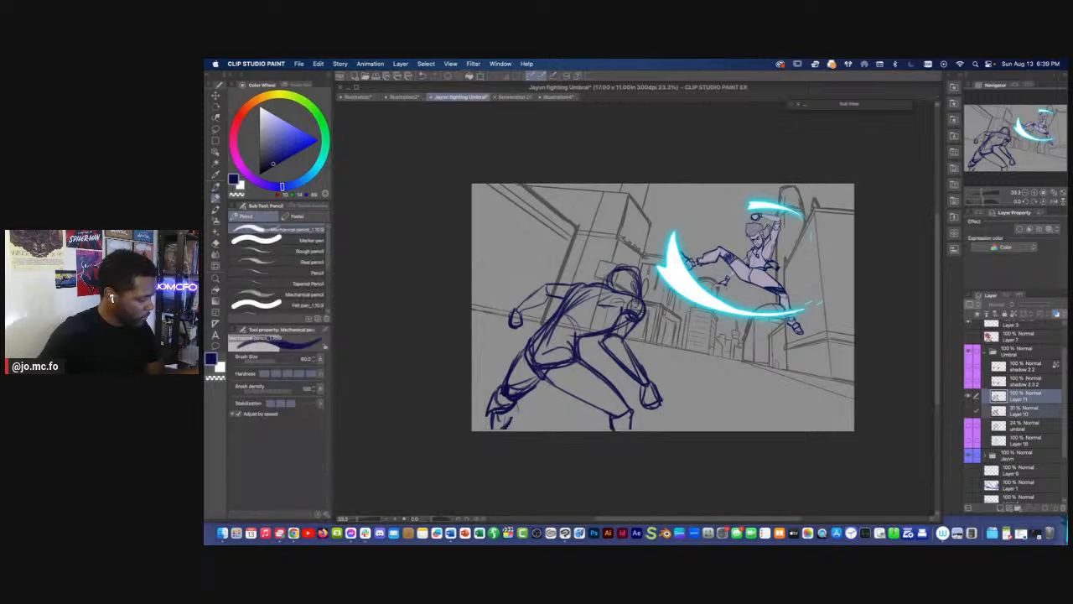
Extend and thicken the rear lower leg's lines down to the canvas edge
{"action": "key", "text": "m"}
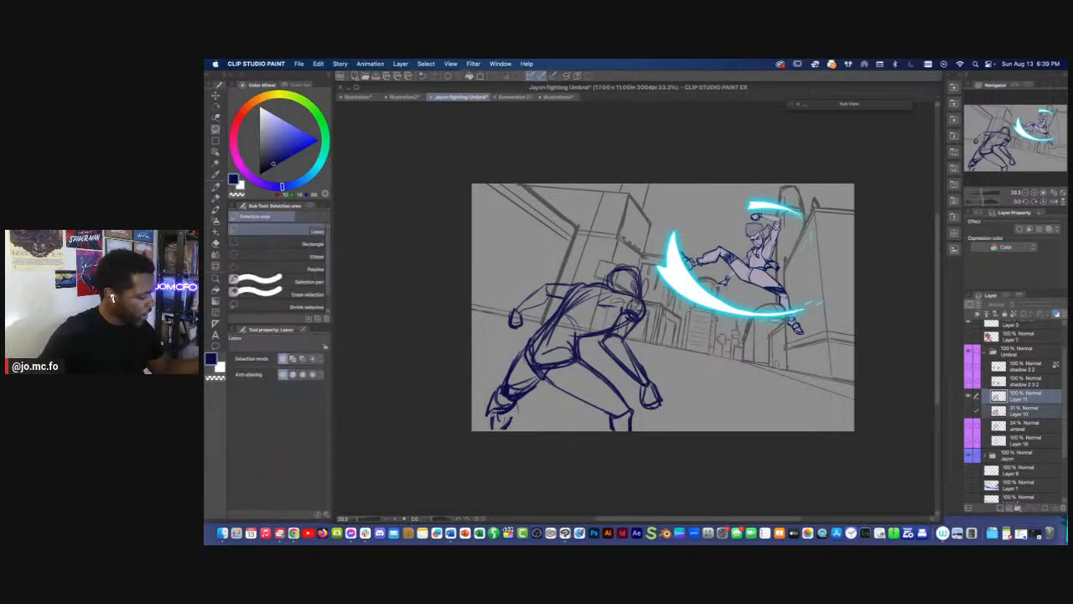
{"action": "key", "text": "p"}
{"action": "left_click_drag", "start_coordinate": [504, 414], "coordinate": [484, 431]}
{"action": "mouse_move", "coordinate": [505, 386]}
{"action": "left_mouse_down"}
{"action": "mouse_move", "coordinate": [483, 429]}
{"action": "mouse_move", "coordinate": [508, 398]}
{"action": "left_mouse_up"}
Try to reshape the lassoed rear leg with a free transform
{"action": "mouse_move", "coordinate": [505, 403]}
{"action": "left_mouse_down"}
{"action": "mouse_move", "coordinate": [519, 394]}
{"action": "mouse_move", "coordinate": [468, 425]}
{"action": "mouse_move", "coordinate": [476, 370]}
{"action": "left_mouse_up"}
{"action": "key", "text": "m"}
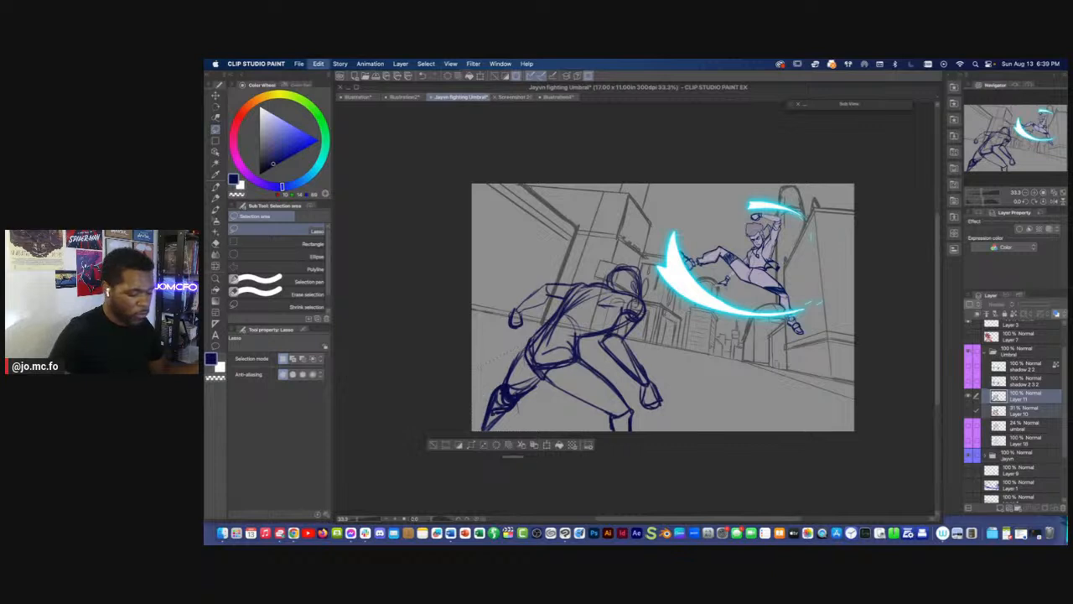
{"action": "key", "text": "super+t"}
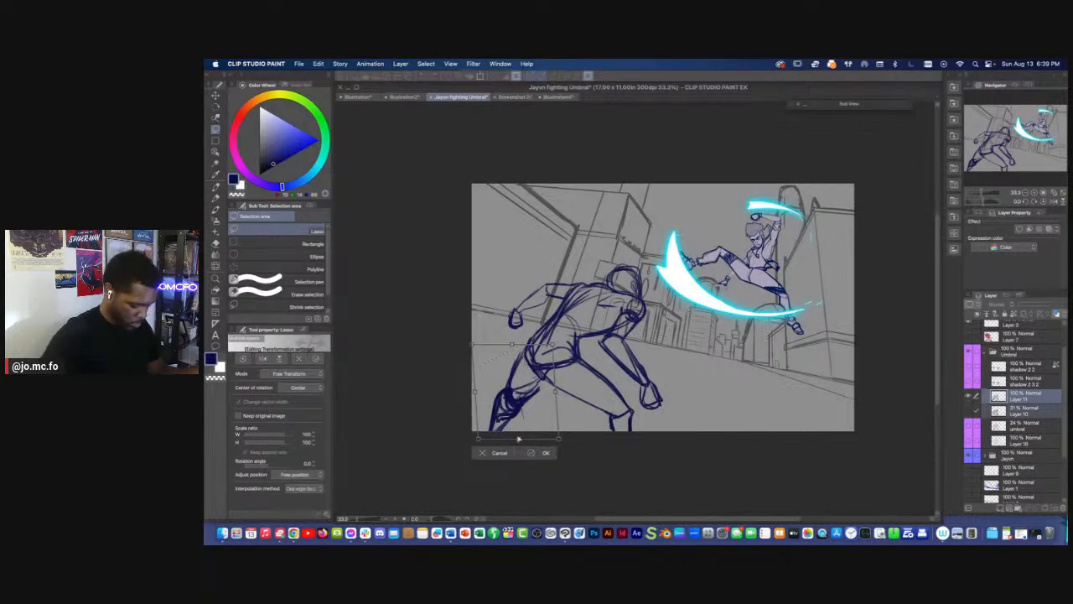
{"action": "key", "text": "Return"}
{"action": "key", "text": "super+d"}
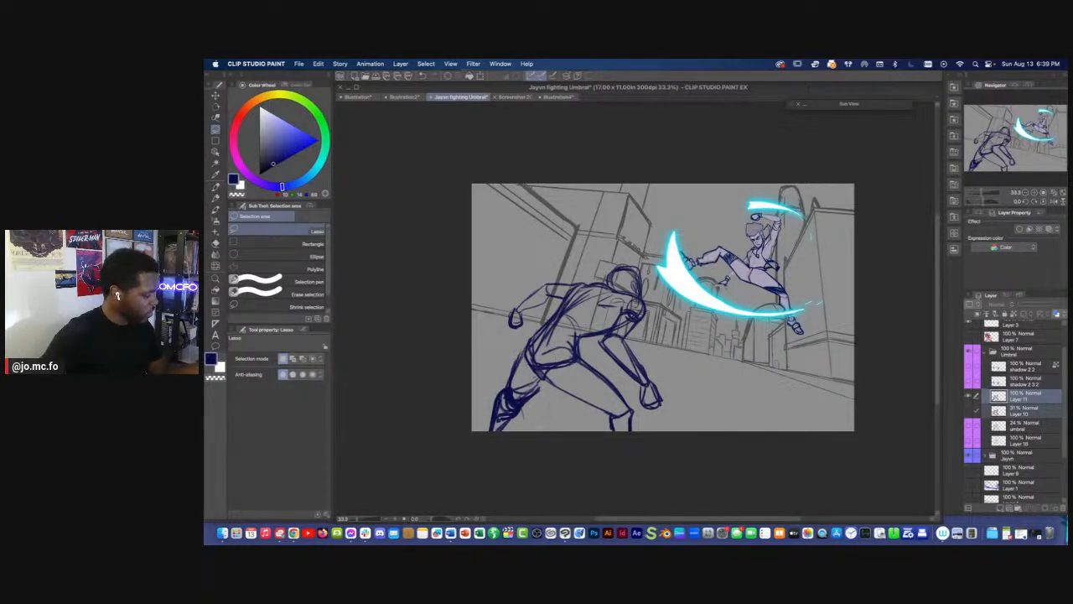
{"action": "key", "text": "super+z"}
Remove the rear leg and redraw its thigh, knee and shin stretching toward the canvas's lower corner
{"action": "key", "text": "super+d"}
{"action": "key", "text": "p"}
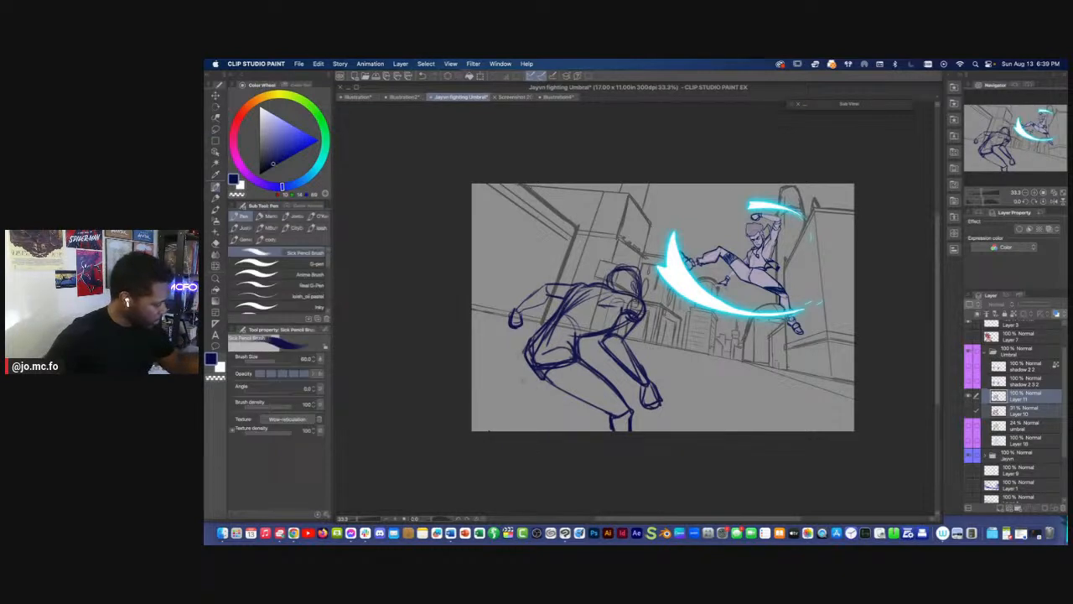
{"action": "left_click_drag", "start_coordinate": [507, 395], "coordinate": [537, 377]}
{"action": "left_click_drag", "start_coordinate": [510, 379], "coordinate": [502, 395]}
{"action": "left_click_drag", "start_coordinate": [522, 352], "coordinate": [502, 397]}
{"action": "mouse_move", "coordinate": [502, 397]}
{"action": "left_mouse_down"}
{"action": "mouse_move", "coordinate": [520, 389]}
{"action": "mouse_move", "coordinate": [472, 408]}
{"action": "mouse_move", "coordinate": [479, 430]}
{"action": "left_mouse_up"}
Enlarge the brush to 70 and build up the rear leg's thigh, calf and shin with heavier strokes
{"action": "key", "text": "bracketright"}
{"action": "left_click_drag", "start_coordinate": [536, 374], "coordinate": [486, 425]}
{"action": "mouse_move", "coordinate": [538, 376]}
{"action": "left_mouse_down"}
{"action": "mouse_move", "coordinate": [510, 415]}
{"action": "mouse_move", "coordinate": [480, 431]}
{"action": "mouse_move", "coordinate": [518, 409]}
{"action": "left_mouse_up"}
{"action": "left_click_drag", "start_coordinate": [524, 353], "coordinate": [501, 395]}
{"action": "mouse_move", "coordinate": [525, 352]}
{"action": "left_mouse_down"}
{"action": "mouse_move", "coordinate": [499, 408]}
{"action": "mouse_move", "coordinate": [472, 419]}
{"action": "left_mouse_up"}
{"action": "left_click_drag", "start_coordinate": [514, 377], "coordinate": [504, 398]}
Show the original umbral sketch layer in place of the redrawn figure and raise its opacity to 100%
{"action": "left_click_drag", "start_coordinate": [604, 335], "coordinate": [586, 349]}
{"action": "left_click", "coordinate": [969, 395]}
{"action": "left_click", "coordinate": [969, 441]}
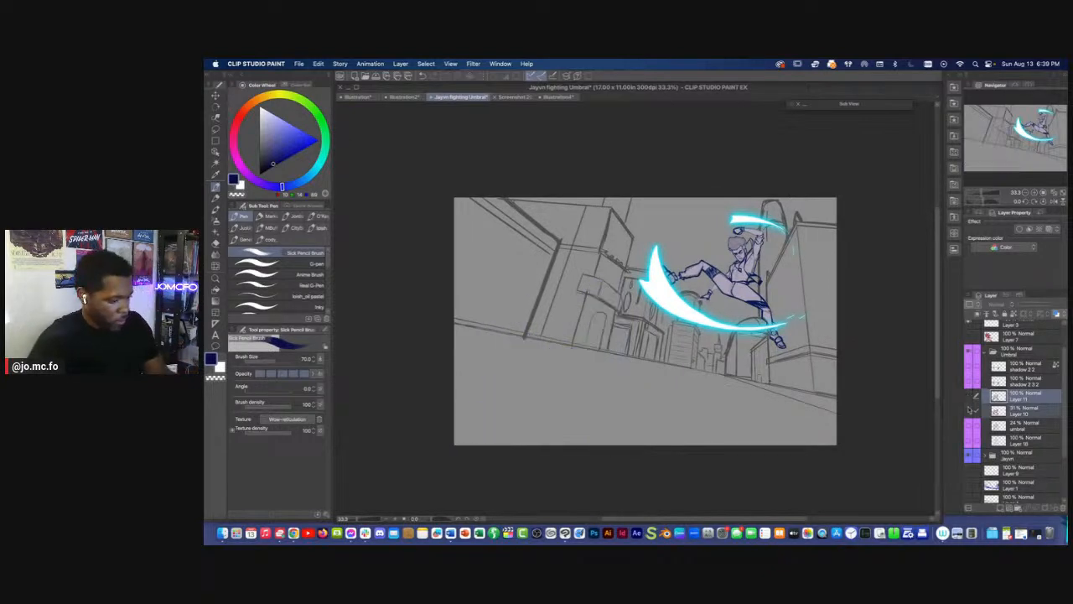
{"action": "left_click", "coordinate": [969, 441]}
{"action": "left_click", "coordinate": [970, 427]}
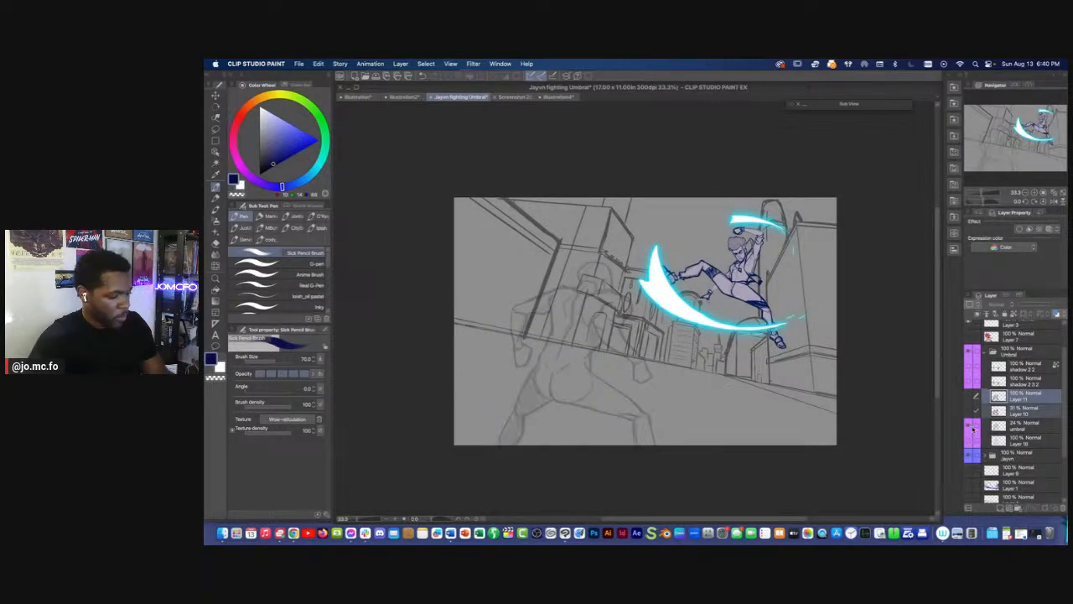
{"action": "left_click", "coordinate": [1019, 425]}
{"action": "left_click_drag", "start_coordinate": [1022, 306], "coordinate": [1052, 305]}
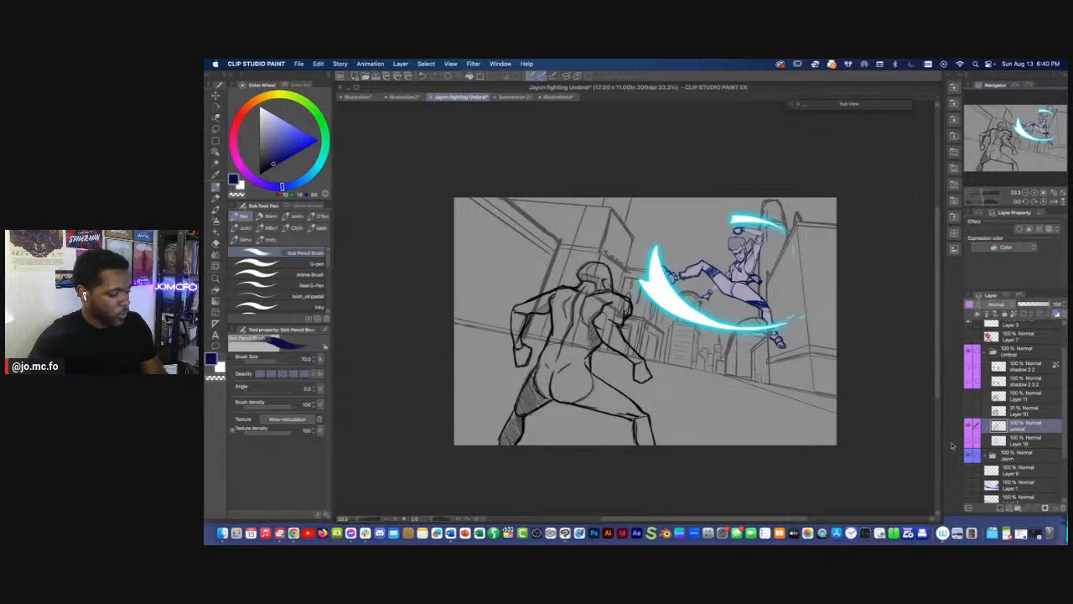
Compare the original sketch with the new pose, leaving only the redrawn figure visible with Layer 11 selected
{"action": "left_click", "coordinate": [970, 441]}
{"action": "left_click_drag", "start_coordinate": [971, 441], "coordinate": [970, 397]}
{"action": "left_click", "coordinate": [970, 410]}
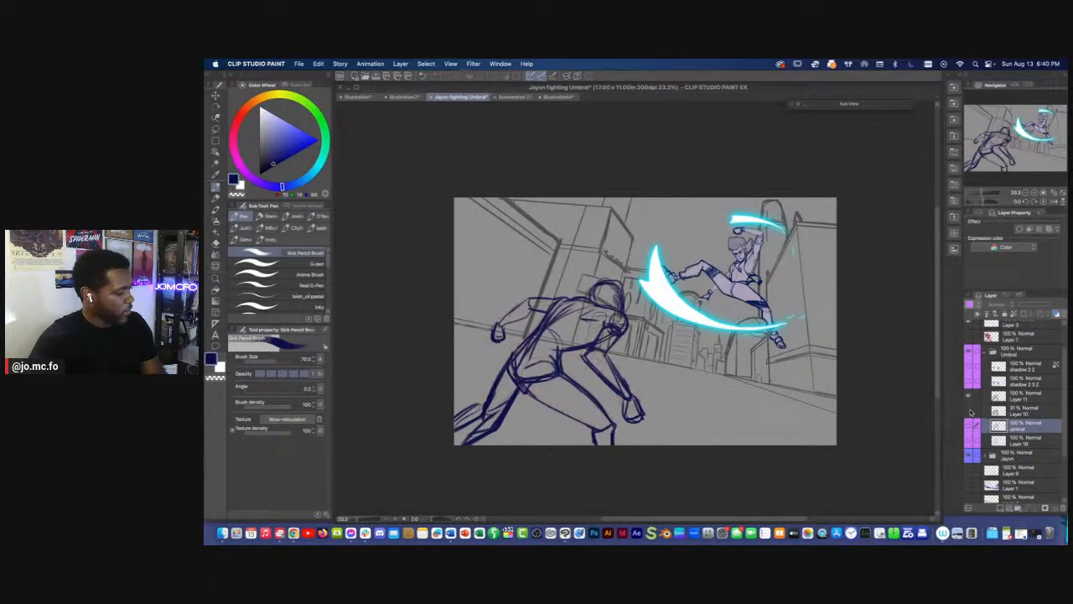
{"action": "mouse_move", "coordinate": [969, 442]}
{"action": "left_mouse_down"}
{"action": "mouse_move", "coordinate": [970, 428]}
{"action": "mouse_move", "coordinate": [970, 445]}
{"action": "left_mouse_up"}
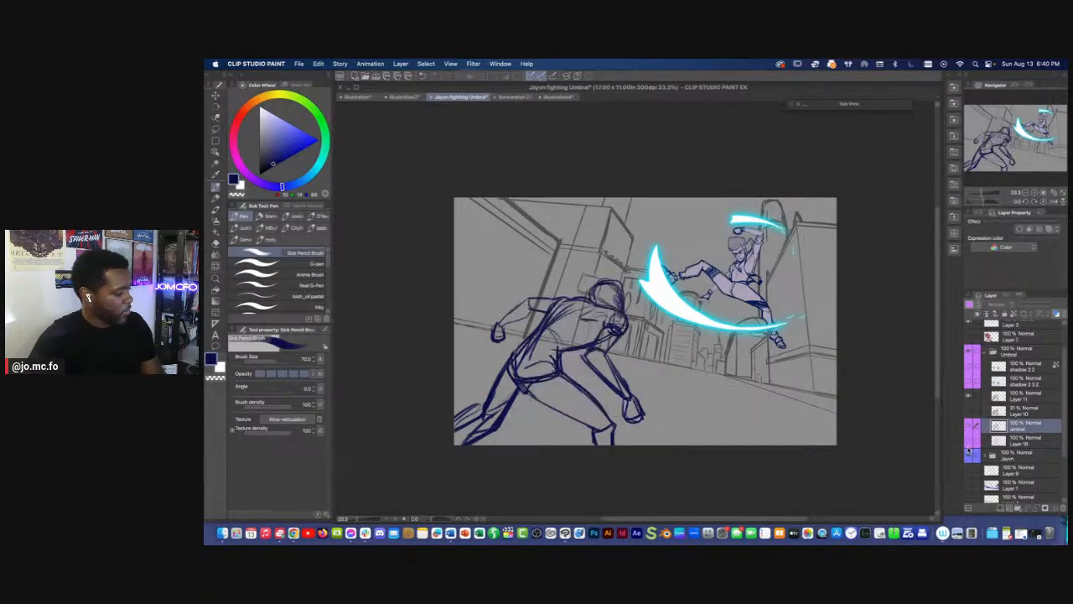
{"action": "left_click", "coordinate": [1019, 395]}
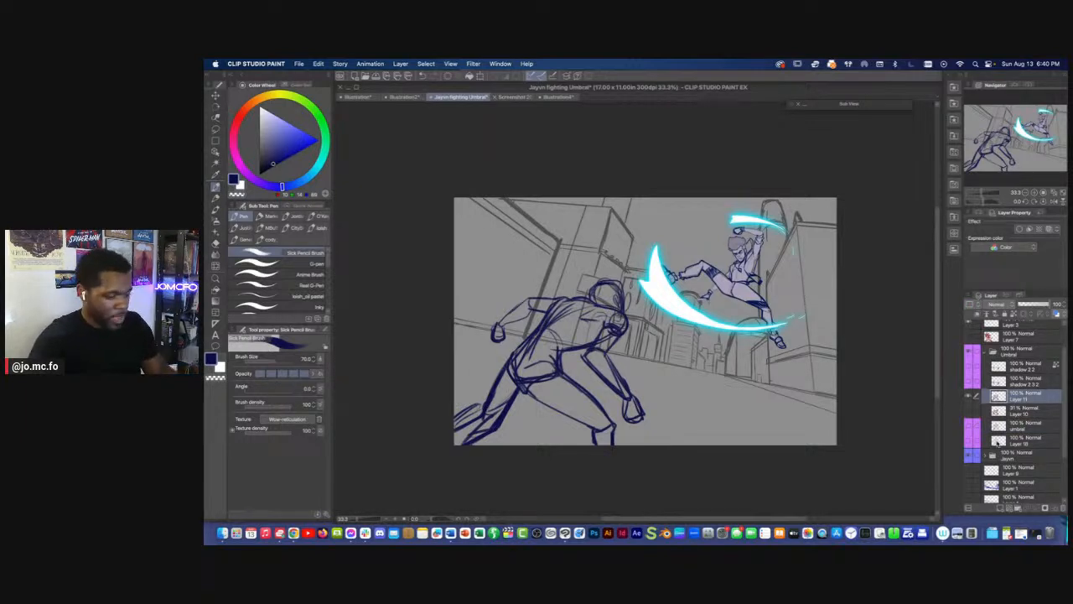
Scale down the leaping figure's folder slightly with its glowing slash, and reselect Layer 11
{"action": "left_click", "coordinate": [1014, 454]}
{"action": "key", "text": "ctrl+t"}
{"action": "left_click_drag", "start_coordinate": [628, 275], "coordinate": [661, 288]}
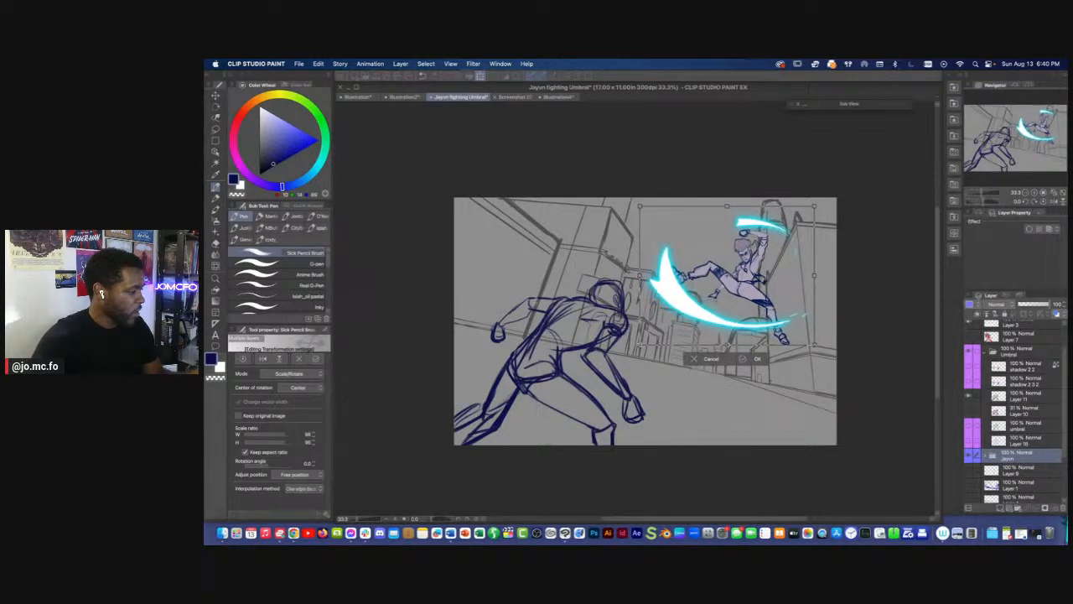
{"action": "key", "text": "Return"}
{"action": "left_click", "coordinate": [1005, 397]}
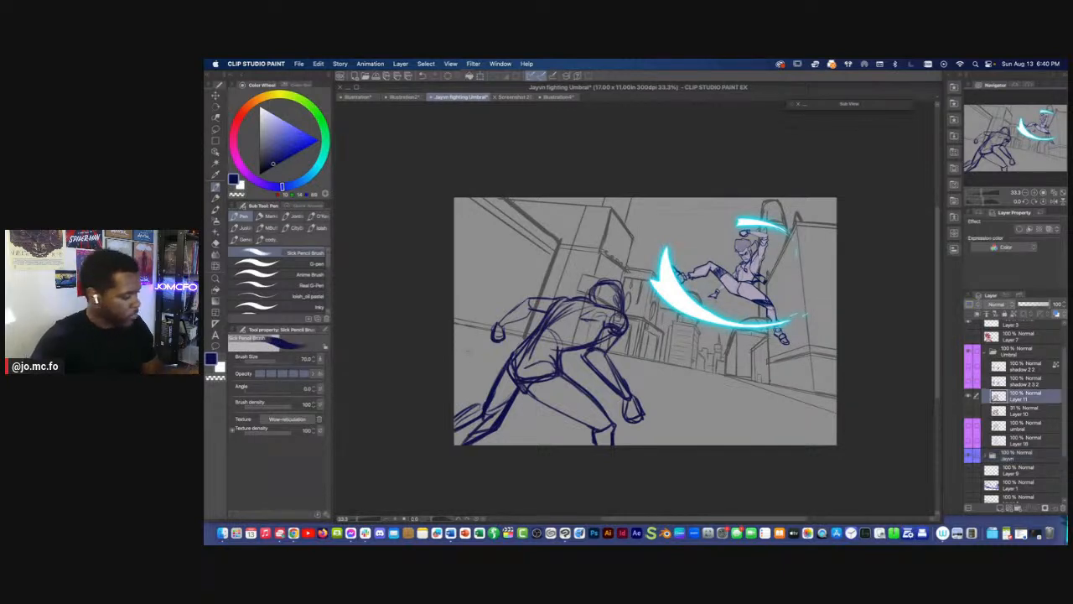
Clear the stray strokes around the rear lower leg and redraw its calf and shin lines
{"action": "key", "text": "m"}
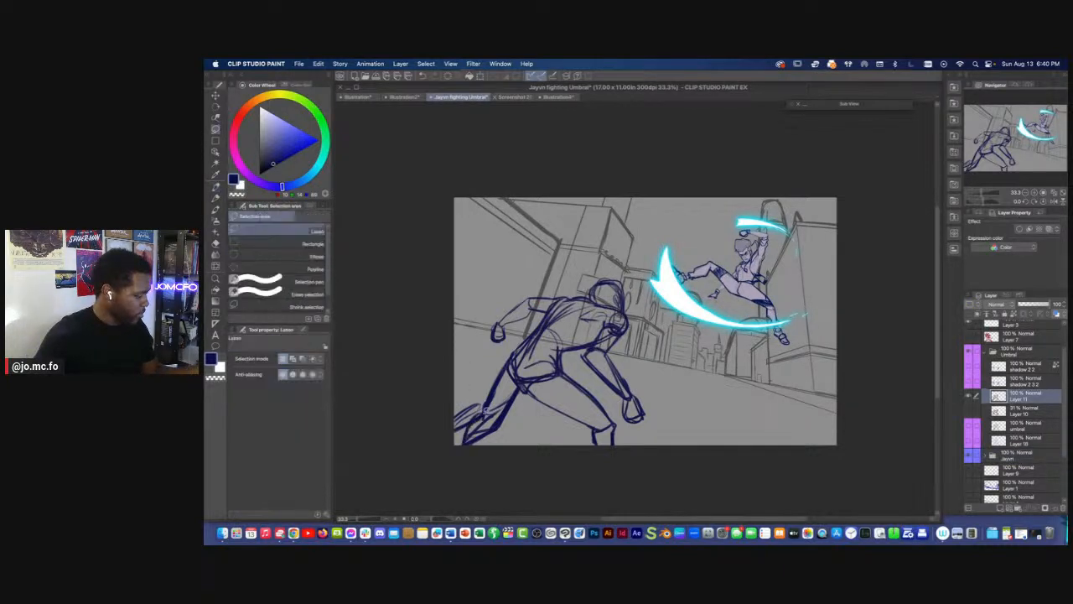
{"action": "key", "text": "p"}
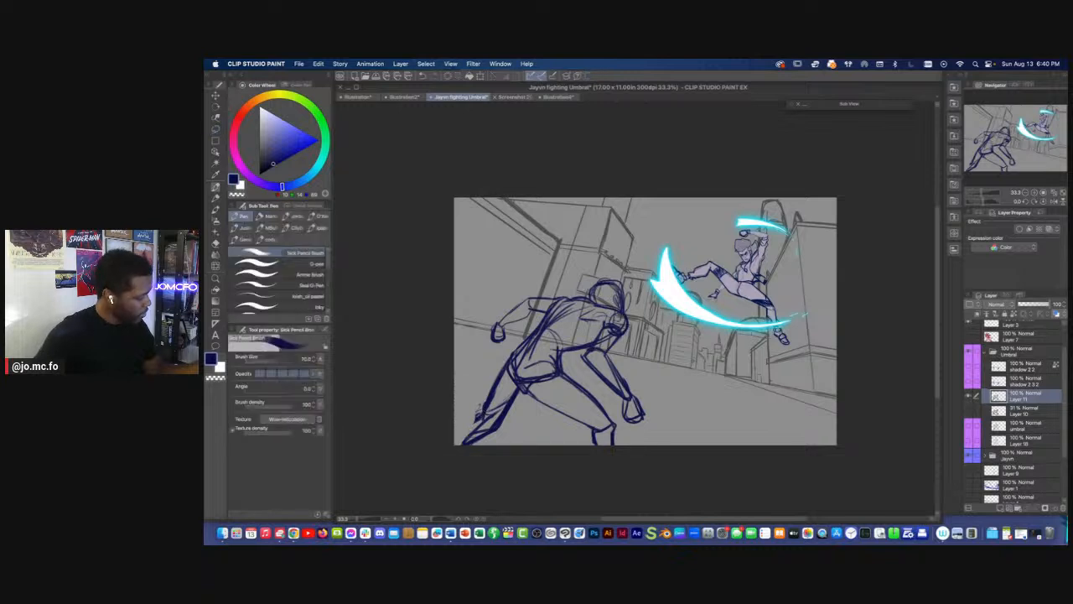
{"action": "left_click_drag", "start_coordinate": [492, 434], "coordinate": [477, 445]}
{"action": "left_click_drag", "start_coordinate": [522, 389], "coordinate": [500, 432]}
{"action": "key", "text": "m"}
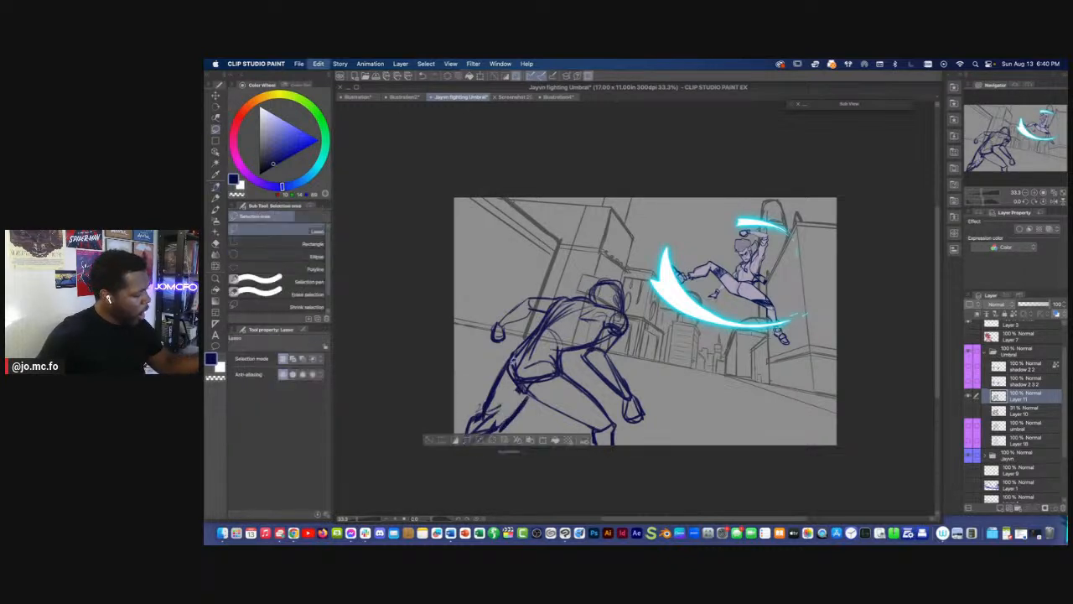
{"action": "key", "text": "p"}
{"action": "left_click_drag", "start_coordinate": [528, 391], "coordinate": [499, 425]}
{"action": "mouse_move", "coordinate": [481, 437]}
{"action": "left_mouse_down"}
{"action": "mouse_move", "coordinate": [454, 450]}
{"action": "mouse_move", "coordinate": [512, 447]}
{"action": "left_mouse_up"}
Strengthen the upper contour of the front thigh with a heavier dark blue stroke
{"action": "key", "text": "bracketright"}
{"action": "left_click_drag", "start_coordinate": [605, 379], "coordinate": [653, 425]}
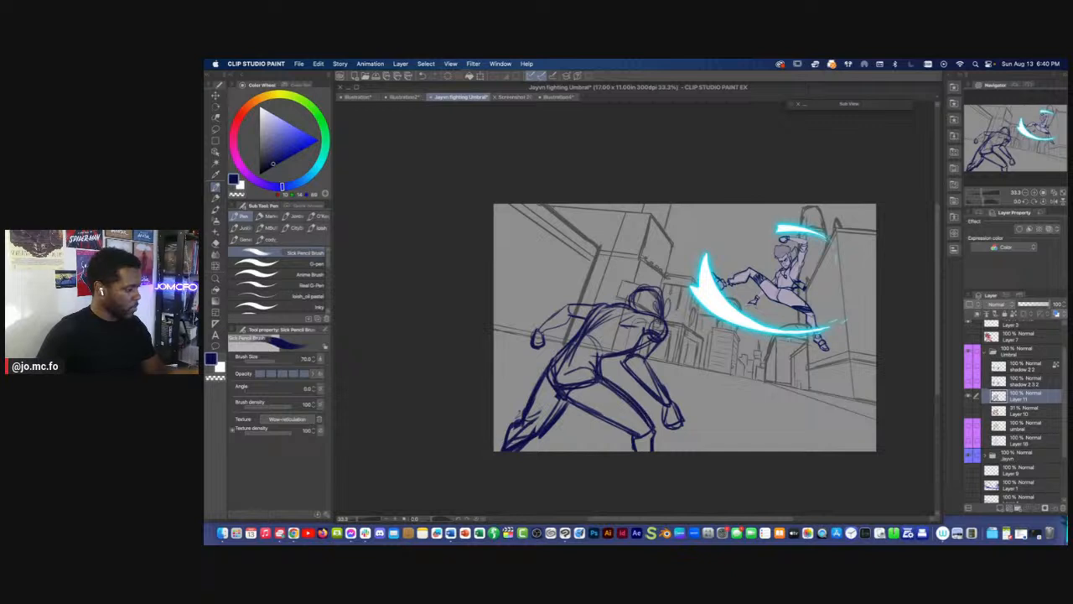
{"action": "left_click_drag", "start_coordinate": [536, 450], "coordinate": [473, 447]}
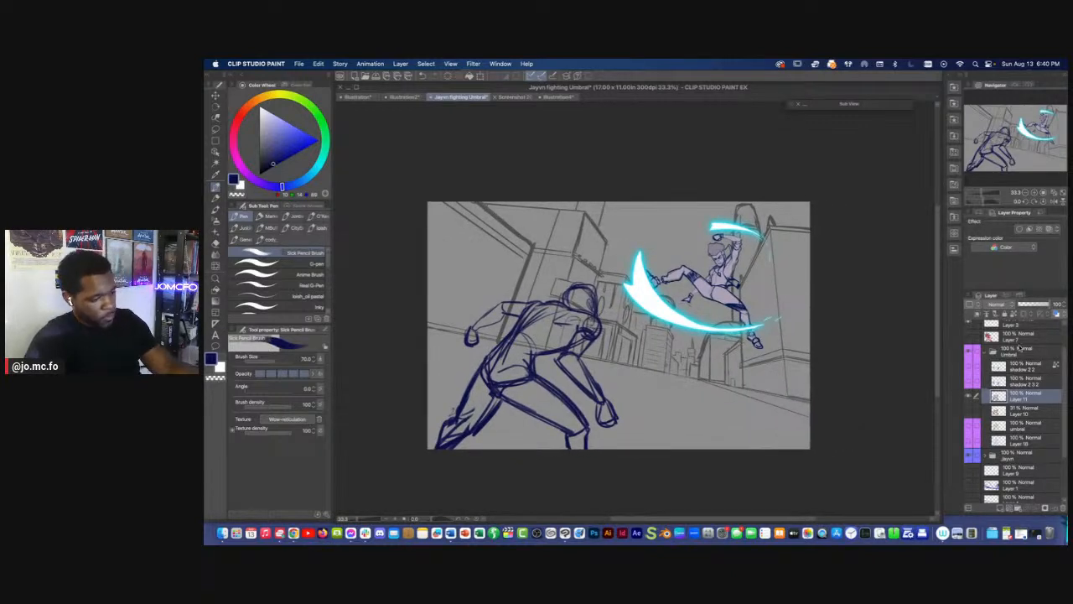
{"action": "left_click", "coordinate": [1030, 305]}
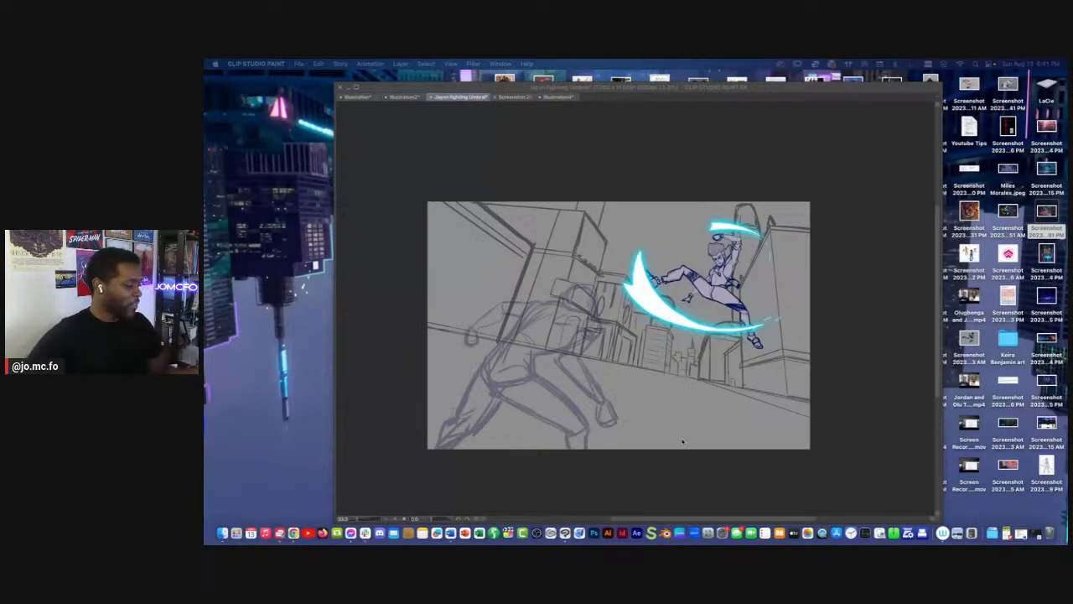
{"action": "key", "text": "Tab"}
{"action": "left_click", "coordinate": [971, 398]}
{"action": "left_click", "coordinate": [970, 397]}
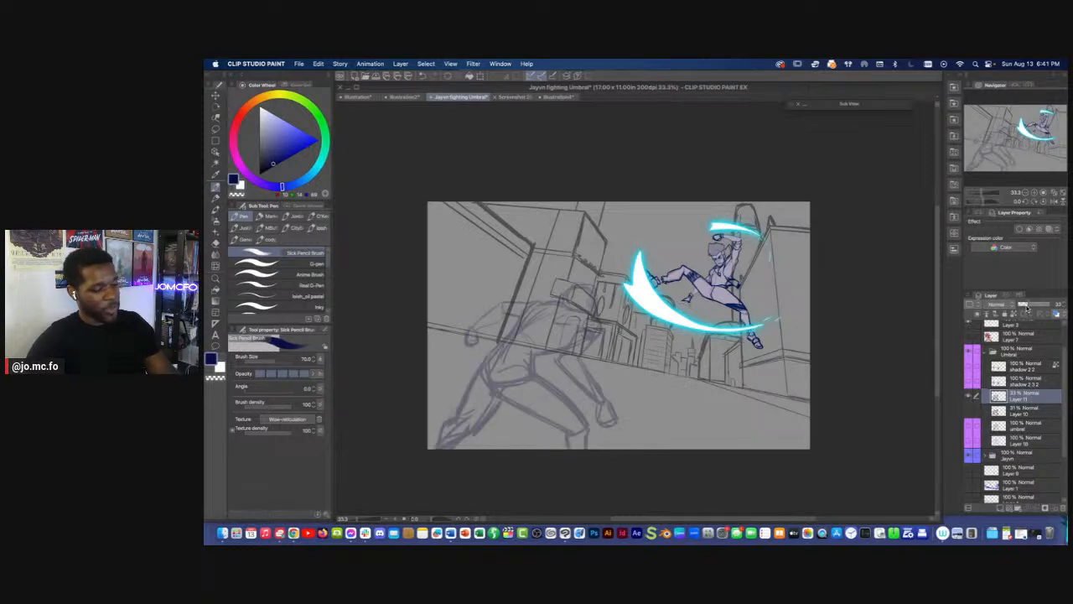
{"action": "left_click_drag", "start_coordinate": [1028, 305], "coordinate": [1055, 310]}
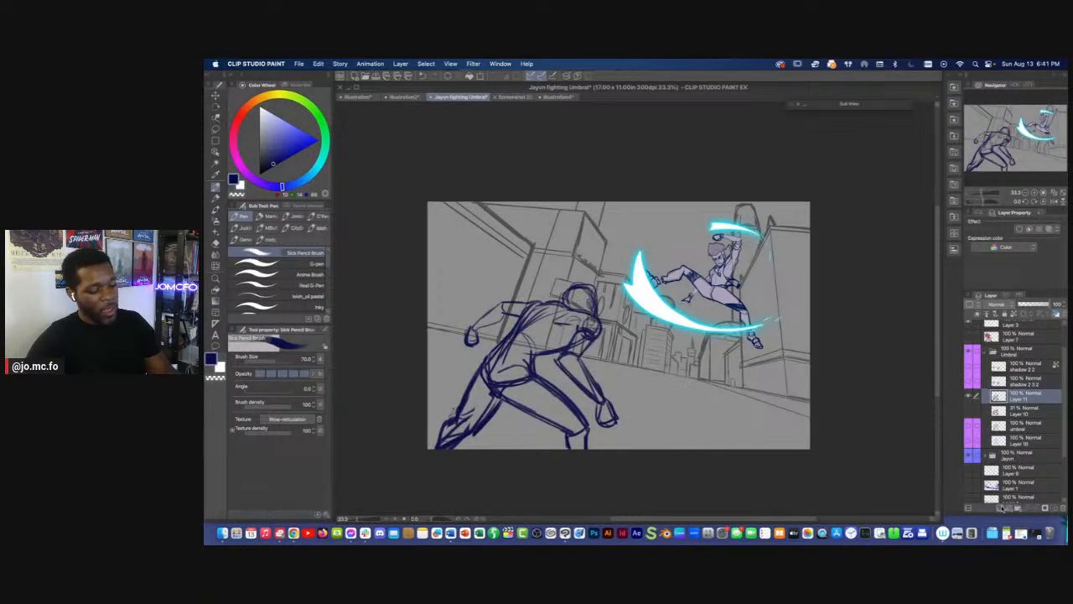
Add a new layer above Layer 11 and choose a dark red drawing colour
{"action": "left_click", "coordinate": [1001, 507]}
{"action": "scroll", "coordinate": [796, 424], "scroll_direction": "up", "scroll_amount": 1}
{"action": "left_click_drag", "start_coordinate": [538, 337], "coordinate": [708, 383]}
{"action": "left_click", "coordinate": [237, 122]}
{"action": "left_click", "coordinate": [295, 153]}
{"action": "left_click_drag", "start_coordinate": [578, 327], "coordinate": [640, 344]}
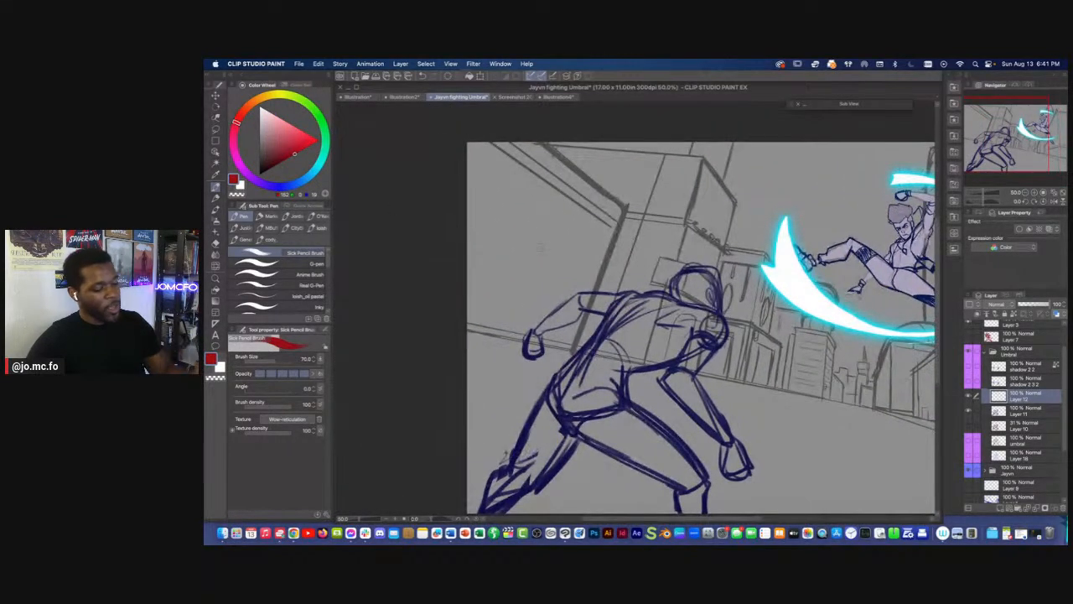
Lower Layer 11's opacity to 44% and reselect the new Layer 12 for drawing
{"action": "left_click", "coordinate": [1019, 410]}
{"action": "left_click", "coordinate": [1030, 305]}
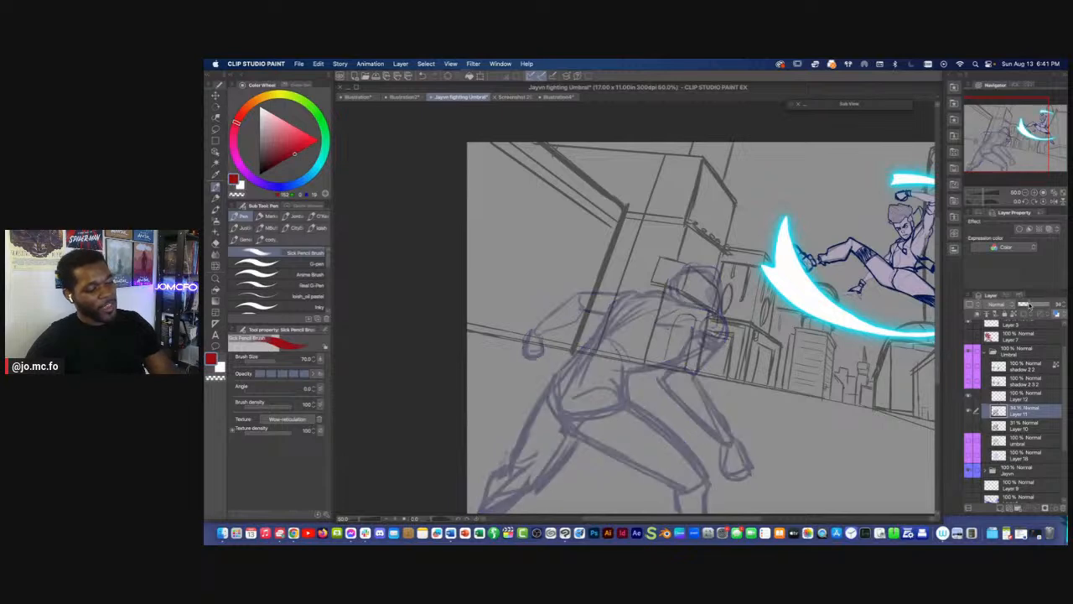
{"action": "left_click", "coordinate": [1006, 398]}
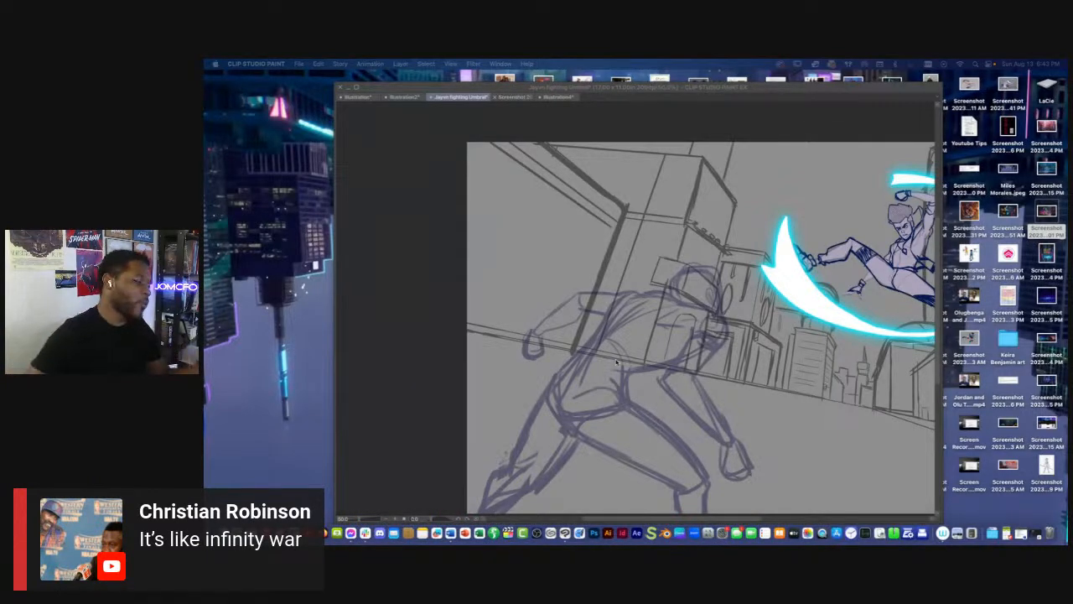
{"action": "left_click", "coordinate": [668, 377]}
{"action": "left_click_drag", "start_coordinate": [670, 376], "coordinate": [644, 377]}
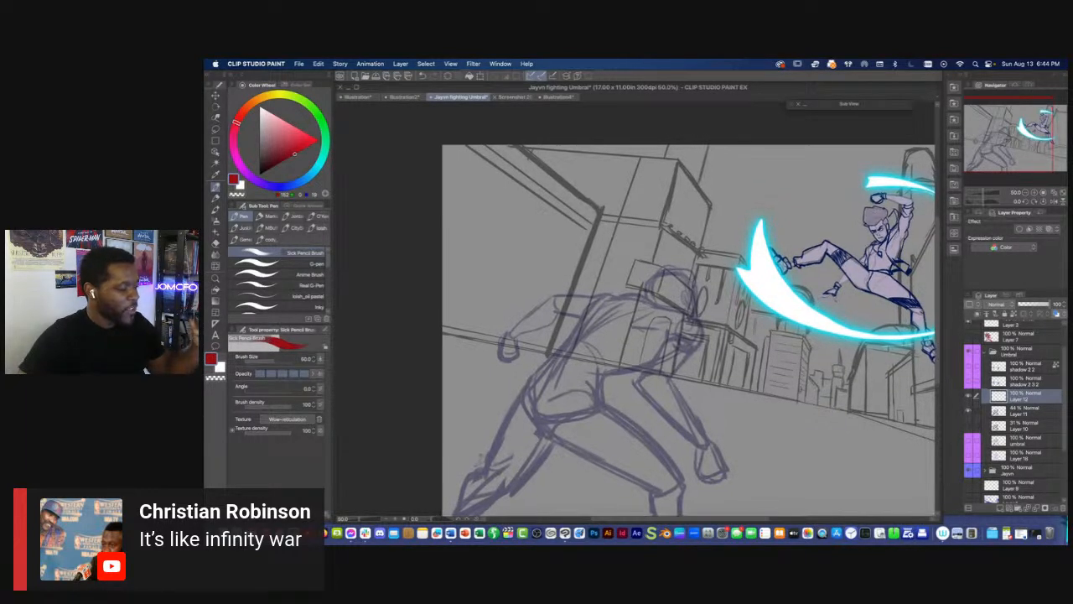
{"action": "scroll", "coordinate": [685, 268], "scroll_direction": "up", "scroll_amount": 1}
{"action": "key", "text": "bracketleft"}
{"action": "key", "text": "bracketleft"}
{"action": "key", "text": "bracketleft"}
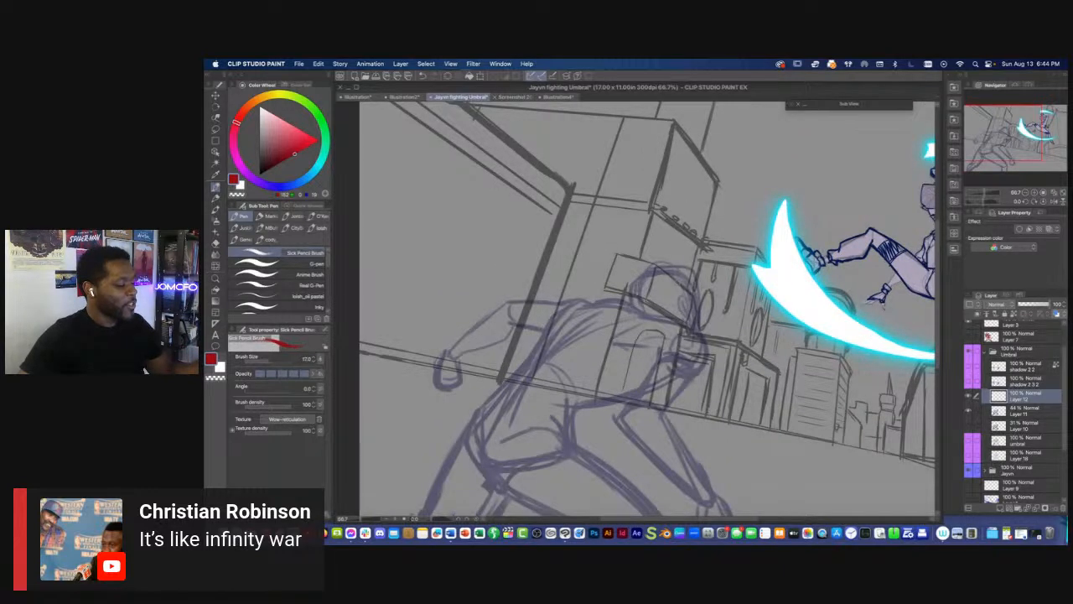
{"action": "key", "text": "bracketright"}
{"action": "left_click_drag", "start_coordinate": [707, 275], "coordinate": [701, 312]}
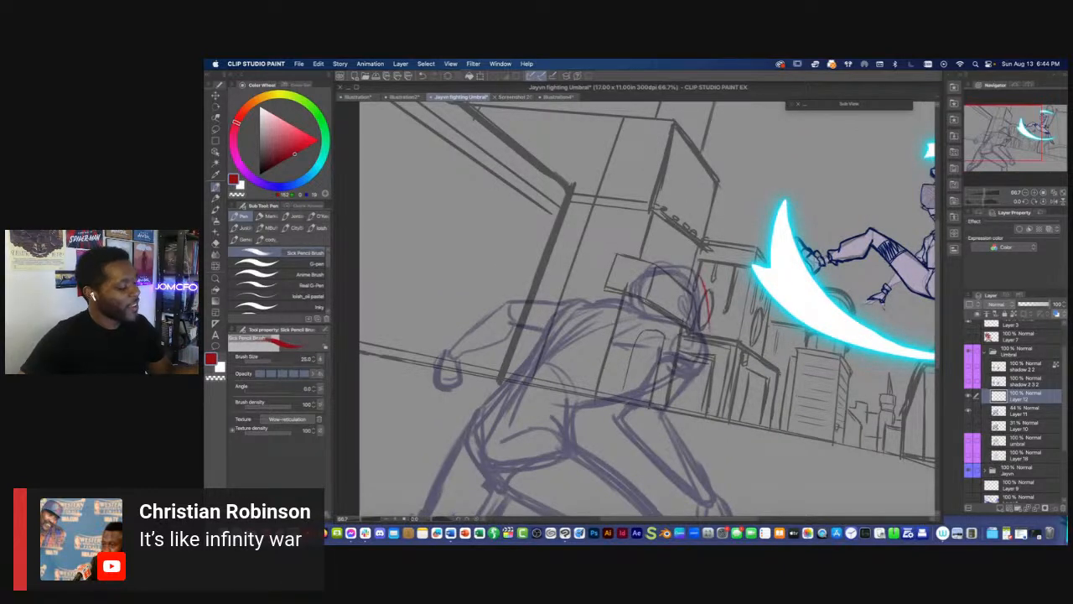
{"action": "mouse_move", "coordinate": [658, 269]}
{"action": "left_mouse_down"}
{"action": "mouse_move", "coordinate": [688, 267]}
{"action": "mouse_move", "coordinate": [732, 289]}
{"action": "mouse_move", "coordinate": [701, 277]}
{"action": "left_mouse_up"}
{"action": "key", "text": "m"}
{"action": "key", "text": "Delete"}
{"action": "key", "text": "ctrl+d"}
{"action": "key", "text": "p"}
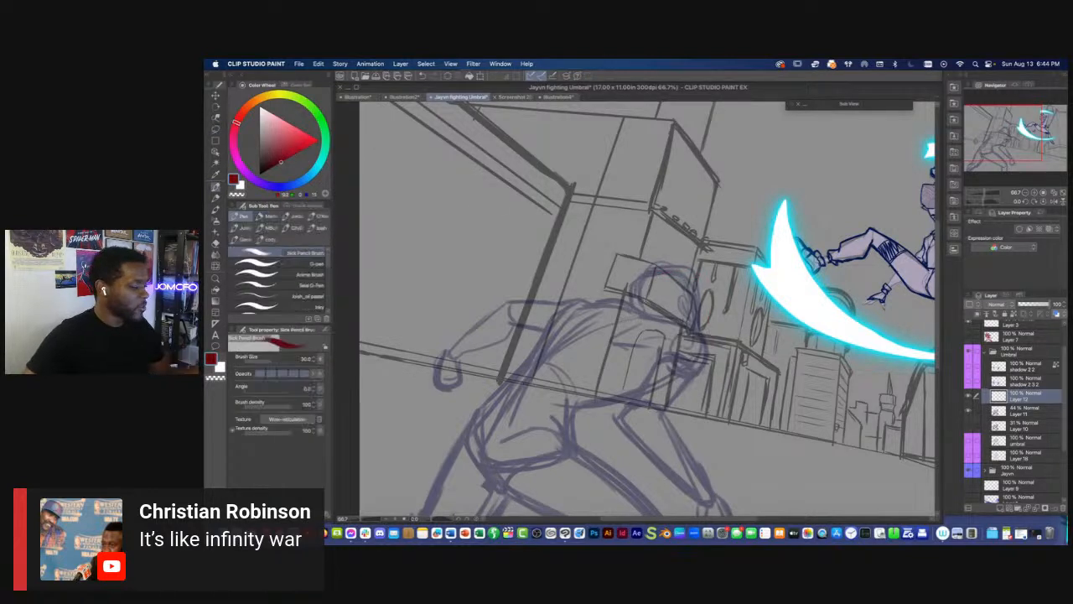
Set the brush to 30 and try a rounded red outline over the crouching figure's head
{"action": "key", "text": "bracketright"}
{"action": "mouse_move", "coordinate": [703, 287]}
{"action": "left_mouse_down"}
{"action": "mouse_move", "coordinate": [707, 319]}
{"action": "mouse_move", "coordinate": [705, 304]}
{"action": "left_mouse_up"}
{"action": "mouse_move", "coordinate": [665, 266]}
{"action": "left_mouse_down"}
{"action": "mouse_move", "coordinate": [687, 267]}
{"action": "mouse_move", "coordinate": [645, 285]}
{"action": "mouse_move", "coordinate": [653, 315]}
{"action": "left_mouse_up"}
{"action": "left_click_drag", "start_coordinate": [700, 275], "coordinate": [705, 344]}
{"action": "mouse_move", "coordinate": [673, 266]}
{"action": "left_mouse_down"}
{"action": "mouse_move", "coordinate": [711, 333]}
{"action": "mouse_move", "coordinate": [639, 307]}
{"action": "mouse_move", "coordinate": [650, 320]}
{"action": "mouse_move", "coordinate": [702, 313]}
{"action": "mouse_move", "coordinate": [645, 315]}
{"action": "left_mouse_up"}
{"action": "left_click_drag", "start_coordinate": [710, 316], "coordinate": [713, 335]}
{"action": "left_click_drag", "start_coordinate": [706, 296], "coordinate": [713, 340]}
{"action": "left_click_drag", "start_coordinate": [694, 263], "coordinate": [647, 267]}
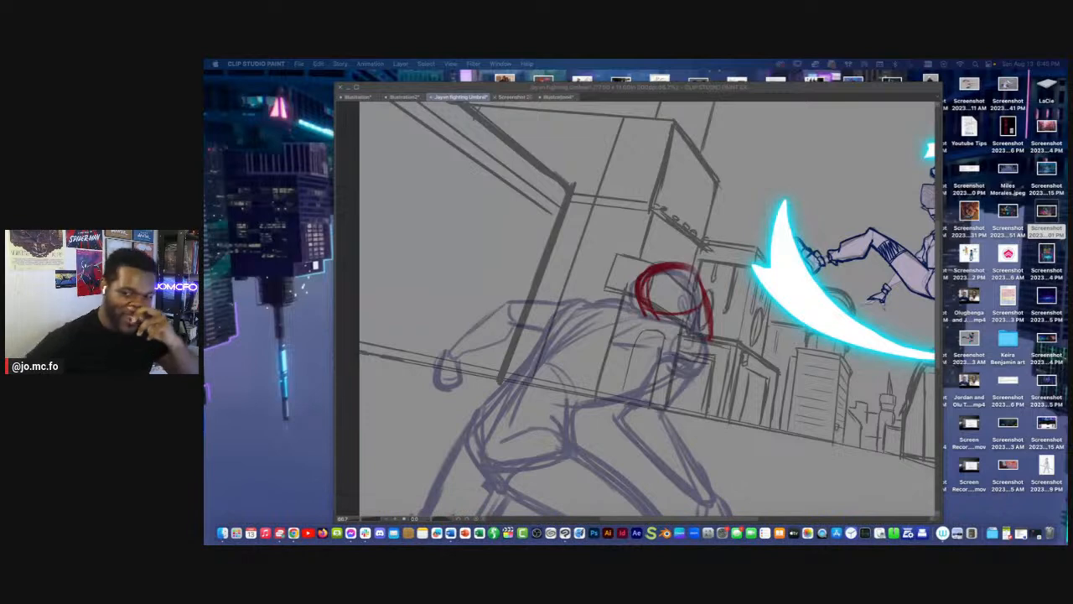
Select and clear the trial head outline, and return to the pencil brush
{"action": "key", "text": "Tab"}
{"action": "left_click_drag", "start_coordinate": [614, 338], "coordinate": [604, 343]}
{"action": "key", "text": "m"}
{"action": "mouse_move", "coordinate": [693, 370]}
{"action": "left_mouse_down"}
{"action": "mouse_move", "coordinate": [684, 244]}
{"action": "mouse_move", "coordinate": [697, 362]}
{"action": "left_mouse_up"}
{"action": "key", "text": "Delete"}
{"action": "key", "text": "super+d"}
{"action": "key", "text": "p"}
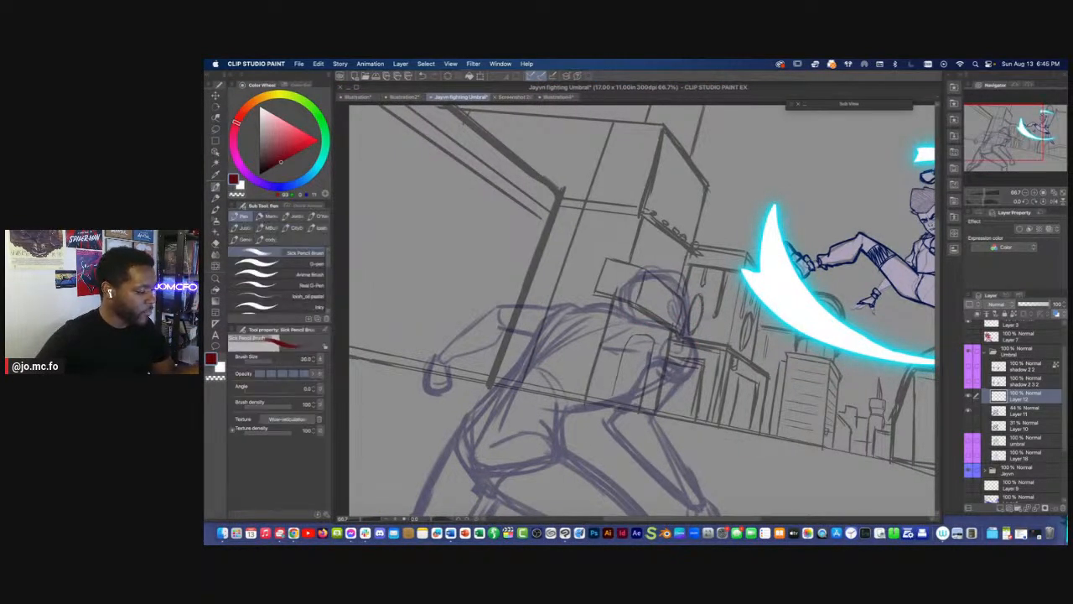
Redraw the crouching figure's head outline in red and rough in marks on the side of the face
{"action": "mouse_move", "coordinate": [661, 272]}
{"action": "left_mouse_down"}
{"action": "mouse_move", "coordinate": [636, 314]}
{"action": "mouse_move", "coordinate": [633, 301]}
{"action": "mouse_move", "coordinate": [703, 334]}
{"action": "left_mouse_up"}
{"action": "mouse_move", "coordinate": [670, 270]}
{"action": "left_mouse_down"}
{"action": "mouse_move", "coordinate": [701, 312]}
{"action": "mouse_move", "coordinate": [633, 295]}
{"action": "mouse_move", "coordinate": [639, 278]}
{"action": "left_mouse_up"}
{"action": "left_click_drag", "start_coordinate": [633, 290], "coordinate": [640, 319]}
{"action": "left_click_drag", "start_coordinate": [697, 296], "coordinate": [706, 340]}
{"action": "left_click_drag", "start_coordinate": [698, 297], "coordinate": [705, 322]}
{"action": "left_click_drag", "start_coordinate": [661, 270], "coordinate": [682, 272]}
{"action": "left_click_drag", "start_coordinate": [707, 314], "coordinate": [710, 334]}
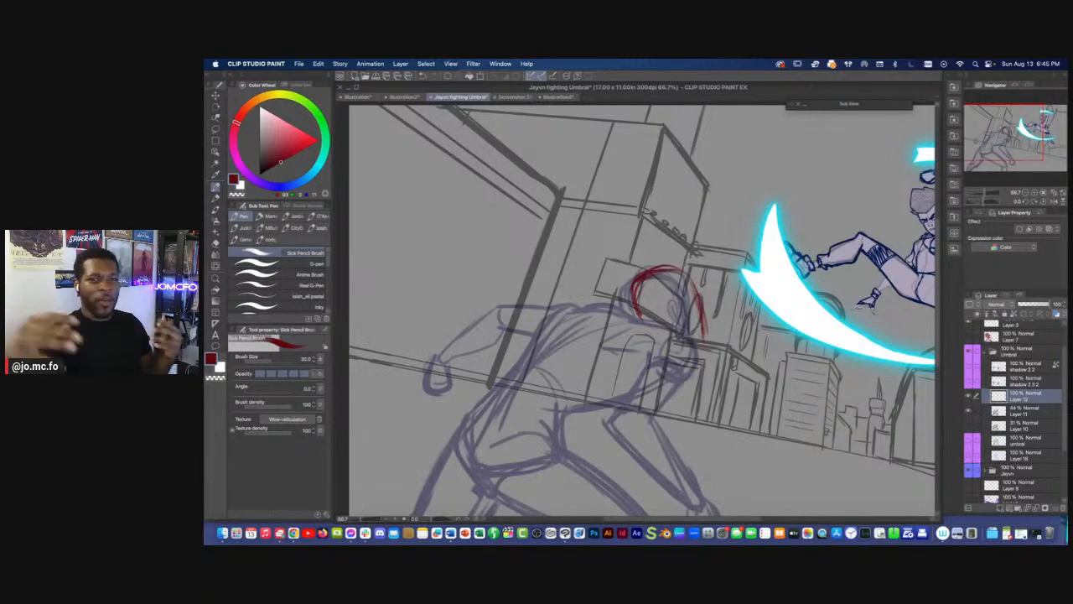
{"action": "mouse_move", "coordinate": [689, 277]}
{"action": "left_mouse_down"}
{"action": "mouse_move", "coordinate": [702, 316]}
{"action": "mouse_move", "coordinate": [692, 304]}
{"action": "mouse_move", "coordinate": [672, 328]}
{"action": "mouse_move", "coordinate": [670, 315]}
{"action": "mouse_move", "coordinate": [673, 329]}
{"action": "left_mouse_up"}
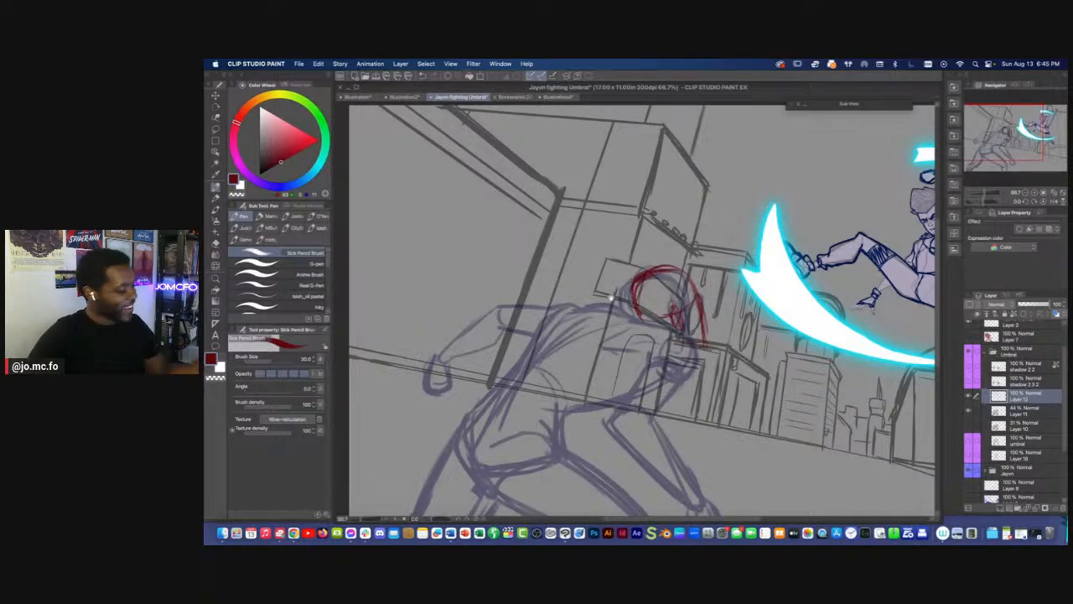
{"action": "left_click_drag", "start_coordinate": [603, 271], "coordinate": [609, 270]}
Erase part of the head's upper contour and rebuild the crown, back and face side with heavier red strokes
{"action": "key", "text": "e"}
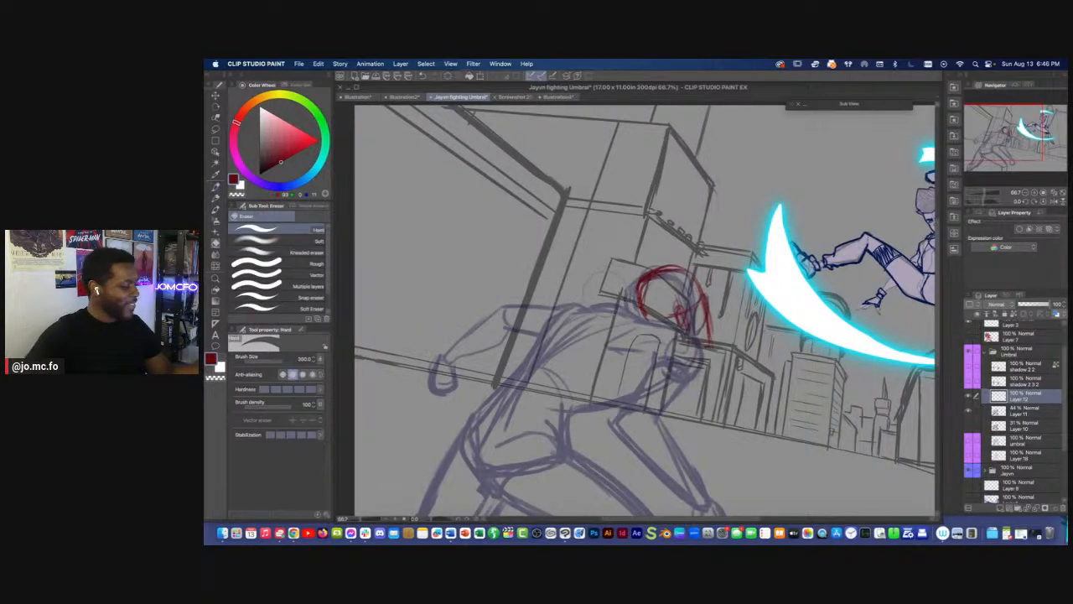
{"action": "left_click_drag", "start_coordinate": [671, 270], "coordinate": [642, 302]}
{"action": "key", "text": "p"}
{"action": "mouse_move", "coordinate": [676, 269]}
{"action": "left_mouse_down"}
{"action": "mouse_move", "coordinate": [641, 280]}
{"action": "mouse_move", "coordinate": [643, 318]}
{"action": "mouse_move", "coordinate": [686, 268]}
{"action": "mouse_move", "coordinate": [656, 270]}
{"action": "left_mouse_up"}
{"action": "left_click_drag", "start_coordinate": [632, 285], "coordinate": [627, 302]}
{"action": "left_click_drag", "start_coordinate": [702, 290], "coordinate": [714, 344]}
{"action": "left_click_drag", "start_coordinate": [695, 277], "coordinate": [704, 293]}
{"action": "left_click_drag", "start_coordinate": [630, 288], "coordinate": [642, 272]}
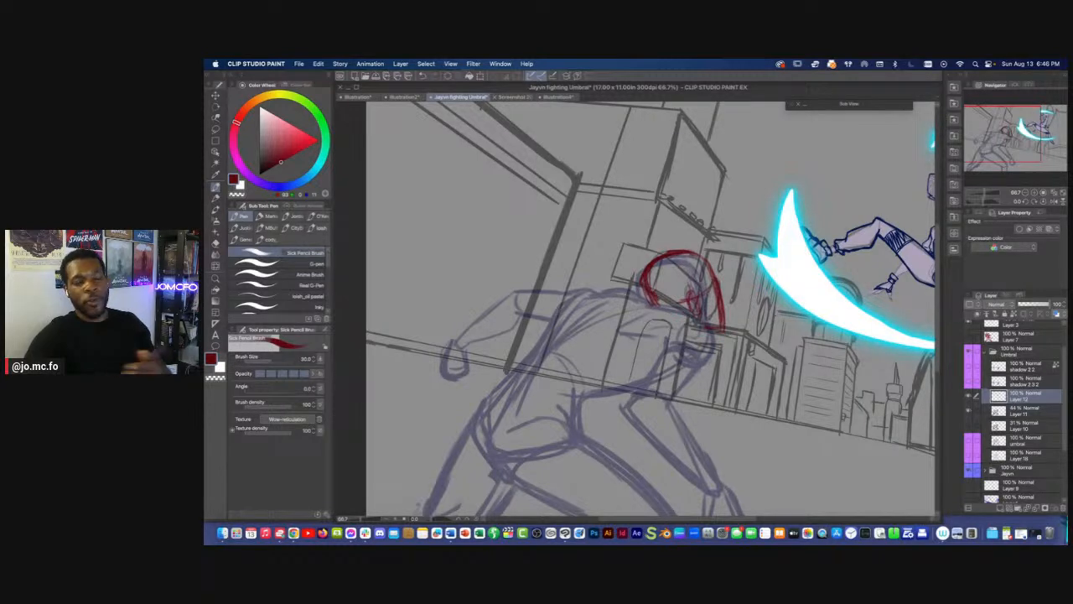
{"action": "left_click_drag", "start_coordinate": [707, 295], "coordinate": [741, 284]}
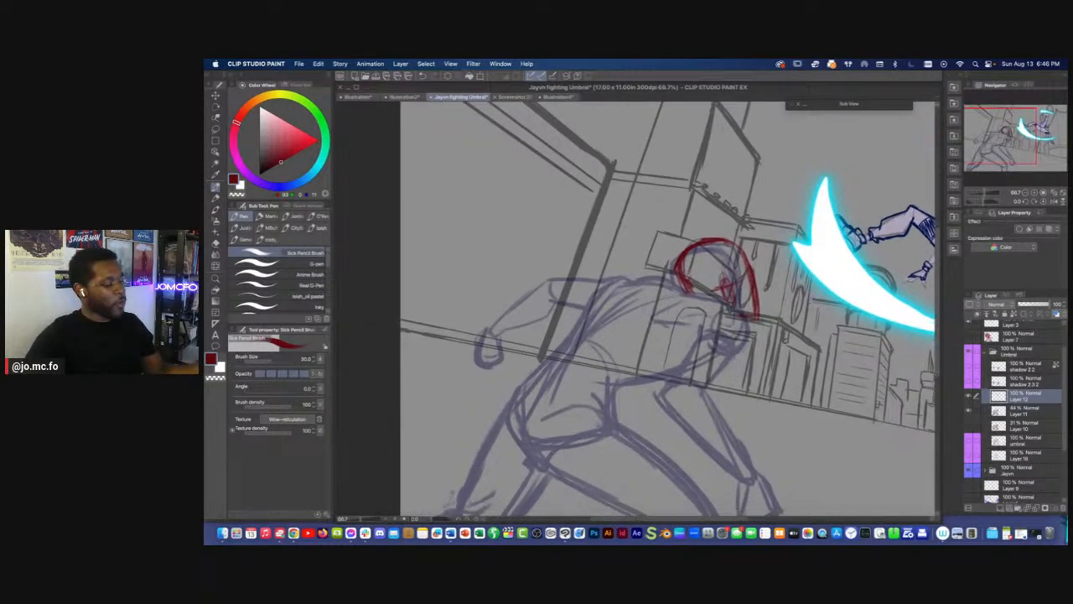
Sketch the front shoulder and chest contour in red, curving down from the chin
{"action": "mouse_move", "coordinate": [749, 323]}
{"action": "left_mouse_down"}
{"action": "mouse_move", "coordinate": [755, 341]}
{"action": "mouse_move", "coordinate": [701, 302]}
{"action": "mouse_move", "coordinate": [623, 279]}
{"action": "mouse_move", "coordinate": [662, 235]}
{"action": "mouse_move", "coordinate": [757, 343]}
{"action": "mouse_move", "coordinate": [661, 353]}
{"action": "mouse_move", "coordinate": [712, 351]}
{"action": "left_mouse_up"}
{"action": "key", "text": "["}
{"action": "key", "text": "]"}
{"action": "left_click_drag", "start_coordinate": [755, 290], "coordinate": [716, 350]}
{"action": "key", "text": "m"}
{"action": "mouse_move", "coordinate": [766, 317]}
{"action": "left_mouse_down"}
{"action": "mouse_move", "coordinate": [736, 347]}
{"action": "mouse_move", "coordinate": [762, 354]}
{"action": "left_mouse_up"}
{"action": "key", "text": "super+d"}
Outline the torso in red, covering the back from the neck, the waist and the hips
{"action": "key", "text": "p"}
{"action": "mouse_move", "coordinate": [689, 266]}
{"action": "left_mouse_down"}
{"action": "mouse_move", "coordinate": [642, 276]}
{"action": "mouse_move", "coordinate": [587, 331]}
{"action": "mouse_move", "coordinate": [607, 303]}
{"action": "mouse_move", "coordinate": [596, 316]}
{"action": "left_mouse_up"}
{"action": "left_click_drag", "start_coordinate": [621, 311], "coordinate": [674, 309]}
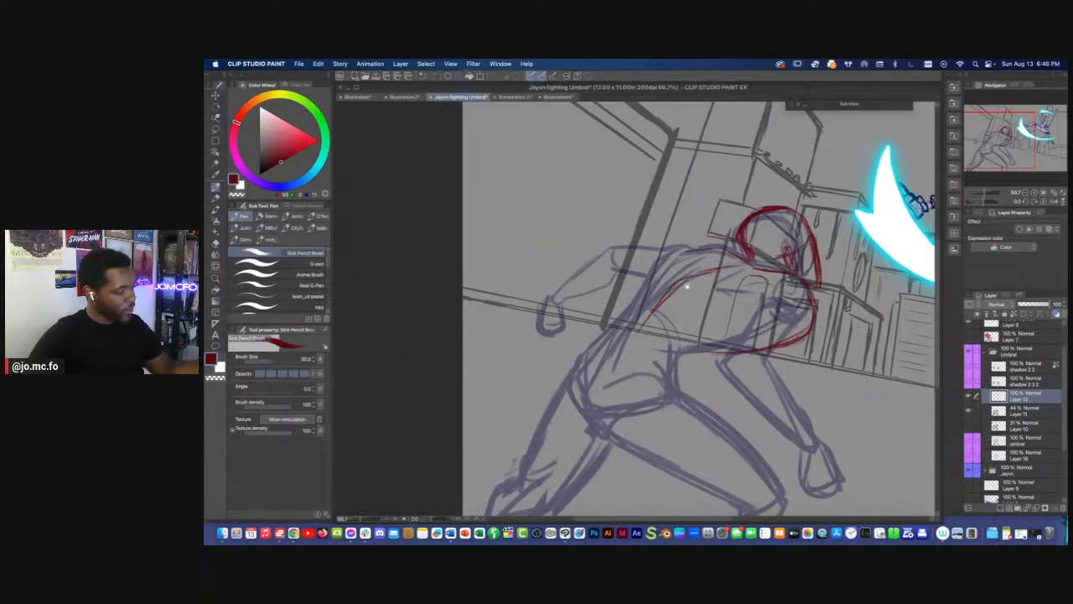
{"action": "mouse_move", "coordinate": [696, 249]}
{"action": "left_mouse_down"}
{"action": "mouse_move", "coordinate": [661, 261]}
{"action": "mouse_move", "coordinate": [646, 300]}
{"action": "mouse_move", "coordinate": [672, 258]}
{"action": "mouse_move", "coordinate": [618, 327]}
{"action": "mouse_move", "coordinate": [726, 247]}
{"action": "mouse_move", "coordinate": [750, 263]}
{"action": "mouse_move", "coordinate": [691, 252]}
{"action": "mouse_move", "coordinate": [579, 362]}
{"action": "left_mouse_up"}
{"action": "mouse_move", "coordinate": [705, 349]}
{"action": "left_mouse_down"}
{"action": "mouse_move", "coordinate": [687, 339]}
{"action": "mouse_move", "coordinate": [648, 362]}
{"action": "mouse_move", "coordinate": [669, 338]}
{"action": "mouse_move", "coordinate": [785, 324]}
{"action": "mouse_move", "coordinate": [664, 342]}
{"action": "mouse_move", "coordinate": [653, 375]}
{"action": "left_mouse_up"}
{"action": "mouse_move", "coordinate": [660, 352]}
{"action": "left_mouse_down"}
{"action": "mouse_move", "coordinate": [656, 397]}
{"action": "mouse_move", "coordinate": [660, 363]}
{"action": "left_mouse_up"}
{"action": "left_click_drag", "start_coordinate": [562, 377], "coordinate": [592, 375]}
{"action": "mouse_move", "coordinate": [624, 326]}
{"action": "left_mouse_down"}
{"action": "mouse_move", "coordinate": [599, 406]}
{"action": "mouse_move", "coordinate": [614, 426]}
{"action": "left_mouse_up"}
{"action": "mouse_move", "coordinate": [595, 372]}
{"action": "left_mouse_down"}
{"action": "mouse_move", "coordinate": [600, 410]}
{"action": "mouse_move", "coordinate": [684, 391]}
{"action": "left_mouse_up"}
{"action": "left_click_drag", "start_coordinate": [685, 394], "coordinate": [618, 374]}
Compare the red torso with the faded underdrawing by toggling Layer 11's visibility, leaving it shown
{"action": "left_click", "coordinate": [996, 414]}
{"action": "left_click", "coordinate": [970, 412]}
{"action": "left_click", "coordinate": [969, 412]}
{"action": "left_click", "coordinate": [970, 412]}
{"action": "key", "text": "super+minus"}
{"action": "key", "text": "super+minus"}
{"action": "left_click", "coordinate": [970, 412]}
{"action": "key", "text": "super+plus"}
{"action": "key", "text": "super+plus"}
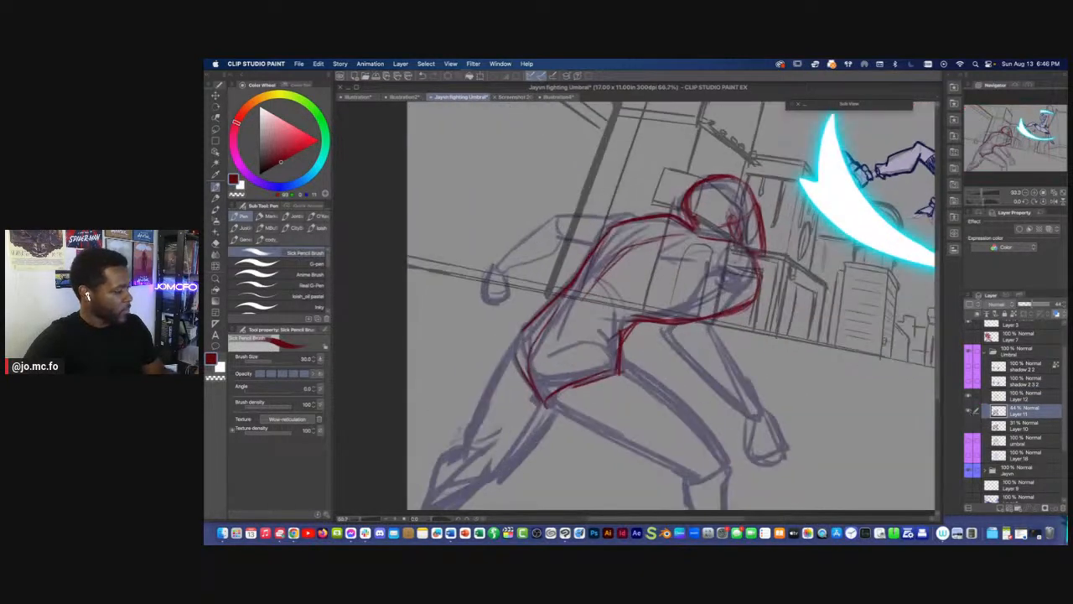
Lasso the red chest contour and delete it from Layer 12
{"action": "key", "text": "m"}
{"action": "left_click_drag", "start_coordinate": [676, 313], "coordinate": [677, 317]}
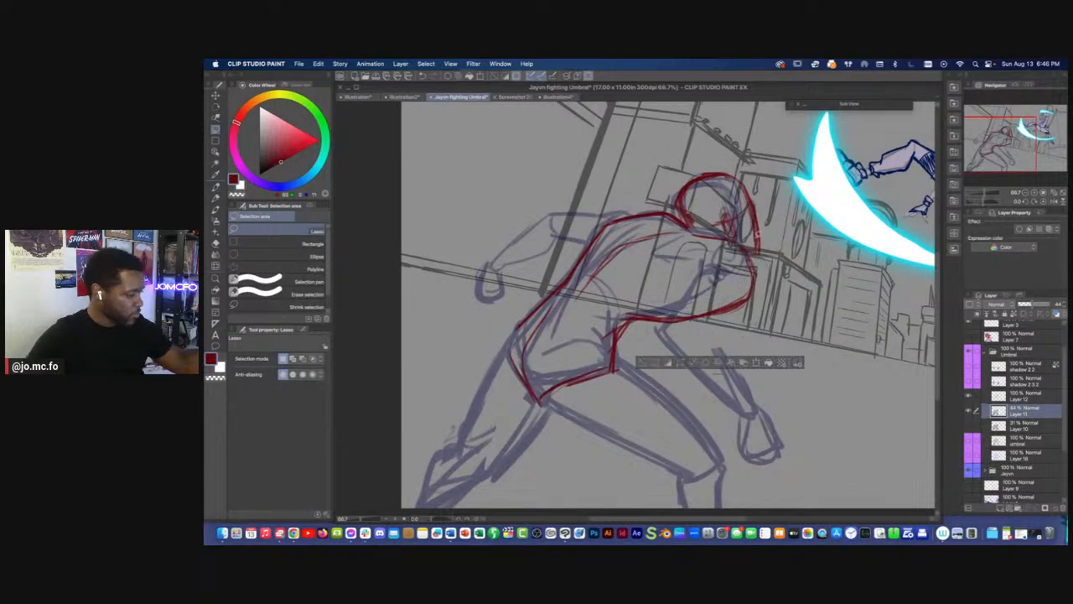
{"action": "left_click", "coordinate": [1015, 395]}
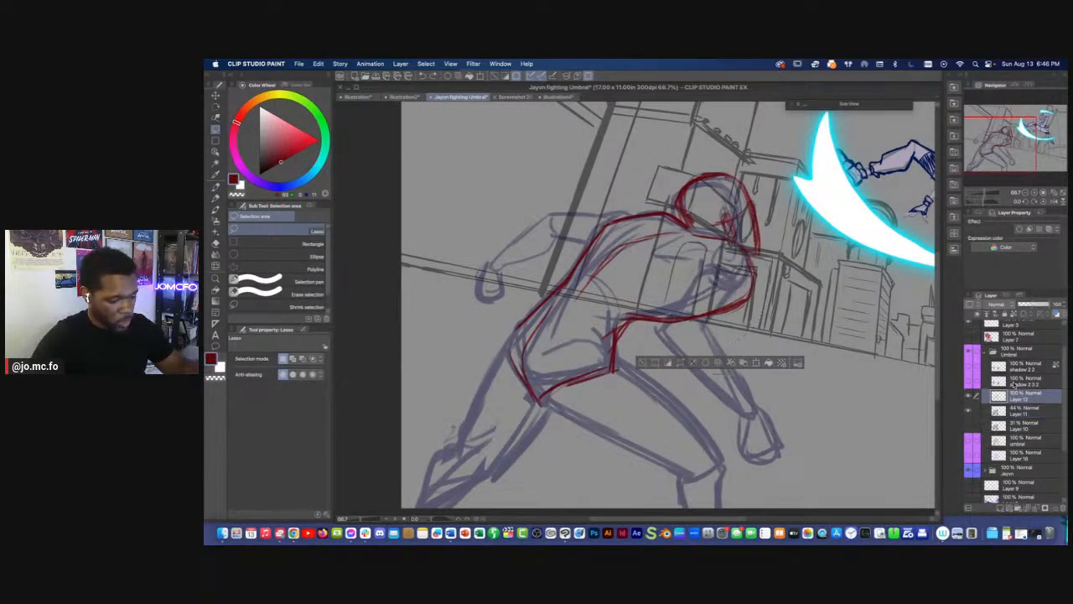
{"action": "key", "text": "Delete"}
{"action": "key", "text": "ctrl+d"}
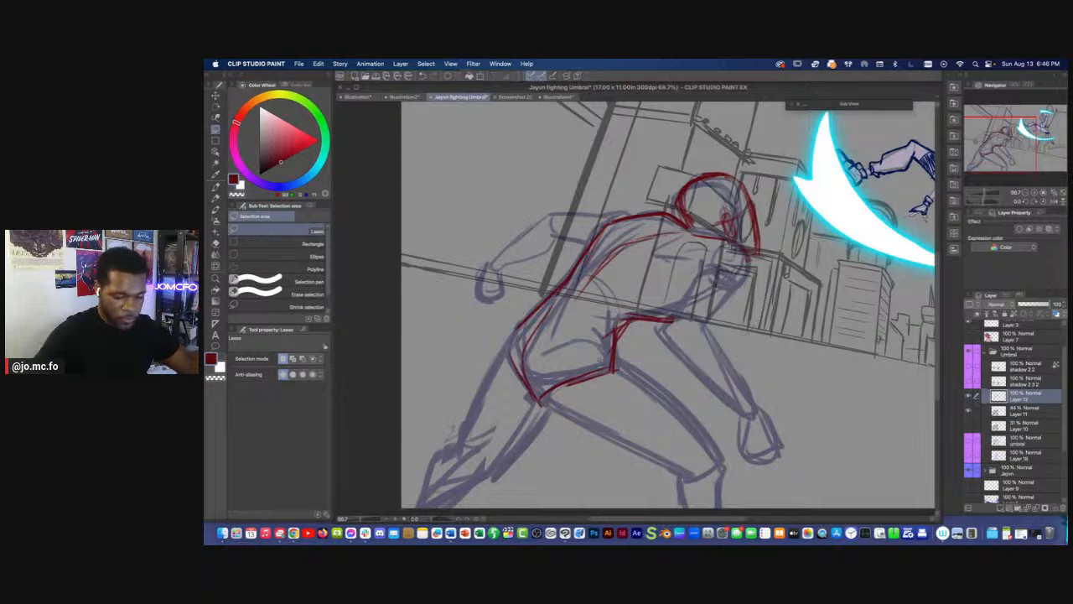
Reduce the brush to 20 and redraw the front shoulder contour below the chin closer to the body
{"action": "key", "text": "p"}
{"action": "key", "text": "bracketleft"}
{"action": "key", "text": "bracketleft"}
{"action": "mouse_move", "coordinate": [745, 255]}
{"action": "left_mouse_down"}
{"action": "mouse_move", "coordinate": [746, 281]}
{"action": "mouse_move", "coordinate": [703, 301]}
{"action": "left_mouse_up"}
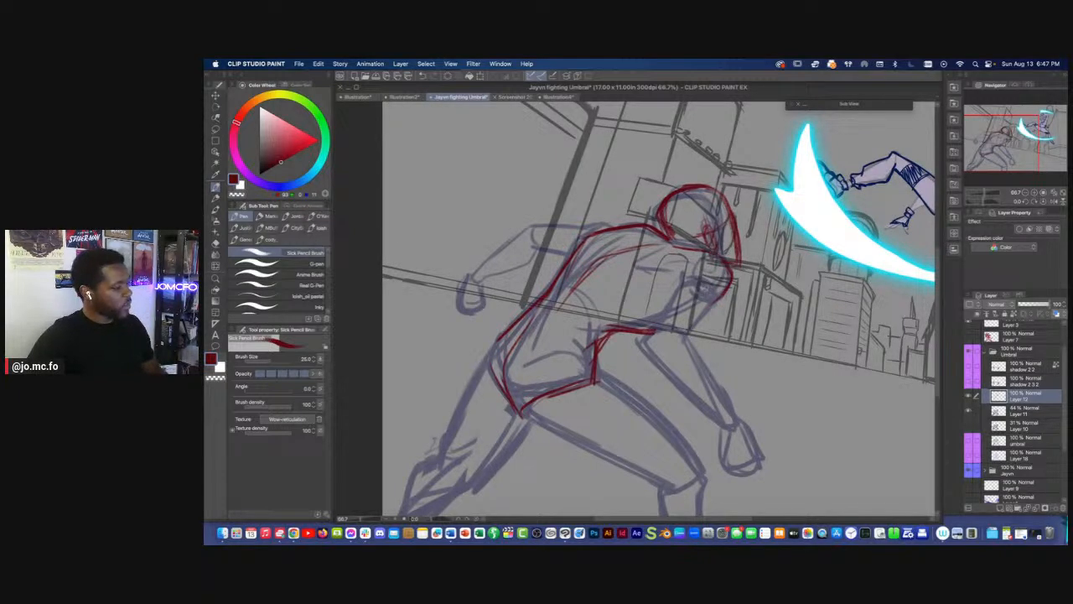
Lasso the red head outline and transform it to sit slightly lower on the neck
{"action": "key", "text": "m"}
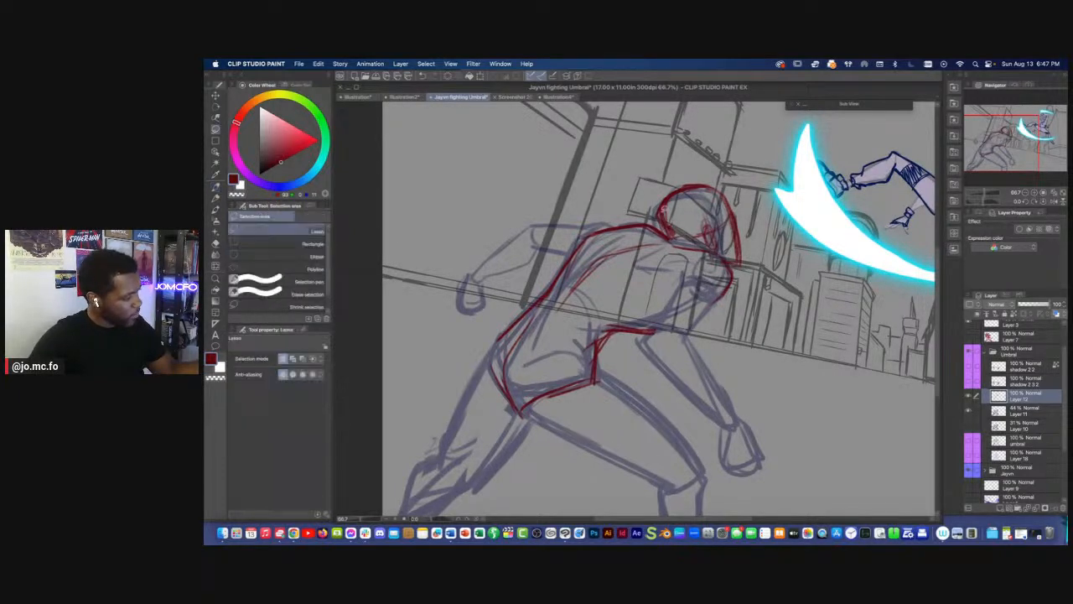
{"action": "left_click_drag", "start_coordinate": [659, 216], "coordinate": [657, 210]}
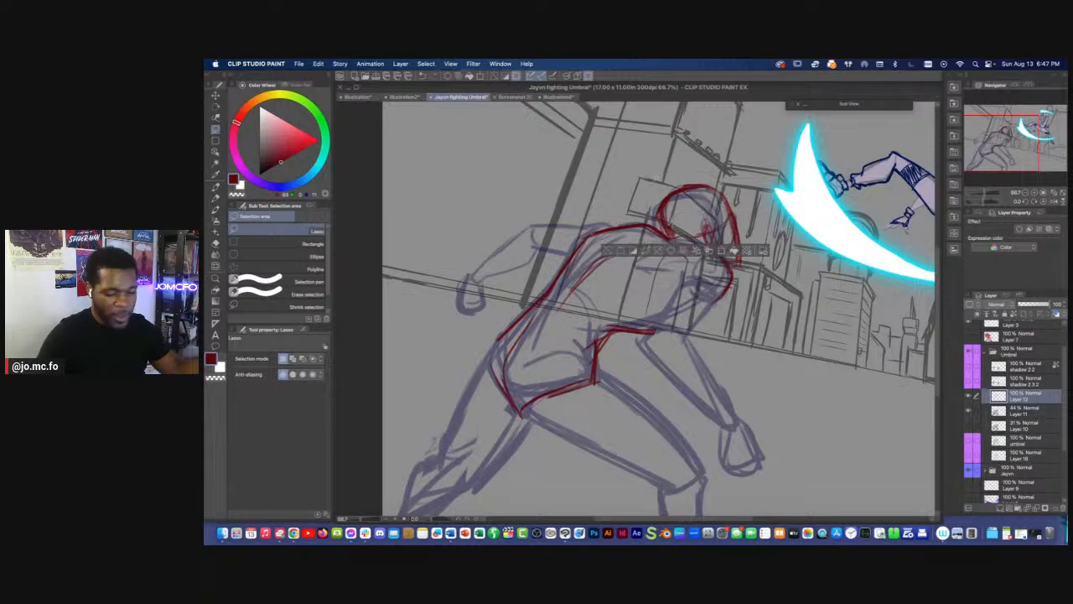
{"action": "key", "text": "super+t"}
{"action": "left_click_drag", "start_coordinate": [652, 171], "coordinate": [695, 178]}
{"action": "key", "text": "Return"}
{"action": "key", "text": "super+d"}
{"action": "left_click_drag", "start_coordinate": [695, 218], "coordinate": [711, 232]}
Sketch the figure's rear arm in red from the shoulder through the bent elbow to the wrist
{"action": "key", "text": "p"}
{"action": "mouse_move", "coordinate": [601, 237]}
{"action": "left_mouse_down"}
{"action": "mouse_move", "coordinate": [639, 232]}
{"action": "mouse_move", "coordinate": [530, 245]}
{"action": "left_mouse_up"}
{"action": "left_click_drag", "start_coordinate": [587, 266], "coordinate": [546, 258]}
{"action": "mouse_move", "coordinate": [532, 258]}
{"action": "left_mouse_down"}
{"action": "mouse_move", "coordinate": [612, 256]}
{"action": "mouse_move", "coordinate": [619, 275]}
{"action": "mouse_move", "coordinate": [573, 292]}
{"action": "left_mouse_up"}
{"action": "left_click_drag", "start_coordinate": [627, 262], "coordinate": [572, 288]}
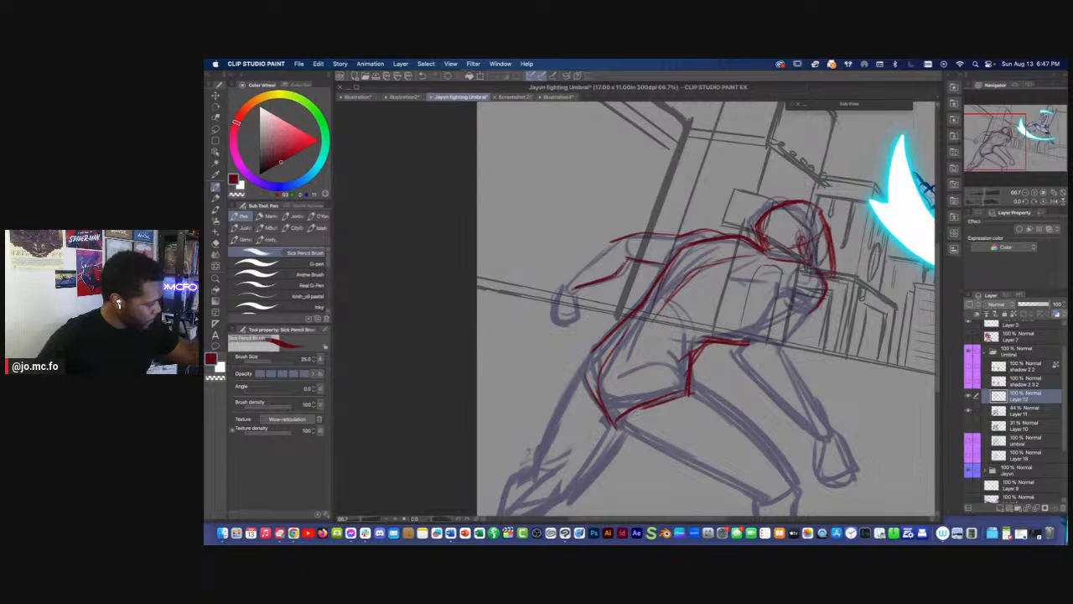
{"action": "left_click_drag", "start_coordinate": [611, 244], "coordinate": [566, 289]}
{"action": "mouse_move", "coordinate": [575, 281]}
{"action": "left_mouse_down"}
{"action": "mouse_move", "coordinate": [617, 241]}
{"action": "mouse_move", "coordinate": [717, 231]}
{"action": "left_mouse_up"}
{"action": "left_click_drag", "start_coordinate": [779, 282], "coordinate": [766, 283]}
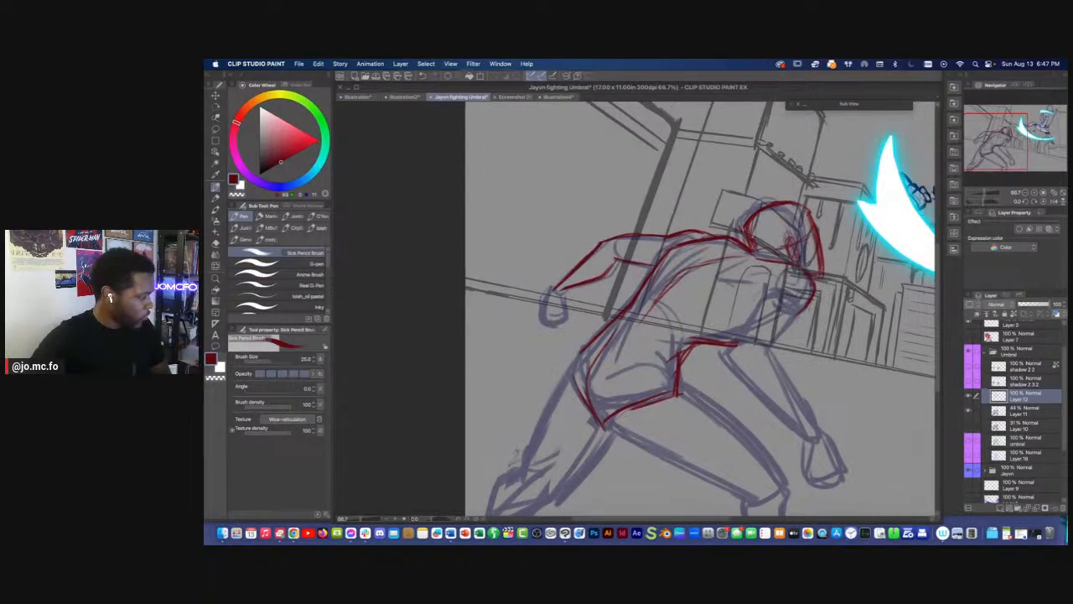
Rotate the canvas, redraw the rear forearm with sharper angular lines, and erase the rough overlaps at the elbow
{"action": "key", "text": "r"}
{"action": "mouse_move", "coordinate": [518, 362]}
{"action": "left_mouse_down"}
{"action": "mouse_move", "coordinate": [529, 384]}
{"action": "mouse_move", "coordinate": [644, 440]}
{"action": "mouse_move", "coordinate": [716, 414]}
{"action": "left_mouse_up"}
{"action": "key", "text": "e"}
{"action": "left_click_drag", "start_coordinate": [525, 315], "coordinate": [582, 338]}
{"action": "key", "text": "super+plus"}
{"action": "mouse_move", "coordinate": [657, 389]}
{"action": "left_mouse_down"}
{"action": "mouse_move", "coordinate": [657, 351]}
{"action": "mouse_move", "coordinate": [653, 390]}
{"action": "left_mouse_up"}
{"action": "key", "text": "p"}
{"action": "mouse_move", "coordinate": [657, 332]}
{"action": "left_mouse_down"}
{"action": "mouse_move", "coordinate": [655, 361]}
{"action": "mouse_move", "coordinate": [633, 379]}
{"action": "mouse_move", "coordinate": [665, 384]}
{"action": "mouse_move", "coordinate": [709, 443]}
{"action": "left_mouse_up"}
{"action": "mouse_move", "coordinate": [635, 370]}
{"action": "left_mouse_down"}
{"action": "mouse_move", "coordinate": [696, 405]}
{"action": "mouse_move", "coordinate": [714, 439]}
{"action": "left_mouse_up"}
{"action": "key", "text": "e"}
{"action": "key", "text": "]"}
{"action": "left_click_drag", "start_coordinate": [642, 364], "coordinate": [678, 380]}
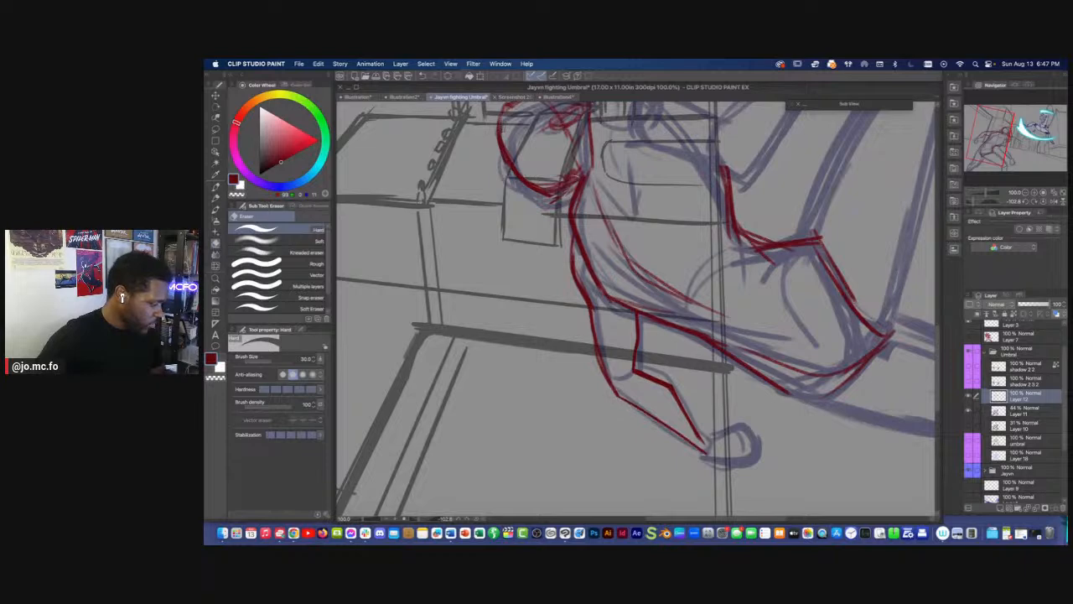
Reinforce the outer edge of the rear elbow and forearm in red
{"action": "key", "text": "p"}
{"action": "left_click_drag", "start_coordinate": [610, 380], "coordinate": [639, 405]}
{"action": "left_click_drag", "start_coordinate": [622, 396], "coordinate": [657, 430]}
{"action": "key", "text": "r"}
{"action": "left_click_drag", "start_coordinate": [742, 419], "coordinate": [529, 205]}
Strengthen the rear upper arm's red contours and build up an angular shoulder above the back
{"action": "key", "text": "p"}
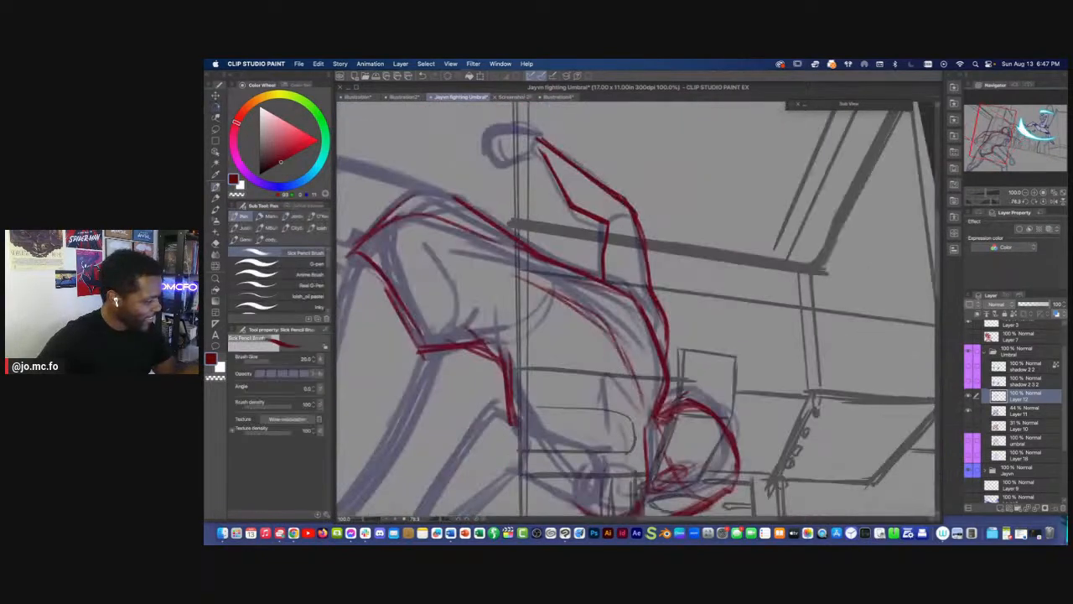
{"action": "left_click_drag", "start_coordinate": [644, 246], "coordinate": [649, 287]}
{"action": "mouse_move", "coordinate": [633, 205]}
{"action": "left_mouse_down"}
{"action": "mouse_move", "coordinate": [644, 240]}
{"action": "mouse_move", "coordinate": [602, 263]}
{"action": "mouse_move", "coordinate": [602, 252]}
{"action": "mouse_move", "coordinate": [603, 268]}
{"action": "left_mouse_up"}
{"action": "key", "text": "e"}
{"action": "key", "text": "p"}
{"action": "mouse_move", "coordinate": [609, 225]}
{"action": "left_mouse_down"}
{"action": "mouse_move", "coordinate": [603, 274]}
{"action": "mouse_move", "coordinate": [656, 295]}
{"action": "left_mouse_up"}
{"action": "mouse_move", "coordinate": [643, 249]}
{"action": "left_mouse_down"}
{"action": "mouse_move", "coordinate": [651, 303]}
{"action": "mouse_move", "coordinate": [671, 326]}
{"action": "mouse_move", "coordinate": [667, 362]}
{"action": "left_mouse_up"}
{"action": "left_click_drag", "start_coordinate": [674, 320], "coordinate": [670, 367]}
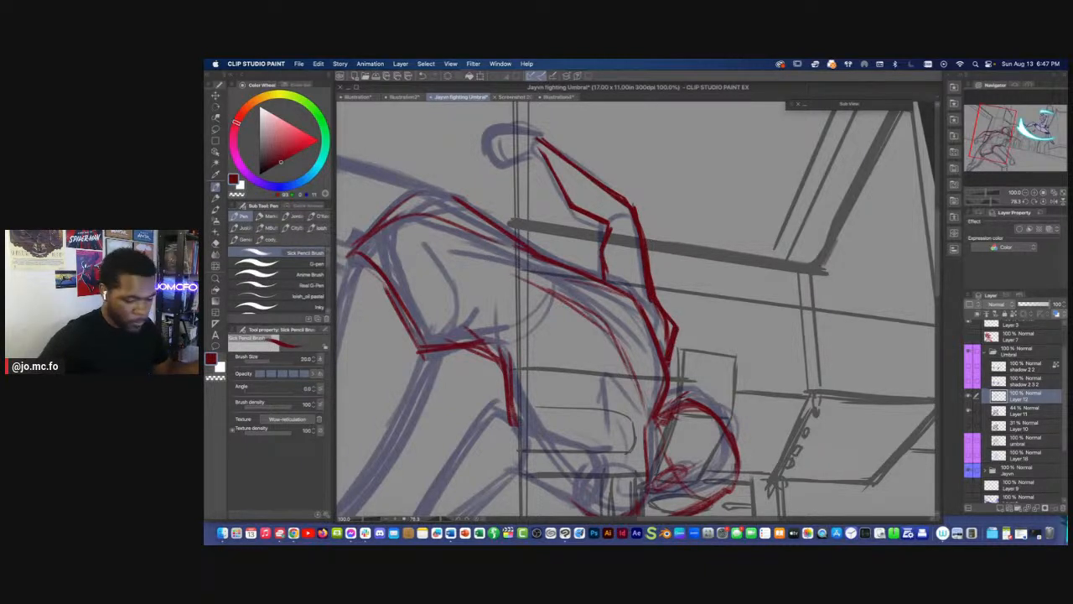
Rotate the canvas back toward upright and thicken the top contour of the rear upper arm up to the shoulder
{"action": "key", "text": "r"}
{"action": "left_click_drag", "start_coordinate": [461, 345], "coordinate": [642, 476]}
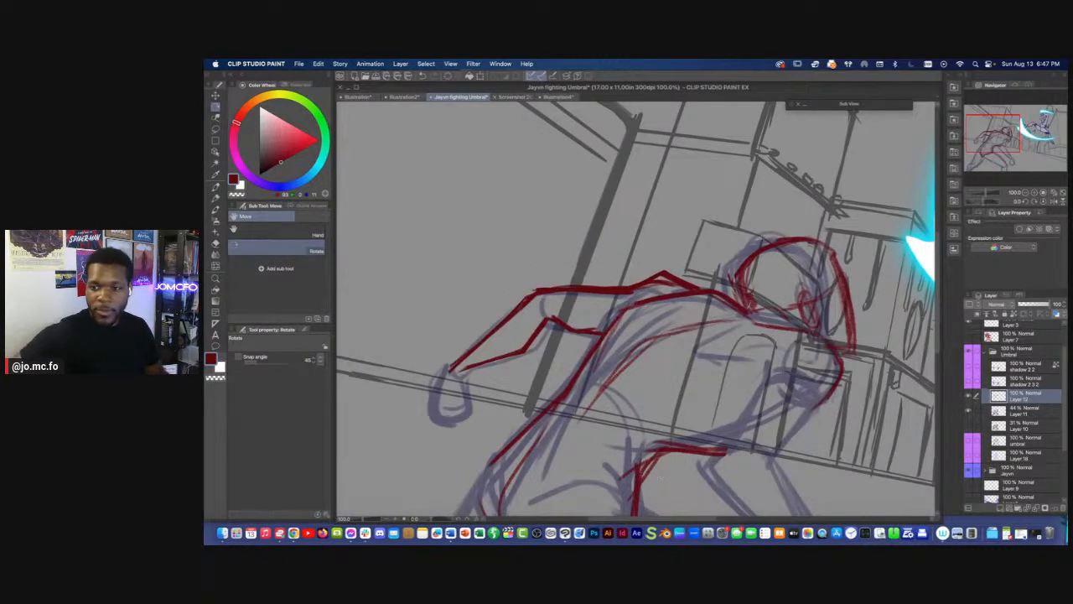
{"action": "key", "text": "Tab"}
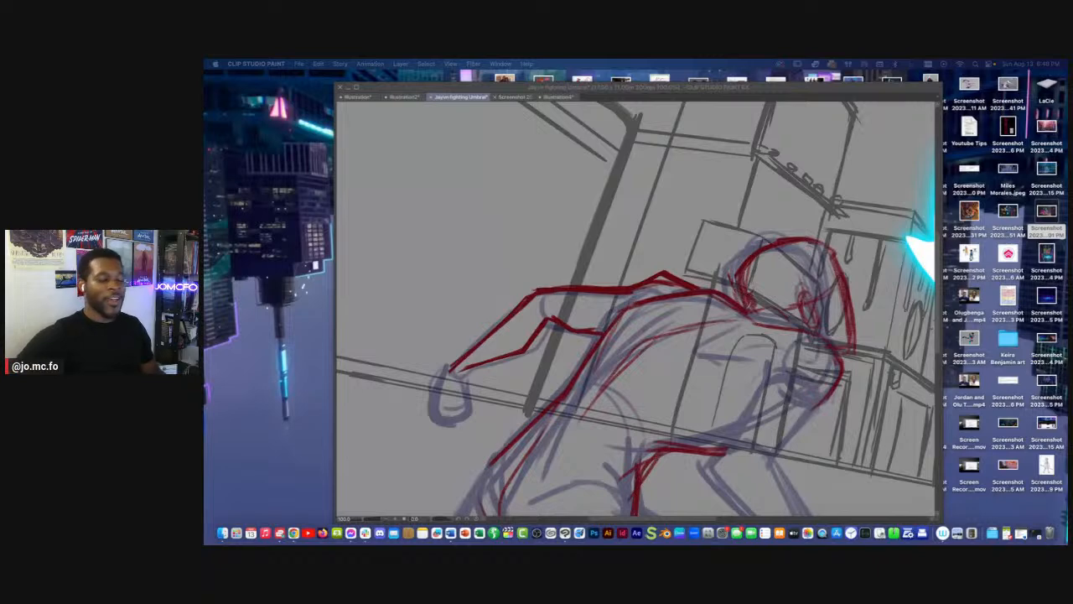
{"action": "key", "text": "Tab"}
{"action": "mouse_move", "coordinate": [647, 264]}
{"action": "left_mouse_down"}
{"action": "mouse_move", "coordinate": [629, 264]}
{"action": "mouse_move", "coordinate": [657, 272]}
{"action": "mouse_move", "coordinate": [596, 272]}
{"action": "left_mouse_up"}
{"action": "key", "text": "e"}
{"action": "key", "text": "p"}
{"action": "mouse_move", "coordinate": [681, 287]}
{"action": "left_mouse_down"}
{"action": "mouse_move", "coordinate": [604, 327]}
{"action": "mouse_move", "coordinate": [643, 297]}
{"action": "mouse_move", "coordinate": [617, 330]}
{"action": "left_mouse_up"}
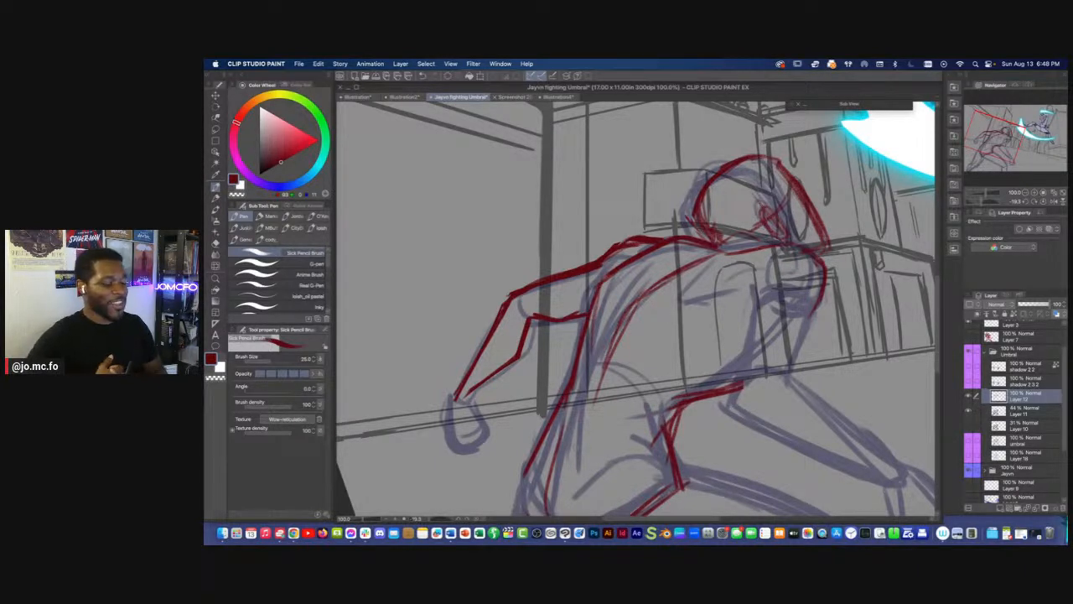
Redraw the underside of the torso as a thick red contour from the waist to the chest
{"action": "key", "text": "r"}
{"action": "left_click_drag", "start_coordinate": [755, 251], "coordinate": [768, 294]}
{"action": "key", "text": "p"}
{"action": "scroll", "coordinate": [743, 330], "scroll_direction": "down", "scroll_amount": 2}
{"action": "mouse_move", "coordinate": [765, 341]}
{"action": "left_mouse_down"}
{"action": "mouse_move", "coordinate": [733, 363]}
{"action": "mouse_move", "coordinate": [688, 372]}
{"action": "mouse_move", "coordinate": [707, 378]}
{"action": "mouse_move", "coordinate": [647, 374]}
{"action": "left_mouse_up"}
{"action": "left_click_drag", "start_coordinate": [706, 379], "coordinate": [770, 340]}
{"action": "mouse_move", "coordinate": [686, 378]}
{"action": "left_mouse_down"}
{"action": "mouse_move", "coordinate": [635, 386]}
{"action": "mouse_move", "coordinate": [674, 334]}
{"action": "mouse_move", "coordinate": [645, 389]}
{"action": "mouse_move", "coordinate": [618, 372]}
{"action": "left_mouse_up"}
Draw both contours of the front upper arm in red from the shoulder down to the elbow
{"action": "scroll", "coordinate": [664, 386], "scroll_direction": "down", "scroll_amount": 1}
{"action": "scroll", "coordinate": [618, 372], "scroll_direction": "up", "scroll_amount": 1}
{"action": "left_click_drag", "start_coordinate": [735, 282], "coordinate": [666, 283]}
{"action": "mouse_move", "coordinate": [736, 289]}
{"action": "left_mouse_down"}
{"action": "mouse_move", "coordinate": [730, 268]}
{"action": "mouse_move", "coordinate": [704, 259]}
{"action": "left_mouse_up"}
{"action": "left_click_drag", "start_coordinate": [699, 225], "coordinate": [695, 265]}
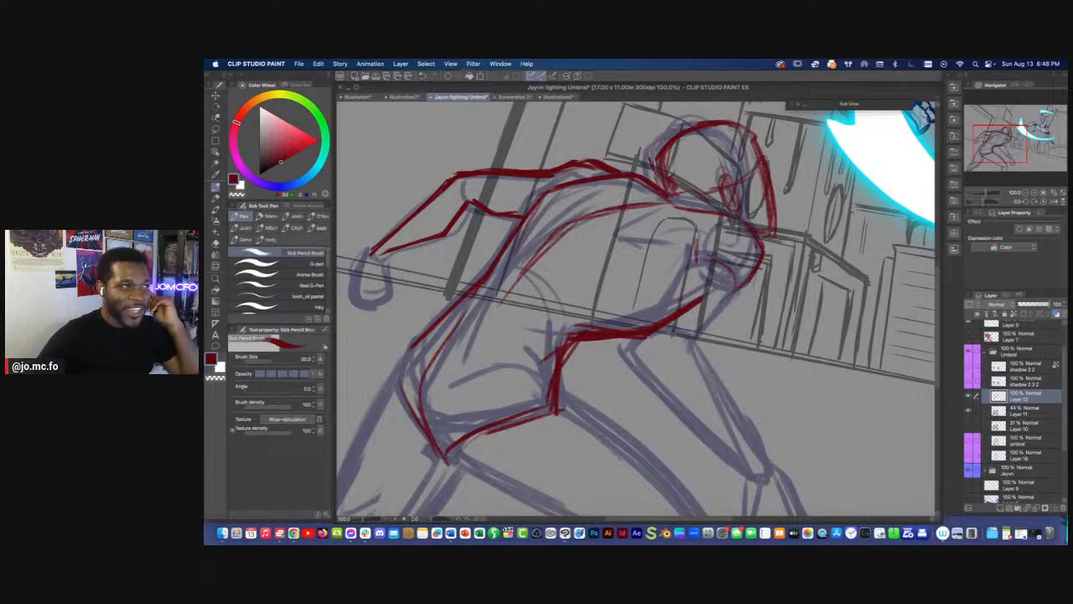
{"action": "key", "text": "bracketright"}
{"action": "mouse_move", "coordinate": [696, 233]}
{"action": "left_mouse_down"}
{"action": "mouse_move", "coordinate": [690, 266]}
{"action": "mouse_move", "coordinate": [657, 301]}
{"action": "left_mouse_up"}
{"action": "left_click_drag", "start_coordinate": [673, 284], "coordinate": [635, 349]}
{"action": "mouse_move", "coordinate": [660, 305]}
{"action": "left_mouse_down"}
{"action": "mouse_move", "coordinate": [637, 349]}
{"action": "mouse_move", "coordinate": [697, 232]}
{"action": "left_mouse_up"}
Draw the outer edge of the front forearm from elbow to wrist and erase the stray overlap near the elbow
{"action": "mouse_move", "coordinate": [677, 351]}
{"action": "left_mouse_down"}
{"action": "mouse_move", "coordinate": [765, 246]}
{"action": "mouse_move", "coordinate": [745, 218]}
{"action": "mouse_move", "coordinate": [763, 238]}
{"action": "mouse_move", "coordinate": [676, 350]}
{"action": "mouse_move", "coordinate": [657, 300]}
{"action": "mouse_move", "coordinate": [668, 296]}
{"action": "mouse_move", "coordinate": [720, 382]}
{"action": "left_mouse_up"}
{"action": "left_click_drag", "start_coordinate": [669, 297], "coordinate": [741, 418]}
{"action": "left_click_drag", "start_coordinate": [692, 320], "coordinate": [724, 382]}
{"action": "left_click_drag", "start_coordinate": [645, 277], "coordinate": [694, 322]}
{"action": "key", "text": "e"}
{"action": "mouse_move", "coordinate": [659, 260]}
{"action": "left_mouse_down"}
{"action": "mouse_move", "coordinate": [684, 247]}
{"action": "mouse_move", "coordinate": [628, 282]}
{"action": "left_mouse_up"}
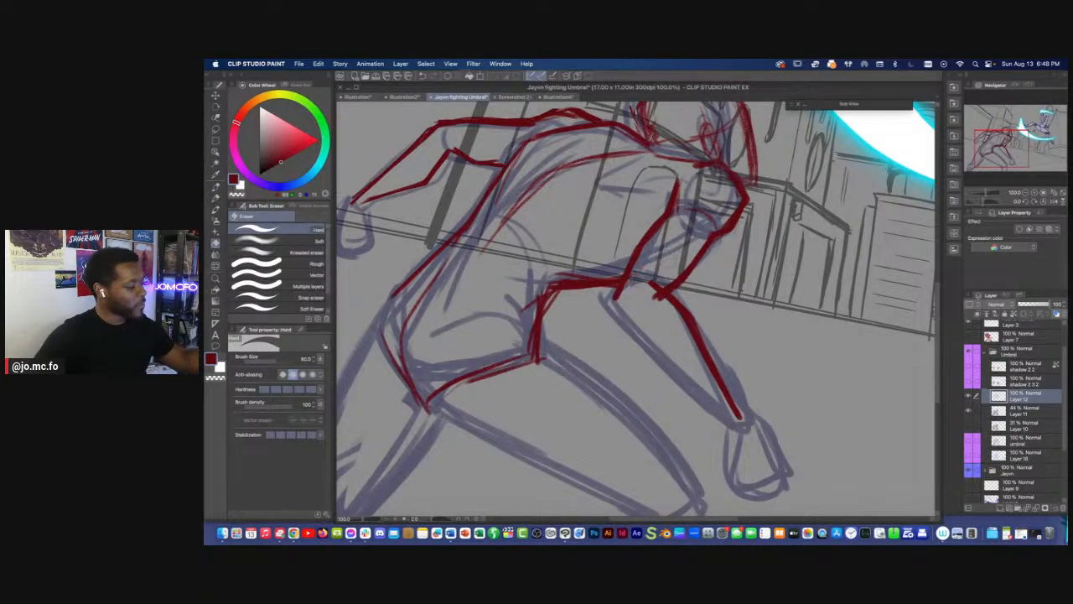
Draw the inner edge of the front forearm from the elbow to the wrist with a brush size of 20
{"action": "key", "text": "p"}
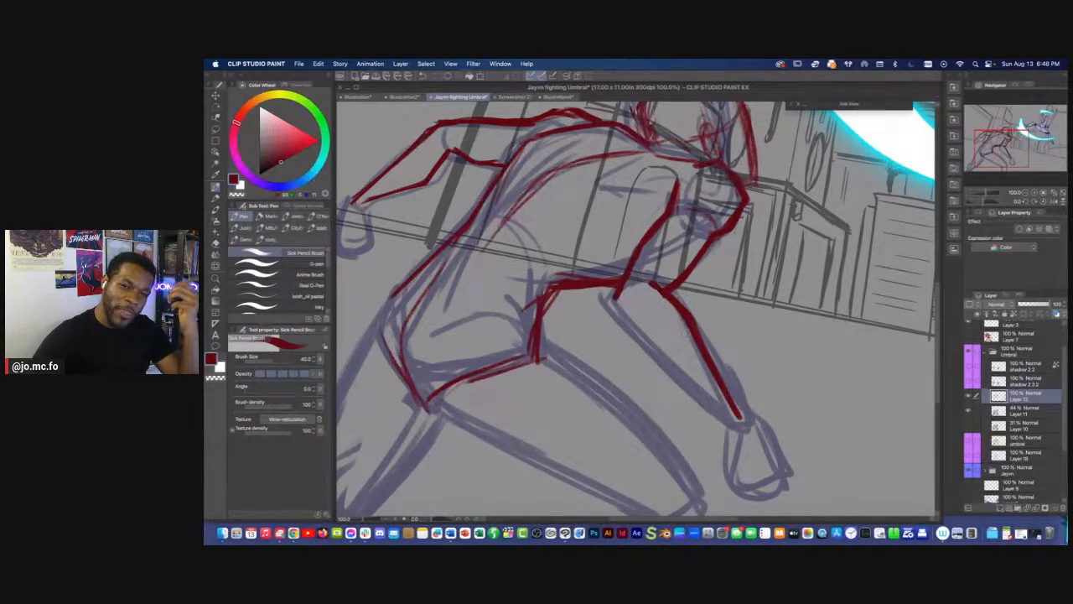
{"action": "key", "text": "bracketleft"}
{"action": "key", "text": "bracketleft"}
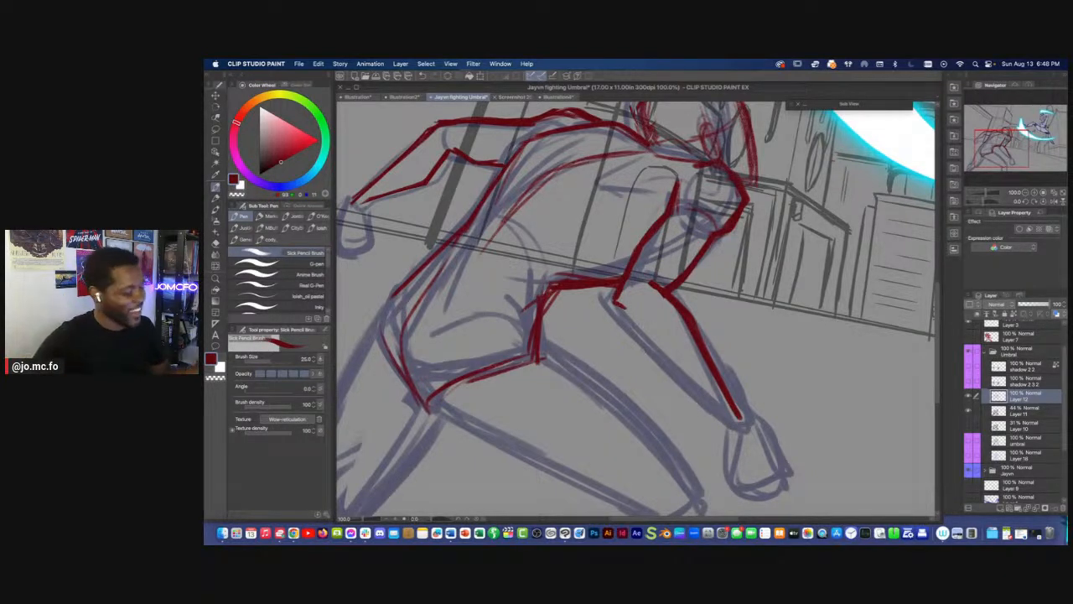
{"action": "left_click_drag", "start_coordinate": [619, 307], "coordinate": [715, 412]}
{"action": "mouse_move", "coordinate": [658, 360]}
{"action": "left_mouse_down"}
{"action": "mouse_move", "coordinate": [715, 417]}
{"action": "mouse_move", "coordinate": [740, 423]}
{"action": "mouse_move", "coordinate": [694, 415]}
{"action": "mouse_move", "coordinate": [704, 457]}
{"action": "mouse_move", "coordinate": [659, 501]}
{"action": "left_mouse_up"}
{"action": "scroll", "coordinate": [687, 405], "scroll_direction": "down", "scroll_amount": 1}
{"action": "scroll", "coordinate": [705, 457], "scroll_direction": "up", "scroll_amount": 1}
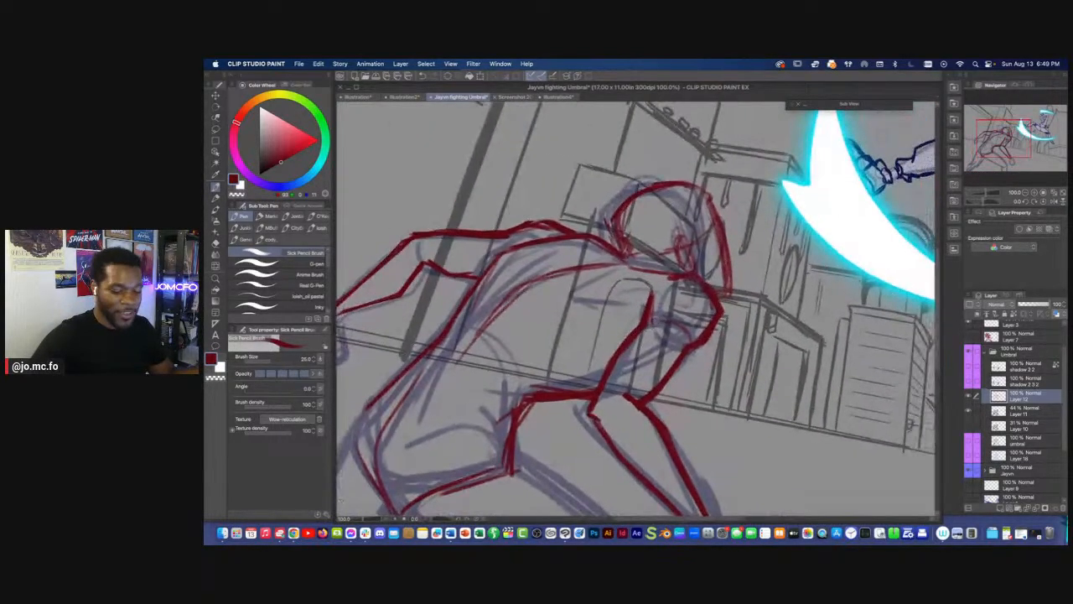
Close off the front wrist and block in the front hand as a simple tapered red shape
{"action": "key", "text": "e"}
{"action": "key", "text": "["}
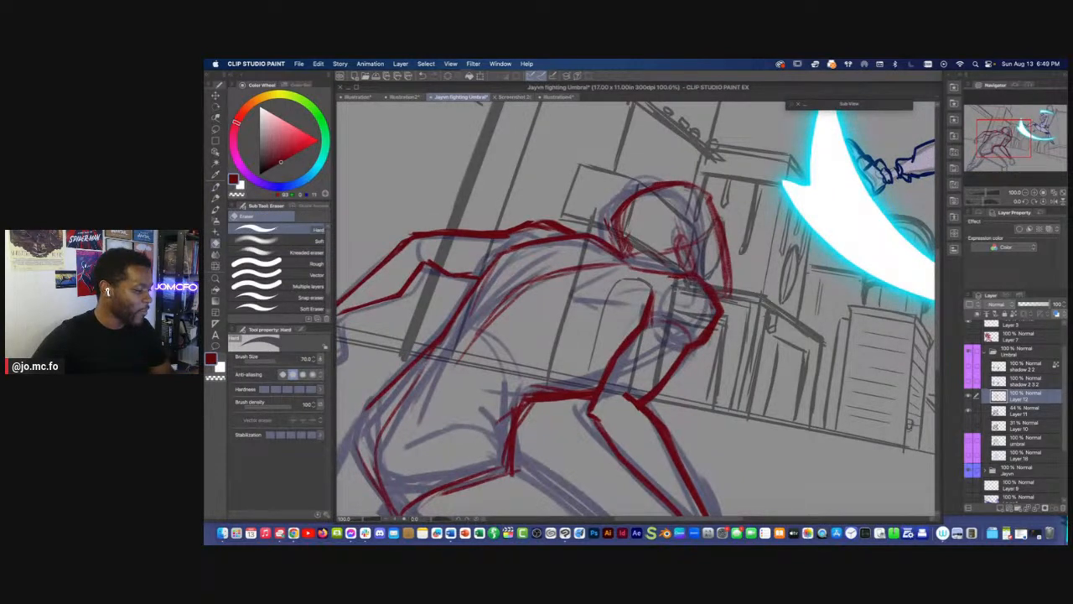
{"action": "key", "text": "p"}
{"action": "mouse_move", "coordinate": [727, 297]}
{"action": "left_mouse_down"}
{"action": "mouse_move", "coordinate": [703, 193]}
{"action": "mouse_move", "coordinate": [656, 187]}
{"action": "left_mouse_up"}
{"action": "mouse_move", "coordinate": [615, 227]}
{"action": "left_mouse_down"}
{"action": "mouse_move", "coordinate": [627, 255]}
{"action": "mouse_move", "coordinate": [648, 251]}
{"action": "mouse_move", "coordinate": [660, 270]}
{"action": "mouse_move", "coordinate": [654, 251]}
{"action": "mouse_move", "coordinate": [690, 265]}
{"action": "mouse_move", "coordinate": [688, 232]}
{"action": "left_mouse_up"}
{"action": "key", "text": "super+minus"}
{"action": "key", "text": "super+minus"}
{"action": "key", "text": "super+plus"}
{"action": "mouse_move", "coordinate": [742, 367]}
{"action": "left_mouse_down"}
{"action": "mouse_move", "coordinate": [705, 316]}
{"action": "mouse_move", "coordinate": [727, 377]}
{"action": "mouse_move", "coordinate": [698, 385]}
{"action": "mouse_move", "coordinate": [678, 375]}
{"action": "left_mouse_up"}
{"action": "key", "text": "super+plus"}
{"action": "left_click_drag", "start_coordinate": [689, 333], "coordinate": [679, 374]}
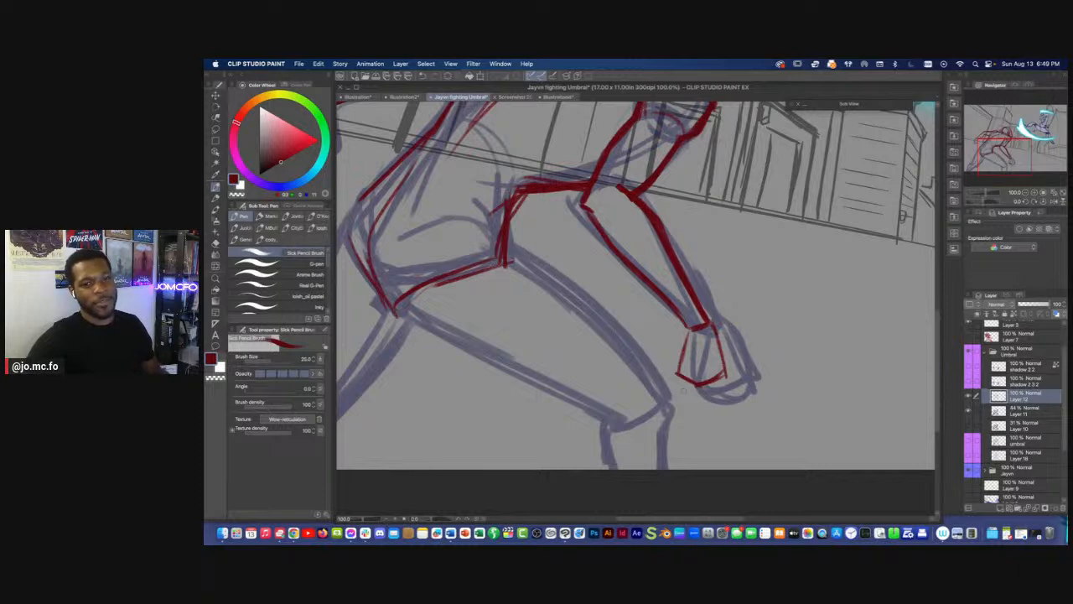
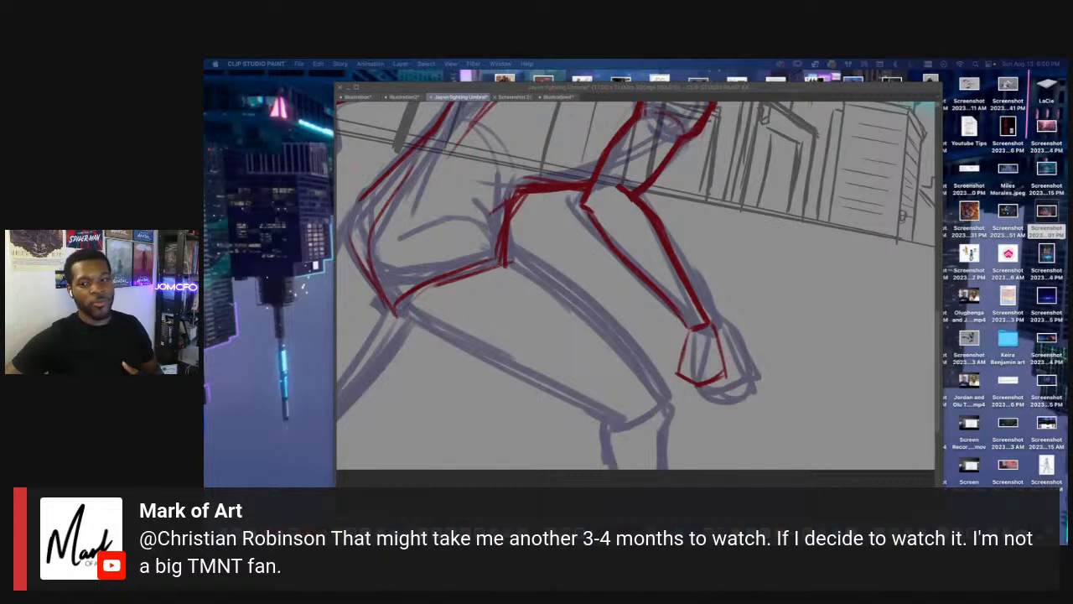
Add a small blocky thumb to the front hand and reinforce the fist's outer contour
{"action": "left_click", "coordinate": [633, 395]}
{"action": "left_click_drag", "start_coordinate": [633, 395], "coordinate": [681, 422]}
{"action": "mouse_move", "coordinate": [758, 350]}
{"action": "left_mouse_down"}
{"action": "mouse_move", "coordinate": [769, 408]}
{"action": "mouse_move", "coordinate": [757, 419]}
{"action": "mouse_move", "coordinate": [717, 409]}
{"action": "mouse_move", "coordinate": [728, 362]}
{"action": "mouse_move", "coordinate": [728, 402]}
{"action": "left_mouse_up"}
{"action": "mouse_move", "coordinate": [738, 357]}
{"action": "left_mouse_down"}
{"action": "mouse_move", "coordinate": [727, 374]}
{"action": "mouse_move", "coordinate": [775, 409]}
{"action": "left_mouse_up"}
{"action": "key", "text": "e"}
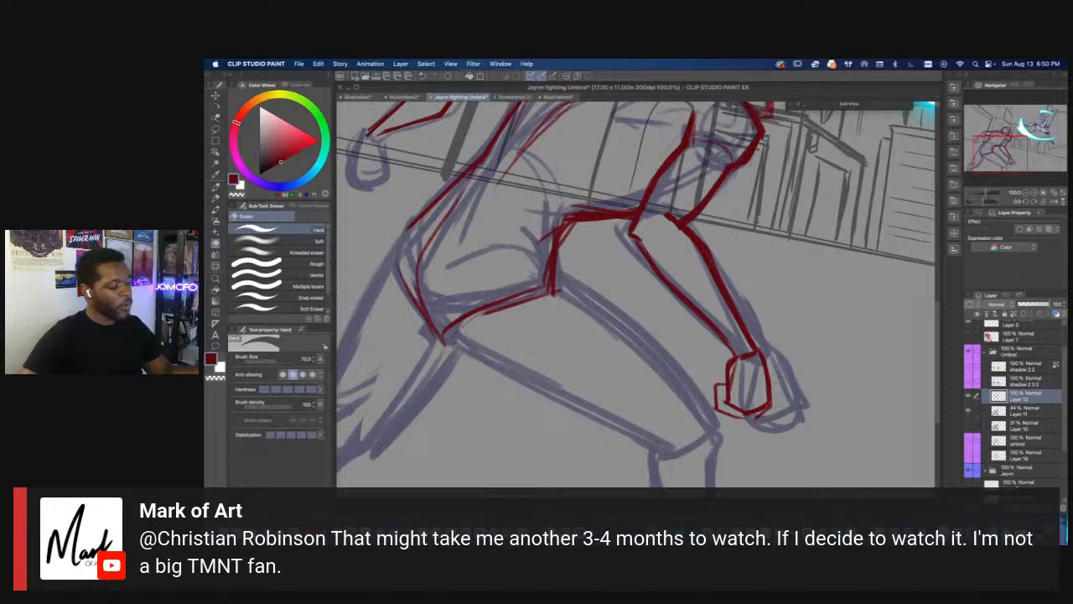
{"action": "key", "text": "p"}
{"action": "left_click_drag", "start_coordinate": [761, 347], "coordinate": [773, 404]}
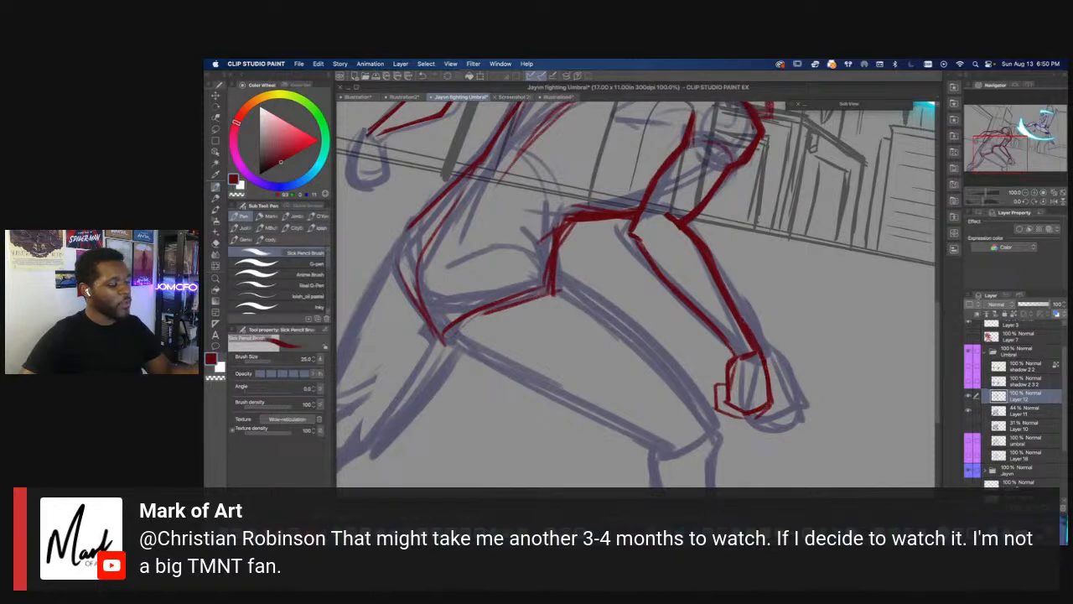
{"action": "scroll", "coordinate": [767, 369], "scroll_direction": "down", "scroll_amount": 2}
{"action": "scroll", "coordinate": [767, 369], "scroll_direction": "up", "scroll_amount": 2}
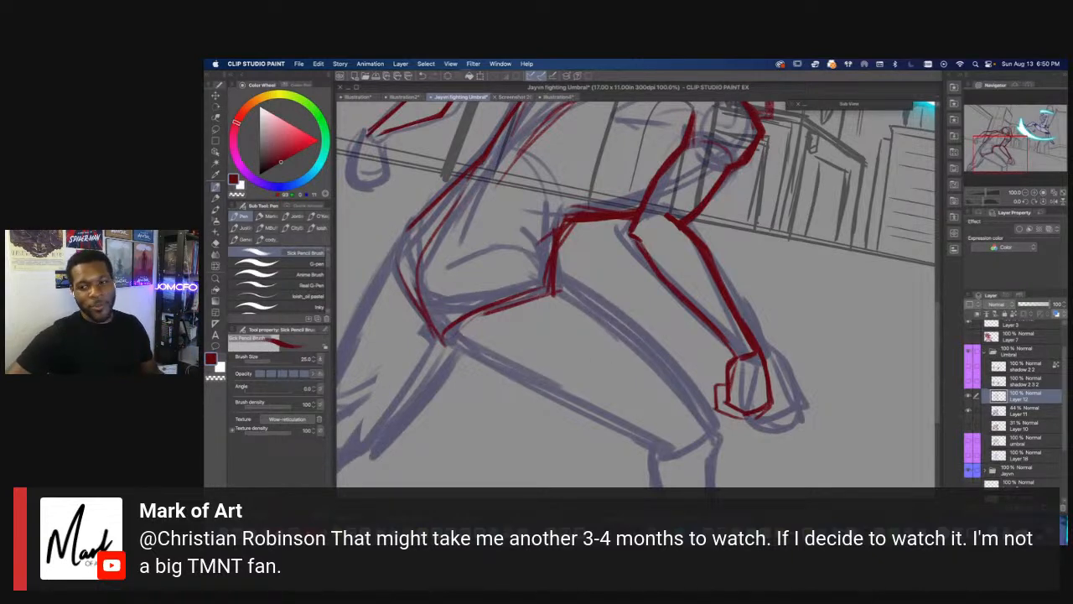
Draw the upper contour of the front thigh from the hip crease to the knee and clean up the line end
{"action": "key", "text": "Tab"}
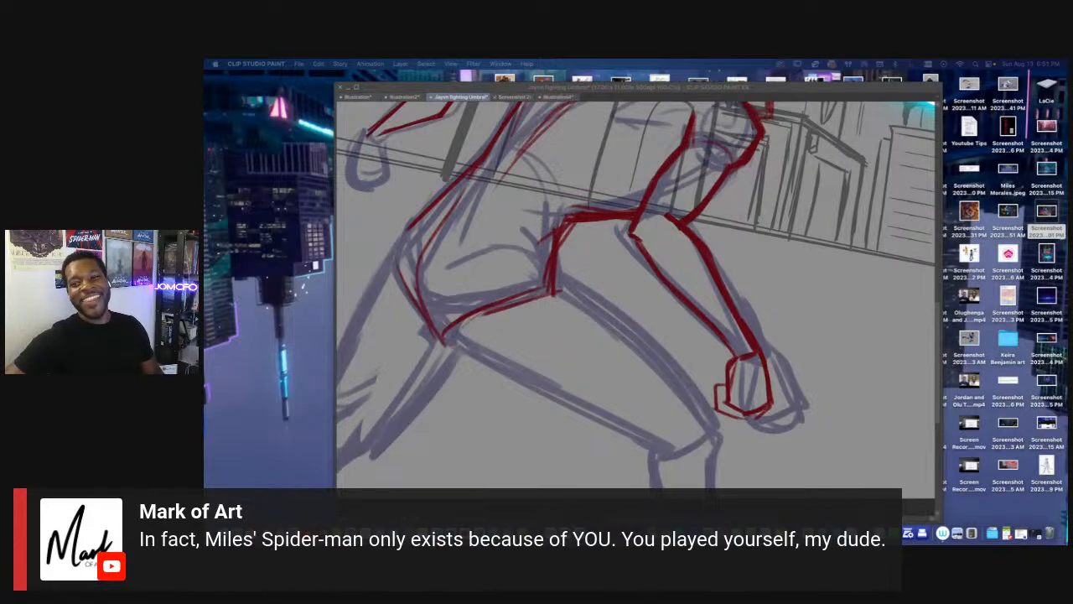
{"action": "left_click", "coordinate": [551, 338]}
{"action": "left_click_drag", "start_coordinate": [551, 338], "coordinate": [620, 328]}
{"action": "mouse_move", "coordinate": [622, 284]}
{"action": "left_mouse_down"}
{"action": "mouse_move", "coordinate": [715, 344]}
{"action": "mouse_move", "coordinate": [779, 406]}
{"action": "left_mouse_up"}
{"action": "mouse_move", "coordinate": [617, 280]}
{"action": "left_mouse_down"}
{"action": "mouse_move", "coordinate": [715, 343]}
{"action": "mouse_move", "coordinate": [770, 418]}
{"action": "mouse_move", "coordinate": [726, 350]}
{"action": "mouse_move", "coordinate": [781, 430]}
{"action": "mouse_move", "coordinate": [775, 461]}
{"action": "mouse_move", "coordinate": [729, 359]}
{"action": "mouse_move", "coordinate": [629, 290]}
{"action": "left_mouse_up"}
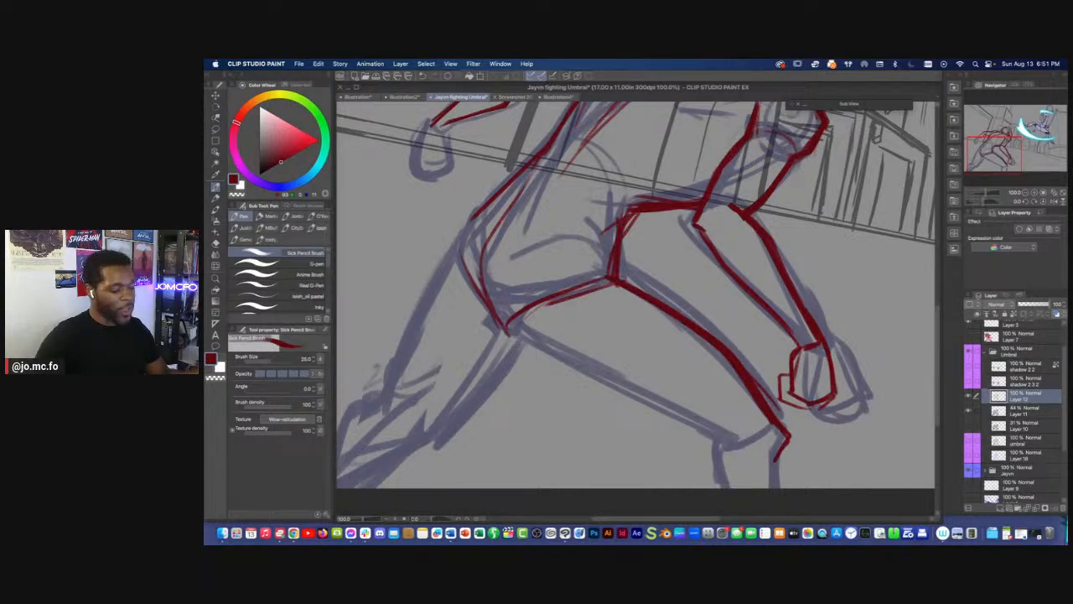
{"action": "key", "text": "e"}
{"action": "mouse_move", "coordinate": [783, 409]}
{"action": "left_mouse_down"}
{"action": "mouse_move", "coordinate": [731, 348]}
{"action": "mouse_move", "coordinate": [775, 412]}
{"action": "mouse_move", "coordinate": [769, 432]}
{"action": "left_mouse_up"}
Draw the underside of the front thigh in thick red from the buttock to behind the knee
{"action": "key", "text": "p"}
{"action": "left_click_drag", "start_coordinate": [510, 335], "coordinate": [741, 442]}
{"action": "left_click_drag", "start_coordinate": [563, 354], "coordinate": [753, 453]}
{"action": "left_click_drag", "start_coordinate": [701, 421], "coordinate": [505, 327]}
{"action": "left_click_drag", "start_coordinate": [531, 341], "coordinate": [682, 390]}
Reinforce the lower buttock contour where it meets the underside of the front thigh
{"action": "left_click_drag", "start_coordinate": [629, 273], "coordinate": [629, 341]}
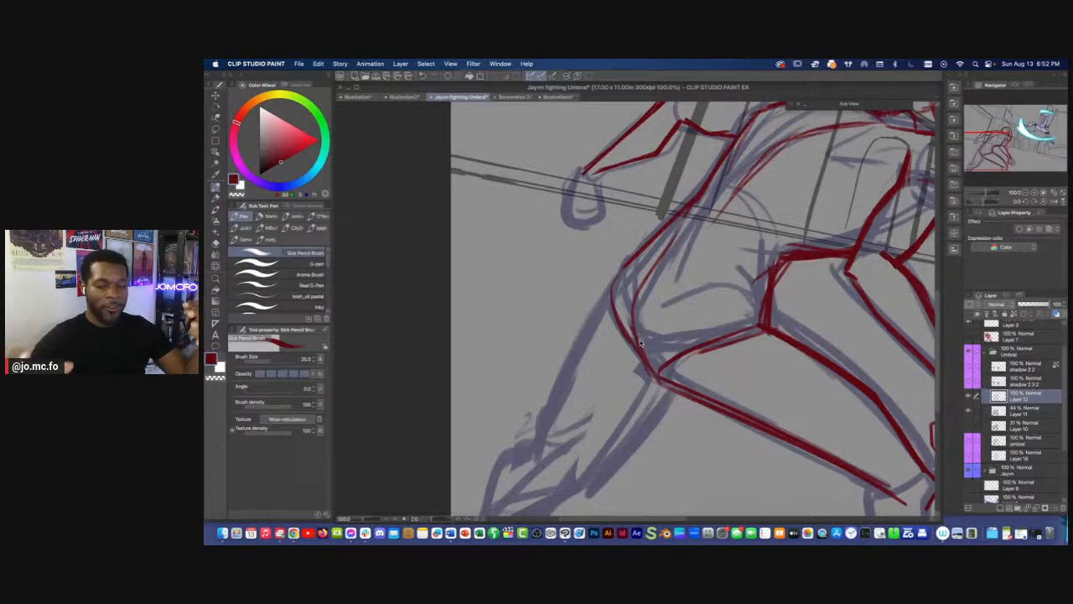
{"action": "left_click_drag", "start_coordinate": [611, 317], "coordinate": [648, 273]}
{"action": "mouse_move", "coordinate": [663, 223]}
{"action": "left_mouse_down"}
{"action": "mouse_move", "coordinate": [649, 254]}
{"action": "mouse_move", "coordinate": [691, 334]}
{"action": "left_mouse_up"}
{"action": "left_click_drag", "start_coordinate": [656, 294], "coordinate": [696, 326]}
{"action": "mouse_move", "coordinate": [658, 299]}
{"action": "left_mouse_down"}
{"action": "mouse_move", "coordinate": [711, 343]}
{"action": "mouse_move", "coordinate": [622, 438]}
{"action": "mouse_move", "coordinate": [567, 470]}
{"action": "left_mouse_up"}
{"action": "left_click_drag", "start_coordinate": [691, 366], "coordinate": [633, 435]}
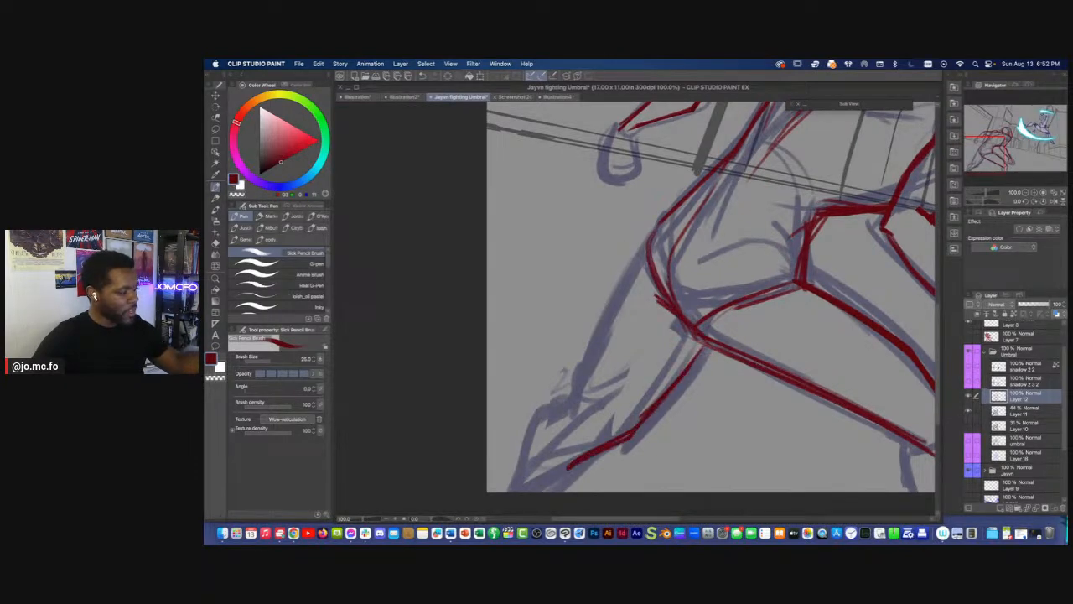
{"action": "key", "text": "super+minus"}
{"action": "key", "text": "m"}
{"action": "left_click_drag", "start_coordinate": [667, 323], "coordinate": [606, 326]}
{"action": "key", "text": "Delete"}
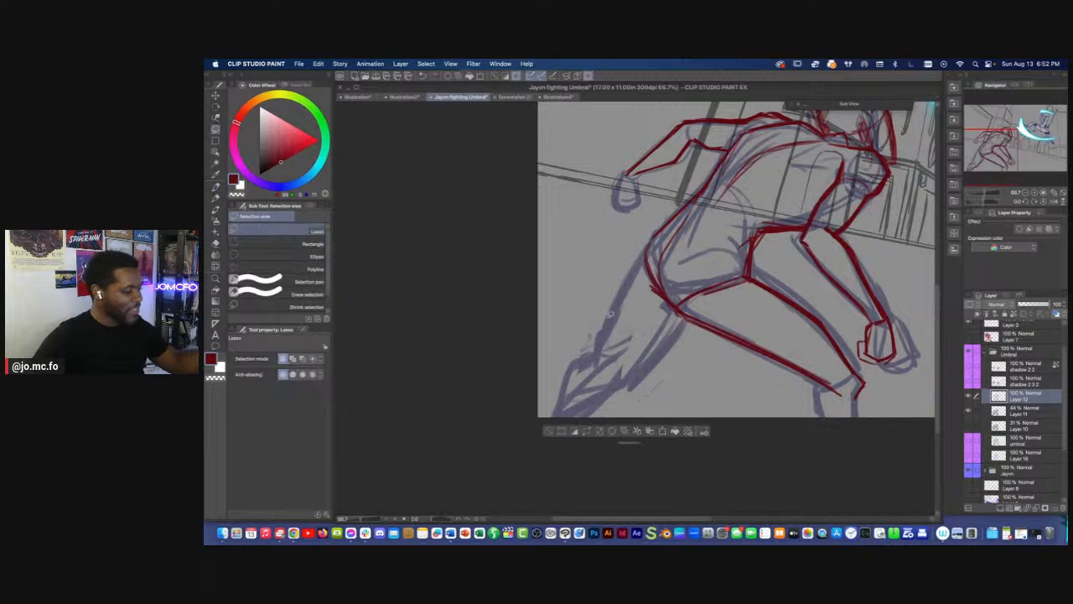
{"action": "key", "text": "super+d"}
Draw the rear thigh's inner and outer contours in red from the hip down to the knee
{"action": "key", "text": "p"}
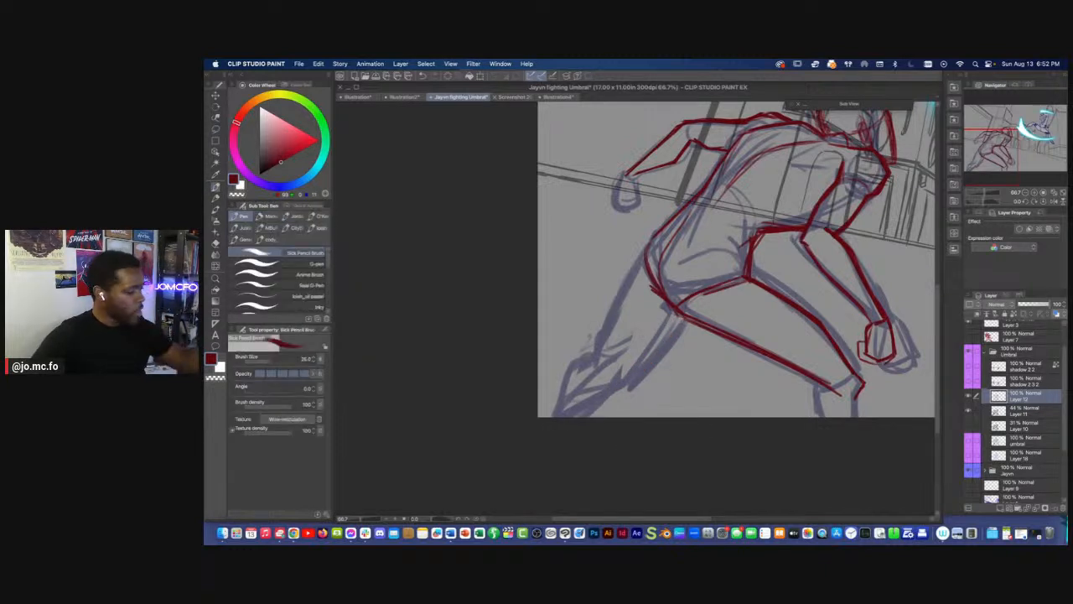
{"action": "mouse_move", "coordinate": [671, 327]}
{"action": "left_mouse_down"}
{"action": "mouse_move", "coordinate": [599, 386]}
{"action": "mouse_move", "coordinate": [627, 371]}
{"action": "left_mouse_up"}
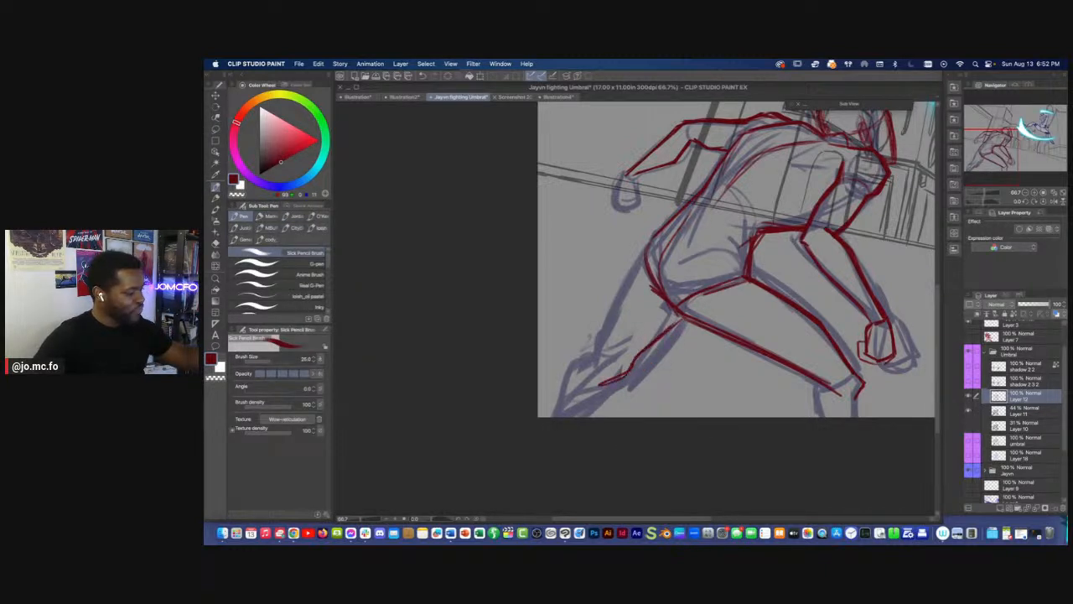
{"action": "left_click_drag", "start_coordinate": [639, 264], "coordinate": [607, 347]}
{"action": "left_click_drag", "start_coordinate": [633, 283], "coordinate": [597, 380]}
{"action": "left_click_drag", "start_coordinate": [642, 255], "coordinate": [604, 376]}
{"action": "left_click_drag", "start_coordinate": [659, 230], "coordinate": [636, 291]}
{"action": "scroll", "coordinate": [588, 353], "scroll_direction": "down", "scroll_amount": 2}
{"action": "left_click_drag", "start_coordinate": [589, 353], "coordinate": [582, 365]}
{"action": "scroll", "coordinate": [580, 366], "scroll_direction": "up", "scroll_amount": 1}
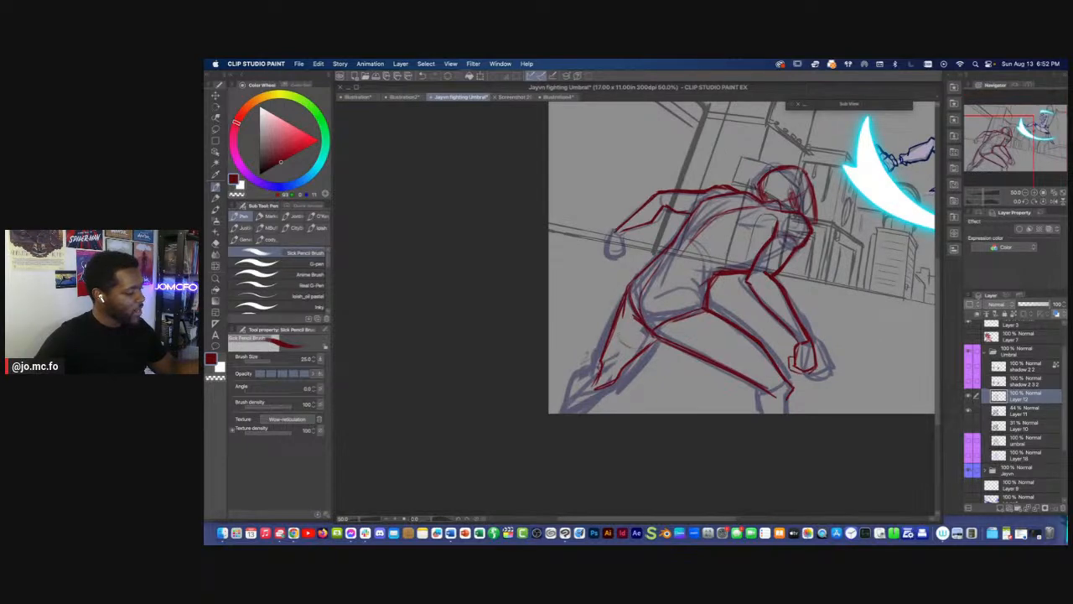
Lasso the rear thigh lines and shorten them with a free transform
{"action": "key", "text": "m"}
{"action": "left_click_drag", "start_coordinate": [661, 348], "coordinate": [640, 307]}
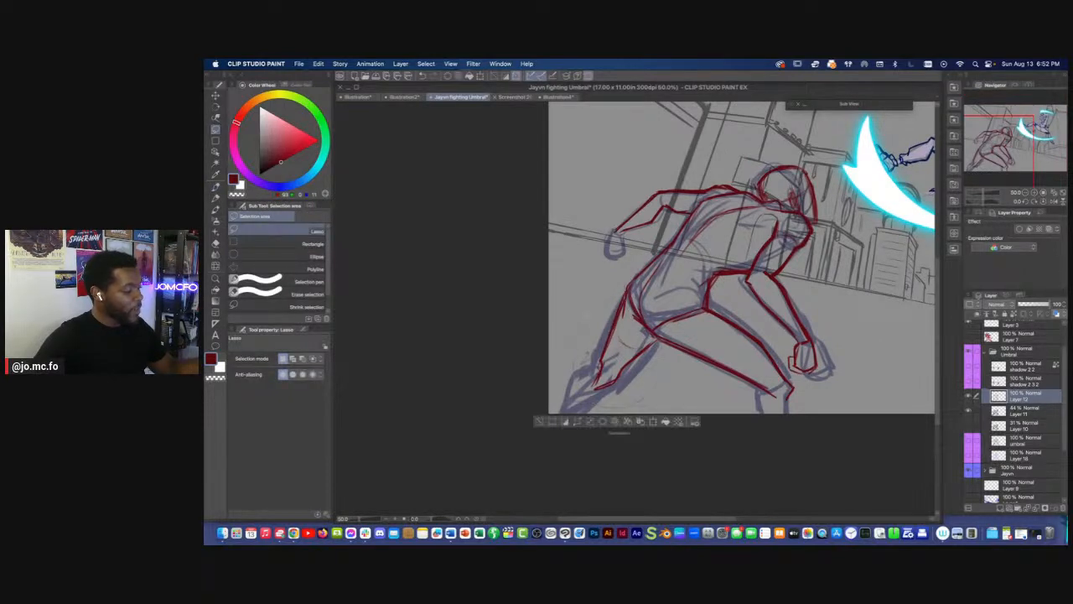
{"action": "key", "text": "super+t"}
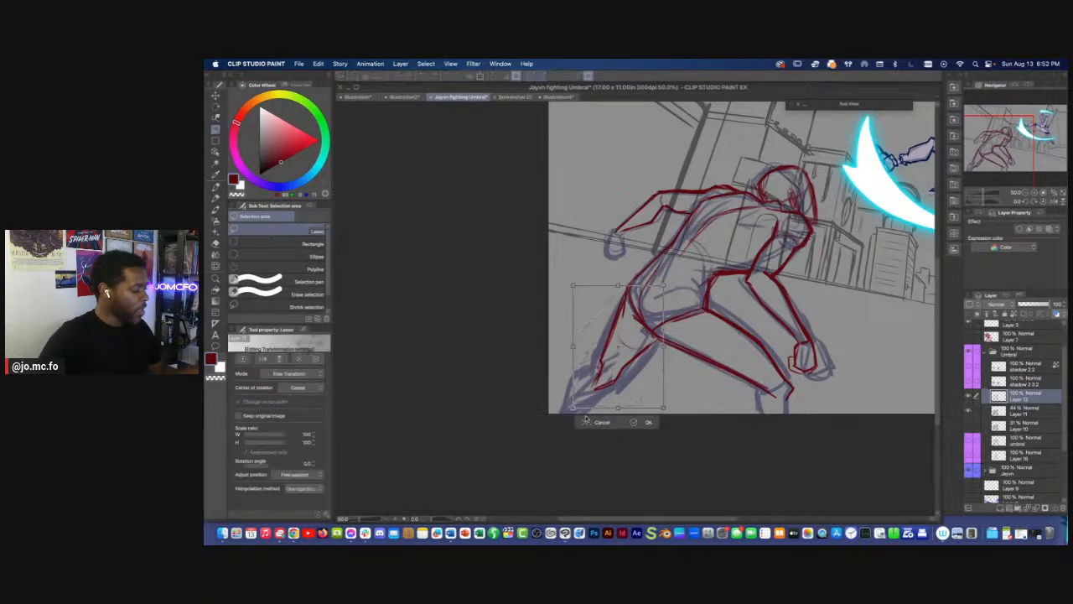
{"action": "mouse_move", "coordinate": [618, 408]}
{"action": "left_mouse_down"}
{"action": "mouse_move", "coordinate": [616, 391]}
{"action": "mouse_move", "coordinate": [559, 412]}
{"action": "left_mouse_up"}
{"action": "key", "text": "Return"}
{"action": "key", "text": "p"}
{"action": "left_click_drag", "start_coordinate": [587, 364], "coordinate": [565, 391]}
{"action": "left_click_drag", "start_coordinate": [615, 367], "coordinate": [586, 412]}
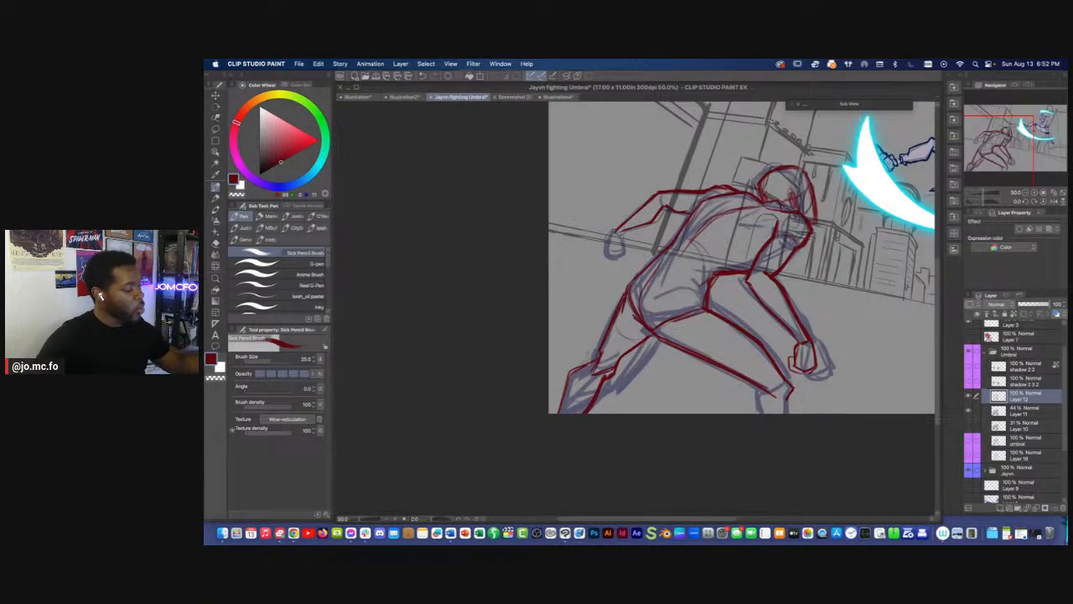
{"action": "key", "text": "e"}
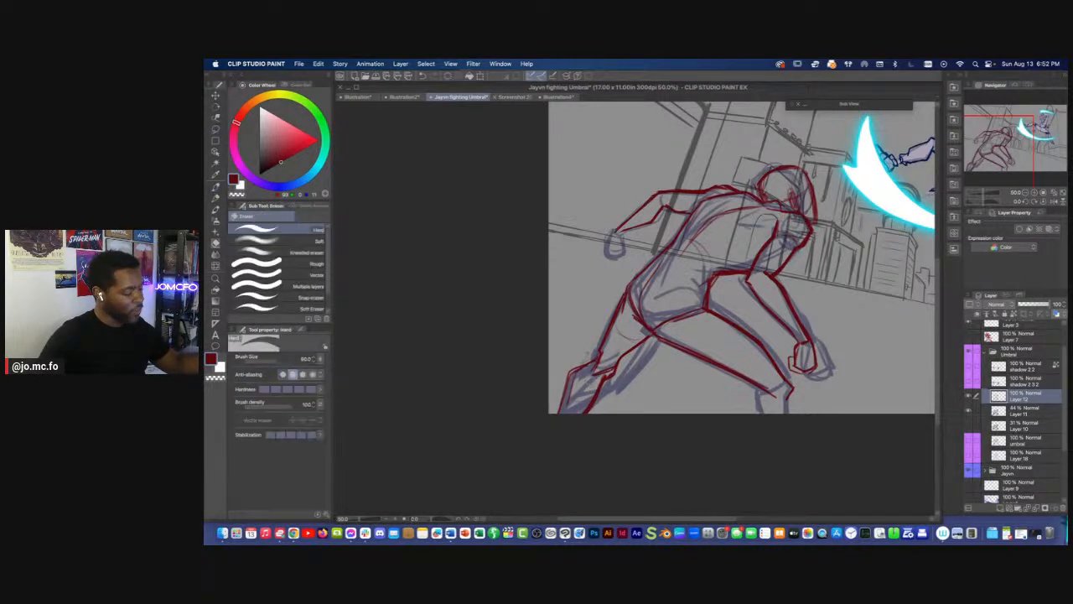
{"action": "key", "text": "bracketright"}
{"action": "key", "text": "bracketright"}
{"action": "mouse_move", "coordinate": [602, 383]}
{"action": "left_mouse_down"}
{"action": "mouse_move", "coordinate": [559, 409]}
{"action": "mouse_move", "coordinate": [578, 369]}
{"action": "left_mouse_up"}
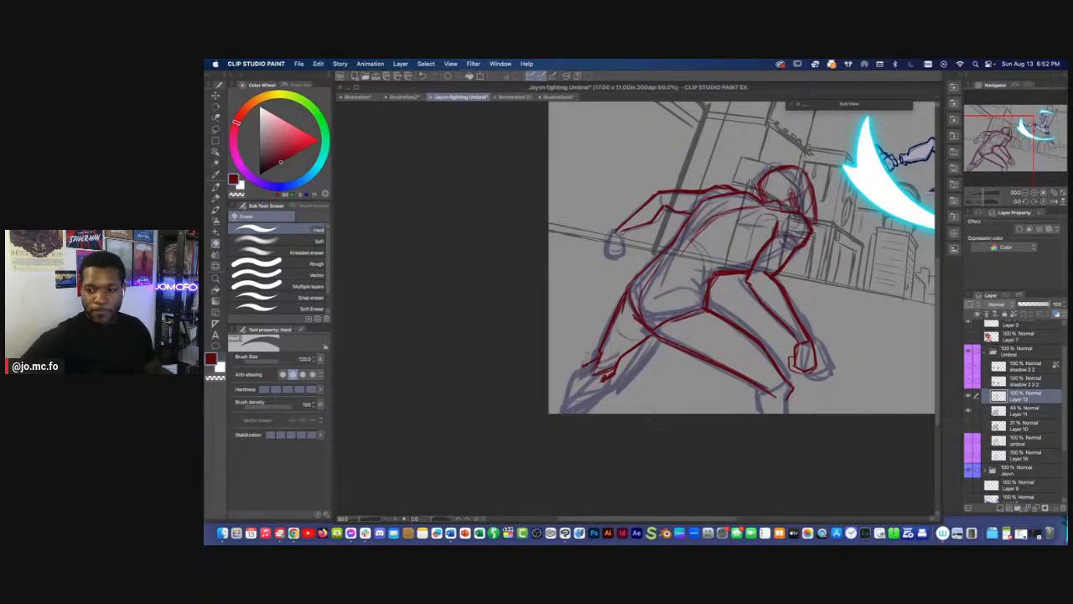
Draw the rear lower leg from the knee to the canvas edge in thick red with a brush size of 40
{"action": "key", "text": "Tab"}
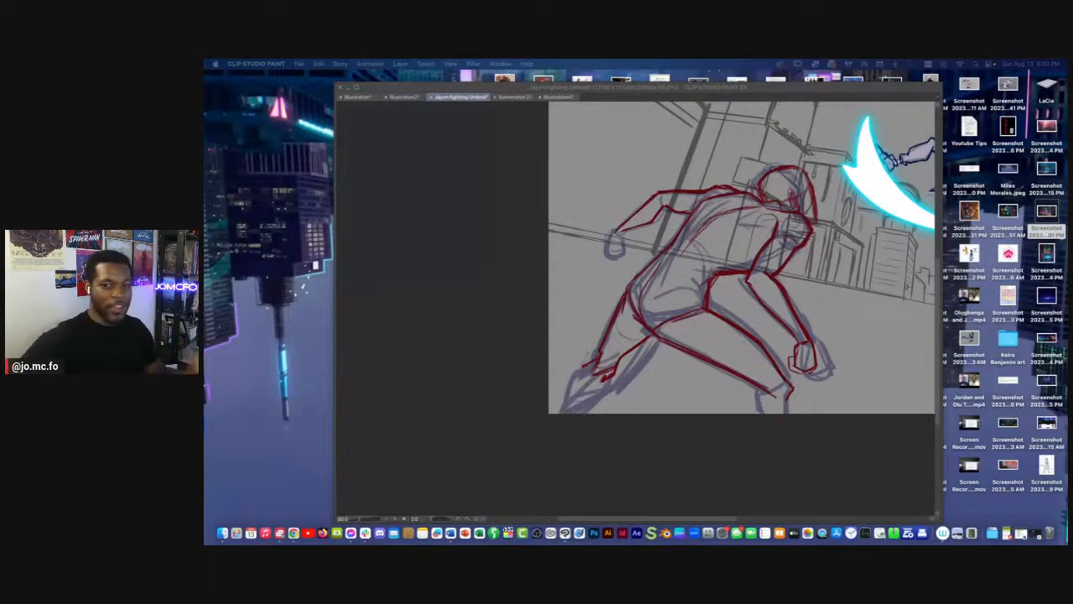
{"action": "key", "text": "Tab"}
{"action": "scroll", "coordinate": [557, 353], "scroll_direction": "up", "scroll_amount": 1}
{"action": "left_click_drag", "start_coordinate": [578, 369], "coordinate": [560, 430]}
{"action": "key", "text": "p"}
{"action": "key", "text": "bracketright"}
{"action": "key", "text": "bracketright"}
{"action": "left_click_drag", "start_coordinate": [604, 401], "coordinate": [573, 431]}
{"action": "left_click_drag", "start_coordinate": [617, 389], "coordinate": [586, 420]}
{"action": "mouse_move", "coordinate": [635, 364]}
{"action": "left_mouse_down"}
{"action": "mouse_move", "coordinate": [584, 432]}
{"action": "mouse_move", "coordinate": [555, 432]}
{"action": "left_mouse_up"}
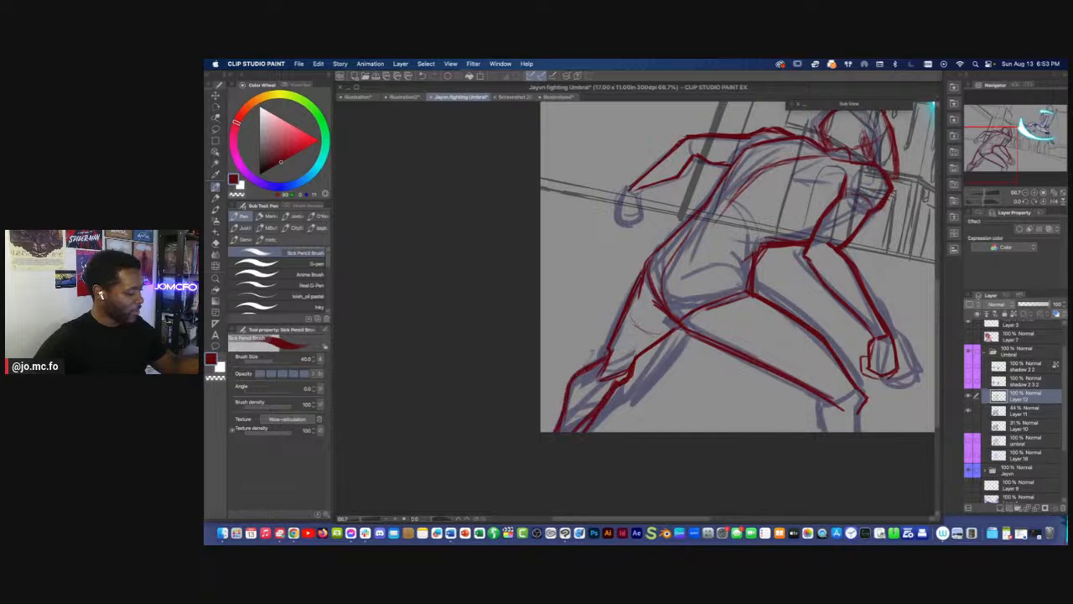
Extend the front lower leg below the knee to the canvas edge, then toggle the faded rough layer off and on
{"action": "scroll", "coordinate": [561, 431], "scroll_direction": "down", "scroll_amount": 1}
{"action": "left_click_drag", "start_coordinate": [656, 398], "coordinate": [613, 397]}
{"action": "mouse_move", "coordinate": [722, 408]}
{"action": "left_mouse_down"}
{"action": "mouse_move", "coordinate": [714, 431]}
{"action": "mouse_move", "coordinate": [739, 430]}
{"action": "mouse_move", "coordinate": [698, 434]}
{"action": "left_mouse_up"}
{"action": "scroll", "coordinate": [931, 449], "scroll_direction": "down", "scroll_amount": 1}
{"action": "left_click", "coordinate": [969, 411]}
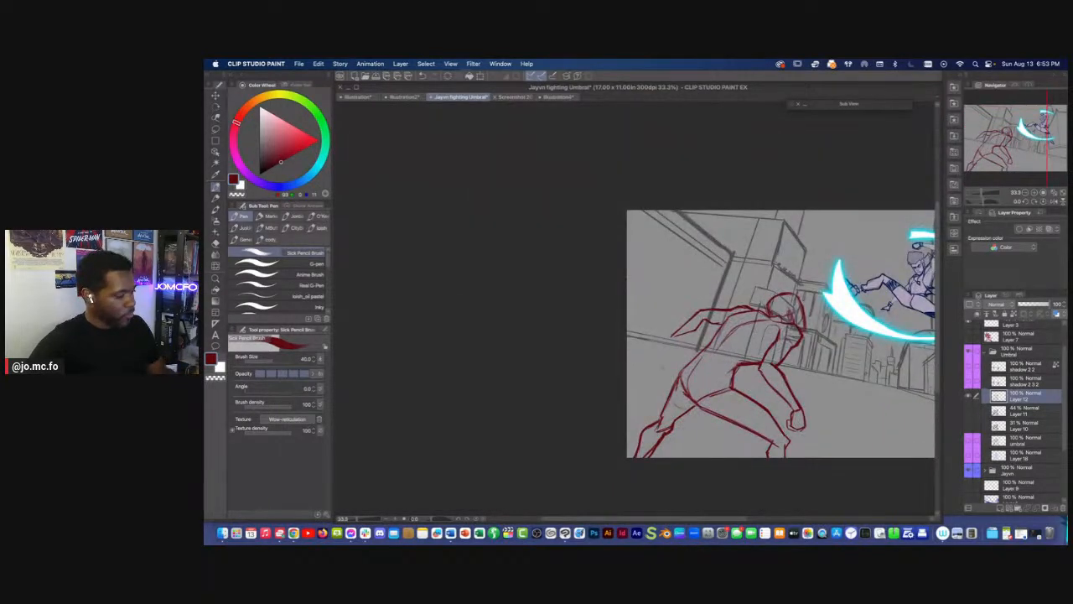
{"action": "left_click", "coordinate": [968, 411]}
{"action": "key", "text": "super+plus"}
{"action": "key", "text": "super+plus"}
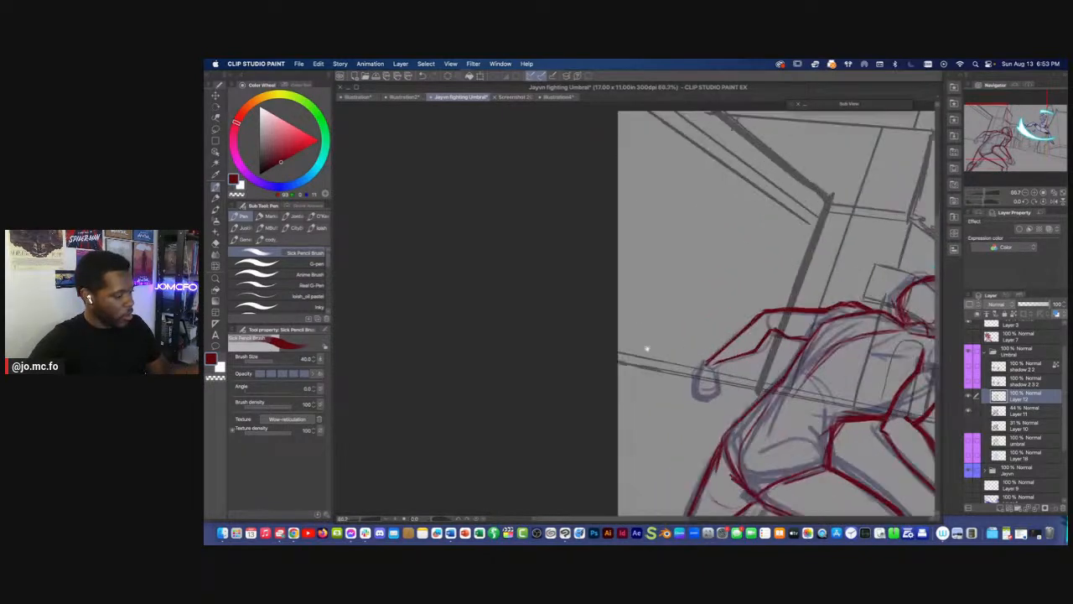
{"action": "left_click_drag", "start_coordinate": [647, 342], "coordinate": [612, 298]}
{"action": "mouse_move", "coordinate": [683, 319]}
{"action": "left_mouse_down"}
{"action": "mouse_move", "coordinate": [685, 351]}
{"action": "mouse_move", "coordinate": [660, 349]}
{"action": "mouse_move", "coordinate": [689, 324]}
{"action": "left_mouse_up"}
{"action": "mouse_move", "coordinate": [673, 317]}
{"action": "left_mouse_down"}
{"action": "mouse_move", "coordinate": [688, 348]}
{"action": "mouse_move", "coordinate": [662, 353]}
{"action": "left_mouse_up"}
{"action": "mouse_move", "coordinate": [687, 318]}
{"action": "left_mouse_down"}
{"action": "mouse_move", "coordinate": [688, 341]}
{"action": "mouse_move", "coordinate": [662, 353]}
{"action": "left_mouse_up"}
{"action": "left_click_drag", "start_coordinate": [674, 317], "coordinate": [668, 331]}
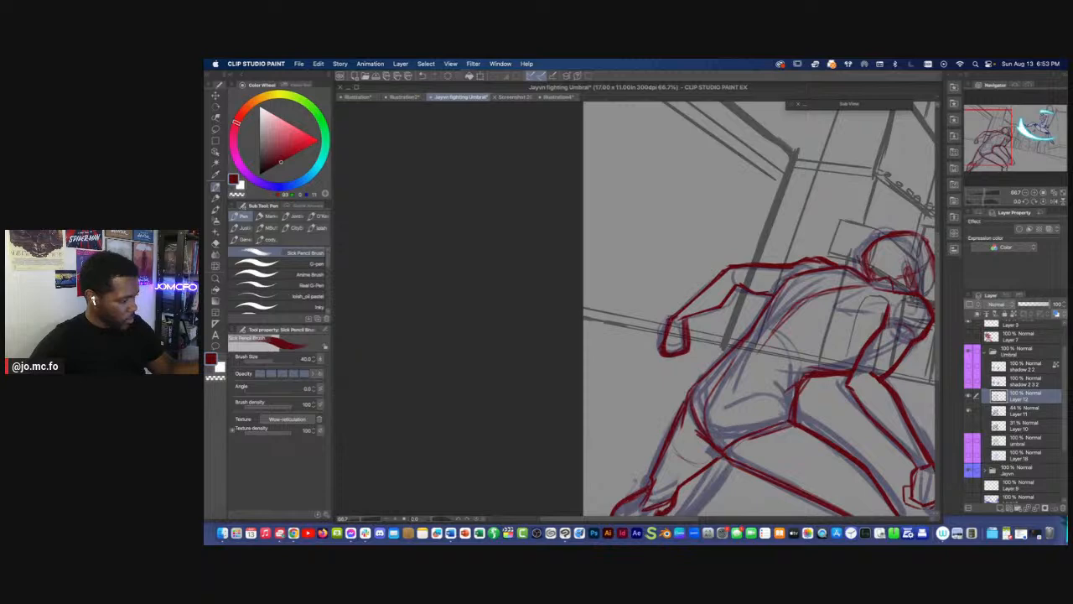
{"action": "key", "text": "super+z"}
{"action": "key", "text": "super+z"}
{"action": "key", "text": "super+z"}
{"action": "key", "text": "super+z"}
{"action": "key", "text": "super+z"}
{"action": "key", "text": "super+z"}
{"action": "key", "text": "super+z"}
Redraw the rear hand as a small angular fist and hide the faded rough layer to check the whole figure
{"action": "key", "text": "bracketleft"}
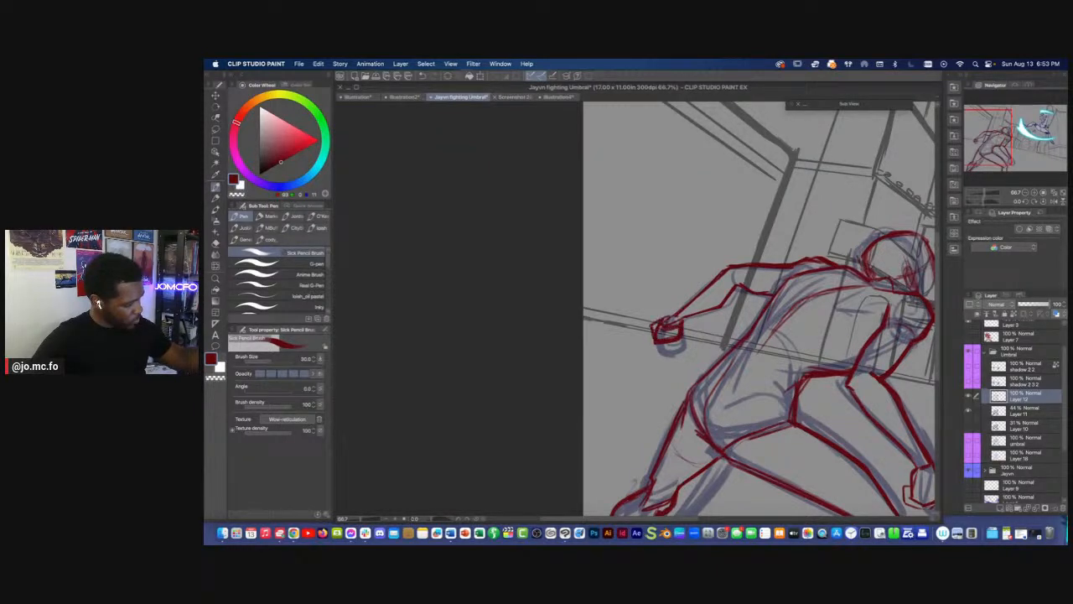
{"action": "key", "text": "super+minus"}
{"action": "key", "text": "super+minus"}
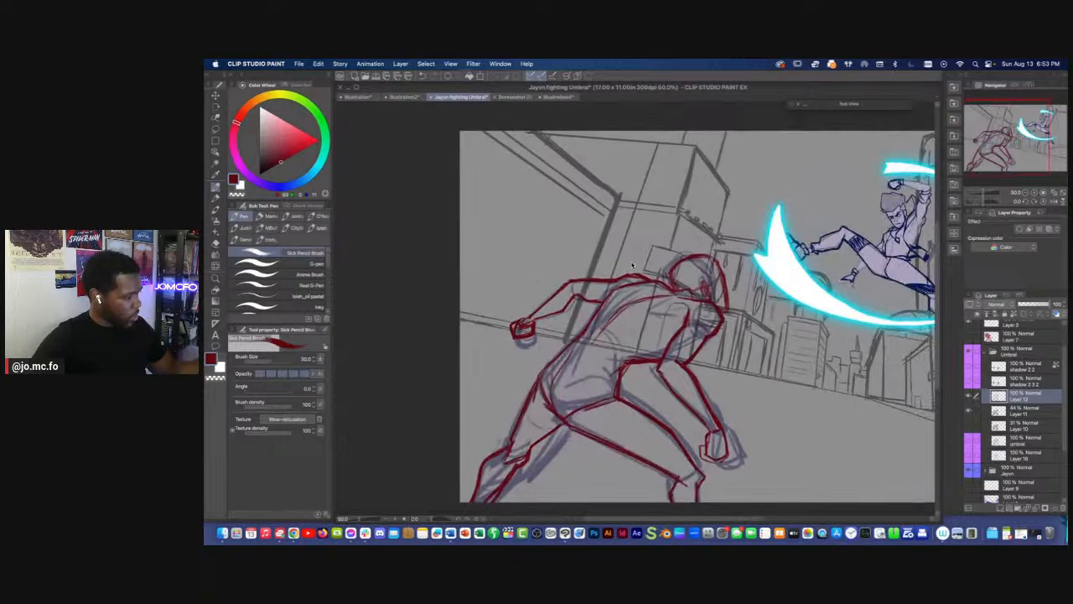
{"action": "scroll", "coordinate": [504, 369], "scroll_direction": "up", "scroll_amount": 2}
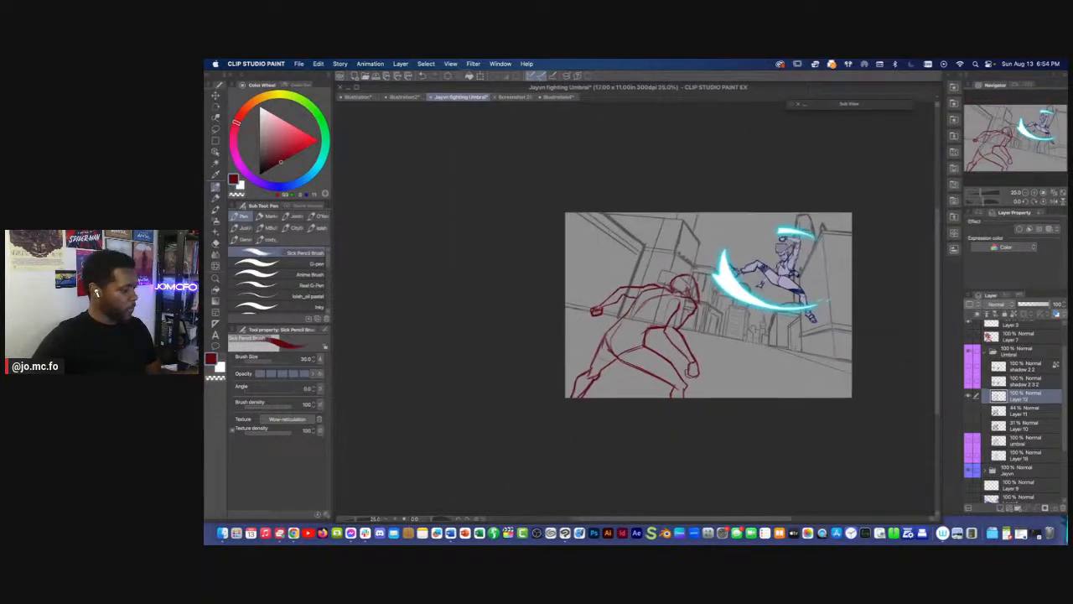
Lasso the foreground figure's head and shrink, rotate and reposition it slightly with a free transform
{"action": "left_click_drag", "start_coordinate": [735, 244], "coordinate": [601, 374]}
{"action": "key", "text": "super+plus"}
{"action": "key", "text": "m"}
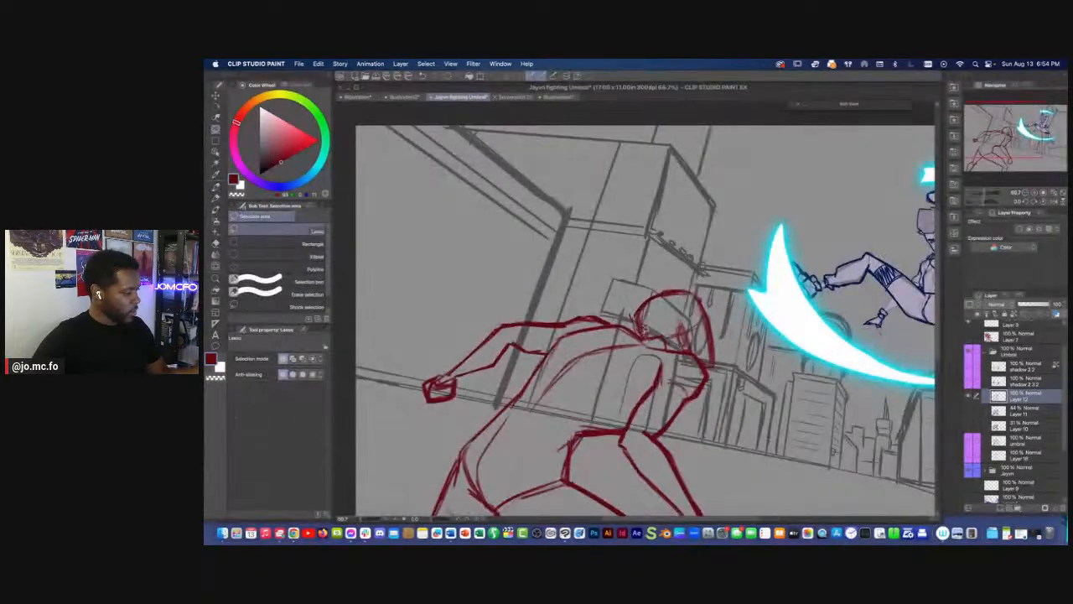
{"action": "key", "text": "super+t"}
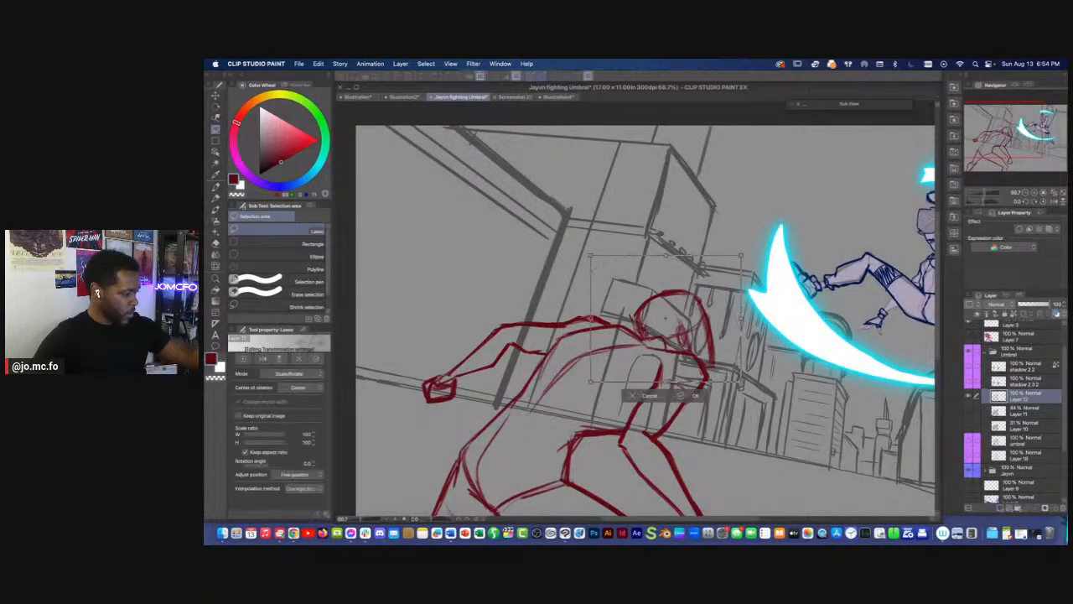
{"action": "left_click_drag", "start_coordinate": [740, 319], "coordinate": [722, 319]}
{"action": "left_click_drag", "start_coordinate": [732, 379], "coordinate": [720, 390]}
{"action": "left_click_drag", "start_coordinate": [729, 272], "coordinate": [744, 264]}
{"action": "left_click_drag", "start_coordinate": [663, 282], "coordinate": [666, 302]}
{"action": "key", "text": "super+minus"}
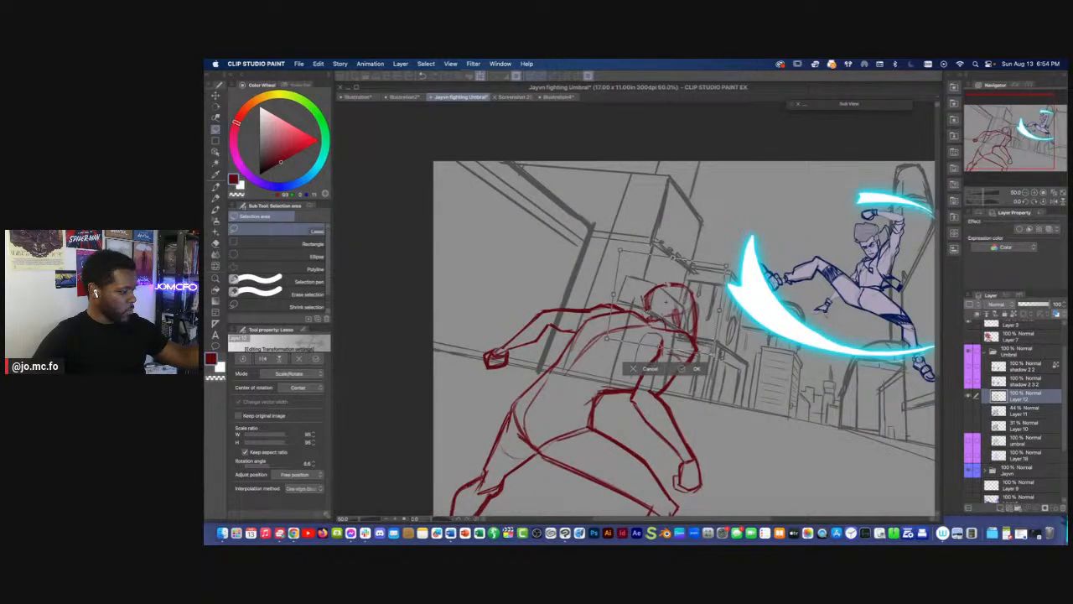
{"action": "key", "text": "Return"}
Reinforce the transformed head's contour and its join to the neck and shoulders in dark red at brush size 40
{"action": "key", "text": "super+plus"}
{"action": "key", "text": "p"}
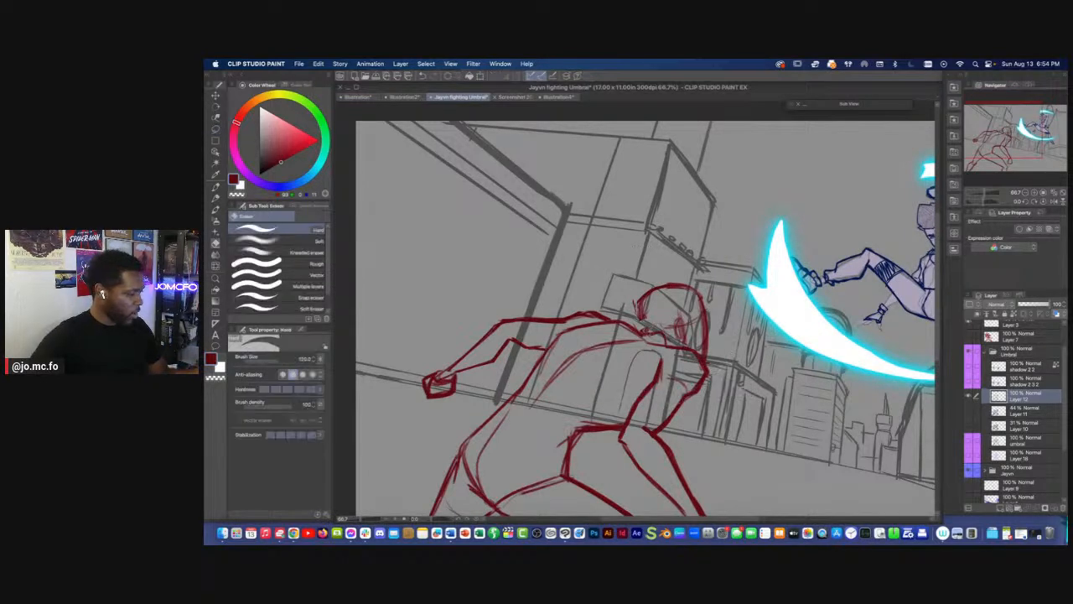
{"action": "key", "text": "]"}
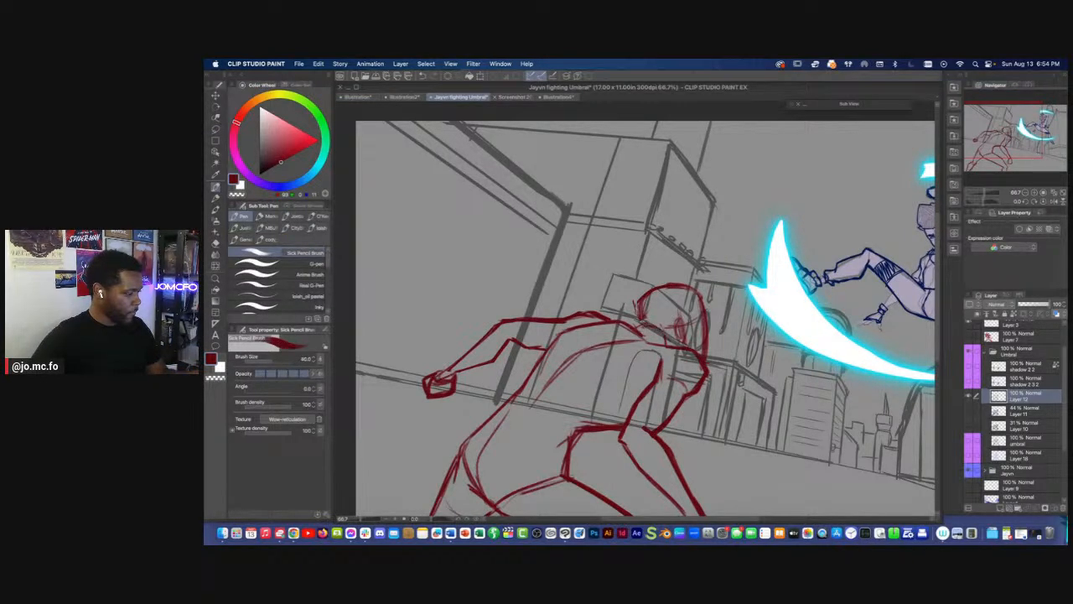
{"action": "mouse_move", "coordinate": [641, 326]}
{"action": "left_mouse_down"}
{"action": "mouse_move", "coordinate": [666, 345]}
{"action": "mouse_move", "coordinate": [690, 288]}
{"action": "mouse_move", "coordinate": [705, 347]}
{"action": "left_mouse_up"}
{"action": "mouse_move", "coordinate": [652, 299]}
{"action": "left_mouse_down"}
{"action": "mouse_move", "coordinate": [694, 290]}
{"action": "mouse_move", "coordinate": [647, 338]}
{"action": "mouse_move", "coordinate": [525, 416]}
{"action": "left_mouse_up"}
{"action": "left_click_drag", "start_coordinate": [579, 371], "coordinate": [564, 433]}
{"action": "scroll", "coordinate": [627, 367], "scroll_direction": "down", "scroll_amount": 1}
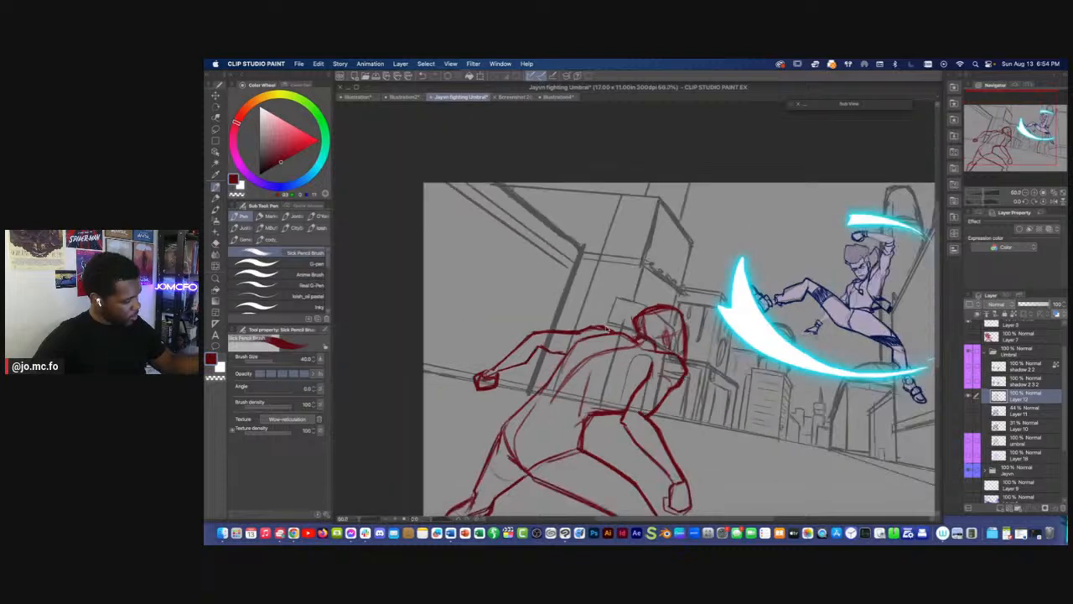
{"action": "scroll", "coordinate": [619, 333], "scroll_direction": "down", "scroll_amount": 2}
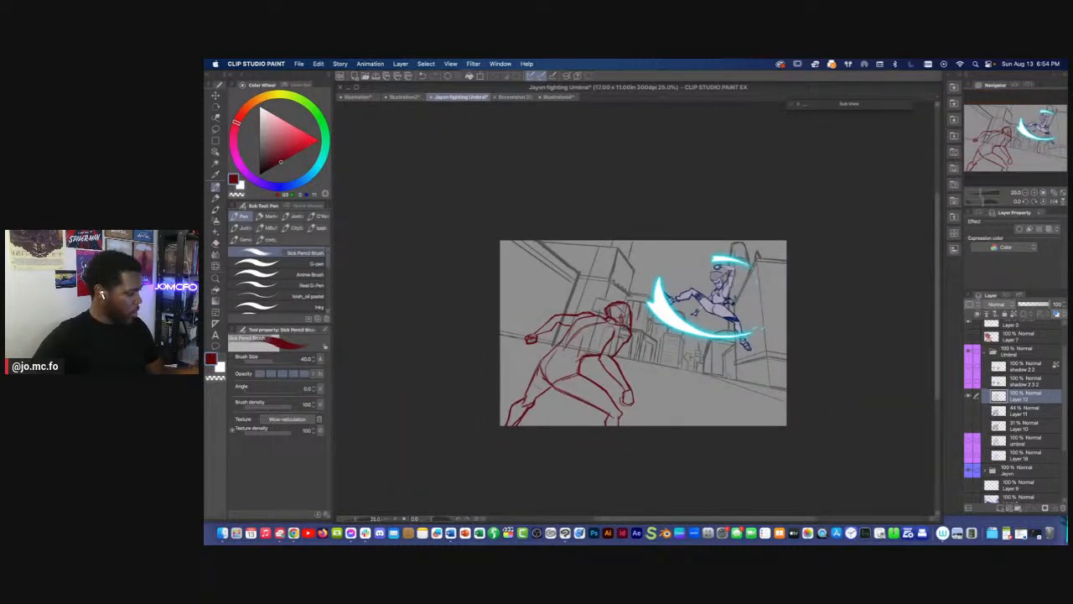
Lasso the rear arm and rotate it by -5 degrees about the shoulder with a free transform
{"action": "scroll", "coordinate": [557, 369], "scroll_direction": "up", "scroll_amount": 3}
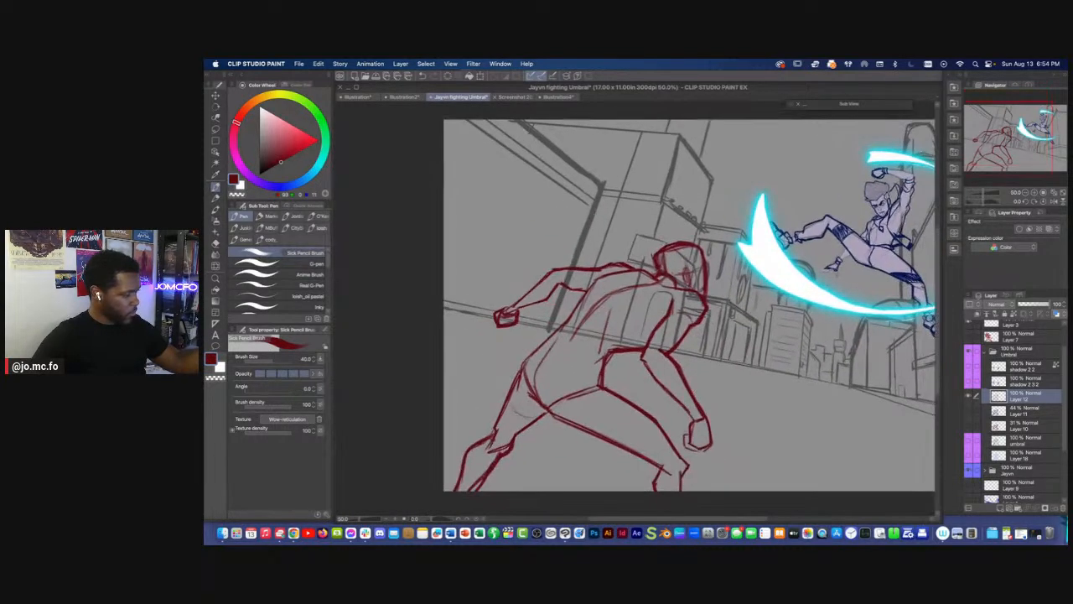
{"action": "key", "text": "m"}
{"action": "mouse_move", "coordinate": [634, 261]}
{"action": "left_mouse_down"}
{"action": "mouse_move", "coordinate": [595, 281]}
{"action": "mouse_move", "coordinate": [629, 260]}
{"action": "left_mouse_up"}
{"action": "key", "text": "super+t"}
{"action": "left_click_drag", "start_coordinate": [493, 177], "coordinate": [483, 182]}
{"action": "left_click_drag", "start_coordinate": [493, 253], "coordinate": [494, 260]}
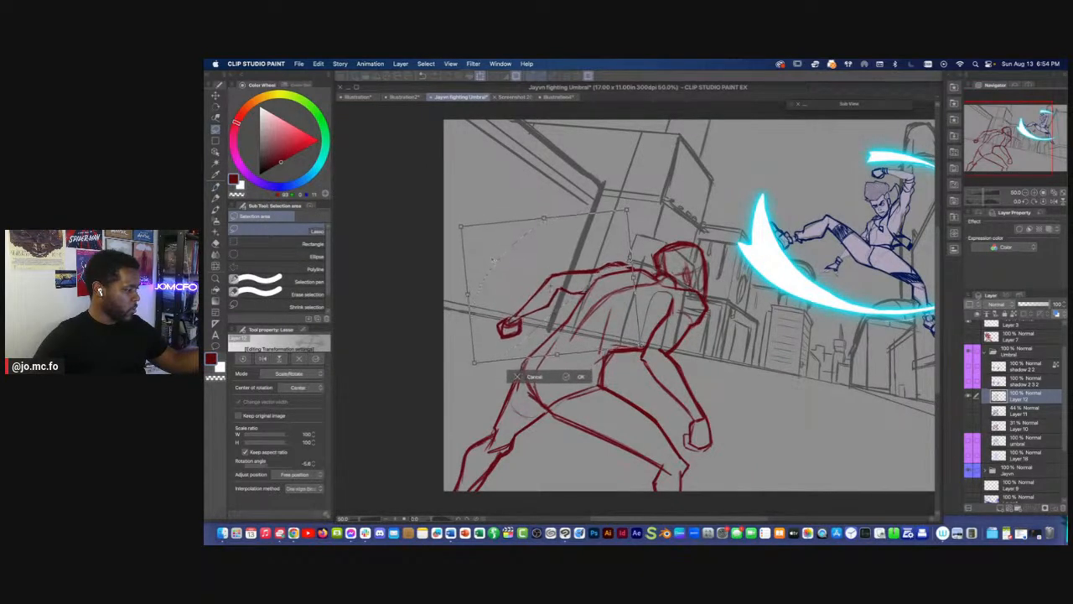
{"action": "key", "text": "Return"}
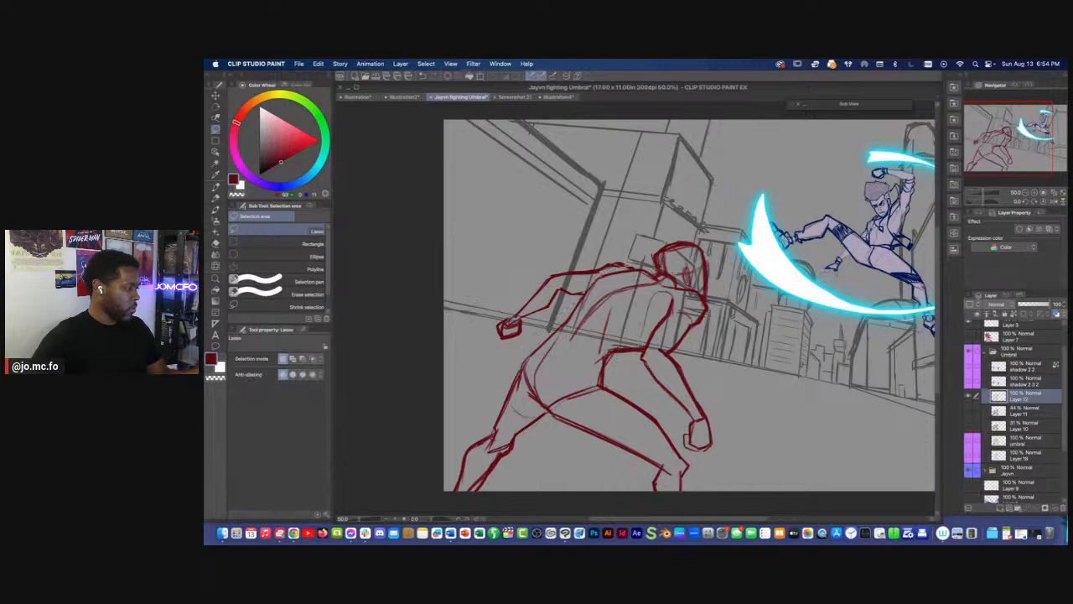
Redraw the neckline between the shoulder and the head, then toggle the red line layer off and on
{"action": "key", "text": "p"}
{"action": "mouse_move", "coordinate": [637, 275]}
{"action": "left_mouse_down"}
{"action": "mouse_move", "coordinate": [625, 270]}
{"action": "mouse_move", "coordinate": [672, 284]}
{"action": "left_mouse_up"}
{"action": "key", "text": "bracketleft"}
{"action": "key", "text": "bracketleft"}
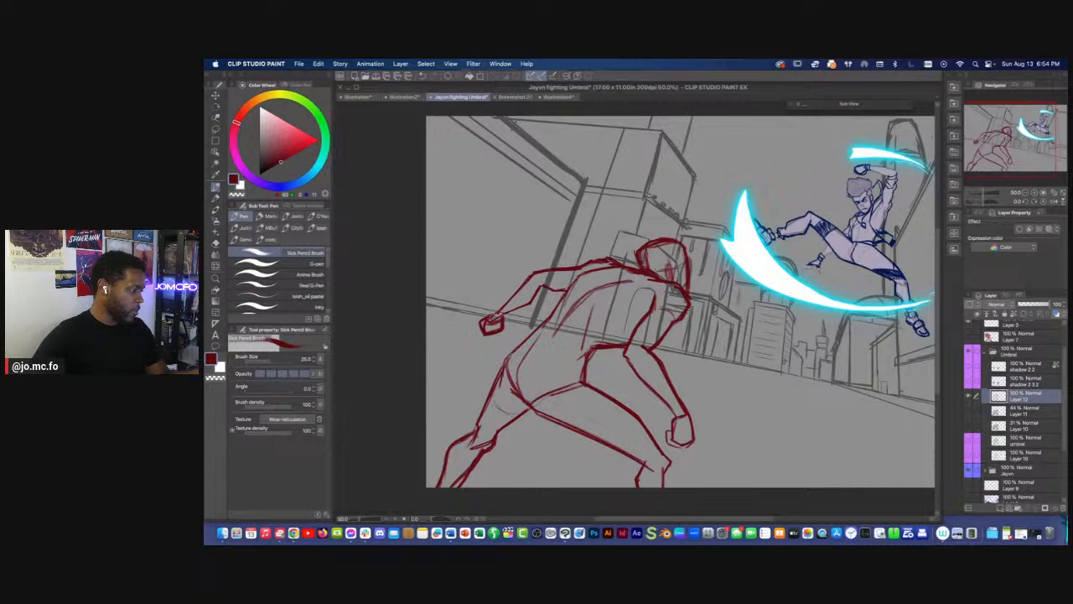
{"action": "key", "text": "super+minus"}
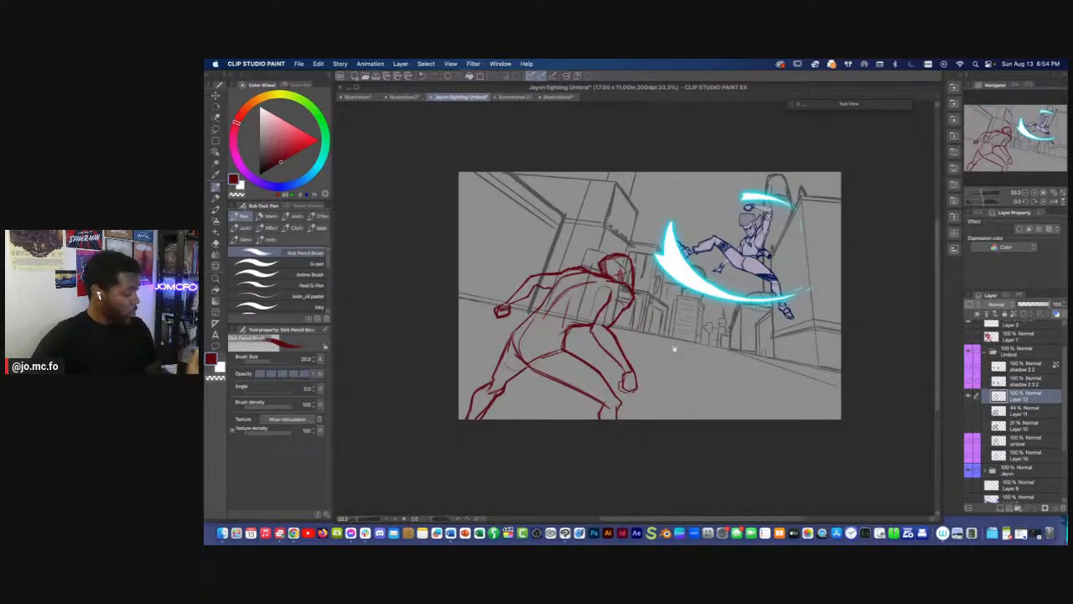
{"action": "left_click_drag", "start_coordinate": [674, 349], "coordinate": [691, 364]}
{"action": "left_click", "coordinate": [970, 397]}
{"action": "left_click", "coordinate": [970, 397]}
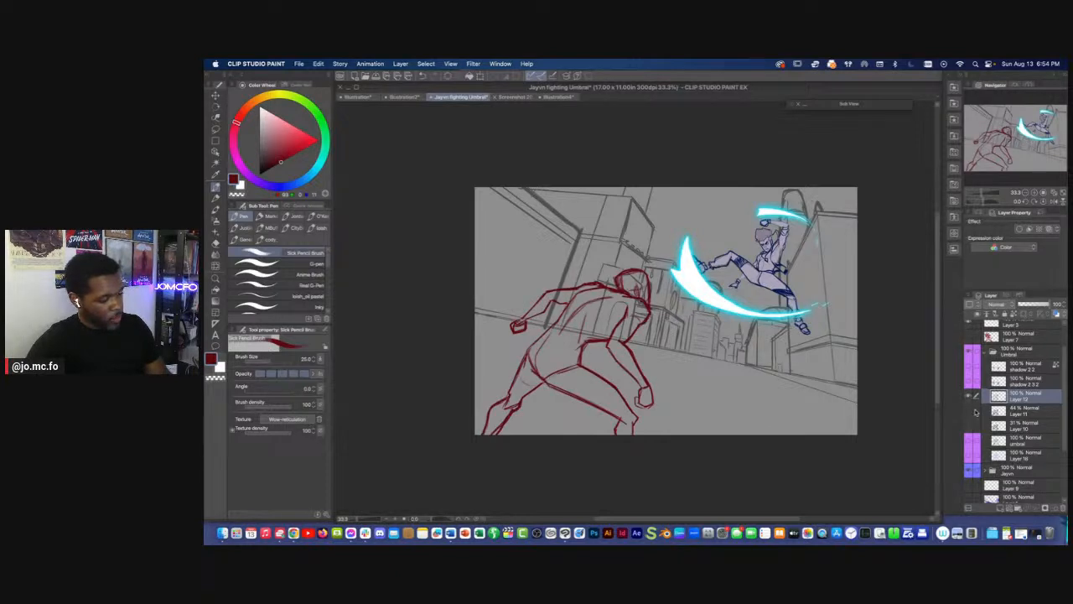
Add a layer beneath the red line art and sample the pale lavender from the old silhouette, hiding that silhouette again
{"action": "key", "text": "super+shift+n"}
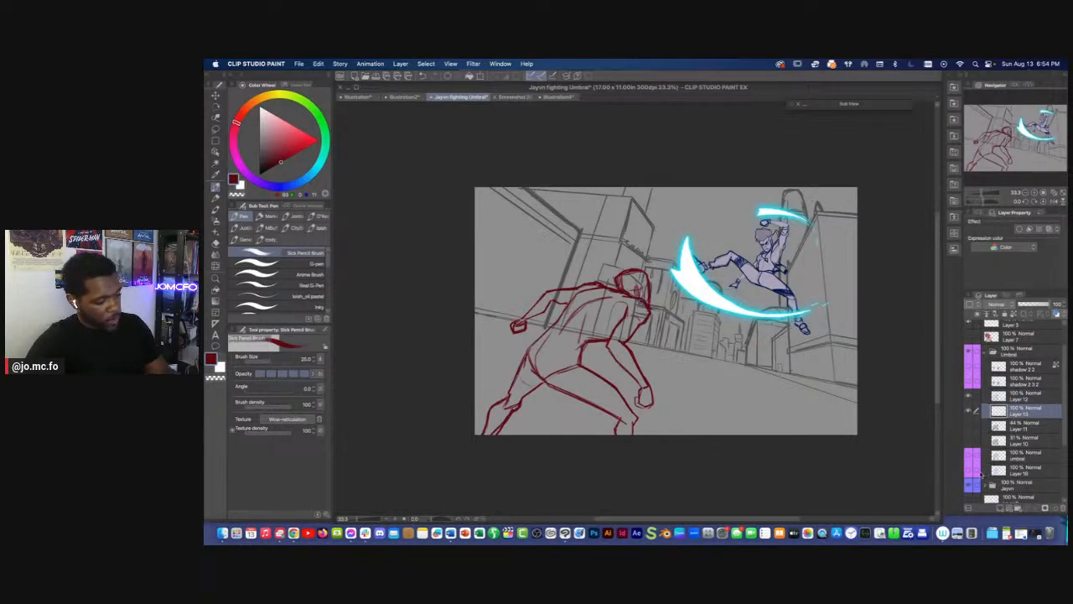
{"action": "left_click", "coordinate": [968, 470]}
{"action": "left_click", "coordinate": [609, 302], "text": "alt"}
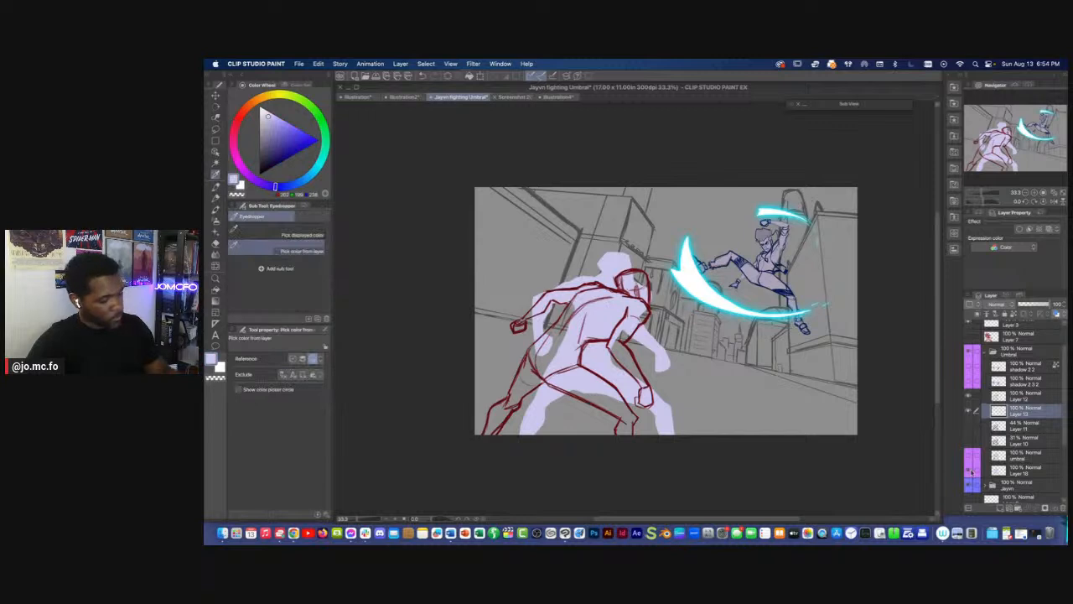
{"action": "left_click", "coordinate": [971, 471]}
Lasso around the whole foreground figure, fill it with pale lavender on the new layer and deselect
{"action": "key", "text": "super+equal"}
{"action": "key", "text": "m"}
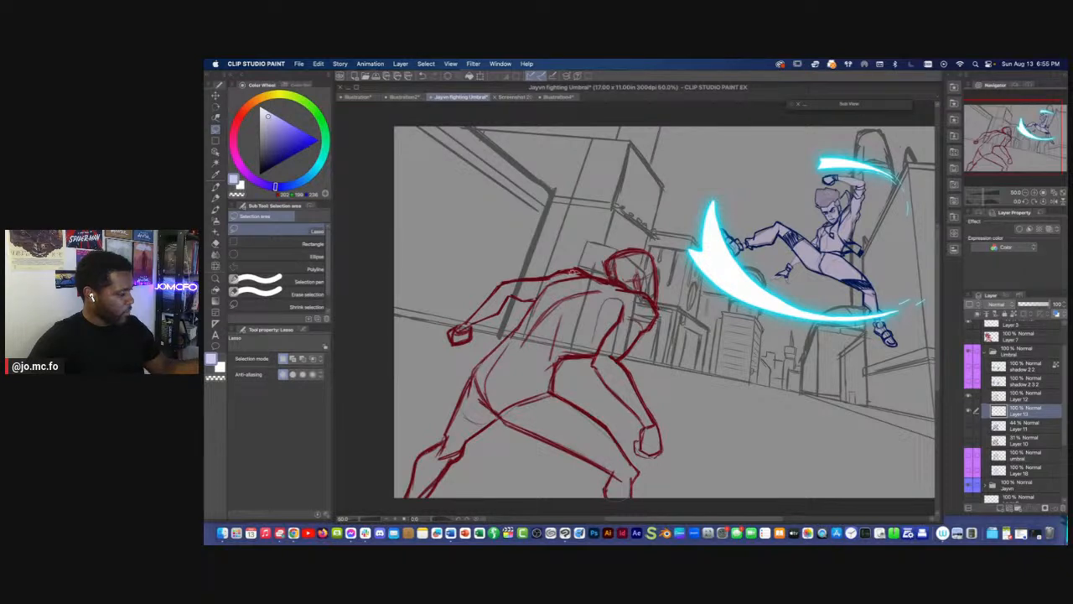
{"action": "left_click_drag", "start_coordinate": [571, 273], "coordinate": [596, 276]}
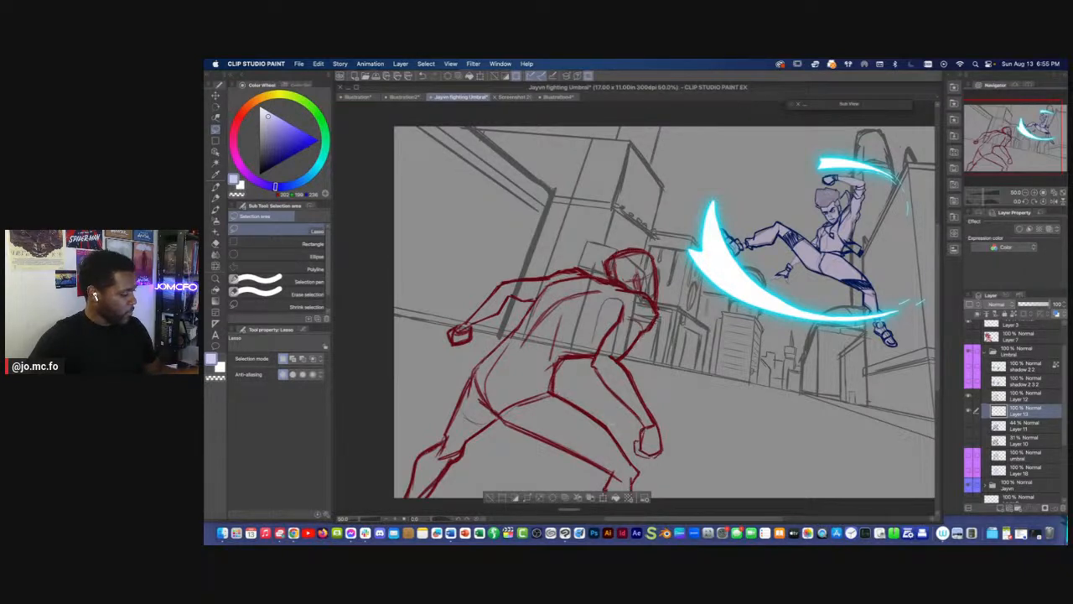
{"action": "left_click_drag", "start_coordinate": [445, 358], "coordinate": [552, 317]}
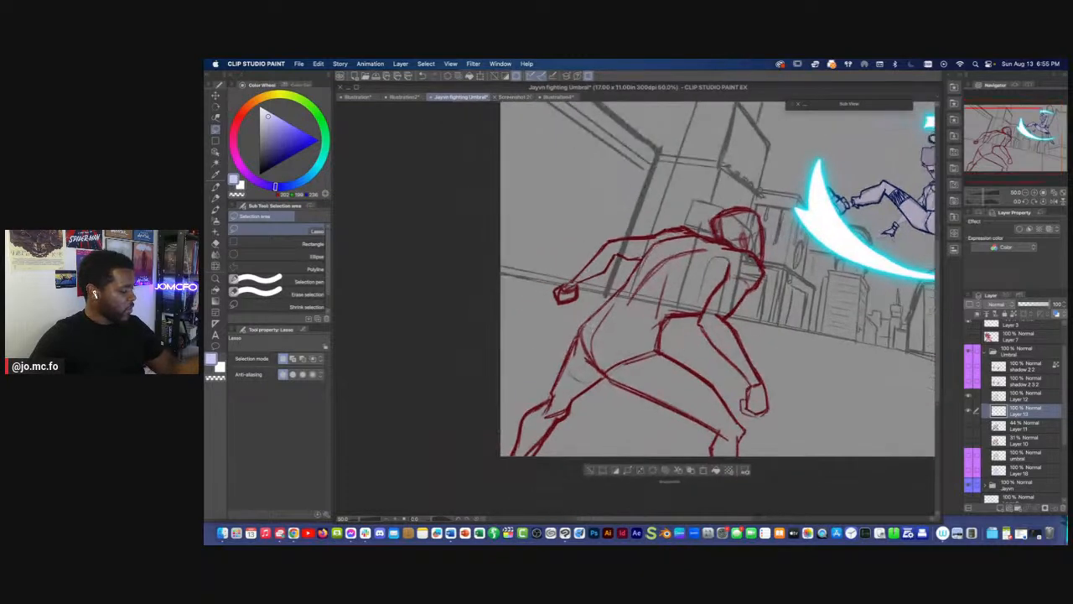
{"action": "mouse_move", "coordinate": [595, 382]}
{"action": "left_mouse_down"}
{"action": "mouse_move", "coordinate": [553, 424]}
{"action": "mouse_move", "coordinate": [585, 326]}
{"action": "left_mouse_up"}
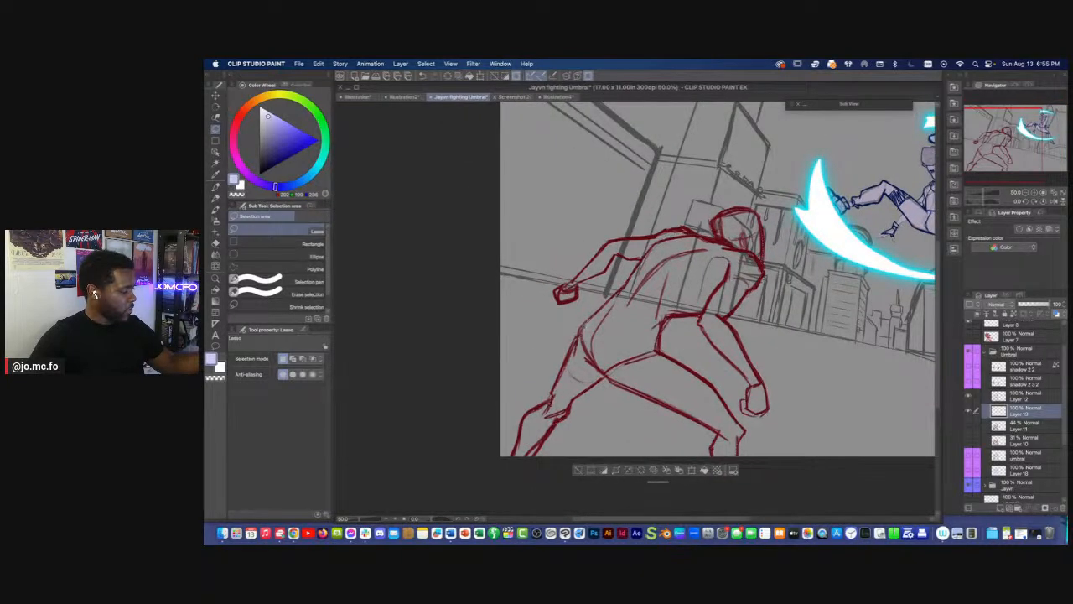
{"action": "mouse_move", "coordinate": [529, 416]}
{"action": "left_mouse_down"}
{"action": "mouse_move", "coordinate": [531, 456]}
{"action": "mouse_move", "coordinate": [564, 417]}
{"action": "left_mouse_up"}
{"action": "mouse_move", "coordinate": [570, 286]}
{"action": "left_mouse_down"}
{"action": "mouse_move", "coordinate": [595, 257]}
{"action": "mouse_move", "coordinate": [609, 267]}
{"action": "mouse_move", "coordinate": [560, 294]}
{"action": "mouse_move", "coordinate": [606, 245]}
{"action": "mouse_move", "coordinate": [667, 229]}
{"action": "mouse_move", "coordinate": [651, 258]}
{"action": "mouse_move", "coordinate": [607, 261]}
{"action": "left_mouse_up"}
{"action": "key", "text": "alt+BackSpace"}
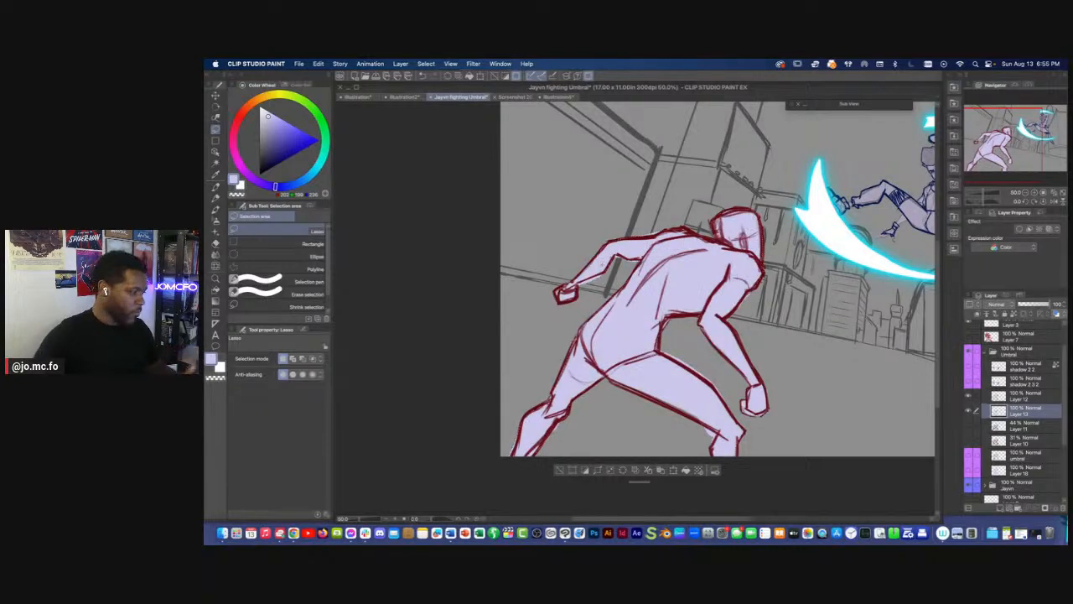
{"action": "left_click_drag", "start_coordinate": [716, 416], "coordinate": [623, 429]}
{"action": "key", "text": "super+d"}
{"action": "scroll", "coordinate": [623, 430], "scroll_direction": "down", "scroll_amount": 2}
{"action": "scroll", "coordinate": [596, 436], "scroll_direction": "down", "scroll_amount": 1}
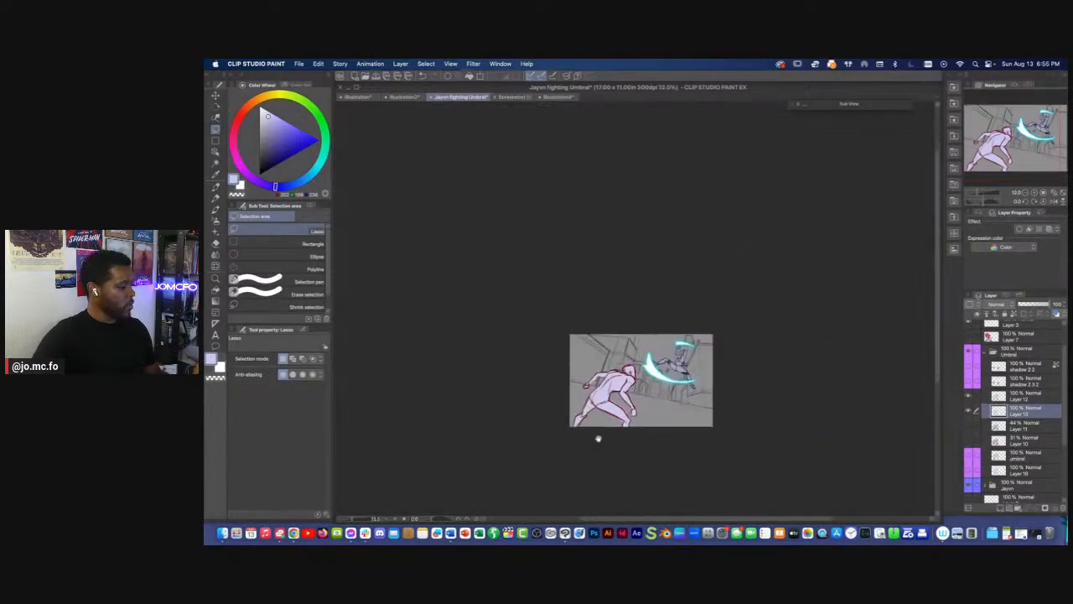
{"action": "scroll", "coordinate": [599, 463], "scroll_direction": "up", "scroll_amount": 1}
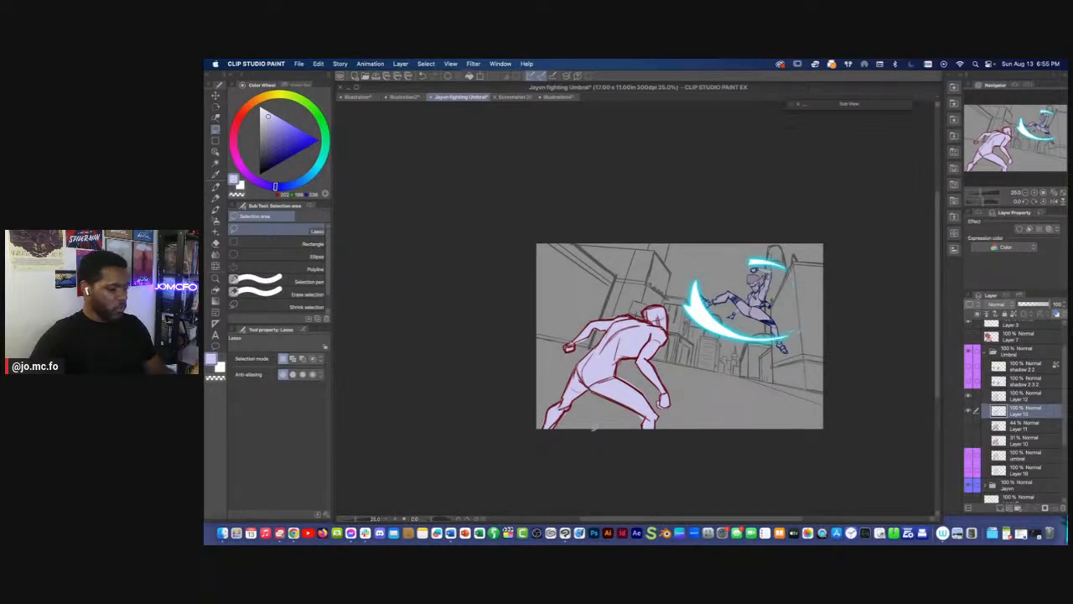
Return to the red line layer above the lavender fill and sample the dark red of the arm's outline
{"action": "left_click", "coordinate": [994, 396]}
{"action": "key", "text": "super+plus"}
{"action": "key", "text": "super+plus"}
{"action": "left_click_drag", "start_coordinate": [461, 313], "coordinate": [536, 298]}
{"action": "key", "text": "super+plus"}
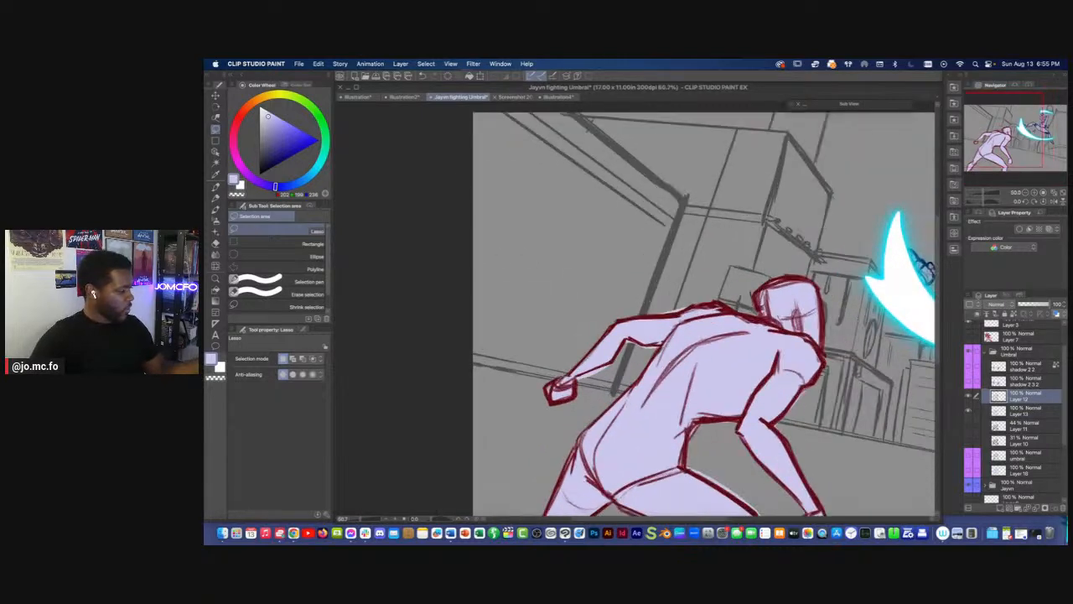
{"action": "key", "text": "p"}
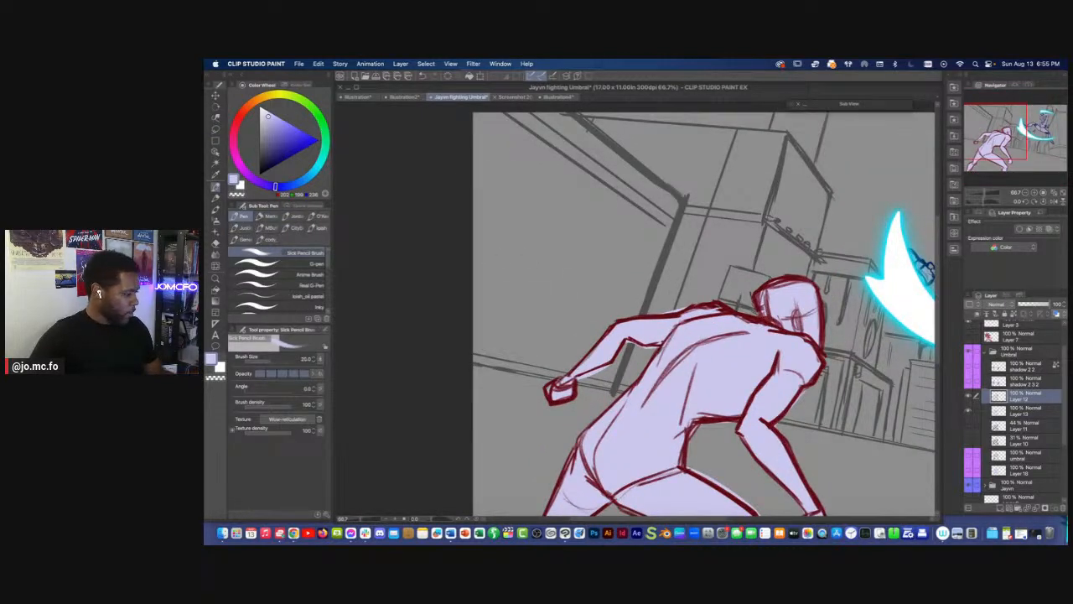
{"action": "key", "text": "p"}
{"action": "key", "text": "i"}
{"action": "left_click", "coordinate": [760, 387]}
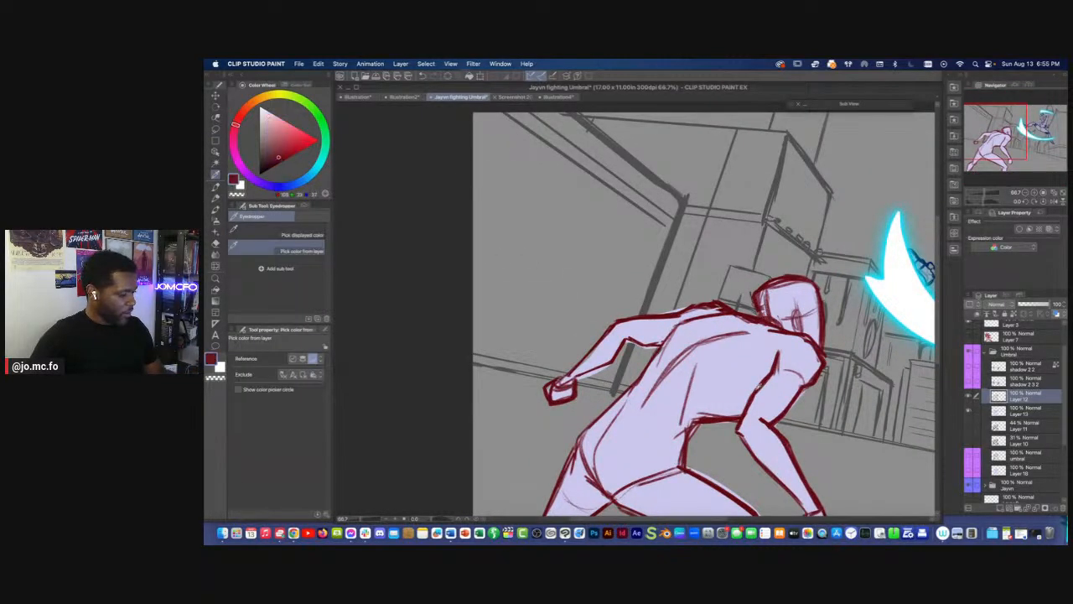
Resample the dark red from the outline and thicken the underside of the rear arm around the elbow
{"action": "key", "text": "p"}
{"action": "key", "text": "p"}
{"action": "key", "text": "p"}
{"action": "left_click_drag", "start_coordinate": [629, 341], "coordinate": [657, 346]}
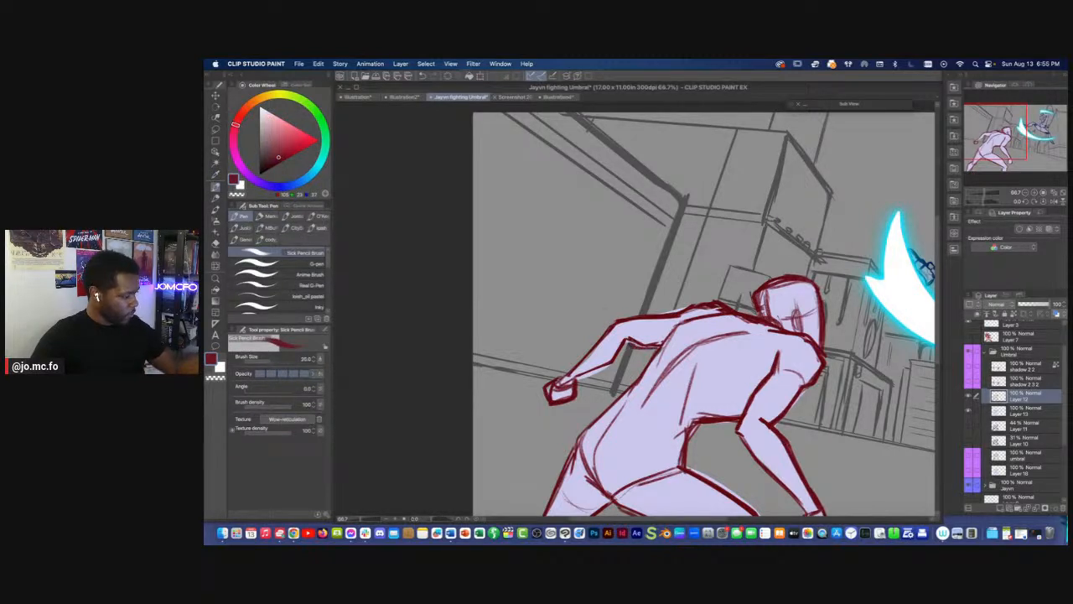
{"action": "left_click", "coordinate": [721, 418], "text": "alt"}
{"action": "mouse_move", "coordinate": [631, 342]}
{"action": "left_mouse_down"}
{"action": "mouse_move", "coordinate": [619, 362]}
{"action": "mouse_move", "coordinate": [582, 376]}
{"action": "left_mouse_up"}
{"action": "mouse_move", "coordinate": [634, 340]}
{"action": "left_mouse_down"}
{"action": "mouse_move", "coordinate": [601, 370]}
{"action": "mouse_move", "coordinate": [663, 345]}
{"action": "left_mouse_up"}
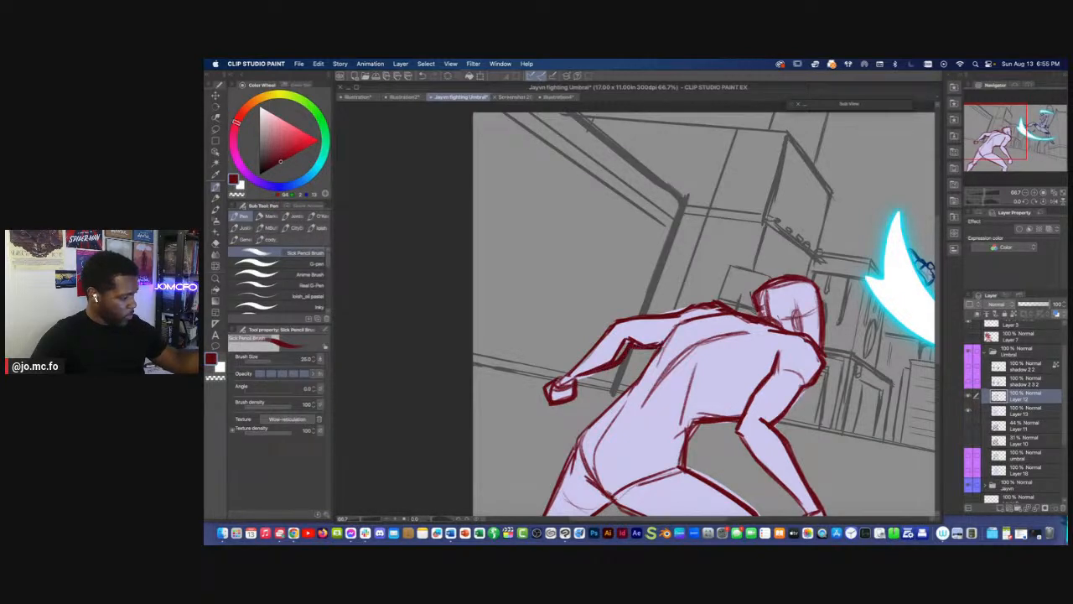
{"action": "mouse_move", "coordinate": [596, 372]}
{"action": "left_mouse_down"}
{"action": "mouse_move", "coordinate": [576, 380]}
{"action": "mouse_move", "coordinate": [580, 397]}
{"action": "mouse_move", "coordinate": [543, 315]}
{"action": "mouse_move", "coordinate": [496, 305]}
{"action": "left_mouse_up"}
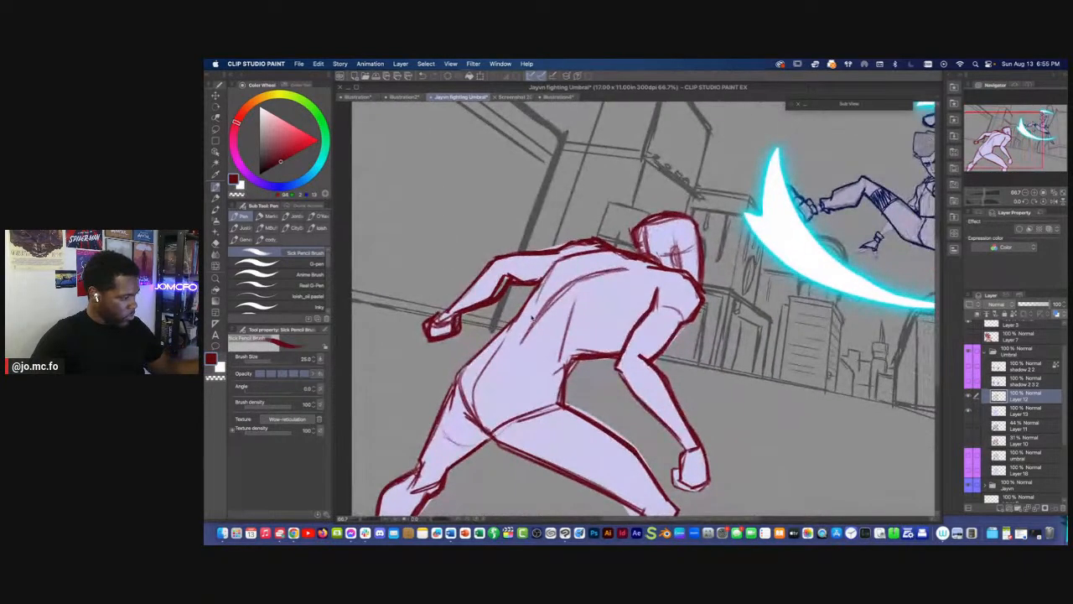
{"action": "key", "text": "super+minus"}
{"action": "left_click_drag", "start_coordinate": [453, 344], "coordinate": [498, 351]}
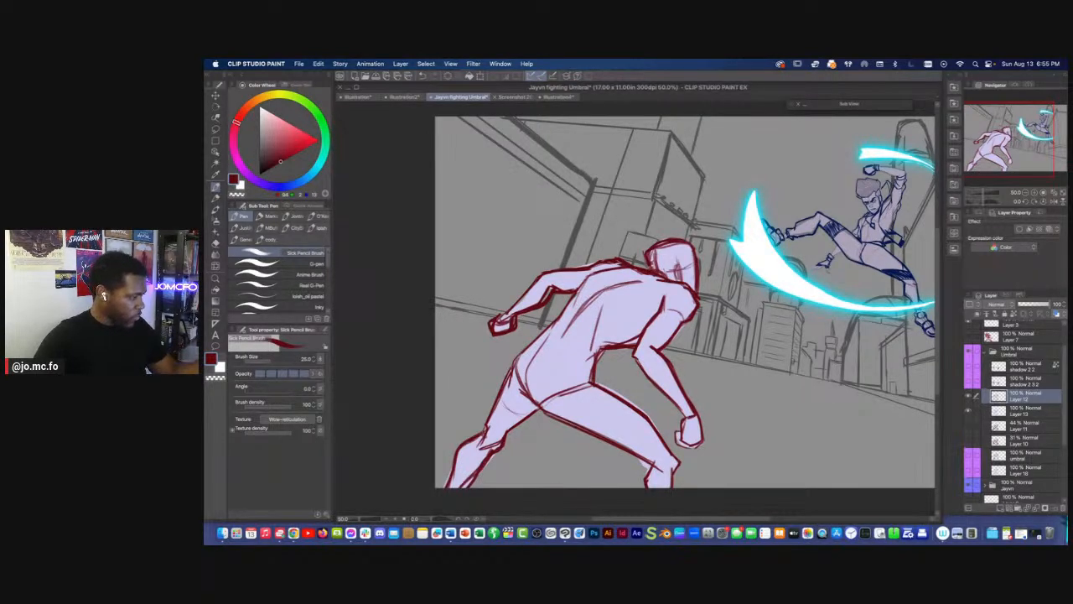
Try a heavier dark red stroke from the shoulder across to the jaw, then undo it
{"action": "key", "text": "bracketright"}
{"action": "key", "text": "bracketright"}
{"action": "key", "text": "bracketright"}
{"action": "key", "text": "bracketright"}
{"action": "mouse_move", "coordinate": [626, 260]}
{"action": "left_mouse_down"}
{"action": "mouse_move", "coordinate": [690, 284]}
{"action": "mouse_move", "coordinate": [698, 305]}
{"action": "left_mouse_up"}
{"action": "key", "text": "super+z"}
{"action": "key", "text": "super+z"}
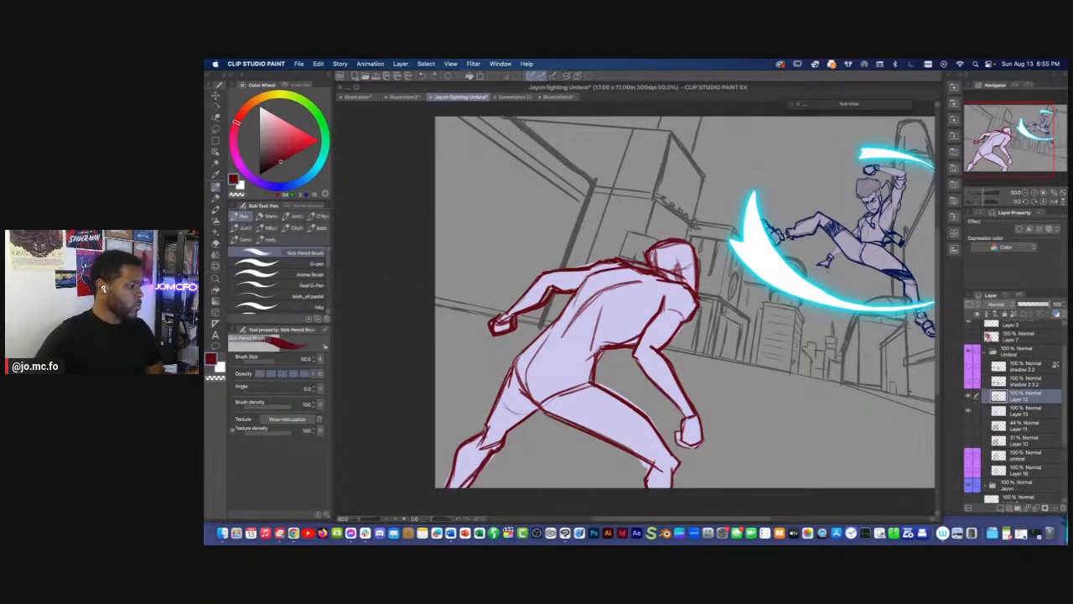
Touch up the neck line and add a short shoulder-blade line on the upper back at brush size 40
{"action": "key", "text": "bracketleft"}
{"action": "mouse_move", "coordinate": [664, 275]}
{"action": "left_mouse_down"}
{"action": "mouse_move", "coordinate": [680, 281]}
{"action": "mouse_move", "coordinate": [668, 283]}
{"action": "left_mouse_up"}
{"action": "key", "text": "e"}
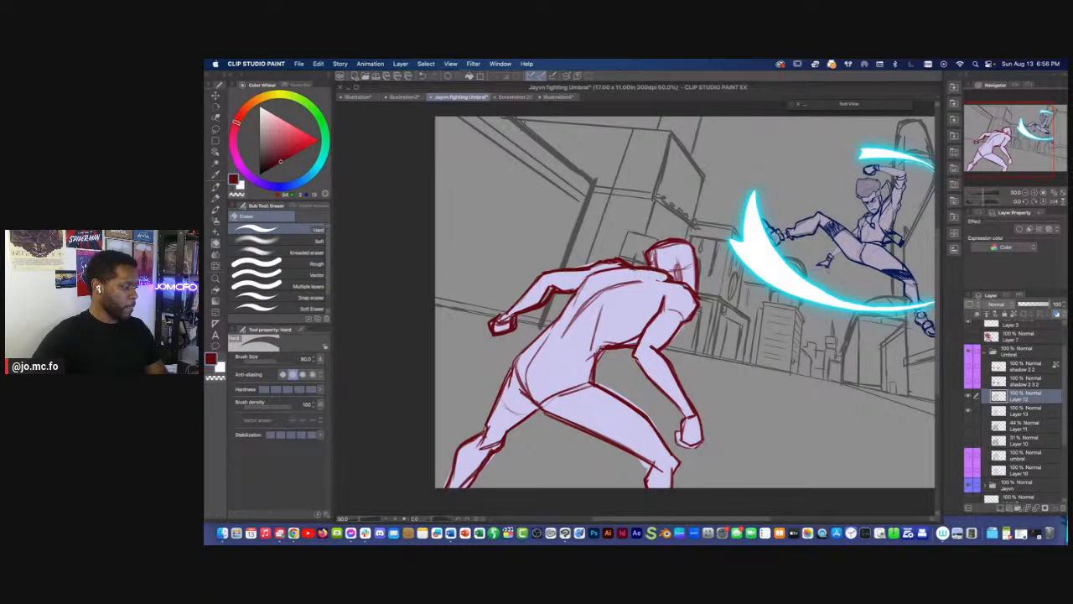
{"action": "key", "text": "p"}
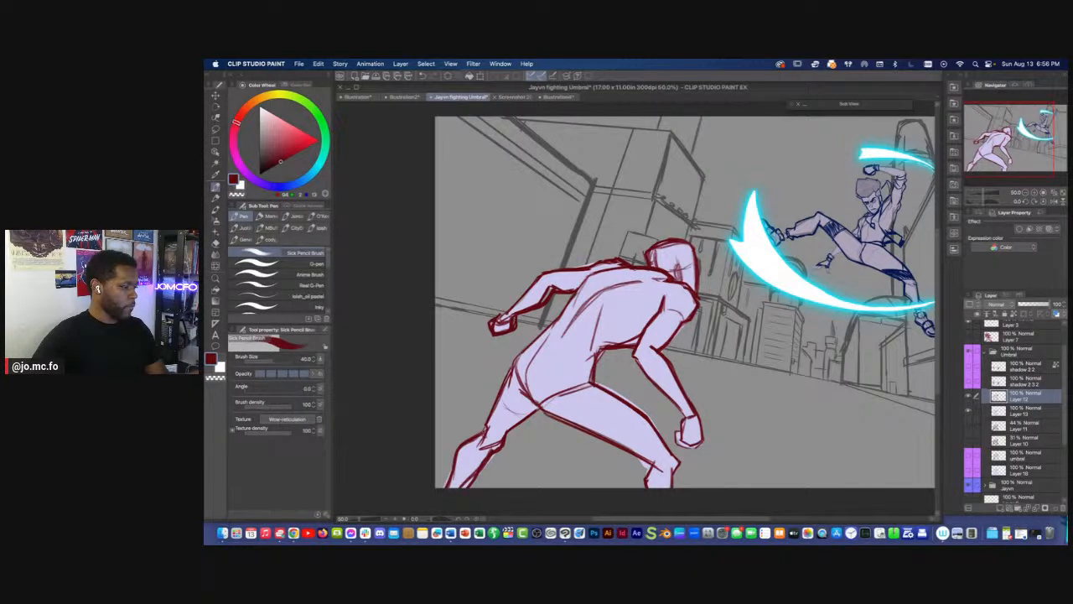
{"action": "left_click_drag", "start_coordinate": [641, 284], "coordinate": [638, 303]}
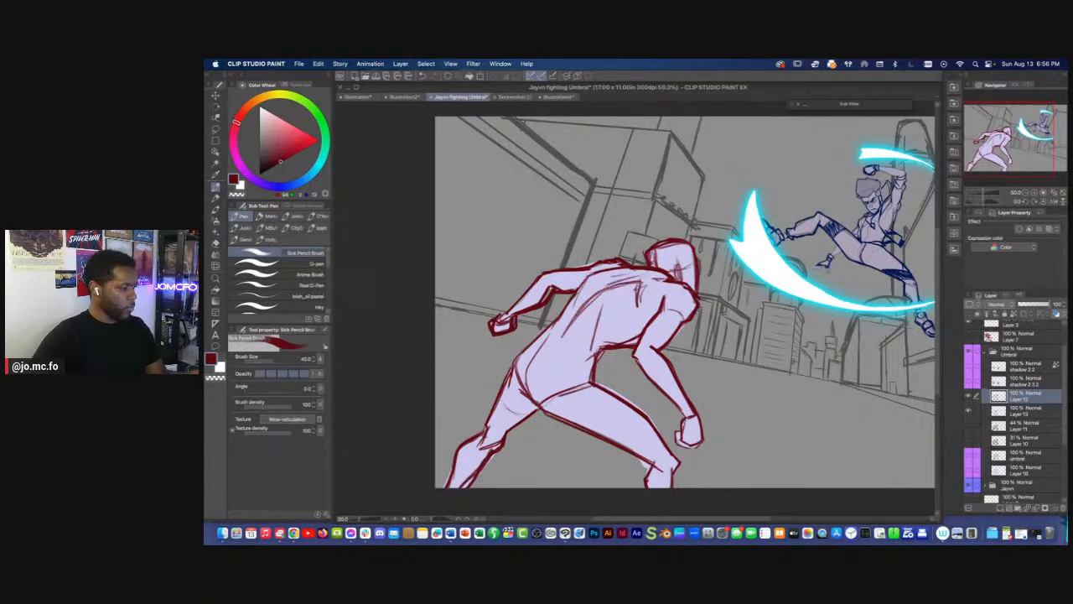
{"action": "key", "text": "Tab"}
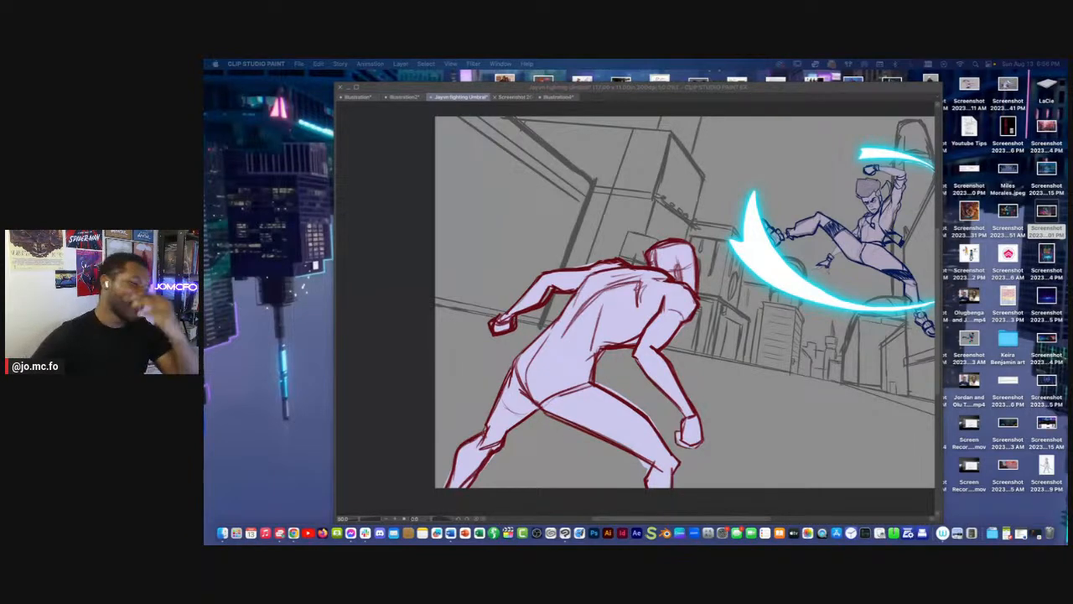
{"action": "key", "text": "Tab"}
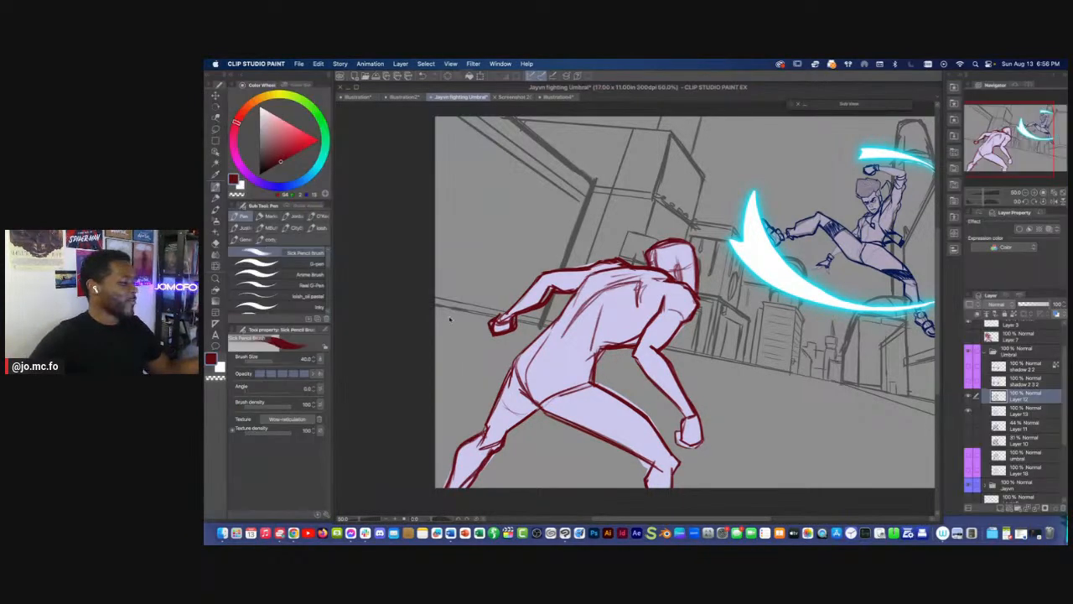
Hide the red line layer to examine the crouching figure's lavender silhouette alone, and show the lines again
{"action": "scroll", "coordinate": [669, 365], "scroll_direction": "down", "scroll_amount": 2}
{"action": "scroll", "coordinate": [668, 365], "scroll_direction": "up", "scroll_amount": 4}
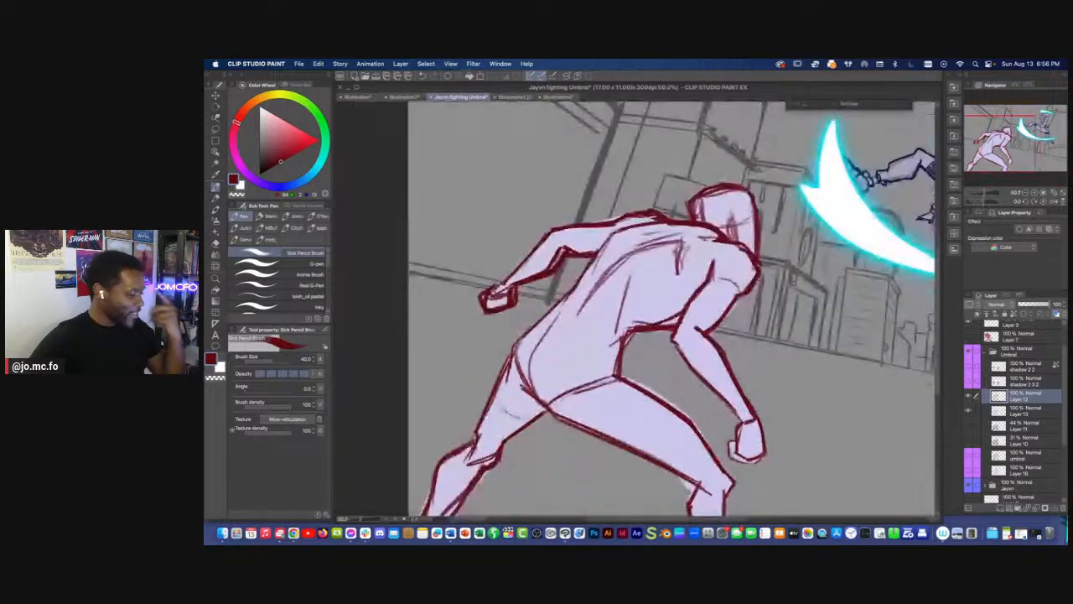
{"action": "left_click", "coordinate": [969, 396]}
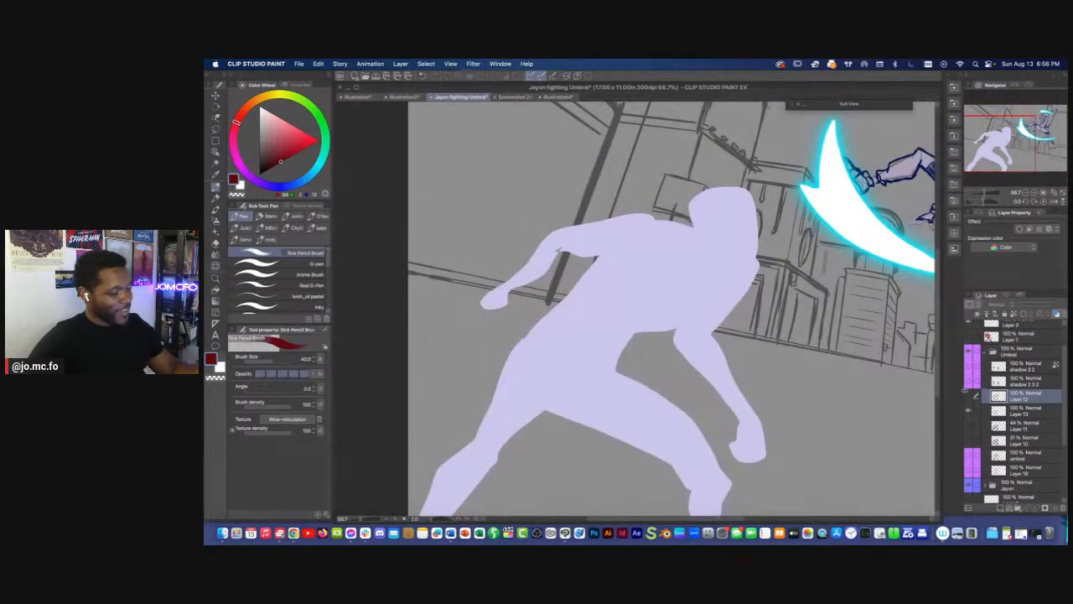
{"action": "left_click", "coordinate": [968, 397]}
Strengthen the dark red lines around the crouching figure's front arm, armpit and shoulder
{"action": "key", "text": "e"}
{"action": "key", "text": "p"}
{"action": "key", "text": "bracketleft"}
{"action": "key", "text": "bracketleft"}
{"action": "mouse_move", "coordinate": [707, 261]}
{"action": "left_mouse_down"}
{"action": "mouse_move", "coordinate": [669, 339]}
{"action": "mouse_move", "coordinate": [742, 425]}
{"action": "left_mouse_up"}
{"action": "mouse_move", "coordinate": [681, 355]}
{"action": "left_mouse_down"}
{"action": "mouse_move", "coordinate": [689, 369]}
{"action": "mouse_move", "coordinate": [790, 392]}
{"action": "left_mouse_up"}
{"action": "left_click_drag", "start_coordinate": [634, 333], "coordinate": [620, 350]}
{"action": "left_click_drag", "start_coordinate": [622, 351], "coordinate": [604, 355]}
{"action": "left_click_drag", "start_coordinate": [674, 312], "coordinate": [638, 328]}
{"action": "left_click_drag", "start_coordinate": [702, 316], "coordinate": [767, 260]}
{"action": "mouse_move", "coordinate": [718, 291]}
{"action": "left_mouse_down"}
{"action": "mouse_move", "coordinate": [739, 269]}
{"action": "mouse_move", "coordinate": [675, 295]}
{"action": "mouse_move", "coordinate": [754, 260]}
{"action": "left_mouse_up"}
Add short dark red shoulder-blade strokes across the crouching figure's upper back
{"action": "key", "text": "bracketright"}
{"action": "key", "text": "bracketright"}
{"action": "key", "text": "bracketleft"}
{"action": "key", "text": "bracketleft"}
{"action": "mouse_move", "coordinate": [693, 275]}
{"action": "left_mouse_down"}
{"action": "mouse_move", "coordinate": [750, 262]}
{"action": "mouse_move", "coordinate": [706, 302]}
{"action": "left_mouse_up"}
{"action": "mouse_move", "coordinate": [729, 268]}
{"action": "left_mouse_down"}
{"action": "mouse_move", "coordinate": [757, 262]}
{"action": "mouse_move", "coordinate": [701, 304]}
{"action": "left_mouse_up"}
{"action": "left_click_drag", "start_coordinate": [712, 266], "coordinate": [764, 257]}
{"action": "mouse_move", "coordinate": [706, 276]}
{"action": "left_mouse_down"}
{"action": "mouse_move", "coordinate": [702, 285]}
{"action": "mouse_move", "coordinate": [699, 268]}
{"action": "mouse_move", "coordinate": [666, 271]}
{"action": "left_mouse_up"}
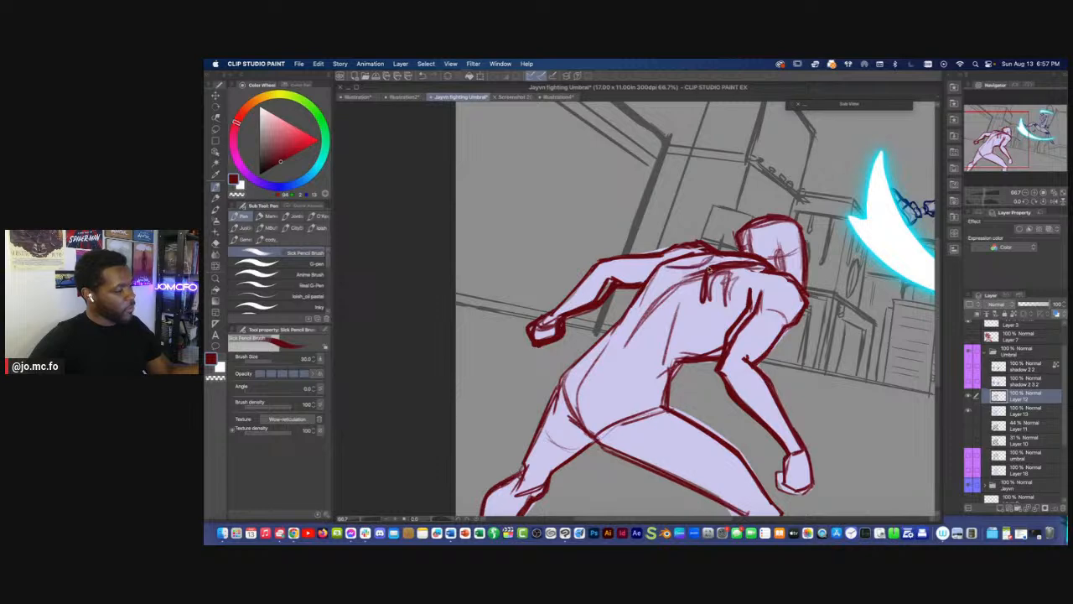
{"action": "key", "text": "super+minus"}
{"action": "left_click_drag", "start_coordinate": [563, 234], "coordinate": [474, 212]}
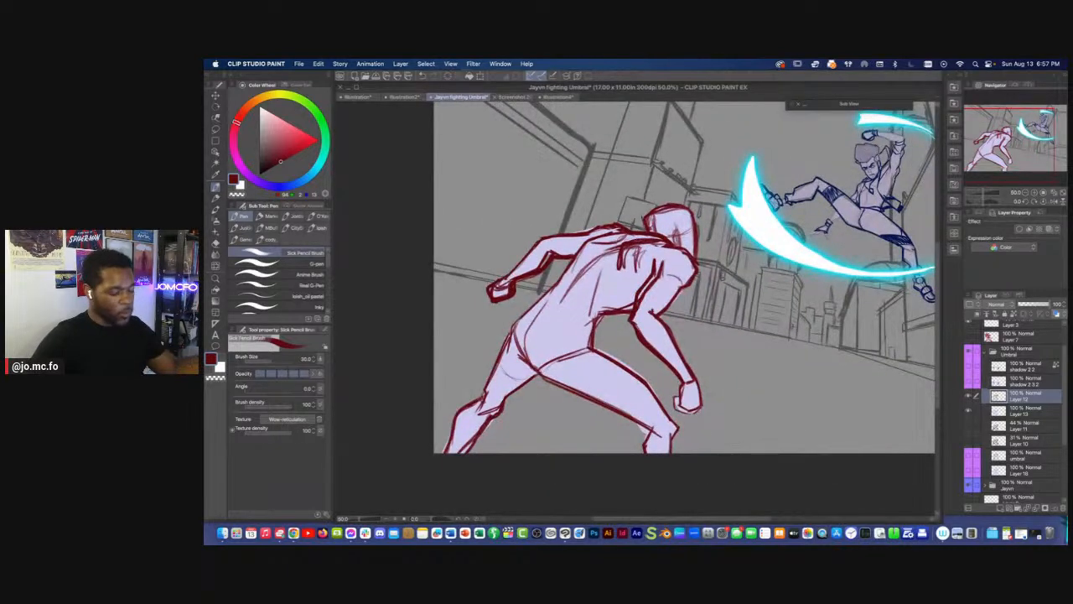
Erase the excess shoulder-blade marks and redraw the crouching figure's back contours in dark red
{"action": "key", "text": "e"}
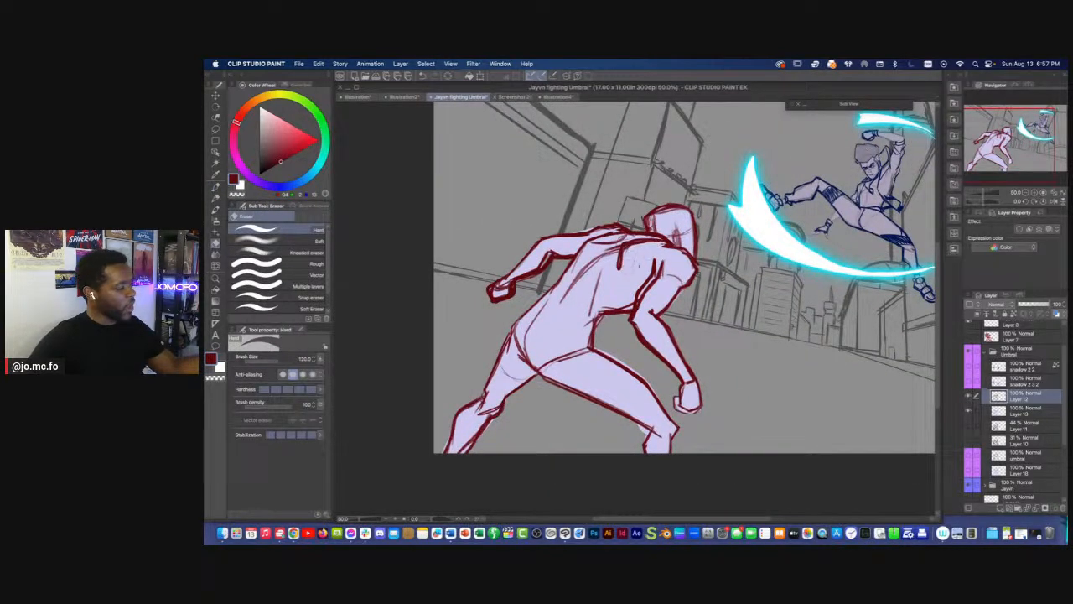
{"action": "key", "text": "p"}
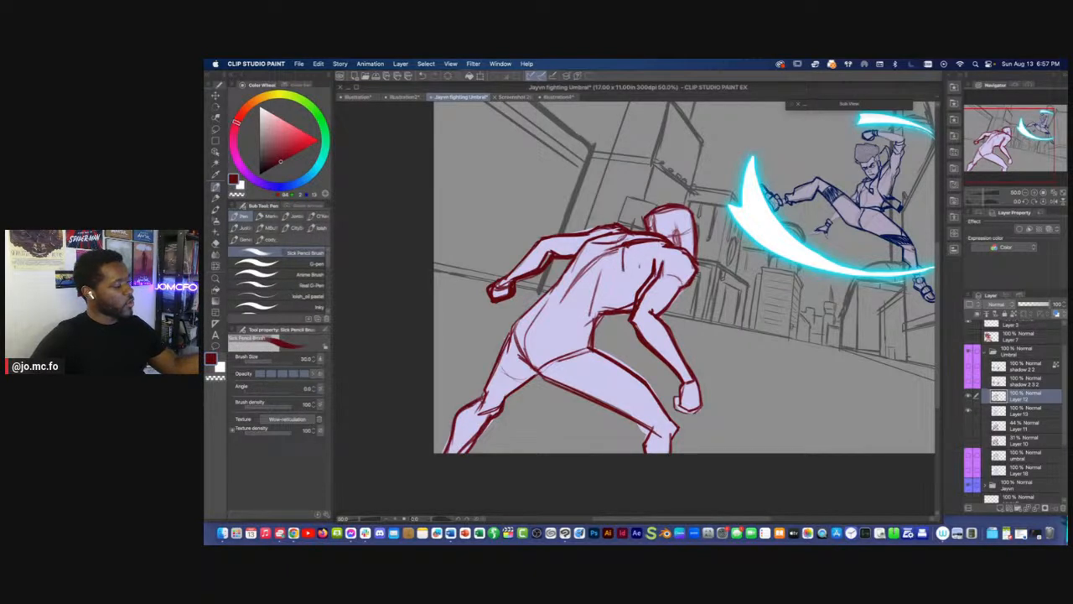
{"action": "mouse_move", "coordinate": [632, 237]}
{"action": "left_mouse_down"}
{"action": "mouse_move", "coordinate": [590, 255]}
{"action": "mouse_move", "coordinate": [615, 286]}
{"action": "mouse_move", "coordinate": [593, 318]}
{"action": "left_mouse_up"}
{"action": "key", "text": "bracketright"}
{"action": "mouse_move", "coordinate": [600, 246]}
{"action": "left_mouse_down"}
{"action": "mouse_move", "coordinate": [561, 293]}
{"action": "mouse_move", "coordinate": [530, 305]}
{"action": "left_mouse_up"}
{"action": "key", "text": "bracketleft"}
{"action": "mouse_move", "coordinate": [579, 270]}
{"action": "left_mouse_down"}
{"action": "mouse_move", "coordinate": [528, 335]}
{"action": "mouse_move", "coordinate": [533, 371]}
{"action": "left_mouse_up"}
{"action": "left_click_drag", "start_coordinate": [526, 345], "coordinate": [582, 259]}
{"action": "mouse_move", "coordinate": [620, 285]}
{"action": "left_mouse_down"}
{"action": "mouse_move", "coordinate": [584, 281]}
{"action": "mouse_move", "coordinate": [533, 309]}
{"action": "left_mouse_up"}
{"action": "scroll", "coordinate": [690, 411], "scroll_direction": "down", "scroll_amount": 1}
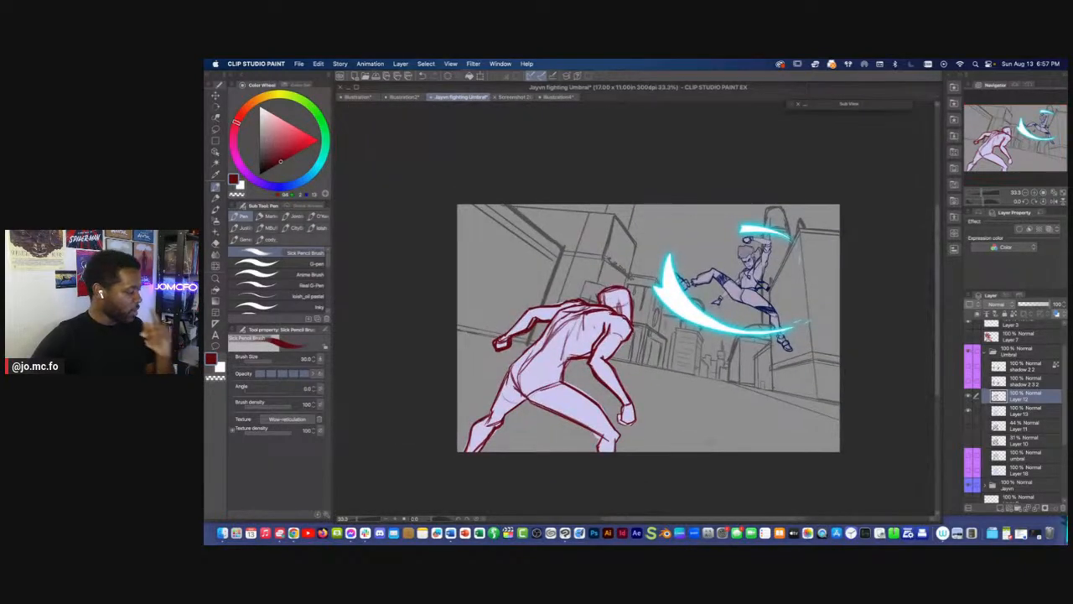
Collapse the Umbral layer folder and hide it
{"action": "scroll", "coordinate": [713, 441], "scroll_direction": "up", "scroll_amount": 1}
{"action": "mouse_move", "coordinate": [712, 441]}
{"action": "left_mouse_down"}
{"action": "mouse_move", "coordinate": [867, 462]}
{"action": "mouse_move", "coordinate": [707, 433]}
{"action": "mouse_move", "coordinate": [707, 460]}
{"action": "left_mouse_up"}
{"action": "left_click", "coordinate": [986, 352]}
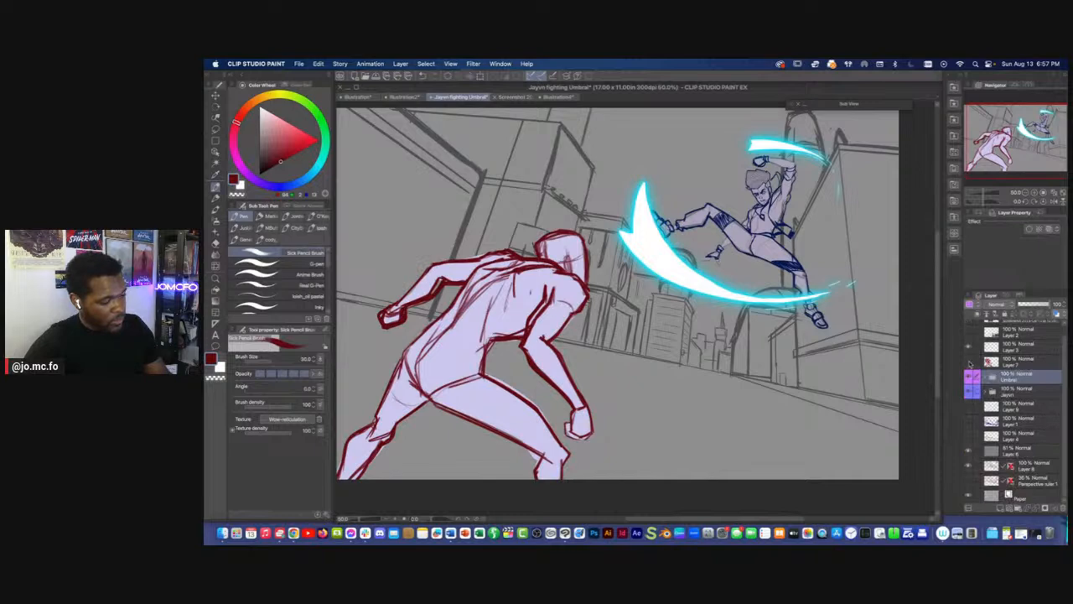
{"action": "left_click", "coordinate": [969, 378]}
{"action": "left_click", "coordinate": [970, 391]}
{"action": "left_click", "coordinate": [970, 392]}
Expand the Jayvn folder and hide its blue layers, its lavender fill and the city background, isolating the faint body sketch
{"action": "left_click", "coordinate": [988, 396]}
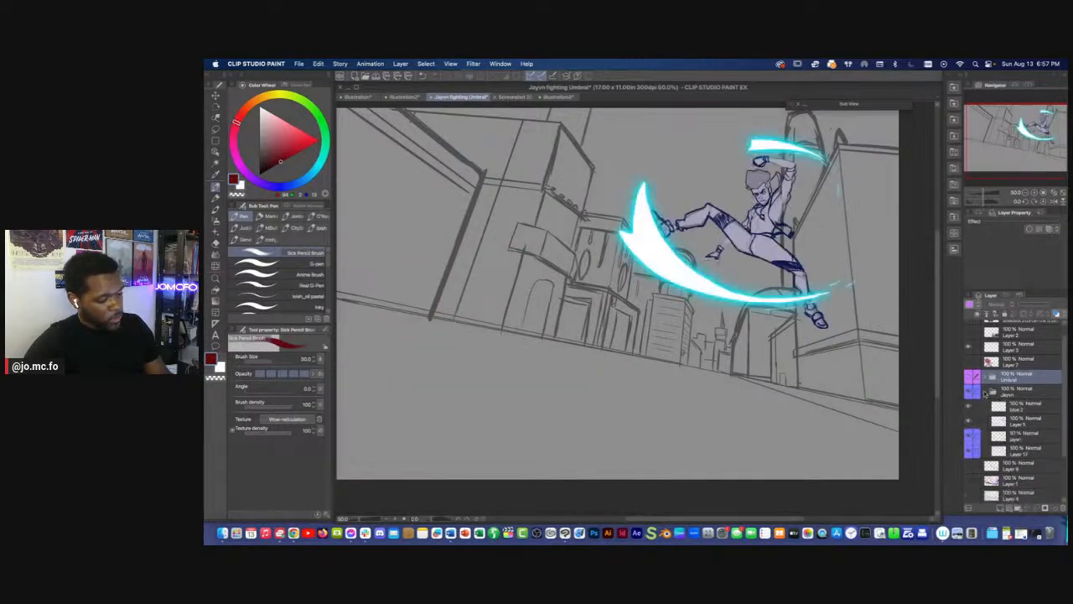
{"action": "left_click", "coordinate": [970, 425]}
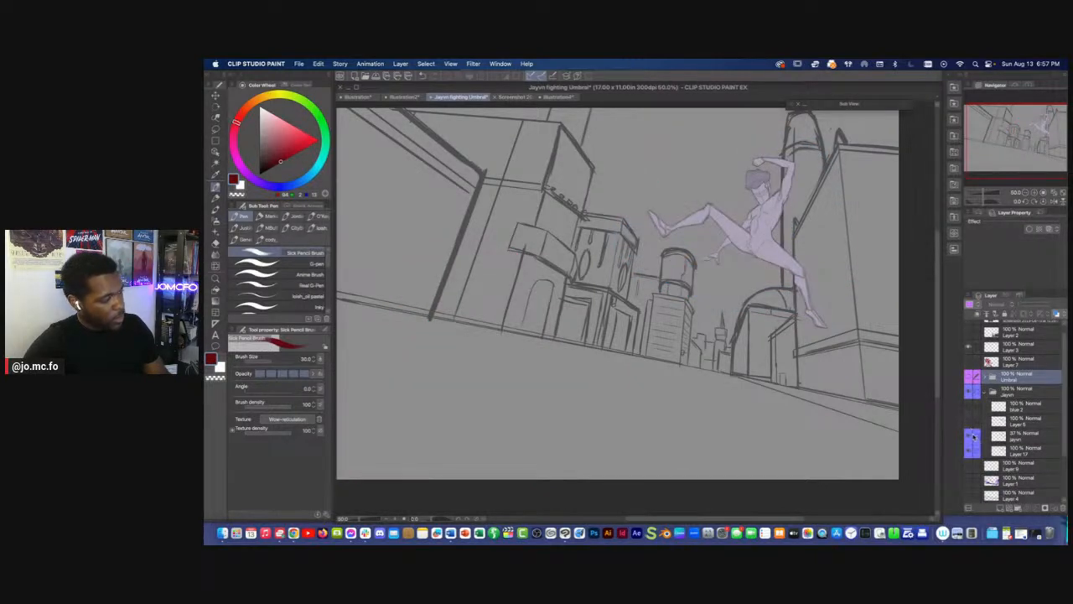
{"action": "left_click", "coordinate": [971, 449]}
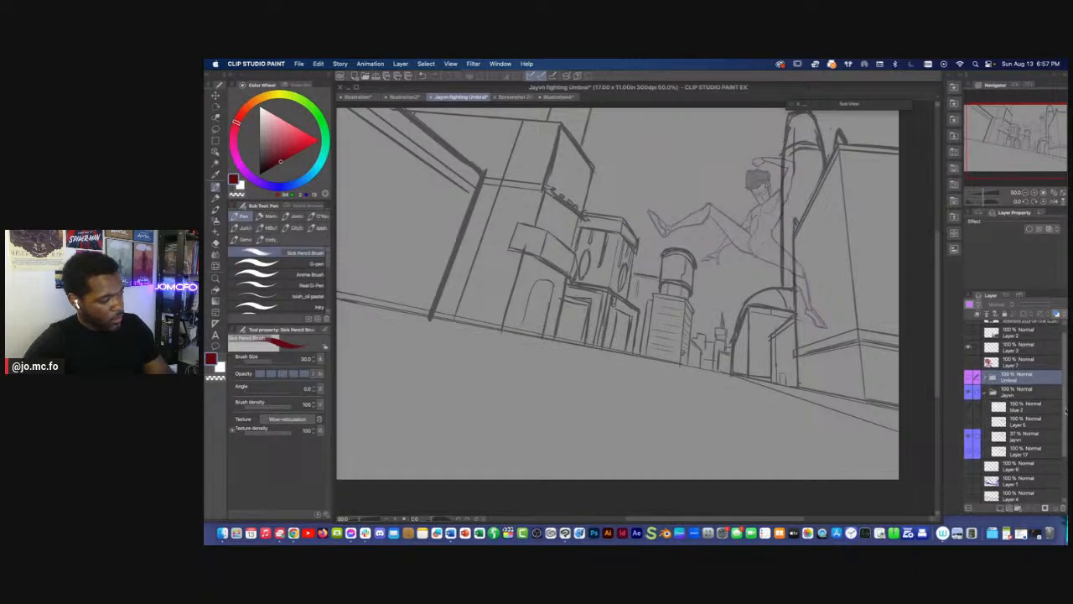
{"action": "left_click_drag", "start_coordinate": [1063, 413], "coordinate": [1064, 460]}
{"action": "left_click", "coordinate": [969, 451]}
{"action": "left_click", "coordinate": [969, 466]}
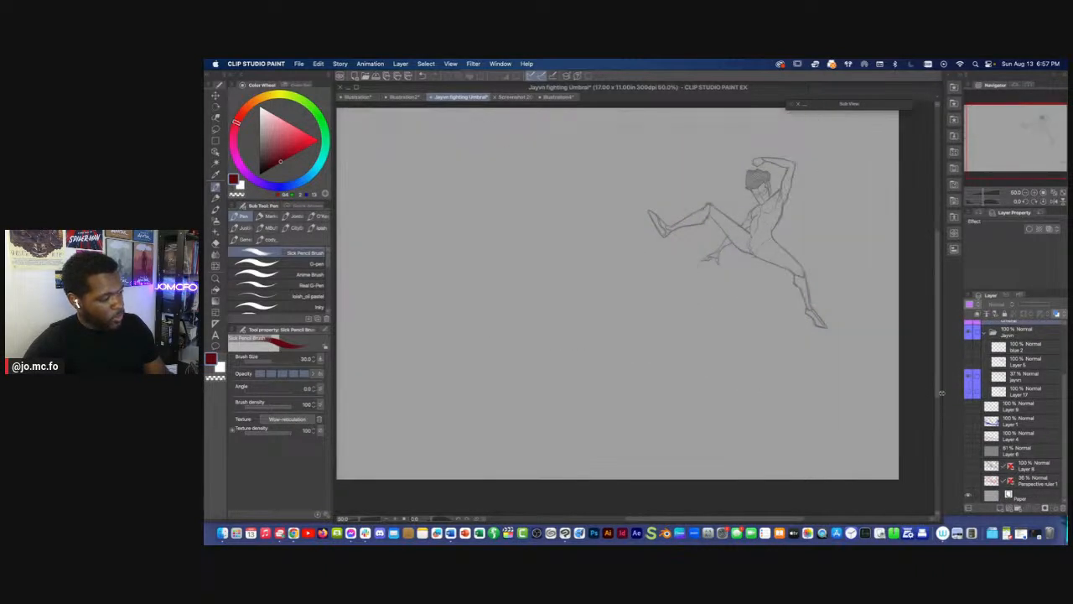
Restore the leaping figure's lavender fill and make its body sketch layer active
{"action": "scroll", "coordinate": [1006, 378], "scroll_direction": "up", "scroll_amount": 2}
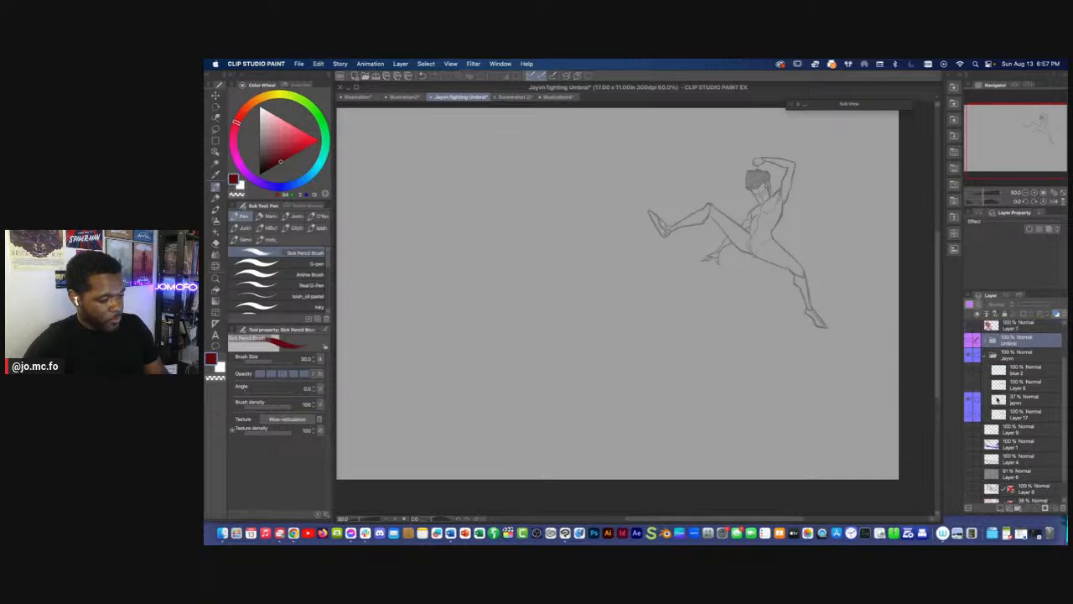
{"action": "left_click", "coordinate": [974, 401]}
{"action": "left_click", "coordinate": [970, 401]}
{"action": "left_click", "coordinate": [970, 401]}
{"action": "left_click", "coordinate": [970, 415]}
{"action": "scroll", "coordinate": [894, 358], "scroll_direction": "up", "scroll_amount": 1}
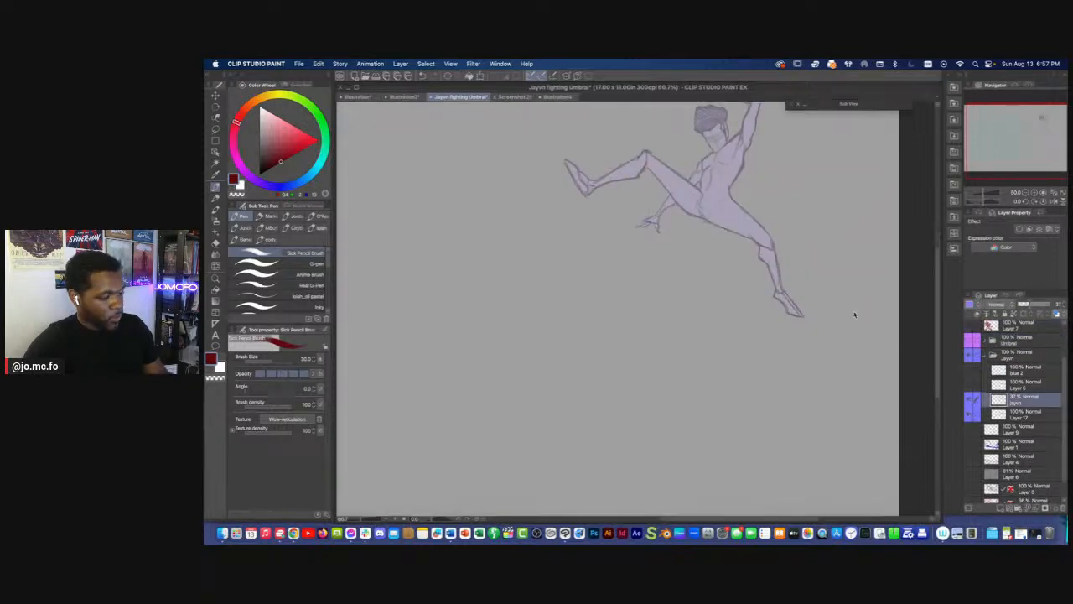
Raise the leaping figure's body sketch layer to 100% opacity
{"action": "left_click", "coordinate": [1015, 355]}
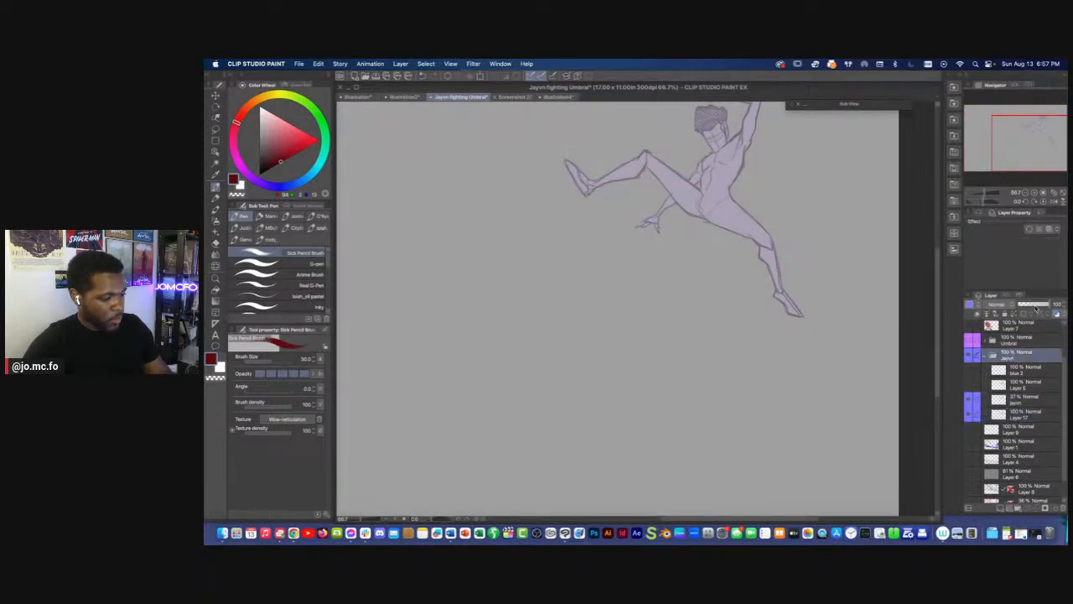
{"action": "left_click", "coordinate": [1017, 399]}
{"action": "left_click_drag", "start_coordinate": [1029, 304], "coordinate": [1055, 305]}
{"action": "left_click_drag", "start_coordinate": [757, 244], "coordinate": [774, 359]}
{"action": "scroll", "coordinate": [775, 359], "scroll_direction": "up", "scroll_amount": 1}
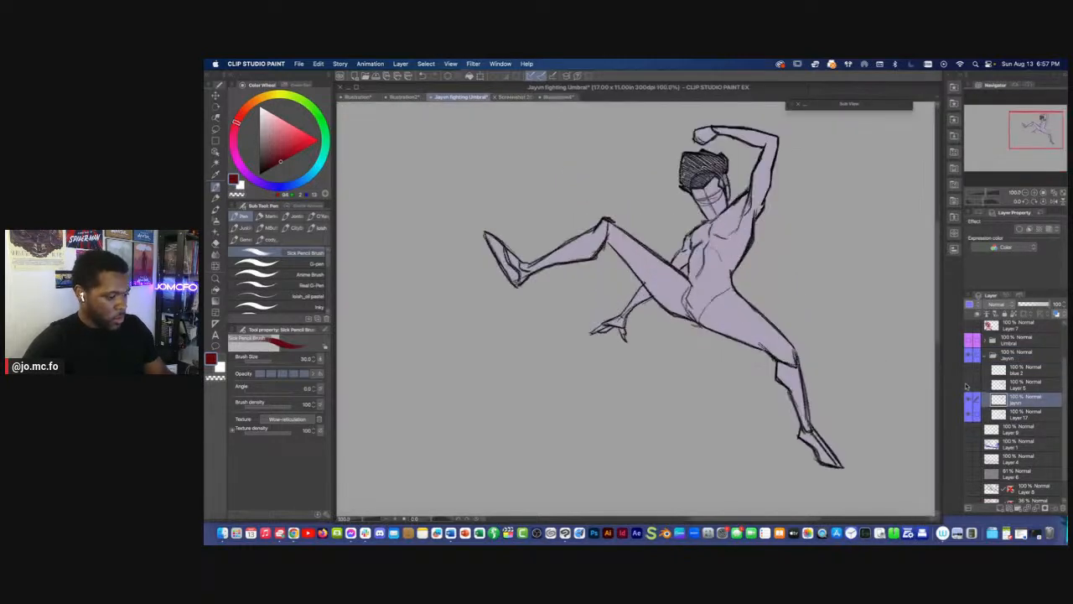
Show the blue costume lines on Layer 5 and lower the body sketch layer's opacity to 14%
{"action": "left_click", "coordinate": [969, 386]}
{"action": "left_click_drag", "start_coordinate": [1049, 305], "coordinate": [1021, 304]}
{"action": "left_click_drag", "start_coordinate": [632, 421], "coordinate": [653, 459]}
{"action": "scroll", "coordinate": [647, 426], "scroll_direction": "down", "scroll_amount": 1}
{"action": "scroll", "coordinate": [655, 419], "scroll_direction": "up", "scroll_amount": 1}
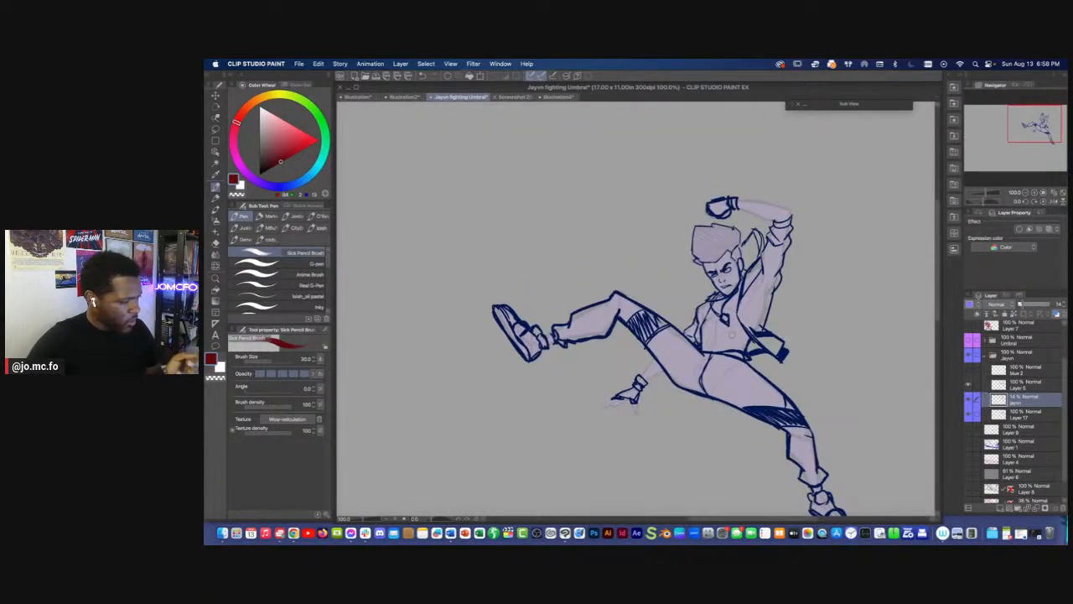
Fade the blue costume lines on Layer 5 to about 28% opacity and add a new vector layer above them
{"action": "left_click", "coordinate": [1006, 385]}
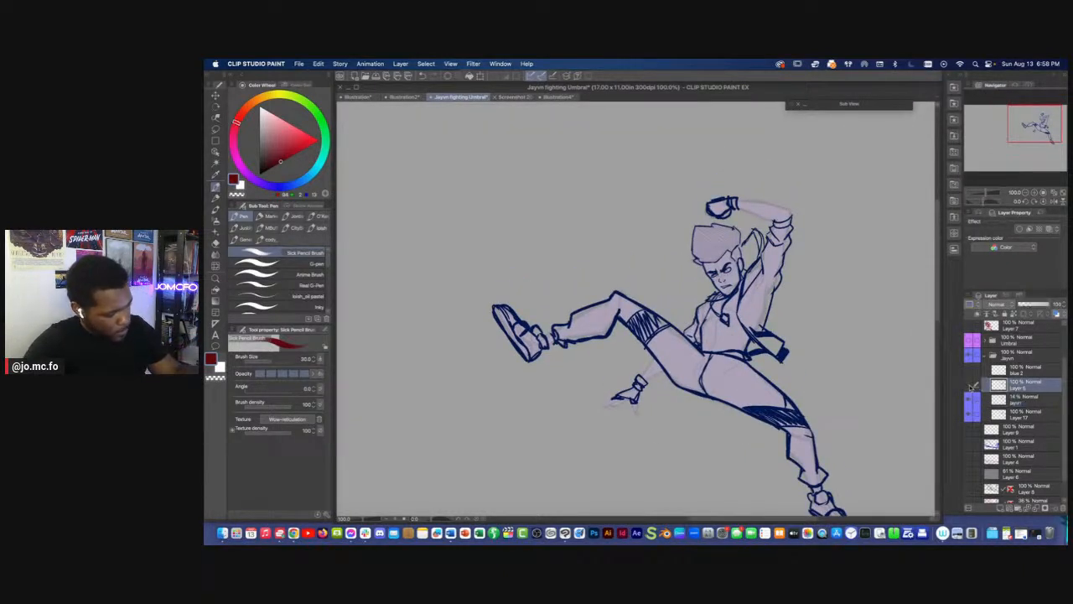
{"action": "left_click", "coordinate": [1028, 306]}
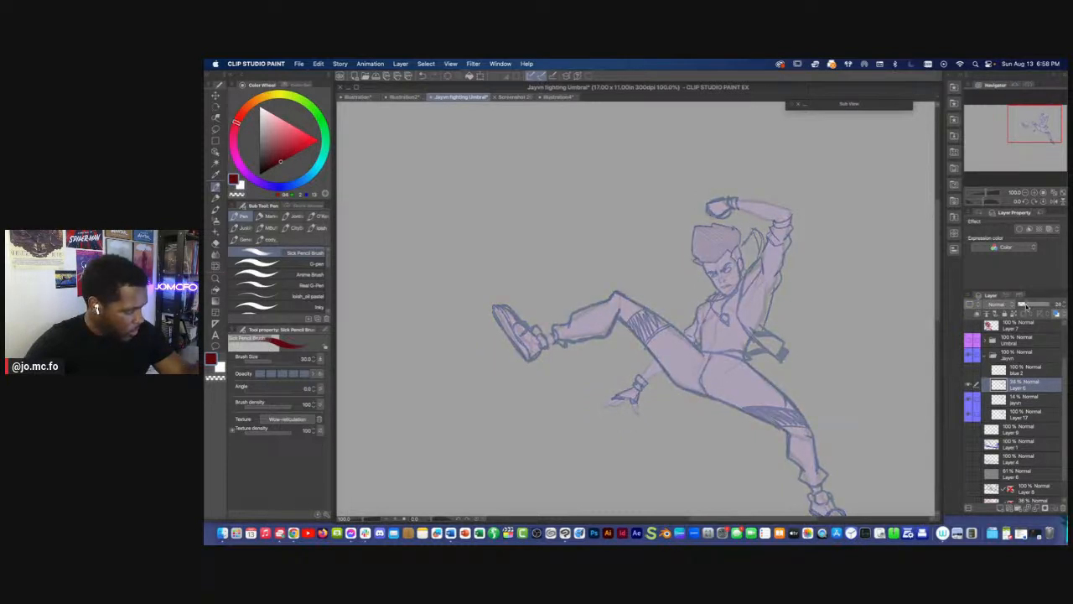
{"action": "left_click", "coordinate": [1010, 509]}
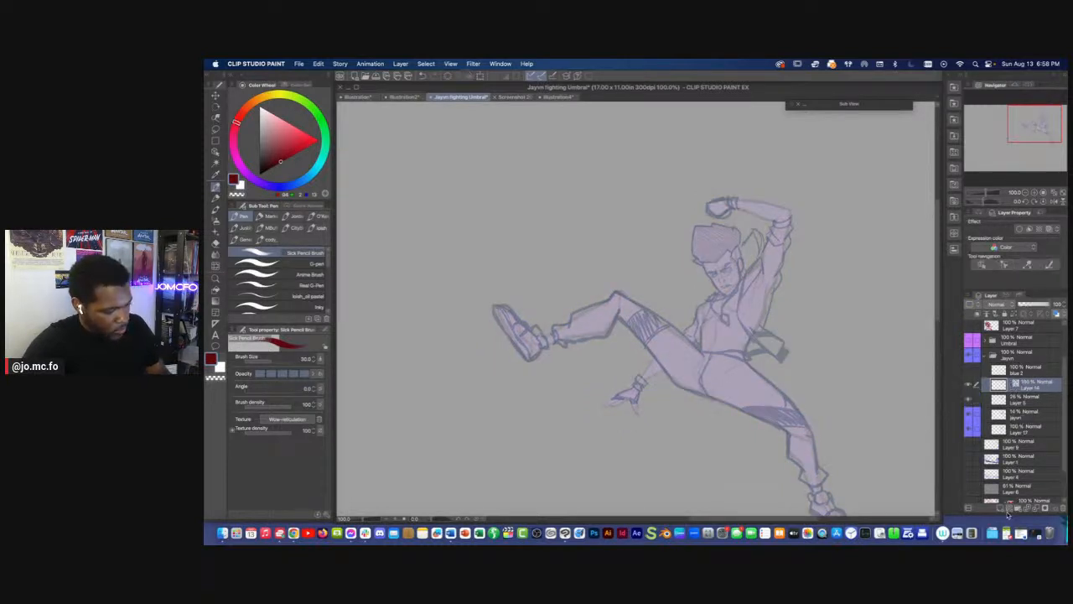
{"action": "key", "text": "super+plus"}
{"action": "left_click_drag", "start_coordinate": [686, 274], "coordinate": [578, 362]}
Switch to the G-pen at brush size 6, try test strokes beside the leaping figure and undo them
{"action": "key", "text": "p"}
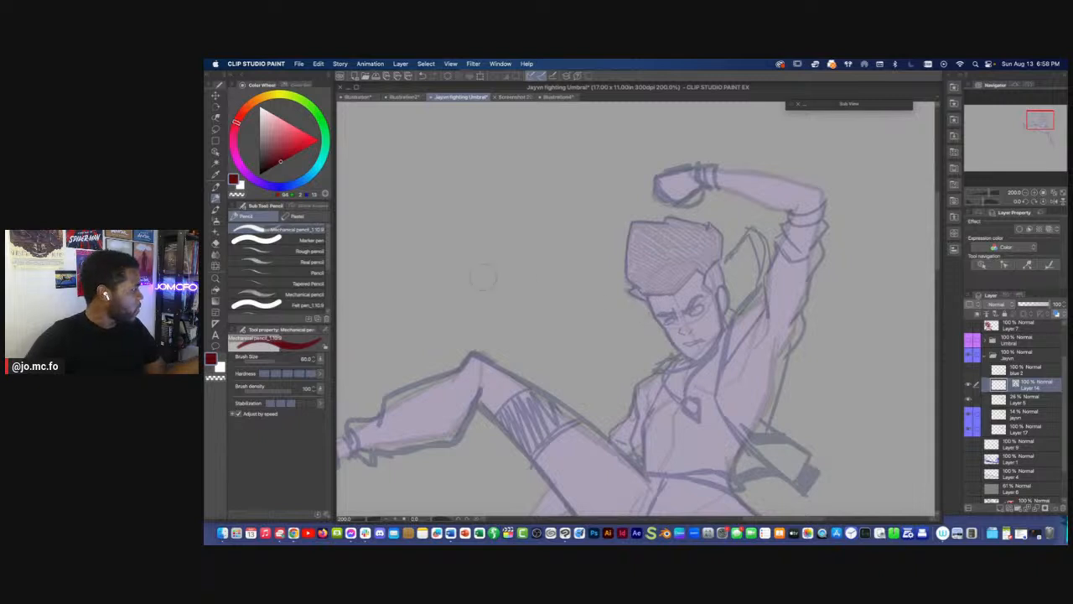
{"action": "key", "text": "p"}
{"action": "key", "text": "["}
{"action": "key", "text": "["}
{"action": "key", "text": "["}
{"action": "key", "text": "["}
{"action": "key", "text": "["}
{"action": "key", "text": "["}
{"action": "left_click_drag", "start_coordinate": [596, 263], "coordinate": [614, 348]}
{"action": "key", "text": "super+z"}
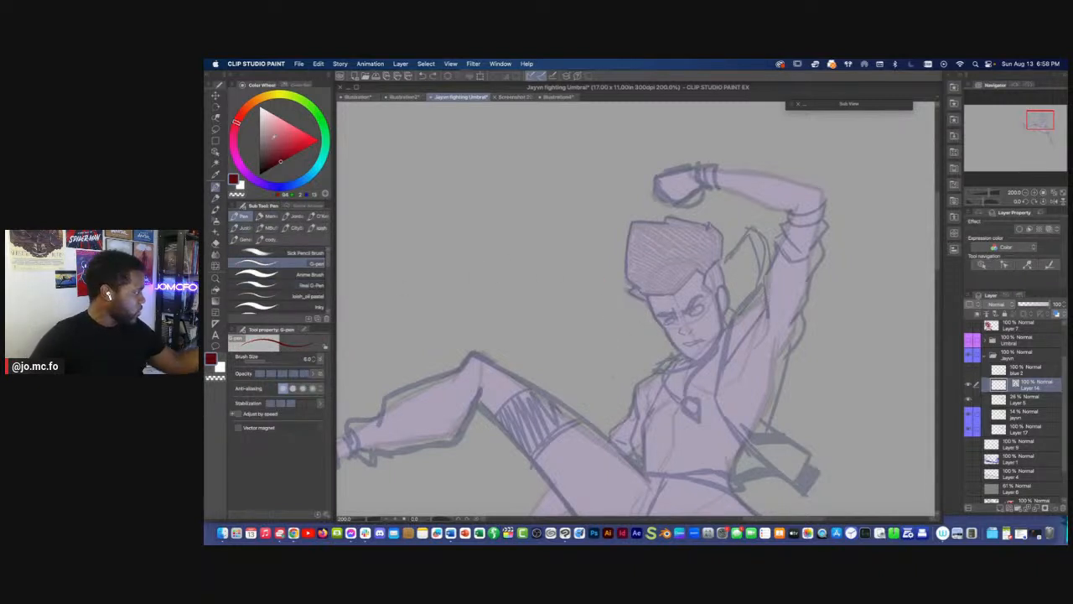
{"action": "left_click_drag", "start_coordinate": [587, 277], "coordinate": [599, 343]}
{"action": "key", "text": "super+z"}
Ink the leaping figure's jacket in black along the front opening and the edge flaring out past the waist
{"action": "scroll", "coordinate": [610, 395], "scroll_direction": "up", "scroll_amount": 2}
{"action": "left_click_drag", "start_coordinate": [691, 317], "coordinate": [556, 330]}
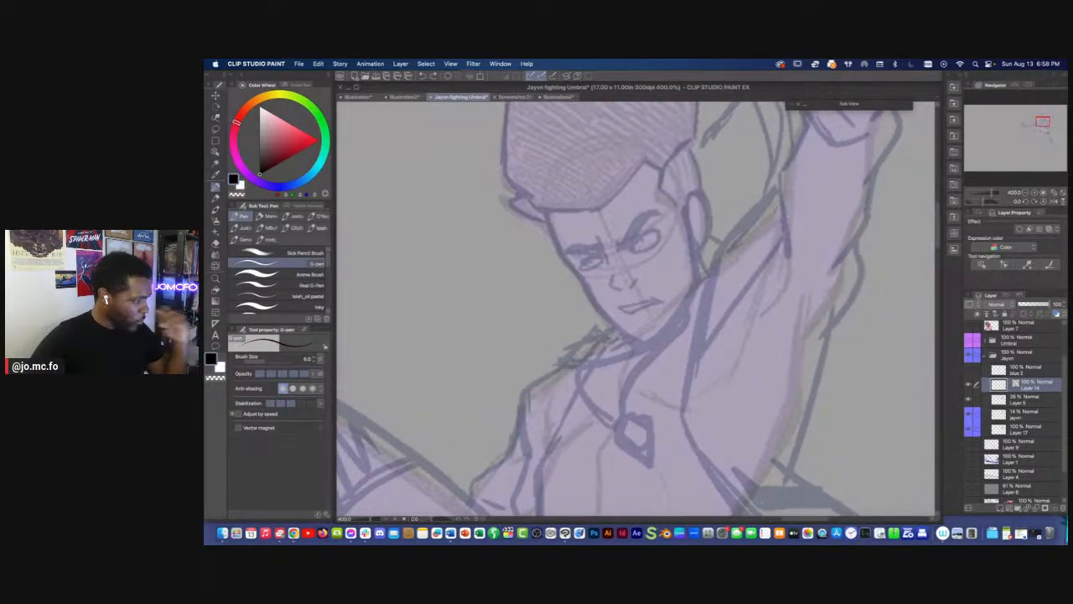
{"action": "scroll", "coordinate": [704, 249], "scroll_direction": "down", "scroll_amount": 2}
{"action": "left_click_drag", "start_coordinate": [704, 249], "coordinate": [695, 256]}
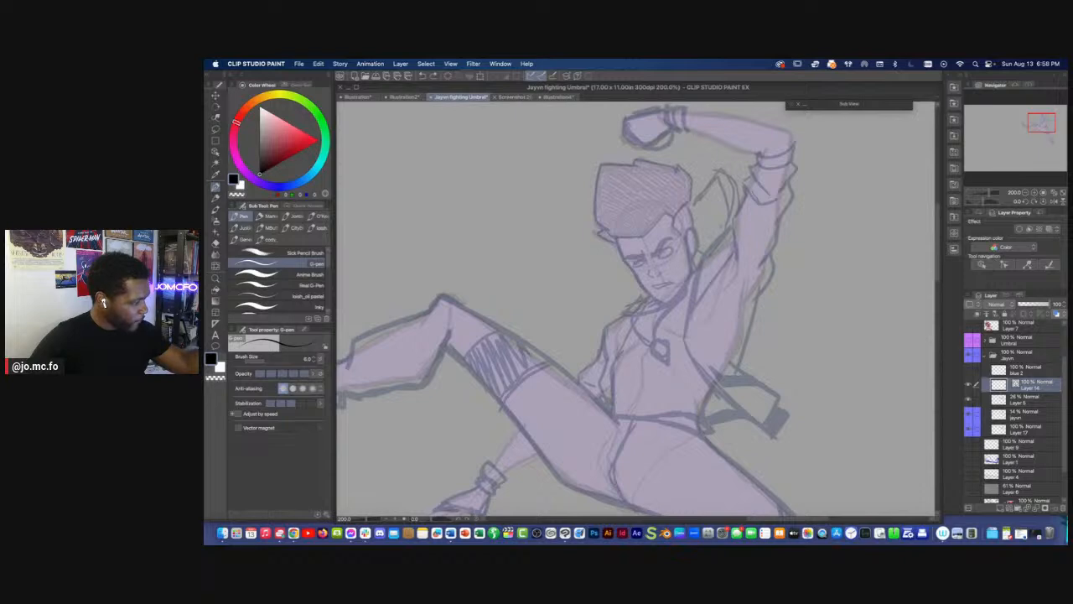
{"action": "scroll", "coordinate": [686, 280], "scroll_direction": "up", "scroll_amount": 2}
{"action": "mouse_move", "coordinate": [686, 280]}
{"action": "left_mouse_down"}
{"action": "mouse_move", "coordinate": [667, 251]}
{"action": "mouse_move", "coordinate": [632, 231]}
{"action": "mouse_move", "coordinate": [653, 228]}
{"action": "mouse_move", "coordinate": [620, 412]}
{"action": "mouse_move", "coordinate": [558, 316]}
{"action": "left_mouse_up"}
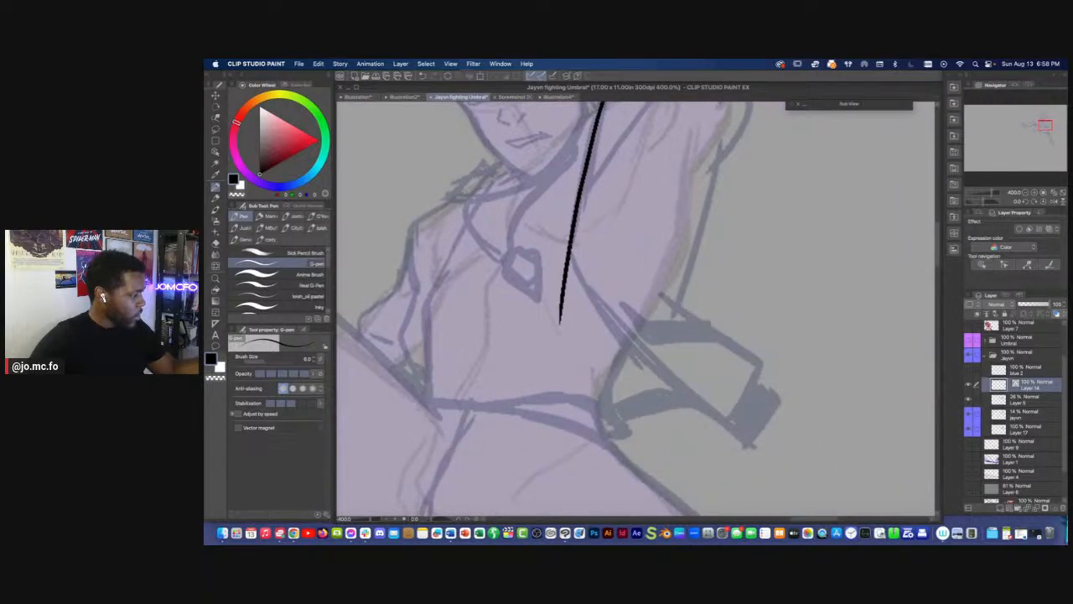
{"action": "mouse_move", "coordinate": [568, 241]}
{"action": "left_mouse_down"}
{"action": "mouse_move", "coordinate": [583, 285]}
{"action": "mouse_move", "coordinate": [778, 472]}
{"action": "left_mouse_up"}
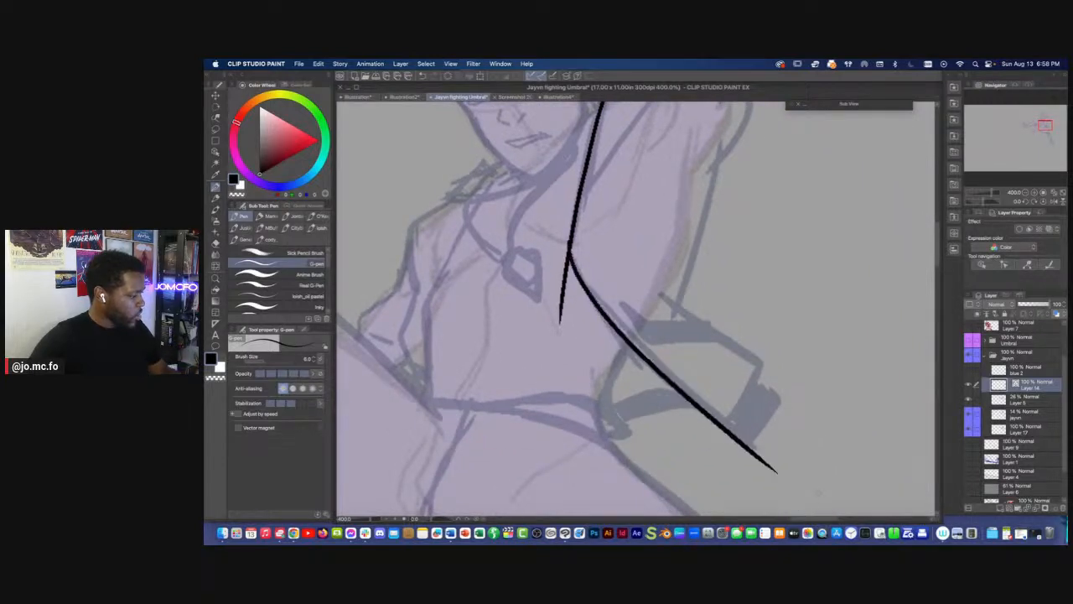
Ink the upper edge of the flared jacket tail and close its end with a curved line, rotating the canvas as needed
{"action": "left_click_drag", "start_coordinate": [620, 263], "coordinate": [588, 266]}
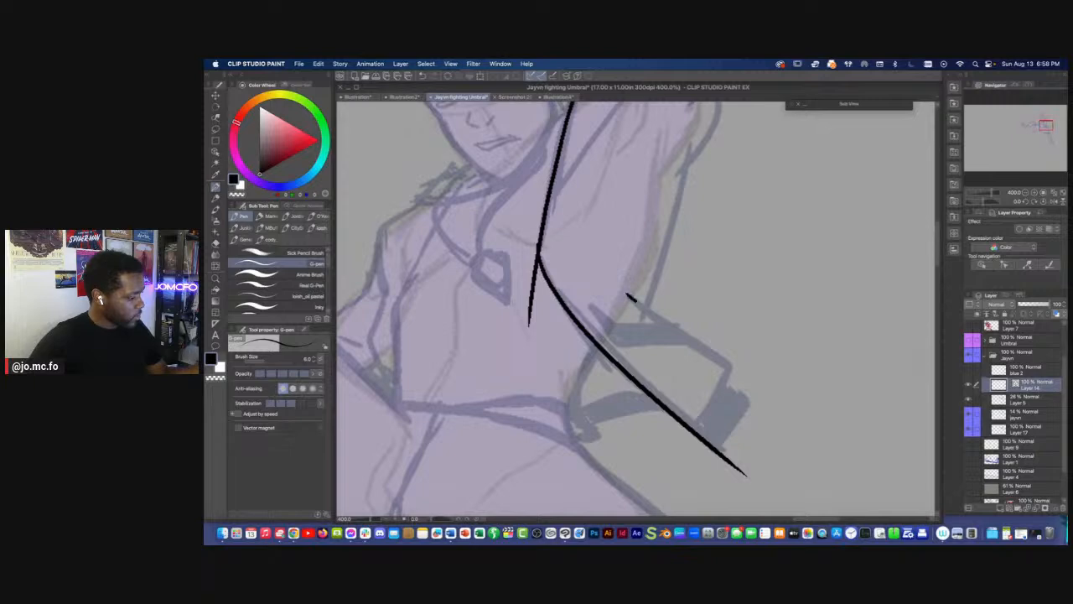
{"action": "left_click_drag", "start_coordinate": [629, 295], "coordinate": [826, 408]}
{"action": "key", "text": "super+z"}
{"action": "left_click_drag", "start_coordinate": [617, 294], "coordinate": [765, 375]}
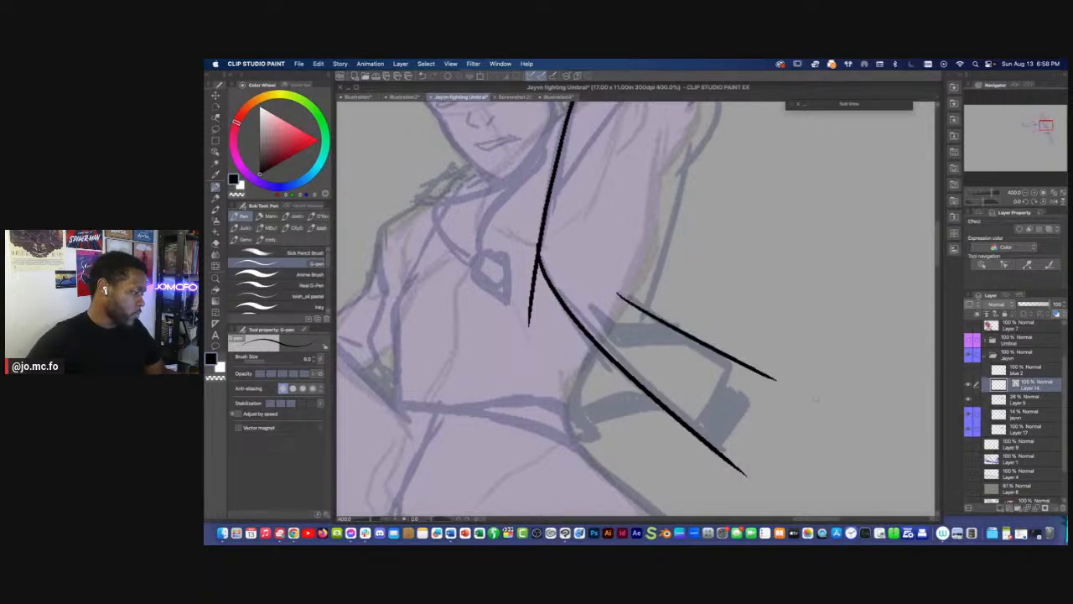
{"action": "key", "text": "r"}
{"action": "left_click_drag", "start_coordinate": [826, 403], "coordinate": [428, 310]}
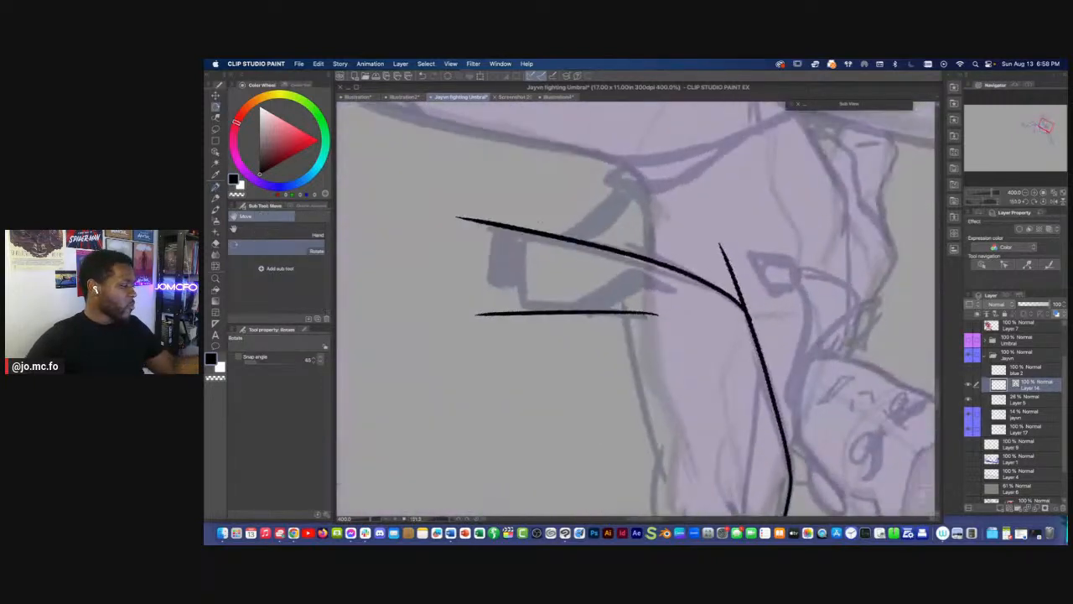
{"action": "key", "text": "o"}
{"action": "key", "text": "p"}
{"action": "mouse_move", "coordinate": [533, 216]}
{"action": "left_mouse_down"}
{"action": "mouse_move", "coordinate": [524, 312]}
{"action": "mouse_move", "coordinate": [555, 394]}
{"action": "mouse_move", "coordinate": [741, 348]}
{"action": "mouse_move", "coordinate": [746, 292]}
{"action": "mouse_move", "coordinate": [746, 304]}
{"action": "left_mouse_up"}
Ink the jacket's back edge from the armpit down to the tail, with a short curved fold at the shoulder
{"action": "key", "text": "r"}
{"action": "key", "text": "p"}
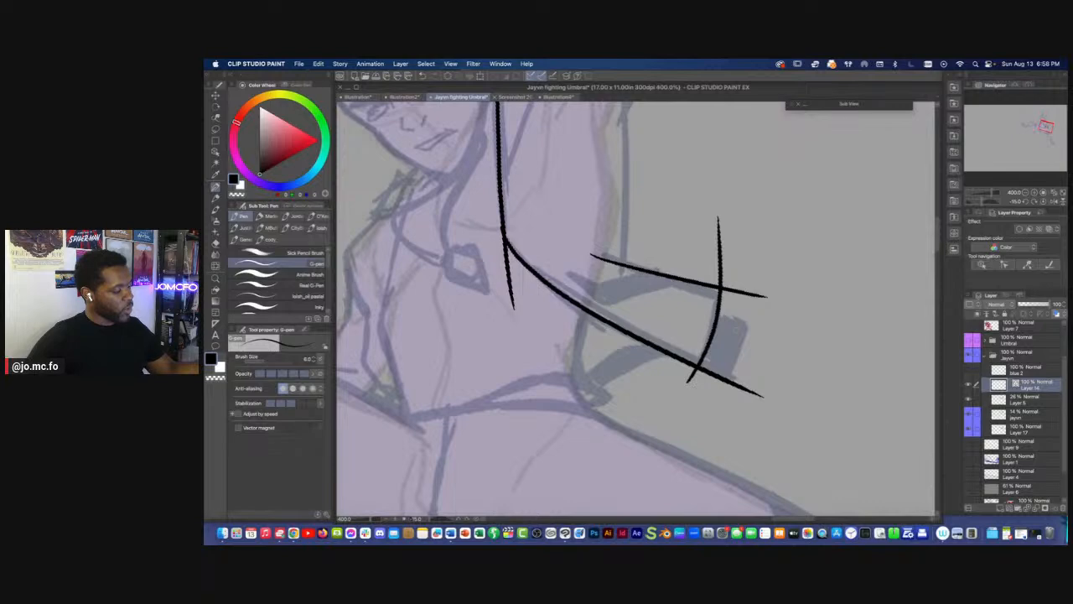
{"action": "left_click_drag", "start_coordinate": [603, 296], "coordinate": [687, 402]}
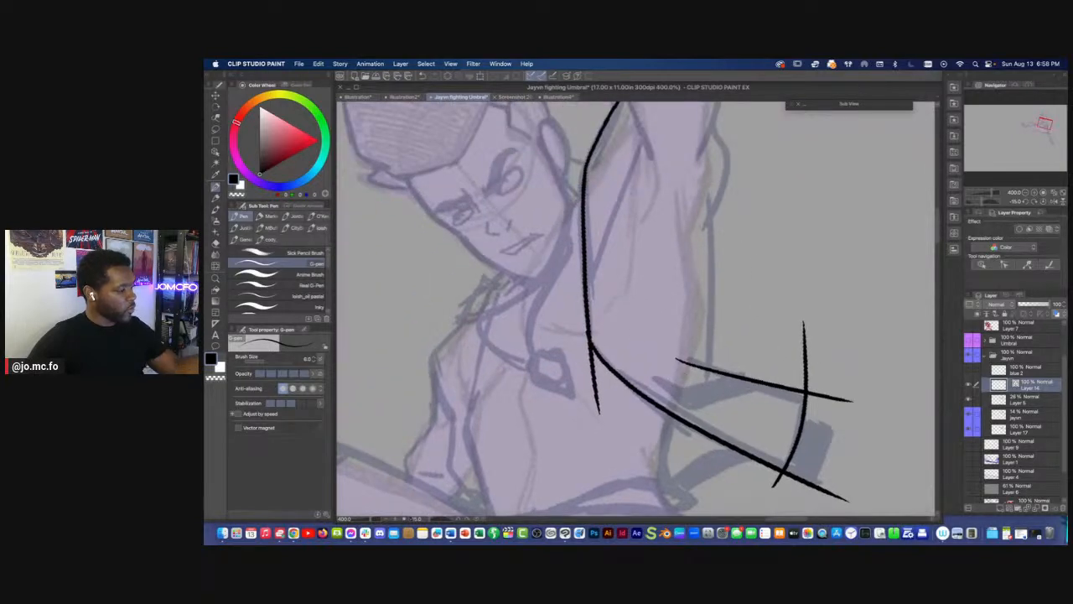
{"action": "left_click_drag", "start_coordinate": [710, 215], "coordinate": [718, 484]}
{"action": "mouse_move", "coordinate": [706, 244]}
{"action": "left_mouse_down"}
{"action": "mouse_move", "coordinate": [716, 289]}
{"action": "mouse_move", "coordinate": [698, 361]}
{"action": "left_mouse_up"}
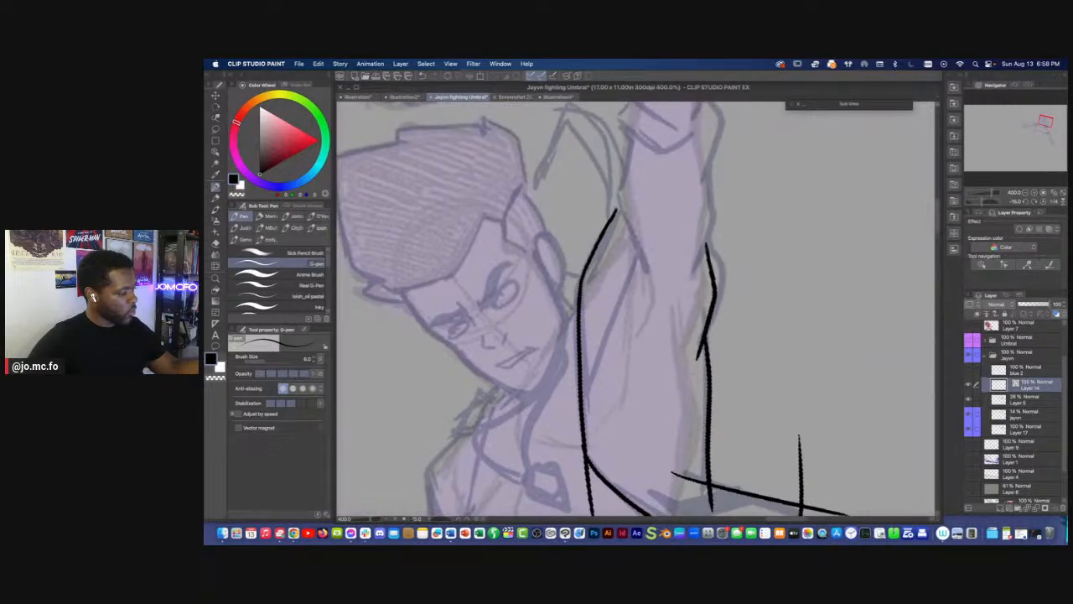
Ink the outer edge of the raised arm's jacket sleeve with overlapping folds from the shoulder up to the elbow
{"action": "left_click_drag", "start_coordinate": [701, 228], "coordinate": [703, 283]}
{"action": "left_click_drag", "start_coordinate": [709, 220], "coordinate": [691, 338]}
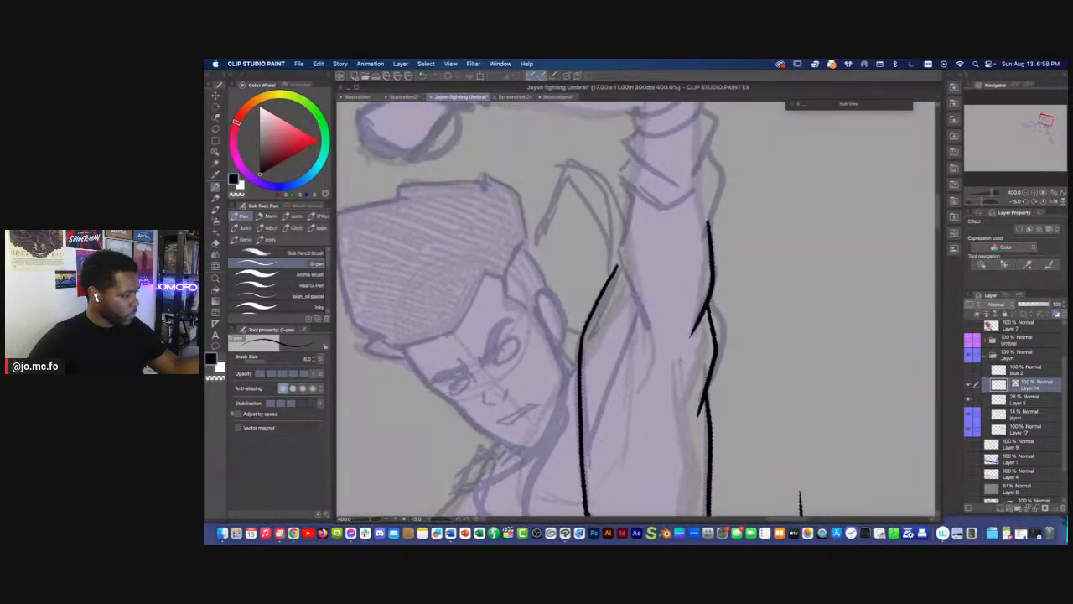
{"action": "left_click_drag", "start_coordinate": [709, 262], "coordinate": [694, 336]}
{"action": "mouse_move", "coordinate": [695, 223]}
{"action": "left_mouse_down"}
{"action": "mouse_move", "coordinate": [688, 310]}
{"action": "mouse_move", "coordinate": [634, 309]}
{"action": "mouse_move", "coordinate": [679, 298]}
{"action": "left_mouse_up"}
{"action": "left_click_drag", "start_coordinate": [694, 260], "coordinate": [688, 324]}
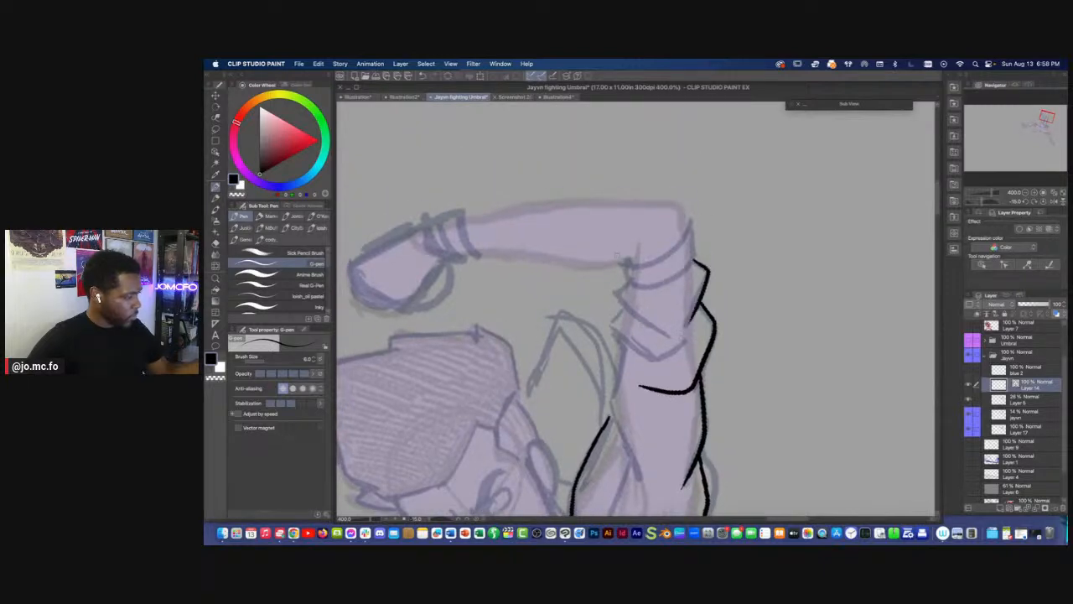
Ink the inner edge and cross folds of the raised arm's bunched sleeve and close its opening with a curve at the elbow
{"action": "mouse_move", "coordinate": [623, 270]}
{"action": "left_mouse_down"}
{"action": "mouse_move", "coordinate": [655, 324]}
{"action": "mouse_move", "coordinate": [609, 316]}
{"action": "mouse_move", "coordinate": [625, 331]}
{"action": "mouse_move", "coordinate": [658, 352]}
{"action": "mouse_move", "coordinate": [699, 343]}
{"action": "left_mouse_up"}
{"action": "mouse_move", "coordinate": [634, 353]}
{"action": "left_mouse_down"}
{"action": "mouse_move", "coordinate": [654, 290]}
{"action": "mouse_move", "coordinate": [634, 319]}
{"action": "mouse_move", "coordinate": [652, 434]}
{"action": "mouse_move", "coordinate": [642, 407]}
{"action": "left_mouse_up"}
{"action": "scroll", "coordinate": [681, 298], "scroll_direction": "up", "scroll_amount": 1}
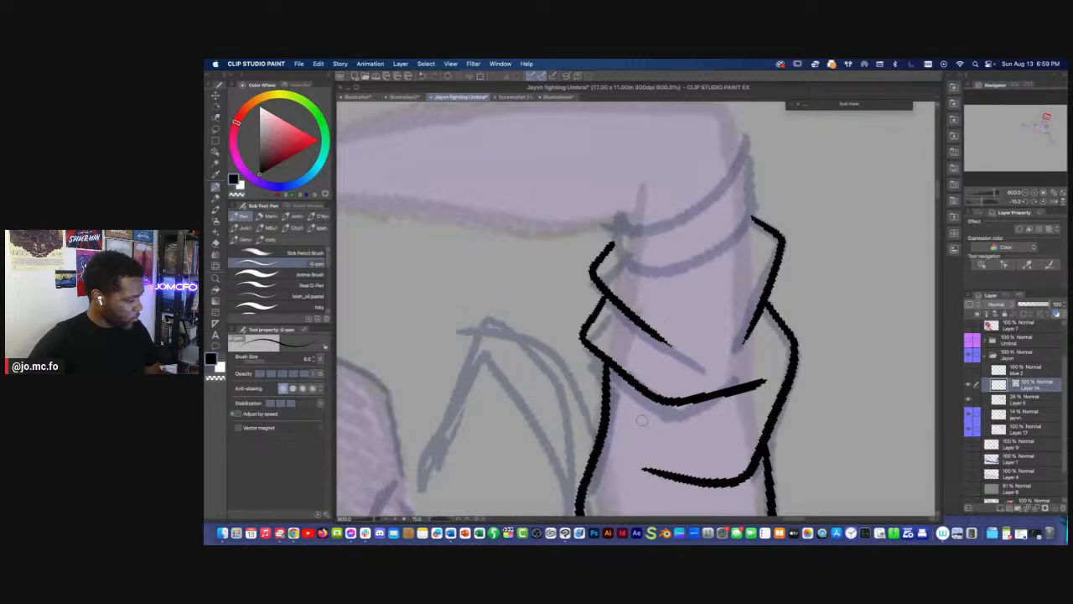
{"action": "left_click_drag", "start_coordinate": [726, 423], "coordinate": [634, 446]}
{"action": "left_click_drag", "start_coordinate": [650, 397], "coordinate": [664, 493]}
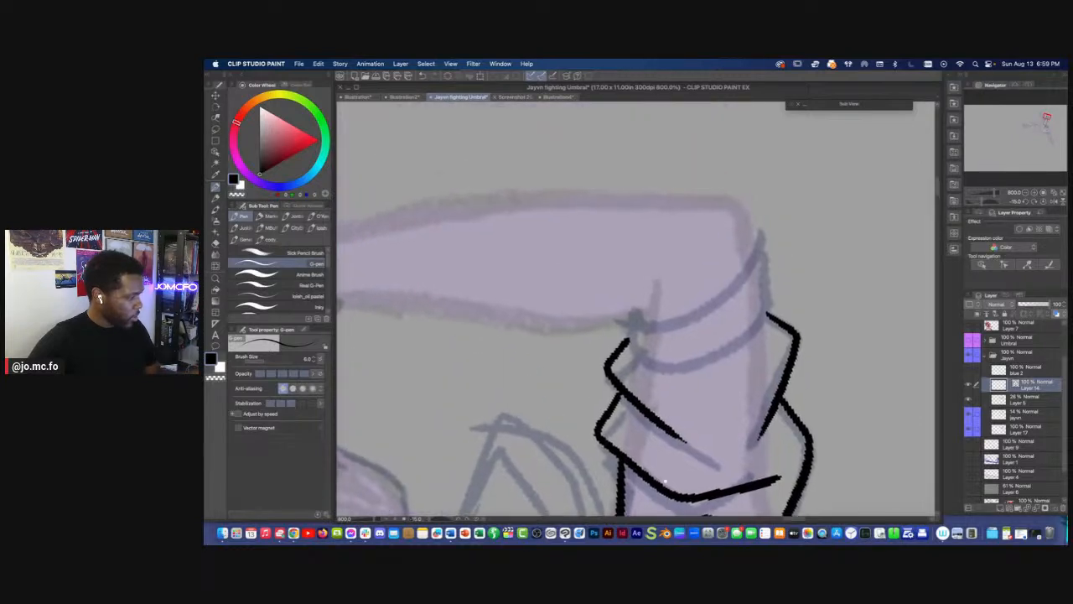
{"action": "mouse_move", "coordinate": [751, 226]}
{"action": "left_mouse_down"}
{"action": "mouse_move", "coordinate": [766, 268]}
{"action": "mouse_move", "coordinate": [726, 346]}
{"action": "mouse_move", "coordinate": [635, 360]}
{"action": "mouse_move", "coordinate": [617, 331]}
{"action": "left_mouse_up"}
{"action": "mouse_move", "coordinate": [753, 228]}
{"action": "left_mouse_down"}
{"action": "mouse_move", "coordinate": [721, 285]}
{"action": "mouse_move", "coordinate": [630, 315]}
{"action": "mouse_move", "coordinate": [621, 307]}
{"action": "mouse_move", "coordinate": [618, 338]}
{"action": "left_mouse_up"}
{"action": "scroll", "coordinate": [650, 352], "scroll_direction": "down", "scroll_amount": 8}
{"action": "left_click_drag", "start_coordinate": [577, 377], "coordinate": [582, 311]}
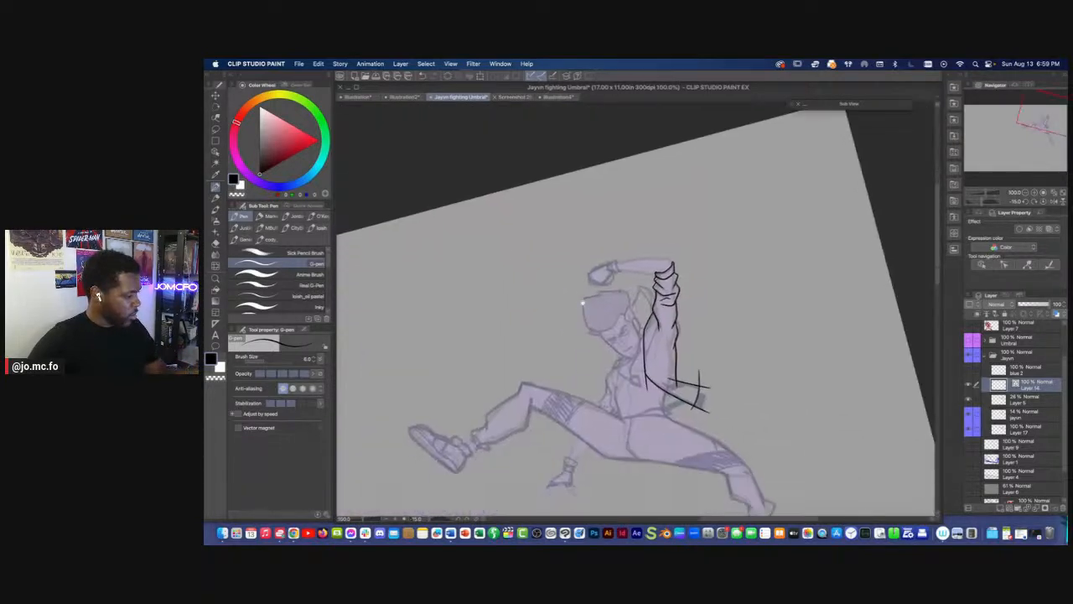
{"action": "scroll", "coordinate": [582, 312], "scroll_direction": "down", "scroll_amount": 2}
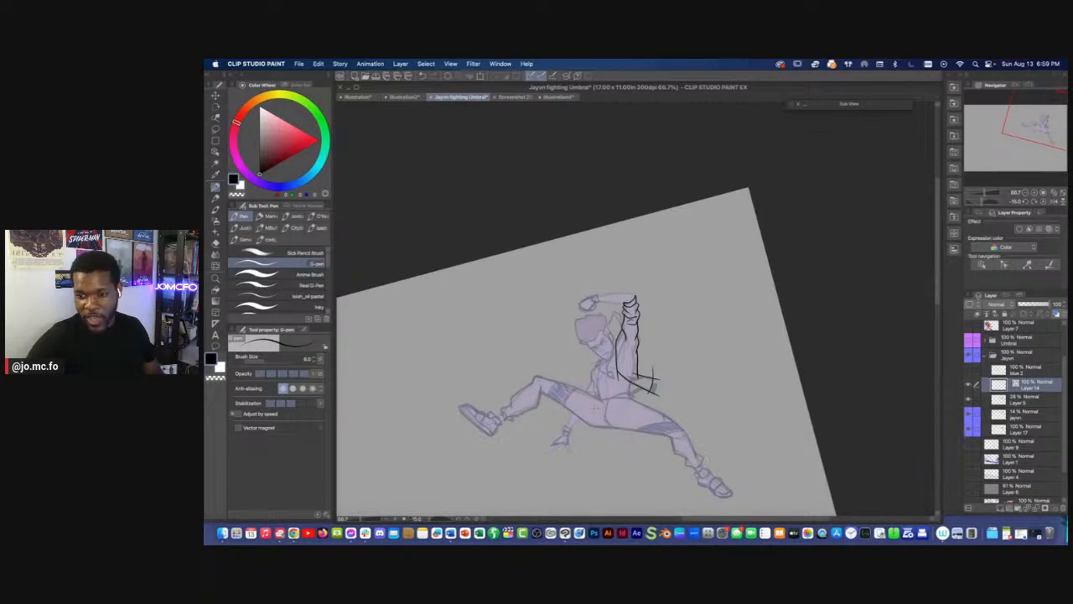
Set the hard eraser to size 20 with Vector eraser on, and trim the overshooting line ends around the jacket tail
{"action": "scroll", "coordinate": [596, 407], "scroll_direction": "up", "scroll_amount": 5}
{"action": "scroll", "coordinate": [529, 315], "scroll_direction": "up", "scroll_amount": 4}
{"action": "key", "text": "e"}
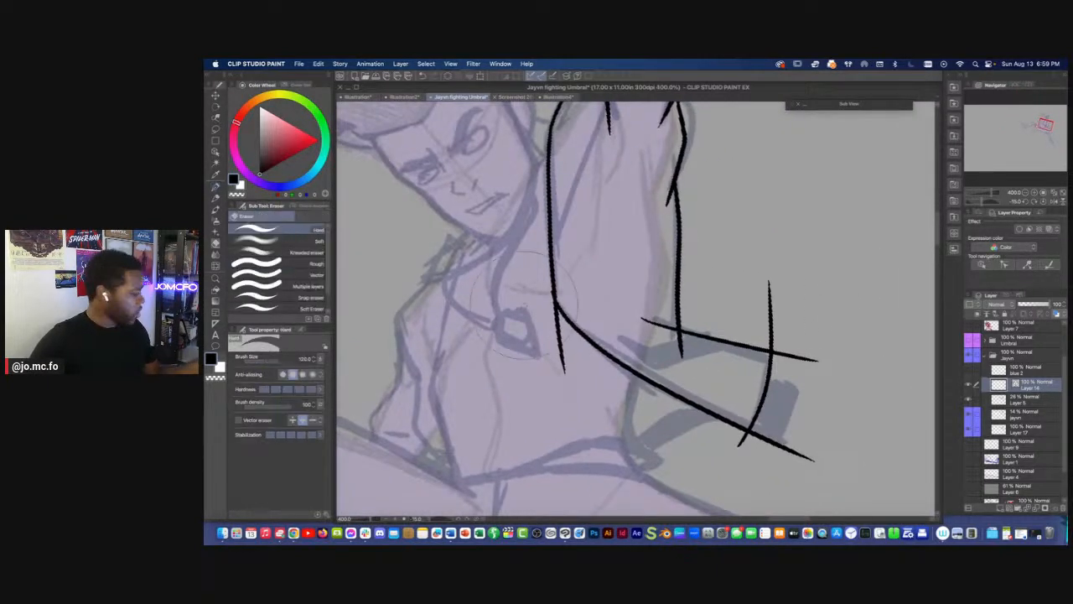
{"action": "mouse_move", "coordinate": [755, 252]}
{"action": "left_mouse_down"}
{"action": "mouse_move", "coordinate": [762, 310]}
{"action": "mouse_move", "coordinate": [811, 364]}
{"action": "left_mouse_up"}
{"action": "key", "text": "super+z"}
{"action": "key", "text": "["}
{"action": "key", "text": "["}
{"action": "key", "text": "["}
{"action": "key", "text": "["}
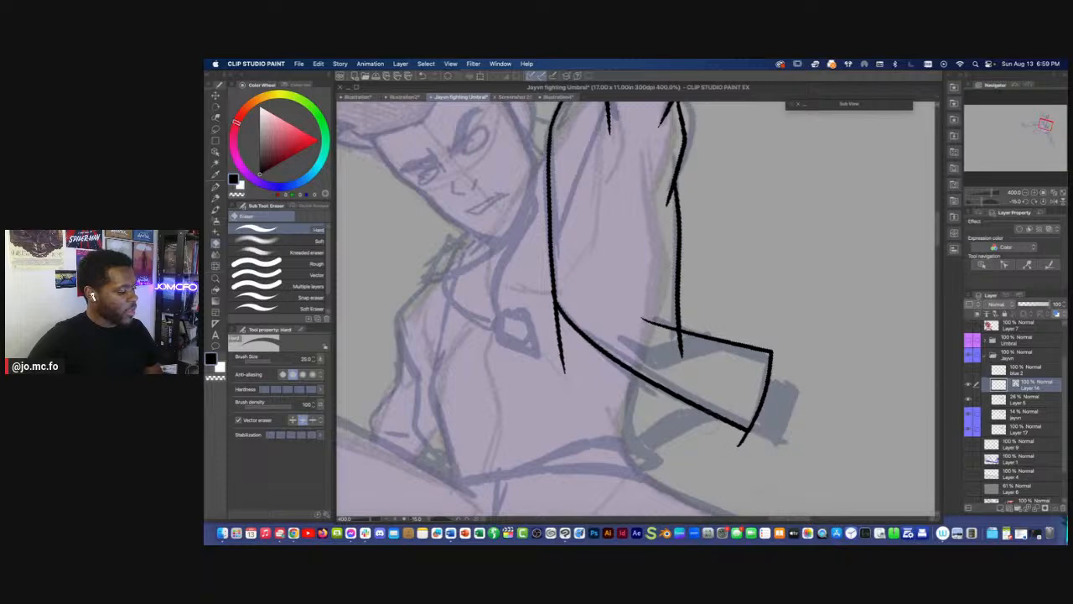
{"action": "left_click", "coordinate": [680, 345]}
{"action": "mouse_move", "coordinate": [562, 337]}
{"action": "left_mouse_down"}
{"action": "mouse_move", "coordinate": [570, 363]}
{"action": "mouse_move", "coordinate": [548, 353]}
{"action": "left_mouse_up"}
{"action": "left_click", "coordinate": [706, 417]}
{"action": "scroll", "coordinate": [750, 445], "scroll_direction": "up", "scroll_amount": 2}
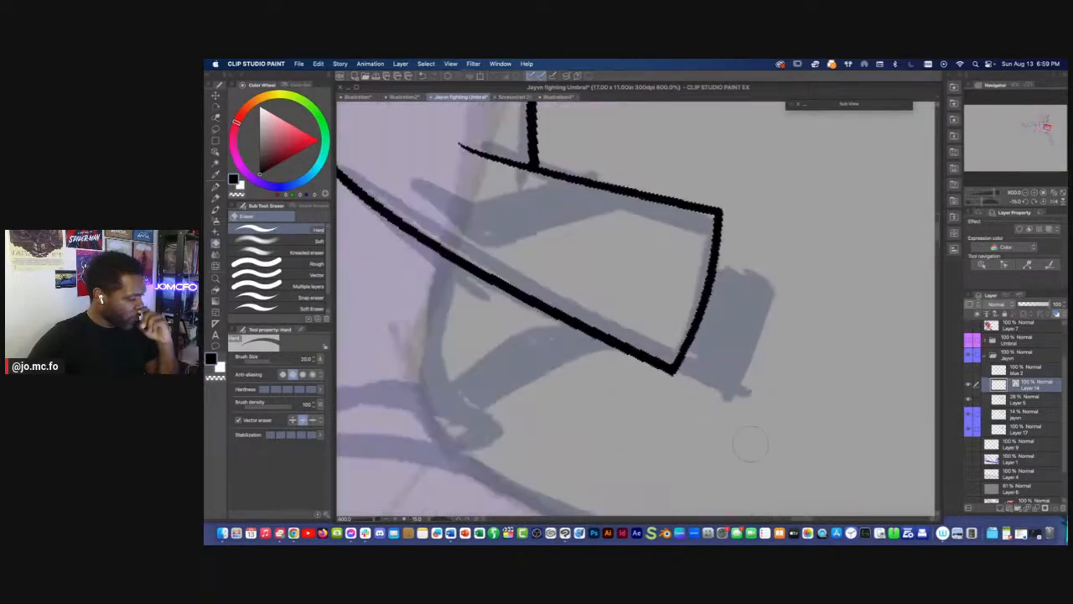
Ink a narrow band along the end of the flared jacket tail with the G-pen
{"action": "key", "text": "p"}
{"action": "mouse_move", "coordinate": [719, 267]}
{"action": "left_mouse_down"}
{"action": "mouse_move", "coordinate": [700, 325]}
{"action": "mouse_move", "coordinate": [742, 325]}
{"action": "left_mouse_up"}
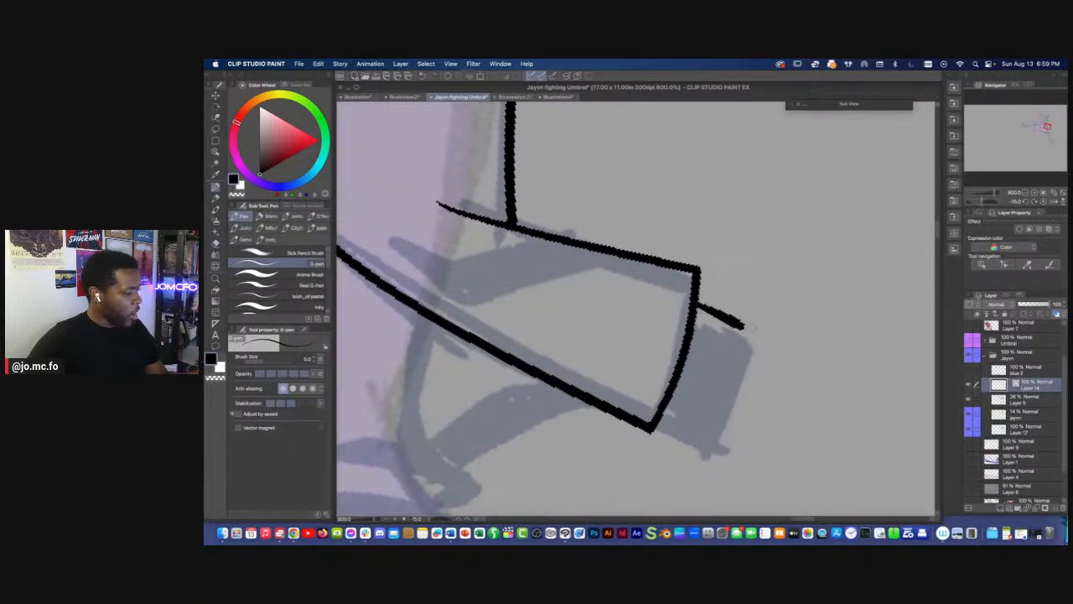
{"action": "left_click_drag", "start_coordinate": [652, 429], "coordinate": [694, 444]}
{"action": "mouse_move", "coordinate": [742, 322]}
{"action": "left_mouse_down"}
{"action": "mouse_move", "coordinate": [698, 446]}
{"action": "mouse_move", "coordinate": [641, 429]}
{"action": "left_mouse_up"}
{"action": "mouse_move", "coordinate": [735, 421]}
{"action": "left_mouse_down"}
{"action": "mouse_move", "coordinate": [743, 328]}
{"action": "mouse_move", "coordinate": [696, 302]}
{"action": "left_mouse_up"}
{"action": "scroll", "coordinate": [511, 311], "scroll_direction": "down", "scroll_amount": 6}
{"action": "left_click_drag", "start_coordinate": [511, 369], "coordinate": [757, 442]}
Ink two parallel curved lines from the underside of the jacket tail down toward the hip
{"action": "scroll", "coordinate": [759, 445], "scroll_direction": "up", "scroll_amount": 2}
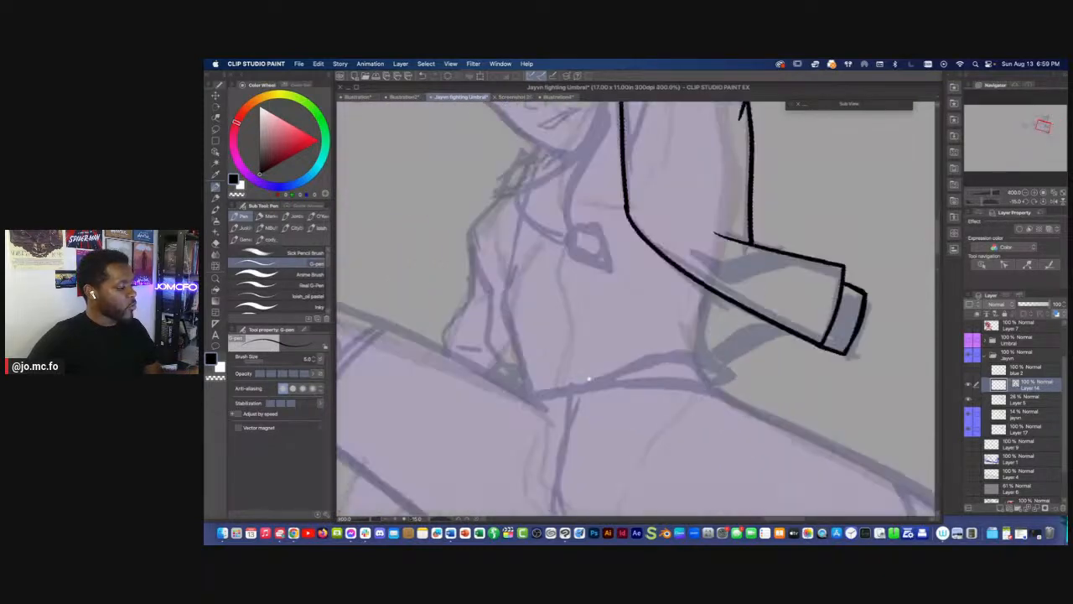
{"action": "left_click_drag", "start_coordinate": [585, 379], "coordinate": [604, 378]}
{"action": "left_click_drag", "start_coordinate": [780, 317], "coordinate": [703, 369]}
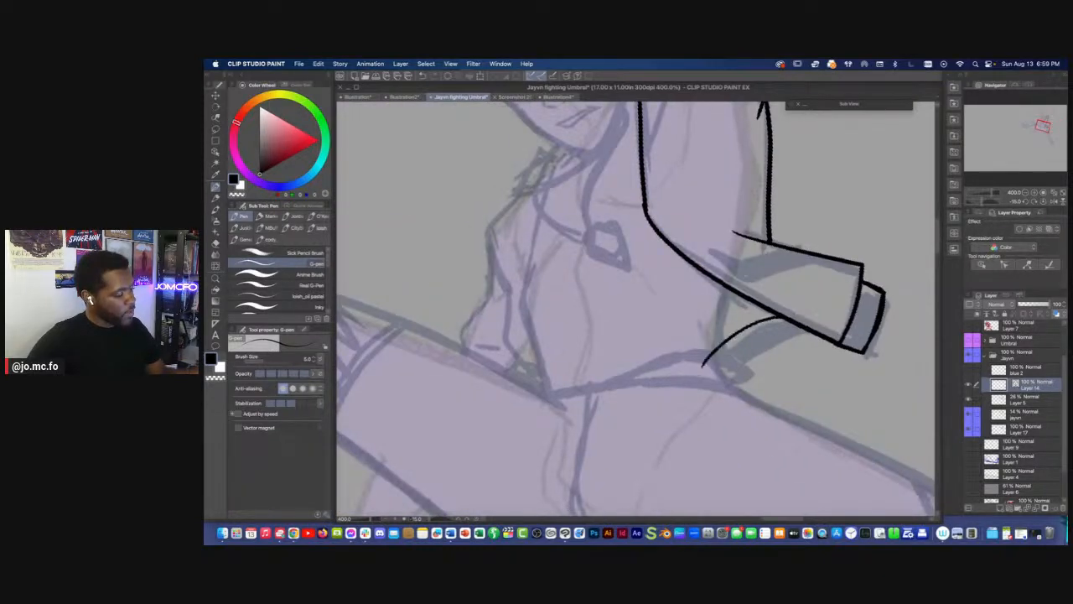
{"action": "scroll", "coordinate": [792, 349], "scroll_direction": "up", "scroll_amount": 2}
{"action": "left_click_drag", "start_coordinate": [824, 315], "coordinate": [668, 390]}
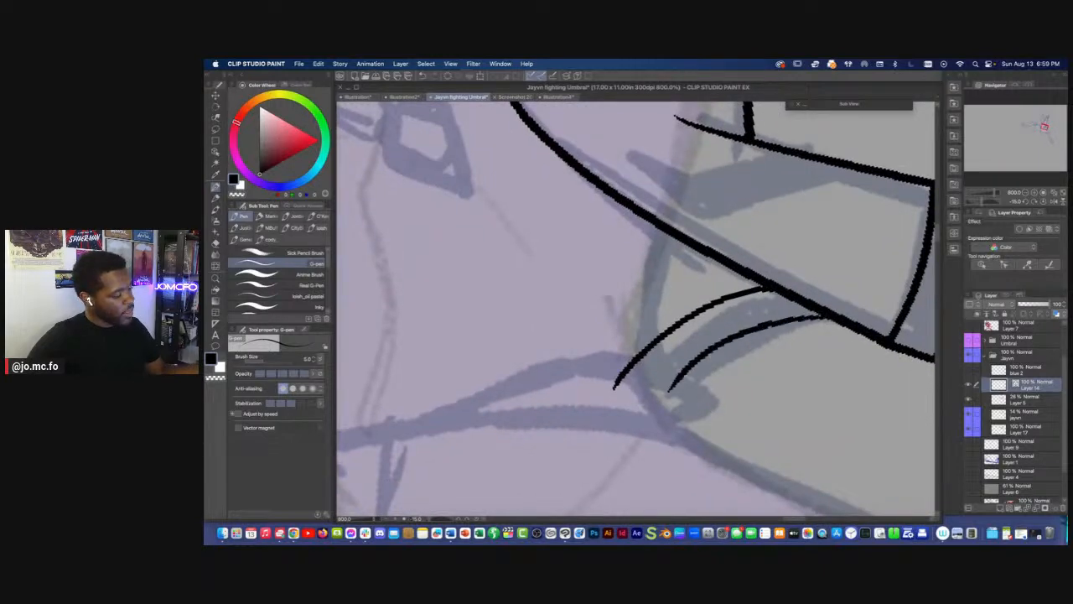
{"action": "scroll", "coordinate": [604, 321], "scroll_direction": "down", "scroll_amount": 3}
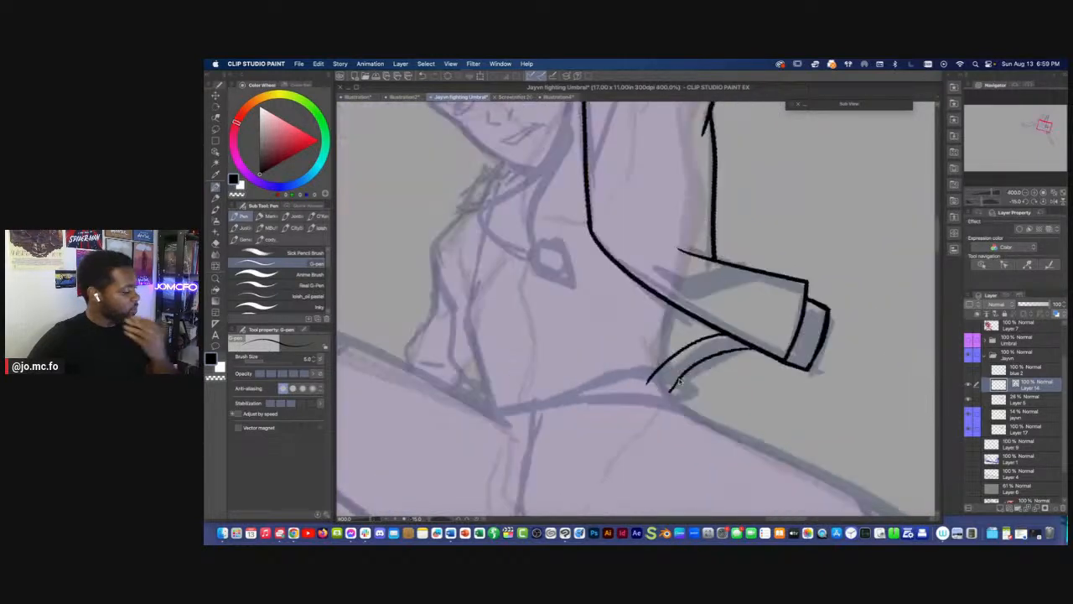
{"action": "scroll", "coordinate": [604, 321], "scroll_direction": "up", "scroll_amount": 1}
{"action": "left_click_drag", "start_coordinate": [605, 321], "coordinate": [639, 320]}
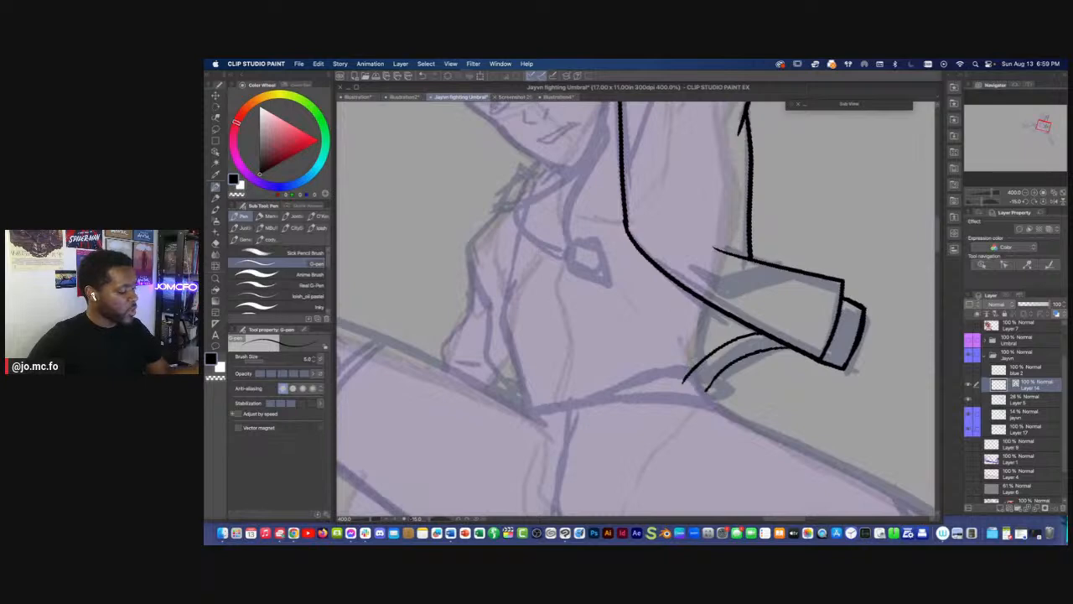
Ink the torso's side edge below the jacket and close the end of the curved hem strip at the hip
{"action": "key", "text": "m"}
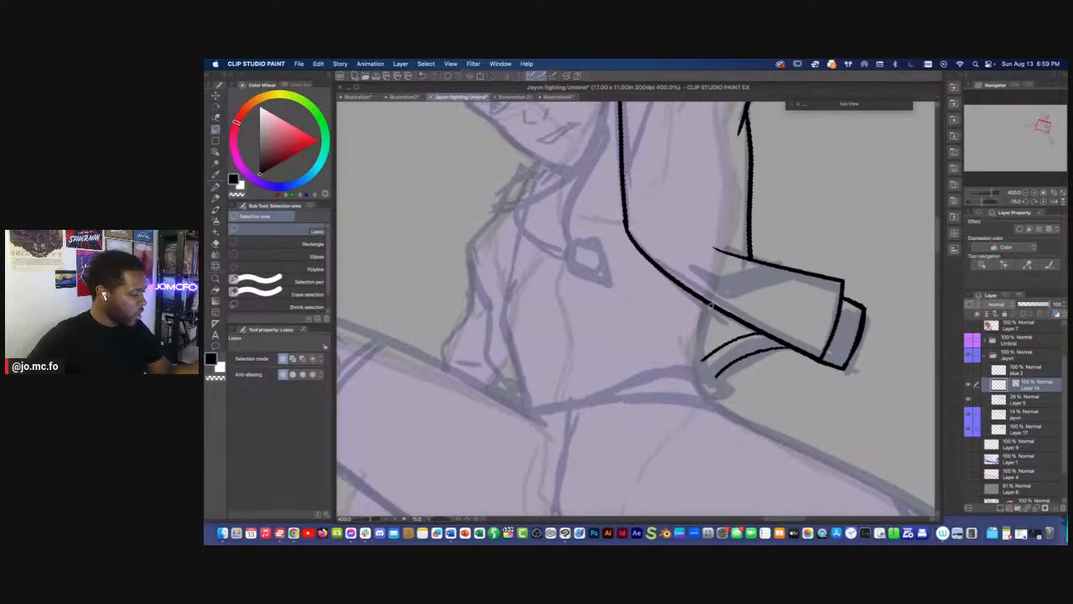
{"action": "key", "text": "p"}
{"action": "mouse_move", "coordinate": [708, 312]}
{"action": "left_mouse_down"}
{"action": "mouse_move", "coordinate": [702, 357]}
{"action": "mouse_move", "coordinate": [721, 384]}
{"action": "mouse_move", "coordinate": [710, 396]}
{"action": "mouse_move", "coordinate": [705, 335]}
{"action": "mouse_move", "coordinate": [710, 396]}
{"action": "left_mouse_up"}
{"action": "key", "text": "super+z"}
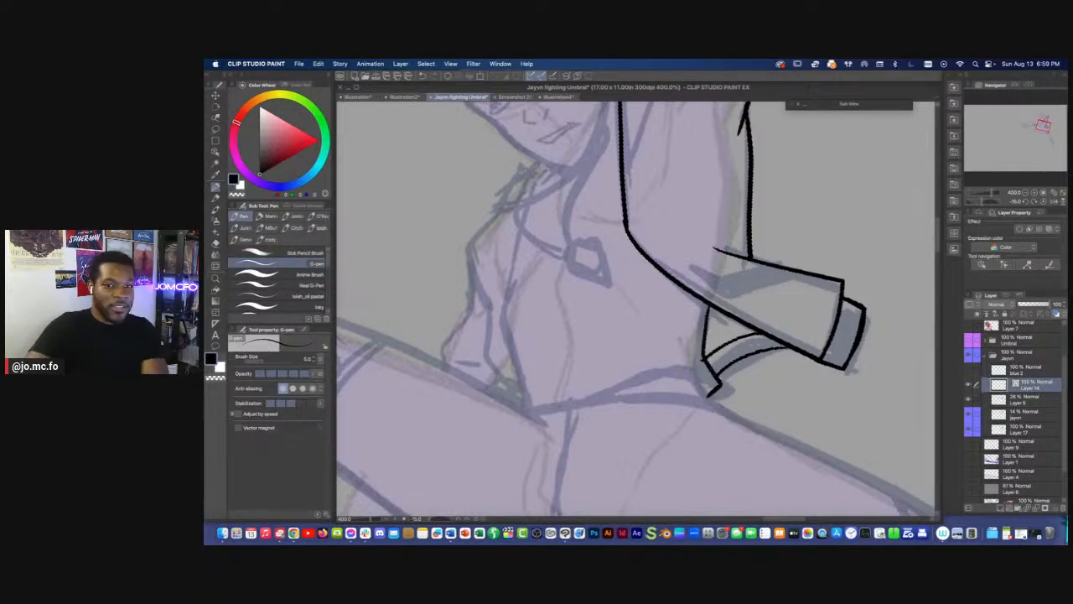
Ink the curved shirt hem from the hip toward the middle of the waist with the G-pen at size 4
{"action": "key", "text": "r"}
{"action": "left_click_drag", "start_coordinate": [577, 396], "coordinate": [534, 281]}
{"action": "left_click_drag", "start_coordinate": [561, 366], "coordinate": [669, 387]}
{"action": "mouse_move", "coordinate": [701, 430]}
{"action": "left_mouse_down"}
{"action": "mouse_move", "coordinate": [698, 394]}
{"action": "mouse_move", "coordinate": [649, 327]}
{"action": "mouse_move", "coordinate": [647, 417]}
{"action": "left_mouse_up"}
{"action": "key", "text": "r"}
{"action": "left_click_drag", "start_coordinate": [549, 328], "coordinate": [637, 403]}
{"action": "left_click_drag", "start_coordinate": [571, 351], "coordinate": [613, 445]}
{"action": "left_click_drag", "start_coordinate": [626, 297], "coordinate": [594, 335]}
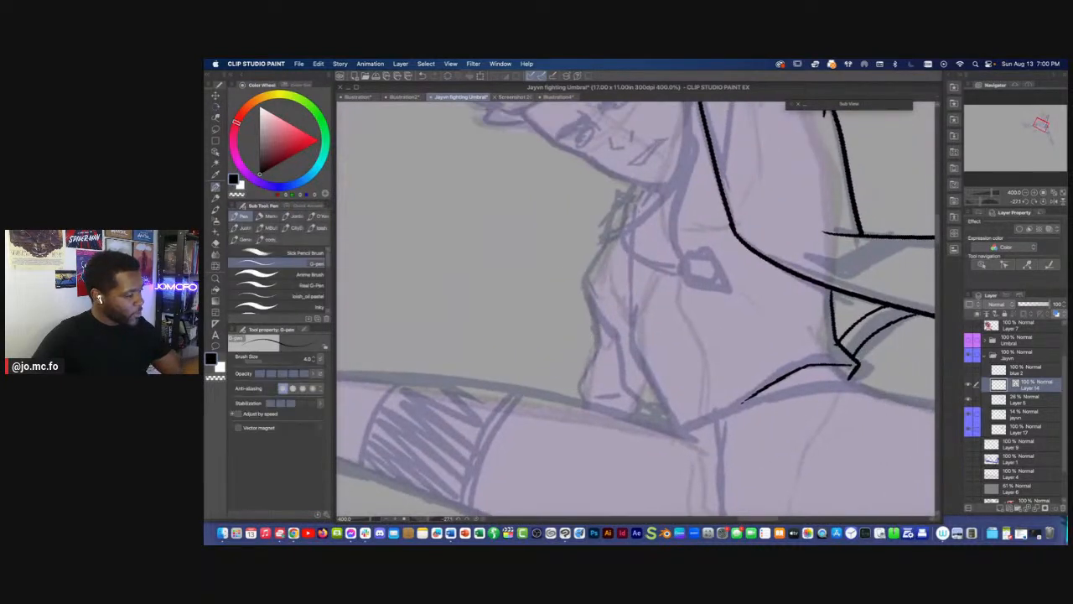
Ink the far side of the jacket, with its front edge from collar to waist and the shoulder and sleeve outline
{"action": "mouse_move", "coordinate": [639, 204]}
{"action": "left_mouse_down"}
{"action": "mouse_move", "coordinate": [631, 327]}
{"action": "mouse_move", "coordinate": [646, 379]}
{"action": "mouse_move", "coordinate": [548, 330]}
{"action": "left_mouse_up"}
{"action": "key", "text": "r"}
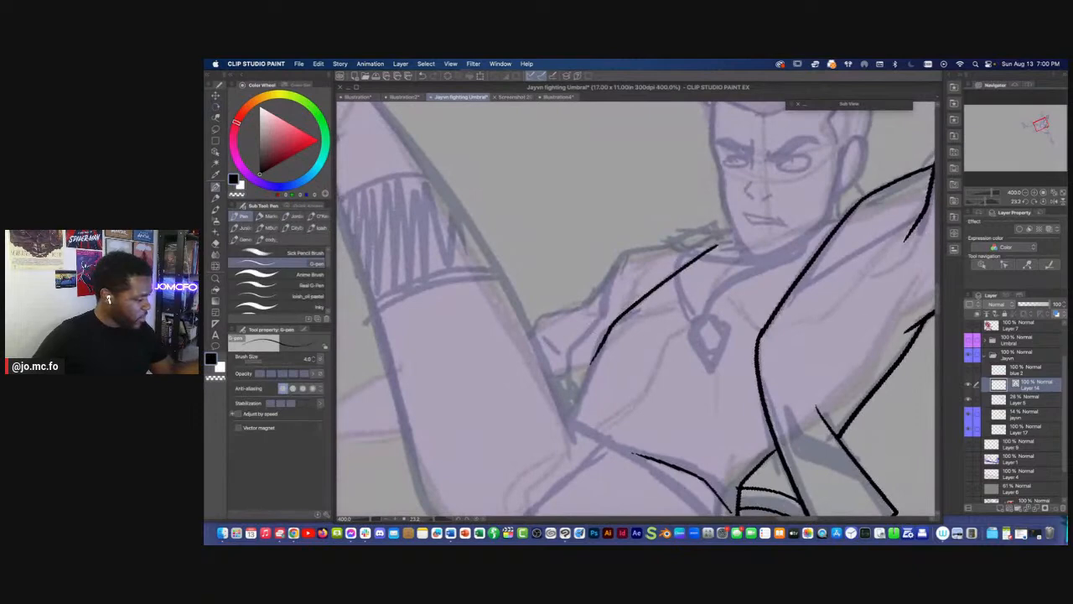
{"action": "mouse_move", "coordinate": [592, 362]}
{"action": "left_mouse_down"}
{"action": "mouse_move", "coordinate": [570, 424]}
{"action": "mouse_move", "coordinate": [570, 503]}
{"action": "mouse_move", "coordinate": [736, 493]}
{"action": "mouse_move", "coordinate": [765, 467]}
{"action": "left_mouse_up"}
{"action": "key", "text": "r"}
{"action": "key", "text": "space"}
{"action": "mouse_move", "coordinate": [684, 253]}
{"action": "left_mouse_down"}
{"action": "mouse_move", "coordinate": [650, 297]}
{"action": "mouse_move", "coordinate": [626, 367]}
{"action": "mouse_move", "coordinate": [659, 436]}
{"action": "mouse_move", "coordinate": [630, 346]}
{"action": "mouse_move", "coordinate": [625, 421]}
{"action": "left_mouse_up"}
{"action": "key", "text": "super+minus"}
{"action": "key", "text": "super+minus"}
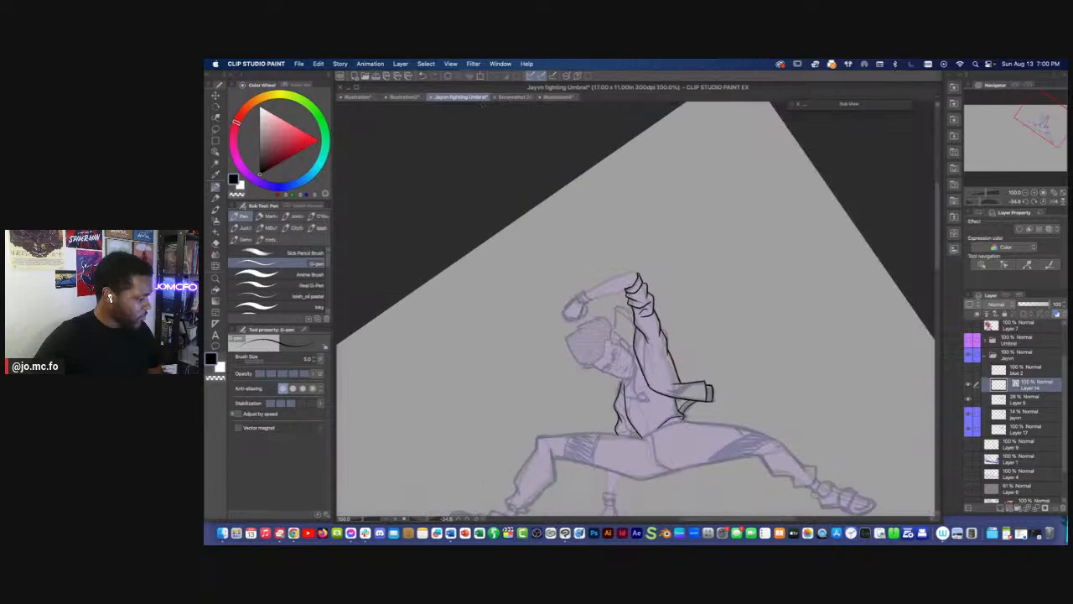
Ink the waistline from the jacket's lower front corner across to the opposite hip
{"action": "key", "text": "r"}
{"action": "left_click_drag", "start_coordinate": [617, 457], "coordinate": [500, 378]}
{"action": "key", "text": "super+plus"}
{"action": "key", "text": "super+plus"}
{"action": "key", "text": "p"}
{"action": "left_click_drag", "start_coordinate": [574, 325], "coordinate": [699, 388]}
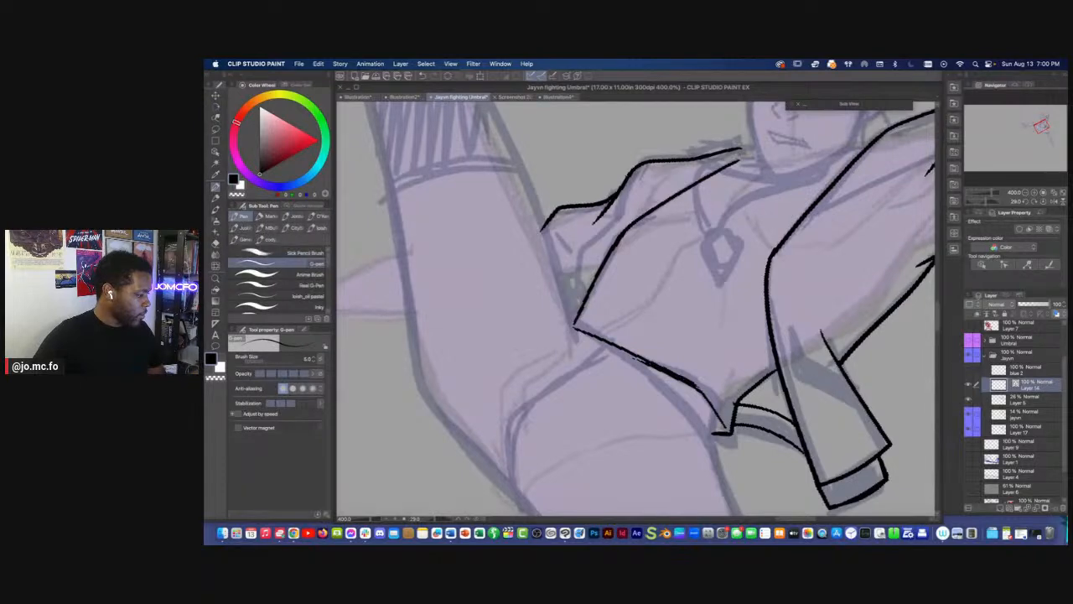
Ink the upper edge of the extended leg's thigh from the hip down to the knee
{"action": "key", "text": "super+minus"}
{"action": "key", "text": "super+minus"}
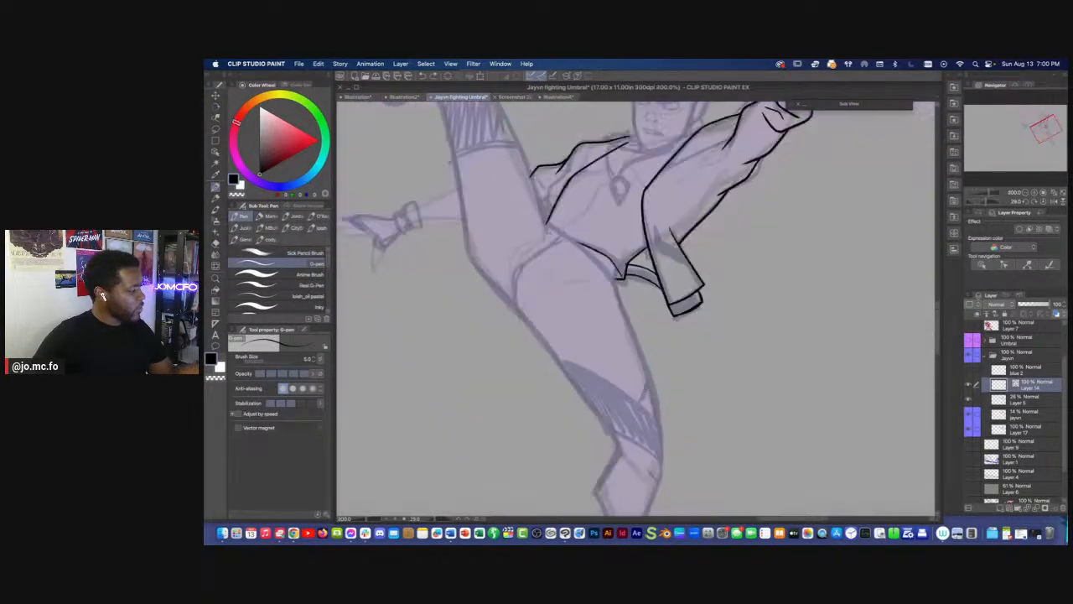
{"action": "mouse_move", "coordinate": [545, 222]}
{"action": "left_mouse_down"}
{"action": "mouse_move", "coordinate": [616, 277]}
{"action": "mouse_move", "coordinate": [624, 306]}
{"action": "left_mouse_up"}
{"action": "key", "text": "shift+space"}
{"action": "left_click_drag", "start_coordinate": [537, 326], "coordinate": [500, 316]}
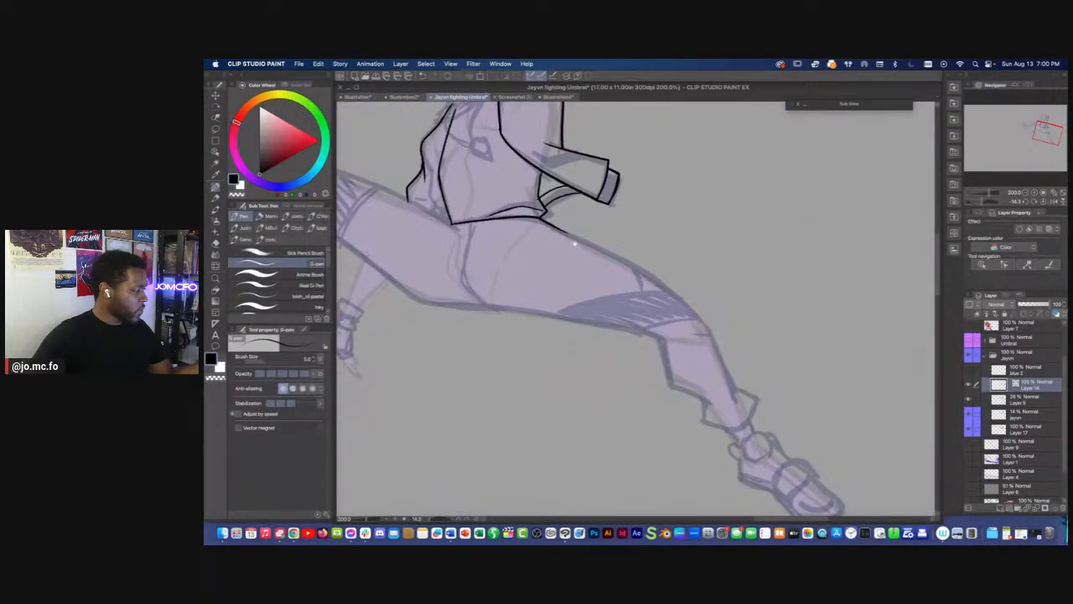
{"action": "key", "text": "space"}
{"action": "left_click_drag", "start_coordinate": [579, 268], "coordinate": [602, 332]}
{"action": "key", "text": "super+plus"}
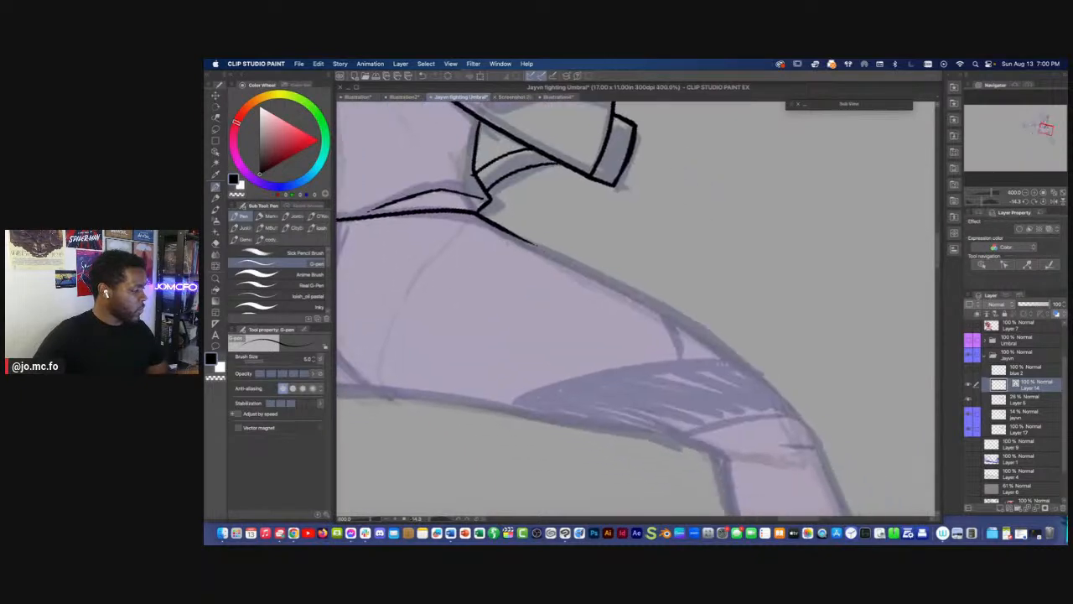
{"action": "mouse_move", "coordinate": [493, 224]}
{"action": "left_mouse_down"}
{"action": "mouse_move", "coordinate": [742, 369]}
{"action": "mouse_move", "coordinate": [805, 431]}
{"action": "left_mouse_up"}
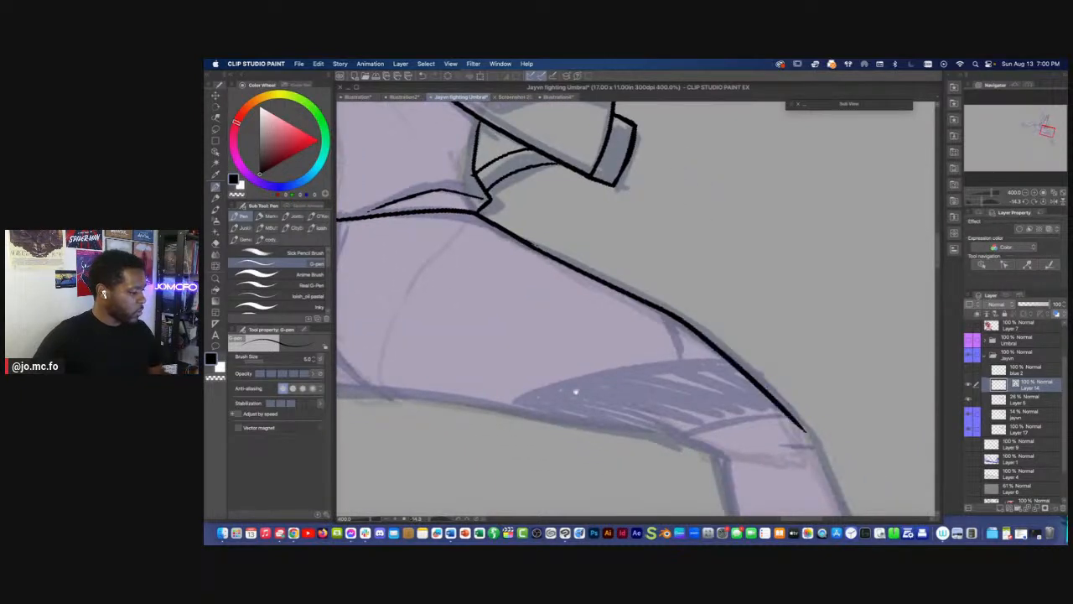
Ink the underside of the extended leg's thigh from the crotch to the back of the knee
{"action": "key", "text": "space"}
{"action": "left_click_drag", "start_coordinate": [587, 335], "coordinate": [671, 243]}
{"action": "left_click_drag", "start_coordinate": [457, 294], "coordinate": [829, 361]}
{"action": "key", "text": "super+minus"}
{"action": "key", "text": "super+minus"}
Ink the upper edge of the bent leg's thigh from the knee to the waist
{"action": "key", "text": "super+plus"}
{"action": "key", "text": "space"}
{"action": "left_click_drag", "start_coordinate": [575, 286], "coordinate": [676, 346]}
{"action": "key", "text": "super+plus"}
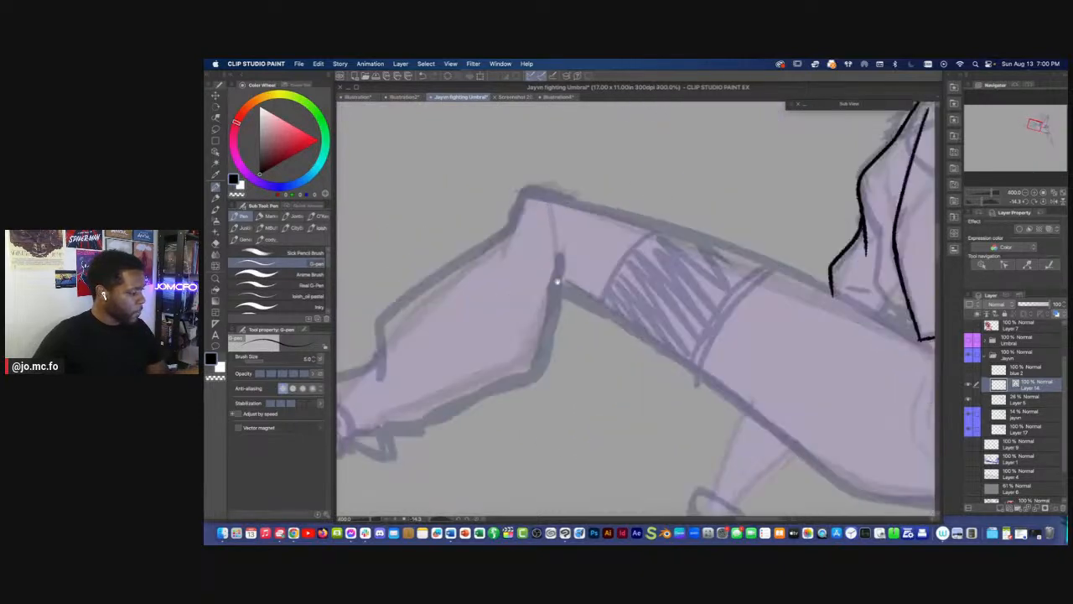
{"action": "mouse_move", "coordinate": [474, 176]}
{"action": "left_mouse_down"}
{"action": "mouse_move", "coordinate": [723, 252]}
{"action": "mouse_move", "coordinate": [860, 331]}
{"action": "left_mouse_up"}
{"action": "key", "text": "space"}
{"action": "mouse_move", "coordinate": [504, 224]}
{"action": "left_mouse_down"}
{"action": "mouse_move", "coordinate": [479, 165]}
{"action": "mouse_move", "coordinate": [395, 142]}
{"action": "left_mouse_up"}
{"action": "mouse_move", "coordinate": [386, 186]}
{"action": "left_mouse_down"}
{"action": "mouse_move", "coordinate": [577, 308]}
{"action": "mouse_move", "coordinate": [755, 395]}
{"action": "mouse_move", "coordinate": [838, 414]}
{"action": "left_mouse_up"}
{"action": "key", "text": "super+minus"}
{"action": "key", "text": "super+z"}
Ink the underside of the bent leg's thigh from behind the knee to join the extended leg's line at the crotch
{"action": "key", "text": "space"}
{"action": "left_click_drag", "start_coordinate": [642, 329], "coordinate": [557, 298]}
{"action": "key", "text": "super+plus"}
{"action": "mouse_move", "coordinate": [543, 390]}
{"action": "left_mouse_down"}
{"action": "mouse_move", "coordinate": [512, 328]}
{"action": "mouse_move", "coordinate": [477, 324]}
{"action": "left_mouse_up"}
{"action": "left_click_drag", "start_coordinate": [439, 223], "coordinate": [396, 207]}
{"action": "mouse_move", "coordinate": [347, 180]}
{"action": "left_mouse_down"}
{"action": "mouse_move", "coordinate": [605, 347]}
{"action": "mouse_move", "coordinate": [724, 395]}
{"action": "mouse_move", "coordinate": [792, 401]}
{"action": "left_mouse_up"}
{"action": "key", "text": "space"}
{"action": "left_click_drag", "start_coordinate": [748, 394], "coordinate": [679, 389]}
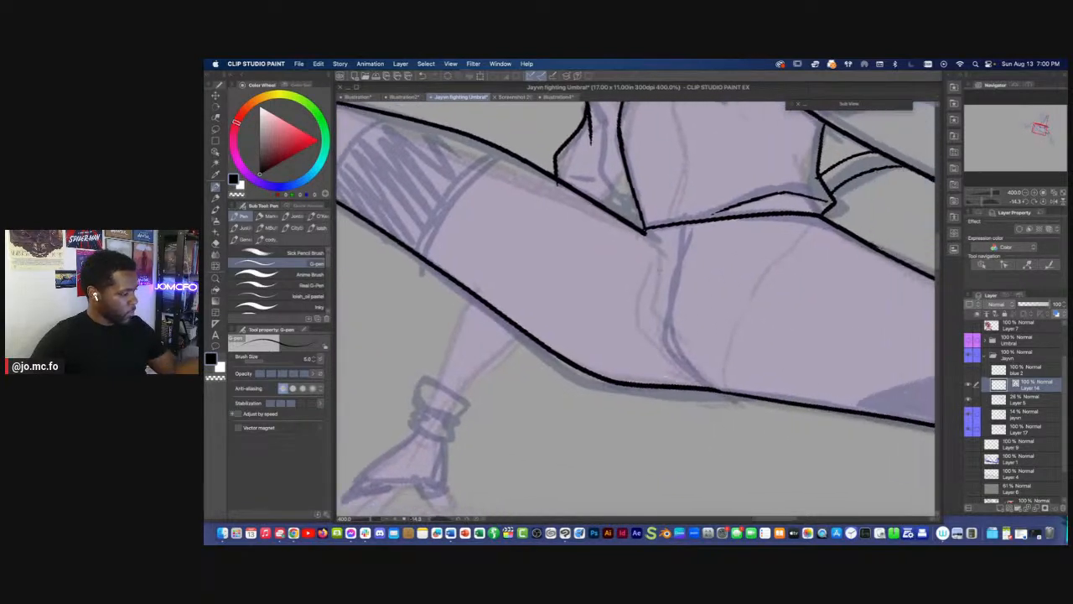
Ink the trousers' center seam from the waistline to the crotch, plus a short crease below the jacket's front corner
{"action": "mouse_move", "coordinate": [695, 223]}
{"action": "left_mouse_down"}
{"action": "mouse_move", "coordinate": [677, 349]}
{"action": "mouse_move", "coordinate": [709, 387]}
{"action": "left_mouse_up"}
{"action": "key", "text": "super+minus"}
{"action": "scroll", "coordinate": [764, 448], "scroll_direction": "down", "scroll_amount": 2}
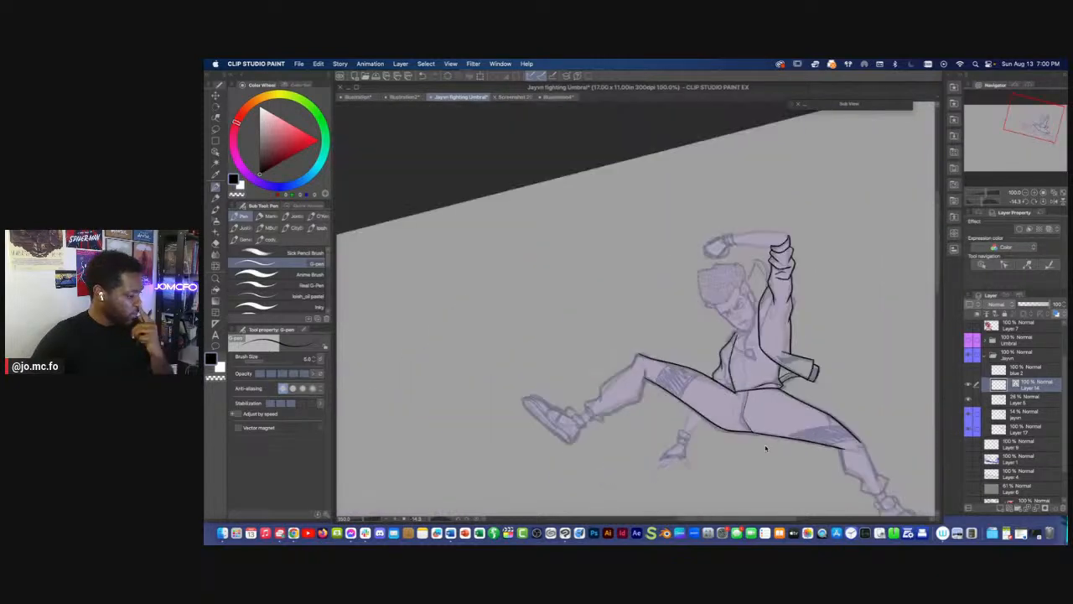
{"action": "scroll", "coordinate": [765, 449], "scroll_direction": "up", "scroll_amount": 4}
{"action": "left_click_drag", "start_coordinate": [654, 284], "coordinate": [679, 370]}
{"action": "left_click_drag", "start_coordinate": [673, 321], "coordinate": [690, 327]}
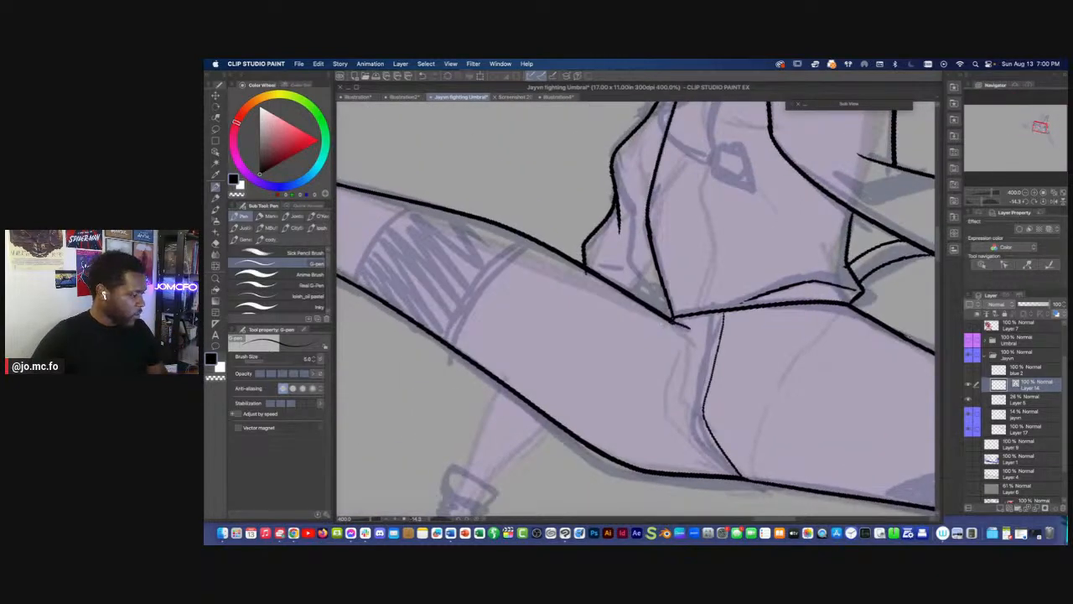
{"action": "scroll", "coordinate": [718, 405], "scroll_direction": "down", "scroll_amount": 2}
{"action": "scroll", "coordinate": [719, 405], "scroll_direction": "down", "scroll_amount": 1}
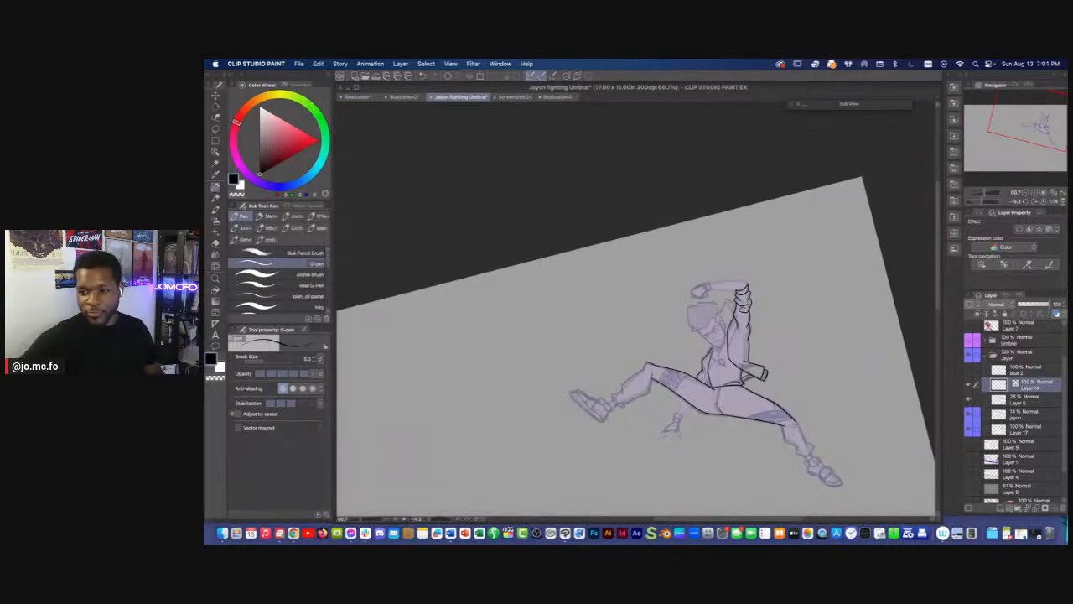
Switch to Chrome and move the window with the Miles Morales & Gwen Stacy YouTube short over the canvas
{"action": "key", "text": "Tab"}
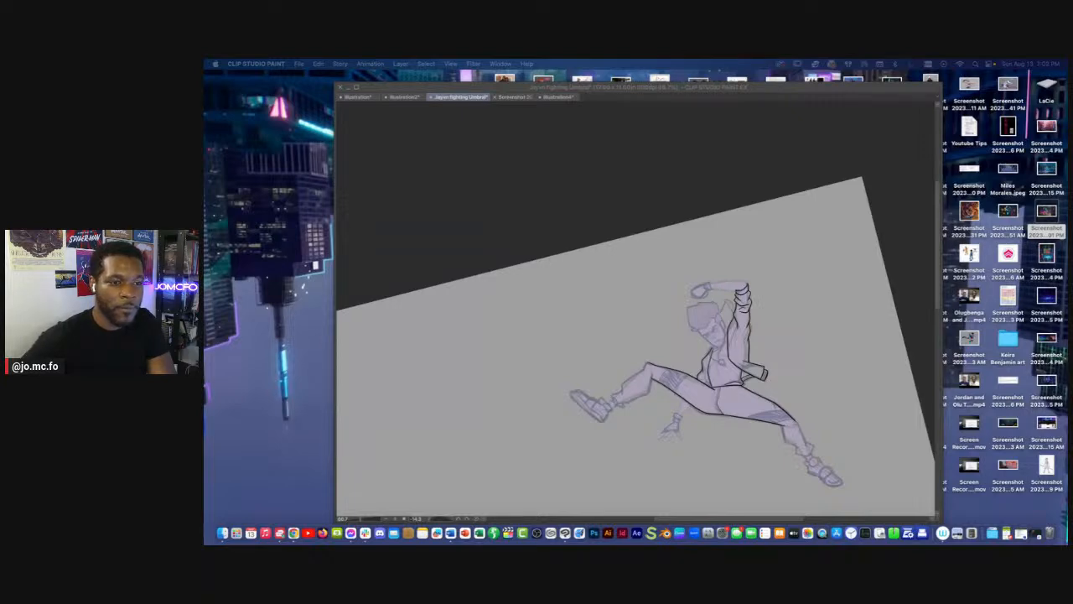
{"action": "key", "text": "super+Tab"}
{"action": "left_click_drag", "start_coordinate": [1070, 180], "coordinate": [807, 82]}
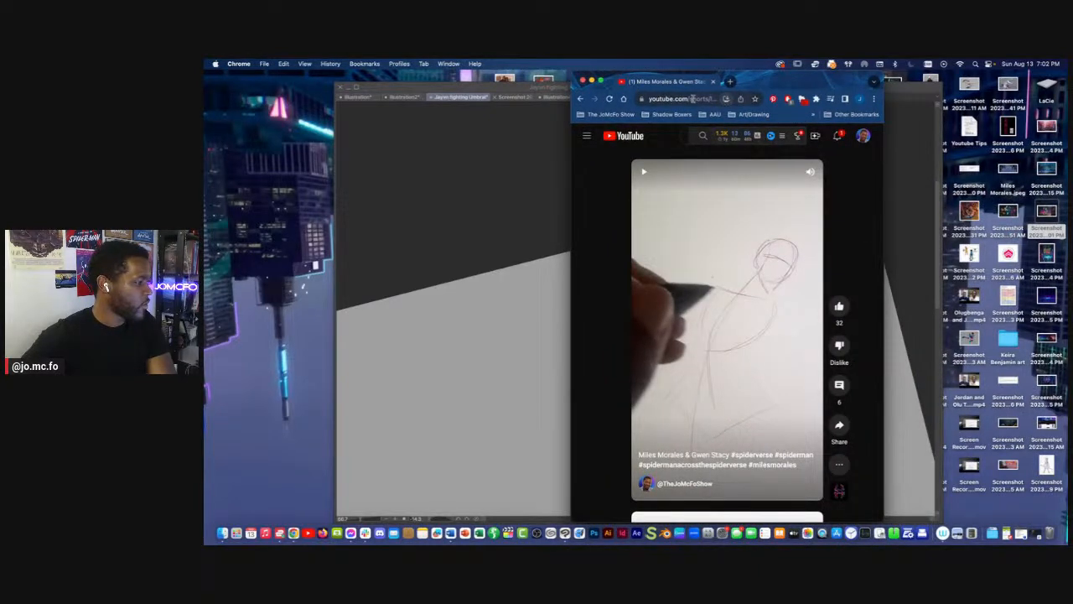
Turn off the sound for youtube.com, play the Miles Morales & Gwen Stacy short and shift the browser window slightly
{"action": "left_click", "coordinate": [641, 99]}
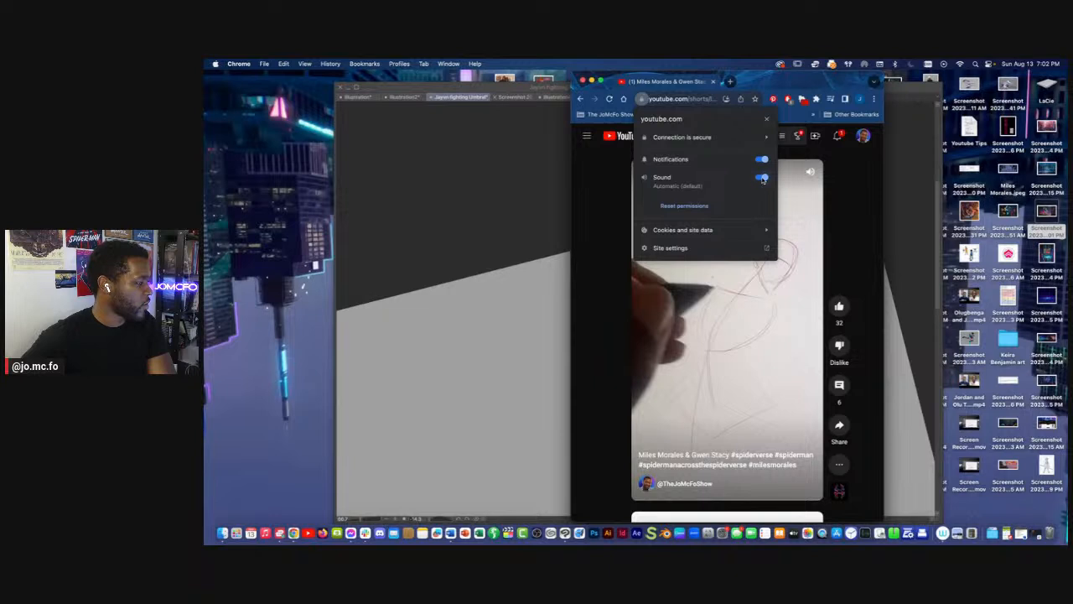
{"action": "left_click", "coordinate": [820, 275]}
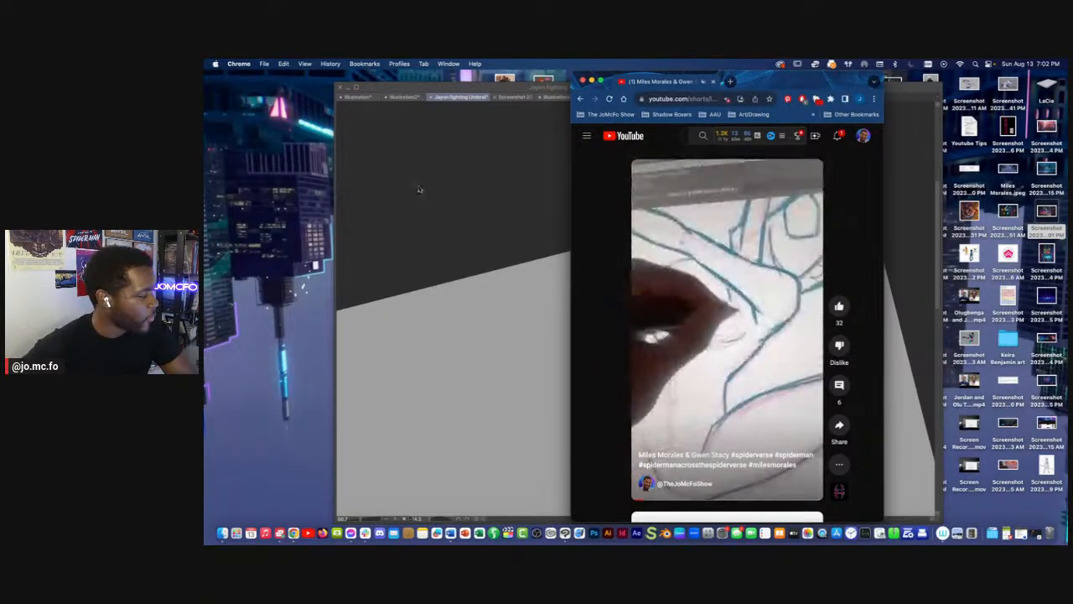
{"action": "left_click_drag", "start_coordinate": [763, 84], "coordinate": [735, 84]}
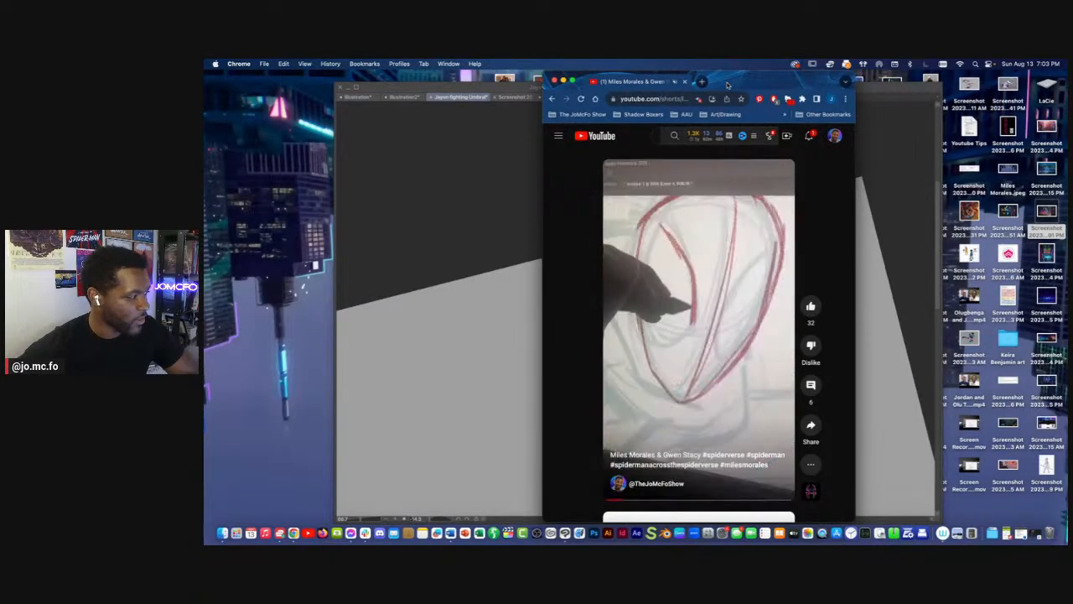
Move the Chrome window with the YouTube short off the canvas and switch back to Clip Studio Paint
{"action": "left_click_drag", "start_coordinate": [728, 86], "coordinate": [1068, 94]}
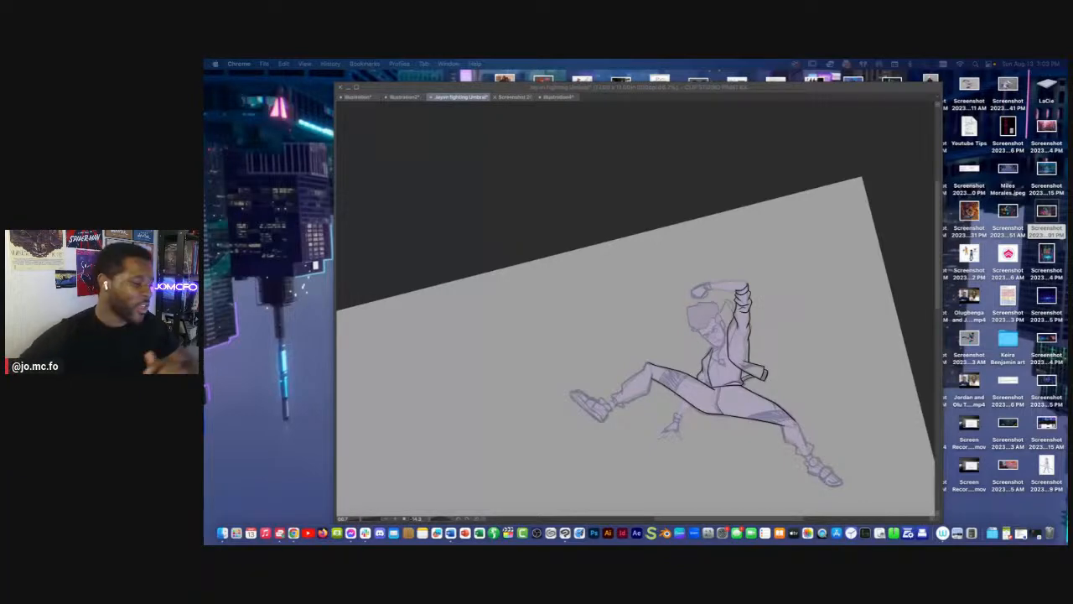
{"action": "left_click", "coordinate": [574, 188]}
Ink the outer edge of the raised forearm with the G-pen, from the elbow down to the wrist
{"action": "key", "text": "r"}
{"action": "mouse_move", "coordinate": [591, 487]}
{"action": "left_mouse_down"}
{"action": "mouse_move", "coordinate": [771, 439]}
{"action": "mouse_move", "coordinate": [760, 446]}
{"action": "mouse_move", "coordinate": [489, 270]}
{"action": "mouse_move", "coordinate": [760, 235]}
{"action": "left_mouse_up"}
{"action": "scroll", "coordinate": [612, 261], "scroll_direction": "up", "scroll_amount": 2}
{"action": "scroll", "coordinate": [660, 248], "scroll_direction": "up", "scroll_amount": 5}
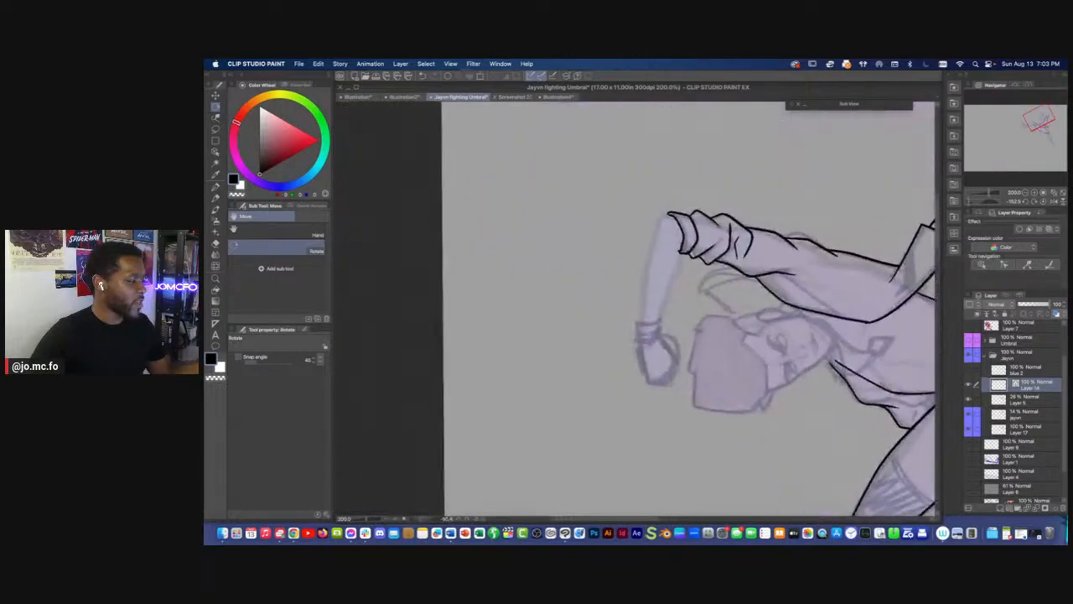
{"action": "left_click_drag", "start_coordinate": [661, 249], "coordinate": [640, 327]}
{"action": "key", "text": "p"}
{"action": "left_click_drag", "start_coordinate": [696, 170], "coordinate": [657, 158]}
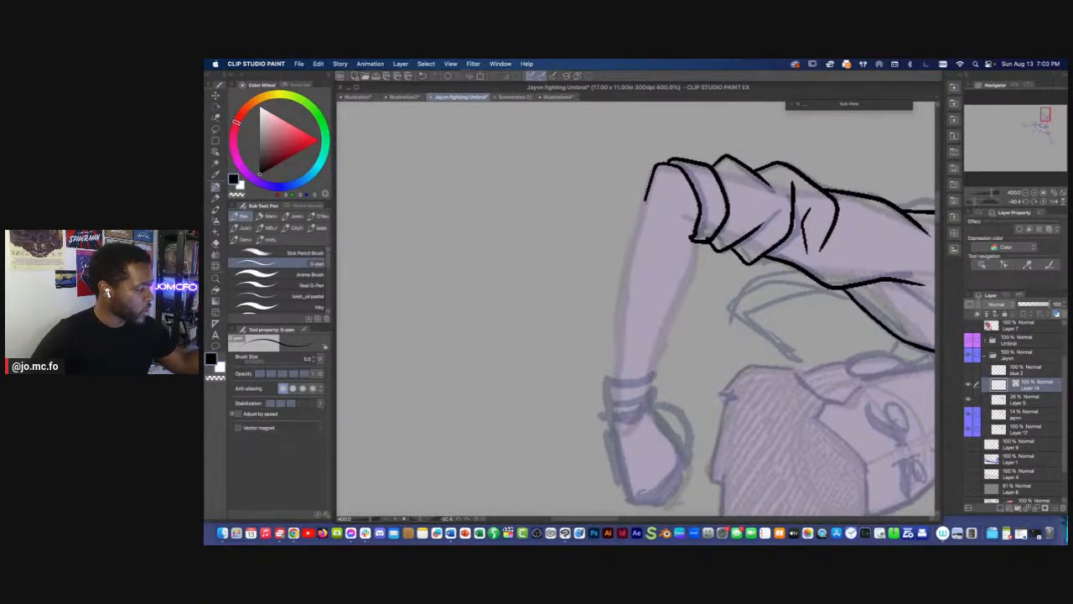
{"action": "left_click_drag", "start_coordinate": [634, 239], "coordinate": [609, 429]}
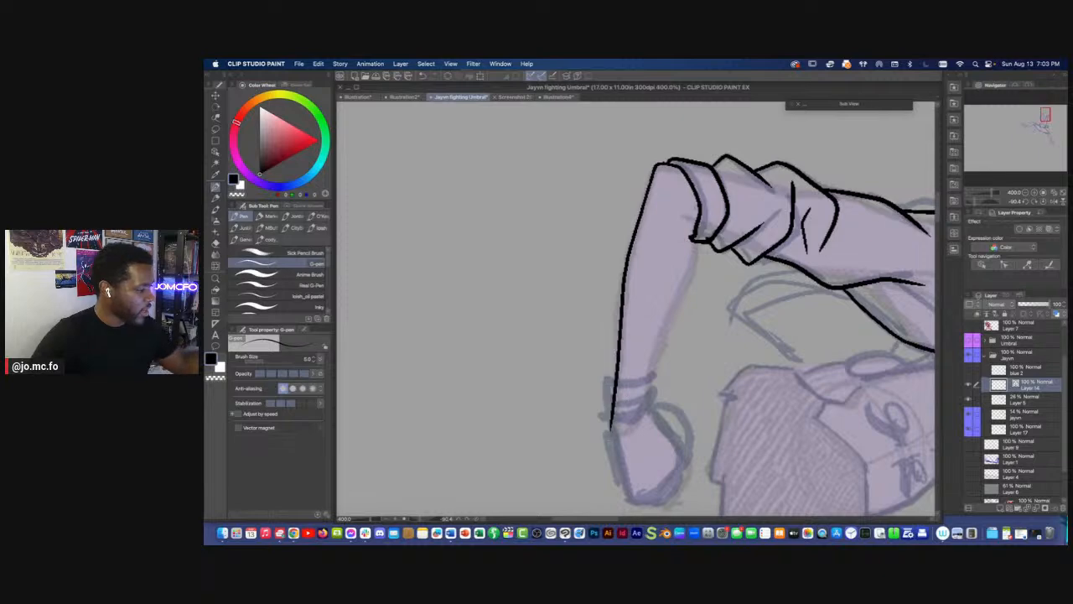
Ink the inner edge of the raised forearm from the rolled sleeve to the wrist, undoing and redrawing it until it fits
{"action": "left_click_drag", "start_coordinate": [691, 248], "coordinate": [647, 428]}
{"action": "key", "text": "super+z"}
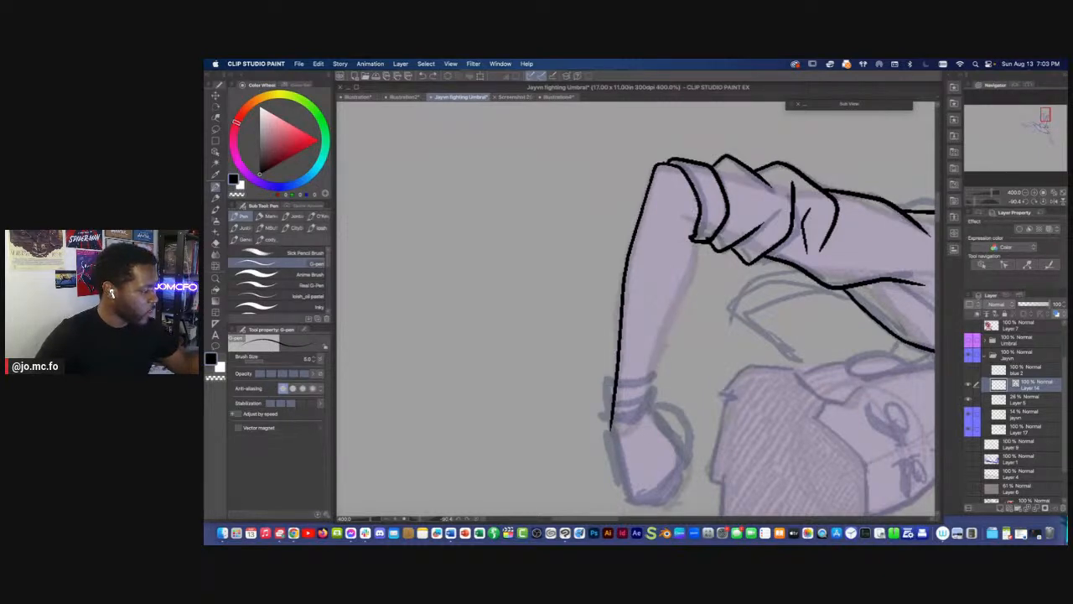
{"action": "left_click_drag", "start_coordinate": [693, 225], "coordinate": [644, 414]}
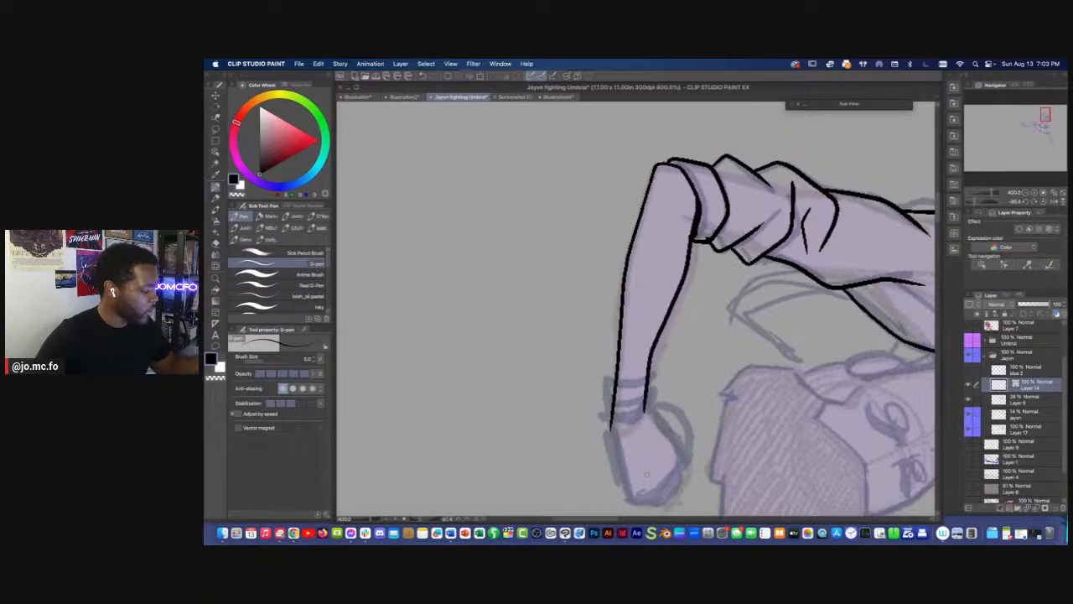
{"action": "key", "text": "super+z"}
{"action": "left_click_drag", "start_coordinate": [698, 208], "coordinate": [649, 396]}
{"action": "key", "text": "e"}
Ink a second line inside the raised arm's jacket front, from the sleeve fold down to the bend at the chest
{"action": "key", "text": "r"}
{"action": "mouse_move", "coordinate": [856, 421]}
{"action": "left_mouse_down"}
{"action": "mouse_move", "coordinate": [790, 504]}
{"action": "mouse_move", "coordinate": [370, 228]}
{"action": "mouse_move", "coordinate": [445, 482]}
{"action": "mouse_move", "coordinate": [471, 497]}
{"action": "left_mouse_up"}
{"action": "left_click_drag", "start_coordinate": [494, 345], "coordinate": [583, 238]}
{"action": "left_click_drag", "start_coordinate": [578, 403], "coordinate": [620, 288]}
{"action": "left_click_drag", "start_coordinate": [599, 369], "coordinate": [635, 297]}
{"action": "key", "text": "p"}
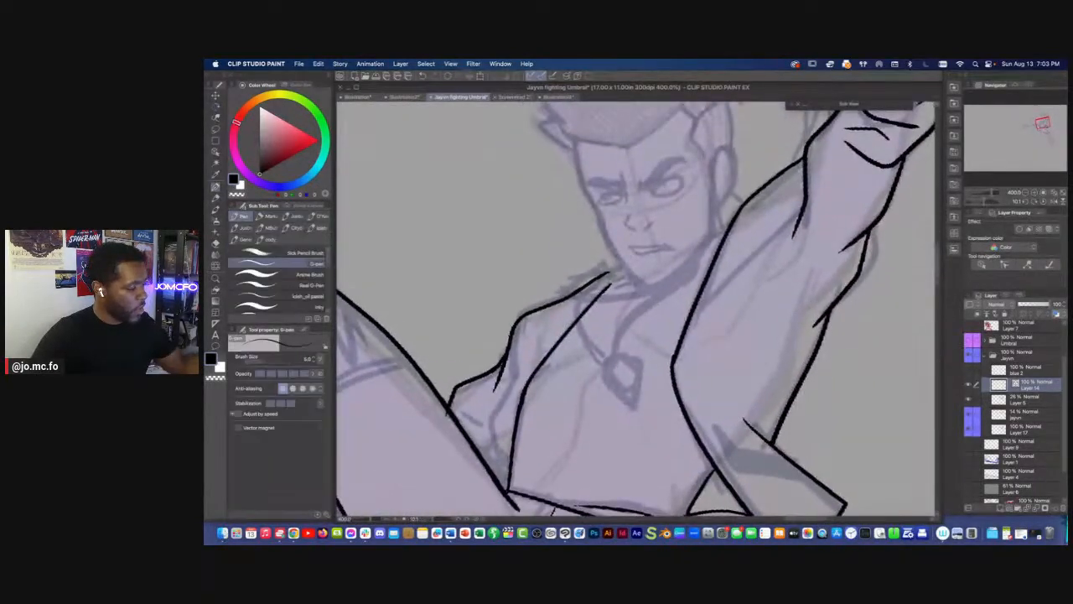
{"action": "left_click_drag", "start_coordinate": [801, 206], "coordinate": [678, 359]}
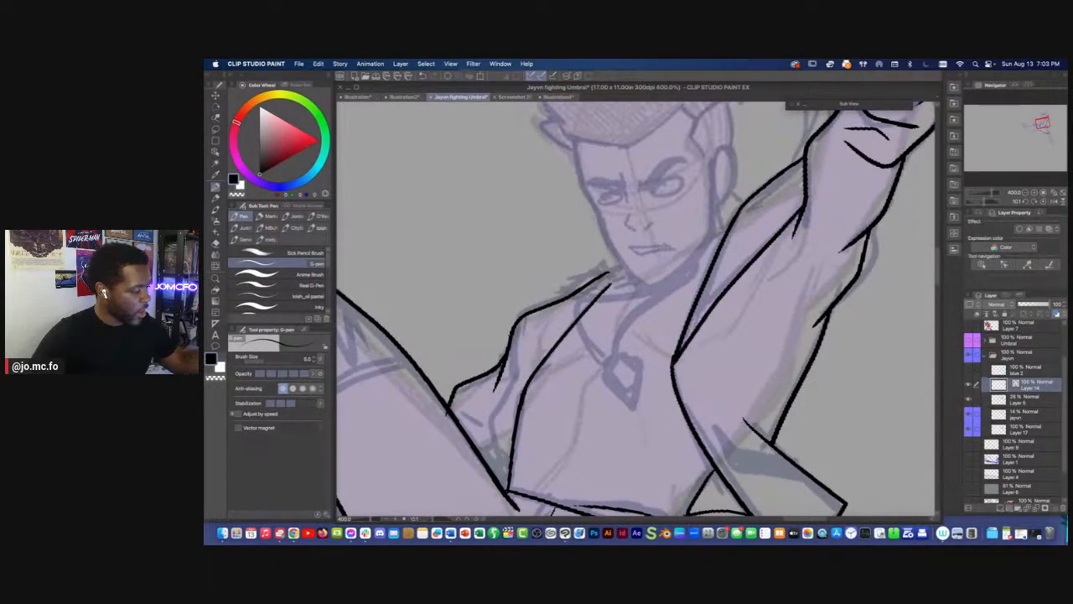
Ink the inner fold of the jacket's far side from below the shoulder down to the waist beside the thigh
{"action": "left_click_drag", "start_coordinate": [536, 321], "coordinate": [616, 305]}
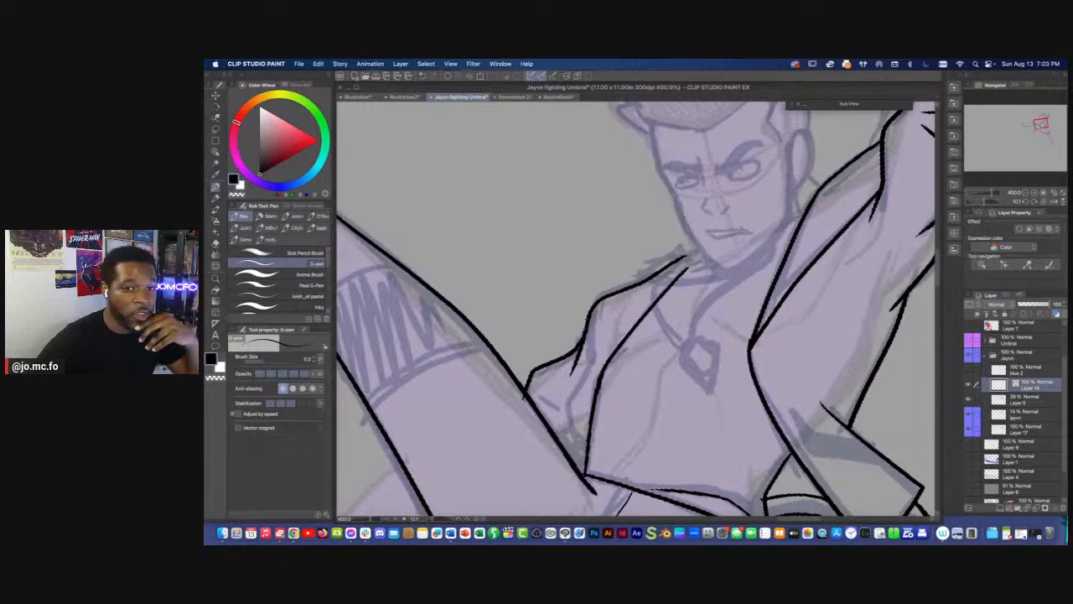
{"action": "mouse_move", "coordinate": [597, 253]}
{"action": "left_mouse_down"}
{"action": "mouse_move", "coordinate": [652, 225]}
{"action": "mouse_move", "coordinate": [661, 170]}
{"action": "left_mouse_up"}
{"action": "mouse_move", "coordinate": [656, 222]}
{"action": "left_mouse_down"}
{"action": "mouse_move", "coordinate": [654, 283]}
{"action": "mouse_move", "coordinate": [632, 325]}
{"action": "mouse_move", "coordinate": [633, 380]}
{"action": "left_mouse_up"}
{"action": "key", "text": "super+minus"}
{"action": "key", "text": "super+minus"}
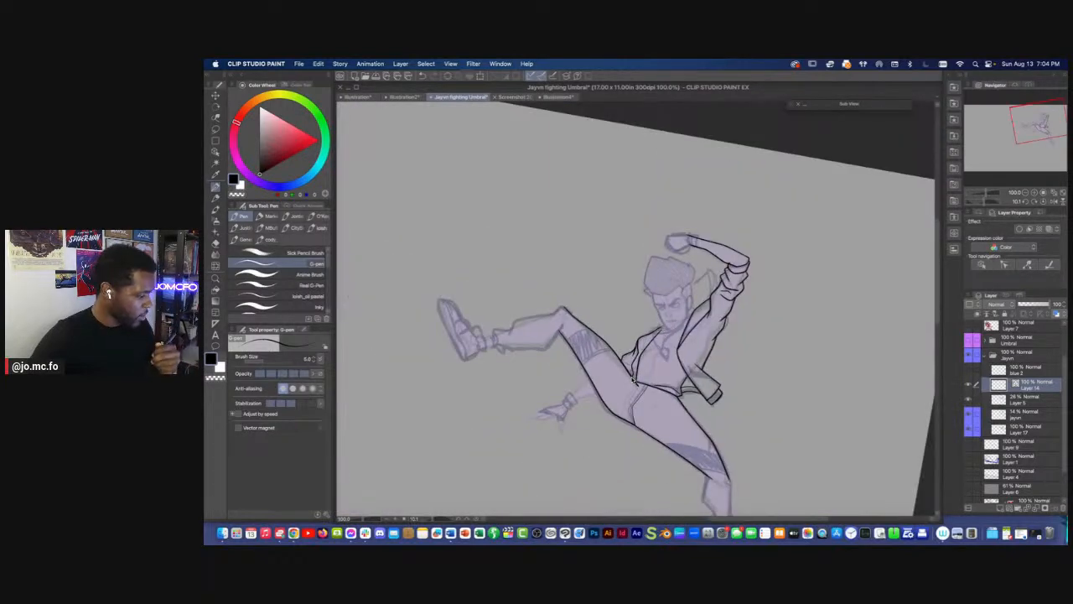
Ink the narrow band across the jacket's flaring back panel with two near-parallel lines meeting at a point
{"action": "key", "text": "super+plus"}
{"action": "key", "text": "super+plus"}
{"action": "key", "text": "super+plus"}
{"action": "key", "text": "super+plus"}
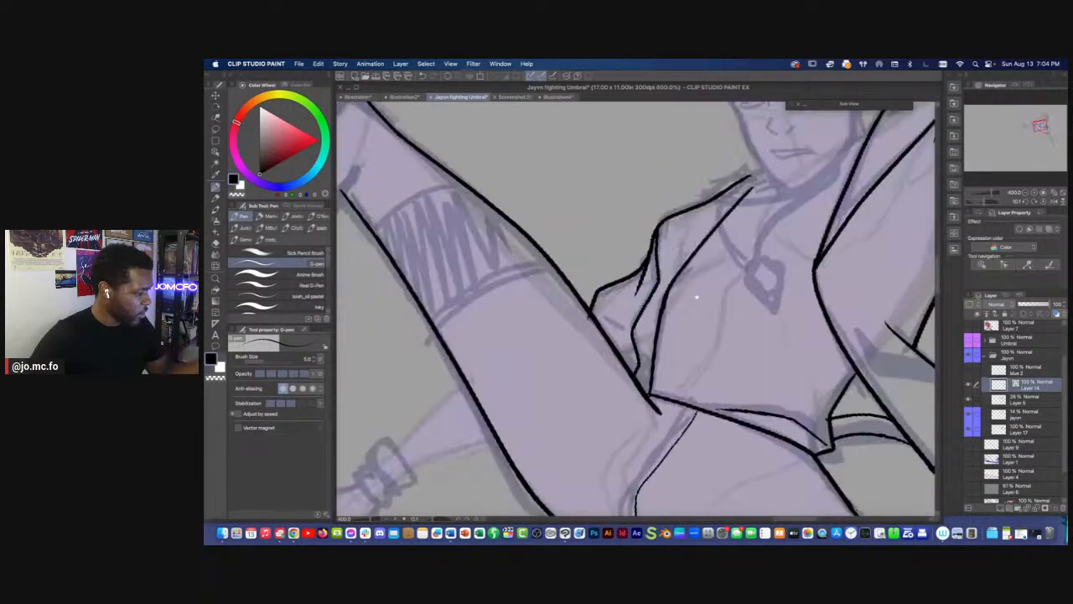
{"action": "left_click_drag", "start_coordinate": [697, 295], "coordinate": [657, 418]}
{"action": "left_click_drag", "start_coordinate": [650, 322], "coordinate": [473, 175]}
{"action": "key", "text": "super+plus"}
{"action": "left_click_drag", "start_coordinate": [546, 258], "coordinate": [482, 247]}
{"action": "mouse_move", "coordinate": [574, 305]}
{"action": "left_mouse_down"}
{"action": "mouse_move", "coordinate": [615, 380]}
{"action": "mouse_move", "coordinate": [610, 343]}
{"action": "mouse_move", "coordinate": [707, 357]}
{"action": "left_mouse_up"}
{"action": "left_click_drag", "start_coordinate": [615, 379], "coordinate": [738, 383]}
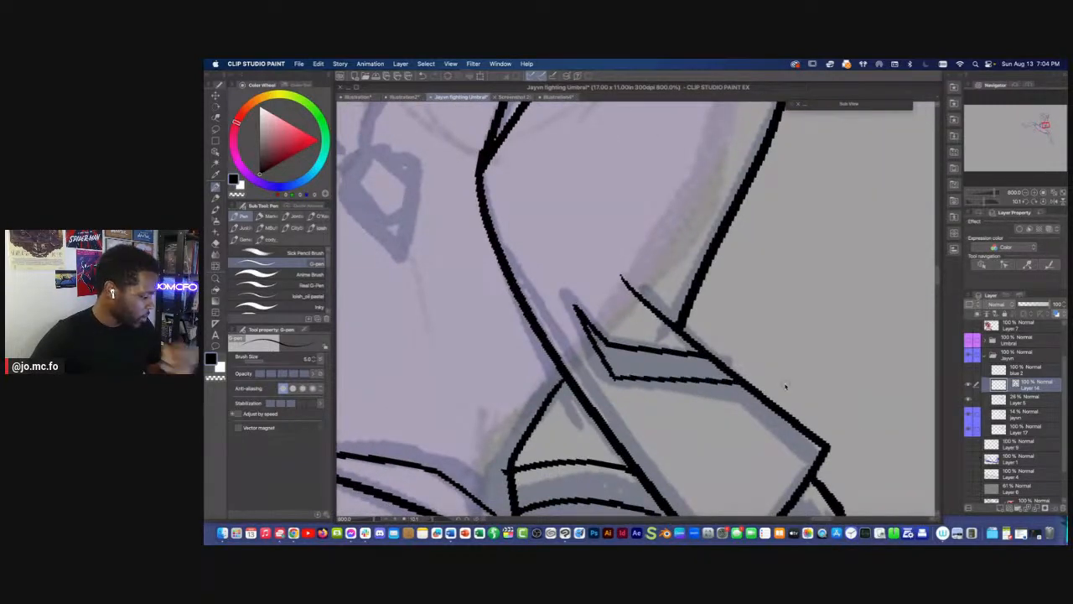
Ink a short slanted line joining the shirt's hem to the waistline beside the jacket's lower corner
{"action": "key", "text": "super+minus"}
{"action": "key", "text": "super+minus"}
{"action": "key", "text": "super+minus"}
{"action": "key", "text": "r"}
{"action": "mouse_move", "coordinate": [617, 434]}
{"action": "left_mouse_down"}
{"action": "mouse_move", "coordinate": [683, 427]}
{"action": "mouse_move", "coordinate": [627, 432]}
{"action": "left_mouse_up"}
{"action": "key", "text": "super+plus"}
{"action": "key", "text": "super+plus"}
{"action": "key", "text": "super+plus"}
{"action": "left_click_drag", "start_coordinate": [630, 395], "coordinate": [420, 400]}
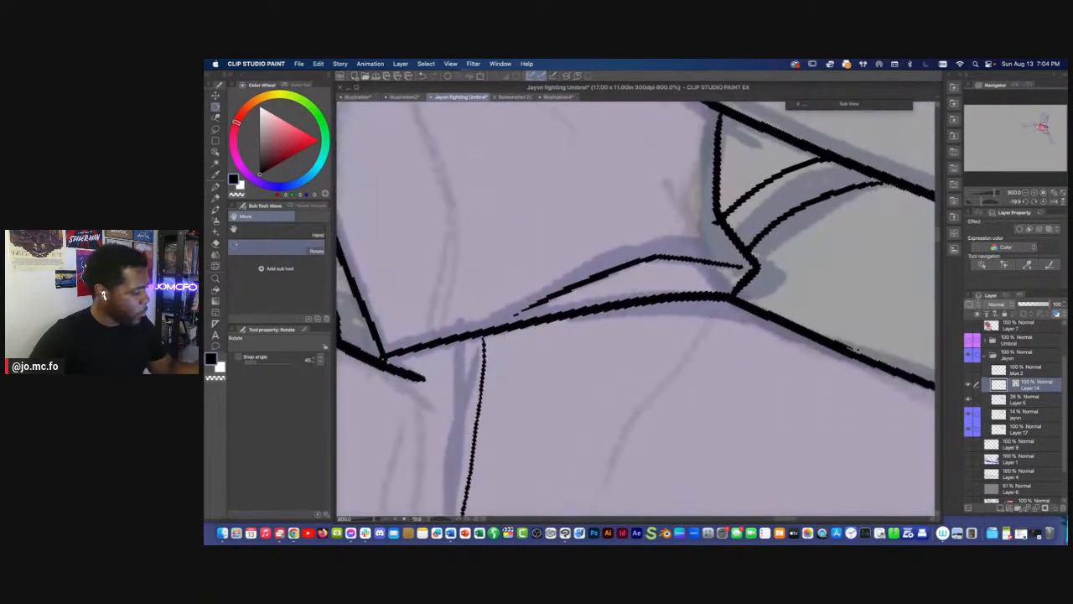
{"action": "key", "text": "p"}
{"action": "left_click_drag", "start_coordinate": [700, 261], "coordinate": [718, 294]}
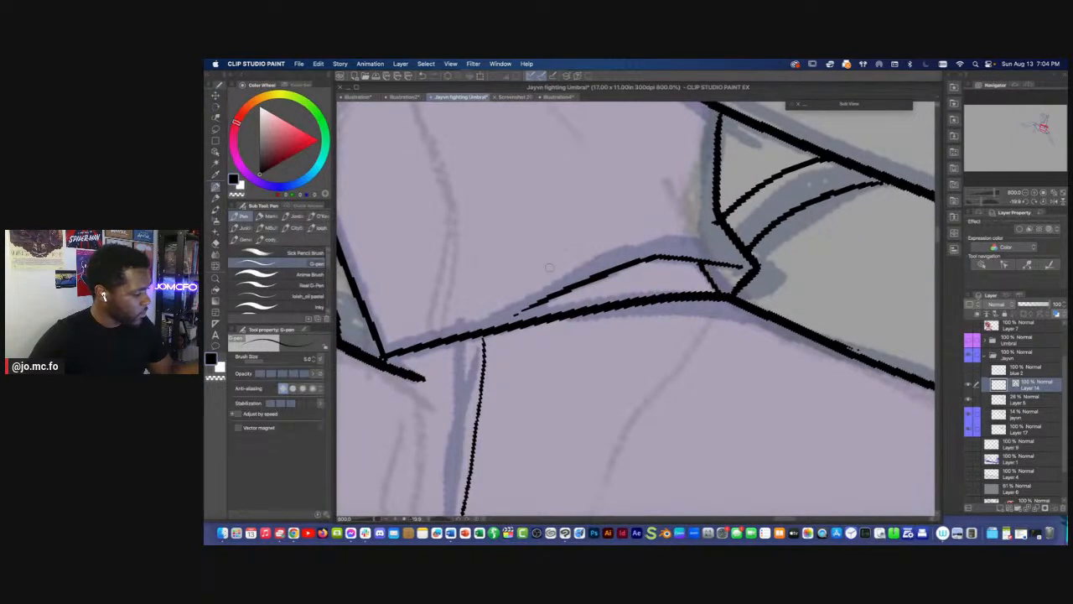
Ink a diagonal crease across the torso below the pendant
{"action": "mouse_move", "coordinate": [541, 305]}
{"action": "left_mouse_down"}
{"action": "mouse_move", "coordinate": [501, 324]}
{"action": "mouse_move", "coordinate": [626, 326]}
{"action": "mouse_move", "coordinate": [607, 380]}
{"action": "mouse_move", "coordinate": [593, 358]}
{"action": "left_mouse_up"}
{"action": "key", "text": "super+minus"}
{"action": "key", "text": "super+minus"}
{"action": "key", "text": "r"}
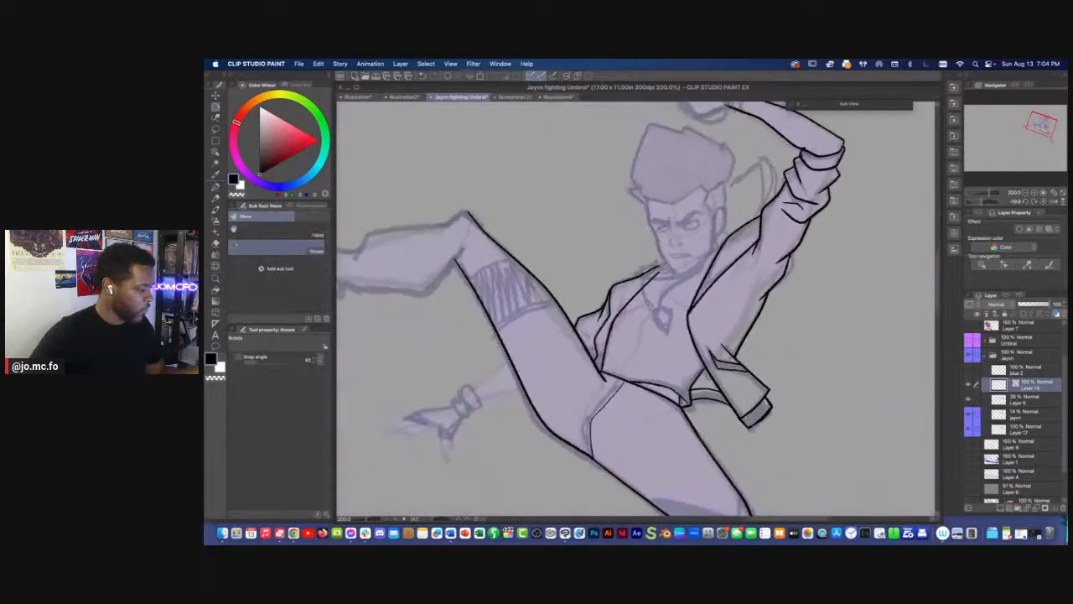
{"action": "key", "text": "super+plus"}
{"action": "key", "text": "p"}
{"action": "mouse_move", "coordinate": [764, 423]}
{"action": "left_mouse_down"}
{"action": "mouse_move", "coordinate": [699, 379]}
{"action": "mouse_move", "coordinate": [668, 338]}
{"action": "left_mouse_up"}
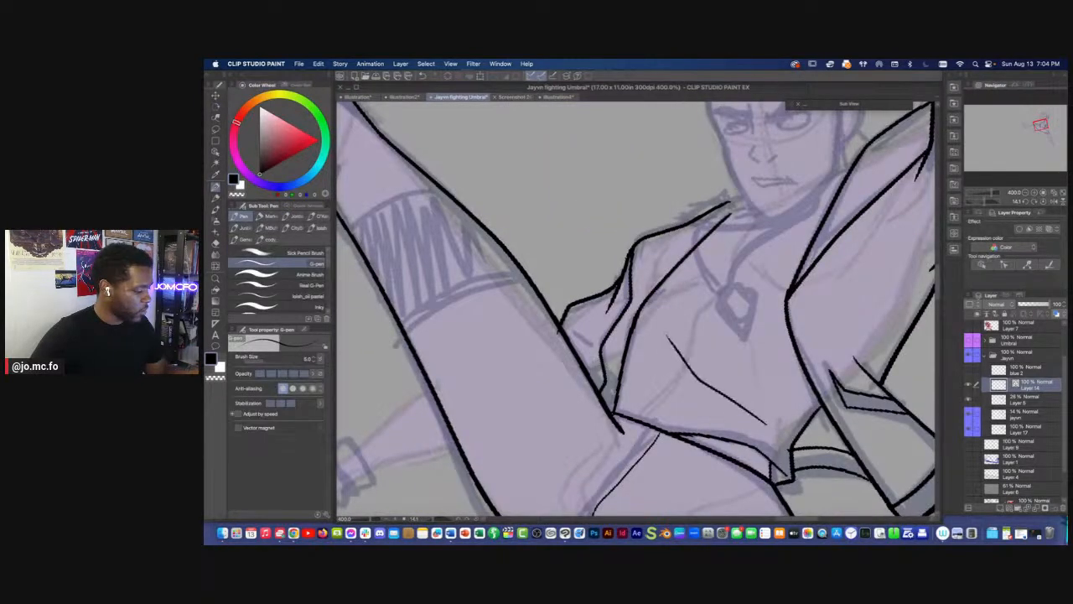
Ink both sides of the extended leg's lower leg from the knee down, including the bunched trouser cuff
{"action": "key", "text": "super+minus"}
{"action": "key", "text": "super+minus"}
{"action": "key", "text": "super+minus"}
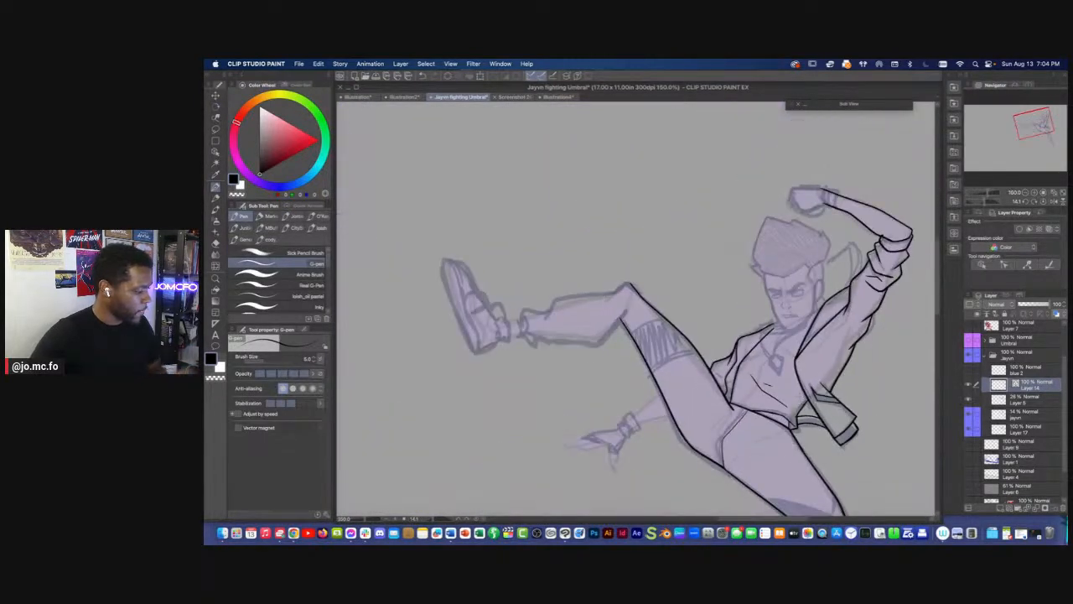
{"action": "scroll", "coordinate": [612, 349], "scroll_direction": "down", "scroll_amount": 4}
{"action": "mouse_move", "coordinate": [727, 361]}
{"action": "left_mouse_down"}
{"action": "mouse_move", "coordinate": [668, 324]}
{"action": "mouse_move", "coordinate": [605, 251]}
{"action": "left_mouse_up"}
{"action": "key", "text": "super+plus"}
{"action": "key", "text": "super+plus"}
{"action": "key", "text": "super+plus"}
{"action": "key", "text": "p"}
{"action": "key", "text": "p"}
{"action": "mouse_move", "coordinate": [686, 205]}
{"action": "left_mouse_down"}
{"action": "mouse_move", "coordinate": [666, 376]}
{"action": "mouse_move", "coordinate": [704, 390]}
{"action": "left_mouse_up"}
{"action": "mouse_move", "coordinate": [633, 202]}
{"action": "left_mouse_down"}
{"action": "mouse_move", "coordinate": [607, 294]}
{"action": "mouse_move", "coordinate": [666, 372]}
{"action": "mouse_move", "coordinate": [654, 335]}
{"action": "mouse_move", "coordinate": [726, 369]}
{"action": "mouse_move", "coordinate": [617, 370]}
{"action": "left_mouse_up"}
{"action": "mouse_move", "coordinate": [635, 313]}
{"action": "left_mouse_down"}
{"action": "mouse_move", "coordinate": [621, 336]}
{"action": "mouse_move", "coordinate": [624, 376]}
{"action": "mouse_move", "coordinate": [636, 312]}
{"action": "left_mouse_up"}
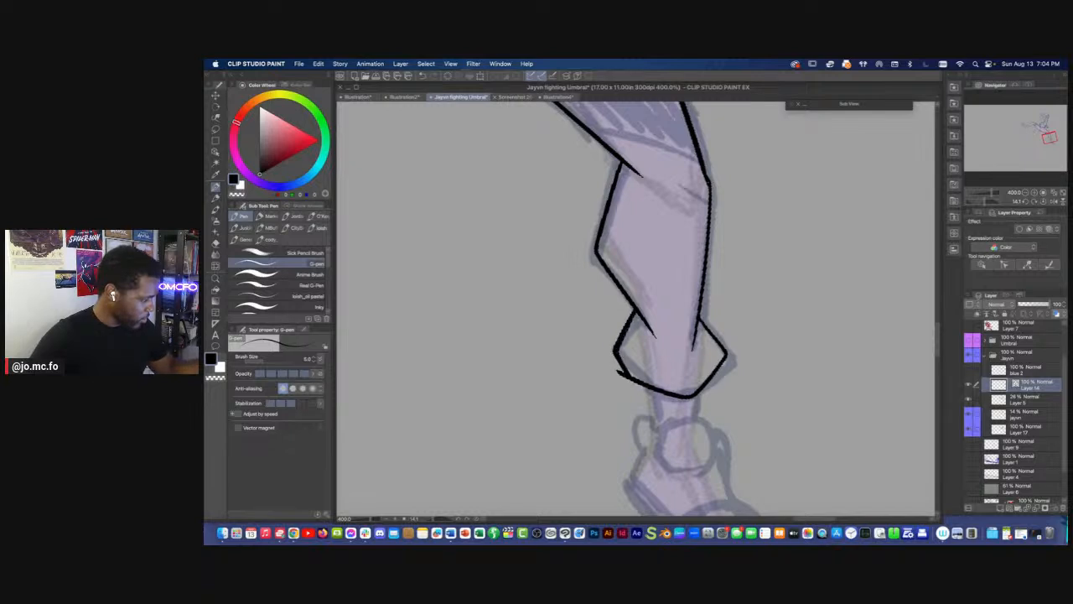
Erase the overshooting line end at the extended leg's cuff corner with the vector eraser option turned off
{"action": "key", "text": "e"}
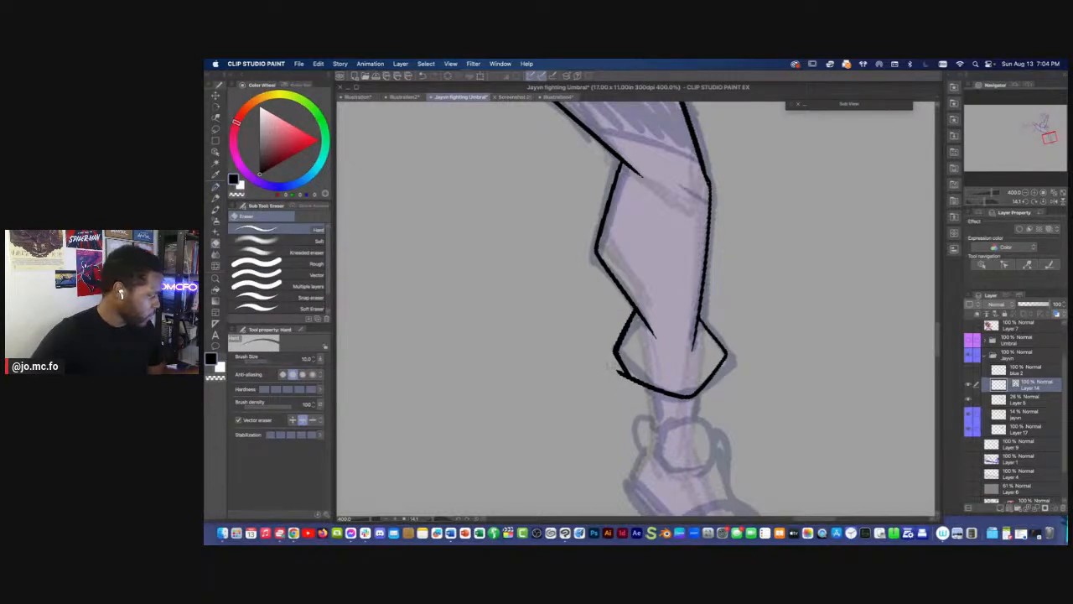
{"action": "left_click_drag", "start_coordinate": [649, 388], "coordinate": [637, 403]}
{"action": "key", "text": "super+z"}
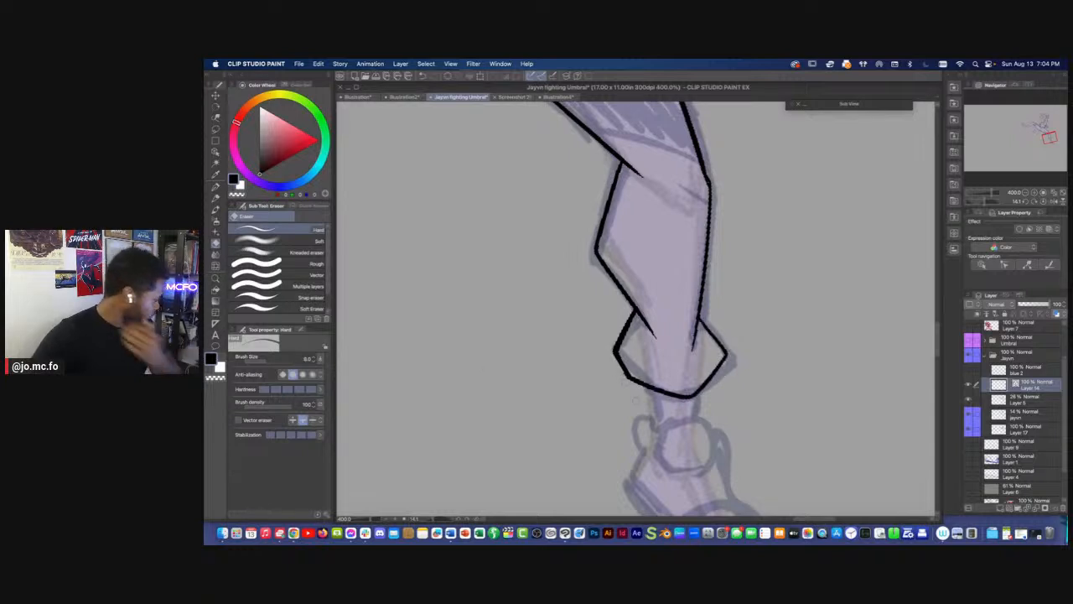
Ink the two sides of the extended leg's ankle below the trouser cuff
{"action": "key", "text": "p"}
{"action": "mouse_move", "coordinate": [691, 391]}
{"action": "left_mouse_down"}
{"action": "mouse_move", "coordinate": [693, 292]}
{"action": "mouse_move", "coordinate": [683, 423]}
{"action": "left_mouse_up"}
{"action": "left_click", "coordinate": [695, 300], "text": "super"}
{"action": "mouse_move", "coordinate": [615, 303]}
{"action": "left_mouse_down"}
{"action": "mouse_move", "coordinate": [629, 399]}
{"action": "mouse_move", "coordinate": [610, 307]}
{"action": "mouse_move", "coordinate": [605, 412]}
{"action": "left_mouse_up"}
{"action": "left_click", "coordinate": [560, 303], "text": "alt"}
{"action": "left_click", "coordinate": [560, 304], "text": "alt"}
{"action": "left_click", "coordinate": [564, 356], "text": "super"}
{"action": "left_click", "coordinate": [575, 353], "text": "super"}
{"action": "left_click_drag", "start_coordinate": [585, 226], "coordinate": [599, 280]}
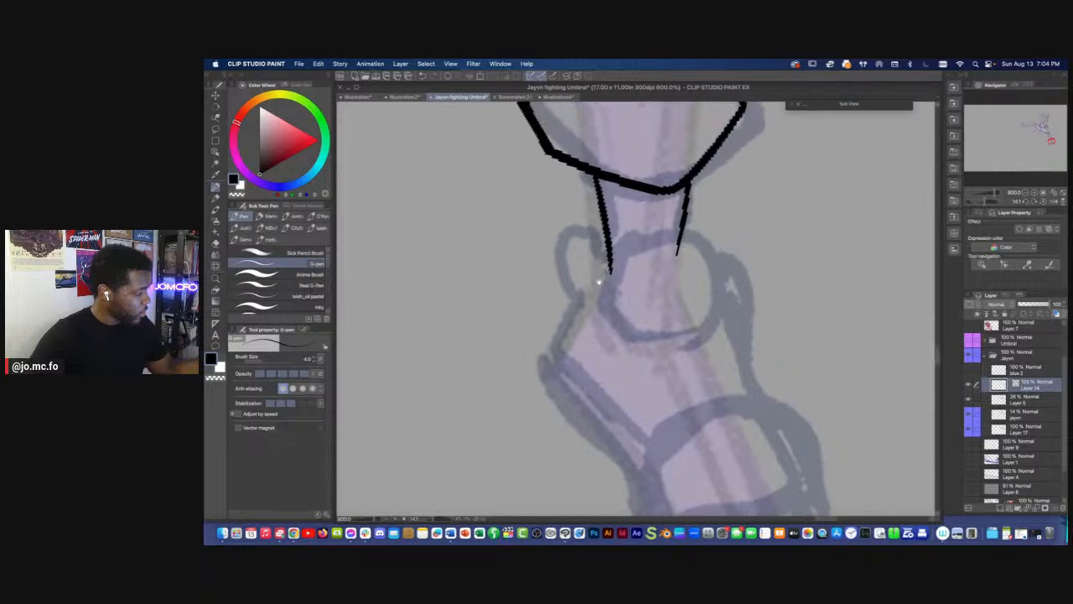
Ink the shin and calf outlines of the bent leg from the knee down to the bunched cuff
{"action": "left_click", "coordinate": [599, 275], "text": "alt"}
{"action": "left_click_drag", "start_coordinate": [550, 321], "coordinate": [697, 415]}
{"action": "left_click", "coordinate": [547, 287], "text": "alt"}
{"action": "left_click_drag", "start_coordinate": [453, 172], "coordinate": [589, 352]}
{"action": "left_click_drag", "start_coordinate": [428, 221], "coordinate": [533, 317]}
{"action": "left_click_drag", "start_coordinate": [572, 203], "coordinate": [622, 312]}
{"action": "left_click", "coordinate": [531, 372], "text": "super"}
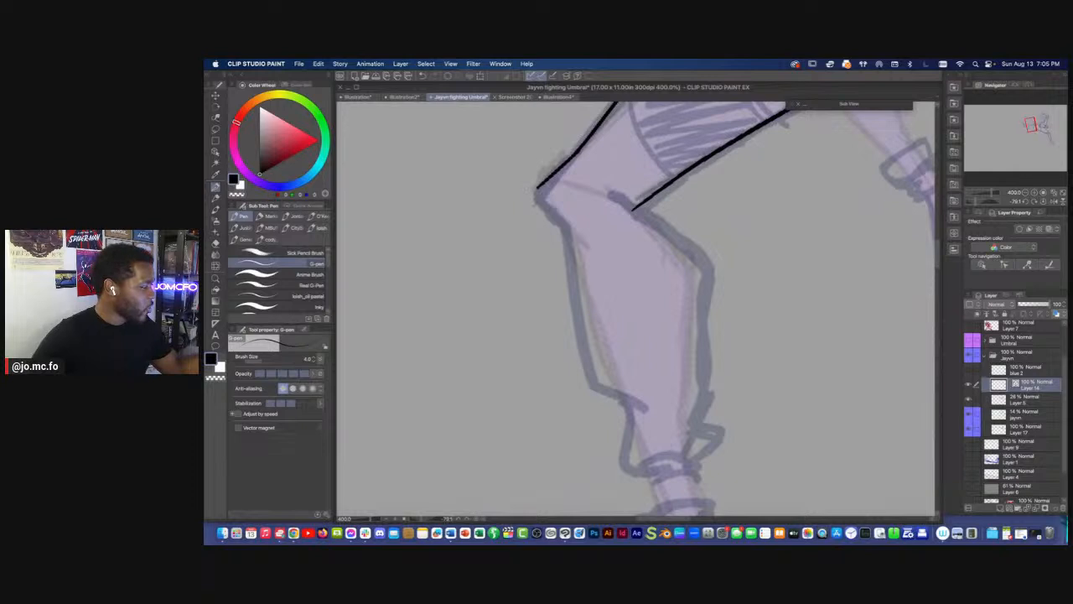
{"action": "mouse_move", "coordinate": [535, 192]}
{"action": "left_mouse_down"}
{"action": "mouse_move", "coordinate": [565, 225]}
{"action": "mouse_move", "coordinate": [578, 361]}
{"action": "mouse_move", "coordinate": [646, 414]}
{"action": "left_mouse_up"}
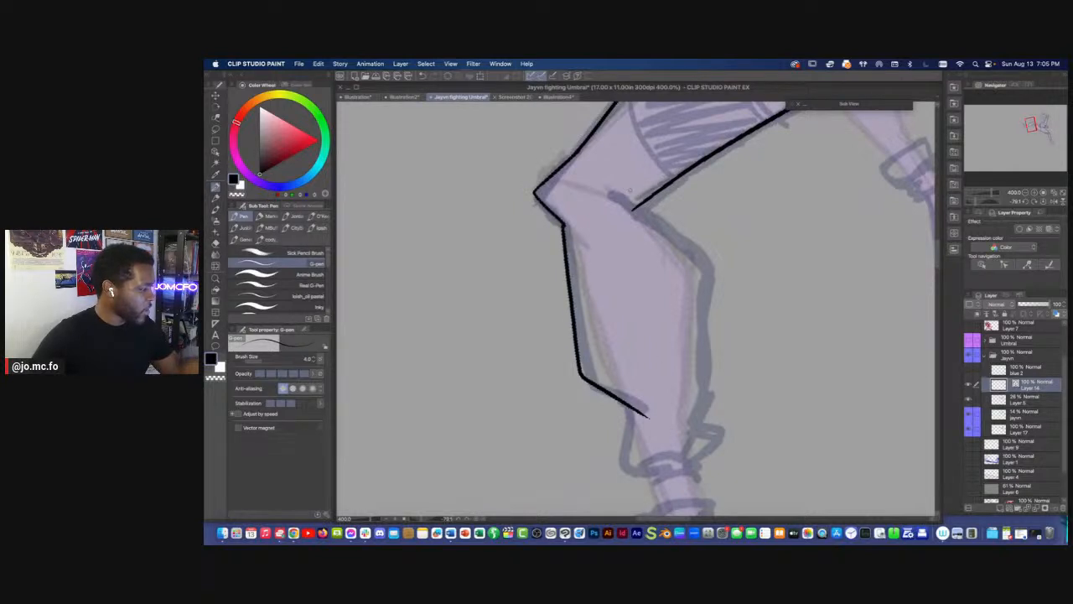
{"action": "mouse_move", "coordinate": [625, 197]}
{"action": "left_mouse_down"}
{"action": "mouse_move", "coordinate": [699, 267]}
{"action": "mouse_move", "coordinate": [698, 445]}
{"action": "left_mouse_up"}
Ink the bent leg's bunched trouser cuff folds and the curved band around its ankle opening
{"action": "mouse_move", "coordinate": [642, 415]}
{"action": "left_mouse_down"}
{"action": "mouse_move", "coordinate": [616, 343]}
{"action": "mouse_move", "coordinate": [574, 297]}
{"action": "left_mouse_up"}
{"action": "scroll", "coordinate": [616, 343], "scroll_direction": "up", "scroll_amount": 2}
{"action": "mouse_move", "coordinate": [701, 298]}
{"action": "left_mouse_down"}
{"action": "mouse_move", "coordinate": [743, 334]}
{"action": "mouse_move", "coordinate": [647, 401]}
{"action": "left_mouse_up"}
{"action": "mouse_move", "coordinate": [545, 271]}
{"action": "left_mouse_down"}
{"action": "mouse_move", "coordinate": [532, 375]}
{"action": "mouse_move", "coordinate": [575, 411]}
{"action": "mouse_move", "coordinate": [521, 288]}
{"action": "mouse_move", "coordinate": [527, 269]}
{"action": "mouse_move", "coordinate": [575, 312]}
{"action": "mouse_move", "coordinate": [557, 370]}
{"action": "mouse_move", "coordinate": [669, 403]}
{"action": "mouse_move", "coordinate": [577, 432]}
{"action": "mouse_move", "coordinate": [573, 404]}
{"action": "left_mouse_up"}
{"action": "key", "text": "shift+space"}
{"action": "key", "text": "shift+space"}
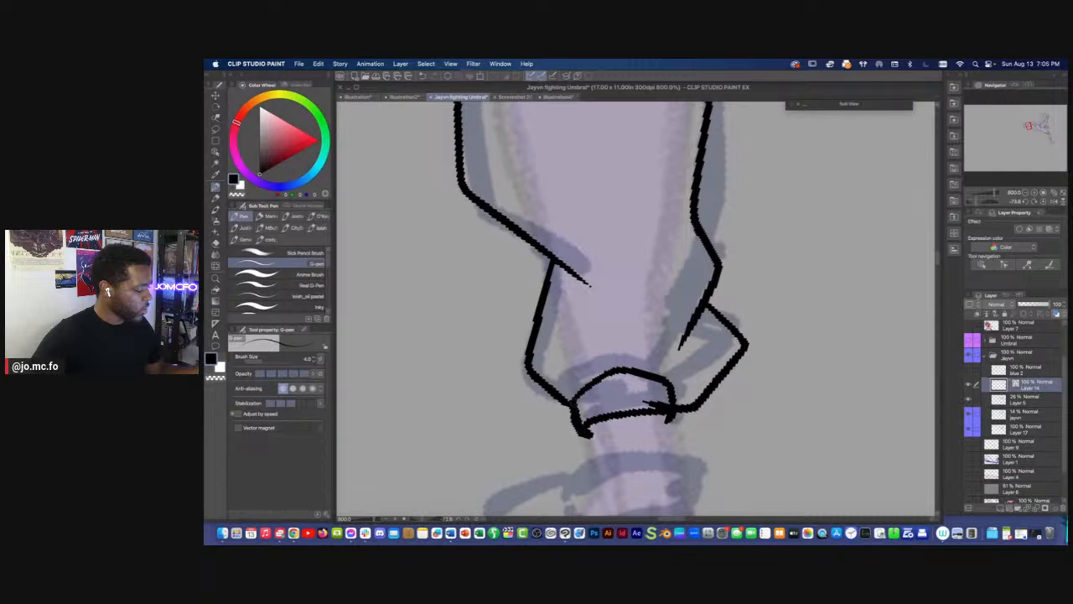
{"action": "key", "text": "e"}
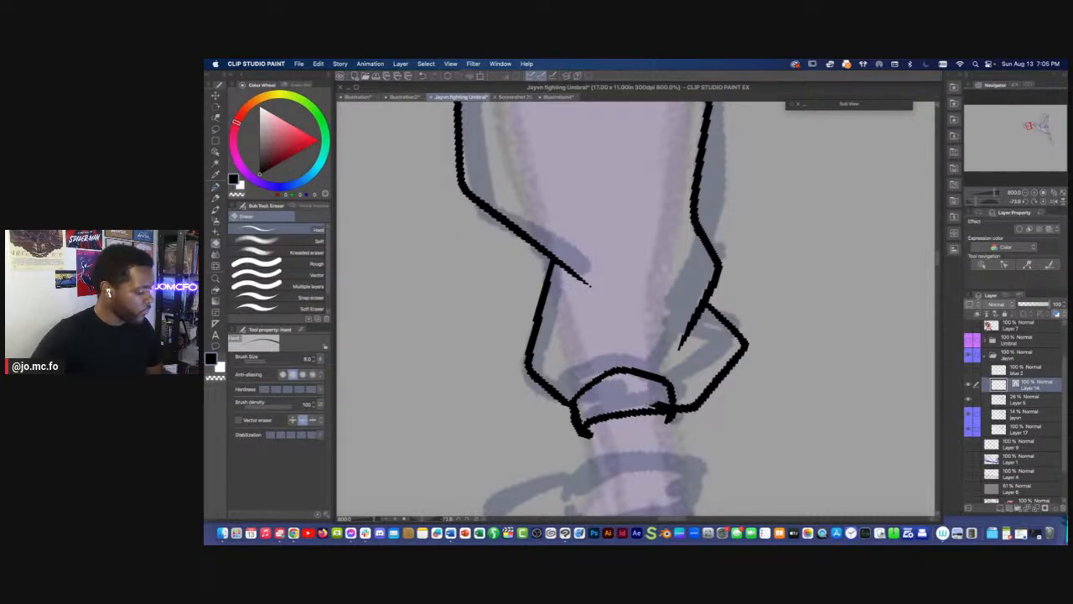
Lasso and delete the lower part of the cuff's calf-side bulge on the bent leg, and redraw it as a rounder curve
{"action": "scroll", "coordinate": [582, 339], "scroll_direction": "down", "scroll_amount": 2}
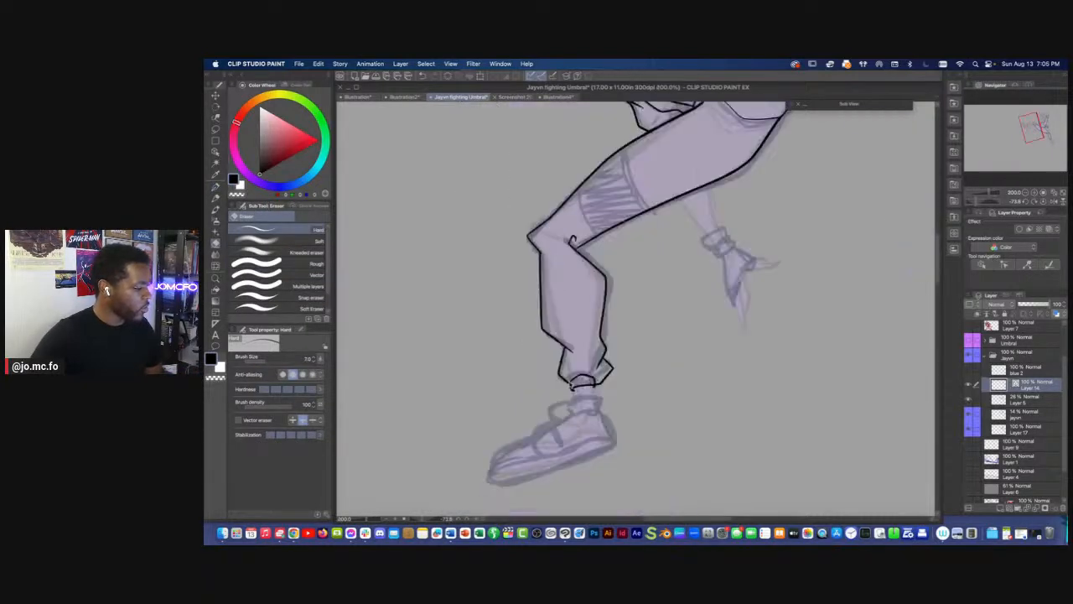
{"action": "scroll", "coordinate": [582, 339], "scroll_direction": "up", "scroll_amount": 3}
{"action": "key", "text": "m"}
{"action": "left_click_drag", "start_coordinate": [779, 318], "coordinate": [729, 342]}
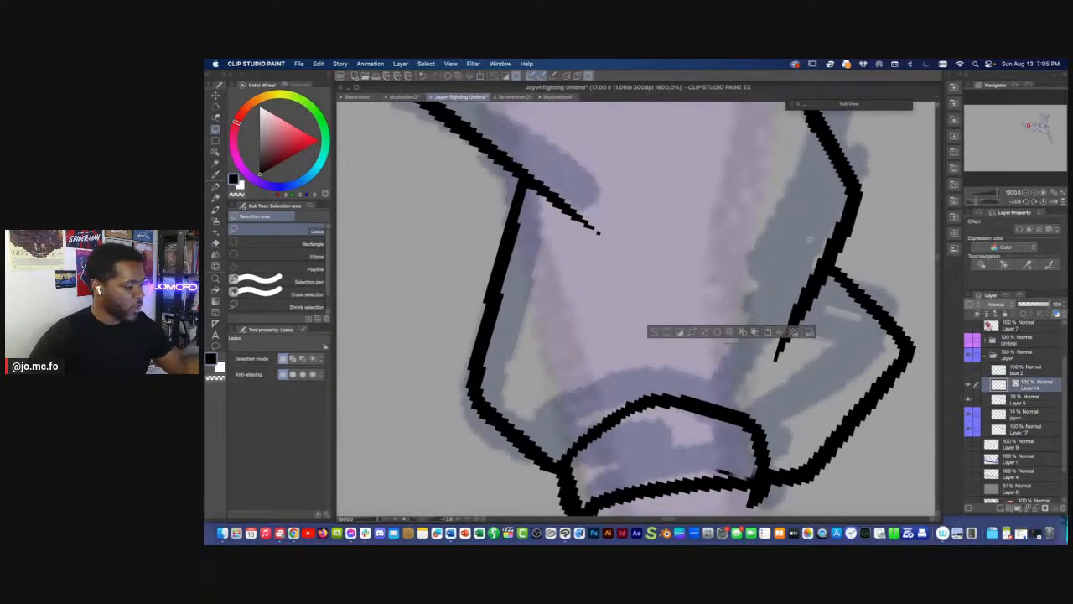
{"action": "key", "text": "super+d"}
{"action": "left_click_drag", "start_coordinate": [828, 264], "coordinate": [791, 255]}
{"action": "mouse_move", "coordinate": [889, 267]}
{"action": "left_mouse_down"}
{"action": "mouse_move", "coordinate": [787, 278]}
{"action": "mouse_move", "coordinate": [835, 376]}
{"action": "mouse_move", "coordinate": [795, 453]}
{"action": "left_mouse_up"}
{"action": "key", "text": "Delete"}
{"action": "key", "text": "super+d"}
{"action": "key", "text": "p"}
{"action": "left_click_drag", "start_coordinate": [827, 411], "coordinate": [779, 293]}
{"action": "scroll", "coordinate": [767, 274], "scroll_direction": "down", "scroll_amount": 1}
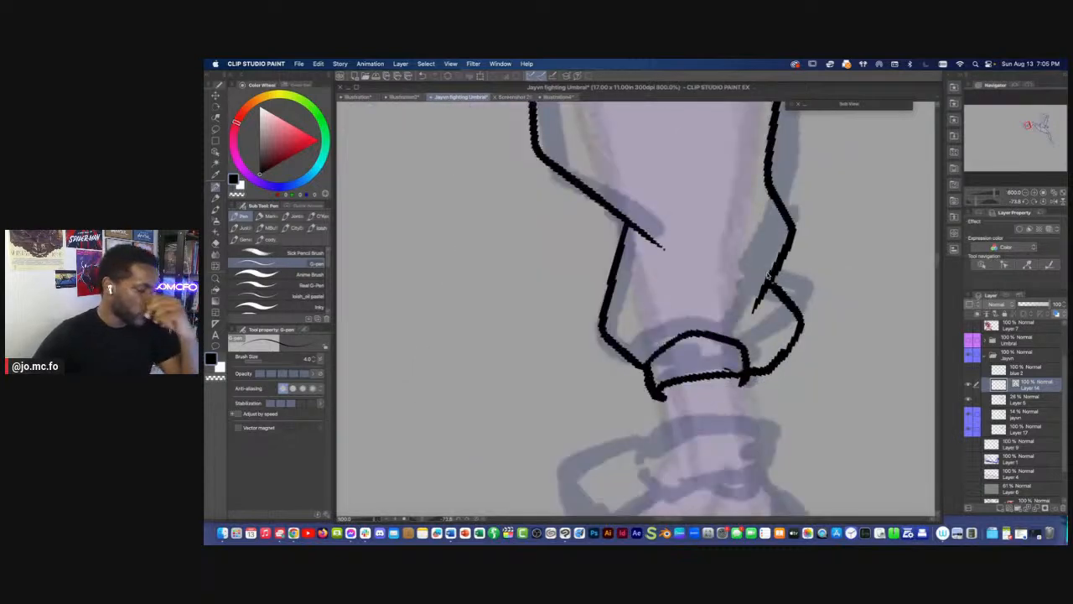
Ink the two short ankle lines below the bent leg's cuff band
{"action": "scroll", "coordinate": [767, 274], "scroll_direction": "down", "scroll_amount": 6}
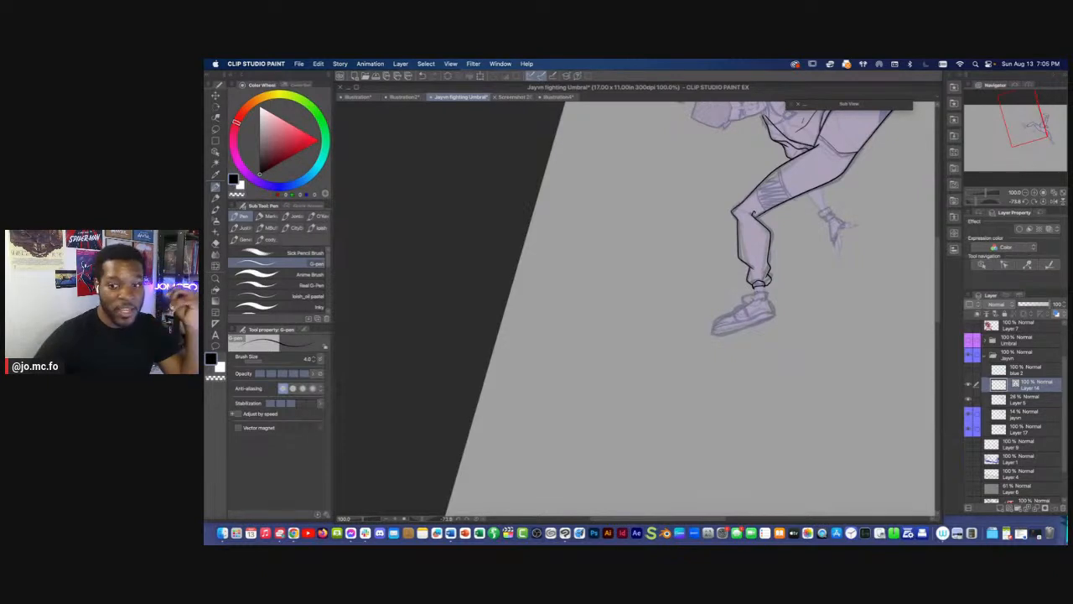
{"action": "left_click_drag", "start_coordinate": [681, 326], "coordinate": [681, 446]}
{"action": "scroll", "coordinate": [713, 394], "scroll_direction": "up", "scroll_amount": 4}
{"action": "left_click_drag", "start_coordinate": [759, 390], "coordinate": [557, 341]}
{"action": "scroll", "coordinate": [642, 344], "scroll_direction": "up", "scroll_amount": 2}
{"action": "left_click_drag", "start_coordinate": [707, 367], "coordinate": [601, 363]}
{"action": "key", "text": "e"}
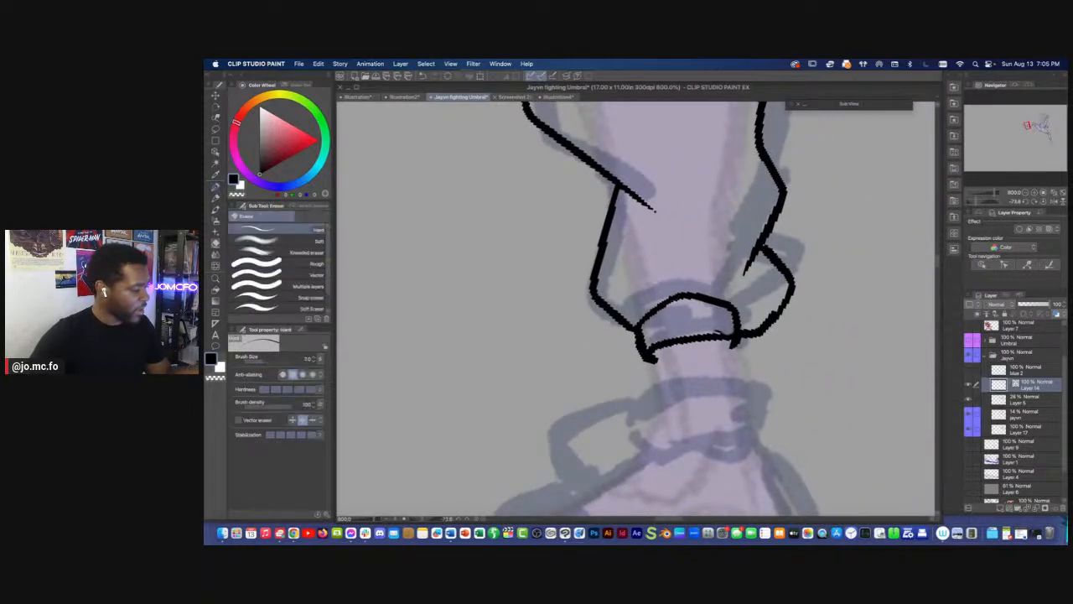
{"action": "key", "text": "p"}
{"action": "left_click_drag", "start_coordinate": [729, 340], "coordinate": [736, 379]}
{"action": "left_click_drag", "start_coordinate": [652, 349], "coordinate": [661, 389]}
Delete the rounded lower part of the cuff's calf-side bulge, redraw it with a sharper corner, and reinforce the fold line above
{"action": "left_click_drag", "start_coordinate": [747, 336], "coordinate": [743, 392]}
{"action": "key", "text": "m"}
{"action": "key", "text": "Delete"}
{"action": "key", "text": "super+d"}
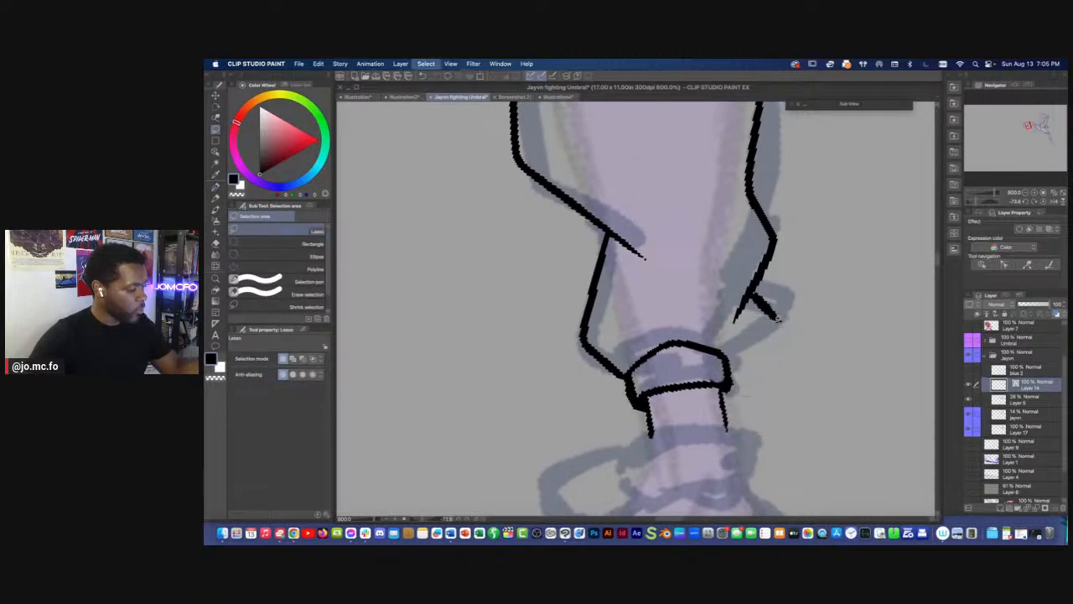
{"action": "key", "text": "p"}
{"action": "left_click_drag", "start_coordinate": [782, 320], "coordinate": [732, 369]}
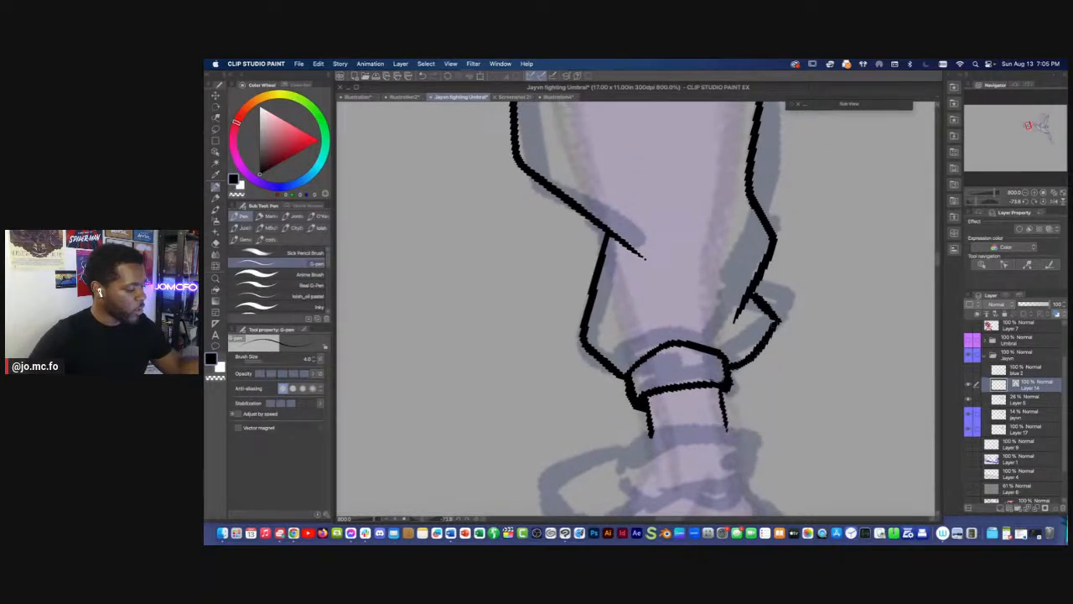
{"action": "left_click_drag", "start_coordinate": [755, 283], "coordinate": [737, 325]}
Open the Sub View reference showing the character's colored portrait, frame its head, and place it beside the face sketch
{"action": "left_click_drag", "start_coordinate": [635, 165], "coordinate": [659, 314]}
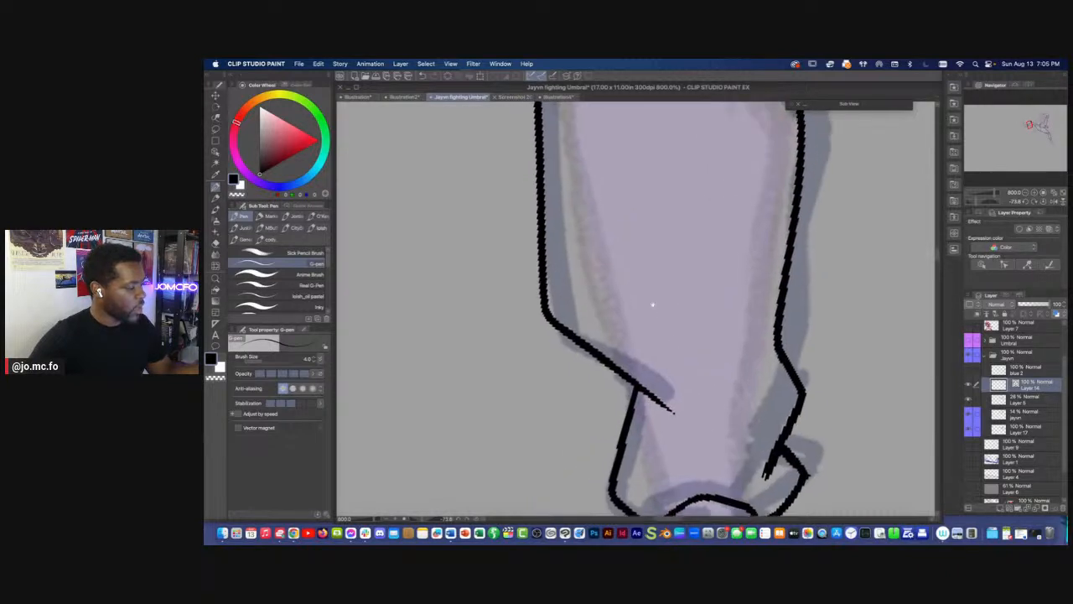
{"action": "scroll", "coordinate": [611, 302], "scroll_direction": "down", "scroll_amount": 6}
{"action": "mouse_move", "coordinate": [618, 342]}
{"action": "left_mouse_down"}
{"action": "mouse_move", "coordinate": [631, 406]}
{"action": "mouse_move", "coordinate": [619, 462]}
{"action": "left_mouse_up"}
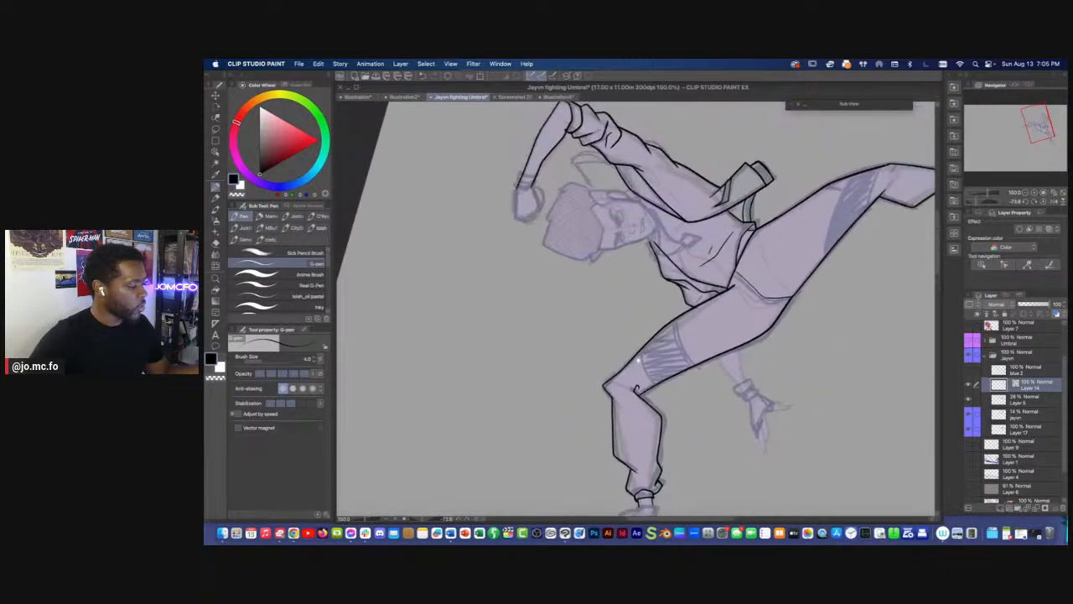
{"action": "mouse_move", "coordinate": [649, 315]}
{"action": "left_mouse_down"}
{"action": "mouse_move", "coordinate": [662, 415]}
{"action": "mouse_move", "coordinate": [538, 262]}
{"action": "mouse_move", "coordinate": [543, 363]}
{"action": "left_mouse_up"}
{"action": "key", "text": "r"}
{"action": "scroll", "coordinate": [620, 276], "scroll_direction": "up", "scroll_amount": 3}
{"action": "key", "text": "super+plus"}
{"action": "key", "text": "super+plus"}
{"action": "left_click_drag", "start_coordinate": [605, 322], "coordinate": [542, 227]}
{"action": "key", "text": "p"}
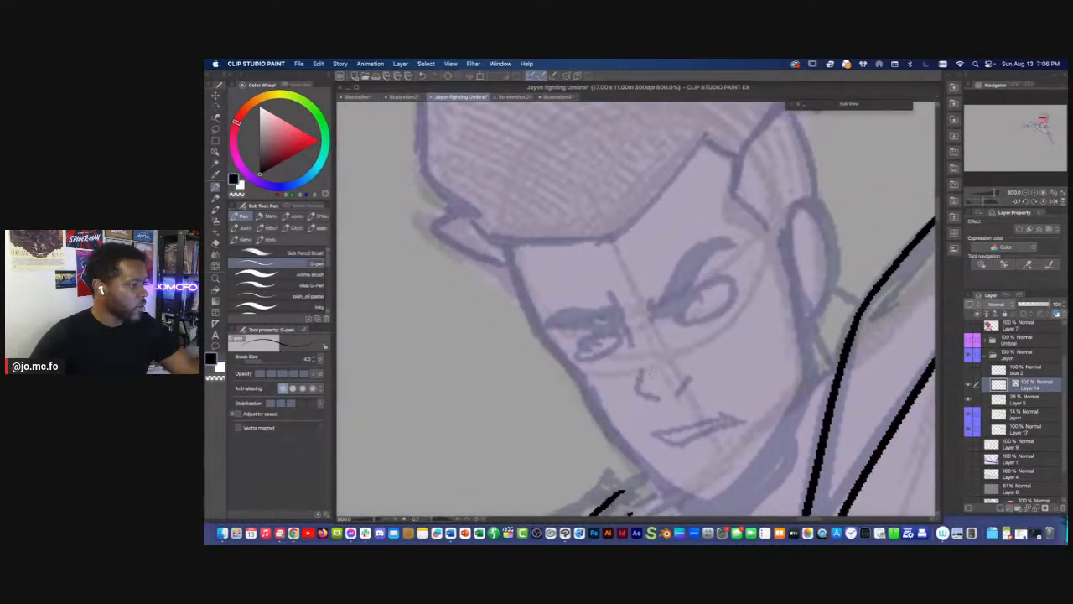
{"action": "left_click", "coordinate": [803, 104]}
{"action": "left_click_drag", "start_coordinate": [810, 307], "coordinate": [825, 308]}
{"action": "left_click_drag", "start_coordinate": [820, 204], "coordinate": [896, 297]}
{"action": "left_click_drag", "start_coordinate": [817, 239], "coordinate": [885, 247]}
{"action": "left_click_drag", "start_coordinate": [811, 240], "coordinate": [843, 252]}
{"action": "left_click_drag", "start_coordinate": [839, 107], "coordinate": [400, 144]}
Try inking the eyebrow, nose bridge and nostril lines over the face sketch with the G-pen at size 2.0
{"action": "left_click_drag", "start_coordinate": [728, 147], "coordinate": [751, 163]}
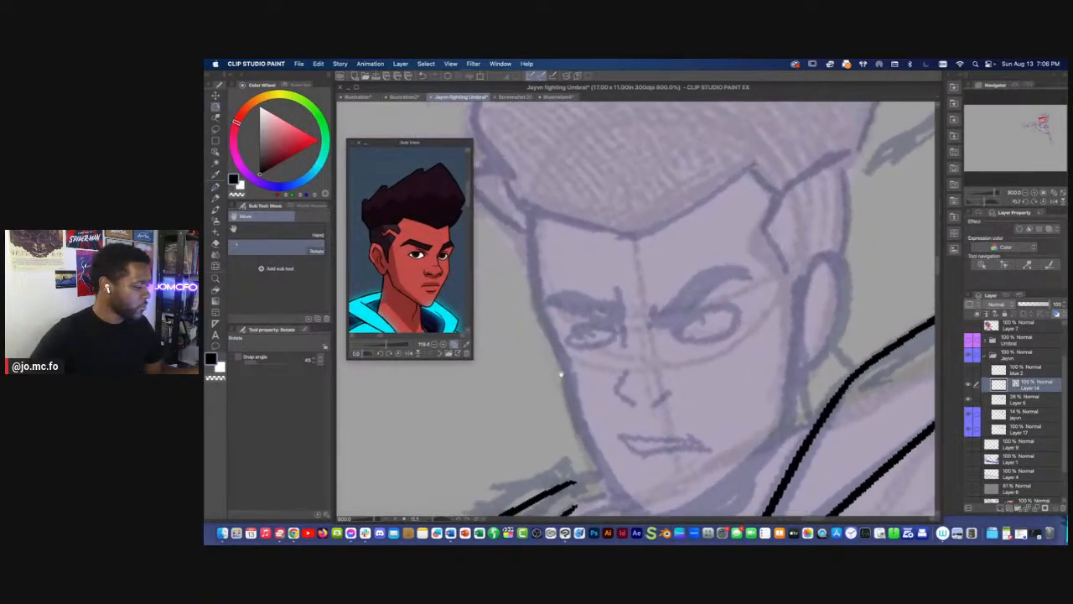
{"action": "left_click_drag", "start_coordinate": [560, 378], "coordinate": [584, 348]}
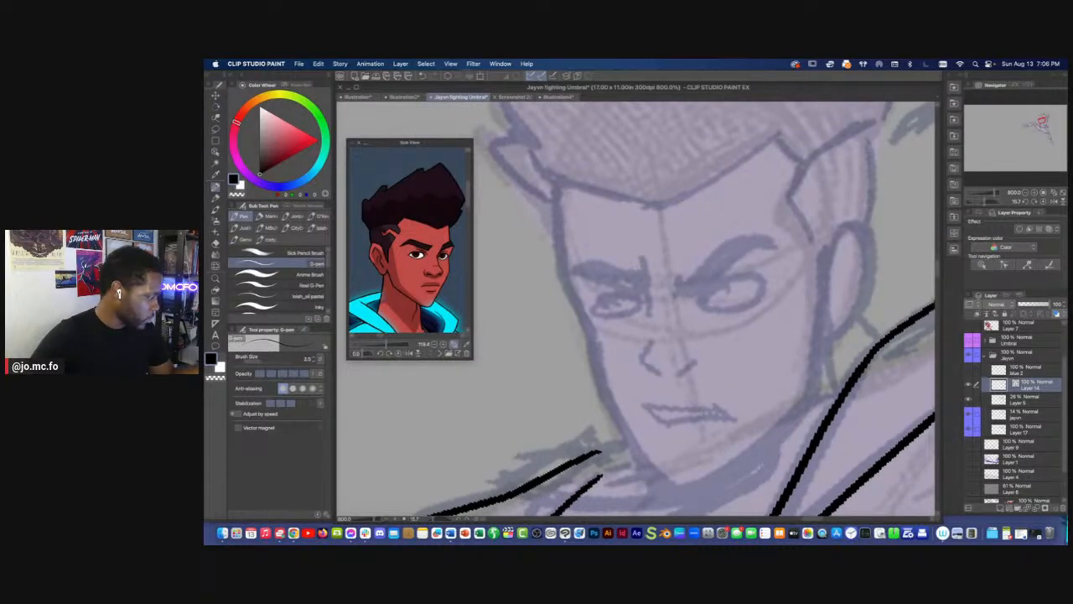
{"action": "mouse_move", "coordinate": [636, 271]}
{"action": "left_mouse_down"}
{"action": "mouse_move", "coordinate": [663, 345]}
{"action": "mouse_move", "coordinate": [581, 298]}
{"action": "mouse_move", "coordinate": [621, 291]}
{"action": "mouse_move", "coordinate": [584, 281]}
{"action": "mouse_move", "coordinate": [572, 304]}
{"action": "mouse_move", "coordinate": [644, 297]}
{"action": "mouse_move", "coordinate": [663, 327]}
{"action": "mouse_move", "coordinate": [659, 359]}
{"action": "mouse_move", "coordinate": [636, 324]}
{"action": "left_mouse_up"}
{"action": "mouse_move", "coordinate": [680, 356]}
{"action": "left_mouse_down"}
{"action": "mouse_move", "coordinate": [717, 357]}
{"action": "mouse_move", "coordinate": [638, 345]}
{"action": "left_mouse_up"}
{"action": "left_click_drag", "start_coordinate": [678, 315], "coordinate": [650, 316]}
{"action": "mouse_move", "coordinate": [638, 389]}
{"action": "left_mouse_down"}
{"action": "mouse_move", "coordinate": [638, 348]}
{"action": "mouse_move", "coordinate": [711, 364]}
{"action": "left_mouse_up"}
{"action": "key", "text": "super+z"}
{"action": "left_click_drag", "start_coordinate": [606, 348], "coordinate": [717, 365]}
{"action": "key", "text": "super+z"}
{"action": "scroll", "coordinate": [585, 444], "scroll_direction": "down", "scroll_amount": 2}
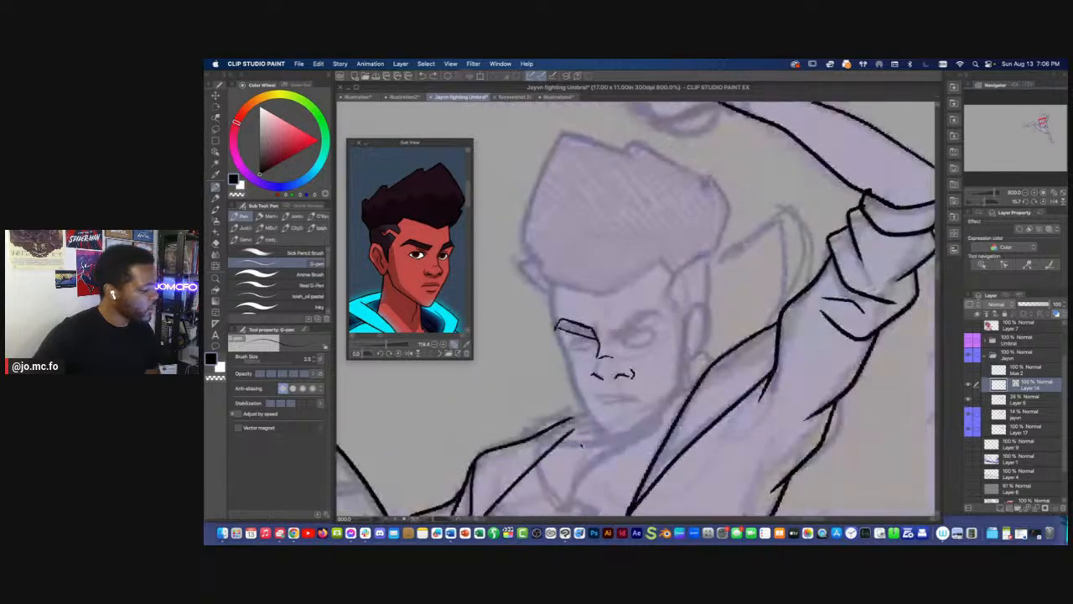
Lasso and delete the trial eyebrow and nose lines from the face, and clear the selection
{"action": "scroll", "coordinate": [589, 450], "scroll_direction": "up", "scroll_amount": 1}
{"action": "key", "text": "m"}
{"action": "mouse_move", "coordinate": [544, 310]}
{"action": "left_mouse_down"}
{"action": "mouse_move", "coordinate": [654, 381]}
{"action": "mouse_move", "coordinate": [557, 369]}
{"action": "left_mouse_up"}
{"action": "key", "text": "Delete"}
{"action": "key", "text": "super+d"}
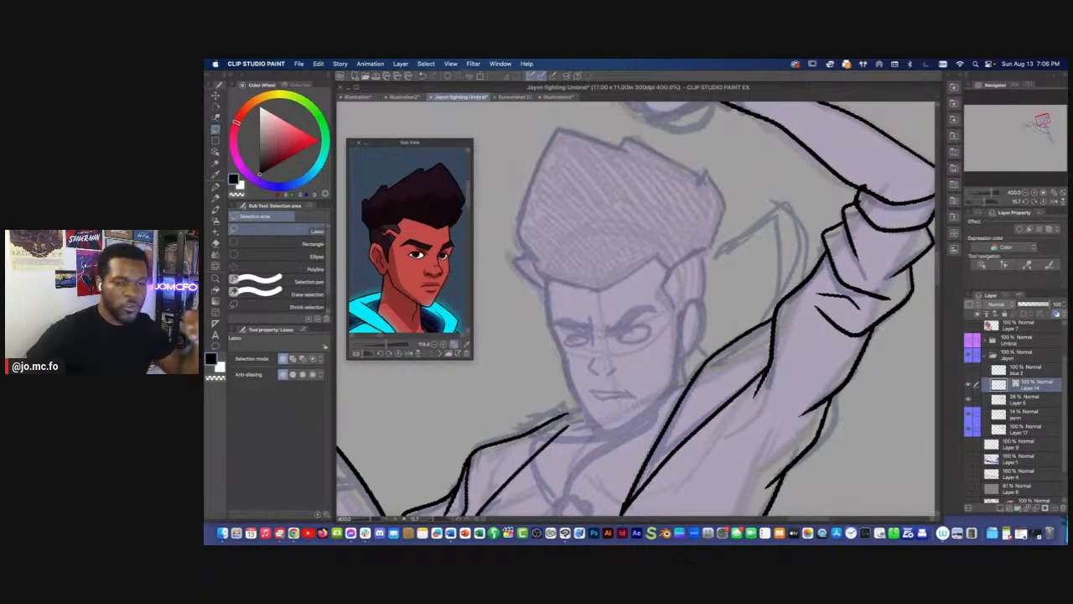
Switch to Chrome, bring its window fully into view, and search Google Images for animated Batman pictures
{"action": "key", "text": "super+Tab"}
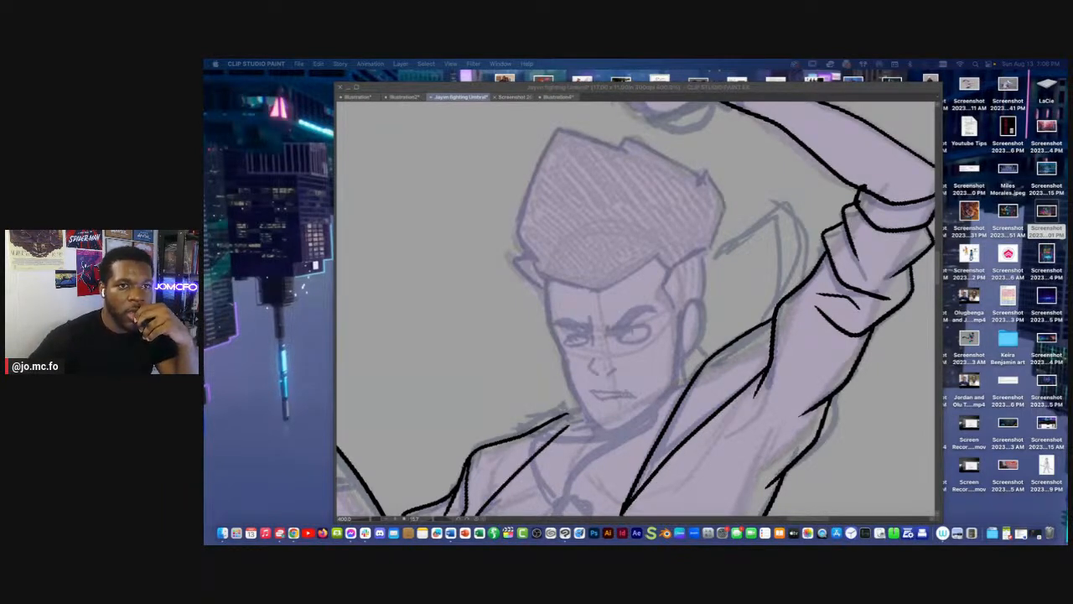
{"action": "left_click_drag", "start_coordinate": [1072, 169], "coordinate": [754, 101]}
{"action": "left_click_drag", "start_coordinate": [821, 220], "coordinate": [970, 221]}
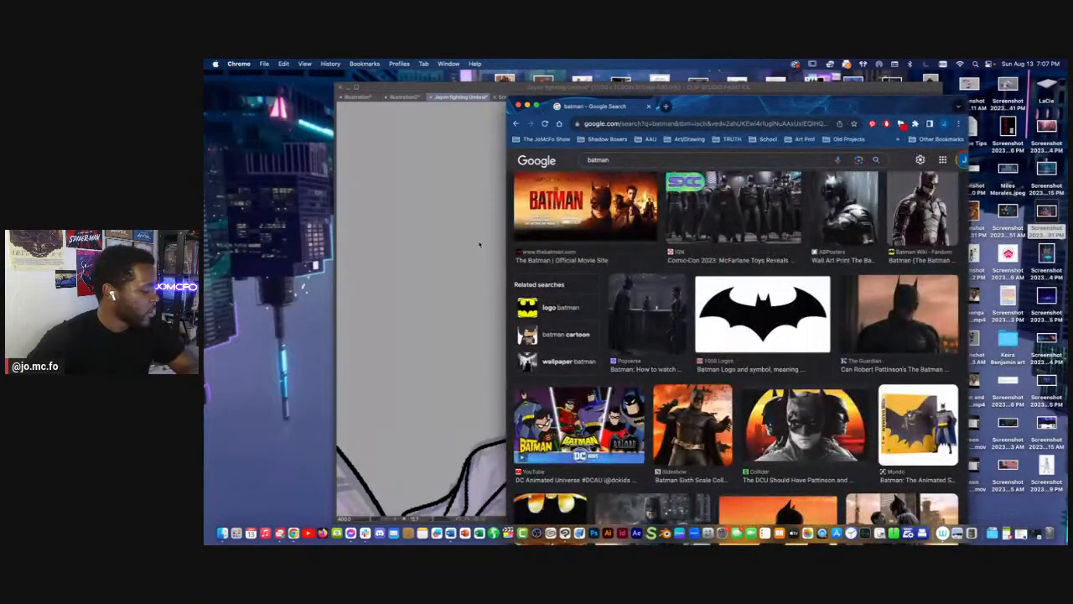
{"action": "left_click_drag", "start_coordinate": [506, 238], "coordinate": [346, 239]}
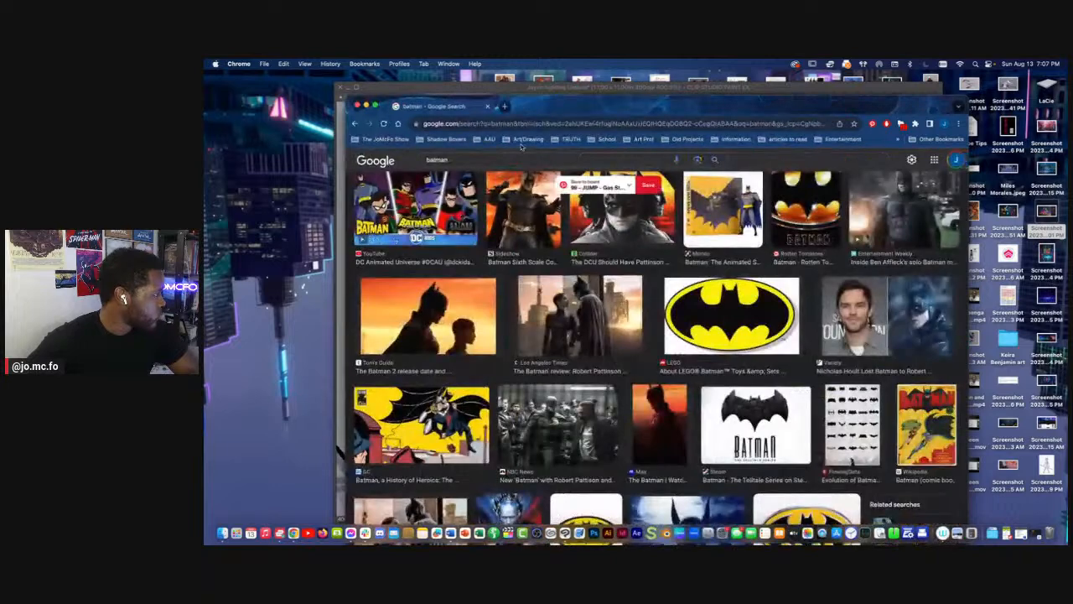
{"action": "left_click", "coordinate": [545, 159]}
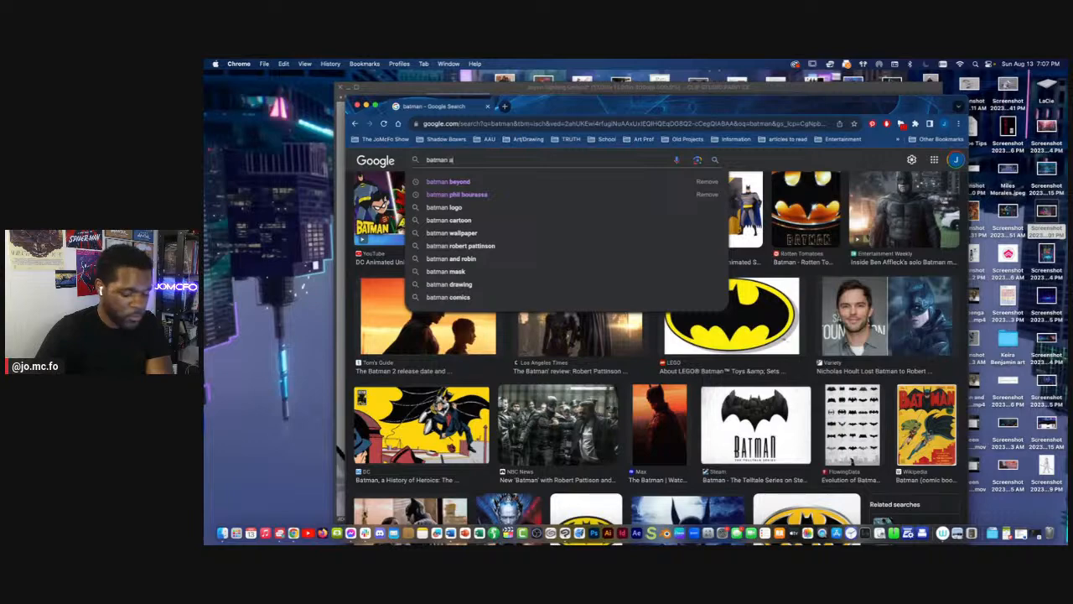
{"action": "type", "text": "aniamted"}
{"action": "key", "text": "Return"}
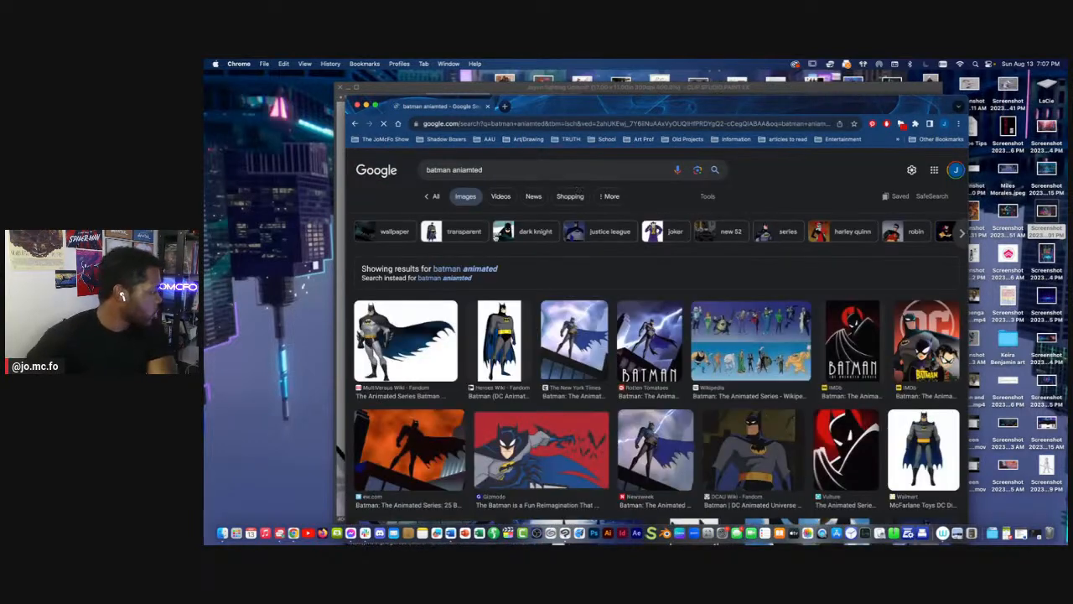
Browse the animated Batman images, preview the Fortress of Solitude picture, and open the related It's A Stampede article to examine its face close-up
{"action": "scroll", "coordinate": [659, 352], "scroll_direction": "down", "scroll_amount": 10}
{"action": "scroll", "coordinate": [658, 352], "scroll_direction": "down", "scroll_amount": 5}
{"action": "scroll", "coordinate": [659, 352], "scroll_direction": "down", "scroll_amount": 6}
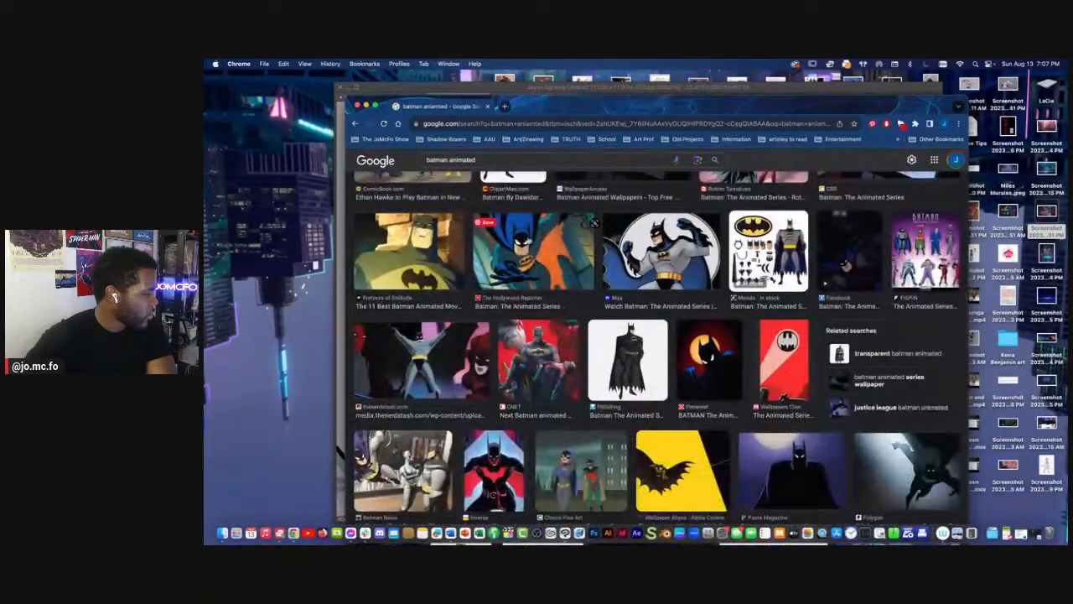
{"action": "left_click", "coordinate": [441, 241]}
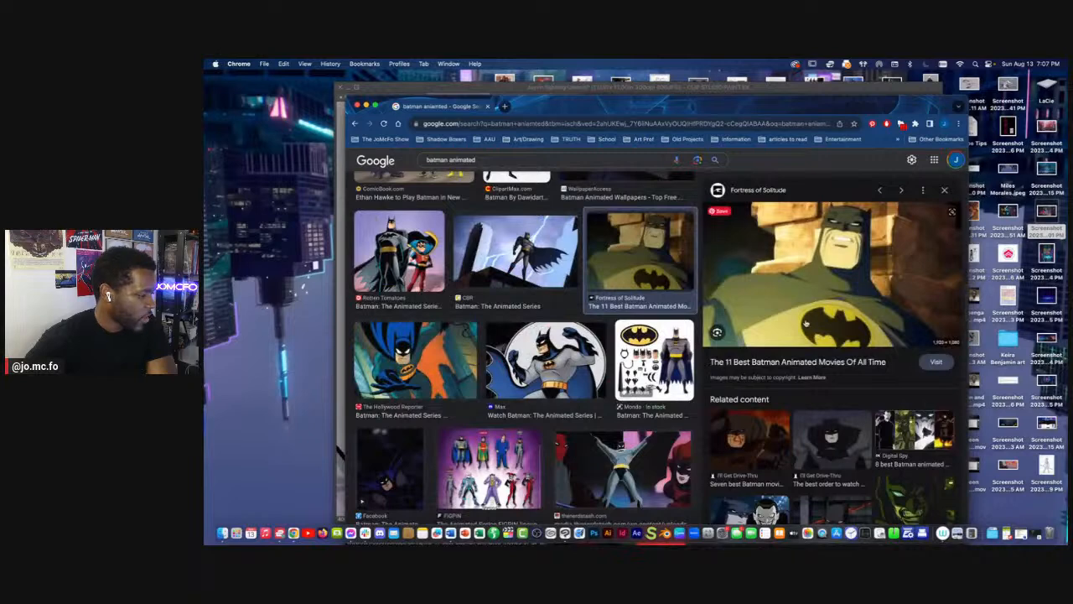
{"action": "scroll", "coordinate": [805, 323], "scroll_direction": "down", "scroll_amount": 1}
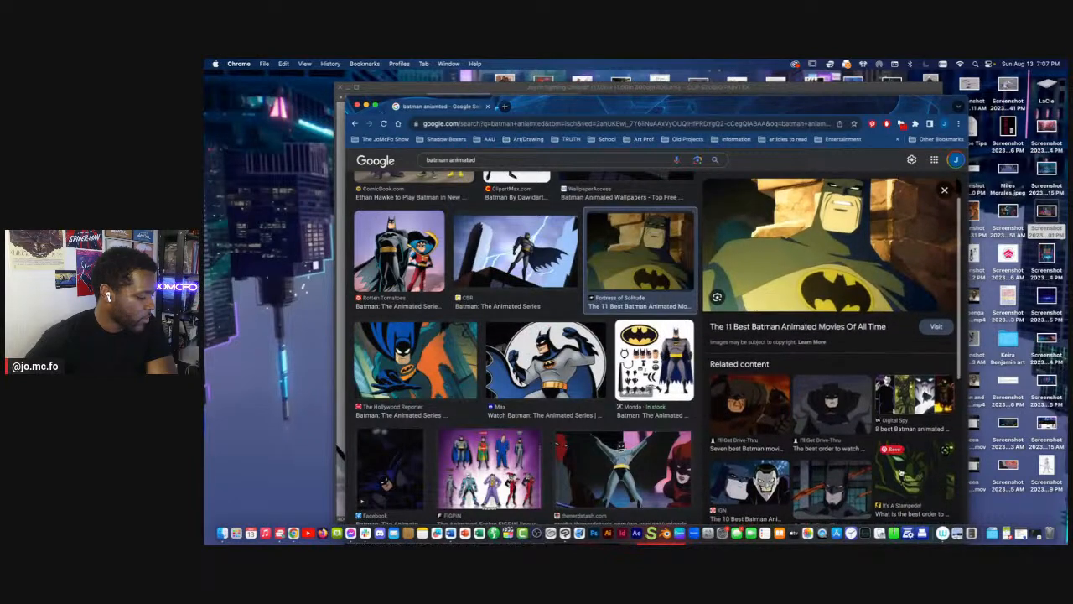
{"action": "left_click", "coordinate": [863, 416]}
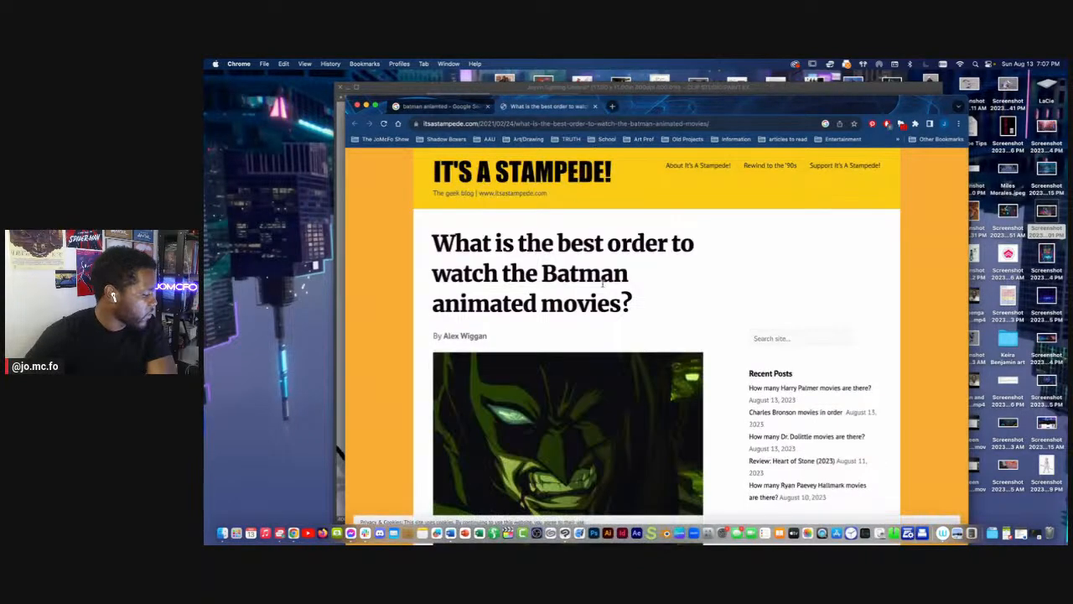
{"action": "scroll", "coordinate": [602, 283], "scroll_direction": "down", "scroll_amount": 2}
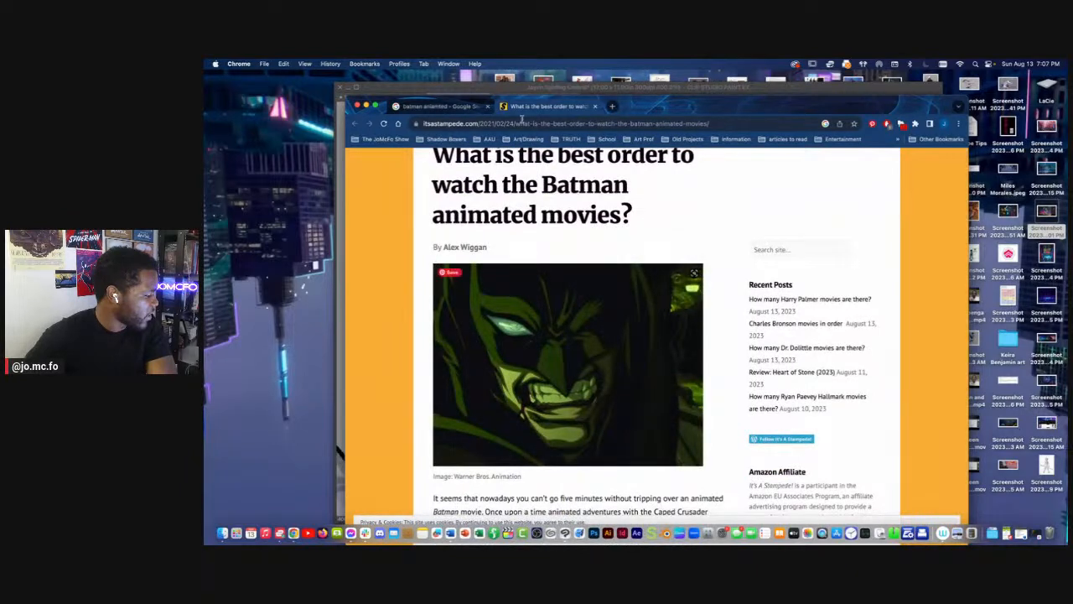
Return to the Batman image results, preview the related Rotten Tomatoes picture, and enlarge it to examine how the face is simplified
{"action": "left_click", "coordinate": [470, 107]}
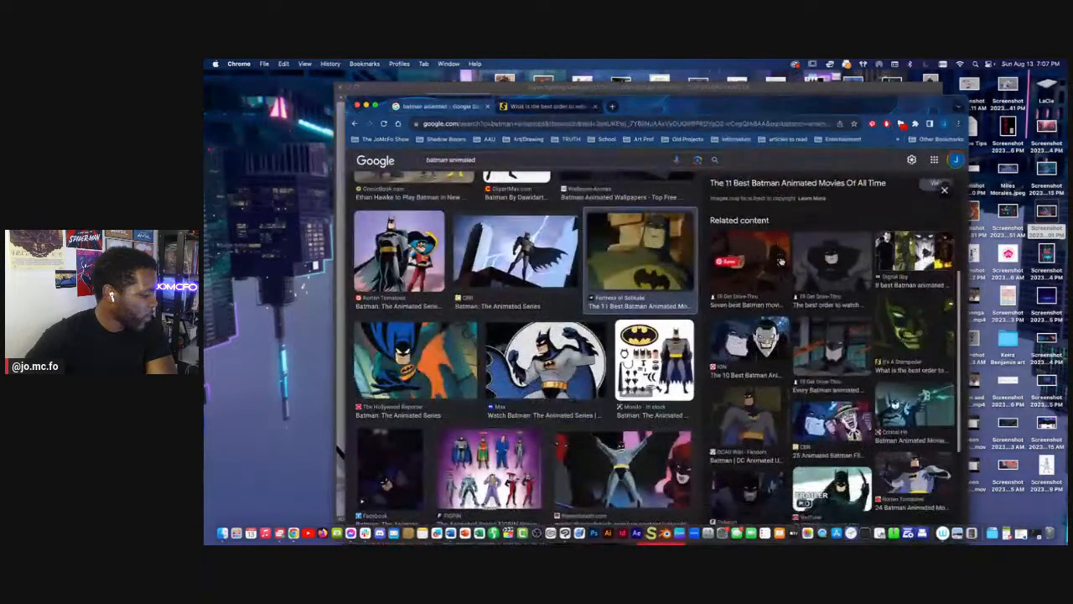
{"action": "scroll", "coordinate": [790, 362], "scroll_direction": "down", "scroll_amount": 5}
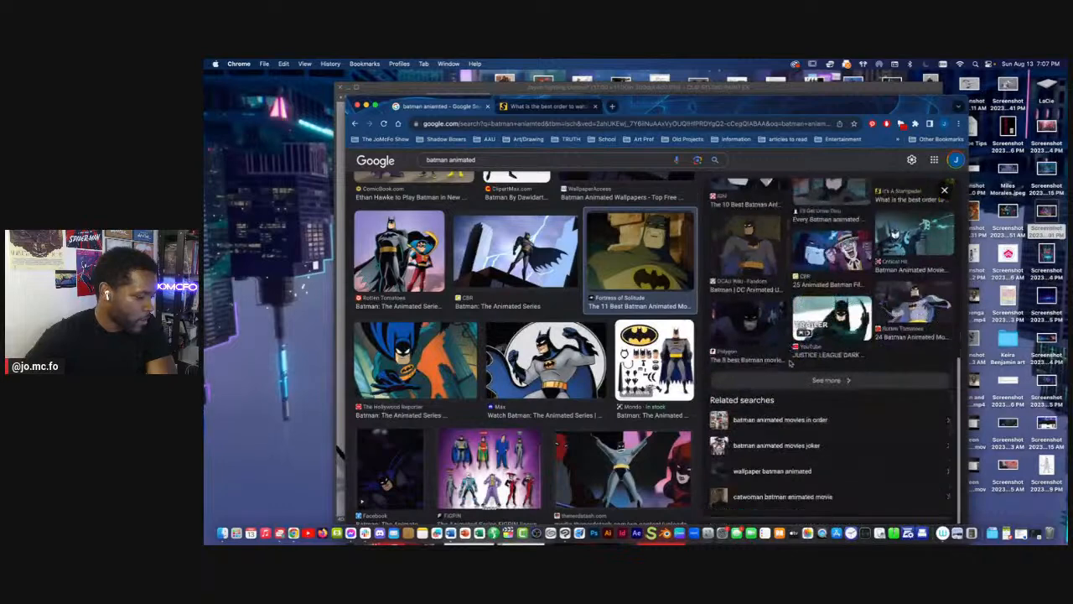
{"action": "left_click", "coordinate": [914, 315]}
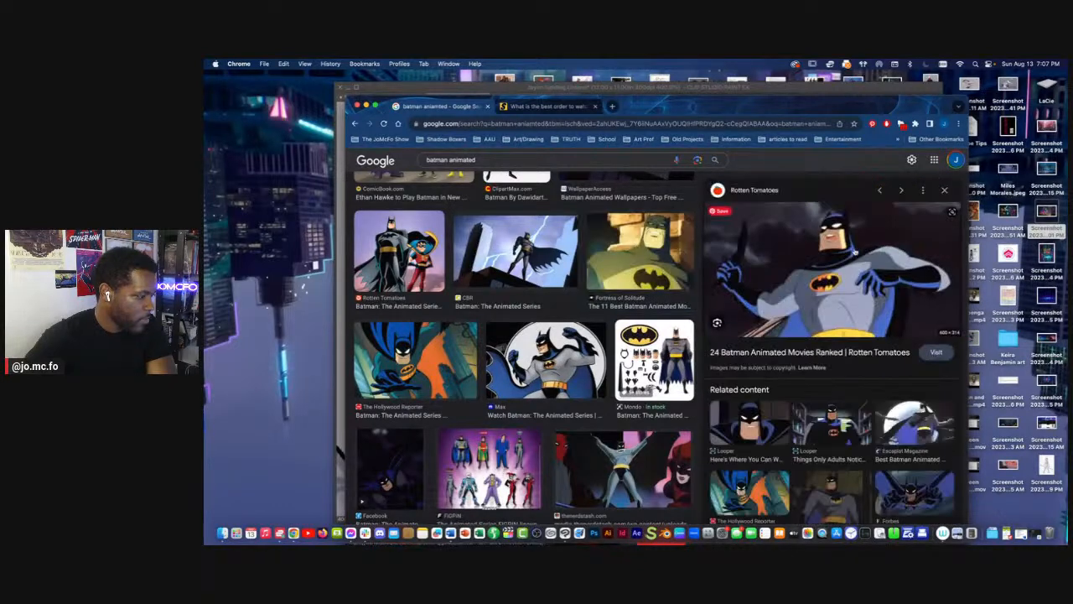
{"action": "scroll", "coordinate": [851, 250], "scroll_direction": "down", "scroll_amount": 3}
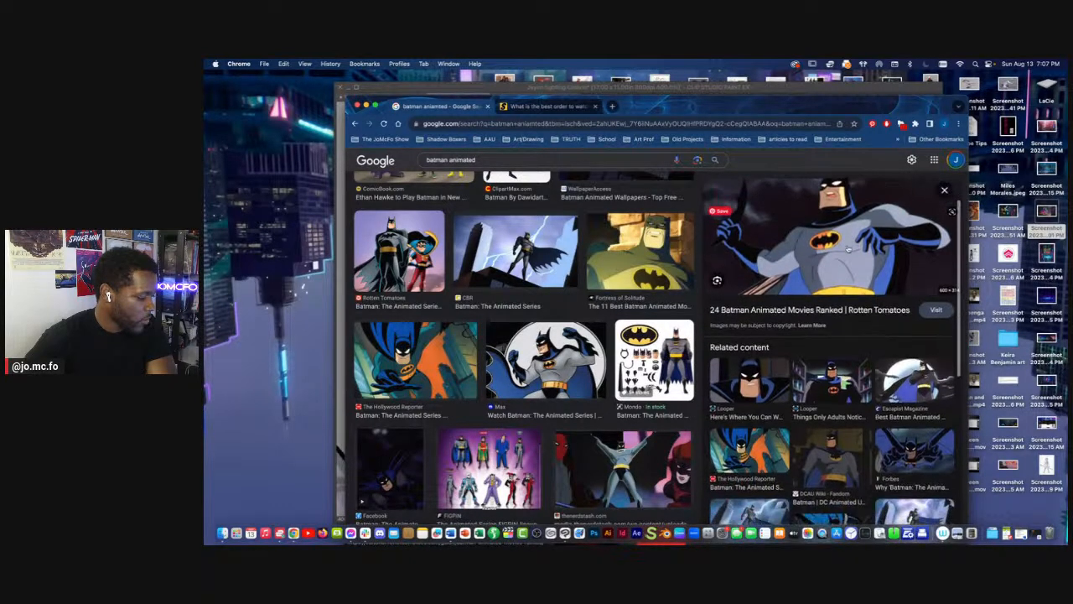
{"action": "scroll", "coordinate": [847, 252], "scroll_direction": "down", "scroll_amount": 2}
{"action": "scroll", "coordinate": [848, 252], "scroll_direction": "up", "scroll_amount": 5}
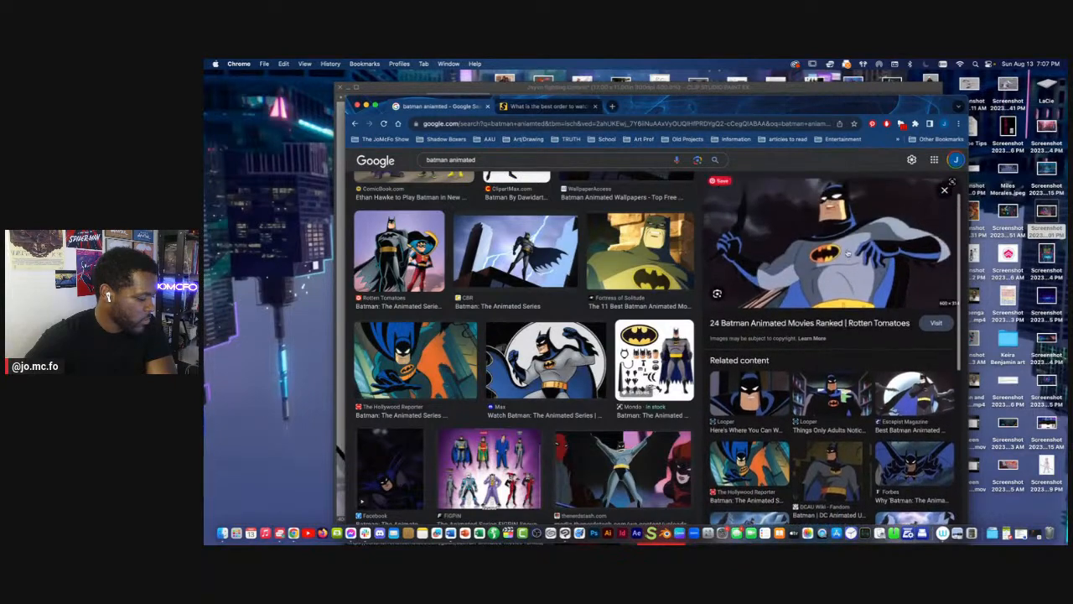
{"action": "left_click", "coordinate": [837, 236]}
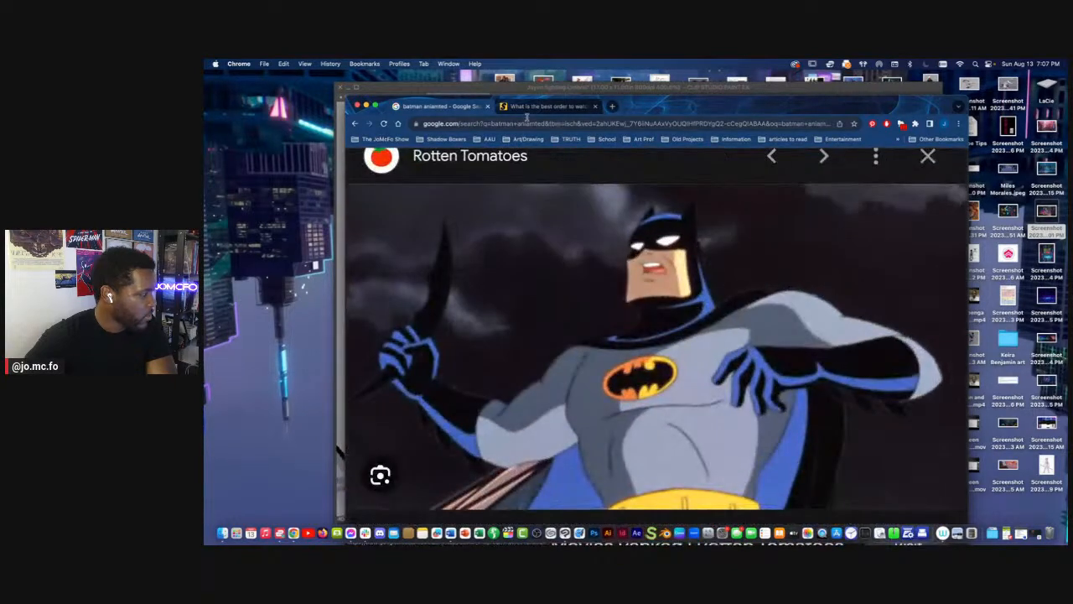
Search Google Images in a new tab for "wolverine and the x-men"
{"action": "mouse_move", "coordinate": [600, 103]}
{"action": "left_mouse_down"}
{"action": "mouse_move", "coordinate": [867, 235]}
{"action": "mouse_move", "coordinate": [1048, 284]}
{"action": "mouse_move", "coordinate": [1069, 78]}
{"action": "mouse_move", "coordinate": [1060, 167]}
{"action": "mouse_move", "coordinate": [612, 90]}
{"action": "mouse_move", "coordinate": [649, 69]}
{"action": "left_mouse_up"}
{"action": "left_click", "coordinate": [602, 81]}
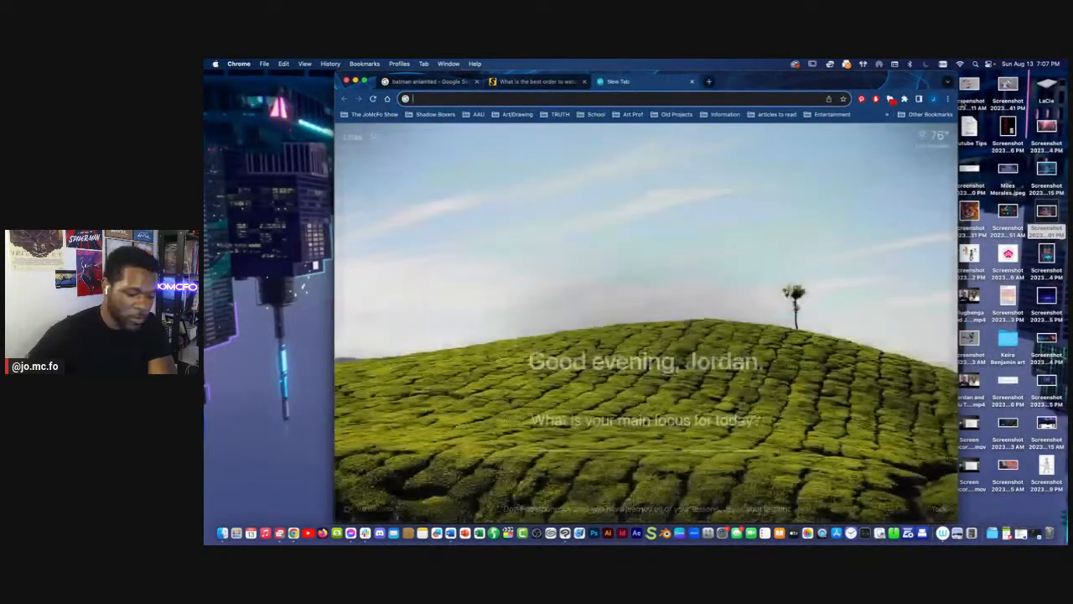
{"action": "type", "text": "wolverine and the x-men"}
{"action": "key", "text": "Return"}
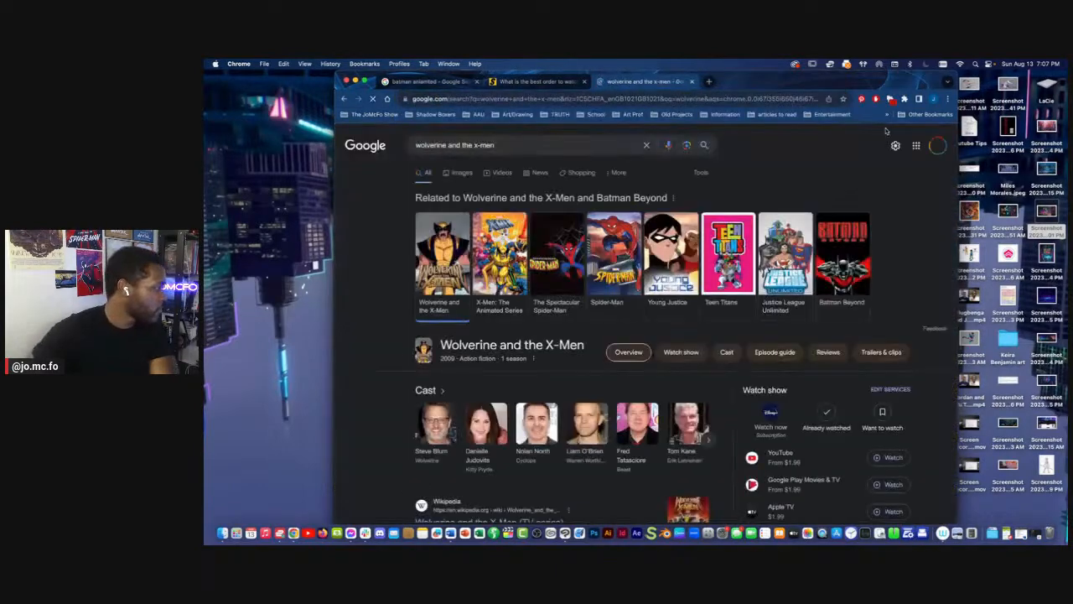
{"action": "left_click", "coordinate": [462, 172]}
{"action": "left_click_drag", "start_coordinate": [495, 145], "coordinate": [450, 147]}
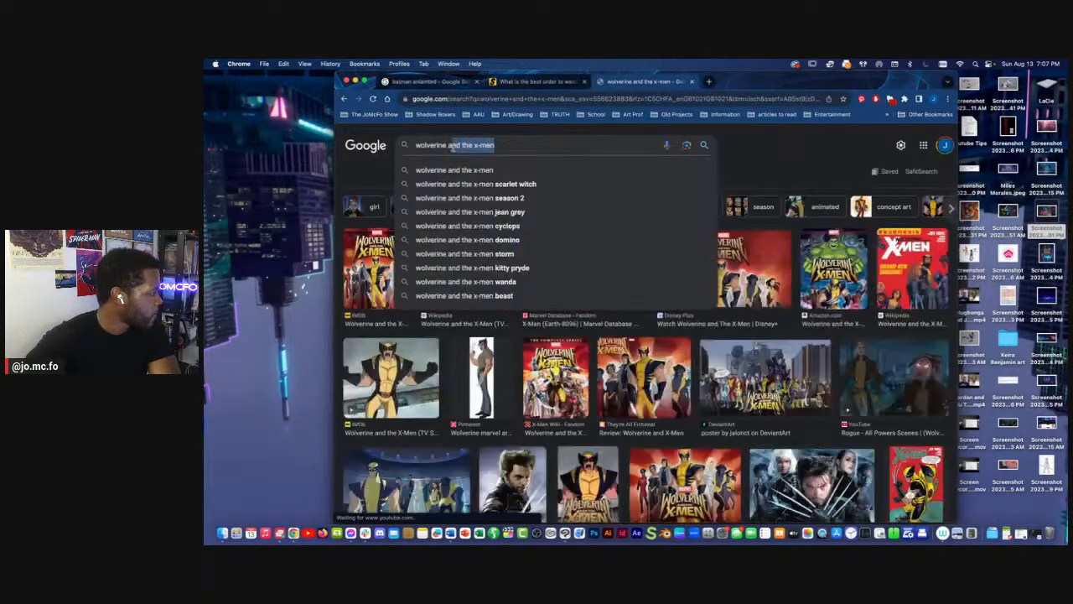
Preview the IMDb Wolverine still, open the related Wolverine (X-Men: Evolution) picture, and zoom in to examine the face and figure drawing
{"action": "left_click", "coordinate": [402, 369]}
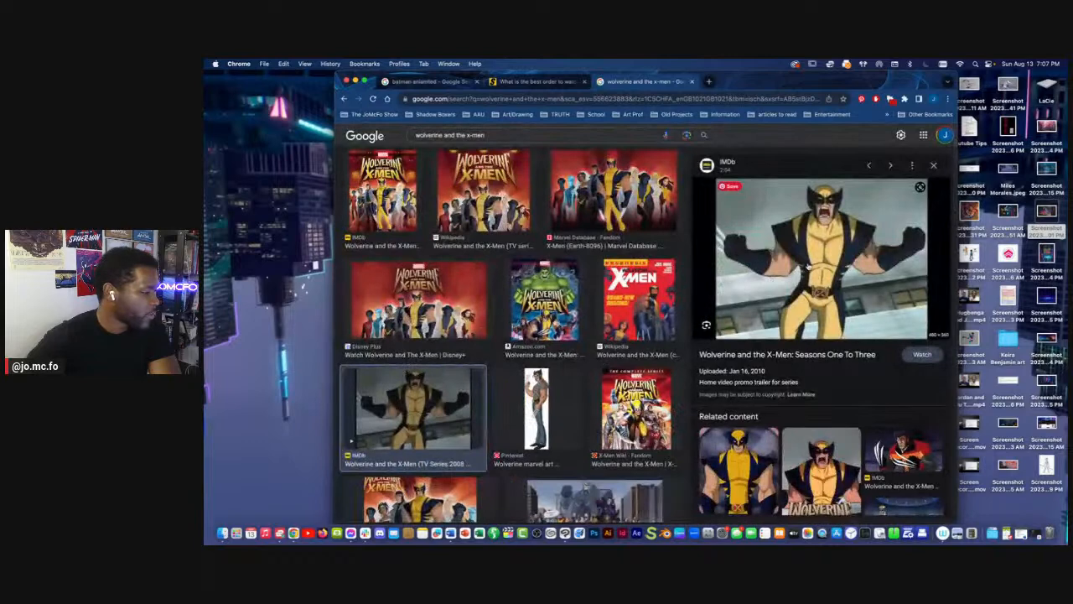
{"action": "scroll", "coordinate": [809, 266], "scroll_direction": "down", "scroll_amount": 5}
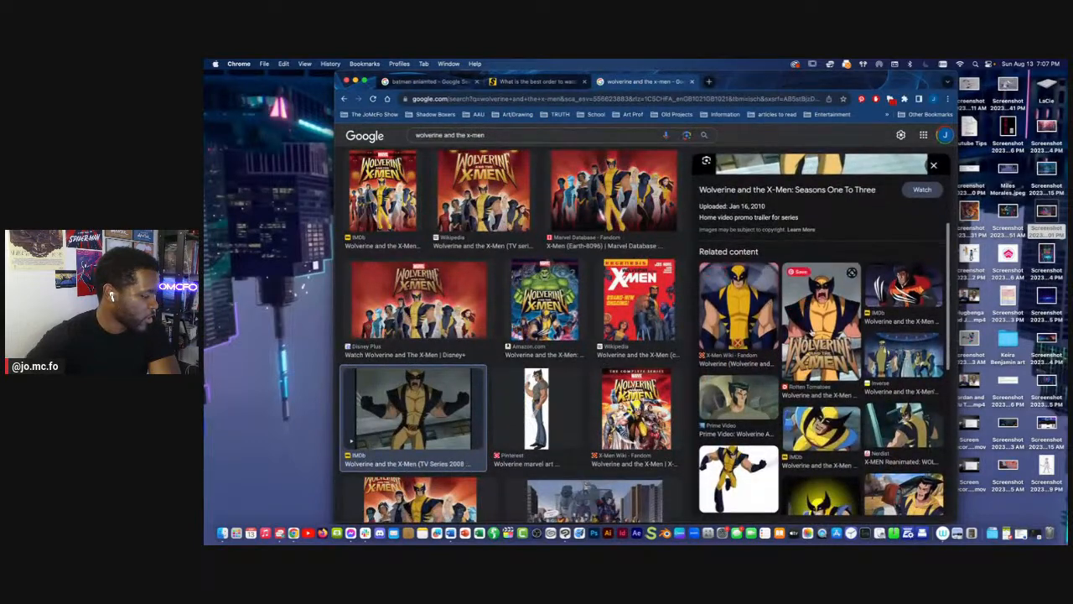
{"action": "scroll", "coordinate": [855, 334], "scroll_direction": "down", "scroll_amount": 5}
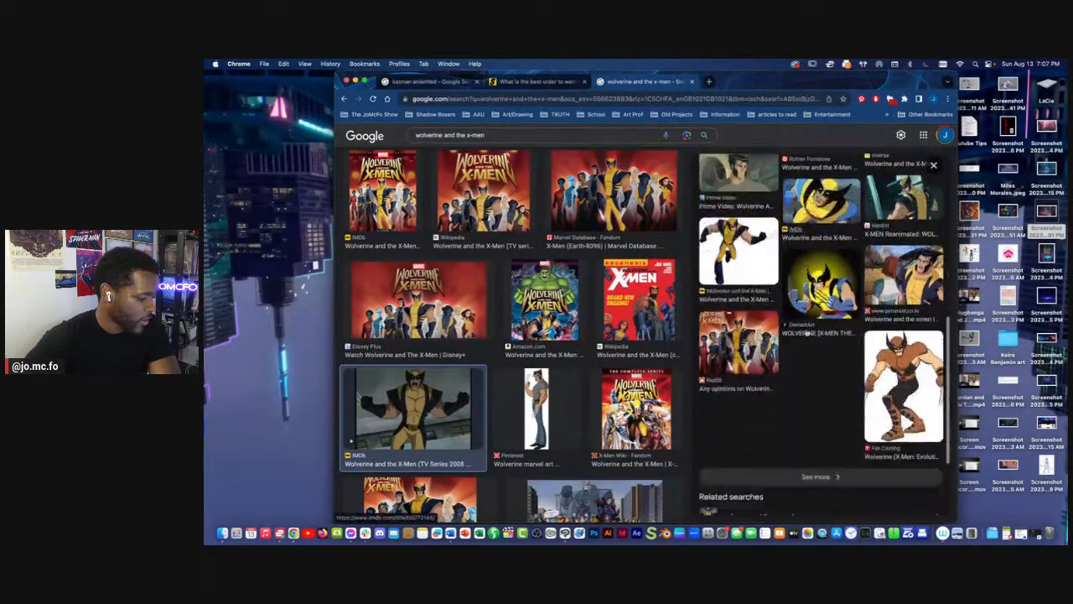
{"action": "left_click", "coordinate": [894, 335]}
{"action": "left_click", "coordinate": [838, 246]}
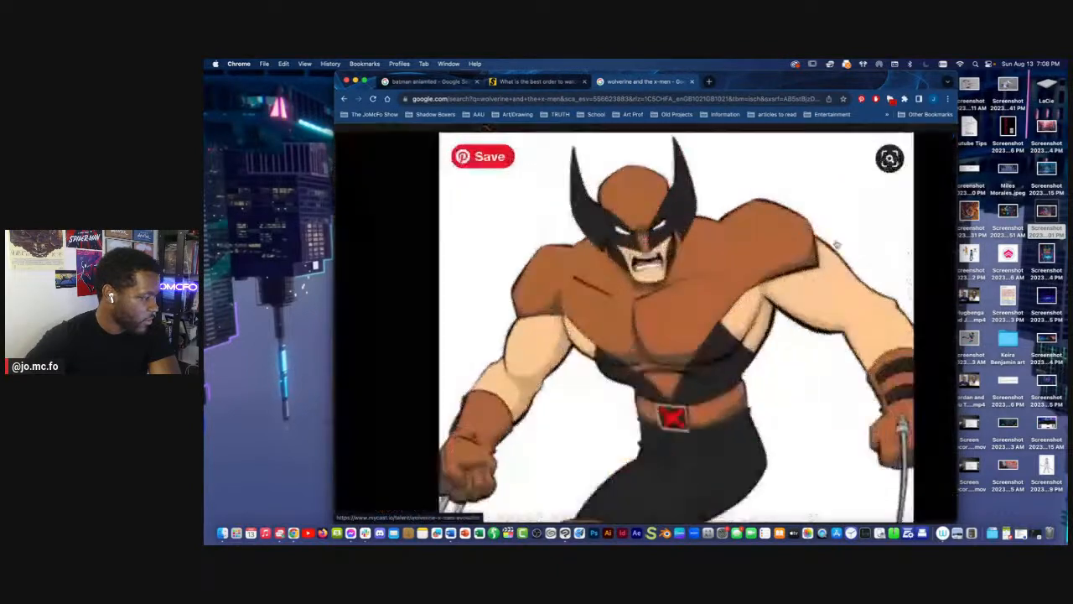
{"action": "scroll", "coordinate": [836, 244], "scroll_direction": "down", "scroll_amount": 3}
{"action": "key", "text": "Escape"}
{"action": "scroll", "coordinate": [837, 244], "scroll_direction": "up", "scroll_amount": 2}
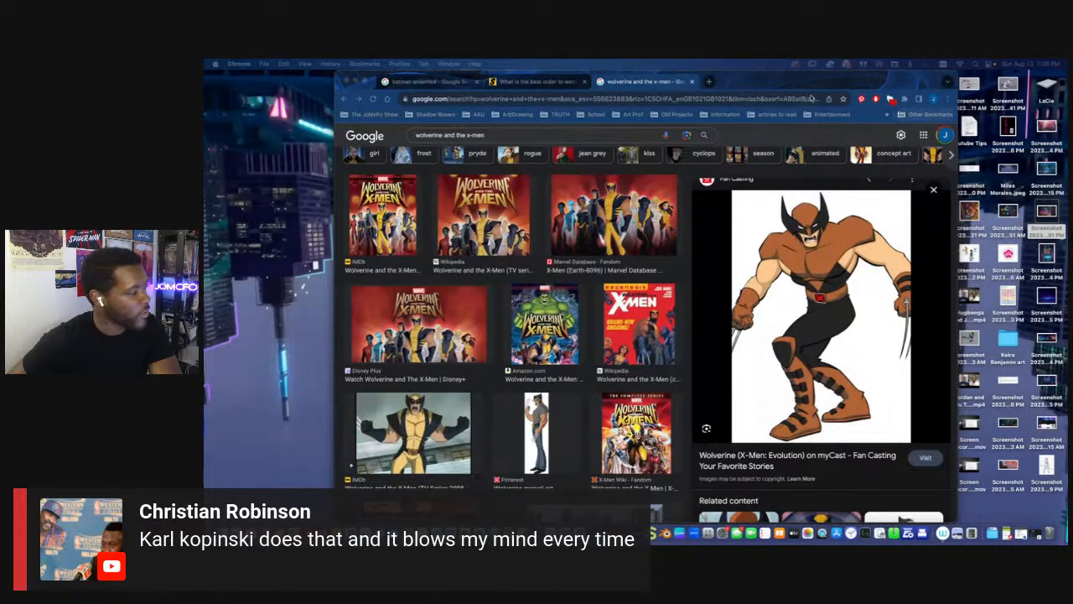
Search Google Images in a new tab for "karl kopinski"
{"action": "key", "text": "super+t"}
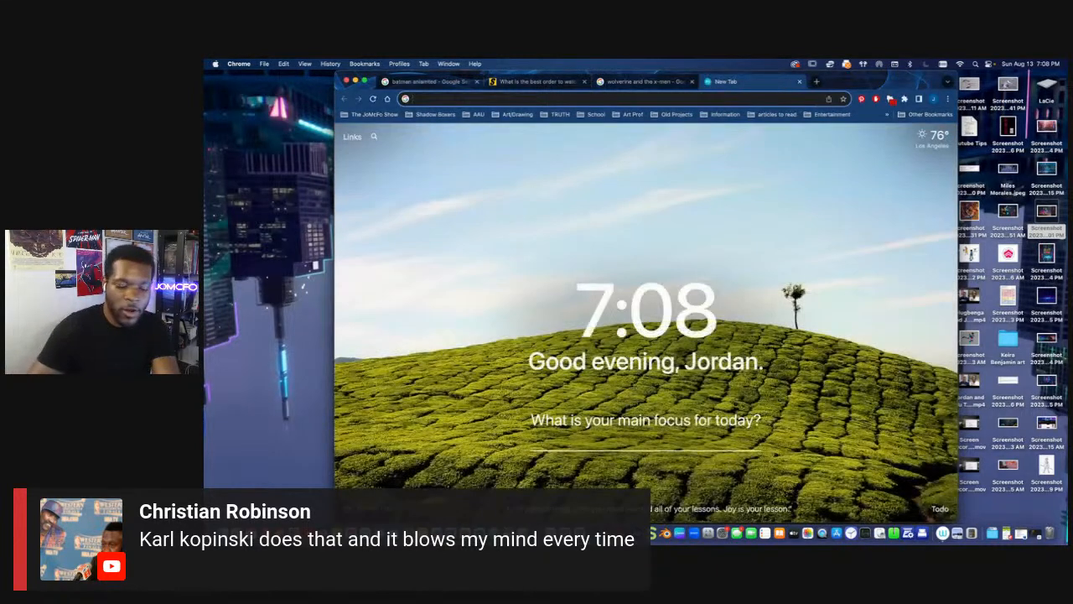
{"action": "type", "text": "karl kopinski"}
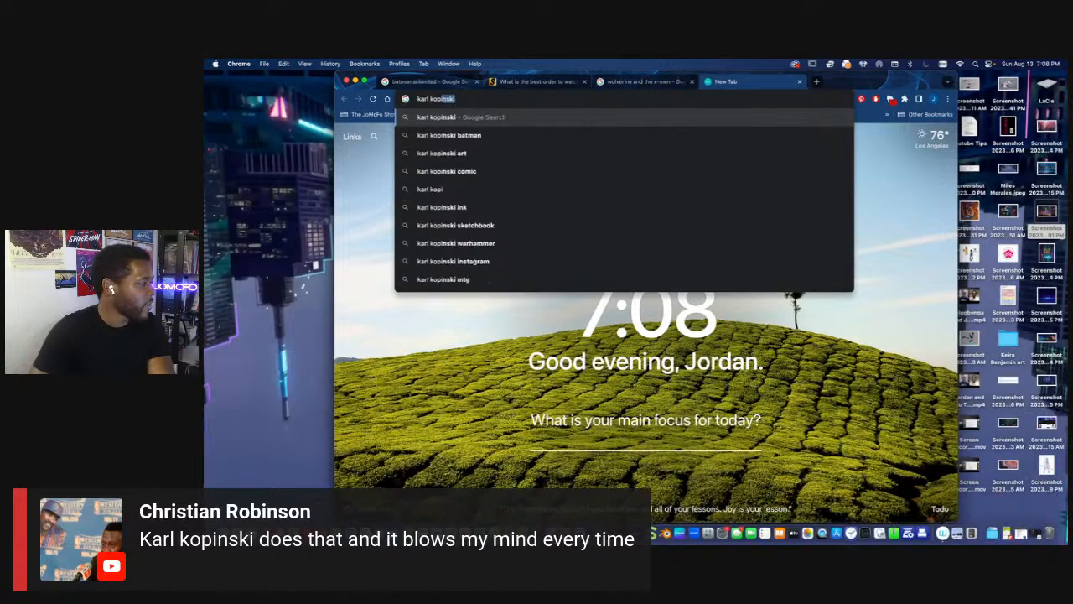
{"action": "key", "text": "Return"}
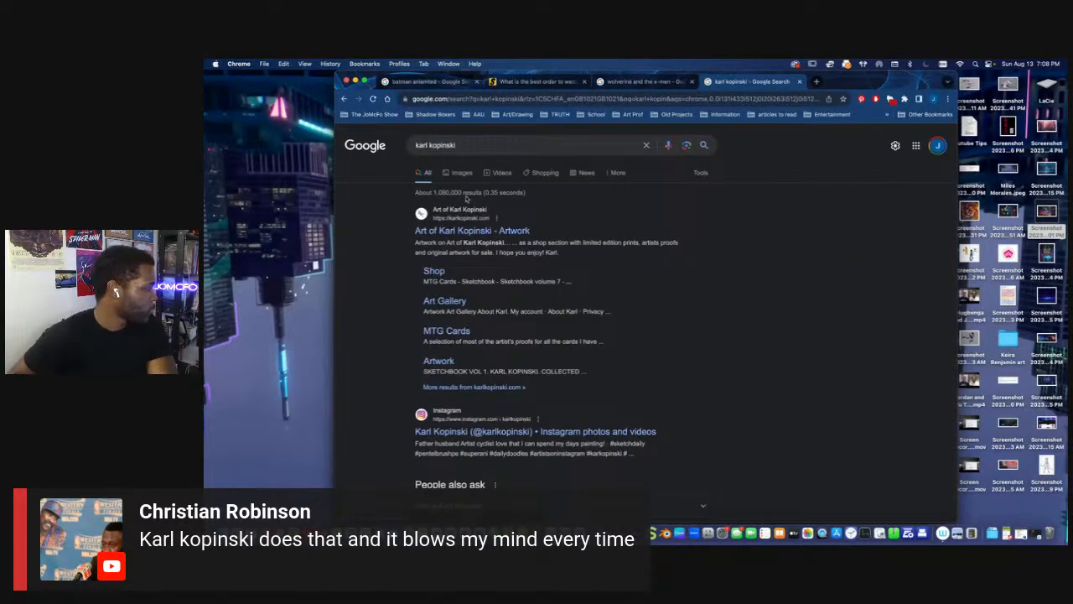
{"action": "left_click", "coordinate": [458, 172]}
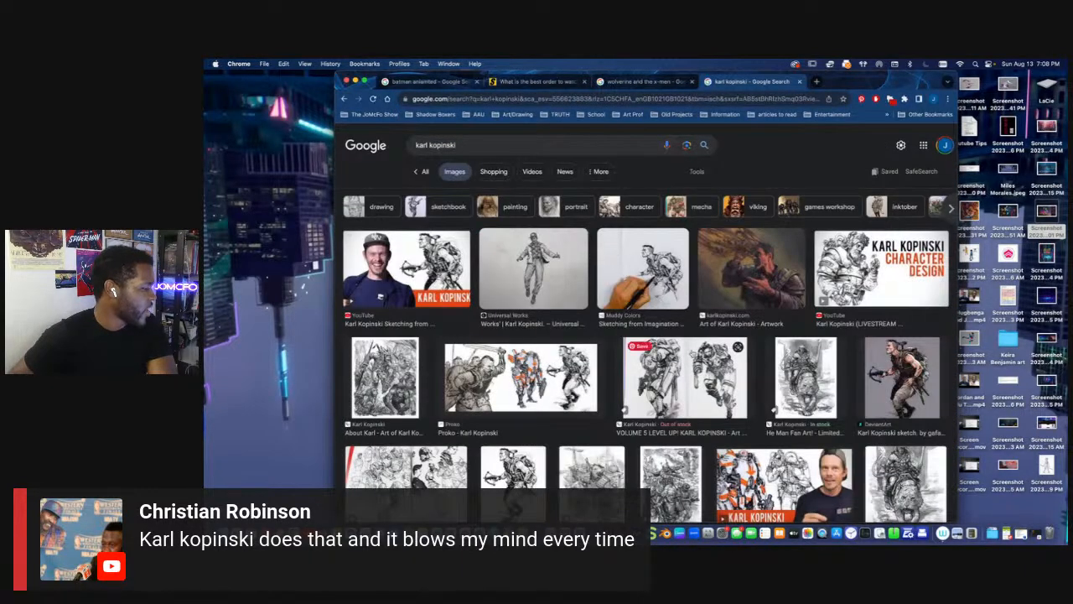
Preview Karl Kopinski's Volume 5 Level Up sketchbook picture and the Character Design livestream thumbnail, enlarging the latter to examine its linework
{"action": "left_click", "coordinate": [641, 351]}
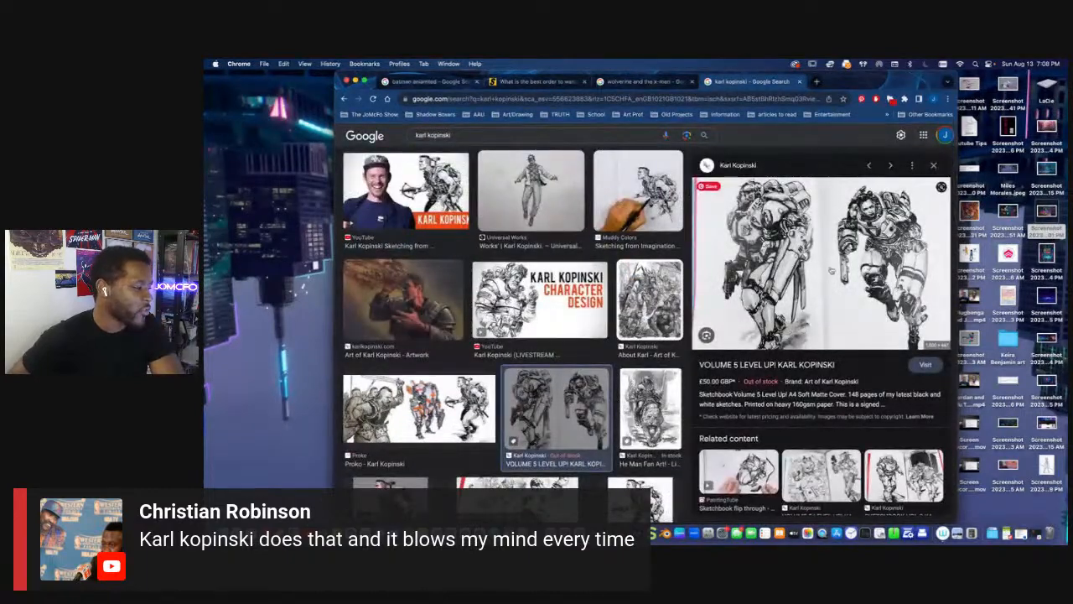
{"action": "scroll", "coordinate": [794, 335], "scroll_direction": "up", "scroll_amount": 5}
{"action": "scroll", "coordinate": [794, 335], "scroll_direction": "down", "scroll_amount": 5}
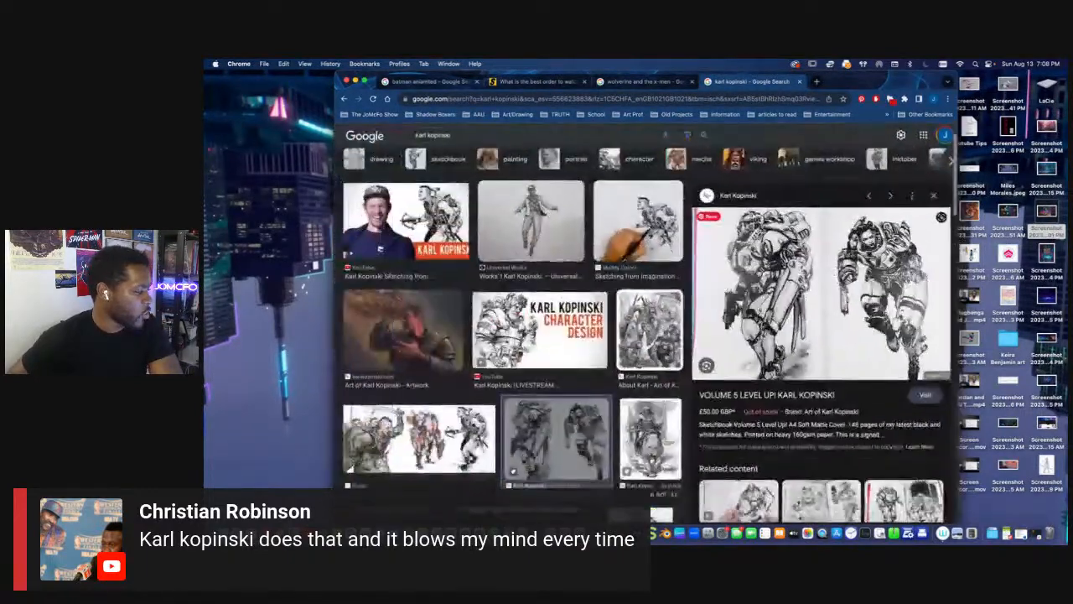
{"action": "scroll", "coordinate": [548, 318], "scroll_direction": "down", "scroll_amount": 1}
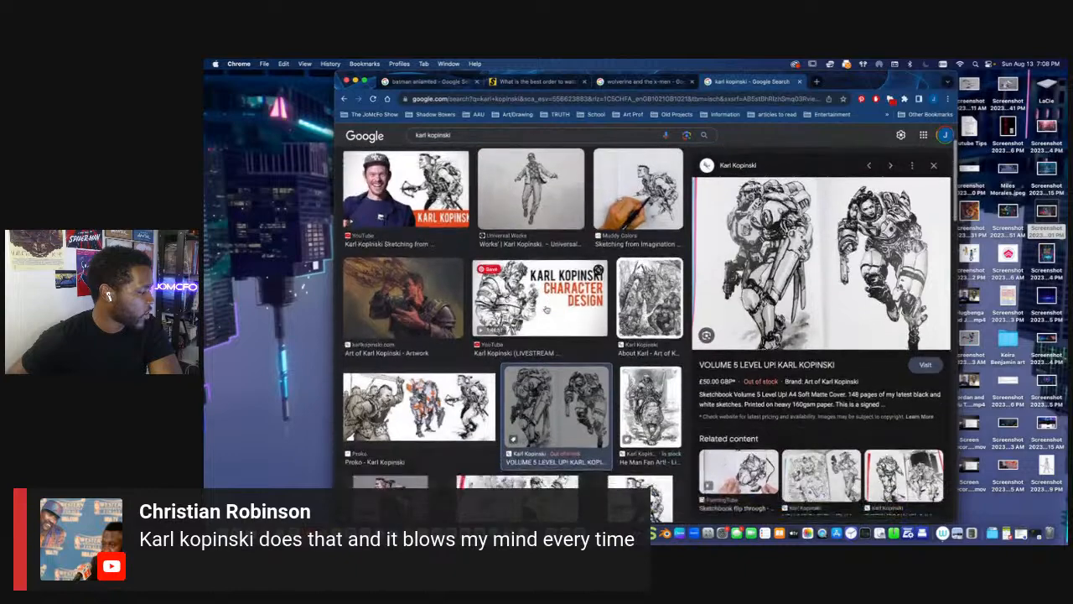
{"action": "left_click", "coordinate": [546, 309]}
{"action": "scroll", "coordinate": [789, 290], "scroll_direction": "up", "scroll_amount": 5}
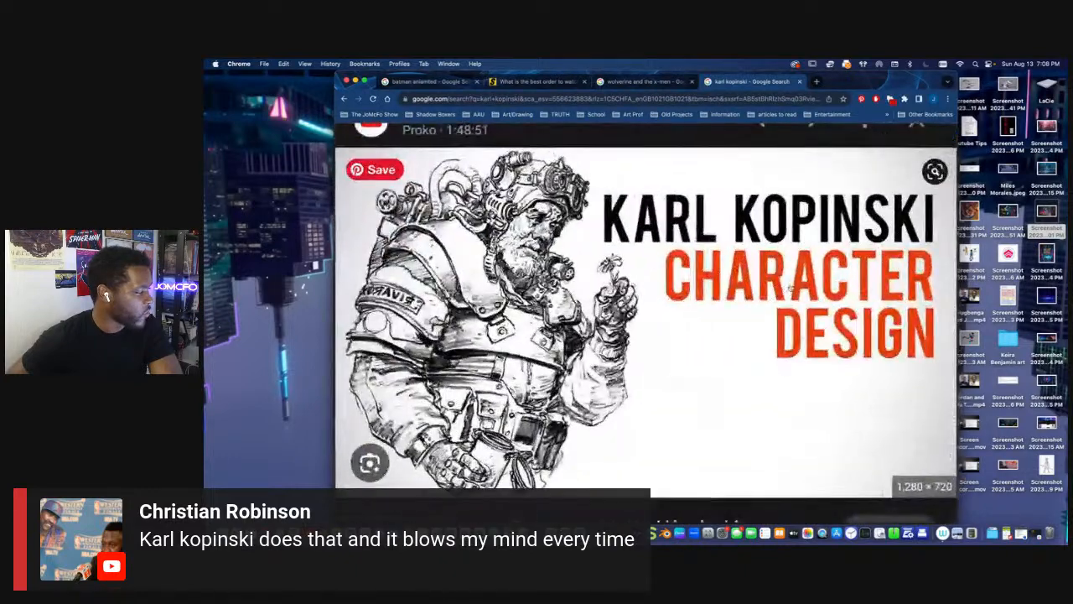
{"action": "scroll", "coordinate": [790, 288], "scroll_direction": "down", "scroll_amount": 5}
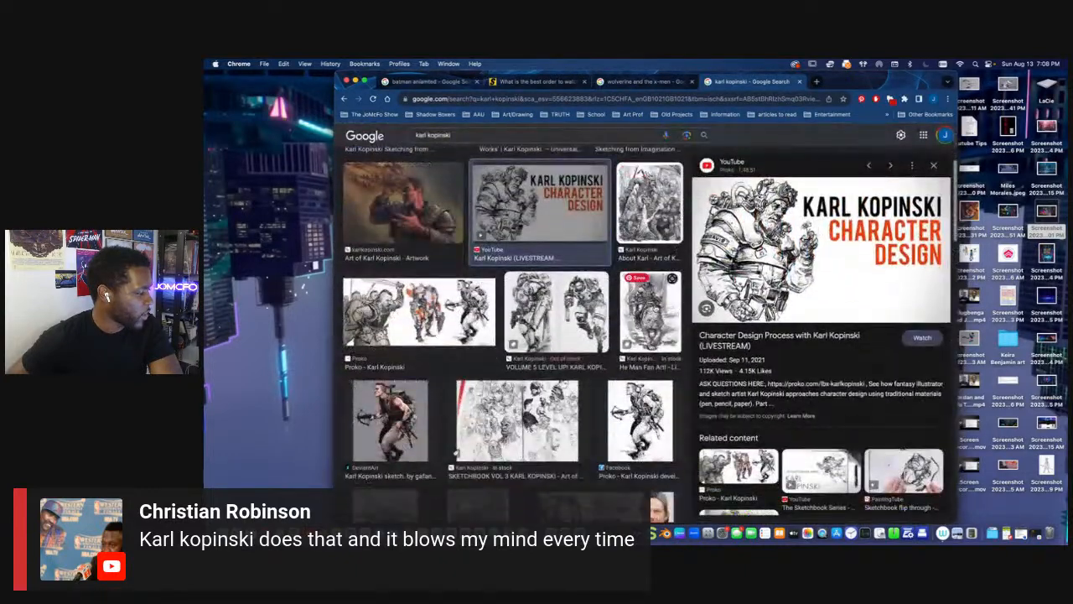
Preview the He Man Fan Art print and look through more of the Karl Kopinski image results
{"action": "left_click", "coordinate": [657, 309]}
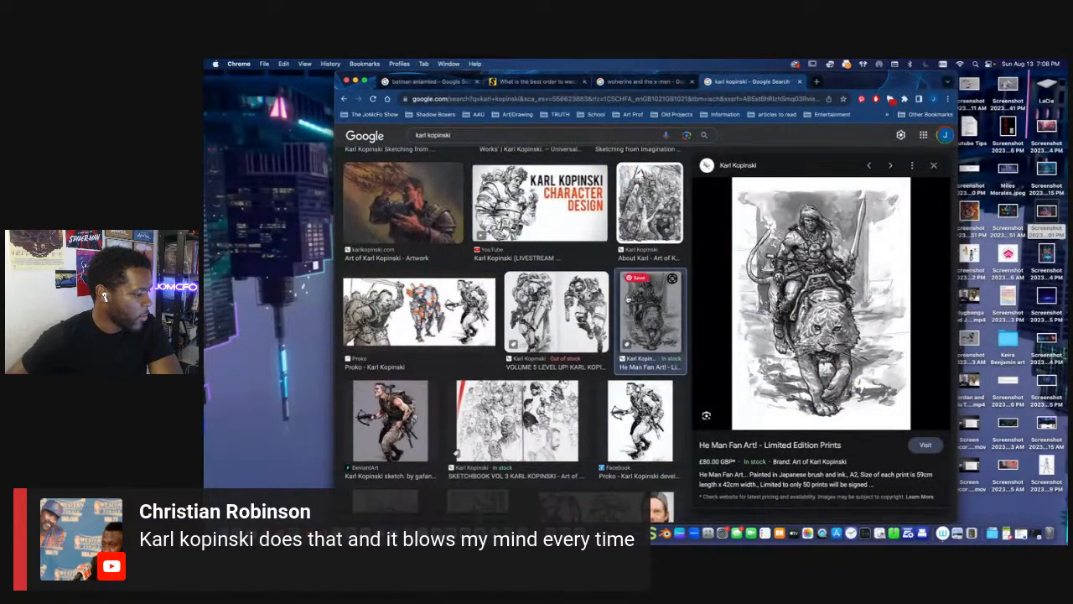
{"action": "scroll", "coordinate": [515, 336], "scroll_direction": "down", "scroll_amount": 5}
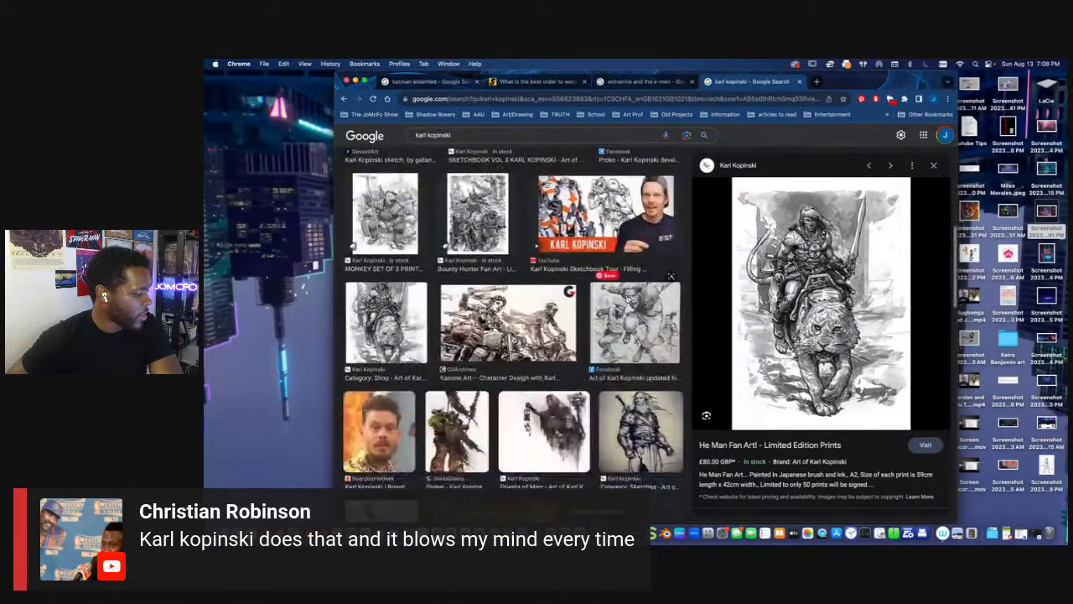
{"action": "scroll", "coordinate": [628, 298], "scroll_direction": "down", "scroll_amount": 5}
{"action": "scroll", "coordinate": [628, 298], "scroll_direction": "down", "scroll_amount": 5}
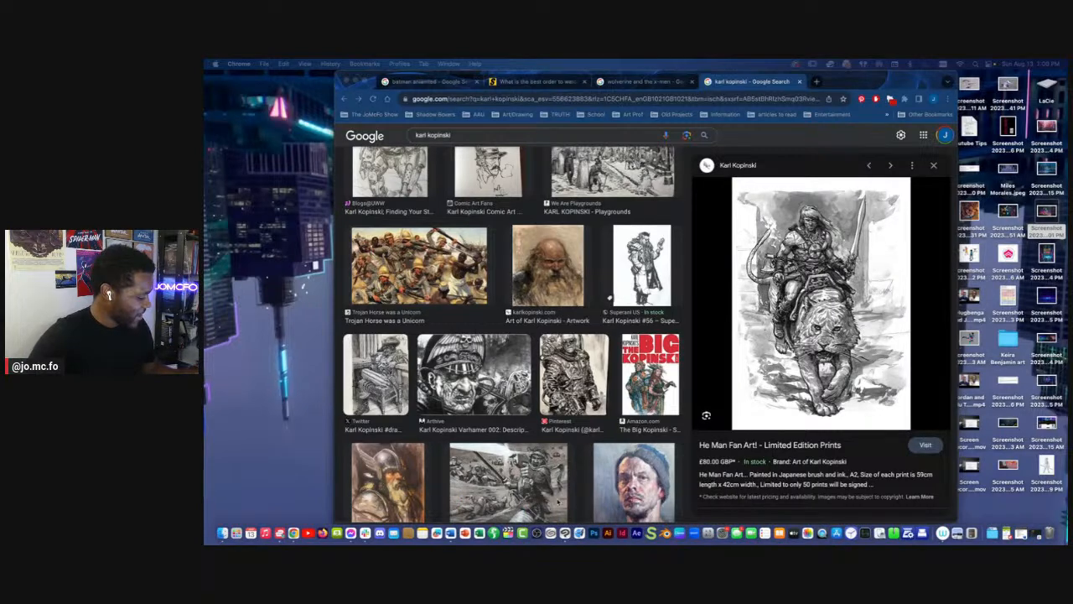
{"action": "left_click", "coordinate": [561, 526]}
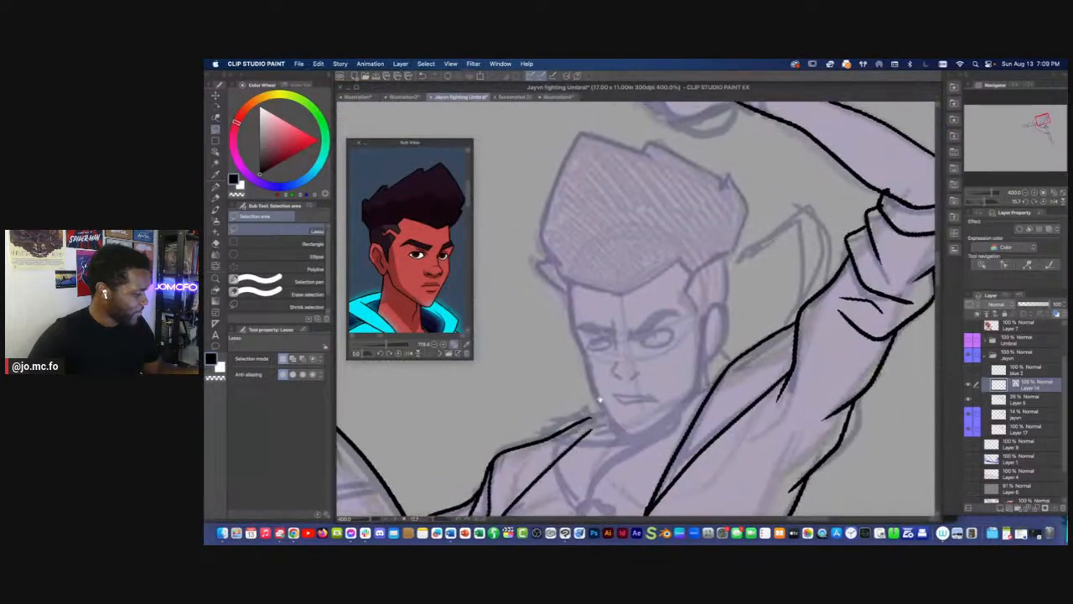
{"action": "left_click", "coordinate": [969, 386]}
{"action": "left_click", "coordinate": [970, 387]}
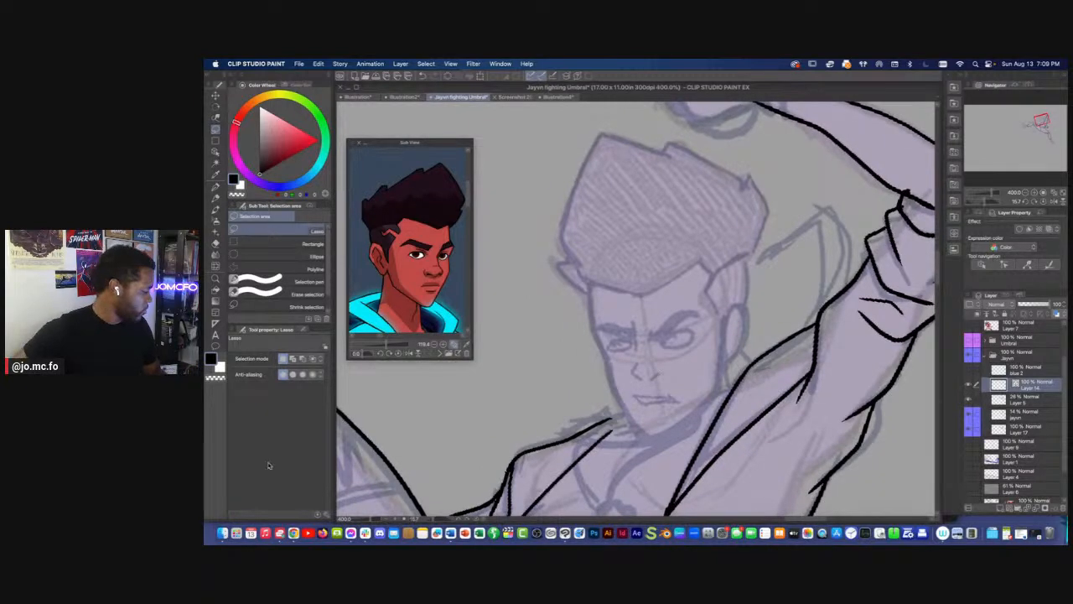
Switch to Chrome and copy the Wolverine (X-Men: Evolution) picture from the "wolverine and the x-men" image results
{"action": "left_click", "coordinate": [323, 513]}
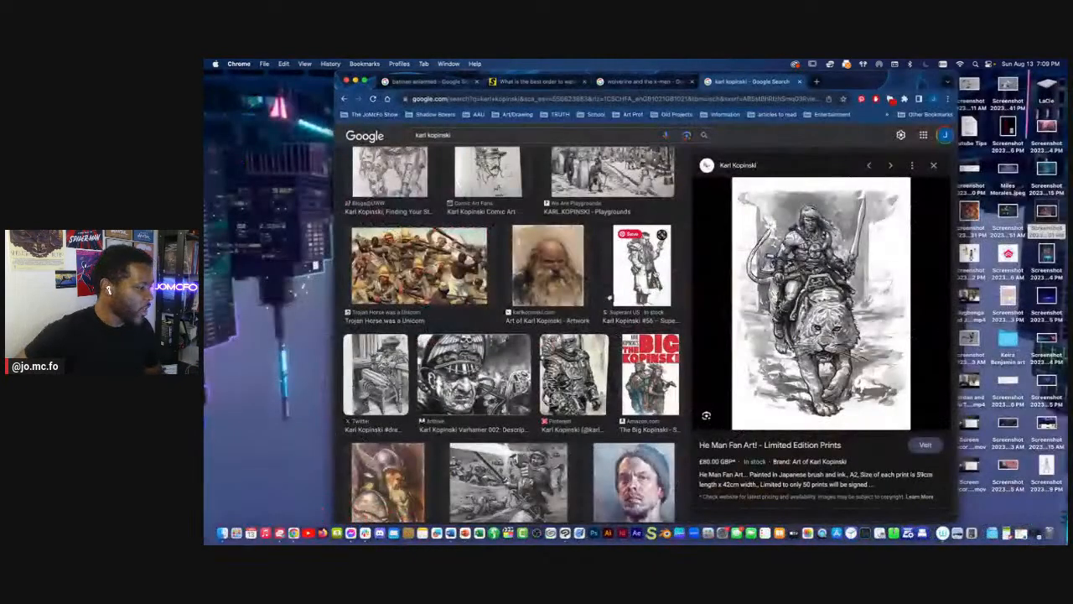
{"action": "left_click", "coordinate": [629, 81]}
{"action": "right_click", "coordinate": [778, 243]}
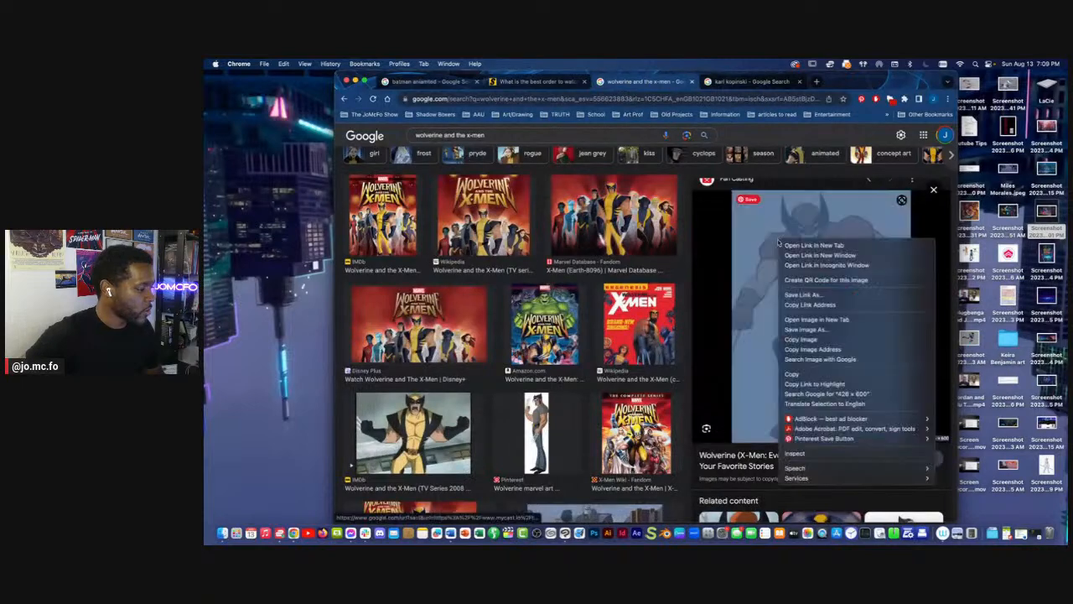
{"action": "left_click", "coordinate": [808, 339]}
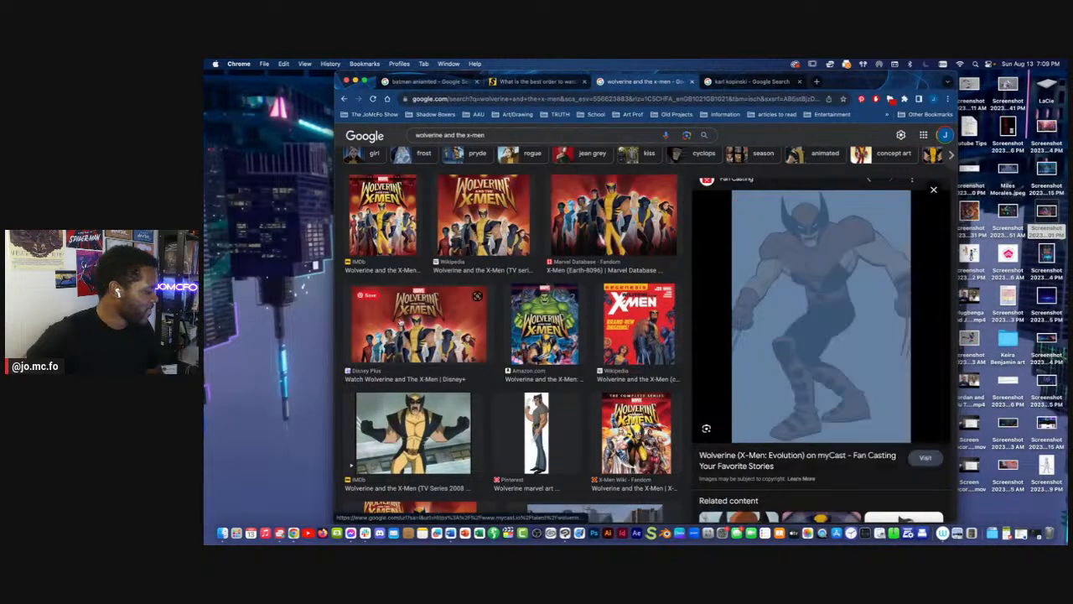
Preview the IMDb Wolverine still, look over its related pictures, and move the browser window out of the way
{"action": "left_click", "coordinate": [447, 470]}
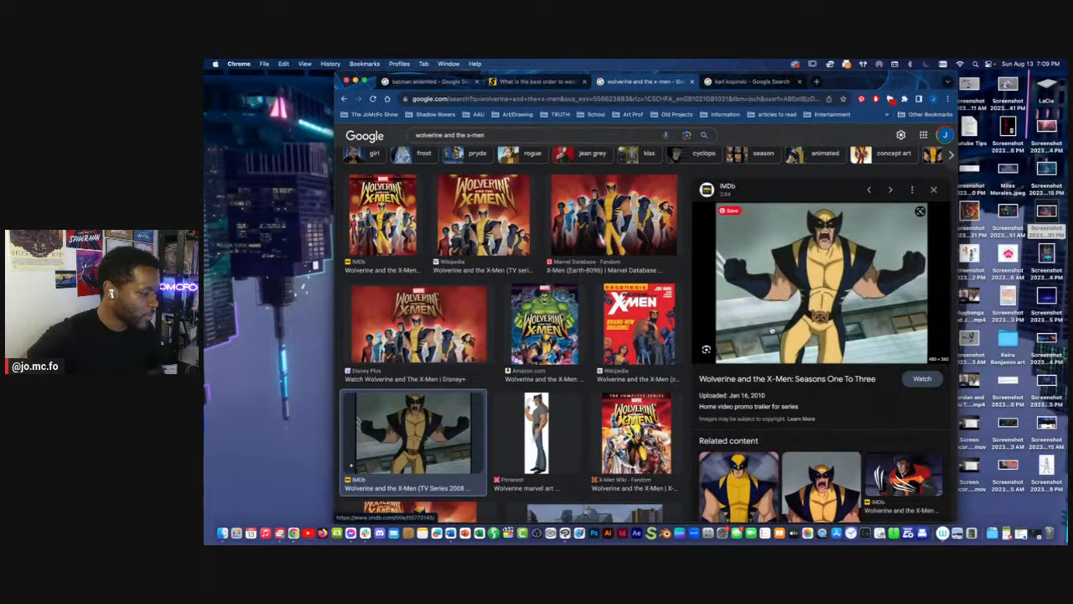
{"action": "scroll", "coordinate": [771, 330], "scroll_direction": "down", "scroll_amount": 5}
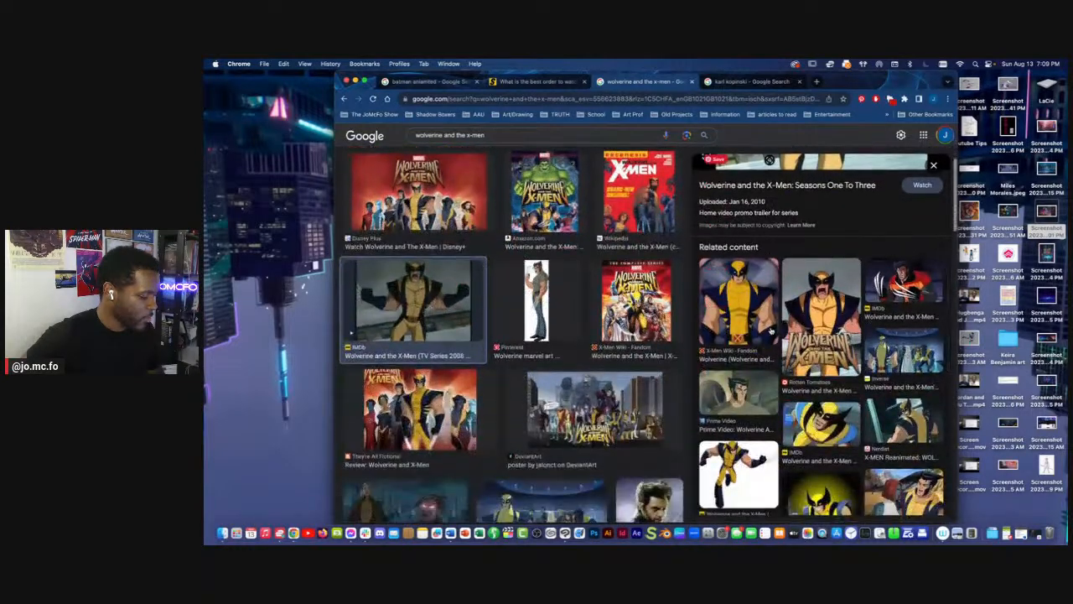
{"action": "scroll", "coordinate": [754, 323], "scroll_direction": "up", "scroll_amount": 5}
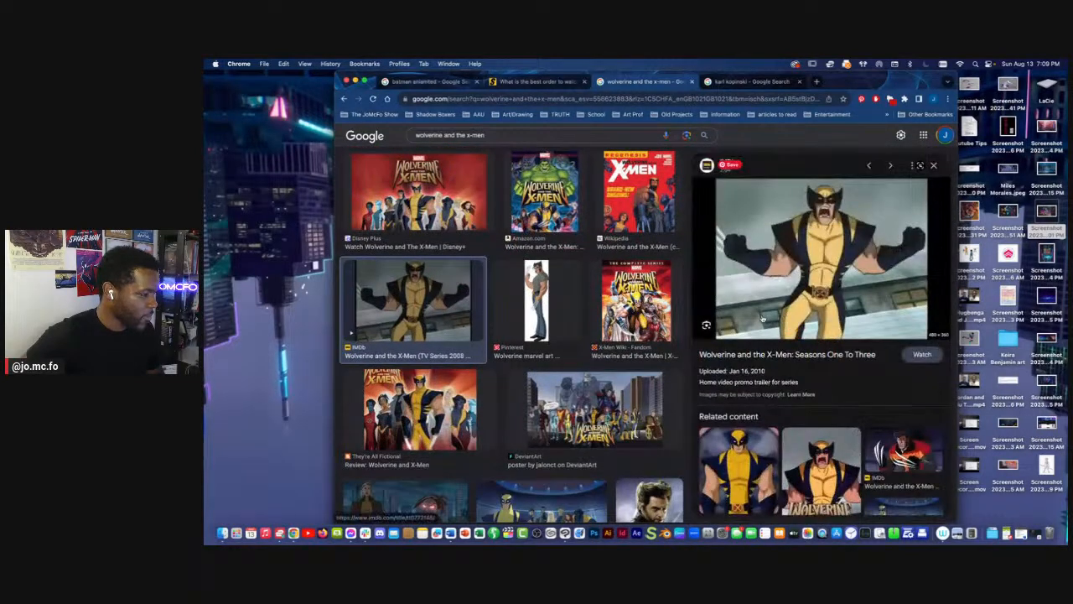
{"action": "mouse_move", "coordinate": [854, 81]}
{"action": "left_mouse_down"}
{"action": "mouse_move", "coordinate": [871, 120]}
{"action": "mouse_move", "coordinate": [1072, 84]}
{"action": "left_mouse_up"}
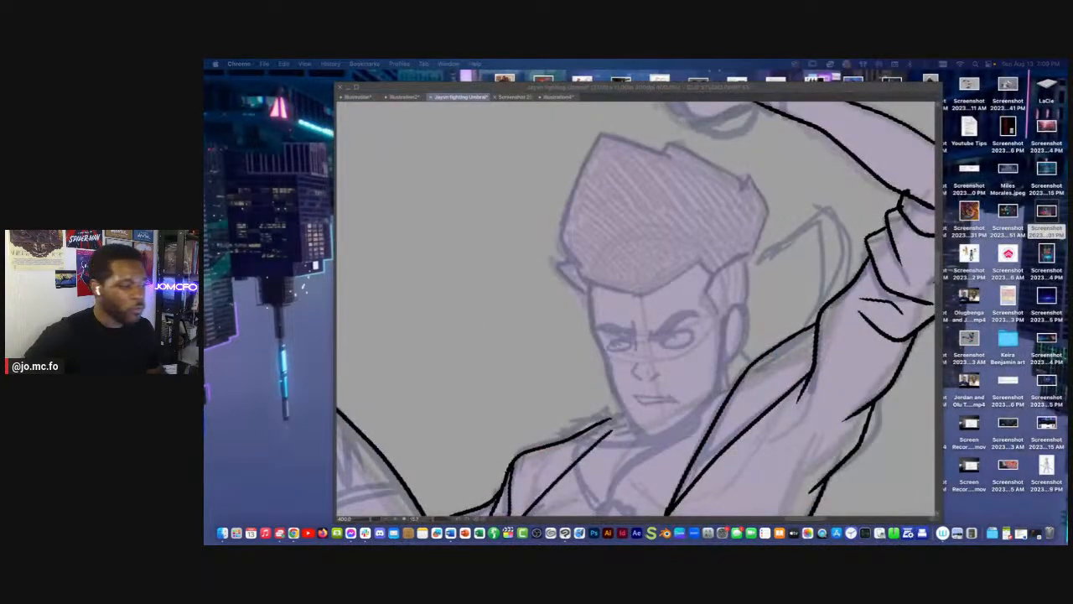
Switch to Clip Studio Paint, paste the Wolverine picture above the blue 2 layer, and place it beside Jayvn's raised arm
{"action": "left_click", "coordinate": [625, 346]}
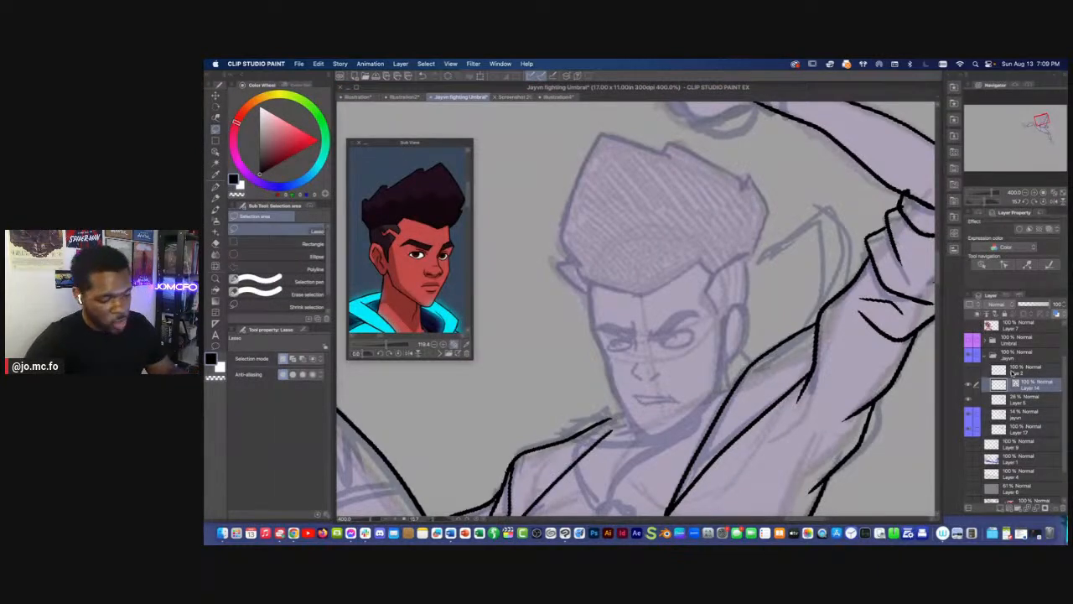
{"action": "left_click", "coordinate": [1012, 373]}
{"action": "key", "text": "super+v"}
{"action": "key", "text": "super+t"}
{"action": "scroll", "coordinate": [564, 318], "scroll_direction": "down", "scroll_amount": 4}
{"action": "key", "text": "super+minus"}
{"action": "left_click_drag", "start_coordinate": [523, 337], "coordinate": [798, 371]}
{"action": "mouse_move", "coordinate": [401, 117]}
{"action": "left_mouse_down"}
{"action": "mouse_move", "coordinate": [851, 355]}
{"action": "mouse_move", "coordinate": [671, 270]}
{"action": "mouse_move", "coordinate": [802, 294]}
{"action": "left_mouse_up"}
{"action": "scroll", "coordinate": [780, 290], "scroll_direction": "up", "scroll_amount": 2}
{"action": "left_click_drag", "start_coordinate": [908, 385], "coordinate": [808, 367]}
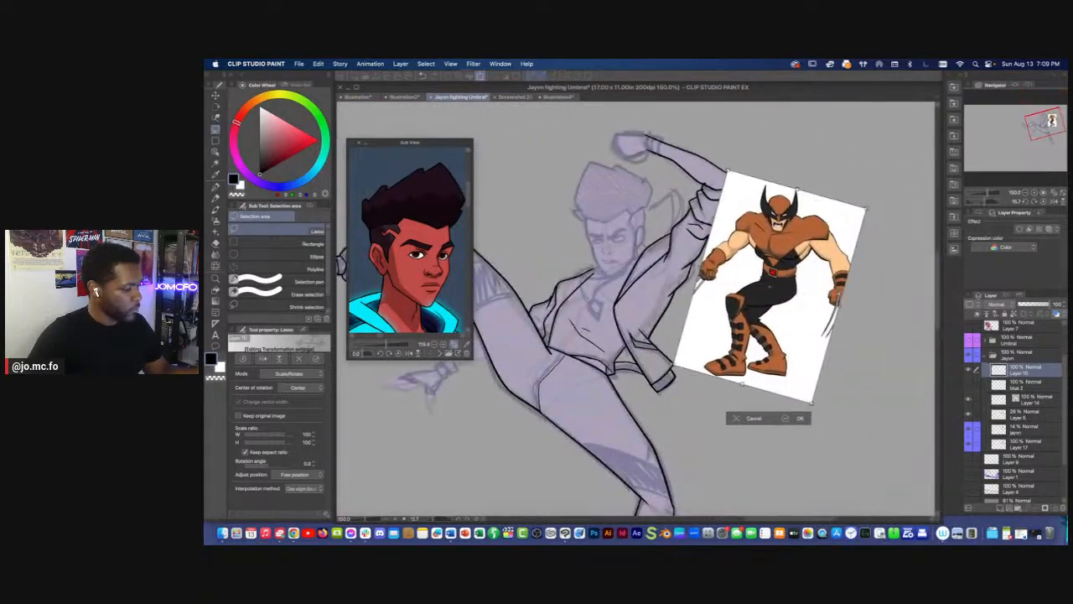
{"action": "key", "text": "Return"}
Add a new layer directly above the faded sketch layer, Layer 5, in the Jayvn folder
{"action": "left_click", "coordinate": [998, 402]}
{"action": "left_click", "coordinate": [969, 401]}
{"action": "left_click", "coordinate": [969, 402]}
{"action": "left_click", "coordinate": [977, 413]}
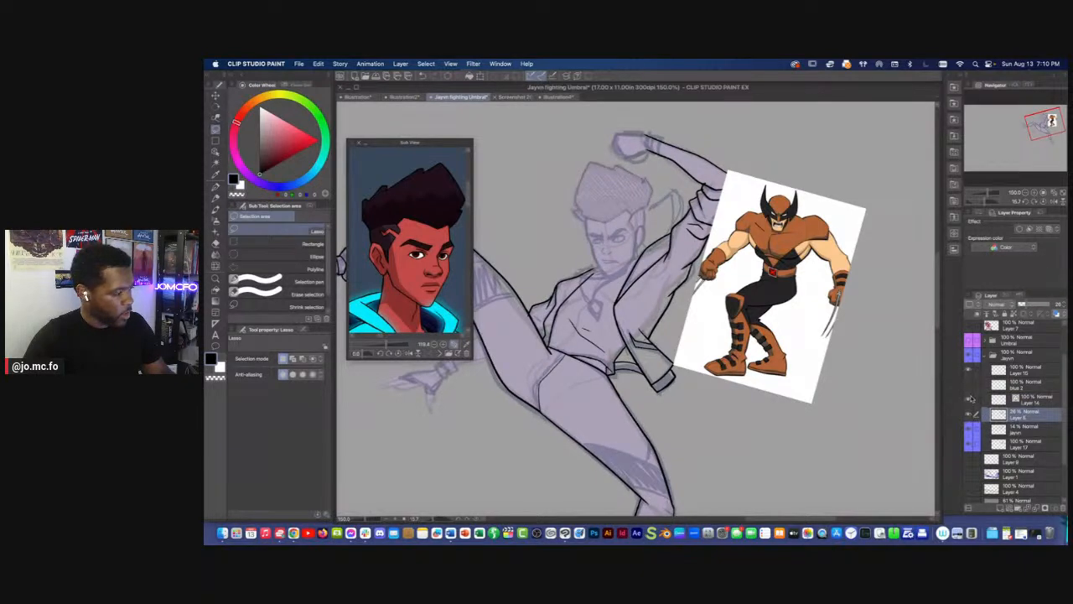
{"action": "left_click", "coordinate": [1002, 508]}
Sketch the eye on the far side of Jayvn's face in bright red with the G-pen
{"action": "key", "text": "super+plus"}
{"action": "left_click_drag", "start_coordinate": [635, 289], "coordinate": [709, 395]}
{"action": "left_click", "coordinate": [317, 141]}
{"action": "key", "text": "p"}
{"action": "left_click_drag", "start_coordinate": [650, 308], "coordinate": [635, 304]}
{"action": "key", "text": "super+plus"}
{"action": "key", "text": "super+plus"}
{"action": "key", "text": "super+minus"}
{"action": "key", "text": "super+minus"}
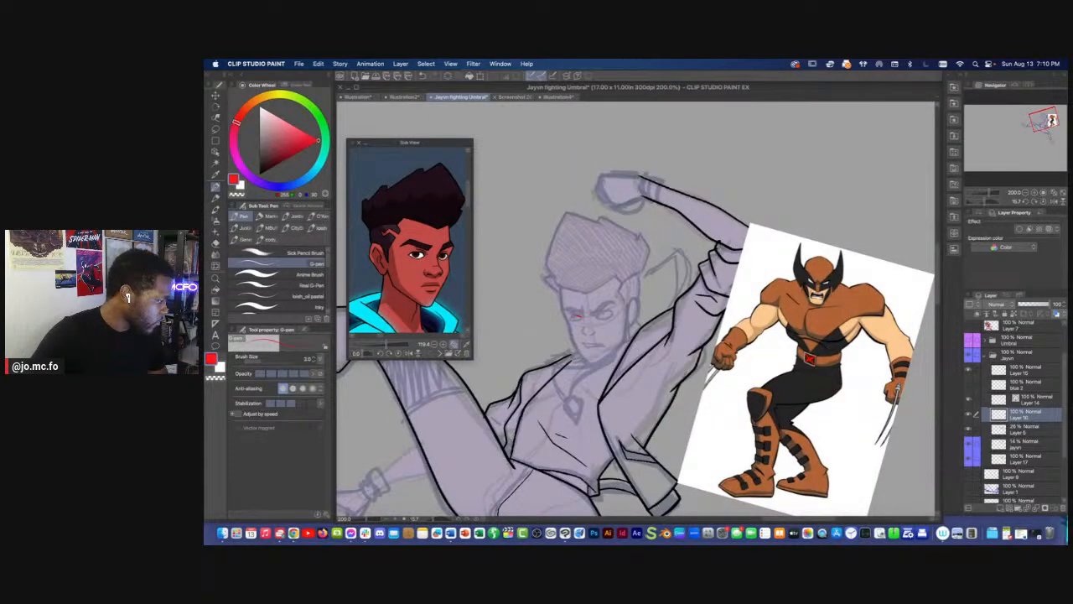
Draw the eye nearer the ear in dark red, then lasso it and rotate it by about -11.8 degrees
{"action": "left_click", "coordinate": [369, 216]}
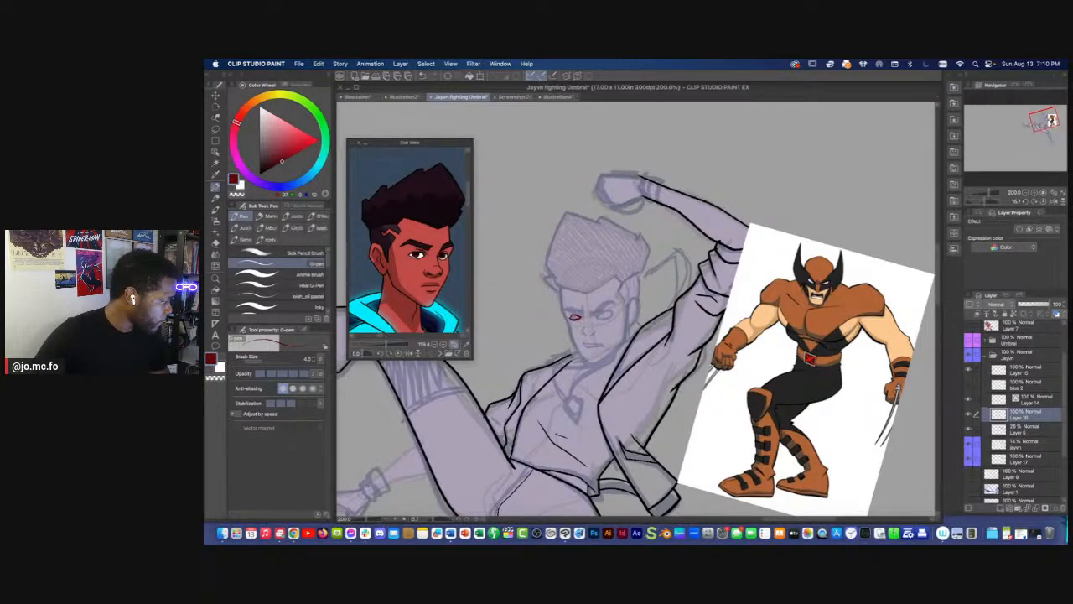
{"action": "mouse_move", "coordinate": [598, 316]}
{"action": "left_mouse_down"}
{"action": "mouse_move", "coordinate": [615, 313]}
{"action": "mouse_move", "coordinate": [610, 321]}
{"action": "left_mouse_up"}
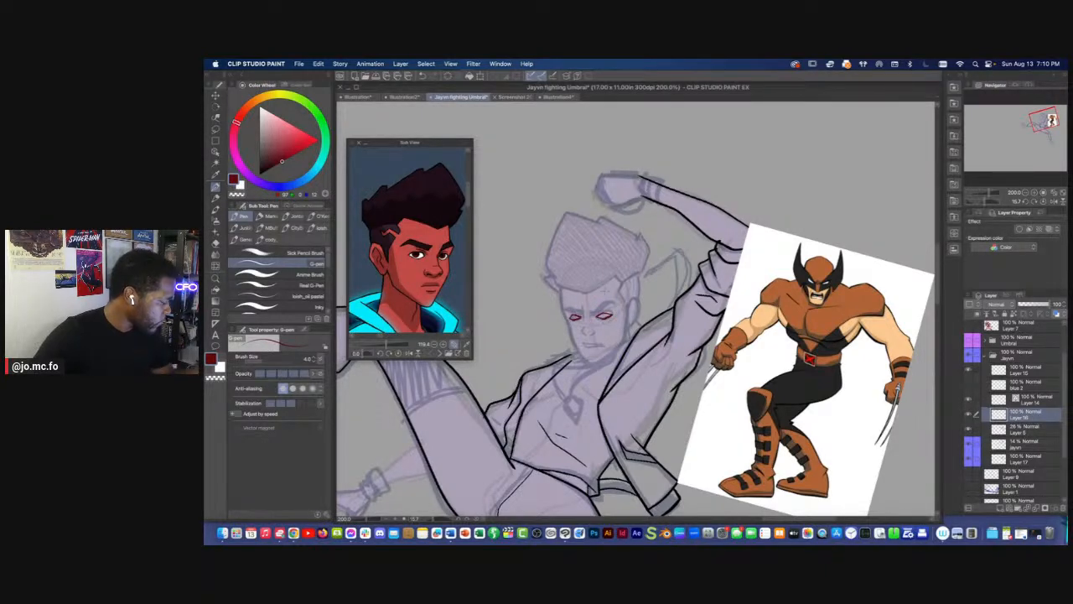
{"action": "key", "text": "m"}
{"action": "left_click_drag", "start_coordinate": [592, 309], "coordinate": [626, 317]}
{"action": "key", "text": "super+t"}
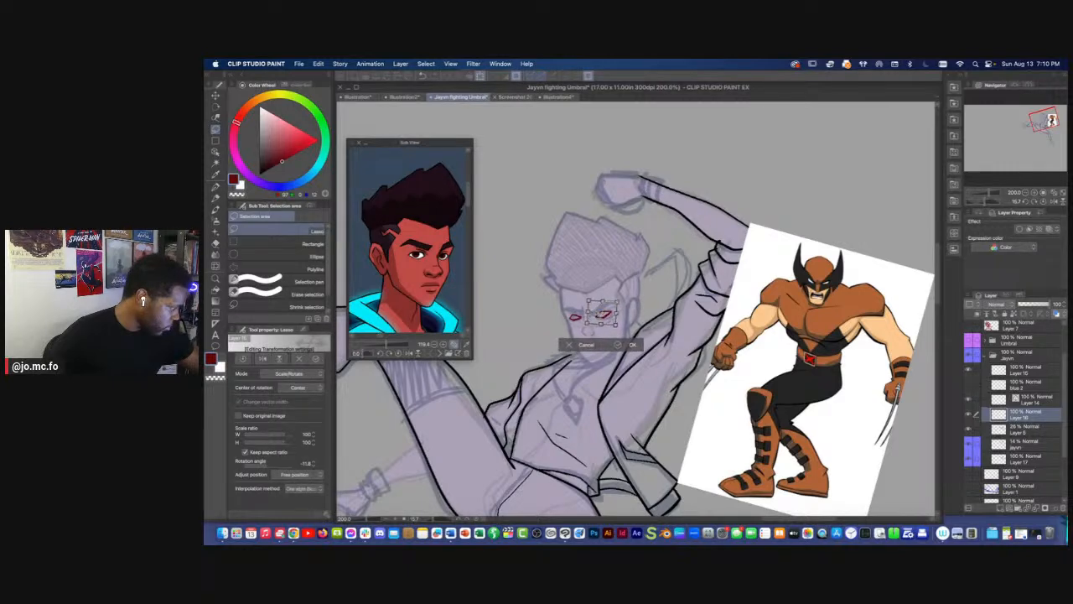
{"action": "key", "text": "Return"}
{"action": "key", "text": "super+d"}
Draw thick angled eyebrows over both eyes and a frowning mouth in dark red, clearing a lassoed piece of linework
{"action": "key", "text": "p"}
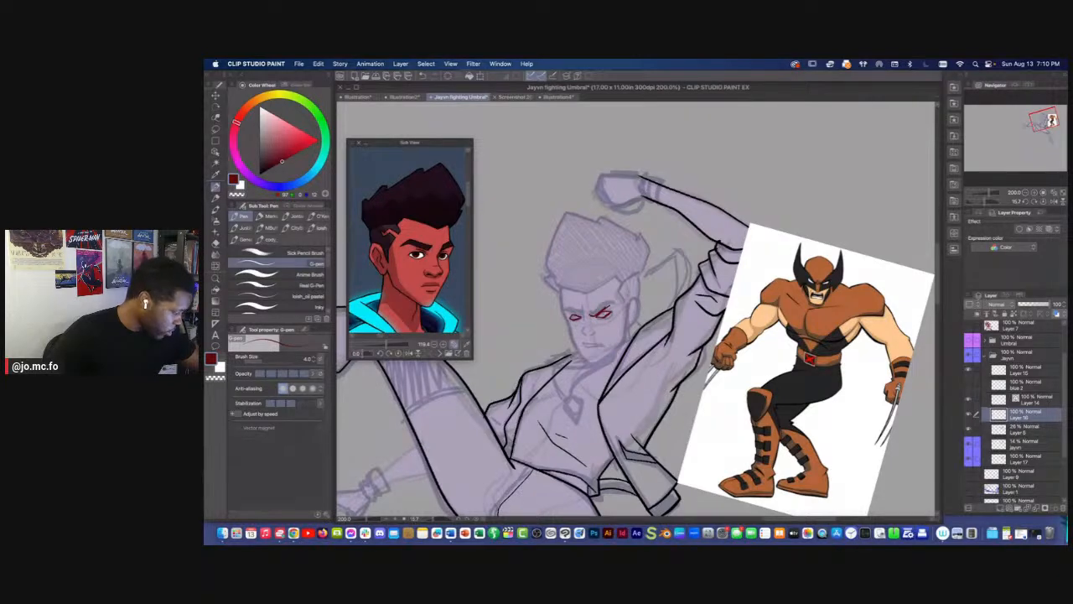
{"action": "mouse_move", "coordinate": [591, 313]}
{"action": "left_mouse_down"}
{"action": "mouse_move", "coordinate": [610, 305]}
{"action": "mouse_move", "coordinate": [592, 315]}
{"action": "left_mouse_up"}
{"action": "key", "text": "m"}
{"action": "key", "text": "Delete"}
{"action": "key", "text": "super+d"}
{"action": "key", "text": "p"}
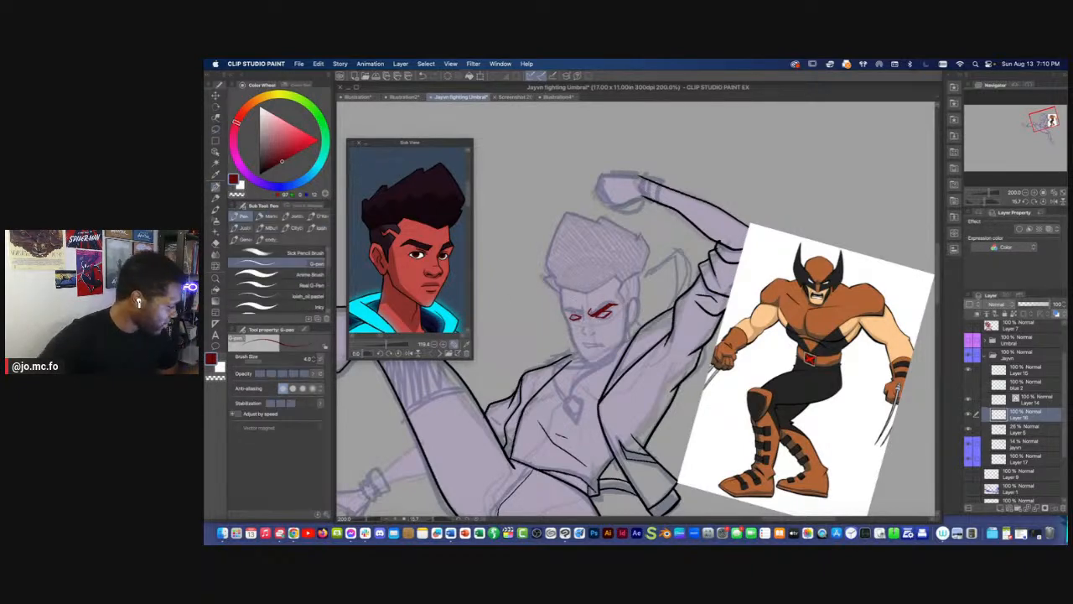
{"action": "left_click_drag", "start_coordinate": [568, 306], "coordinate": [582, 316]}
{"action": "key", "text": "bracketright"}
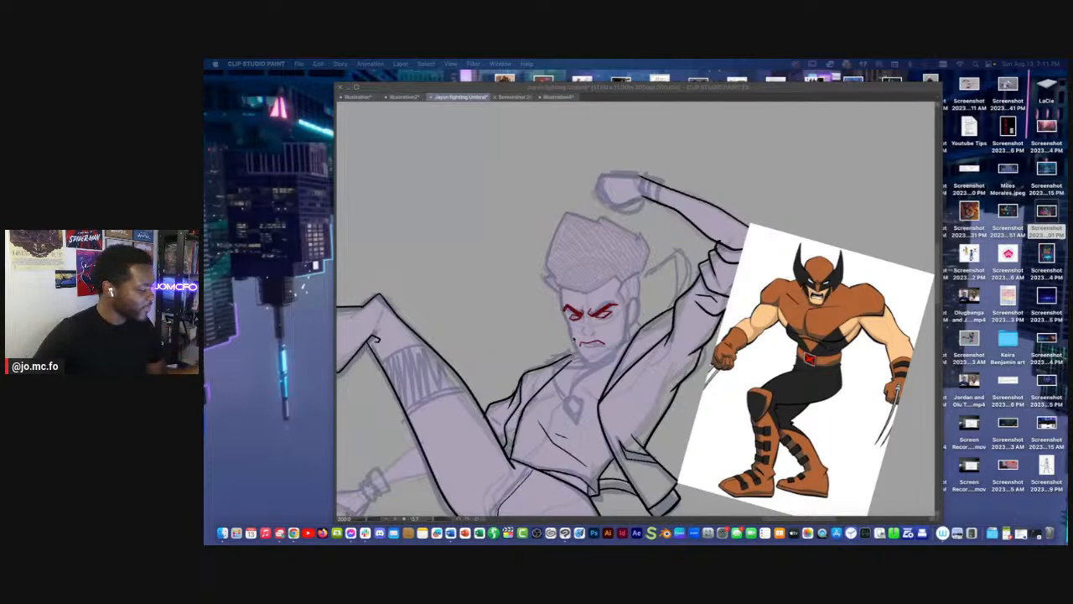
Refine the dark red facial linework around the far eye up close and set the G-pen size to 3
{"action": "key", "text": "Tab"}
{"action": "scroll", "coordinate": [576, 325], "scroll_direction": "up", "scroll_amount": 2}
{"action": "left_click_drag", "start_coordinate": [575, 326], "coordinate": [535, 318]}
{"action": "key", "text": "["}
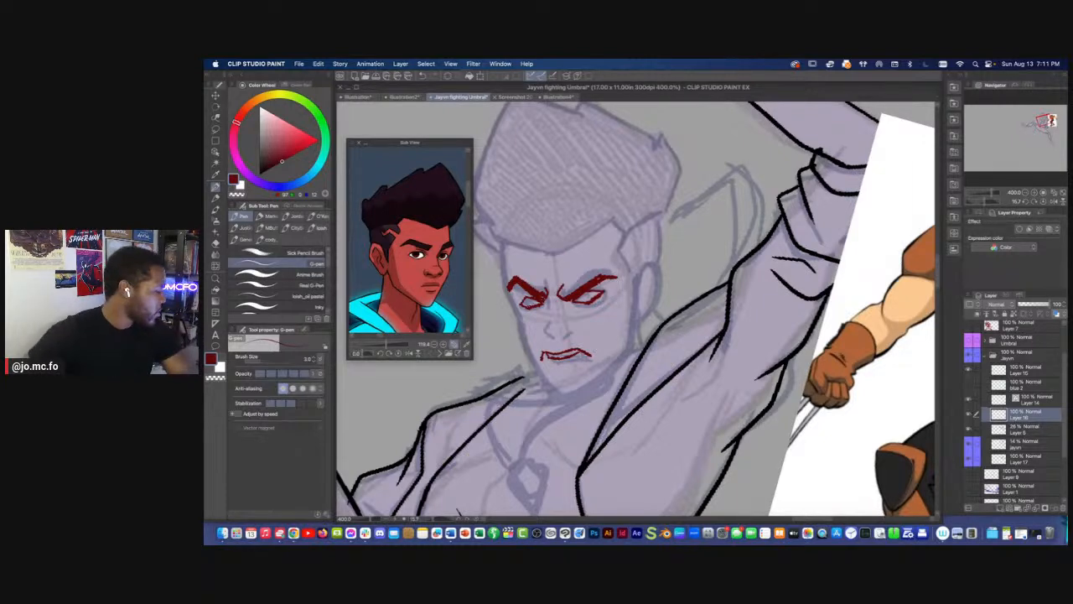
Switch to Finder and preview SB Pilot Episode Lineup 4.png, Lineup 3.png, and the pencil drawing of the lunging mohawked character
{"action": "left_click", "coordinate": [220, 529]}
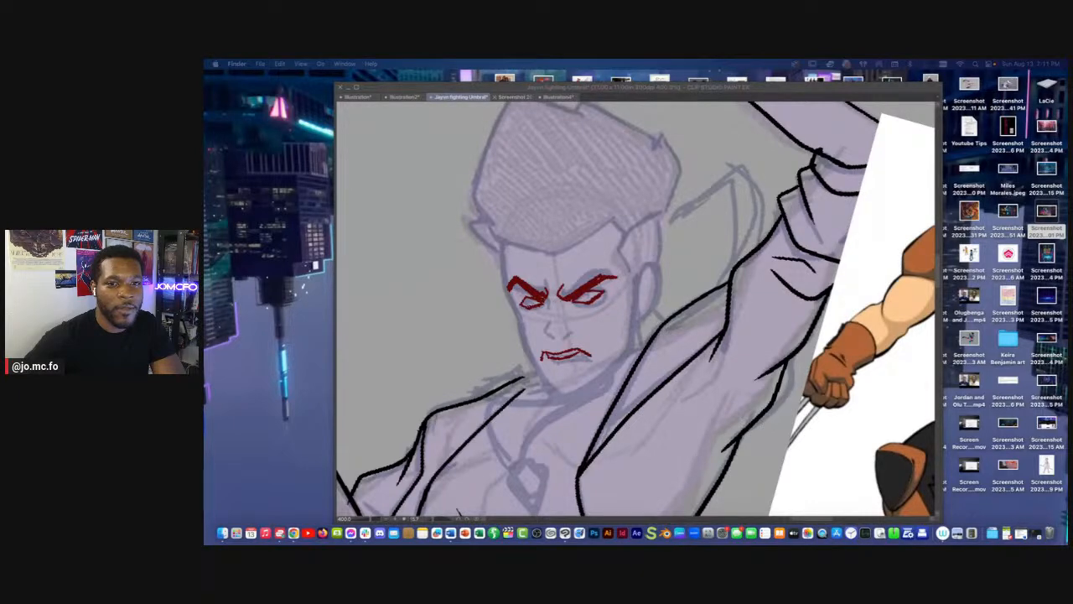
{"action": "key", "text": "space"}
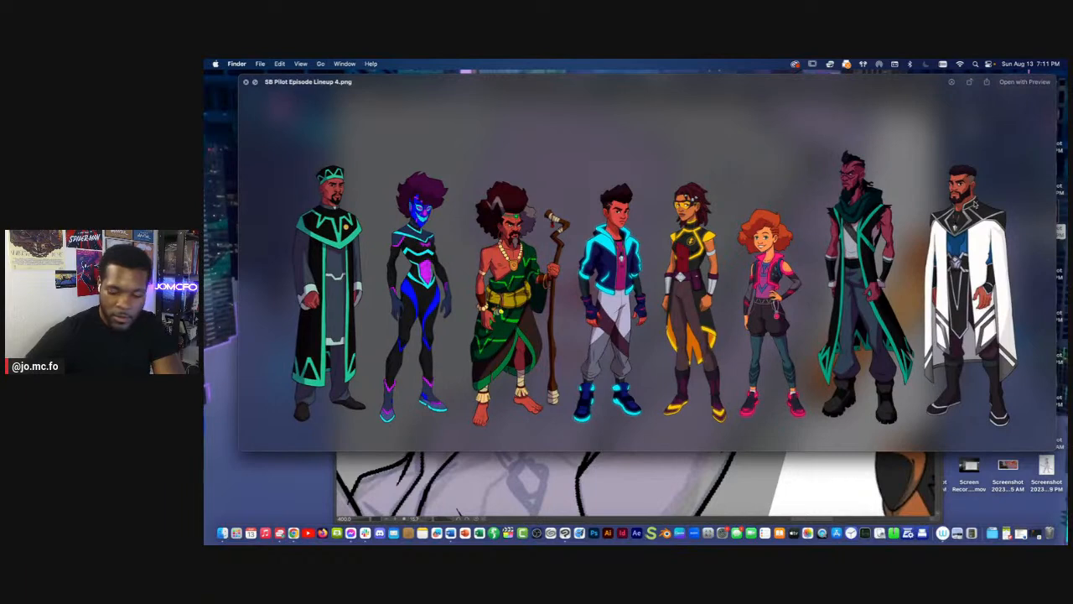
{"action": "key", "text": "Up"}
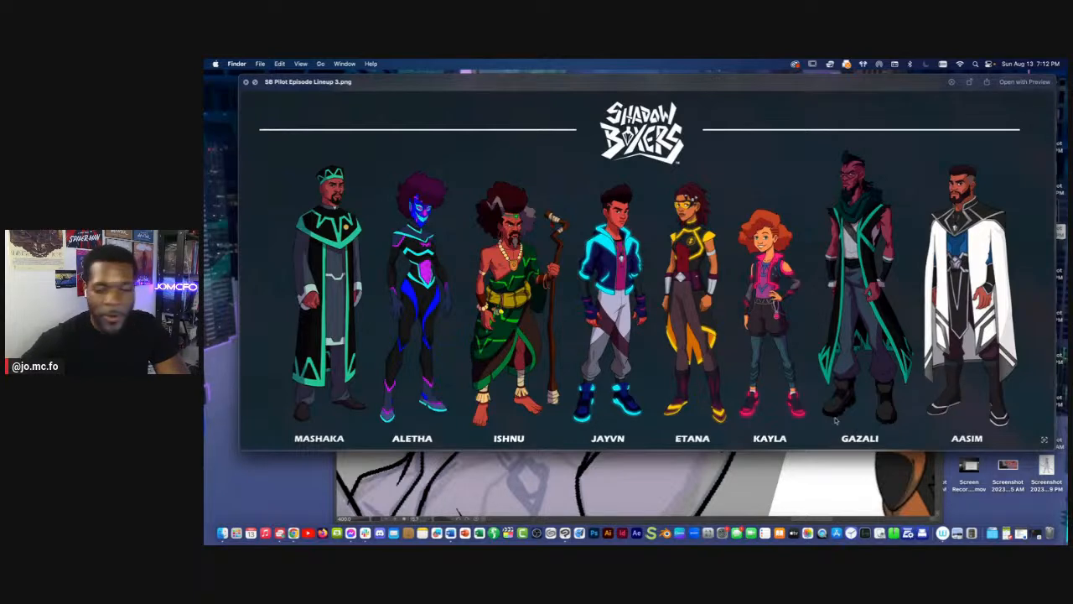
{"action": "key", "text": "space"}
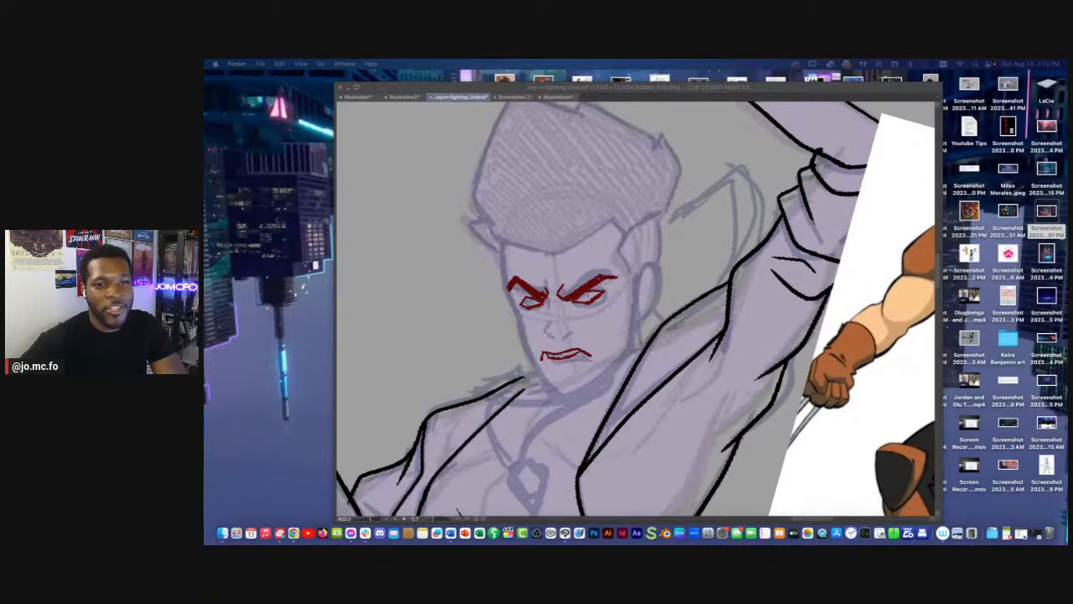
{"action": "key", "text": "space"}
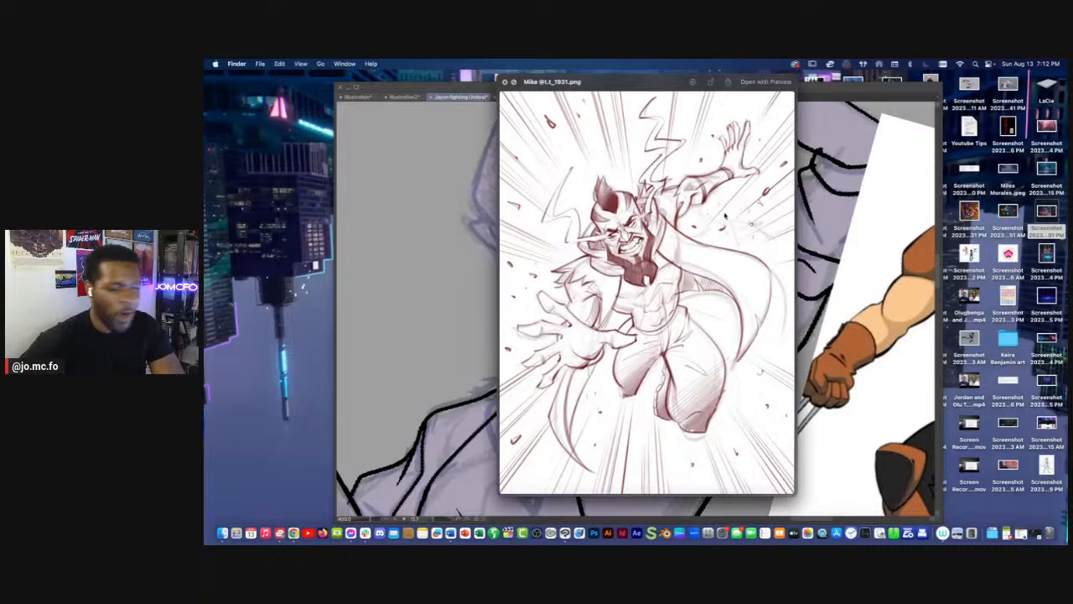
{"action": "key", "text": "space"}
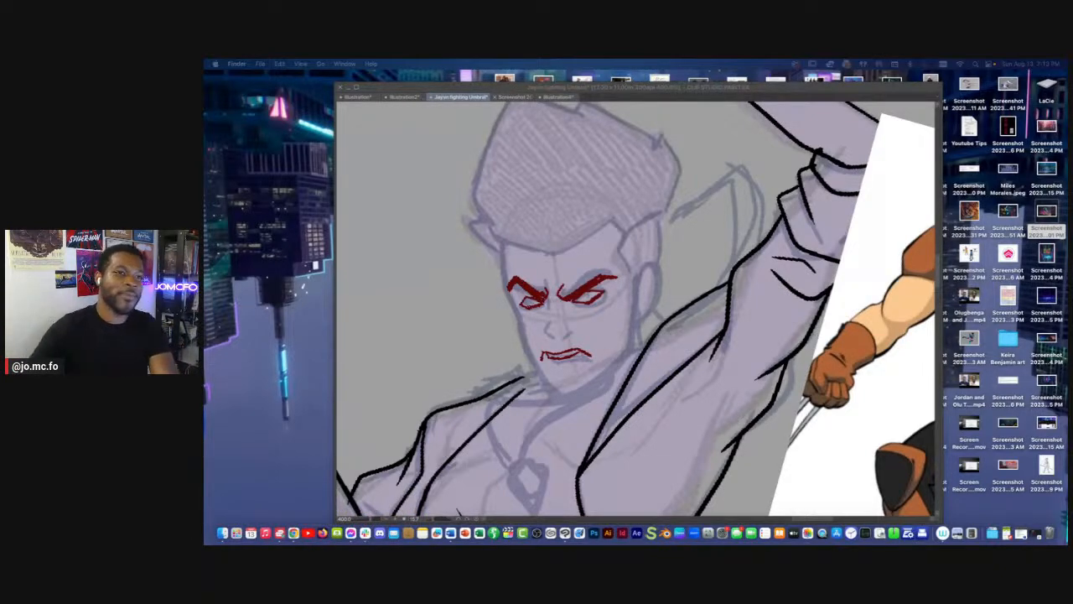
Bring the Chrome window with the "hat" Google search over the canvas and browse its image results
{"action": "left_click_drag", "start_coordinate": [1065, 199], "coordinate": [768, 108]}
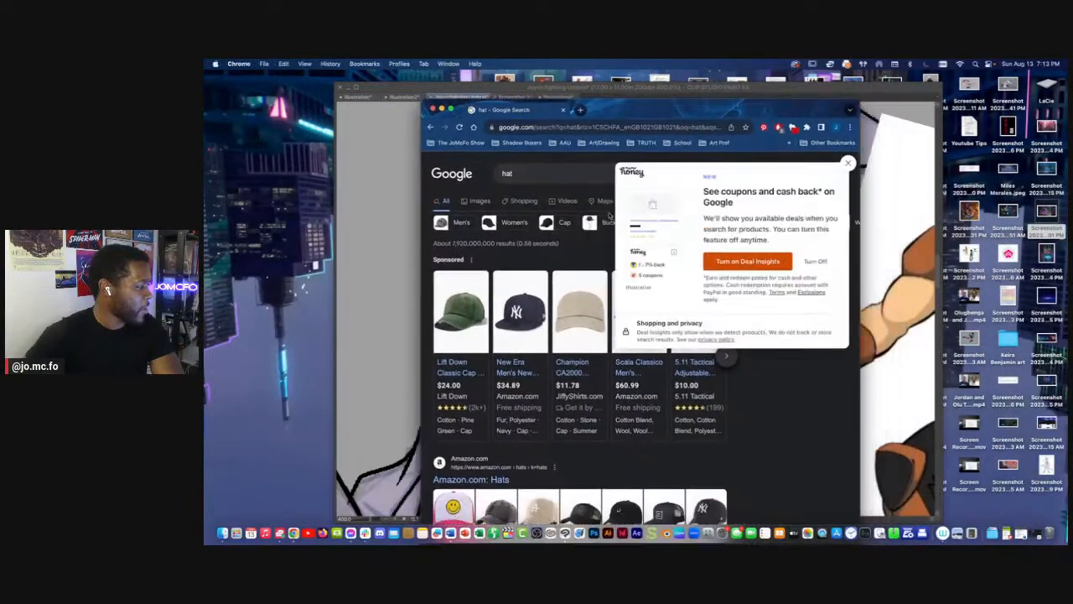
{"action": "left_click", "coordinate": [541, 195]}
{"action": "scroll", "coordinate": [555, 342], "scroll_direction": "down", "scroll_amount": 4}
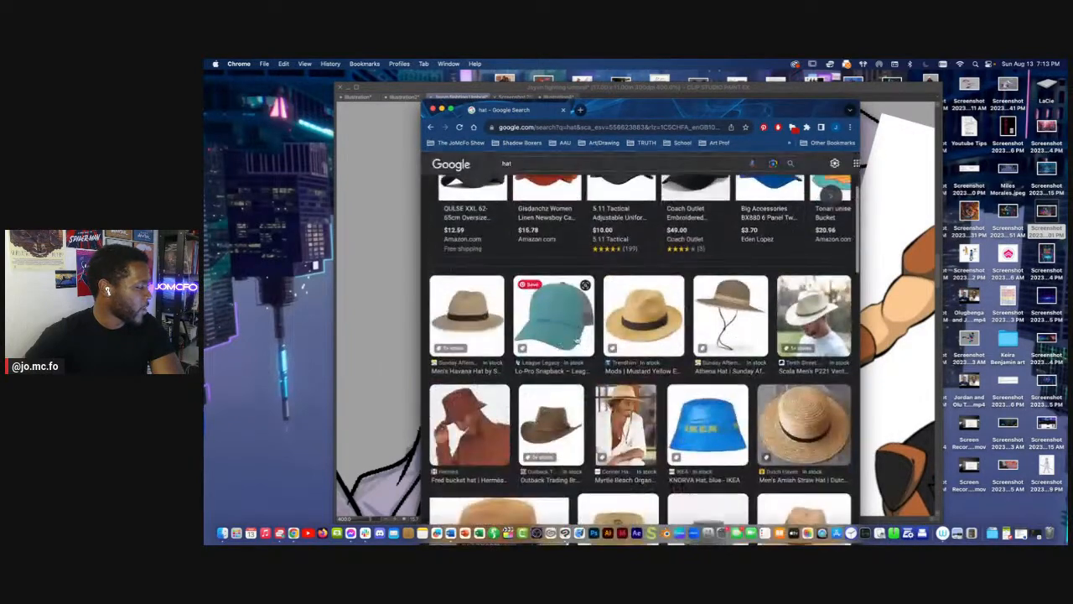
{"action": "scroll", "coordinate": [588, 332], "scroll_direction": "up", "scroll_amount": 2}
{"action": "scroll", "coordinate": [625, 321], "scroll_direction": "down", "scroll_amount": 3}
{"action": "scroll", "coordinate": [624, 321], "scroll_direction": "down", "scroll_amount": 3}
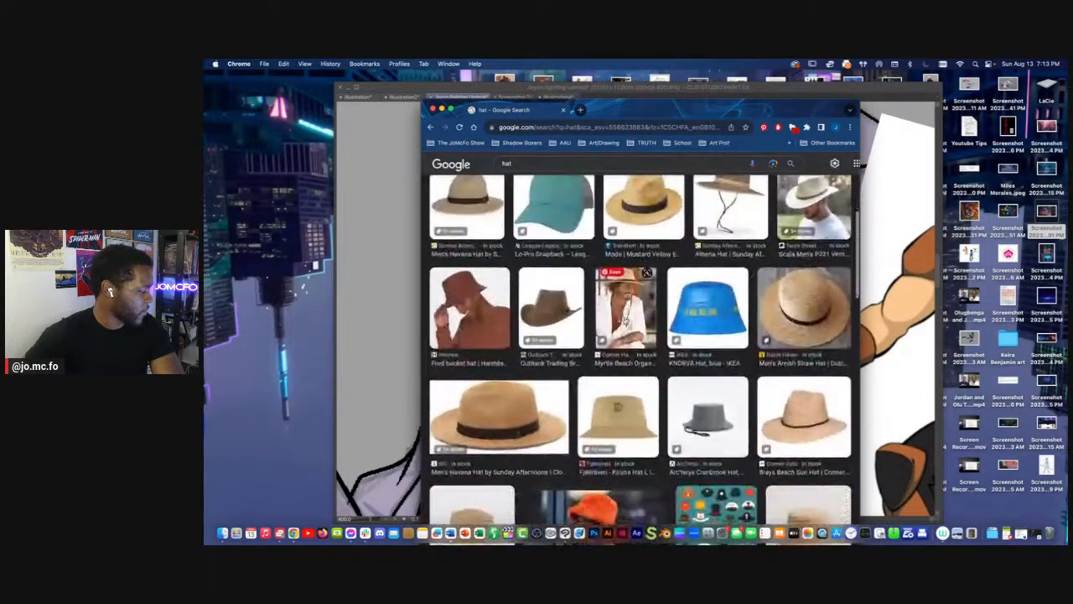
Search Google Images for "hat baseball" and examine the black and New York Yankees caps up close, plus further results
{"action": "left_click", "coordinate": [523, 164]}
{"action": "type", "text": "baseball"}
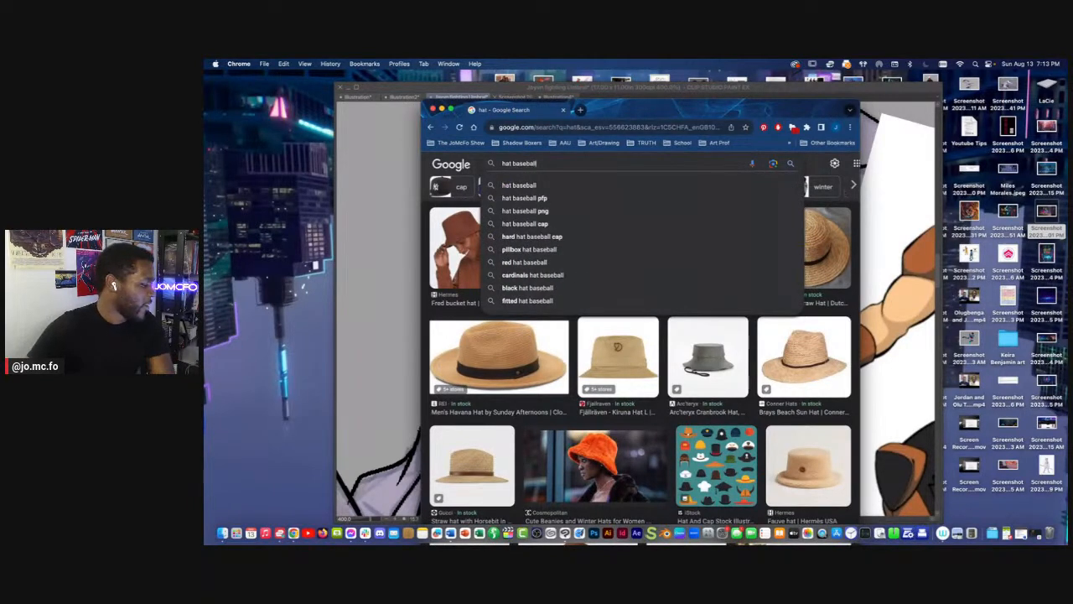
{"action": "key", "text": "Return"}
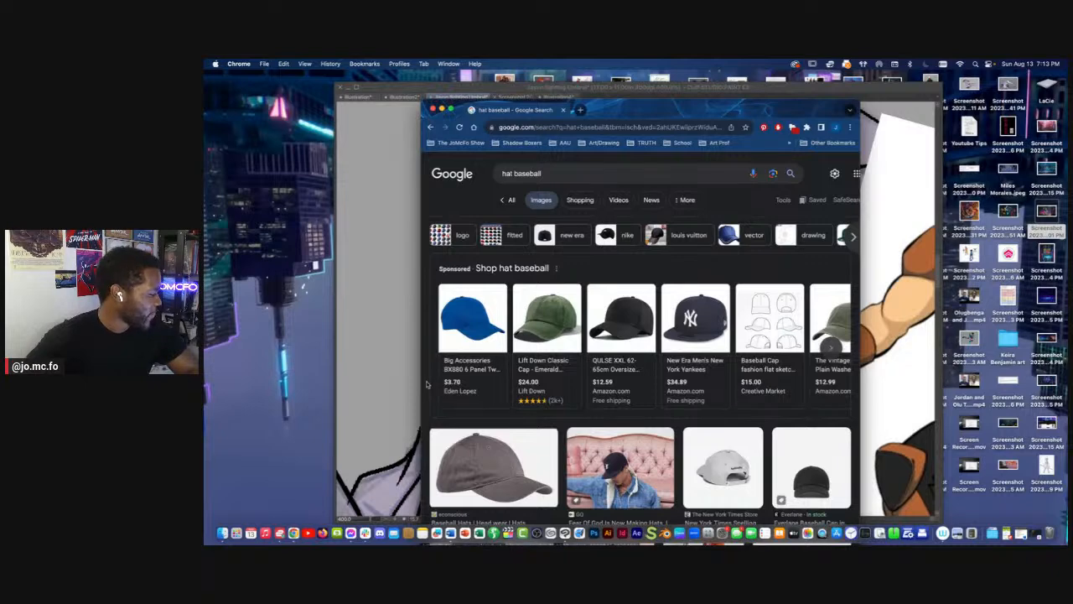
{"action": "left_click_drag", "start_coordinate": [426, 384], "coordinate": [305, 381]}
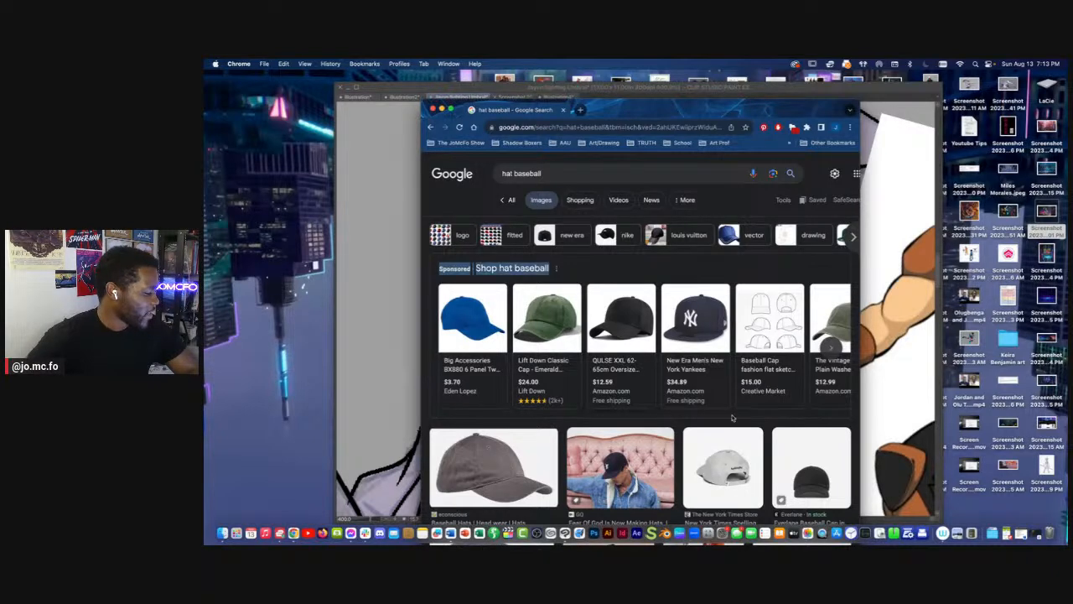
{"action": "scroll", "coordinate": [717, 356], "scroll_direction": "up", "scroll_amount": 5}
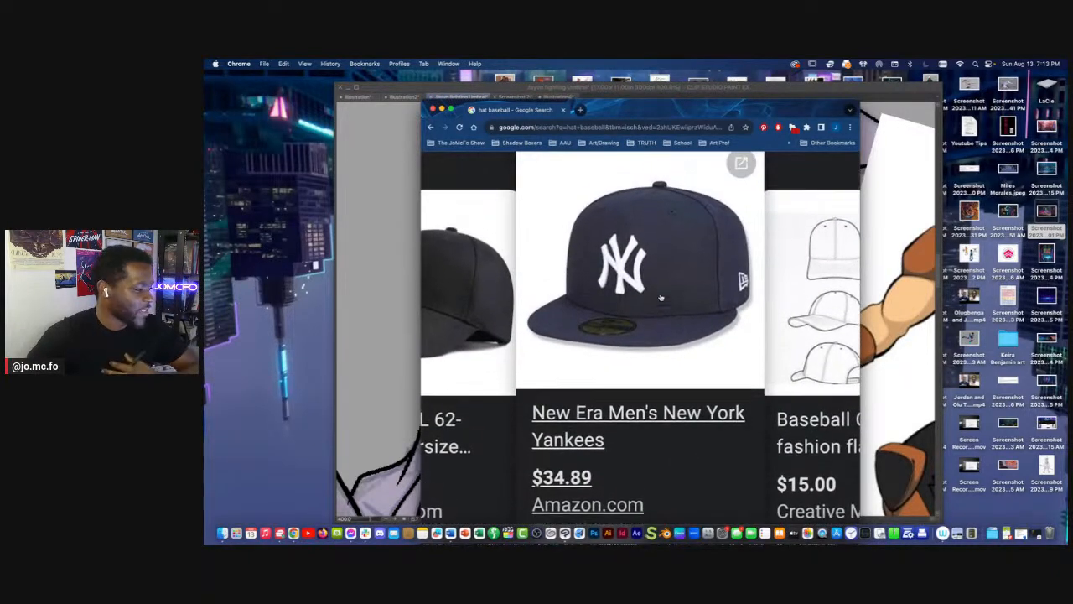
{"action": "scroll", "coordinate": [661, 298], "scroll_direction": "left", "scroll_amount": 3}
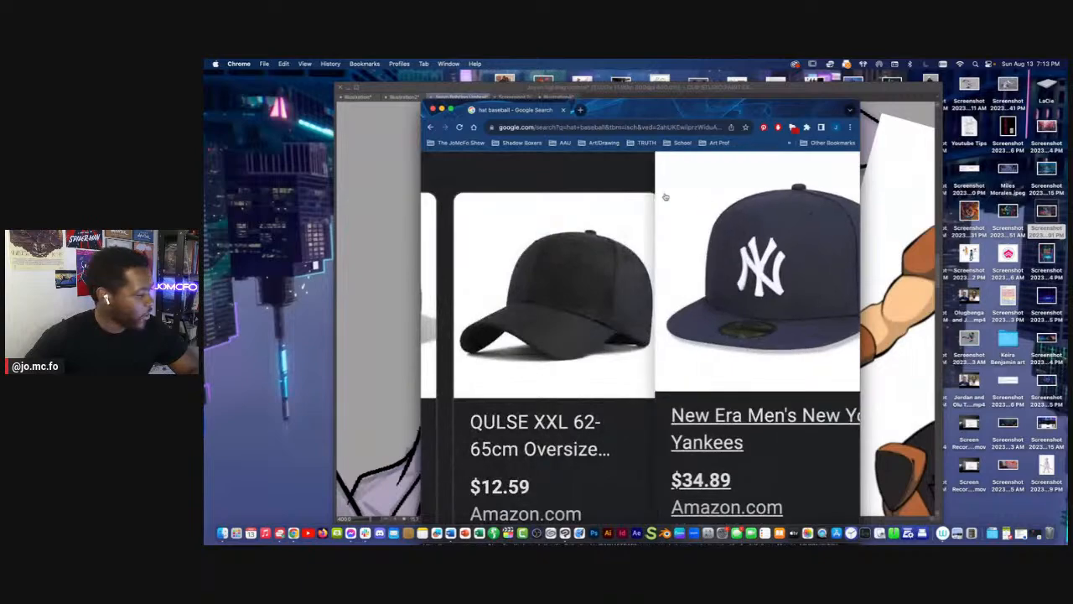
{"action": "scroll", "coordinate": [612, 175], "scroll_direction": "down", "scroll_amount": 5}
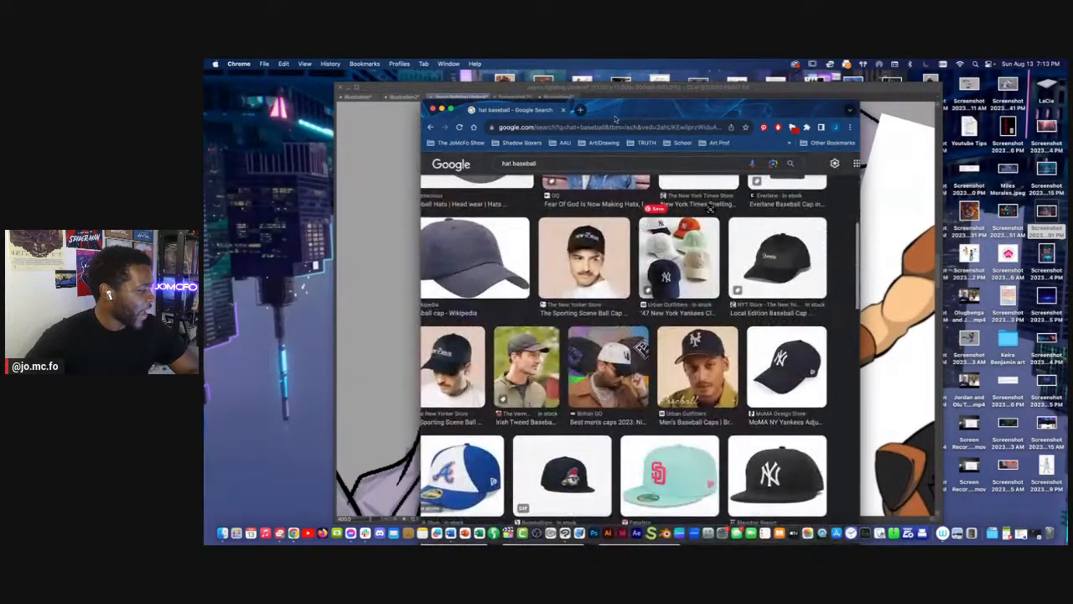
Move the browser window off the canvas and switch back to the Jayvn drawing in Clip Studio Paint
{"action": "mouse_move", "coordinate": [621, 117]}
{"action": "left_mouse_down"}
{"action": "mouse_move", "coordinate": [633, 161]}
{"action": "mouse_move", "coordinate": [1068, 113]}
{"action": "left_mouse_up"}
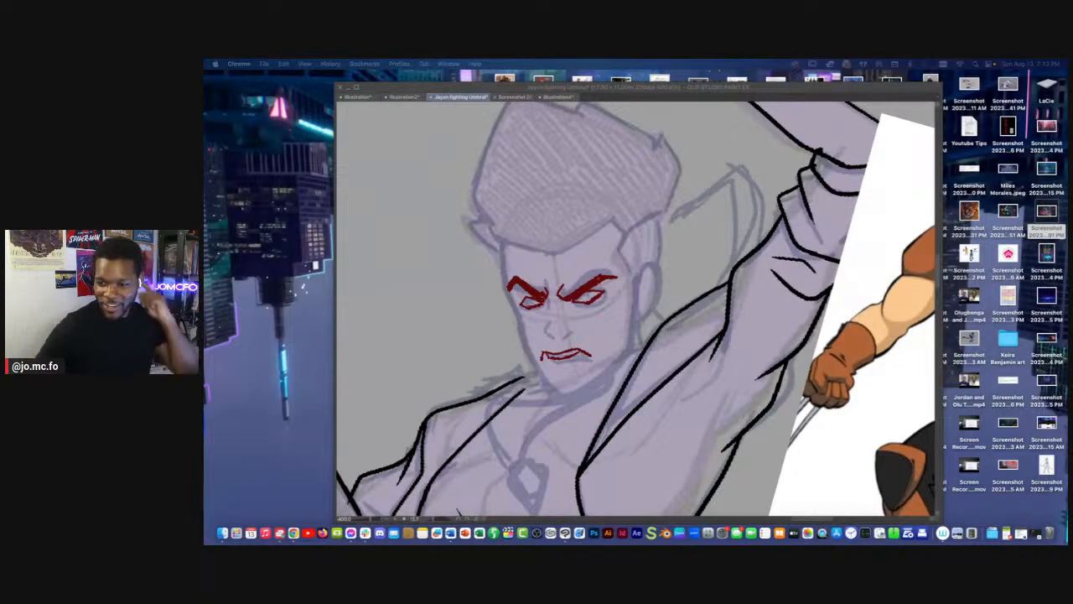
{"action": "key", "text": "super+Tab"}
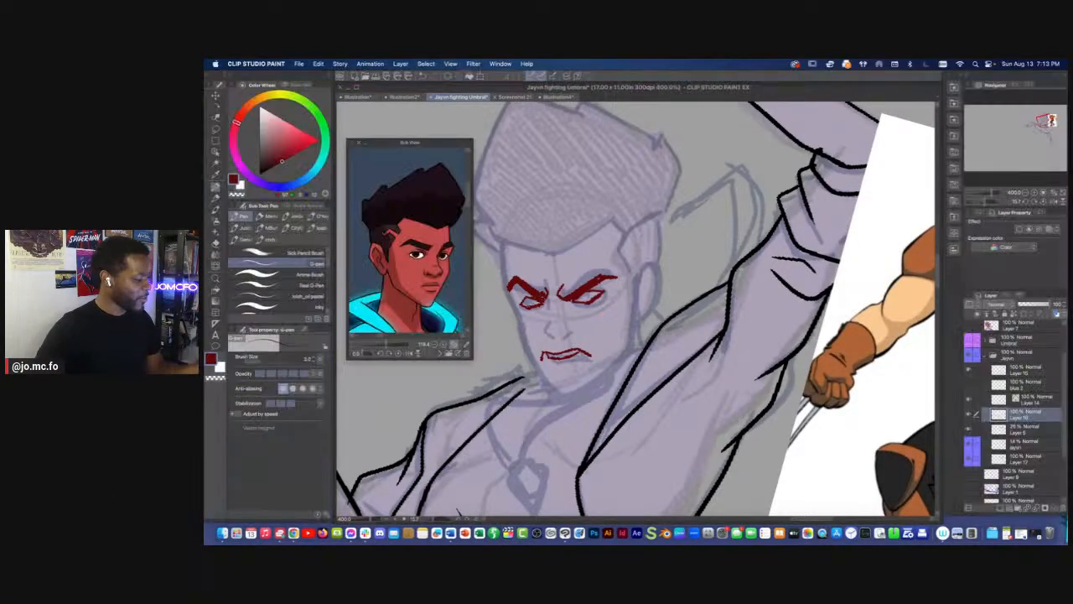
{"action": "scroll", "coordinate": [543, 349], "scroll_direction": "up", "scroll_amount": 1}
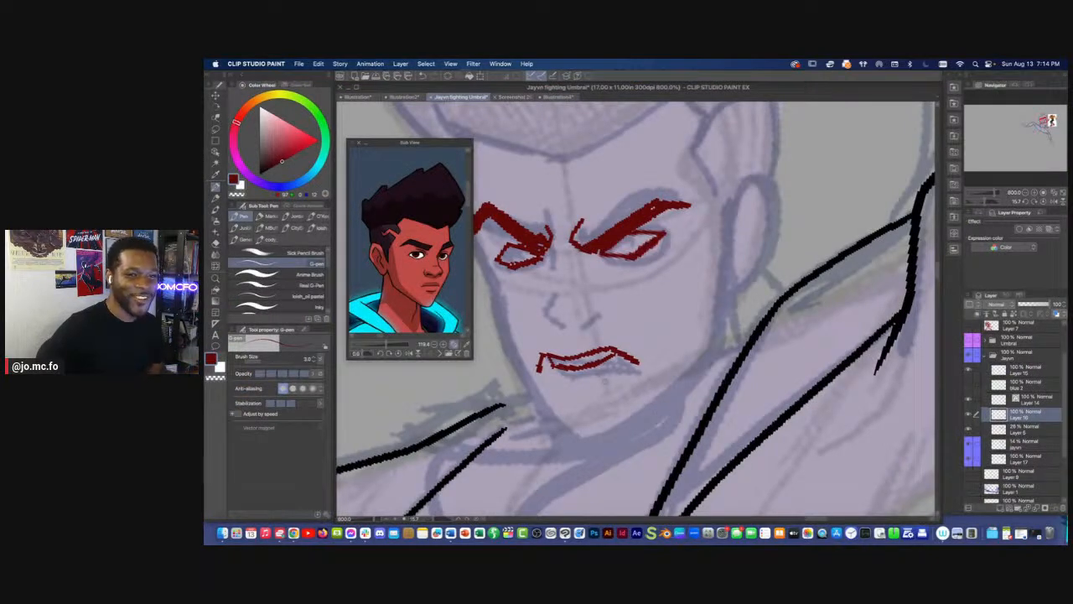
Draw the lower lip in dark red beneath the upper lip line to close the mouth shape
{"action": "scroll", "coordinate": [611, 379], "scroll_direction": "down", "scroll_amount": 2}
{"action": "mouse_move", "coordinate": [610, 379]}
{"action": "left_mouse_down"}
{"action": "mouse_move", "coordinate": [509, 361]}
{"action": "mouse_move", "coordinate": [582, 344]}
{"action": "mouse_move", "coordinate": [645, 349]}
{"action": "mouse_move", "coordinate": [634, 353]}
{"action": "left_mouse_up"}
{"action": "scroll", "coordinate": [510, 361], "scroll_direction": "up", "scroll_amount": 1}
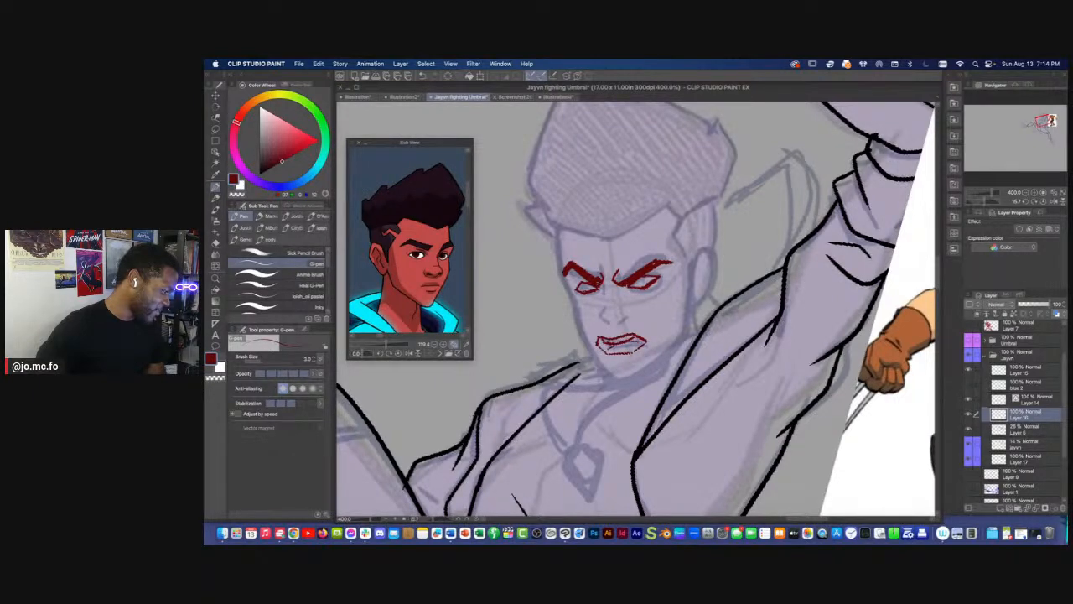
{"action": "left_click_drag", "start_coordinate": [609, 349], "coordinate": [631, 347]}
{"action": "key", "text": "super+minus"}
{"action": "key", "text": "super+plus"}
{"action": "key", "text": "super+plus"}
Lasso the lower lip and shift it down toward the chin to open the mouth
{"action": "key", "text": "m"}
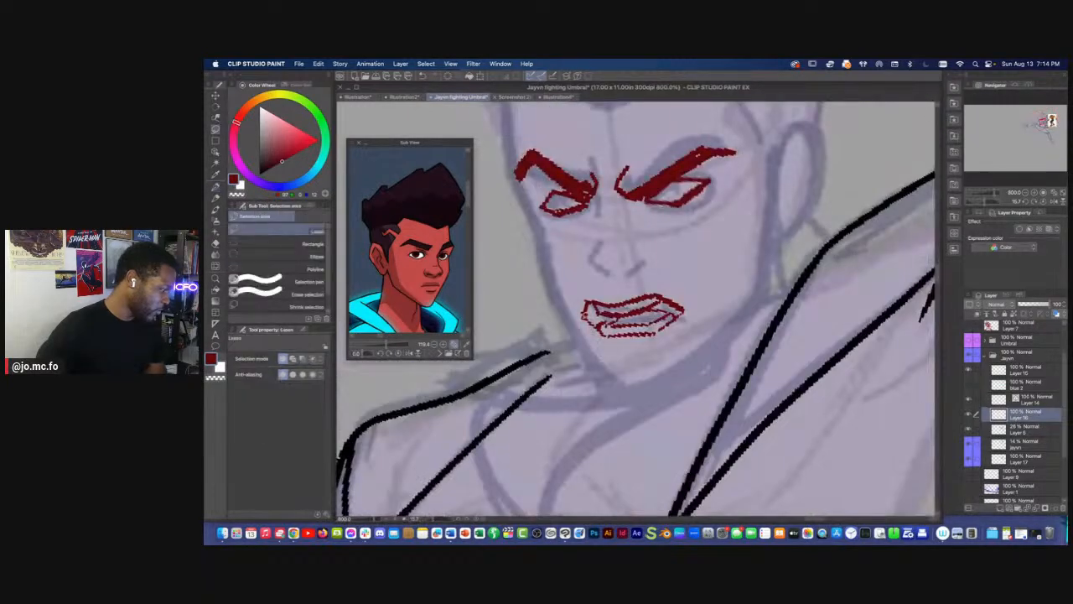
{"action": "mouse_move", "coordinate": [681, 322]}
{"action": "left_mouse_down"}
{"action": "mouse_move", "coordinate": [590, 325]}
{"action": "mouse_move", "coordinate": [639, 351]}
{"action": "left_mouse_up"}
{"action": "key", "text": "super+t"}
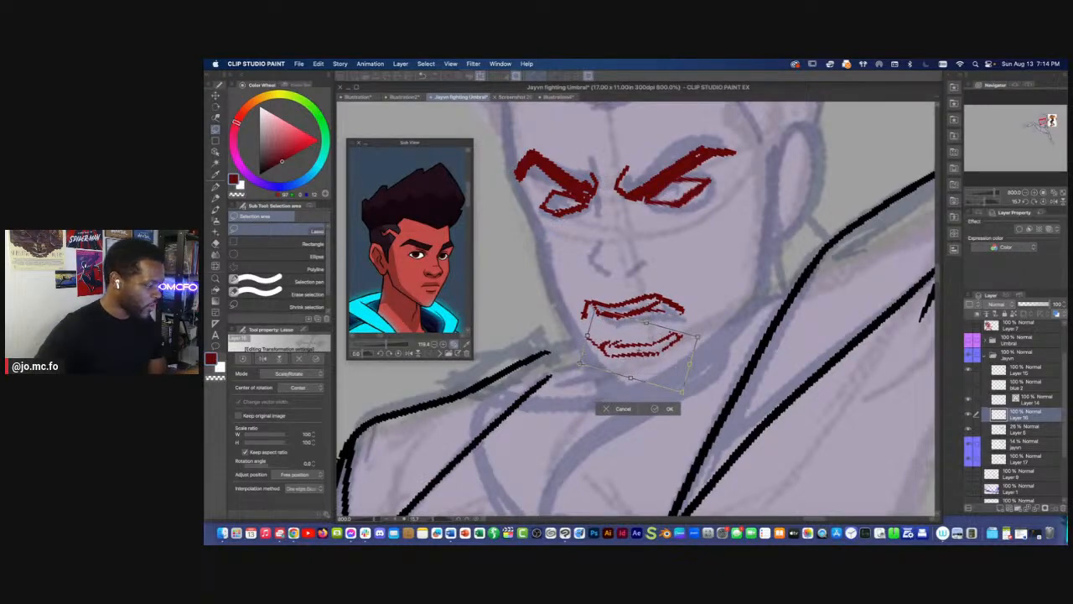
{"action": "key", "text": "Return"}
Join the upper and lower lips at both mouth corners and add a short shadow line beneath the lower lip
{"action": "key", "text": "p"}
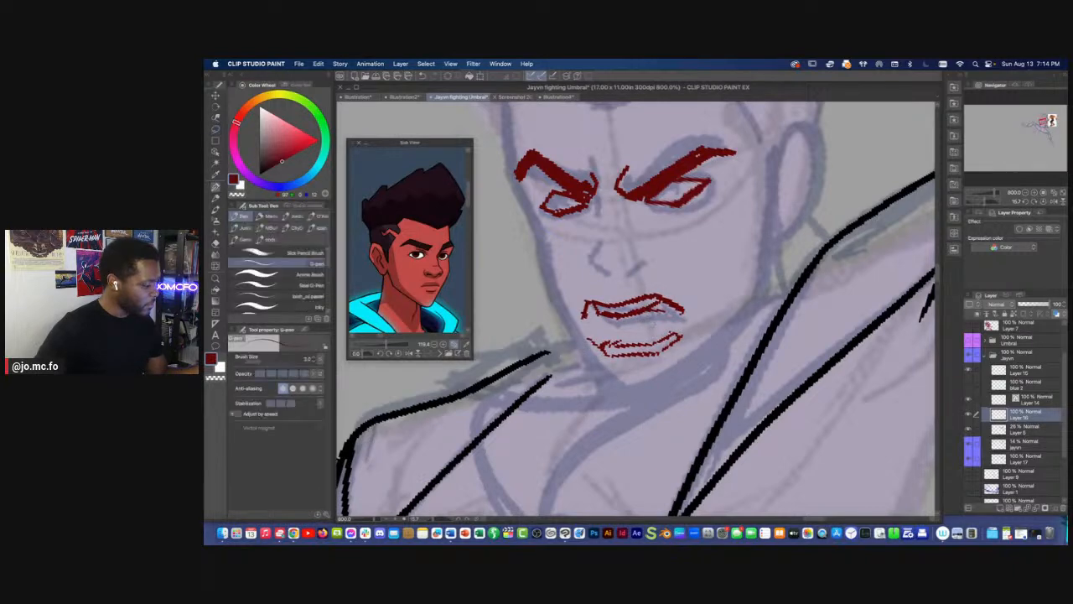
{"action": "left_click_drag", "start_coordinate": [685, 314], "coordinate": [670, 343]}
{"action": "left_click_drag", "start_coordinate": [589, 316], "coordinate": [600, 342]}
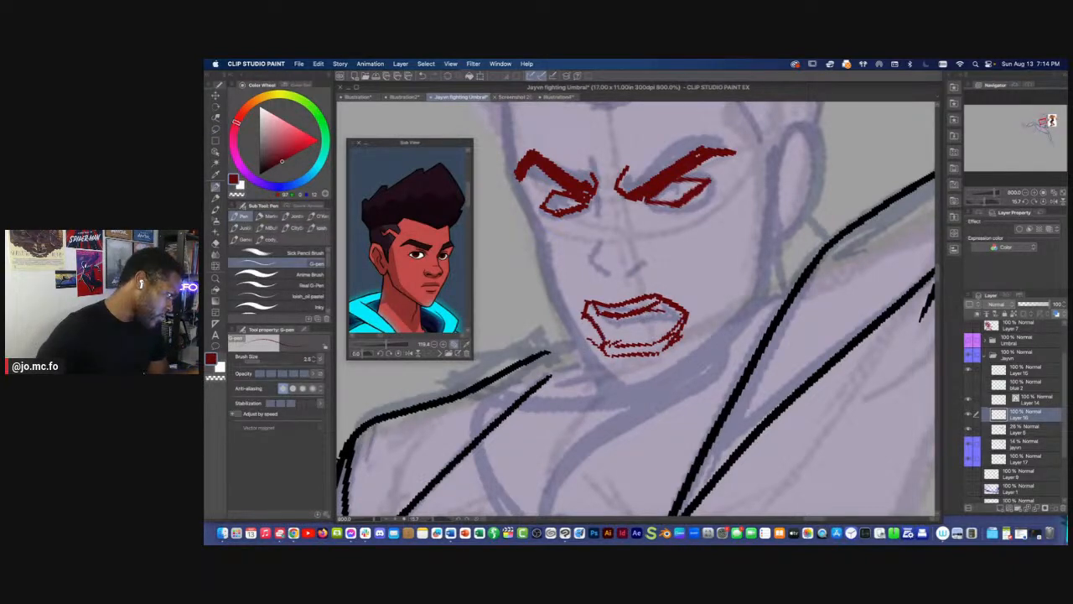
{"action": "key", "text": "m"}
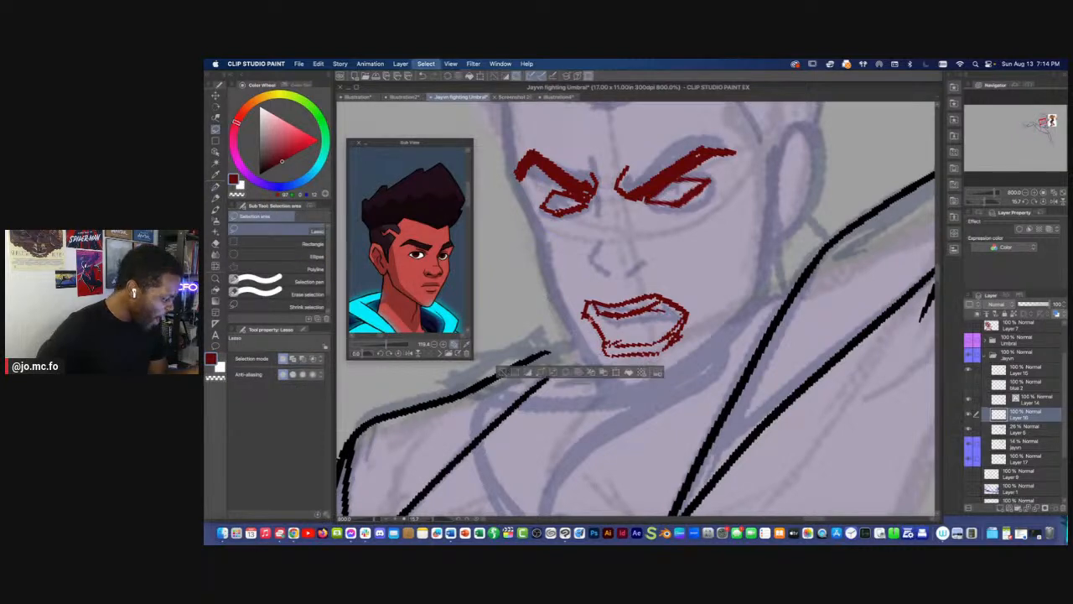
{"action": "key", "text": "p"}
{"action": "mouse_move", "coordinate": [606, 364]}
{"action": "left_mouse_down"}
{"action": "mouse_move", "coordinate": [636, 368]}
{"action": "mouse_move", "coordinate": [617, 366]}
{"action": "left_mouse_up"}
{"action": "left_click_drag", "start_coordinate": [602, 364], "coordinate": [649, 367]}
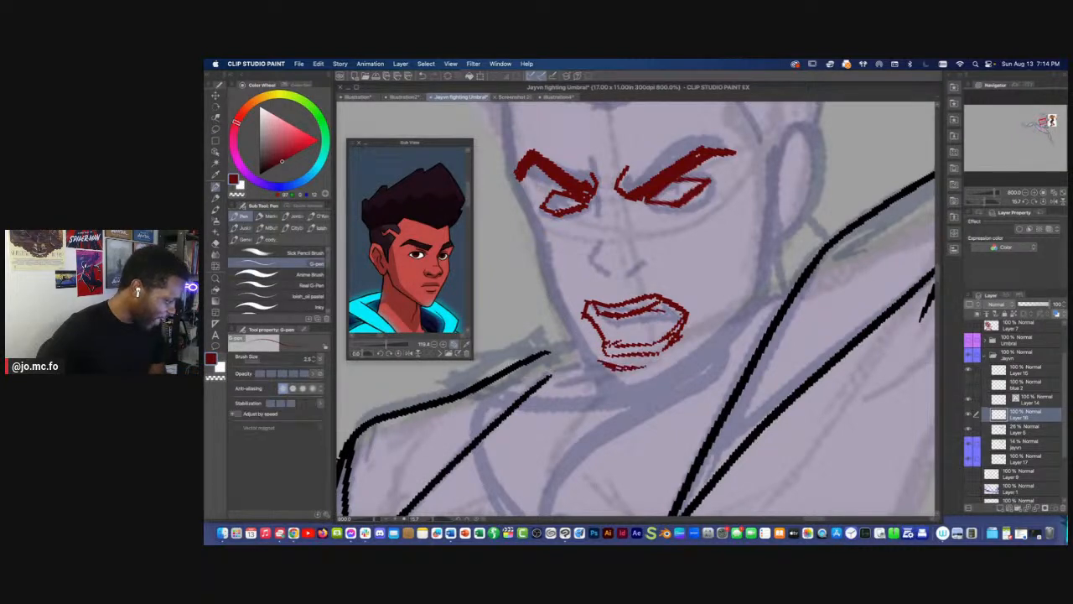
Lasso the whole mouth and move it slightly closer to the nose, then clear the selection
{"action": "key", "text": "m"}
{"action": "left_click_drag", "start_coordinate": [574, 285], "coordinate": [579, 282]}
{"action": "key", "text": "super+t"}
{"action": "mouse_move", "coordinate": [638, 329]}
{"action": "left_mouse_down"}
{"action": "mouse_move", "coordinate": [584, 331]}
{"action": "mouse_move", "coordinate": [590, 360]}
{"action": "mouse_move", "coordinate": [629, 409]}
{"action": "left_mouse_up"}
{"action": "key", "text": "Return"}
{"action": "key", "text": "super+d"}
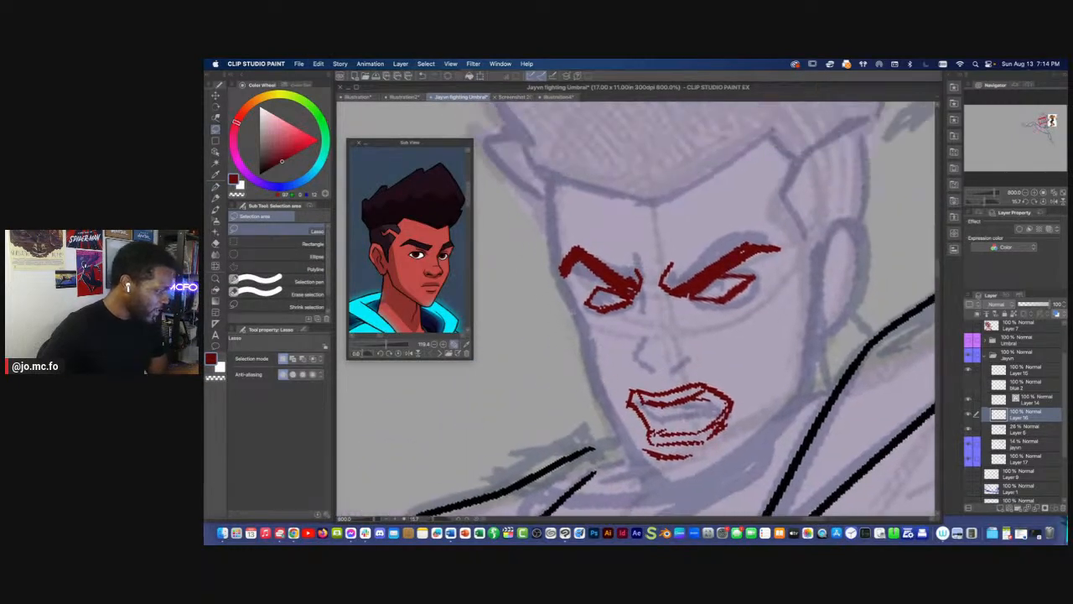
Lasso the eye and brow on the face's far side, move them slightly lower, and run a transform on the near eye
{"action": "mouse_move", "coordinate": [537, 243]}
{"action": "left_mouse_down"}
{"action": "mouse_move", "coordinate": [645, 356]}
{"action": "mouse_move", "coordinate": [539, 262]}
{"action": "left_mouse_up"}
{"action": "key", "text": "super+t"}
{"action": "mouse_move", "coordinate": [654, 281]}
{"action": "left_mouse_down"}
{"action": "mouse_move", "coordinate": [654, 269]}
{"action": "mouse_move", "coordinate": [762, 356]}
{"action": "mouse_move", "coordinate": [679, 250]}
{"action": "mouse_move", "coordinate": [617, 208]}
{"action": "left_mouse_up"}
{"action": "key", "text": "Return"}
{"action": "key", "text": "super+d"}
{"action": "key", "text": "super+t"}
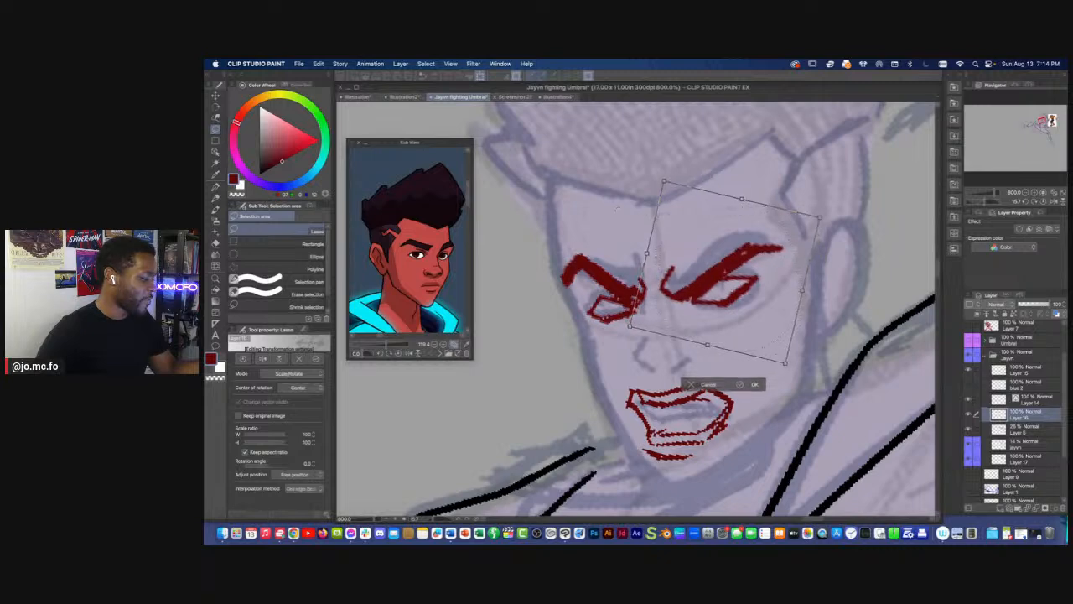
{"action": "key", "text": "Return"}
{"action": "key", "text": "super+d"}
{"action": "left_click_drag", "start_coordinate": [662, 319], "coordinate": [605, 295]}
Draw the nose with the G-pen: the bridge line down from the brow, the tip, both nostrils and the wing
{"action": "key", "text": "p"}
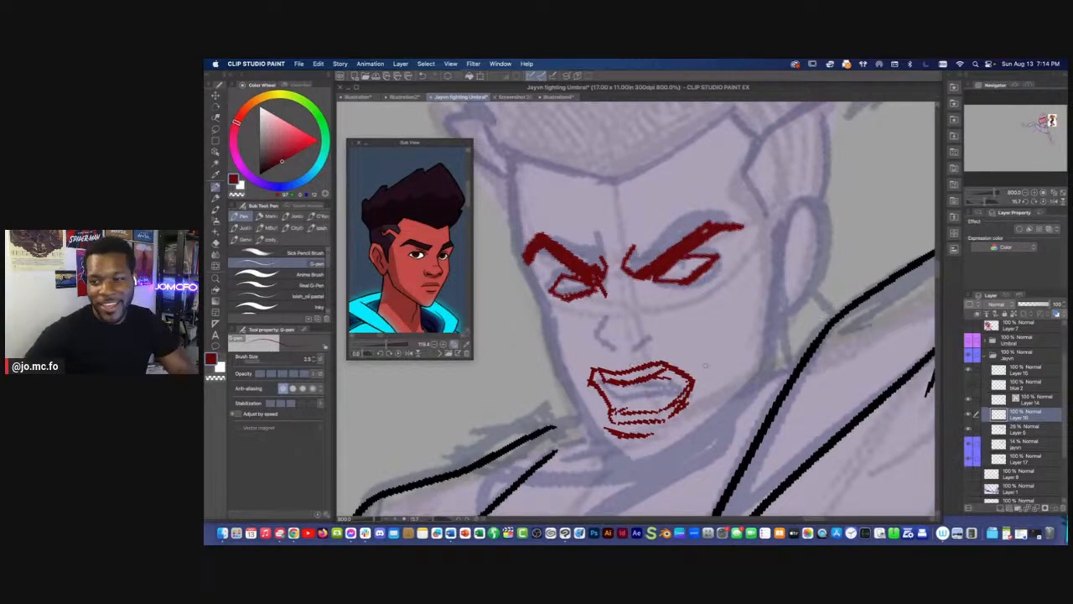
{"action": "scroll", "coordinate": [696, 358], "scroll_direction": "up", "scroll_amount": 2}
{"action": "key", "text": "Tab"}
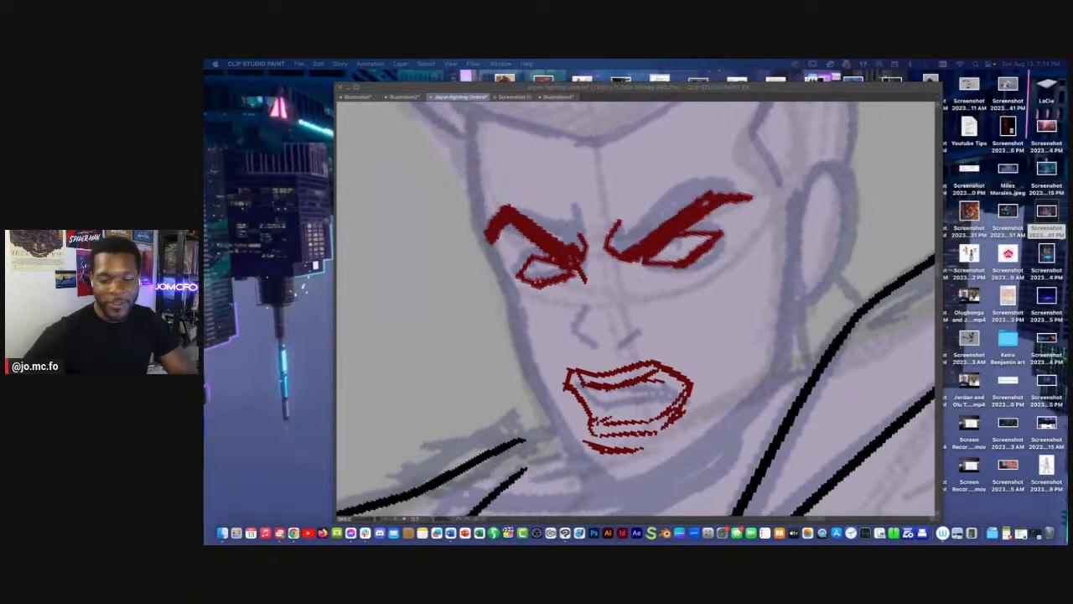
{"action": "key", "text": "Tab"}
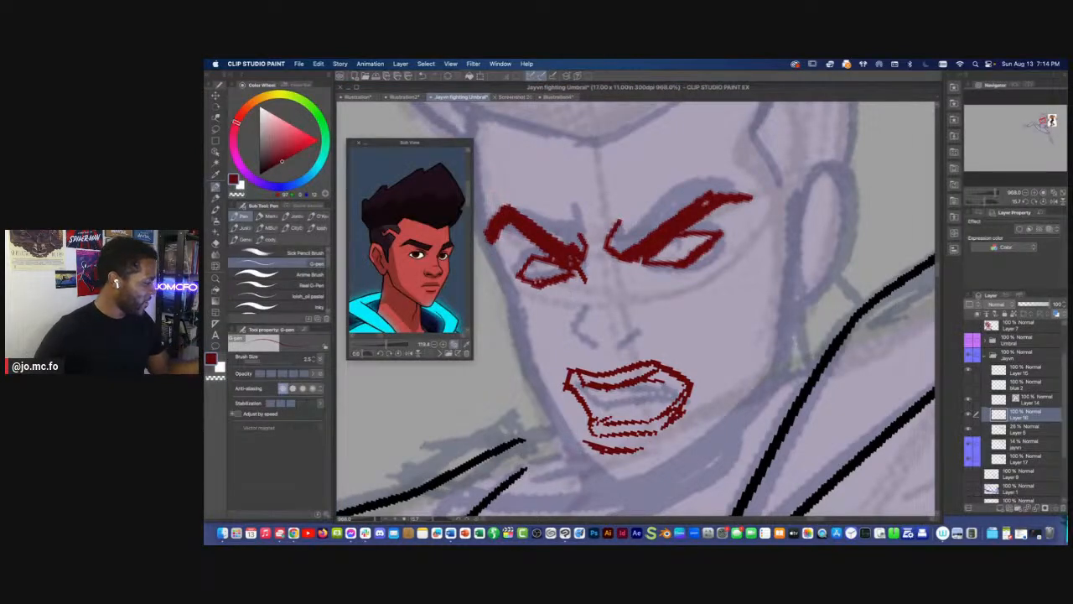
{"action": "left_click_drag", "start_coordinate": [586, 283], "coordinate": [577, 323]}
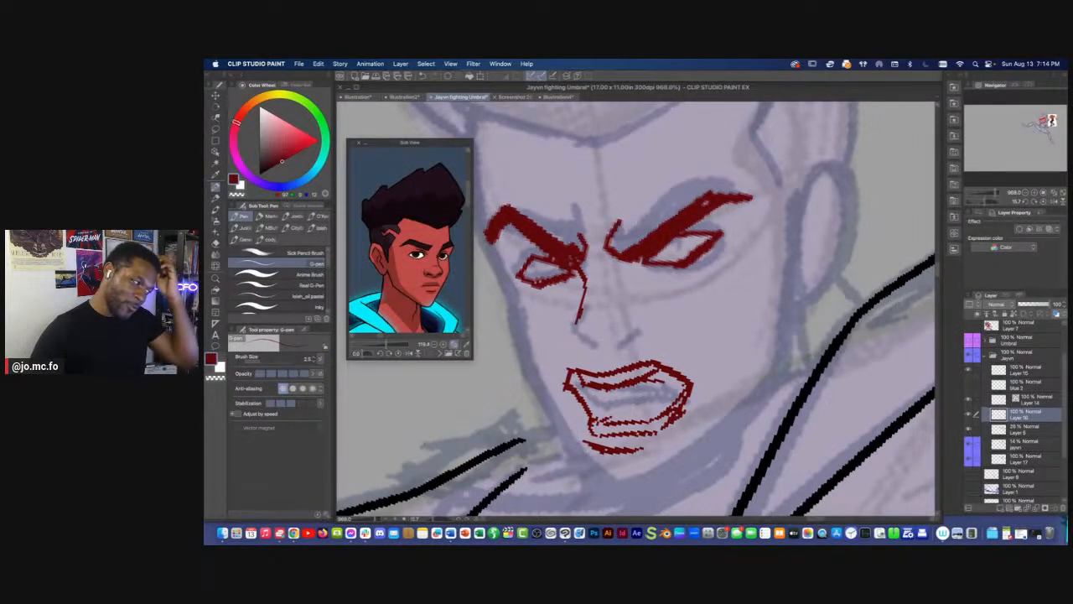
{"action": "mouse_move", "coordinate": [576, 319]}
{"action": "left_mouse_down"}
{"action": "mouse_move", "coordinate": [571, 336]}
{"action": "mouse_move", "coordinate": [599, 351]}
{"action": "mouse_move", "coordinate": [643, 337]}
{"action": "mouse_move", "coordinate": [644, 320]}
{"action": "mouse_move", "coordinate": [650, 345]}
{"action": "mouse_move", "coordinate": [658, 337]}
{"action": "left_mouse_up"}
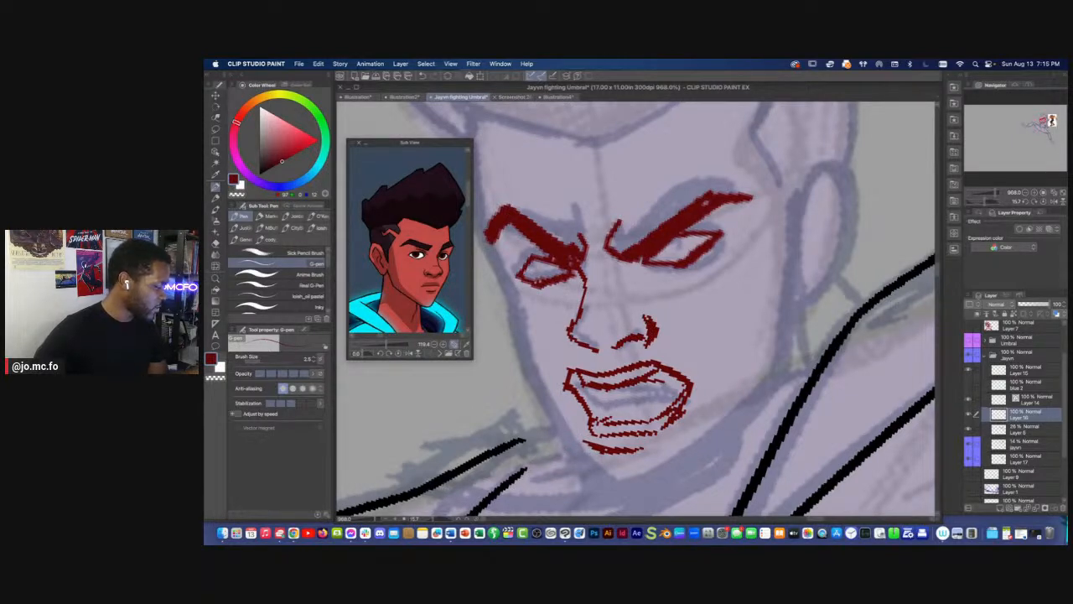
{"action": "left_click_drag", "start_coordinate": [584, 312], "coordinate": [613, 307]}
{"action": "left_click_drag", "start_coordinate": [583, 315], "coordinate": [597, 306]}
{"action": "scroll", "coordinate": [552, 389], "scroll_direction": "down", "scroll_amount": 8}
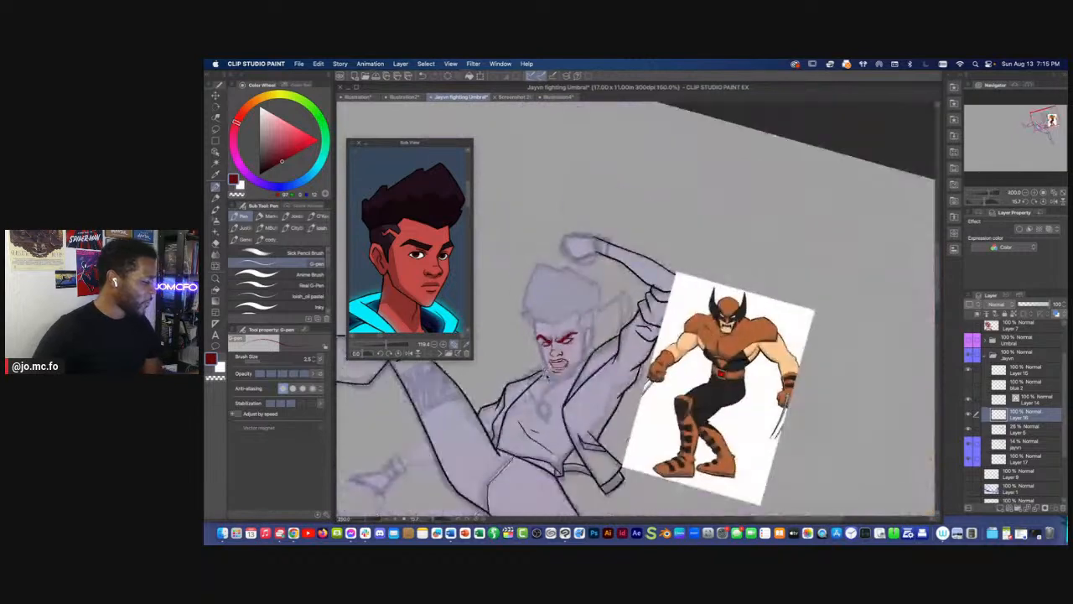
{"action": "scroll", "coordinate": [553, 389], "scroll_direction": "up", "scroll_amount": 3}
{"action": "left_click_drag", "start_coordinate": [553, 389], "coordinate": [661, 431]}
{"action": "key", "text": "super+p"}
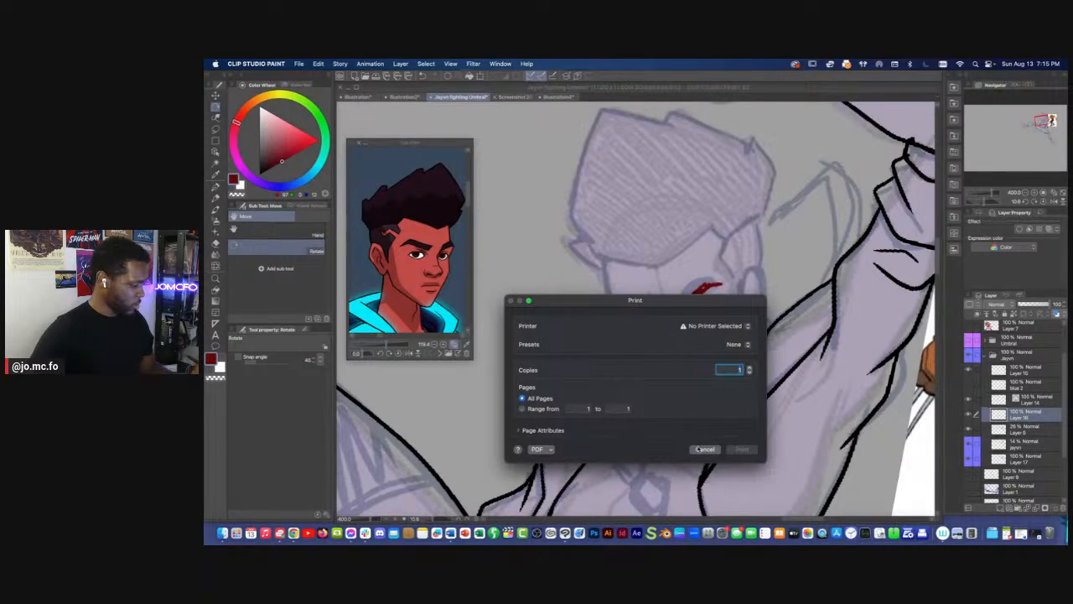
{"action": "left_click", "coordinate": [707, 452]}
Set the G-pen size to 4 and line the far side of the face from the forehead past the cheek to the chin
{"action": "key", "text": "super+plus"}
{"action": "left_click_drag", "start_coordinate": [611, 312], "coordinate": [583, 305]}
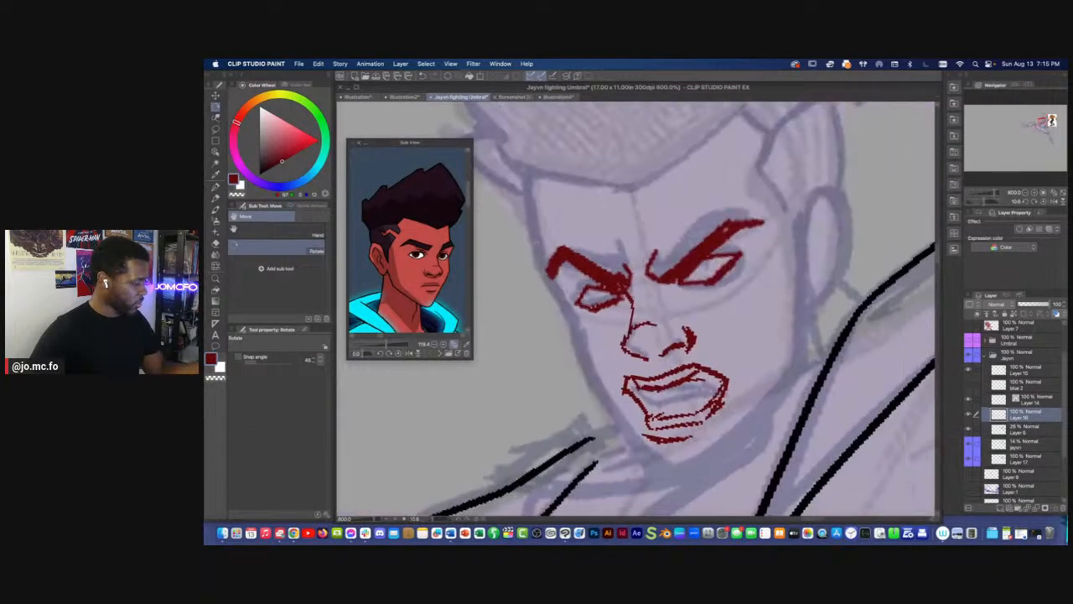
{"action": "key", "text": "p"}
{"action": "mouse_move", "coordinate": [534, 178]}
{"action": "left_mouse_down"}
{"action": "mouse_move", "coordinate": [549, 281]}
{"action": "mouse_move", "coordinate": [575, 313]}
{"action": "left_mouse_up"}
{"action": "key", "text": "]"}
{"action": "key", "text": "]"}
{"action": "mouse_move", "coordinate": [548, 278]}
{"action": "left_mouse_down"}
{"action": "mouse_move", "coordinate": [577, 321]}
{"action": "mouse_move", "coordinate": [579, 351]}
{"action": "left_mouse_up"}
{"action": "mouse_move", "coordinate": [577, 320]}
{"action": "left_mouse_down"}
{"action": "mouse_move", "coordinate": [581, 361]}
{"action": "mouse_move", "coordinate": [626, 429]}
{"action": "left_mouse_up"}
{"action": "left_click_drag", "start_coordinate": [581, 356], "coordinate": [675, 481]}
{"action": "left_click_drag", "start_coordinate": [608, 398], "coordinate": [686, 479]}
Line the near side of the jaw from the chin up to the ear and outline the near ear
{"action": "mouse_move", "coordinate": [813, 216]}
{"action": "left_mouse_down"}
{"action": "mouse_move", "coordinate": [810, 356]}
{"action": "mouse_move", "coordinate": [726, 462]}
{"action": "mouse_move", "coordinate": [679, 485]}
{"action": "left_mouse_up"}
{"action": "left_click_drag", "start_coordinate": [804, 350], "coordinate": [711, 476]}
{"action": "mouse_move", "coordinate": [817, 203]}
{"action": "left_mouse_down"}
{"action": "mouse_move", "coordinate": [811, 350]}
{"action": "mouse_move", "coordinate": [789, 396]}
{"action": "mouse_move", "coordinate": [667, 476]}
{"action": "left_mouse_up"}
{"action": "mouse_move", "coordinate": [728, 463]}
{"action": "left_mouse_down"}
{"action": "mouse_move", "coordinate": [768, 419]}
{"action": "mouse_move", "coordinate": [842, 182]}
{"action": "mouse_move", "coordinate": [819, 294]}
{"action": "left_mouse_up"}
{"action": "left_click_drag", "start_coordinate": [850, 241], "coordinate": [817, 287]}
{"action": "mouse_move", "coordinate": [832, 183]}
{"action": "left_mouse_down"}
{"action": "mouse_move", "coordinate": [852, 201]}
{"action": "mouse_move", "coordinate": [821, 289]}
{"action": "left_mouse_up"}
Line the angular temple hairline, the sideburn edge above the near ear and the outer side of the hair
{"action": "mouse_move", "coordinate": [704, 277]}
{"action": "left_mouse_down"}
{"action": "mouse_move", "coordinate": [711, 360]}
{"action": "mouse_move", "coordinate": [698, 405]}
{"action": "mouse_move", "coordinate": [668, 409]}
{"action": "left_mouse_up"}
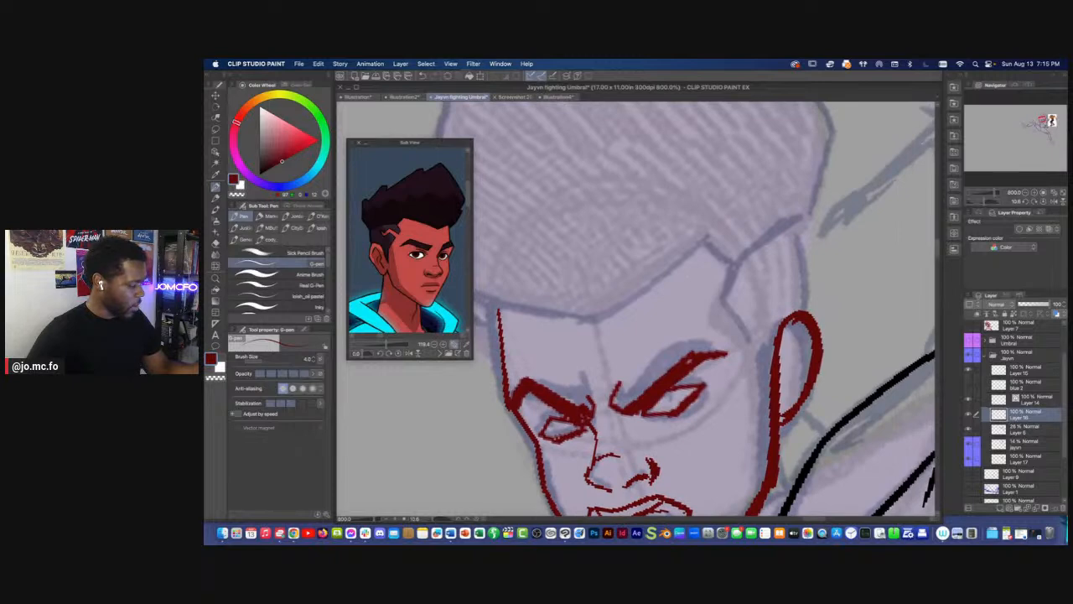
{"action": "mouse_move", "coordinate": [692, 232]}
{"action": "left_mouse_down"}
{"action": "mouse_move", "coordinate": [713, 302]}
{"action": "mouse_move", "coordinate": [768, 369]}
{"action": "mouse_move", "coordinate": [714, 300]}
{"action": "mouse_move", "coordinate": [740, 267]}
{"action": "left_mouse_up"}
{"action": "mouse_move", "coordinate": [813, 221]}
{"action": "left_mouse_down"}
{"action": "mouse_move", "coordinate": [809, 316]}
{"action": "mouse_move", "coordinate": [817, 274]}
{"action": "left_mouse_up"}
{"action": "mouse_move", "coordinate": [754, 285]}
{"action": "left_mouse_down"}
{"action": "mouse_move", "coordinate": [753, 326]}
{"action": "mouse_move", "coordinate": [797, 267]}
{"action": "left_mouse_up"}
{"action": "mouse_move", "coordinate": [742, 307]}
{"action": "left_mouse_down"}
{"action": "mouse_move", "coordinate": [823, 247]}
{"action": "mouse_move", "coordinate": [782, 286]}
{"action": "mouse_move", "coordinate": [760, 357]}
{"action": "left_mouse_up"}
{"action": "mouse_move", "coordinate": [798, 318]}
{"action": "left_mouse_down"}
{"action": "mouse_move", "coordinate": [824, 239]}
{"action": "mouse_move", "coordinate": [764, 161]}
{"action": "left_mouse_up"}
{"action": "left_click_drag", "start_coordinate": [805, 198], "coordinate": [799, 316]}
{"action": "scroll", "coordinate": [788, 323], "scroll_direction": "down", "scroll_amount": 4}
{"action": "scroll", "coordinate": [805, 336], "scroll_direction": "up", "scroll_amount": 4}
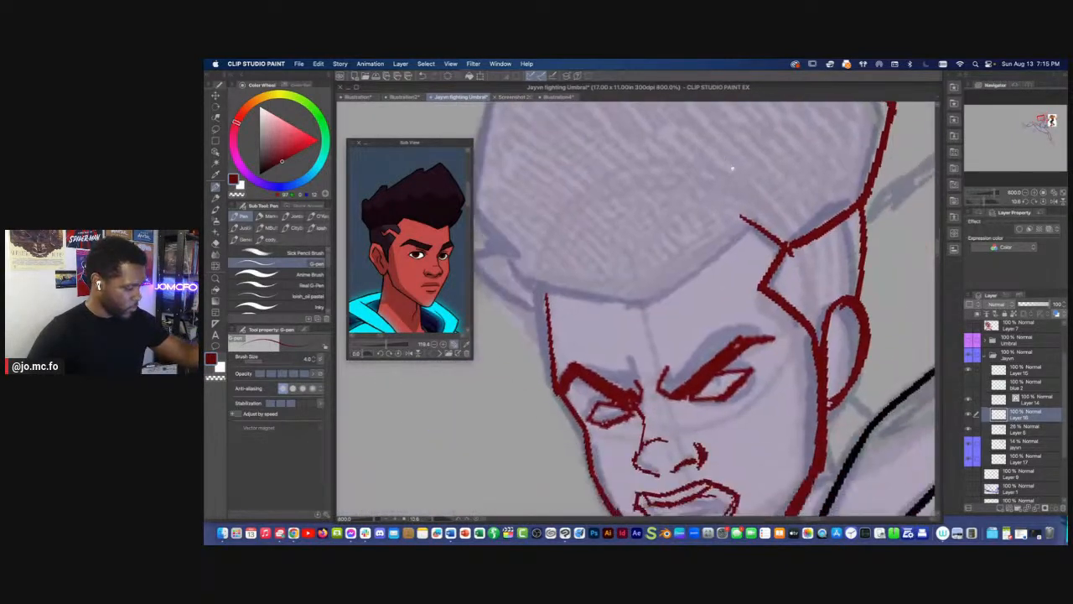
Set the G-pen size to 3 and line the pointed front hairline across the forehead
{"action": "scroll", "coordinate": [727, 166], "scroll_direction": "left", "scroll_amount": 2}
{"action": "key", "text": "bracketleft"}
{"action": "left_click_drag", "start_coordinate": [652, 307], "coordinate": [641, 250]}
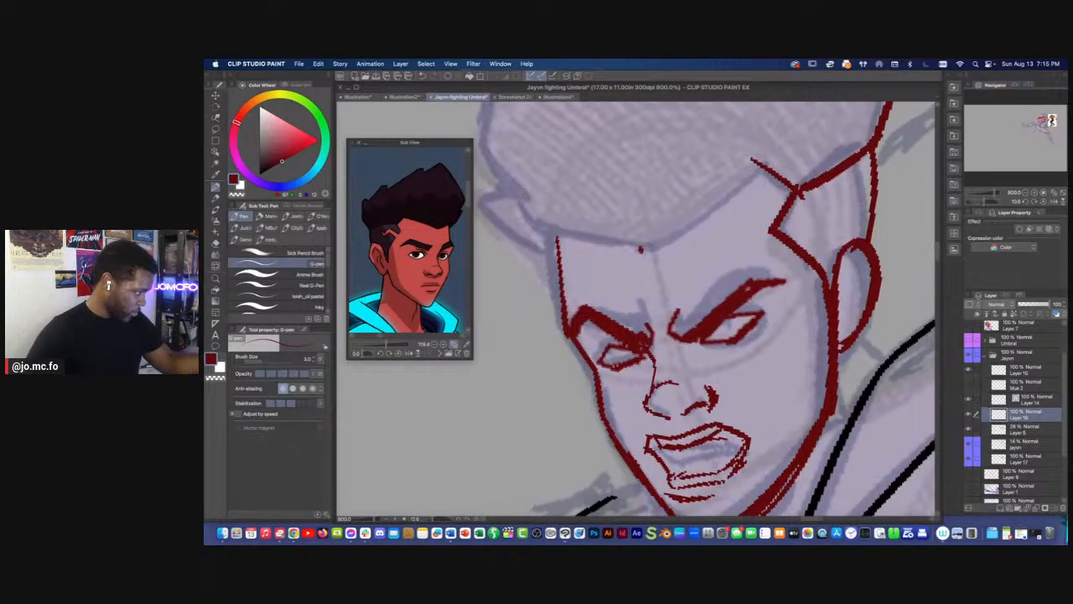
{"action": "mouse_move", "coordinate": [761, 160]}
{"action": "left_mouse_down"}
{"action": "mouse_move", "coordinate": [644, 249]}
{"action": "mouse_move", "coordinate": [757, 165]}
{"action": "mouse_move", "coordinate": [728, 250]}
{"action": "left_mouse_up"}
{"action": "mouse_move", "coordinate": [531, 296]}
{"action": "left_mouse_down"}
{"action": "mouse_move", "coordinate": [642, 330]}
{"action": "mouse_move", "coordinate": [515, 290]}
{"action": "left_mouse_up"}
{"action": "left_click_drag", "start_coordinate": [639, 332], "coordinate": [515, 292]}
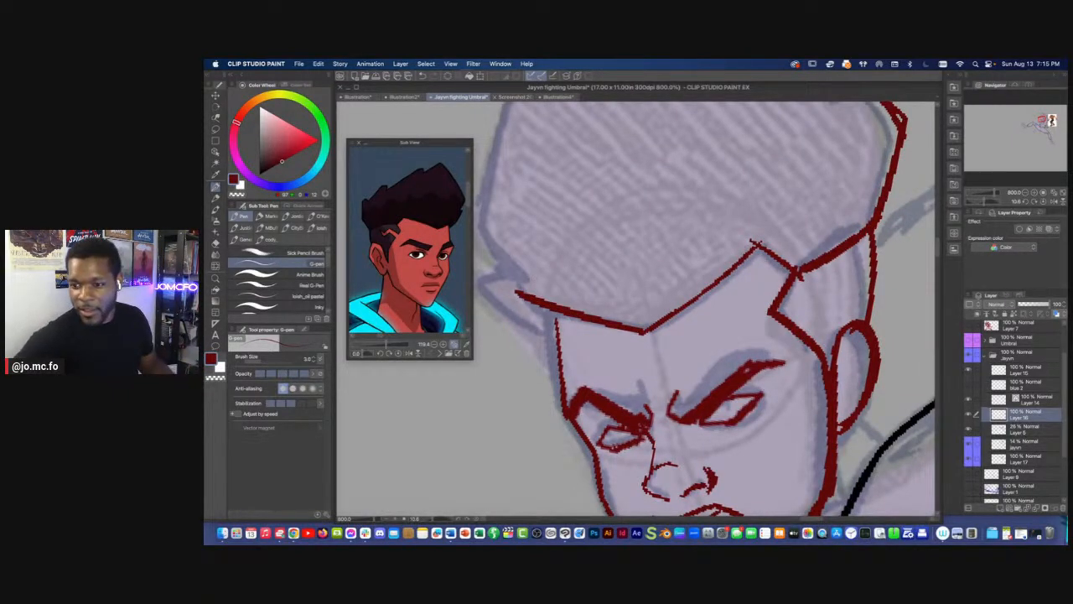
Switch to Chrome and examine the Atlanta Braves cap among the baseball hat image results
{"action": "key", "text": "super+Tab"}
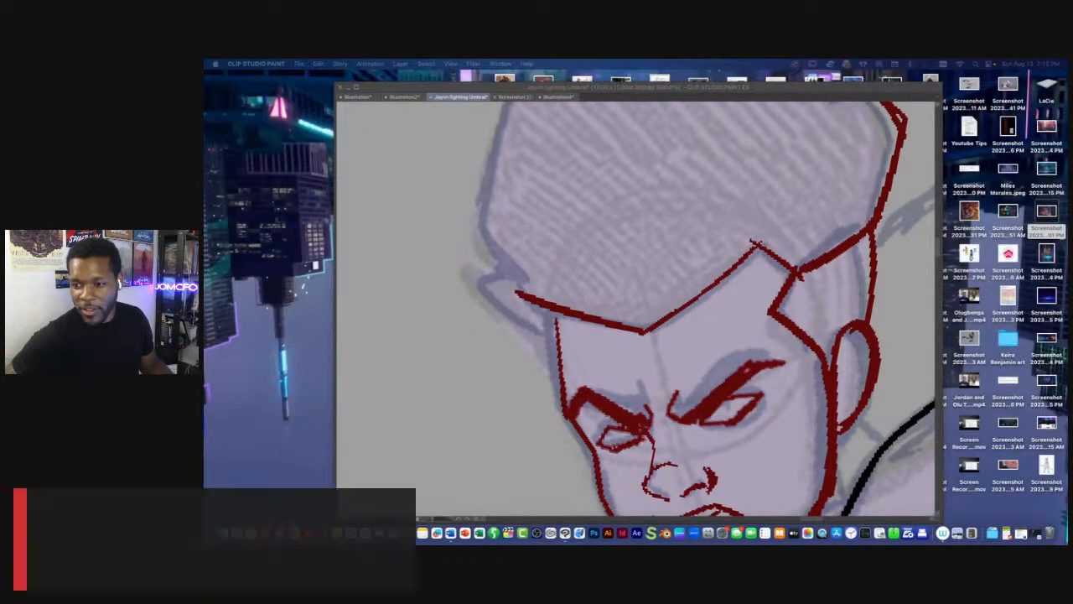
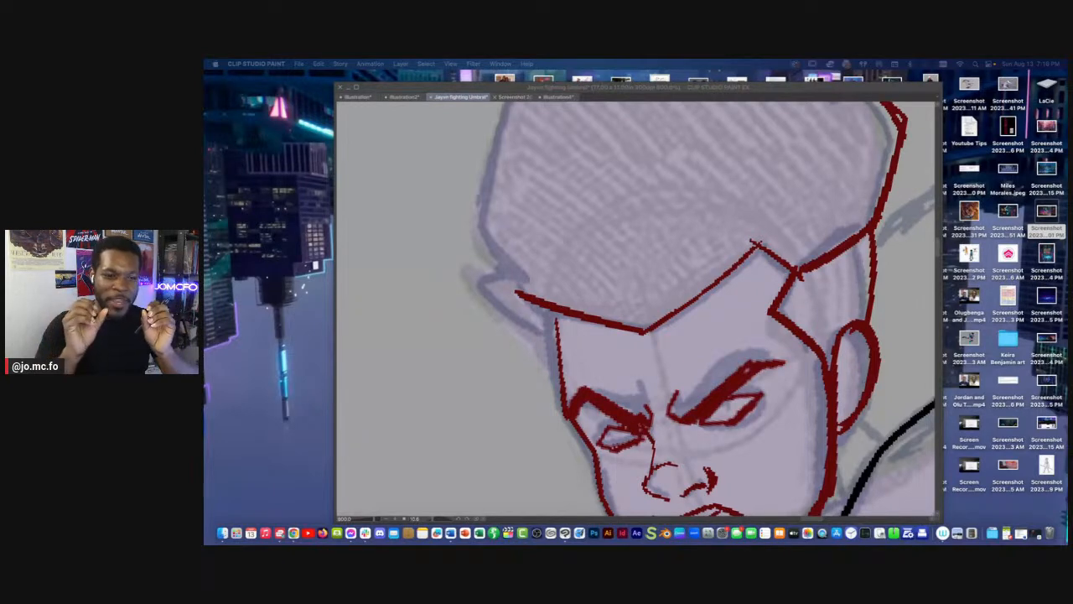
{"action": "left_click_drag", "start_coordinate": [1066, 82], "coordinate": [691, 81]}
{"action": "scroll", "coordinate": [646, 304], "scroll_direction": "down", "scroll_amount": 1}
{"action": "left_click", "coordinate": [491, 422]}
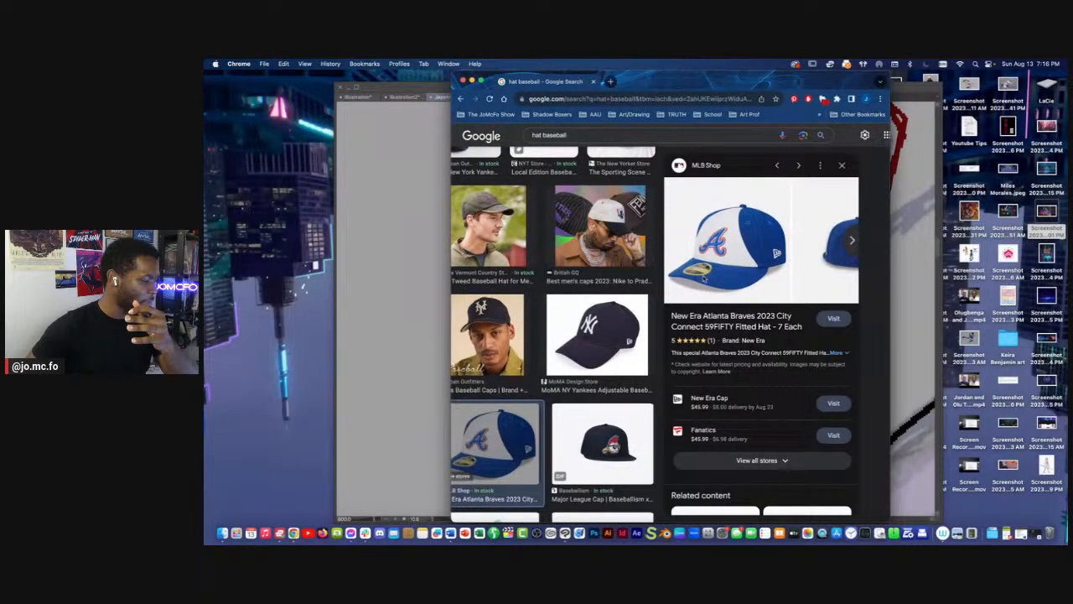
{"action": "scroll", "coordinate": [705, 274], "scroll_direction": "down", "scroll_amount": 3}
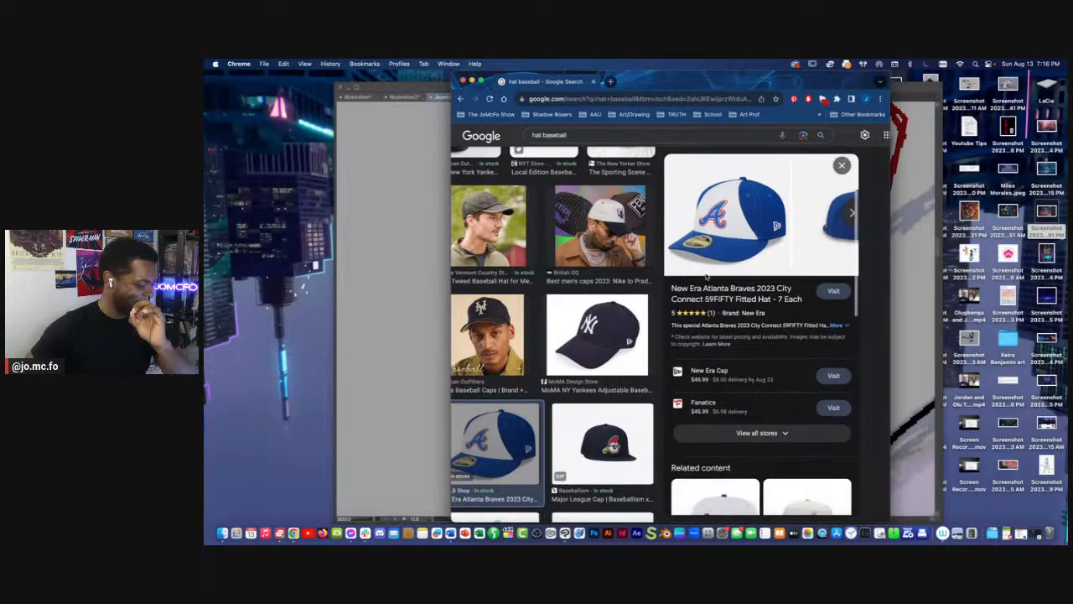
{"action": "scroll", "coordinate": [717, 276], "scroll_direction": "down", "scroll_amount": 1}
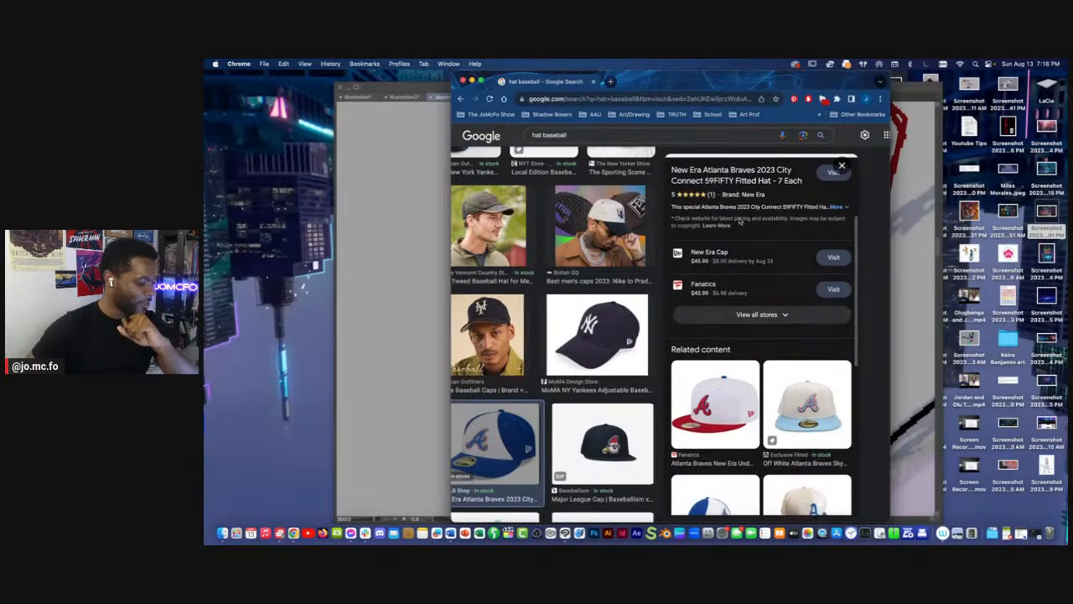
{"action": "mouse_move", "coordinate": [646, 87]}
{"action": "left_mouse_down"}
{"action": "mouse_move", "coordinate": [824, 194]}
{"action": "mouse_move", "coordinate": [1072, 138]}
{"action": "left_mouse_up"}
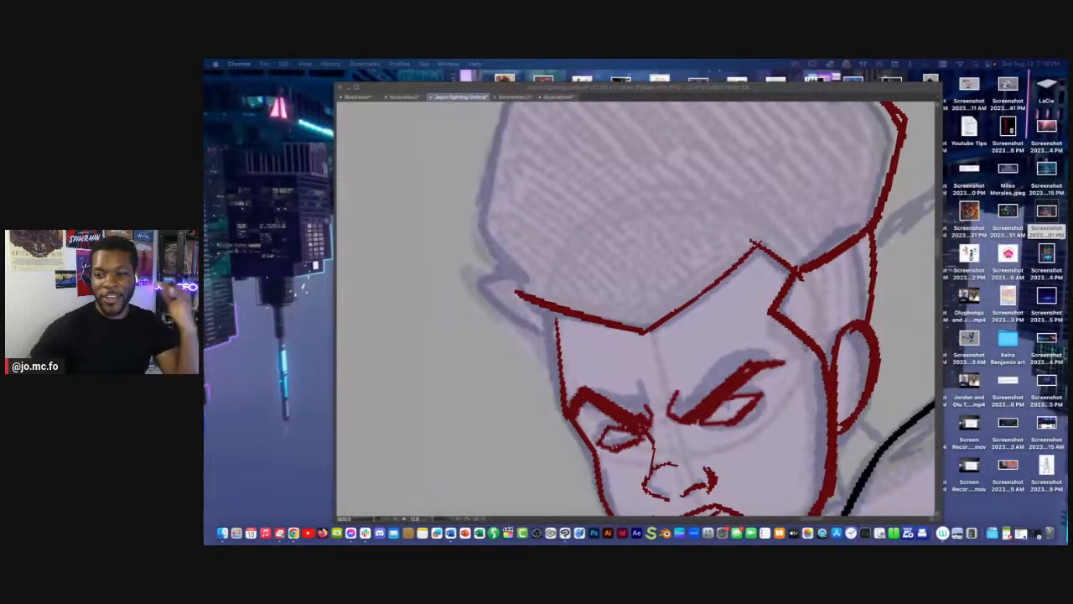
Return to Clip Studio Paint and line the lower outer edge of the far ear
{"action": "left_click", "coordinate": [590, 337]}
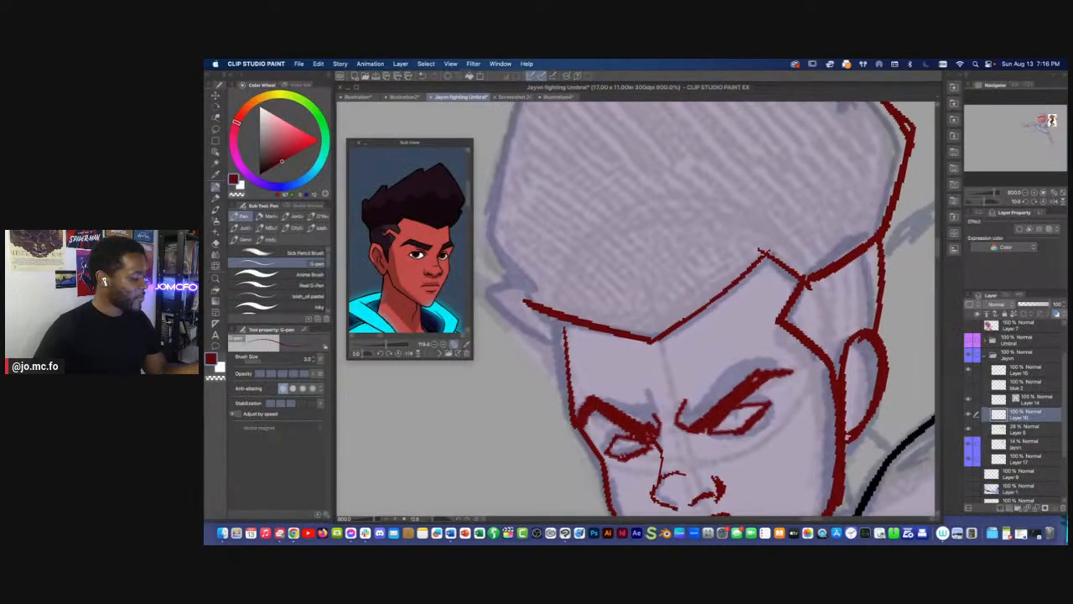
{"action": "scroll", "coordinate": [562, 397], "scroll_direction": "up", "scroll_amount": 5}
{"action": "scroll", "coordinate": [562, 397], "scroll_direction": "left", "scroll_amount": 4}
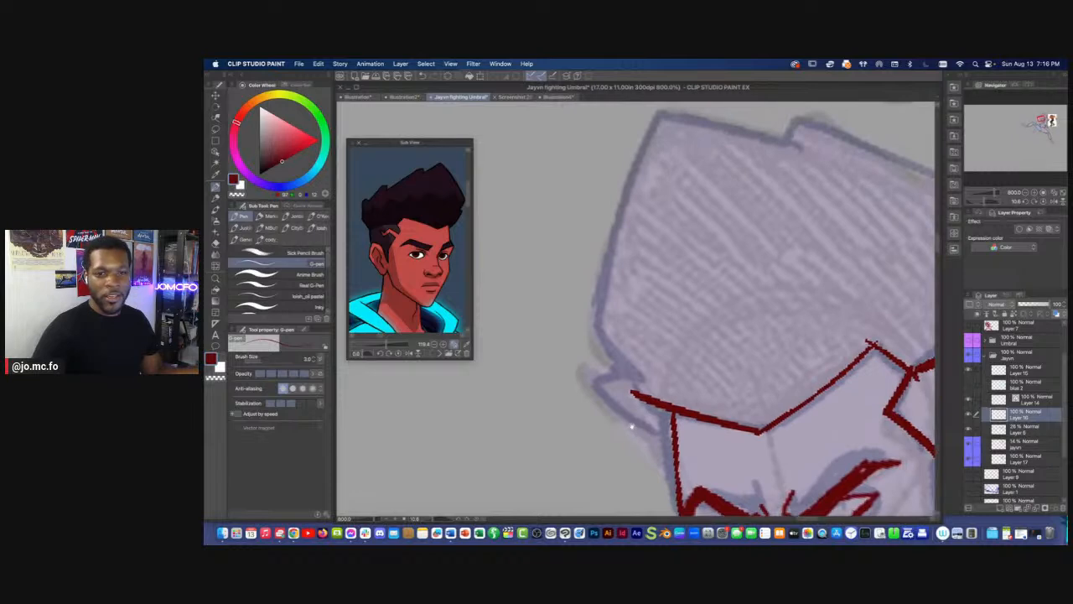
{"action": "left_click_drag", "start_coordinate": [633, 432], "coordinate": [582, 395]}
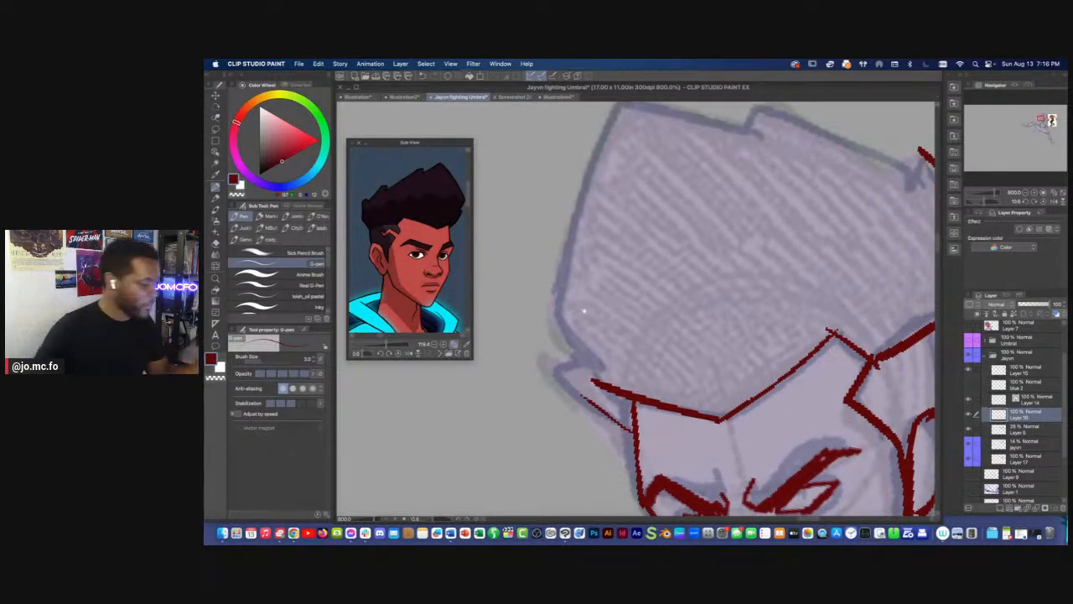
Finish the far ear's pointed outline and line the far side of the hair above it
{"action": "scroll", "coordinate": [554, 362], "scroll_direction": "up", "scroll_amount": 3}
{"action": "scroll", "coordinate": [554, 362], "scroll_direction": "right", "scroll_amount": 2}
{"action": "scroll", "coordinate": [554, 362], "scroll_direction": "right", "scroll_amount": 2}
{"action": "scroll", "coordinate": [553, 363], "scroll_direction": "left", "scroll_amount": 4}
{"action": "mouse_move", "coordinate": [625, 145]}
{"action": "left_mouse_down"}
{"action": "mouse_move", "coordinate": [554, 388]}
{"action": "mouse_move", "coordinate": [605, 430]}
{"action": "left_mouse_up"}
{"action": "left_click_drag", "start_coordinate": [557, 384], "coordinate": [600, 427]}
{"action": "mouse_move", "coordinate": [566, 407]}
{"action": "left_mouse_down"}
{"action": "mouse_move", "coordinate": [566, 352]}
{"action": "mouse_move", "coordinate": [541, 366]}
{"action": "mouse_move", "coordinate": [615, 425]}
{"action": "mouse_move", "coordinate": [545, 371]}
{"action": "mouse_move", "coordinate": [590, 363]}
{"action": "left_mouse_up"}
{"action": "left_click_drag", "start_coordinate": [562, 324], "coordinate": [565, 407]}
{"action": "left_click_drag", "start_coordinate": [587, 273], "coordinate": [592, 242]}
Line the top edge of the hair from its front peak to the first jagged notch
{"action": "left_click_drag", "start_coordinate": [667, 483], "coordinate": [934, 304]}
{"action": "mouse_move", "coordinate": [637, 266]}
{"action": "left_mouse_down"}
{"action": "mouse_move", "coordinate": [743, 354]}
{"action": "mouse_move", "coordinate": [717, 335]}
{"action": "left_mouse_up"}
{"action": "mouse_move", "coordinate": [631, 274]}
{"action": "left_mouse_down"}
{"action": "mouse_move", "coordinate": [753, 374]}
{"action": "mouse_move", "coordinate": [676, 292]}
{"action": "left_mouse_up"}
{"action": "mouse_move", "coordinate": [748, 355]}
{"action": "left_mouse_down"}
{"action": "mouse_move", "coordinate": [669, 288]}
{"action": "mouse_move", "coordinate": [659, 246]}
{"action": "mouse_move", "coordinate": [783, 372]}
{"action": "left_mouse_up"}
{"action": "left_click_drag", "start_coordinate": [737, 313], "coordinate": [657, 245]}
{"action": "left_click_drag", "start_coordinate": [656, 245], "coordinate": [655, 294]}
Continue the sloping top hair edge to the second notch and join it to the near side with a rounded tuft
{"action": "left_click_drag", "start_coordinate": [722, 303], "coordinate": [772, 373]}
{"action": "left_click_drag", "start_coordinate": [753, 330], "coordinate": [787, 388]}
{"action": "mouse_move", "coordinate": [757, 330]}
{"action": "left_mouse_down"}
{"action": "mouse_move", "coordinate": [686, 263]}
{"action": "mouse_move", "coordinate": [662, 289]}
{"action": "mouse_move", "coordinate": [769, 376]}
{"action": "left_mouse_up"}
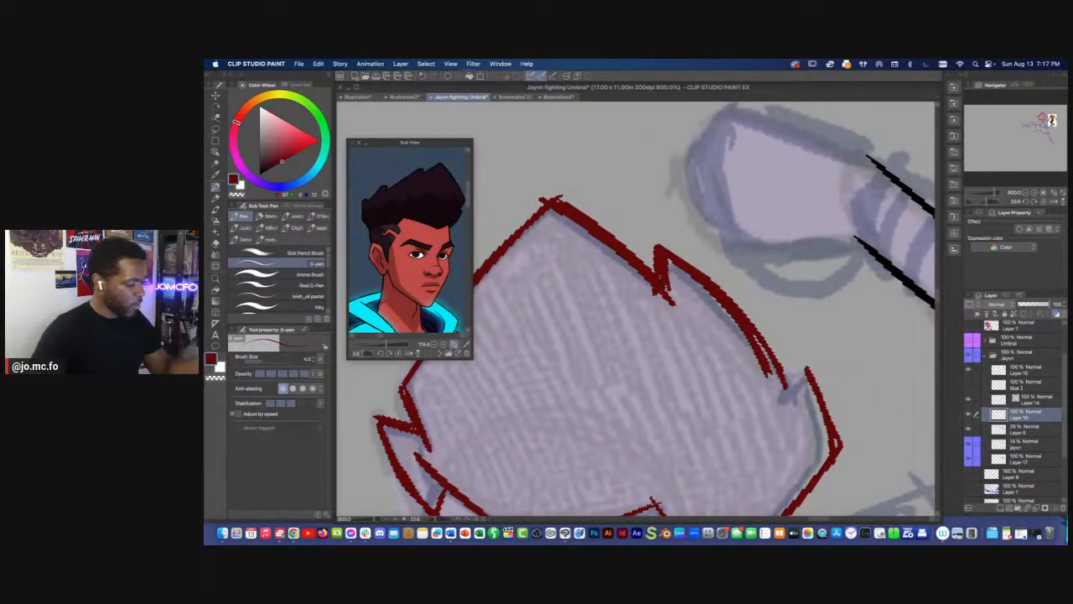
{"action": "left_click_drag", "start_coordinate": [769, 331], "coordinate": [734, 287]}
{"action": "mouse_move", "coordinate": [771, 324]}
{"action": "left_mouse_down"}
{"action": "mouse_move", "coordinate": [754, 346]}
{"action": "mouse_move", "coordinate": [798, 375]}
{"action": "mouse_move", "coordinate": [801, 404]}
{"action": "left_mouse_up"}
{"action": "left_click_drag", "start_coordinate": [735, 307], "coordinate": [764, 370]}
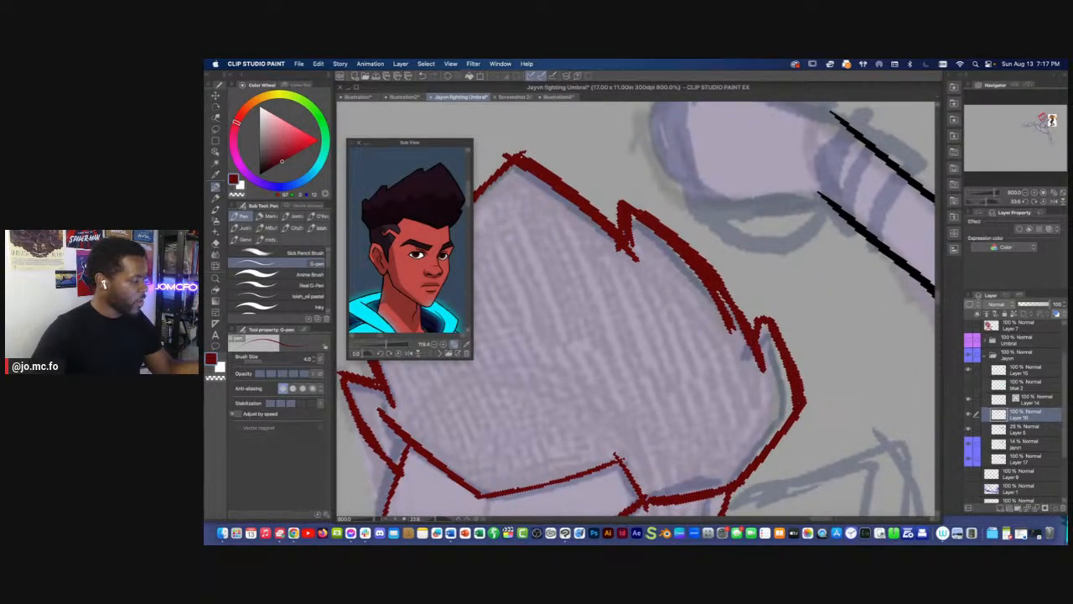
Trim and redraw the tip of the middle hair tuft, and erase the stray doubled lines along its sloping edge
{"action": "key", "text": "e"}
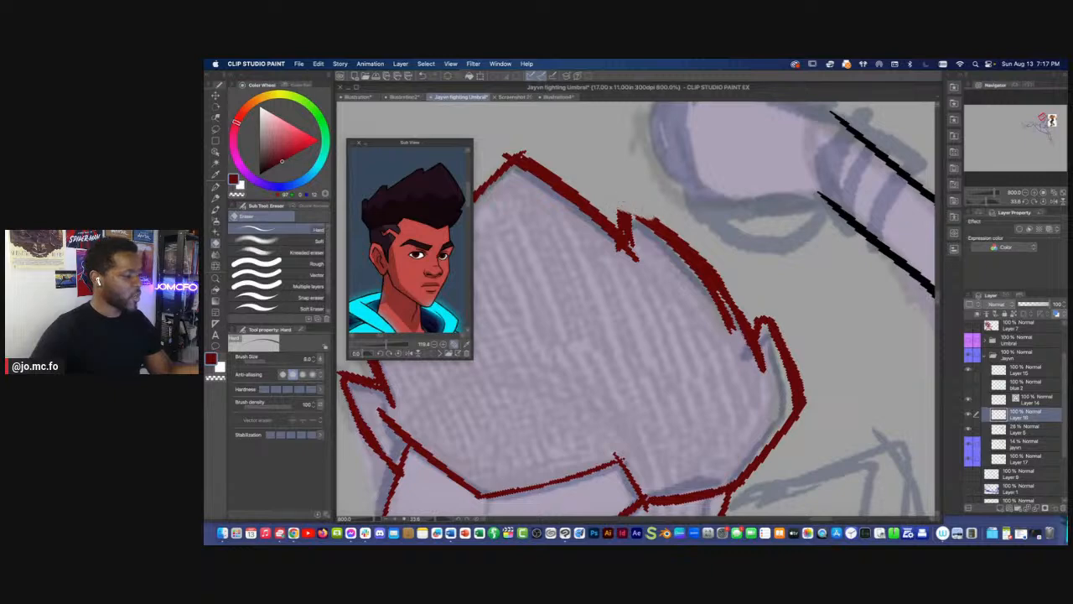
{"action": "key", "text": "p"}
{"action": "mouse_move", "coordinate": [627, 213]}
{"action": "left_mouse_down"}
{"action": "mouse_move", "coordinate": [665, 223]}
{"action": "mouse_move", "coordinate": [747, 343]}
{"action": "left_mouse_up"}
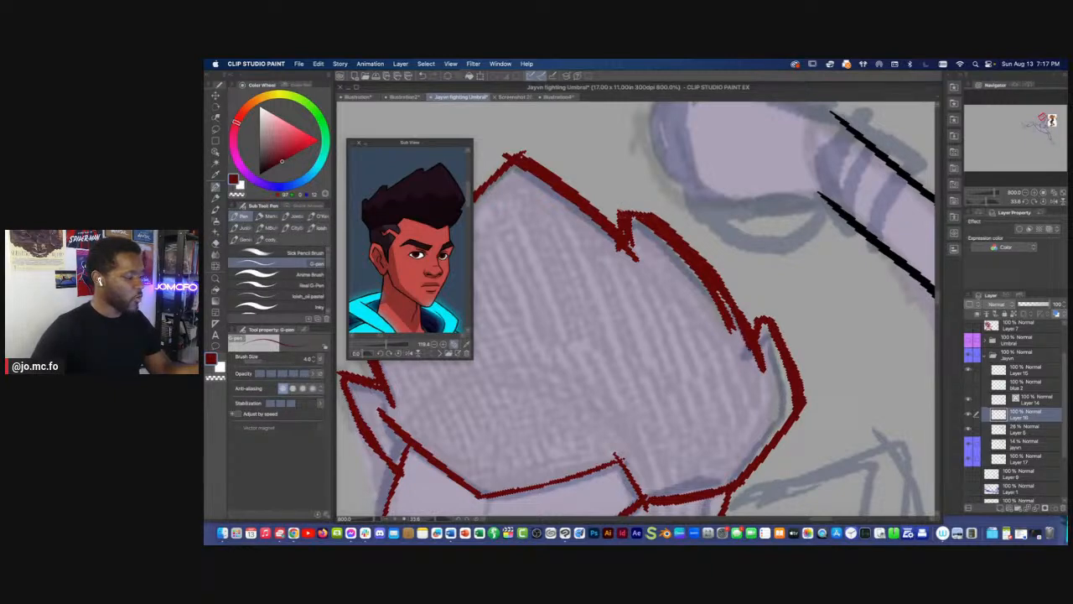
{"action": "key", "text": "e"}
{"action": "mouse_move", "coordinate": [681, 257]}
{"action": "left_mouse_down"}
{"action": "mouse_move", "coordinate": [764, 373]}
{"action": "mouse_move", "coordinate": [757, 363]}
{"action": "left_mouse_up"}
{"action": "key", "text": "bracketright"}
{"action": "left_click_drag", "start_coordinate": [724, 302], "coordinate": [744, 342]}
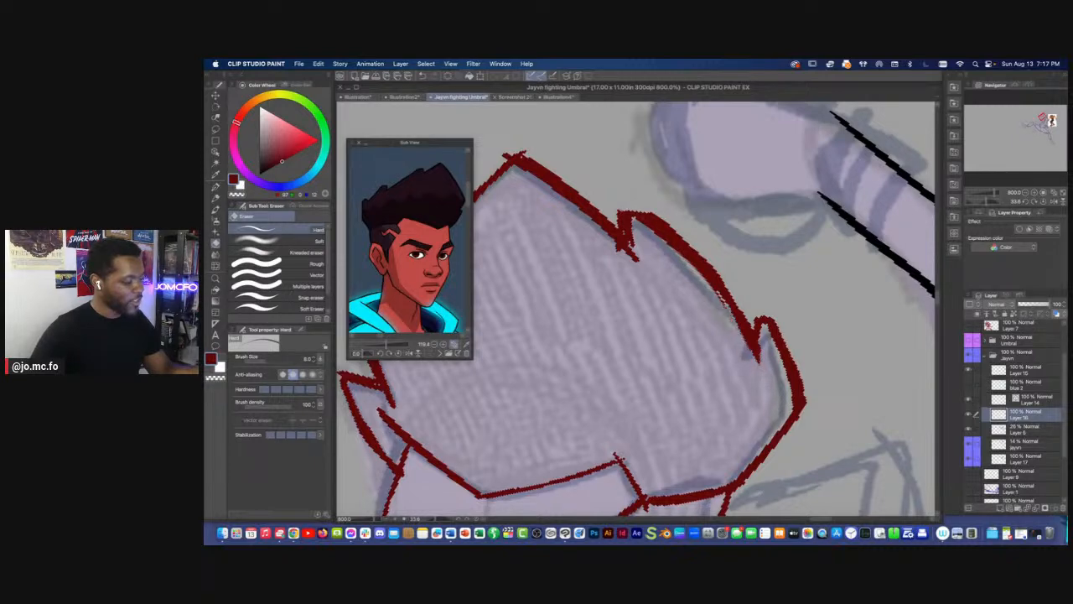
{"action": "key", "text": "p"}
{"action": "left_click_drag", "start_coordinate": [675, 390], "coordinate": [763, 403]}
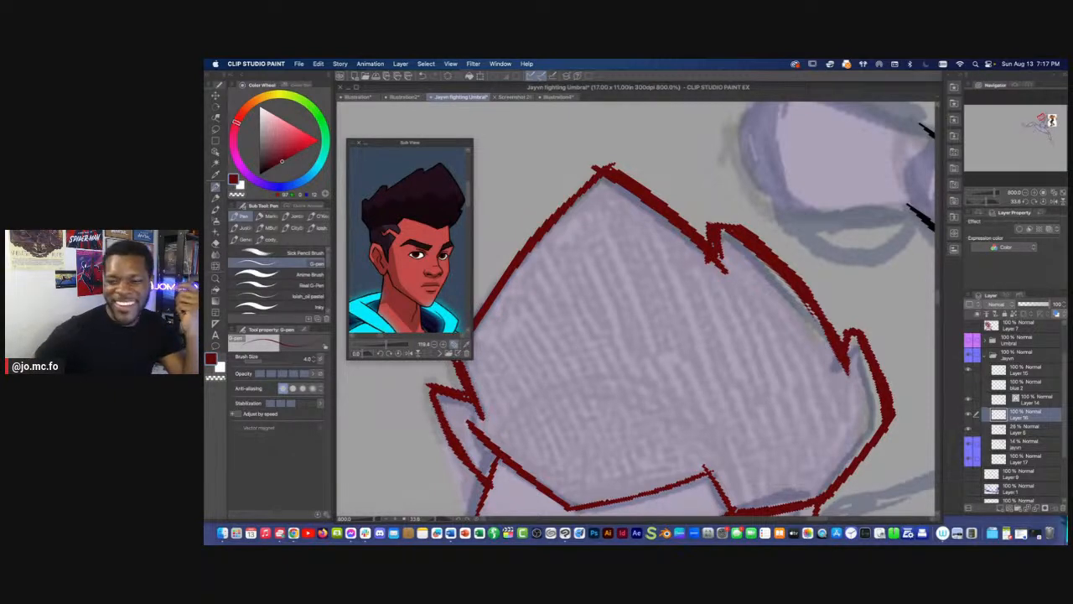
{"action": "key", "text": "Tab"}
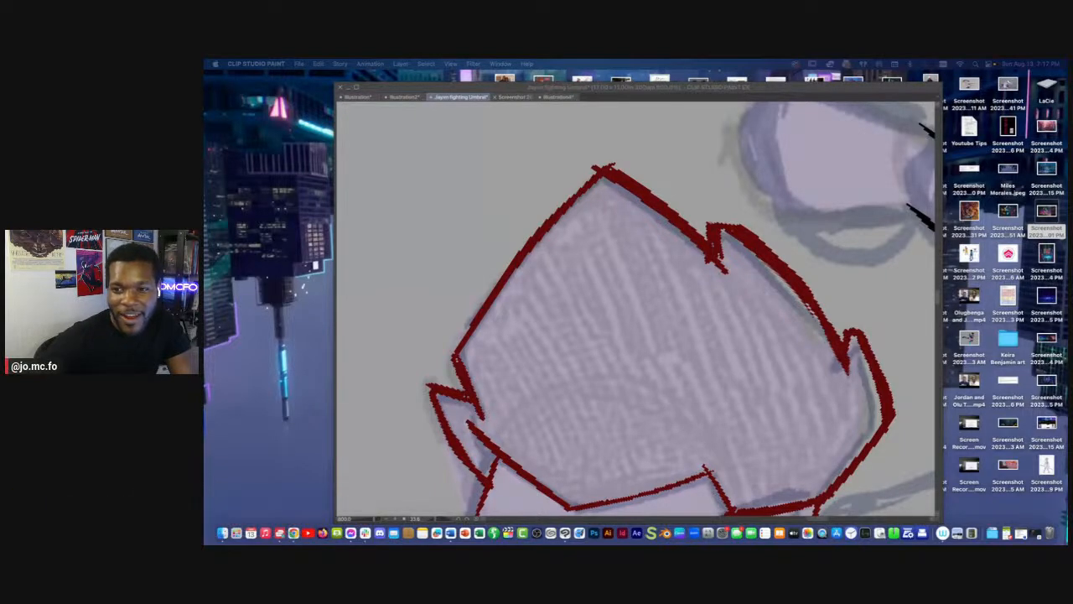
{"action": "left_click", "coordinate": [638, 309]}
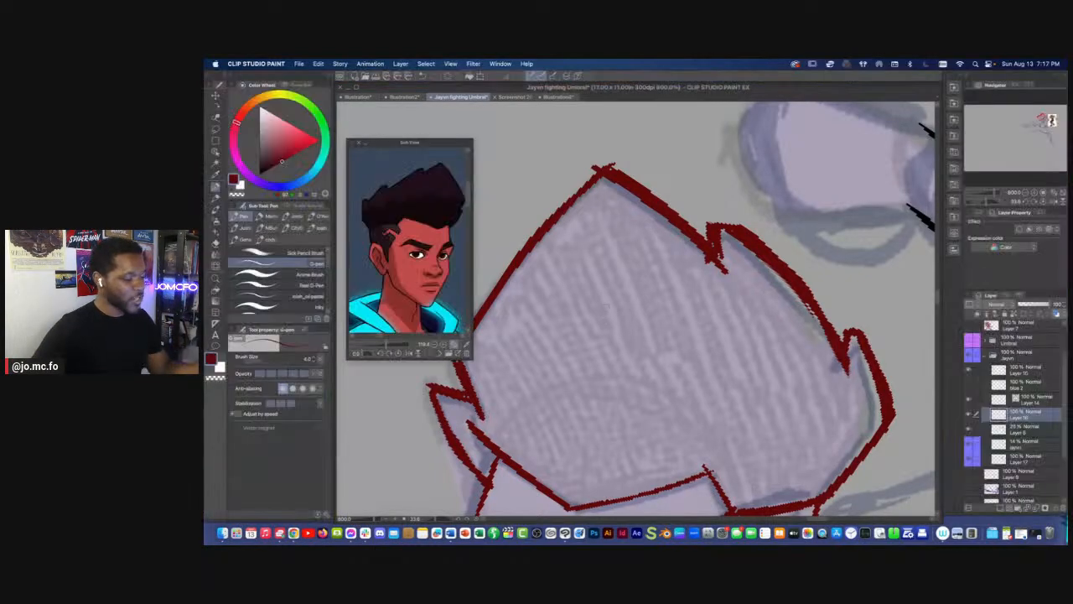
{"action": "key", "text": "r"}
{"action": "left_click_drag", "start_coordinate": [788, 335], "coordinate": [790, 325]}
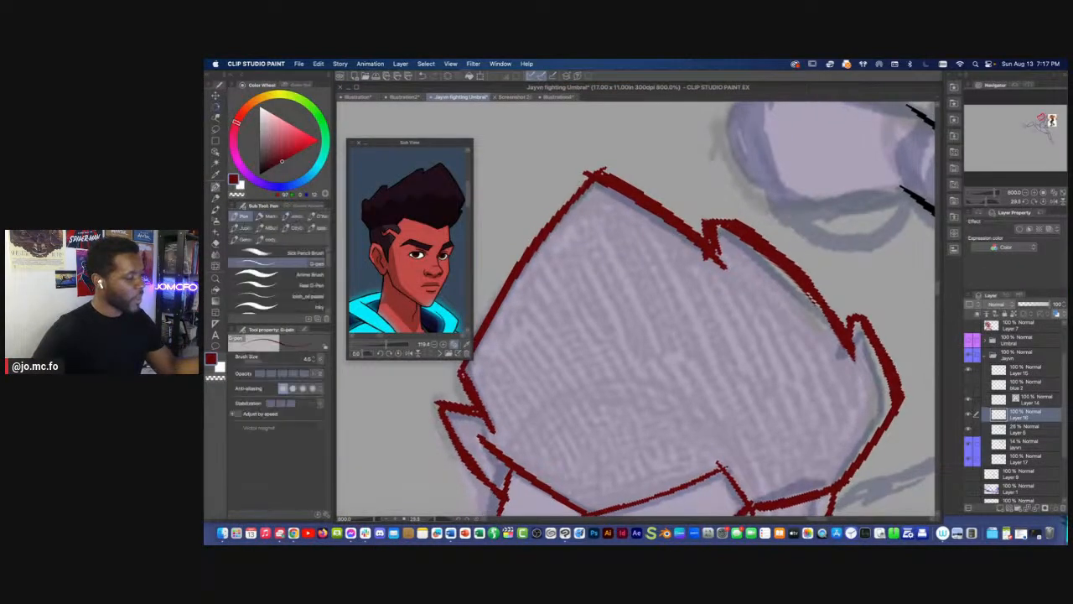
Select the pointed shape at the far side of the hairline and stretch its corners outward with a free transform
{"action": "key", "text": "m"}
{"action": "scroll", "coordinate": [491, 359], "scroll_direction": "down", "scroll_amount": 4}
{"action": "scroll", "coordinate": [635, 302], "scroll_direction": "down", "scroll_amount": 3}
{"action": "scroll", "coordinate": [635, 302], "scroll_direction": "up", "scroll_amount": 1}
{"action": "key", "text": "r"}
{"action": "left_click_drag", "start_coordinate": [792, 463], "coordinate": [916, 470]}
{"action": "scroll", "coordinate": [553, 369], "scroll_direction": "up", "scroll_amount": 5}
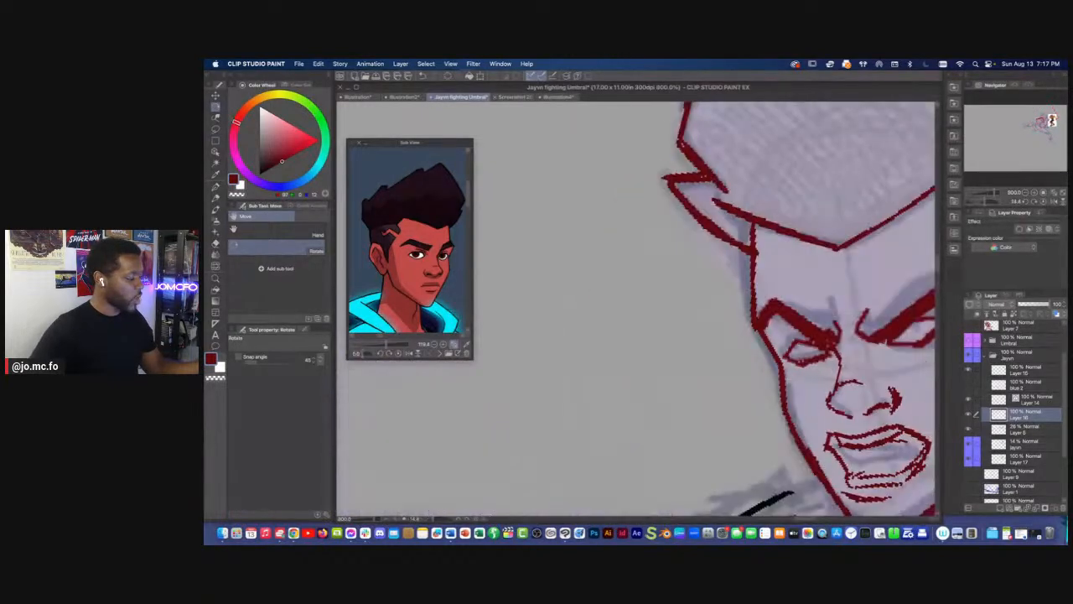
{"action": "key", "text": "m"}
{"action": "mouse_move", "coordinate": [656, 321]}
{"action": "left_mouse_down"}
{"action": "mouse_move", "coordinate": [685, 369]}
{"action": "mouse_move", "coordinate": [589, 220]}
{"action": "left_mouse_up"}
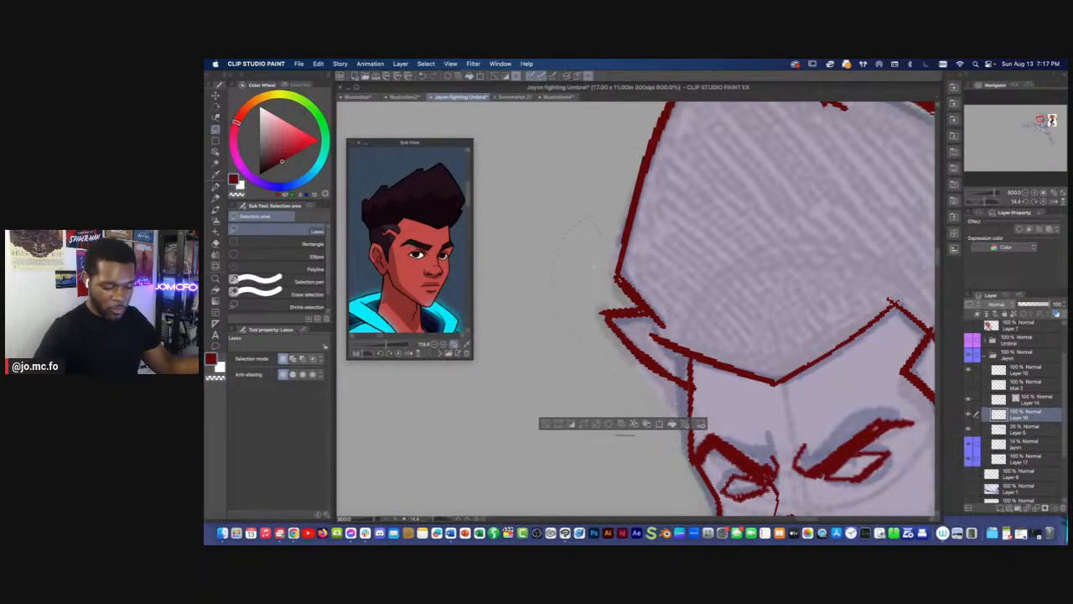
{"action": "key", "text": "super+t"}
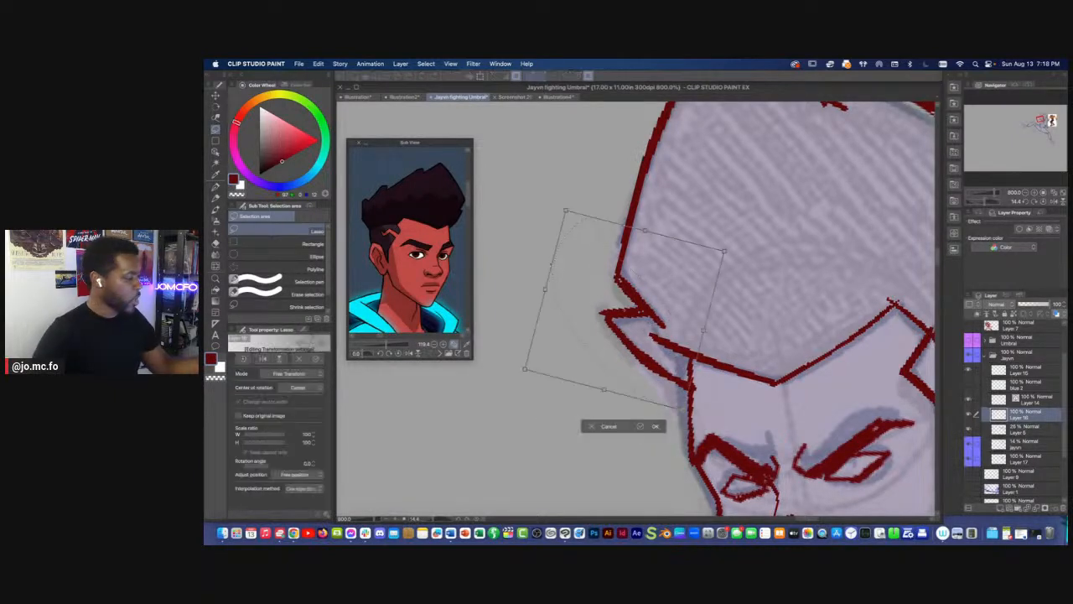
{"action": "left_click_drag", "start_coordinate": [525, 369], "coordinate": [501, 356]}
{"action": "left_click_drag", "start_coordinate": [683, 410], "coordinate": [683, 414]}
{"action": "left_click_drag", "start_coordinate": [567, 211], "coordinate": [575, 203]}
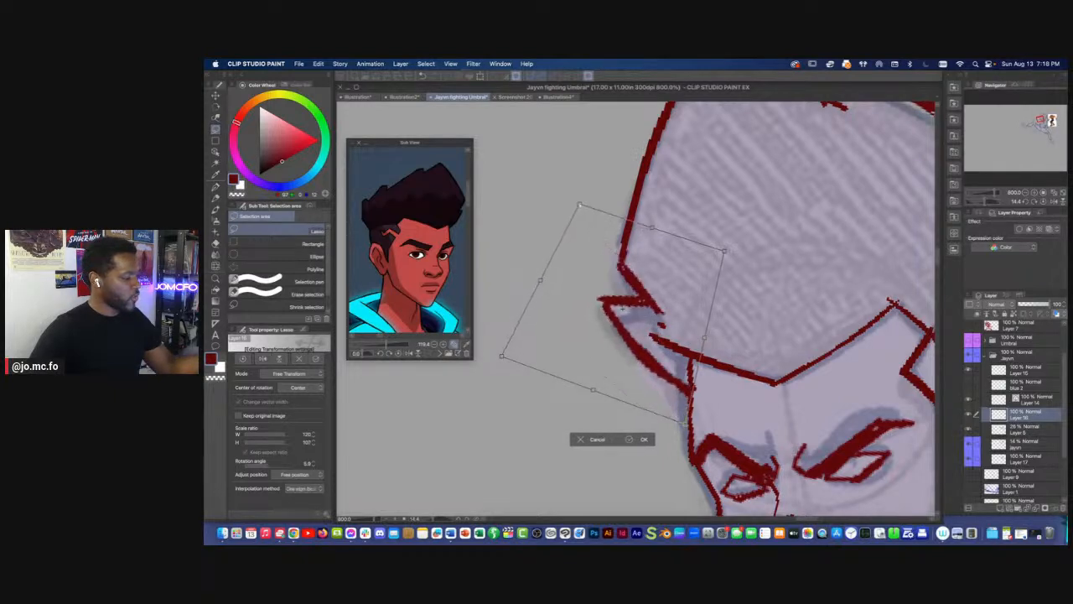
{"action": "key", "text": "Return"}
{"action": "key", "text": "super+d"}
Erase the stray line ends around the reshaped point at the far side of the hair
{"action": "key", "text": "e"}
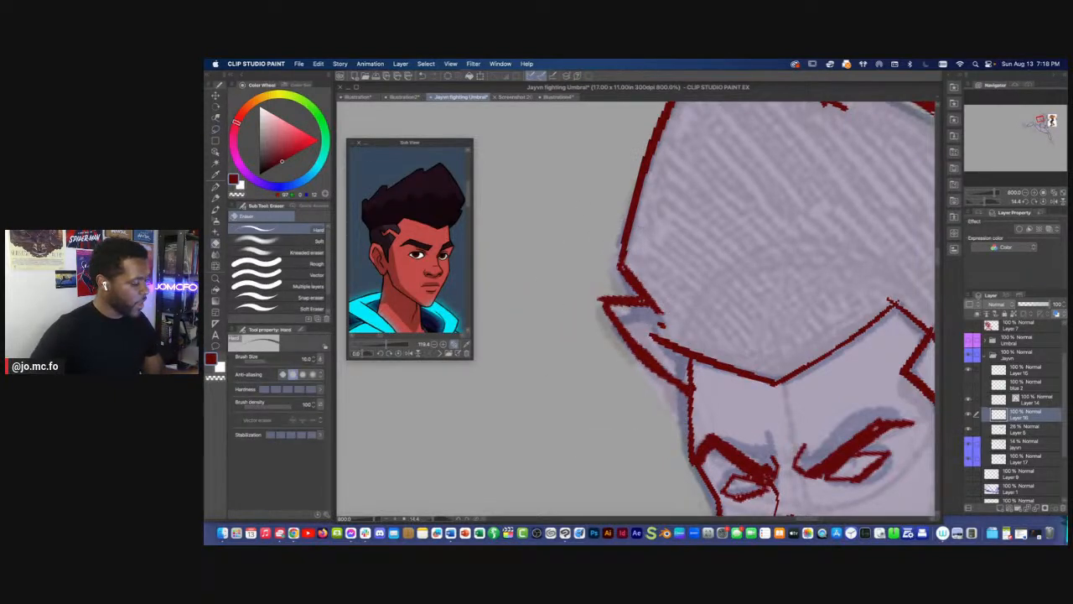
{"action": "left_click_drag", "start_coordinate": [665, 311], "coordinate": [633, 280]}
{"action": "scroll", "coordinate": [630, 293], "scroll_direction": "down", "scroll_amount": 4}
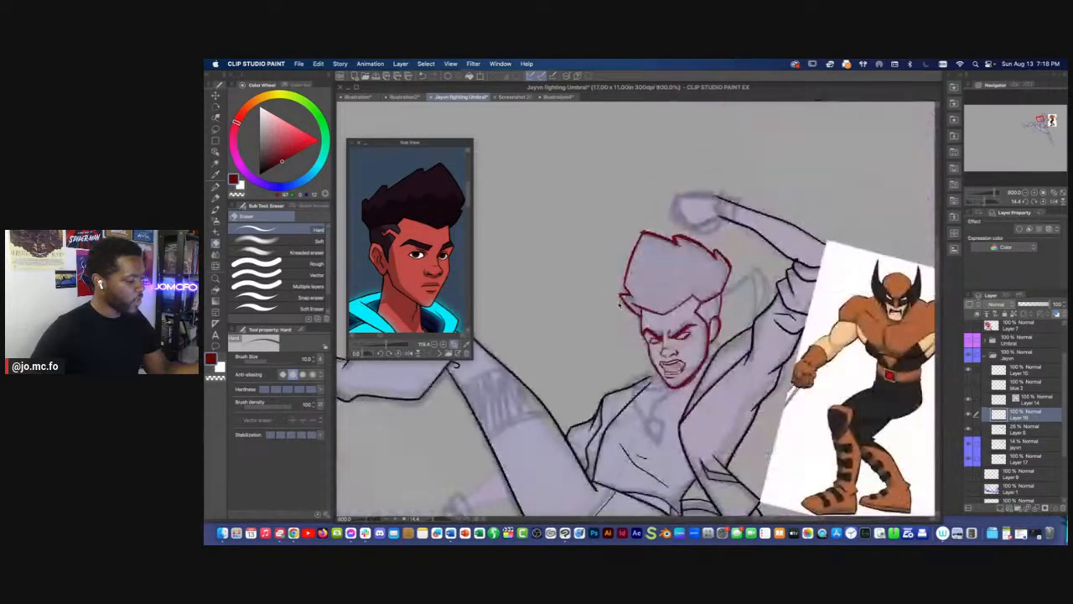
{"action": "scroll", "coordinate": [646, 306], "scroll_direction": "up", "scroll_amount": 2}
{"action": "key", "text": "w"}
{"action": "key", "text": "e"}
{"action": "left_click_drag", "start_coordinate": [611, 302], "coordinate": [616, 304]}
Draw the jagged lightning-bolt shave mark on the temple above the near ear
{"action": "key", "text": "p"}
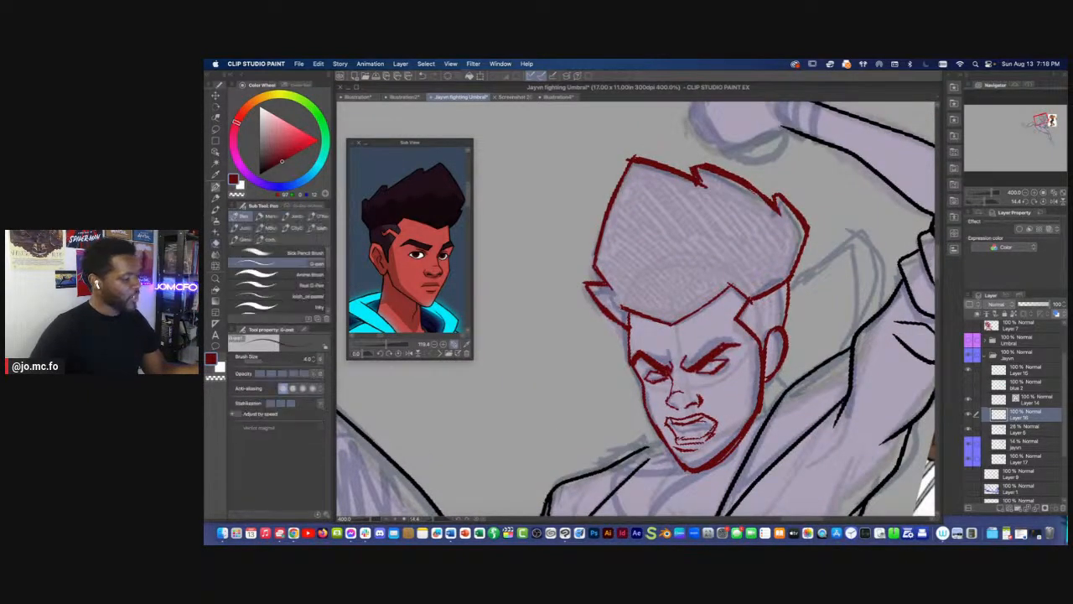
{"action": "mouse_move", "coordinate": [681, 319]}
{"action": "left_mouse_down"}
{"action": "mouse_move", "coordinate": [736, 283]}
{"action": "mouse_move", "coordinate": [708, 305]}
{"action": "mouse_move", "coordinate": [728, 292]}
{"action": "left_mouse_up"}
{"action": "scroll", "coordinate": [765, 309], "scroll_direction": "up", "scroll_amount": 1}
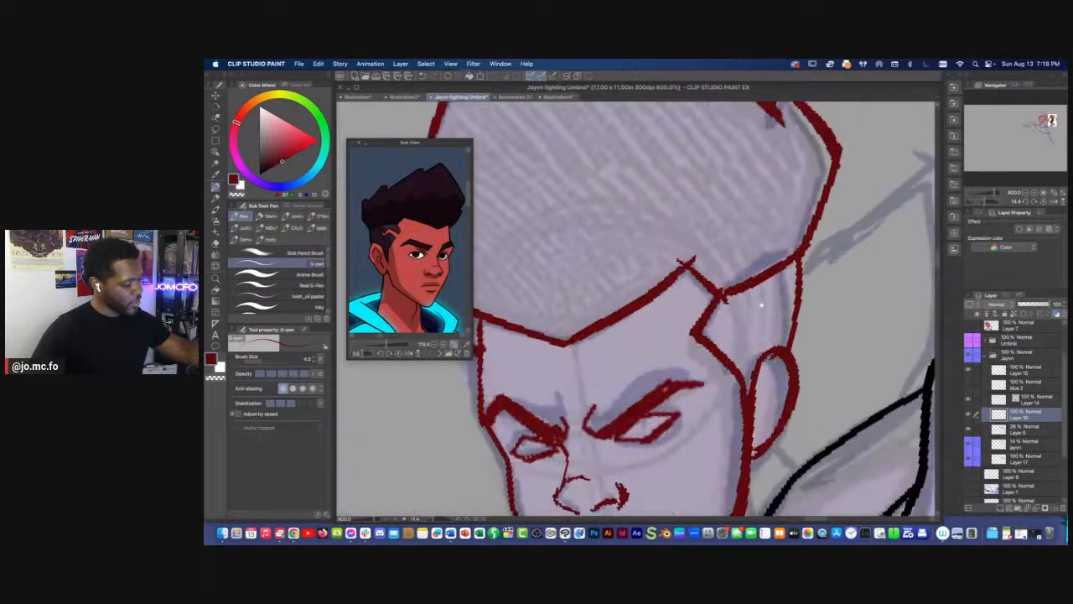
{"action": "mouse_move", "coordinate": [720, 345]}
{"action": "left_mouse_down"}
{"action": "mouse_move", "coordinate": [734, 326]}
{"action": "mouse_move", "coordinate": [755, 333]}
{"action": "left_mouse_up"}
{"action": "mouse_move", "coordinate": [755, 332]}
{"action": "left_mouse_down"}
{"action": "mouse_move", "coordinate": [768, 306]}
{"action": "mouse_move", "coordinate": [757, 332]}
{"action": "left_mouse_up"}
{"action": "mouse_move", "coordinate": [724, 341]}
{"action": "left_mouse_down"}
{"action": "mouse_move", "coordinate": [770, 302]}
{"action": "mouse_move", "coordinate": [753, 342]}
{"action": "mouse_move", "coordinate": [770, 309]}
{"action": "left_mouse_up"}
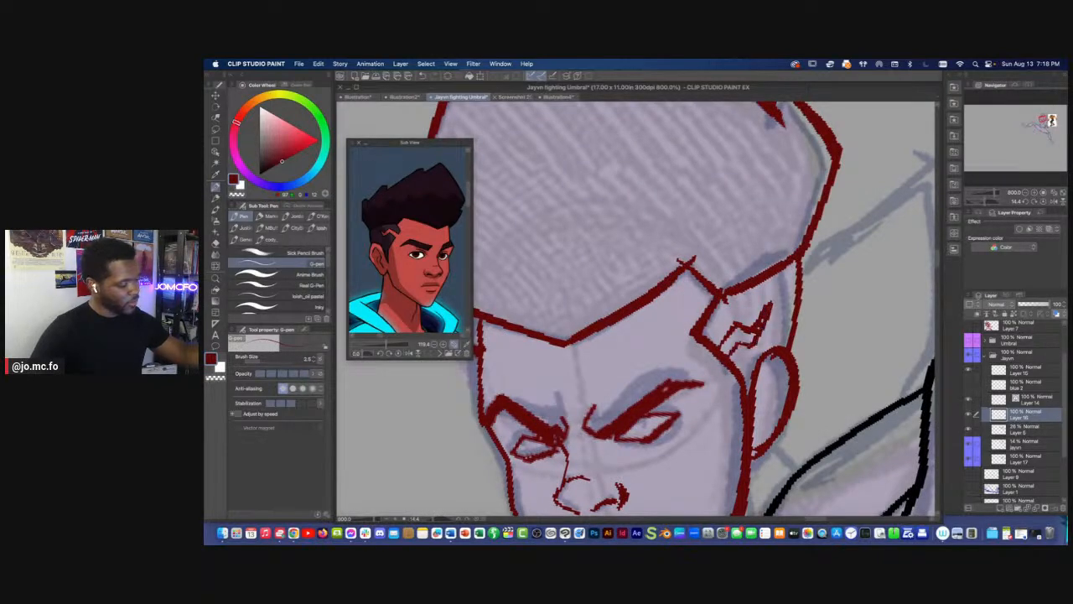
{"action": "key", "text": "e"}
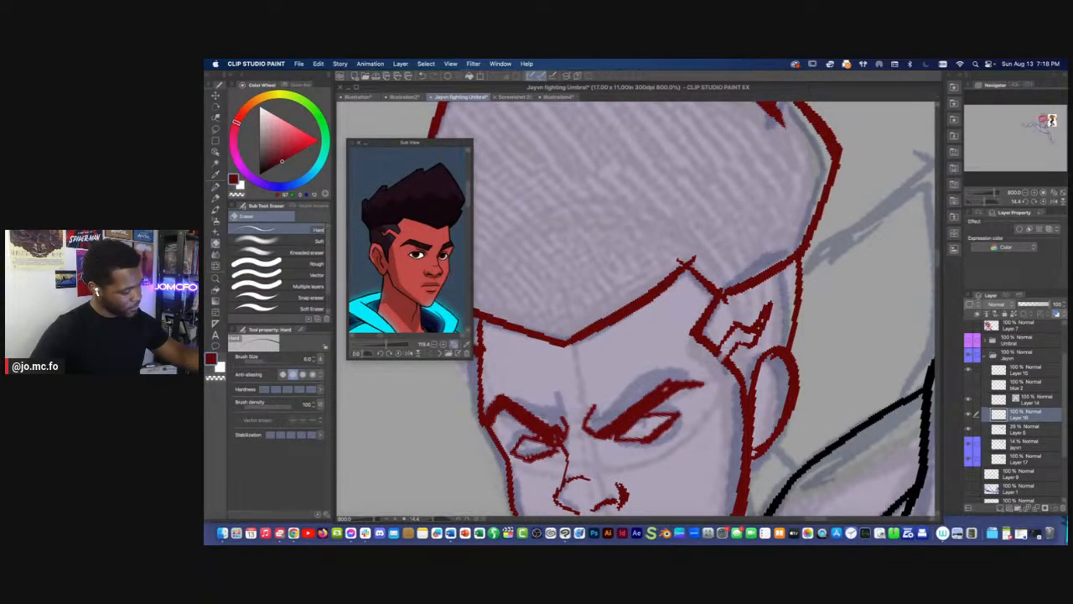
Level the rotated canvas and check the lined head against the whole figure
{"action": "scroll", "coordinate": [703, 383], "scroll_direction": "down", "scroll_amount": 6}
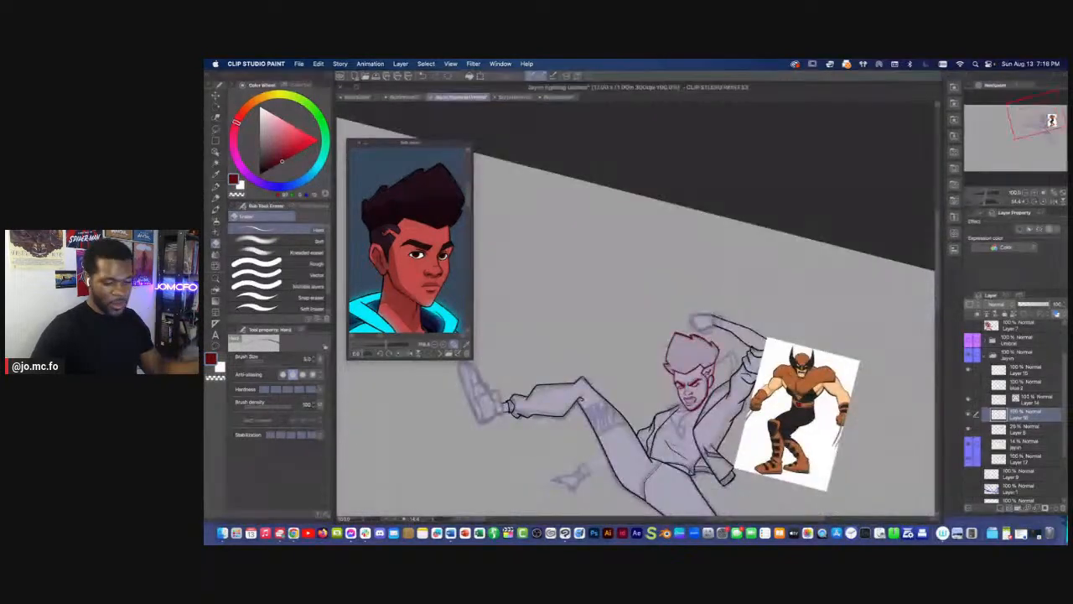
{"action": "key", "text": "r"}
{"action": "left_click_drag", "start_coordinate": [702, 383], "coordinate": [719, 366]}
{"action": "left_click_drag", "start_coordinate": [605, 470], "coordinate": [589, 379]}
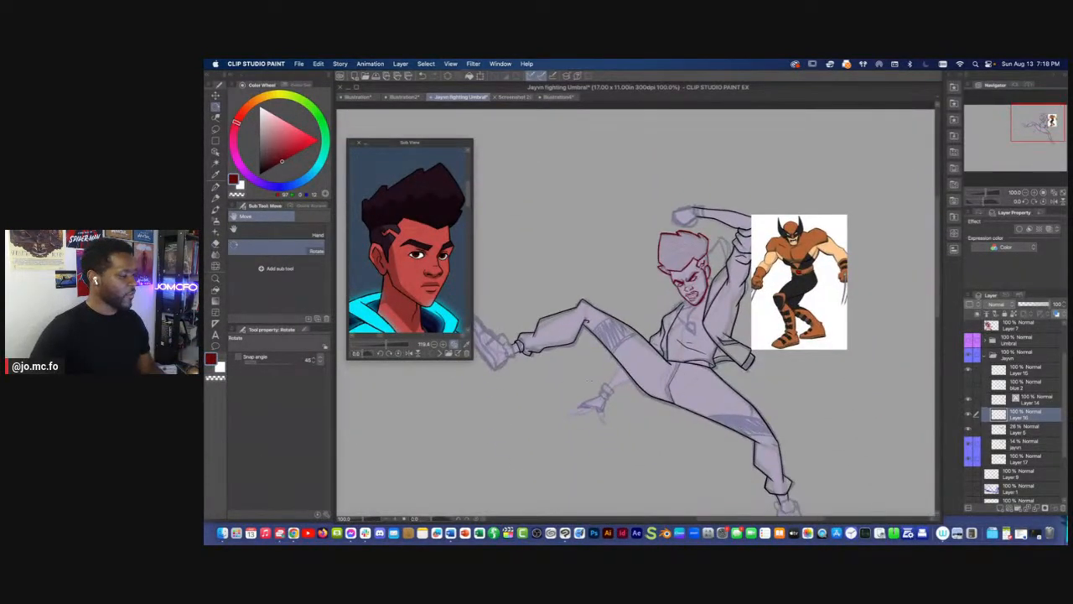
{"action": "scroll", "coordinate": [589, 380], "scroll_direction": "up", "scroll_amount": 2}
{"action": "left_click_drag", "start_coordinate": [704, 265], "coordinate": [595, 385]}
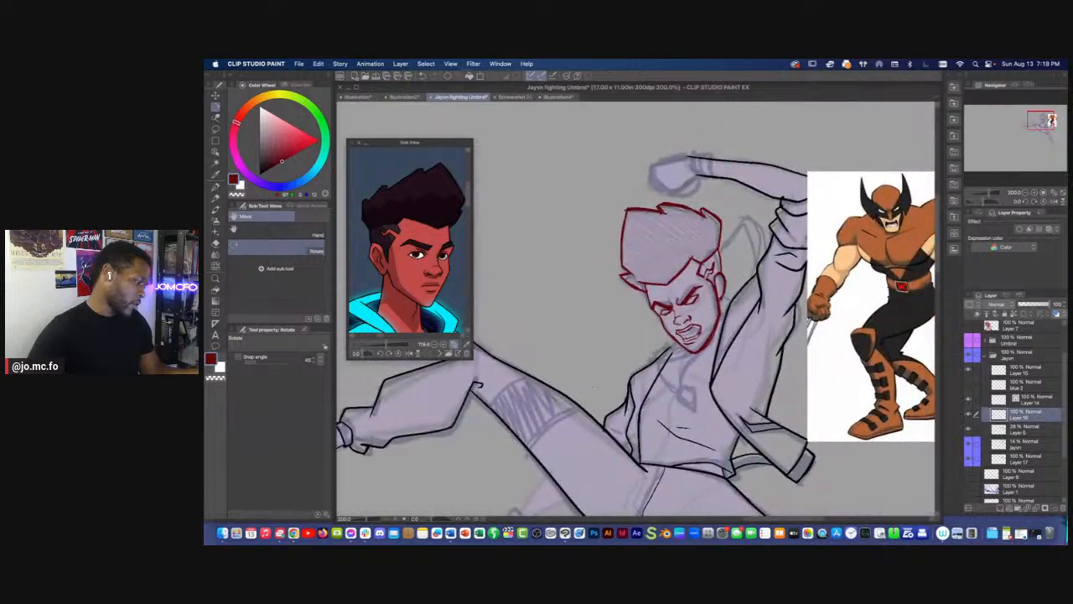
{"action": "scroll", "coordinate": [680, 324], "scroll_direction": "up", "scroll_amount": 2}
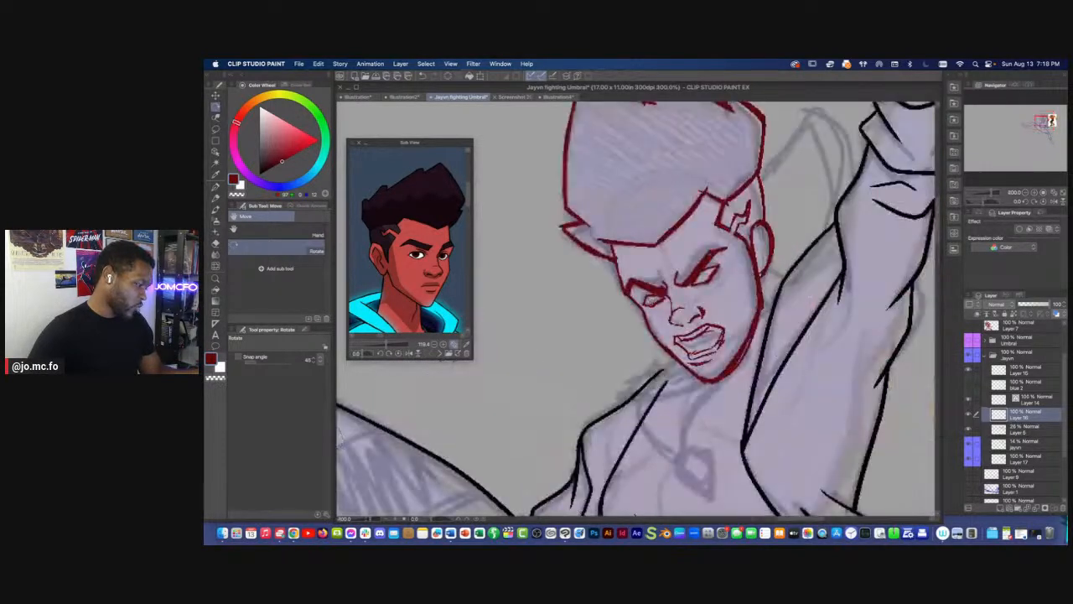
{"action": "left_click_drag", "start_coordinate": [679, 324], "coordinate": [673, 332]}
Select the nose, mouth and chin area and adjust it slightly with a scale/rotate transform
{"action": "key", "text": "m"}
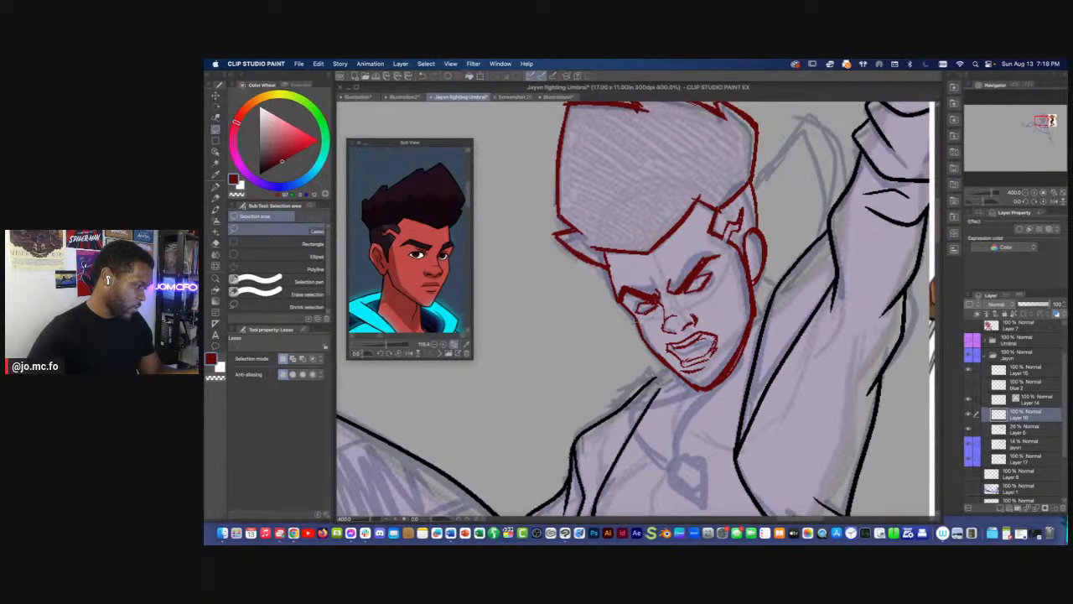
{"action": "mouse_move", "coordinate": [620, 326]}
{"action": "left_mouse_down"}
{"action": "mouse_move", "coordinate": [769, 366]}
{"action": "mouse_move", "coordinate": [623, 332]}
{"action": "left_mouse_up"}
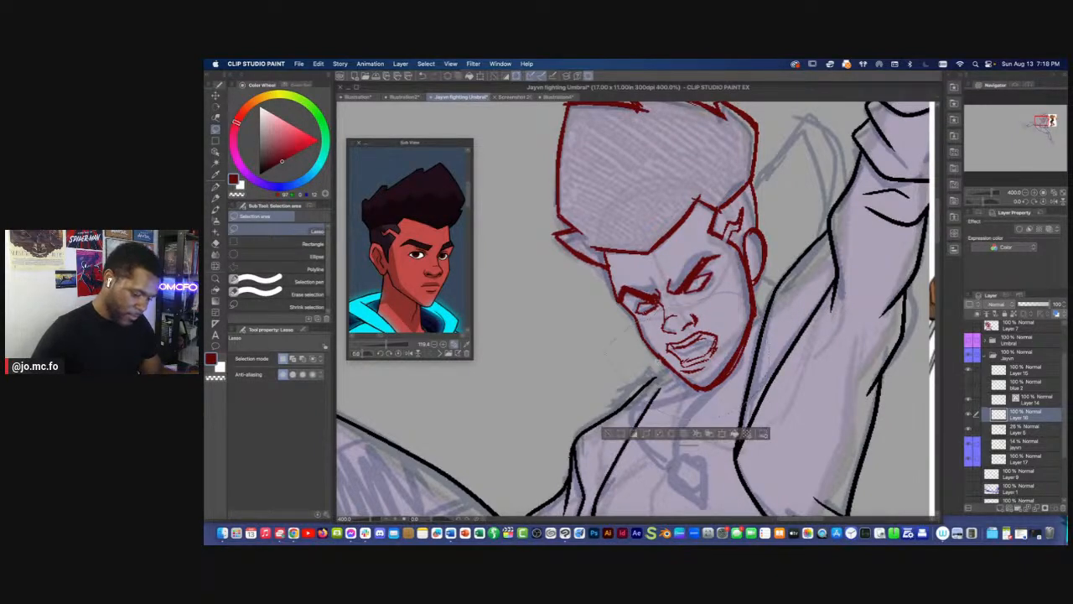
{"action": "key", "text": "super+t"}
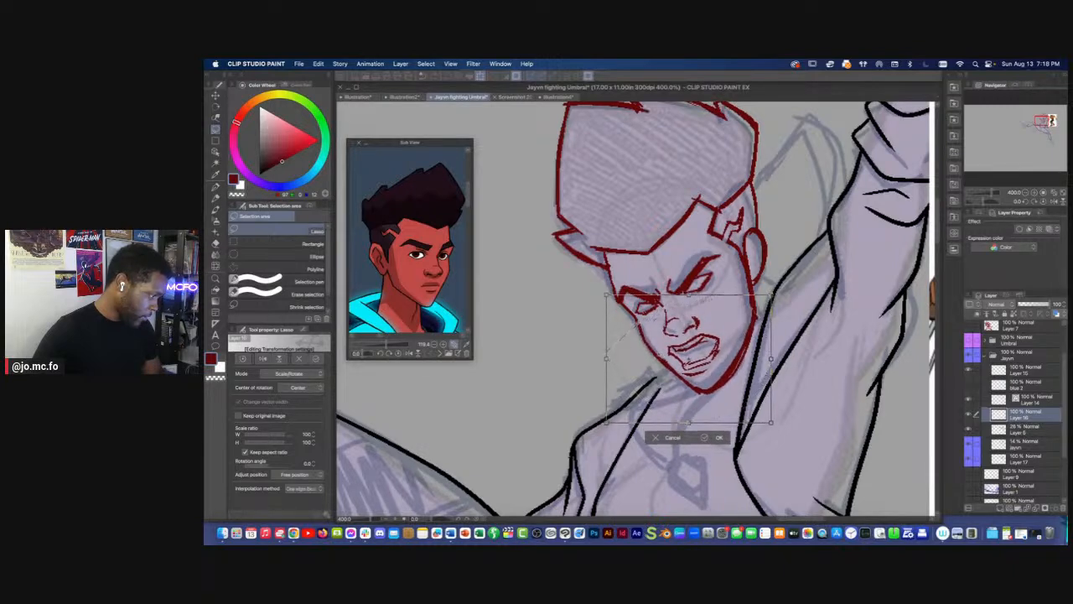
{"action": "key", "text": "Return"}
{"action": "key", "text": "super+d"}
Line the nose bridge and the far nostril with the G-pen at brush size 3
{"action": "key", "text": "p"}
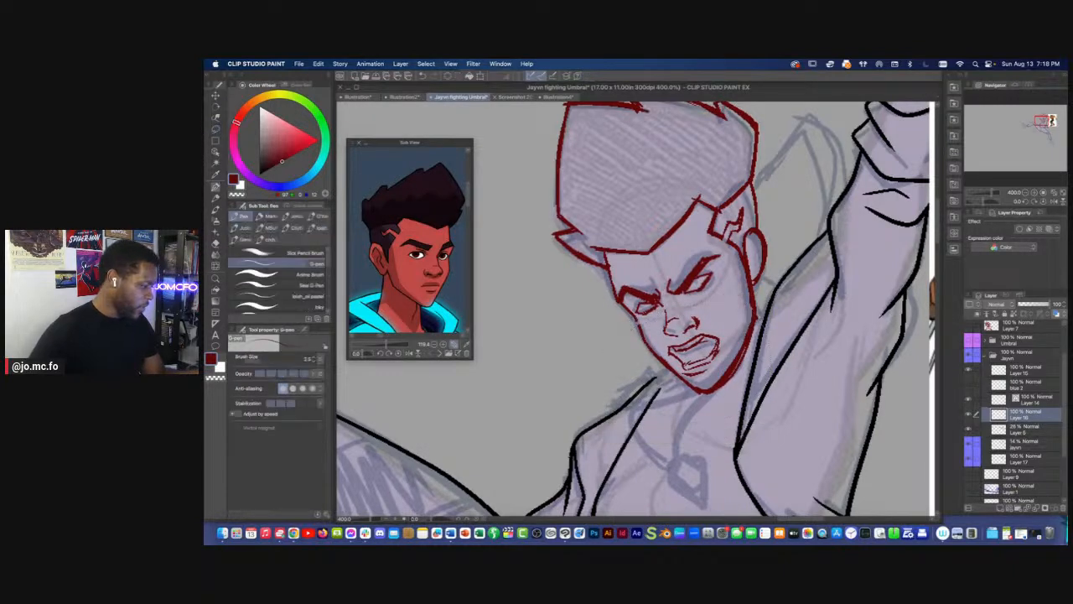
{"action": "key", "text": "]"}
{"action": "key", "text": "]"}
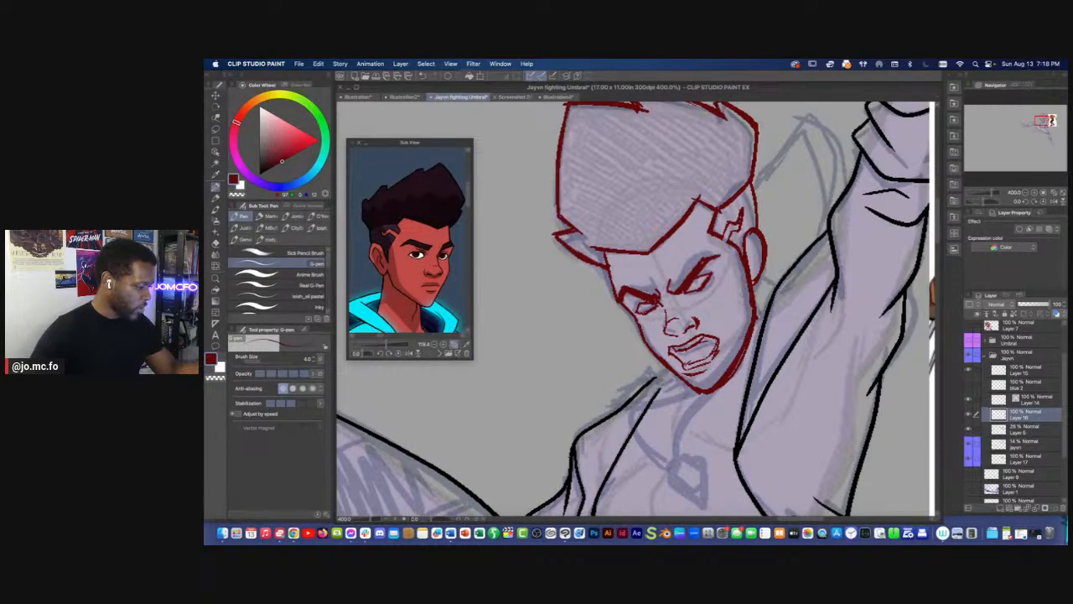
{"action": "key", "text": "bracketleft"}
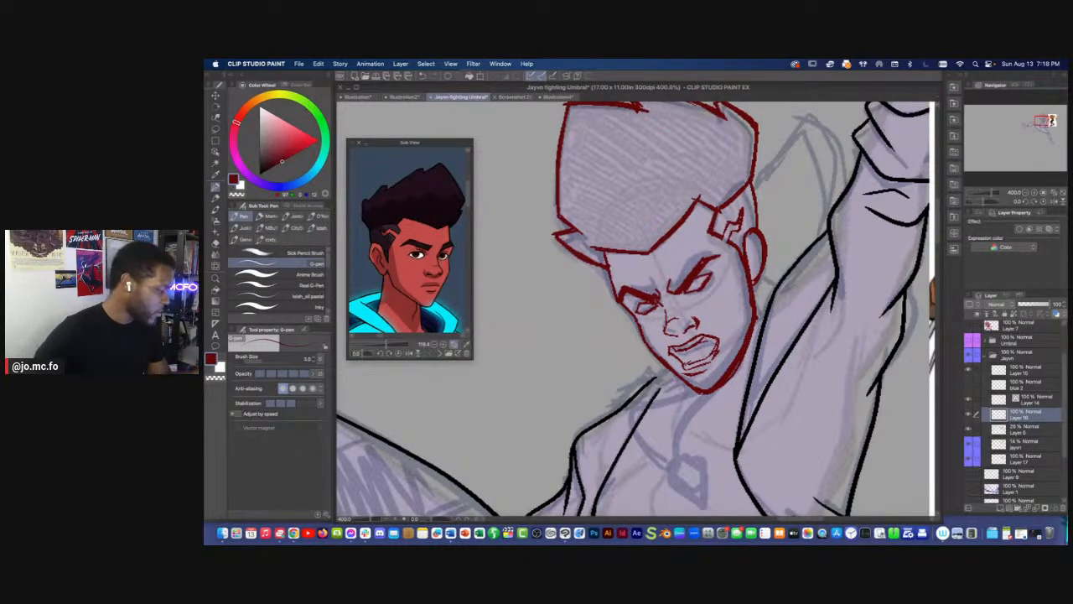
{"action": "left_click_drag", "start_coordinate": [664, 305], "coordinate": [668, 330]}
{"action": "key", "text": "super+plus"}
{"action": "key", "text": "super+plus"}
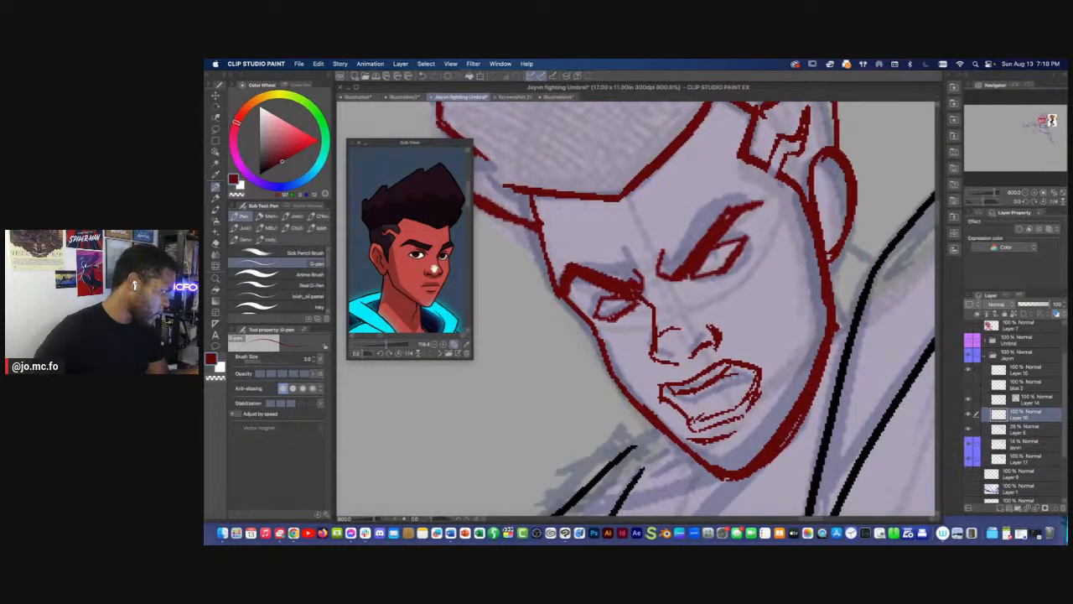
{"action": "left_click_drag", "start_coordinate": [667, 365], "coordinate": [645, 359]}
{"action": "left_click_drag", "start_coordinate": [660, 336], "coordinate": [712, 328]}
{"action": "key", "text": "super+minus"}
{"action": "key", "text": "super+minus"}
{"action": "key", "text": "super+plus"}
{"action": "key", "text": "super+plus"}
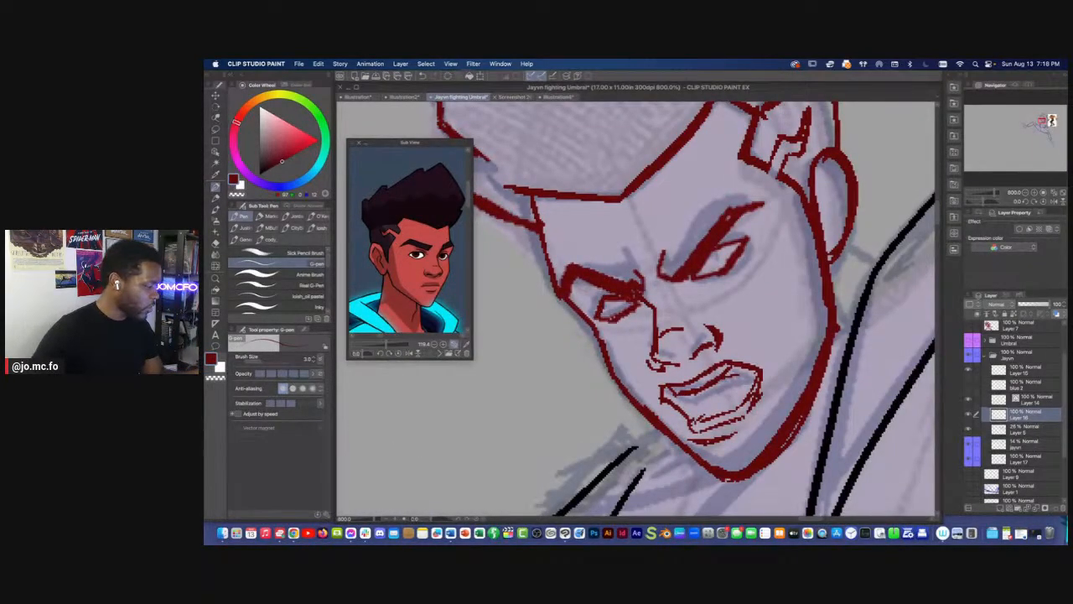
Thicken the upper eyelids and add the irises inside both eyes
{"action": "mouse_move", "coordinate": [643, 302]}
{"action": "left_mouse_down"}
{"action": "mouse_move", "coordinate": [626, 321]}
{"action": "mouse_move", "coordinate": [589, 324]}
{"action": "mouse_move", "coordinate": [605, 294]}
{"action": "mouse_move", "coordinate": [621, 336]}
{"action": "left_mouse_up"}
{"action": "left_click_drag", "start_coordinate": [687, 307], "coordinate": [701, 303]}
{"action": "left_click_drag", "start_coordinate": [731, 263], "coordinate": [701, 270]}
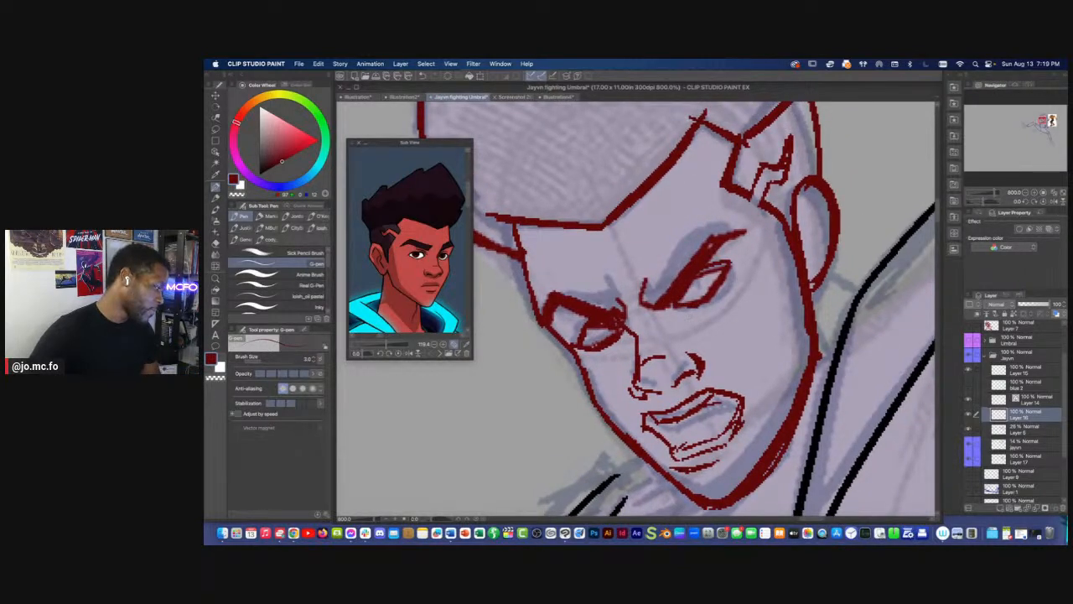
{"action": "key", "text": "super+minus"}
{"action": "key", "text": "super+minus"}
{"action": "key", "text": "super+minus"}
{"action": "key", "text": "super+plus"}
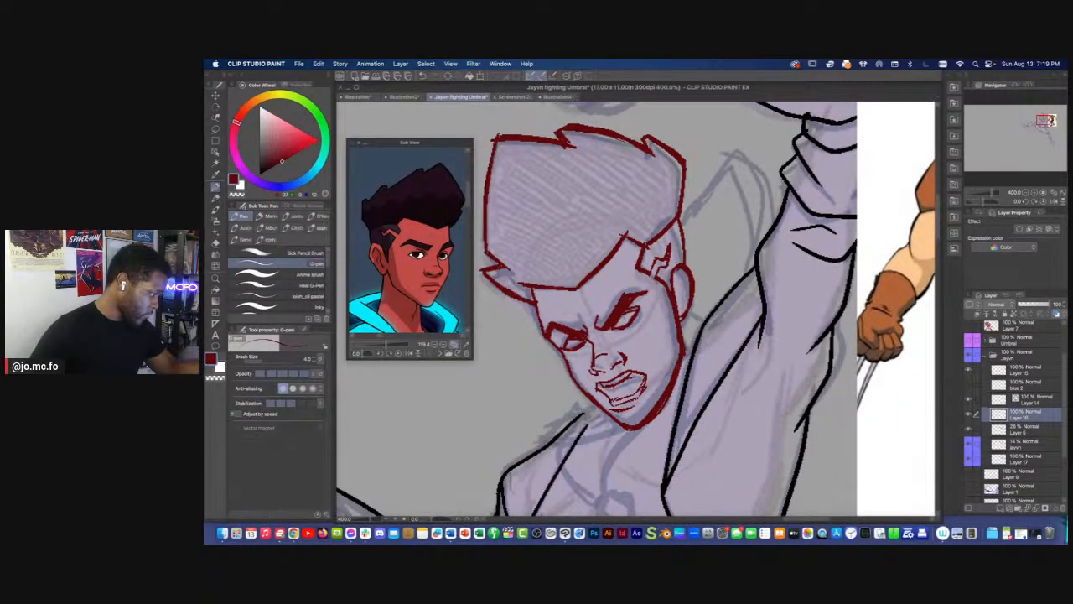
{"action": "key", "text": "e"}
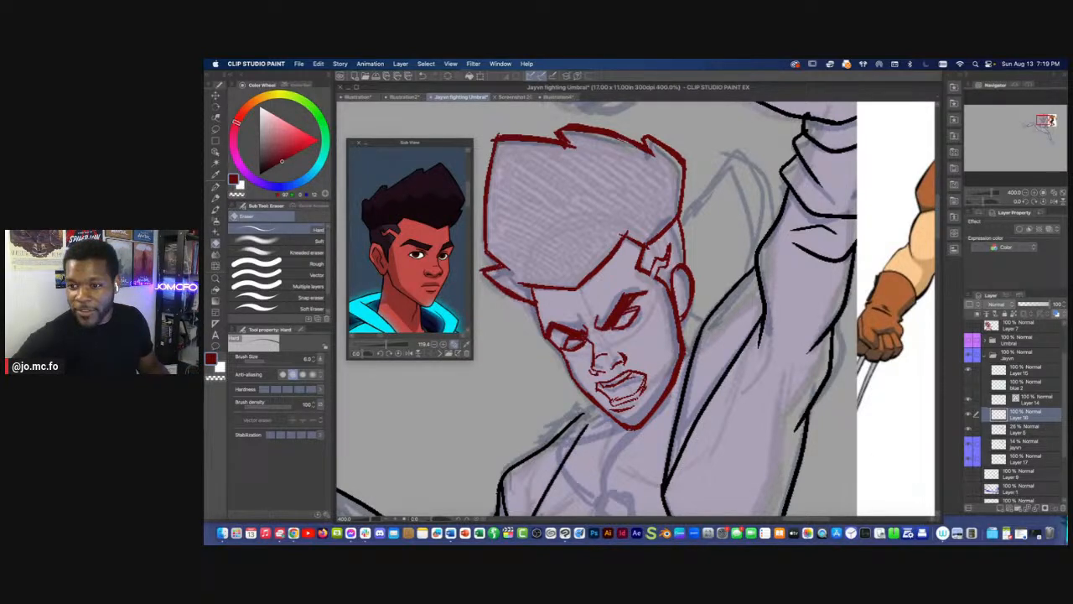
{"action": "key", "text": "super+Tab"}
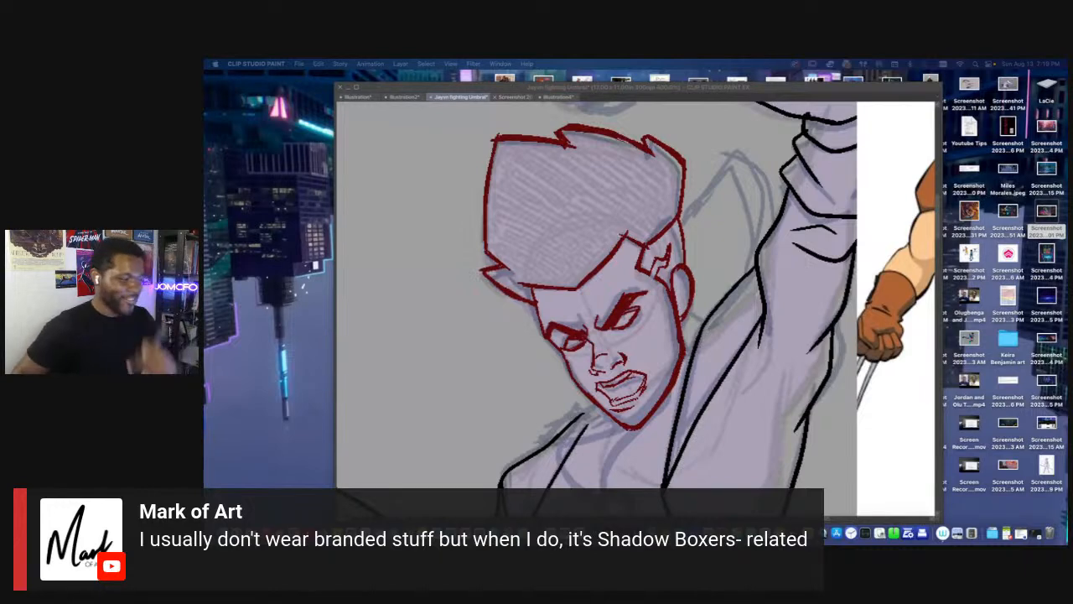
{"action": "left_click", "coordinate": [553, 332]}
{"action": "mouse_move", "coordinate": [553, 332]}
{"action": "left_mouse_down"}
{"action": "mouse_move", "coordinate": [608, 335]}
{"action": "mouse_move", "coordinate": [544, 299]}
{"action": "mouse_move", "coordinate": [554, 280]}
{"action": "mouse_move", "coordinate": [600, 317]}
{"action": "mouse_move", "coordinate": [629, 389]}
{"action": "left_mouse_up"}
Select the entire lined head and shift it slightly upward over the body
{"action": "scroll", "coordinate": [545, 299], "scroll_direction": "down", "scroll_amount": 3}
{"action": "scroll", "coordinate": [532, 297], "scroll_direction": "up", "scroll_amount": 1}
{"action": "scroll", "coordinate": [580, 286], "scroll_direction": "up", "scroll_amount": 2}
{"action": "key", "text": "p"}
{"action": "key", "text": "m"}
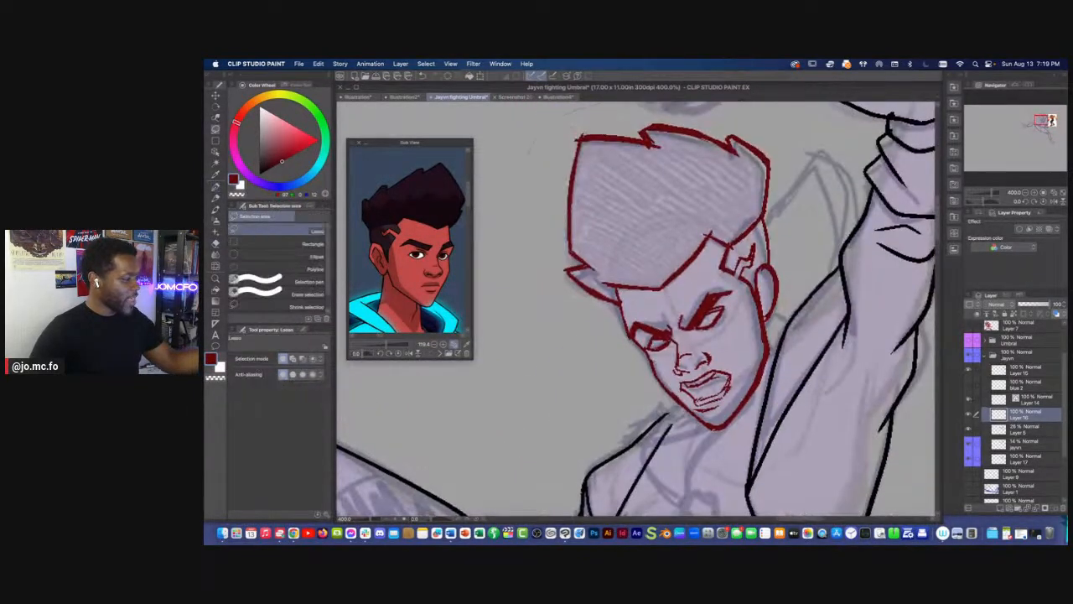
{"action": "mouse_move", "coordinate": [702, 474]}
{"action": "left_mouse_down"}
{"action": "mouse_move", "coordinate": [680, 74]}
{"action": "mouse_move", "coordinate": [625, 90]}
{"action": "left_mouse_up"}
{"action": "key", "text": "super+t"}
{"action": "left_click_drag", "start_coordinate": [632, 231], "coordinate": [628, 225]}
{"action": "key", "text": "Return"}
{"action": "key", "text": "super+minus"}
{"action": "key", "text": "super+minus"}
{"action": "key", "text": "super+minus"}
{"action": "key", "text": "super+plus"}
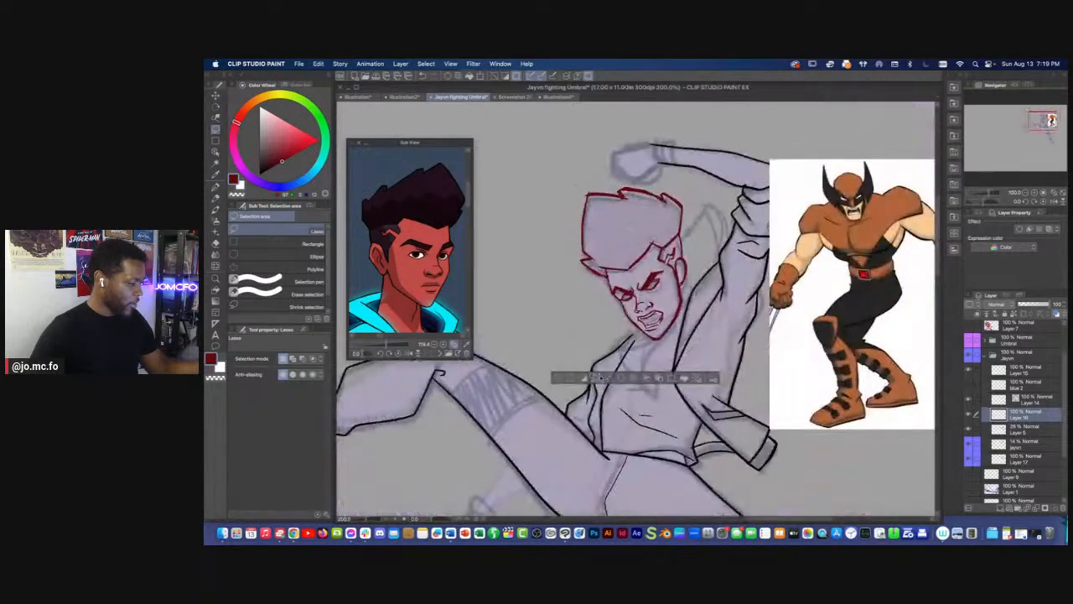
{"action": "key", "text": "super+d"}
Line the back of the neck from below the near ear down to the jacket edge
{"action": "key", "text": "super+plus"}
{"action": "key", "text": "super+plus"}
{"action": "key", "text": "super+plus"}
{"action": "key", "text": "p"}
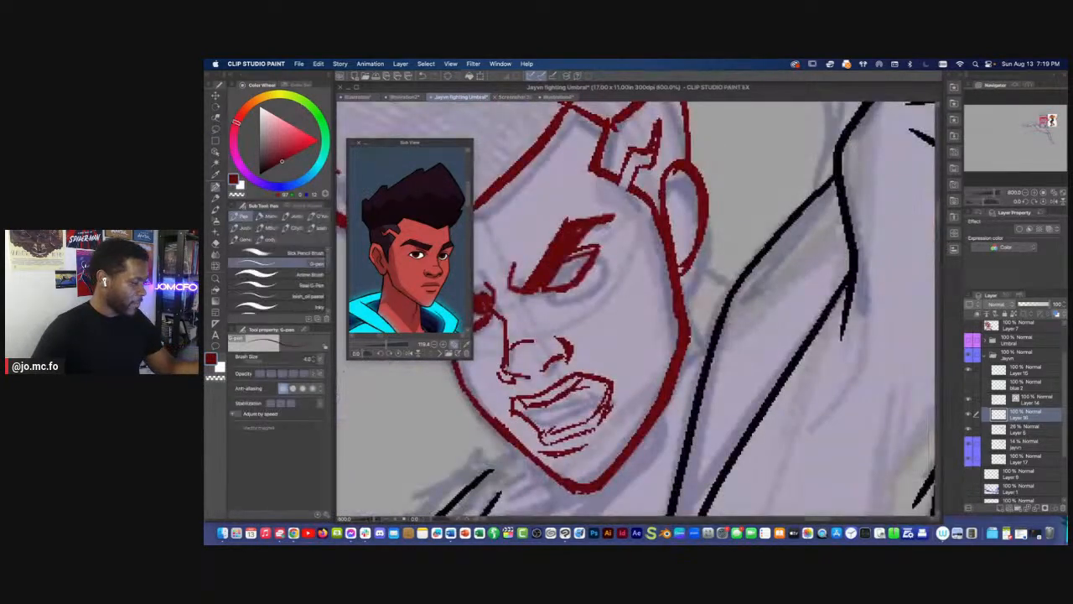
{"action": "left_click_drag", "start_coordinate": [726, 223], "coordinate": [689, 304]}
{"action": "key", "text": "super+z"}
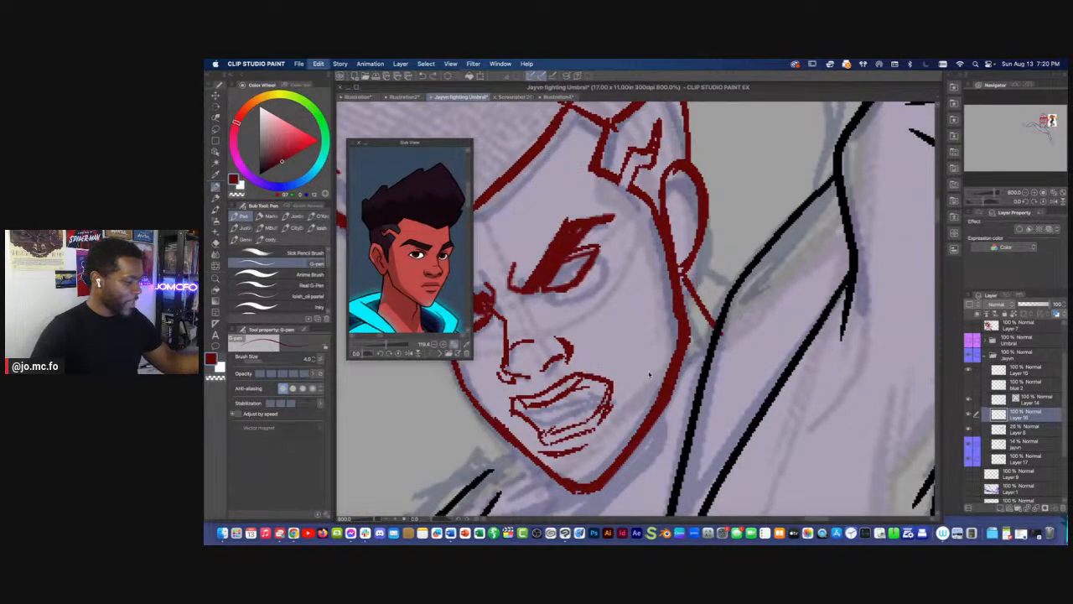
{"action": "left_click_drag", "start_coordinate": [663, 338], "coordinate": [741, 236]}
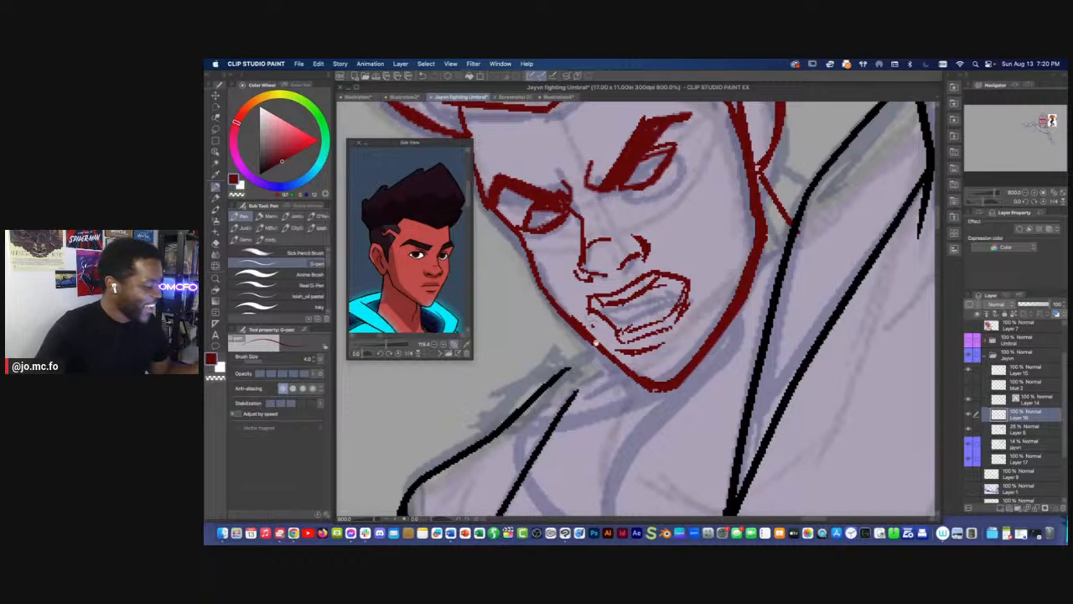
Draw the shirt's neckline below the chin as a thick dark red band with the G-pen at brush size 6
{"action": "left_click_drag", "start_coordinate": [594, 335], "coordinate": [622, 311]}
{"action": "key", "text": "super+z"}
{"action": "mouse_move", "coordinate": [627, 355]}
{"action": "left_mouse_down"}
{"action": "mouse_move", "coordinate": [667, 307]}
{"action": "mouse_move", "coordinate": [743, 351]}
{"action": "mouse_move", "coordinate": [824, 262]}
{"action": "left_mouse_up"}
{"action": "left_click_drag", "start_coordinate": [675, 362], "coordinate": [795, 305]}
{"action": "mouse_move", "coordinate": [663, 300]}
{"action": "left_mouse_down"}
{"action": "mouse_move", "coordinate": [703, 367]}
{"action": "mouse_move", "coordinate": [809, 284]}
{"action": "left_mouse_up"}
{"action": "mouse_move", "coordinate": [711, 366]}
{"action": "left_mouse_down"}
{"action": "mouse_move", "coordinate": [764, 342]}
{"action": "mouse_move", "coordinate": [821, 252]}
{"action": "mouse_move", "coordinate": [723, 354]}
{"action": "mouse_move", "coordinate": [662, 305]}
{"action": "left_mouse_up"}
{"action": "key", "text": "bracketright"}
{"action": "key", "text": "bracketright"}
{"action": "left_click_drag", "start_coordinate": [792, 300], "coordinate": [814, 268]}
{"action": "mouse_move", "coordinate": [656, 306]}
{"action": "left_mouse_down"}
{"action": "mouse_move", "coordinate": [753, 335]}
{"action": "mouse_move", "coordinate": [830, 276]}
{"action": "left_mouse_up"}
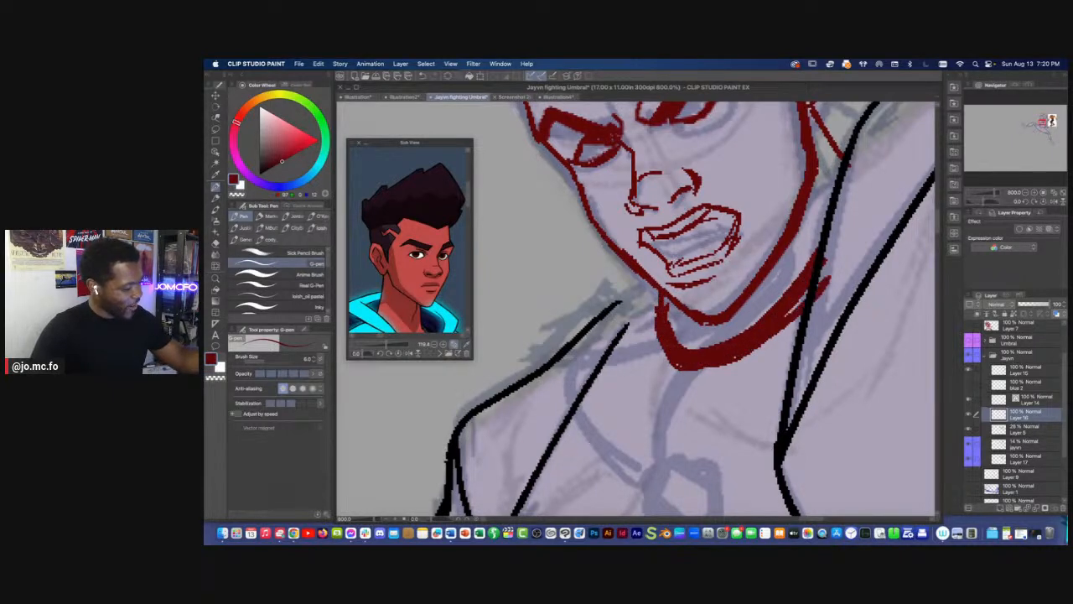
{"action": "key", "text": "bracketleft"}
{"action": "key", "text": "bracketleft"}
{"action": "mouse_move", "coordinate": [659, 297]}
{"action": "left_mouse_down"}
{"action": "mouse_move", "coordinate": [609, 356]}
{"action": "mouse_move", "coordinate": [647, 321]}
{"action": "mouse_move", "coordinate": [639, 307]}
{"action": "left_mouse_up"}
Draw the open jacket's front edges and shoulder fold in dark red, from the neck down to the waist
{"action": "key", "text": "super+minus"}
{"action": "key", "text": "super+minus"}
{"action": "key", "text": "super+minus"}
{"action": "key", "text": "super+minus"}
{"action": "key", "text": "super+plus"}
{"action": "key", "text": "super+plus"}
{"action": "key", "text": "super+plus"}
{"action": "mouse_move", "coordinate": [709, 294]}
{"action": "left_mouse_down"}
{"action": "mouse_move", "coordinate": [678, 221]}
{"action": "mouse_move", "coordinate": [655, 229]}
{"action": "mouse_move", "coordinate": [641, 287]}
{"action": "left_mouse_up"}
{"action": "key", "text": "bracketright"}
{"action": "key", "text": "bracketright"}
{"action": "mouse_move", "coordinate": [664, 240]}
{"action": "left_mouse_down"}
{"action": "mouse_move", "coordinate": [619, 323]}
{"action": "mouse_move", "coordinate": [597, 424]}
{"action": "mouse_move", "coordinate": [599, 368]}
{"action": "left_mouse_up"}
{"action": "left_click_drag", "start_coordinate": [668, 213], "coordinate": [582, 332]}
{"action": "mouse_move", "coordinate": [587, 270]}
{"action": "left_mouse_down"}
{"action": "mouse_move", "coordinate": [585, 331]}
{"action": "mouse_move", "coordinate": [543, 386]}
{"action": "left_mouse_up"}
{"action": "left_click_drag", "start_coordinate": [581, 331], "coordinate": [542, 386]}
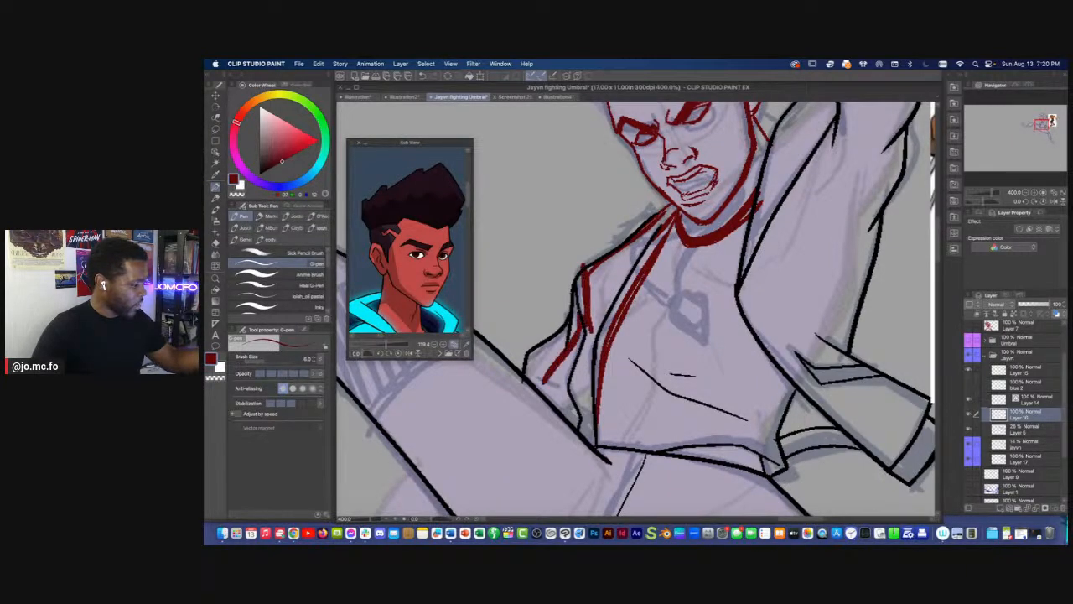
{"action": "left_click_drag", "start_coordinate": [606, 261], "coordinate": [579, 311]}
Outline the jacket's pointed hood behind the head in dark red, between the hair and the raised arm
{"action": "key", "text": "super+minus"}
{"action": "key", "text": "super+minus"}
{"action": "key", "text": "super+minus"}
{"action": "left_click_drag", "start_coordinate": [541, 254], "coordinate": [537, 338]}
{"action": "key", "text": "super+plus"}
{"action": "key", "text": "super+plus"}
{"action": "key", "text": "super+plus"}
{"action": "left_click_drag", "start_coordinate": [673, 279], "coordinate": [617, 400]}
{"action": "mouse_move", "coordinate": [692, 243]}
{"action": "left_mouse_down"}
{"action": "mouse_move", "coordinate": [731, 168]}
{"action": "mouse_move", "coordinate": [780, 220]}
{"action": "mouse_move", "coordinate": [775, 257]}
{"action": "left_mouse_up"}
{"action": "left_click_drag", "start_coordinate": [755, 167], "coordinate": [693, 407]}
{"action": "key", "text": "super+minus"}
{"action": "key", "text": "super+minus"}
{"action": "key", "text": "super+plus"}
{"action": "key", "text": "super+plus"}
{"action": "left_click_drag", "start_coordinate": [728, 295], "coordinate": [699, 352]}
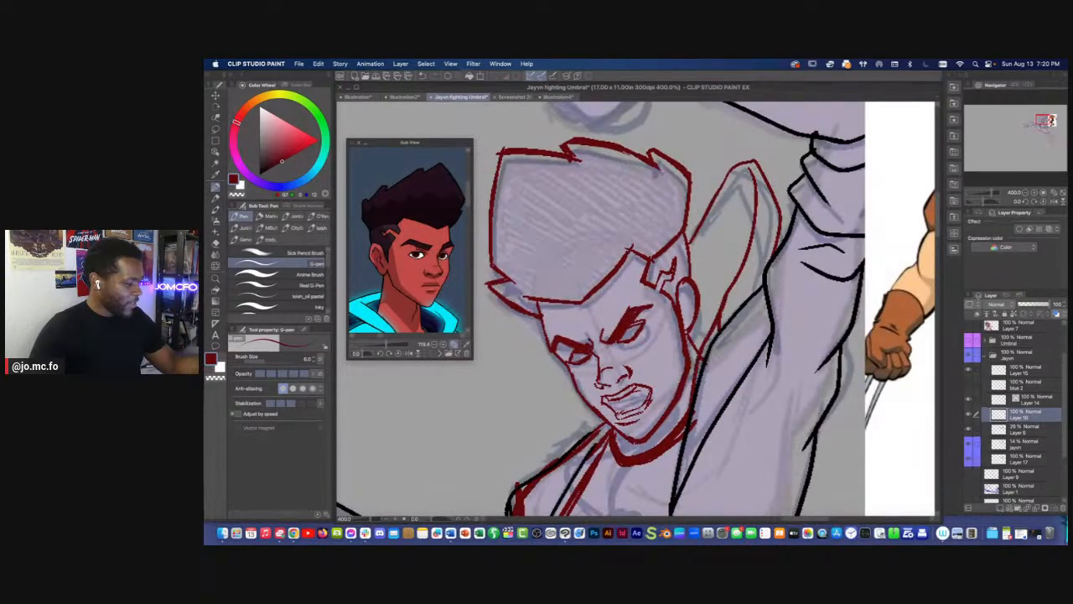
Double the hood's outer edge with extra dark red strokes around its tip and both sides
{"action": "key", "text": "e"}
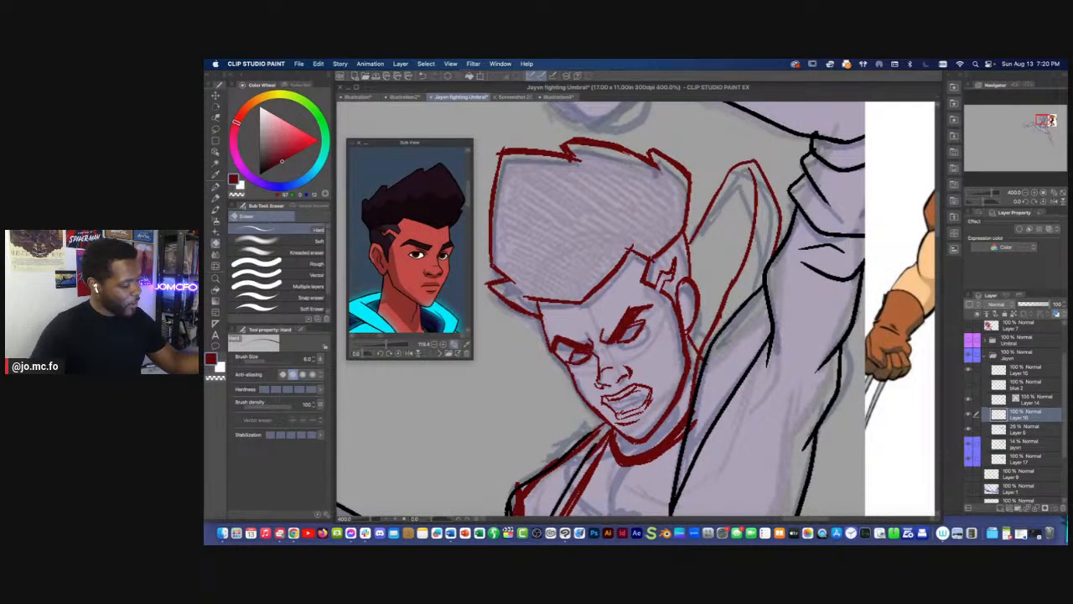
{"action": "key", "text": "p"}
{"action": "mouse_move", "coordinate": [750, 172]}
{"action": "left_mouse_down"}
{"action": "mouse_move", "coordinate": [692, 267]}
{"action": "mouse_move", "coordinate": [720, 198]}
{"action": "mouse_move", "coordinate": [692, 243]}
{"action": "left_mouse_up"}
{"action": "mouse_move", "coordinate": [740, 156]}
{"action": "left_mouse_down"}
{"action": "mouse_move", "coordinate": [759, 161]}
{"action": "mouse_move", "coordinate": [780, 203]}
{"action": "mouse_move", "coordinate": [771, 250]}
{"action": "left_mouse_up"}
{"action": "left_click_drag", "start_coordinate": [782, 207], "coordinate": [790, 240]}
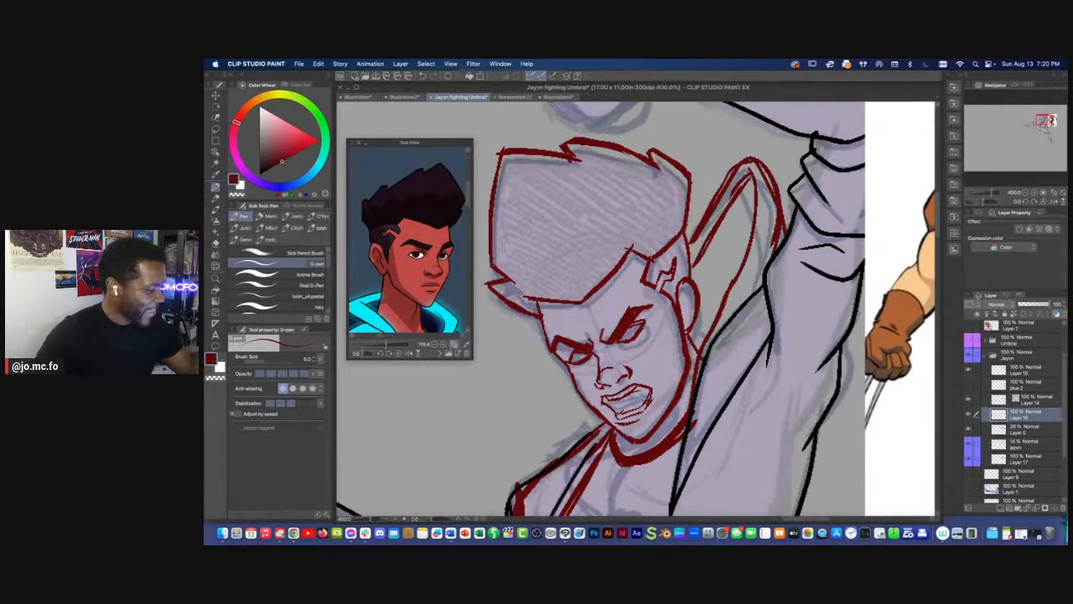
Lower the dark red line layer's opacity to 89% and hide the rough sketch layer below it
{"action": "key", "text": "super+minus"}
{"action": "key", "text": "super+minus"}
{"action": "key", "text": "super+minus"}
{"action": "key", "text": "super+minus"}
{"action": "left_click_drag", "start_coordinate": [585, 369], "coordinate": [614, 329]}
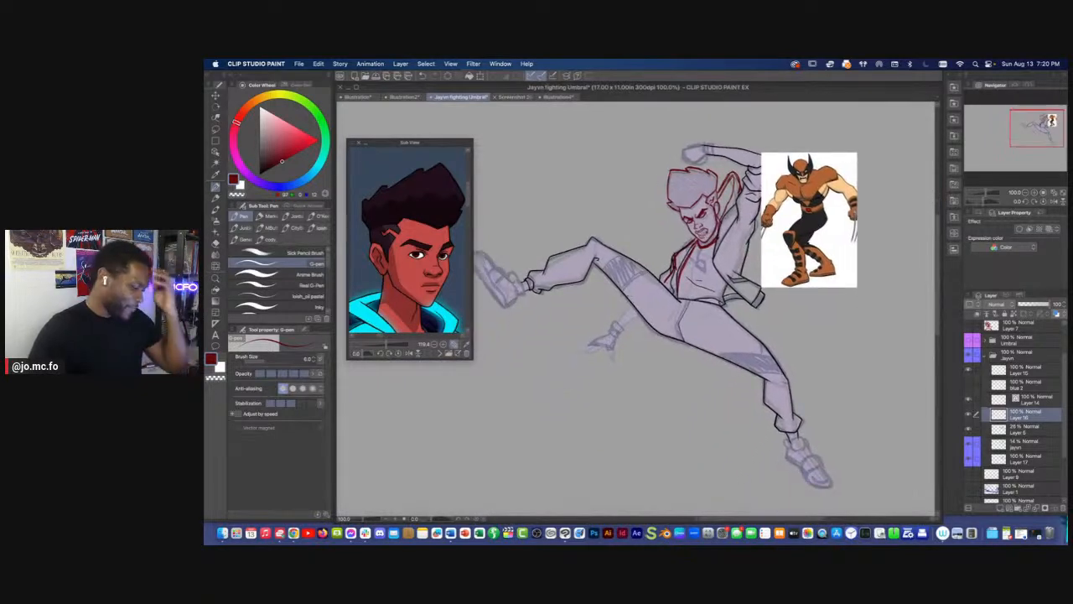
{"action": "left_click", "coordinate": [970, 415]}
{"action": "left_click", "coordinate": [969, 416]}
{"action": "mouse_move", "coordinate": [1038, 304]}
{"action": "left_mouse_down"}
{"action": "mouse_move", "coordinate": [1029, 304]}
{"action": "mouse_move", "coordinate": [1048, 305]}
{"action": "left_mouse_up"}
{"action": "left_click", "coordinate": [969, 430]}
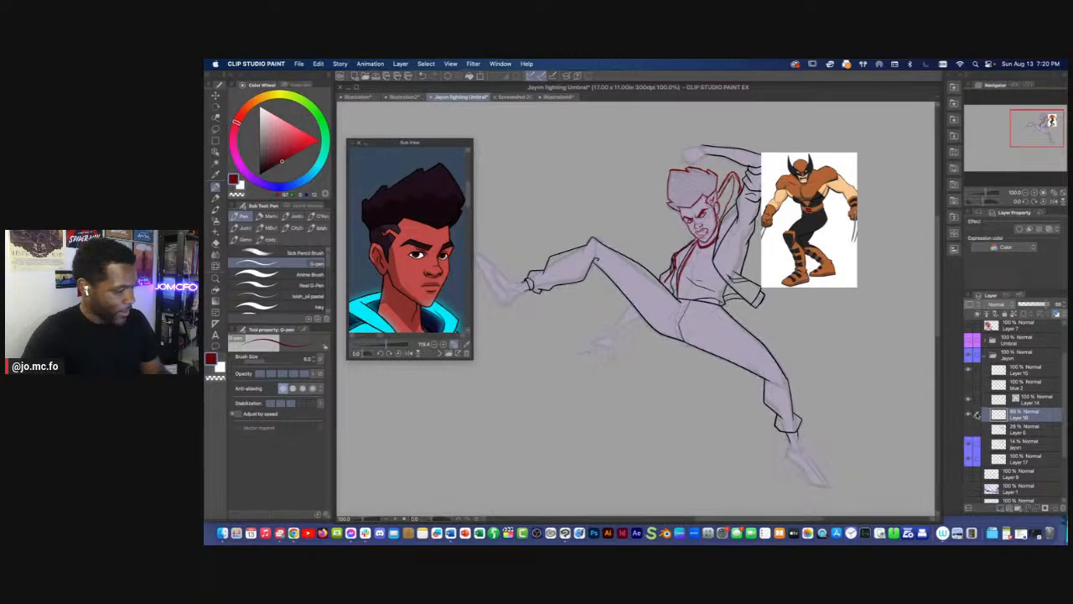
Make the black line art layer (Layer 14) active and set the drawing colour to black
{"action": "left_click", "coordinate": [1009, 403]}
{"action": "key", "text": "super+plus"}
{"action": "key", "text": "super+plus"}
{"action": "left_click", "coordinate": [260, 173]}
{"action": "key", "text": "super+plus"}
{"action": "key", "text": "super+plus"}
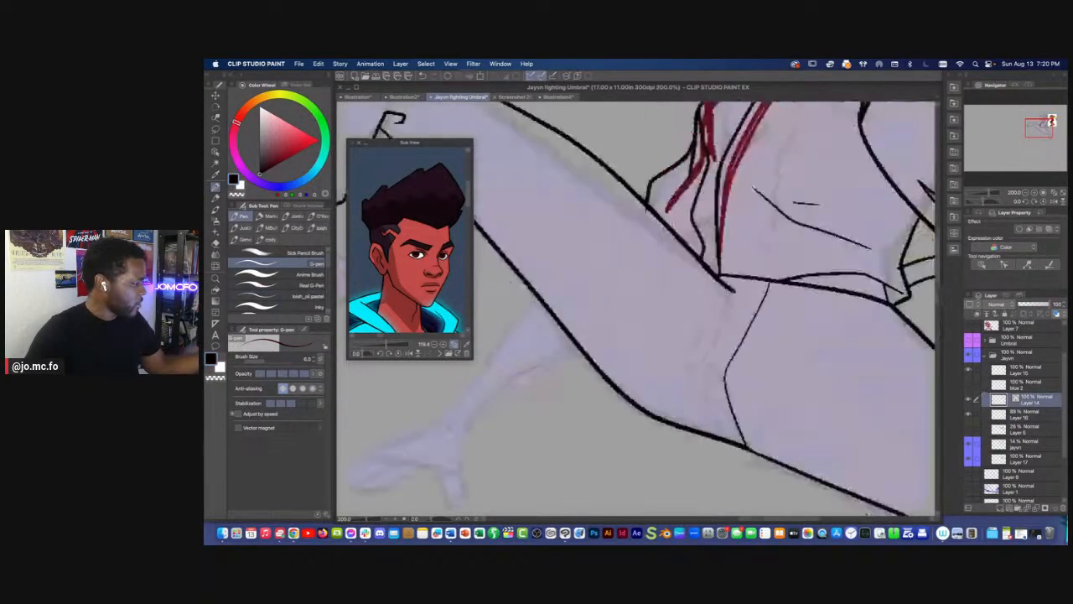
Lasso the black lines of the jacket's open front and shift them slightly toward the chest
{"action": "left_click_drag", "start_coordinate": [683, 242], "coordinate": [655, 400]}
{"action": "key", "text": "m"}
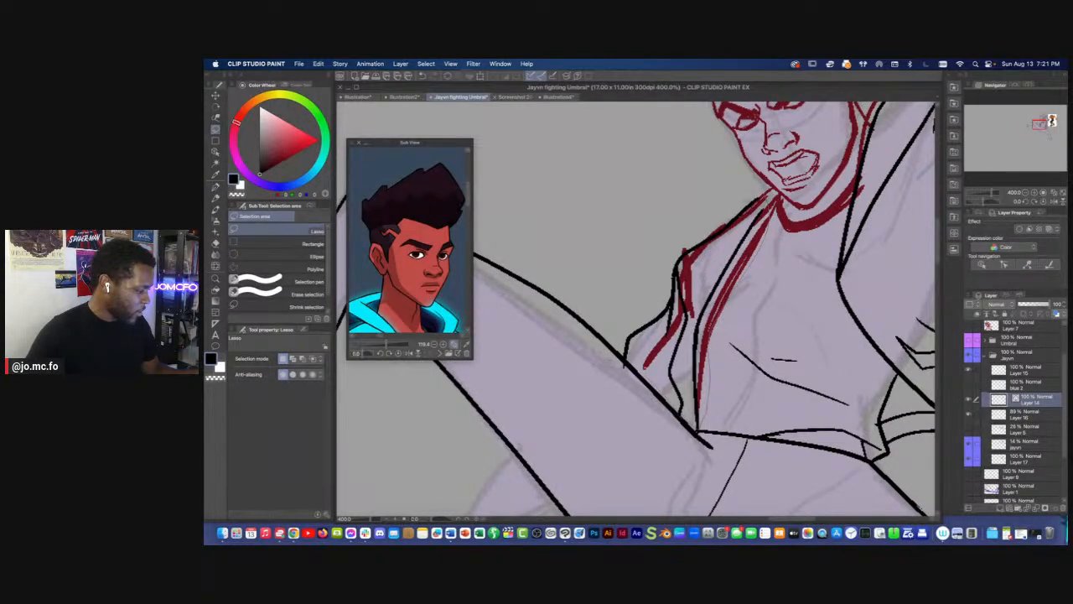
{"action": "left_click_drag", "start_coordinate": [762, 187], "coordinate": [766, 200]}
{"action": "key", "text": "super+t"}
{"action": "left_click_drag", "start_coordinate": [630, 248], "coordinate": [640, 245]}
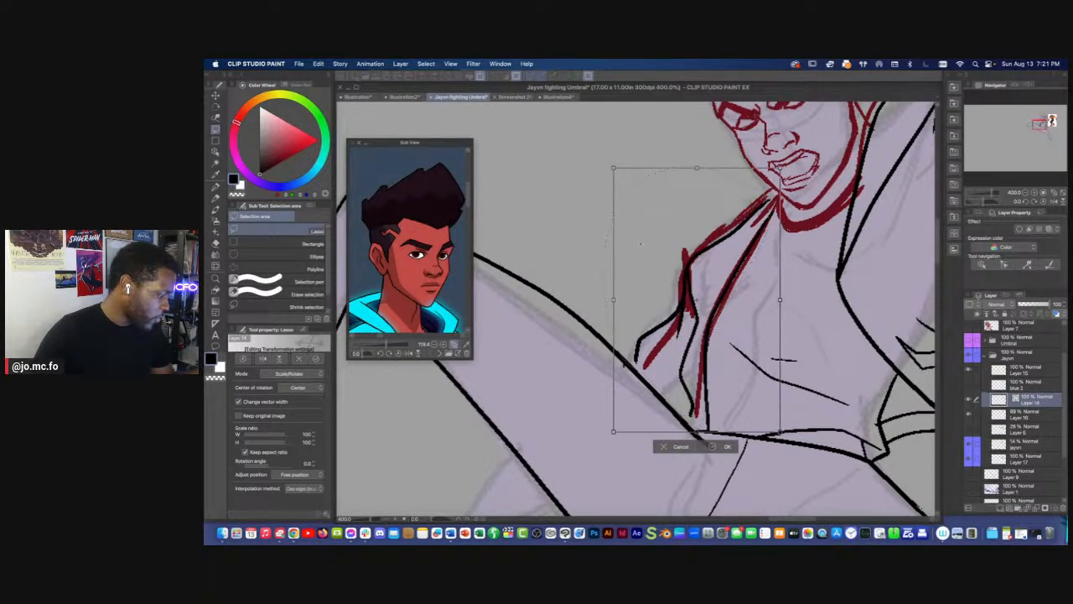
{"action": "key", "text": "Return"}
Ink short lines closing the jacket's lower hem against the thigh with the G-pen at brush size 3
{"action": "key", "text": "r"}
{"action": "left_click_drag", "start_coordinate": [746, 369], "coordinate": [709, 364]}
{"action": "scroll", "coordinate": [690, 443], "scroll_direction": "up", "scroll_amount": 2}
{"action": "key", "text": "p"}
{"action": "key", "text": "bracketleft"}
{"action": "left_click_drag", "start_coordinate": [726, 291], "coordinate": [737, 344]}
{"action": "left_click_drag", "start_coordinate": [787, 310], "coordinate": [797, 322]}
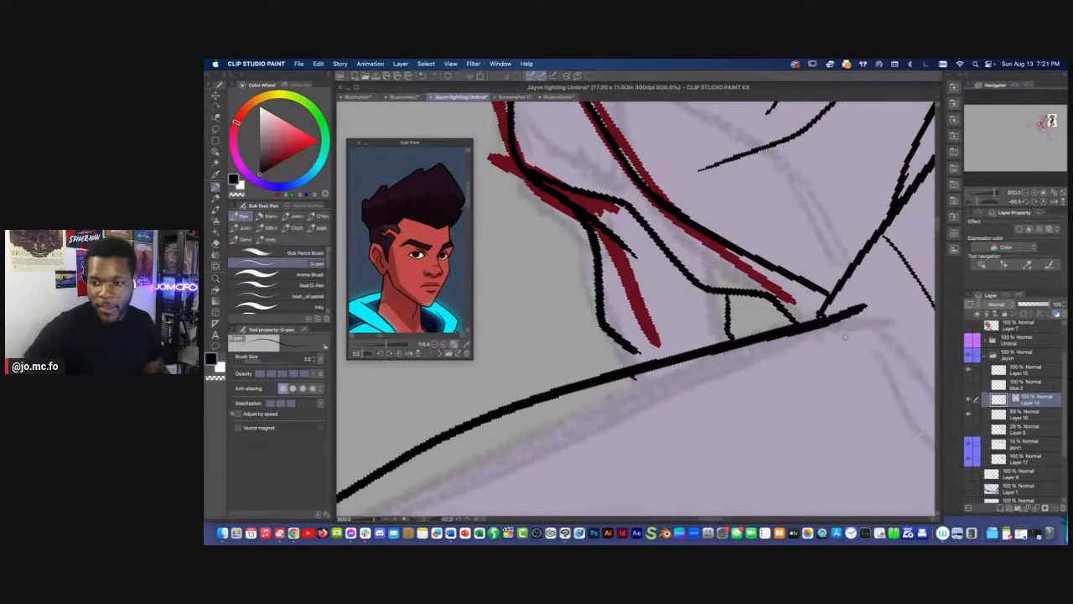
{"action": "key", "text": "Tab"}
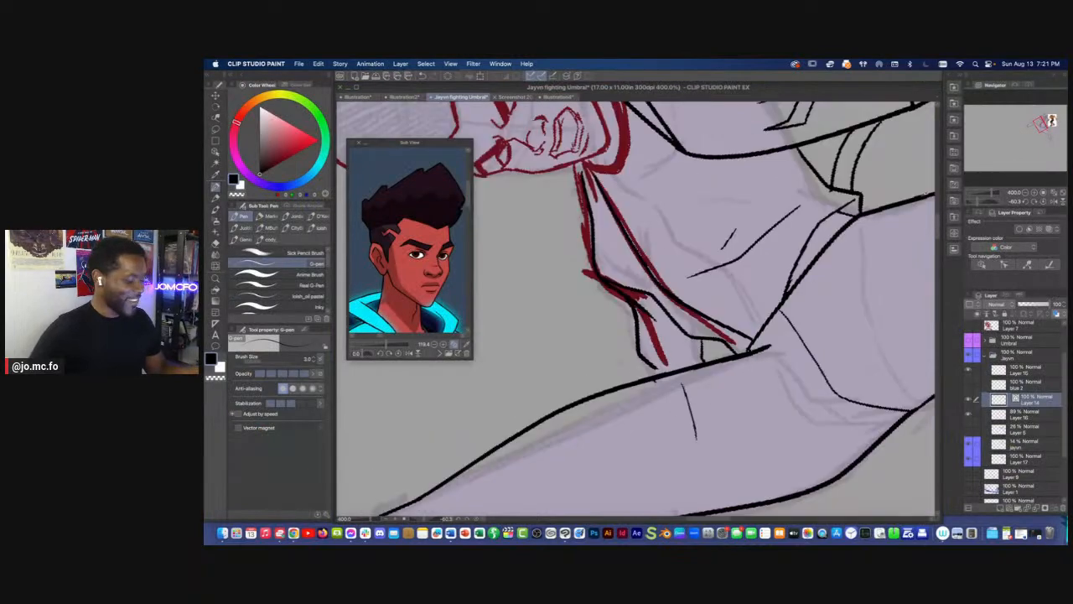
Undo the stray stroke on the thigh and ink the jacket's inner hem between its front edges and the thigh
{"action": "key", "text": "super+z"}
{"action": "key", "text": "r"}
{"action": "left_click_drag", "start_coordinate": [610, 405], "coordinate": [542, 342]}
{"action": "key", "text": "super+plus"}
{"action": "key", "text": "super+plus"}
{"action": "mouse_move", "coordinate": [688, 423]}
{"action": "left_mouse_down"}
{"action": "mouse_move", "coordinate": [640, 264]}
{"action": "mouse_move", "coordinate": [754, 405]}
{"action": "left_mouse_up"}
{"action": "key", "text": "p"}
{"action": "left_click_drag", "start_coordinate": [587, 312], "coordinate": [622, 292]}
{"action": "left_click_drag", "start_coordinate": [663, 260], "coordinate": [765, 408]}
{"action": "key", "text": "super+minus"}
{"action": "key", "text": "super+minus"}
{"action": "key", "text": "super+plus"}
{"action": "left_click_drag", "start_coordinate": [688, 374], "coordinate": [570, 285]}
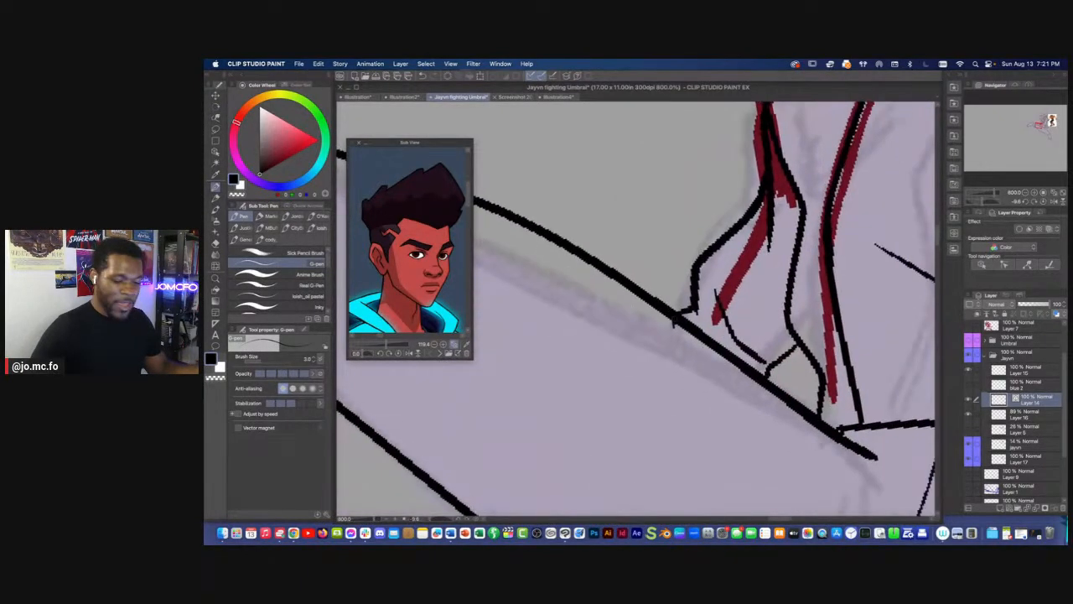
Erase the overlapping line ends where the shirt hem and jacket edge meet the thigh
{"action": "key", "text": "e"}
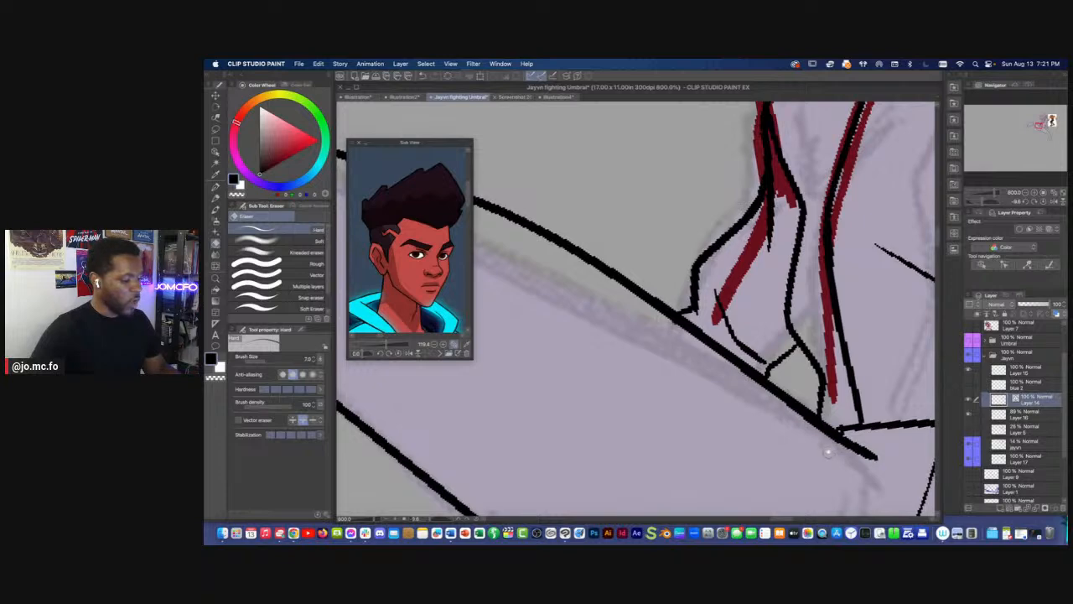
{"action": "left_click_drag", "start_coordinate": [829, 453], "coordinate": [686, 360]}
{"action": "left_click_drag", "start_coordinate": [659, 409], "coordinate": [734, 339]}
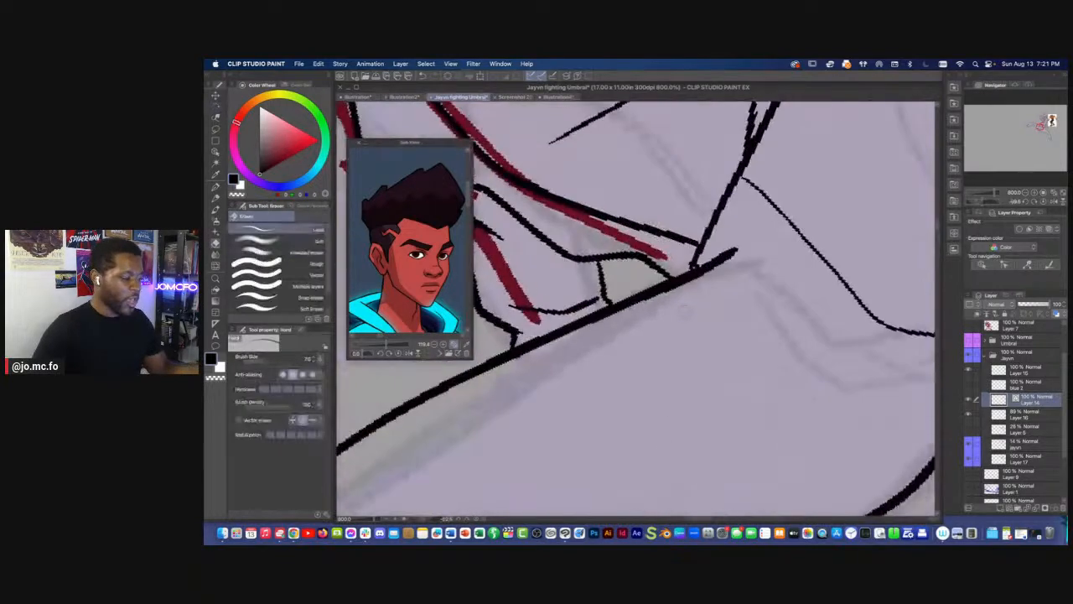
{"action": "left_click_drag", "start_coordinate": [709, 245], "coordinate": [697, 263]}
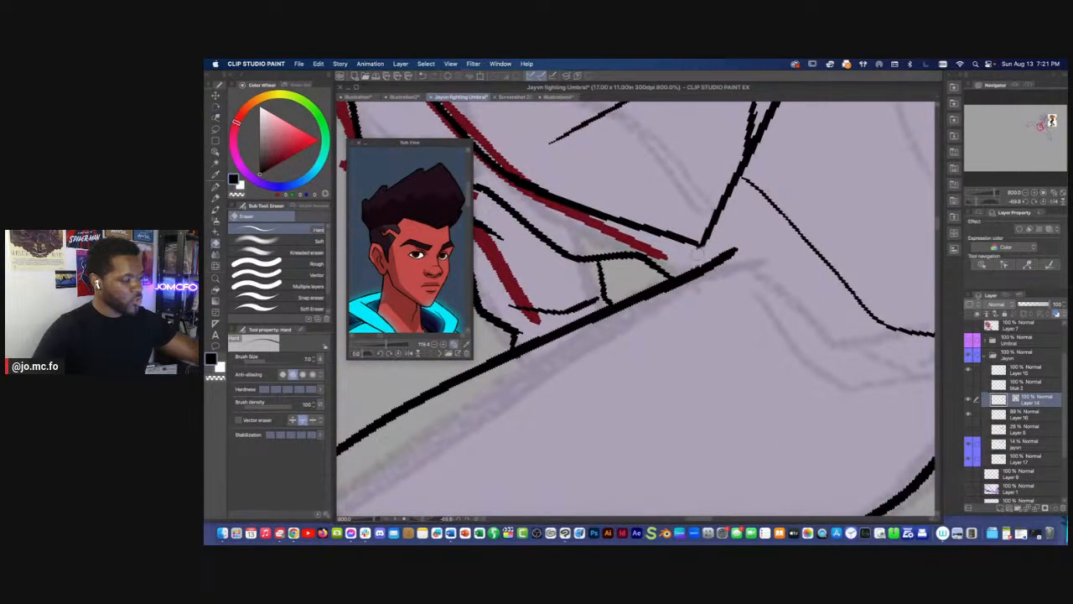
Ink a short connecting line from the jacket edge's lower corner to the thigh line
{"action": "left_click", "coordinate": [766, 247], "text": "super"}
{"action": "key", "text": "p"}
{"action": "left_click_drag", "start_coordinate": [635, 244], "coordinate": [671, 260]}
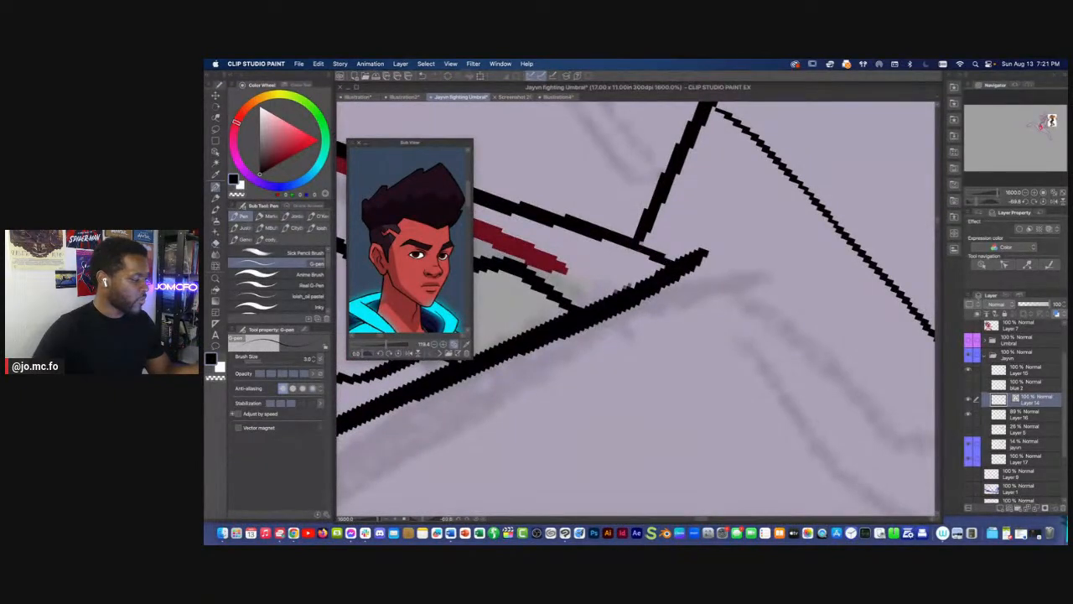
{"action": "key", "text": "super+minus"}
{"action": "key", "text": "super+minus"}
{"action": "key", "text": "super+minus"}
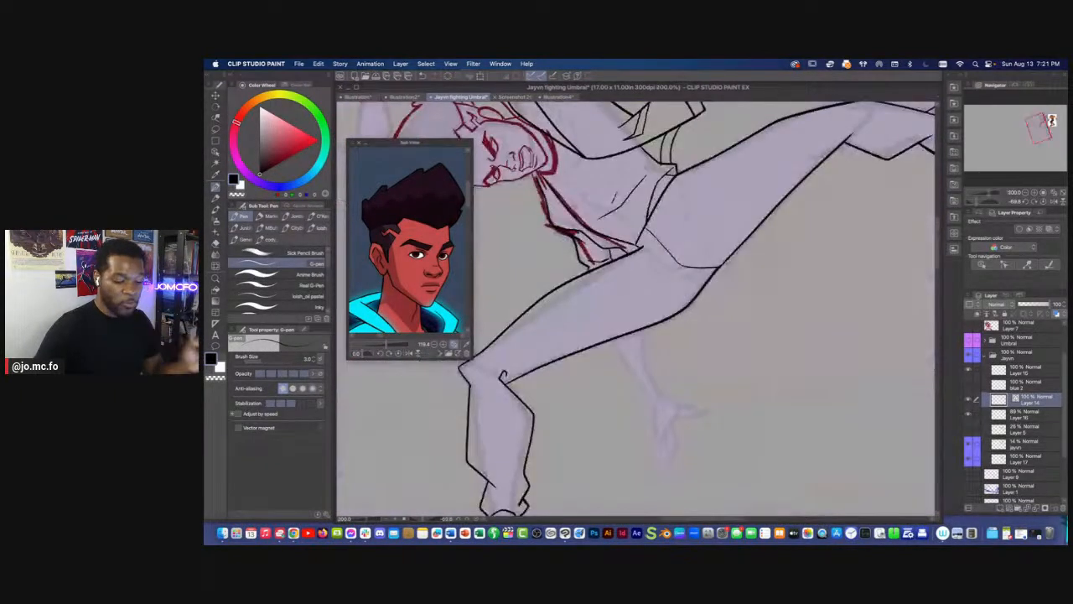
Try to thicken the shirt's hem line across the waist from the jacket edge
{"action": "key", "text": "r"}
{"action": "left_click_drag", "start_coordinate": [755, 210], "coordinate": [591, 456]}
{"action": "key", "text": "super+plus"}
{"action": "key", "text": "super+plus"}
{"action": "mouse_move", "coordinate": [654, 503]}
{"action": "left_mouse_down"}
{"action": "mouse_move", "coordinate": [633, 336]}
{"action": "mouse_move", "coordinate": [642, 213]}
{"action": "mouse_move", "coordinate": [676, 289]}
{"action": "left_mouse_up"}
{"action": "key", "text": "p"}
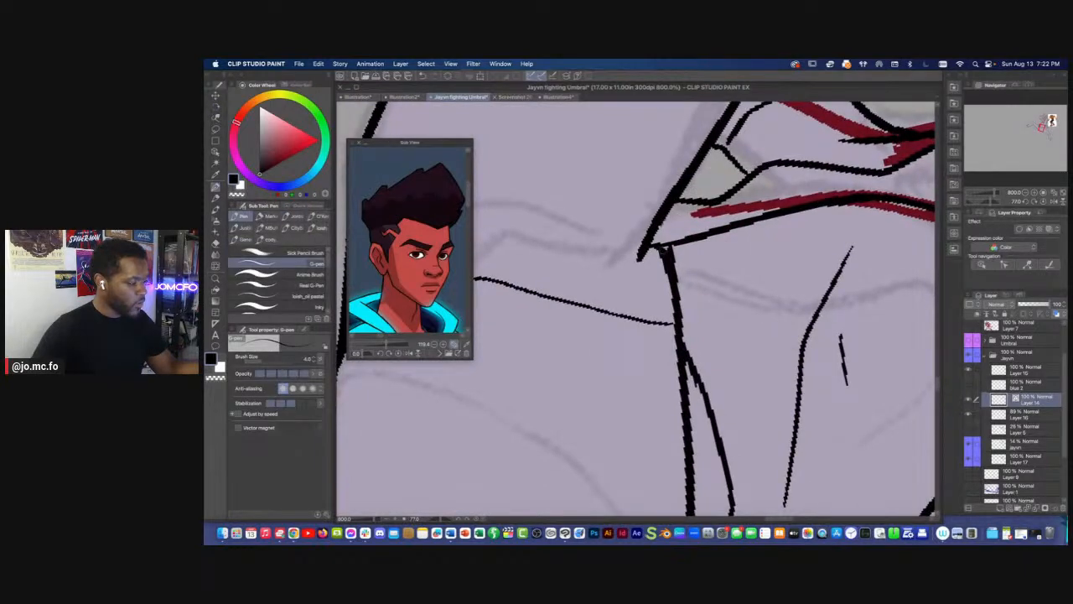
{"action": "key", "text": "super+z"}
{"action": "mouse_move", "coordinate": [662, 248]}
{"action": "left_mouse_down"}
{"action": "mouse_move", "coordinate": [687, 374]}
{"action": "mouse_move", "coordinate": [669, 224]}
{"action": "mouse_move", "coordinate": [715, 386]}
{"action": "mouse_move", "coordinate": [697, 438]}
{"action": "left_mouse_up"}
{"action": "key", "text": "super+z"}
Ink the shirt collar's inner and outer curves below the chin in black at brush size 3
{"action": "key", "text": "r"}
{"action": "left_click_drag", "start_coordinate": [616, 478], "coordinate": [867, 390]}
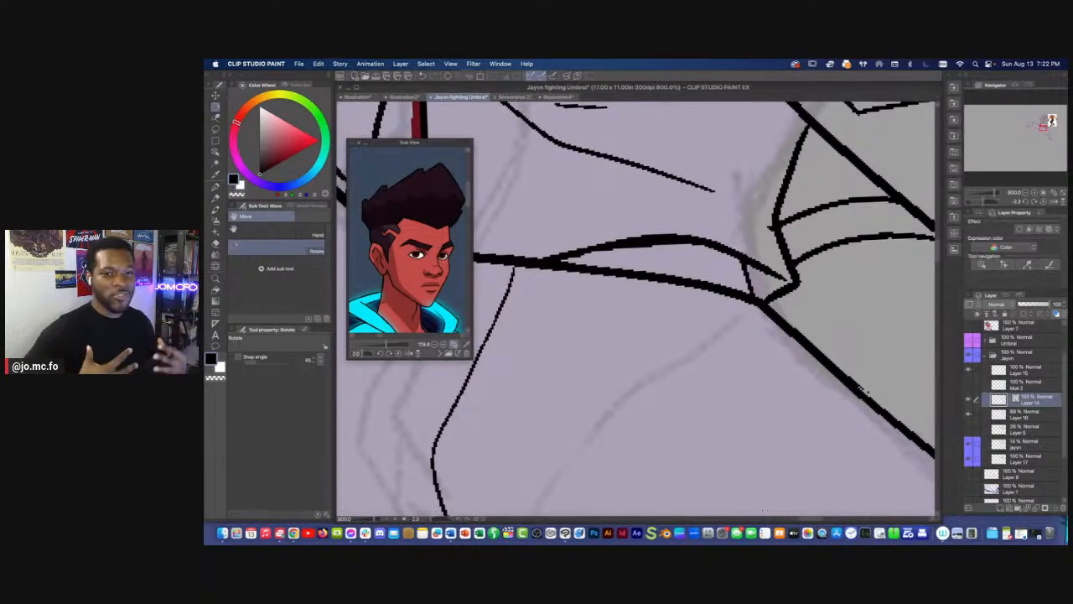
{"action": "key", "text": "super+minus"}
{"action": "key", "text": "super+minus"}
{"action": "left_click_drag", "start_coordinate": [725, 365], "coordinate": [748, 438]}
{"action": "key", "text": "super+plus"}
{"action": "left_click_drag", "start_coordinate": [809, 295], "coordinate": [724, 327]}
{"action": "left_click_drag", "start_coordinate": [580, 298], "coordinate": [652, 346]}
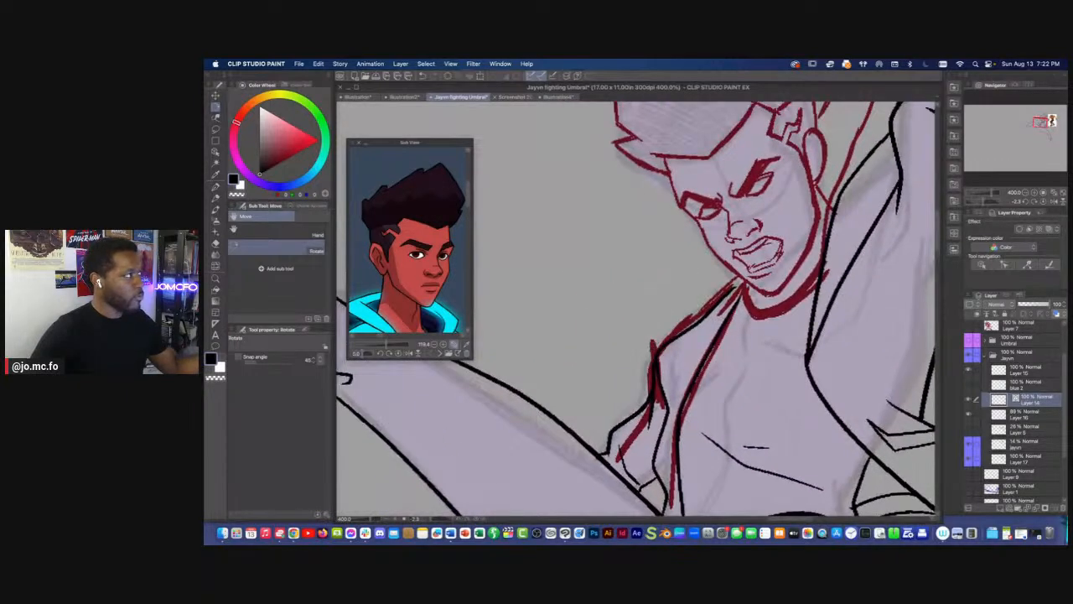
{"action": "key", "text": "super+plus"}
{"action": "key", "text": "p"}
{"action": "mouse_move", "coordinate": [741, 336]}
{"action": "left_mouse_down"}
{"action": "mouse_move", "coordinate": [687, 310]}
{"action": "mouse_move", "coordinate": [736, 362]}
{"action": "mouse_move", "coordinate": [850, 272]}
{"action": "mouse_move", "coordinate": [773, 352]}
{"action": "left_mouse_up"}
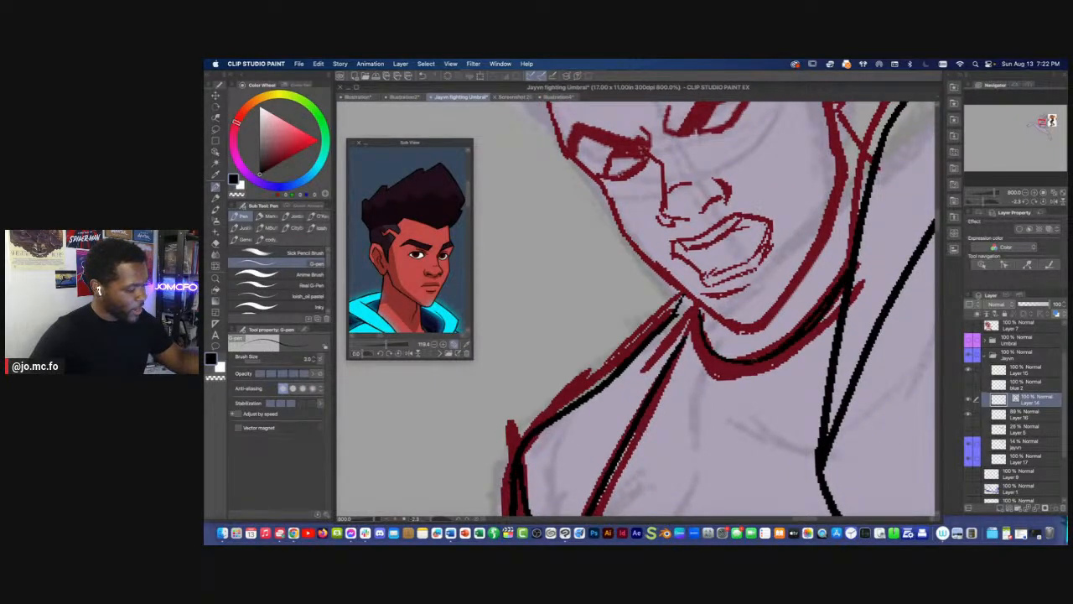
{"action": "key", "text": "super+z"}
{"action": "mouse_move", "coordinate": [698, 309]}
{"action": "left_mouse_down"}
{"action": "mouse_move", "coordinate": [704, 344]}
{"action": "mouse_move", "coordinate": [775, 362]}
{"action": "mouse_move", "coordinate": [847, 270]}
{"action": "mouse_move", "coordinate": [797, 356]}
{"action": "mouse_move", "coordinate": [727, 389]}
{"action": "mouse_move", "coordinate": [686, 360]}
{"action": "mouse_move", "coordinate": [696, 313]}
{"action": "left_mouse_up"}
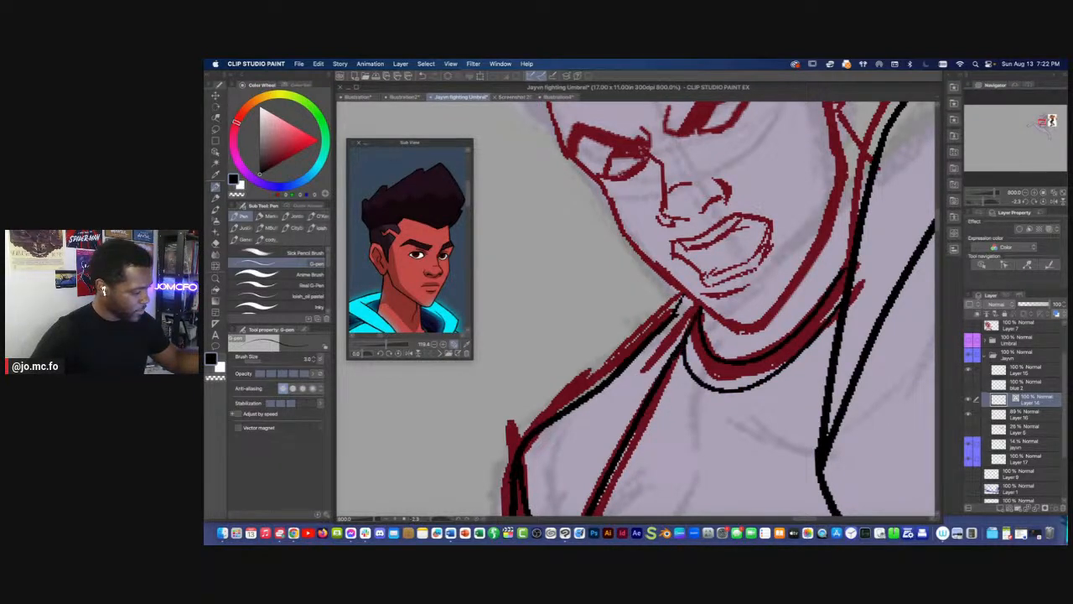
{"action": "left_click_drag", "start_coordinate": [679, 352], "coordinate": [665, 437]}
Lower the dark red line layer's opacity to 43% and make Layer 14 active again
{"action": "key", "text": "r"}
{"action": "mouse_move", "coordinate": [598, 337]}
{"action": "left_mouse_down"}
{"action": "mouse_move", "coordinate": [594, 287]}
{"action": "mouse_move", "coordinate": [592, 328]}
{"action": "left_mouse_up"}
{"action": "left_click", "coordinate": [1024, 415]}
{"action": "left_click_drag", "start_coordinate": [1035, 301], "coordinate": [1015, 306]}
{"action": "left_click", "coordinate": [1002, 404]}
{"action": "left_click_drag", "start_coordinate": [652, 239], "coordinate": [669, 327]}
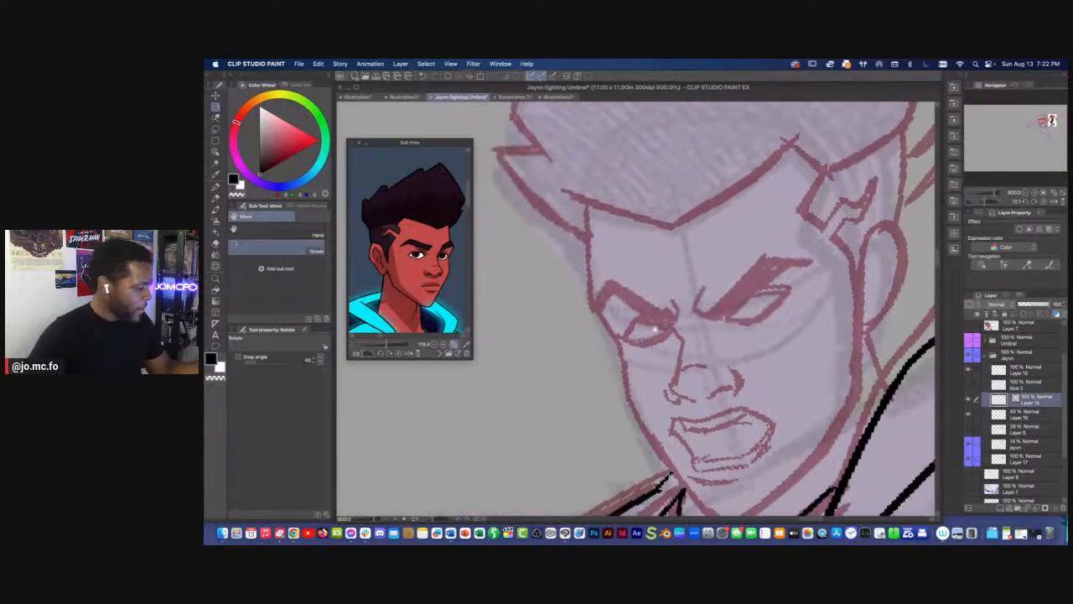
Ink the far side of the face in black from the hairline past the eye and cheek to the chin
{"action": "key", "text": "p"}
{"action": "scroll", "coordinate": [587, 194], "scroll_direction": "up", "scroll_amount": 1}
{"action": "mouse_move", "coordinate": [589, 229]}
{"action": "left_mouse_down"}
{"action": "mouse_move", "coordinate": [588, 195]}
{"action": "mouse_move", "coordinate": [599, 374]}
{"action": "left_mouse_up"}
{"action": "scroll", "coordinate": [609, 421], "scroll_direction": "down", "scroll_amount": 1}
{"action": "mouse_move", "coordinate": [609, 424]}
{"action": "left_mouse_down"}
{"action": "mouse_move", "coordinate": [582, 243]}
{"action": "mouse_move", "coordinate": [604, 316]}
{"action": "left_mouse_up"}
{"action": "scroll", "coordinate": [583, 239], "scroll_direction": "down", "scroll_amount": 1}
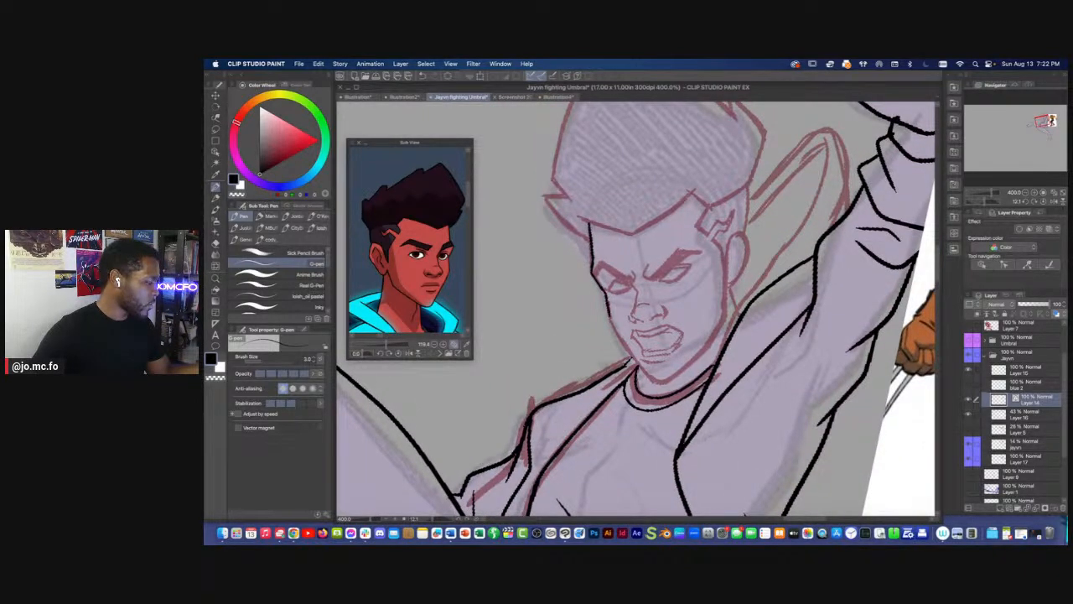
{"action": "left_click_drag", "start_coordinate": [619, 337], "coordinate": [640, 368]}
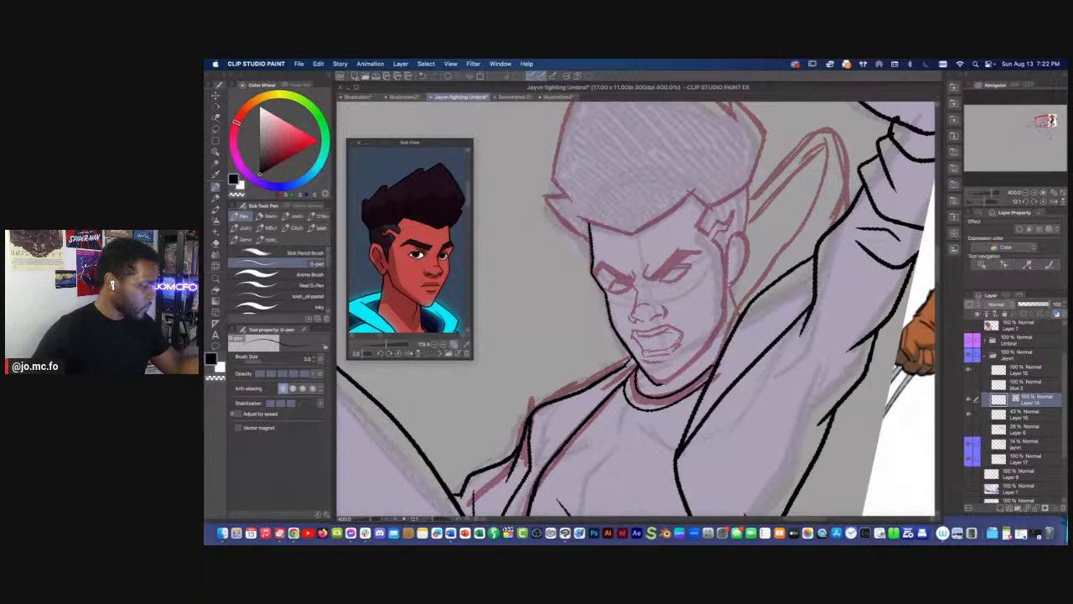
Ink the near jawline from below the ear to the chin, thickening it with brush size 6
{"action": "left_click_drag", "start_coordinate": [724, 282], "coordinate": [727, 312]}
{"action": "left_click_drag", "start_coordinate": [705, 332], "coordinate": [672, 381]}
{"action": "key", "text": "]"}
{"action": "key", "text": "]"}
{"action": "key", "text": "]"}
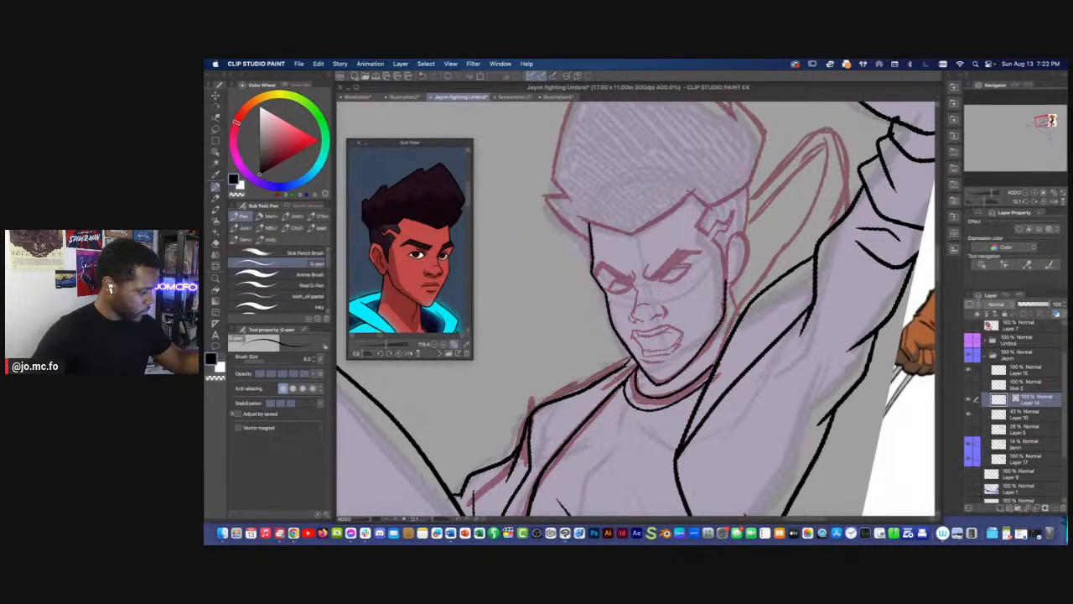
{"action": "mouse_move", "coordinate": [728, 282]}
{"action": "left_mouse_down"}
{"action": "mouse_move", "coordinate": [713, 336]}
{"action": "mouse_move", "coordinate": [659, 387]}
{"action": "left_mouse_up"}
Extend the near jawline's ink upward beside the ear and strengthen it down to the chin
{"action": "scroll", "coordinate": [576, 329], "scroll_direction": "down", "scroll_amount": 3}
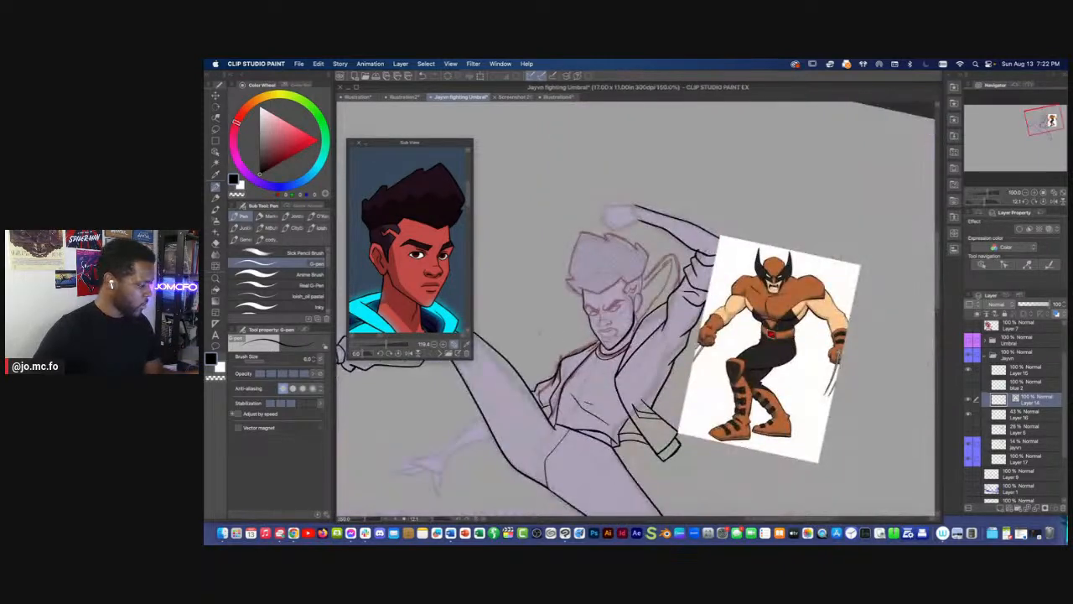
{"action": "key", "text": "r"}
{"action": "left_click_drag", "start_coordinate": [747, 307], "coordinate": [745, 284]}
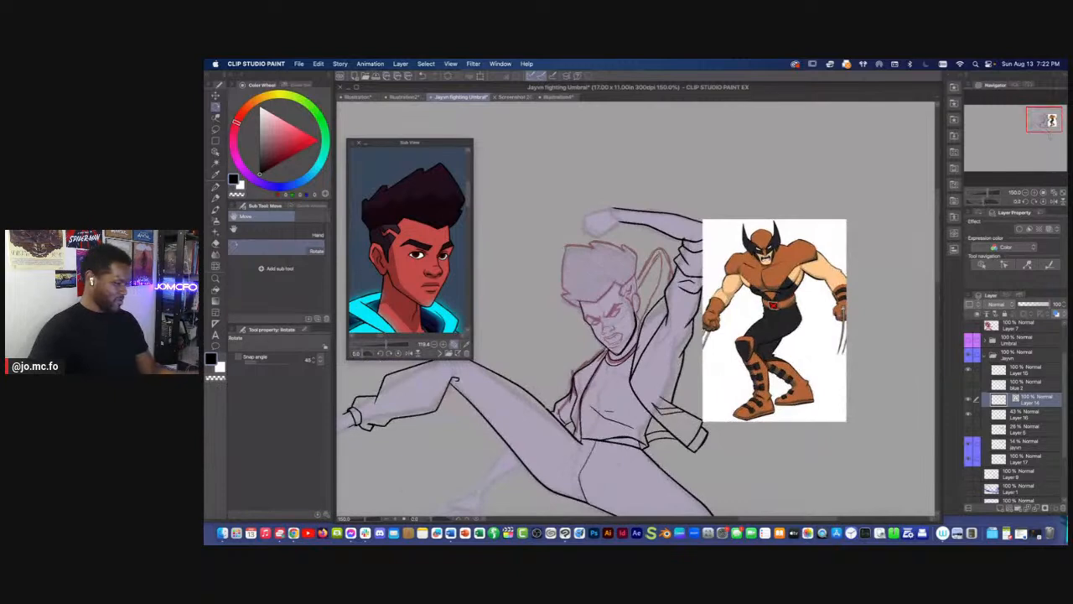
{"action": "scroll", "coordinate": [549, 413], "scroll_direction": "up", "scroll_amount": 1}
{"action": "scroll", "coordinate": [547, 416], "scroll_direction": "up", "scroll_amount": 2}
{"action": "left_click_drag", "start_coordinate": [755, 203], "coordinate": [678, 331]}
{"action": "key", "text": "p"}
{"action": "mouse_move", "coordinate": [715, 252]}
{"action": "left_mouse_down"}
{"action": "mouse_move", "coordinate": [721, 289]}
{"action": "mouse_move", "coordinate": [710, 323]}
{"action": "mouse_move", "coordinate": [679, 371]}
{"action": "mouse_move", "coordinate": [668, 369]}
{"action": "left_mouse_up"}
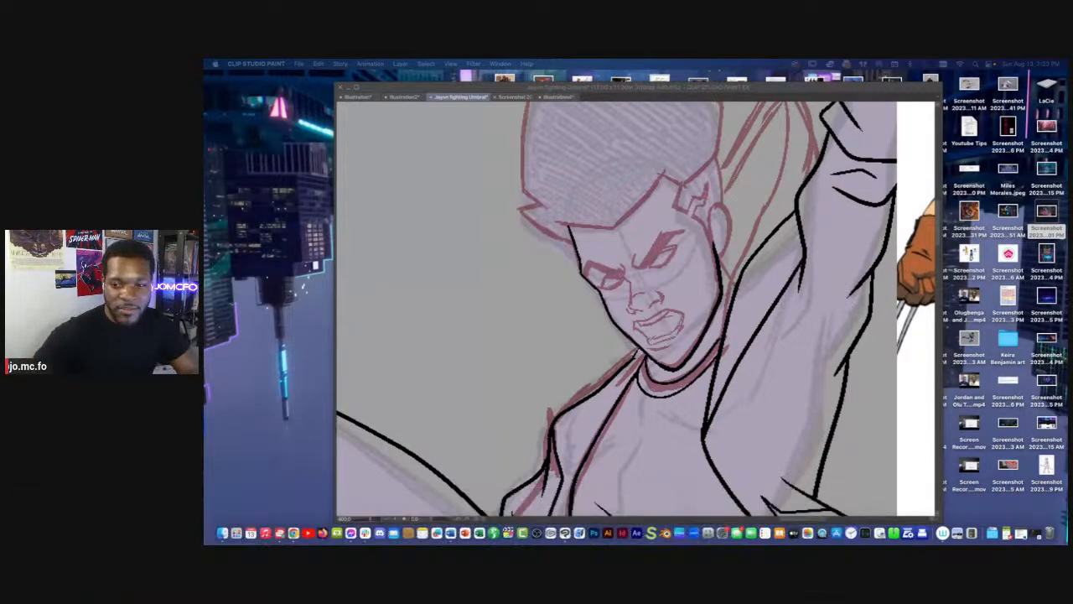
Ink the neck line below the near ear and the side of the head above that ear with the G-pen at size 4
{"action": "left_click", "coordinate": [537, 350]}
{"action": "key", "text": "space"}
{"action": "left_click_drag", "start_coordinate": [552, 350], "coordinate": [533, 359]}
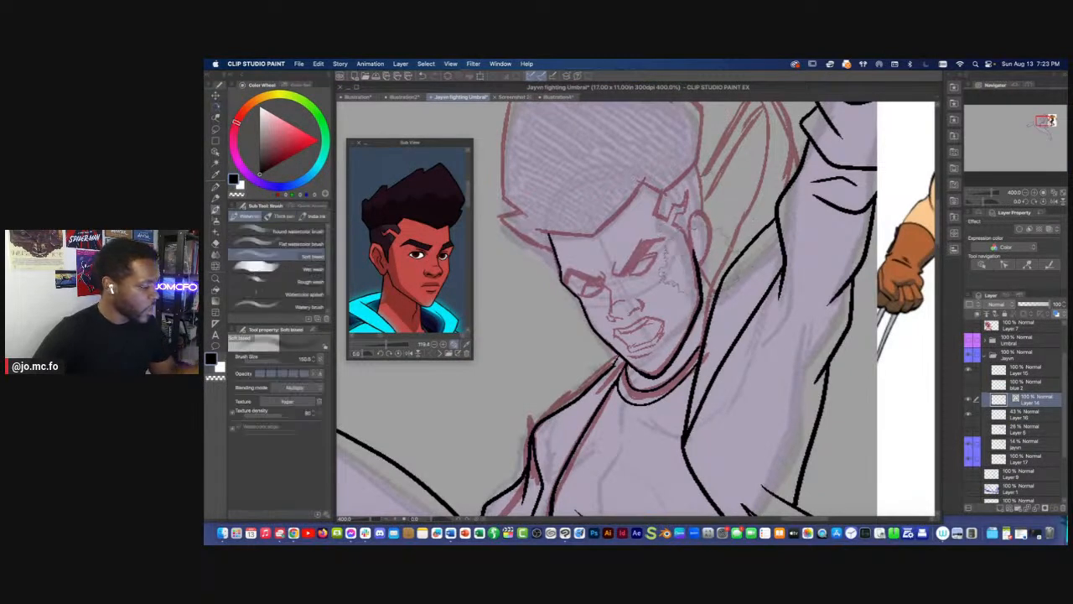
{"action": "key", "text": "p"}
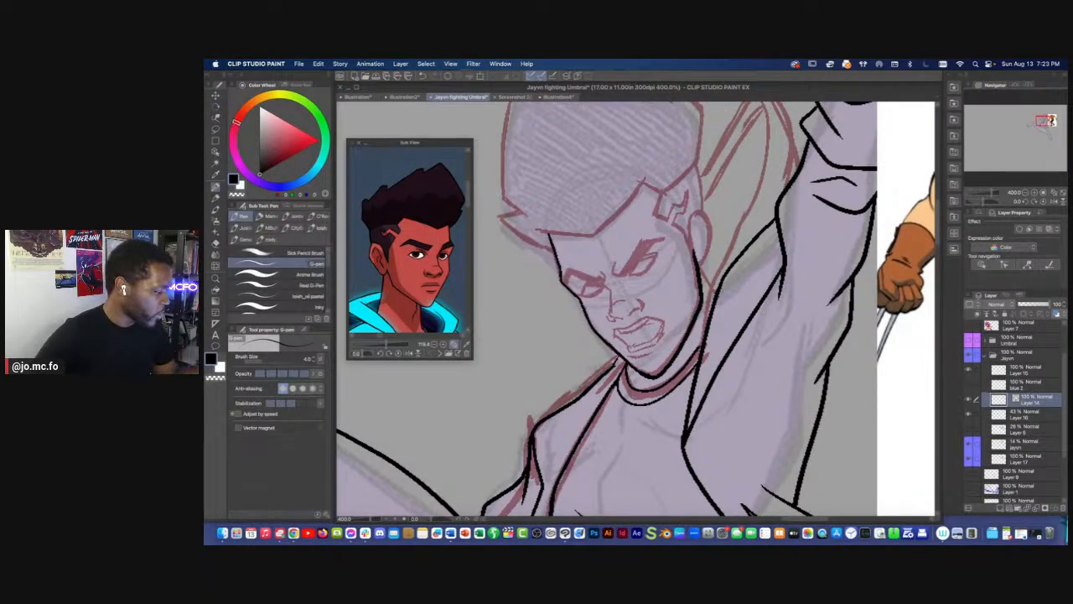
{"action": "left_click_drag", "start_coordinate": [699, 264], "coordinate": [717, 287]}
{"action": "key", "text": "space"}
{"action": "left_click_drag", "start_coordinate": [653, 251], "coordinate": [698, 329]}
{"action": "mouse_move", "coordinate": [739, 242]}
{"action": "left_mouse_down"}
{"action": "mouse_move", "coordinate": [747, 290]}
{"action": "mouse_move", "coordinate": [727, 292]}
{"action": "left_mouse_up"}
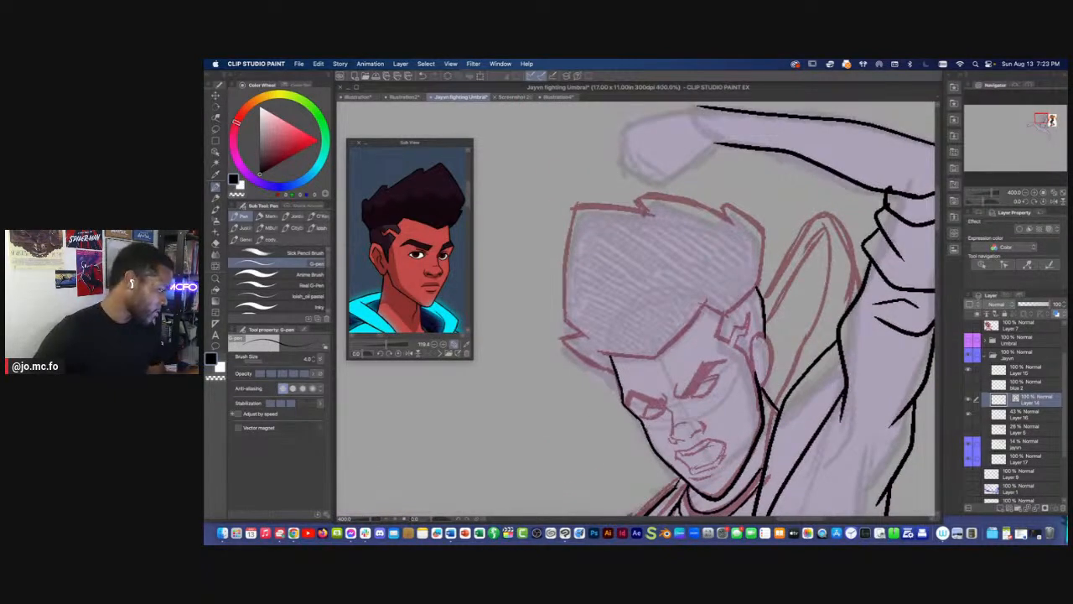
Ink the pointed tuft at the front of the hair and the hair's far edge up to its top corner in black
{"action": "left_click_drag", "start_coordinate": [562, 340], "coordinate": [605, 369]}
{"action": "key", "text": "super+z"}
{"action": "left_click_drag", "start_coordinate": [562, 339], "coordinate": [617, 372]}
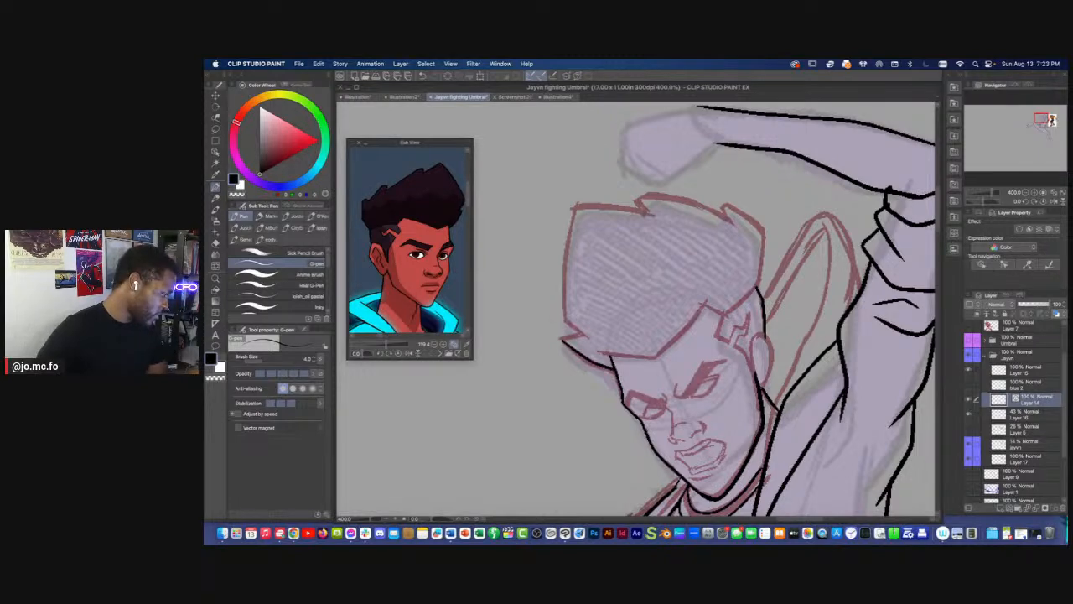
{"action": "left_click_drag", "start_coordinate": [574, 210], "coordinate": [569, 329]}
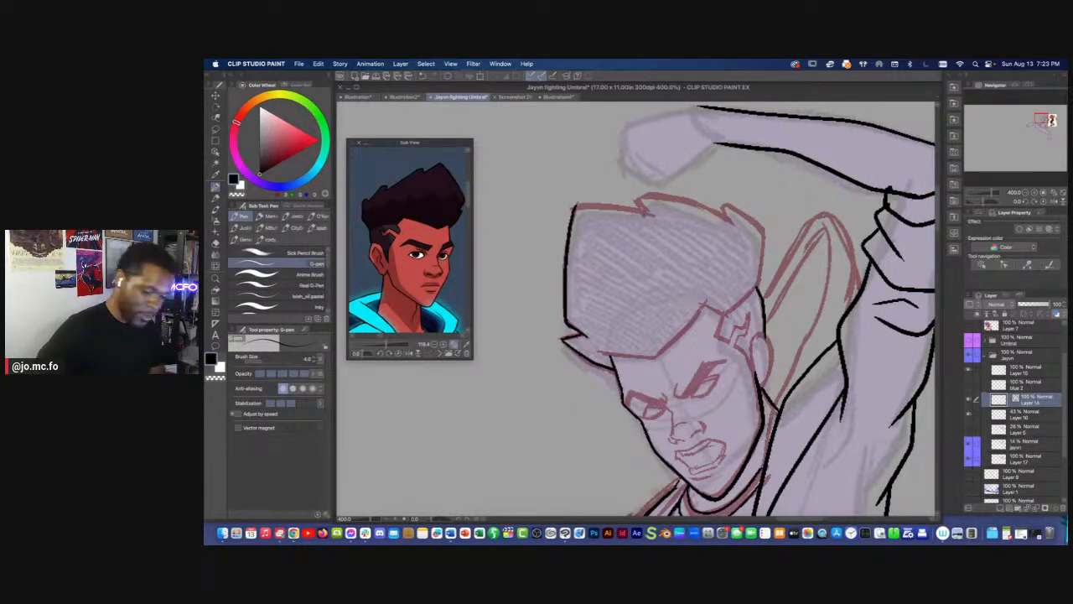
Ink the hair's spiky top, its back edge and the angular hairline across the forehead to the temple notch in black
{"action": "key", "text": "r"}
{"action": "left_click_drag", "start_coordinate": [630, 417], "coordinate": [545, 364]}
{"action": "scroll", "coordinate": [545, 364], "scroll_direction": "up", "scroll_amount": 3}
{"action": "left_click_drag", "start_coordinate": [605, 287], "coordinate": [665, 392]}
{"action": "left_click_drag", "start_coordinate": [638, 352], "coordinate": [535, 298]}
{"action": "mouse_move", "coordinate": [555, 336]}
{"action": "left_mouse_down"}
{"action": "mouse_move", "coordinate": [734, 354]}
{"action": "mouse_move", "coordinate": [652, 377]}
{"action": "left_mouse_up"}
{"action": "mouse_move", "coordinate": [637, 105]}
{"action": "left_mouse_down"}
{"action": "mouse_move", "coordinate": [618, 160]}
{"action": "mouse_move", "coordinate": [654, 229]}
{"action": "left_mouse_up"}
{"action": "mouse_move", "coordinate": [655, 177]}
{"action": "left_mouse_down"}
{"action": "mouse_move", "coordinate": [733, 335]}
{"action": "mouse_move", "coordinate": [698, 214]}
{"action": "mouse_move", "coordinate": [728, 217]}
{"action": "mouse_move", "coordinate": [770, 391]}
{"action": "mouse_move", "coordinate": [756, 273]}
{"action": "mouse_move", "coordinate": [783, 253]}
{"action": "mouse_move", "coordinate": [786, 346]}
{"action": "mouse_move", "coordinate": [504, 238]}
{"action": "mouse_move", "coordinate": [718, 181]}
{"action": "mouse_move", "coordinate": [728, 304]}
{"action": "left_mouse_up"}
{"action": "key", "text": "super+z"}
{"action": "mouse_move", "coordinate": [714, 178]}
{"action": "left_mouse_down"}
{"action": "mouse_move", "coordinate": [728, 277]}
{"action": "mouse_move", "coordinate": [681, 369]}
{"action": "mouse_move", "coordinate": [645, 383]}
{"action": "mouse_move", "coordinate": [634, 374]}
{"action": "mouse_move", "coordinate": [645, 386]}
{"action": "left_mouse_up"}
{"action": "key", "text": "r"}
{"action": "mouse_move", "coordinate": [615, 356]}
{"action": "left_mouse_down"}
{"action": "mouse_move", "coordinate": [635, 381]}
{"action": "mouse_move", "coordinate": [662, 331]}
{"action": "left_mouse_up"}
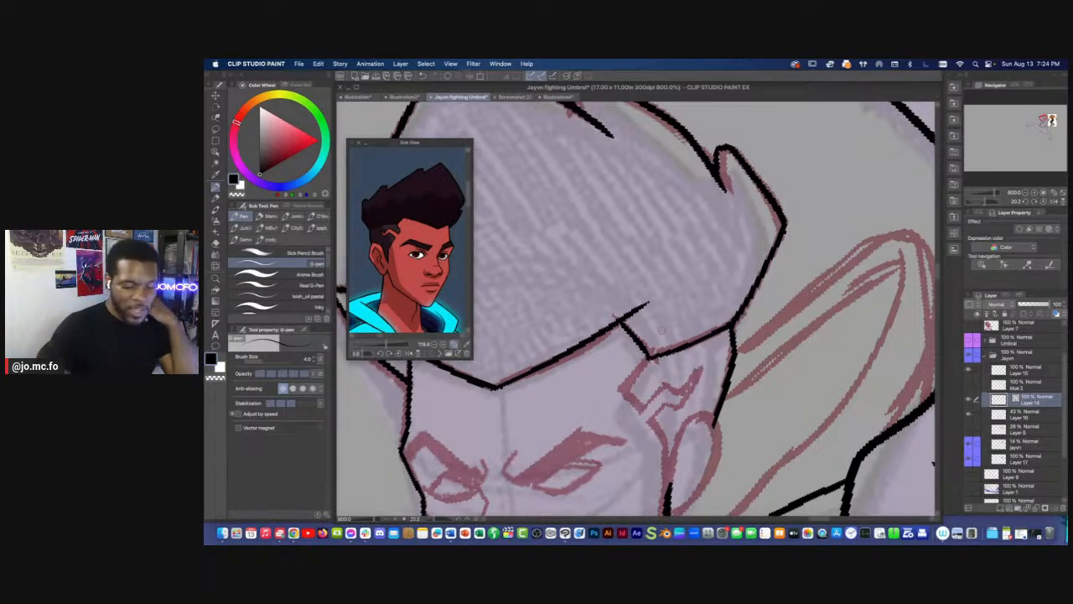
Ink the sideburn edge from the temple notch down to the near jawline with the G-pen at size 3
{"action": "key", "text": "r"}
{"action": "left_click_drag", "start_coordinate": [635, 393], "coordinate": [700, 313]}
{"action": "key", "text": "p"}
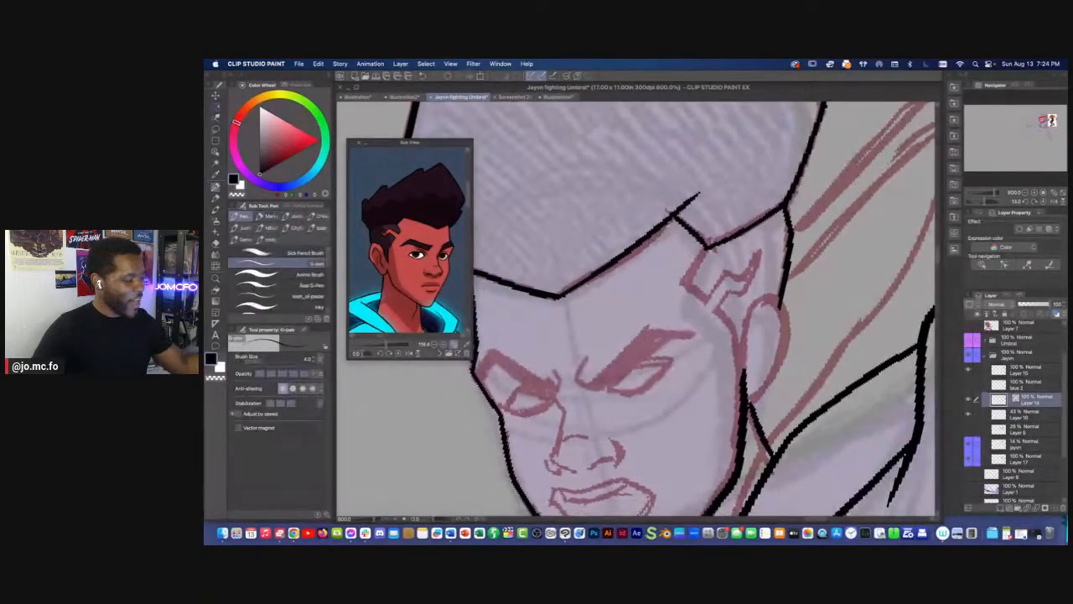
{"action": "left_click_drag", "start_coordinate": [709, 246], "coordinate": [684, 286]}
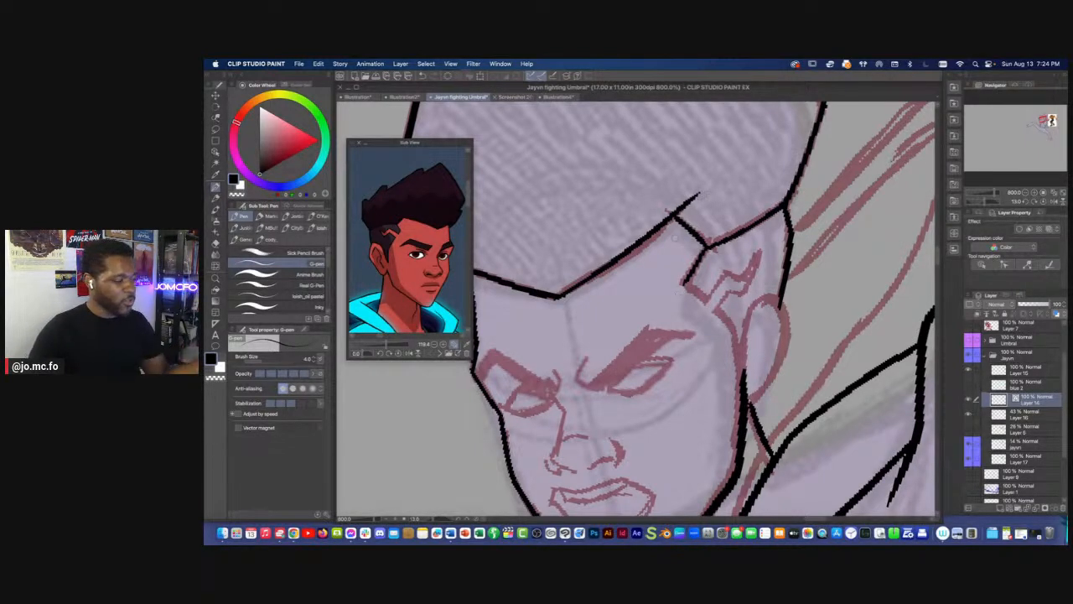
{"action": "mouse_move", "coordinate": [686, 284]}
{"action": "left_mouse_down"}
{"action": "mouse_move", "coordinate": [731, 344]}
{"action": "mouse_move", "coordinate": [741, 415]}
{"action": "left_mouse_up"}
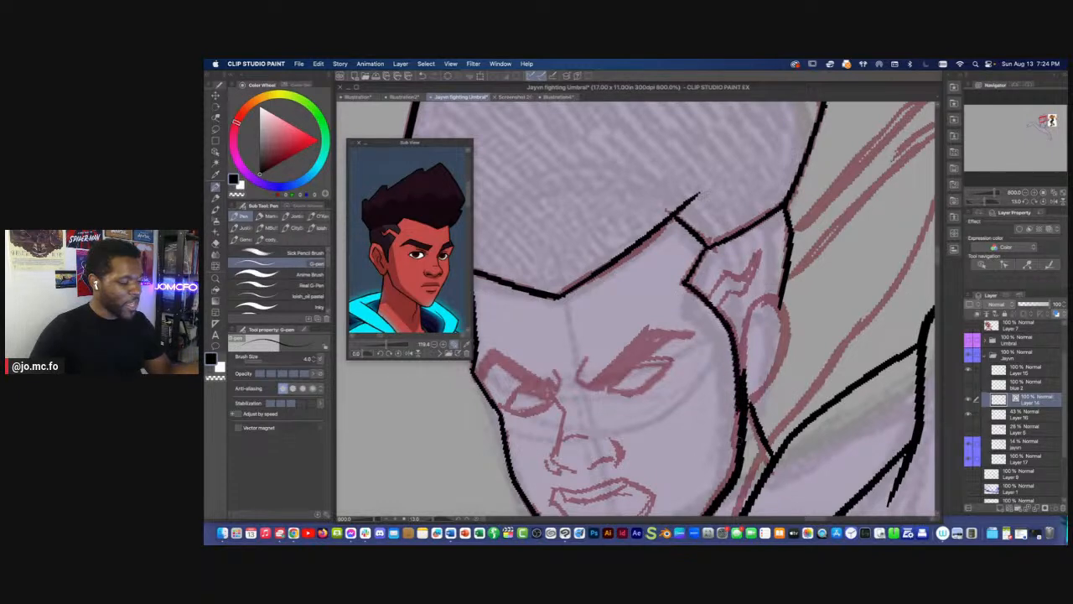
{"action": "key", "text": "super+z"}
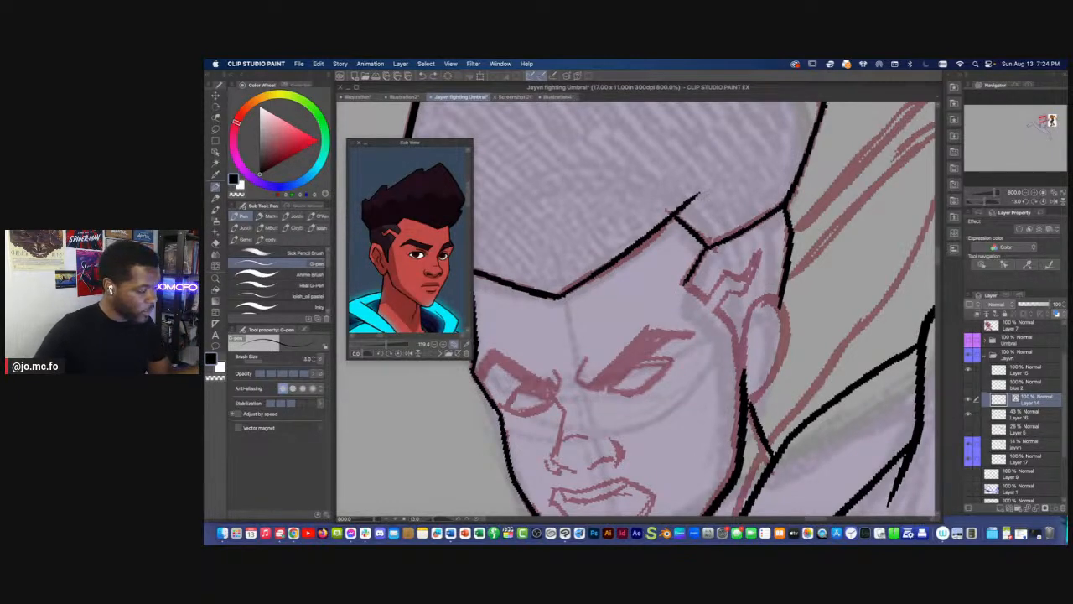
{"action": "left_click_drag", "start_coordinate": [705, 254], "coordinate": [745, 381]}
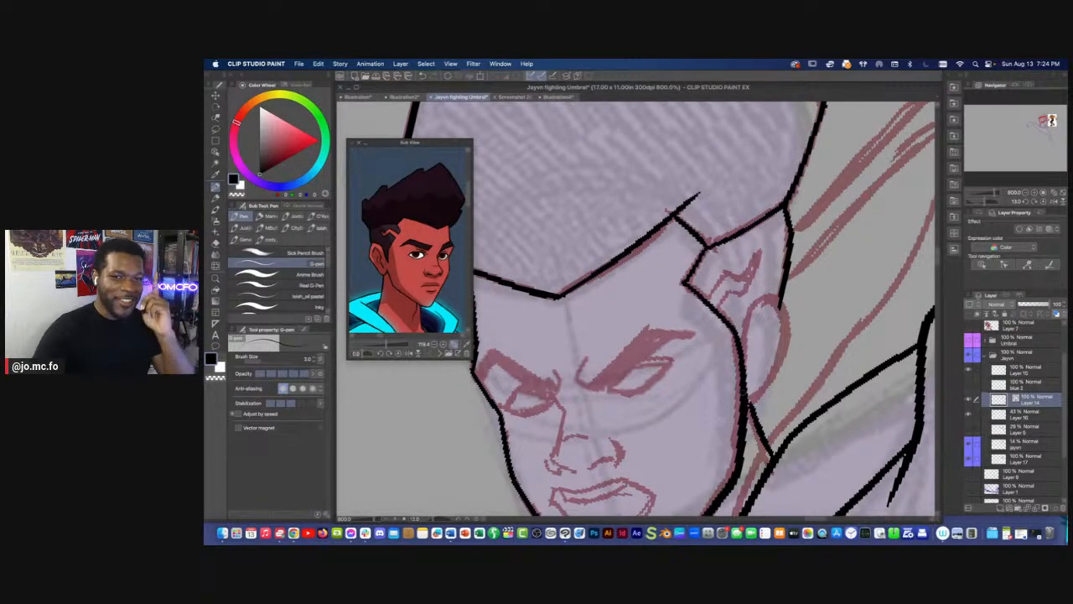
Ink the near ear's outer contour and its inner folds in black
{"action": "mouse_move", "coordinate": [743, 339]}
{"action": "left_mouse_down"}
{"action": "mouse_move", "coordinate": [749, 309]}
{"action": "mouse_move", "coordinate": [777, 301]}
{"action": "mouse_move", "coordinate": [789, 313]}
{"action": "mouse_move", "coordinate": [795, 342]}
{"action": "mouse_move", "coordinate": [755, 408]}
{"action": "left_mouse_up"}
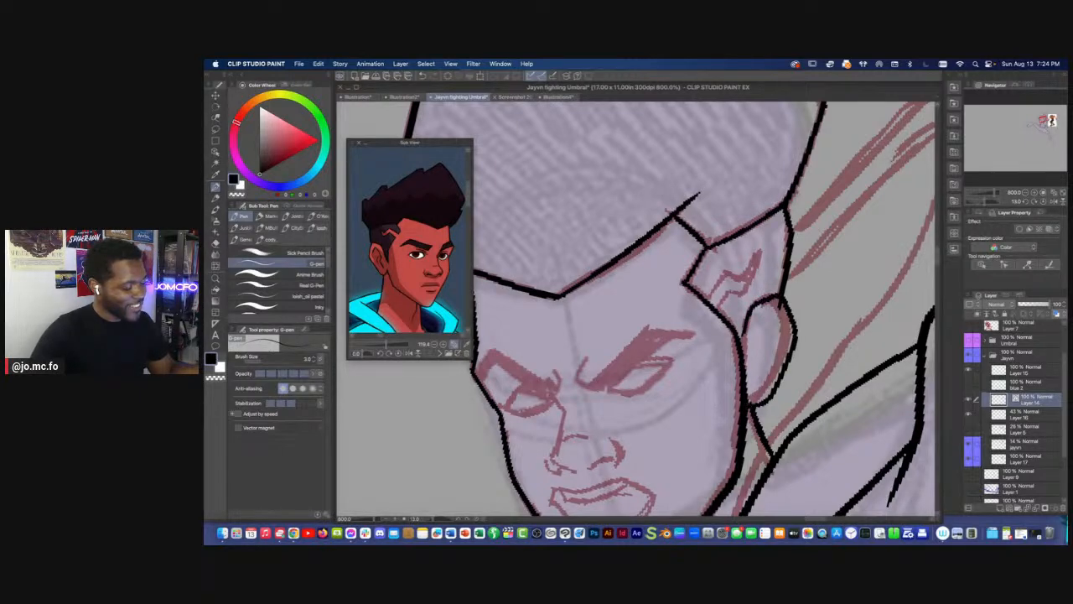
{"action": "key", "text": "e"}
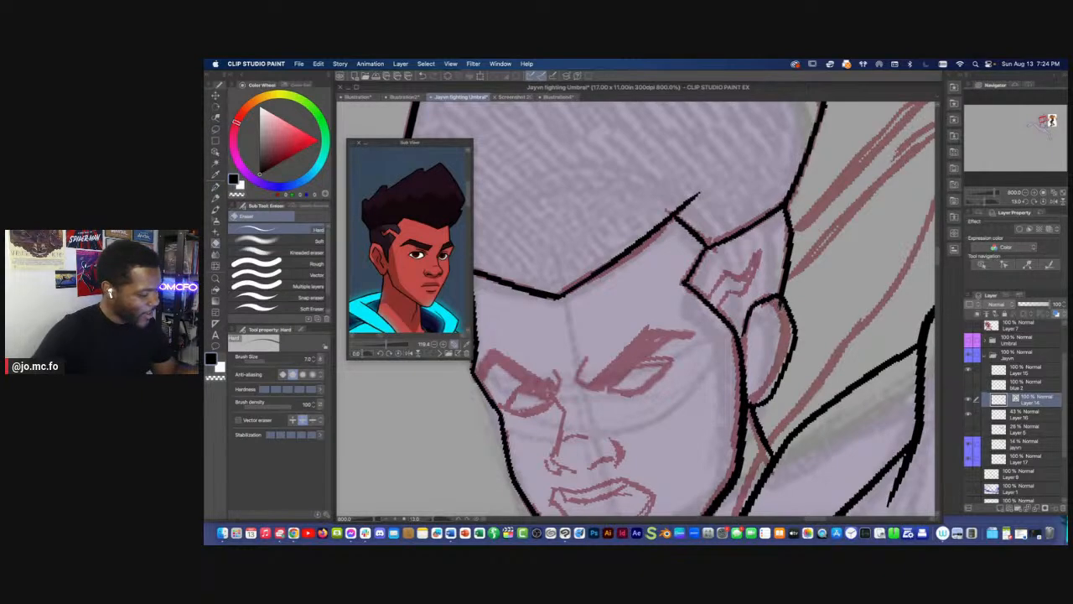
{"action": "key", "text": "p"}
{"action": "mouse_move", "coordinate": [777, 307]}
{"action": "left_mouse_down"}
{"action": "mouse_move", "coordinate": [758, 329]}
{"action": "mouse_move", "coordinate": [759, 381]}
{"action": "left_mouse_up"}
{"action": "left_click_drag", "start_coordinate": [762, 329], "coordinate": [778, 369]}
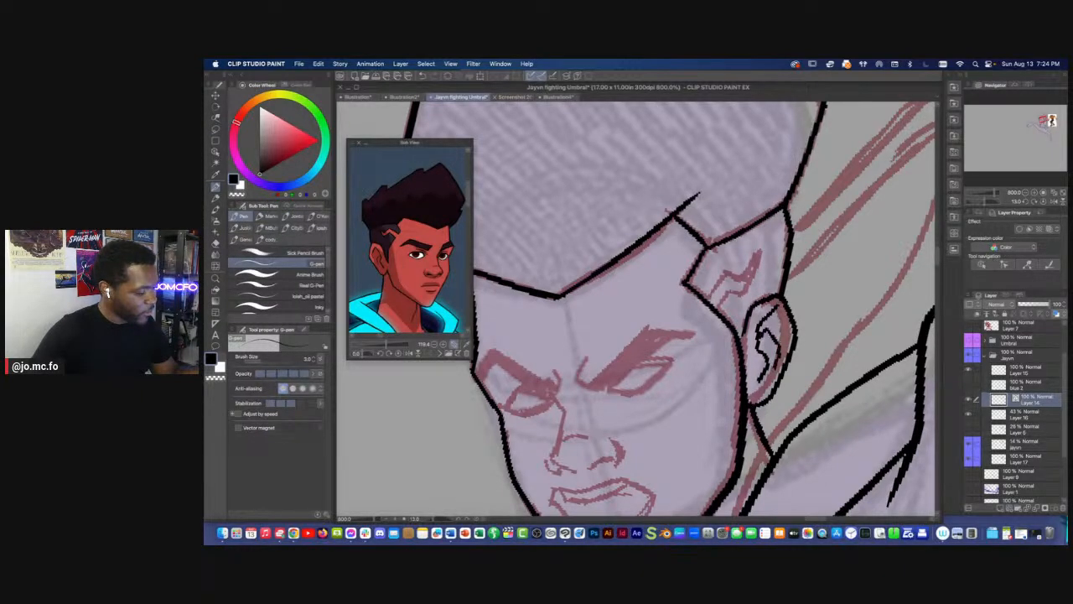
{"action": "left_click_drag", "start_coordinate": [780, 314], "coordinate": [788, 358]}
{"action": "scroll", "coordinate": [638, 336], "scroll_direction": "down", "scroll_amount": 3}
{"action": "scroll", "coordinate": [649, 336], "scroll_direction": "up", "scroll_amount": 3}
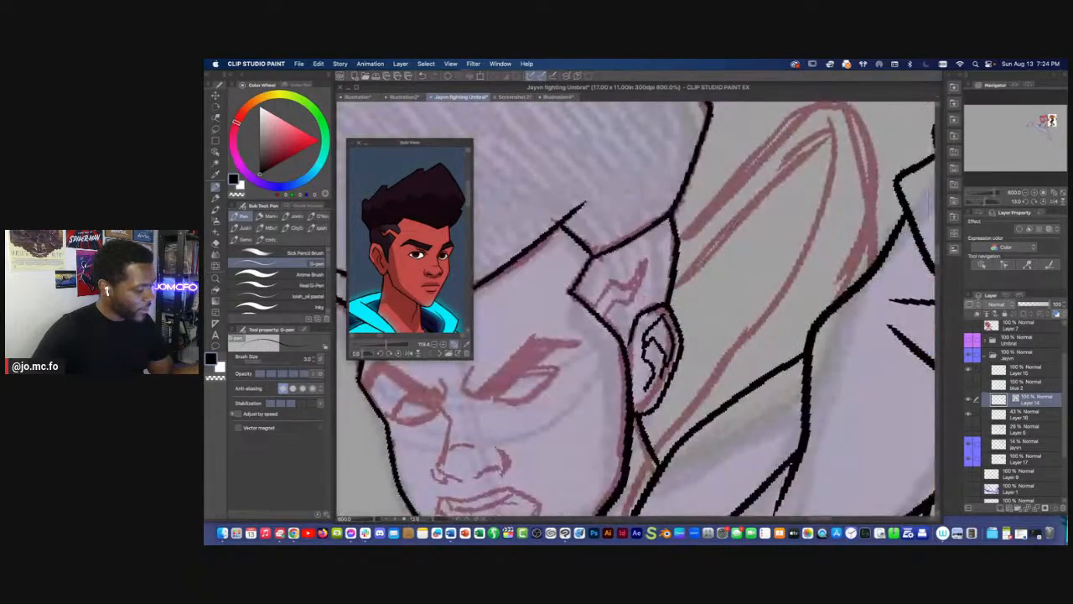
Lasso the inked near ear, apply a scale/rotate transform to it and clear the selection
{"action": "key", "text": "m"}
{"action": "mouse_move", "coordinate": [661, 311]}
{"action": "left_mouse_down"}
{"action": "mouse_move", "coordinate": [639, 363]}
{"action": "mouse_move", "coordinate": [663, 383]}
{"action": "mouse_move", "coordinate": [679, 332]}
{"action": "mouse_move", "coordinate": [663, 311]}
{"action": "left_mouse_up"}
{"action": "key", "text": "super+t"}
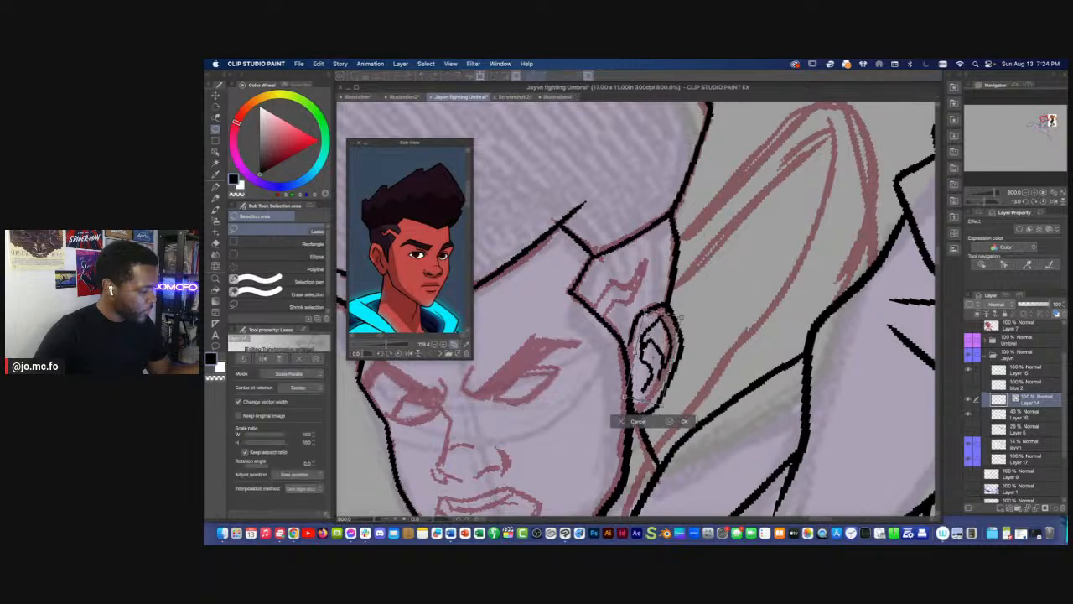
{"action": "key", "text": "Return"}
{"action": "left_click_drag", "start_coordinate": [652, 360], "coordinate": [784, 332]}
{"action": "key", "text": "super+d"}
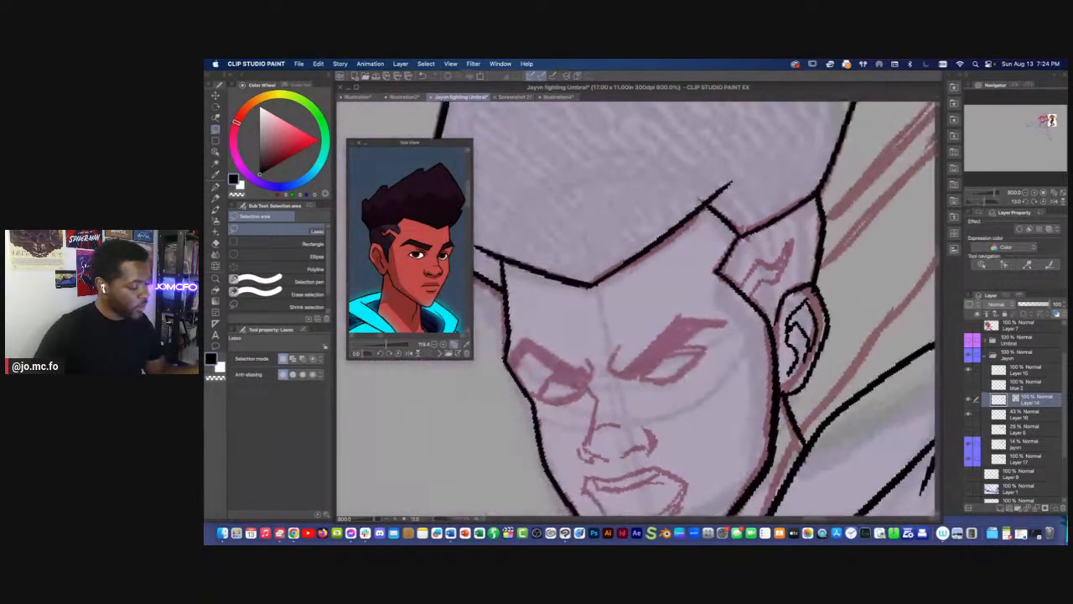
Ink the outline of the near eyebrow and the frown crease at its inner end in black
{"action": "key", "text": "r"}
{"action": "left_click_drag", "start_coordinate": [786, 413], "coordinate": [717, 472]}
{"action": "key", "text": "p"}
{"action": "scroll", "coordinate": [569, 359], "scroll_direction": "up", "scroll_amount": 2}
{"action": "left_click_drag", "start_coordinate": [620, 332], "coordinate": [655, 369]}
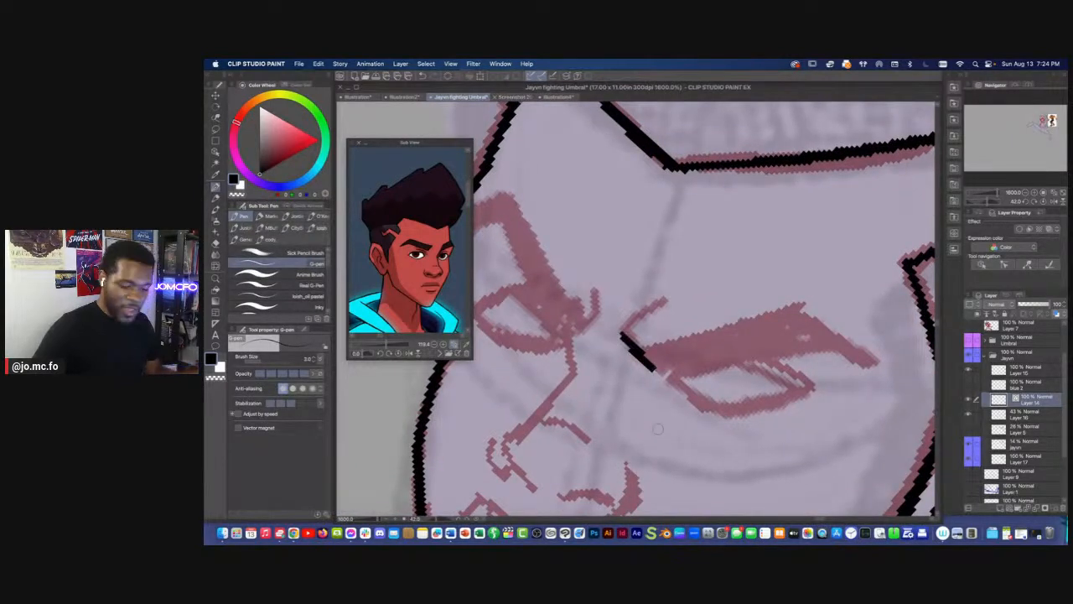
{"action": "key", "text": "r"}
{"action": "mouse_move", "coordinate": [636, 430]}
{"action": "left_mouse_down"}
{"action": "mouse_move", "coordinate": [553, 394]}
{"action": "mouse_move", "coordinate": [520, 312]}
{"action": "left_mouse_up"}
{"action": "key", "text": "p"}
{"action": "mouse_move", "coordinate": [596, 267]}
{"action": "left_mouse_down"}
{"action": "mouse_move", "coordinate": [634, 417]}
{"action": "mouse_move", "coordinate": [604, 483]}
{"action": "left_mouse_up"}
{"action": "left_click_drag", "start_coordinate": [676, 387], "coordinate": [620, 452]}
{"action": "left_click_drag", "start_coordinate": [625, 242], "coordinate": [673, 389]}
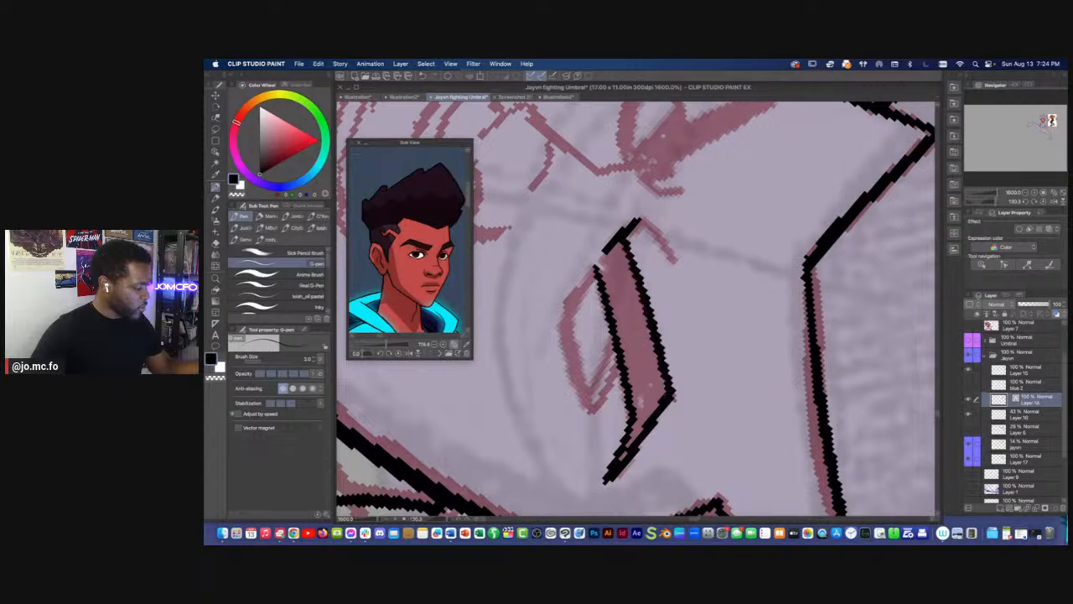
{"action": "mouse_move", "coordinate": [595, 274]}
{"action": "left_mouse_down"}
{"action": "mouse_move", "coordinate": [623, 243]}
{"action": "mouse_move", "coordinate": [696, 265]}
{"action": "left_mouse_up"}
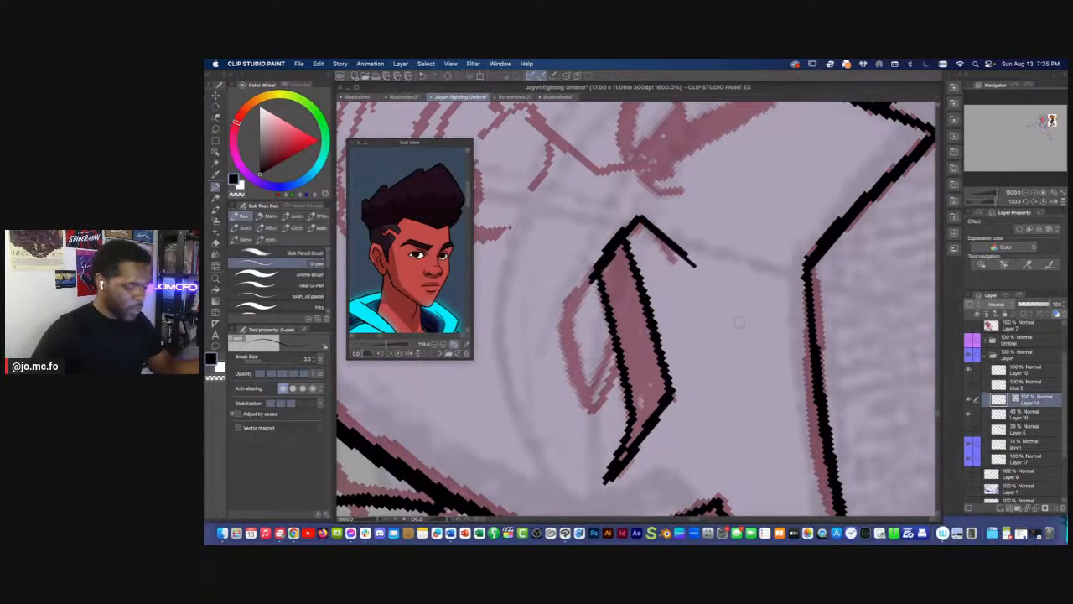
Ink the near eye's outline beneath the brow and thicken the eyebrow's contour in black
{"action": "key", "text": "r"}
{"action": "left_click_drag", "start_coordinate": [704, 352], "coordinate": [691, 244]}
{"action": "key", "text": "p"}
{"action": "mouse_move", "coordinate": [671, 352]}
{"action": "left_mouse_down"}
{"action": "mouse_move", "coordinate": [609, 321]}
{"action": "mouse_move", "coordinate": [674, 350]}
{"action": "left_mouse_up"}
{"action": "left_click_drag", "start_coordinate": [629, 311], "coordinate": [664, 336]}
{"action": "left_click_drag", "start_coordinate": [540, 312], "coordinate": [576, 349]}
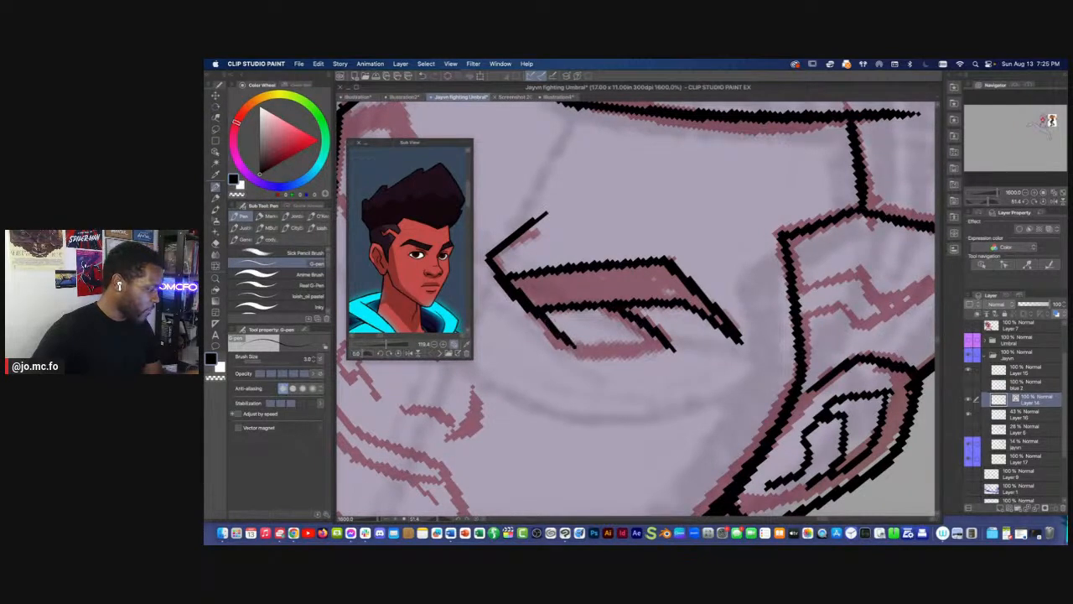
{"action": "left_click_drag", "start_coordinate": [668, 345], "coordinate": [572, 351]}
{"action": "mouse_move", "coordinate": [538, 317]}
{"action": "left_mouse_down"}
{"action": "mouse_move", "coordinate": [577, 354]}
{"action": "mouse_move", "coordinate": [594, 346]}
{"action": "left_mouse_up"}
{"action": "left_click_drag", "start_coordinate": [671, 339], "coordinate": [627, 308]}
{"action": "mouse_move", "coordinate": [540, 309]}
{"action": "left_mouse_down"}
{"action": "mouse_move", "coordinate": [564, 303]}
{"action": "mouse_move", "coordinate": [745, 349]}
{"action": "mouse_move", "coordinate": [661, 265]}
{"action": "left_mouse_up"}
{"action": "left_click_drag", "start_coordinate": [636, 259], "coordinate": [500, 276]}
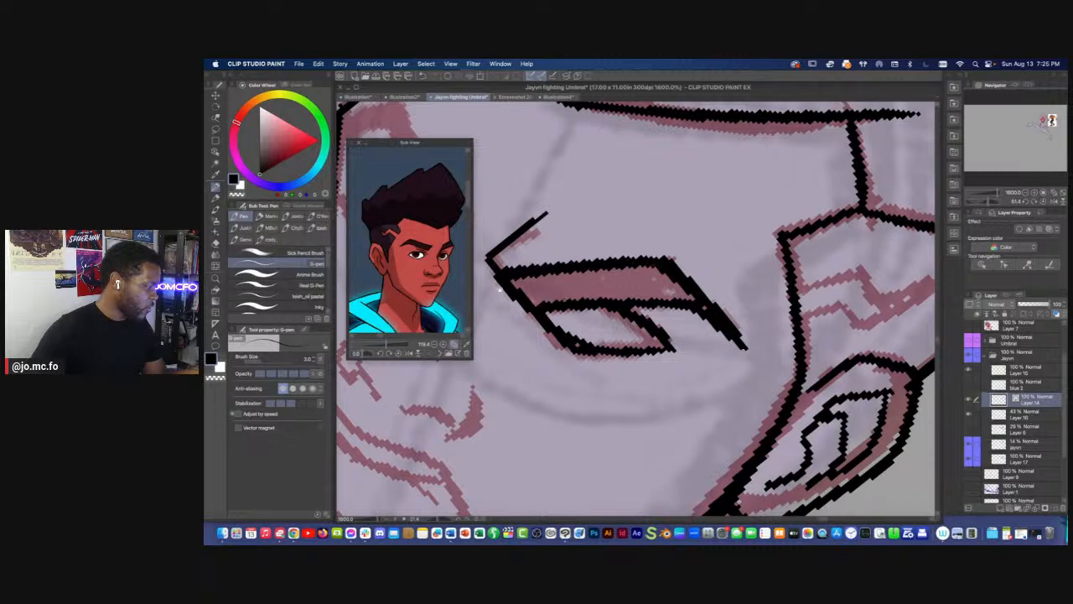
{"action": "left_click_drag", "start_coordinate": [537, 309], "coordinate": [748, 380]}
Ink the outline of the far eyebrow in black
{"action": "key", "text": "r"}
{"action": "double_click", "coordinate": [636, 309]}
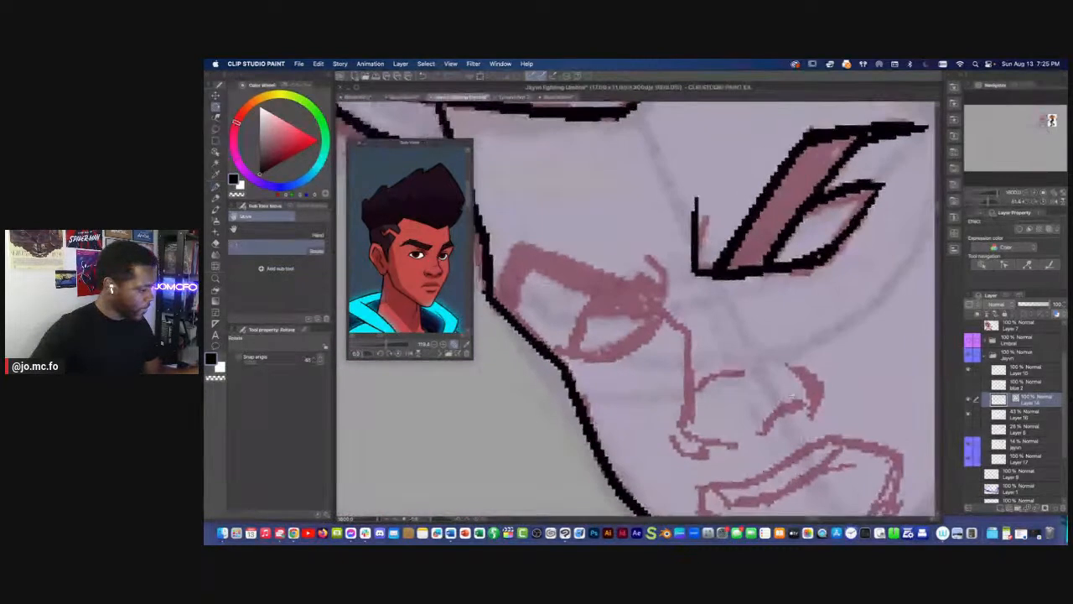
{"action": "mouse_move", "coordinate": [643, 249]}
{"action": "left_mouse_down"}
{"action": "mouse_move", "coordinate": [663, 300]}
{"action": "mouse_move", "coordinate": [694, 332]}
{"action": "mouse_move", "coordinate": [554, 310]}
{"action": "mouse_move", "coordinate": [549, 333]}
{"action": "left_mouse_up"}
{"action": "mouse_move", "coordinate": [698, 293]}
{"action": "left_mouse_down"}
{"action": "mouse_move", "coordinate": [545, 257]}
{"action": "mouse_move", "coordinate": [539, 325]}
{"action": "left_mouse_up"}
{"action": "mouse_move", "coordinate": [554, 258]}
{"action": "left_mouse_down"}
{"action": "mouse_move", "coordinate": [697, 297]}
{"action": "mouse_move", "coordinate": [705, 327]}
{"action": "mouse_move", "coordinate": [661, 258]}
{"action": "mouse_move", "coordinate": [632, 357]}
{"action": "left_mouse_up"}
{"action": "scroll", "coordinate": [579, 239], "scroll_direction": "down", "scroll_amount": 6}
{"action": "key", "text": "r"}
{"action": "scroll", "coordinate": [587, 302], "scroll_direction": "up", "scroll_amount": 2}
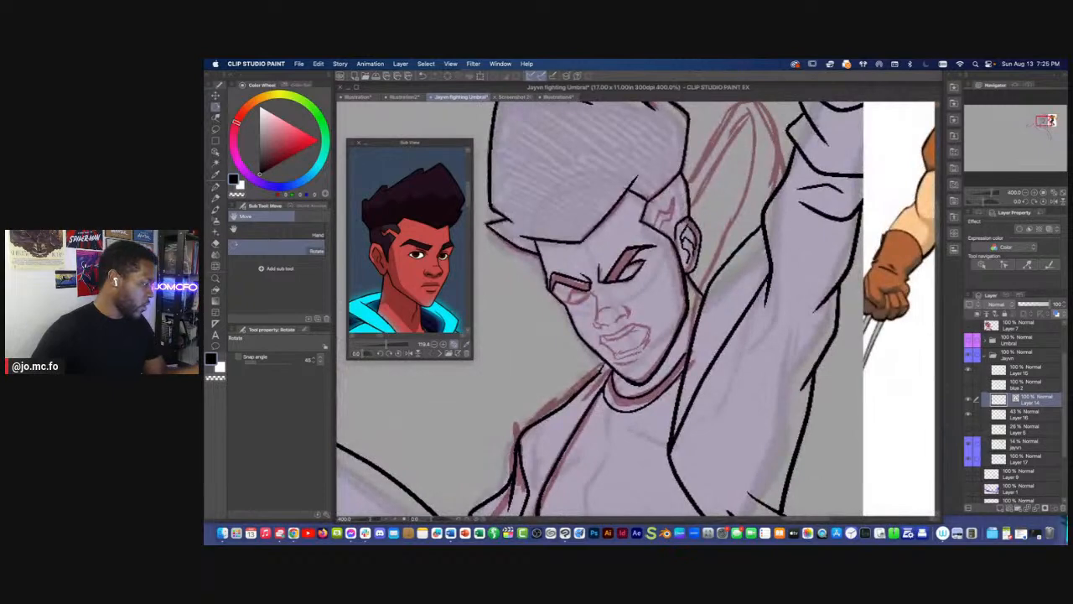
Ink the nose, the open shouting mouth with its lower-lip crease, and the far eye in black at size 3
{"action": "key", "text": "p"}
{"action": "left_click_drag", "start_coordinate": [590, 290], "coordinate": [597, 298]}
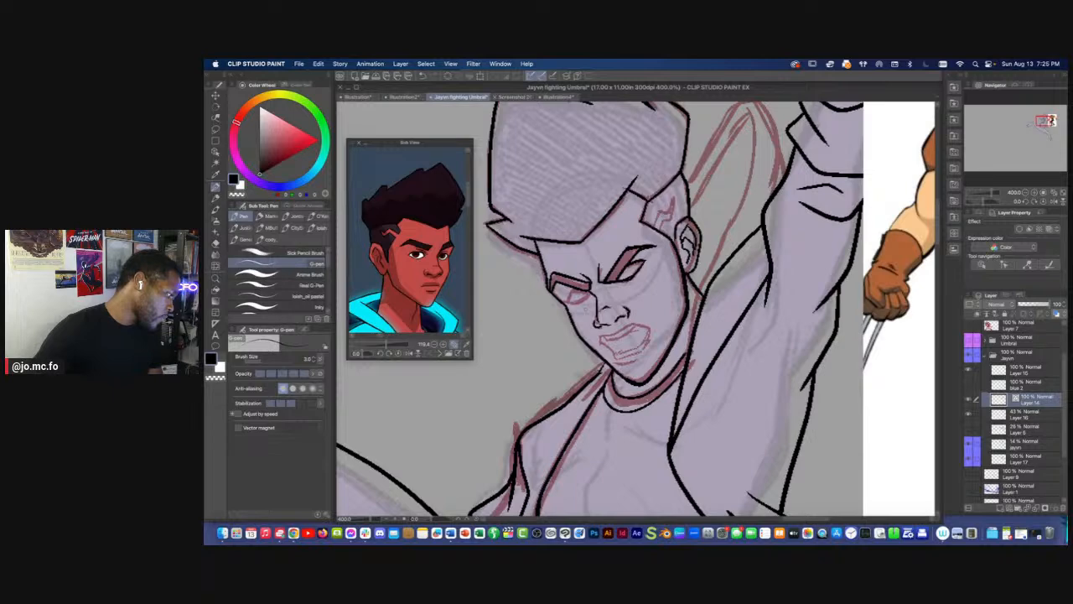
{"action": "left_click_drag", "start_coordinate": [617, 333], "coordinate": [639, 324]}
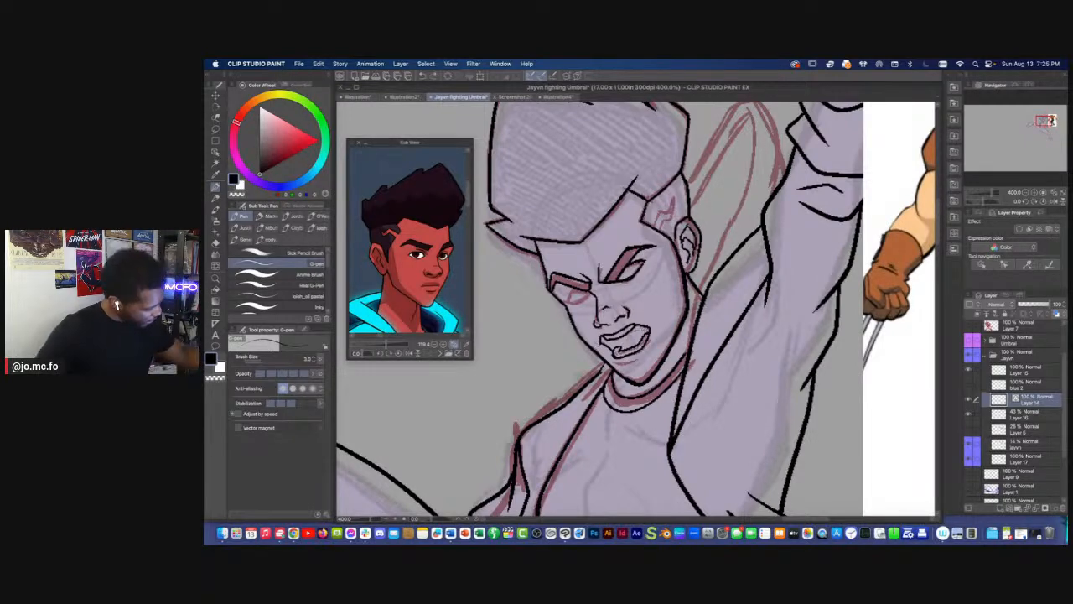
{"action": "key", "text": "super+z"}
{"action": "key", "text": "super+z"}
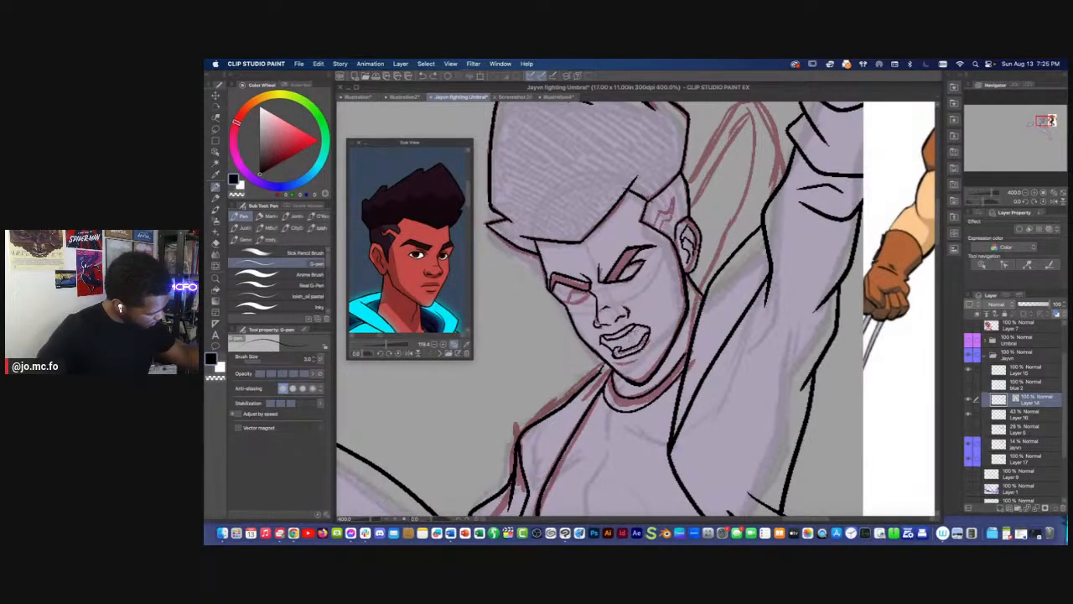
{"action": "left_click_drag", "start_coordinate": [635, 333], "coordinate": [622, 348]}
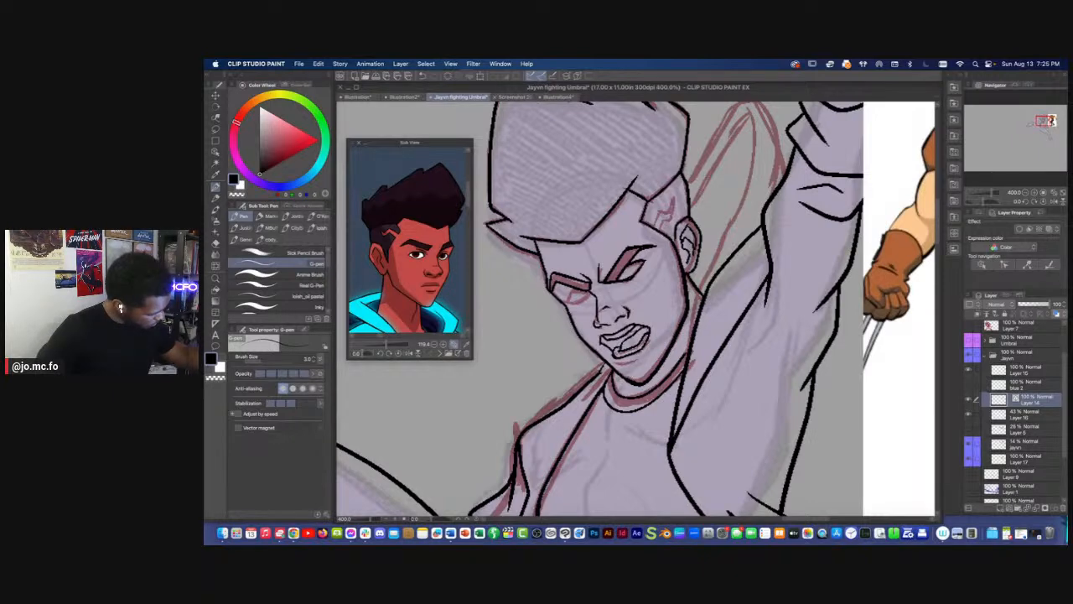
{"action": "mouse_move", "coordinate": [639, 362]}
{"action": "left_mouse_down"}
{"action": "mouse_move", "coordinate": [616, 364]}
{"action": "mouse_move", "coordinate": [630, 367]}
{"action": "left_mouse_up"}
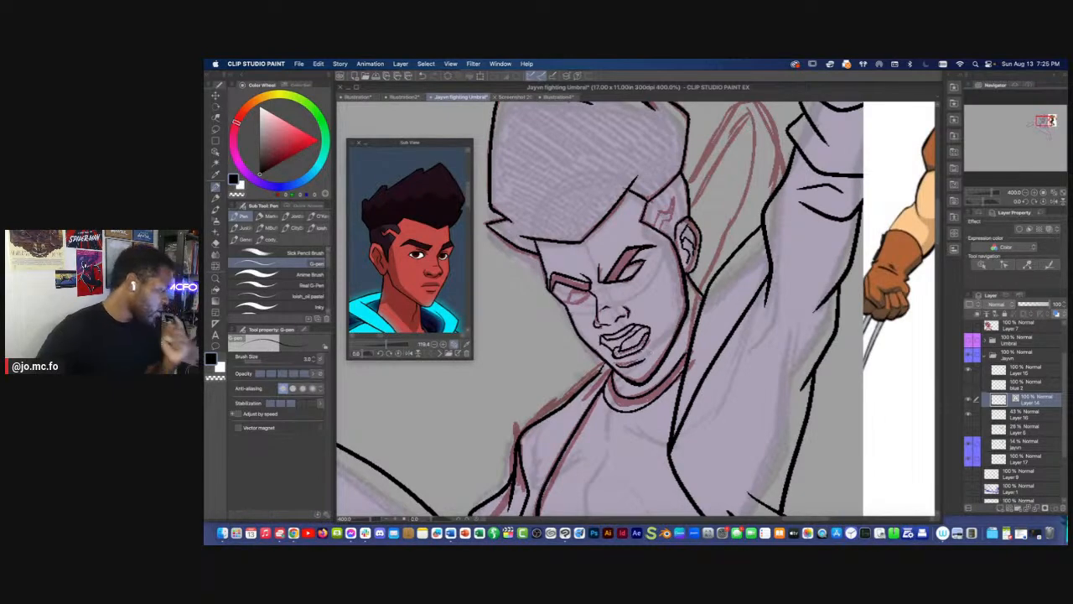
{"action": "left_click_drag", "start_coordinate": [581, 277], "coordinate": [613, 309]}
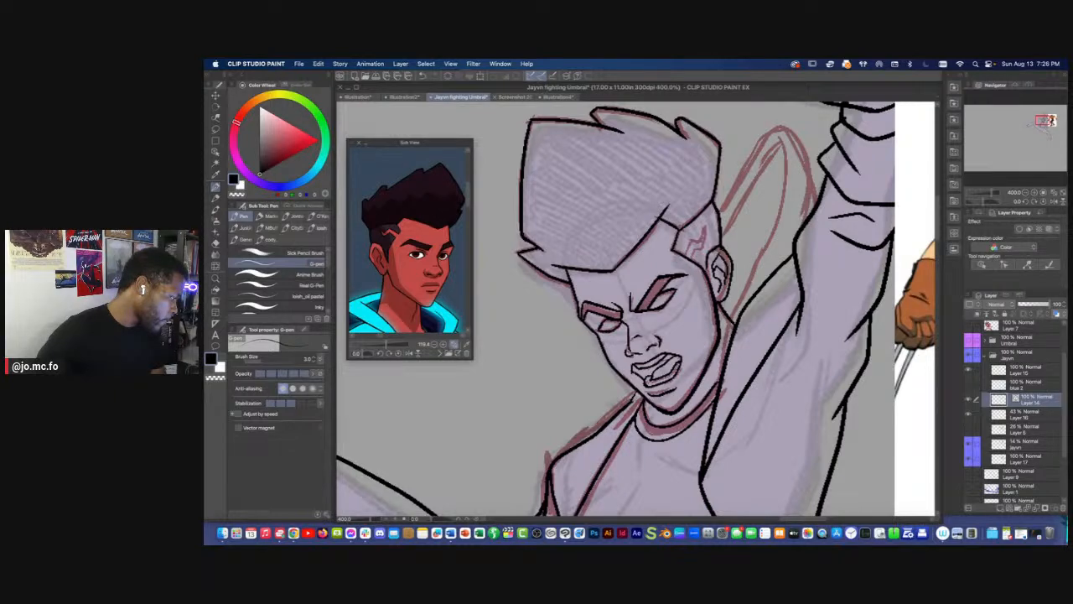
Ink the zigzag design shaved into the side of the hair above the near ear
{"action": "scroll", "coordinate": [566, 273], "scroll_direction": "down", "scroll_amount": 4}
{"action": "left_click_drag", "start_coordinate": [507, 397], "coordinate": [575, 397]}
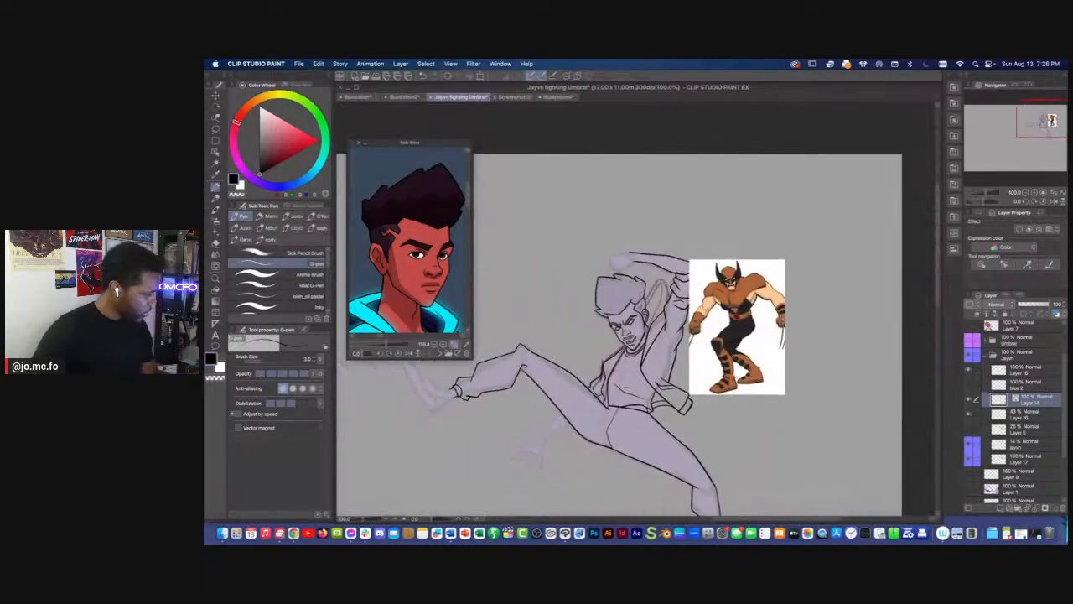
{"action": "scroll", "coordinate": [589, 416], "scroll_direction": "up", "scroll_amount": 2}
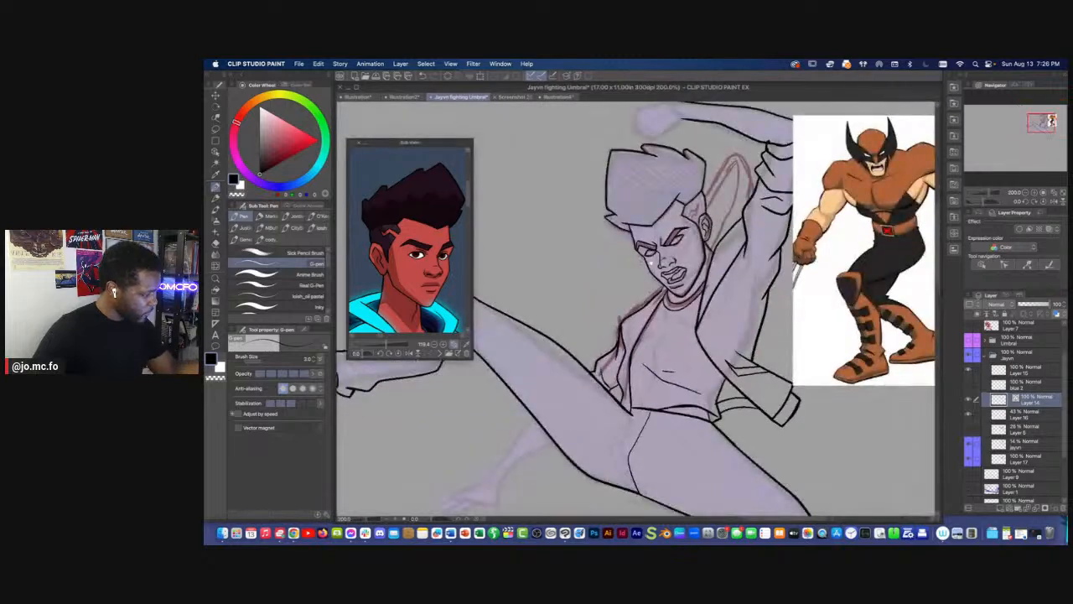
{"action": "scroll", "coordinate": [673, 296], "scroll_direction": "up", "scroll_amount": 2}
{"action": "mouse_move", "coordinate": [724, 313]}
{"action": "left_mouse_down"}
{"action": "mouse_move", "coordinate": [742, 285]}
{"action": "mouse_move", "coordinate": [739, 301]}
{"action": "left_mouse_up"}
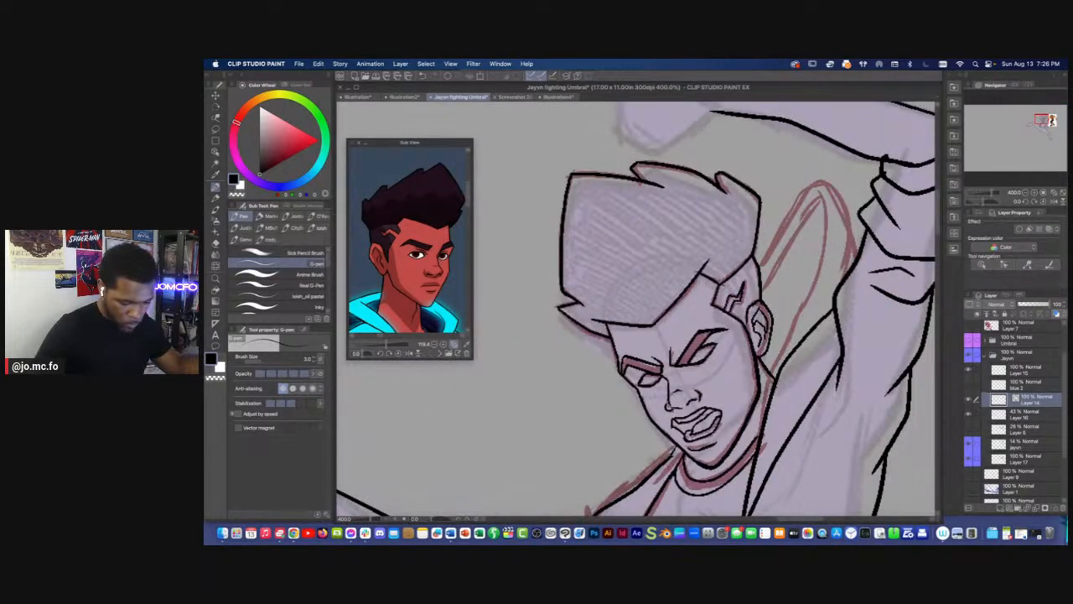
Redraw the front vertical edge of the hair outline with the Redraw vector line tool so it bows slightly outward
{"action": "key", "text": "e"}
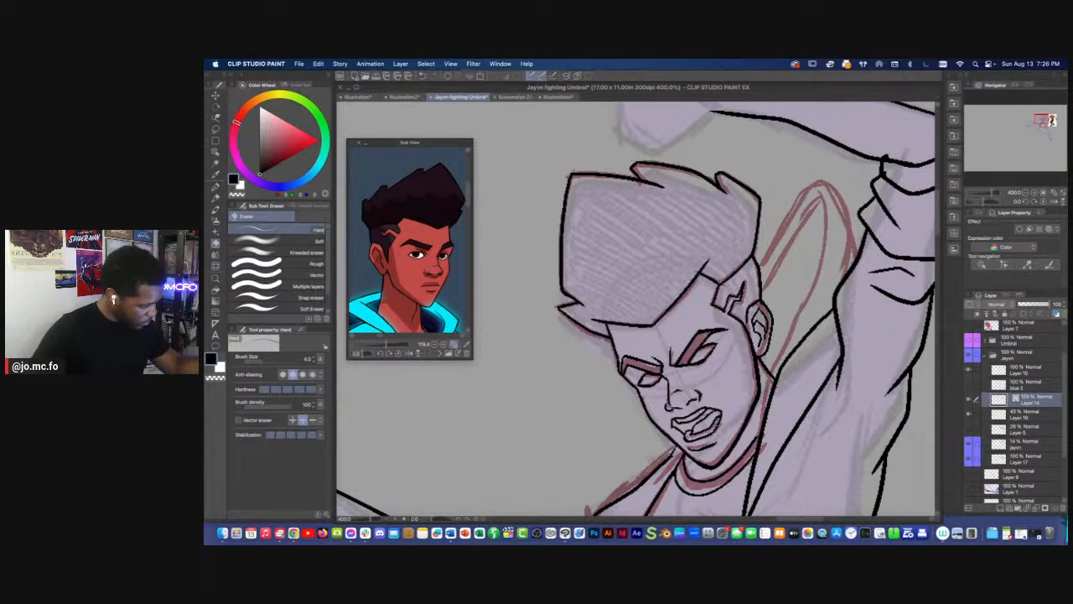
{"action": "left_click_drag", "start_coordinate": [520, 307], "coordinate": [556, 335]}
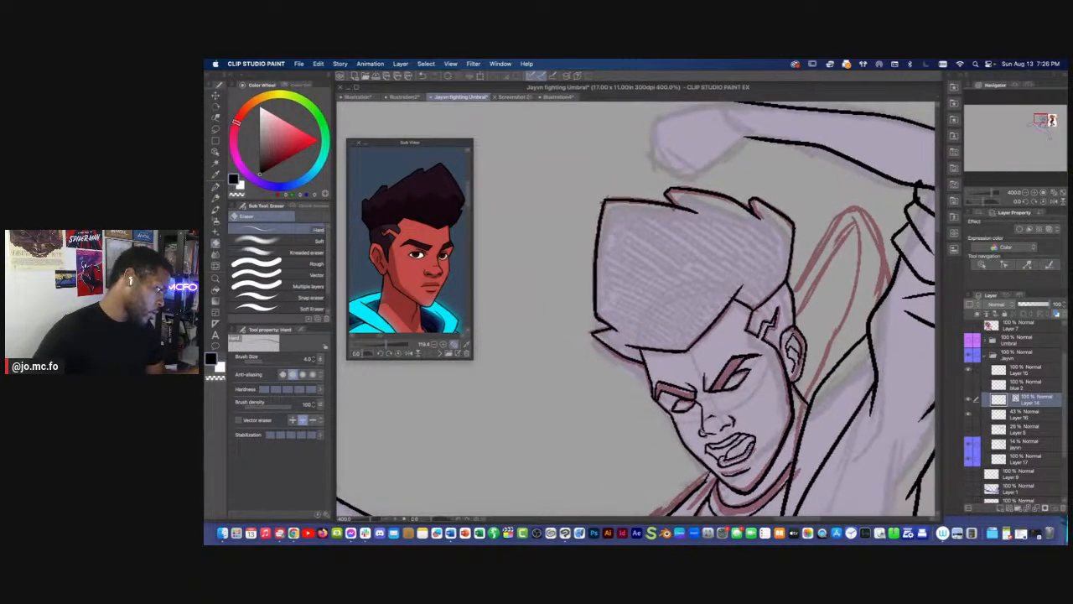
{"action": "key", "text": "m"}
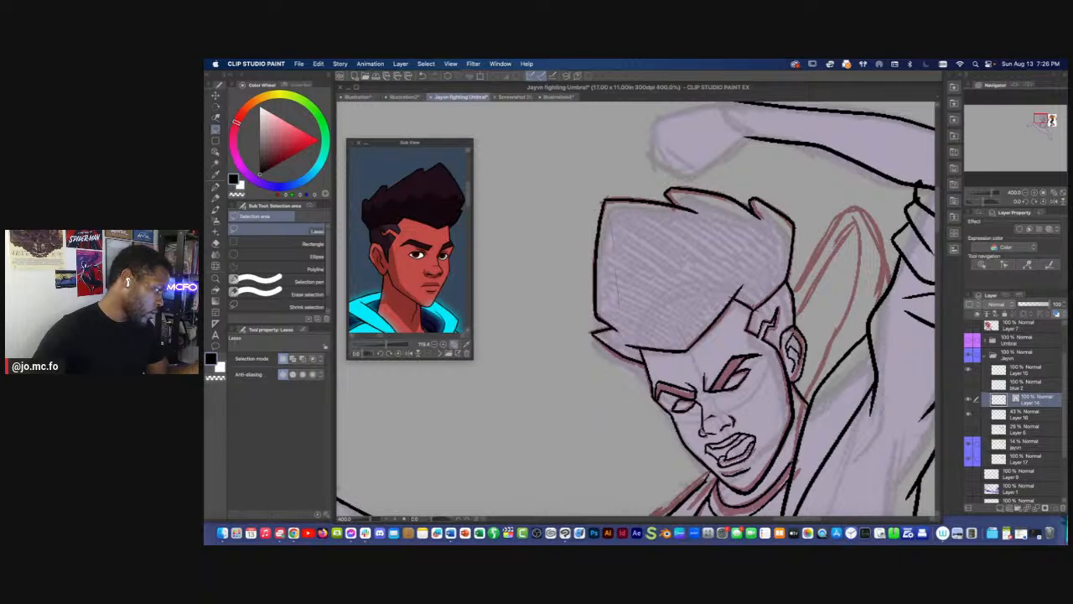
{"action": "mouse_move", "coordinate": [620, 313]}
{"action": "left_mouse_down"}
{"action": "mouse_move", "coordinate": [645, 366]}
{"action": "mouse_move", "coordinate": [531, 254]}
{"action": "left_mouse_up"}
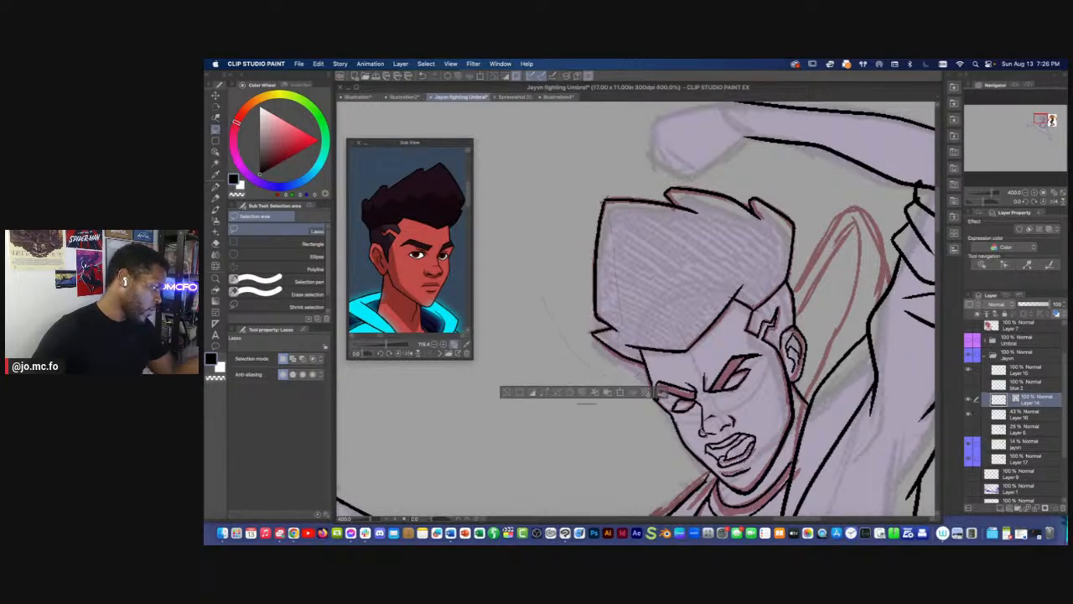
{"action": "left_click", "coordinate": [216, 120]}
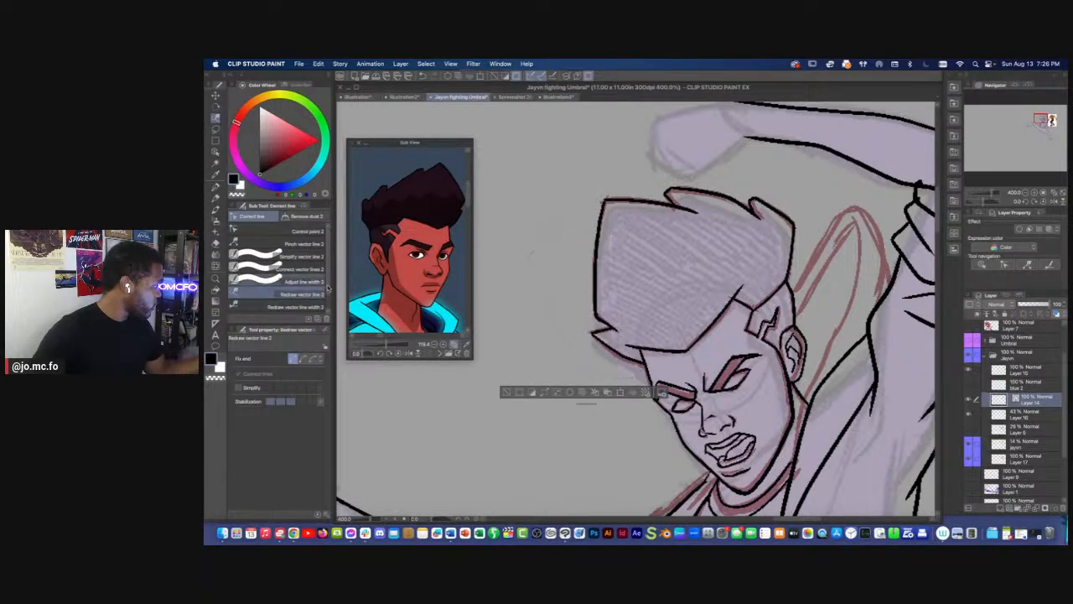
{"action": "mouse_move", "coordinate": [603, 200]}
{"action": "left_mouse_down"}
{"action": "mouse_move", "coordinate": [596, 321]}
{"action": "mouse_move", "coordinate": [591, 306]}
{"action": "mouse_move", "coordinate": [630, 359]}
{"action": "left_mouse_up"}
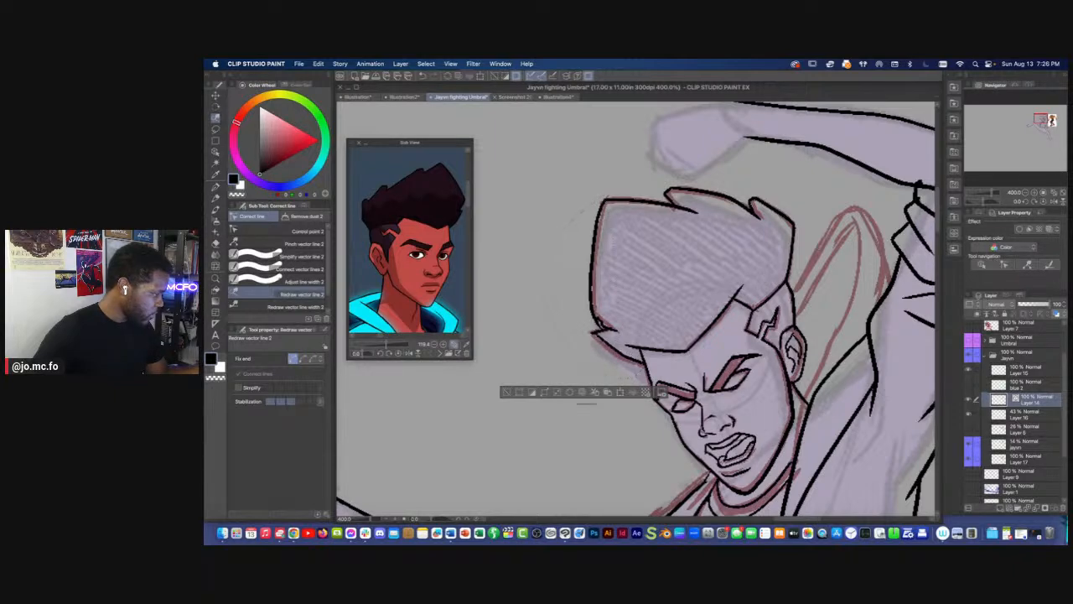
Clean up the hair's lower front corner, inking the small pointed tuft and deleting the stray line beside it
{"action": "key", "text": "e"}
{"action": "key", "text": "]"}
{"action": "left_click_drag", "start_coordinate": [597, 319], "coordinate": [618, 331]}
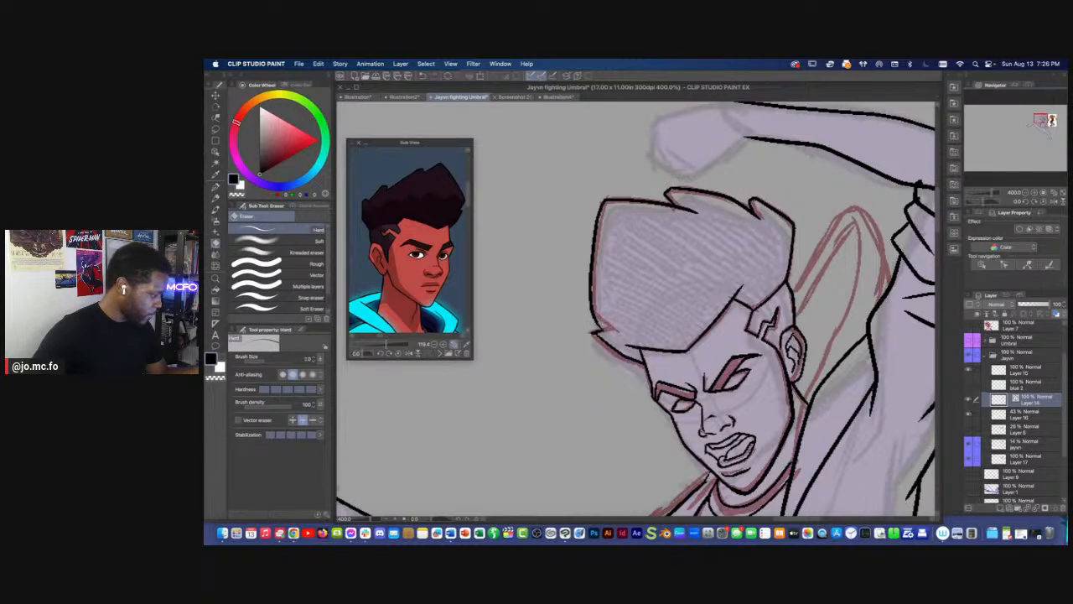
{"action": "key", "text": "p"}
{"action": "left_click_drag", "start_coordinate": [596, 332], "coordinate": [616, 353]}
{"action": "key", "text": "m"}
{"action": "left_click_drag", "start_coordinate": [595, 317], "coordinate": [629, 329]}
{"action": "key", "text": "Delete"}
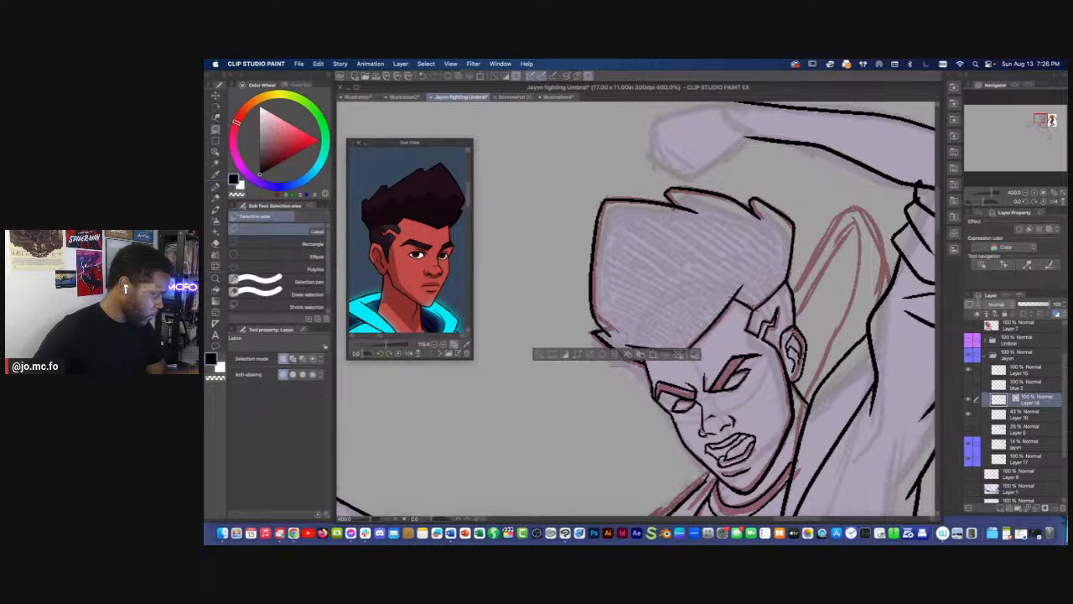
{"action": "key", "text": "super+minus"}
{"action": "key", "text": "super+minus"}
{"action": "key", "text": "super+minus"}
{"action": "key", "text": "super+d"}
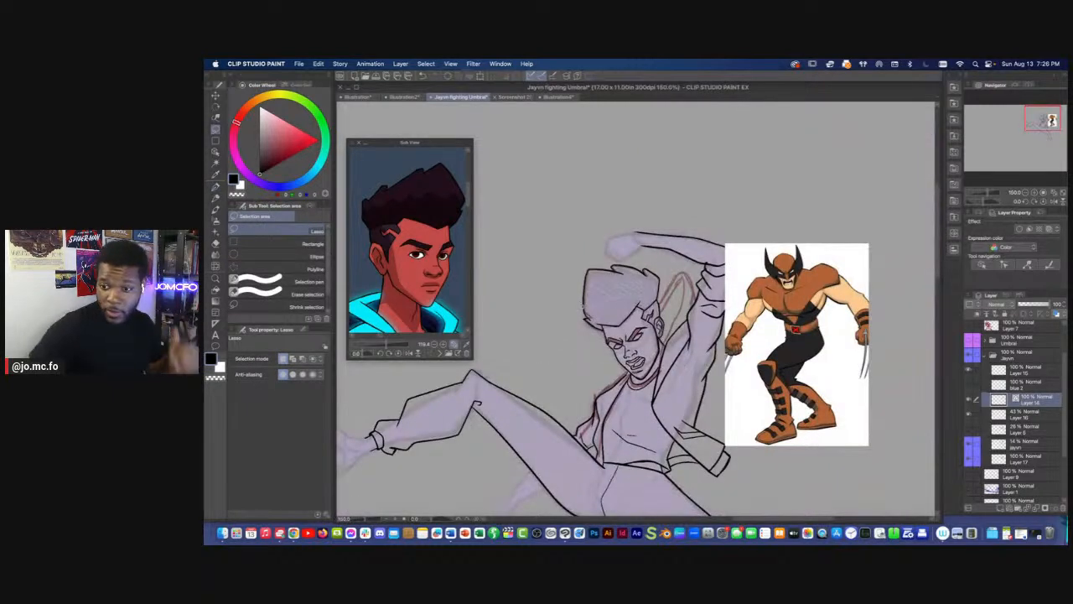
Add a new layer at the top of the Jayvn folder and set the G-pen to bright red for side sketches
{"action": "key", "text": "Tab"}
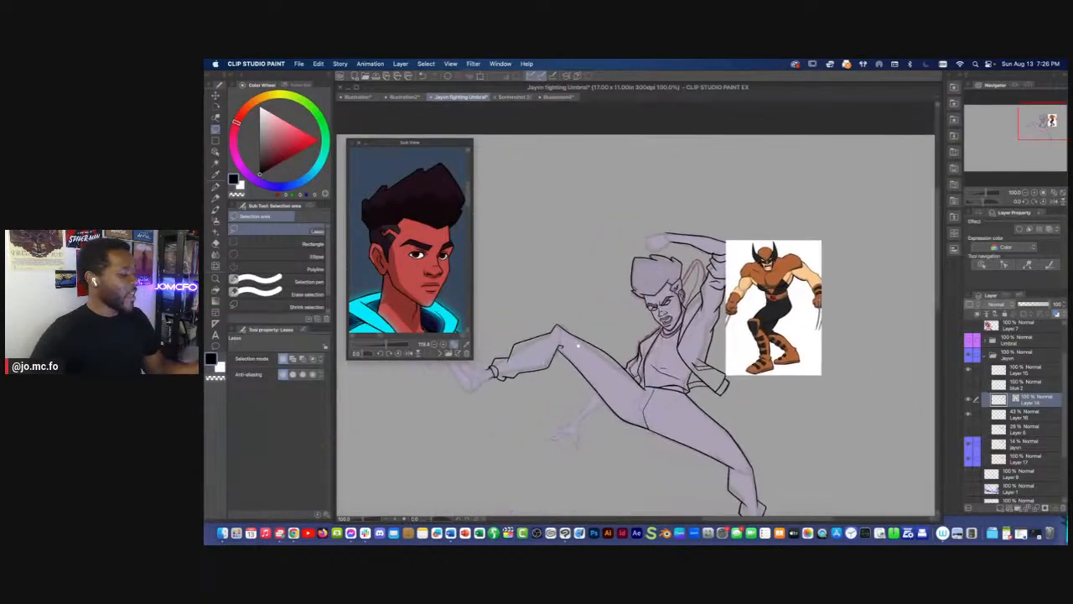
{"action": "key", "text": "super+equal"}
{"action": "left_click_drag", "start_coordinate": [567, 346], "coordinate": [617, 348]}
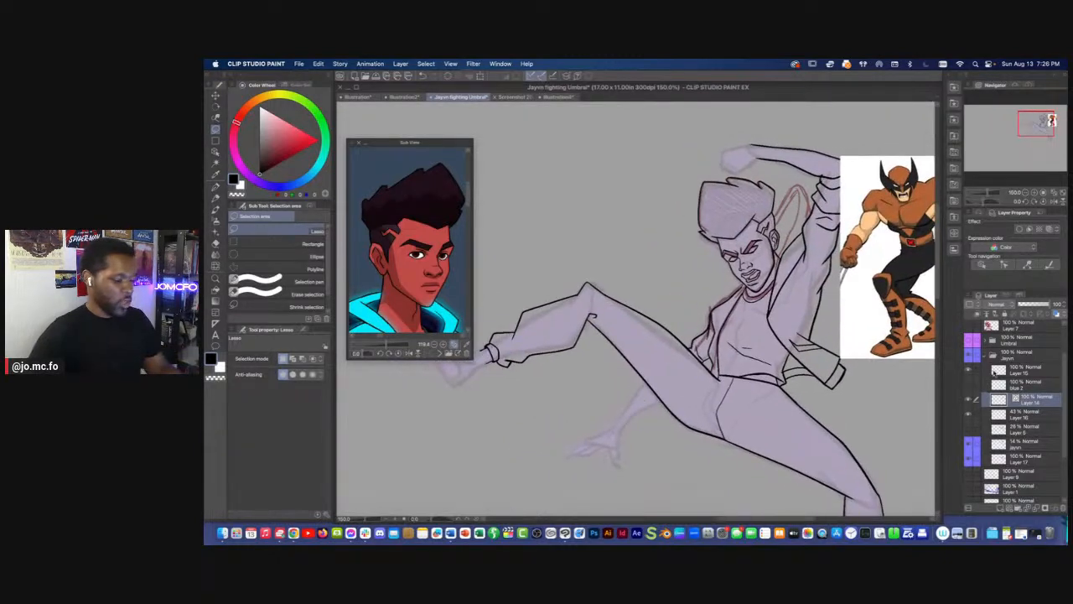
{"action": "left_click", "coordinate": [1022, 356]}
{"action": "left_click", "coordinate": [1001, 506]}
{"action": "left_click_drag", "start_coordinate": [558, 268], "coordinate": [678, 352]}
{"action": "left_click", "coordinate": [318, 141]}
{"action": "key", "text": "super+equal"}
{"action": "key", "text": "p"}
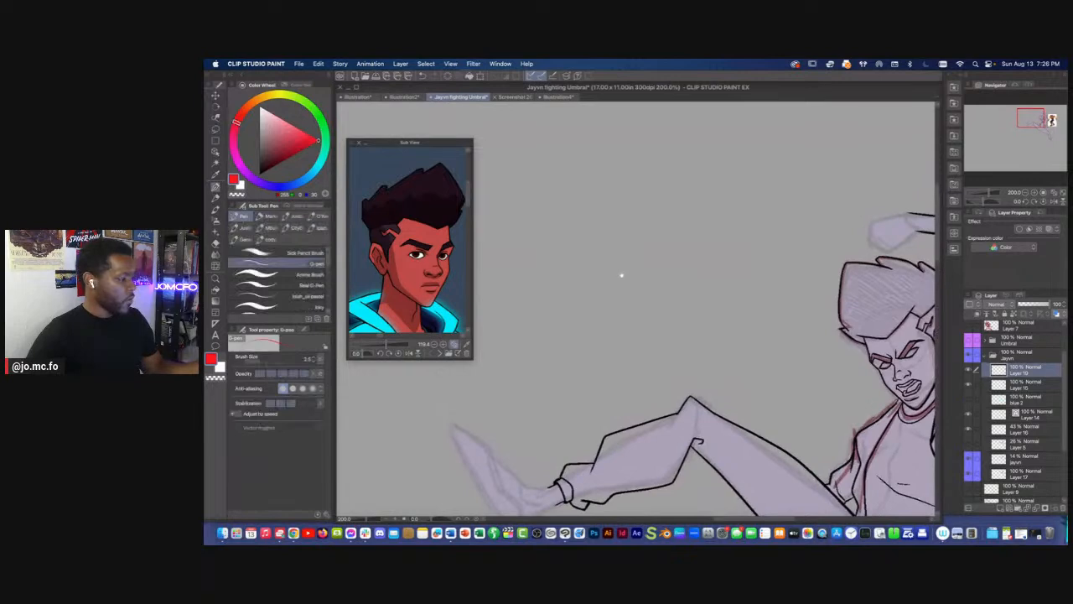
Sketch a cylinder with an elliptical top and rounded base in dark red on the empty canvas away from the figure
{"action": "left_click_drag", "start_coordinate": [671, 311], "coordinate": [760, 408]}
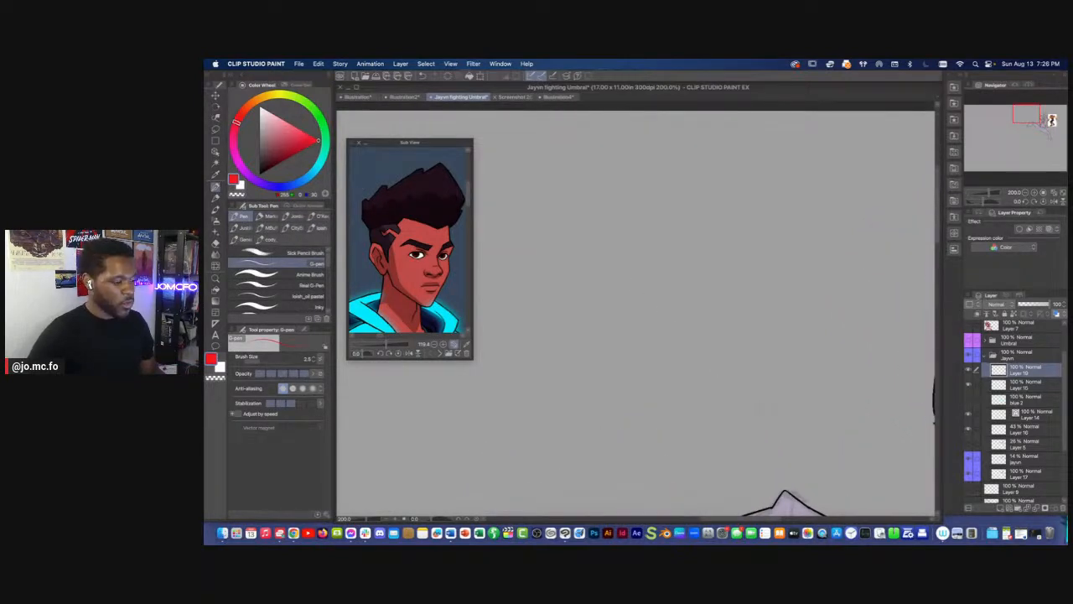
{"action": "left_click_drag", "start_coordinate": [714, 327], "coordinate": [693, 319]}
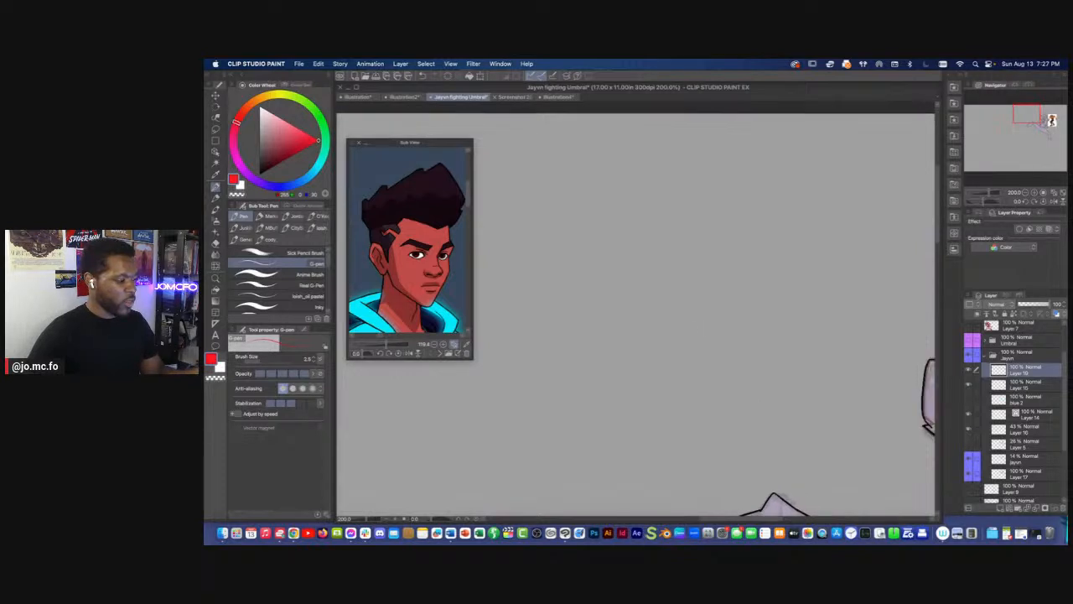
{"action": "mouse_move", "coordinate": [636, 265]}
{"action": "left_mouse_down"}
{"action": "mouse_move", "coordinate": [719, 263]}
{"action": "mouse_move", "coordinate": [636, 268]}
{"action": "left_mouse_up"}
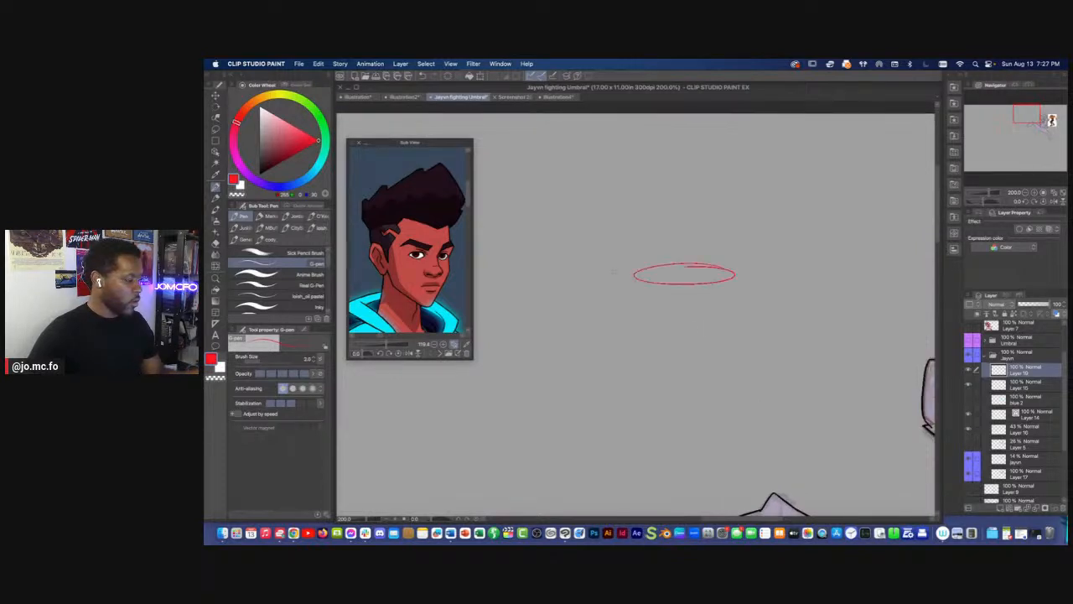
{"action": "key", "text": "super+z"}
{"action": "left_click", "coordinate": [283, 159]}
{"action": "mouse_move", "coordinate": [731, 247]}
{"action": "left_mouse_down"}
{"action": "mouse_move", "coordinate": [714, 262]}
{"action": "mouse_move", "coordinate": [664, 246]}
{"action": "left_mouse_up"}
{"action": "key", "text": "bracketright"}
{"action": "key", "text": "bracketright"}
{"action": "key", "text": "bracketright"}
{"action": "mouse_move", "coordinate": [742, 257]}
{"action": "left_mouse_down"}
{"action": "mouse_move", "coordinate": [741, 371]}
{"action": "mouse_move", "coordinate": [706, 386]}
{"action": "mouse_move", "coordinate": [636, 369]}
{"action": "left_mouse_up"}
{"action": "mouse_move", "coordinate": [634, 261]}
{"action": "left_mouse_down"}
{"action": "mouse_move", "coordinate": [634, 371]}
{"action": "mouse_move", "coordinate": [730, 384]}
{"action": "left_mouse_up"}
{"action": "left_click_drag", "start_coordinate": [742, 285], "coordinate": [741, 369]}
{"action": "mouse_move", "coordinate": [630, 257]}
{"action": "left_mouse_down"}
{"action": "mouse_move", "coordinate": [731, 248]}
{"action": "mouse_move", "coordinate": [634, 260]}
{"action": "left_mouse_up"}
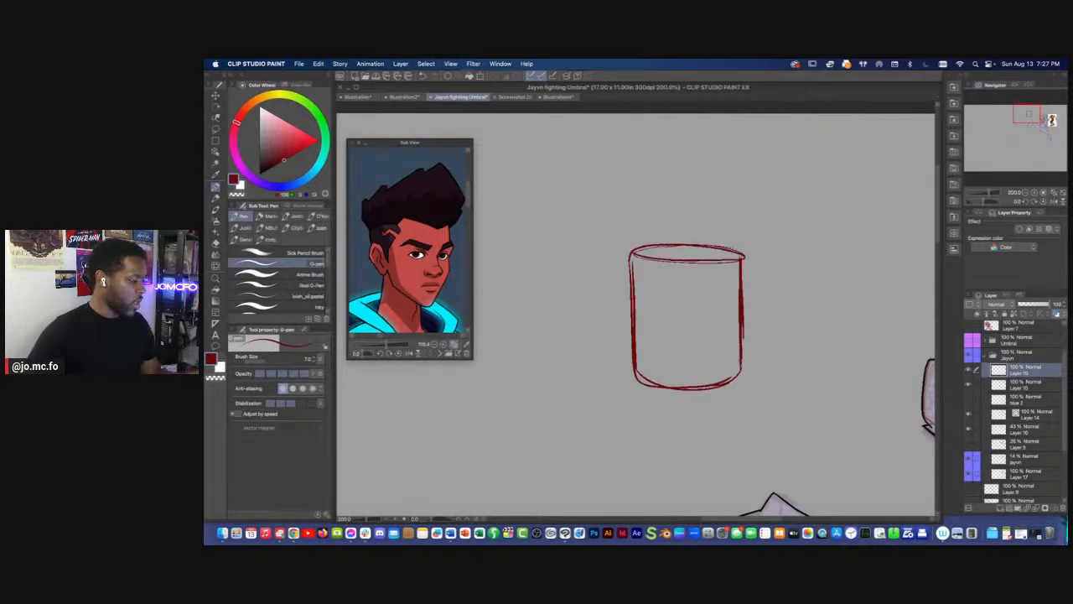
Draw a curved band with vertical ends across the cylinder's middle and a small closed arch shape beside the cylinder
{"action": "mouse_move", "coordinate": [636, 318]}
{"action": "left_mouse_down"}
{"action": "mouse_move", "coordinate": [725, 311]}
{"action": "mouse_move", "coordinate": [698, 323]}
{"action": "mouse_move", "coordinate": [636, 316]}
{"action": "left_mouse_up"}
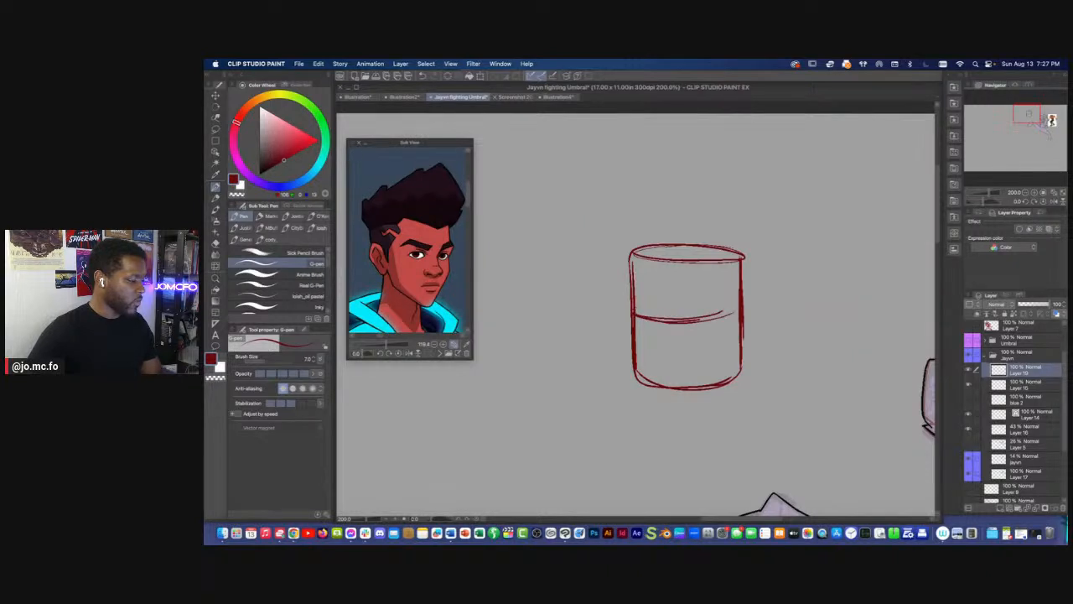
{"action": "mouse_move", "coordinate": [719, 294]}
{"action": "left_mouse_down"}
{"action": "mouse_move", "coordinate": [636, 298]}
{"action": "mouse_move", "coordinate": [717, 294]}
{"action": "left_mouse_up"}
{"action": "mouse_move", "coordinate": [844, 312]}
{"action": "left_mouse_down"}
{"action": "mouse_move", "coordinate": [793, 309]}
{"action": "mouse_move", "coordinate": [846, 316]}
{"action": "mouse_move", "coordinate": [805, 257]}
{"action": "mouse_move", "coordinate": [847, 315]}
{"action": "left_mouse_up"}
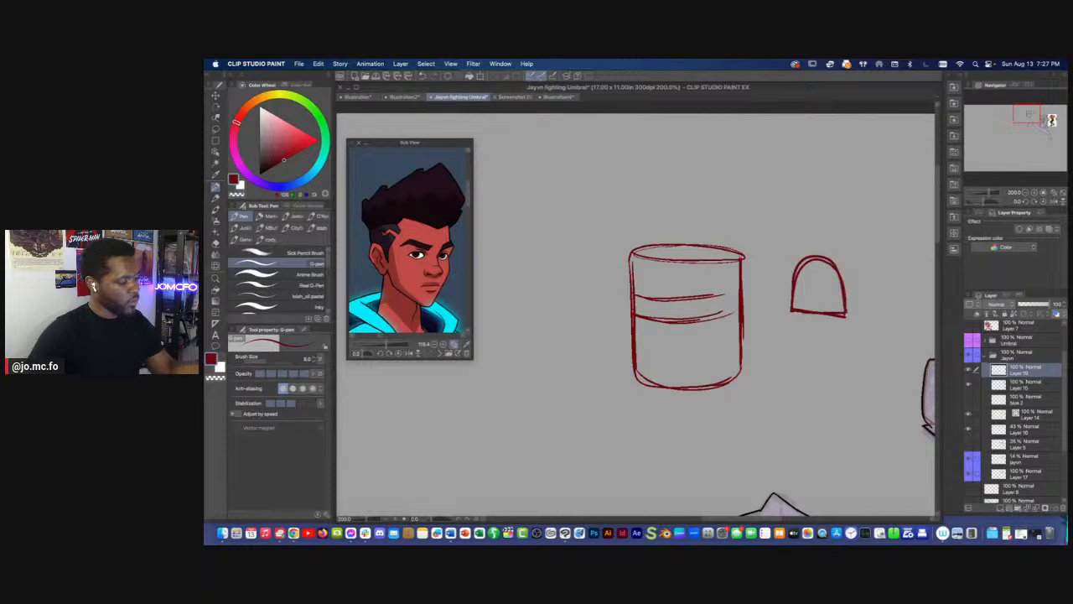
{"action": "left_click_drag", "start_coordinate": [724, 294], "coordinate": [727, 323]}
{"action": "left_click_drag", "start_coordinate": [650, 299], "coordinate": [651, 318]}
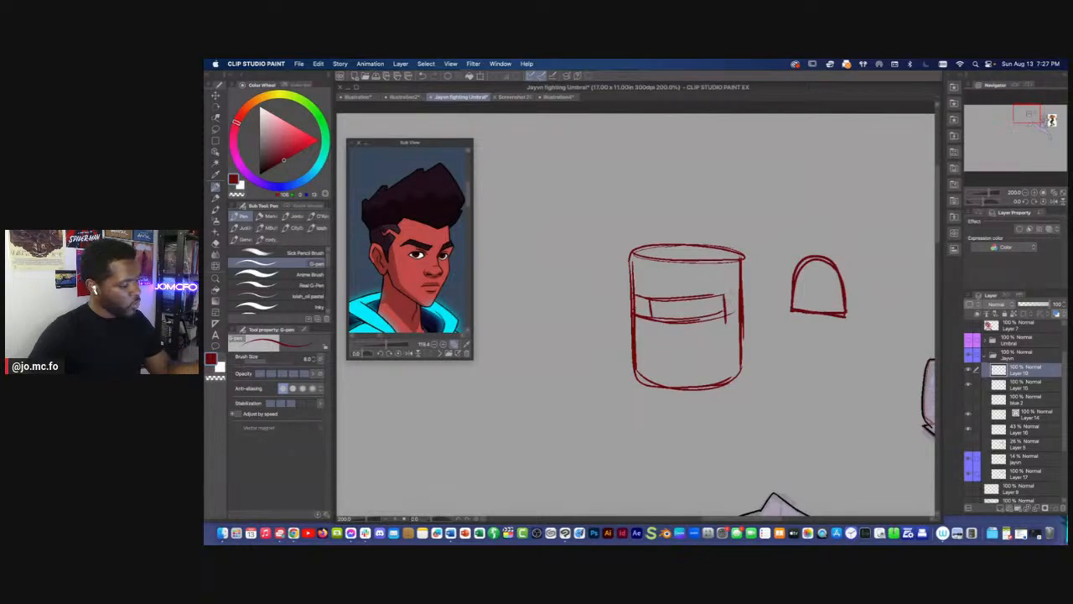
{"action": "left_click_drag", "start_coordinate": [727, 288], "coordinate": [750, 291]}
{"action": "key", "text": "super+z"}
Build a skull around the cylinder with a round cranium, eye sockets, a cheek contour and a thick angular jaw line
{"action": "left_click_drag", "start_coordinate": [630, 263], "coordinate": [669, 271]}
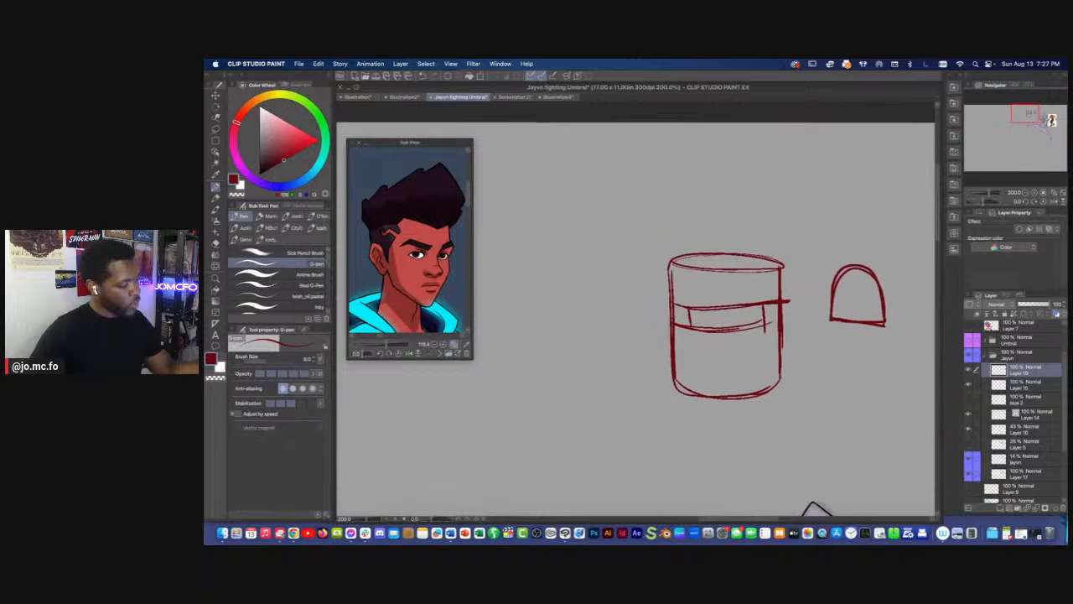
{"action": "mouse_move", "coordinate": [817, 243]}
{"action": "left_mouse_down"}
{"action": "mouse_move", "coordinate": [702, 143]}
{"action": "mouse_move", "coordinate": [660, 239]}
{"action": "left_mouse_up"}
{"action": "mouse_move", "coordinate": [759, 242]}
{"action": "left_mouse_down"}
{"action": "mouse_move", "coordinate": [738, 252]}
{"action": "mouse_move", "coordinate": [748, 249]}
{"action": "left_mouse_up"}
{"action": "mouse_move", "coordinate": [676, 225]}
{"action": "left_mouse_down"}
{"action": "mouse_move", "coordinate": [668, 251]}
{"action": "mouse_move", "coordinate": [684, 280]}
{"action": "left_mouse_up"}
{"action": "left_click_drag", "start_coordinate": [669, 238], "coordinate": [671, 305]}
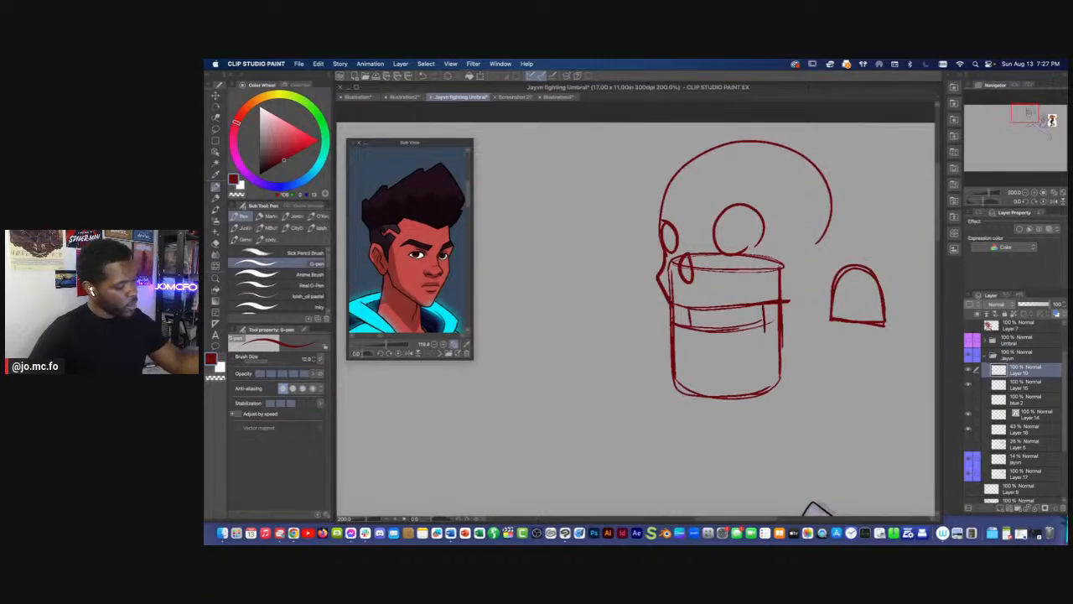
{"action": "mouse_move", "coordinate": [808, 256]}
{"action": "left_mouse_down"}
{"action": "mouse_move", "coordinate": [766, 307]}
{"action": "mouse_move", "coordinate": [800, 304]}
{"action": "mouse_move", "coordinate": [795, 342]}
{"action": "mouse_move", "coordinate": [757, 376]}
{"action": "mouse_move", "coordinate": [721, 399]}
{"action": "mouse_move", "coordinate": [704, 352]}
{"action": "left_mouse_up"}
{"action": "key", "text": "bracketright"}
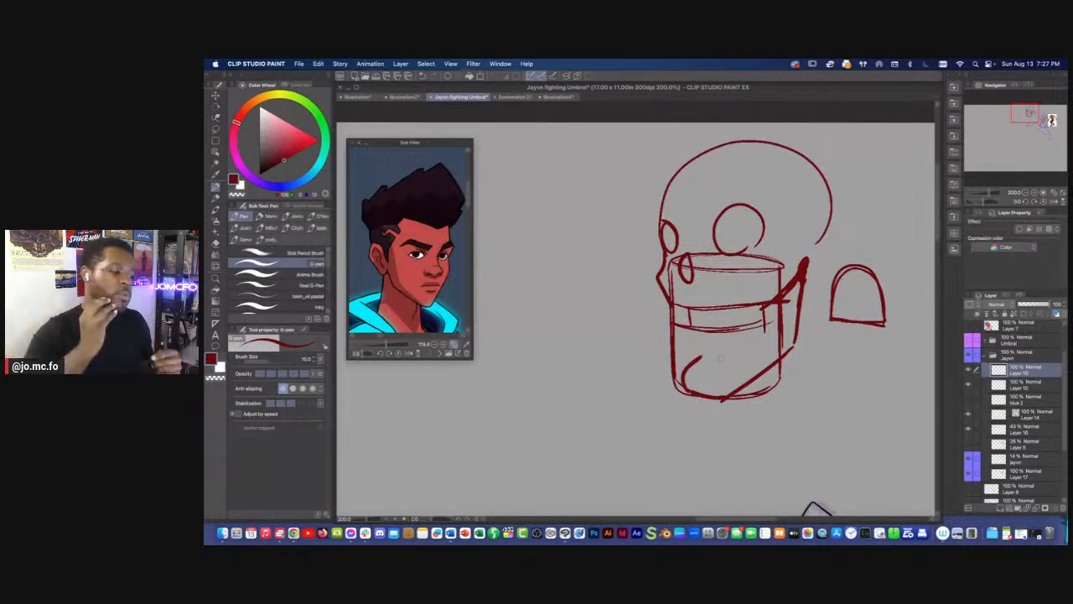
Sketch a small nose stroke, narrow mouth wedge and chin line in the empty space beside the skull
{"action": "left_click_drag", "start_coordinate": [640, 328], "coordinate": [740, 319]}
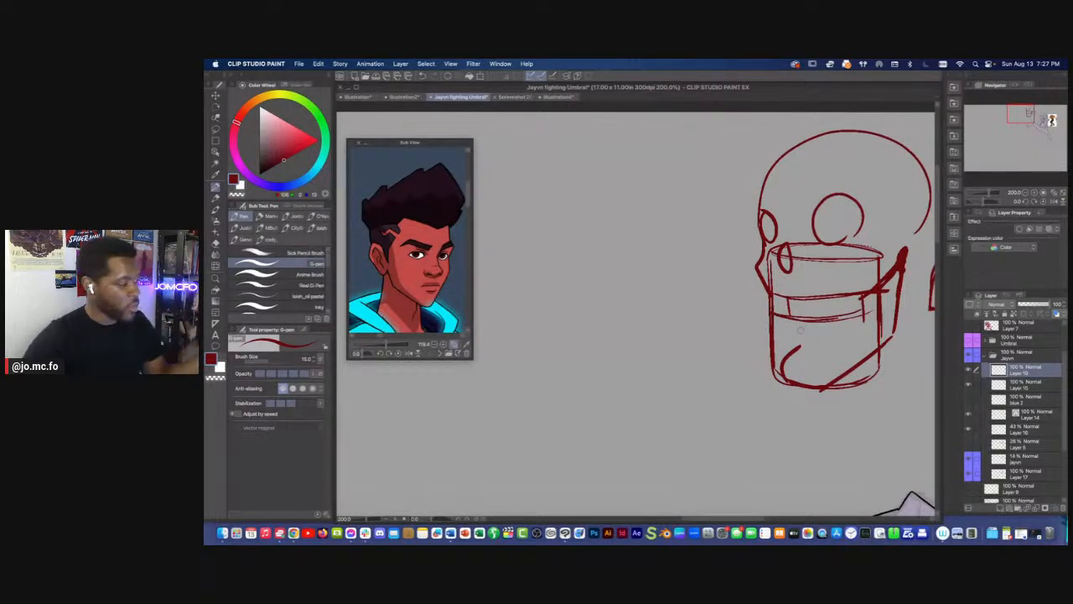
{"action": "left_click_drag", "start_coordinate": [582, 276], "coordinate": [629, 285]}
{"action": "key", "text": "["}
{"action": "key", "text": "["}
{"action": "mouse_move", "coordinate": [697, 306]}
{"action": "left_mouse_down"}
{"action": "mouse_move", "coordinate": [618, 312]}
{"action": "mouse_move", "coordinate": [674, 317]}
{"action": "mouse_move", "coordinate": [637, 322]}
{"action": "mouse_move", "coordinate": [669, 339]}
{"action": "mouse_move", "coordinate": [631, 345]}
{"action": "mouse_move", "coordinate": [709, 357]}
{"action": "mouse_move", "coordinate": [654, 369]}
{"action": "left_mouse_up"}
{"action": "scroll", "coordinate": [680, 336], "scroll_direction": "down", "scroll_amount": 3}
{"action": "key", "text": "super+z"}
{"action": "key", "text": "super+z"}
{"action": "key", "text": "super+z"}
Sketch a larger open mouth below the small one, with the upper lip, inner jaw opening and a curved chin
{"action": "mouse_move", "coordinate": [640, 342]}
{"action": "left_mouse_down"}
{"action": "mouse_move", "coordinate": [730, 360]}
{"action": "mouse_move", "coordinate": [654, 357]}
{"action": "left_mouse_up"}
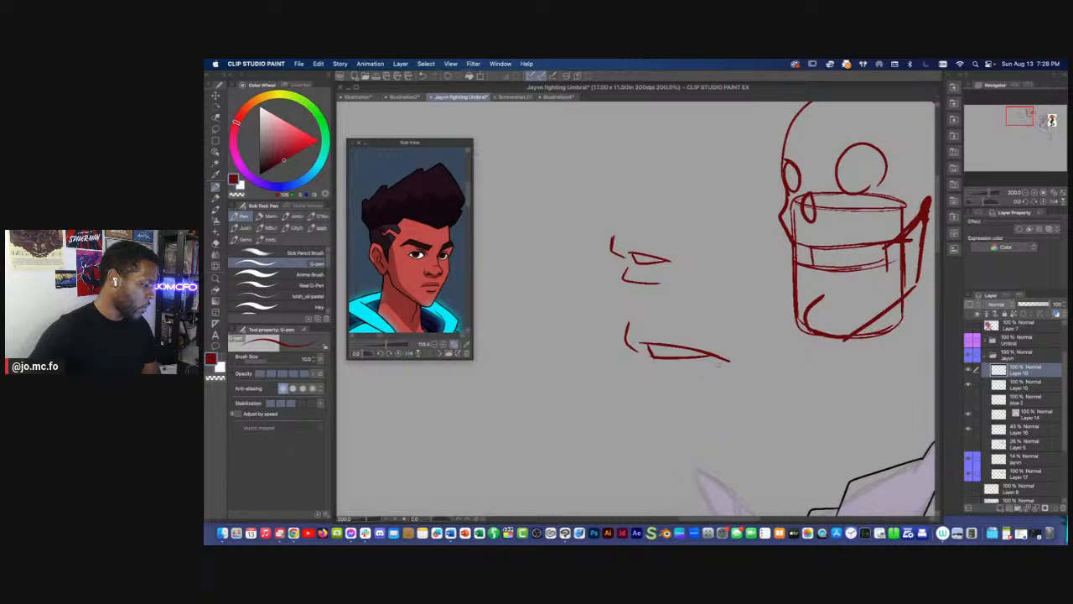
{"action": "left_click_drag", "start_coordinate": [727, 364], "coordinate": [679, 404]}
{"action": "mouse_move", "coordinate": [671, 363]}
{"action": "left_mouse_down"}
{"action": "mouse_move", "coordinate": [659, 394]}
{"action": "mouse_move", "coordinate": [681, 404]}
{"action": "mouse_move", "coordinate": [670, 387]}
{"action": "mouse_move", "coordinate": [696, 398]}
{"action": "mouse_move", "coordinate": [682, 395]}
{"action": "mouse_move", "coordinate": [685, 430]}
{"action": "left_mouse_up"}
{"action": "left_click_drag", "start_coordinate": [648, 396], "coordinate": [641, 409]}
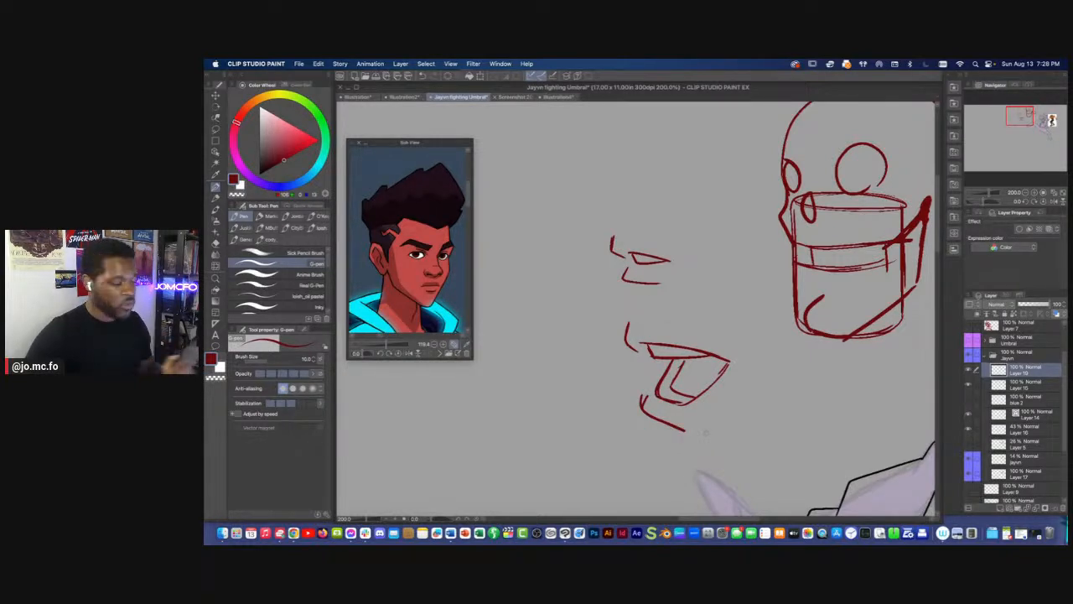
{"action": "left_click_drag", "start_coordinate": [684, 429], "coordinate": [707, 422]}
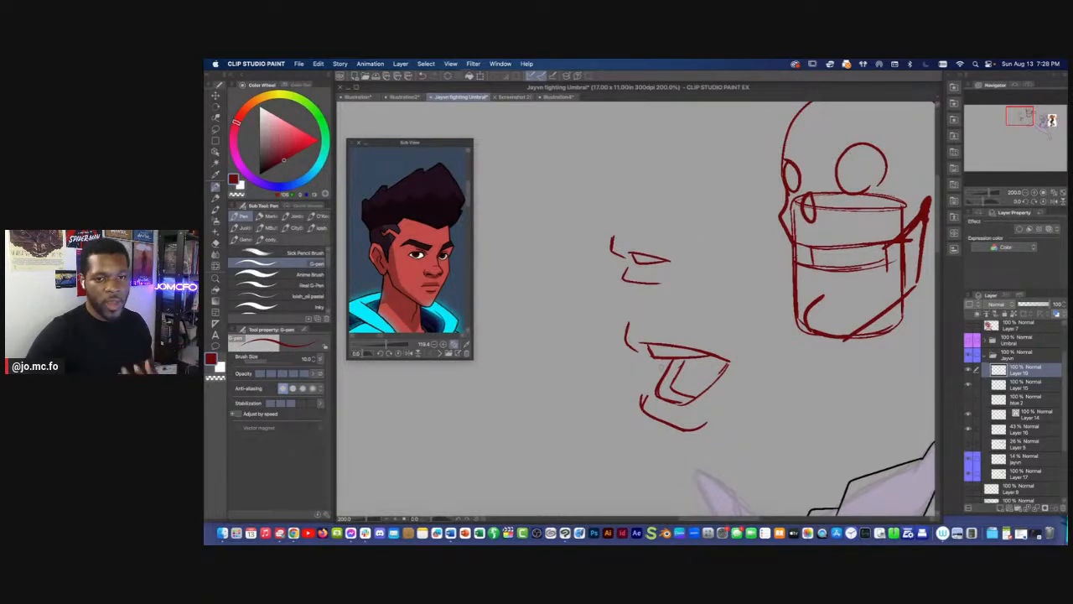
Sketch a front-view face beside the mouth studies with a vertical centre line, curved brow line, two oval eyes and nostrils
{"action": "scroll", "coordinate": [661, 432], "scroll_direction": "down", "scroll_amount": 1}
{"action": "left_click_drag", "start_coordinate": [678, 447], "coordinate": [613, 376]}
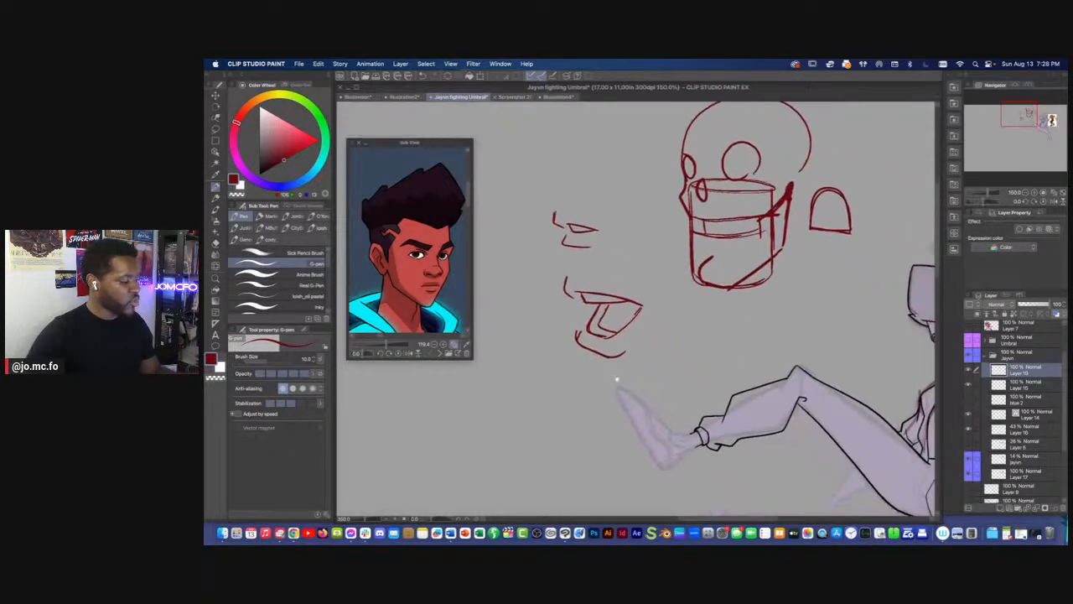
{"action": "scroll", "coordinate": [639, 411], "scroll_direction": "down", "scroll_amount": 1}
{"action": "left_click_drag", "start_coordinate": [635, 422], "coordinate": [613, 407]}
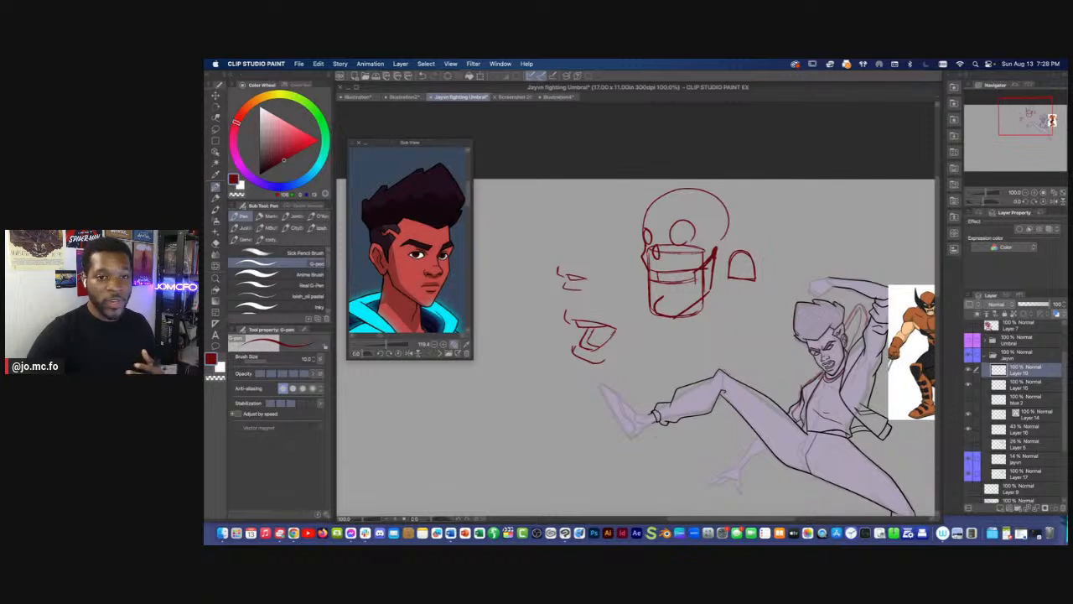
{"action": "scroll", "coordinate": [656, 440], "scroll_direction": "up", "scroll_amount": 2}
{"action": "left_click_drag", "start_coordinate": [557, 323], "coordinate": [745, 366]}
{"action": "left_click_drag", "start_coordinate": [633, 352], "coordinate": [822, 415]}
{"action": "left_click_drag", "start_coordinate": [689, 193], "coordinate": [693, 394]}
{"action": "mouse_move", "coordinate": [759, 245]}
{"action": "left_mouse_down"}
{"action": "mouse_move", "coordinate": [652, 233]}
{"action": "mouse_move", "coordinate": [621, 244]}
{"action": "left_mouse_up"}
{"action": "mouse_move", "coordinate": [727, 233]}
{"action": "left_mouse_down"}
{"action": "mouse_move", "coordinate": [724, 259]}
{"action": "mouse_move", "coordinate": [666, 234]}
{"action": "left_mouse_up"}
{"action": "mouse_move", "coordinate": [707, 277]}
{"action": "left_mouse_down"}
{"action": "mouse_move", "coordinate": [709, 293]}
{"action": "mouse_move", "coordinate": [676, 292]}
{"action": "left_mouse_up"}
{"action": "key", "text": "ctrl+z"}
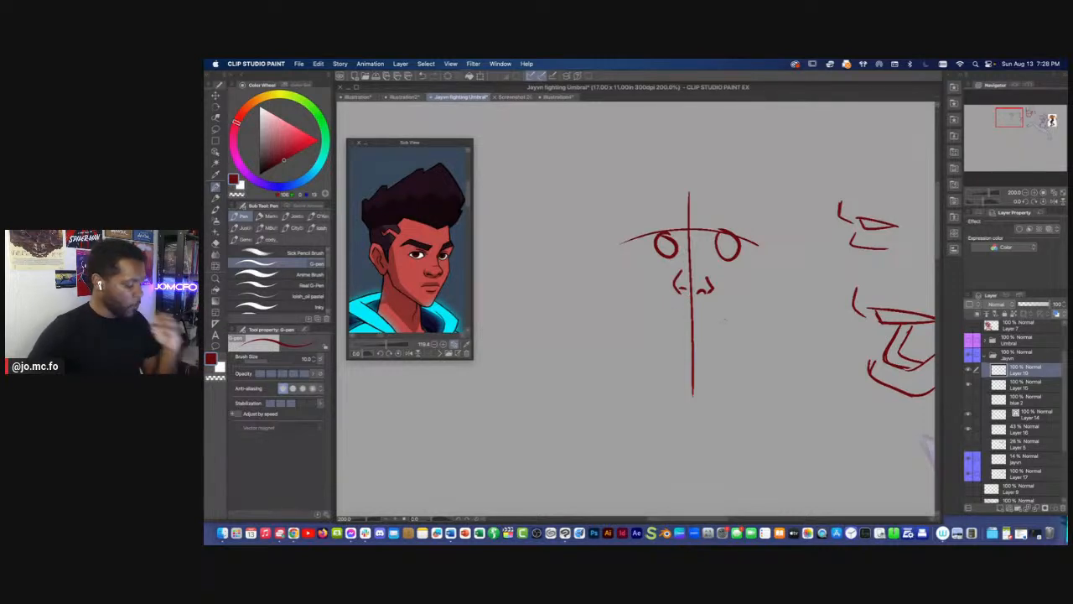
Draw a tall shouting mouth below the front-view nose, with upper teeth, lower teeth, tongue and lower lip
{"action": "key", "text": "["}
{"action": "mouse_move", "coordinate": [674, 315]}
{"action": "left_mouse_down"}
{"action": "mouse_move", "coordinate": [740, 328]}
{"action": "mouse_move", "coordinate": [650, 322]}
{"action": "left_mouse_up"}
{"action": "key", "text": "]"}
{"action": "key", "text": "]"}
{"action": "left_click_drag", "start_coordinate": [743, 325], "coordinate": [686, 462]}
{"action": "left_click_drag", "start_coordinate": [648, 325], "coordinate": [668, 456]}
{"action": "left_click_drag", "start_coordinate": [726, 436], "coordinate": [664, 431]}
{"action": "mouse_move", "coordinate": [735, 325]}
{"action": "left_mouse_down"}
{"action": "mouse_move", "coordinate": [721, 339]}
{"action": "mouse_move", "coordinate": [663, 350]}
{"action": "mouse_move", "coordinate": [651, 324]}
{"action": "left_mouse_up"}
{"action": "mouse_move", "coordinate": [720, 409]}
{"action": "left_mouse_down"}
{"action": "mouse_move", "coordinate": [709, 419]}
{"action": "mouse_move", "coordinate": [664, 413]}
{"action": "mouse_move", "coordinate": [673, 424]}
{"action": "mouse_move", "coordinate": [714, 416]}
{"action": "mouse_move", "coordinate": [698, 418]}
{"action": "left_mouse_up"}
{"action": "mouse_move", "coordinate": [702, 362]}
{"action": "left_mouse_down"}
{"action": "mouse_move", "coordinate": [713, 389]}
{"action": "mouse_move", "coordinate": [675, 397]}
{"action": "left_mouse_up"}
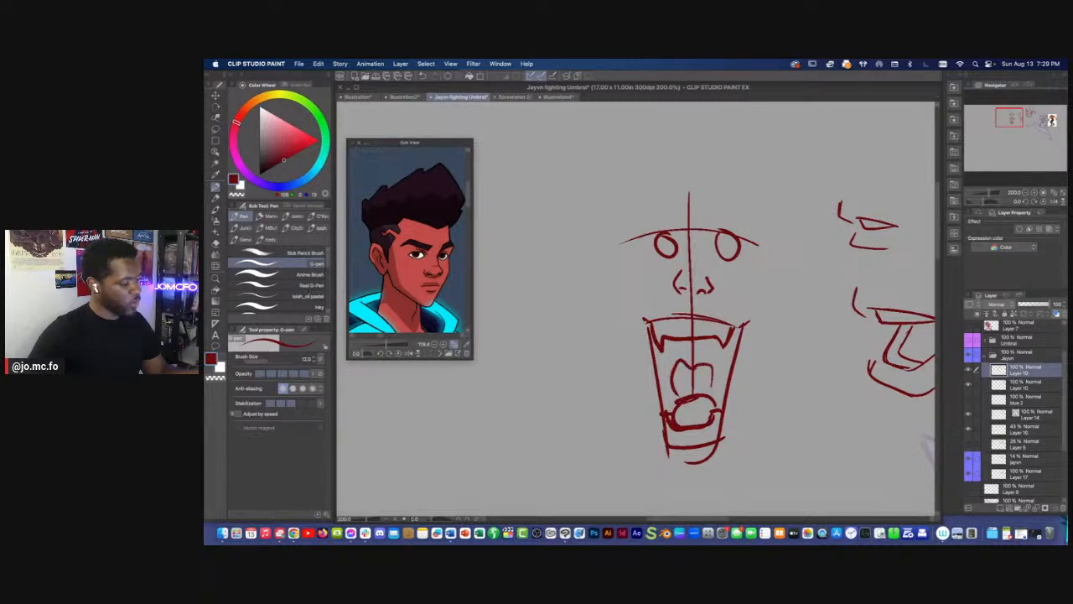
Return to the figure's line art on Layer 14 and pick up black for inking
{"action": "scroll", "coordinate": [668, 414], "scroll_direction": "down", "scroll_amount": 1}
{"action": "left_click_drag", "start_coordinate": [740, 469], "coordinate": [631, 428]}
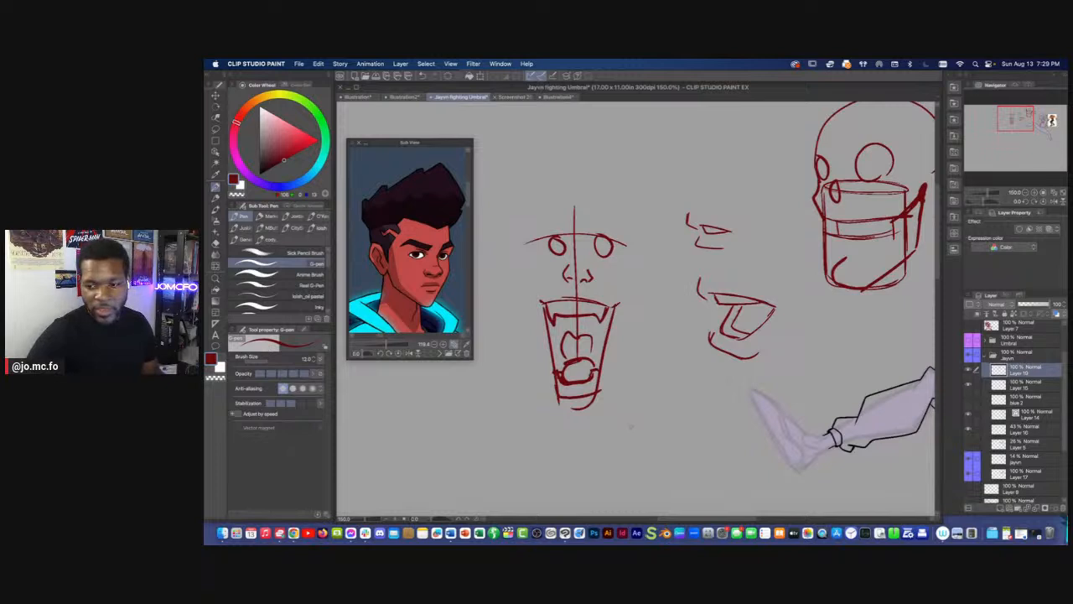
{"action": "scroll", "coordinate": [630, 426], "scroll_direction": "down", "scroll_amount": 1}
{"action": "left_click_drag", "start_coordinate": [631, 426], "coordinate": [570, 406]}
{"action": "left_click_drag", "start_coordinate": [767, 372], "coordinate": [563, 359]}
{"action": "left_click", "coordinate": [998, 414]}
{"action": "left_click", "coordinate": [969, 415]}
{"action": "left_click", "coordinate": [968, 415]}
{"action": "key", "text": "super+plus"}
{"action": "key", "text": "super+plus"}
{"action": "left_click", "coordinate": [603, 387], "text": "alt"}
{"action": "key", "text": "super+plus"}
{"action": "key", "text": "super+plus"}
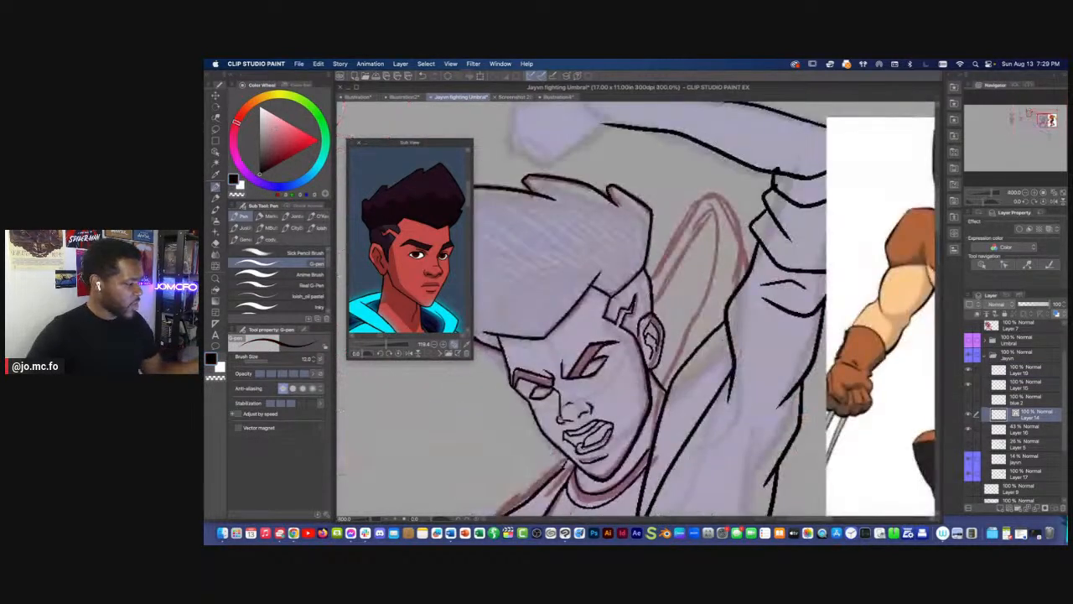
Ink the raised hood's outer edges and long inner curve behind the head in black over the red rough
{"action": "left_click_drag", "start_coordinate": [634, 311], "coordinate": [629, 338]}
{"action": "key", "text": "p"}
{"action": "key", "text": "p"}
{"action": "key", "text": "super+plus"}
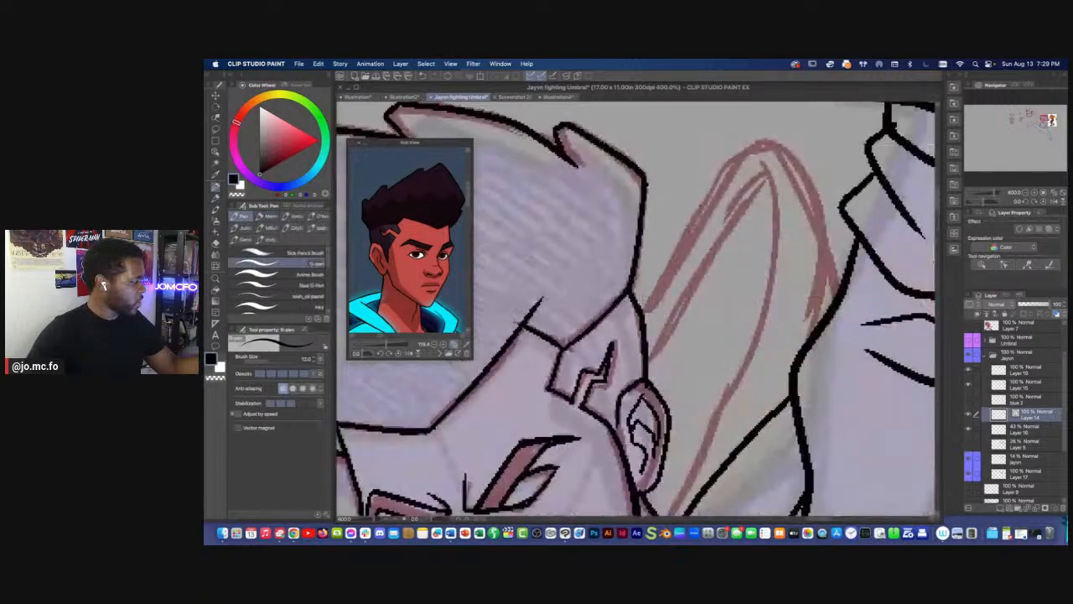
{"action": "key", "text": "["}
{"action": "mouse_move", "coordinate": [644, 312]}
{"action": "left_mouse_down"}
{"action": "mouse_move", "coordinate": [723, 167]}
{"action": "mouse_move", "coordinate": [797, 156]}
{"action": "mouse_move", "coordinate": [810, 312]}
{"action": "left_mouse_up"}
{"action": "left_click_drag", "start_coordinate": [824, 228], "coordinate": [840, 294]}
{"action": "mouse_move", "coordinate": [761, 156]}
{"action": "left_mouse_down"}
{"action": "mouse_move", "coordinate": [785, 294]}
{"action": "mouse_move", "coordinate": [711, 442]}
{"action": "mouse_move", "coordinate": [749, 262]}
{"action": "left_mouse_up"}
{"action": "mouse_move", "coordinate": [770, 216]}
{"action": "left_mouse_down"}
{"action": "mouse_move", "coordinate": [711, 339]}
{"action": "mouse_move", "coordinate": [696, 424]}
{"action": "left_mouse_up"}
Delete the stray ink on the lower part of the hood and ink the hood's inner line beside the hair at size 3
{"action": "key", "text": "m"}
{"action": "left_click_drag", "start_coordinate": [722, 334], "coordinate": [713, 327]}
{"action": "key", "text": "Delete"}
{"action": "key", "text": "super+d"}
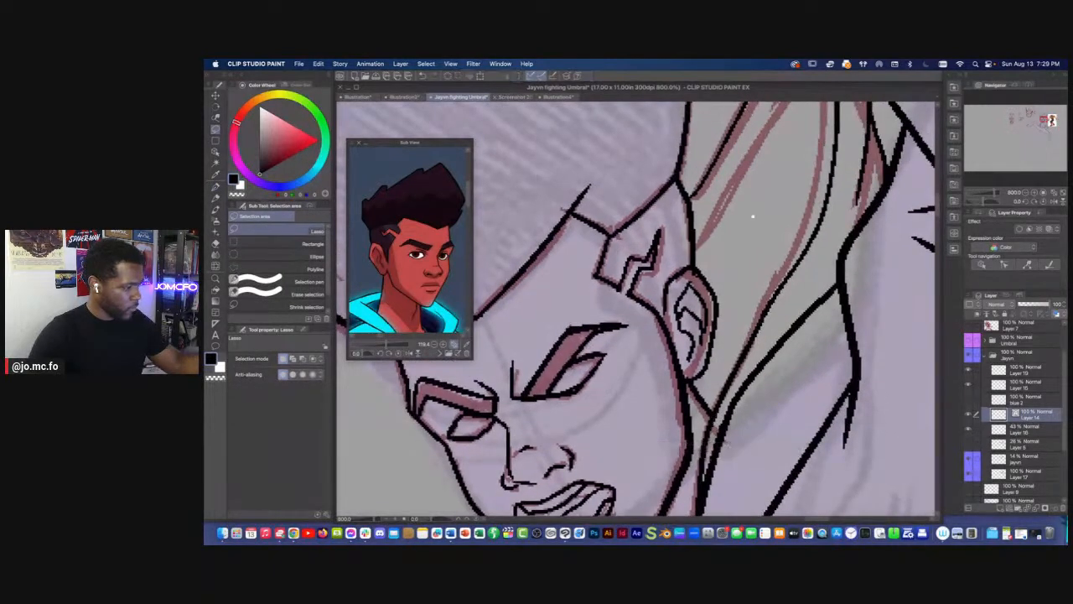
{"action": "left_click_drag", "start_coordinate": [752, 211], "coordinate": [727, 334]}
{"action": "key", "text": "p"}
{"action": "mouse_move", "coordinate": [789, 187]}
{"action": "left_mouse_down"}
{"action": "mouse_move", "coordinate": [754, 216]}
{"action": "mouse_move", "coordinate": [678, 363]}
{"action": "left_mouse_up"}
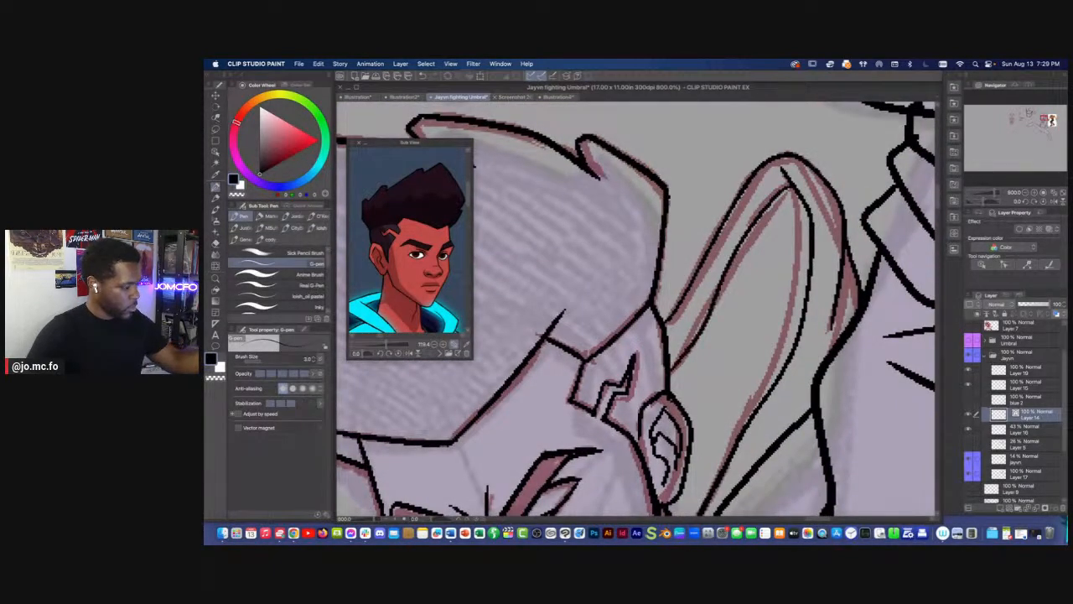
Show the hidden sketch layer with the outfit details beneath the figure's line art
{"action": "scroll", "coordinate": [691, 334], "scroll_direction": "down", "scroll_amount": 4}
{"action": "left_click_drag", "start_coordinate": [568, 361], "coordinate": [613, 242]}
{"action": "scroll", "coordinate": [619, 427], "scroll_direction": "down", "scroll_amount": 1}
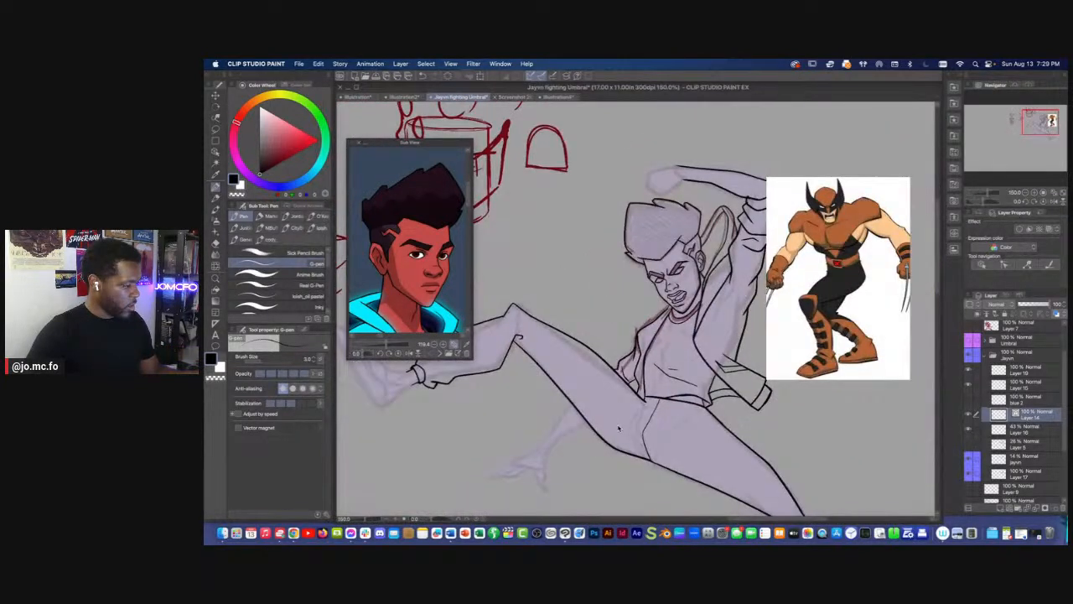
{"action": "scroll", "coordinate": [619, 428], "scroll_direction": "up", "scroll_amount": 3}
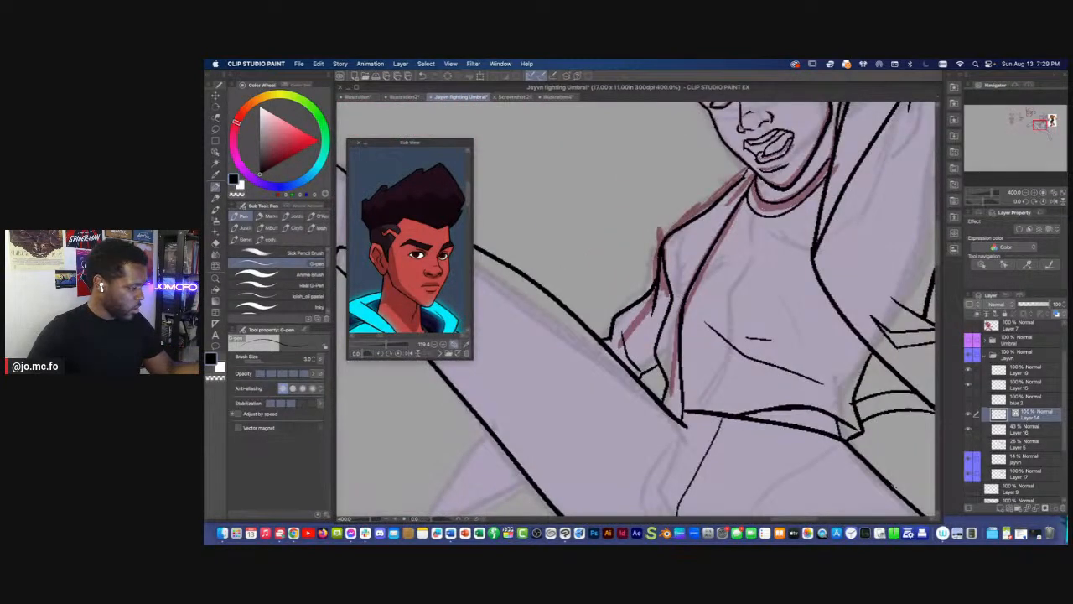
{"action": "left_click_drag", "start_coordinate": [669, 259], "coordinate": [681, 298]}
{"action": "scroll", "coordinate": [585, 317], "scroll_direction": "down", "scroll_amount": 3}
{"action": "left_click_drag", "start_coordinate": [608, 431], "coordinate": [748, 413]}
{"action": "left_click", "coordinate": [968, 445]}
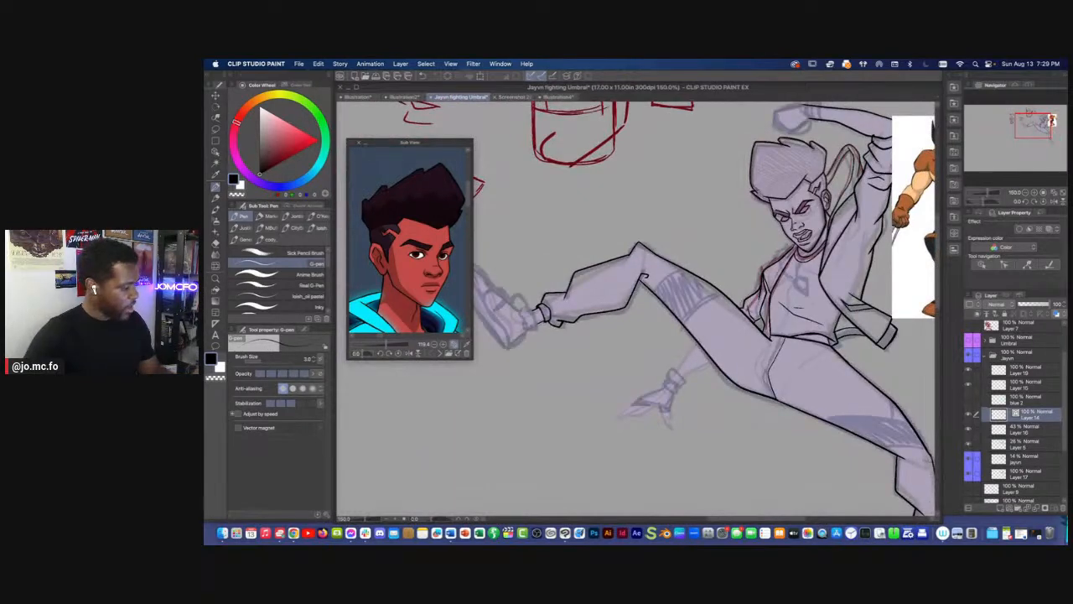
Ink the two curved edges of the shaded band just above the raised leg's knee in black
{"action": "key", "text": "r"}
{"action": "left_click_drag", "start_coordinate": [822, 369], "coordinate": [738, 145]}
{"action": "key", "text": "super+plus"}
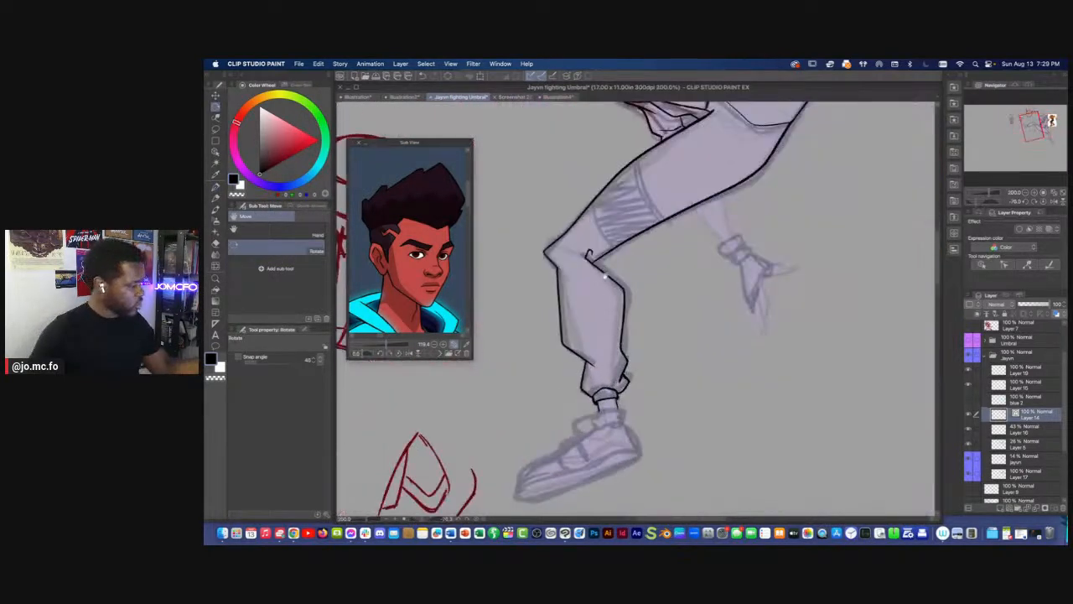
{"action": "left_click_drag", "start_coordinate": [637, 277], "coordinate": [637, 417]}
{"action": "key", "text": "super+plus"}
{"action": "key", "text": "p"}
{"action": "left_click_drag", "start_coordinate": [680, 222], "coordinate": [732, 344]}
{"action": "left_click_drag", "start_coordinate": [594, 307], "coordinate": [631, 401]}
Reframe the reference picture to show the character's full-body outfit instead of the face
{"action": "left_click_drag", "start_coordinate": [376, 327], "coordinate": [373, 245]}
{"action": "left_click_drag", "start_coordinate": [387, 344], "coordinate": [377, 345]}
{"action": "left_click_drag", "start_coordinate": [382, 306], "coordinate": [442, 312]}
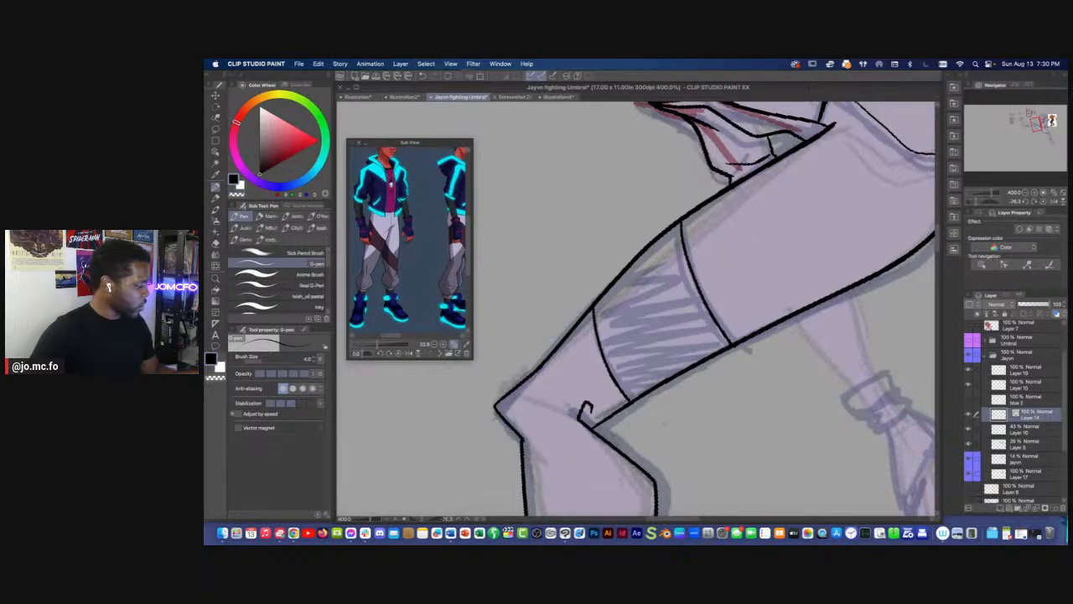
Ink the upper and lower curved edges of the shaded diagonal band on the lower leg's thigh
{"action": "key", "text": "r"}
{"action": "left_click_drag", "start_coordinate": [720, 419], "coordinate": [477, 306]}
{"action": "scroll", "coordinate": [726, 378], "scroll_direction": "down", "scroll_amount": 4}
{"action": "left_click_drag", "start_coordinate": [727, 379], "coordinate": [661, 367]}
{"action": "left_click_drag", "start_coordinate": [738, 369], "coordinate": [644, 437]}
{"action": "scroll", "coordinate": [693, 369], "scroll_direction": "up", "scroll_amount": 2}
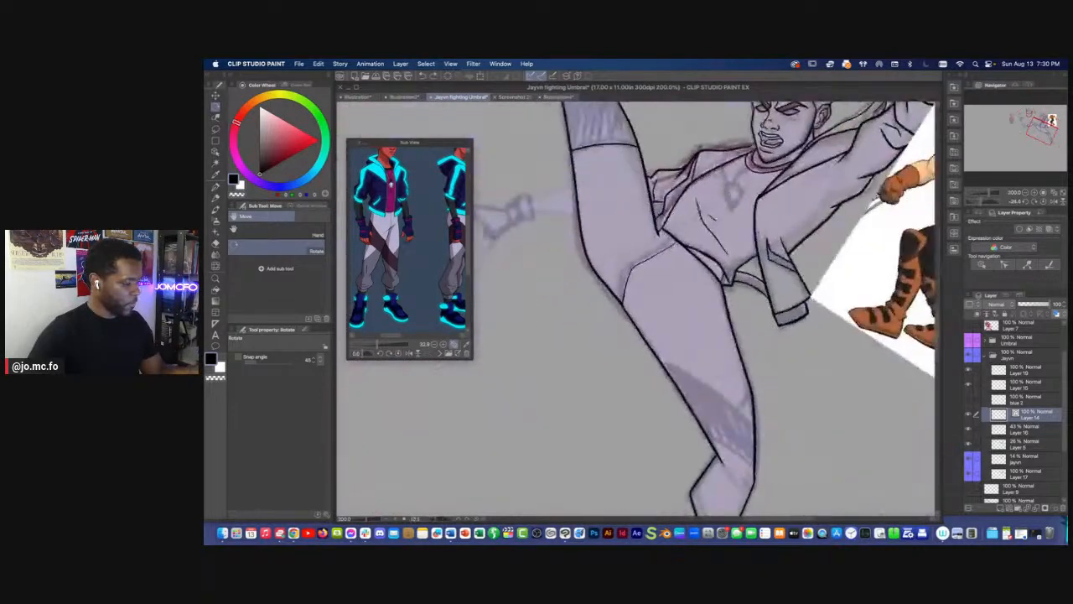
{"action": "scroll", "coordinate": [683, 445], "scroll_direction": "up", "scroll_amount": 2}
{"action": "left_click_drag", "start_coordinate": [817, 435], "coordinate": [748, 357]}
{"action": "key", "text": "p"}
{"action": "mouse_move", "coordinate": [552, 197]}
{"action": "left_mouse_down"}
{"action": "mouse_move", "coordinate": [673, 257]}
{"action": "mouse_move", "coordinate": [770, 407]}
{"action": "left_mouse_up"}
{"action": "left_click_drag", "start_coordinate": [620, 337], "coordinate": [762, 458]}
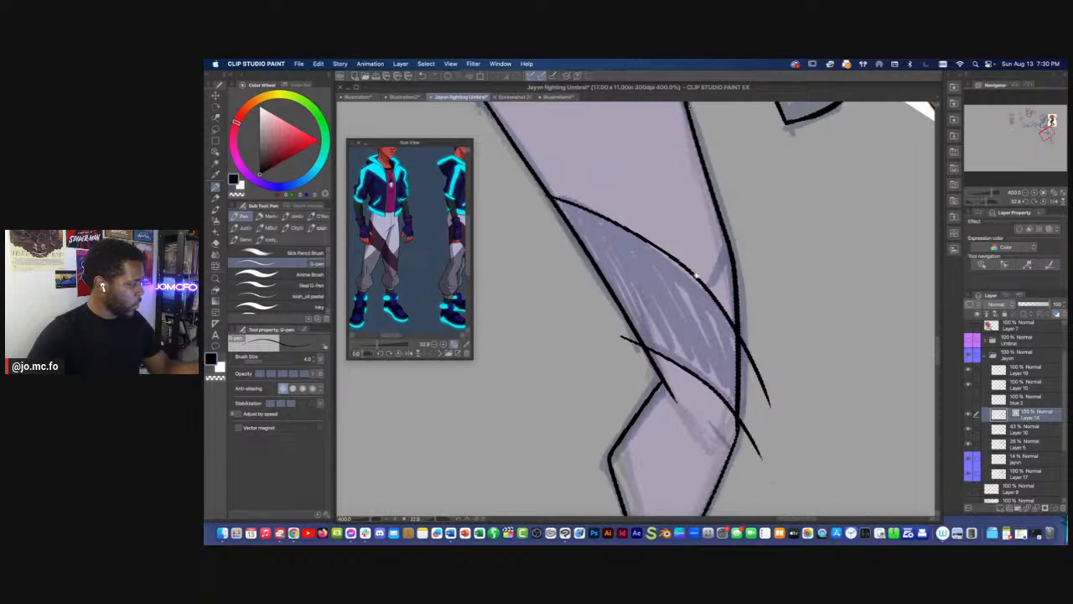
Add a short strap line at the thigh band's outer edge and erase the line ends overshooting the leg
{"action": "left_click_drag", "start_coordinate": [703, 288], "coordinate": [713, 318]}
{"action": "left_click_drag", "start_coordinate": [745, 262], "coordinate": [721, 321]}
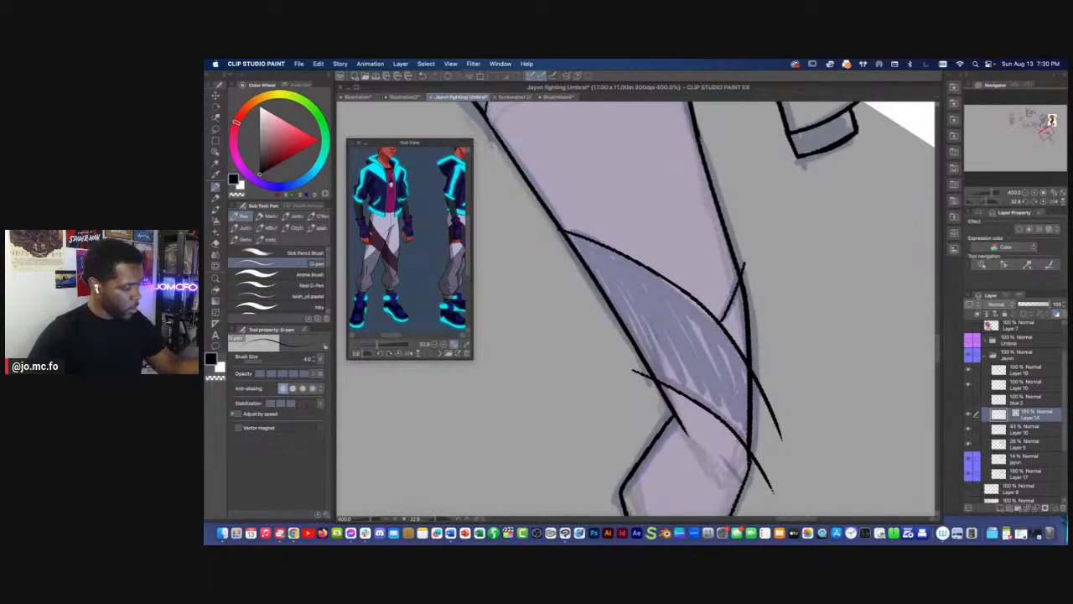
{"action": "key", "text": "e"}
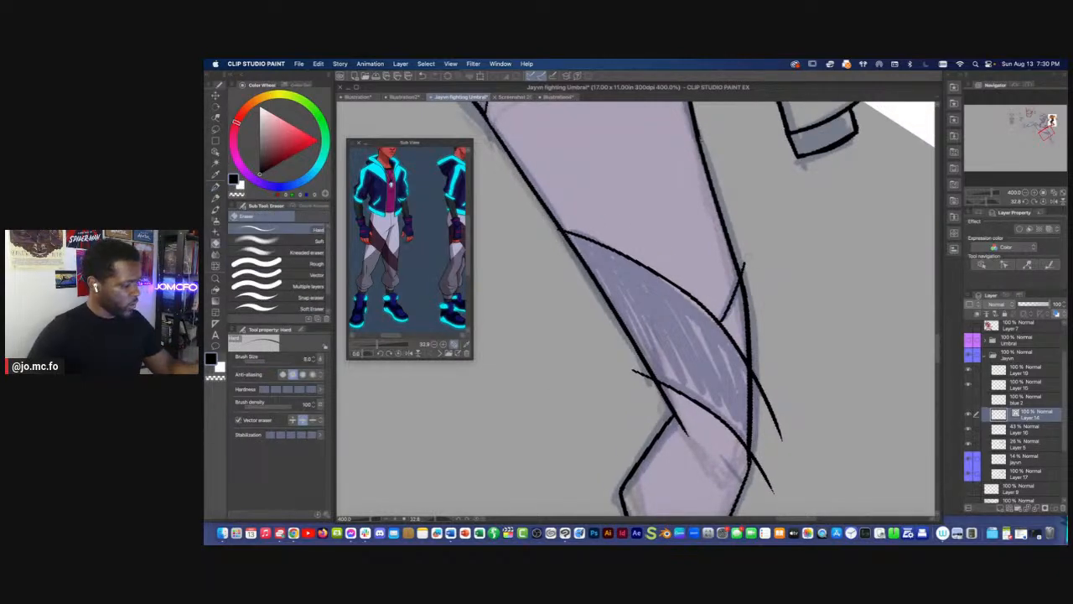
{"action": "left_click_drag", "start_coordinate": [768, 393], "coordinate": [758, 492]}
{"action": "left_click_drag", "start_coordinate": [646, 368], "coordinate": [639, 381]}
{"action": "scroll", "coordinate": [600, 340], "scroll_direction": "down", "scroll_amount": 3}
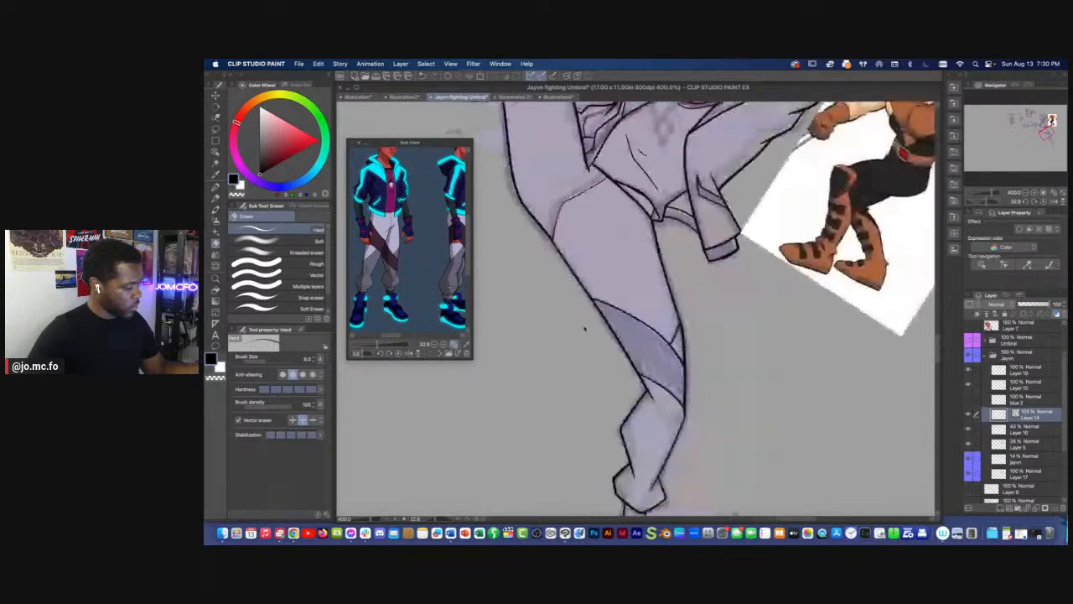
Ink the lowered forearm below the raised thigh, continuing along the wrist to the thumb
{"action": "key", "text": "r"}
{"action": "left_click_drag", "start_coordinate": [563, 452], "coordinate": [653, 469]}
{"action": "mouse_move", "coordinate": [570, 429]}
{"action": "left_mouse_down"}
{"action": "mouse_move", "coordinate": [609, 439]}
{"action": "mouse_move", "coordinate": [653, 472]}
{"action": "left_mouse_up"}
{"action": "scroll", "coordinate": [653, 471], "scroll_direction": "up", "scroll_amount": 6}
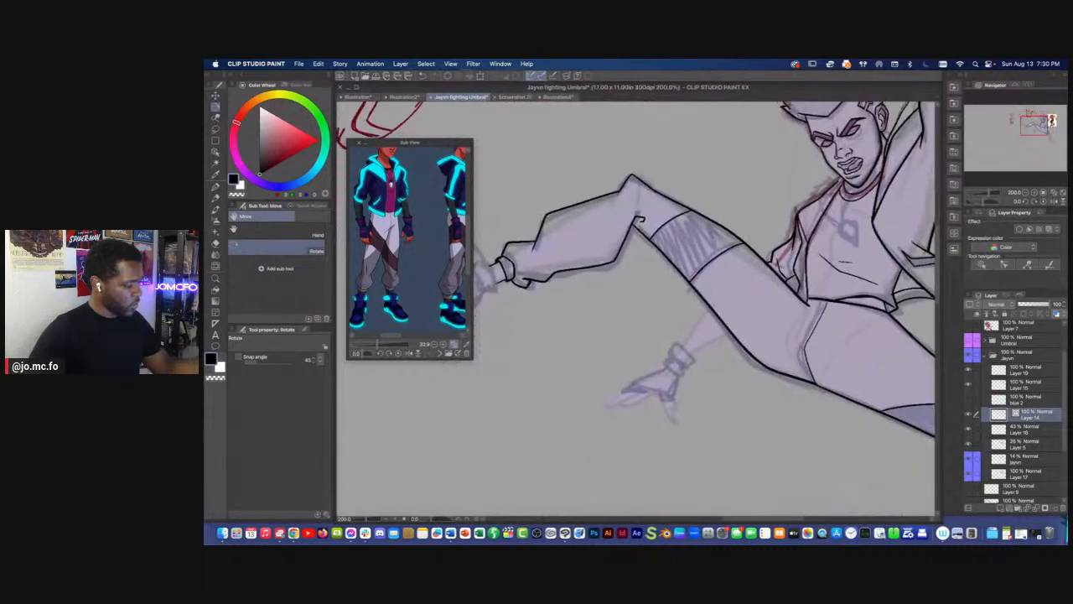
{"action": "left_click_drag", "start_coordinate": [599, 368], "coordinate": [577, 401]}
{"action": "key", "text": "p"}
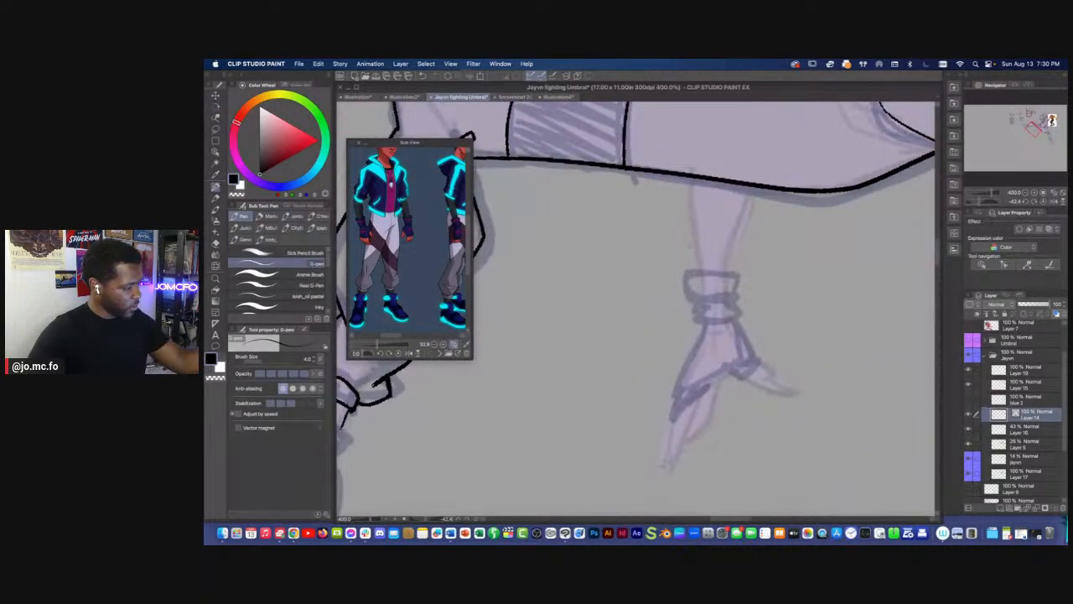
{"action": "left_click_drag", "start_coordinate": [748, 201], "coordinate": [728, 307]}
{"action": "mouse_move", "coordinate": [692, 175]}
{"action": "left_mouse_down"}
{"action": "mouse_move", "coordinate": [705, 317]}
{"action": "mouse_move", "coordinate": [604, 248]}
{"action": "left_mouse_up"}
{"action": "scroll", "coordinate": [694, 332], "scroll_direction": "up", "scroll_amount": 2}
{"action": "mouse_move", "coordinate": [686, 220]}
{"action": "left_mouse_down"}
{"action": "mouse_move", "coordinate": [730, 300]}
{"action": "mouse_move", "coordinate": [730, 327]}
{"action": "mouse_move", "coordinate": [808, 394]}
{"action": "mouse_move", "coordinate": [724, 378]}
{"action": "mouse_move", "coordinate": [685, 337]}
{"action": "left_mouse_up"}
{"action": "scroll", "coordinate": [545, 380], "scroll_direction": "down", "scroll_amount": 4}
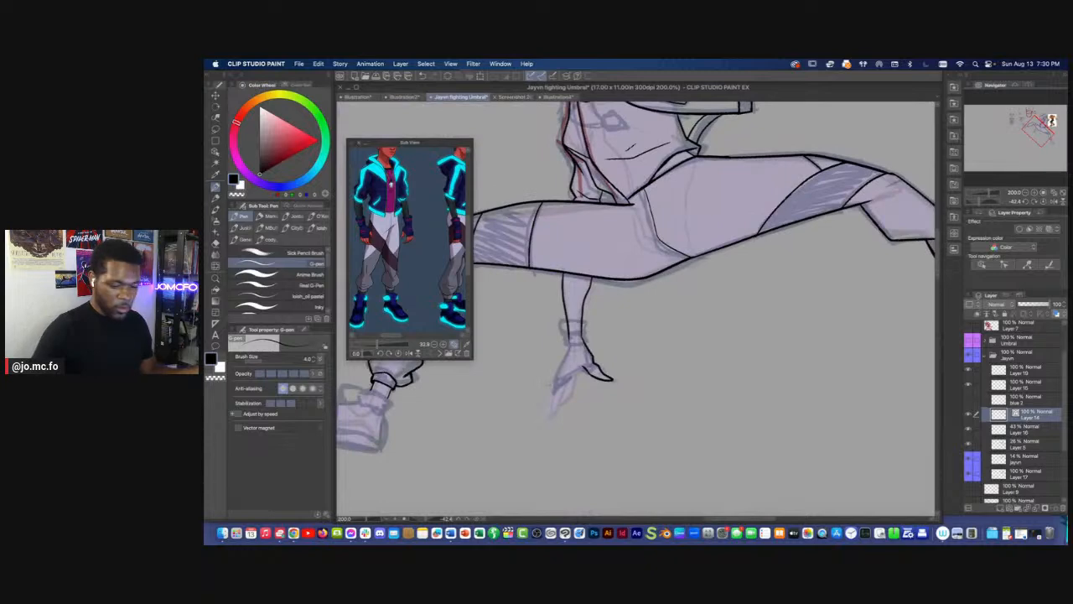
Reset the canvas rotation and ink the back of the lowered hand and its extended index finger
{"action": "key", "text": "r"}
{"action": "scroll", "coordinate": [386, 429], "scroll_direction": "down", "scroll_amount": 3}
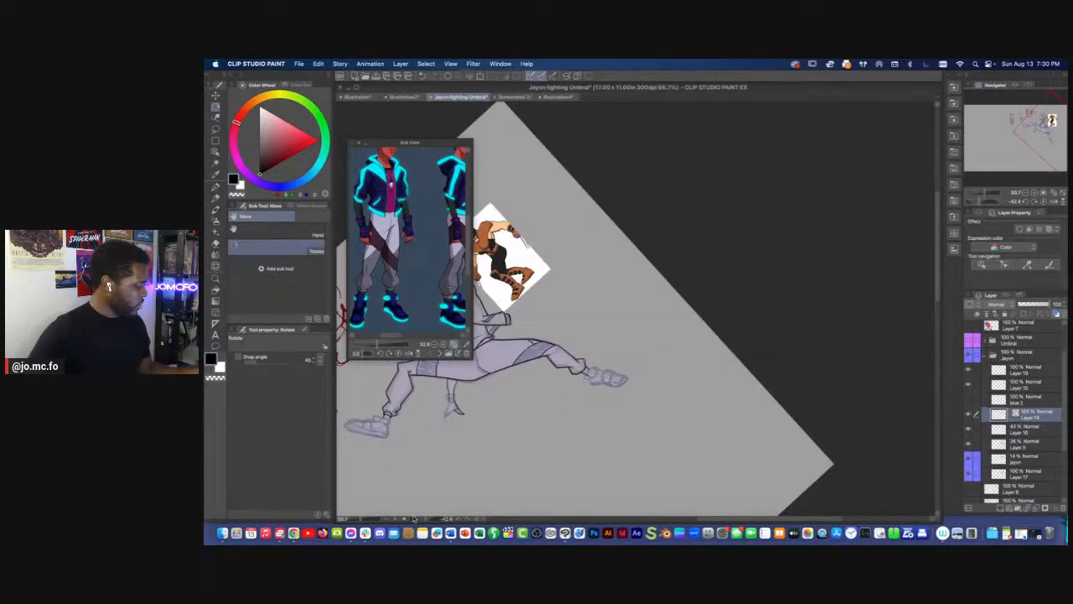
{"action": "left_click", "coordinate": [477, 520]}
{"action": "key", "text": "super+0"}
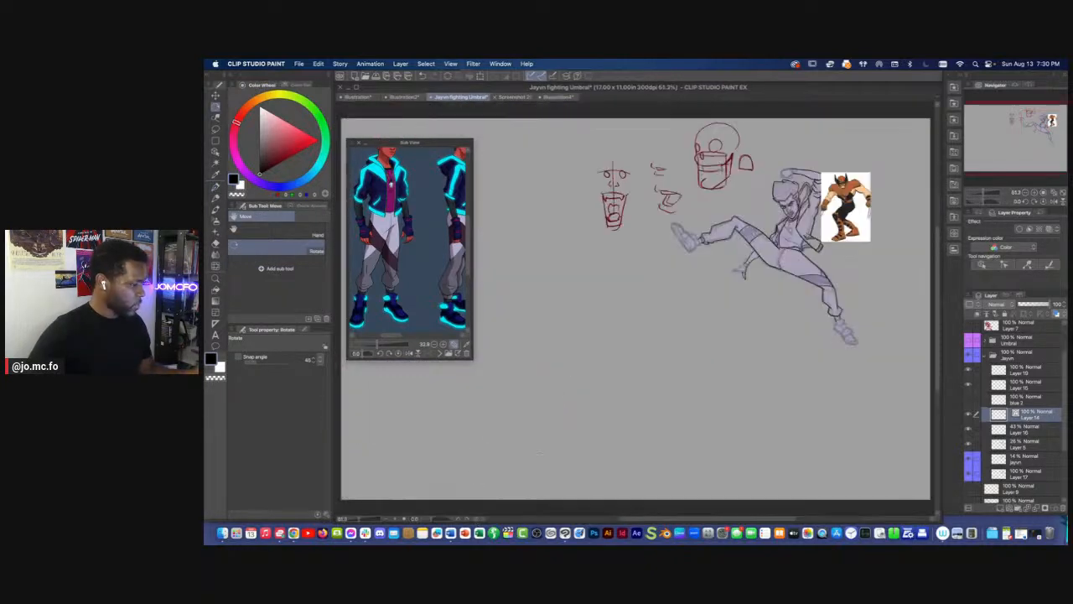
{"action": "scroll", "coordinate": [540, 453], "scroll_direction": "up", "scroll_amount": 2}
{"action": "left_click_drag", "start_coordinate": [751, 287], "coordinate": [643, 464]}
{"action": "left_click_drag", "start_coordinate": [732, 331], "coordinate": [635, 373]}
{"action": "scroll", "coordinate": [641, 357], "scroll_direction": "up", "scroll_amount": 1}
{"action": "scroll", "coordinate": [688, 330], "scroll_direction": "up", "scroll_amount": 4}
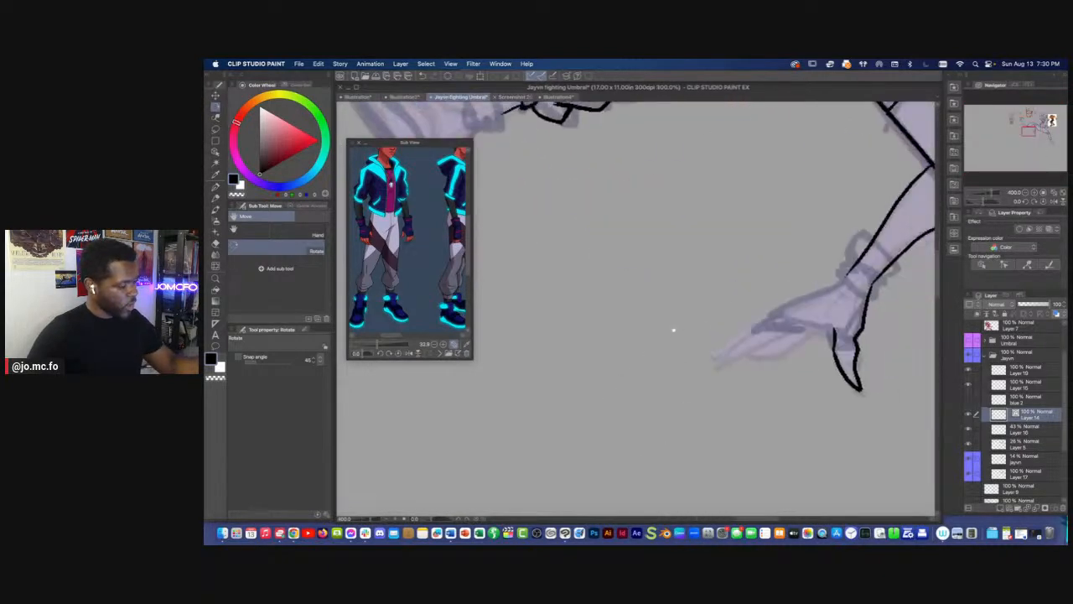
{"action": "key", "text": "p"}
{"action": "left_click_drag", "start_coordinate": [731, 292], "coordinate": [665, 327]}
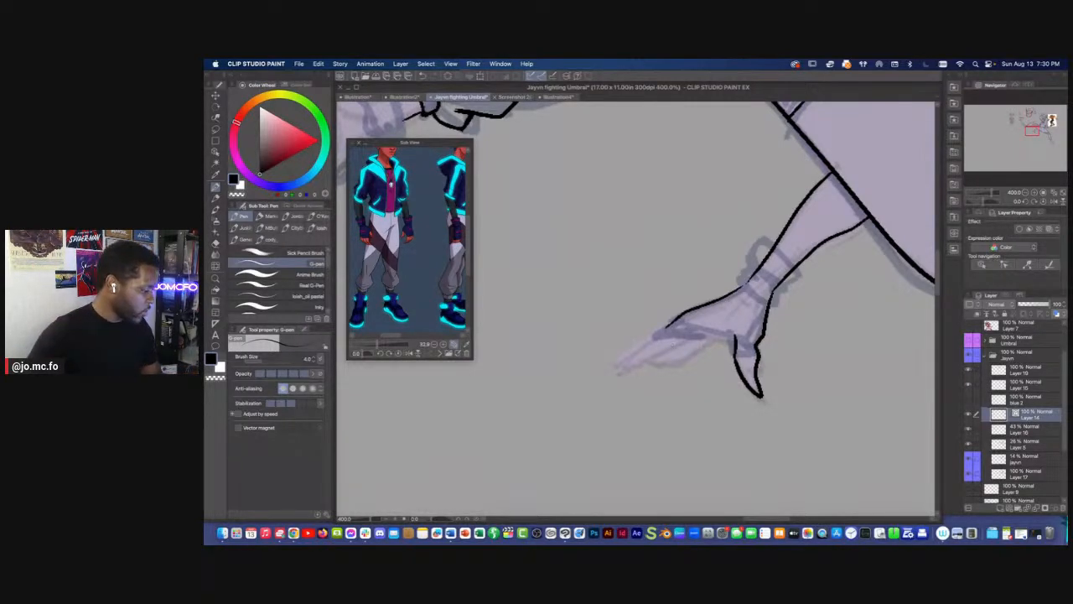
{"action": "left_click_drag", "start_coordinate": [667, 326], "coordinate": [623, 358]}
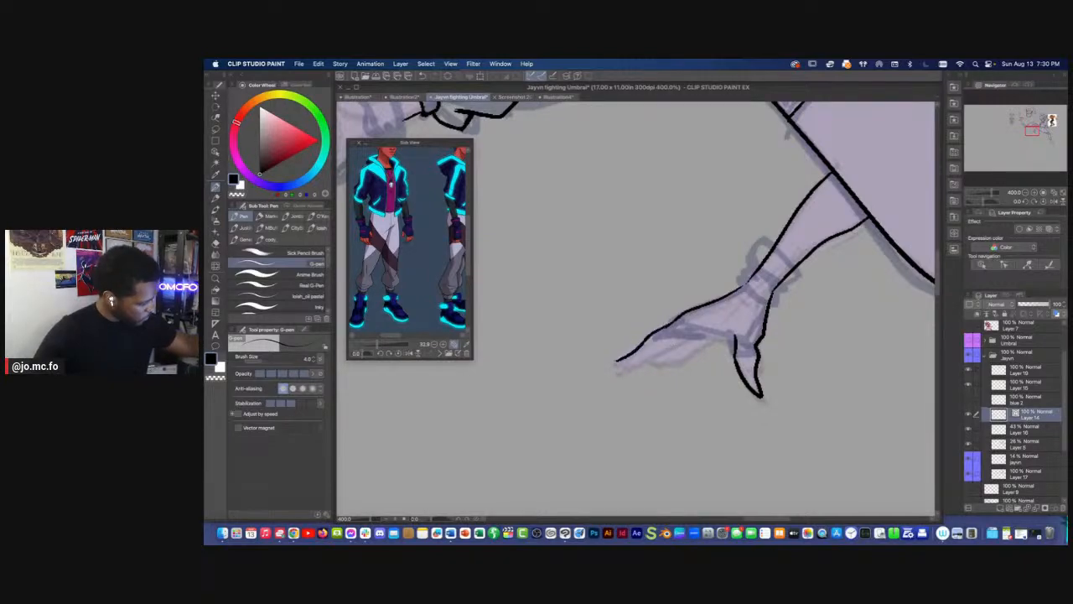
{"action": "mouse_move", "coordinate": [695, 334]}
{"action": "left_mouse_down"}
{"action": "mouse_move", "coordinate": [736, 335]}
{"action": "mouse_move", "coordinate": [618, 361]}
{"action": "left_mouse_up"}
Ink the remaining curled fingers between the index finger and thumb, and clean up the stray ink
{"action": "scroll", "coordinate": [587, 303], "scroll_direction": "down", "scroll_amount": 2}
{"action": "scroll", "coordinate": [557, 327], "scroll_direction": "up", "scroll_amount": 2}
{"action": "left_click_drag", "start_coordinate": [715, 293], "coordinate": [679, 329]}
{"action": "left_click_drag", "start_coordinate": [726, 294], "coordinate": [714, 316]}
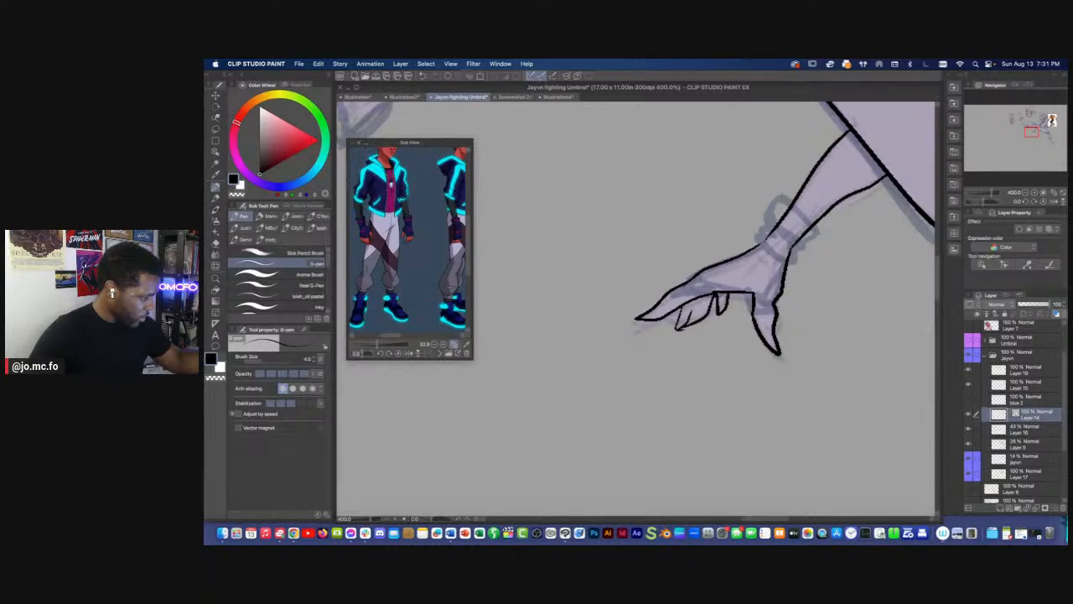
{"action": "mouse_move", "coordinate": [681, 309]}
{"action": "left_mouse_down"}
{"action": "mouse_move", "coordinate": [676, 331]}
{"action": "mouse_move", "coordinate": [692, 313]}
{"action": "left_mouse_up"}
{"action": "key", "text": "m"}
{"action": "key", "text": "Delete"}
{"action": "key", "text": "super+d"}
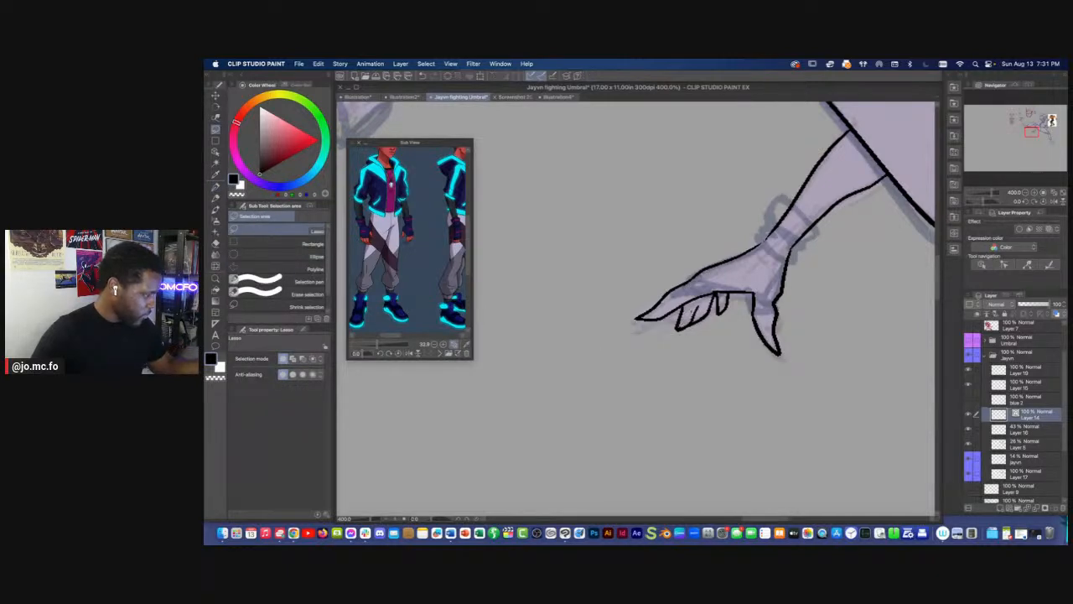
{"action": "scroll", "coordinate": [598, 340], "scroll_direction": "down", "scroll_amount": 5}
Ink the glove's edge lines across the index finger and thumb, and trim the thumb to a shorter tip
{"action": "scroll", "coordinate": [601, 337], "scroll_direction": "up", "scroll_amount": 7}
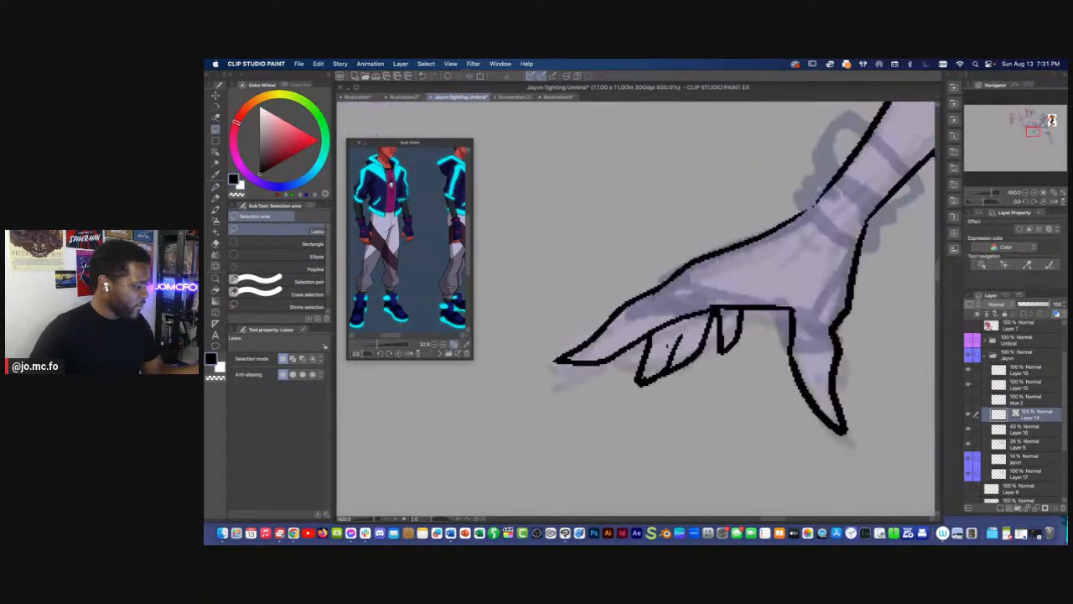
{"action": "key", "text": "p"}
{"action": "left_click_drag", "start_coordinate": [654, 291], "coordinate": [670, 317]}
{"action": "mouse_move", "coordinate": [826, 343]}
{"action": "left_mouse_down"}
{"action": "mouse_move", "coordinate": [758, 333]}
{"action": "mouse_move", "coordinate": [765, 324]}
{"action": "mouse_move", "coordinate": [773, 394]}
{"action": "left_mouse_up"}
{"action": "key", "text": "m"}
{"action": "key", "text": "Delete"}
{"action": "key", "text": "super+d"}
{"action": "key", "text": "p"}
{"action": "left_click_drag", "start_coordinate": [734, 364], "coordinate": [767, 355]}
{"action": "key", "text": "m"}
{"action": "left_click_drag", "start_coordinate": [748, 394], "coordinate": [774, 400]}
{"action": "key", "text": "Delete"}
{"action": "key", "text": "super+d"}
{"action": "key", "text": "p"}
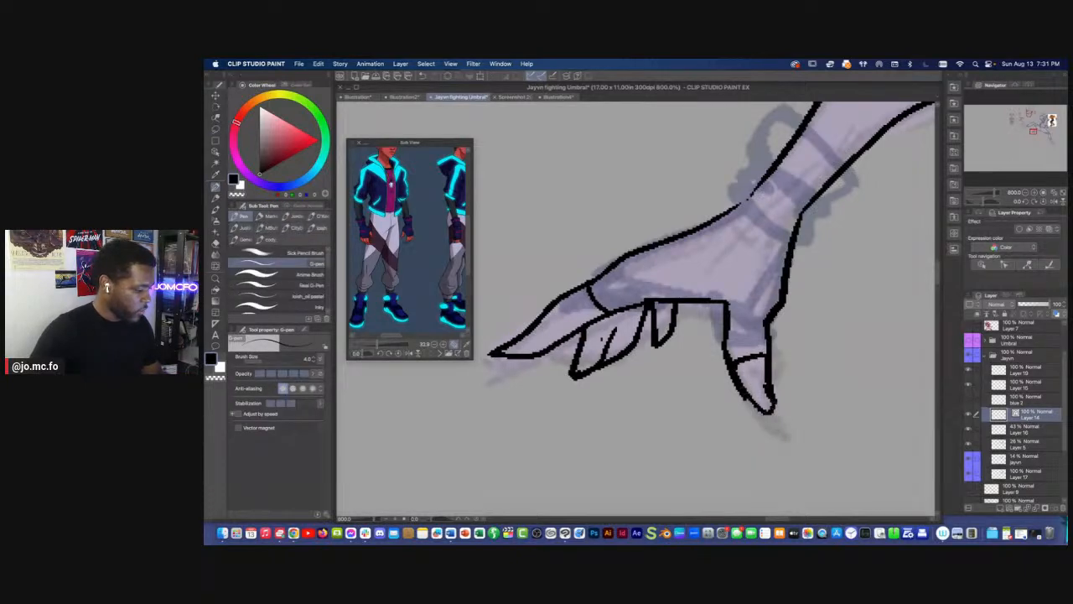
Ink the flared glove cuff around the lowered wrist, with its rim, sides and lower band, undoing unwanted strokes
{"action": "scroll", "coordinate": [690, 359], "scroll_direction": "down", "scroll_amount": 6}
{"action": "left_click_drag", "start_coordinate": [633, 424], "coordinate": [646, 470]}
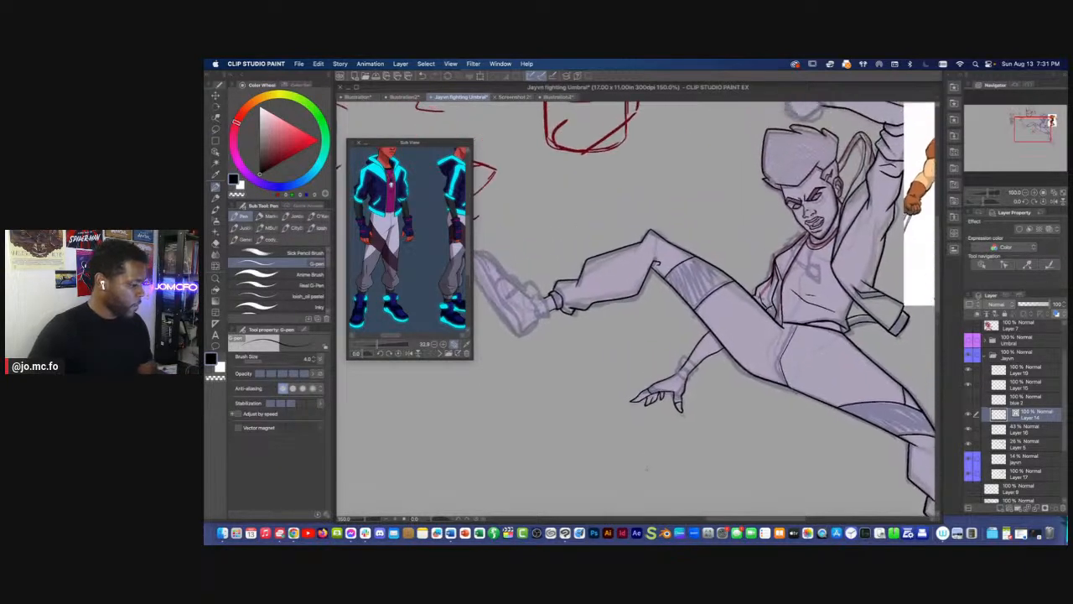
{"action": "scroll", "coordinate": [663, 411], "scroll_direction": "up", "scroll_amount": 3}
{"action": "scroll", "coordinate": [693, 314], "scroll_direction": "up", "scroll_amount": 3}
{"action": "mouse_move", "coordinate": [703, 249]}
{"action": "left_mouse_down"}
{"action": "mouse_move", "coordinate": [731, 293]}
{"action": "mouse_move", "coordinate": [776, 320]}
{"action": "left_mouse_up"}
{"action": "mouse_move", "coordinate": [731, 267]}
{"action": "left_mouse_down"}
{"action": "mouse_move", "coordinate": [705, 253]}
{"action": "mouse_move", "coordinate": [699, 293]}
{"action": "mouse_move", "coordinate": [663, 348]}
{"action": "mouse_move", "coordinate": [726, 391]}
{"action": "mouse_move", "coordinate": [784, 334]}
{"action": "left_mouse_up"}
{"action": "key", "text": "super+z"}
{"action": "mouse_move", "coordinate": [668, 343]}
{"action": "left_mouse_down"}
{"action": "mouse_move", "coordinate": [701, 374]}
{"action": "mouse_move", "coordinate": [784, 333]}
{"action": "mouse_move", "coordinate": [701, 394]}
{"action": "mouse_move", "coordinate": [659, 362]}
{"action": "mouse_move", "coordinate": [658, 325]}
{"action": "left_mouse_up"}
{"action": "key", "text": "super+z"}
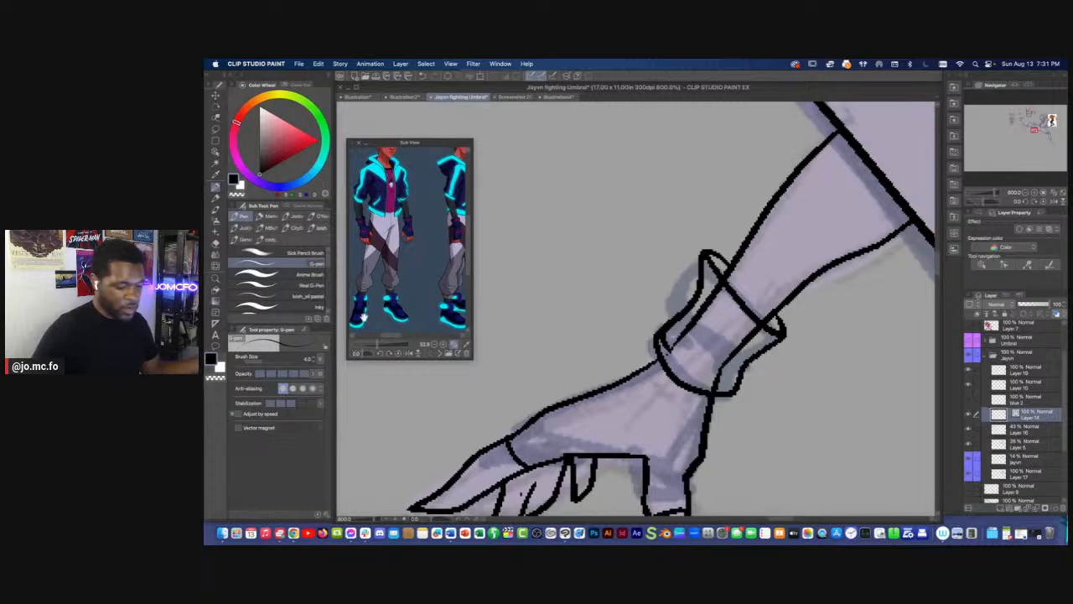
Remove the forearm lines that cross inside the wrist cuff, keeping the cuff's outer sides intact
{"action": "key", "text": "e"}
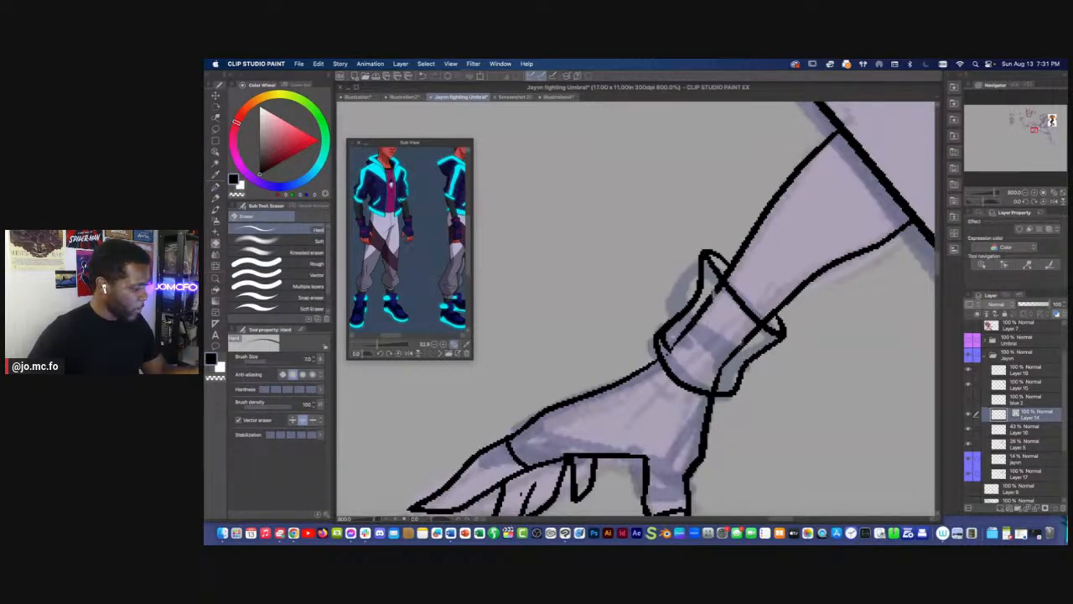
{"action": "left_click_drag", "start_coordinate": [715, 290], "coordinate": [743, 346]}
{"action": "key", "text": "p"}
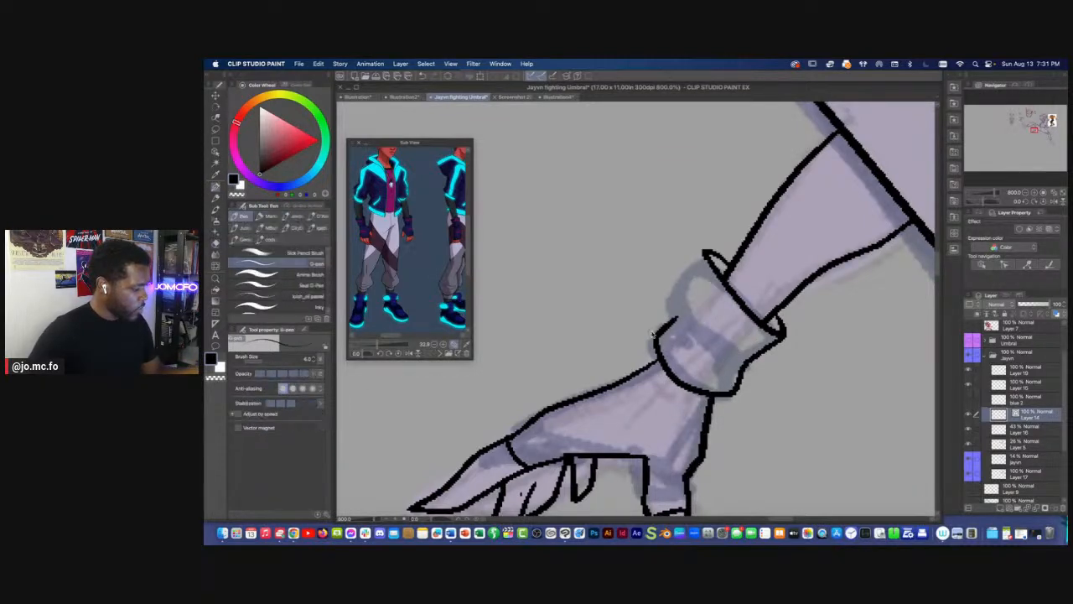
{"action": "key", "text": "e"}
{"action": "mouse_move", "coordinate": [691, 285]}
{"action": "left_mouse_down"}
{"action": "mouse_move", "coordinate": [683, 357]}
{"action": "mouse_move", "coordinate": [723, 385]}
{"action": "left_mouse_up"}
{"action": "key", "text": "super+z"}
{"action": "key", "text": "m"}
{"action": "left_click_drag", "start_coordinate": [667, 339], "coordinate": [669, 341]}
{"action": "key", "text": "Delete"}
{"action": "key", "text": "super+d"}
{"action": "key", "text": "p"}
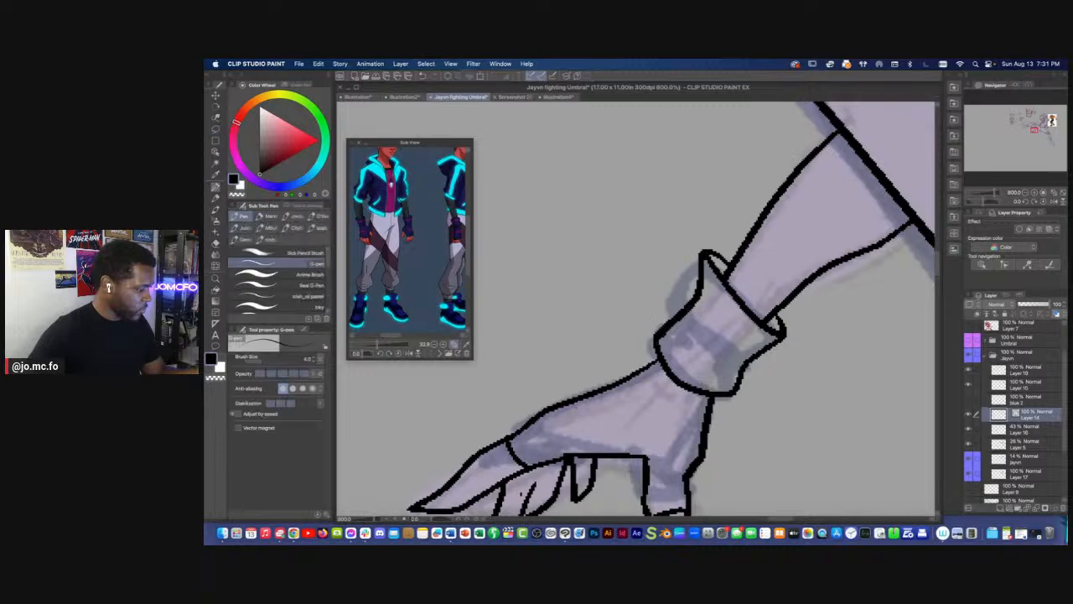
Add a line across the middle of the wrist cuff and a small notch on the back of the glove
{"action": "mouse_move", "coordinate": [694, 308]}
{"action": "left_mouse_down"}
{"action": "mouse_move", "coordinate": [753, 359]}
{"action": "mouse_move", "coordinate": [738, 366]}
{"action": "left_mouse_up"}
{"action": "scroll", "coordinate": [745, 361], "scroll_direction": "down", "scroll_amount": 7}
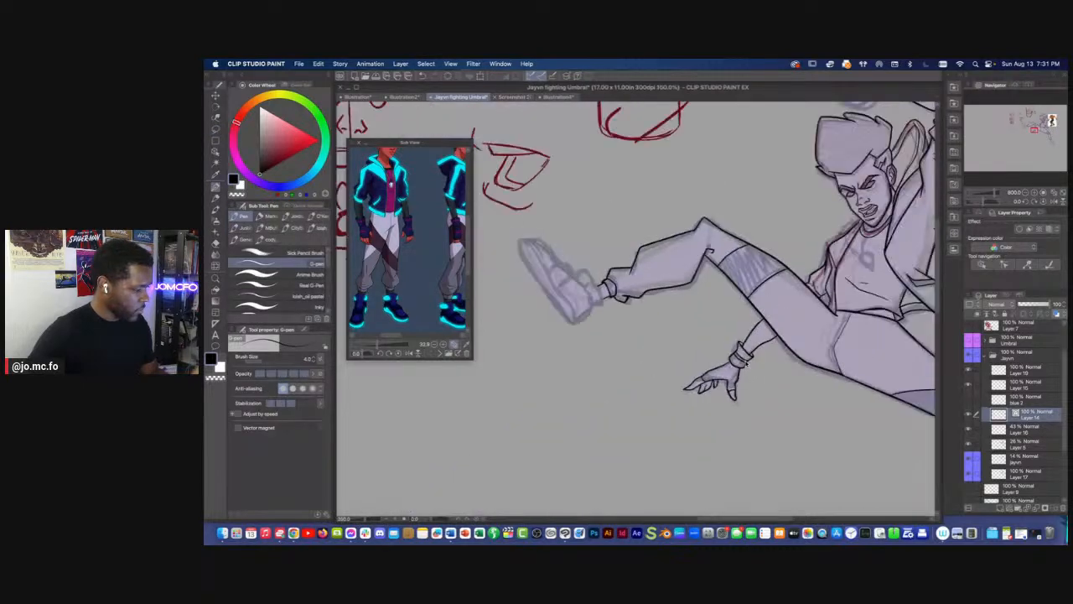
{"action": "scroll", "coordinate": [649, 411], "scroll_direction": "up", "scroll_amount": 6}
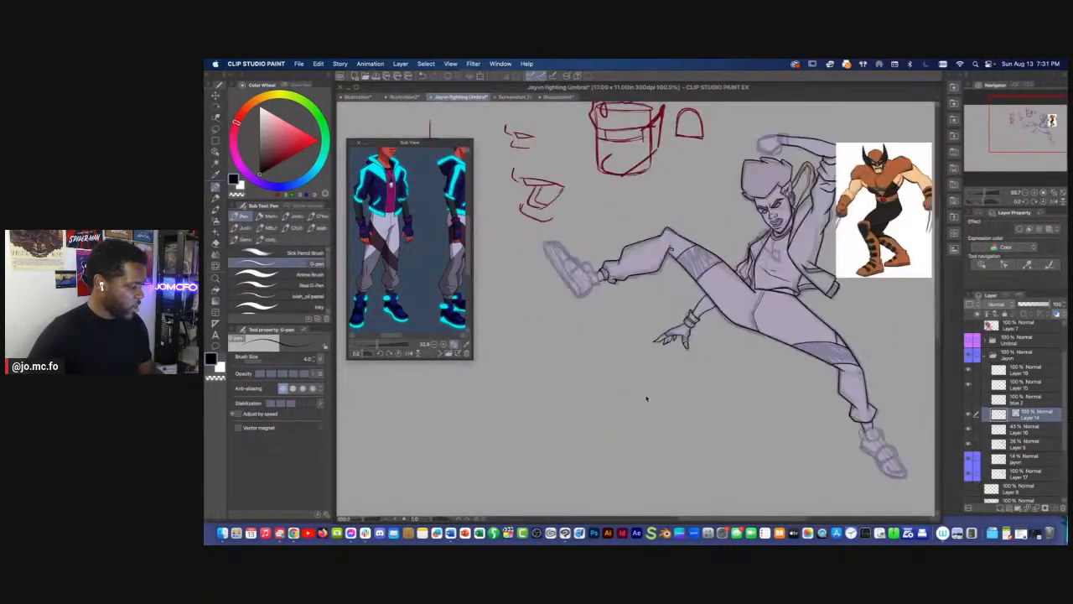
{"action": "scroll", "coordinate": [649, 412], "scroll_direction": "up", "scroll_amount": 3}
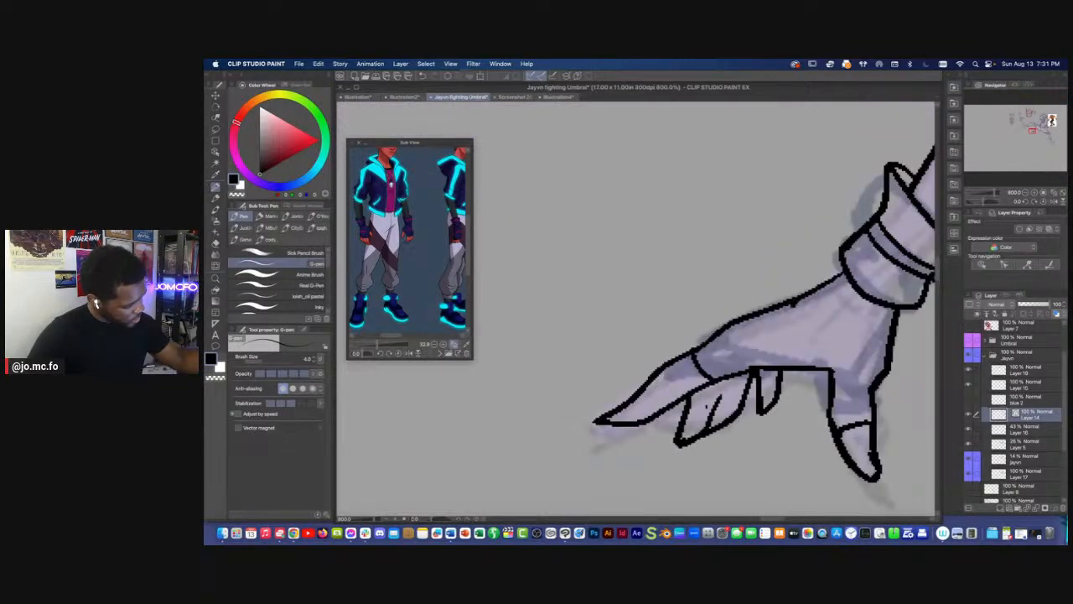
{"action": "left_click_drag", "start_coordinate": [782, 300], "coordinate": [777, 323]}
{"action": "key", "text": "e"}
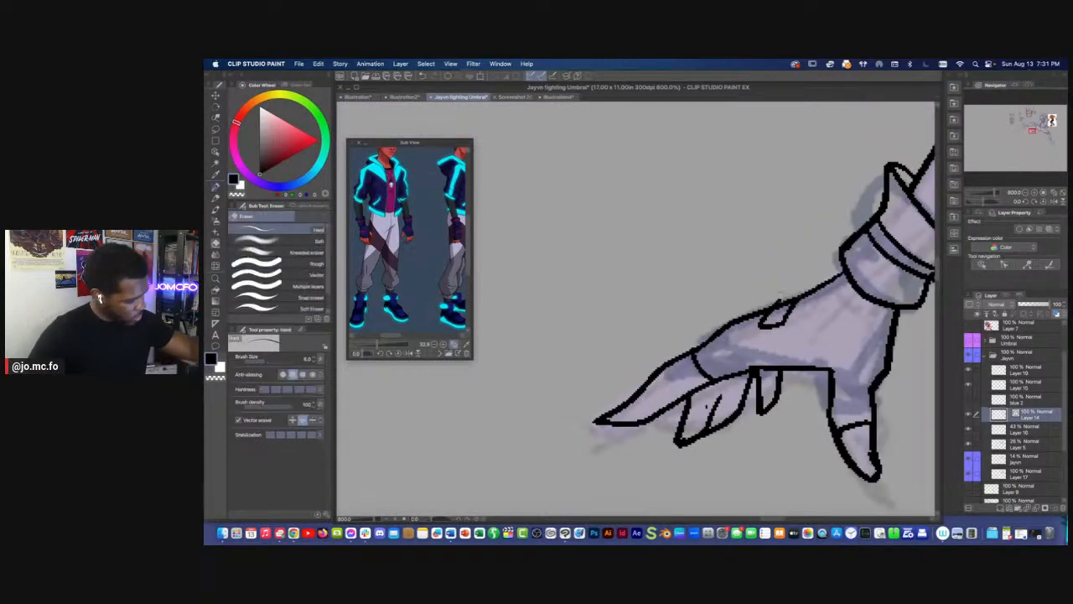
{"action": "scroll", "coordinate": [638, 415], "scroll_direction": "down", "scroll_amount": 8}
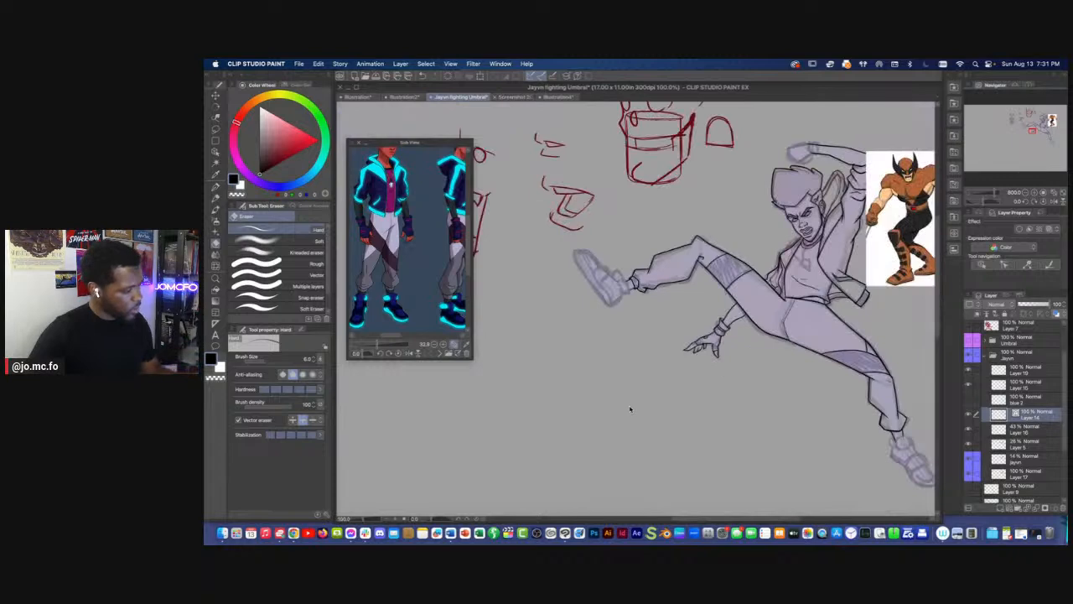
Ink the outer outline of the raised fist from the forearm, covering the back of the hand, knuckles and wrist-side edge
{"action": "scroll", "coordinate": [648, 428], "scroll_direction": "up", "scroll_amount": 6}
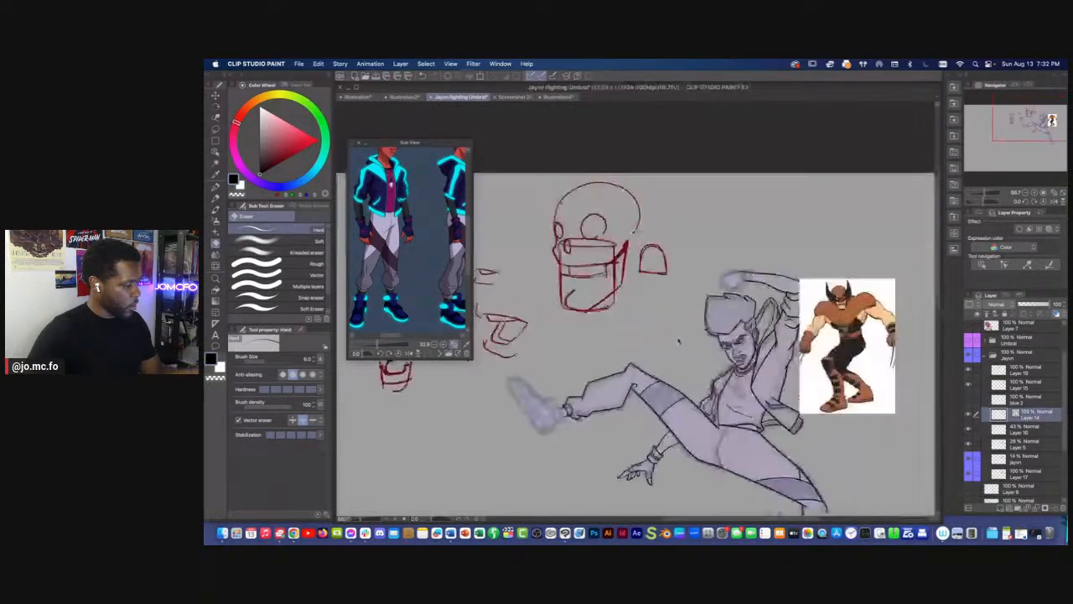
{"action": "scroll", "coordinate": [664, 300], "scroll_direction": "up", "scroll_amount": 1}
{"action": "left_click_drag", "start_coordinate": [662, 315], "coordinate": [578, 340]}
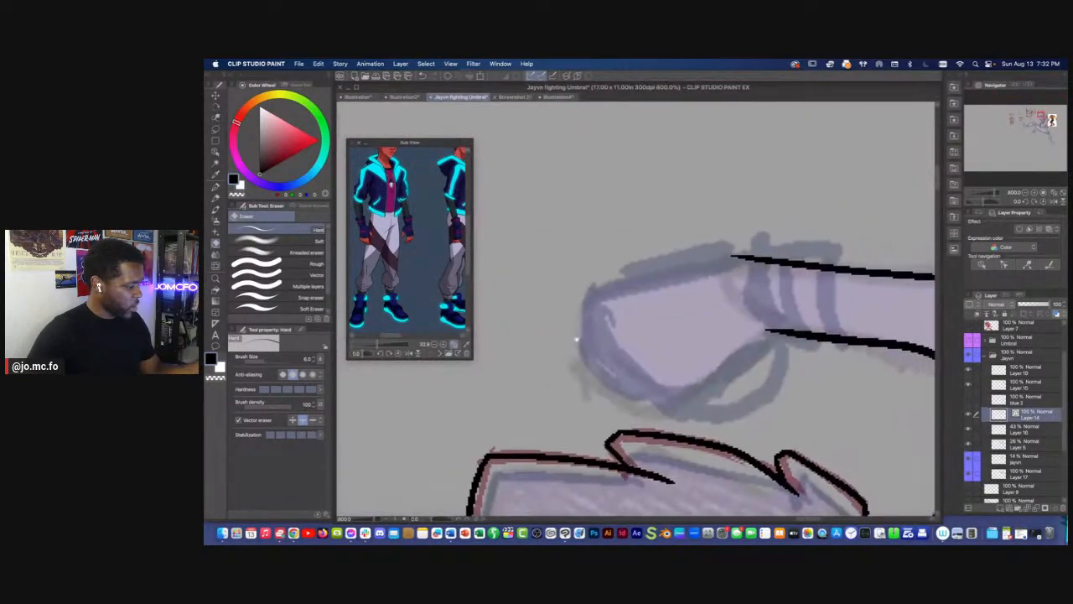
{"action": "scroll", "coordinate": [577, 340], "scroll_direction": "down", "scroll_amount": 1}
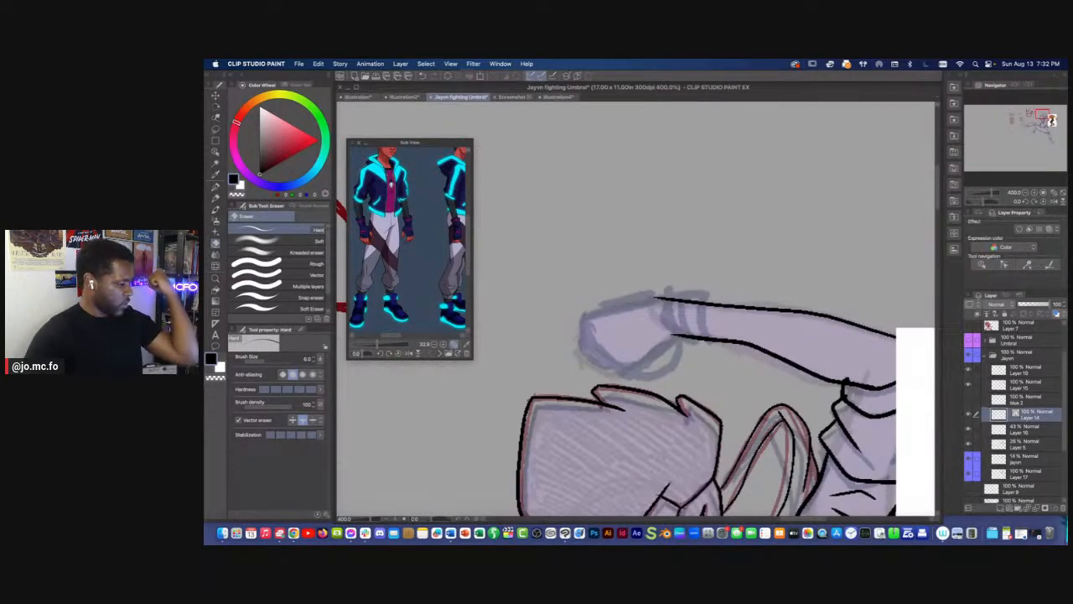
{"action": "key", "text": "p"}
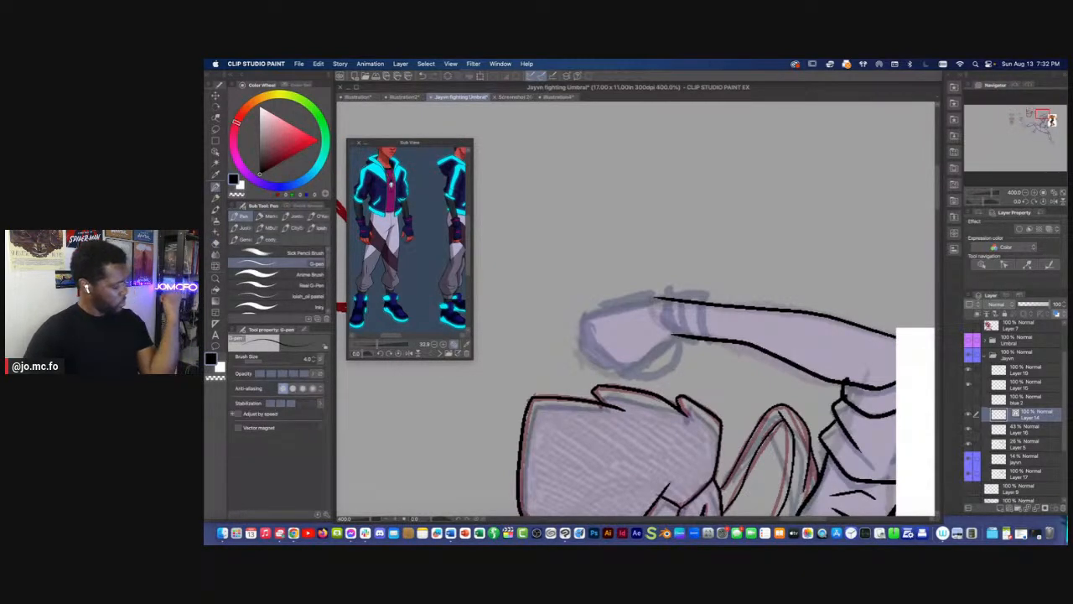
{"action": "mouse_move", "coordinate": [656, 298]}
{"action": "left_mouse_down"}
{"action": "mouse_move", "coordinate": [586, 314]}
{"action": "mouse_move", "coordinate": [600, 343]}
{"action": "mouse_move", "coordinate": [533, 369]}
{"action": "left_mouse_up"}
{"action": "scroll", "coordinate": [594, 353], "scroll_direction": "up", "scroll_amount": 1}
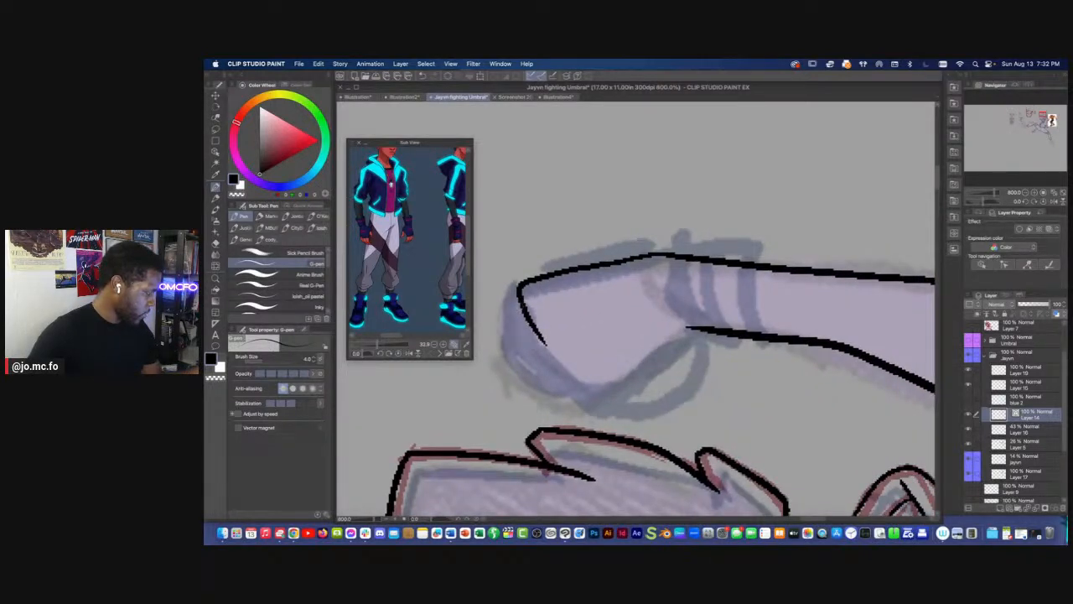
{"action": "key", "text": "ctrl+z"}
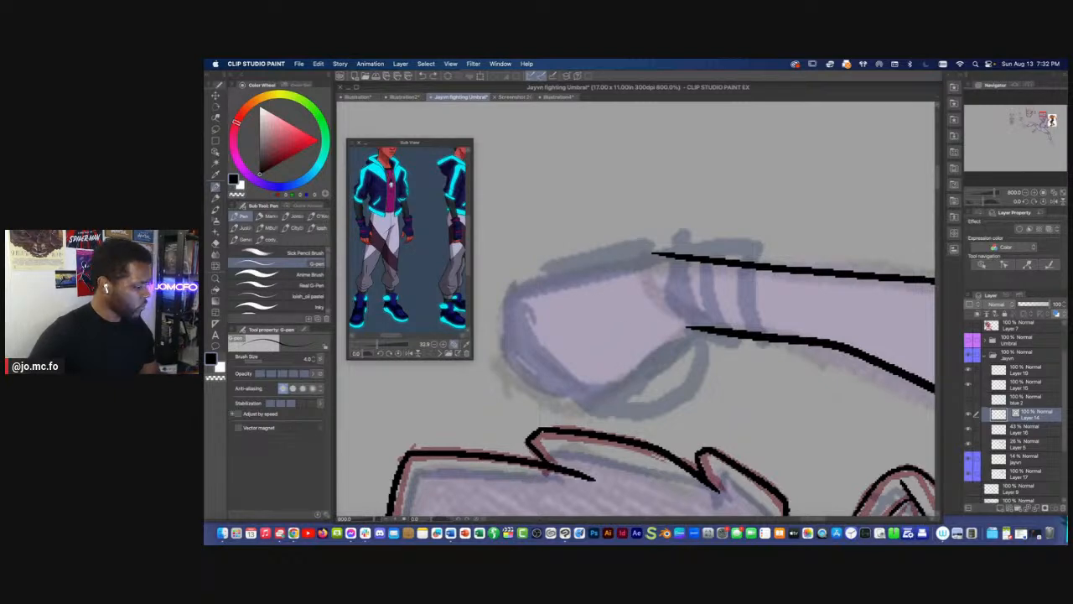
{"action": "mouse_move", "coordinate": [686, 330]}
{"action": "left_mouse_down"}
{"action": "mouse_move", "coordinate": [651, 357]}
{"action": "mouse_move", "coordinate": [615, 362]}
{"action": "left_mouse_up"}
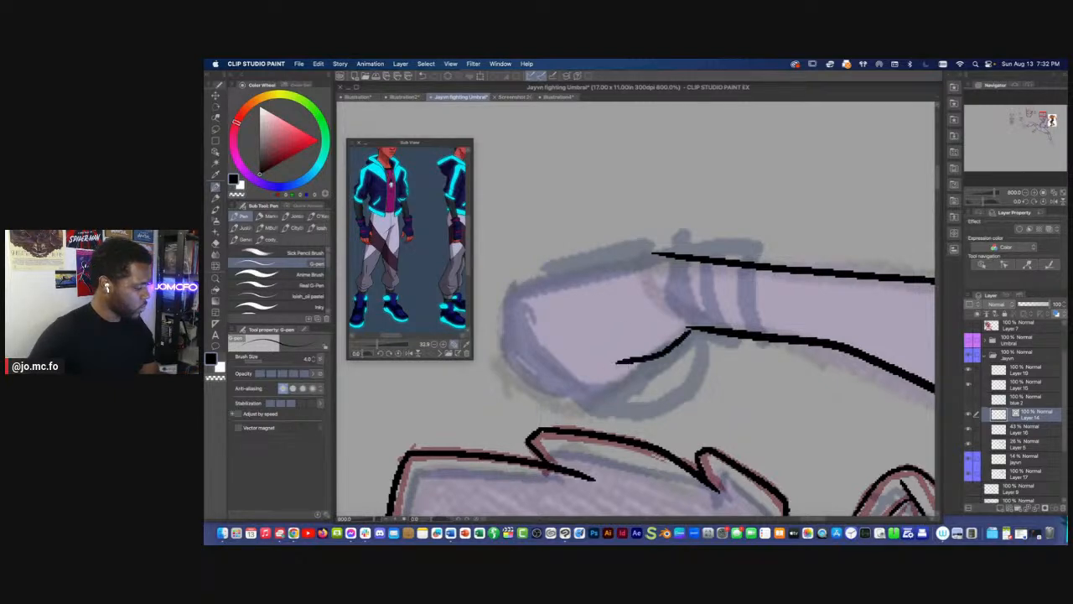
{"action": "mouse_move", "coordinate": [707, 335]}
{"action": "left_mouse_down"}
{"action": "mouse_move", "coordinate": [678, 366]}
{"action": "mouse_move", "coordinate": [617, 384]}
{"action": "left_mouse_up"}
{"action": "mouse_move", "coordinate": [506, 298]}
{"action": "left_mouse_down"}
{"action": "mouse_move", "coordinate": [525, 374]}
{"action": "mouse_move", "coordinate": [560, 381]}
{"action": "left_mouse_up"}
{"action": "mouse_move", "coordinate": [655, 253]}
{"action": "left_mouse_down"}
{"action": "mouse_move", "coordinate": [512, 296]}
{"action": "mouse_move", "coordinate": [508, 319]}
{"action": "left_mouse_up"}
Close the lower edge of the raised fist with a line for the curled fingers
{"action": "scroll", "coordinate": [551, 395], "scroll_direction": "down", "scroll_amount": 4}
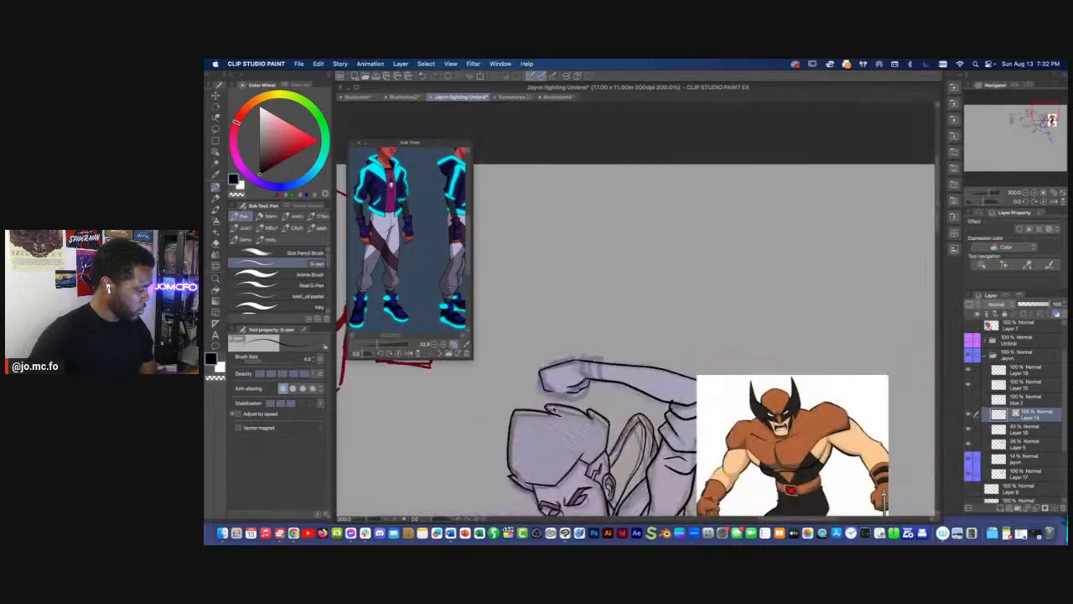
{"action": "scroll", "coordinate": [550, 406], "scroll_direction": "up", "scroll_amount": 4}
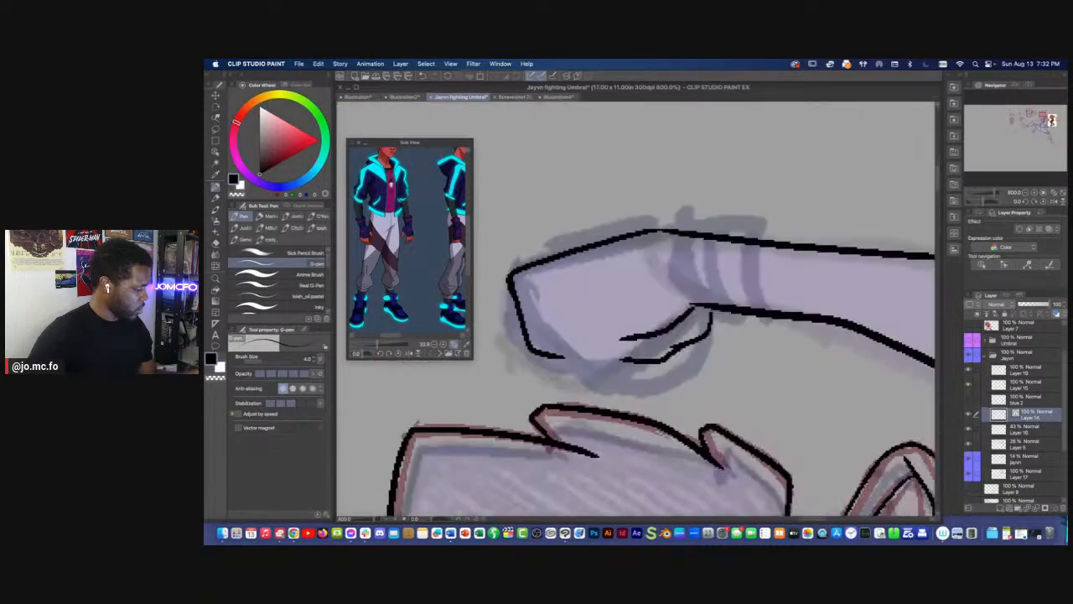
{"action": "mouse_move", "coordinate": [637, 339]}
{"action": "left_mouse_down"}
{"action": "mouse_move", "coordinate": [653, 356]}
{"action": "mouse_move", "coordinate": [612, 377]}
{"action": "mouse_move", "coordinate": [531, 354]}
{"action": "left_mouse_up"}
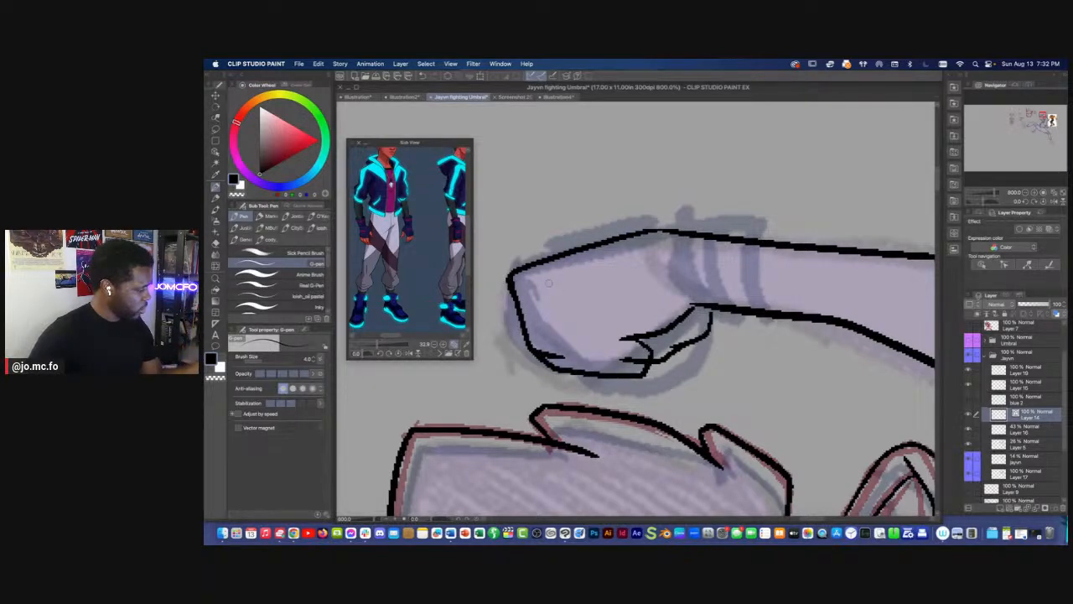
Ink the folded thumb and finger crease lines inside the raised fist
{"action": "key", "text": "shift+space"}
{"action": "left_click_drag", "start_coordinate": [559, 286], "coordinate": [670, 236]}
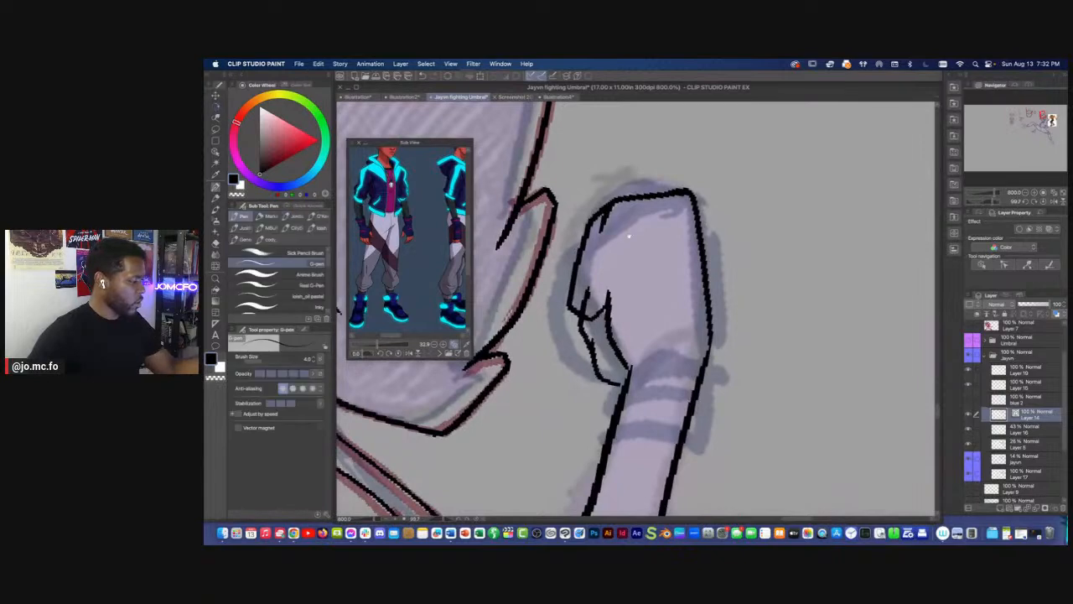
{"action": "scroll", "coordinate": [638, 305], "scroll_direction": "up", "scroll_amount": 2}
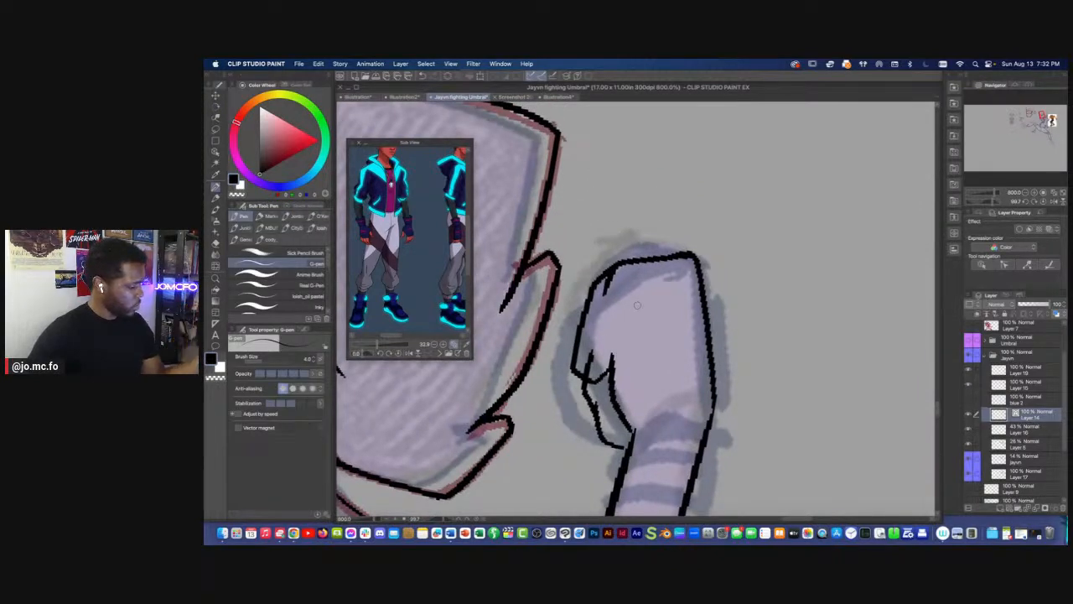
{"action": "mouse_move", "coordinate": [667, 296]}
{"action": "left_mouse_down"}
{"action": "mouse_move", "coordinate": [617, 305]}
{"action": "mouse_move", "coordinate": [627, 367]}
{"action": "left_mouse_up"}
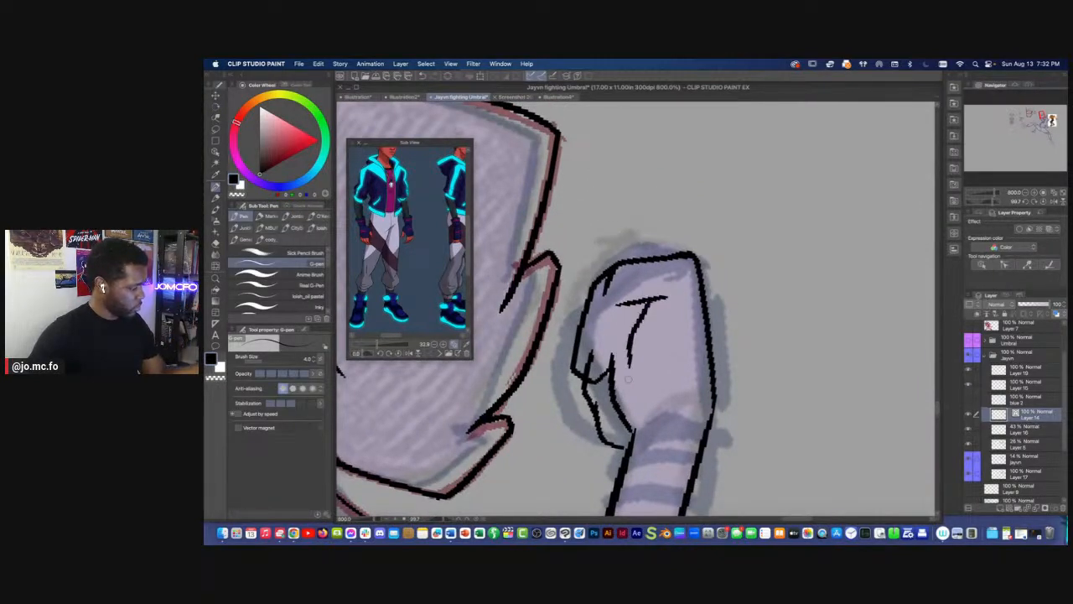
{"action": "mouse_move", "coordinate": [629, 294]}
{"action": "left_mouse_down"}
{"action": "mouse_move", "coordinate": [624, 327]}
{"action": "mouse_move", "coordinate": [632, 317]}
{"action": "mouse_move", "coordinate": [601, 347]}
{"action": "left_mouse_up"}
{"action": "mouse_move", "coordinate": [602, 345]}
{"action": "left_mouse_down"}
{"action": "mouse_move", "coordinate": [629, 342]}
{"action": "mouse_move", "coordinate": [603, 285]}
{"action": "left_mouse_up"}
Trim the overlapping lines at the fist's fingertips and ink a rounded curled finger along the outer edge
{"action": "key", "text": "e"}
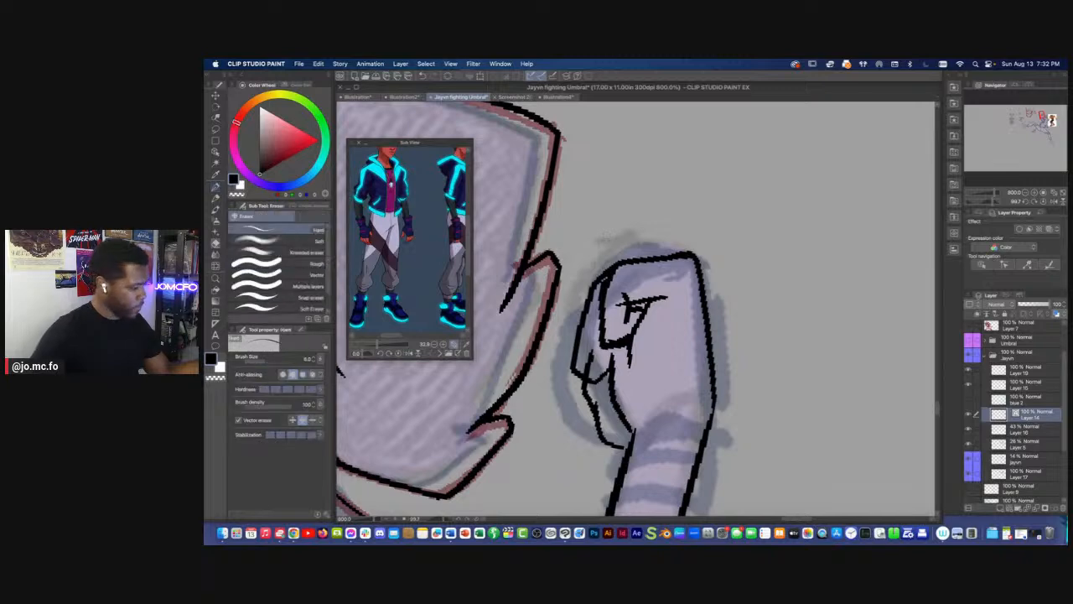
{"action": "left_click_drag", "start_coordinate": [592, 350], "coordinate": [584, 376]}
{"action": "left_click_drag", "start_coordinate": [609, 367], "coordinate": [594, 380]}
{"action": "mouse_move", "coordinate": [590, 323]}
{"action": "left_mouse_down"}
{"action": "mouse_move", "coordinate": [598, 366]}
{"action": "mouse_move", "coordinate": [565, 389]}
{"action": "mouse_move", "coordinate": [599, 426]}
{"action": "left_mouse_up"}
{"action": "mouse_move", "coordinate": [576, 352]}
{"action": "left_mouse_down"}
{"action": "mouse_move", "coordinate": [596, 369]}
{"action": "mouse_move", "coordinate": [593, 419]}
{"action": "left_mouse_up"}
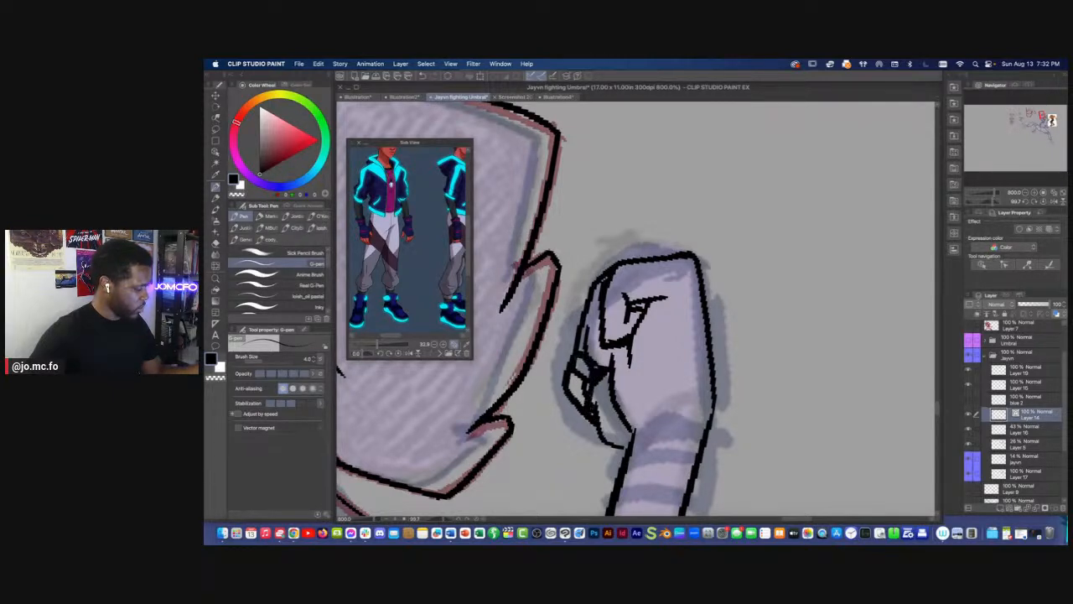
{"action": "key", "text": "super+z"}
{"action": "mouse_move", "coordinate": [577, 355]}
{"action": "left_mouse_down"}
{"action": "mouse_move", "coordinate": [564, 384]}
{"action": "mouse_move", "coordinate": [592, 415]}
{"action": "left_mouse_up"}
Clean up the stray marks inside the curled finger and rework its contour toward the wrist
{"action": "key", "text": "m"}
{"action": "left_click_drag", "start_coordinate": [574, 359], "coordinate": [599, 425]}
{"action": "key", "text": "e"}
{"action": "key", "text": "p"}
{"action": "left_click_drag", "start_coordinate": [587, 356], "coordinate": [624, 448]}
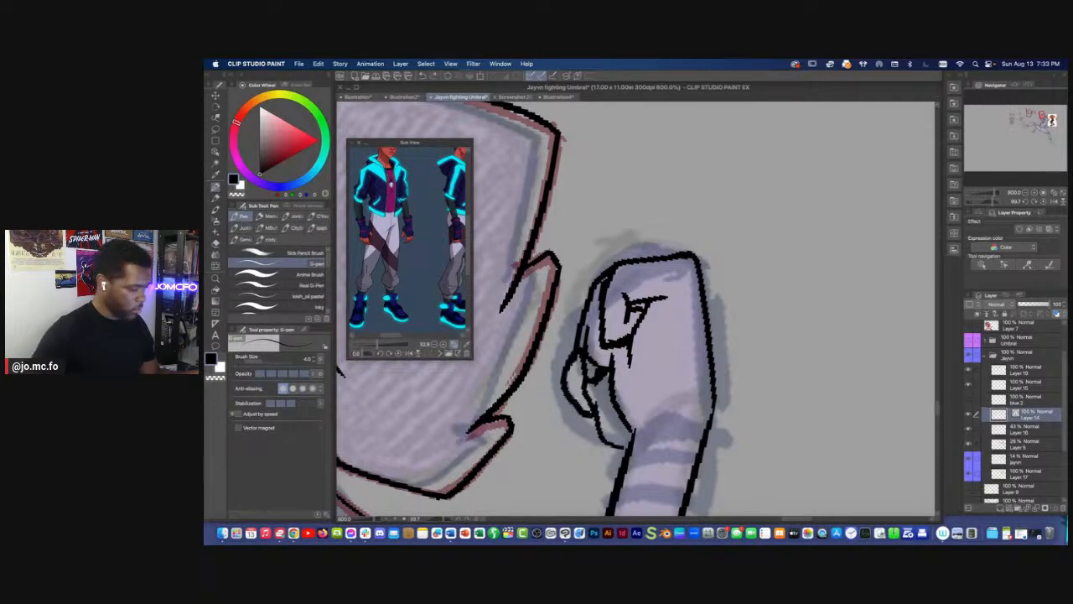
{"action": "key", "text": "e"}
{"action": "left_click_drag", "start_coordinate": [592, 398], "coordinate": [590, 424]}
{"action": "key", "text": "p"}
{"action": "left_click_drag", "start_coordinate": [587, 350], "coordinate": [626, 447]}
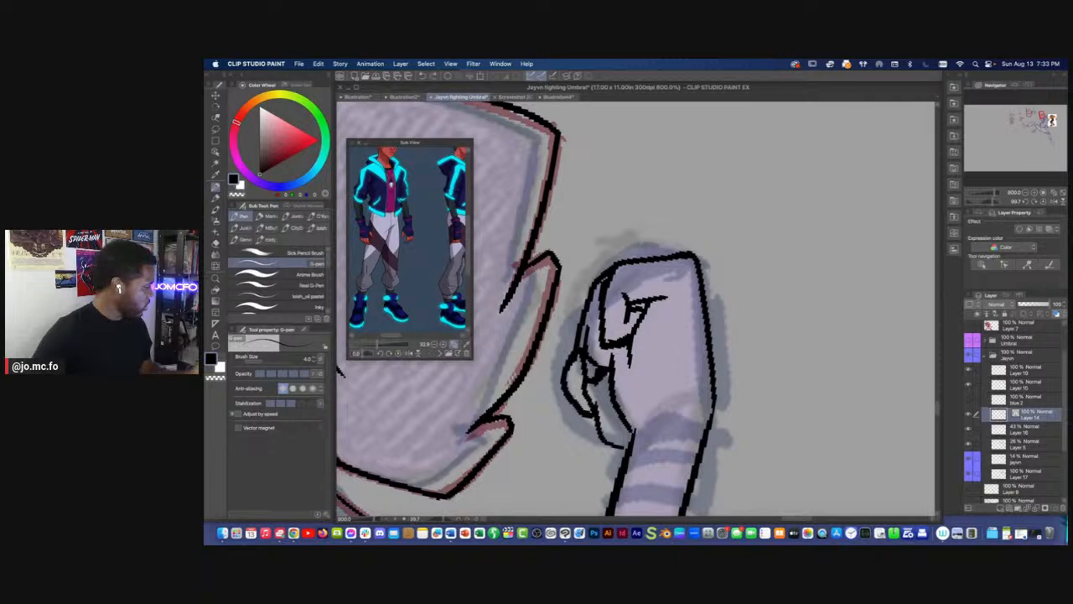
Clear the inner finger lines and join the outer finger edge to the wrist with one continuous line
{"action": "key", "text": "e"}
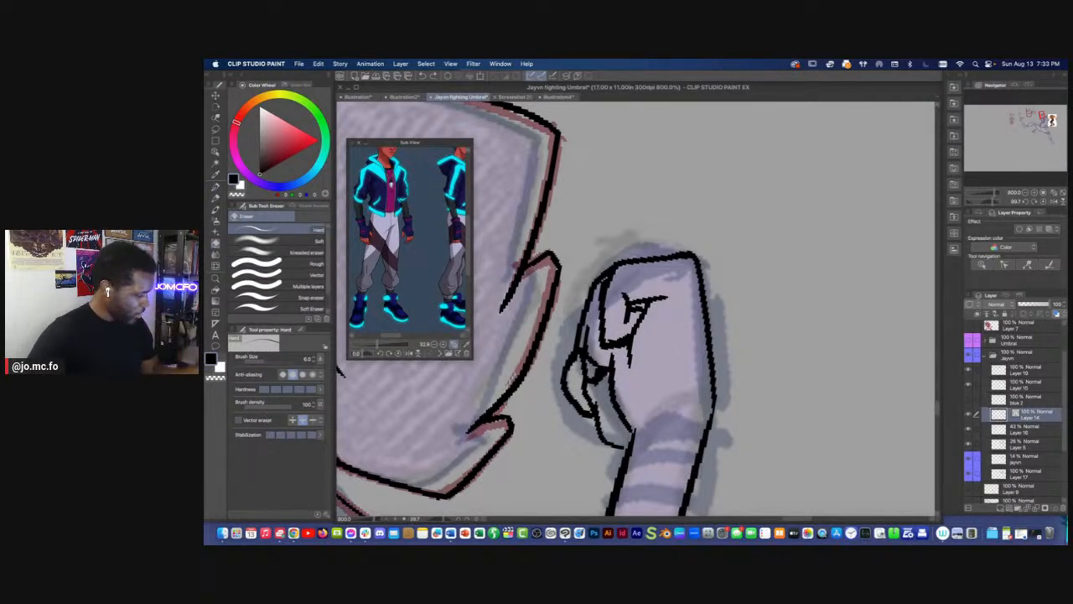
{"action": "key", "text": "m"}
{"action": "key", "text": "p"}
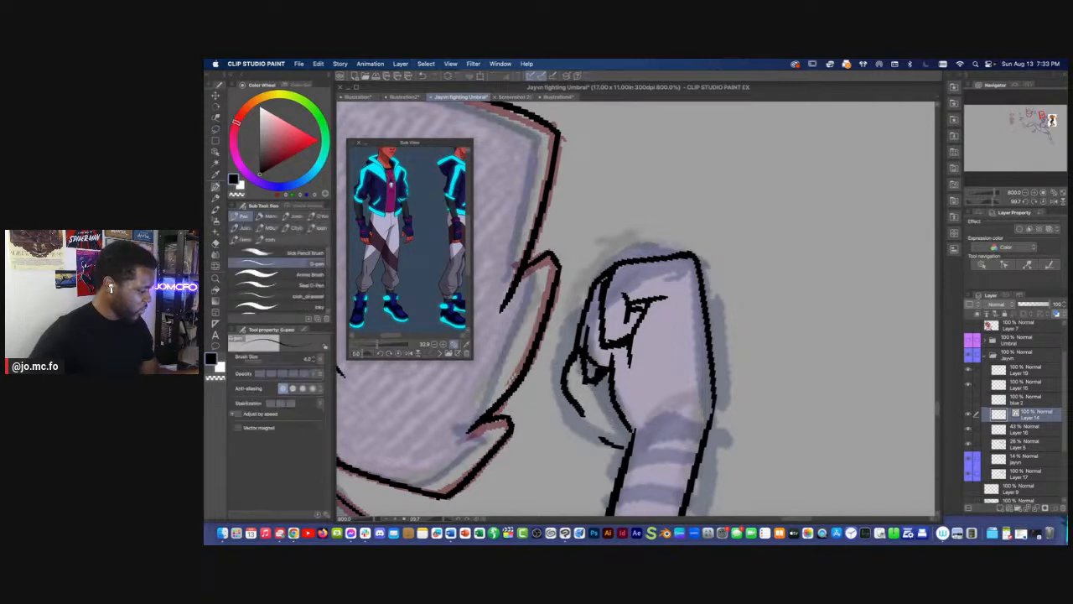
{"action": "mouse_move", "coordinate": [582, 410]}
{"action": "left_mouse_down"}
{"action": "mouse_move", "coordinate": [621, 445]}
{"action": "mouse_move", "coordinate": [609, 438]}
{"action": "left_mouse_up"}
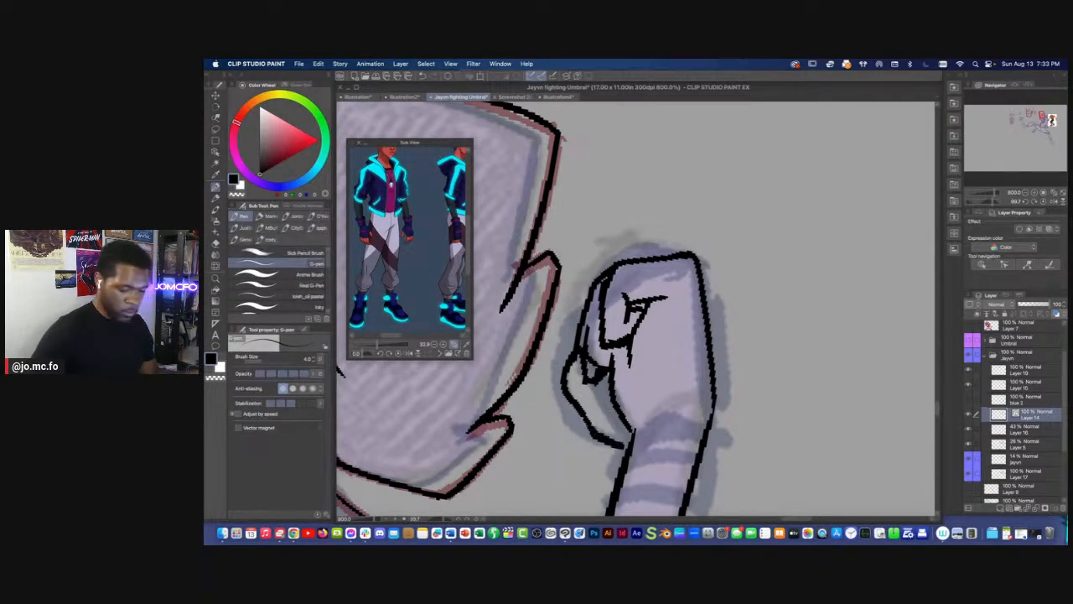
Select and clear unwanted linework along the lower edge of the raised fist, and deselect
{"action": "key", "text": "shift+space"}
{"action": "left_click_drag", "start_coordinate": [738, 419], "coordinate": [748, 208]}
{"action": "left_click_drag", "start_coordinate": [675, 329], "coordinate": [690, 333]}
{"action": "key", "text": "space"}
{"action": "mouse_move", "coordinate": [692, 371]}
{"action": "left_mouse_down"}
{"action": "mouse_move", "coordinate": [644, 368]}
{"action": "mouse_move", "coordinate": [700, 377]}
{"action": "mouse_move", "coordinate": [658, 362]}
{"action": "mouse_move", "coordinate": [635, 415]}
{"action": "mouse_move", "coordinate": [552, 424]}
{"action": "left_mouse_up"}
{"action": "key", "text": "m"}
{"action": "key", "text": "Delete"}
{"action": "key", "text": "super+d"}
Ink the glove cuff around the raised wrist with curved rims and flared sides
{"action": "key", "text": "space"}
{"action": "key", "text": "p"}
{"action": "key", "text": "space"}
{"action": "mouse_move", "coordinate": [610, 268]}
{"action": "left_mouse_down"}
{"action": "mouse_move", "coordinate": [587, 333]}
{"action": "mouse_move", "coordinate": [642, 391]}
{"action": "left_mouse_up"}
{"action": "mouse_move", "coordinate": [607, 270]}
{"action": "left_mouse_down"}
{"action": "mouse_move", "coordinate": [661, 279]}
{"action": "mouse_move", "coordinate": [715, 318]}
{"action": "mouse_move", "coordinate": [682, 411]}
{"action": "mouse_move", "coordinate": [605, 374]}
{"action": "left_mouse_up"}
Erase the arm lines inside the raised cuff, toggling the Vector eraser option, and ink a band line across its middle
{"action": "key", "text": "e"}
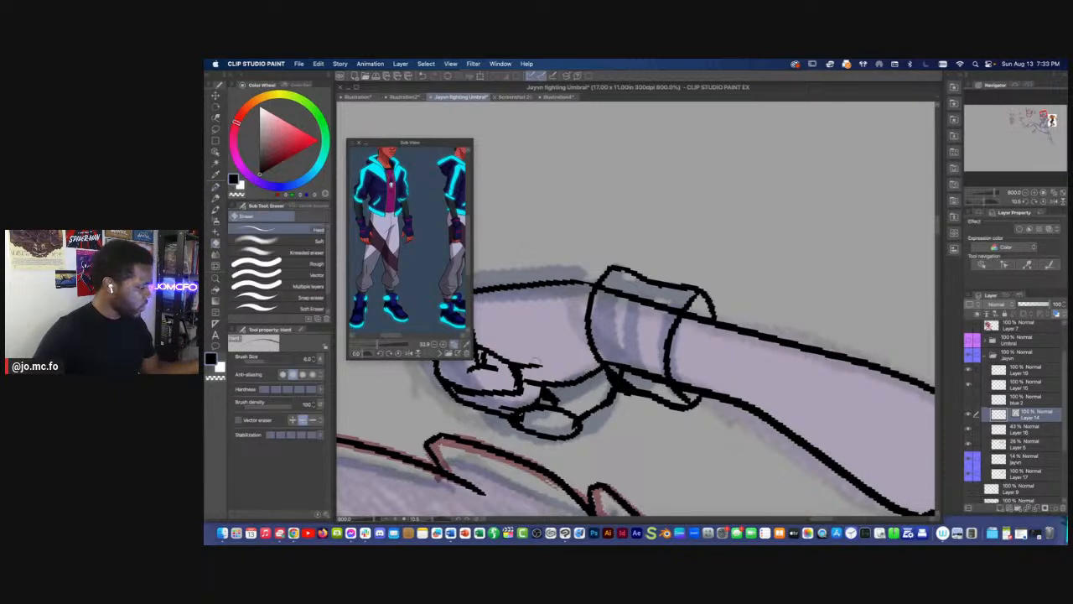
{"action": "left_click", "coordinate": [645, 374]}
{"action": "left_click", "coordinate": [240, 420]}
{"action": "mouse_move", "coordinate": [639, 298]}
{"action": "left_mouse_down"}
{"action": "mouse_move", "coordinate": [623, 369]}
{"action": "mouse_move", "coordinate": [658, 382]}
{"action": "left_mouse_up"}
{"action": "key", "text": "p"}
{"action": "mouse_move", "coordinate": [654, 282]}
{"action": "left_mouse_down"}
{"action": "mouse_move", "coordinate": [641, 315]}
{"action": "mouse_move", "coordinate": [670, 400]}
{"action": "mouse_move", "coordinate": [622, 342]}
{"action": "mouse_move", "coordinate": [643, 390]}
{"action": "left_mouse_up"}
{"action": "scroll", "coordinate": [704, 453], "scroll_direction": "down", "scroll_amount": 5}
{"action": "scroll", "coordinate": [704, 452], "scroll_direction": "up", "scroll_amount": 5}
{"action": "scroll", "coordinate": [638, 310], "scroll_direction": "down", "scroll_amount": 4}
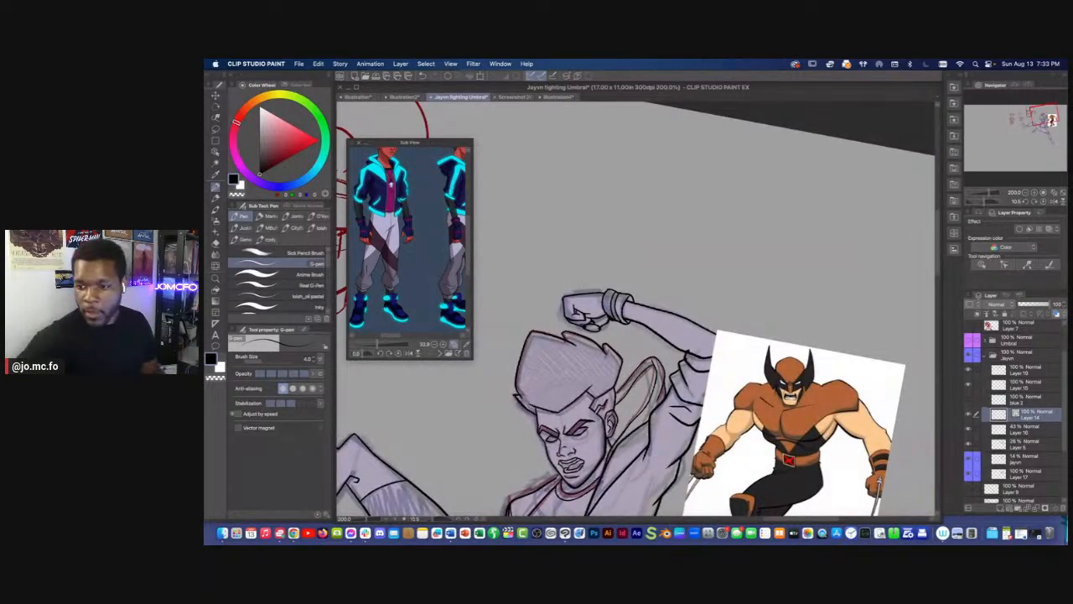
Delete the layer holding the red construction sketches from the character's layer folder
{"action": "key", "text": "Tab"}
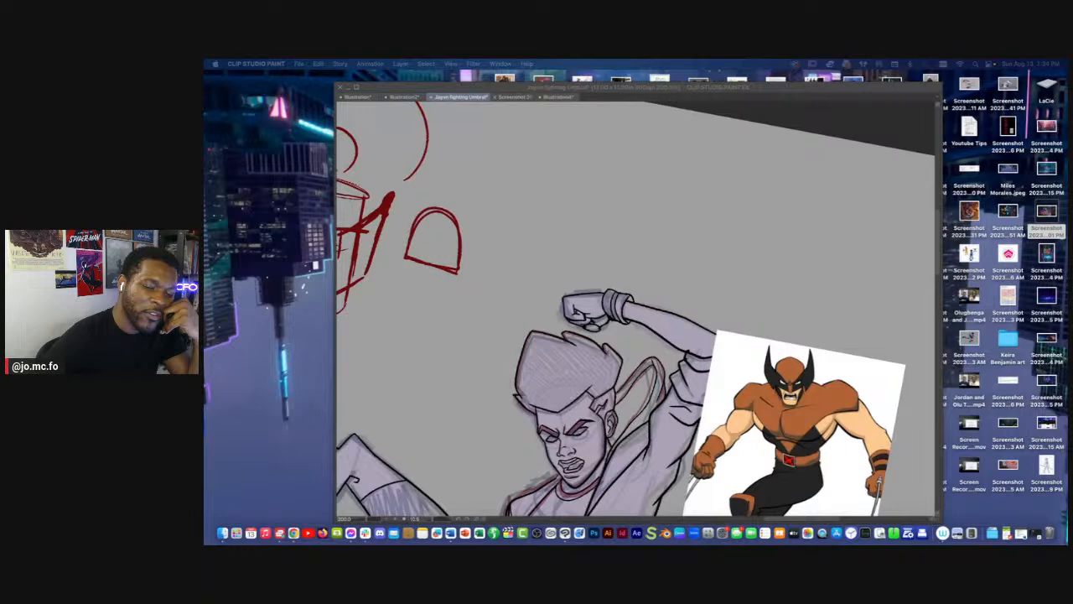
{"action": "left_click", "coordinate": [821, 122]}
{"action": "key", "text": "r"}
{"action": "left_click_drag", "start_coordinate": [821, 113], "coordinate": [758, 101]}
{"action": "scroll", "coordinate": [758, 101], "scroll_direction": "up", "scroll_amount": 4}
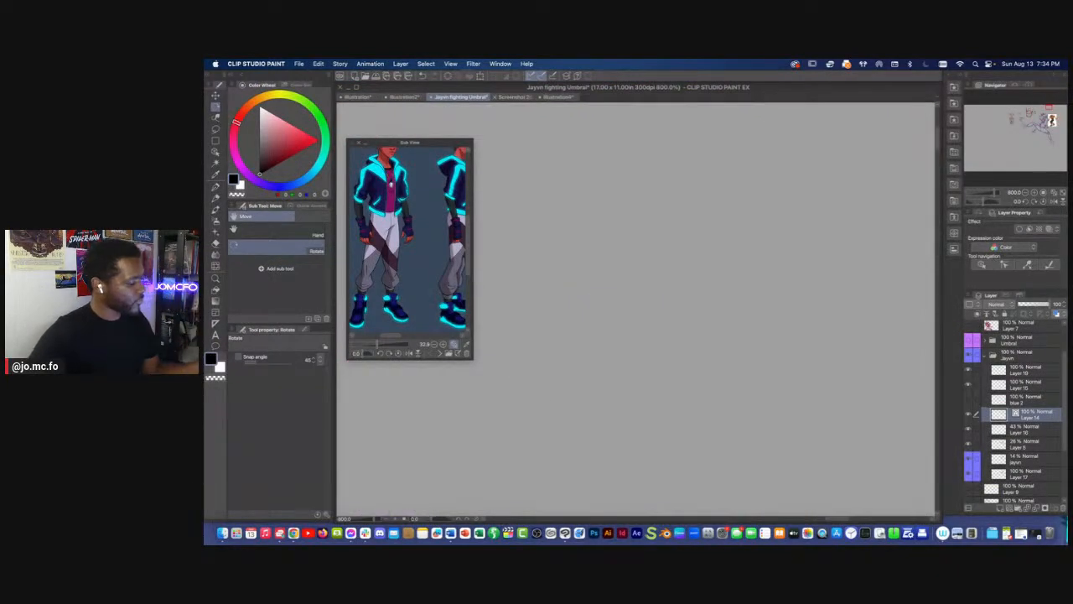
{"action": "scroll", "coordinate": [530, 406], "scroll_direction": "down", "scroll_amount": 5}
{"action": "left_click_drag", "start_coordinate": [586, 365], "coordinate": [780, 344]}
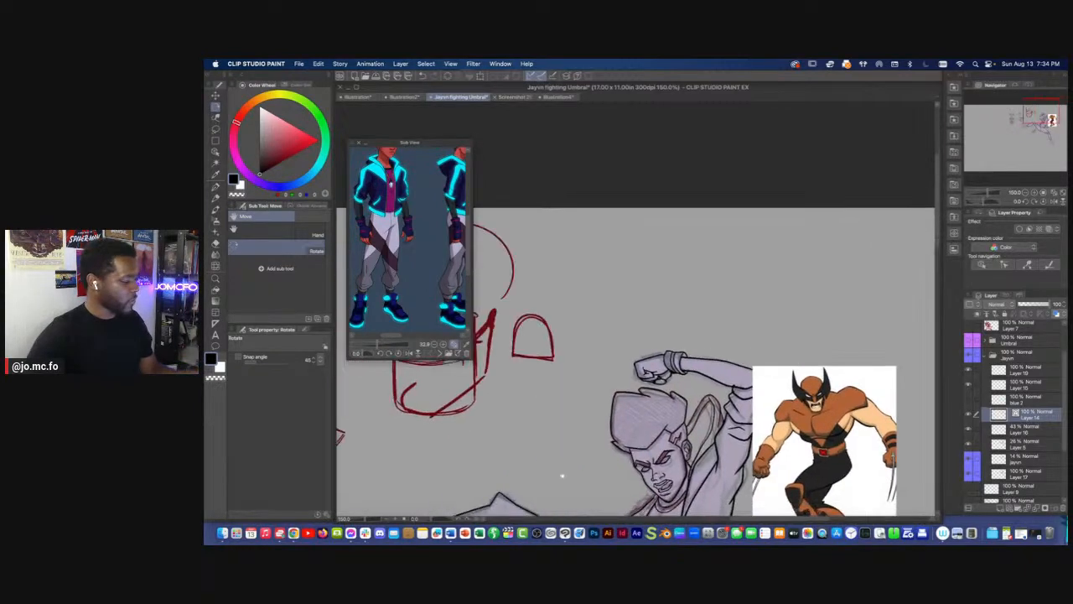
{"action": "left_click_drag", "start_coordinate": [568, 475], "coordinate": [652, 343]}
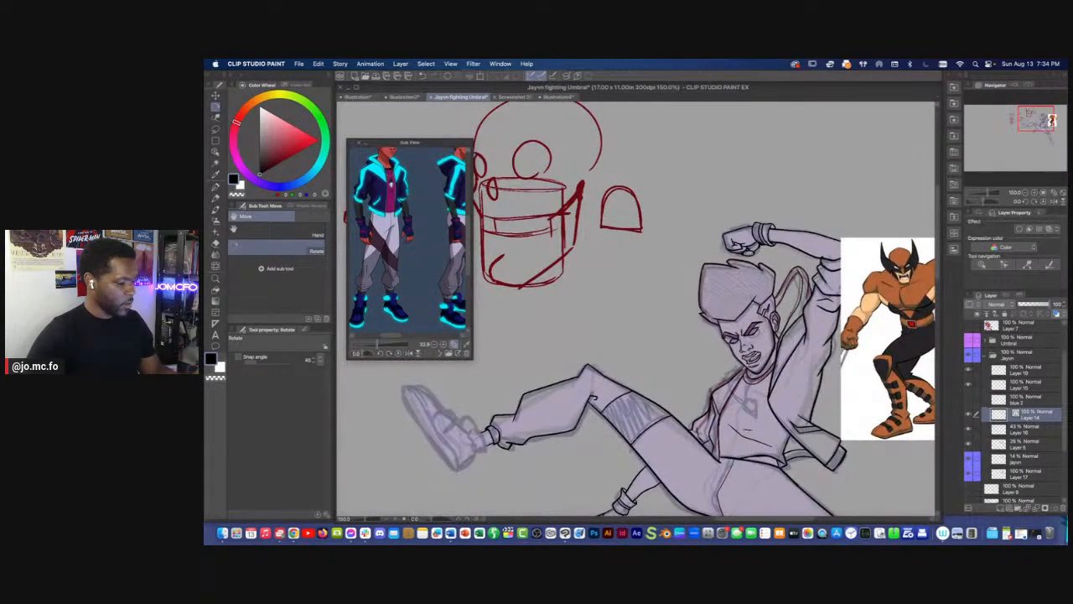
{"action": "left_click", "coordinate": [968, 370]}
{"action": "left_click", "coordinate": [968, 370]}
{"action": "left_click", "coordinate": [1006, 373]}
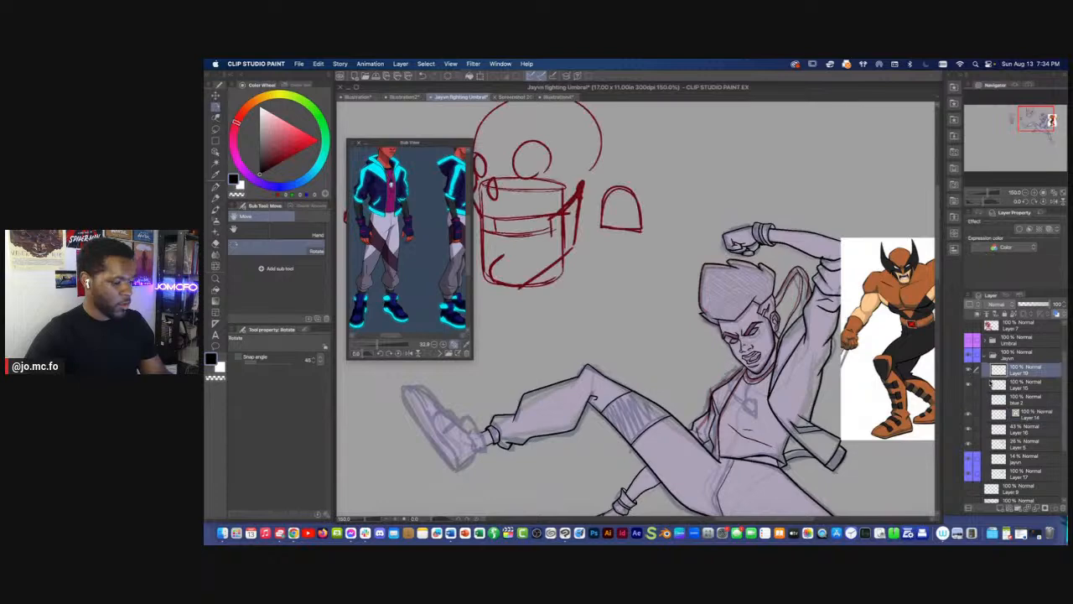
{"action": "key", "text": "Delete"}
Toggle the top layer and the ink layer off and on to check what each contains
{"action": "left_click", "coordinate": [967, 371]}
{"action": "left_click", "coordinate": [968, 370]}
{"action": "scroll", "coordinate": [753, 373], "scroll_direction": "down", "scroll_amount": 1}
{"action": "left_click_drag", "start_coordinate": [671, 376], "coordinate": [602, 345]}
{"action": "left_click_drag", "start_coordinate": [712, 454], "coordinate": [733, 434]}
{"action": "left_click", "coordinate": [968, 403]}
{"action": "left_click", "coordinate": [969, 403]}
{"action": "left_click", "coordinate": [968, 403]}
{"action": "left_click", "coordinate": [969, 403]}
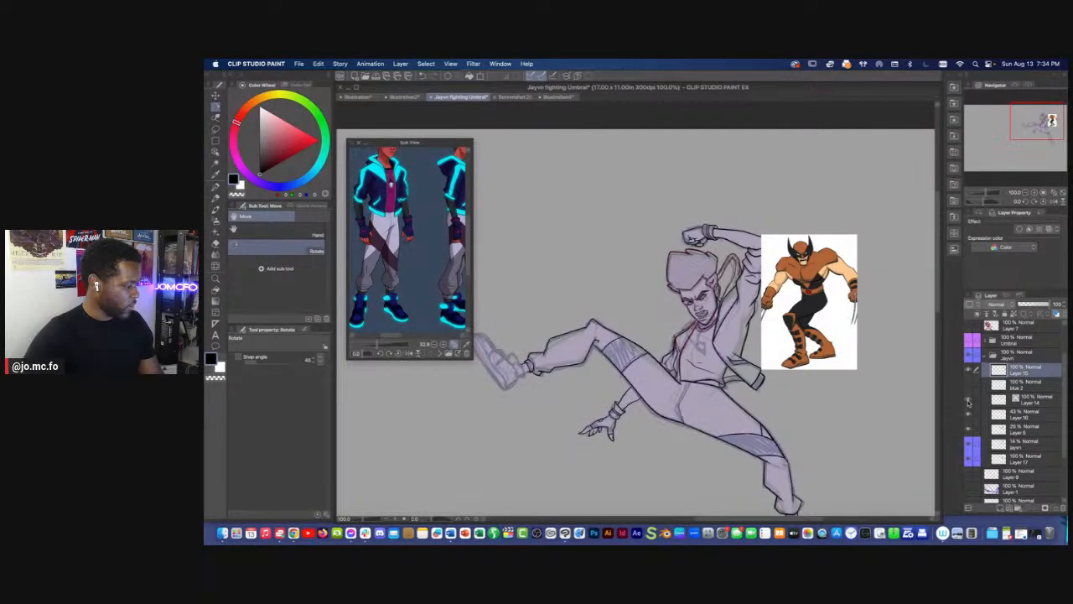
Hide the two rough sketch layers beneath the ink and examine the clean linework of the whole figure
{"action": "left_click", "coordinate": [969, 415]}
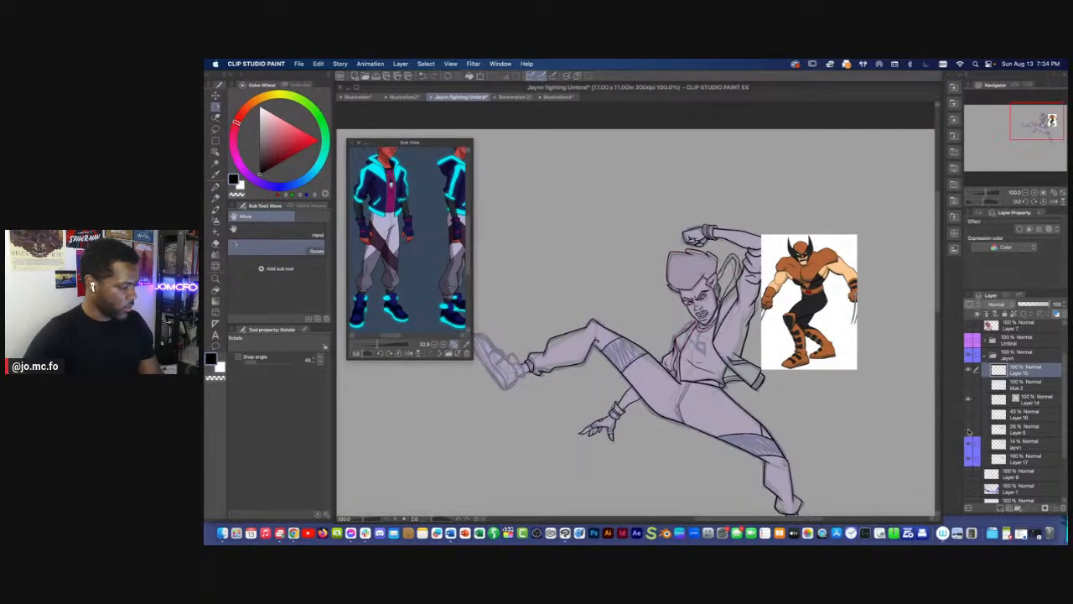
{"action": "left_click", "coordinate": [969, 429]}
{"action": "key", "text": "super+minus"}
{"action": "left_click_drag", "start_coordinate": [666, 459], "coordinate": [694, 426]}
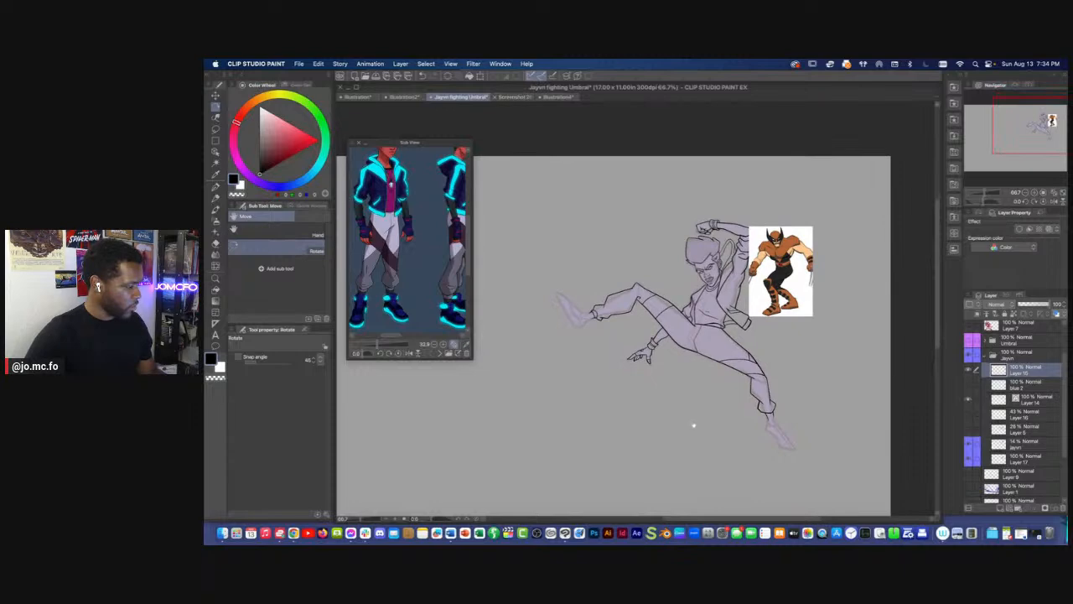
{"action": "key", "text": "super+plus"}
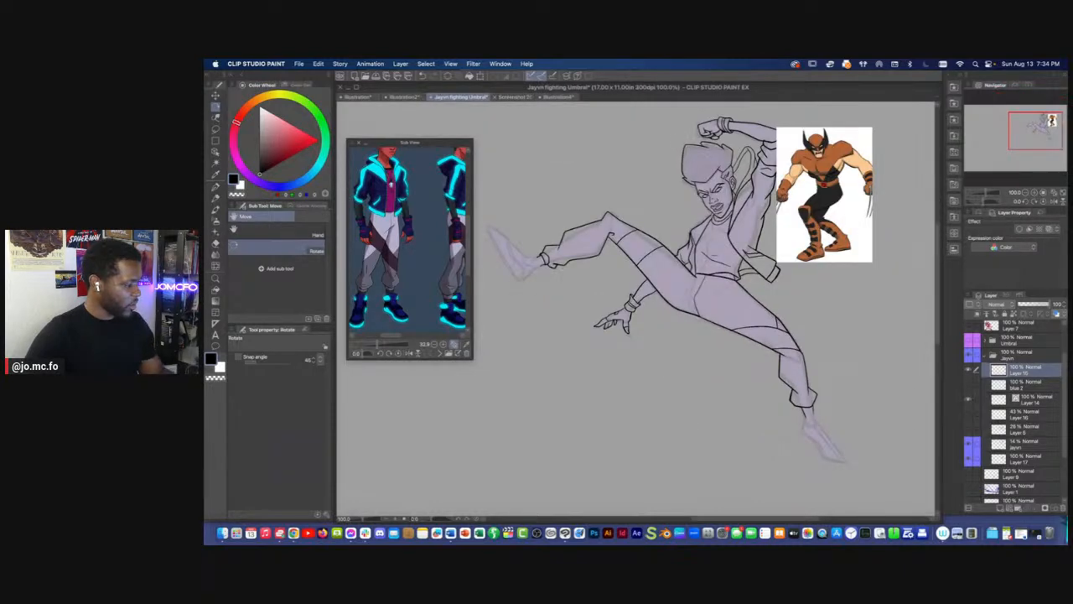
{"action": "left_click_drag", "start_coordinate": [782, 398], "coordinate": [756, 419]}
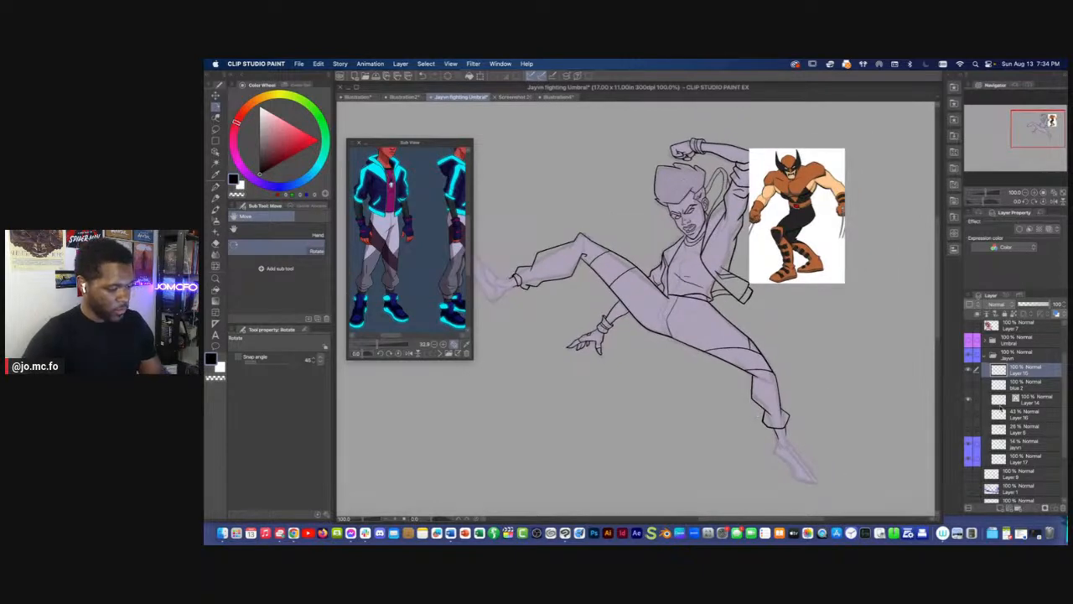
Create a new layer directly below the ink layer and show the two rough sketch layers
{"action": "left_click", "coordinate": [998, 419]}
{"action": "left_click", "coordinate": [1000, 508]}
{"action": "left_click", "coordinate": [969, 430]}
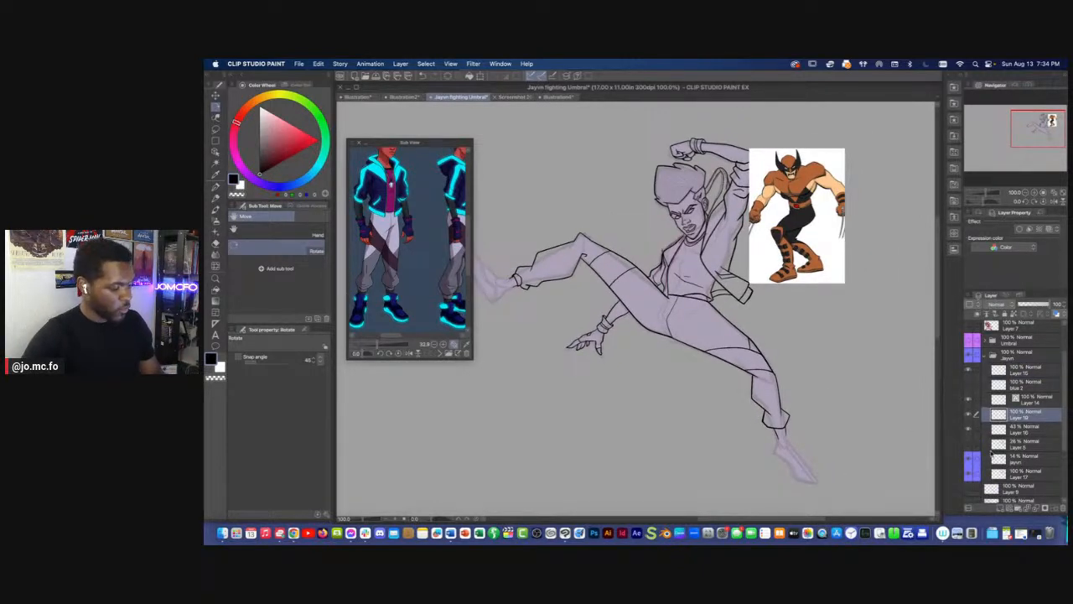
{"action": "left_click", "coordinate": [968, 446]}
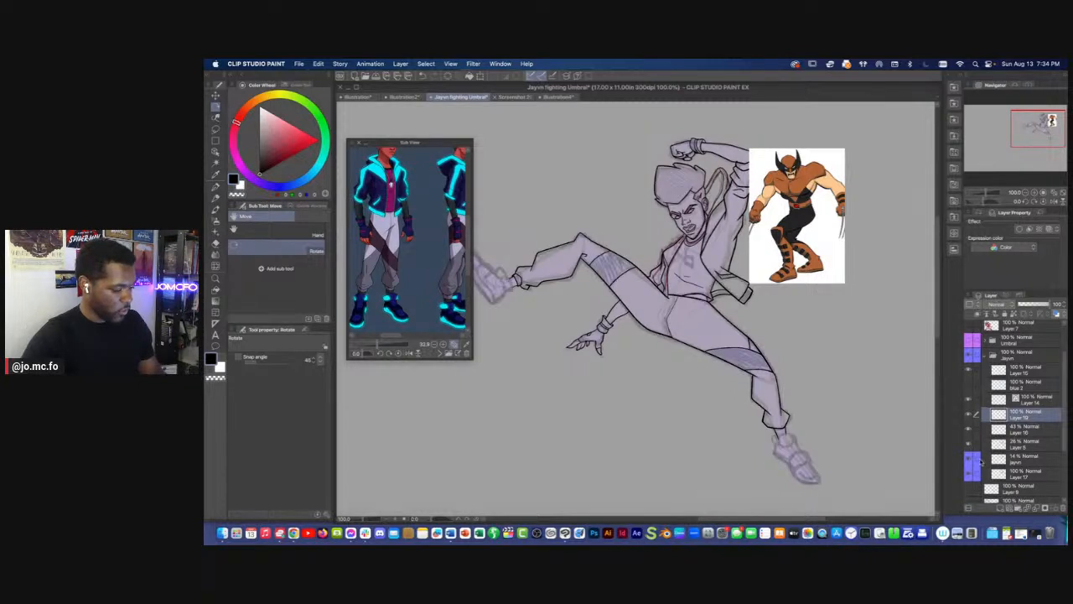
Pick a dark red and sketch the ankle opening of the shoe on the extended lower foot, clearing the first attempt
{"action": "key", "text": "super+plus"}
{"action": "mouse_move", "coordinate": [847, 407]}
{"action": "left_mouse_down"}
{"action": "mouse_move", "coordinate": [762, 332]}
{"action": "mouse_move", "coordinate": [667, 201]}
{"action": "left_mouse_up"}
{"action": "left_click", "coordinate": [285, 159]}
{"action": "mouse_move", "coordinate": [687, 322]}
{"action": "left_mouse_down"}
{"action": "mouse_move", "coordinate": [669, 335]}
{"action": "mouse_move", "coordinate": [681, 347]}
{"action": "mouse_move", "coordinate": [647, 354]}
{"action": "left_mouse_up"}
{"action": "left_click_drag", "start_coordinate": [644, 334], "coordinate": [662, 355]}
{"action": "mouse_move", "coordinate": [648, 335]}
{"action": "left_mouse_down"}
{"action": "mouse_move", "coordinate": [679, 333]}
{"action": "mouse_move", "coordinate": [682, 353]}
{"action": "mouse_move", "coordinate": [644, 331]}
{"action": "mouse_move", "coordinate": [657, 323]}
{"action": "mouse_move", "coordinate": [683, 357]}
{"action": "mouse_move", "coordinate": [682, 331]}
{"action": "mouse_move", "coordinate": [653, 346]}
{"action": "left_mouse_up"}
{"action": "key", "text": "m"}
{"action": "key", "text": "Delete"}
{"action": "key", "text": "super+d"}
{"action": "key", "text": "p"}
{"action": "left_click_drag", "start_coordinate": [651, 336], "coordinate": [656, 357]}
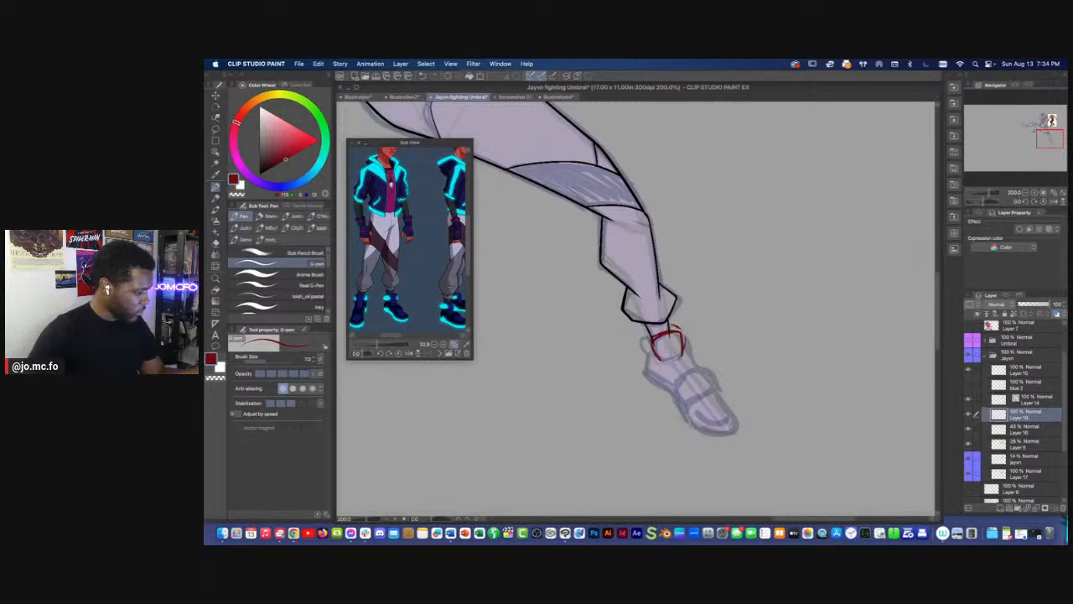
Sketch the lower shoe's heel, outer sole contour and long inner tongue shape in dark red over the rough
{"action": "left_click_drag", "start_coordinate": [640, 334], "coordinate": [652, 358]}
{"action": "left_click_drag", "start_coordinate": [682, 353], "coordinate": [709, 413]}
{"action": "mouse_move", "coordinate": [668, 367]}
{"action": "left_mouse_down"}
{"action": "mouse_move", "coordinate": [705, 415]}
{"action": "mouse_move", "coordinate": [713, 400]}
{"action": "mouse_move", "coordinate": [693, 417]}
{"action": "left_mouse_up"}
{"action": "mouse_move", "coordinate": [645, 349]}
{"action": "left_mouse_down"}
{"action": "mouse_move", "coordinate": [655, 384]}
{"action": "mouse_move", "coordinate": [716, 433]}
{"action": "left_mouse_up"}
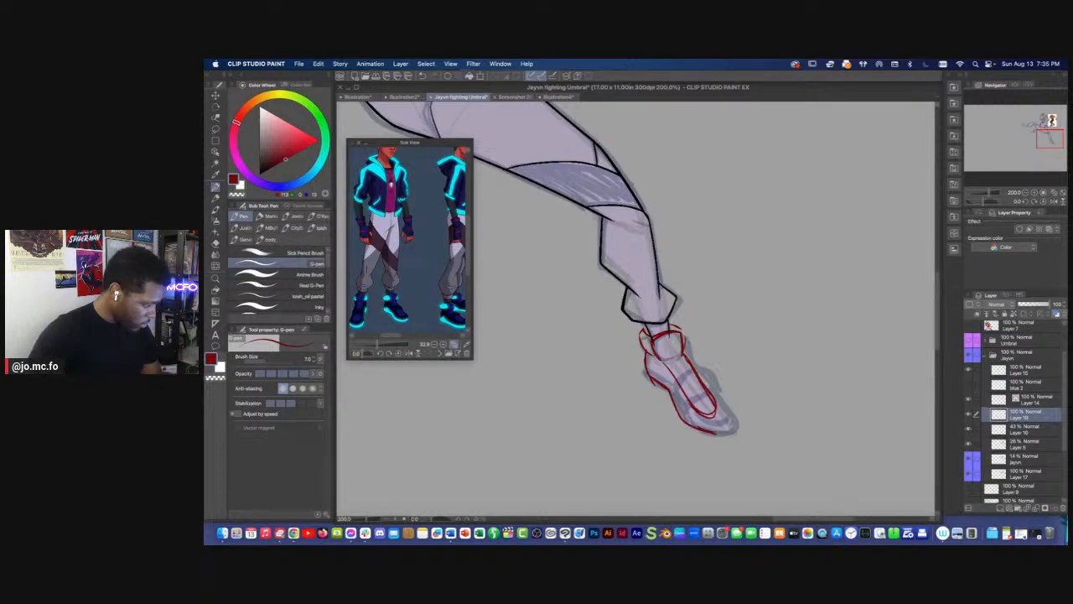
{"action": "left_click_drag", "start_coordinate": [688, 354], "coordinate": [725, 429]}
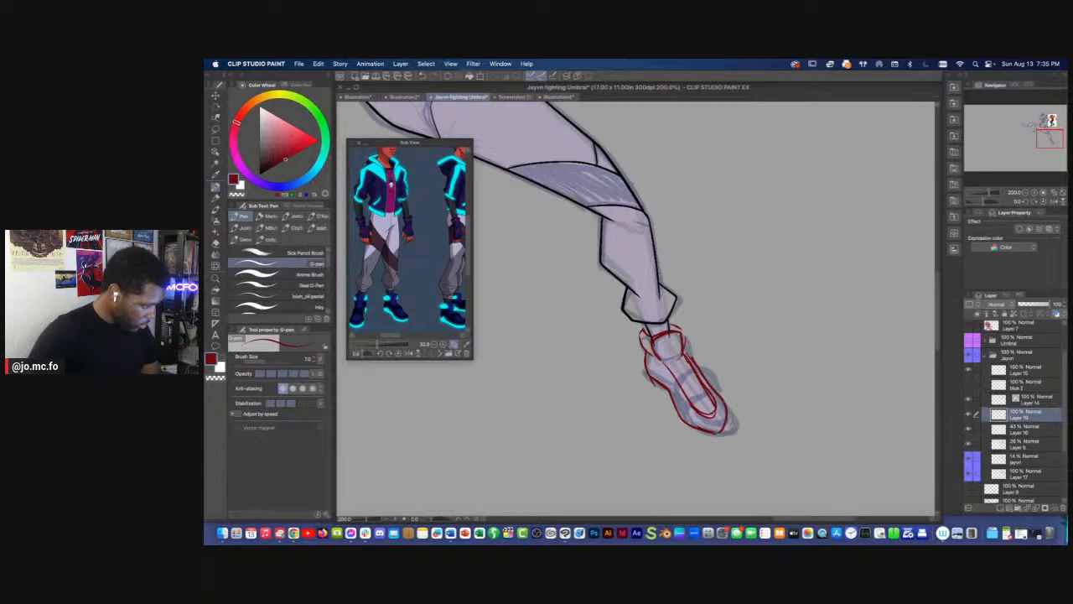
{"action": "mouse_move", "coordinate": [686, 351]}
{"action": "left_mouse_down"}
{"action": "mouse_move", "coordinate": [713, 386]}
{"action": "mouse_move", "coordinate": [722, 429]}
{"action": "mouse_move", "coordinate": [676, 405]}
{"action": "left_mouse_up"}
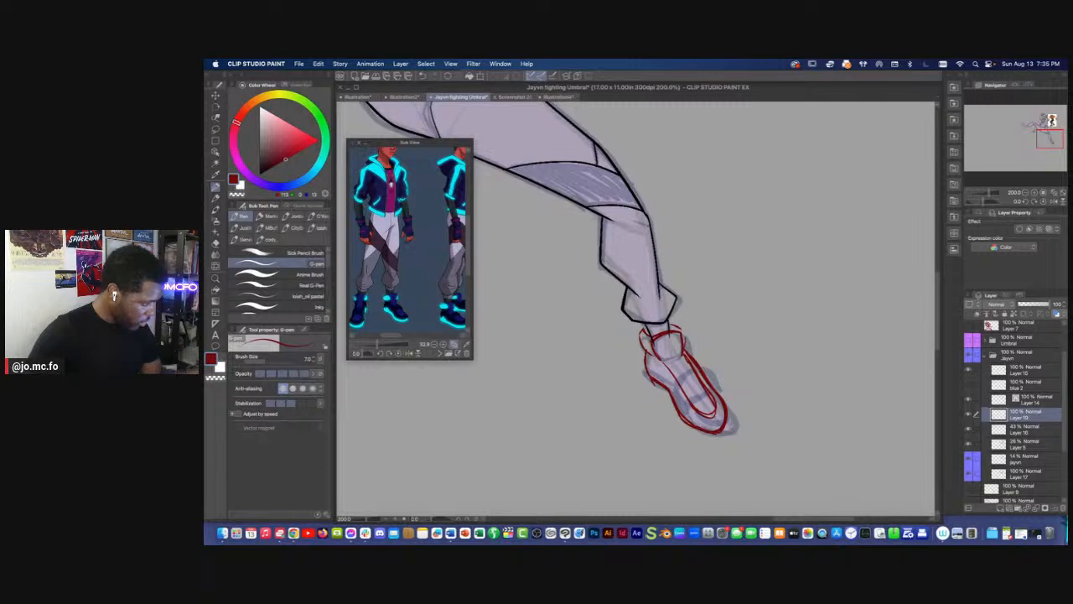
Sketch a thick curved strap across the lower shoe's instep and the arc of the toe cap in front of it
{"action": "key", "text": "super+equal"}
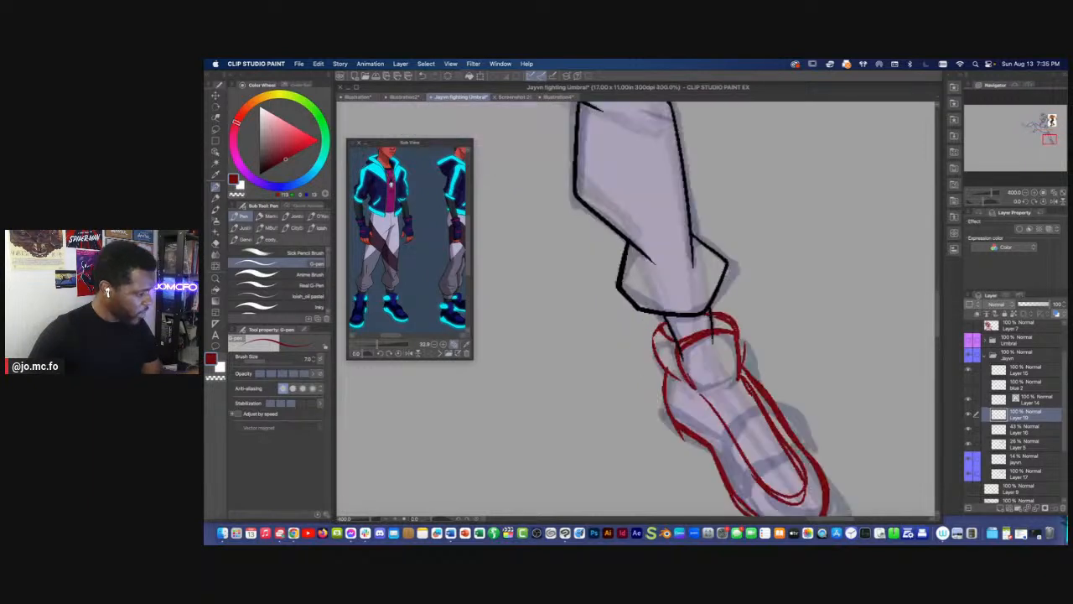
{"action": "key", "text": "super+minus"}
{"action": "left_click_drag", "start_coordinate": [713, 377], "coordinate": [673, 299]}
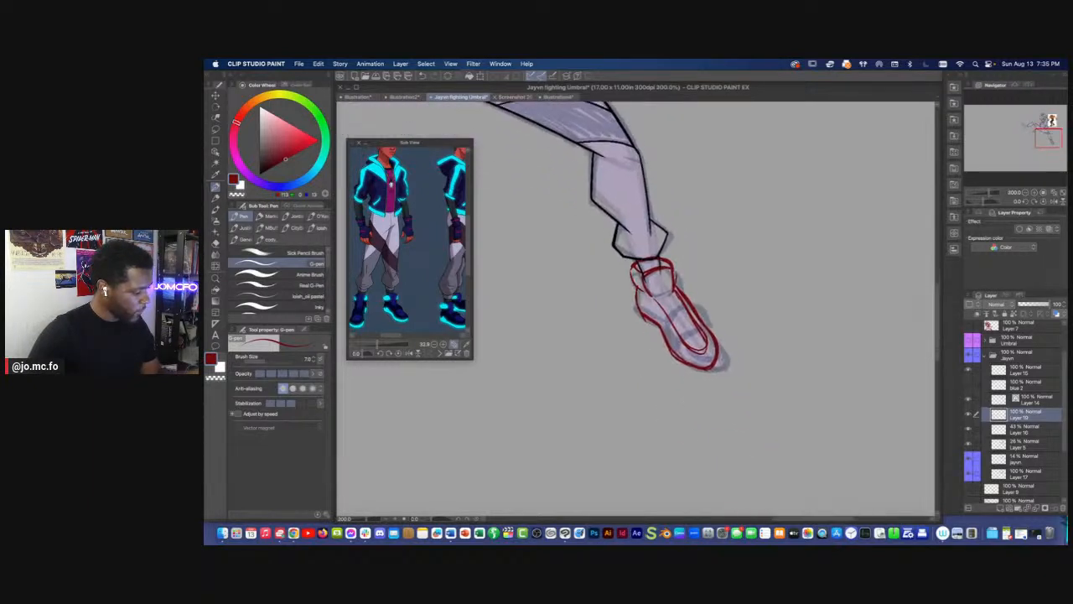
{"action": "key", "text": "super+equal"}
{"action": "mouse_move", "coordinate": [678, 337]}
{"action": "left_mouse_down"}
{"action": "mouse_move", "coordinate": [707, 299]}
{"action": "mouse_move", "coordinate": [679, 347]}
{"action": "left_mouse_up"}
{"action": "left_click_drag", "start_coordinate": [709, 303], "coordinate": [683, 337]}
{"action": "mouse_move", "coordinate": [755, 309]}
{"action": "left_mouse_down"}
{"action": "mouse_move", "coordinate": [741, 280]}
{"action": "mouse_move", "coordinate": [692, 263]}
{"action": "mouse_move", "coordinate": [657, 303]}
{"action": "mouse_move", "coordinate": [692, 262]}
{"action": "mouse_move", "coordinate": [756, 294]}
{"action": "left_mouse_up"}
{"action": "mouse_move", "coordinate": [661, 313]}
{"action": "left_mouse_down"}
{"action": "mouse_move", "coordinate": [676, 275]}
{"action": "mouse_move", "coordinate": [708, 265]}
{"action": "left_mouse_up"}
{"action": "left_click_drag", "start_coordinate": [685, 328], "coordinate": [716, 301]}
{"action": "left_click_drag", "start_coordinate": [736, 266], "coordinate": [752, 284]}
{"action": "left_click_drag", "start_coordinate": [663, 296], "coordinate": [699, 263]}
{"action": "left_click_drag", "start_coordinate": [689, 369], "coordinate": [700, 388]}
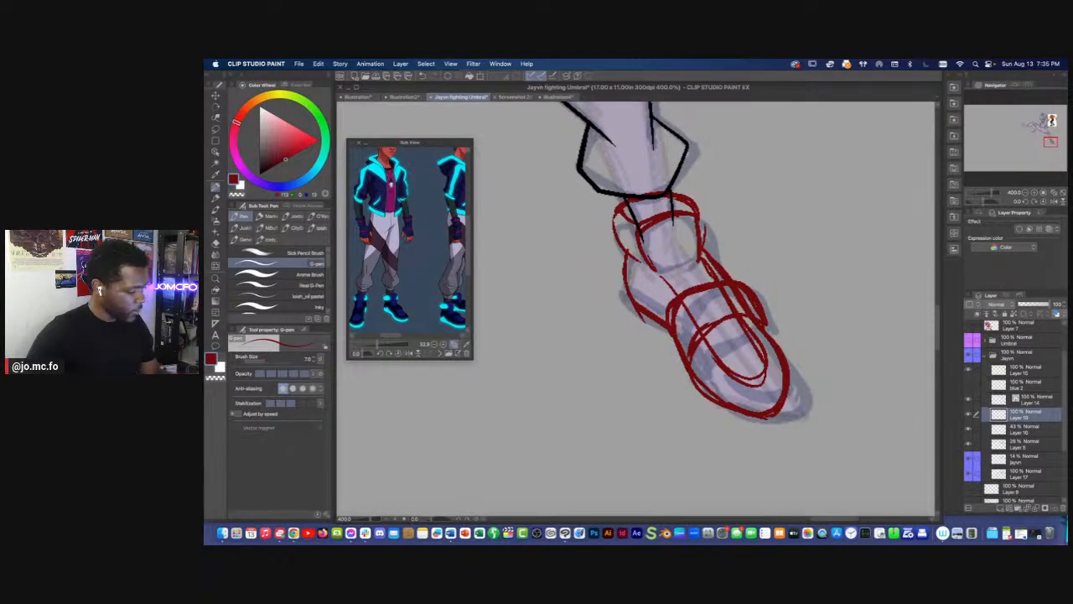
Add the sole edge around the toe of the lower shoe and strengthen its heel, collar and side lines
{"action": "mouse_move", "coordinate": [790, 373]}
{"action": "left_mouse_down"}
{"action": "mouse_move", "coordinate": [791, 409]}
{"action": "mouse_move", "coordinate": [775, 428]}
{"action": "mouse_move", "coordinate": [731, 426]}
{"action": "mouse_move", "coordinate": [700, 400]}
{"action": "left_mouse_up"}
{"action": "mouse_move", "coordinate": [674, 337]}
{"action": "left_mouse_down"}
{"action": "mouse_move", "coordinate": [687, 381]}
{"action": "mouse_move", "coordinate": [730, 425]}
{"action": "mouse_move", "coordinate": [795, 375]}
{"action": "left_mouse_up"}
{"action": "left_click_drag", "start_coordinate": [647, 331], "coordinate": [675, 348]}
{"action": "mouse_move", "coordinate": [635, 307]}
{"action": "left_mouse_down"}
{"action": "mouse_move", "coordinate": [647, 334]}
{"action": "mouse_move", "coordinate": [632, 419]}
{"action": "left_mouse_up"}
{"action": "scroll", "coordinate": [632, 338], "scroll_direction": "down", "scroll_amount": 3}
{"action": "scroll", "coordinate": [640, 367], "scroll_direction": "up", "scroll_amount": 3}
{"action": "left_click_drag", "start_coordinate": [625, 257], "coordinate": [636, 286]}
{"action": "mouse_move", "coordinate": [663, 251]}
{"action": "left_mouse_down"}
{"action": "mouse_move", "coordinate": [686, 383]}
{"action": "mouse_move", "coordinate": [686, 361]}
{"action": "mouse_move", "coordinate": [656, 327]}
{"action": "mouse_move", "coordinate": [667, 316]}
{"action": "mouse_move", "coordinate": [753, 328]}
{"action": "left_mouse_up"}
{"action": "left_click_drag", "start_coordinate": [720, 297], "coordinate": [755, 356]}
{"action": "left_click_drag", "start_coordinate": [751, 314], "coordinate": [758, 360]}
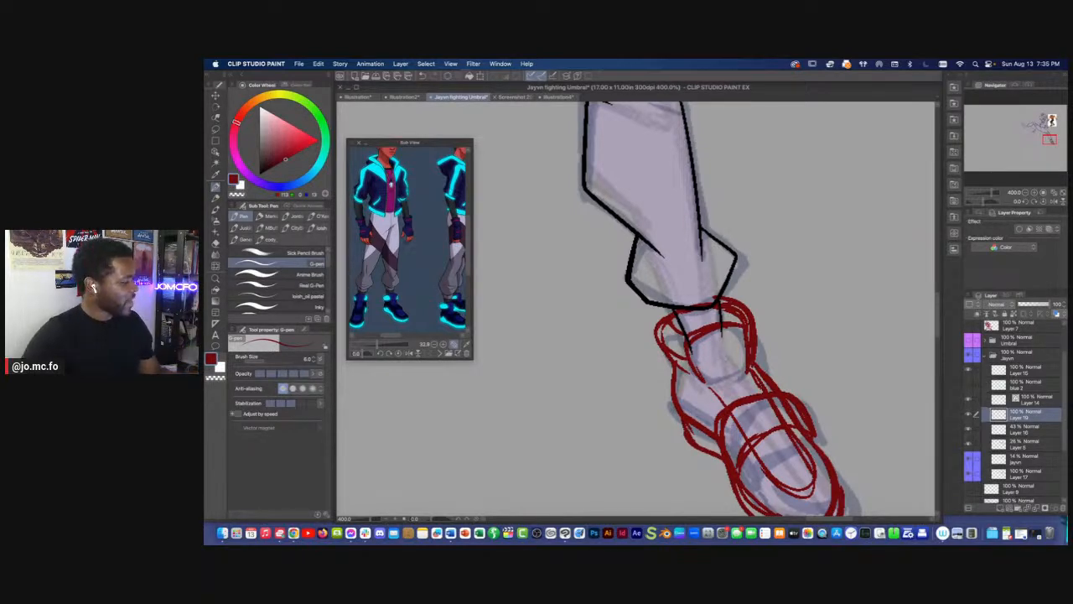
Add the small arc at the base of the lower shoe's tongue and remove surplus lines around the instep and heel
{"action": "mouse_move", "coordinate": [710, 380]}
{"action": "left_mouse_down"}
{"action": "mouse_move", "coordinate": [747, 362]}
{"action": "mouse_move", "coordinate": [714, 392]}
{"action": "mouse_move", "coordinate": [738, 418]}
{"action": "mouse_move", "coordinate": [724, 374]}
{"action": "mouse_move", "coordinate": [764, 348]}
{"action": "mouse_move", "coordinate": [765, 384]}
{"action": "mouse_move", "coordinate": [707, 374]}
{"action": "mouse_move", "coordinate": [716, 371]}
{"action": "left_mouse_up"}
{"action": "key", "text": "m"}
{"action": "key", "text": "Delete"}
{"action": "key", "text": "super+d"}
{"action": "key", "text": "p"}
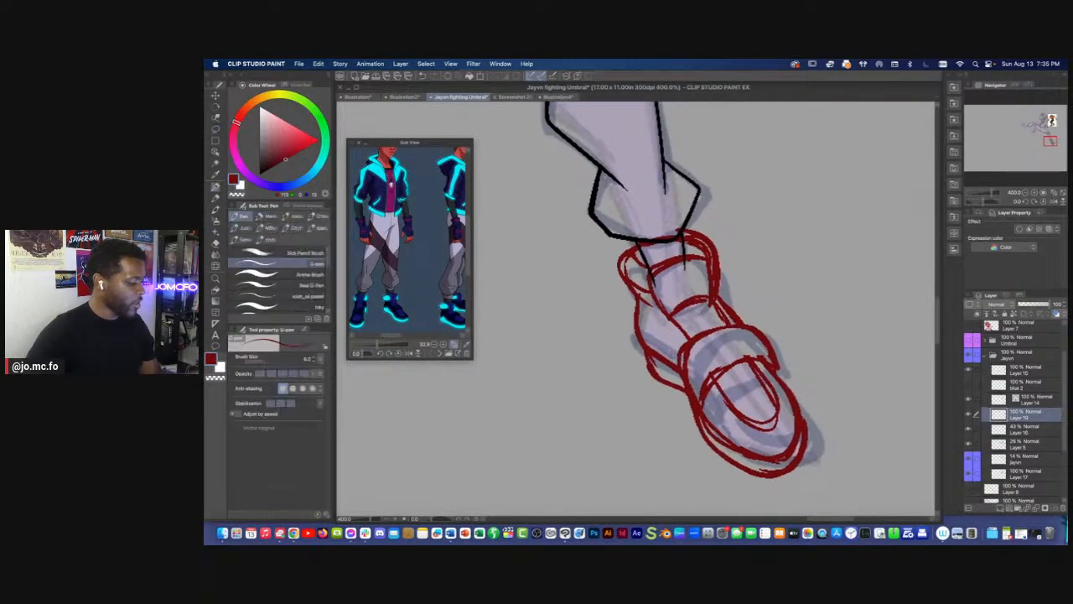
{"action": "key", "text": "m"}
{"action": "mouse_move", "coordinate": [651, 361]}
{"action": "left_mouse_down"}
{"action": "mouse_move", "coordinate": [683, 387]}
{"action": "mouse_move", "coordinate": [690, 346]}
{"action": "mouse_move", "coordinate": [689, 401]}
{"action": "mouse_move", "coordinate": [763, 408]}
{"action": "left_mouse_up"}
{"action": "key", "text": "Delete"}
{"action": "key", "text": "super+d"}
{"action": "key", "text": "p"}
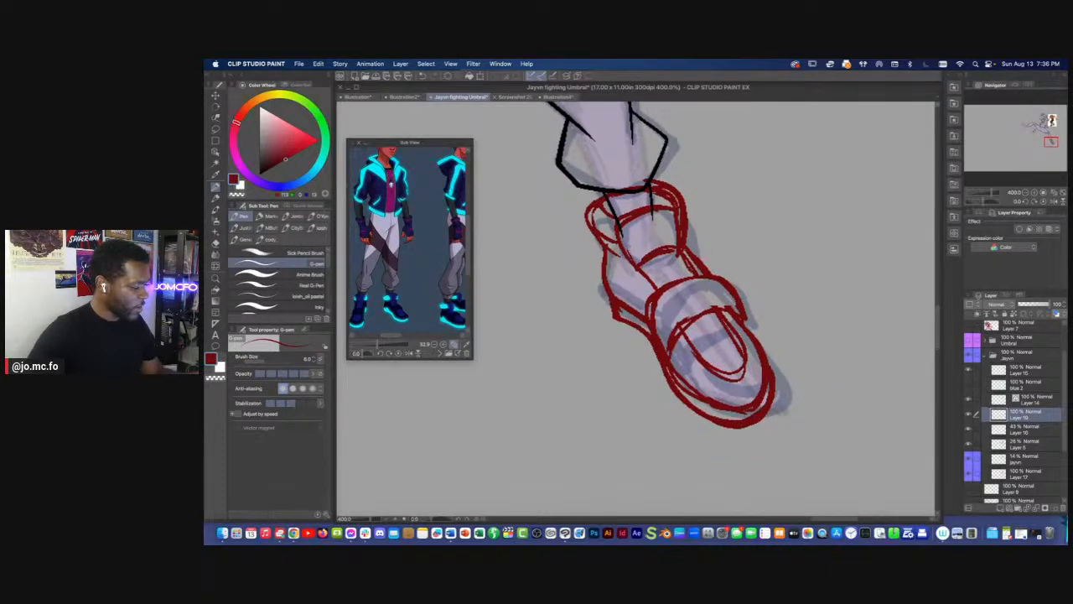
Clean up the overlapping red lines along the lower shoe's toe and sole edge with a smaller hard eraser
{"action": "key", "text": "r"}
{"action": "left_click_drag", "start_coordinate": [740, 466], "coordinate": [792, 416]}
{"action": "key", "text": "e"}
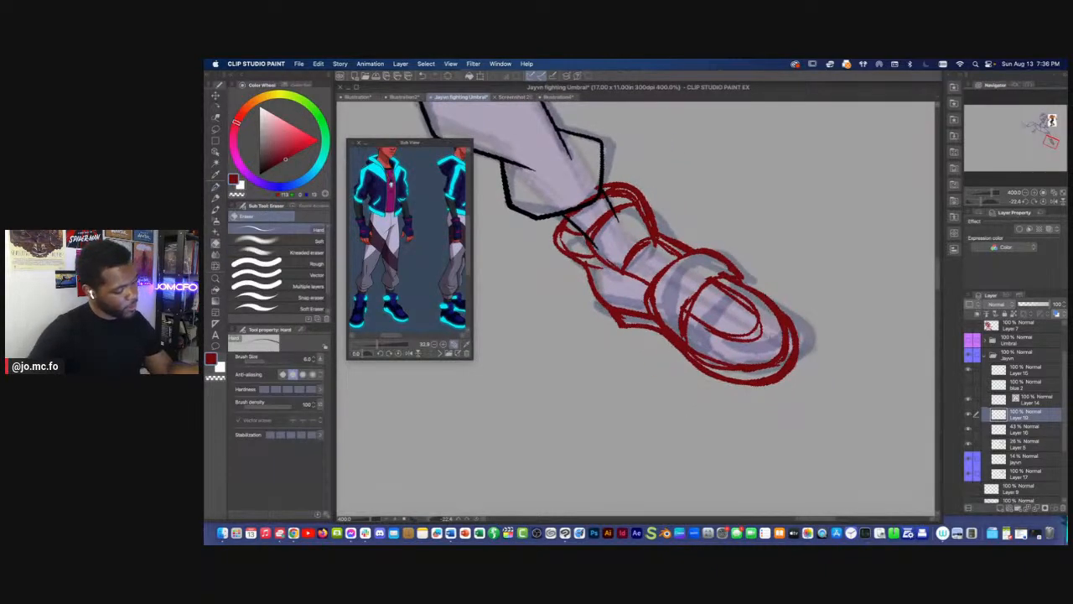
{"action": "key", "text": "bracketleft"}
{"action": "key", "text": "bracketleft"}
{"action": "key", "text": "bracketleft"}
{"action": "left_click_drag", "start_coordinate": [792, 353], "coordinate": [775, 373]}
{"action": "mouse_move", "coordinate": [751, 380]}
{"action": "left_mouse_down"}
{"action": "mouse_move", "coordinate": [789, 342]}
{"action": "mouse_move", "coordinate": [756, 381]}
{"action": "left_mouse_up"}
{"action": "scroll", "coordinate": [696, 370], "scroll_direction": "down", "scroll_amount": 4}
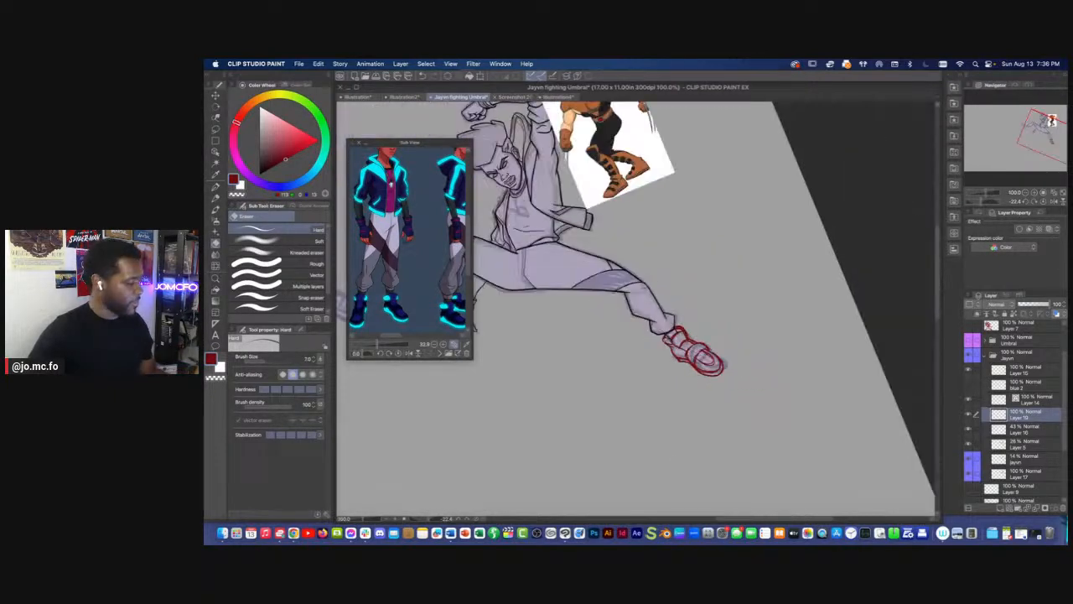
Turn the canvas back upright and touch up the strap across the lower shoe
{"action": "key", "text": "r"}
{"action": "left_click_drag", "start_coordinate": [642, 372], "coordinate": [617, 368]}
{"action": "scroll", "coordinate": [684, 373], "scroll_direction": "up", "scroll_amount": 2}
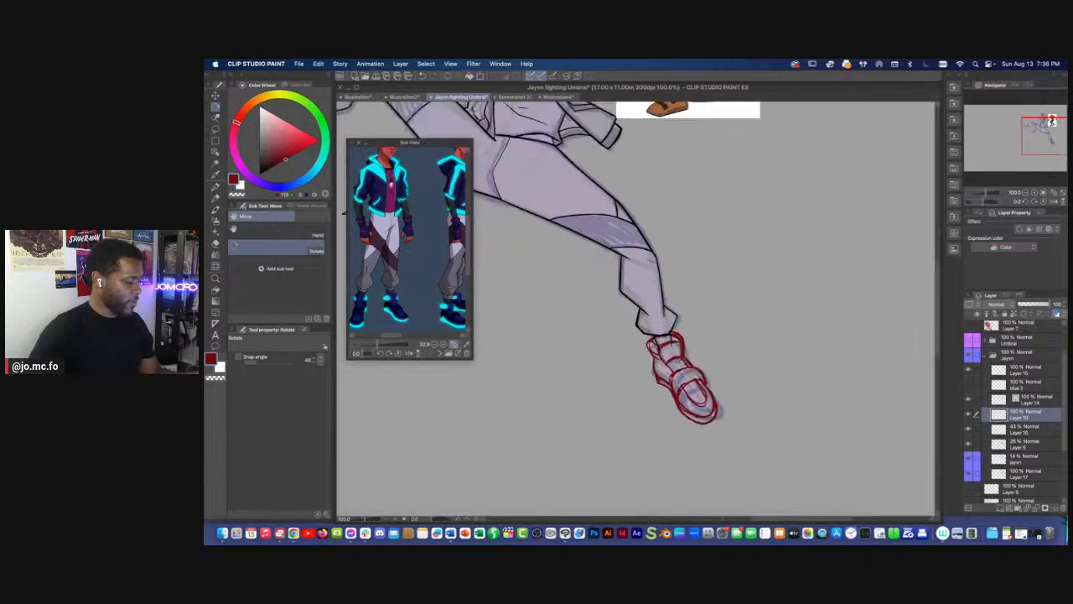
{"action": "key", "text": "p"}
{"action": "left_click_drag", "start_coordinate": [682, 378], "coordinate": [709, 383]}
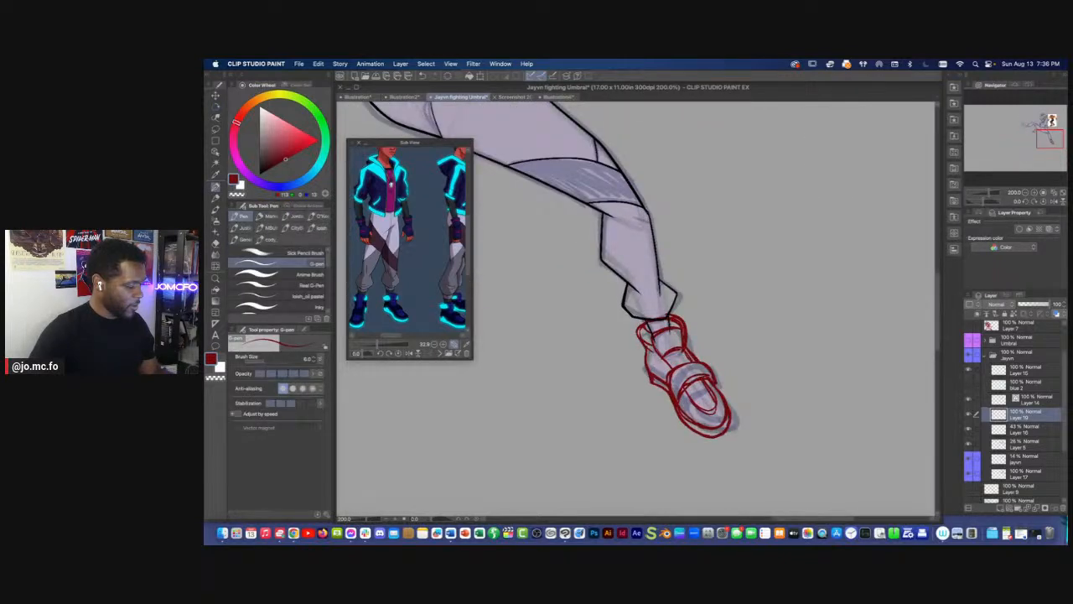
Sketch the long closed outline of the sole in dark red on the raised back foot
{"action": "scroll", "coordinate": [580, 367], "scroll_direction": "down", "scroll_amount": 2}
{"action": "left_click_drag", "start_coordinate": [577, 401], "coordinate": [755, 440]}
{"action": "left_click_drag", "start_coordinate": [544, 368], "coordinate": [672, 421]}
{"action": "scroll", "coordinate": [632, 360], "scroll_direction": "up", "scroll_amount": 2}
{"action": "scroll", "coordinate": [642, 314], "scroll_direction": "up", "scroll_amount": 2}
{"action": "left_click_drag", "start_coordinate": [642, 313], "coordinate": [639, 366]}
{"action": "mouse_move", "coordinate": [615, 210]}
{"action": "left_mouse_down"}
{"action": "mouse_move", "coordinate": [749, 384]}
{"action": "mouse_move", "coordinate": [736, 450]}
{"action": "mouse_move", "coordinate": [648, 317]}
{"action": "mouse_move", "coordinate": [658, 329]}
{"action": "left_mouse_up"}
{"action": "left_click_drag", "start_coordinate": [617, 255], "coordinate": [750, 449]}
{"action": "key", "text": "r"}
{"action": "left_click_drag", "start_coordinate": [640, 360], "coordinate": [660, 411]}
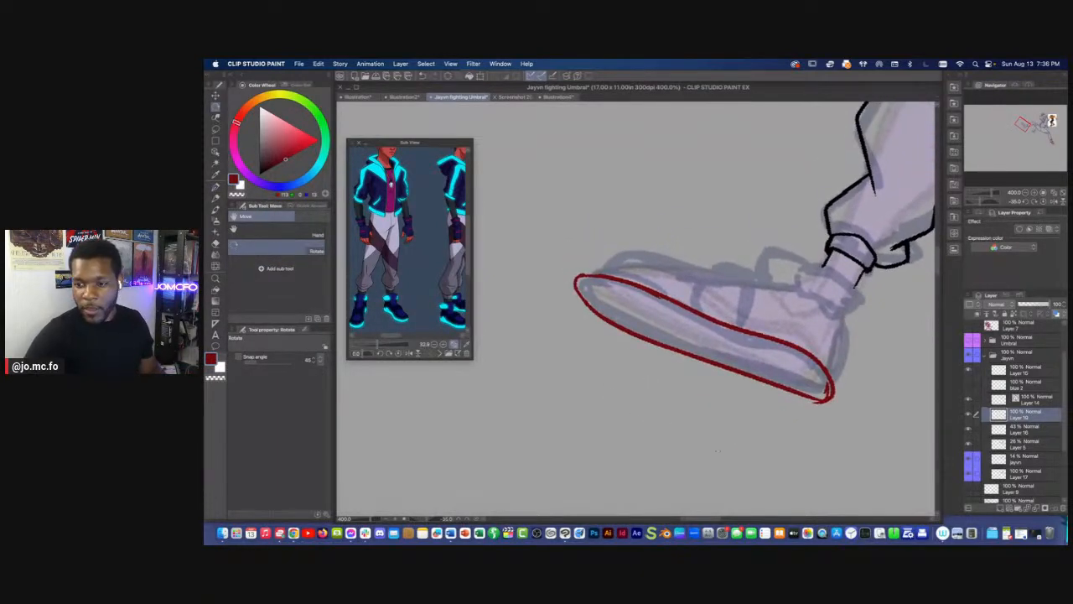
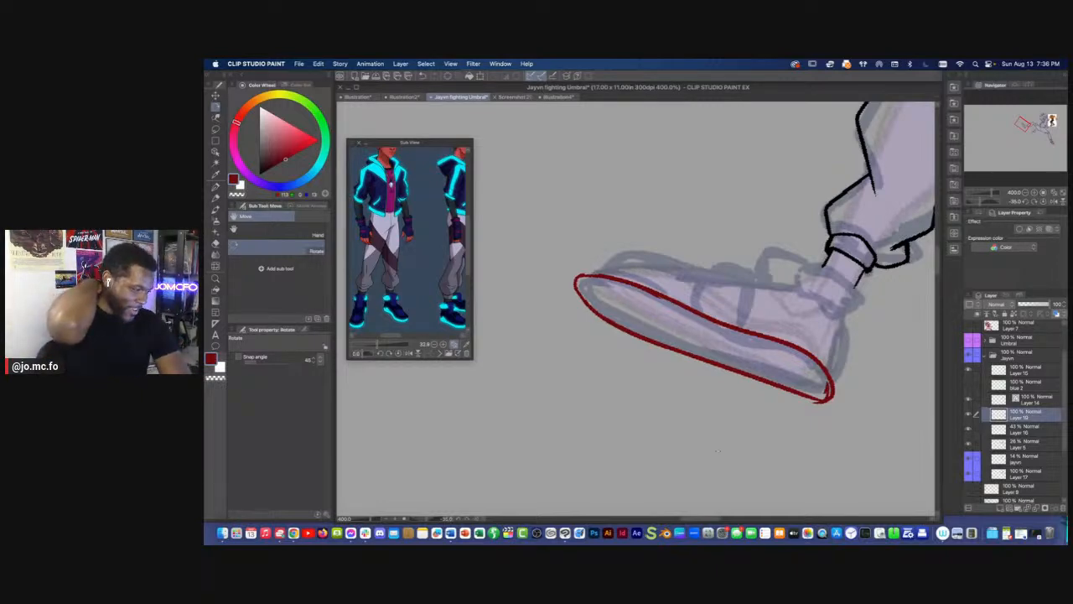
Sketch the upper contour of the raised shoe from the toe tip over the toe box
{"action": "mouse_move", "coordinate": [587, 432]}
{"action": "left_mouse_down"}
{"action": "mouse_move", "coordinate": [621, 440]}
{"action": "mouse_move", "coordinate": [574, 484]}
{"action": "left_mouse_up"}
{"action": "key", "text": "p"}
{"action": "mouse_move", "coordinate": [791, 306]}
{"action": "left_mouse_down"}
{"action": "mouse_move", "coordinate": [802, 374]}
{"action": "mouse_move", "coordinate": [792, 310]}
{"action": "left_mouse_up"}
{"action": "mouse_move", "coordinate": [625, 365]}
{"action": "left_mouse_down"}
{"action": "mouse_move", "coordinate": [682, 397]}
{"action": "mouse_move", "coordinate": [541, 342]}
{"action": "left_mouse_up"}
{"action": "key", "text": "r"}
{"action": "key", "text": "p"}
{"action": "mouse_move", "coordinate": [582, 253]}
{"action": "left_mouse_down"}
{"action": "mouse_move", "coordinate": [620, 302]}
{"action": "mouse_move", "coordinate": [619, 366]}
{"action": "left_mouse_up"}
{"action": "left_click_drag", "start_coordinate": [621, 298], "coordinate": [612, 390]}
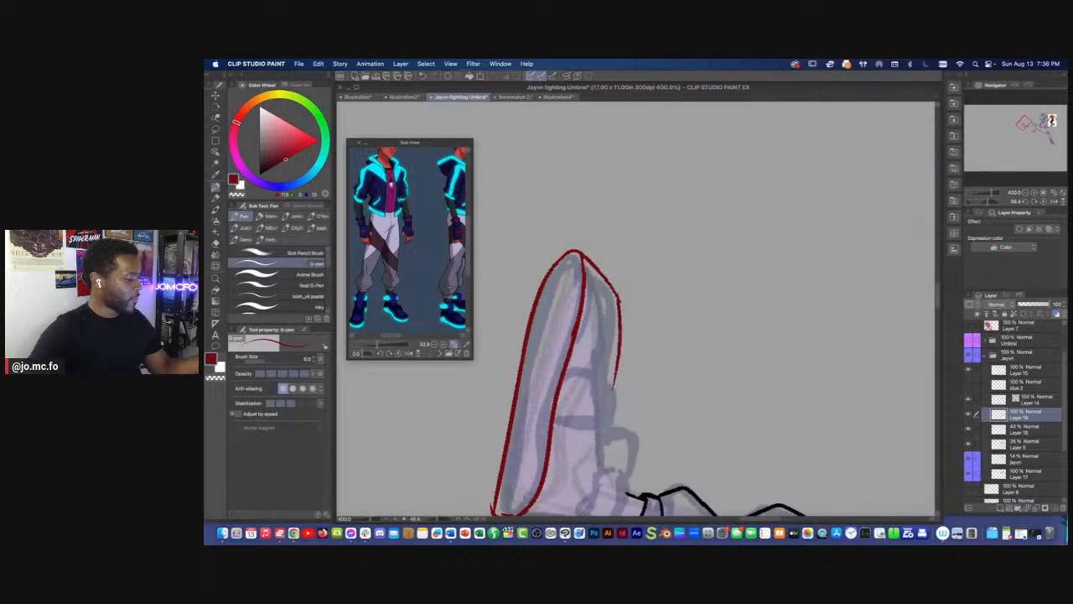
Sketch the raised shoe's ankle collar, padded heel and rounded tongue loop in dark red
{"action": "key", "text": "r"}
{"action": "mouse_move", "coordinate": [520, 372]}
{"action": "left_mouse_down"}
{"action": "mouse_move", "coordinate": [658, 367]}
{"action": "mouse_move", "coordinate": [673, 341]}
{"action": "mouse_move", "coordinate": [652, 341]}
{"action": "mouse_move", "coordinate": [749, 311]}
{"action": "left_mouse_up"}
{"action": "key", "text": "p"}
{"action": "left_click_drag", "start_coordinate": [684, 325], "coordinate": [754, 311]}
{"action": "mouse_move", "coordinate": [757, 321]}
{"action": "left_mouse_down"}
{"action": "mouse_move", "coordinate": [666, 314]}
{"action": "mouse_move", "coordinate": [741, 328]}
{"action": "mouse_move", "coordinate": [752, 295]}
{"action": "left_mouse_up"}
{"action": "mouse_move", "coordinate": [757, 304]}
{"action": "left_mouse_down"}
{"action": "mouse_move", "coordinate": [710, 285]}
{"action": "mouse_move", "coordinate": [688, 309]}
{"action": "mouse_move", "coordinate": [723, 287]}
{"action": "left_mouse_up"}
{"action": "mouse_move", "coordinate": [749, 295]}
{"action": "left_mouse_down"}
{"action": "mouse_move", "coordinate": [750, 334]}
{"action": "mouse_move", "coordinate": [726, 286]}
{"action": "left_mouse_up"}
{"action": "mouse_move", "coordinate": [651, 299]}
{"action": "left_mouse_down"}
{"action": "mouse_move", "coordinate": [684, 299]}
{"action": "mouse_move", "coordinate": [673, 317]}
{"action": "mouse_move", "coordinate": [662, 312]}
{"action": "left_mouse_up"}
{"action": "mouse_move", "coordinate": [651, 300]}
{"action": "left_mouse_down"}
{"action": "mouse_move", "coordinate": [673, 283]}
{"action": "mouse_move", "coordinate": [674, 318]}
{"action": "left_mouse_up"}
{"action": "left_click_drag", "start_coordinate": [655, 288], "coordinate": [682, 294]}
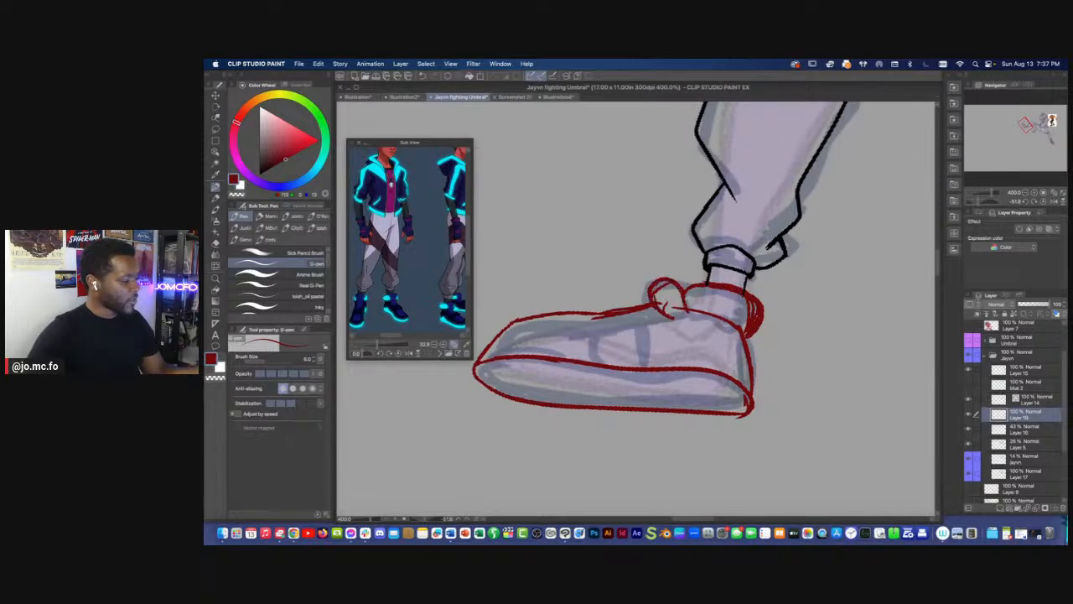
Erase and redraw the raised shoe's instep and toe contour, and round off its heel corner
{"action": "key", "text": "r"}
{"action": "mouse_move", "coordinate": [755, 353]}
{"action": "left_mouse_down"}
{"action": "mouse_move", "coordinate": [762, 304]}
{"action": "mouse_move", "coordinate": [730, 227]}
{"action": "left_mouse_up"}
{"action": "key", "text": "e"}
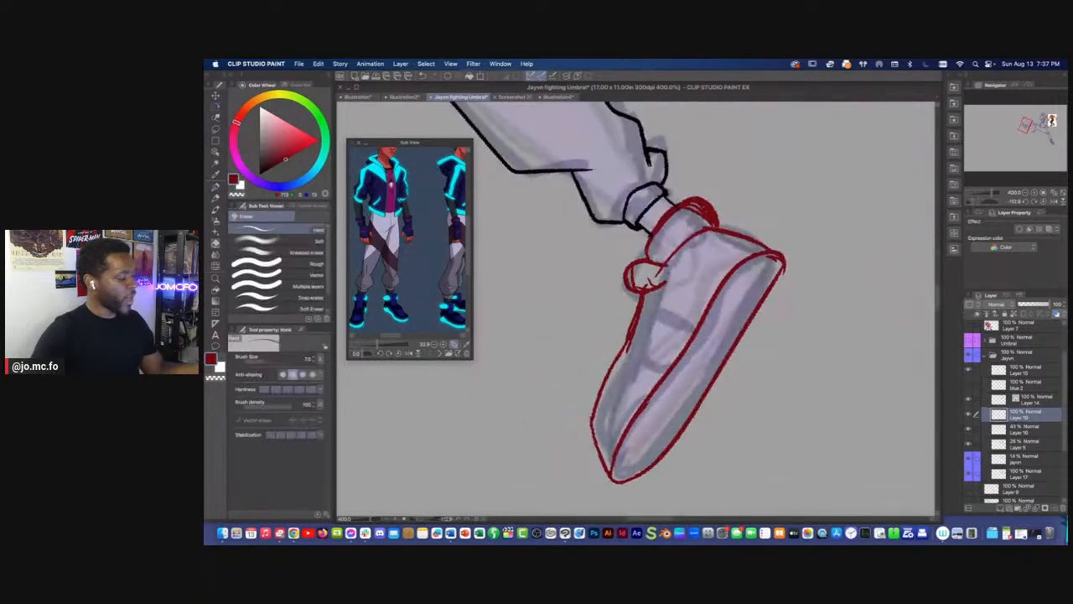
{"action": "left_click_drag", "start_coordinate": [644, 294], "coordinate": [592, 412]}
{"action": "key", "text": "p"}
{"action": "left_click_drag", "start_coordinate": [644, 291], "coordinate": [595, 438]}
{"action": "left_click_drag", "start_coordinate": [604, 398], "coordinate": [598, 443]}
{"action": "left_click_drag", "start_coordinate": [777, 258], "coordinate": [773, 298]}
{"action": "key", "text": "e"}
{"action": "left_click_drag", "start_coordinate": [783, 246], "coordinate": [787, 275]}
{"action": "key", "text": "bracketleft"}
{"action": "key", "text": "bracketleft"}
{"action": "left_click_drag", "start_coordinate": [777, 263], "coordinate": [778, 285]}
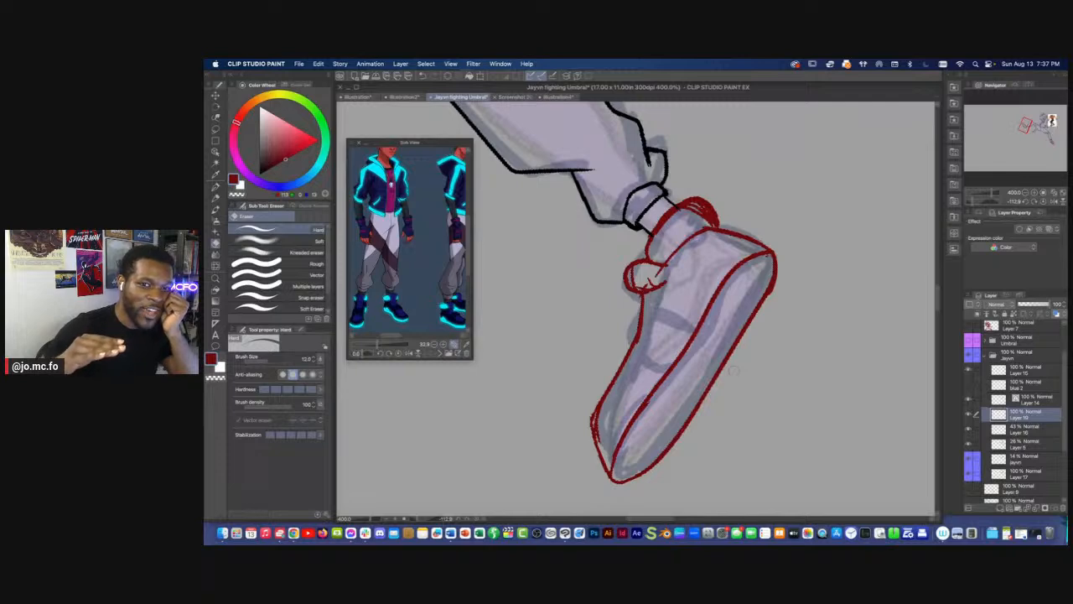
Sketch a rough demonstration leg with trouser cuff and foot in the empty space beside the raised shoe, and delete it
{"action": "left_click_drag", "start_coordinate": [812, 337], "coordinate": [599, 245]}
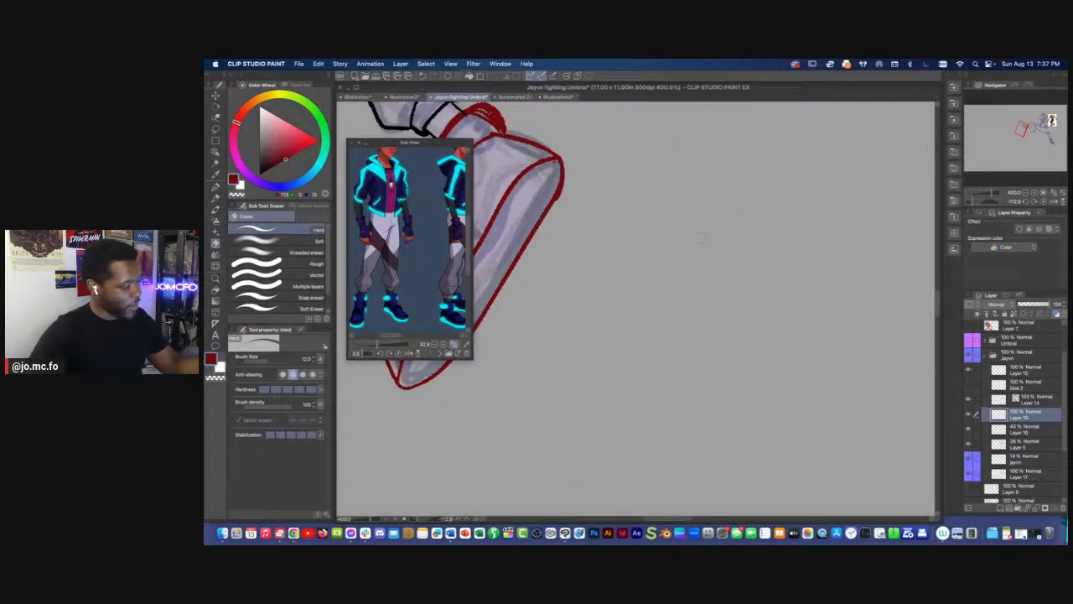
{"action": "key", "text": "p"}
{"action": "left_click_drag", "start_coordinate": [769, 196], "coordinate": [754, 351]}
{"action": "mouse_move", "coordinate": [690, 192]}
{"action": "left_mouse_down"}
{"action": "mouse_move", "coordinate": [707, 340]}
{"action": "mouse_move", "coordinate": [829, 415]}
{"action": "left_mouse_up"}
{"action": "mouse_move", "coordinate": [685, 319]}
{"action": "left_mouse_down"}
{"action": "mouse_move", "coordinate": [678, 366]}
{"action": "mouse_move", "coordinate": [824, 440]}
{"action": "mouse_move", "coordinate": [838, 437]}
{"action": "mouse_move", "coordinate": [821, 405]}
{"action": "left_mouse_up"}
{"action": "mouse_move", "coordinate": [731, 336]}
{"action": "left_mouse_down"}
{"action": "mouse_move", "coordinate": [743, 359]}
{"action": "mouse_move", "coordinate": [712, 363]}
{"action": "mouse_move", "coordinate": [706, 353]}
{"action": "mouse_move", "coordinate": [713, 378]}
{"action": "left_mouse_up"}
{"action": "mouse_move", "coordinate": [780, 198]}
{"action": "left_mouse_down"}
{"action": "mouse_move", "coordinate": [780, 216]}
{"action": "mouse_move", "coordinate": [650, 293]}
{"action": "mouse_move", "coordinate": [778, 176]}
{"action": "left_mouse_up"}
{"action": "left_click_drag", "start_coordinate": [660, 197], "coordinate": [663, 290]}
{"action": "scroll", "coordinate": [661, 140], "scroll_direction": "down", "scroll_amount": 3}
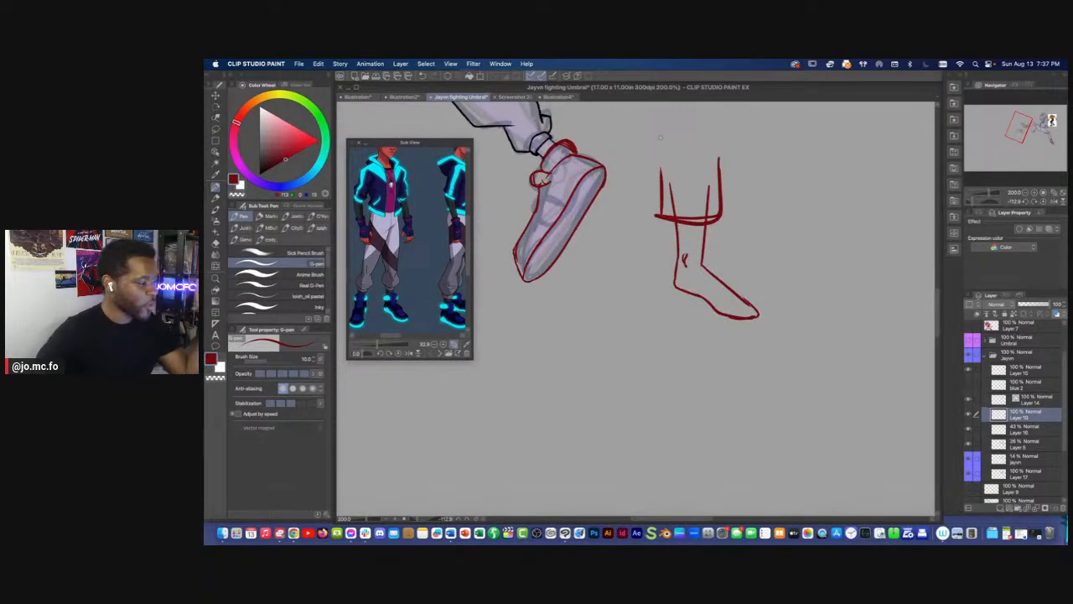
{"action": "left_click_drag", "start_coordinate": [696, 274], "coordinate": [728, 379]}
{"action": "key", "text": "m"}
{"action": "mouse_move", "coordinate": [750, 222]}
{"action": "left_mouse_down"}
{"action": "mouse_move", "coordinate": [818, 361]}
{"action": "mouse_move", "coordinate": [754, 225]}
{"action": "left_mouse_up"}
{"action": "key", "text": "Delete"}
{"action": "key", "text": "super+d"}
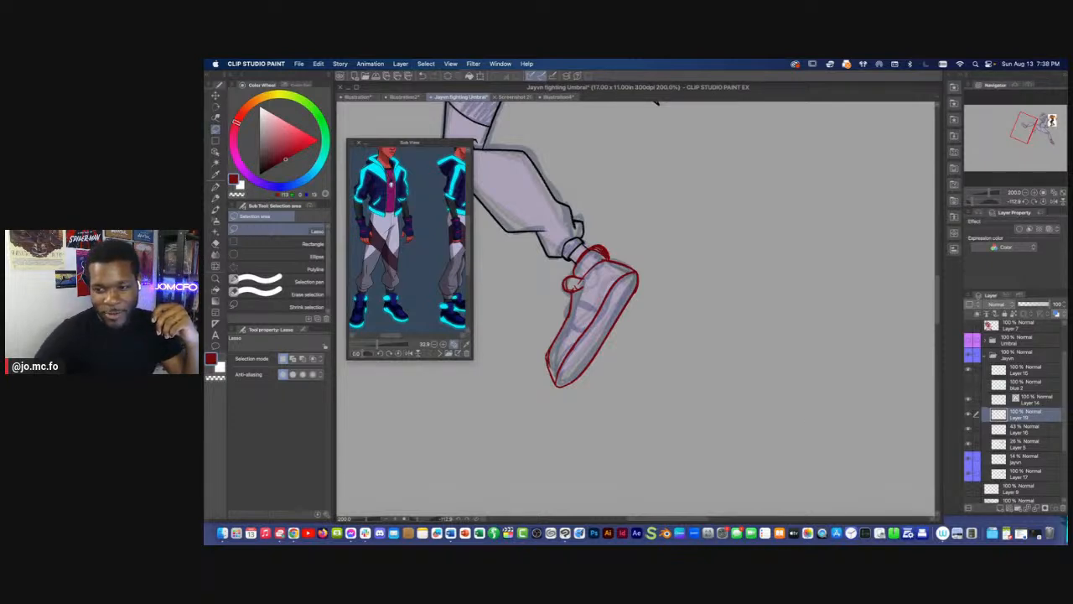
Sketch a thick strap across the middle of the raised shoe, reaching from the instep down to the sole
{"action": "mouse_move", "coordinate": [622, 399]}
{"action": "left_mouse_down"}
{"action": "mouse_move", "coordinate": [688, 423]}
{"action": "mouse_move", "coordinate": [557, 402]}
{"action": "left_mouse_up"}
{"action": "key", "text": "r"}
{"action": "scroll", "coordinate": [540, 313], "scroll_direction": "up", "scroll_amount": 6}
{"action": "left_click_drag", "start_coordinate": [738, 360], "coordinate": [623, 331]}
{"action": "left_click_drag", "start_coordinate": [726, 288], "coordinate": [732, 390]}
{"action": "mouse_move", "coordinate": [730, 280]}
{"action": "left_mouse_down"}
{"action": "mouse_move", "coordinate": [704, 275]}
{"action": "mouse_move", "coordinate": [644, 313]}
{"action": "mouse_move", "coordinate": [645, 374]}
{"action": "left_mouse_up"}
{"action": "mouse_move", "coordinate": [651, 285]}
{"action": "left_mouse_down"}
{"action": "mouse_move", "coordinate": [734, 335]}
{"action": "mouse_move", "coordinate": [726, 280]}
{"action": "left_mouse_up"}
{"action": "left_click_drag", "start_coordinate": [650, 293], "coordinate": [649, 355]}
{"action": "left_click_drag", "start_coordinate": [723, 272], "coordinate": [736, 389]}
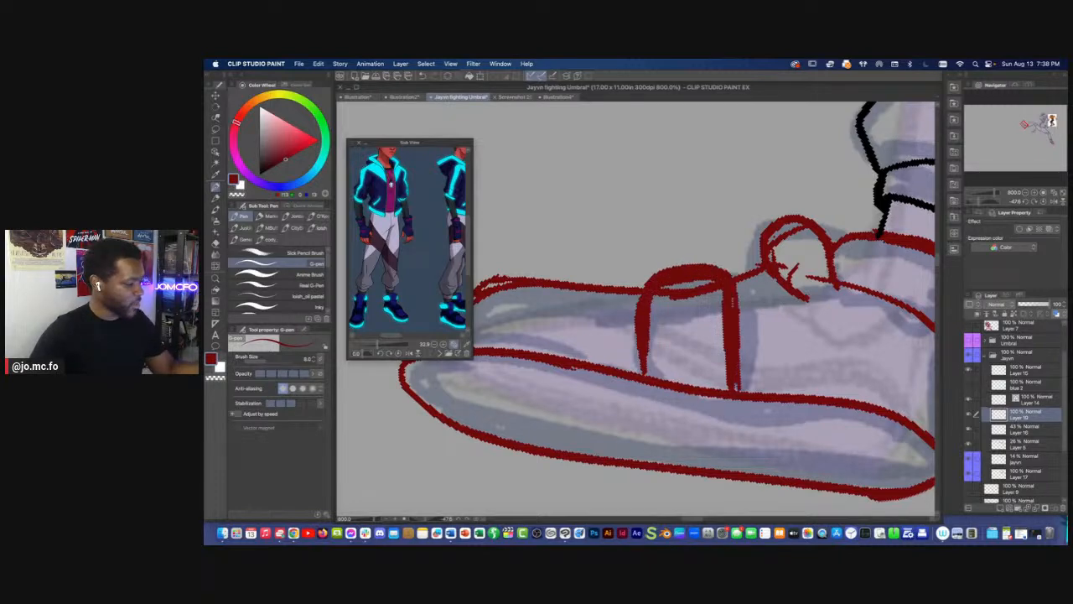
Add a second line above the raised shoe's sole, a small triangular heel detail and a curved collar line
{"action": "scroll", "coordinate": [651, 359], "scroll_direction": "down", "scroll_amount": 4}
{"action": "left_click_drag", "start_coordinate": [651, 359], "coordinate": [625, 358]}
{"action": "left_click_drag", "start_coordinate": [513, 343], "coordinate": [572, 346]}
{"action": "mouse_move", "coordinate": [523, 340]}
{"action": "left_mouse_down"}
{"action": "mouse_move", "coordinate": [724, 364]}
{"action": "mouse_move", "coordinate": [783, 404]}
{"action": "left_mouse_up"}
{"action": "mouse_move", "coordinate": [711, 364]}
{"action": "left_mouse_down"}
{"action": "mouse_move", "coordinate": [733, 349]}
{"action": "mouse_move", "coordinate": [735, 362]}
{"action": "left_mouse_up"}
{"action": "left_click_drag", "start_coordinate": [705, 361], "coordinate": [722, 346]}
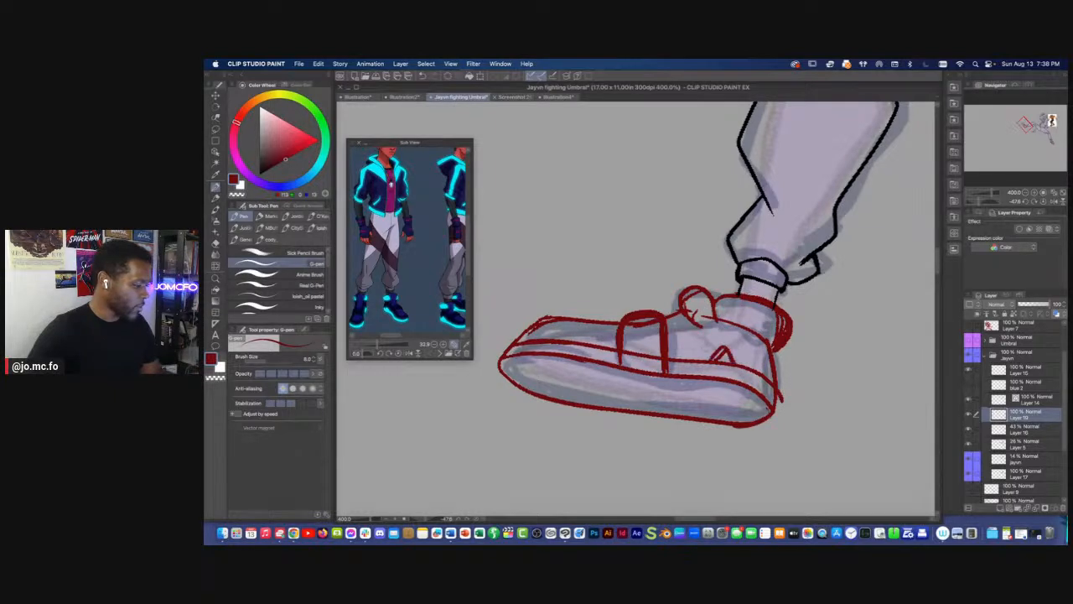
{"action": "left_click_drag", "start_coordinate": [709, 307], "coordinate": [756, 286]}
Select the main part of the raised shoe sketch with the lasso and shift it slightly downward
{"action": "key", "text": "m"}
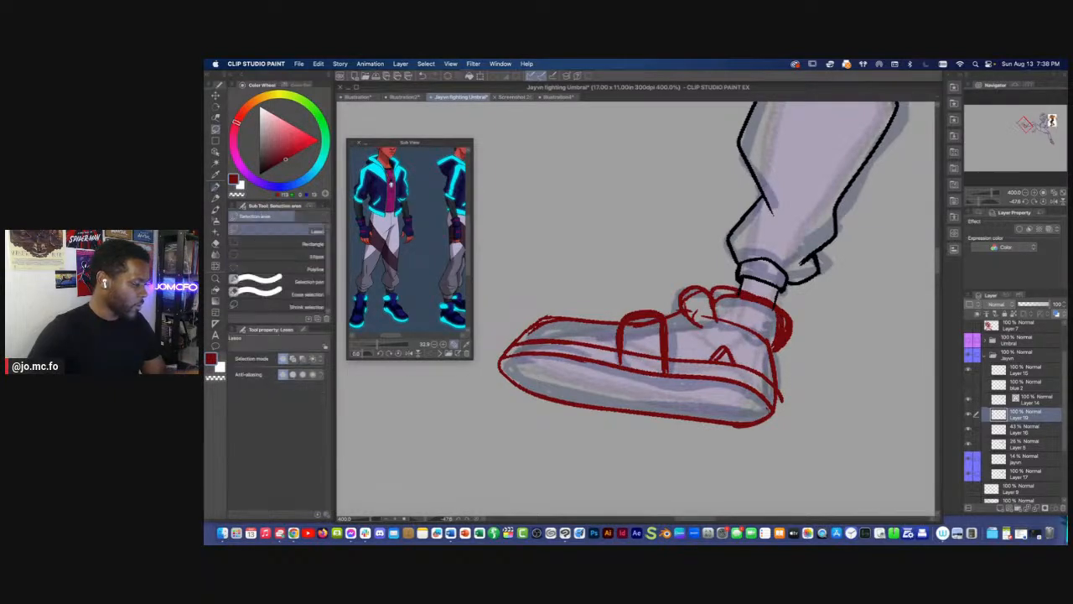
{"action": "left_click_drag", "start_coordinate": [570, 434], "coordinate": [795, 309]}
{"action": "key", "text": "super+t"}
{"action": "left_click_drag", "start_coordinate": [642, 279], "coordinate": [641, 285]}
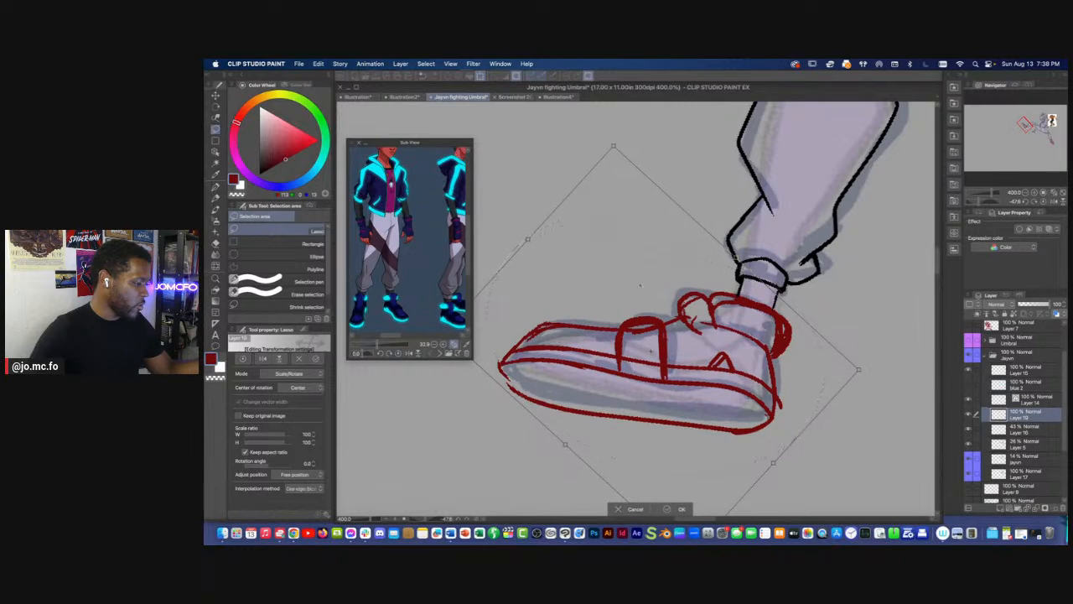
{"action": "key", "text": "Return"}
{"action": "key", "text": "super+d"}
{"action": "key", "text": "p"}
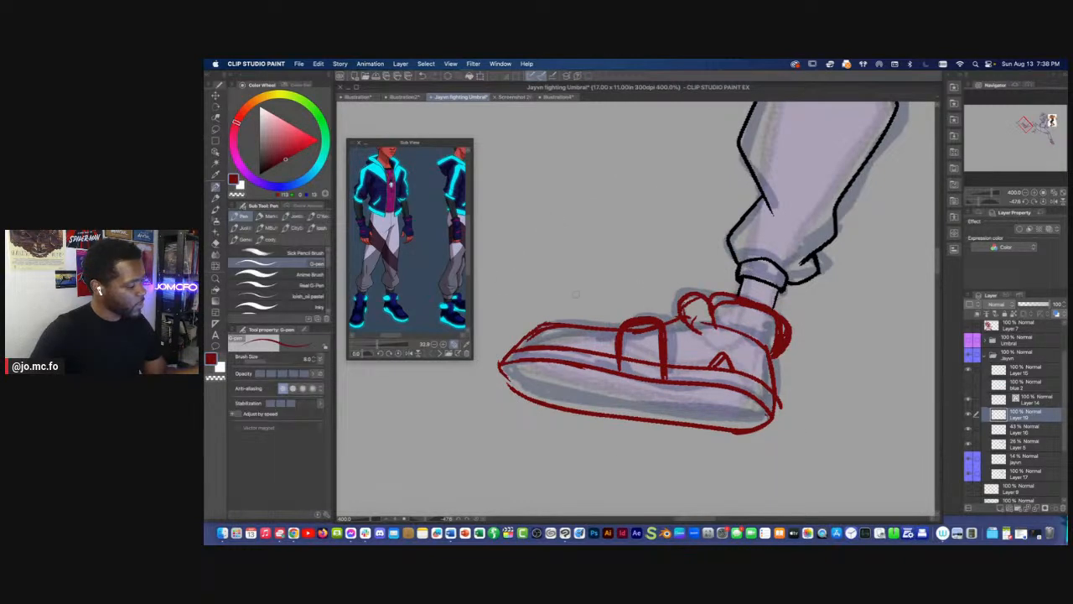
Redraw the raised shoe's tongue loop, erase the stray lines beside it and add a band around the ankle collar
{"action": "mouse_move", "coordinate": [679, 299]}
{"action": "left_mouse_down"}
{"action": "mouse_move", "coordinate": [703, 285]}
{"action": "mouse_move", "coordinate": [775, 319]}
{"action": "mouse_move", "coordinate": [750, 305]}
{"action": "mouse_move", "coordinate": [779, 342]}
{"action": "mouse_move", "coordinate": [703, 294]}
{"action": "left_mouse_up"}
{"action": "key", "text": "e"}
{"action": "mouse_move", "coordinate": [701, 333]}
{"action": "left_mouse_down"}
{"action": "mouse_move", "coordinate": [684, 323]}
{"action": "mouse_move", "coordinate": [765, 344]}
{"action": "mouse_move", "coordinate": [775, 377]}
{"action": "left_mouse_up"}
{"action": "key", "text": "p"}
{"action": "left_click_drag", "start_coordinate": [780, 323], "coordinate": [783, 341]}
{"action": "mouse_move", "coordinate": [719, 305]}
{"action": "left_mouse_down"}
{"action": "mouse_move", "coordinate": [660, 318]}
{"action": "mouse_move", "coordinate": [722, 356]}
{"action": "left_mouse_up"}
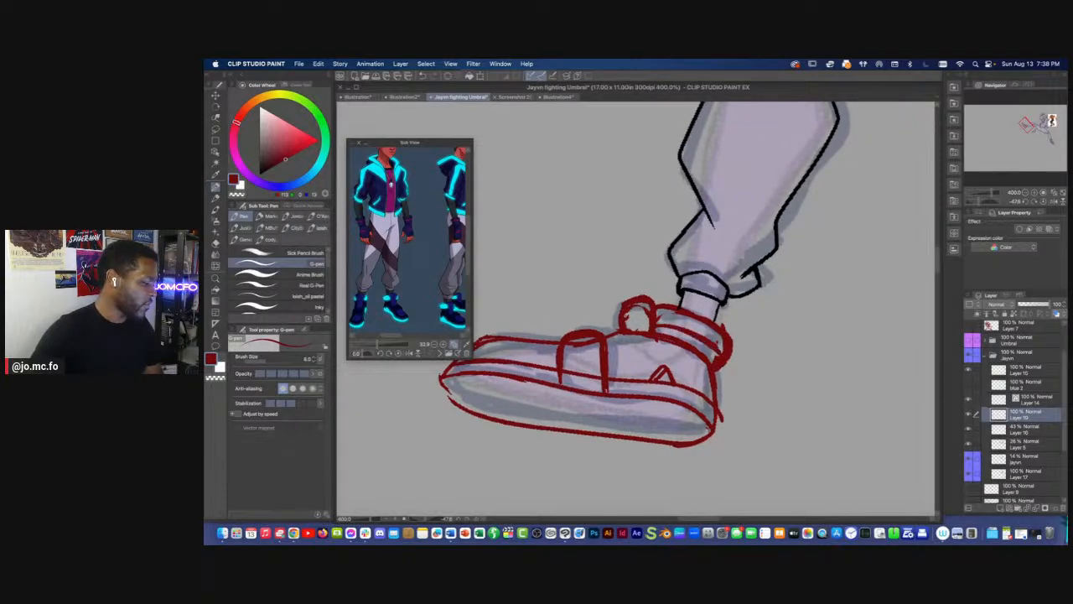
Undo the last two strokes and re-sketch the raised shoe's upper outline at the instep and along the toe
{"action": "key", "text": "super+z"}
{"action": "key", "text": "super+z"}
{"action": "left_click_drag", "start_coordinate": [612, 341], "coordinate": [643, 335]}
{"action": "left_click_drag", "start_coordinate": [501, 342], "coordinate": [556, 345]}
Sketch a small triangular heel detail on the lower shoe to match the raised one
{"action": "key", "text": "super+minus"}
{"action": "key", "text": "super+minus"}
{"action": "key", "text": "super+minus"}
{"action": "key", "text": "super+minus"}
{"action": "key", "text": "super+minus"}
{"action": "left_click_drag", "start_coordinate": [756, 402], "coordinate": [634, 433]}
{"action": "key", "text": "super+plus"}
{"action": "key", "text": "super+plus"}
{"action": "key", "text": "r"}
{"action": "left_click_drag", "start_coordinate": [731, 408], "coordinate": [623, 443]}
{"action": "key", "text": "super+plus"}
{"action": "key", "text": "super+plus"}
{"action": "key", "text": "super+plus"}
{"action": "left_click_drag", "start_coordinate": [760, 408], "coordinate": [611, 441]}
{"action": "key", "text": "p"}
{"action": "mouse_move", "coordinate": [636, 290]}
{"action": "left_mouse_down"}
{"action": "mouse_move", "coordinate": [624, 326]}
{"action": "mouse_move", "coordinate": [611, 301]}
{"action": "left_mouse_up"}
{"action": "key", "text": "e"}
{"action": "key", "text": "p"}
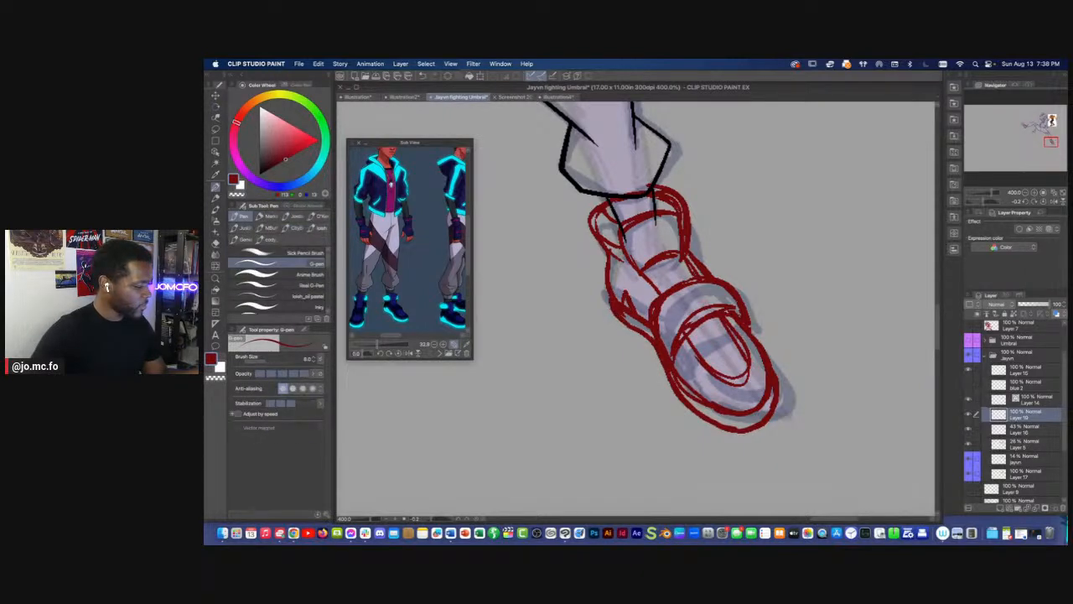
Lasso the toe section of the raised shoe sketch and pull it in slightly with a free transform
{"action": "key", "text": "super+minus"}
{"action": "scroll", "coordinate": [629, 394], "scroll_direction": "down", "scroll_amount": 3}
{"action": "left_click_drag", "start_coordinate": [595, 401], "coordinate": [753, 458]}
{"action": "scroll", "coordinate": [611, 391], "scroll_direction": "up", "scroll_amount": 1}
{"action": "left_click_drag", "start_coordinate": [534, 317], "coordinate": [682, 420]}
{"action": "scroll", "coordinate": [691, 369], "scroll_direction": "up", "scroll_amount": 4}
{"action": "left_click_drag", "start_coordinate": [669, 287], "coordinate": [664, 324]}
{"action": "key", "text": "m"}
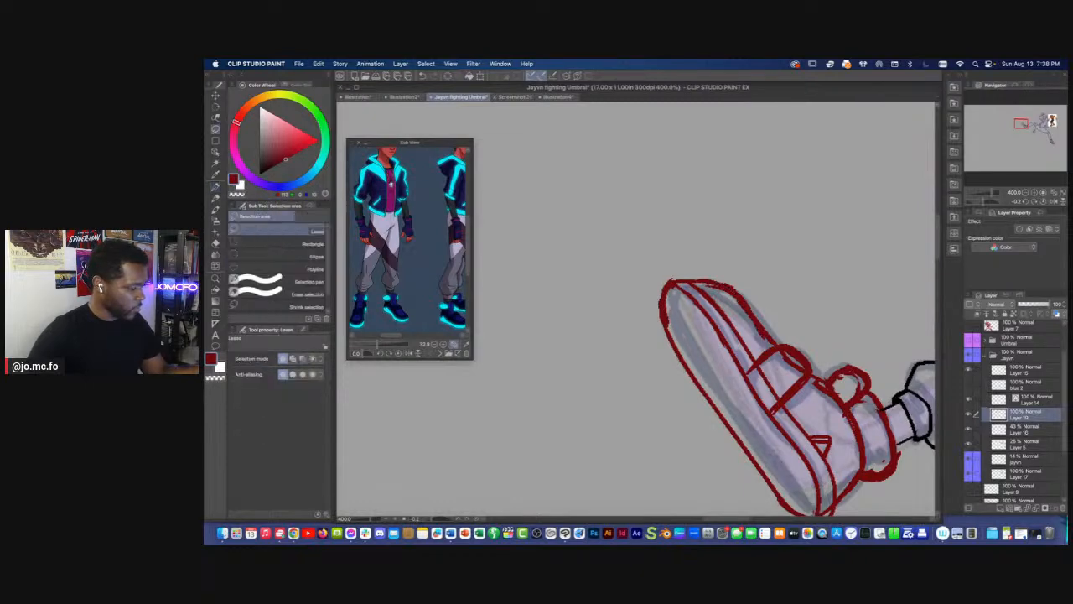
{"action": "left_click_drag", "start_coordinate": [675, 392], "coordinate": [763, 299]}
{"action": "key", "text": "super+shift+t"}
{"action": "left_click_drag", "start_coordinate": [691, 228], "coordinate": [700, 240]}
{"action": "left_click_drag", "start_coordinate": [619, 241], "coordinate": [621, 240]}
{"action": "left_click_drag", "start_coordinate": [772, 396], "coordinate": [779, 403]}
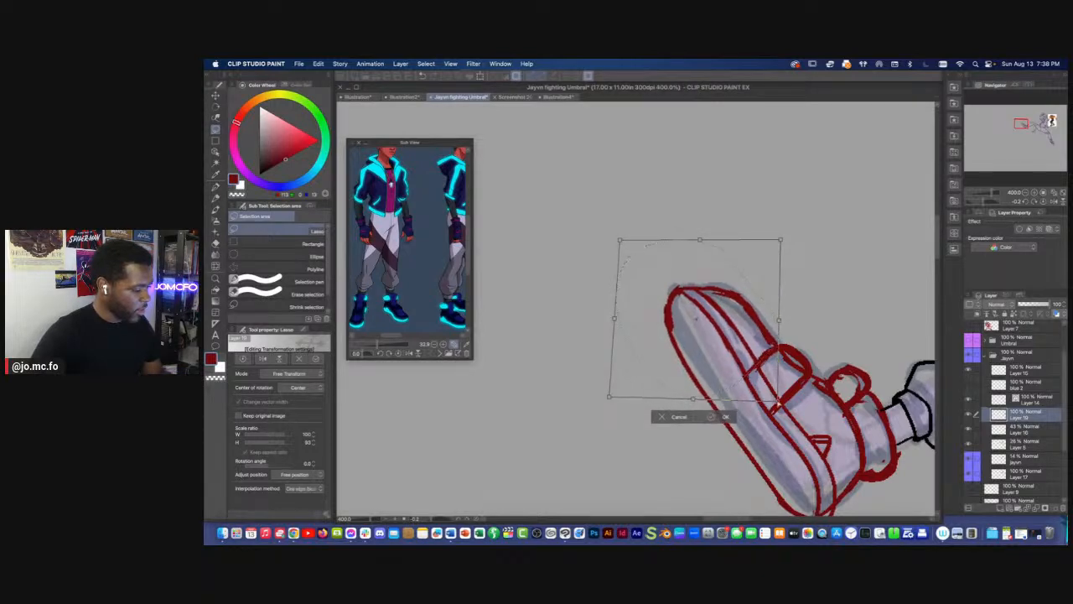
{"action": "left_click", "coordinate": [724, 417]}
{"action": "key", "text": "super+d"}
Fade the red shoe sketch layer to about 29% opacity, and activate the inking layer with a black pen
{"action": "scroll", "coordinate": [719, 443], "scroll_direction": "down", "scroll_amount": 2}
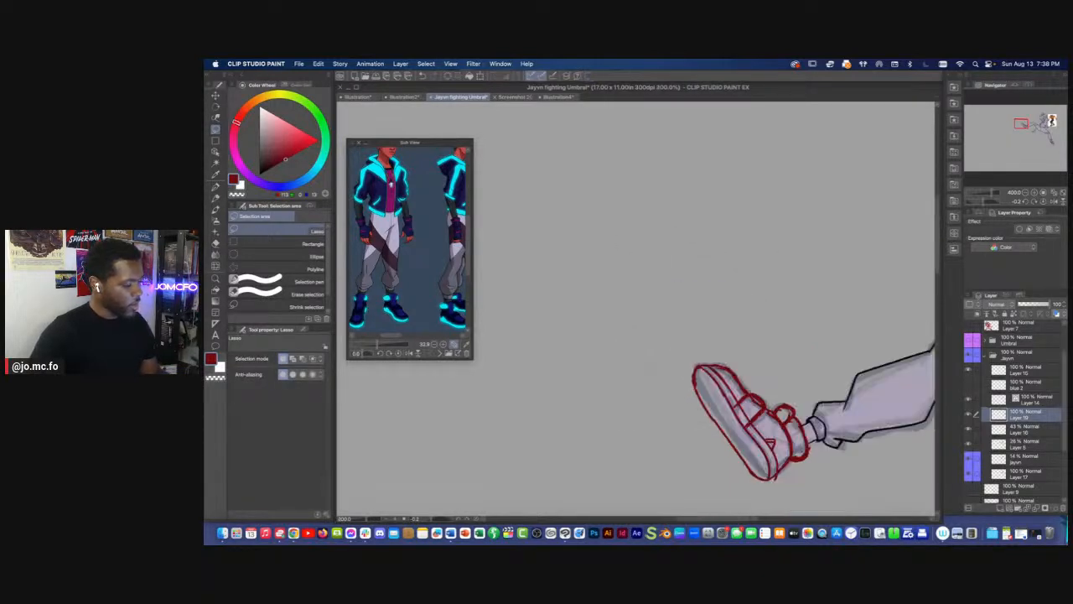
{"action": "scroll", "coordinate": [638, 336], "scroll_direction": "down", "scroll_amount": 4}
{"action": "left_click", "coordinate": [972, 416]}
{"action": "left_click_drag", "start_coordinate": [1034, 304], "coordinate": [1028, 305]}
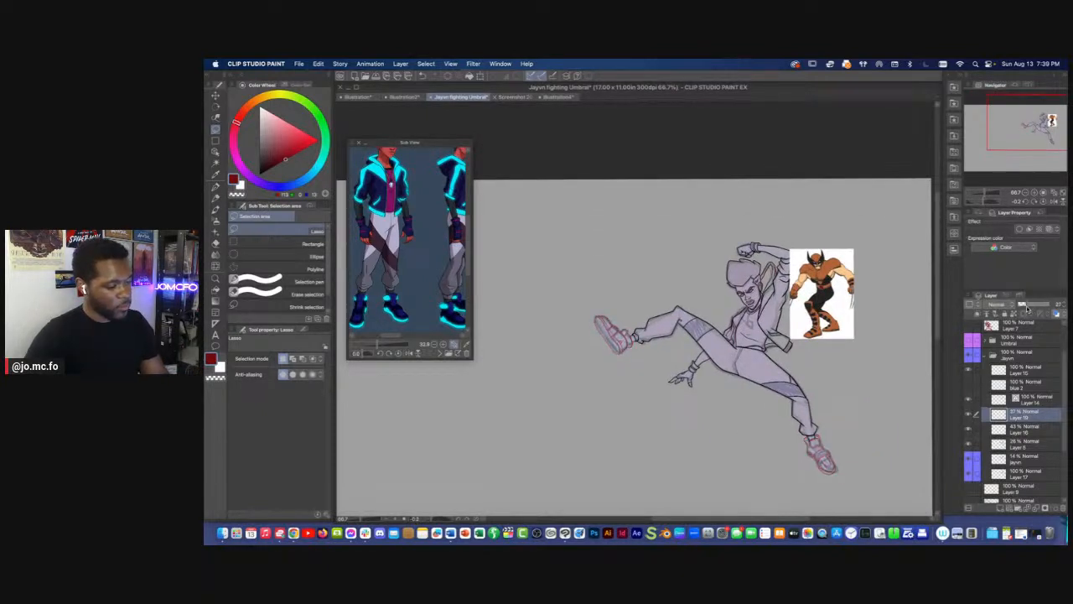
{"action": "left_click", "coordinate": [1031, 398]}
{"action": "left_click", "coordinate": [971, 400]}
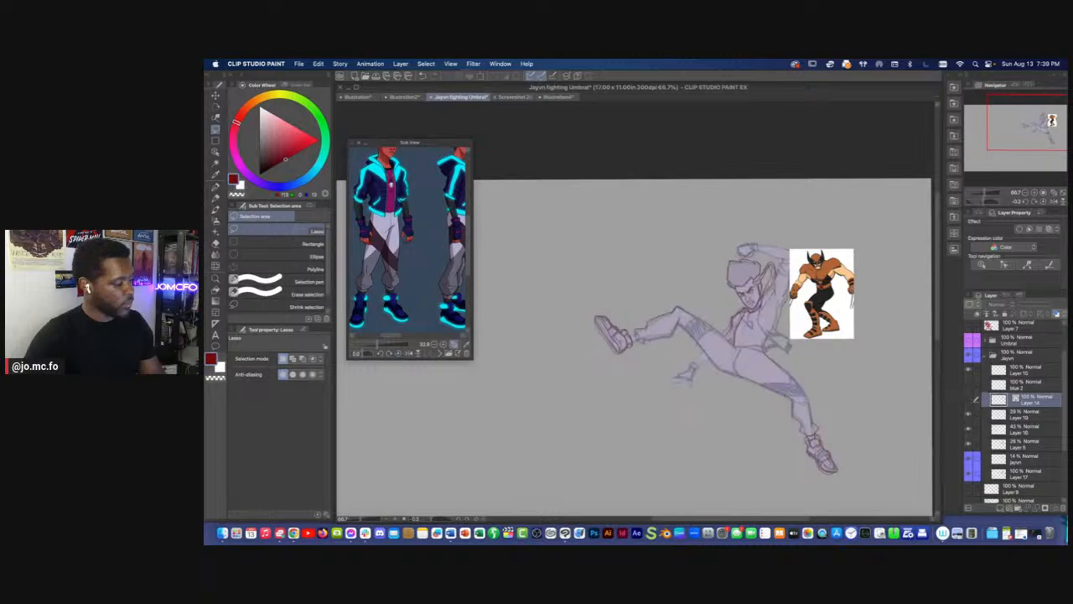
{"action": "key", "text": "p"}
{"action": "left_click", "coordinate": [260, 173]}
{"action": "left_click", "coordinate": [969, 400]}
Ink a curved ankle band just below the trouser hem of the lower leg with the G-pen at size 3
{"action": "key", "text": "super+plus"}
{"action": "key", "text": "super+plus"}
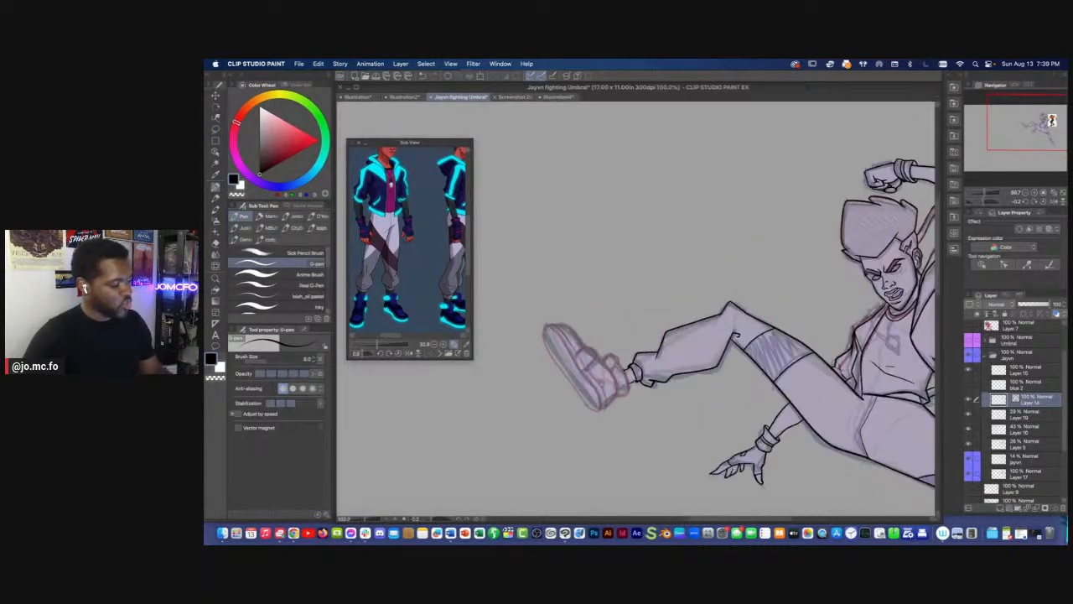
{"action": "left_click_drag", "start_coordinate": [729, 429], "coordinate": [544, 262]}
{"action": "left_click_drag", "start_coordinate": [780, 409], "coordinate": [591, 275]}
{"action": "key", "text": "super+plus"}
{"action": "key", "text": "super+plus"}
{"action": "key", "text": "super+plus"}
{"action": "key", "text": "super+plus"}
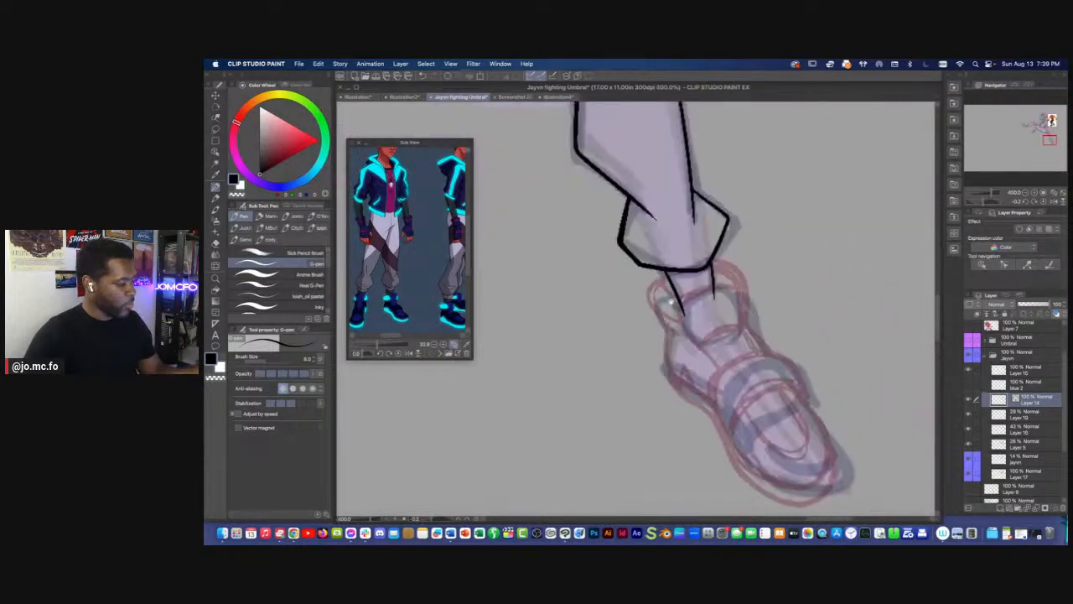
{"action": "left_click_drag", "start_coordinate": [758, 207], "coordinate": [736, 241]}
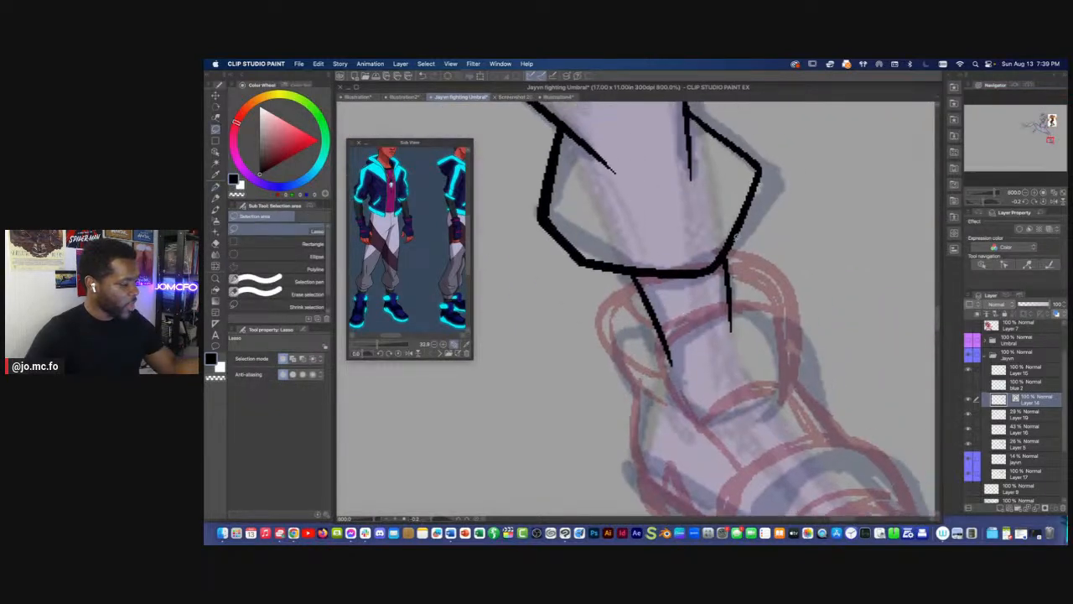
{"action": "key", "text": "bracketleft"}
{"action": "key", "text": "bracketleft"}
{"action": "key", "text": "bracketleft"}
{"action": "mouse_move", "coordinate": [732, 244]}
{"action": "left_mouse_down"}
{"action": "mouse_move", "coordinate": [723, 289]}
{"action": "mouse_move", "coordinate": [681, 305]}
{"action": "mouse_move", "coordinate": [651, 304]}
{"action": "mouse_move", "coordinate": [621, 276]}
{"action": "mouse_move", "coordinate": [644, 301]}
{"action": "mouse_move", "coordinate": [706, 298]}
{"action": "left_mouse_up"}
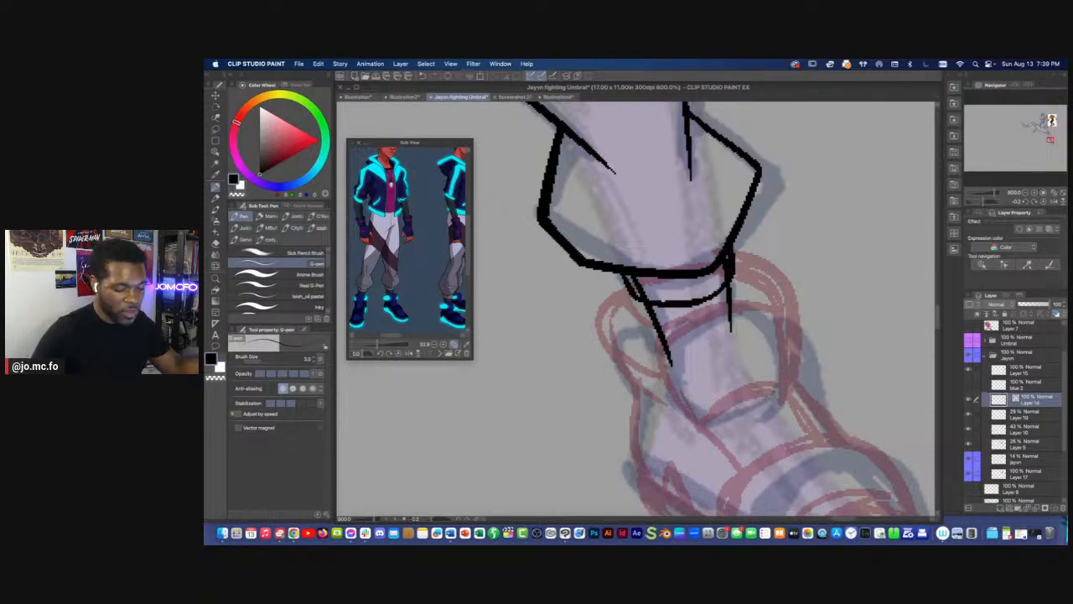
Clean up the line overlap beside the lower leg's ankle band with a smaller eraser
{"action": "key", "text": "e"}
{"action": "key", "text": "["}
{"action": "key", "text": "["}
{"action": "key", "text": "["}
{"action": "key", "text": "["}
{"action": "key", "text": "["}
{"action": "key", "text": "["}
{"action": "key", "text": "["}
{"action": "left_click_drag", "start_coordinate": [643, 282], "coordinate": [637, 289]}
Ink both sides of the lower shoe's padded collar and its short inner edges, raising the brush size to 4
{"action": "key", "text": "p"}
{"action": "left_click_drag", "start_coordinate": [894, 500], "coordinate": [856, 480]}
{"action": "mouse_move", "coordinate": [695, 232]}
{"action": "left_mouse_down"}
{"action": "mouse_move", "coordinate": [710, 236]}
{"action": "mouse_move", "coordinate": [756, 315]}
{"action": "mouse_move", "coordinate": [754, 365]}
{"action": "left_mouse_up"}
{"action": "key", "text": "]"}
{"action": "mouse_move", "coordinate": [587, 265]}
{"action": "left_mouse_down"}
{"action": "mouse_move", "coordinate": [560, 295]}
{"action": "mouse_move", "coordinate": [625, 386]}
{"action": "left_mouse_up"}
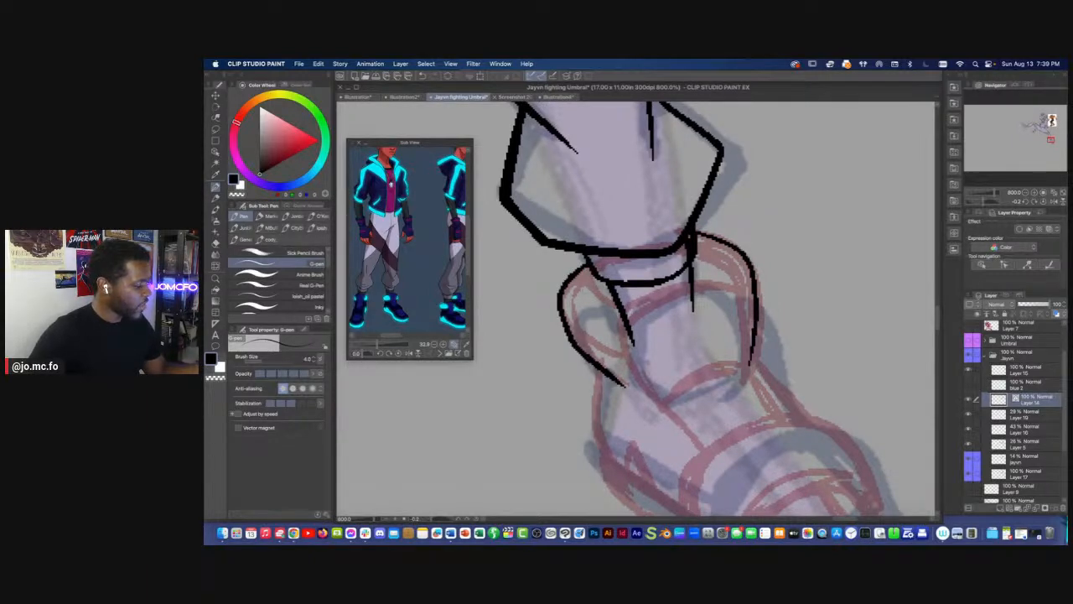
{"action": "left_click_drag", "start_coordinate": [589, 283], "coordinate": [631, 309]}
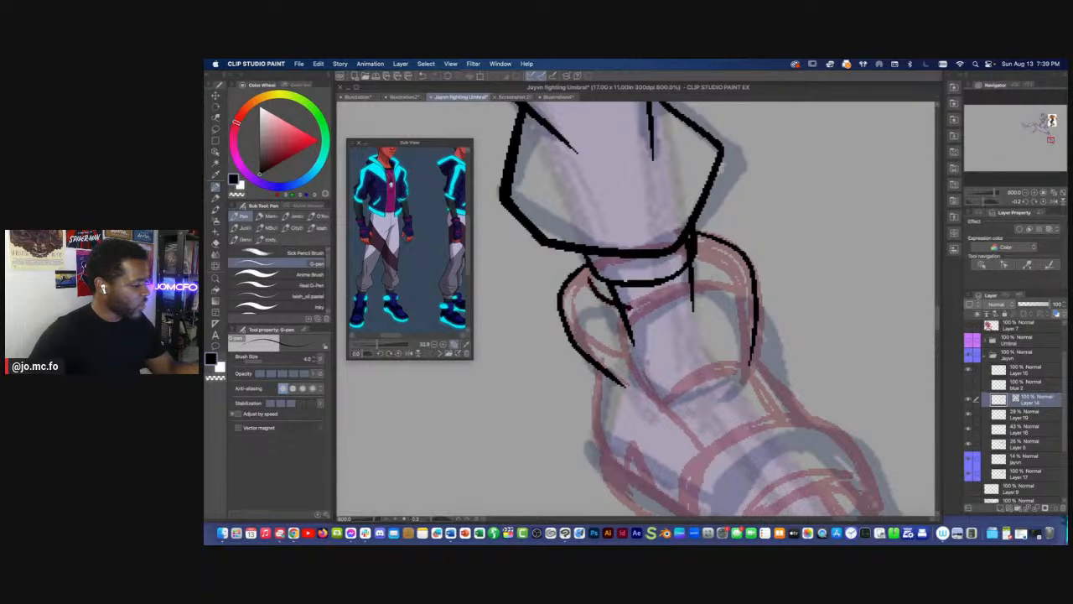
{"action": "left_click_drag", "start_coordinate": [705, 252], "coordinate": [710, 284]}
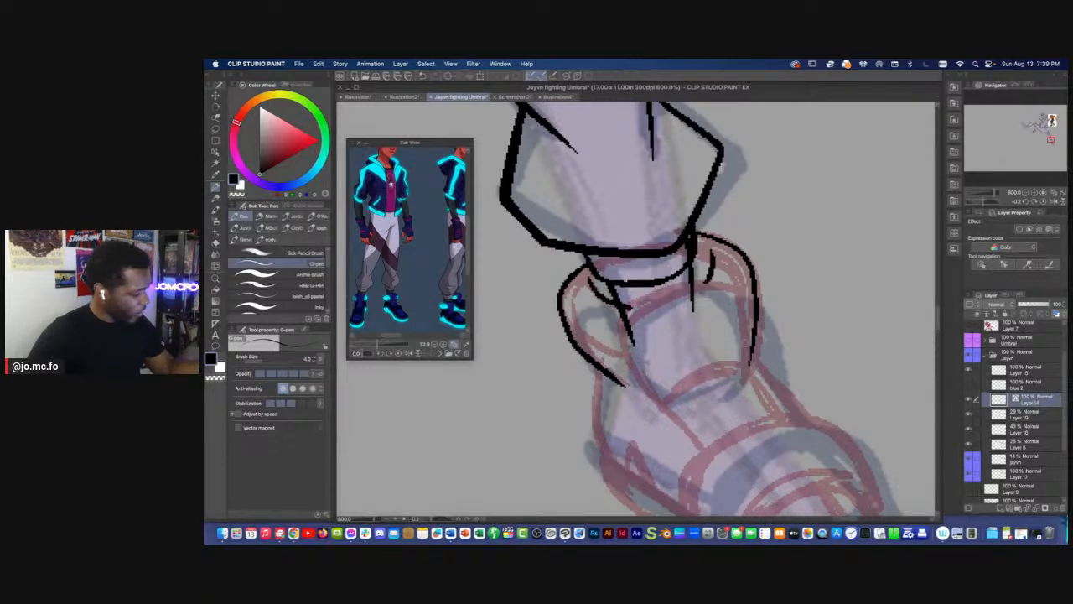
Ink the lower shoe's tongue flap and erase the ankle lines that run inside it
{"action": "mouse_move", "coordinate": [746, 355]}
{"action": "left_mouse_down"}
{"action": "mouse_move", "coordinate": [730, 272]}
{"action": "mouse_move", "coordinate": [675, 289]}
{"action": "mouse_move", "coordinate": [612, 329]}
{"action": "mouse_move", "coordinate": [654, 396]}
{"action": "left_mouse_up"}
{"action": "key", "text": "e"}
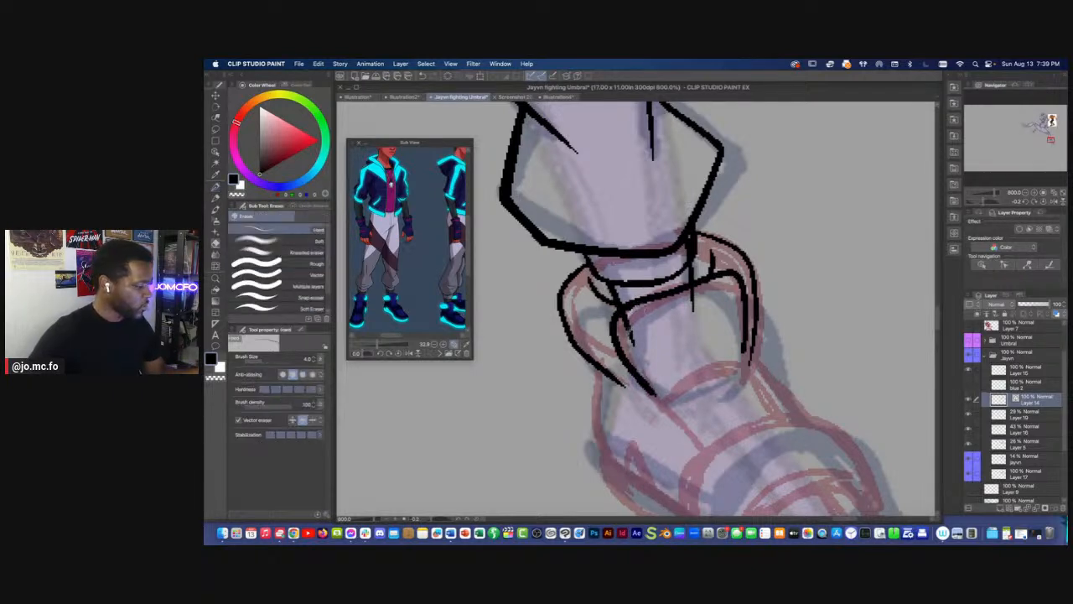
{"action": "left_click_drag", "start_coordinate": [693, 290], "coordinate": [692, 312]}
{"action": "left_click_drag", "start_coordinate": [627, 316], "coordinate": [629, 344]}
Ink the side contours of the lower shoe from the collar past the heel and around the toe
{"action": "key", "text": "p"}
{"action": "mouse_move", "coordinate": [751, 375]}
{"action": "left_mouse_down"}
{"action": "mouse_move", "coordinate": [666, 248]}
{"action": "mouse_move", "coordinate": [588, 252]}
{"action": "mouse_move", "coordinate": [604, 343]}
{"action": "mouse_move", "coordinate": [496, 262]}
{"action": "left_mouse_up"}
{"action": "scroll", "coordinate": [672, 262], "scroll_direction": "down", "scroll_amount": 2}
{"action": "scroll", "coordinate": [587, 231], "scroll_direction": "up", "scroll_amount": 2}
{"action": "mouse_move", "coordinate": [633, 141]}
{"action": "left_mouse_down"}
{"action": "mouse_move", "coordinate": [730, 262]}
{"action": "mouse_move", "coordinate": [741, 466]}
{"action": "mouse_move", "coordinate": [705, 463]}
{"action": "left_mouse_up"}
{"action": "left_click_drag", "start_coordinate": [705, 463], "coordinate": [780, 463]}
{"action": "mouse_move", "coordinate": [560, 239]}
{"action": "left_mouse_down"}
{"action": "mouse_move", "coordinate": [701, 402]}
{"action": "mouse_move", "coordinate": [796, 474]}
{"action": "mouse_move", "coordinate": [877, 451]}
{"action": "left_mouse_up"}
{"action": "left_click_drag", "start_coordinate": [871, 384], "coordinate": [882, 453]}
Erase the overlapping stroke inside the lower shoe's toe curve with the Vector eraser option turned off
{"action": "key", "text": "r"}
{"action": "mouse_move", "coordinate": [623, 402]}
{"action": "left_mouse_down"}
{"action": "mouse_move", "coordinate": [690, 385]}
{"action": "mouse_move", "coordinate": [721, 348]}
{"action": "left_mouse_up"}
{"action": "key", "text": "e"}
{"action": "left_click_drag", "start_coordinate": [797, 170], "coordinate": [753, 248]}
{"action": "left_click_drag", "start_coordinate": [776, 292], "coordinate": [797, 268]}
{"action": "left_click_drag", "start_coordinate": [805, 204], "coordinate": [796, 198]}
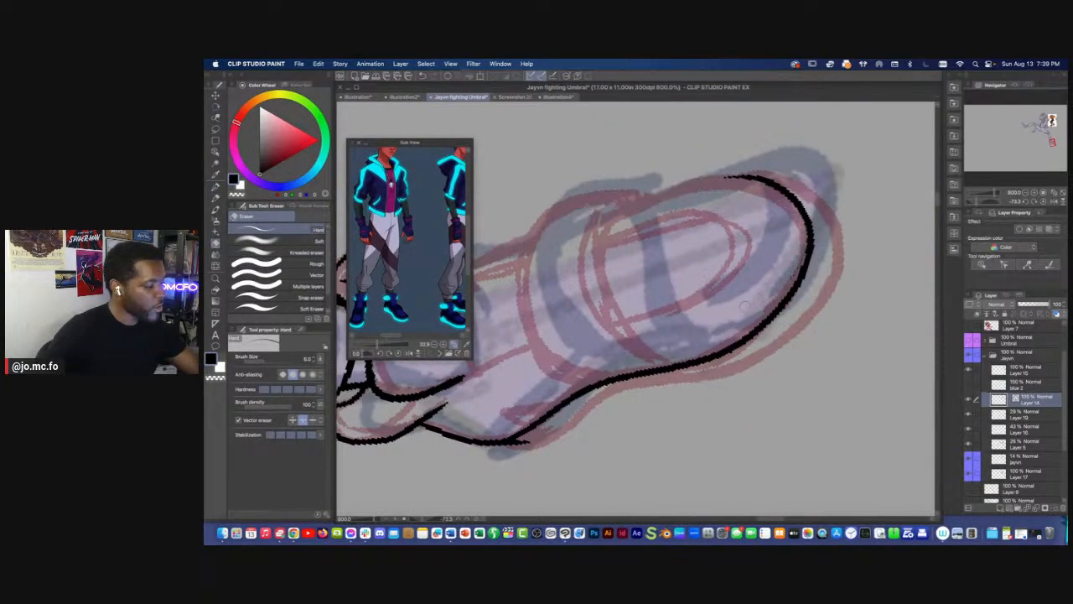
{"action": "key", "text": "super+z"}
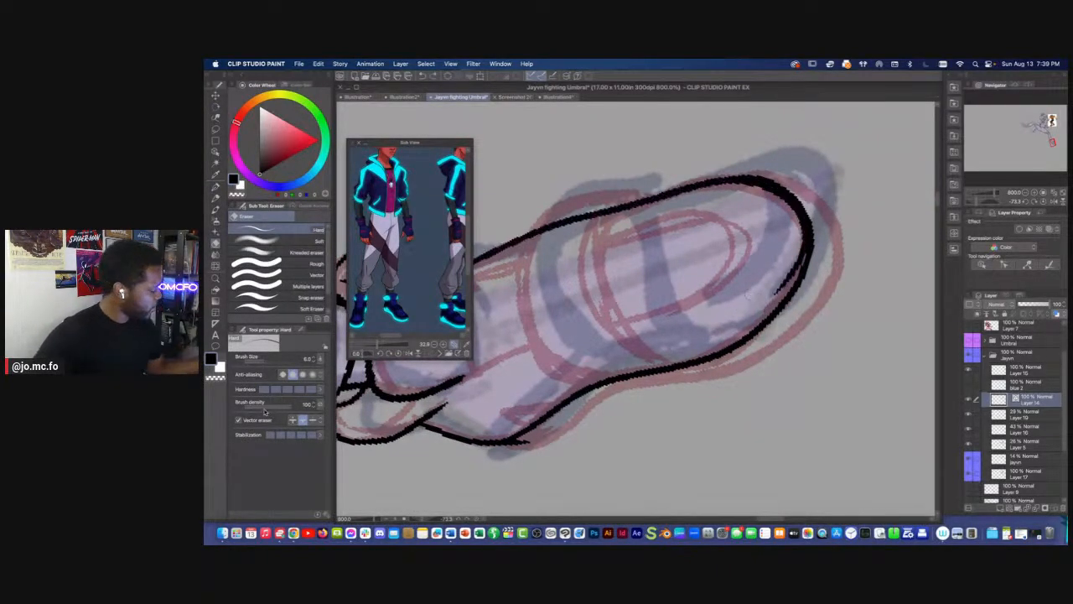
{"action": "left_click_drag", "start_coordinate": [781, 289], "coordinate": [799, 254]}
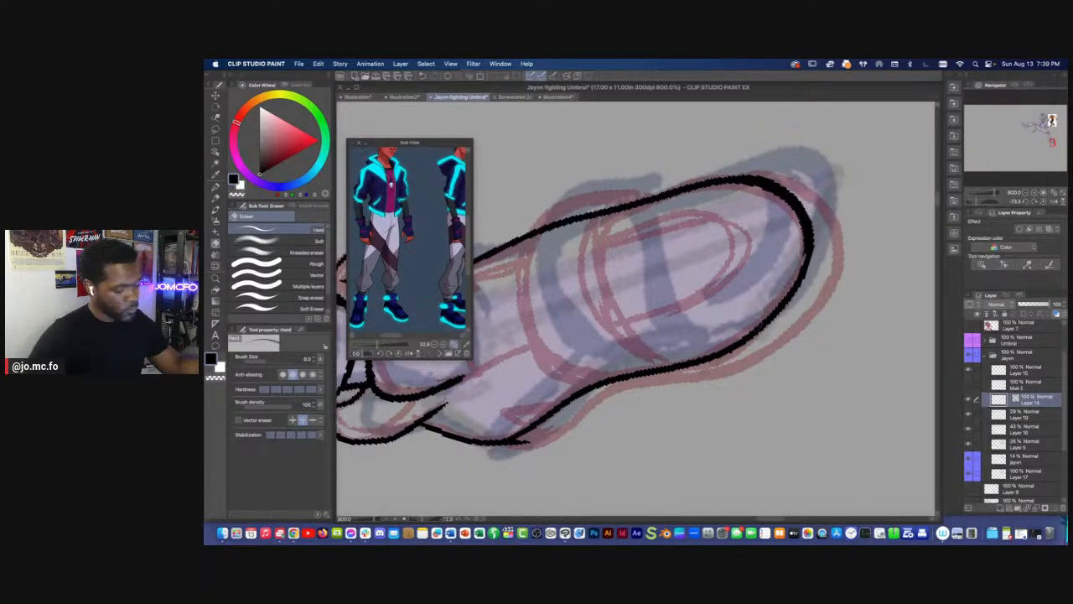
Ink the lower shoe's outer sole line from the heel down and around the toe
{"action": "key", "text": "r"}
{"action": "mouse_move", "coordinate": [637, 394]}
{"action": "left_mouse_down"}
{"action": "mouse_move", "coordinate": [570, 315]}
{"action": "mouse_move", "coordinate": [616, 359]}
{"action": "mouse_move", "coordinate": [620, 278]}
{"action": "left_mouse_up"}
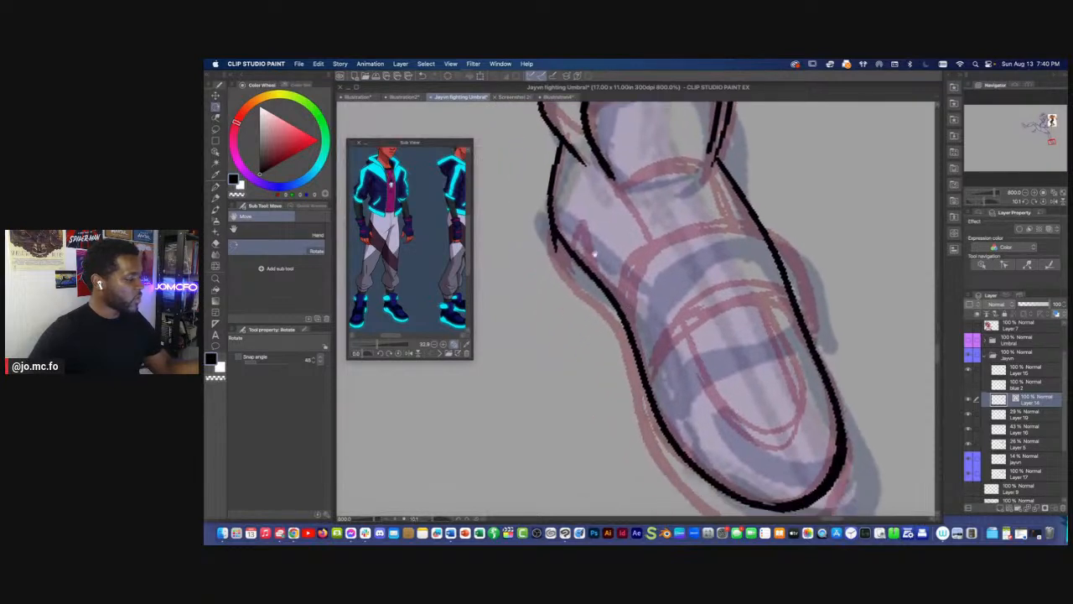
{"action": "key", "text": "p"}
{"action": "mouse_move", "coordinate": [556, 249]}
{"action": "left_mouse_down"}
{"action": "mouse_move", "coordinate": [531, 201]}
{"action": "mouse_move", "coordinate": [527, 217]}
{"action": "mouse_move", "coordinate": [582, 280]}
{"action": "mouse_move", "coordinate": [630, 409]}
{"action": "mouse_move", "coordinate": [745, 493]}
{"action": "mouse_move", "coordinate": [810, 445]}
{"action": "mouse_move", "coordinate": [804, 456]}
{"action": "left_mouse_up"}
{"action": "left_click_drag", "start_coordinate": [820, 413], "coordinate": [800, 460]}
{"action": "scroll", "coordinate": [583, 391], "scroll_direction": "down", "scroll_amount": 4}
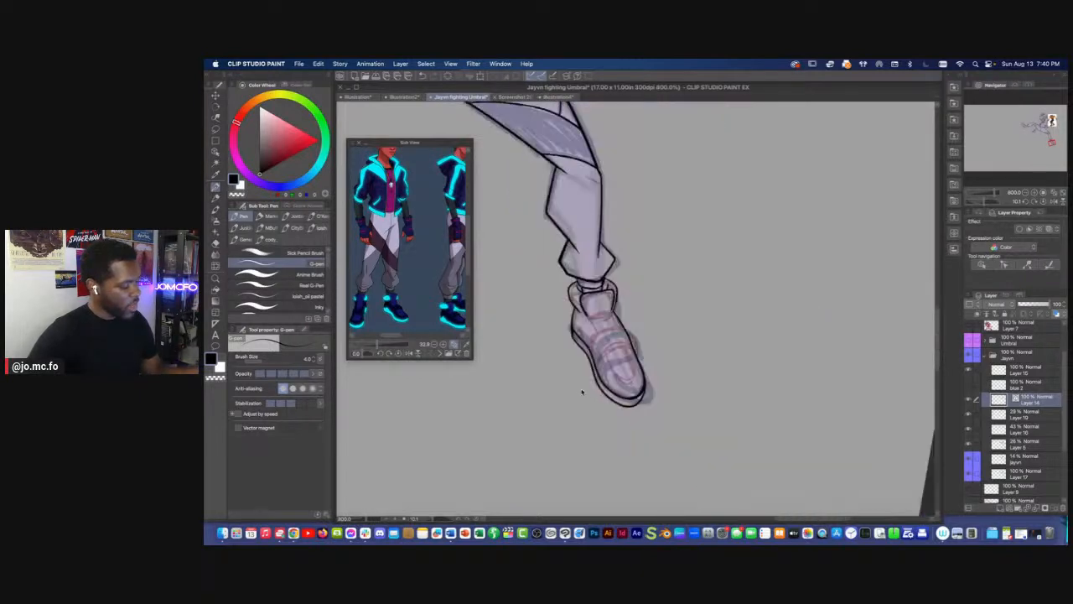
Ink the arch at the base of the lower shoe's tongue and the long U-shaped panel running down to the toe
{"action": "scroll", "coordinate": [589, 400], "scroll_direction": "up", "scroll_amount": 4}
{"action": "left_click_drag", "start_coordinate": [658, 344], "coordinate": [638, 448]}
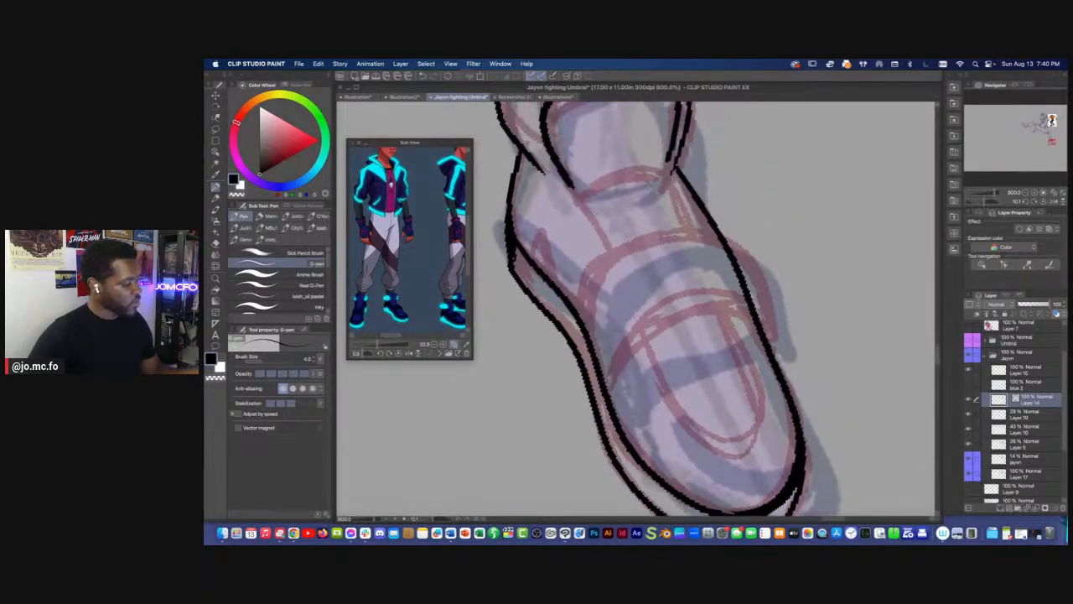
{"action": "left_click_drag", "start_coordinate": [625, 213], "coordinate": [635, 317]}
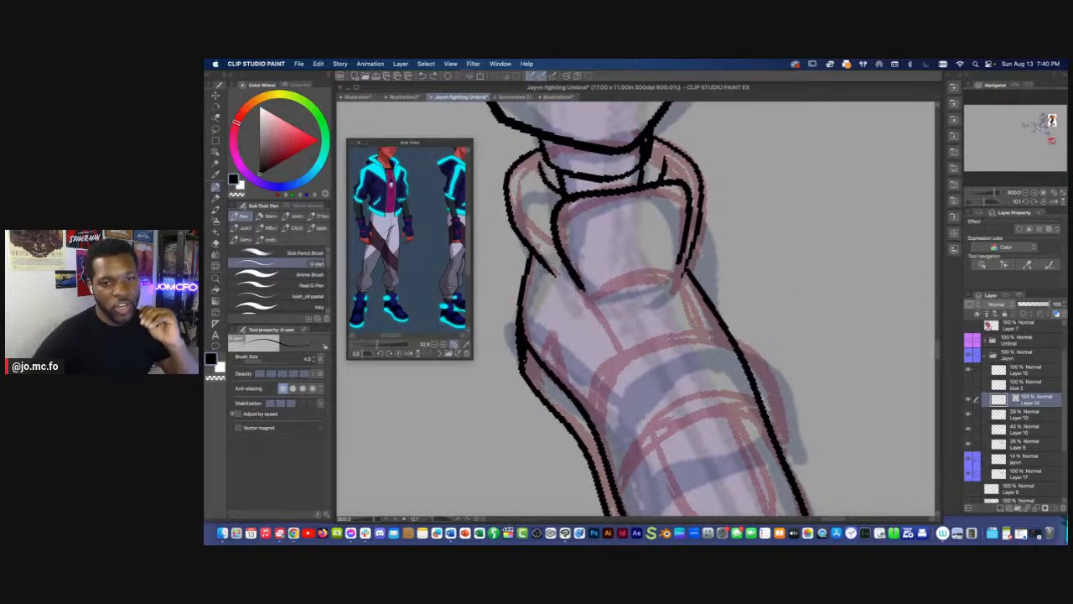
{"action": "left_click_drag", "start_coordinate": [617, 325], "coordinate": [678, 274]}
{"action": "left_click_drag", "start_coordinate": [644, 352], "coordinate": [639, 273]}
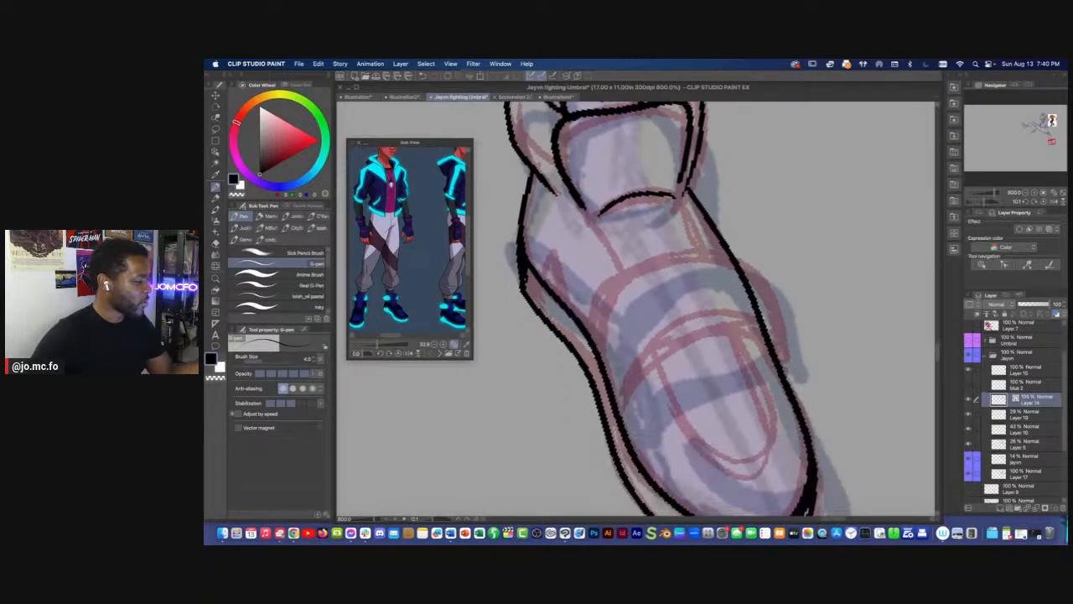
{"action": "mouse_move", "coordinate": [681, 197]}
{"action": "left_mouse_down"}
{"action": "mouse_move", "coordinate": [777, 411]}
{"action": "mouse_move", "coordinate": [781, 471]}
{"action": "left_mouse_up"}
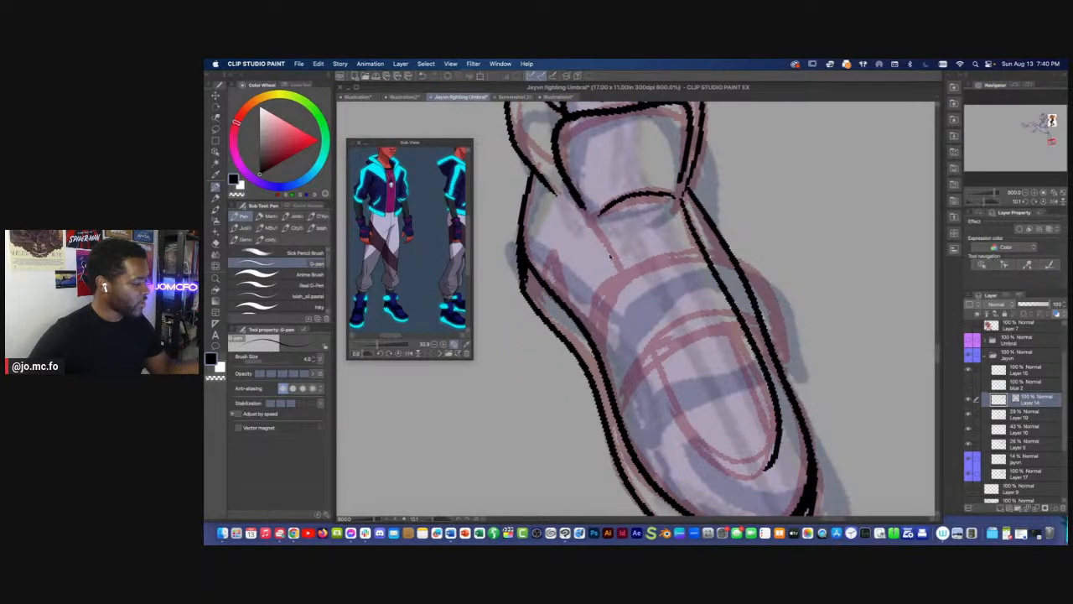
{"action": "mouse_move", "coordinate": [681, 202]}
{"action": "left_mouse_down"}
{"action": "mouse_move", "coordinate": [776, 414]}
{"action": "mouse_move", "coordinate": [682, 437]}
{"action": "left_mouse_up"}
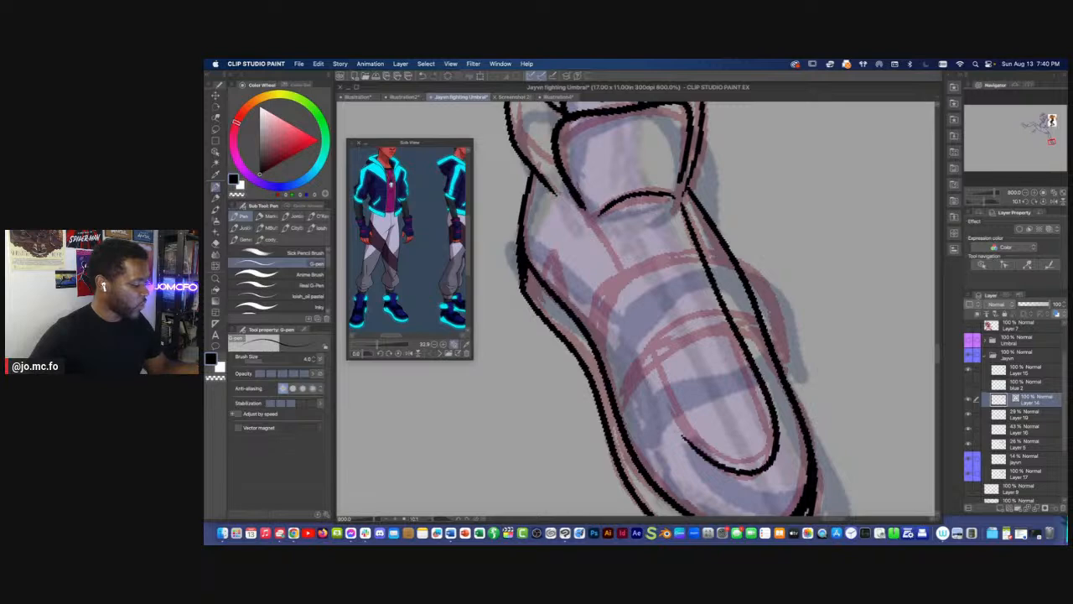
{"action": "mouse_move", "coordinate": [589, 224]}
{"action": "left_mouse_down"}
{"action": "mouse_move", "coordinate": [683, 436]}
{"action": "mouse_move", "coordinate": [723, 473]}
{"action": "left_mouse_up"}
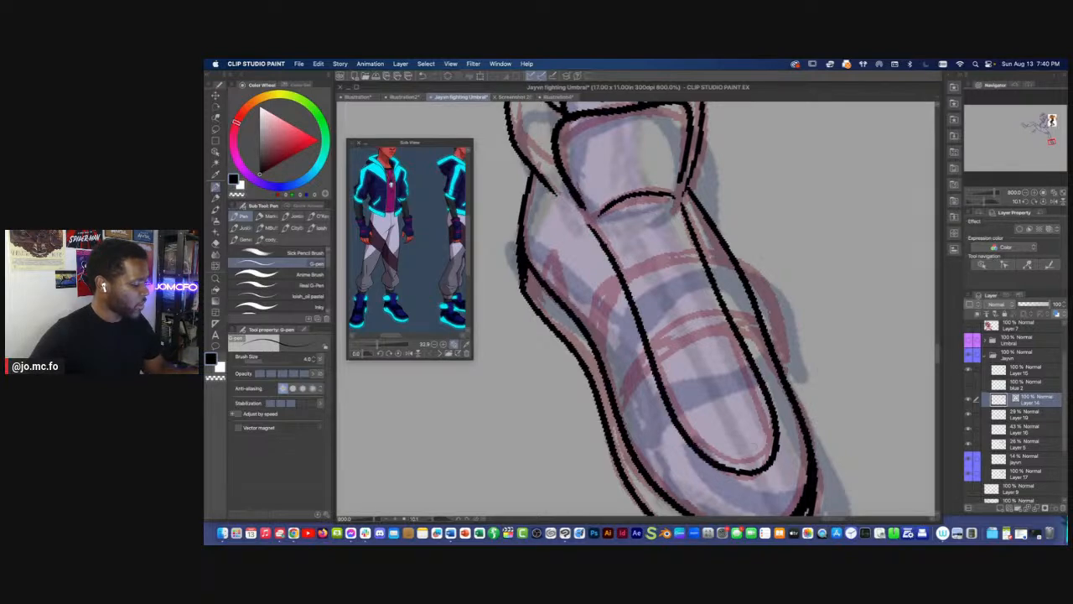
Ink the lower edge of the strap across the lower shoe's U-shaped panel
{"action": "left_click_drag", "start_coordinate": [639, 373], "coordinate": [624, 386]}
{"action": "mouse_move", "coordinate": [602, 423]}
{"action": "left_mouse_down"}
{"action": "mouse_move", "coordinate": [668, 352]}
{"action": "mouse_move", "coordinate": [776, 396]}
{"action": "left_mouse_up"}
{"action": "left_click_drag", "start_coordinate": [732, 369], "coordinate": [735, 404]}
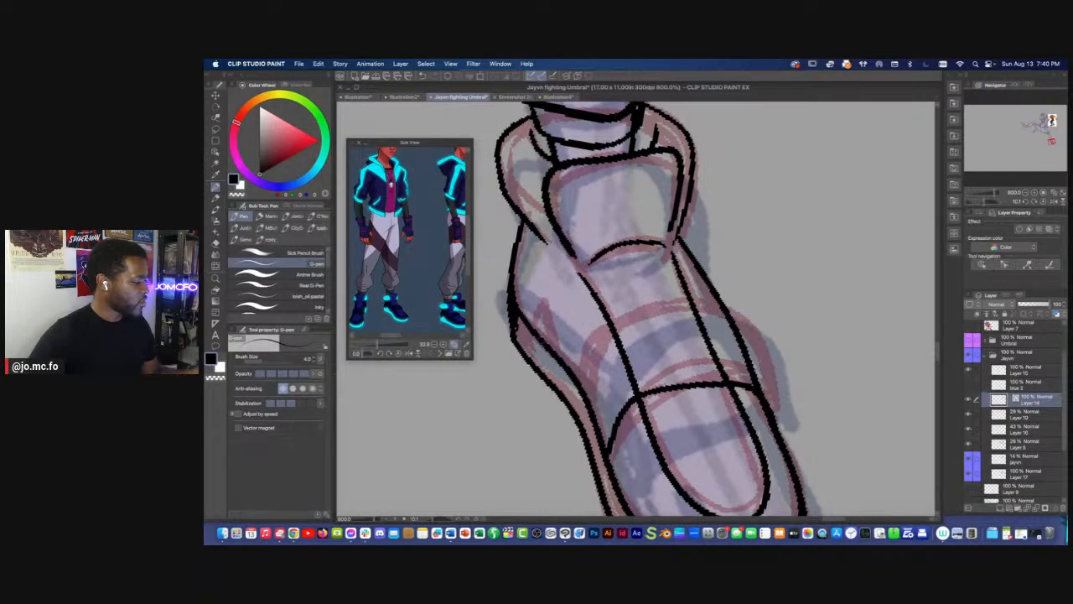
Ink the lower shoe's triangular heel detail and the strap's upper edge, and delete the sole line crossing the triangle
{"action": "mouse_move", "coordinate": [530, 331]}
{"action": "left_mouse_down"}
{"action": "mouse_move", "coordinate": [558, 333]}
{"action": "mouse_move", "coordinate": [566, 359]}
{"action": "left_mouse_up"}
{"action": "mouse_move", "coordinate": [547, 296]}
{"action": "left_mouse_down"}
{"action": "mouse_move", "coordinate": [525, 333]}
{"action": "mouse_move", "coordinate": [579, 369]}
{"action": "mouse_move", "coordinate": [654, 307]}
{"action": "mouse_move", "coordinate": [759, 331]}
{"action": "mouse_move", "coordinate": [772, 401]}
{"action": "left_mouse_up"}
{"action": "key", "text": "m"}
{"action": "key", "text": "Delete"}
{"action": "key", "text": "super+d"}
{"action": "key", "text": "p"}
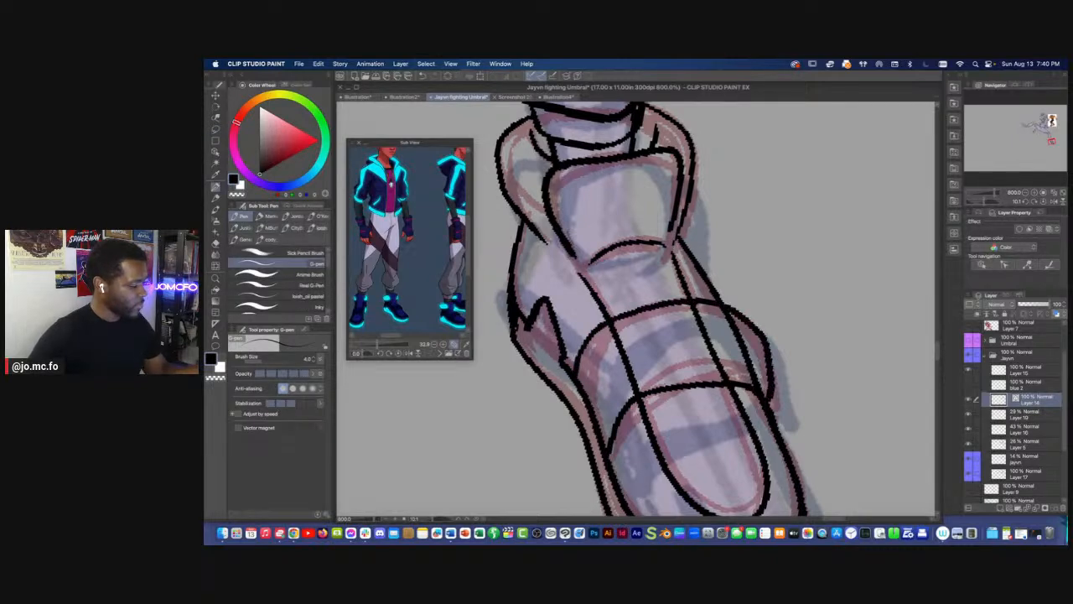
Rework the outer end of the lower shoe's strap and erase the panel lines crossing the strap
{"action": "key", "text": "super+z"}
{"action": "mouse_move", "coordinate": [573, 385]}
{"action": "left_mouse_down"}
{"action": "mouse_move", "coordinate": [578, 347]}
{"action": "mouse_move", "coordinate": [624, 314]}
{"action": "mouse_move", "coordinate": [691, 298]}
{"action": "mouse_move", "coordinate": [729, 307]}
{"action": "mouse_move", "coordinate": [758, 338]}
{"action": "mouse_move", "coordinate": [766, 394]}
{"action": "mouse_move", "coordinate": [733, 306]}
{"action": "mouse_move", "coordinate": [658, 302]}
{"action": "mouse_move", "coordinate": [583, 355]}
{"action": "mouse_move", "coordinate": [574, 380]}
{"action": "mouse_move", "coordinate": [574, 354]}
{"action": "mouse_move", "coordinate": [615, 313]}
{"action": "mouse_move", "coordinate": [699, 299]}
{"action": "mouse_move", "coordinate": [742, 317]}
{"action": "mouse_move", "coordinate": [773, 406]}
{"action": "left_mouse_up"}
{"action": "key", "text": "super+z"}
{"action": "key", "text": "super+z"}
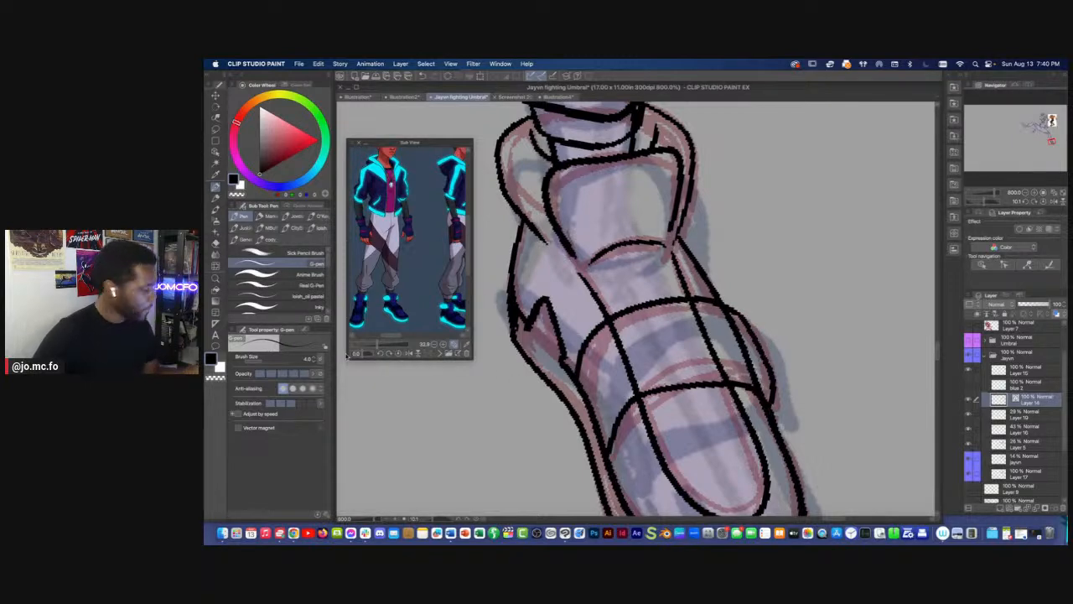
{"action": "key", "text": "e"}
{"action": "left_click_drag", "start_coordinate": [619, 359], "coordinate": [749, 351]}
Ink thin cross lines on the lower shoe's central panel at brush size 3, one above the strap and two below
{"action": "scroll", "coordinate": [531, 372], "scroll_direction": "down", "scroll_amount": 7}
{"action": "scroll", "coordinate": [534, 386], "scroll_direction": "up", "scroll_amount": 7}
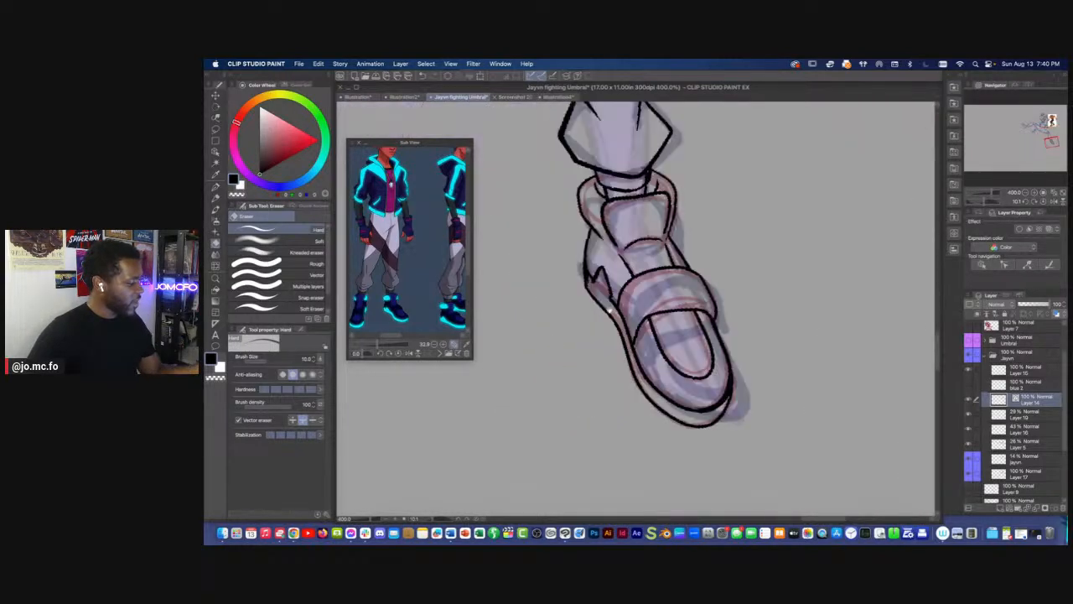
{"action": "key", "text": "p"}
{"action": "left_click_drag", "start_coordinate": [609, 249], "coordinate": [681, 237]}
{"action": "left_click_drag", "start_coordinate": [763, 425], "coordinate": [685, 442]}
{"action": "left_click_drag", "start_coordinate": [748, 388], "coordinate": [662, 401]}
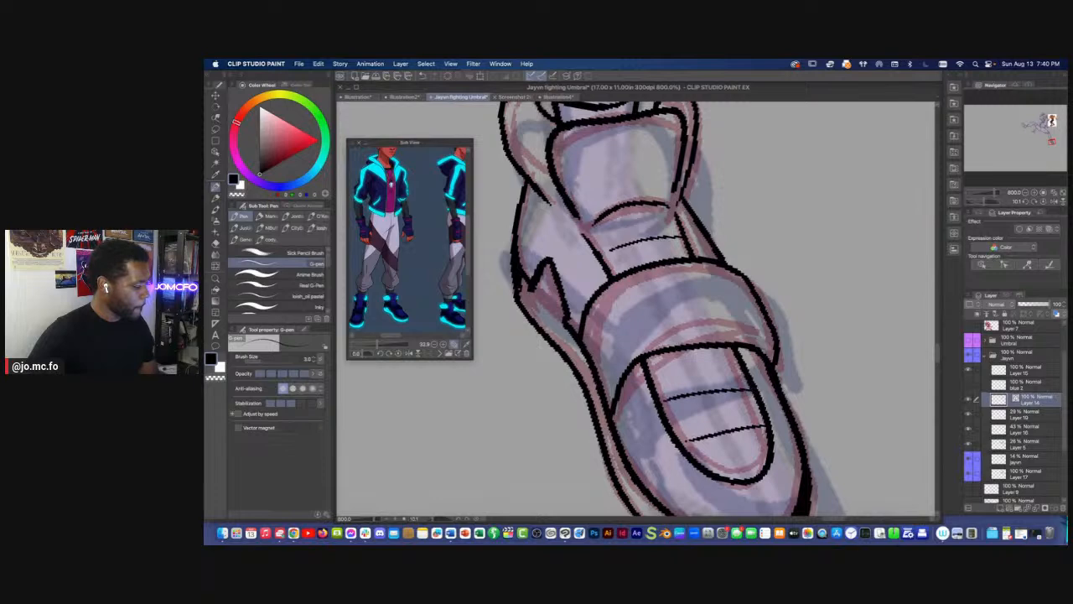
{"action": "left_click_drag", "start_coordinate": [763, 331], "coordinate": [639, 350]}
{"action": "key", "text": "super+z"}
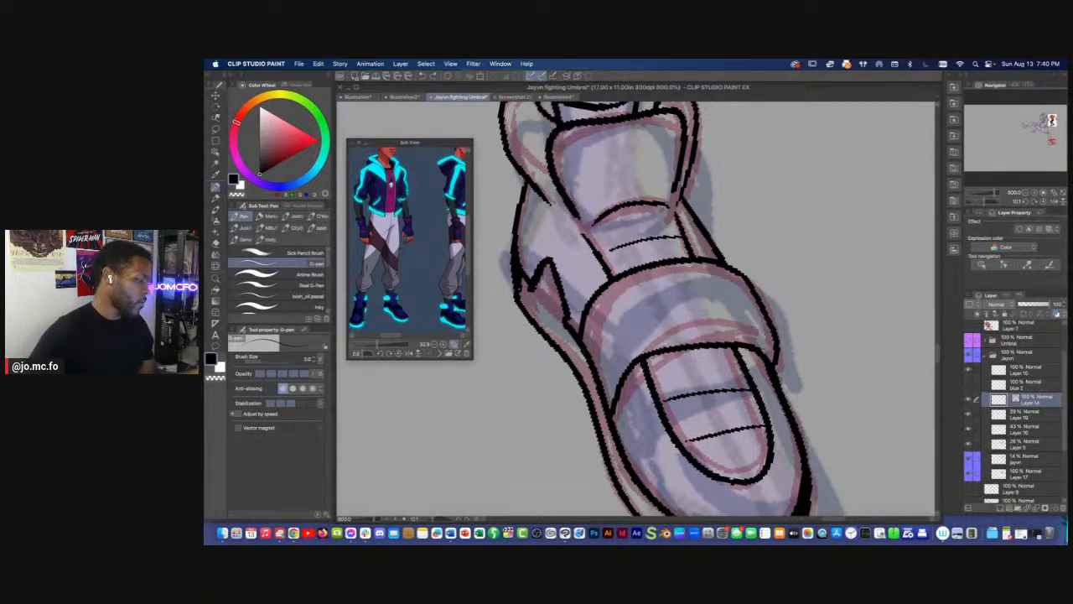
Ink the raised shoe's outer sole contour from the toe tip around to the heel
{"action": "scroll", "coordinate": [651, 382], "scroll_direction": "down", "scroll_amount": 4}
{"action": "left_click_drag", "start_coordinate": [520, 411], "coordinate": [717, 443]}
{"action": "left_click_drag", "start_coordinate": [572, 384], "coordinate": [682, 451]}
{"action": "left_click_drag", "start_coordinate": [580, 330], "coordinate": [651, 415]}
{"action": "key", "text": "super+plus"}
{"action": "key", "text": "super+plus"}
{"action": "left_click_drag", "start_coordinate": [709, 344], "coordinate": [662, 334]}
{"action": "key", "text": "super+plus"}
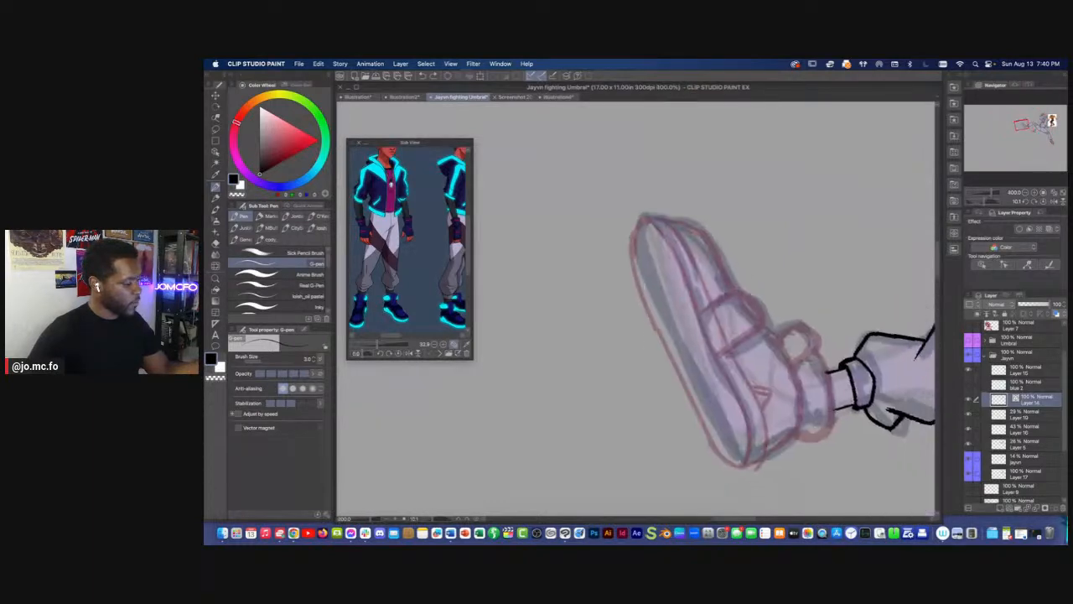
{"action": "left_click_drag", "start_coordinate": [634, 277], "coordinate": [719, 457]}
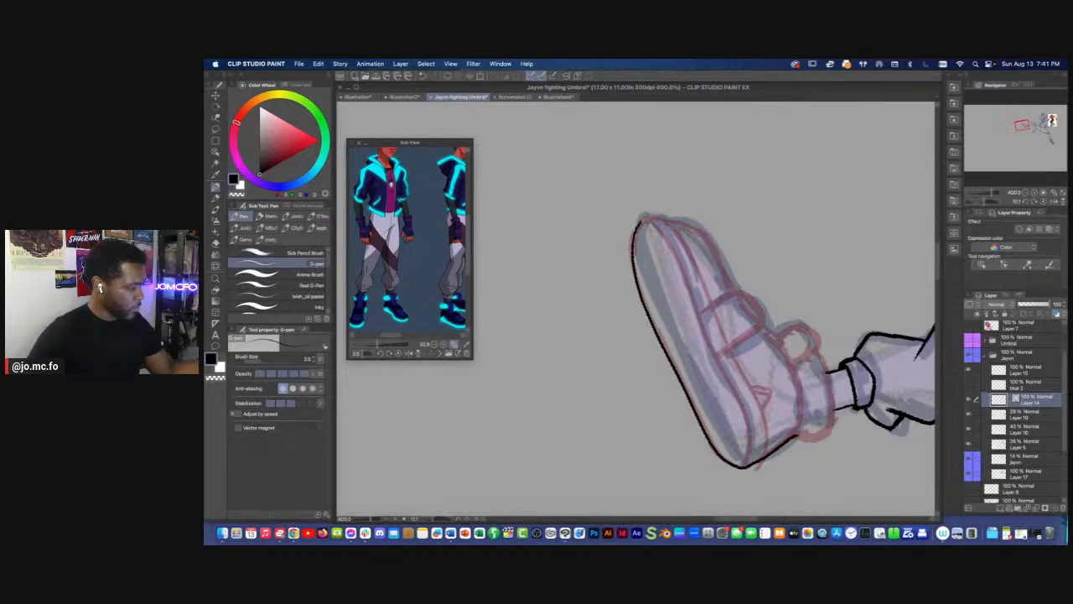
Ink the two lines along the raised shoe's sole edge and the upper outline from the toe over the instep
{"action": "mouse_move", "coordinate": [650, 221]}
{"action": "left_mouse_down"}
{"action": "mouse_move", "coordinate": [670, 245]}
{"action": "mouse_move", "coordinate": [730, 385]}
{"action": "mouse_move", "coordinate": [749, 463]}
{"action": "left_mouse_up"}
{"action": "mouse_move", "coordinate": [664, 222]}
{"action": "left_mouse_down"}
{"action": "mouse_move", "coordinate": [756, 398]}
{"action": "mouse_move", "coordinate": [765, 431]}
{"action": "mouse_move", "coordinate": [755, 466]}
{"action": "left_mouse_up"}
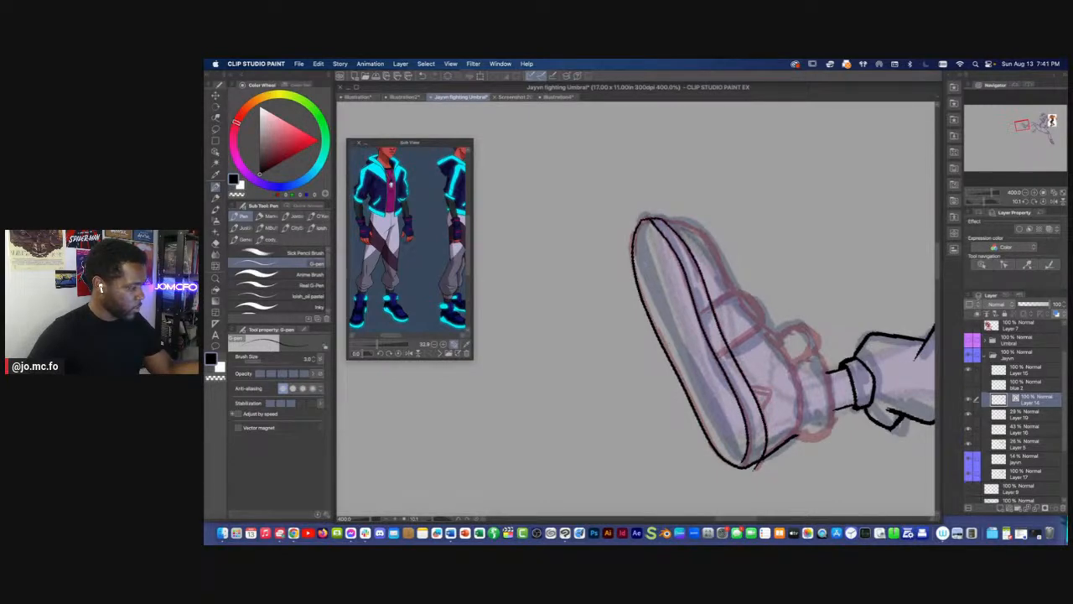
{"action": "mouse_move", "coordinate": [696, 228]}
{"action": "left_mouse_down"}
{"action": "mouse_move", "coordinate": [795, 391]}
{"action": "mouse_move", "coordinate": [800, 435]}
{"action": "mouse_move", "coordinate": [812, 230]}
{"action": "left_mouse_up"}
{"action": "key", "text": "r"}
{"action": "key", "text": "super+plus"}
{"action": "left_click_drag", "start_coordinate": [668, 399], "coordinate": [665, 538]}
{"action": "key", "text": "p"}
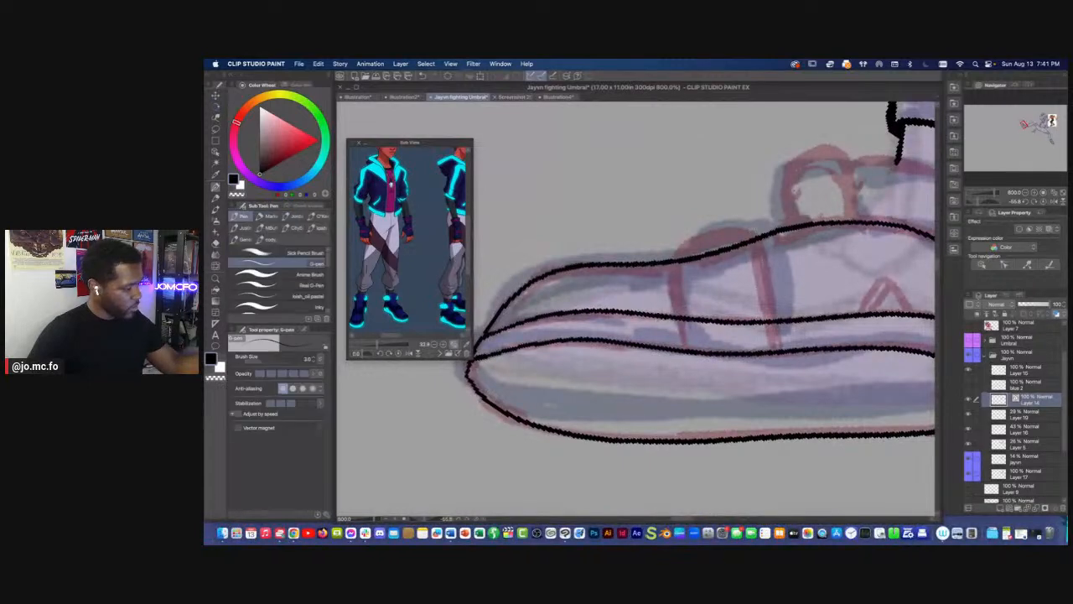
Ink the raised shoe's instep strap, tongue tab, ankle collar outline and heel edge over the red sketch
{"action": "left_click_drag", "start_coordinate": [754, 237], "coordinate": [770, 320]}
{"action": "mouse_move", "coordinate": [753, 229]}
{"action": "left_mouse_down"}
{"action": "mouse_move", "coordinate": [672, 250]}
{"action": "mouse_move", "coordinate": [685, 320]}
{"action": "mouse_move", "coordinate": [584, 387]}
{"action": "left_mouse_up"}
{"action": "mouse_move", "coordinate": [690, 301]}
{"action": "left_mouse_down"}
{"action": "mouse_move", "coordinate": [683, 244]}
{"action": "mouse_move", "coordinate": [756, 261]}
{"action": "mouse_move", "coordinate": [759, 298]}
{"action": "left_mouse_up"}
{"action": "mouse_move", "coordinate": [739, 269]}
{"action": "left_mouse_down"}
{"action": "mouse_move", "coordinate": [606, 263]}
{"action": "mouse_move", "coordinate": [684, 235]}
{"action": "mouse_move", "coordinate": [778, 297]}
{"action": "mouse_move", "coordinate": [759, 348]}
{"action": "left_mouse_up"}
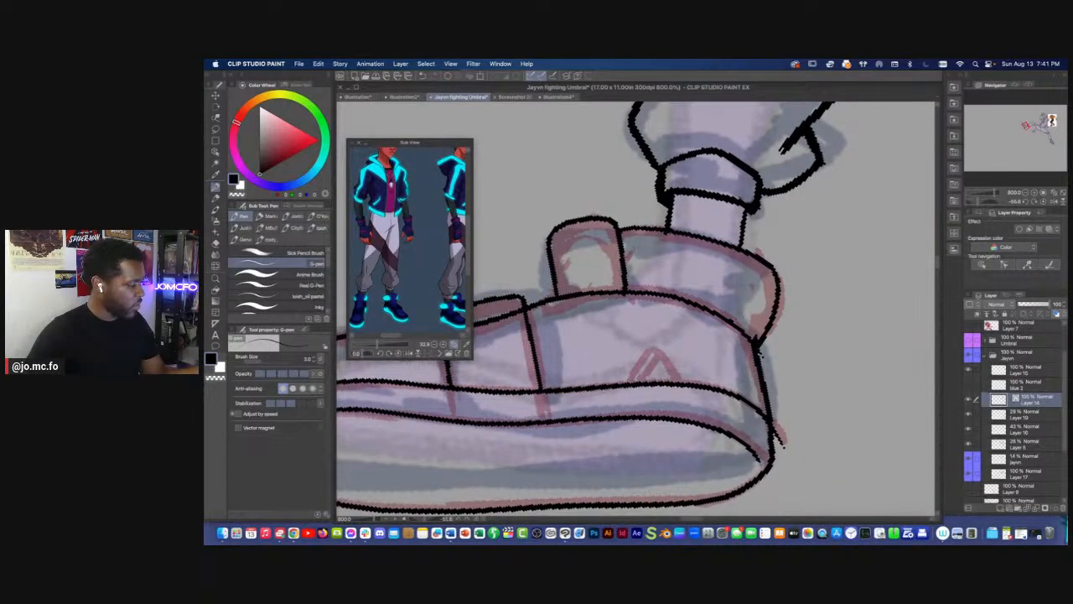
Examine the heel and ankle collar of the reference character's shoe up close in the Sub View
{"action": "scroll", "coordinate": [583, 300], "scroll_direction": "down", "scroll_amount": 7}
{"action": "left_click_drag", "start_coordinate": [380, 345], "coordinate": [359, 198]}
{"action": "left_click_drag", "start_coordinate": [411, 284], "coordinate": [368, 198]}
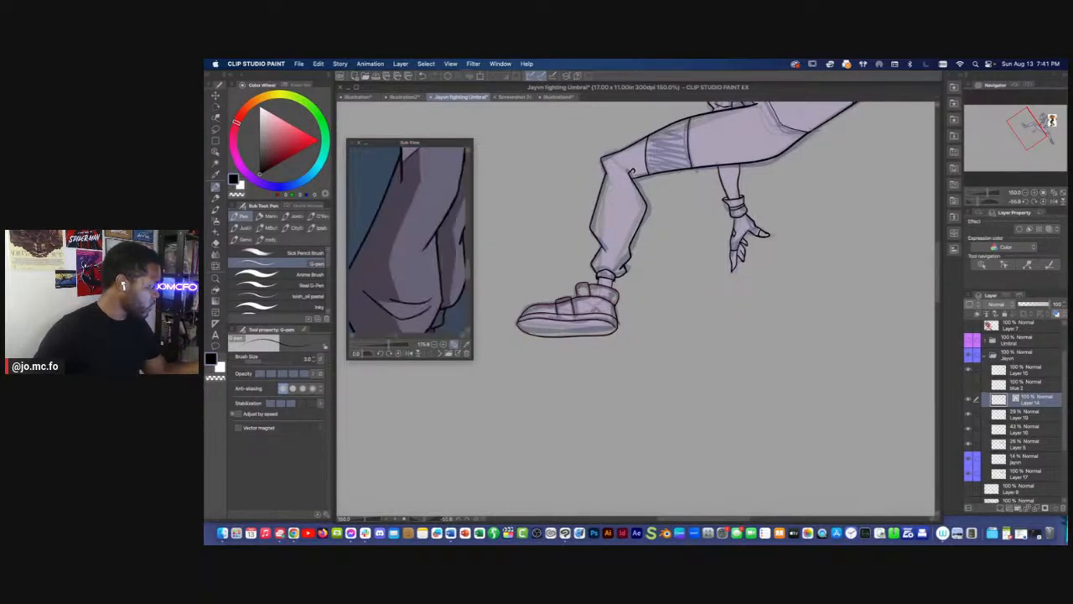
{"action": "left_click_drag", "start_coordinate": [385, 314], "coordinate": [349, 207]}
{"action": "left_click_drag", "start_coordinate": [381, 345], "coordinate": [385, 346]}
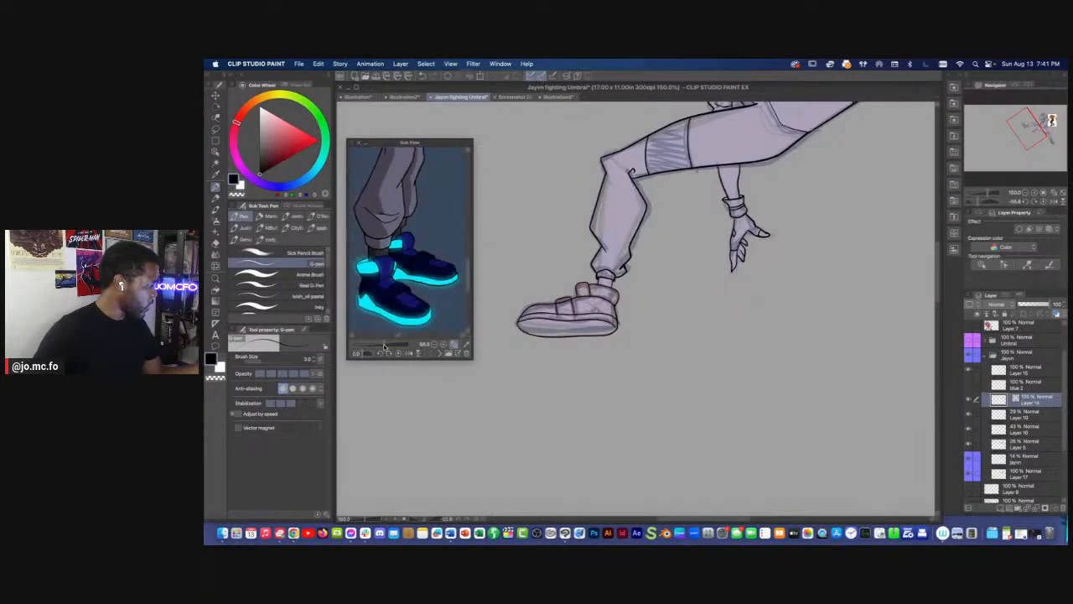
{"action": "left_click_drag", "start_coordinate": [374, 286], "coordinate": [386, 300]}
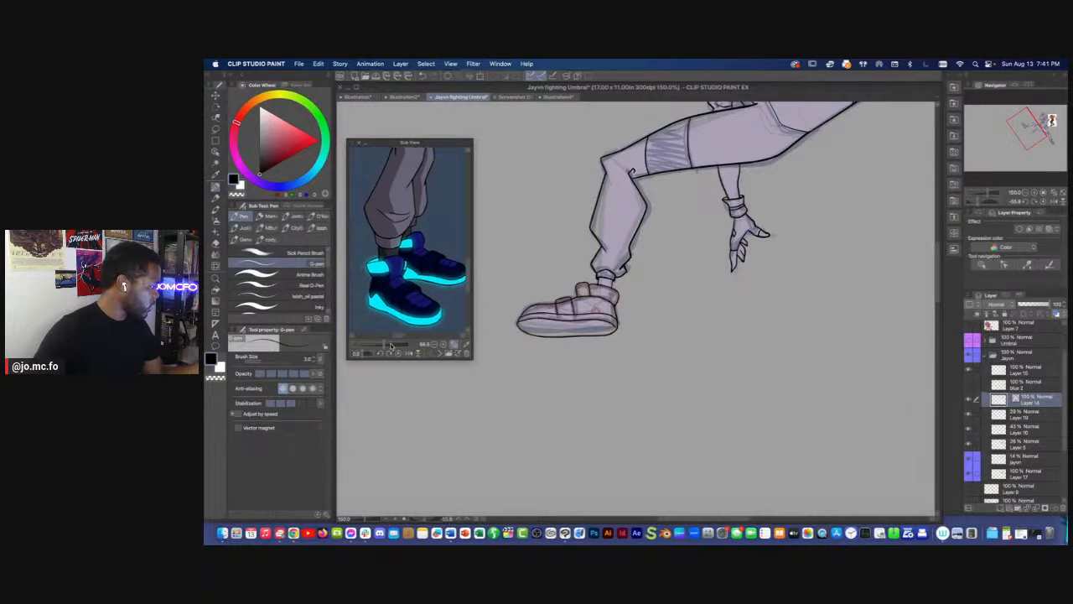
{"action": "left_click_drag", "start_coordinate": [387, 345], "coordinate": [390, 345]}
{"action": "left_click_drag", "start_coordinate": [387, 299], "coordinate": [457, 211]}
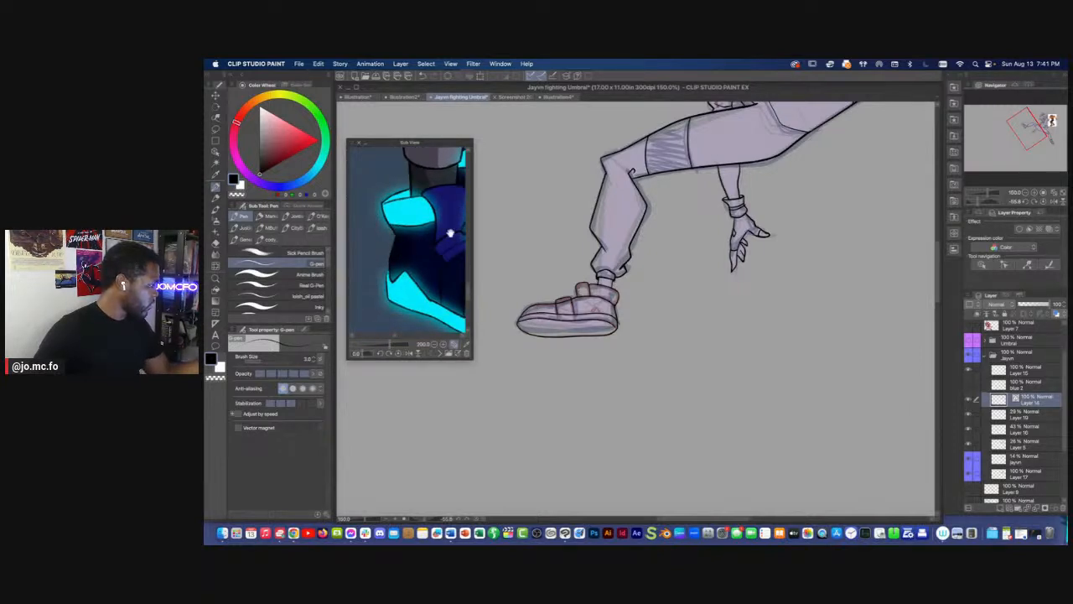
Ink a higher lower edge for the raised shoe's collar, and erase the old edge line and the overshoot at the heel
{"action": "scroll", "coordinate": [620, 324], "scroll_direction": "up", "scroll_amount": 5}
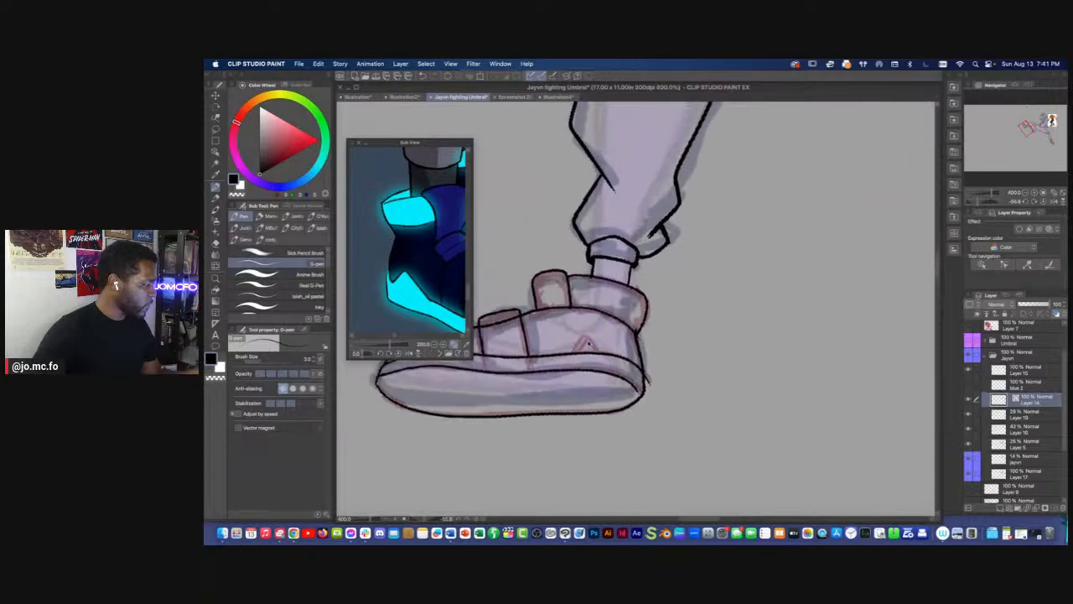
{"action": "left_click_drag", "start_coordinate": [562, 258], "coordinate": [701, 307]}
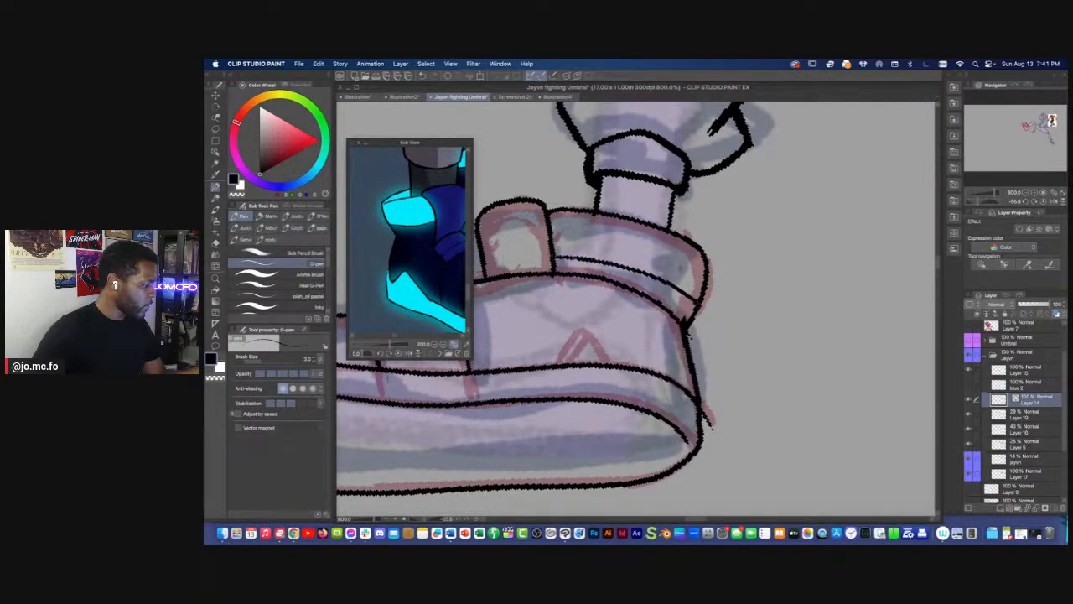
{"action": "key", "text": "e"}
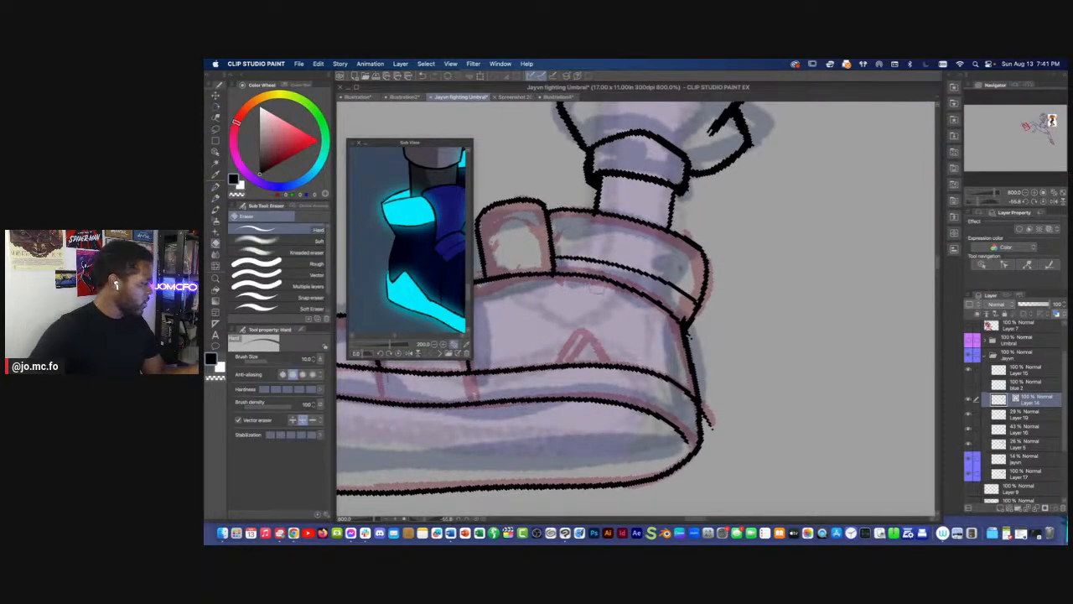
{"action": "left_click_drag", "start_coordinate": [598, 273], "coordinate": [594, 304]}
{"action": "key", "text": "["}
{"action": "left_click_drag", "start_coordinate": [713, 416], "coordinate": [705, 424]}
{"action": "left_click_drag", "start_coordinate": [607, 444], "coordinate": [794, 476]}
Ink a small triangular notch rising from the raised shoe's sole line near the heel, open at its base
{"action": "key", "text": "p"}
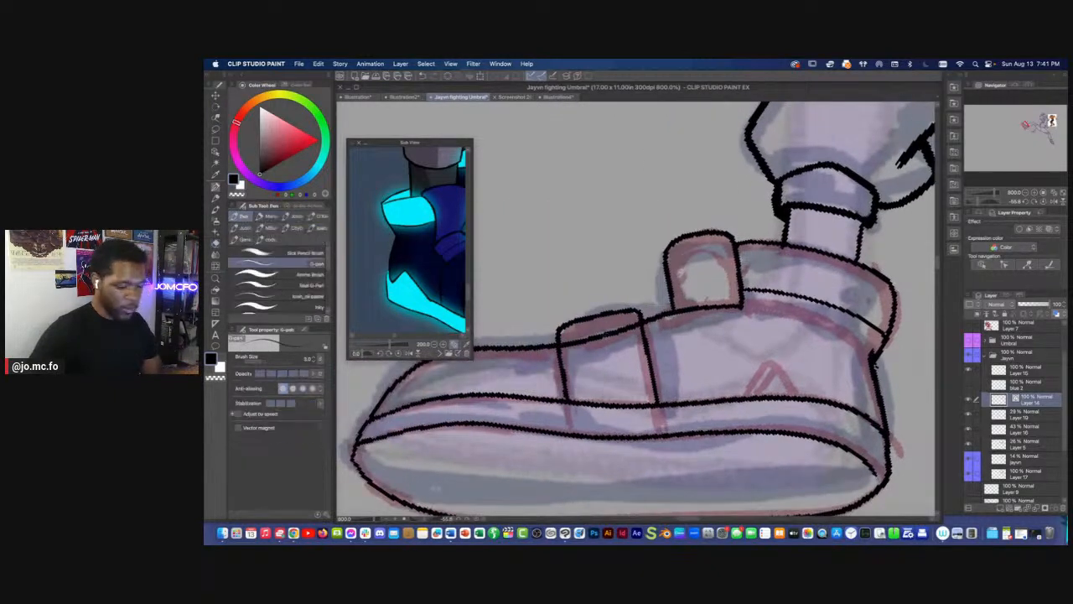
{"action": "mouse_move", "coordinate": [749, 398]}
{"action": "left_mouse_down"}
{"action": "mouse_move", "coordinate": [778, 362]}
{"action": "mouse_move", "coordinate": [795, 398]}
{"action": "mouse_move", "coordinate": [762, 409]}
{"action": "left_mouse_up"}
{"action": "key", "text": "e"}
Look over the inked collar, strap and sole details of the lower shoe for comparison
{"action": "scroll", "coordinate": [742, 428], "scroll_direction": "down", "scroll_amount": 5}
{"action": "scroll", "coordinate": [752, 442], "scroll_direction": "down", "scroll_amount": 1}
{"action": "left_click_drag", "start_coordinate": [784, 444], "coordinate": [550, 378]}
{"action": "left_click_drag", "start_coordinate": [762, 375], "coordinate": [600, 475]}
{"action": "left_click_drag", "start_coordinate": [695, 381], "coordinate": [646, 474]}
{"action": "scroll", "coordinate": [671, 394], "scroll_direction": "up", "scroll_amount": 10}
{"action": "key", "text": "p"}
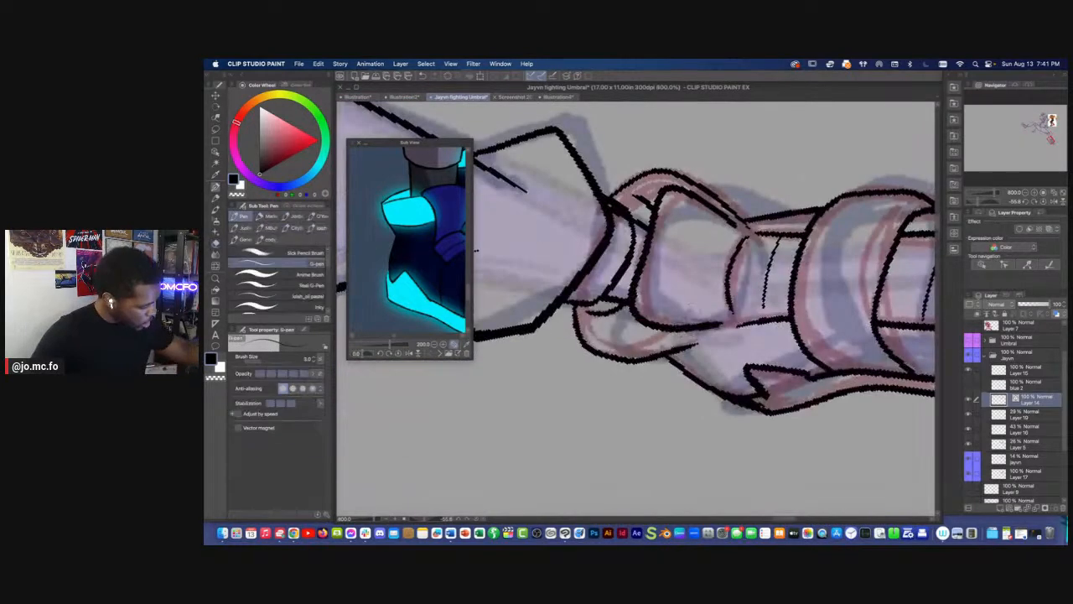
{"action": "scroll", "coordinate": [609, 421], "scroll_direction": "down", "scroll_amount": 5}
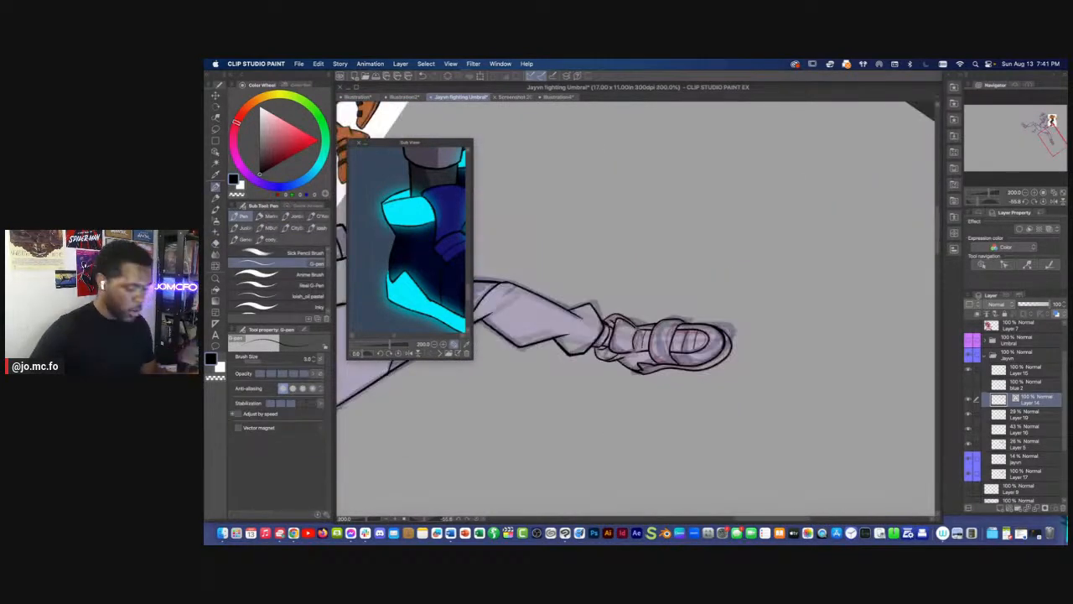
Redraw the rear edge of the raised shoe's tongue tab, thicken the collar's top outline and erase the doubled tab line
{"action": "key", "text": "r"}
{"action": "left_click_drag", "start_coordinate": [640, 401], "coordinate": [596, 391]}
{"action": "mouse_move", "coordinate": [459, 384]}
{"action": "left_mouse_down"}
{"action": "mouse_move", "coordinate": [696, 454]}
{"action": "mouse_move", "coordinate": [718, 444]}
{"action": "mouse_move", "coordinate": [872, 453]}
{"action": "left_mouse_up"}
{"action": "scroll", "coordinate": [489, 431], "scroll_direction": "up", "scroll_amount": 3}
{"action": "scroll", "coordinate": [764, 319], "scroll_direction": "up", "scroll_amount": 3}
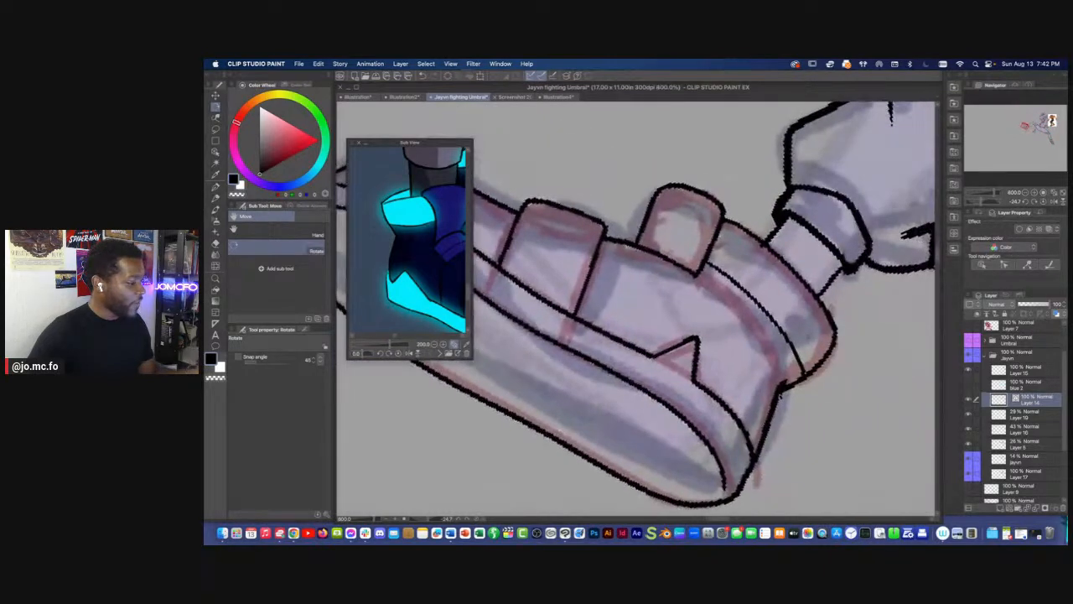
{"action": "key", "text": "p"}
{"action": "mouse_move", "coordinate": [665, 325]}
{"action": "left_mouse_down"}
{"action": "mouse_move", "coordinate": [698, 263]}
{"action": "mouse_move", "coordinate": [759, 312]}
{"action": "mouse_move", "coordinate": [805, 372]}
{"action": "mouse_move", "coordinate": [783, 414]}
{"action": "mouse_move", "coordinate": [754, 435]}
{"action": "left_mouse_up"}
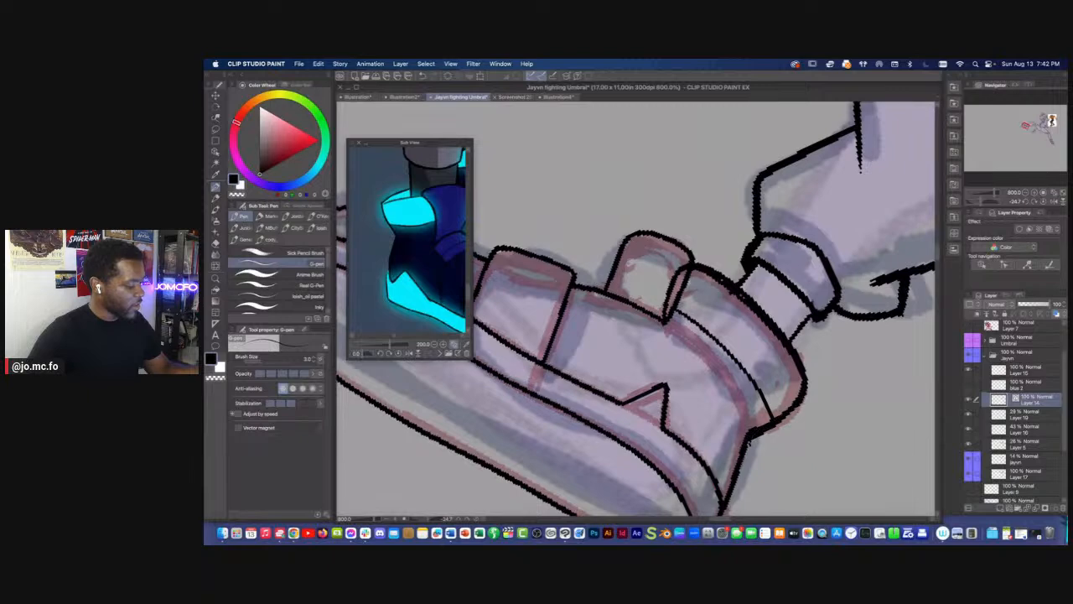
{"action": "key", "text": "e"}
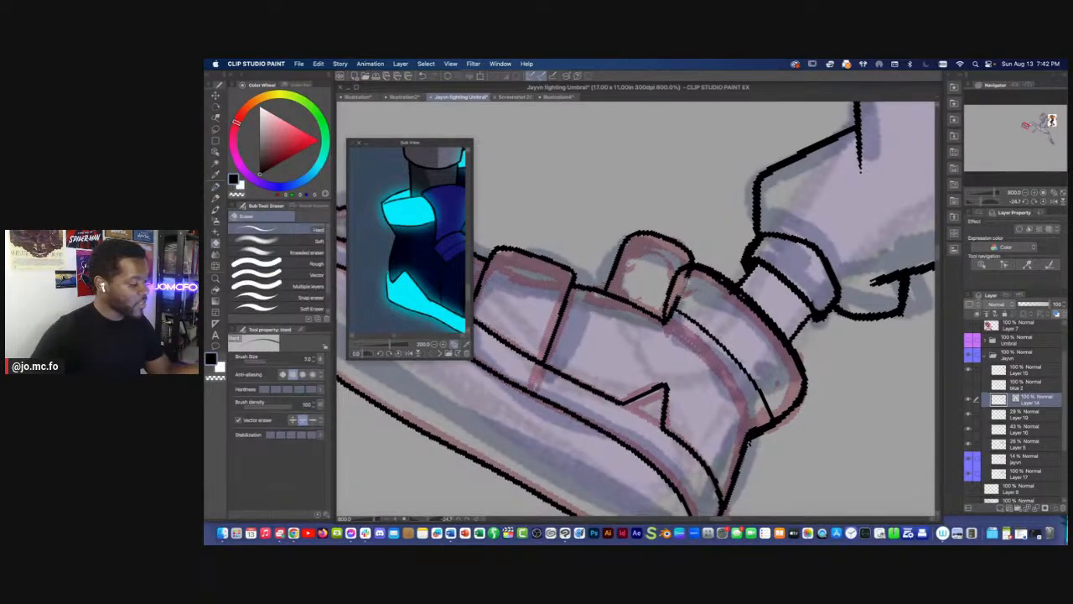
{"action": "key", "text": "super+z"}
{"action": "key", "text": "["}
{"action": "left_click_drag", "start_coordinate": [686, 283], "coordinate": [677, 299]}
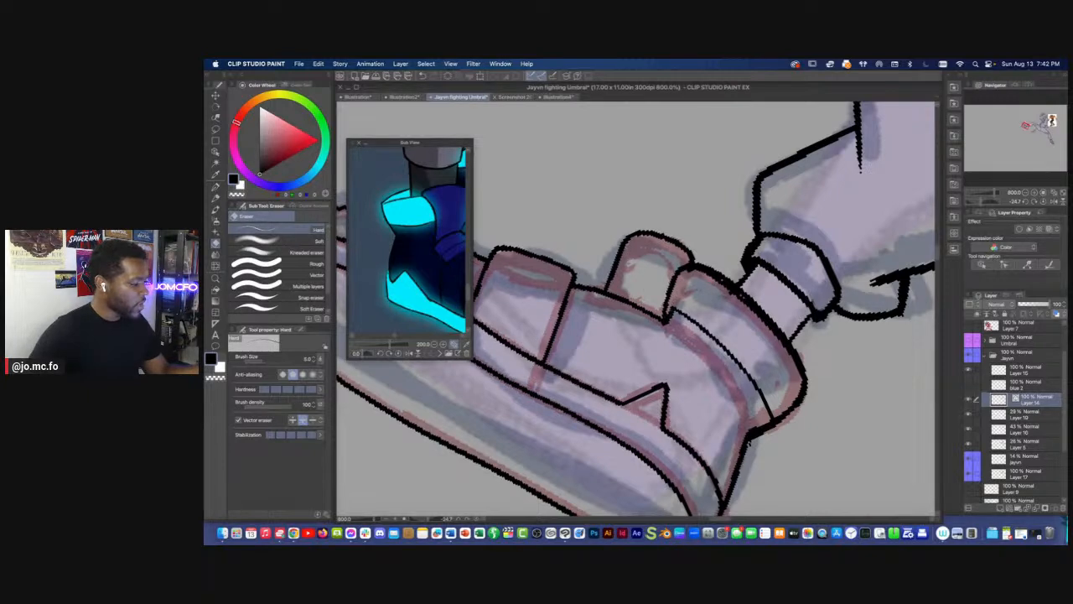
Thicken the raised collar's lower line and redraw the tongue tab's front edge as a curve, erasing the old edge
{"action": "key", "text": "p"}
{"action": "mouse_move", "coordinate": [679, 312]}
{"action": "left_mouse_down"}
{"action": "mouse_move", "coordinate": [731, 350]}
{"action": "mouse_move", "coordinate": [774, 425]}
{"action": "left_mouse_up"}
{"action": "scroll", "coordinate": [770, 445], "scroll_direction": "down", "scroll_amount": 7}
{"action": "scroll", "coordinate": [770, 449], "scroll_direction": "up", "scroll_amount": 10}
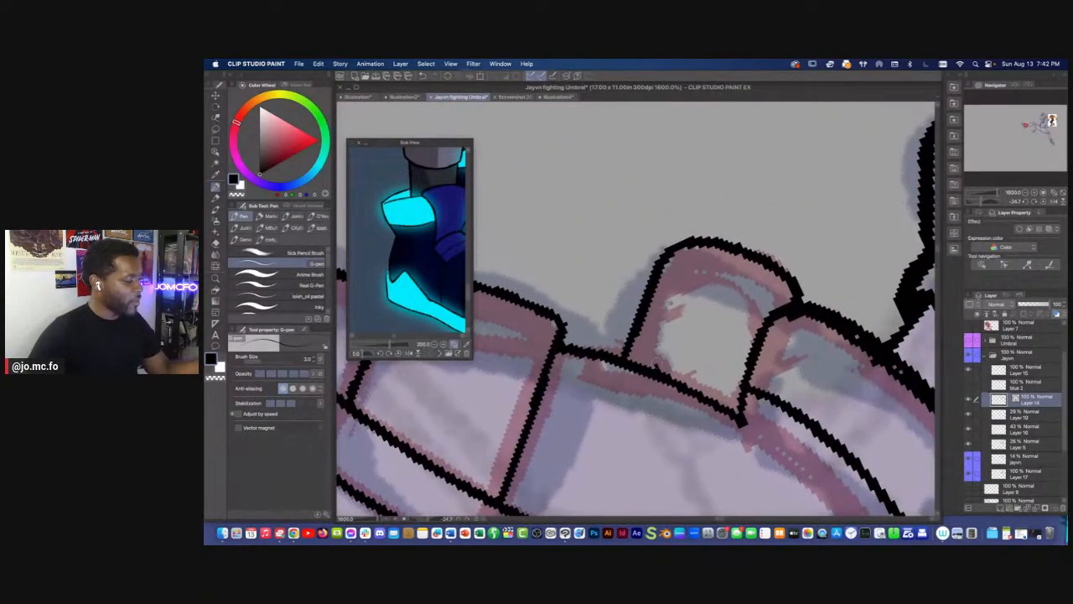
{"action": "left_click_drag", "start_coordinate": [651, 369], "coordinate": [675, 247]}
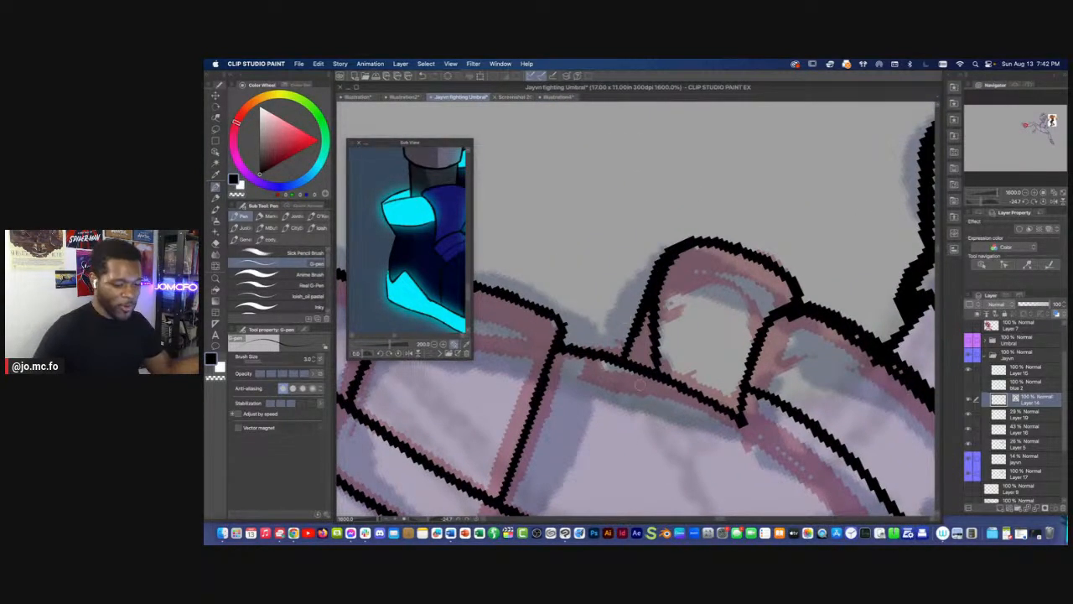
{"action": "key", "text": "e"}
{"action": "left_click_drag", "start_coordinate": [637, 348], "coordinate": [668, 249]}
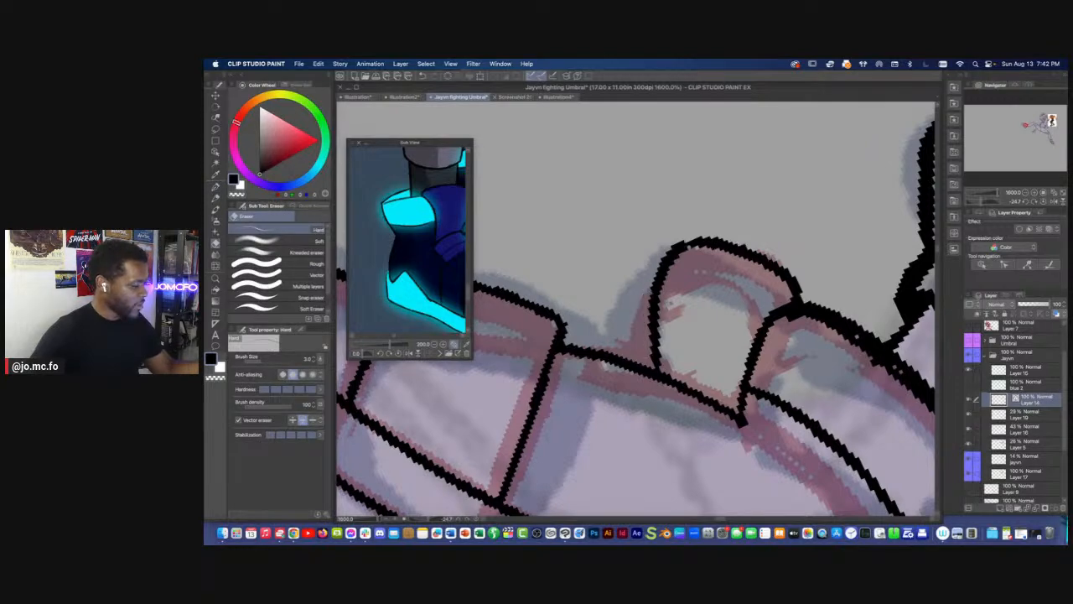
Hide the three faded sketch layers at 29, 43 and 26 % opacity beneath the ink layer
{"action": "scroll", "coordinate": [639, 342], "scroll_direction": "down", "scroll_amount": 15}
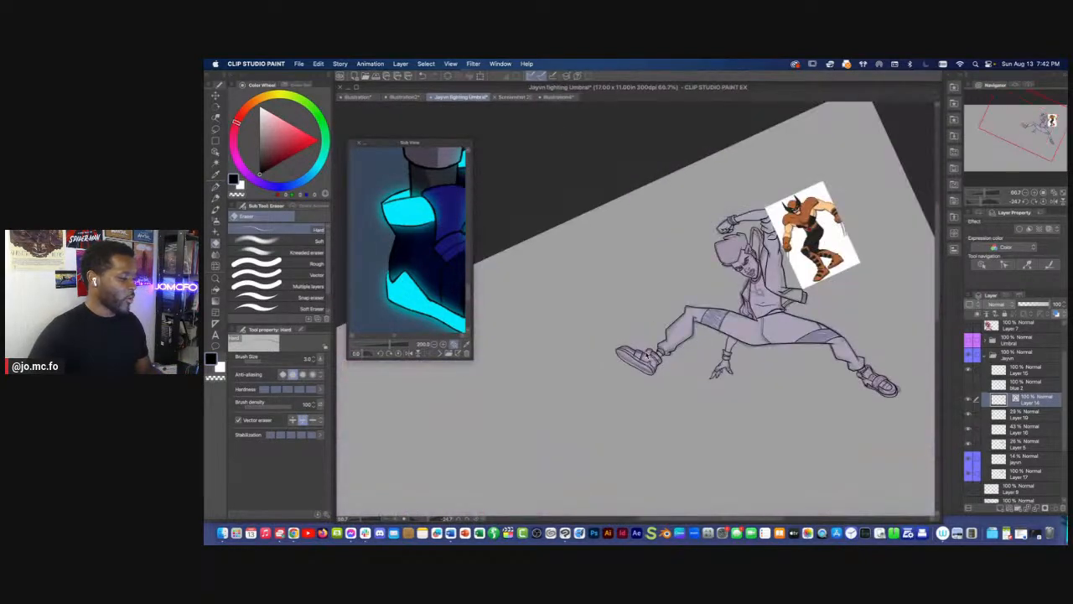
{"action": "scroll", "coordinate": [646, 356], "scroll_direction": "down", "scroll_amount": 1}
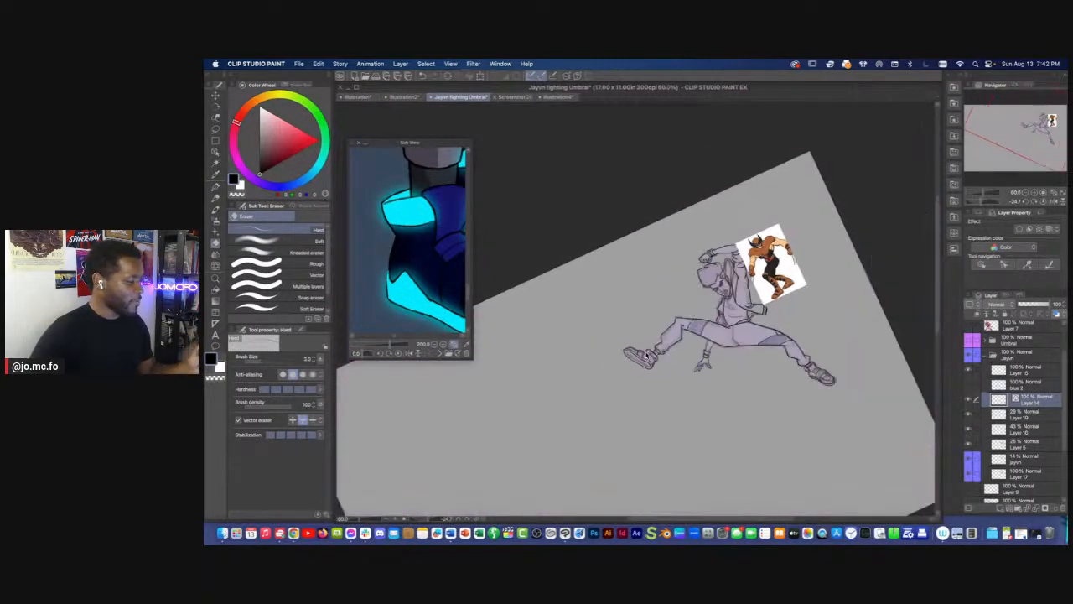
{"action": "scroll", "coordinate": [647, 357], "scroll_direction": "up", "scroll_amount": 1}
{"action": "left_click", "coordinate": [968, 402]}
{"action": "left_click", "coordinate": [968, 402]}
{"action": "left_click", "coordinate": [969, 414]}
{"action": "left_click", "coordinate": [969, 428]}
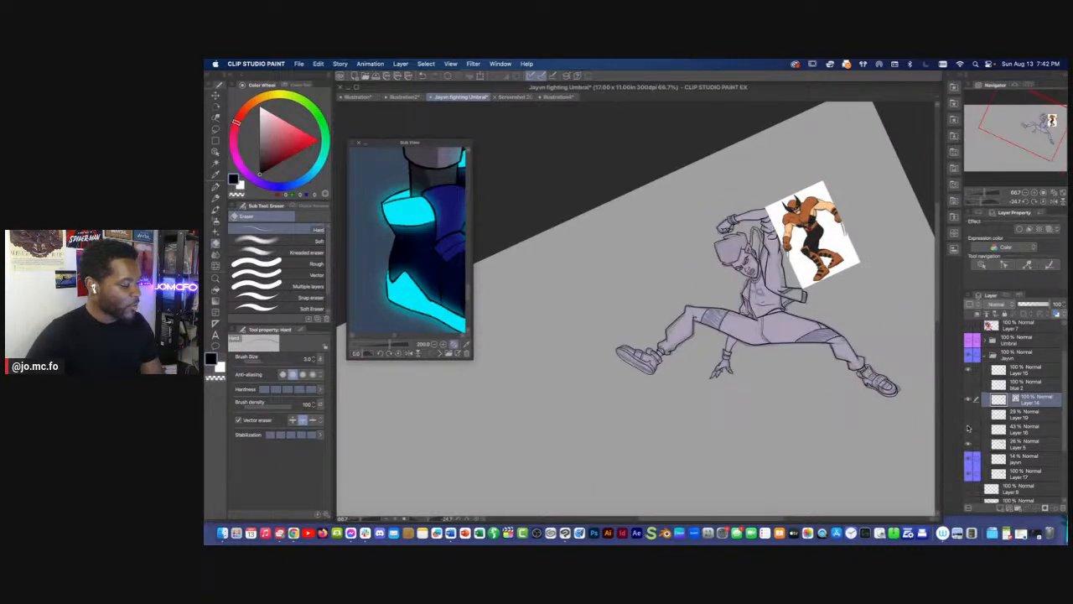
{"action": "left_click", "coordinate": [968, 444]}
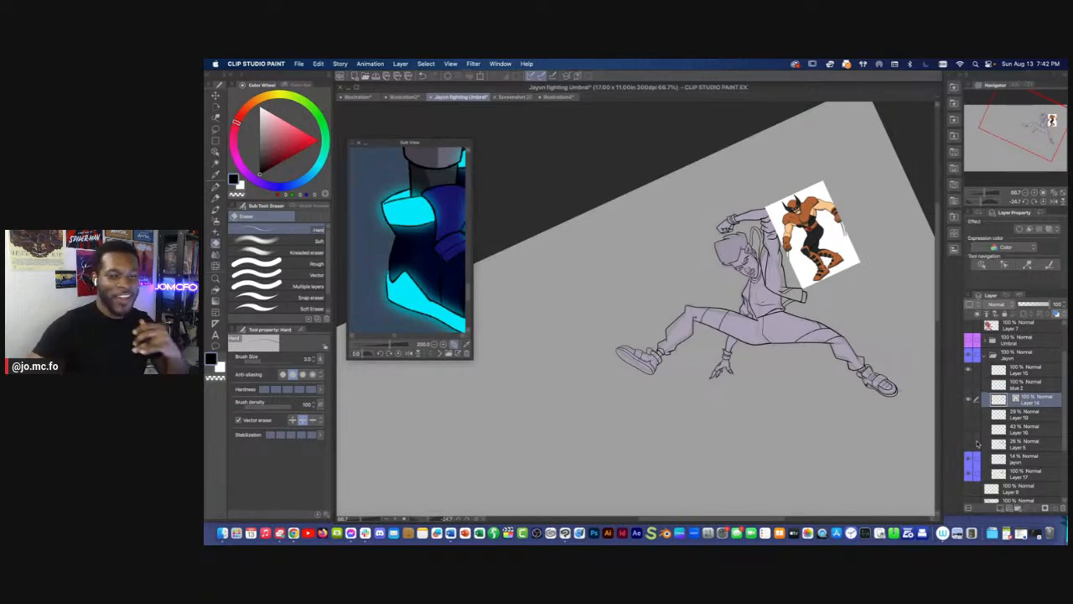
Straighten the canvas to review the clean line art and show the full character turnaround in the Sub View
{"action": "key", "text": "super+minus"}
{"action": "key", "text": "super+plus"}
{"action": "key", "text": "r"}
{"action": "mouse_move", "coordinate": [658, 371]}
{"action": "left_mouse_down"}
{"action": "mouse_move", "coordinate": [630, 375]}
{"action": "mouse_move", "coordinate": [640, 418]}
{"action": "left_mouse_up"}
{"action": "key", "text": "super+plus"}
{"action": "key", "text": "super+plus"}
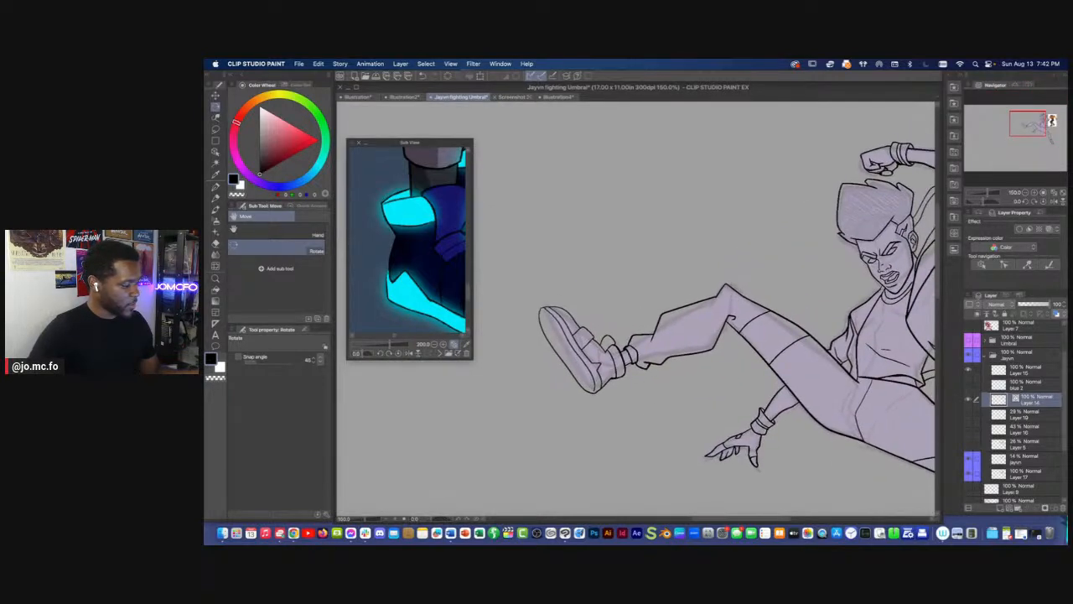
{"action": "left_click_drag", "start_coordinate": [389, 345], "coordinate": [372, 345]}
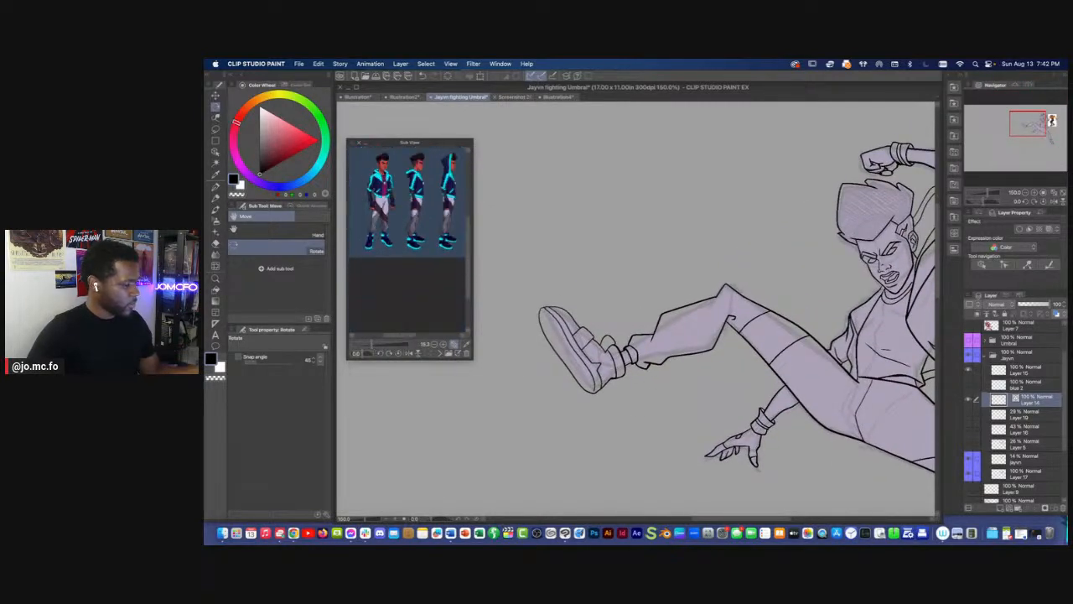
Set the pen's brush size to 2 for inking the character's facial details
{"action": "left_click_drag", "start_coordinate": [712, 388], "coordinate": [534, 503]}
{"action": "key", "text": "super+plus"}
{"action": "key", "text": "super+plus"}
{"action": "key", "text": "super+plus"}
{"action": "key", "text": "super+plus"}
{"action": "key", "text": "super+plus"}
{"action": "left_click_drag", "start_coordinate": [735, 324], "coordinate": [519, 374]}
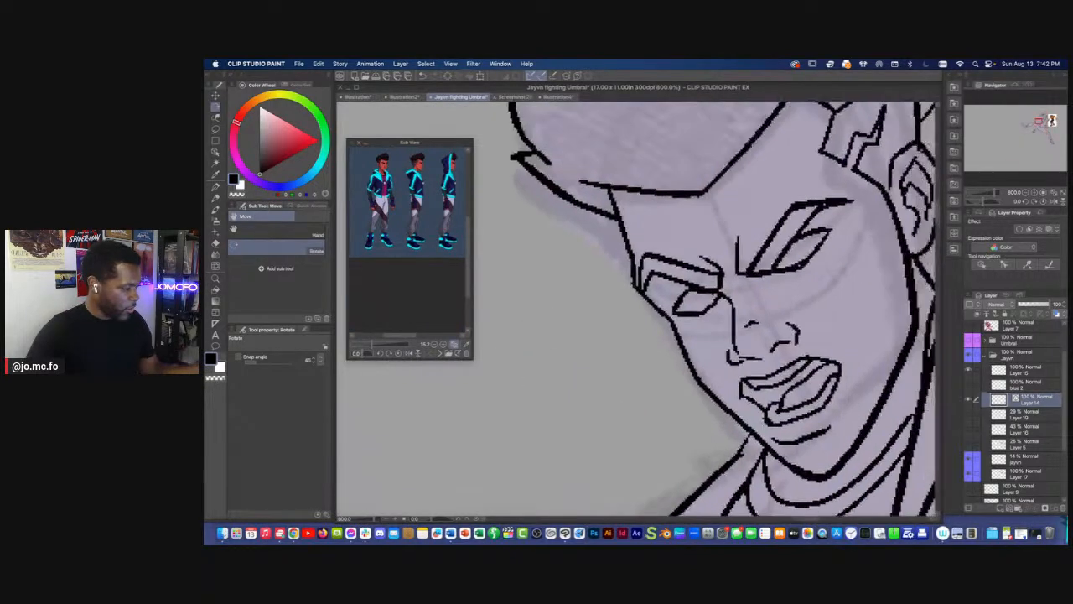
{"action": "key", "text": "p"}
{"action": "key", "text": "["}
{"action": "key", "text": "["}
{"action": "key", "text": "["}
{"action": "left_click_drag", "start_coordinate": [721, 311], "coordinate": [699, 330]}
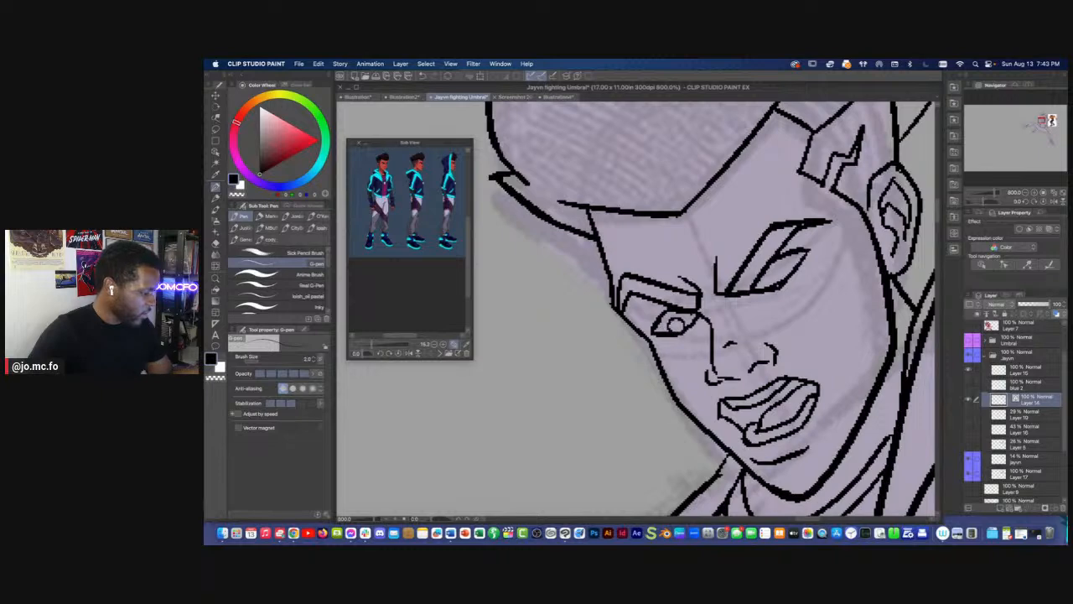
{"action": "left_click_drag", "start_coordinate": [774, 268], "coordinate": [774, 286]}
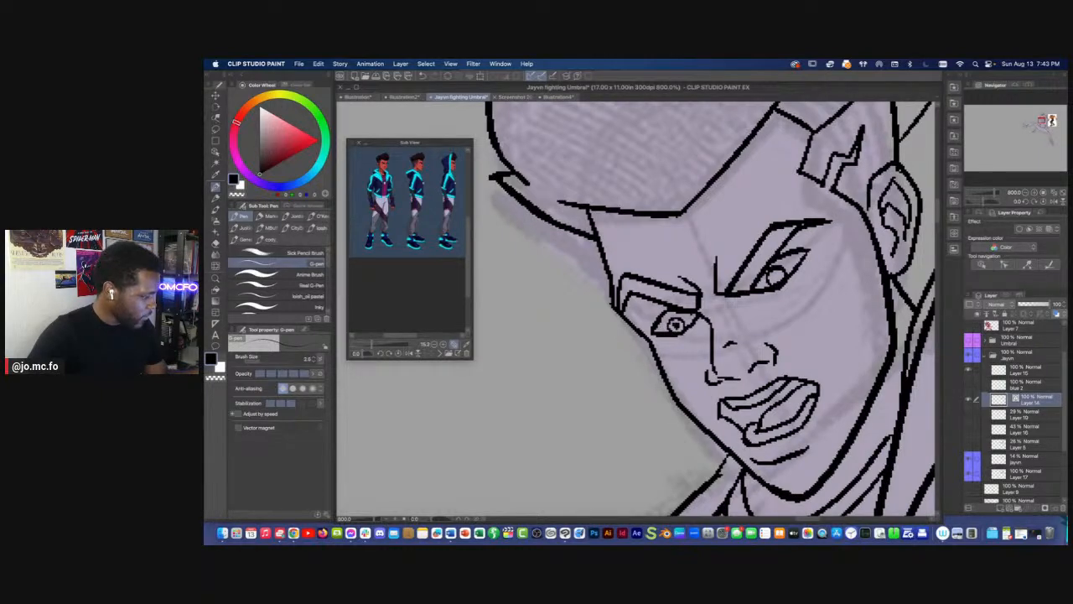
{"action": "scroll", "coordinate": [768, 272], "scroll_direction": "down", "scroll_amount": 7}
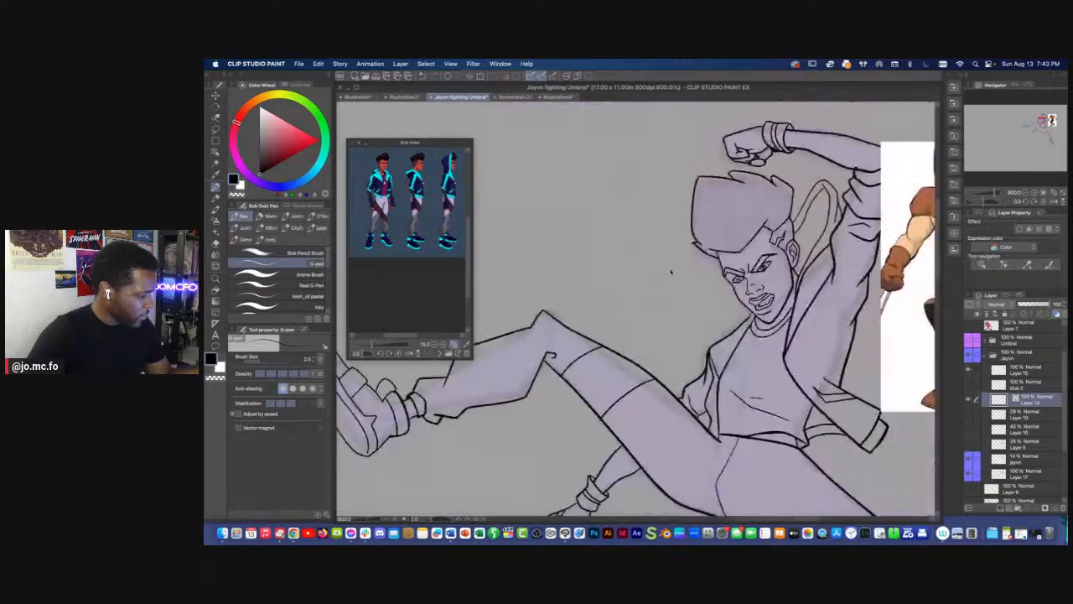
{"action": "scroll", "coordinate": [755, 281], "scroll_direction": "up", "scroll_amount": 7}
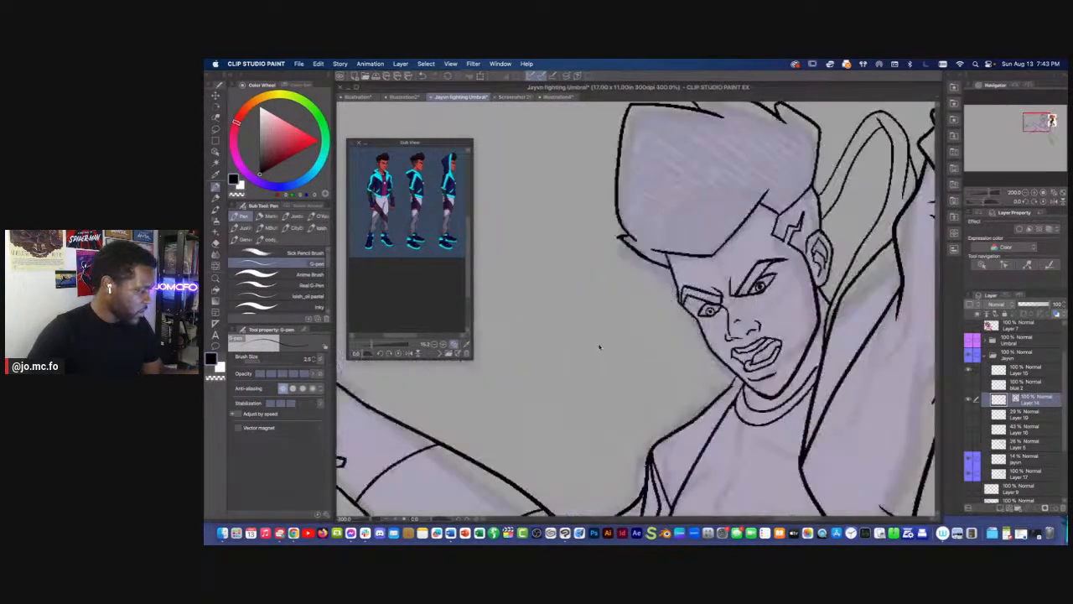
{"action": "key", "text": "super+z"}
{"action": "mouse_move", "coordinate": [776, 279]}
{"action": "left_mouse_down"}
{"action": "mouse_move", "coordinate": [648, 347]}
{"action": "mouse_move", "coordinate": [685, 337]}
{"action": "left_mouse_up"}
{"action": "key", "text": "super+z"}
Ink a round iris with a dark pupil in each of the character's eyes at brush size 2
{"action": "left_click_drag", "start_coordinate": [686, 339], "coordinate": [683, 354]}
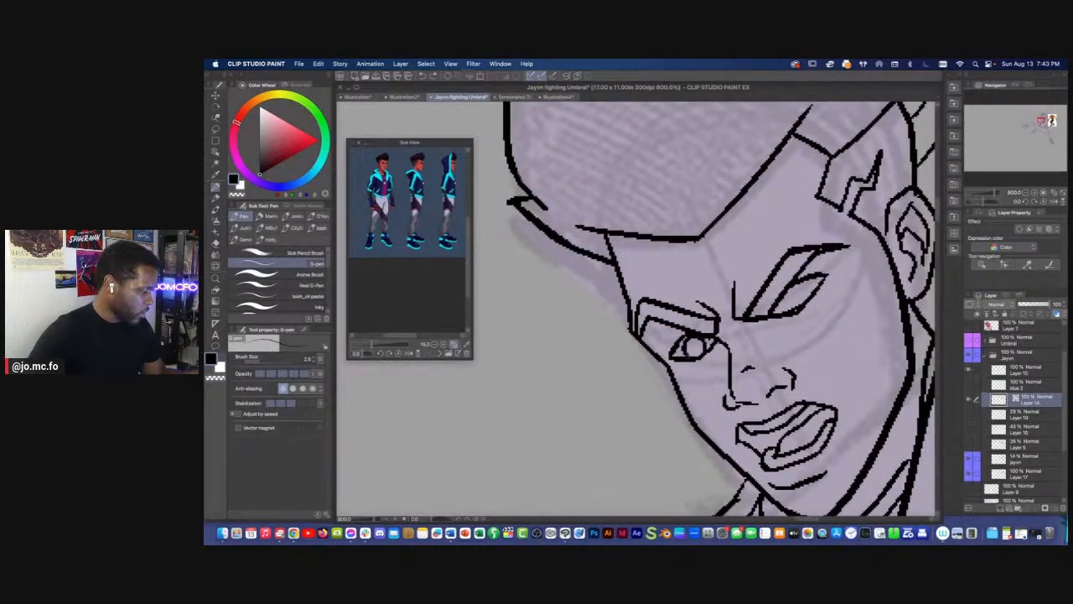
{"action": "left_click_drag", "start_coordinate": [808, 298], "coordinate": [802, 303]}
{"action": "left_click_drag", "start_coordinate": [807, 284], "coordinate": [798, 305]}
{"action": "left_click_drag", "start_coordinate": [691, 343], "coordinate": [697, 354]}
{"action": "scroll", "coordinate": [663, 342], "scroll_direction": "down", "scroll_amount": 5}
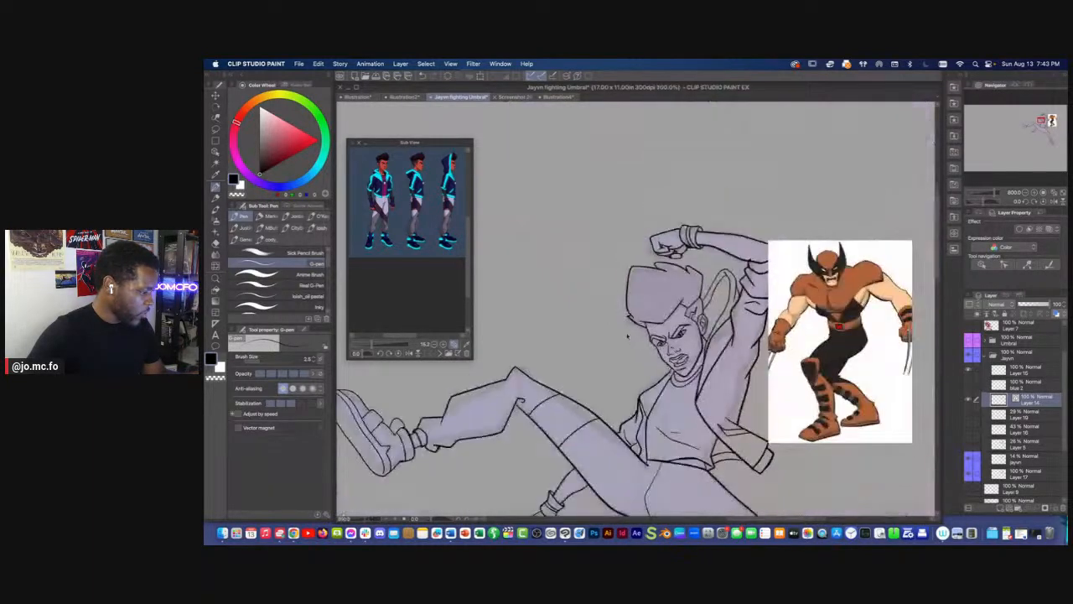
{"action": "scroll", "coordinate": [585, 368], "scroll_direction": "up", "scroll_amount": 3}
{"action": "left_click_drag", "start_coordinate": [725, 247], "coordinate": [679, 346]}
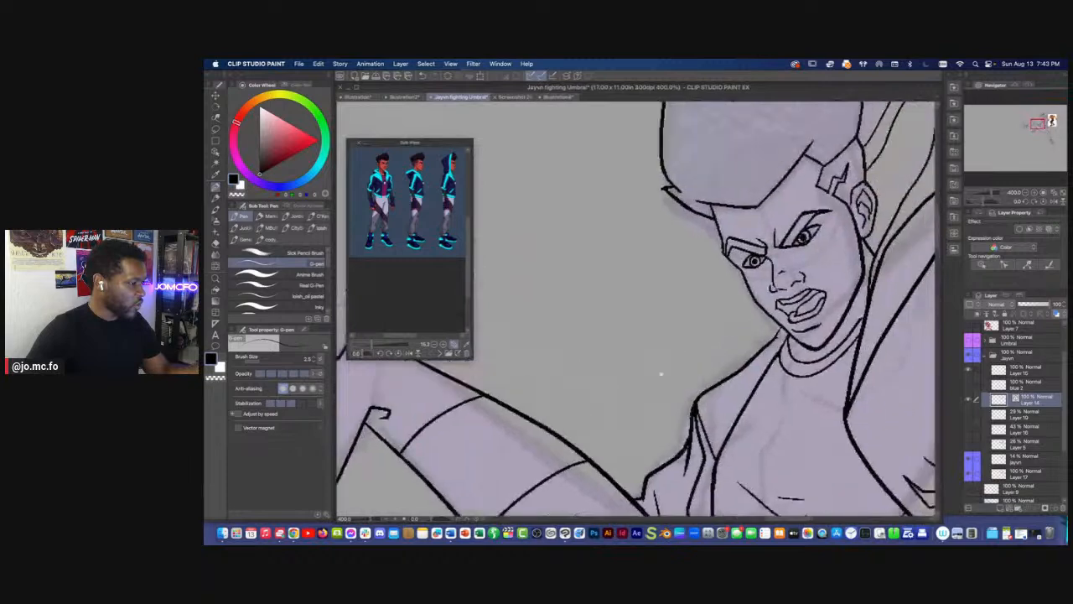
{"action": "scroll", "coordinate": [679, 345], "scroll_direction": "up", "scroll_amount": 2}
{"action": "left_click_drag", "start_coordinate": [722, 294], "coordinate": [614, 354]}
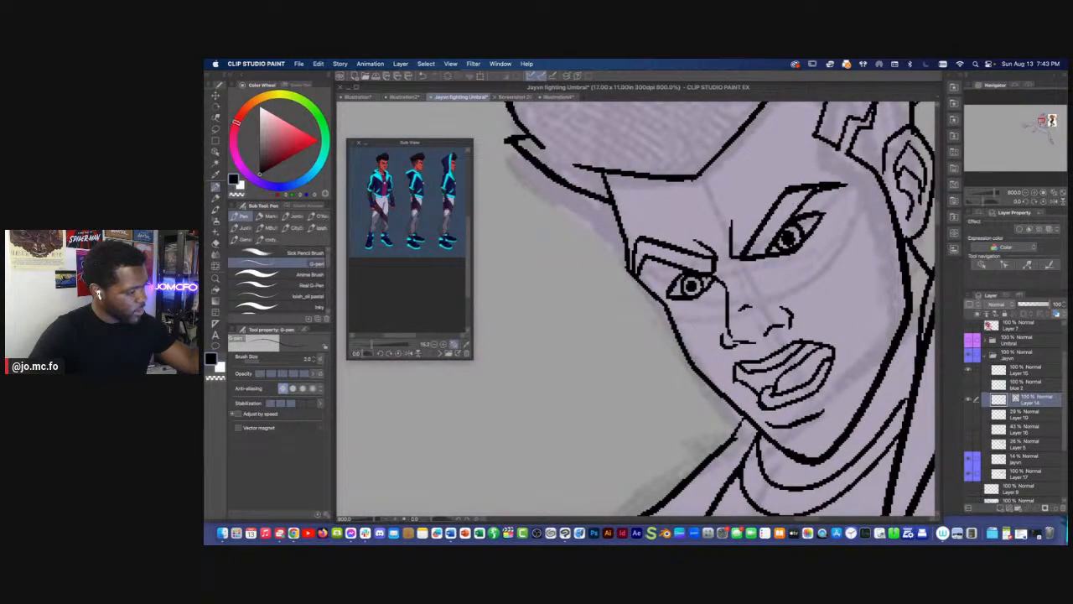
{"action": "scroll", "coordinate": [797, 189], "scroll_direction": "down", "scroll_amount": 10}
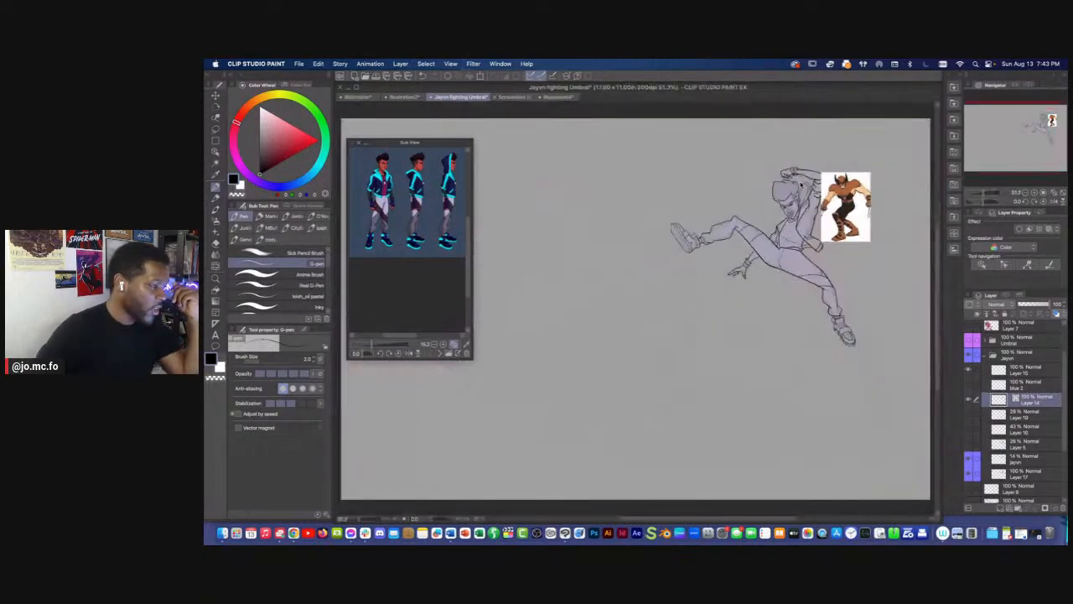
{"action": "scroll", "coordinate": [801, 186], "scroll_direction": "up", "scroll_amount": 3}
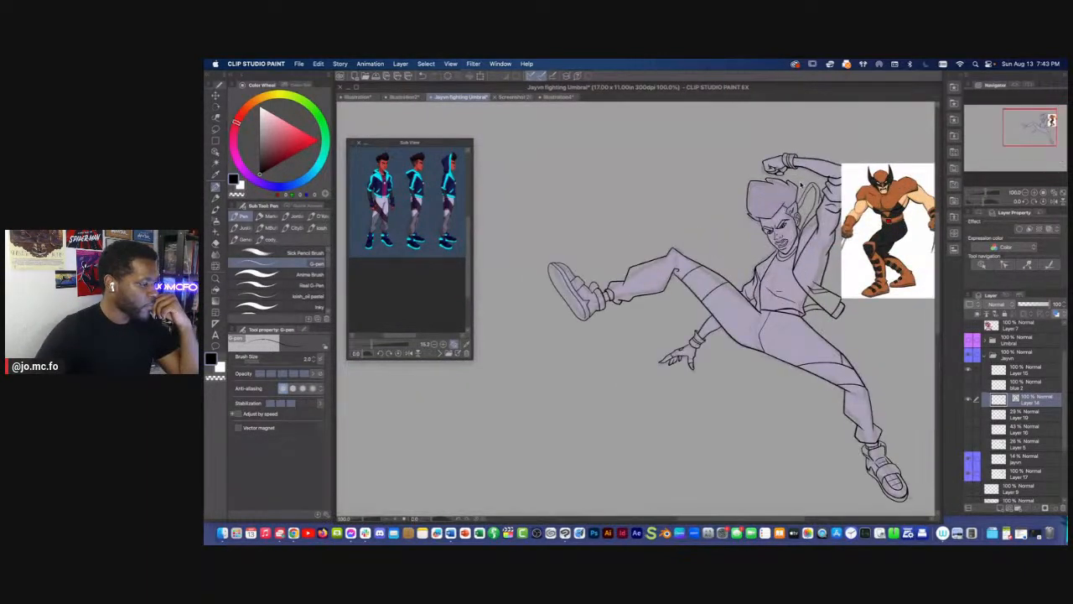
Delete the two faded sketch layers at 29 and 43 % opacity beneath the ink layer
{"action": "left_click", "coordinate": [970, 415]}
{"action": "left_click", "coordinate": [1005, 420]}
{"action": "key", "text": "Delete"}
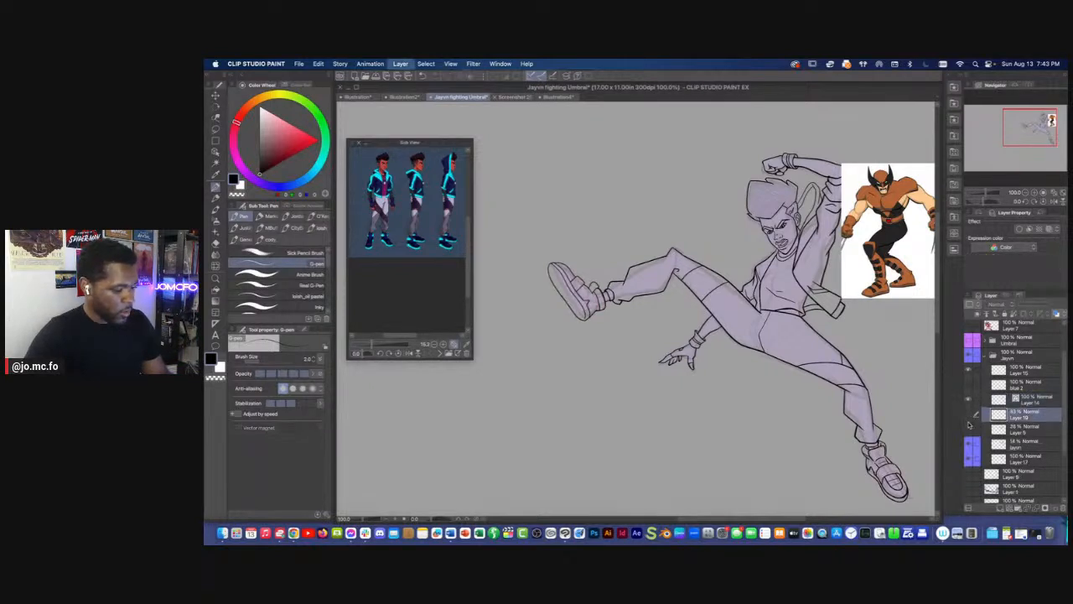
{"action": "left_click", "coordinate": [970, 416]}
{"action": "key", "text": "Delete"}
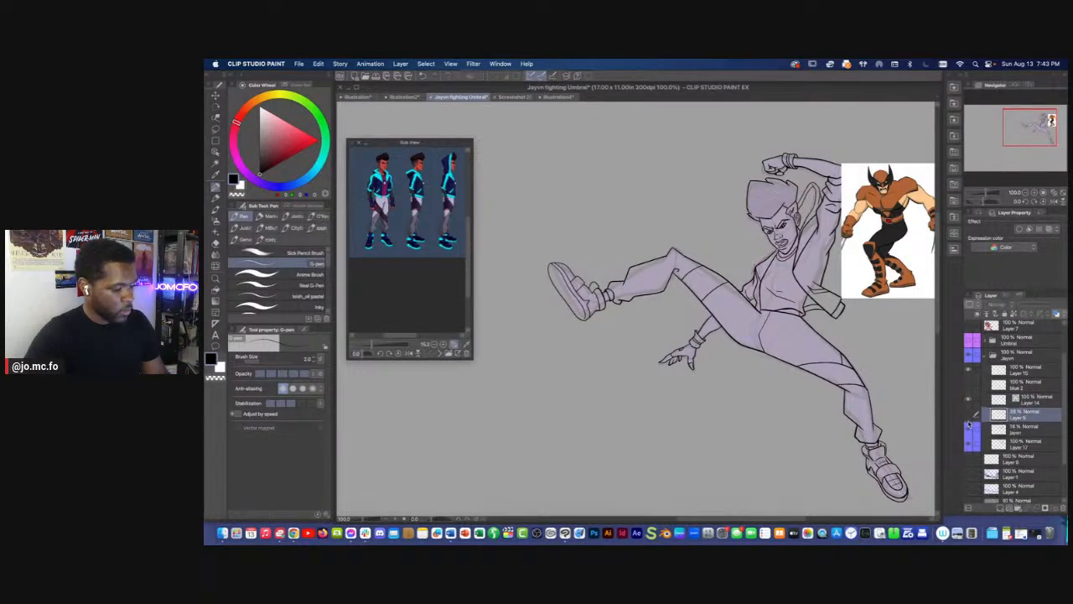
Show the remaining faded sketch beneath the ink layer and enlarge the necklace pendant in the Sub View reference
{"action": "left_click", "coordinate": [970, 416]}
{"action": "left_click", "coordinate": [1033, 400]}
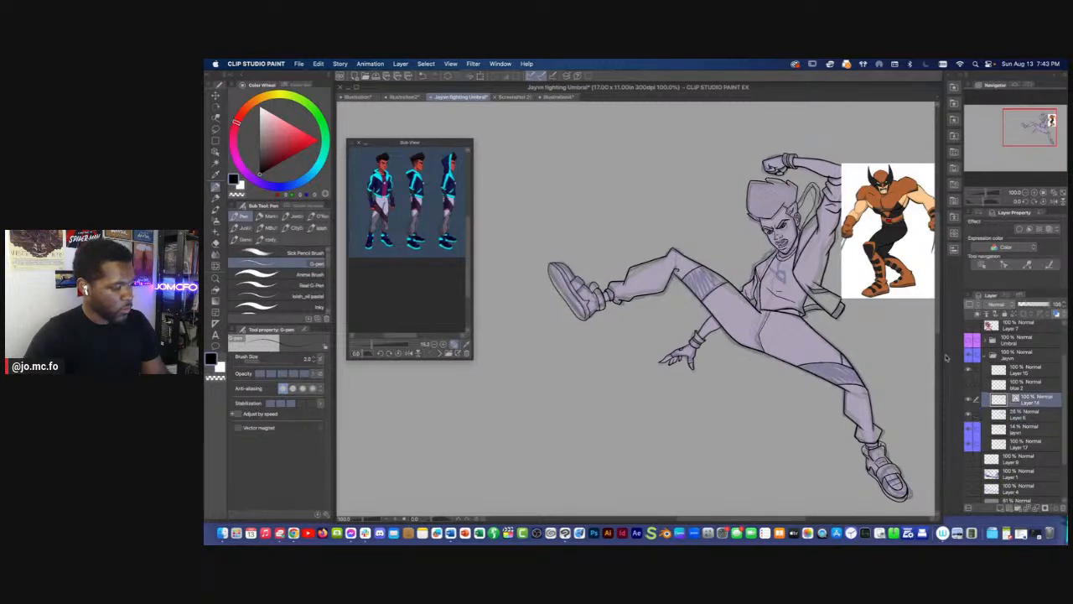
{"action": "scroll", "coordinate": [700, 308], "scroll_direction": "up", "scroll_amount": 3}
{"action": "scroll", "coordinate": [680, 277], "scroll_direction": "up", "scroll_amount": 3}
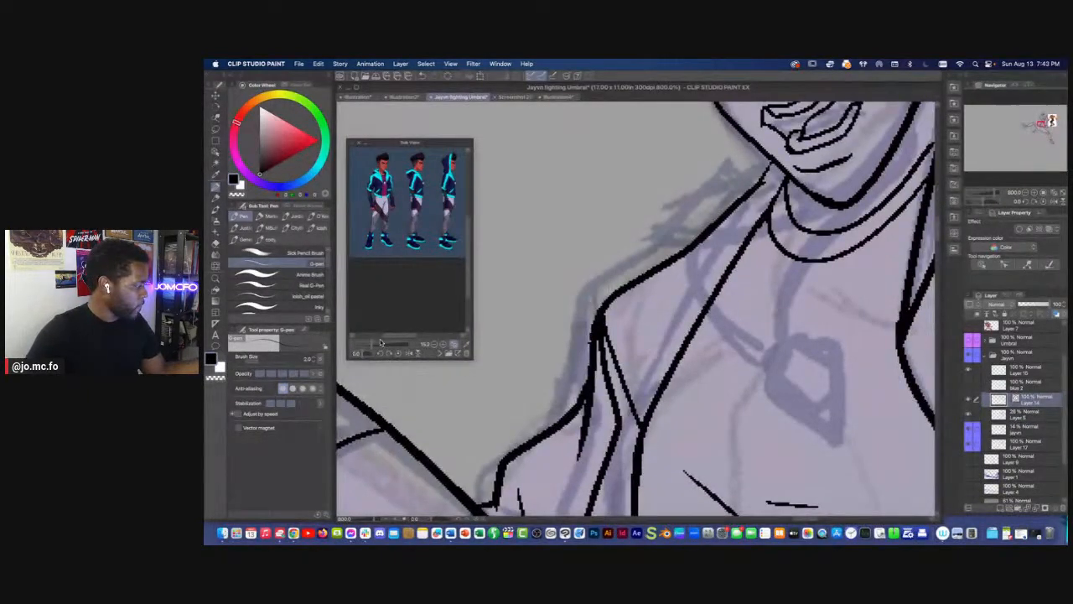
{"action": "scroll", "coordinate": [384, 295], "scroll_direction": "up", "scroll_amount": 5}
{"action": "left_click_drag", "start_coordinate": [406, 243], "coordinate": [460, 336]}
{"action": "left_click_drag", "start_coordinate": [390, 193], "coordinate": [453, 275]}
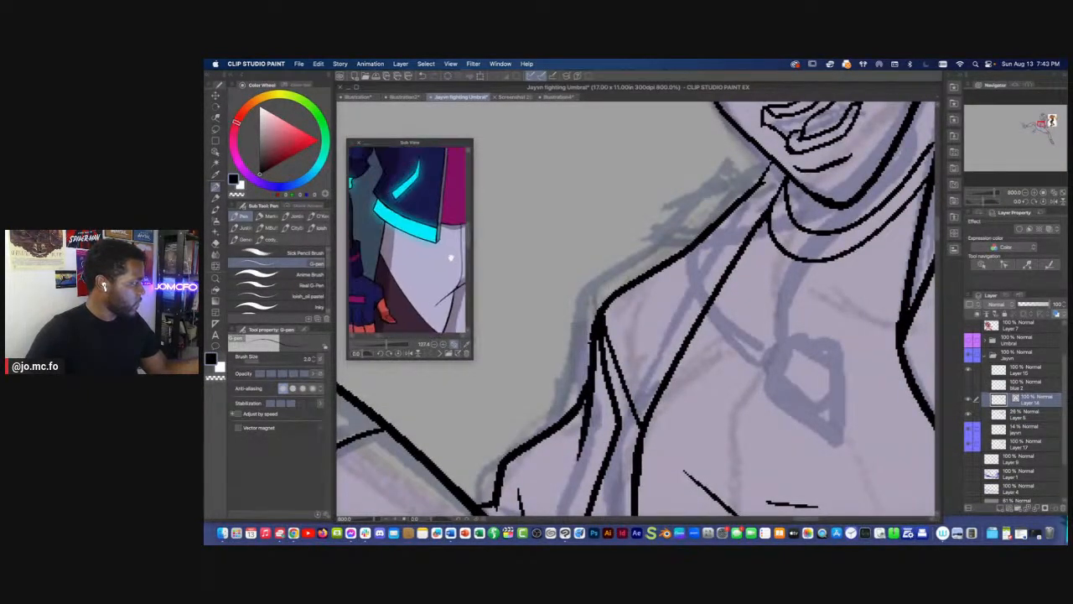
{"action": "left_click_drag", "start_coordinate": [381, 239], "coordinate": [448, 244]}
Ink the faceted, diamond-shaped pendant on the chest with its small round hole and narrow cap
{"action": "left_click_drag", "start_coordinate": [730, 366], "coordinate": [664, 353]}
{"action": "key", "text": "p"}
{"action": "key", "text": "p"}
{"action": "mouse_move", "coordinate": [737, 338]}
{"action": "left_mouse_down"}
{"action": "mouse_move", "coordinate": [734, 353]}
{"action": "mouse_move", "coordinate": [761, 364]}
{"action": "mouse_move", "coordinate": [768, 439]}
{"action": "left_mouse_up"}
{"action": "mouse_move", "coordinate": [763, 383]}
{"action": "left_mouse_down"}
{"action": "mouse_move", "coordinate": [723, 336]}
{"action": "mouse_move", "coordinate": [721, 408]}
{"action": "mouse_move", "coordinate": [768, 441]}
{"action": "left_mouse_up"}
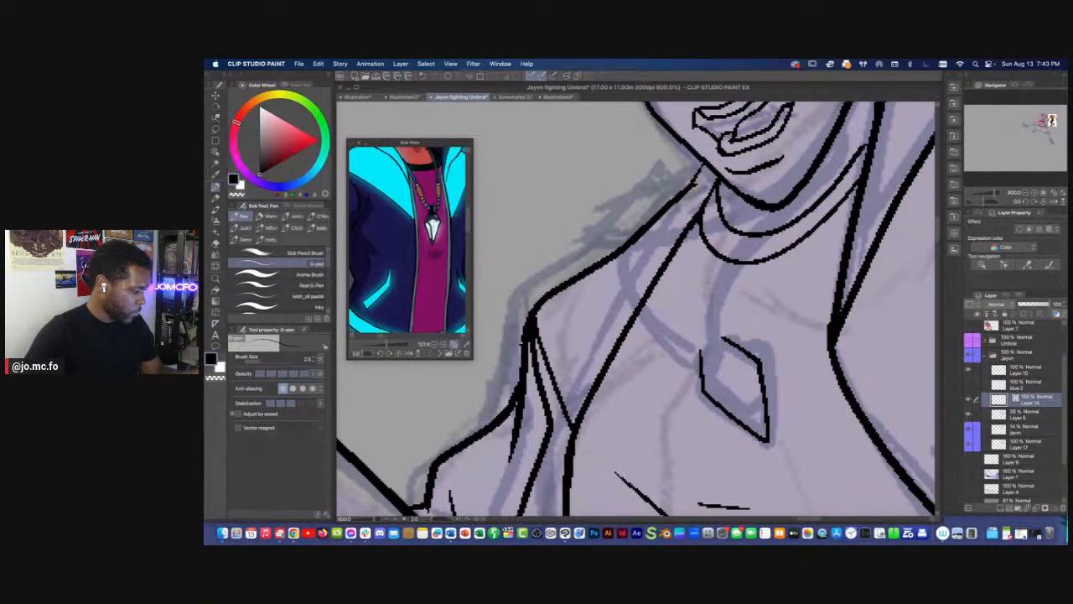
{"action": "mouse_move", "coordinate": [738, 349]}
{"action": "left_mouse_down"}
{"action": "mouse_move", "coordinate": [708, 379]}
{"action": "mouse_move", "coordinate": [758, 355]}
{"action": "mouse_move", "coordinate": [709, 396]}
{"action": "left_mouse_up"}
{"action": "left_click_drag", "start_coordinate": [715, 353], "coordinate": [767, 436]}
{"action": "mouse_move", "coordinate": [708, 380]}
{"action": "left_mouse_down"}
{"action": "mouse_move", "coordinate": [757, 431]}
{"action": "mouse_move", "coordinate": [746, 414]}
{"action": "left_mouse_up"}
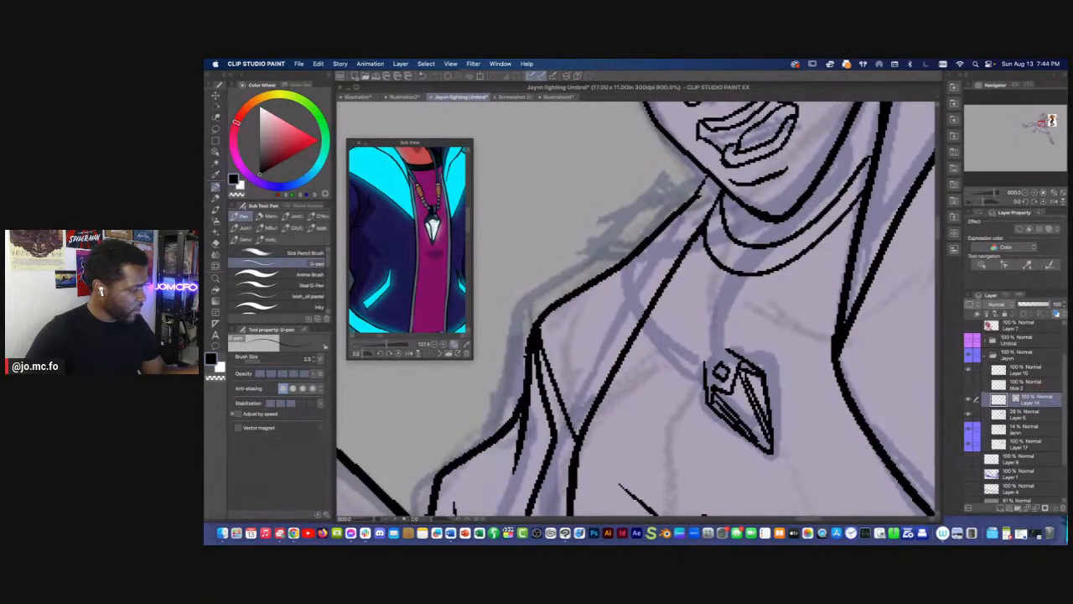
{"action": "left_click_drag", "start_coordinate": [718, 333], "coordinate": [701, 359]}
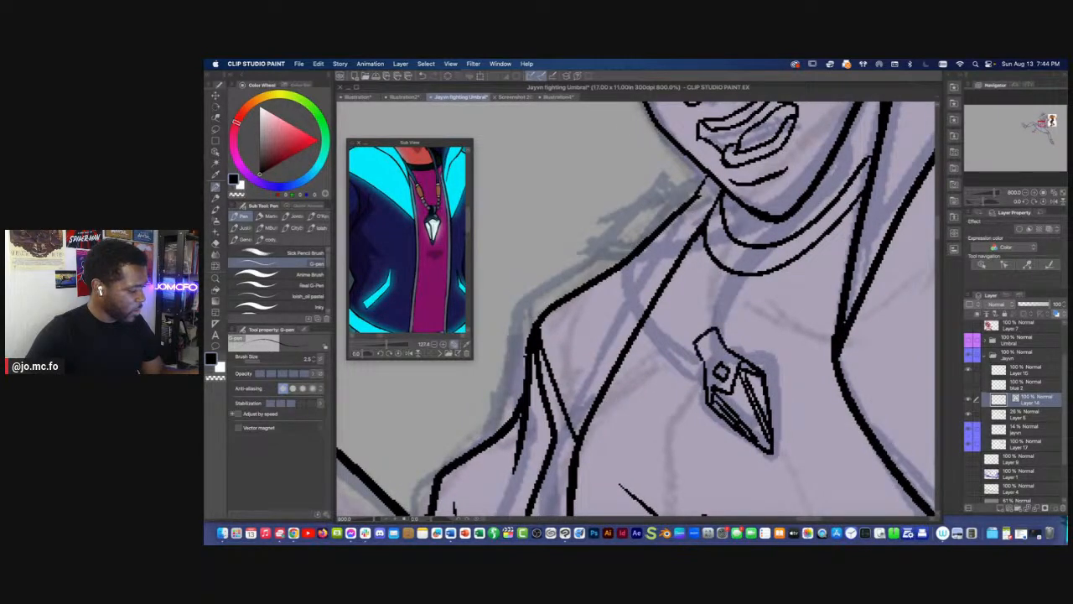
Lasso the inked pendant and transform it, shifting it slightly on the chest
{"action": "key", "text": "m"}
{"action": "mouse_move", "coordinate": [720, 320]}
{"action": "left_mouse_down"}
{"action": "mouse_move", "coordinate": [730, 472]}
{"action": "mouse_move", "coordinate": [717, 320]}
{"action": "mouse_move", "coordinate": [702, 339]}
{"action": "left_mouse_up"}
{"action": "key", "text": "super+t"}
{"action": "key", "text": "Return"}
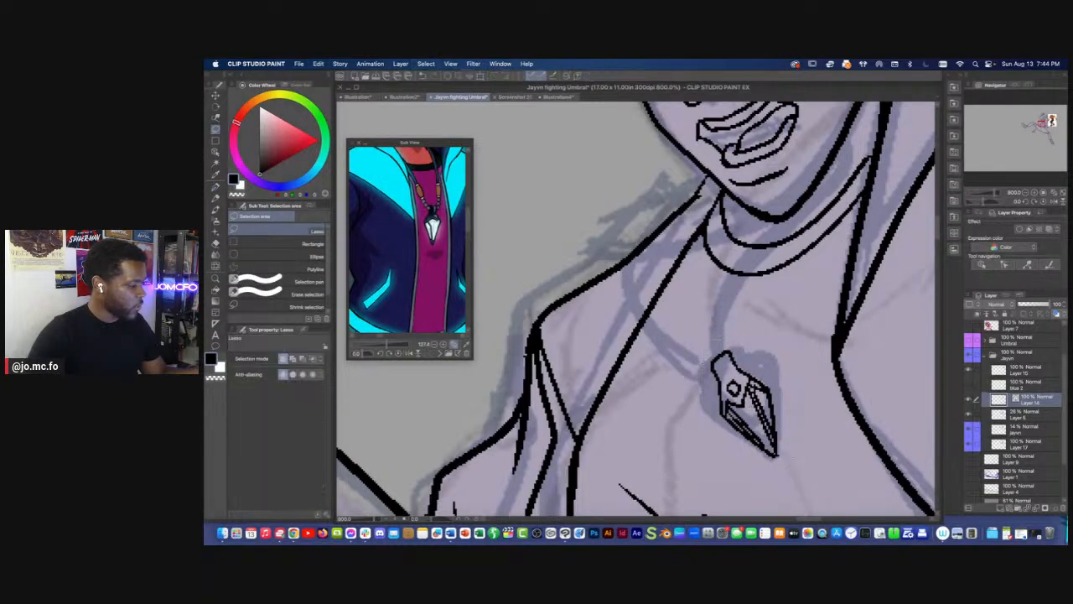
{"action": "left_click_drag", "start_coordinate": [740, 394], "coordinate": [718, 451]}
{"action": "left_click_drag", "start_coordinate": [738, 340], "coordinate": [747, 377]}
{"action": "left_click_drag", "start_coordinate": [665, 308], "coordinate": [644, 281]}
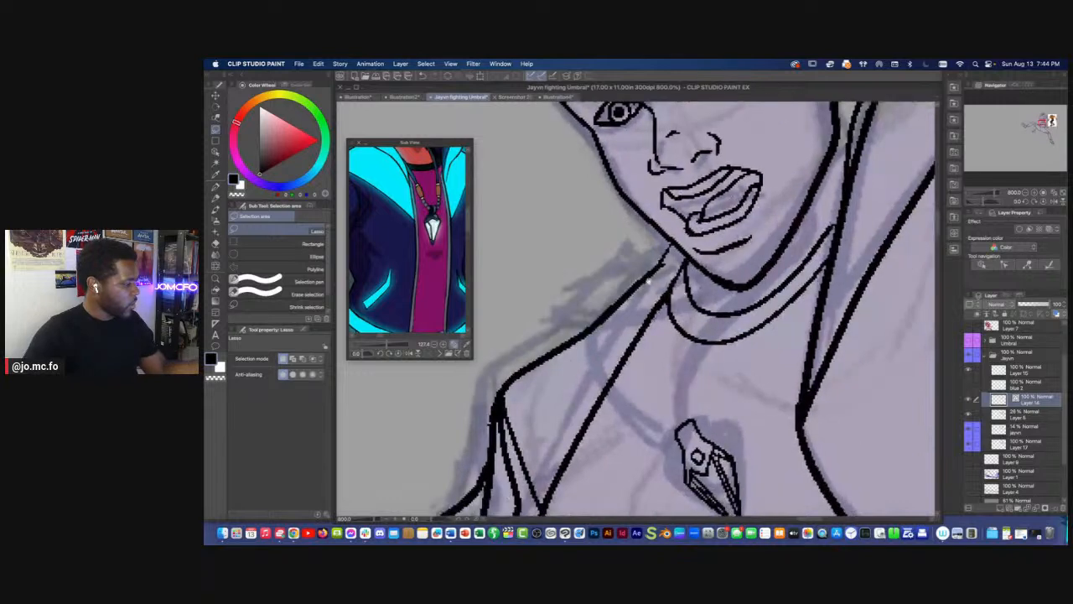
Ink the necklace cord as a double line from behind the neck on the raised-arm side down to the pendant
{"action": "key", "text": "p"}
{"action": "scroll", "coordinate": [801, 239], "scroll_direction": "down", "scroll_amount": 3}
{"action": "scroll", "coordinate": [800, 239], "scroll_direction": "up", "scroll_amount": 3}
{"action": "left_click_drag", "start_coordinate": [771, 277], "coordinate": [774, 244]}
{"action": "mouse_move", "coordinate": [815, 136]}
{"action": "left_mouse_down"}
{"action": "mouse_move", "coordinate": [780, 231]}
{"action": "mouse_move", "coordinate": [656, 392]}
{"action": "mouse_move", "coordinate": [700, 346]}
{"action": "mouse_move", "coordinate": [813, 148]}
{"action": "mouse_move", "coordinate": [762, 295]}
{"action": "mouse_move", "coordinate": [675, 394]}
{"action": "mouse_move", "coordinate": [675, 414]}
{"action": "left_mouse_up"}
{"action": "key", "text": "super+z"}
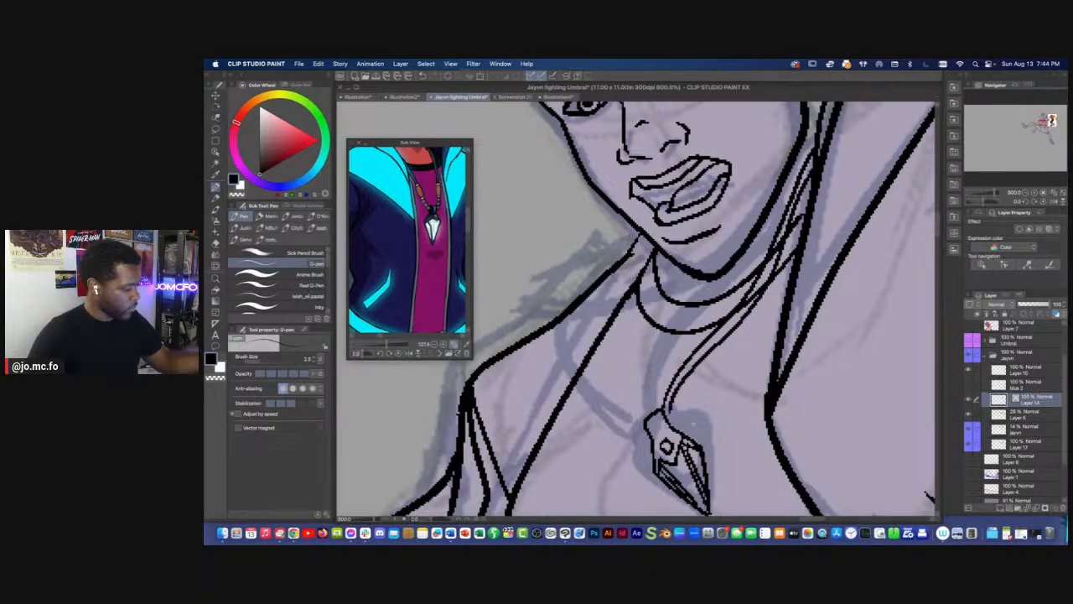
Ink the other half of the necklace cord swinging over the far shoulder and add beads near the pendant
{"action": "mouse_move", "coordinate": [634, 233]}
{"action": "left_mouse_down"}
{"action": "mouse_move", "coordinate": [550, 316]}
{"action": "mouse_move", "coordinate": [634, 424]}
{"action": "left_mouse_up"}
{"action": "mouse_move", "coordinate": [629, 221]}
{"action": "left_mouse_down"}
{"action": "mouse_move", "coordinate": [542, 297]}
{"action": "mouse_move", "coordinate": [539, 351]}
{"action": "mouse_move", "coordinate": [565, 389]}
{"action": "mouse_move", "coordinate": [643, 434]}
{"action": "mouse_move", "coordinate": [684, 378]}
{"action": "mouse_move", "coordinate": [669, 381]}
{"action": "mouse_move", "coordinate": [704, 358]}
{"action": "mouse_move", "coordinate": [678, 379]}
{"action": "left_mouse_up"}
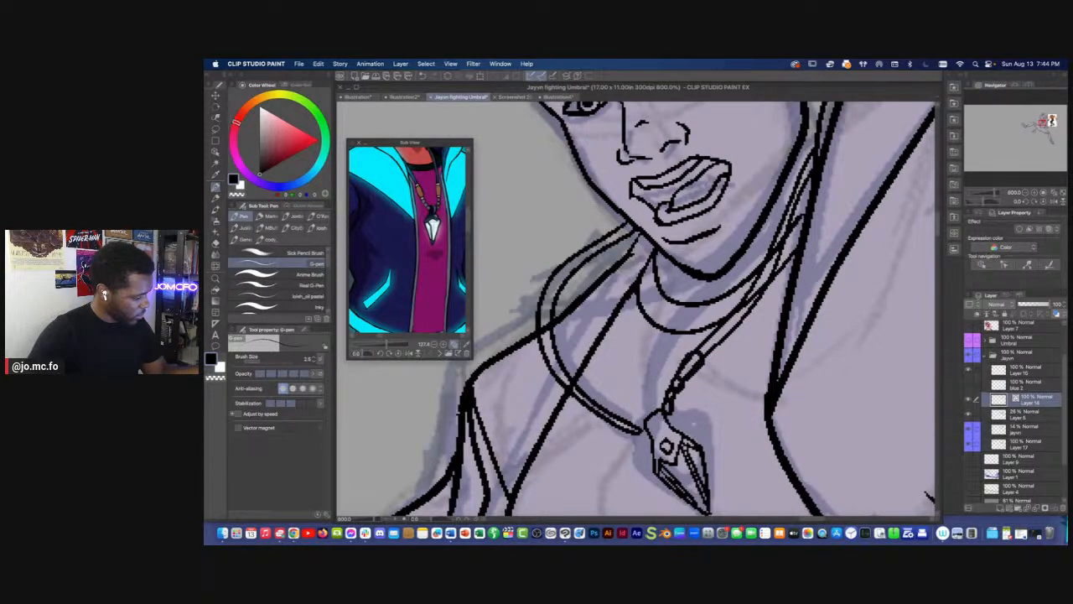
{"action": "left_click_drag", "start_coordinate": [632, 430], "coordinate": [646, 421]}
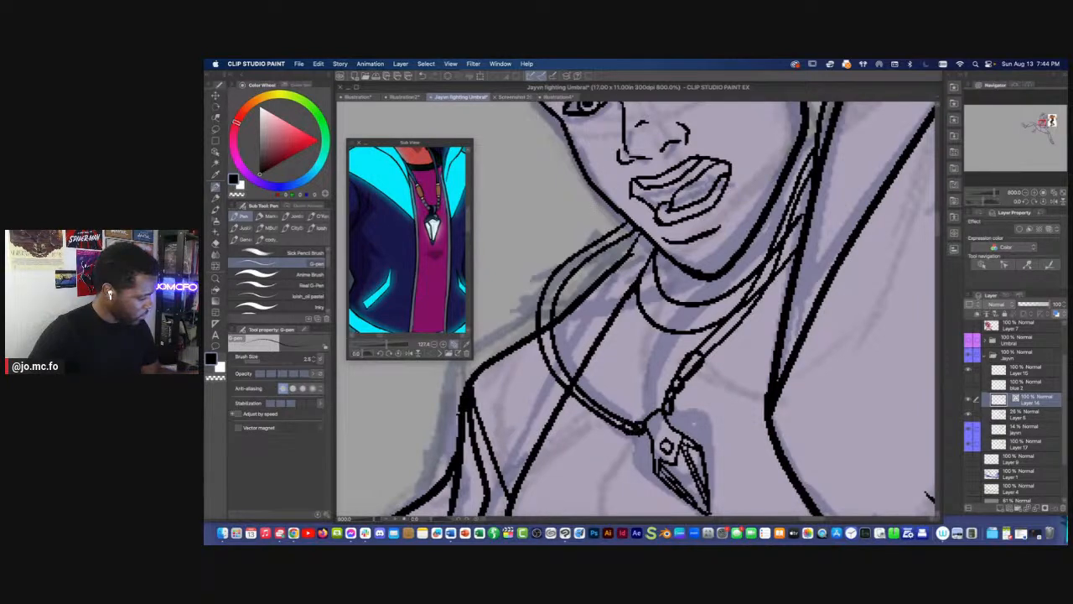
{"action": "left_click_drag", "start_coordinate": [588, 396], "coordinate": [610, 414]}
{"action": "left_click_drag", "start_coordinate": [587, 395], "coordinate": [610, 422]}
{"action": "left_click_drag", "start_coordinate": [617, 394], "coordinate": [615, 441]}
Erase the jacket lines that cross inside the necklace cord with the hard vector eraser
{"action": "key", "text": "e"}
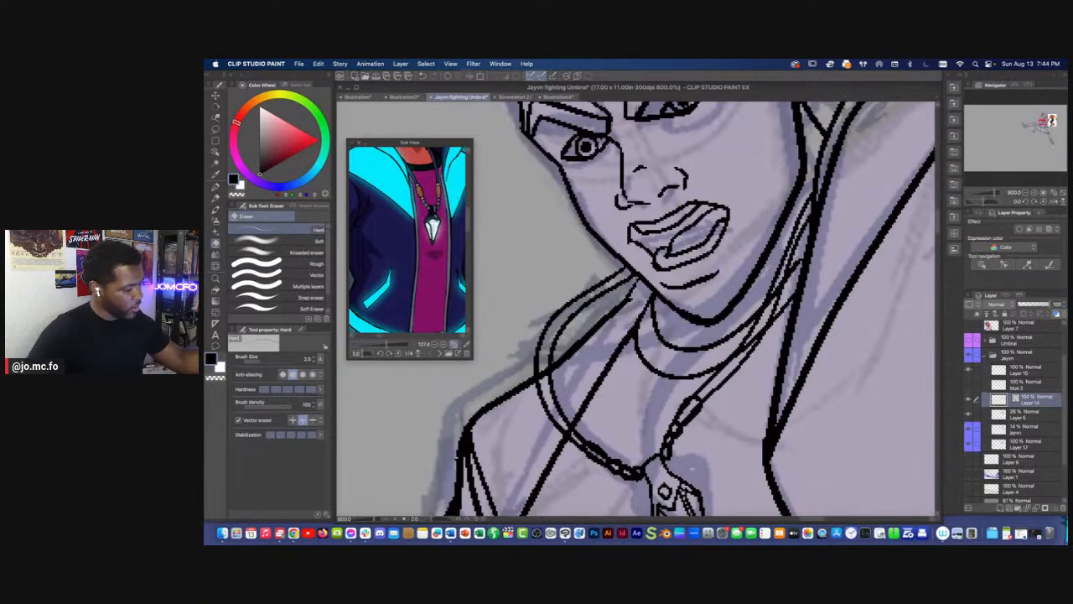
{"action": "key", "text": "bracketleft"}
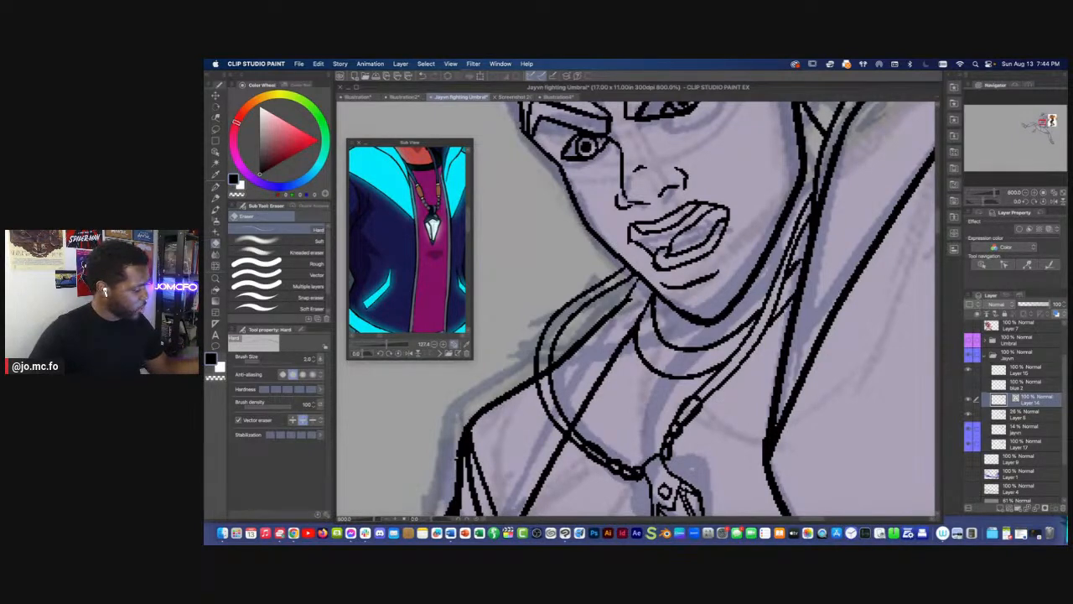
{"action": "left_click_drag", "start_coordinate": [545, 372], "coordinate": [571, 432]}
Hide the faded sketch, the two purple flat-tone layers and the costume reference image, leaving only the line art
{"action": "scroll", "coordinate": [536, 429], "scroll_direction": "down", "scroll_amount": 10}
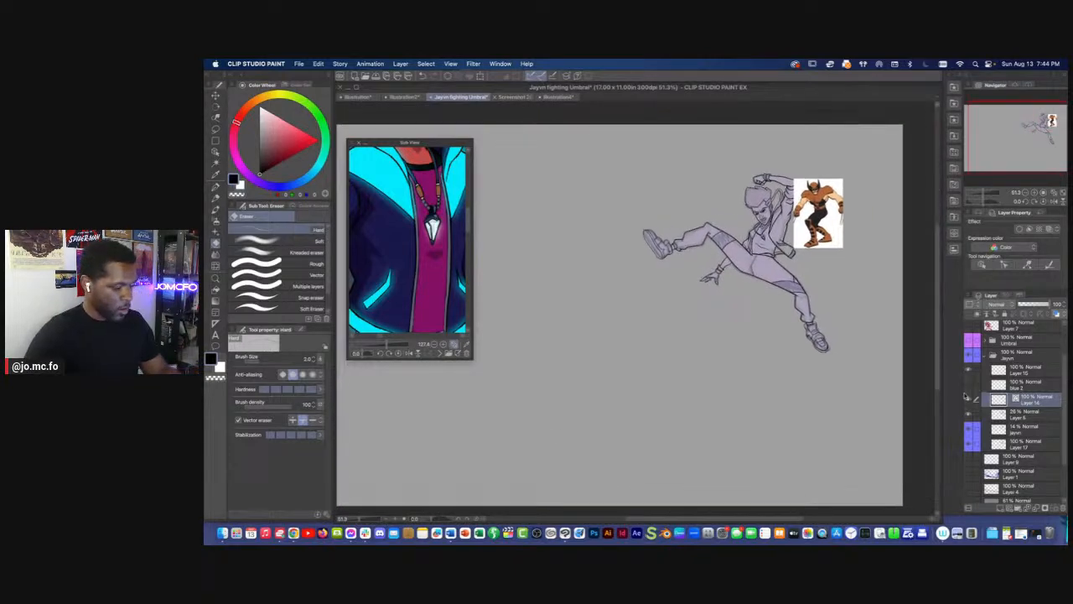
{"action": "left_click", "coordinate": [969, 430]}
{"action": "left_click", "coordinate": [970, 445]}
{"action": "left_click", "coordinate": [970, 416]}
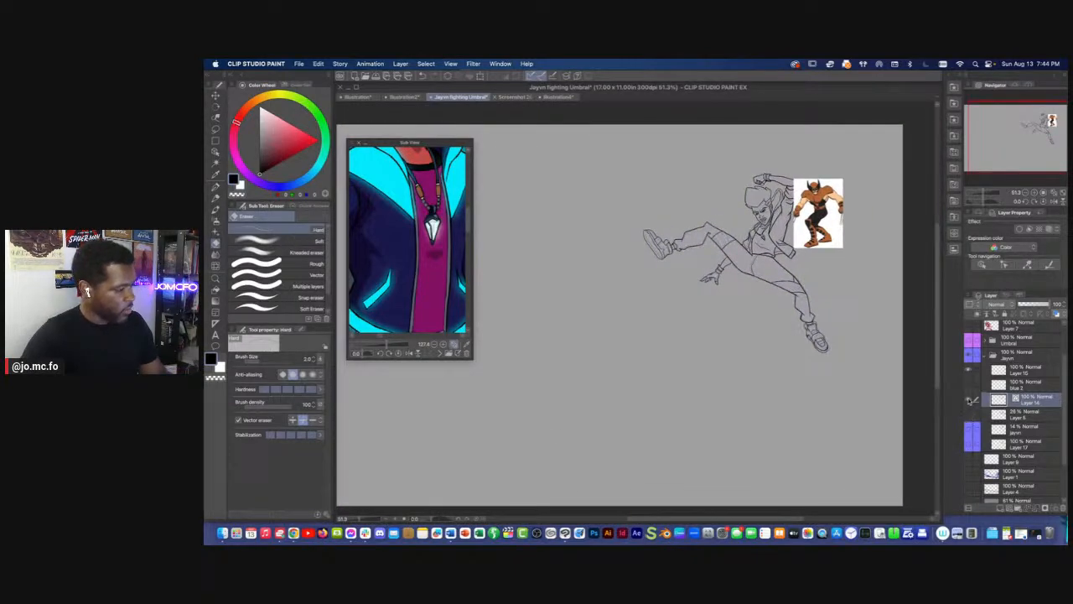
{"action": "left_click", "coordinate": [998, 374]}
{"action": "left_click", "coordinate": [968, 371]}
Lasso and delete a small piece of line work on the ink layer where the raised thigh meets the waist
{"action": "left_click_drag", "start_coordinate": [741, 378], "coordinate": [674, 447]}
{"action": "scroll", "coordinate": [673, 447], "scroll_direction": "up", "scroll_amount": 1}
{"action": "scroll", "coordinate": [670, 449], "scroll_direction": "up", "scroll_amount": 1}
{"action": "left_click_drag", "start_coordinate": [674, 312], "coordinate": [667, 450]}
{"action": "scroll", "coordinate": [667, 450], "scroll_direction": "up", "scroll_amount": 2}
{"action": "left_click_drag", "start_coordinate": [710, 290], "coordinate": [667, 404]}
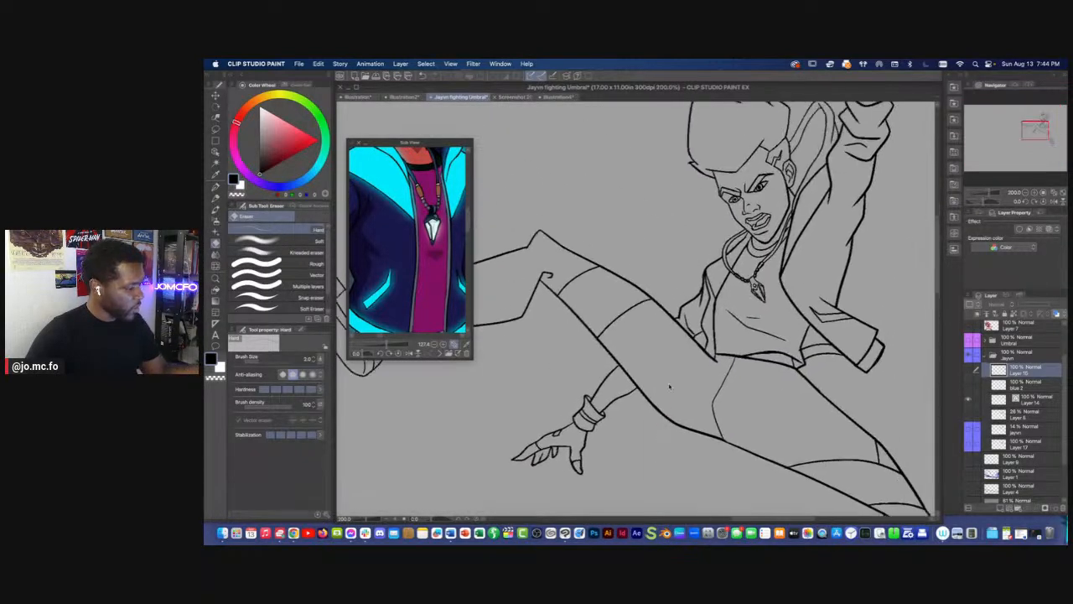
{"action": "scroll", "coordinate": [666, 404], "scroll_direction": "up", "scroll_amount": 2}
{"action": "key", "text": "p"}
{"action": "left_click", "coordinate": [998, 396]}
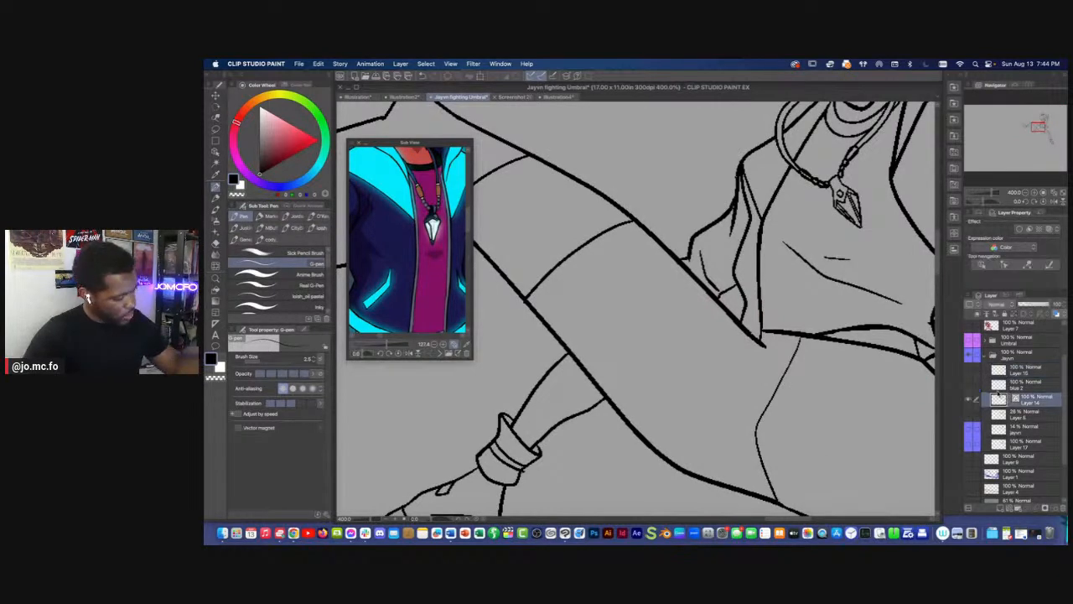
{"action": "key", "text": "m"}
{"action": "mouse_move", "coordinate": [758, 322]}
{"action": "left_mouse_down"}
{"action": "mouse_move", "coordinate": [757, 334]}
{"action": "mouse_move", "coordinate": [757, 294]}
{"action": "mouse_move", "coordinate": [688, 391]}
{"action": "mouse_move", "coordinate": [658, 346]}
{"action": "left_mouse_up"}
{"action": "key", "text": "Delete"}
{"action": "key", "text": "super+d"}
{"action": "key", "text": "r"}
{"action": "key", "text": "p"}
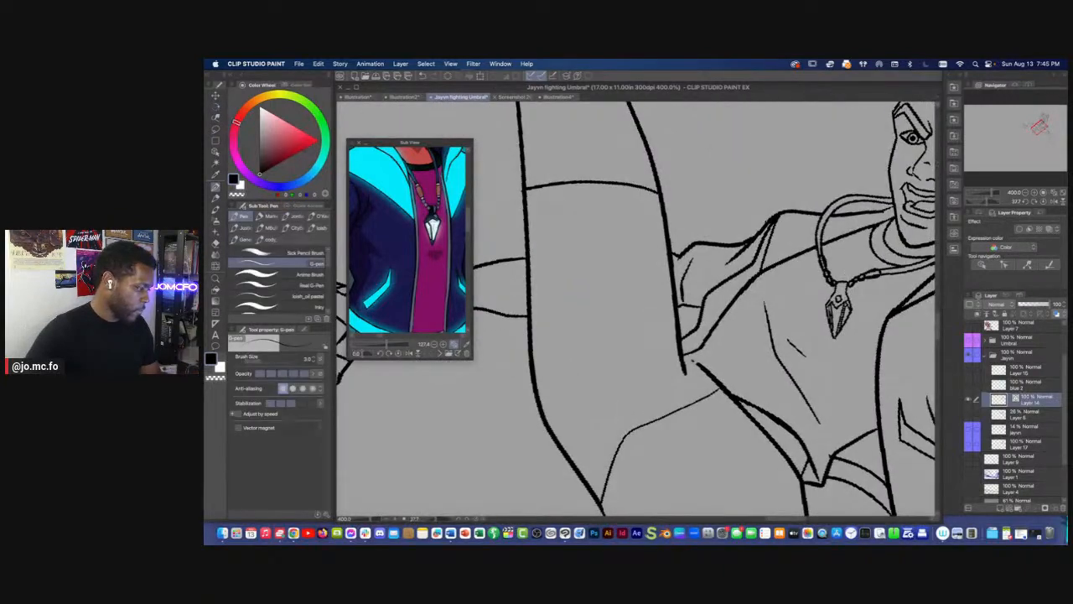
Straighten the canvas and zoom out to review the whole inked figure
{"action": "key", "text": "super+0"}
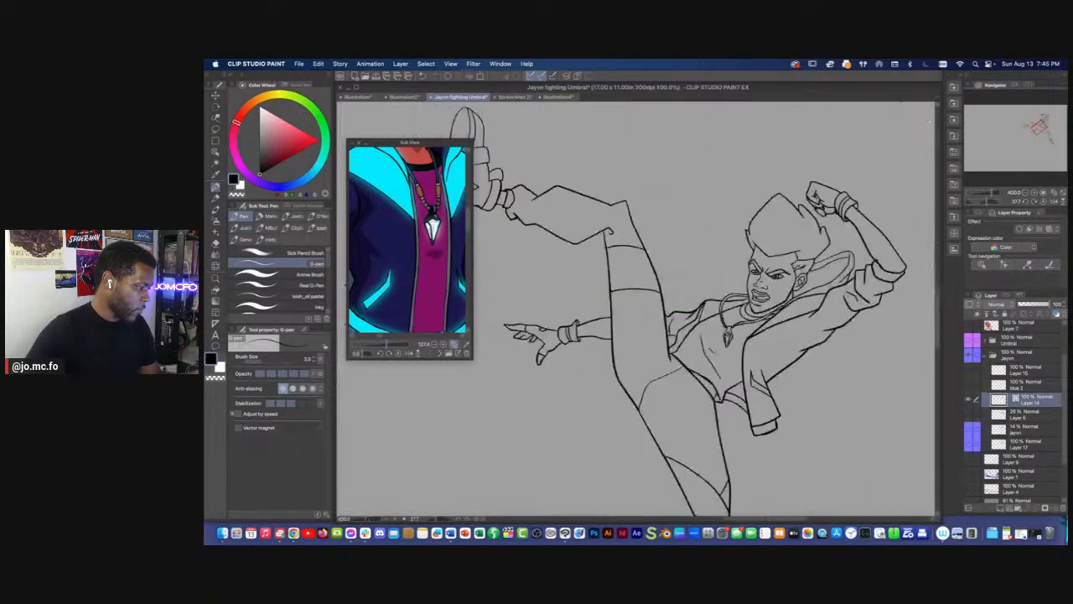
{"action": "key", "text": "r"}
{"action": "left_click_drag", "start_coordinate": [541, 449], "coordinate": [689, 472]}
{"action": "double_click", "coordinate": [689, 472]}
{"action": "key", "text": "super+minus"}
{"action": "key", "text": "super+minus"}
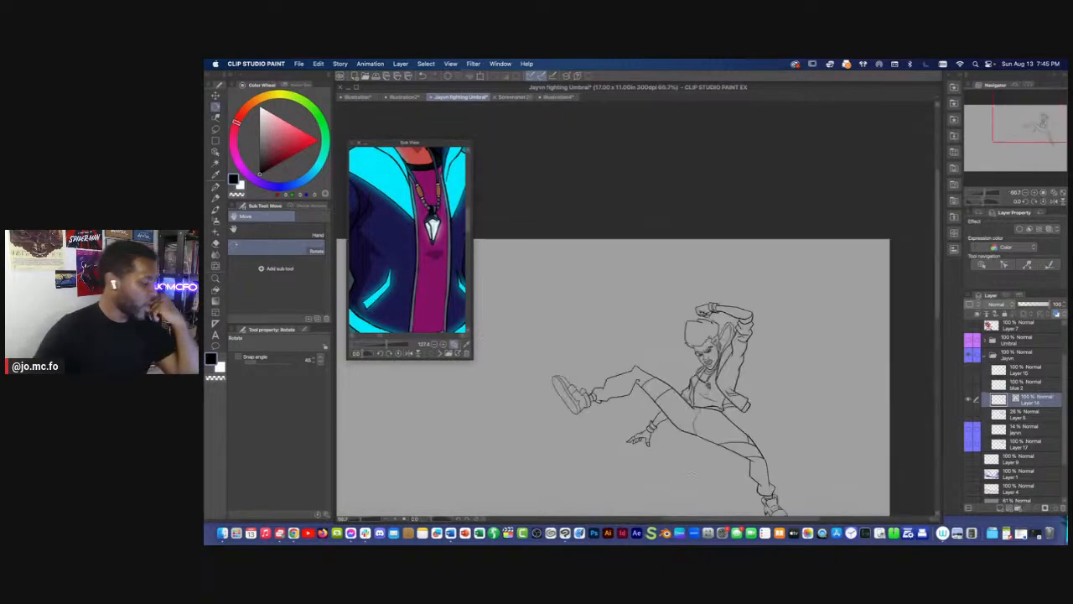
Ink the curled finger outline on the raised fist in the line art using the G-pen
{"action": "key", "text": "super+plus"}
{"action": "key", "text": "super+plus"}
{"action": "key", "text": "super+plus"}
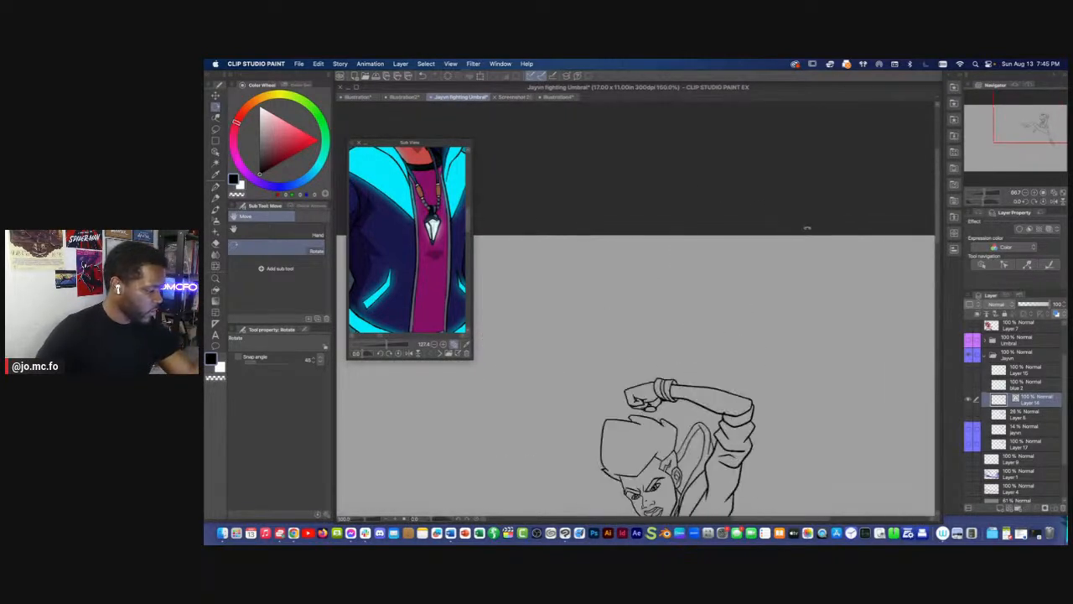
{"action": "key", "text": "super+plus"}
{"action": "key", "text": "super+plus"}
{"action": "key", "text": "p"}
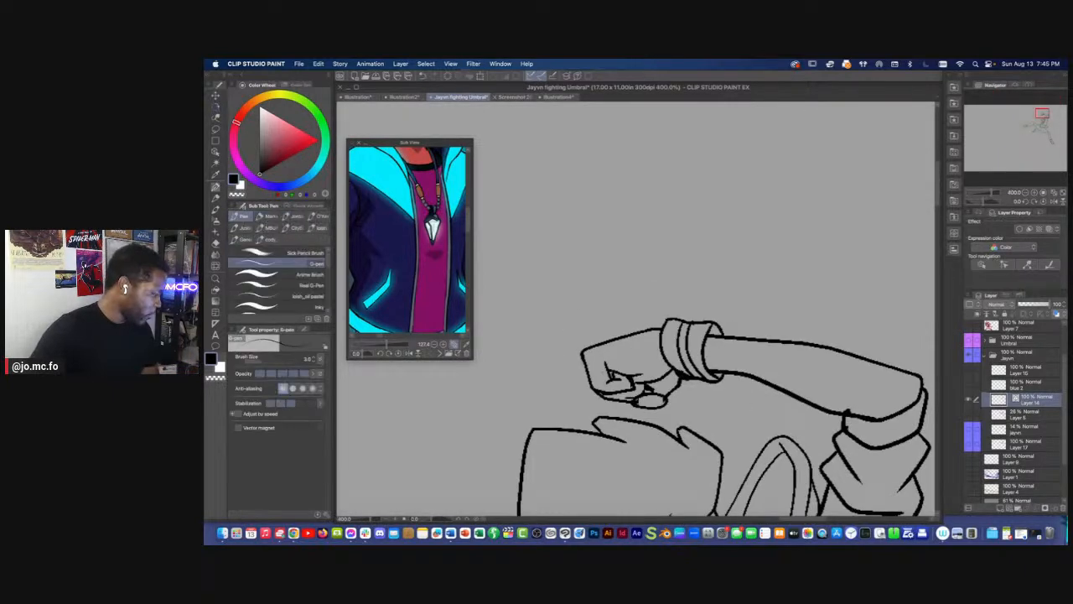
{"action": "left_click_drag", "start_coordinate": [610, 377], "coordinate": [524, 362]}
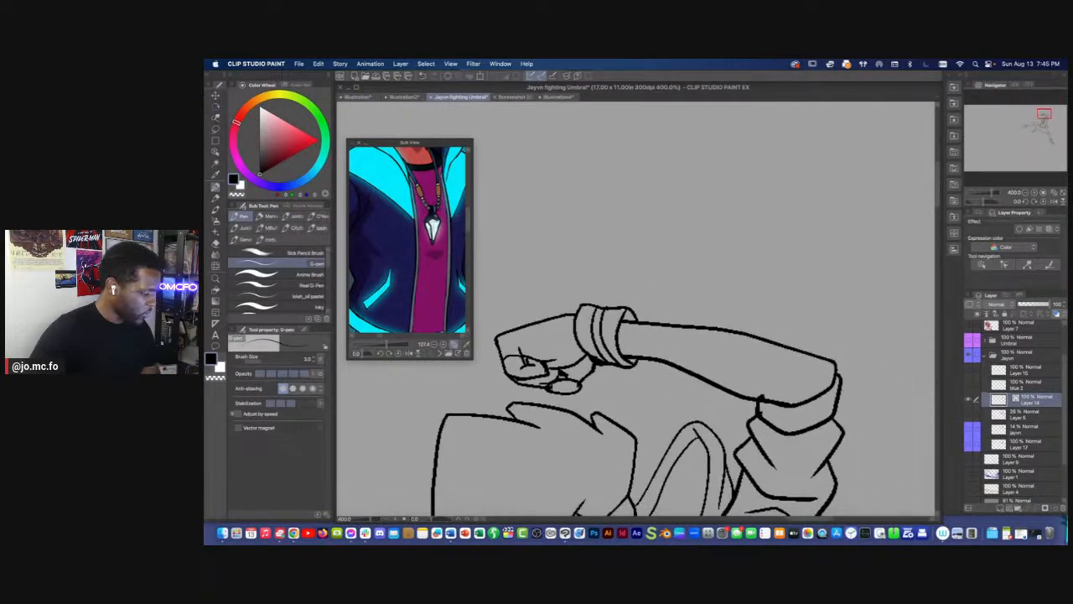
{"action": "key", "text": "e"}
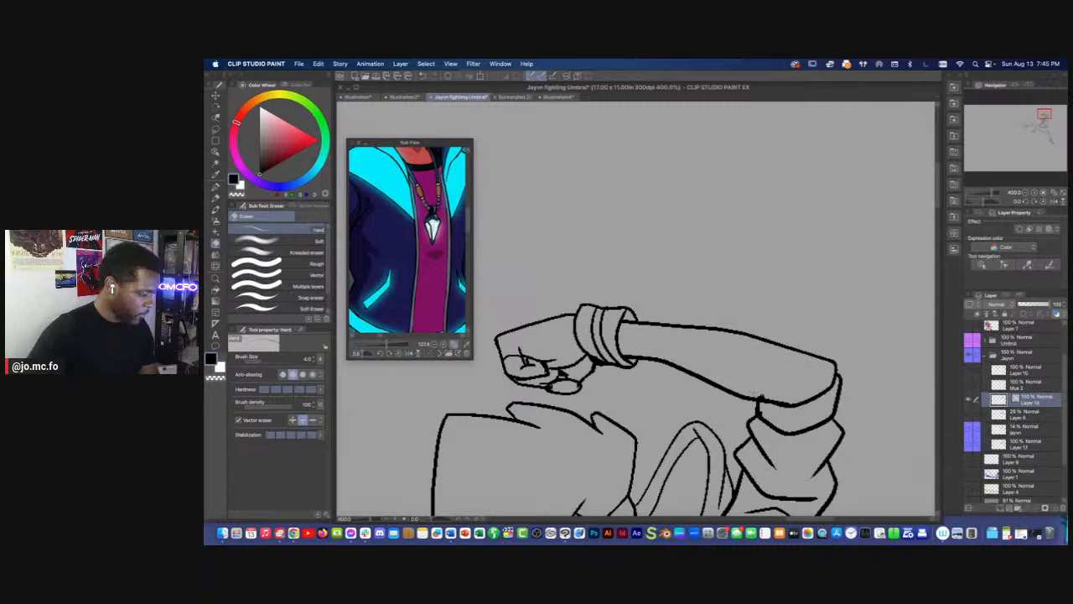
Zoom out the reference image and reposition it to show the character's jacket, trousers and shoes
{"action": "key", "text": "super+minus"}
{"action": "key", "text": "super+minus"}
{"action": "key", "text": "super+minus"}
{"action": "key", "text": "super+0"}
{"action": "left_click_drag", "start_coordinate": [648, 438], "coordinate": [609, 472]}
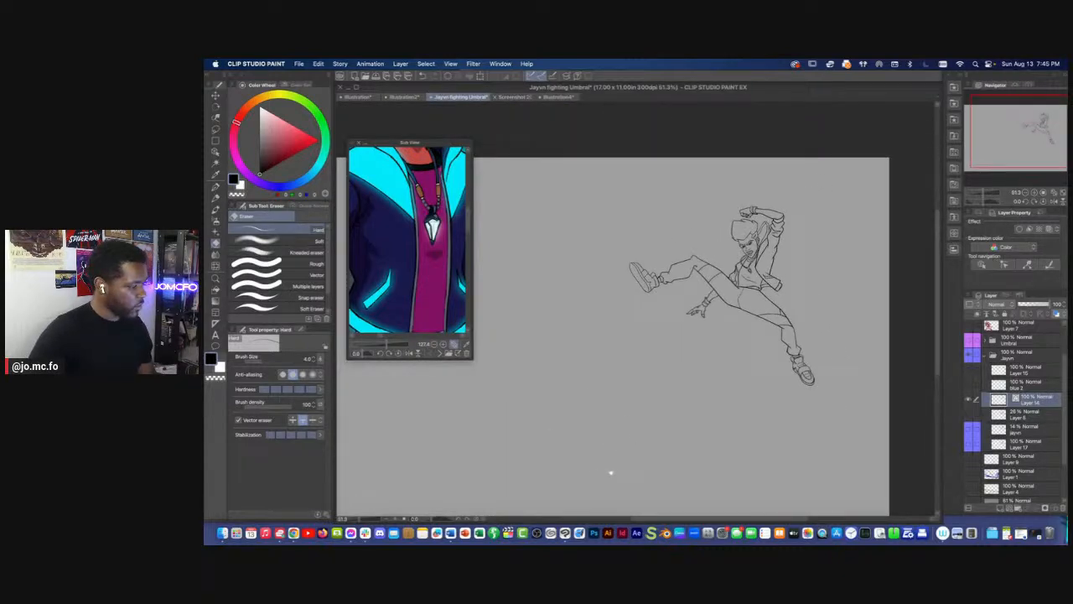
{"action": "key", "text": "super+plus"}
{"action": "left_click_drag", "start_coordinate": [704, 383], "coordinate": [687, 408]}
{"action": "left_click_drag", "start_coordinate": [387, 347], "coordinate": [377, 345]}
{"action": "left_click_drag", "start_coordinate": [385, 309], "coordinate": [379, 231]}
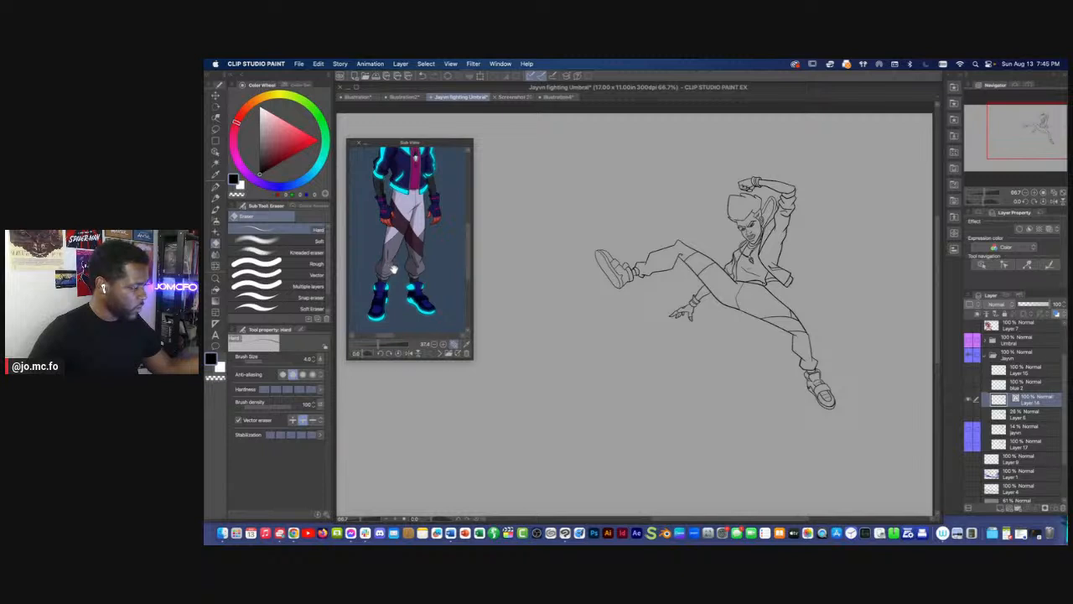
Clean up stray line ends around the downward leg's trouser cuff with the Hard eraser, reducing its size to 3
{"action": "scroll", "coordinate": [811, 384], "scroll_direction": "up", "scroll_amount": 7}
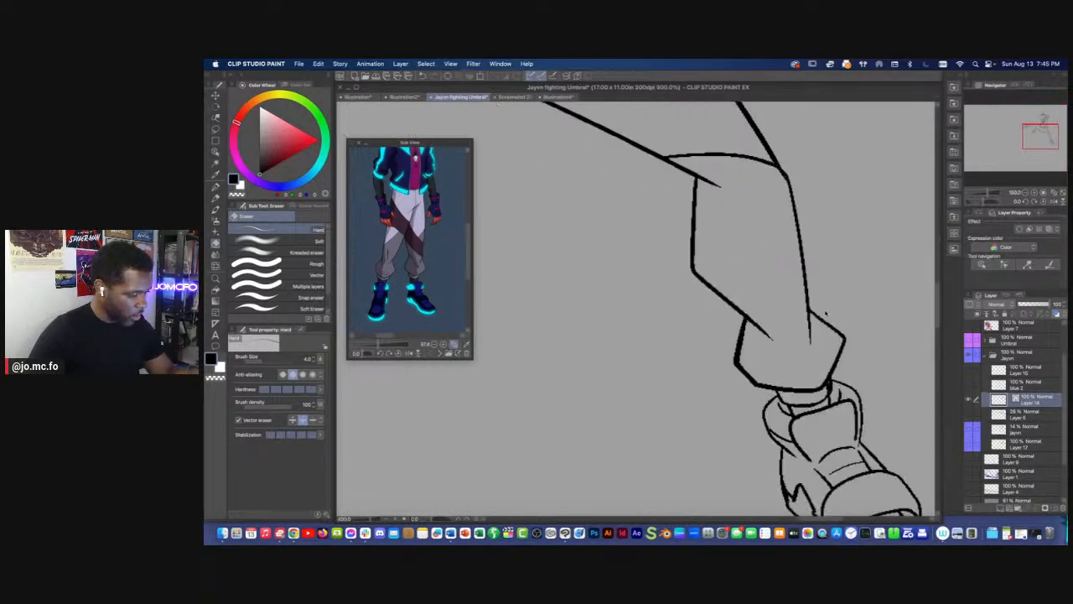
{"action": "left_click_drag", "start_coordinate": [795, 224], "coordinate": [743, 220]}
{"action": "key", "text": "super+z"}
{"action": "left_click_drag", "start_coordinate": [835, 467], "coordinate": [807, 389]}
{"action": "key", "text": "["}
{"action": "scroll", "coordinate": [641, 421], "scroll_direction": "down", "scroll_amount": 7}
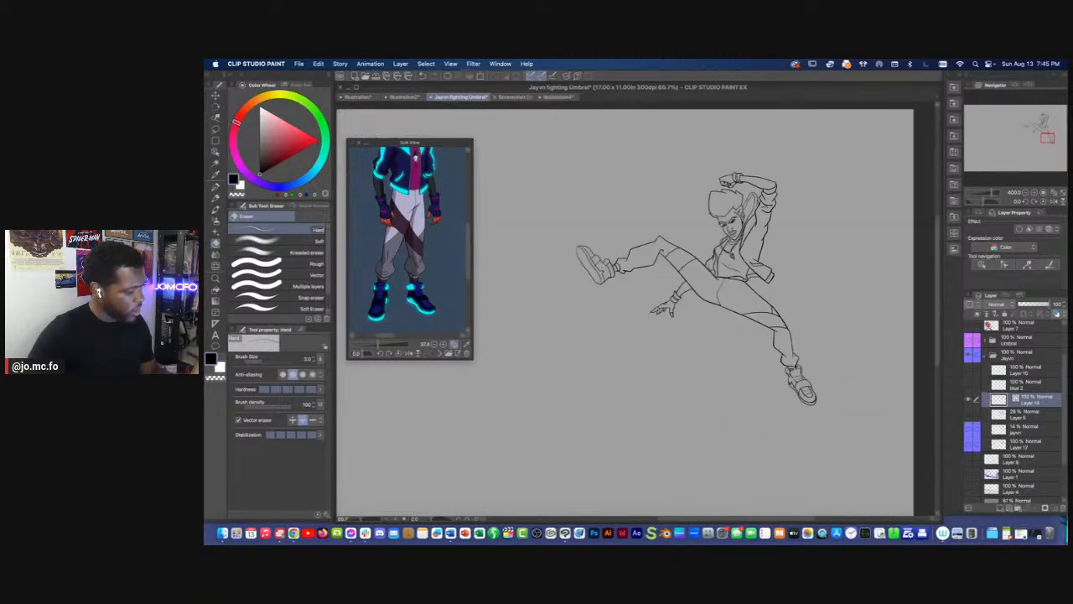
Thicken the outlines of both shoes and the lower ankle with the Adjust line width tool
{"action": "scroll", "coordinate": [641, 421], "scroll_direction": "up", "scroll_amount": 4}
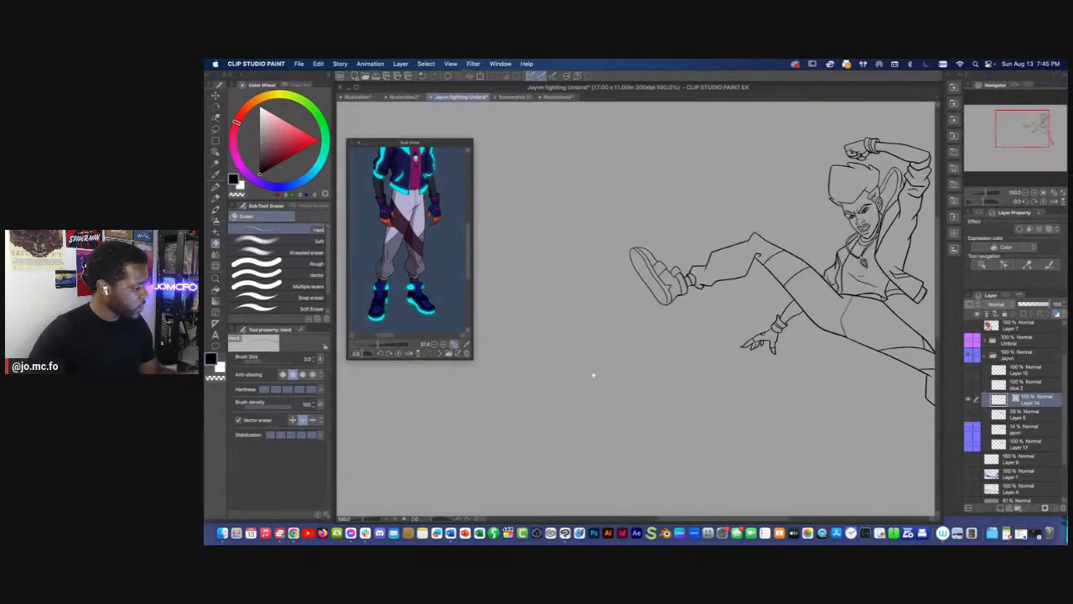
{"action": "scroll", "coordinate": [673, 397], "scroll_direction": "down", "scroll_amount": 3}
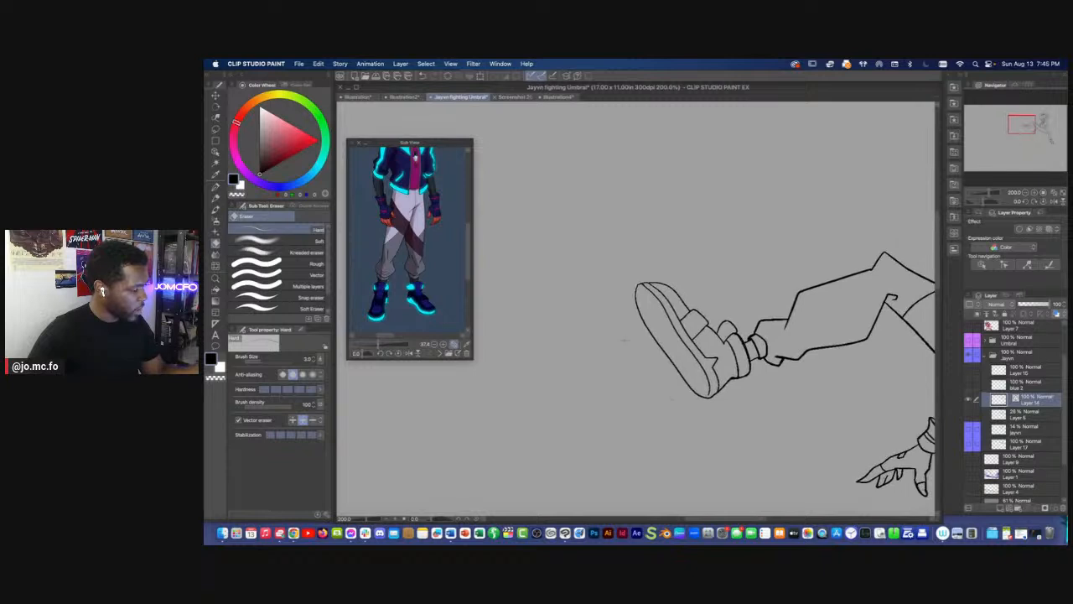
{"action": "left_click", "coordinate": [216, 140]}
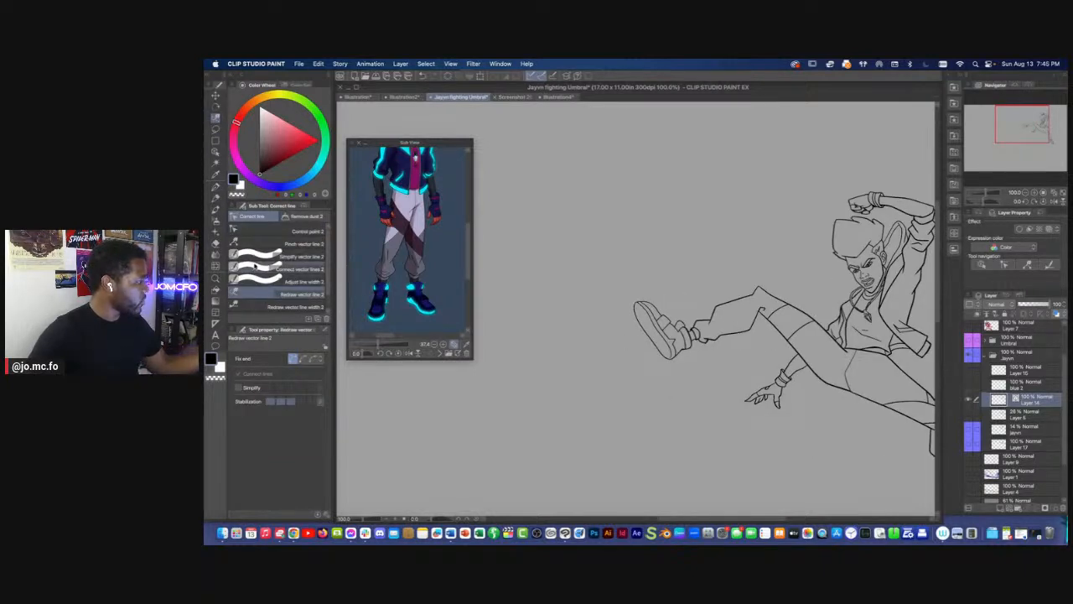
{"action": "left_click", "coordinate": [260, 282]}
{"action": "scroll", "coordinate": [478, 239], "scroll_direction": "down", "scroll_amount": 2}
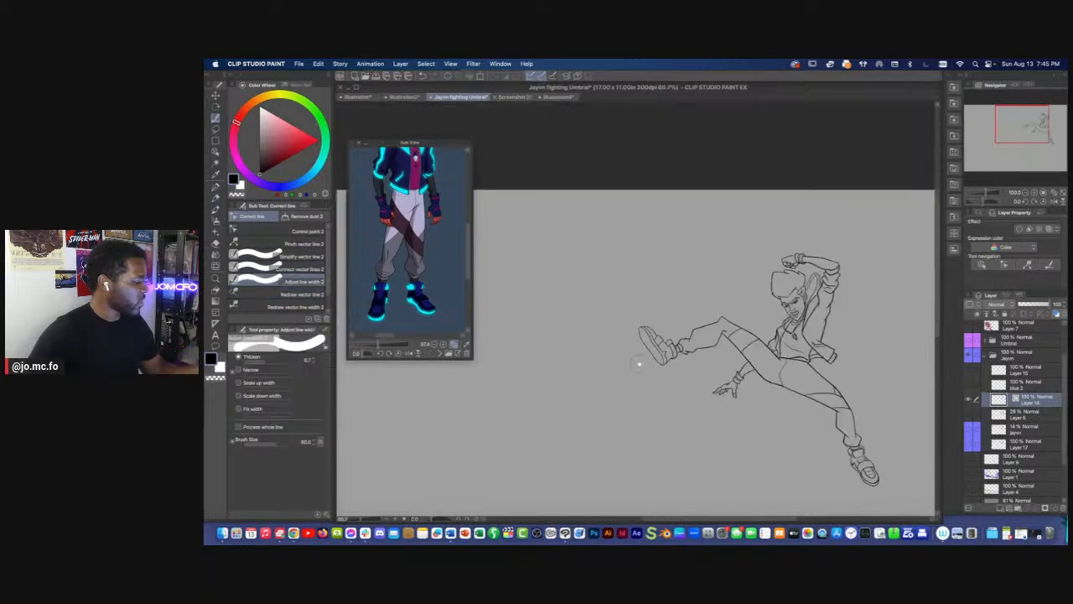
{"action": "left_click_drag", "start_coordinate": [579, 267], "coordinate": [602, 353]}
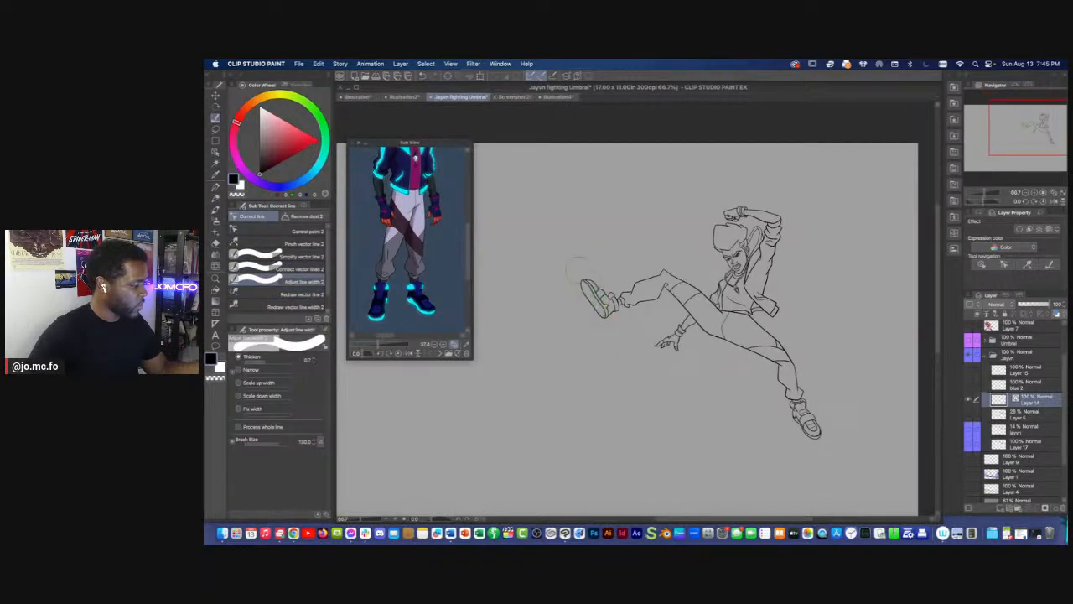
{"action": "key", "text": "bracketright"}
{"action": "left_click_drag", "start_coordinate": [811, 426], "coordinate": [824, 436]}
{"action": "left_click_drag", "start_coordinate": [790, 392], "coordinate": [807, 411]}
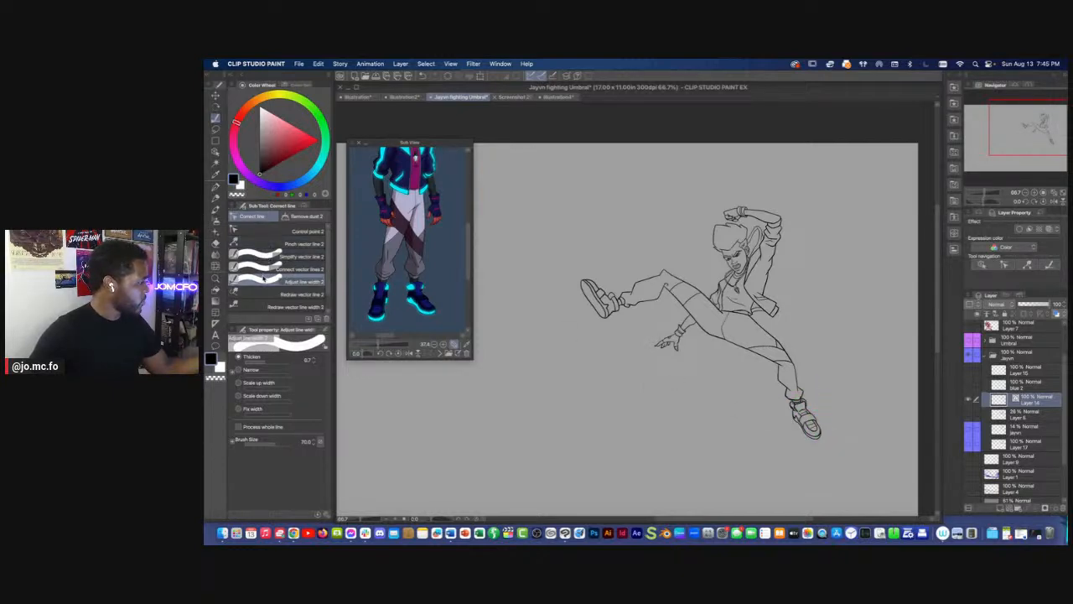
Thin the lines of the lowered hand using the Narrow option of Adjust line width at brush size 100
{"action": "left_click", "coordinate": [239, 370]}
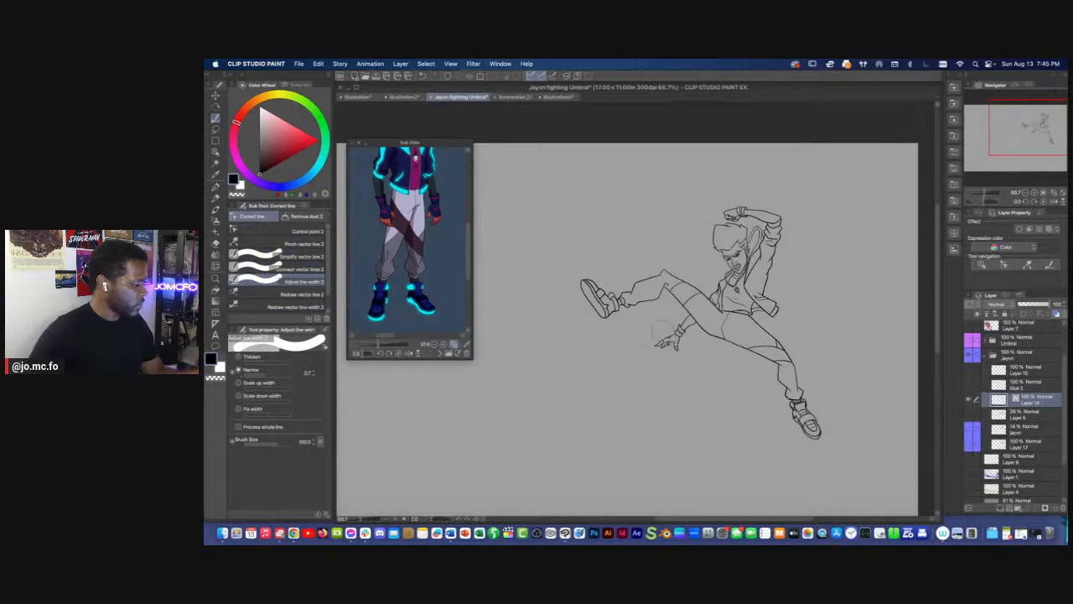
{"action": "left_click_drag", "start_coordinate": [638, 334], "coordinate": [707, 402]}
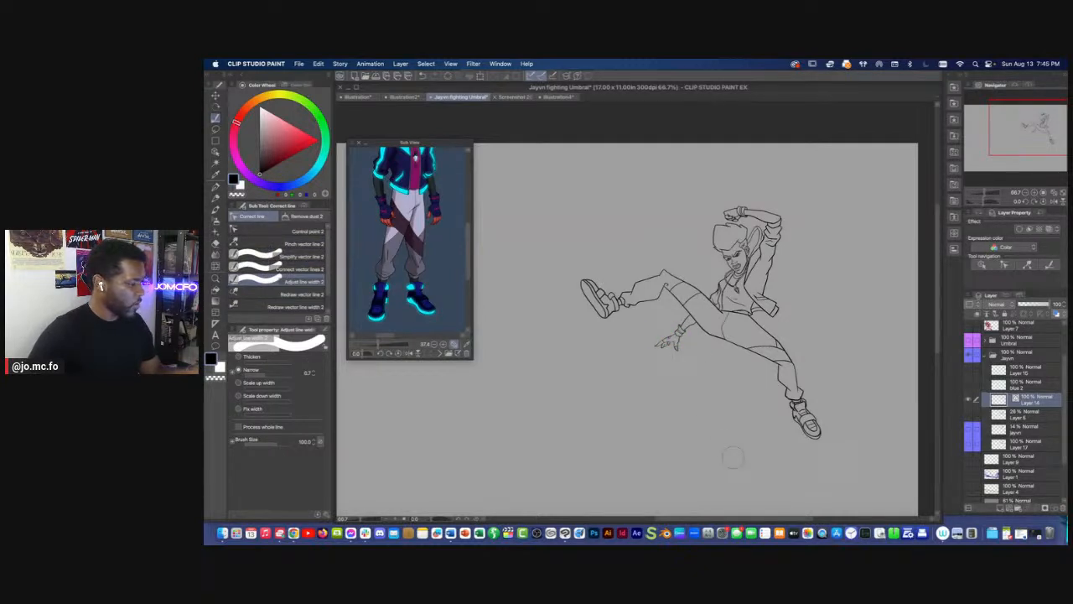
{"action": "left_click_drag", "start_coordinate": [656, 265], "coordinate": [613, 297]}
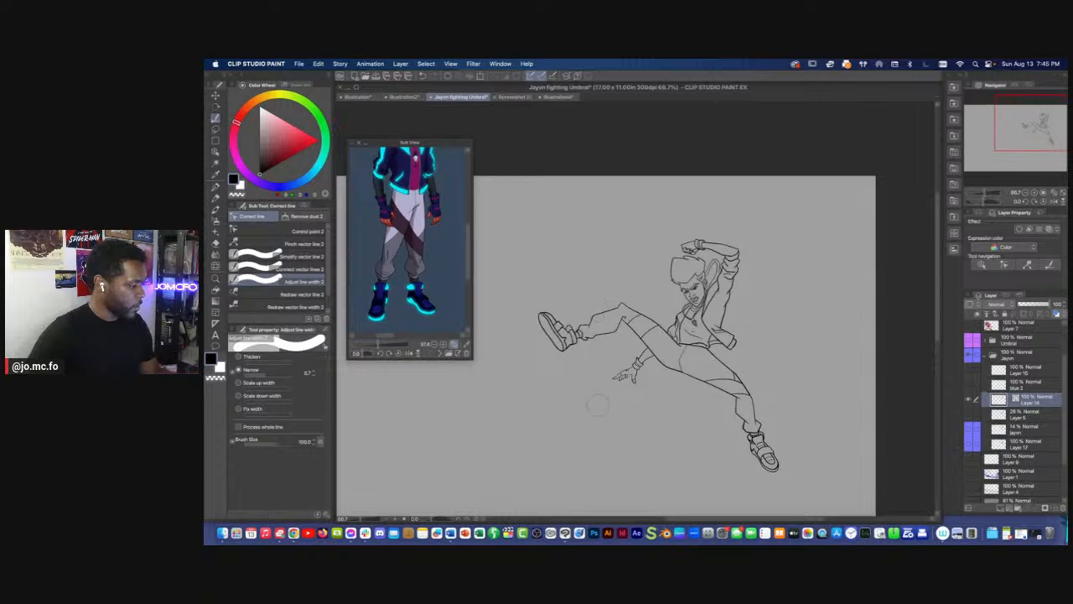
{"action": "left_click", "coordinate": [264, 269]}
{"action": "left_click", "coordinate": [712, 262]}
{"action": "key", "text": "bracketleft"}
{"action": "key", "text": "bracketleft"}
{"action": "key", "text": "bracketleft"}
{"action": "key", "text": "bracketleft"}
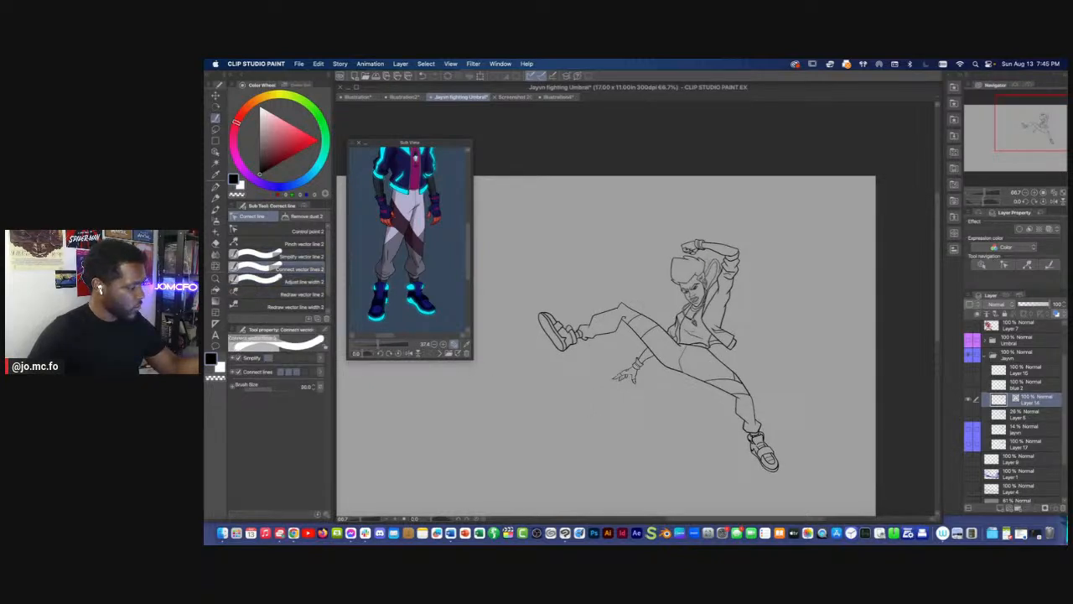
Set the Adjust line width tool to Thicken with a brush size of 10
{"action": "left_click", "coordinate": [268, 282]}
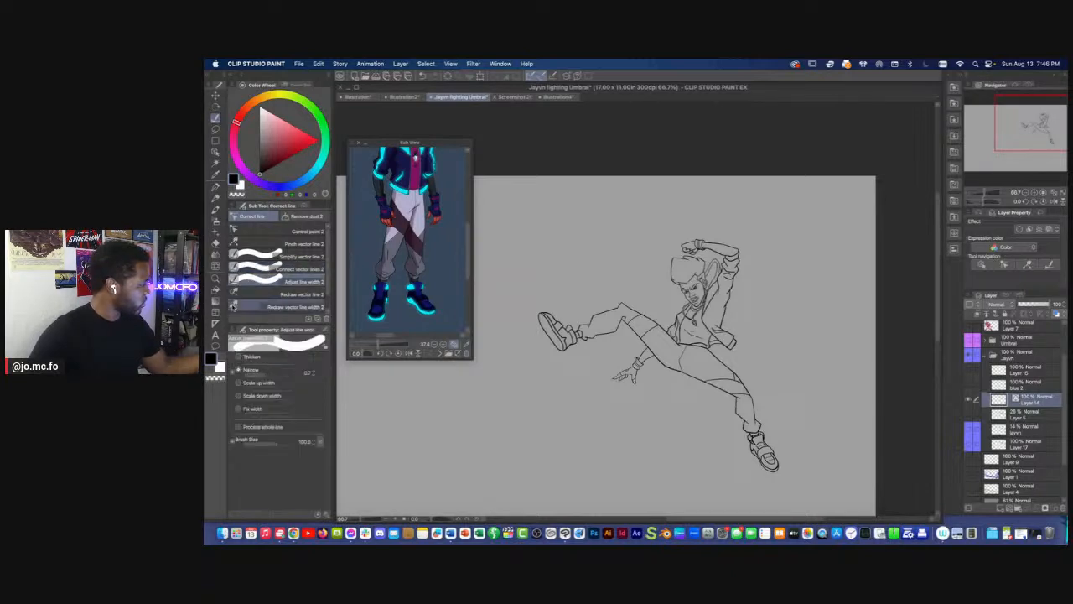
{"action": "left_click", "coordinate": [239, 358]}
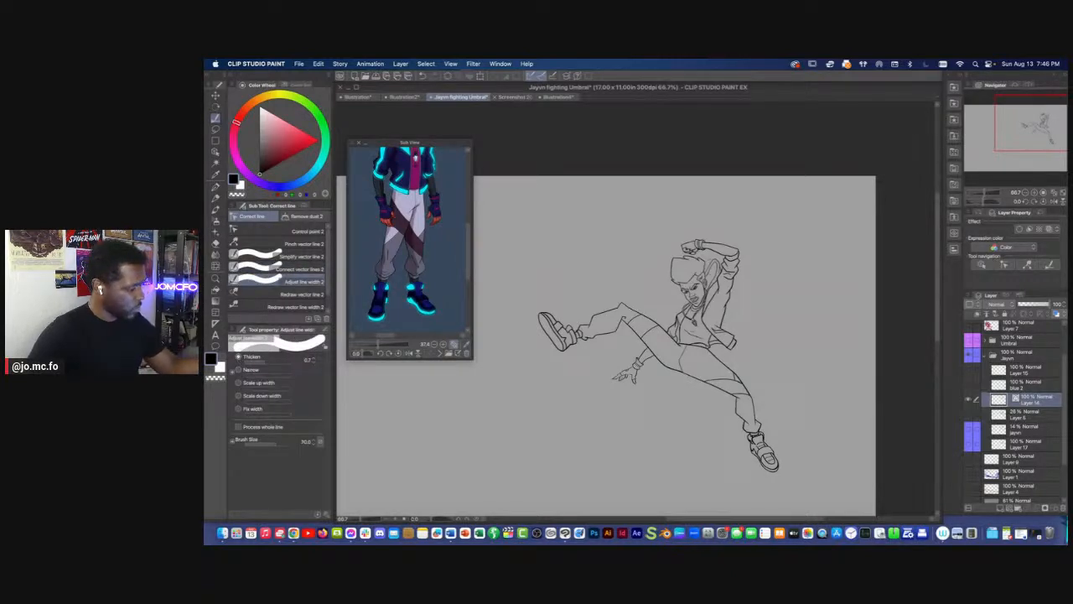
{"action": "key", "text": "bracketleft"}
{"action": "key", "text": "bracketleft"}
{"action": "key", "text": "bracketleft"}
{"action": "key", "text": "bracketleft"}
{"action": "key", "text": "bracketleft"}
{"action": "key", "text": "bracketleft"}
{"action": "key", "text": "bracketleft"}
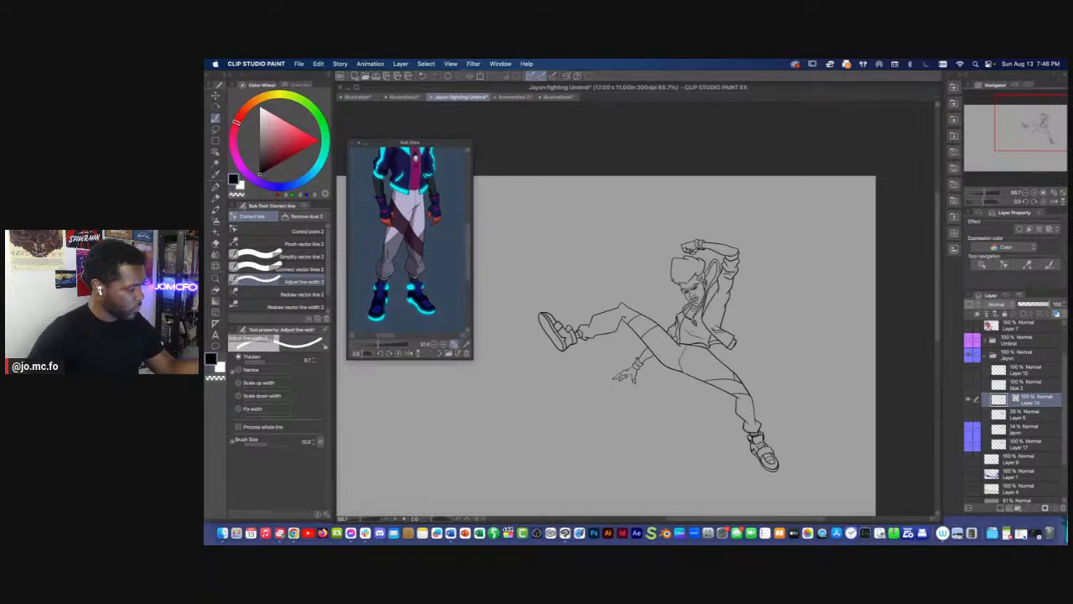
{"action": "scroll", "coordinate": [657, 269], "scroll_direction": "up", "scroll_amount": 1}
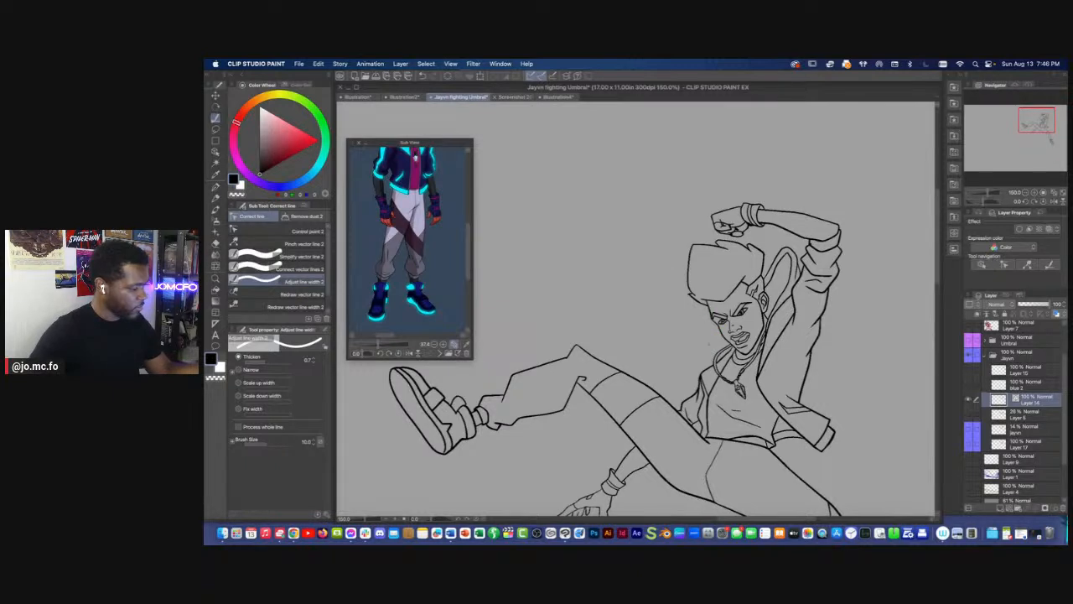
{"action": "key", "text": "super+minus"}
{"action": "key", "text": "super+0"}
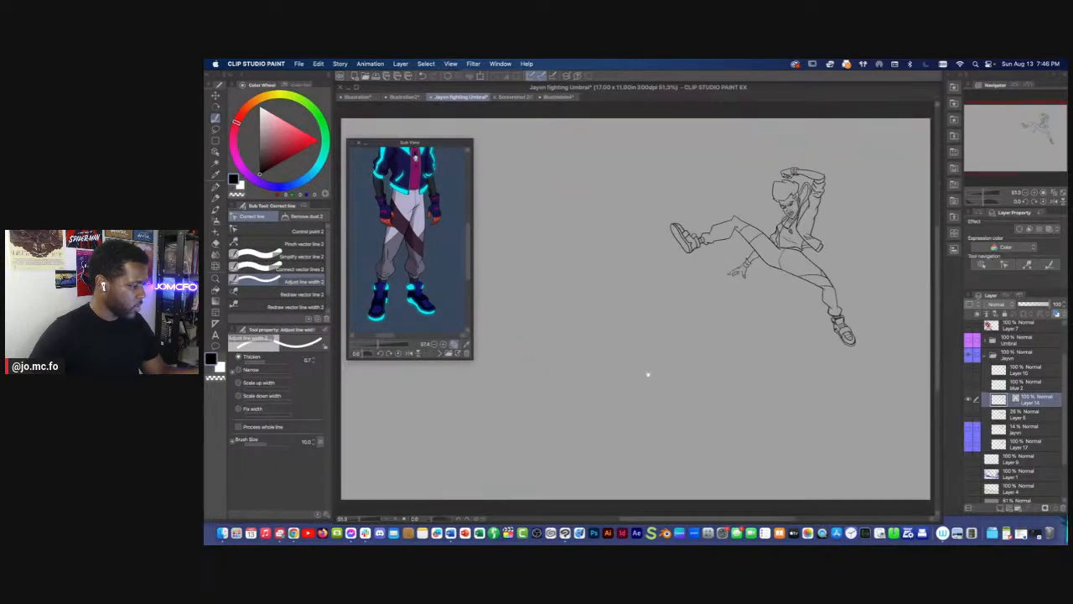
{"action": "left_click_drag", "start_coordinate": [648, 373], "coordinate": [604, 419]}
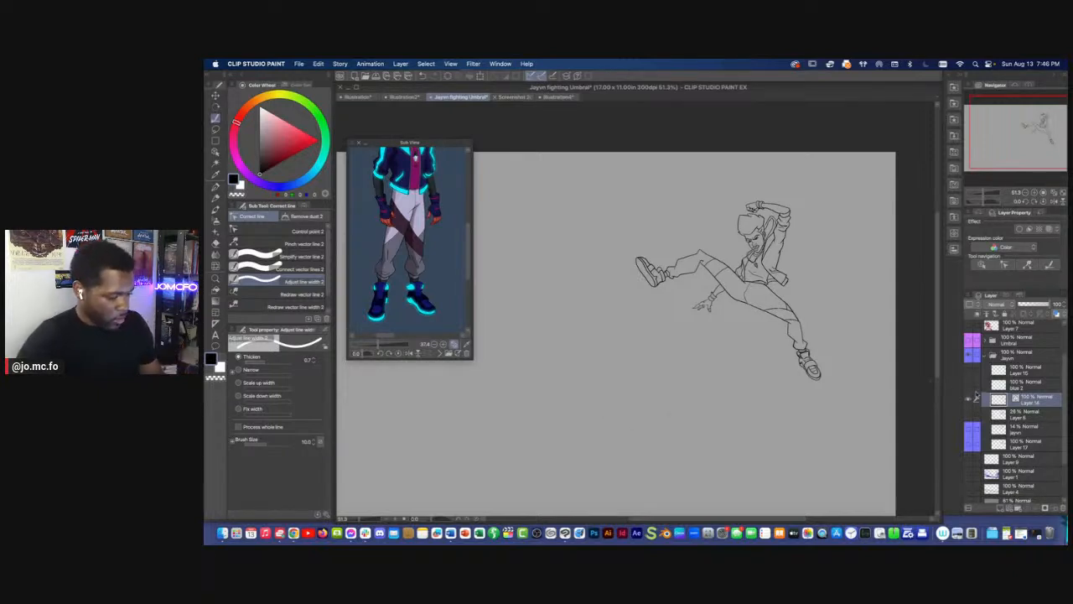
Show the flat lavender fill on Layer 17 behind the figure and make the line art on Layer 14 active
{"action": "left_click", "coordinate": [969, 416]}
{"action": "left_click", "coordinate": [970, 416]}
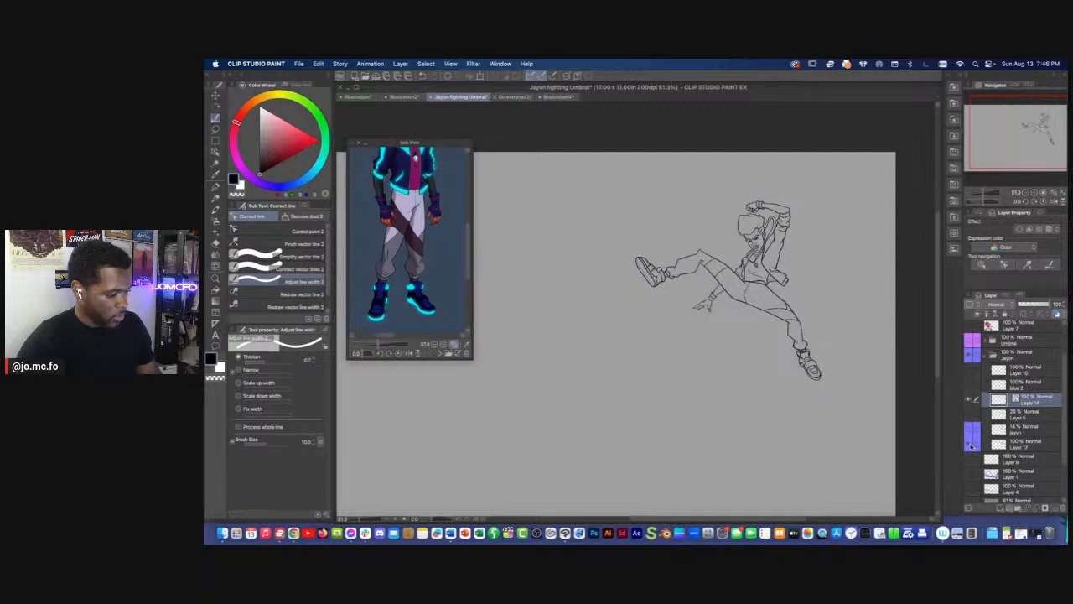
{"action": "left_click", "coordinate": [1004, 445]}
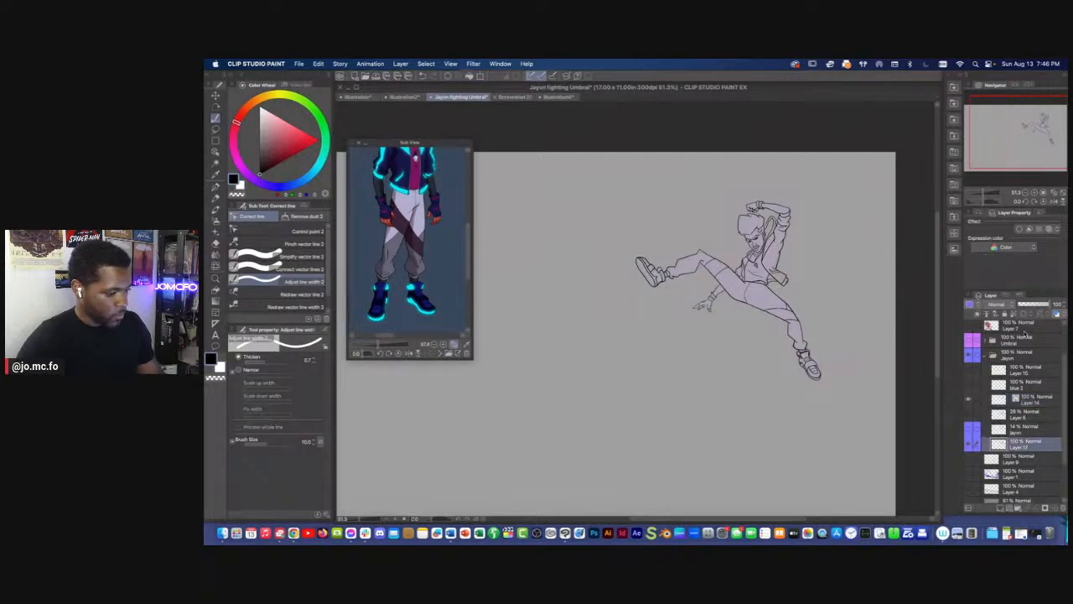
{"action": "key", "text": "super+plus"}
{"action": "left_click", "coordinate": [1008, 403]}
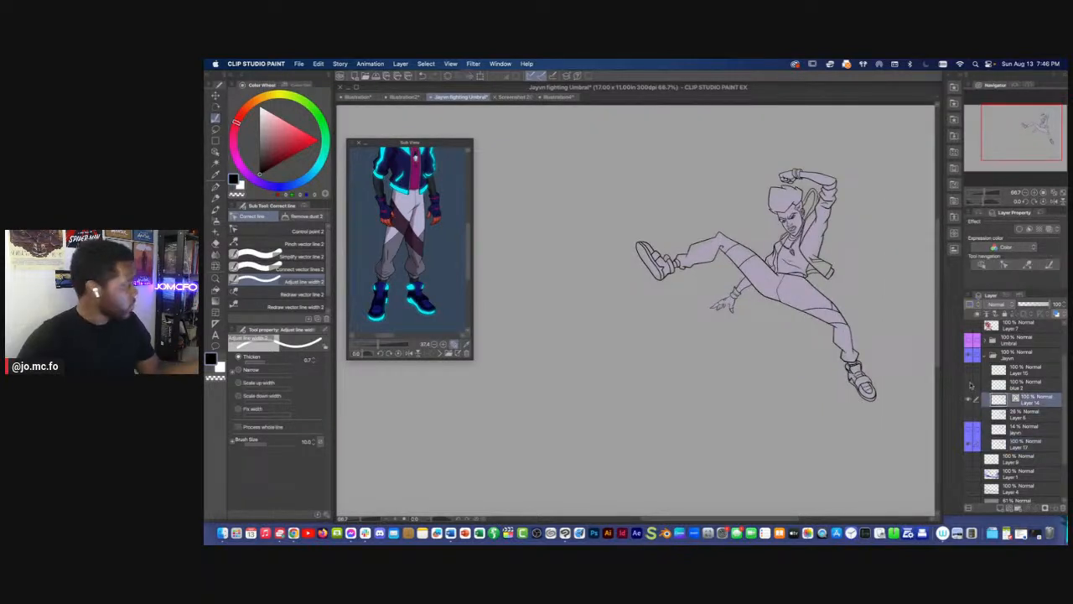
Auto-select the figure's silhouette from the line art and try filling it with black on a new layer directly beneath
{"action": "left_click", "coordinate": [215, 161]}
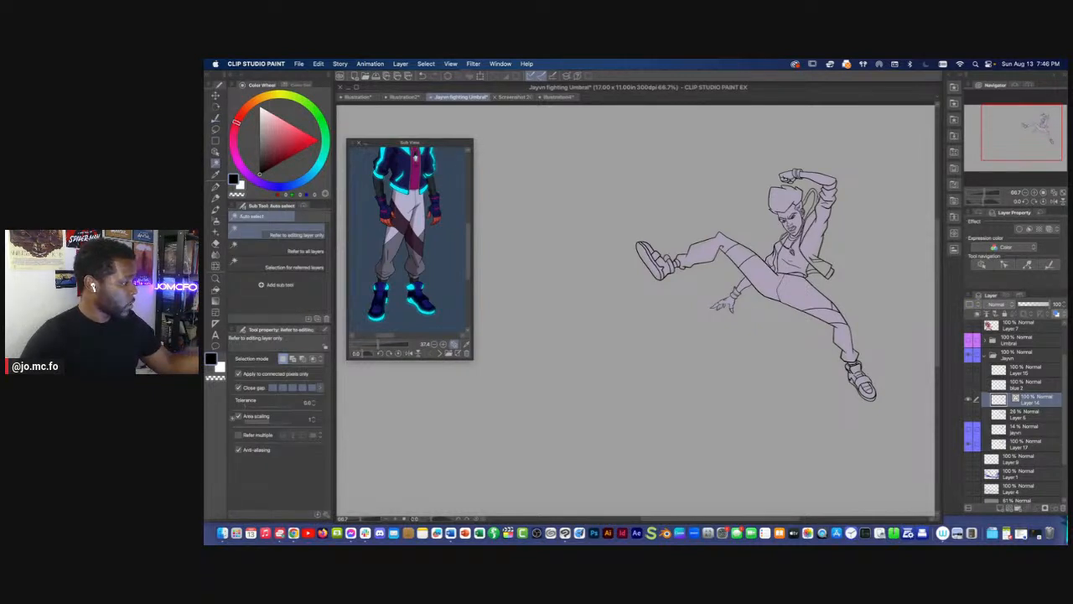
{"action": "left_click", "coordinate": [675, 344]}
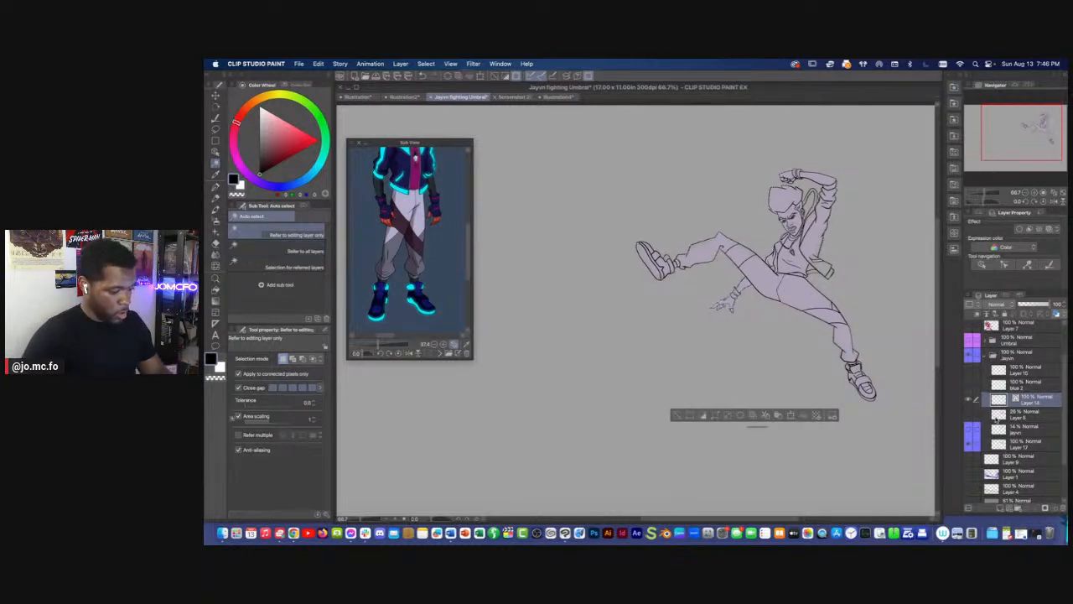
{"action": "left_click", "coordinate": [998, 417]}
{"action": "left_click", "coordinate": [1001, 508]}
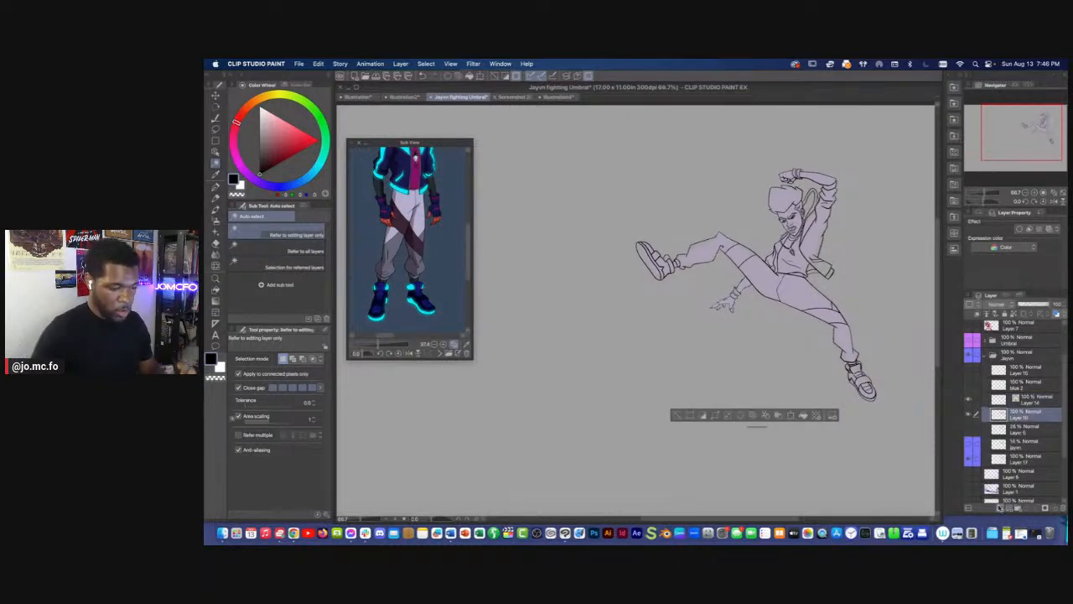
{"action": "key", "text": "alt+BackSpace"}
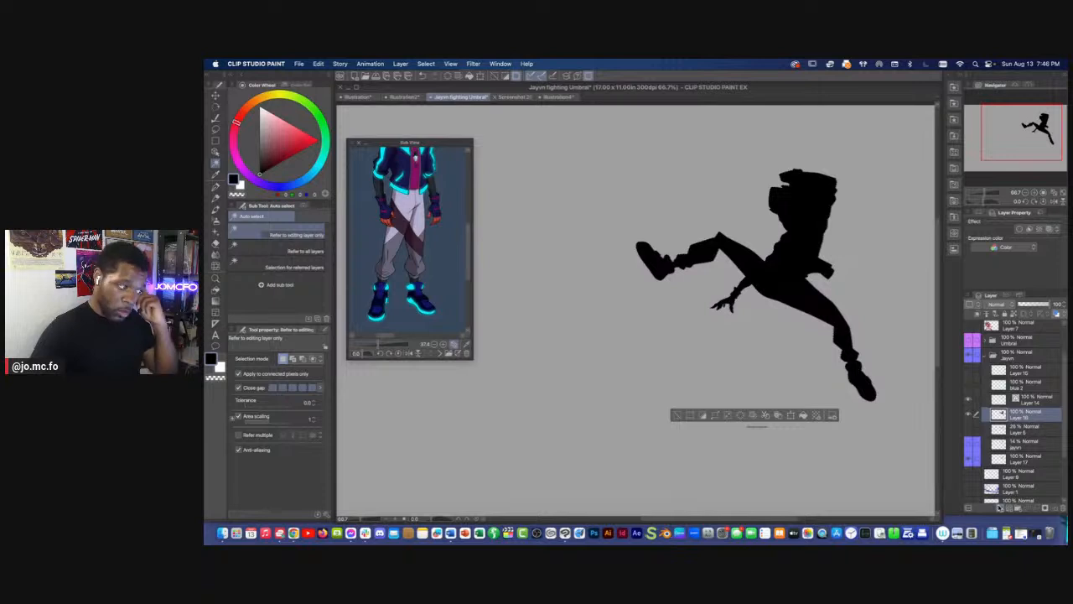
{"action": "key", "text": "super+z"}
Sample the lavender fill colour from Layer 17 and clear the selection
{"action": "left_click", "coordinate": [1005, 464]}
{"action": "key", "text": "i"}
{"action": "left_click", "coordinate": [720, 305]}
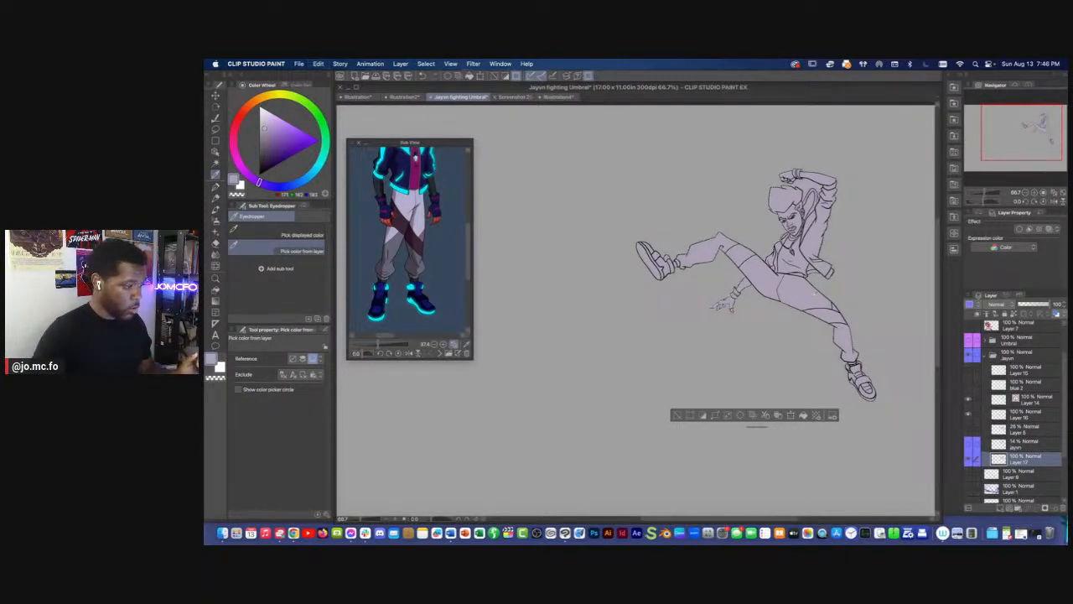
{"action": "key", "text": "super+d"}
Darken the figure's lavender flat fill on Layer 17 with a Hue/Saturation/Luminosity adjustment
{"action": "left_click_drag", "start_coordinate": [741, 327], "coordinate": [619, 475]}
{"action": "scroll", "coordinate": [620, 474], "scroll_direction": "up", "scroll_amount": 2}
{"action": "scroll", "coordinate": [725, 302], "scroll_direction": "up", "scroll_amount": 1}
{"action": "mouse_move", "coordinate": [725, 303]}
{"action": "left_mouse_down"}
{"action": "mouse_move", "coordinate": [626, 469]}
{"action": "mouse_move", "coordinate": [560, 507]}
{"action": "left_mouse_up"}
{"action": "scroll", "coordinate": [596, 410], "scroll_direction": "up", "scroll_amount": 2}
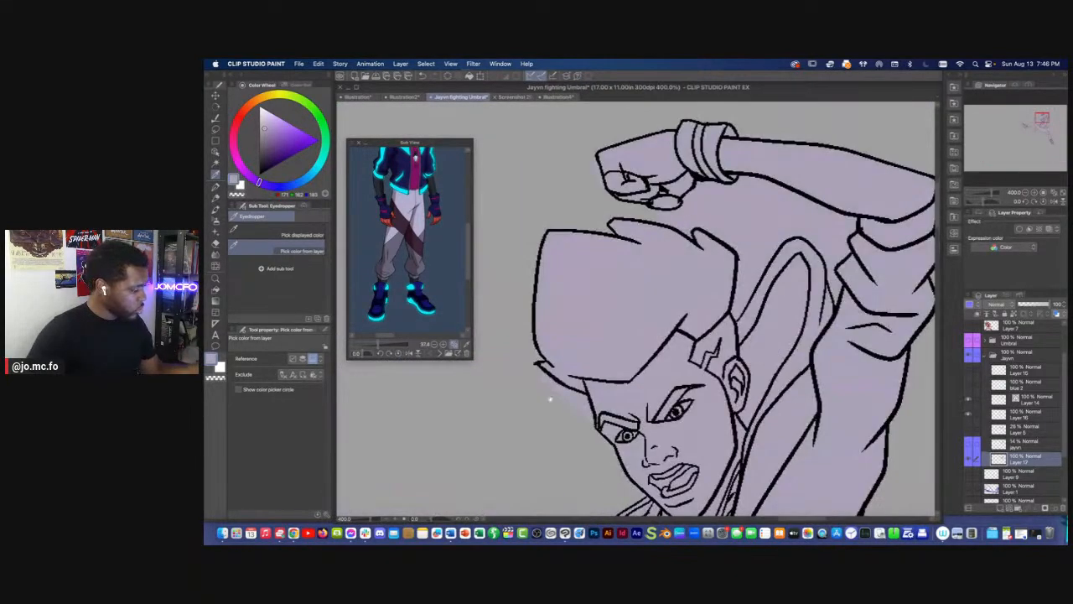
{"action": "left_click_drag", "start_coordinate": [546, 395], "coordinate": [596, 344]}
{"action": "key", "text": "m"}
{"action": "scroll", "coordinate": [567, 265], "scroll_direction": "down", "scroll_amount": 2}
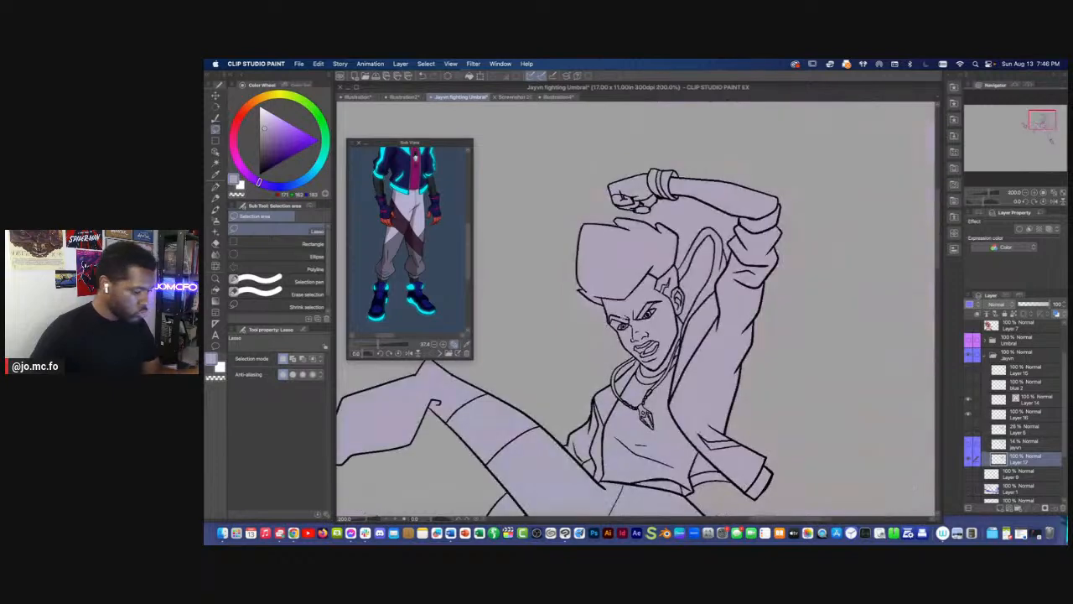
{"action": "key", "text": "super+u"}
{"action": "left_click_drag", "start_coordinate": [446, 189], "coordinate": [424, 190]}
{"action": "key", "text": "Return"}
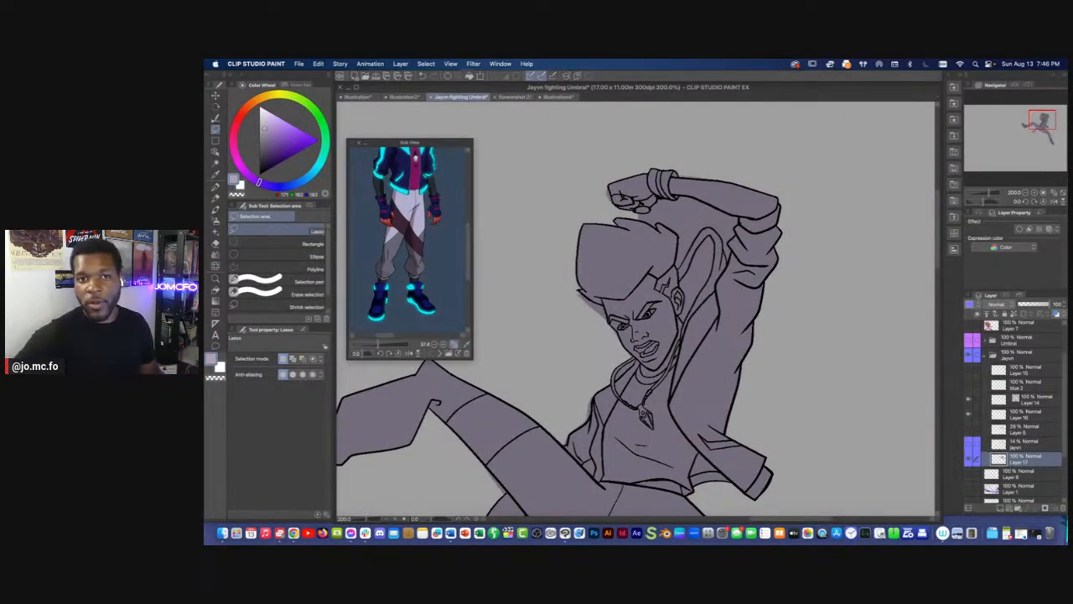
{"action": "key", "text": "Tab"}
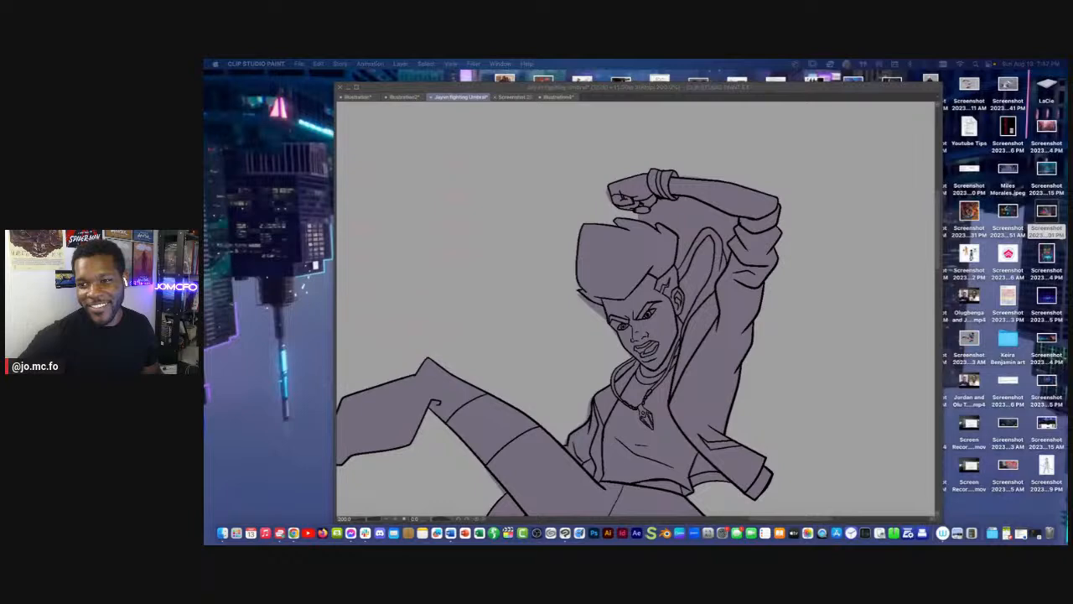
{"action": "left_click", "coordinate": [664, 367]}
{"action": "left_click_drag", "start_coordinate": [663, 367], "coordinate": [686, 379]}
{"action": "key", "text": "super+plus"}
{"action": "mouse_move", "coordinate": [565, 295]}
{"action": "left_mouse_down"}
{"action": "mouse_move", "coordinate": [560, 275]}
{"action": "mouse_move", "coordinate": [565, 297]}
{"action": "left_mouse_up"}
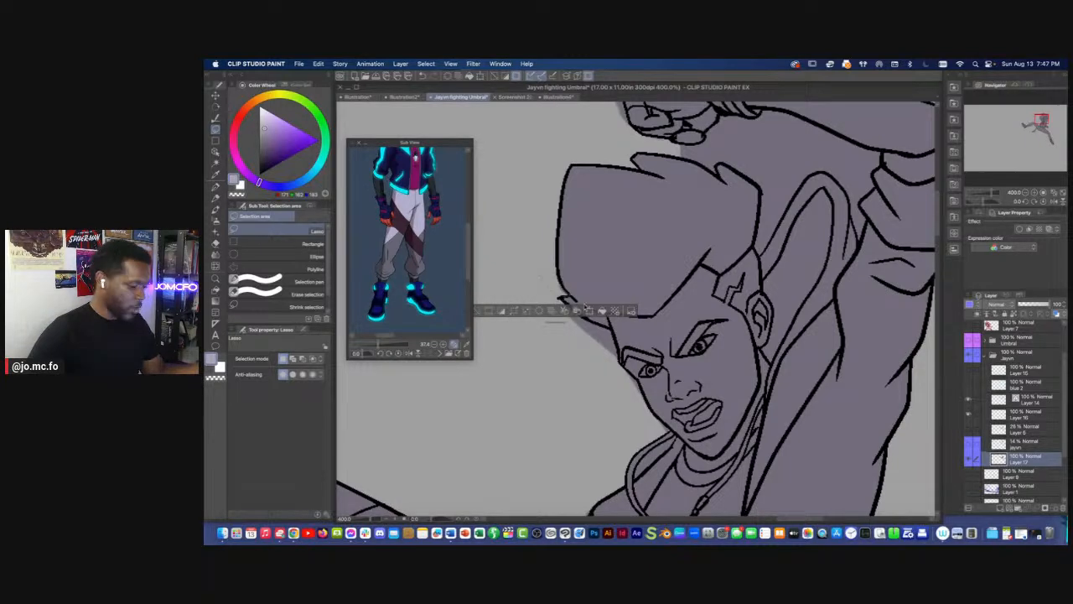
{"action": "key", "text": "super+d"}
Auto-select the area outside the figure from the line art on Layer 14, delete the stray fill there on Layer 17, and deselect
{"action": "left_click", "coordinate": [1028, 403]}
{"action": "key", "text": "super+minus"}
{"action": "key", "text": "super+minus"}
{"action": "left_click_drag", "start_coordinate": [592, 339], "coordinate": [639, 336]}
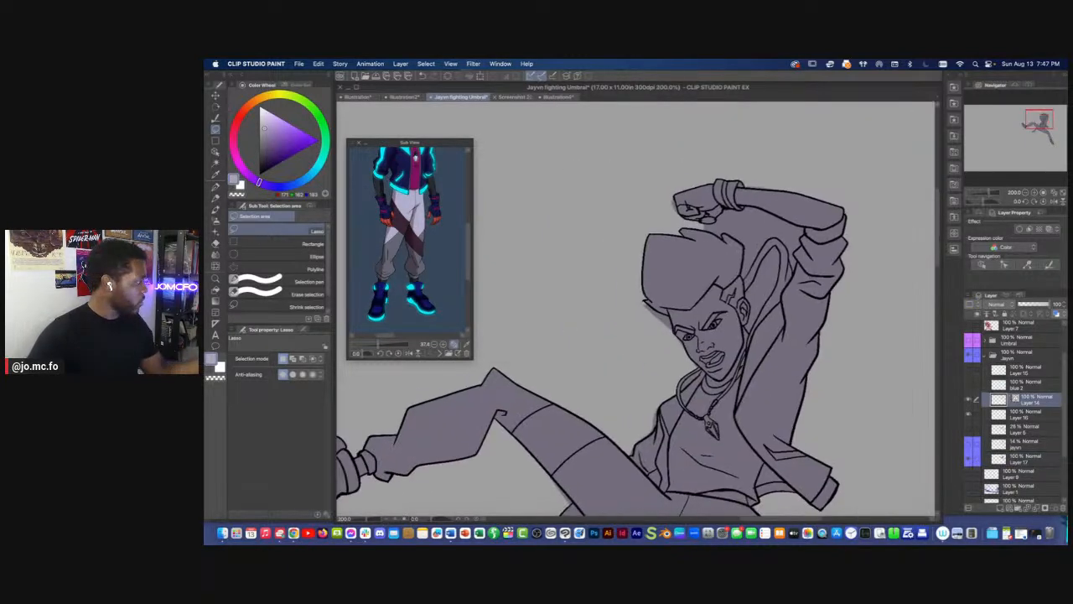
{"action": "left_click", "coordinate": [215, 163]}
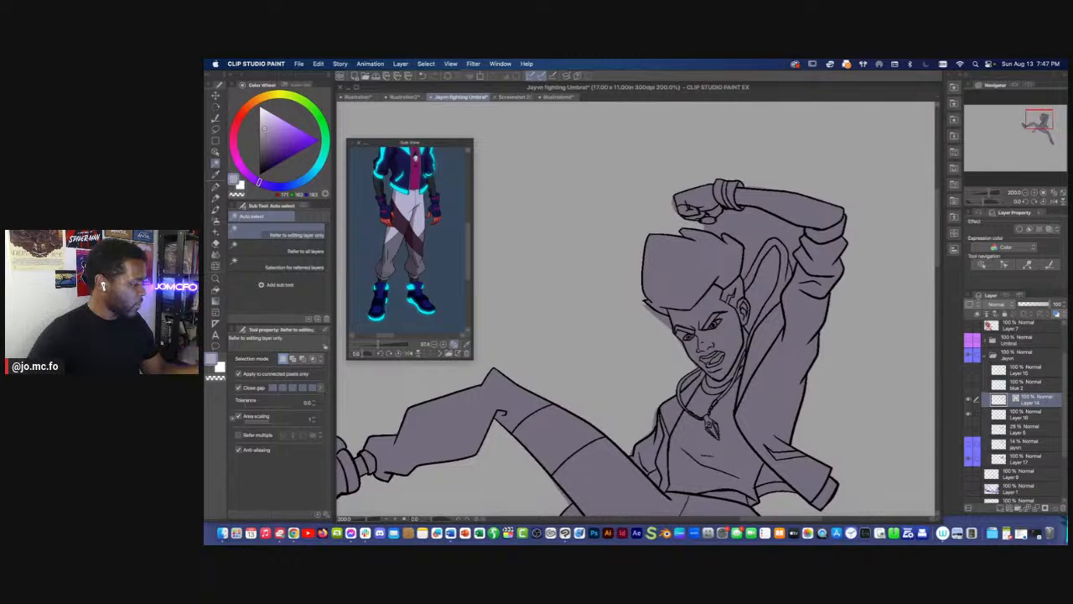
{"action": "left_click", "coordinate": [654, 352]}
{"action": "scroll", "coordinate": [654, 352], "scroll_direction": "down", "scroll_amount": 5}
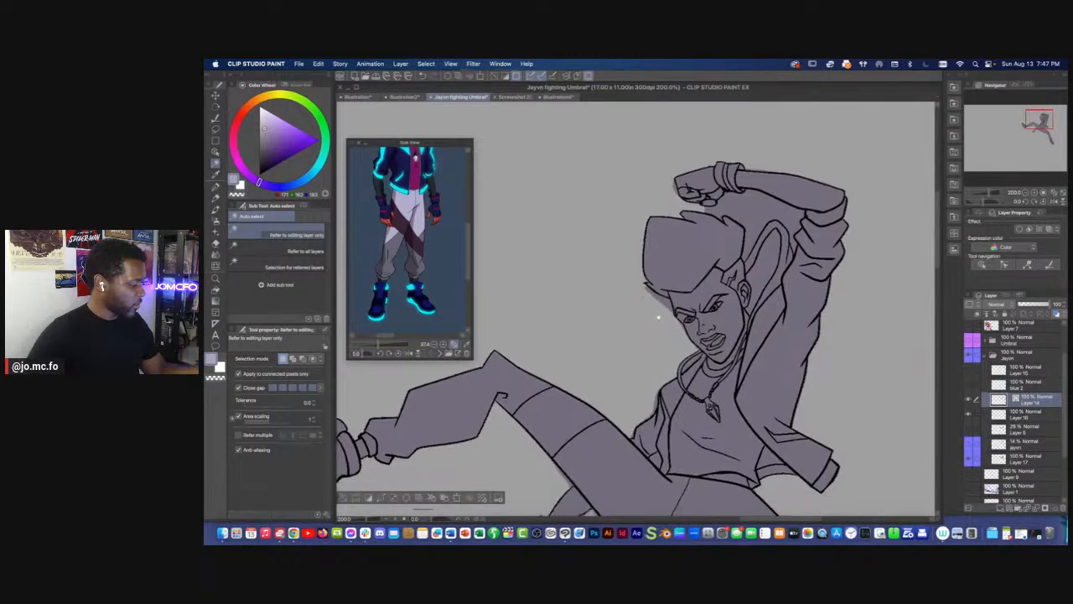
{"action": "left_click", "coordinate": [1009, 460]}
{"action": "key", "text": "Delete"}
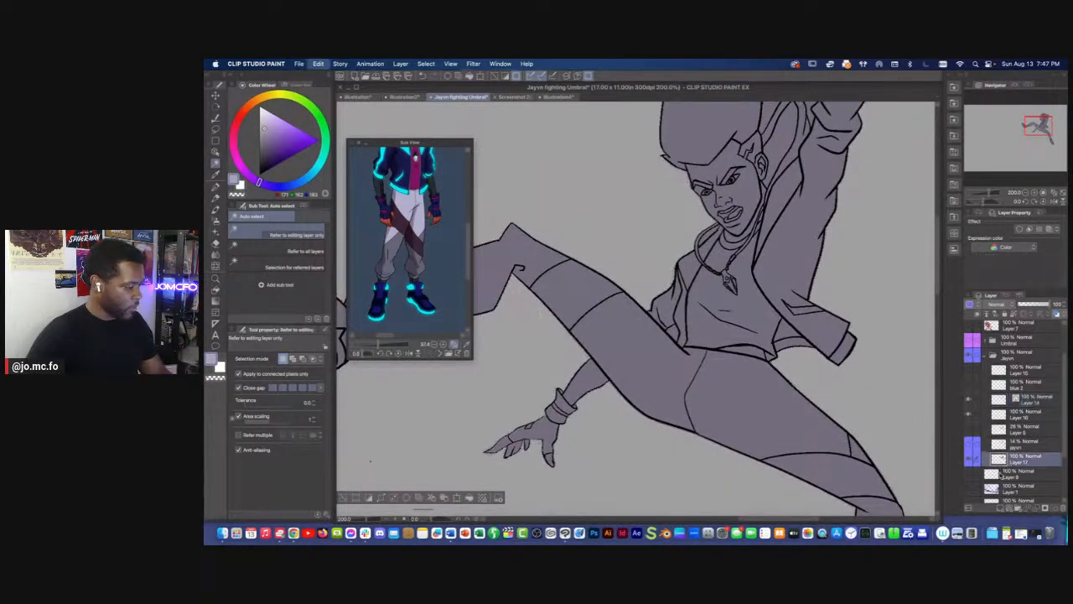
{"action": "key", "text": "super+d"}
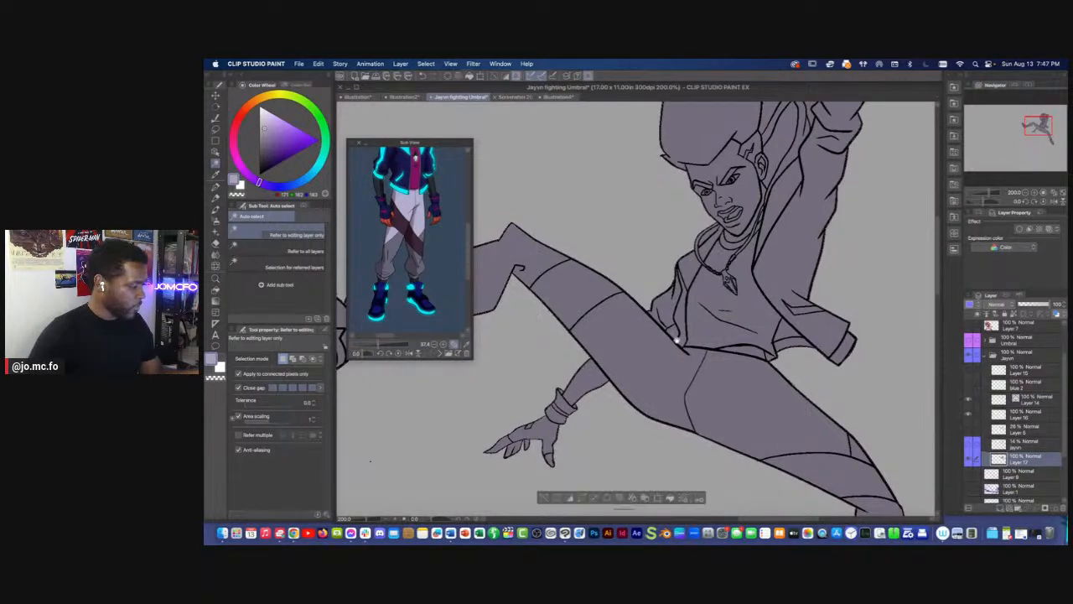
Select the enclosed gaps near the waist and between the raised arm and head from Layer 14, and clear them on Layer 17
{"action": "left_click", "coordinate": [1006, 400]}
{"action": "left_click", "coordinate": [668, 327]}
{"action": "scroll", "coordinate": [669, 336], "scroll_direction": "up", "scroll_amount": 4}
{"action": "left_click", "coordinate": [745, 182], "text": "shift"}
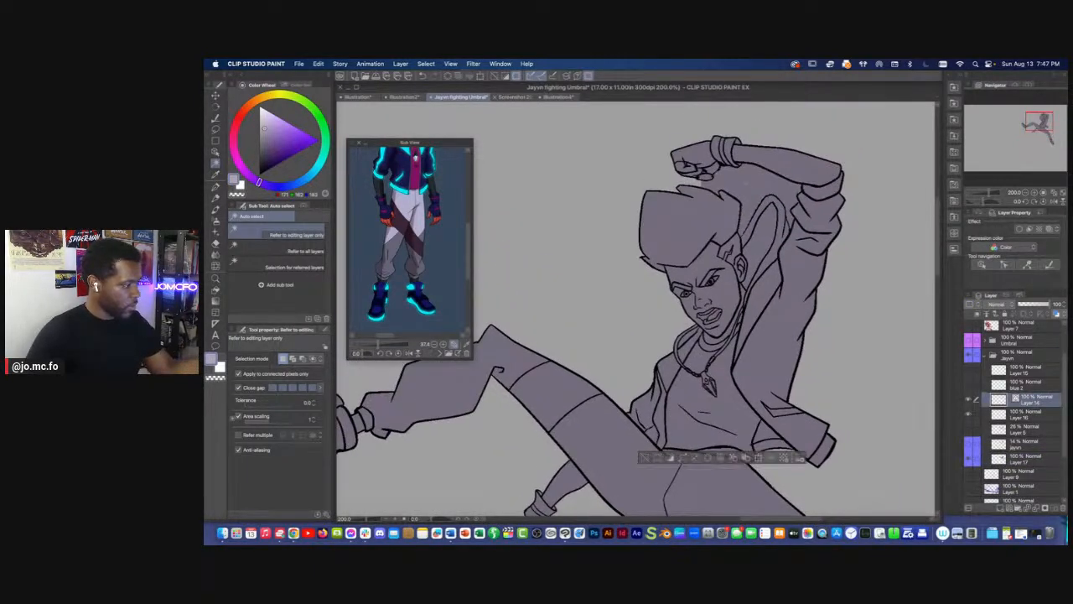
{"action": "left_click", "coordinate": [1013, 460]}
{"action": "key", "text": "super+minus"}
{"action": "key", "text": "super+minus"}
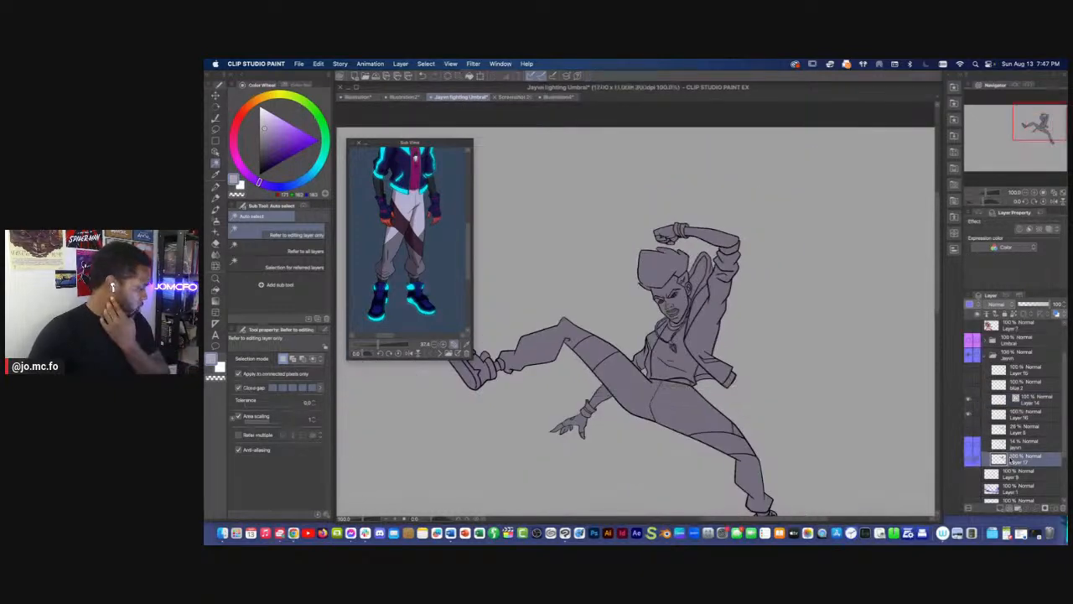
Make the line art on Layer 14 the reference layer, and float the JAYVN Colors set, enlarged, beside the character reference image
{"action": "left_click_drag", "start_coordinate": [679, 407], "coordinate": [736, 372]}
{"action": "left_click", "coordinate": [1035, 403]}
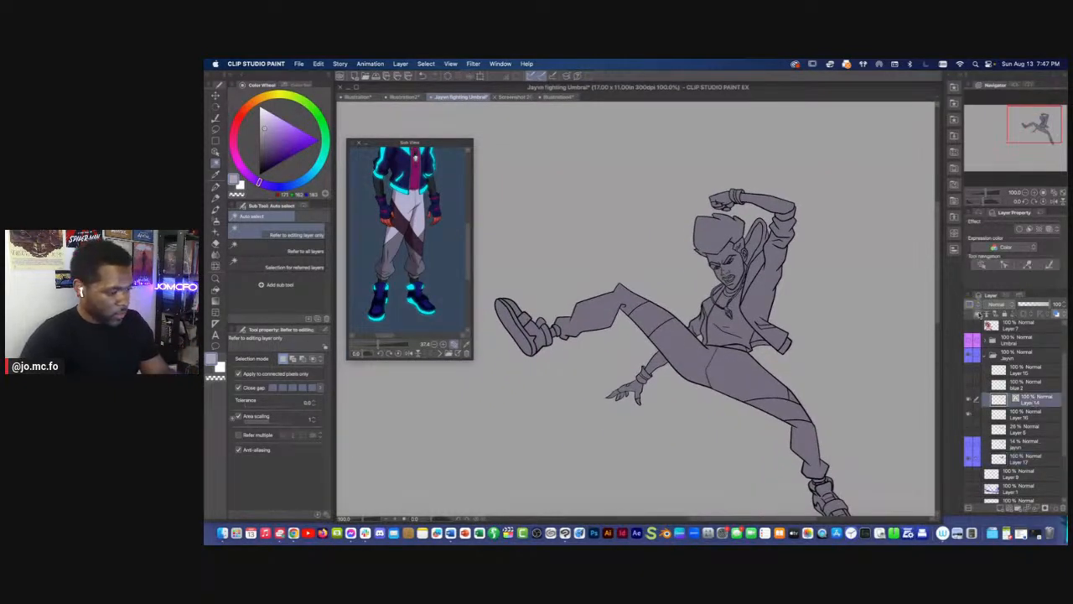
{"action": "left_click", "coordinate": [286, 87]}
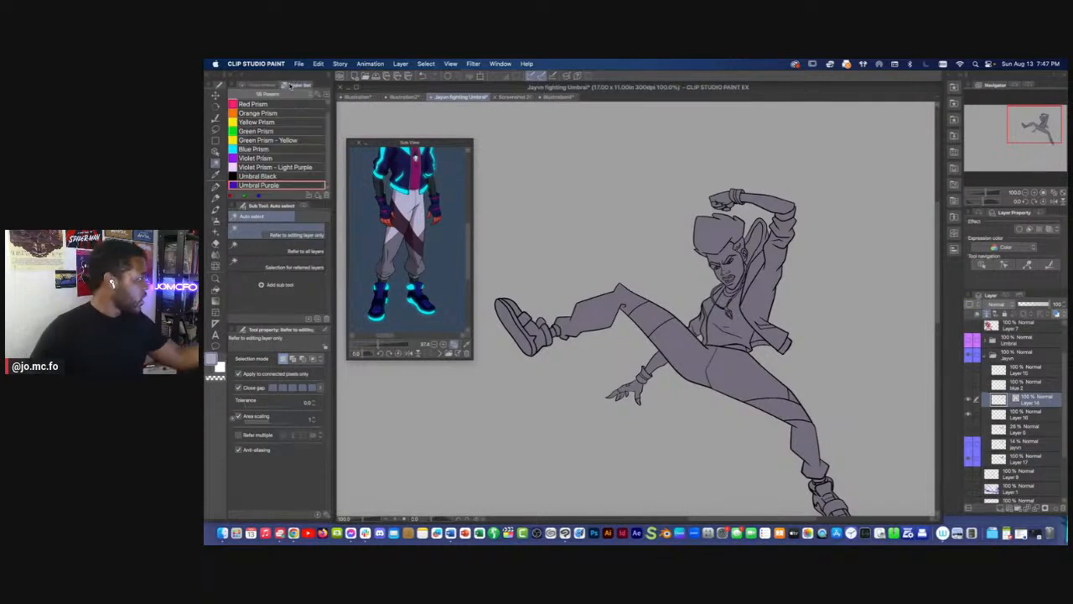
{"action": "left_click", "coordinate": [258, 93]}
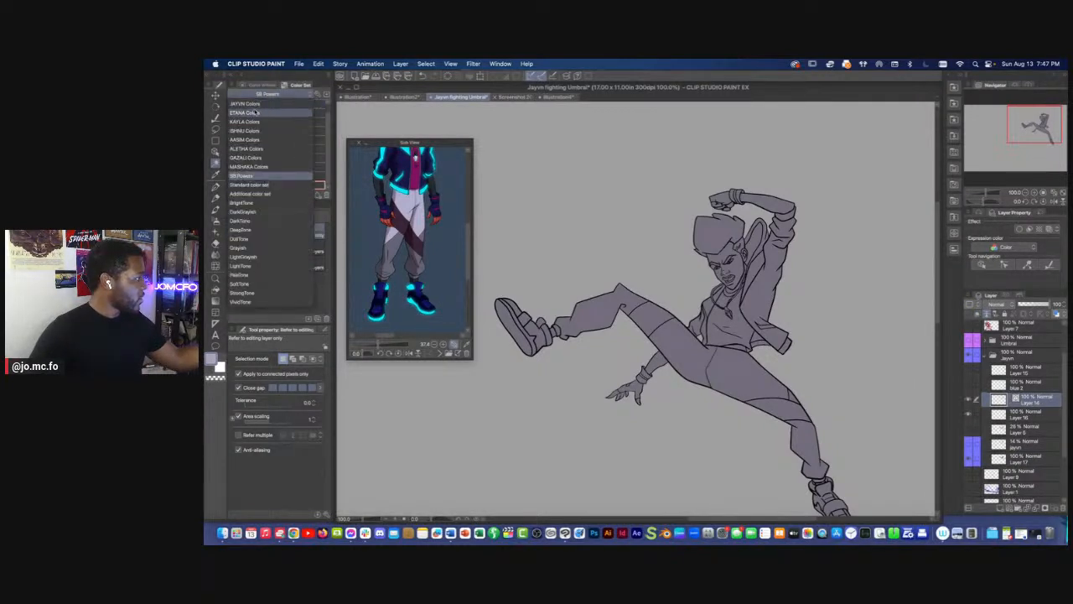
{"action": "left_click", "coordinate": [267, 117]}
{"action": "scroll", "coordinate": [289, 160], "scroll_direction": "down", "scroll_amount": 3}
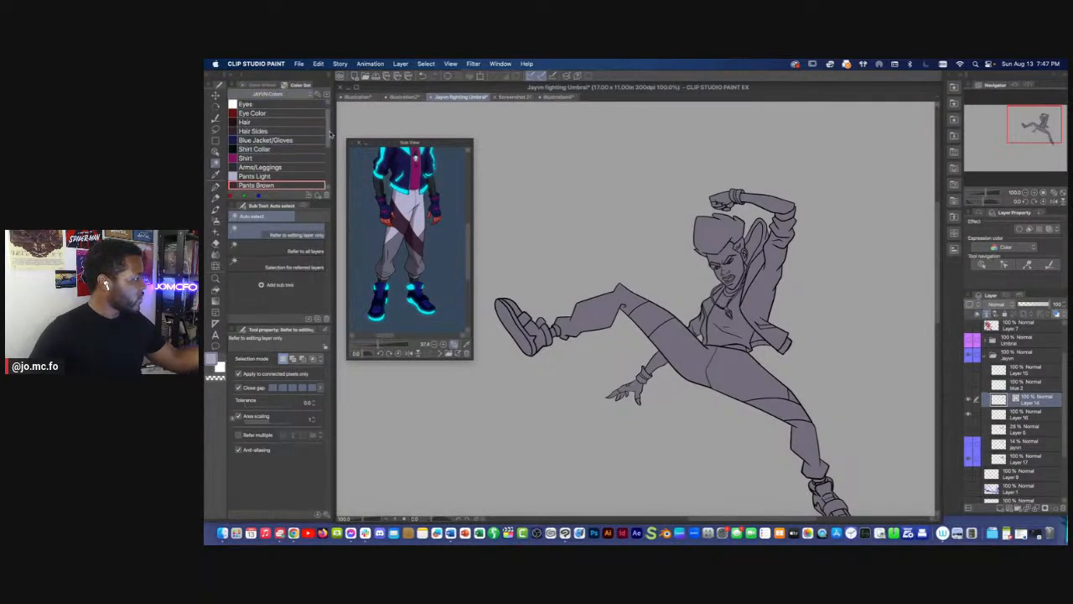
{"action": "left_click_drag", "start_coordinate": [314, 92], "coordinate": [546, 188]}
{"action": "left_click_drag", "start_coordinate": [584, 339], "coordinate": [582, 366]}
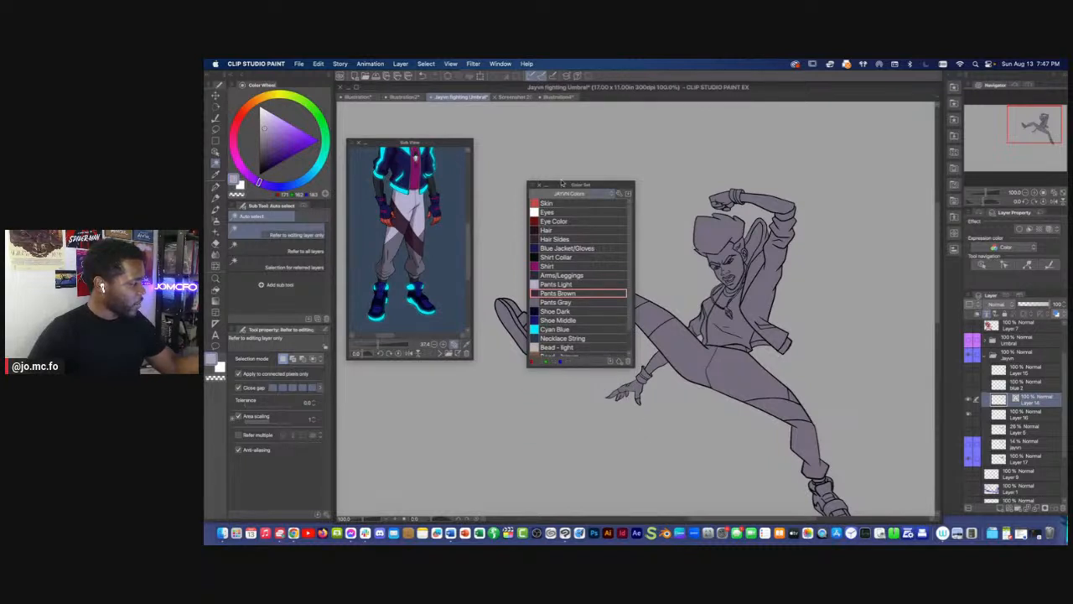
{"action": "left_click_drag", "start_coordinate": [562, 185], "coordinate": [524, 112]}
{"action": "left_click_drag", "start_coordinate": [671, 292], "coordinate": [695, 295]}
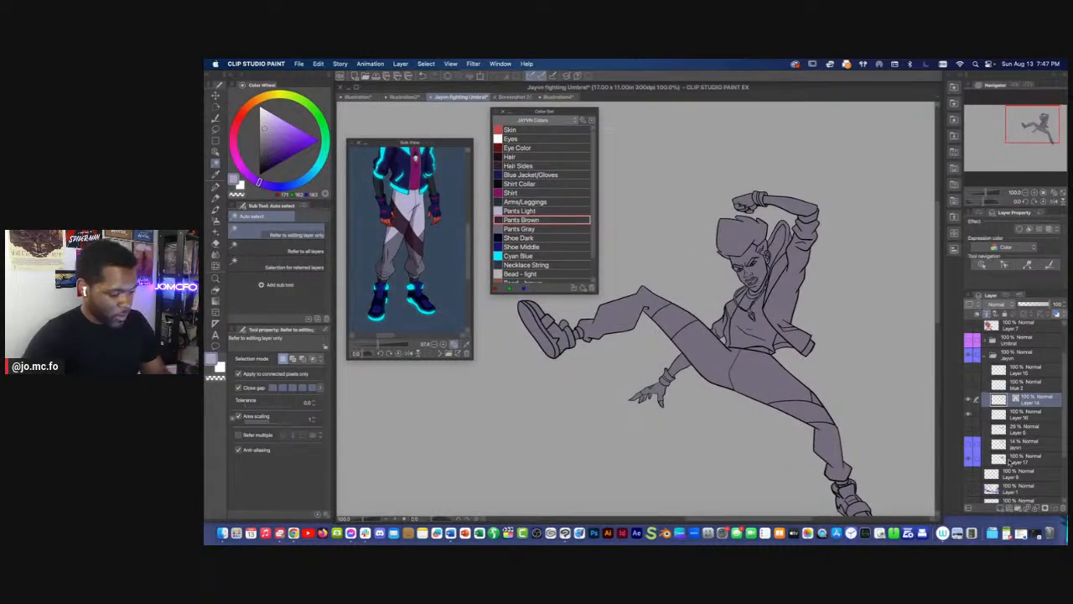
Make the flat fill on Layer 17 active and lock its transparent pixels
{"action": "left_click", "coordinate": [1009, 462]}
{"action": "left_click", "coordinate": [969, 459]}
{"action": "left_click", "coordinate": [970, 459]}
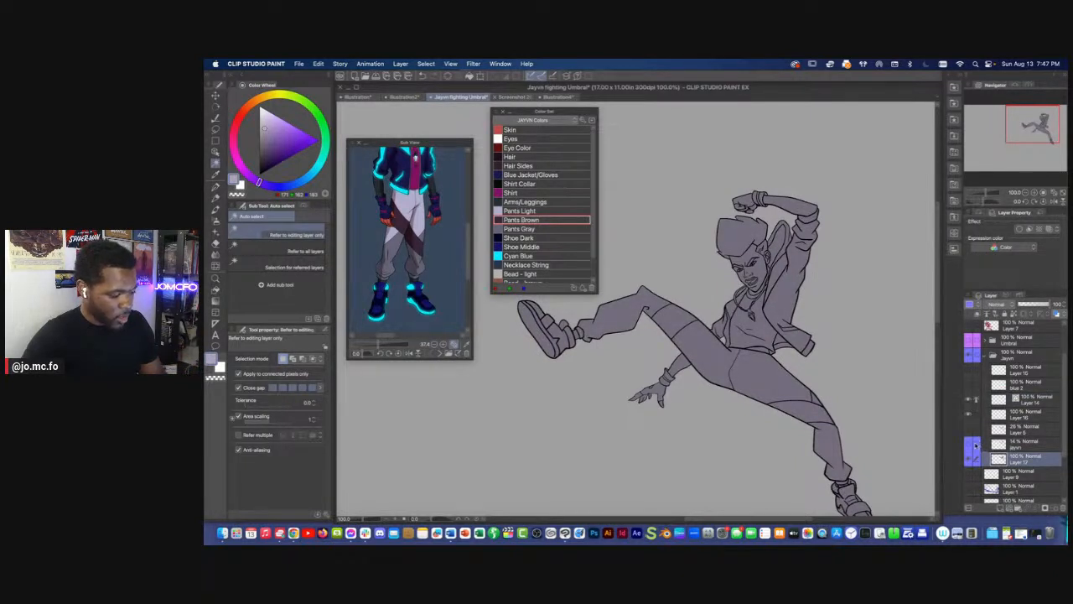
{"action": "left_click", "coordinate": [969, 445]}
{"action": "left_click", "coordinate": [970, 446]}
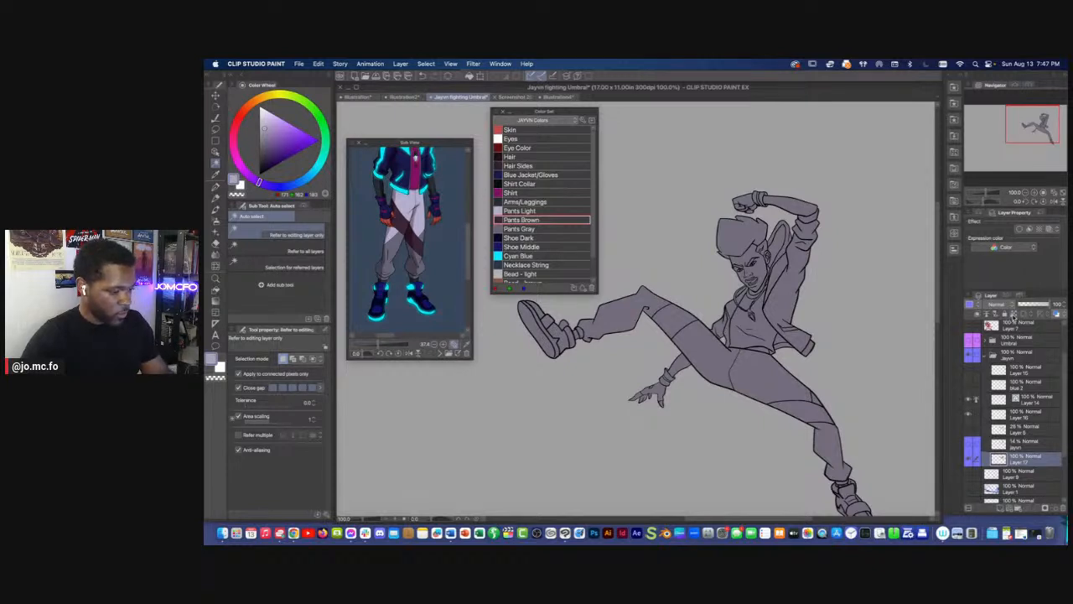
Fill the figure's face and the exposed fingers of both hands with the Skin colour on Layer 17
{"action": "left_click", "coordinate": [510, 130]}
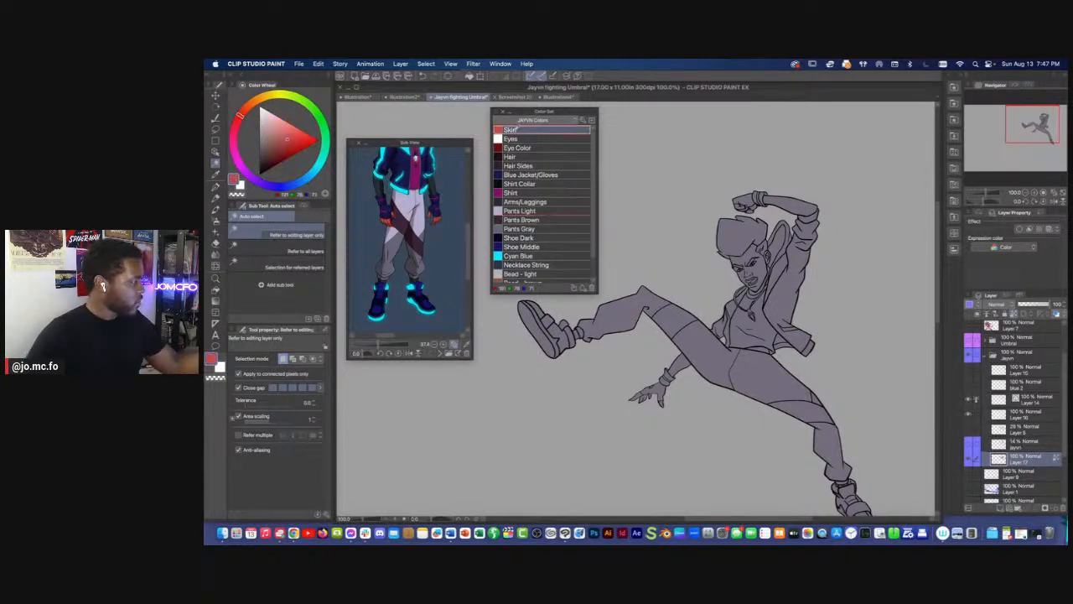
{"action": "key", "text": "g"}
{"action": "key", "text": "g"}
{"action": "key", "text": "g"}
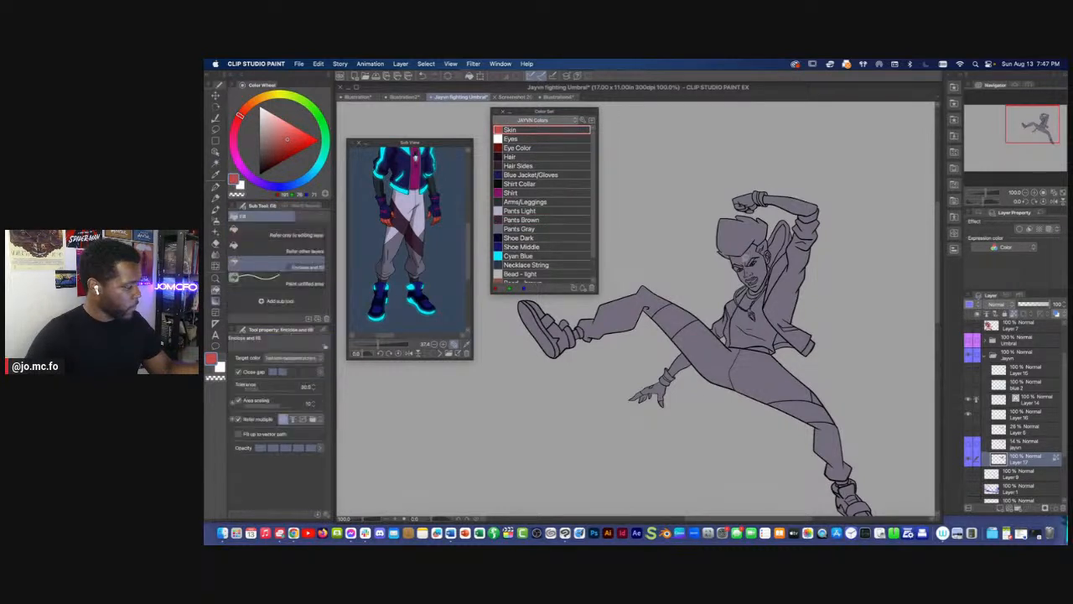
{"action": "left_click", "coordinate": [275, 233]}
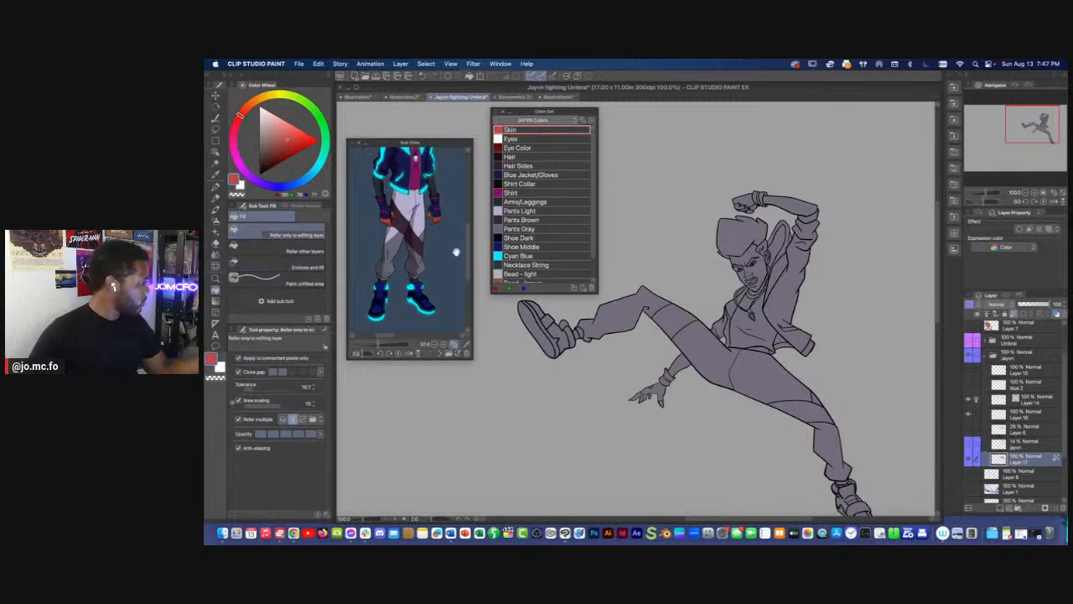
{"action": "left_click", "coordinate": [749, 266]}
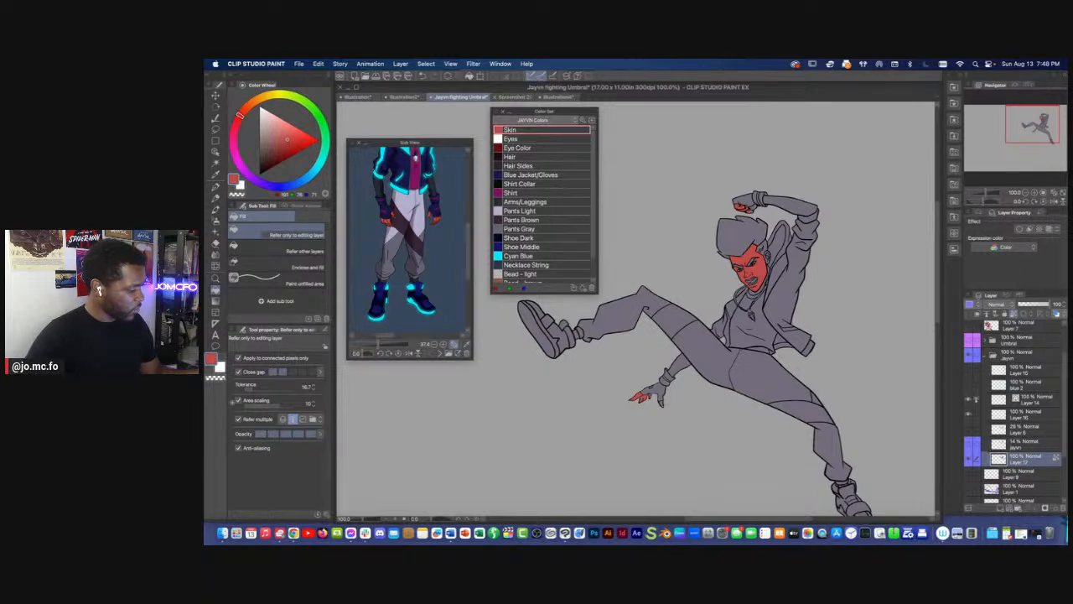
{"action": "left_click_drag", "start_coordinate": [716, 445], "coordinate": [697, 424]}
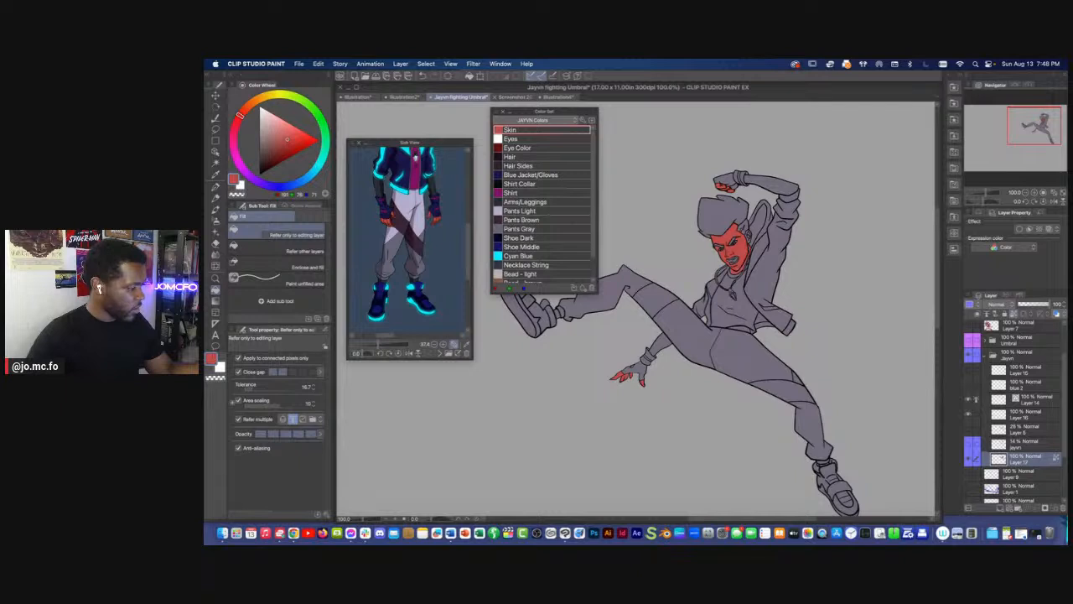
{"action": "left_click_drag", "start_coordinate": [666, 243], "coordinate": [676, 259]}
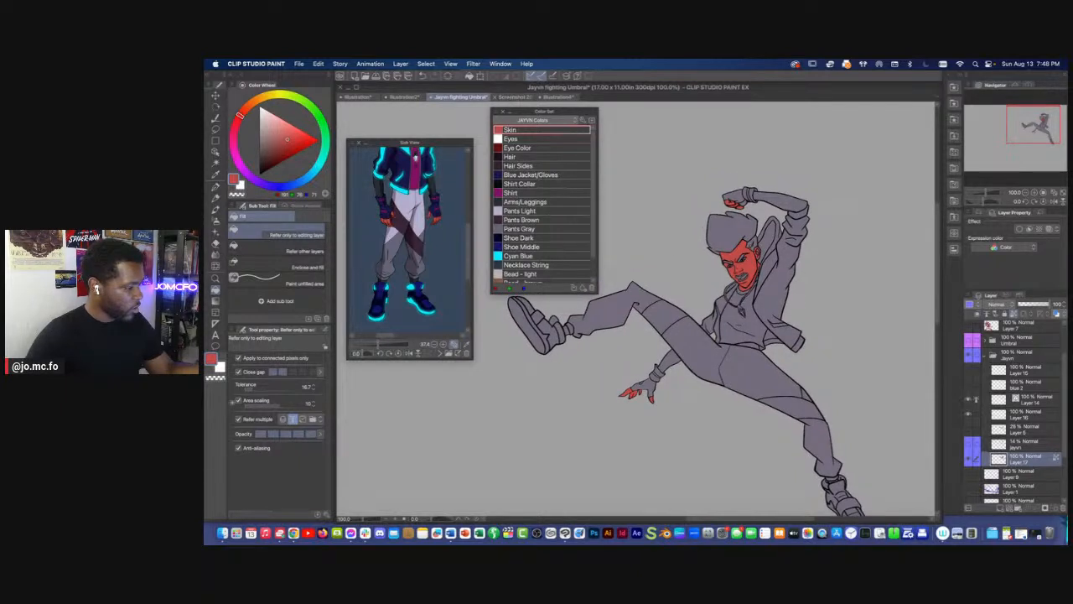
Fill the whites of both eyes with the Eyes colour
{"action": "left_click", "coordinate": [513, 139]}
{"action": "key", "text": "super+plus"}
{"action": "key", "text": "super+plus"}
{"action": "key", "text": "super+plus"}
{"action": "key", "text": "super+plus"}
{"action": "left_click_drag", "start_coordinate": [909, 208], "coordinate": [614, 395]}
{"action": "scroll", "coordinate": [728, 322], "scroll_direction": "up", "scroll_amount": 2}
{"action": "left_click", "coordinate": [817, 261]}
{"action": "left_click", "coordinate": [783, 285]}
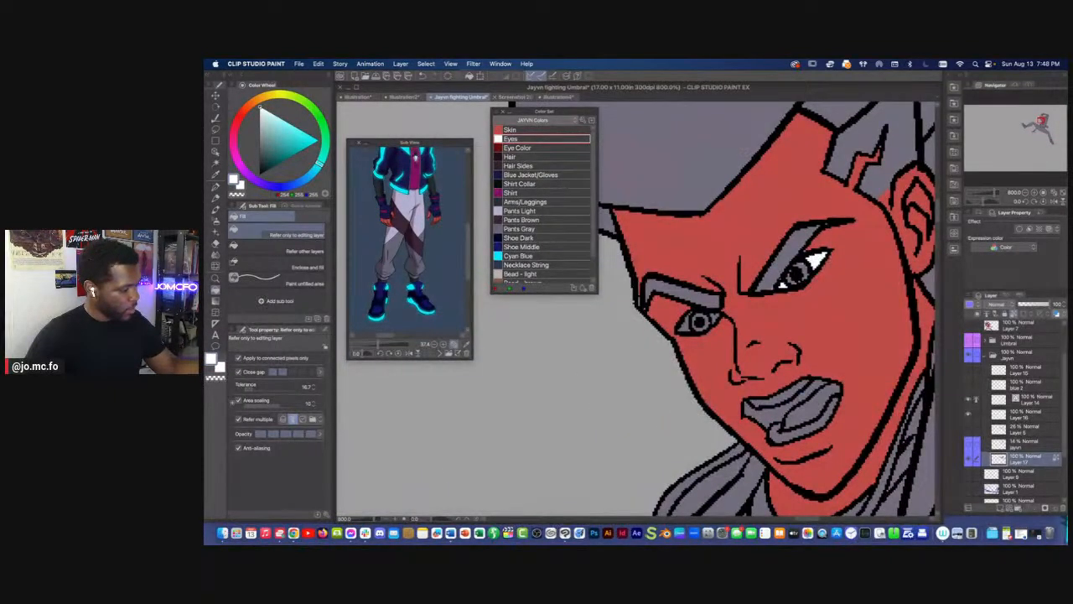
{"action": "left_click", "coordinate": [686, 324]}
{"action": "left_click", "coordinate": [715, 319]}
Fill the irises of both eyes with the Eye Color swatch
{"action": "left_click", "coordinate": [528, 149]}
{"action": "left_click", "coordinate": [802, 270]}
{"action": "left_click", "coordinate": [700, 322]}
{"action": "left_click", "coordinate": [791, 279]}
Fill the eyebrows and the main hair with the Hair colour, and the side of the head with Hair Sides
{"action": "left_click", "coordinate": [546, 157]}
{"action": "left_click", "coordinate": [789, 254]}
{"action": "left_click", "coordinate": [692, 294]}
{"action": "left_click", "coordinate": [681, 191]}
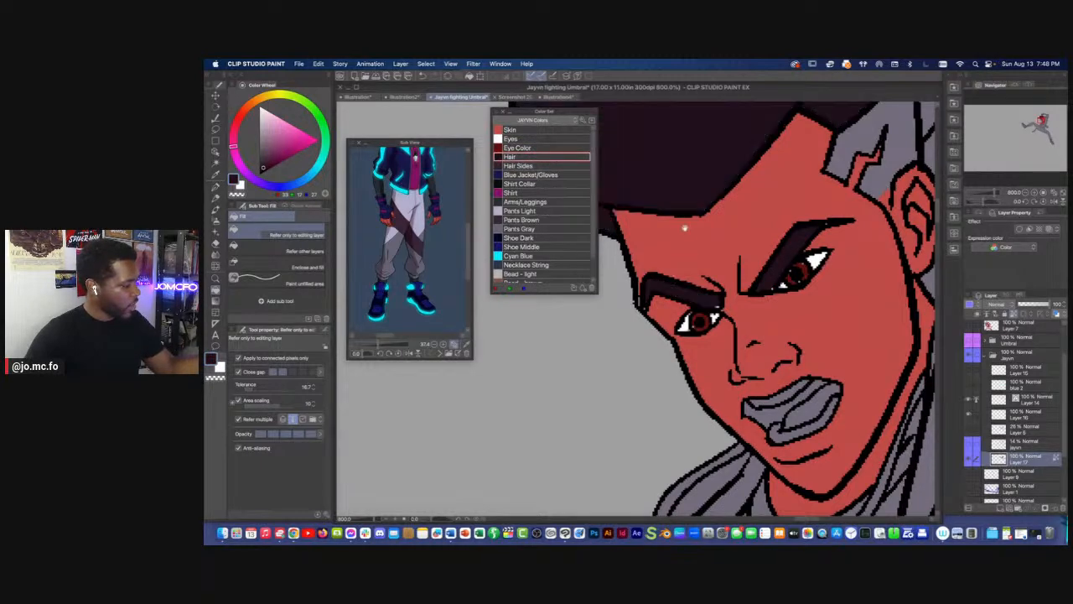
{"action": "left_click_drag", "start_coordinate": [684, 250], "coordinate": [657, 411]}
{"action": "left_click", "coordinate": [514, 166]}
{"action": "left_click", "coordinate": [826, 295]}
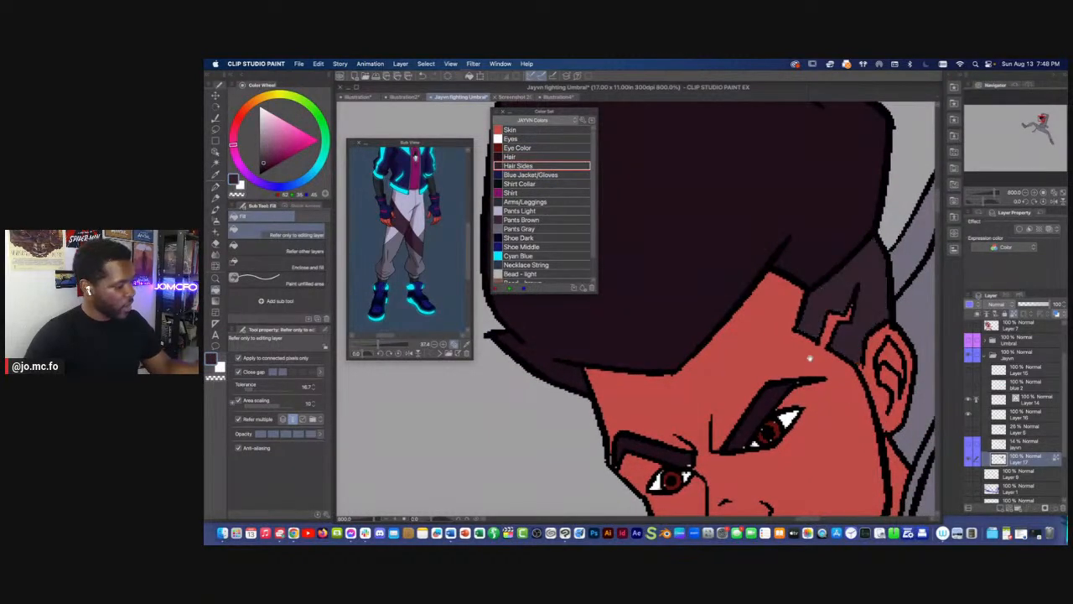
Fill the teeth with the white Eyes colour, undoing the misplaced fill inside the mouth
{"action": "left_click_drag", "start_coordinate": [655, 461], "coordinate": [603, 358]}
{"action": "scroll", "coordinate": [603, 358], "scroll_direction": "down", "scroll_amount": 5}
{"action": "left_click_drag", "start_coordinate": [540, 368], "coordinate": [578, 340]}
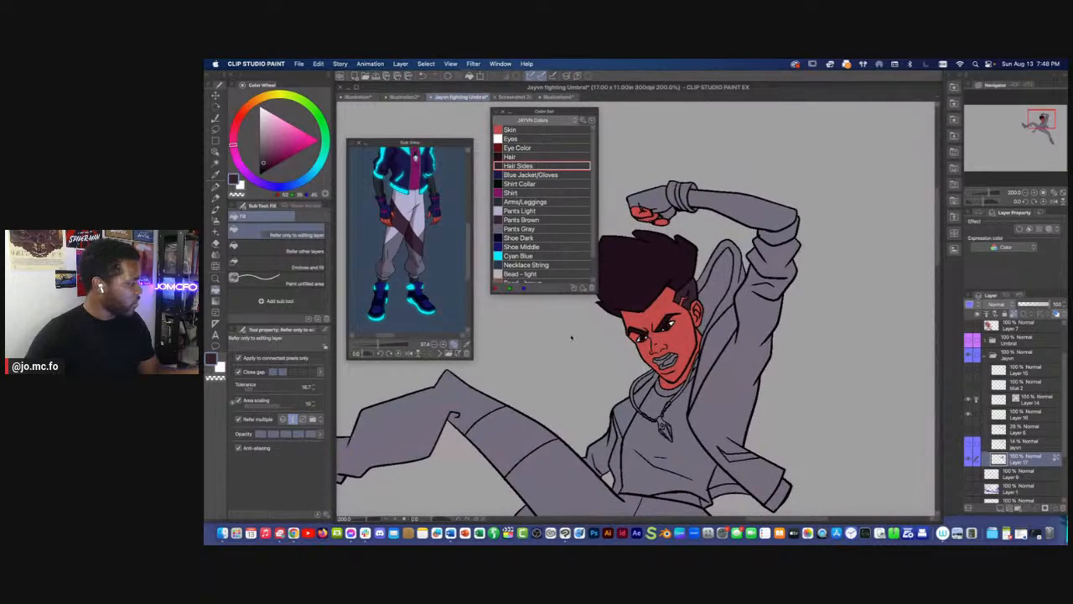
{"action": "scroll", "coordinate": [578, 341], "scroll_direction": "up", "scroll_amount": 2}
{"action": "left_click", "coordinate": [514, 138]}
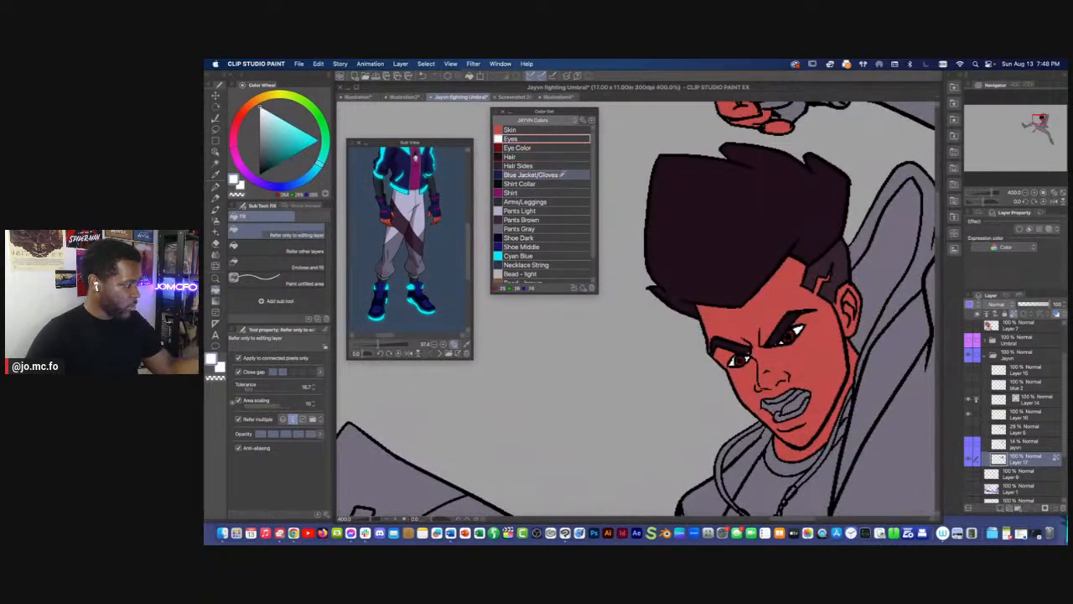
{"action": "scroll", "coordinate": [674, 274], "scroll_direction": "up", "scroll_amount": 2}
{"action": "key", "text": "i"}
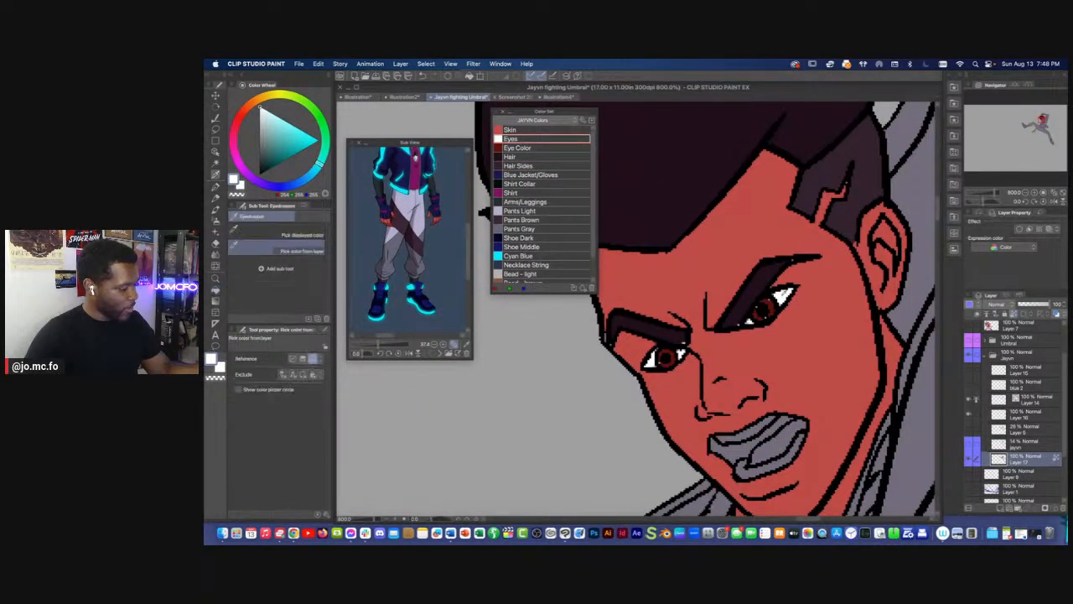
{"action": "key", "text": "g"}
{"action": "left_click", "coordinate": [739, 445]}
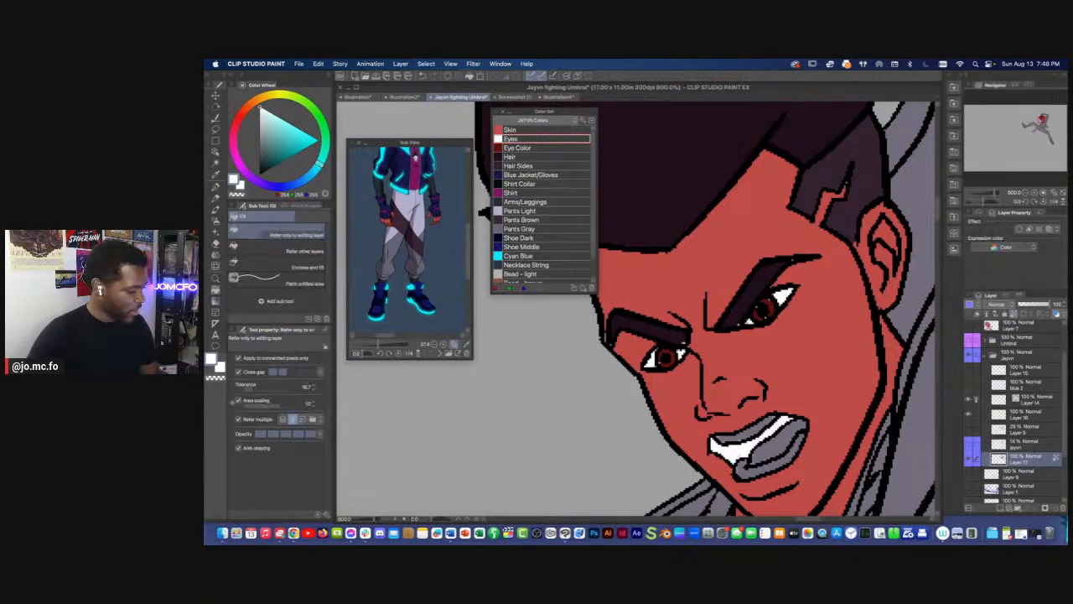
{"action": "key", "text": "super+z"}
{"action": "left_click", "coordinate": [748, 432]}
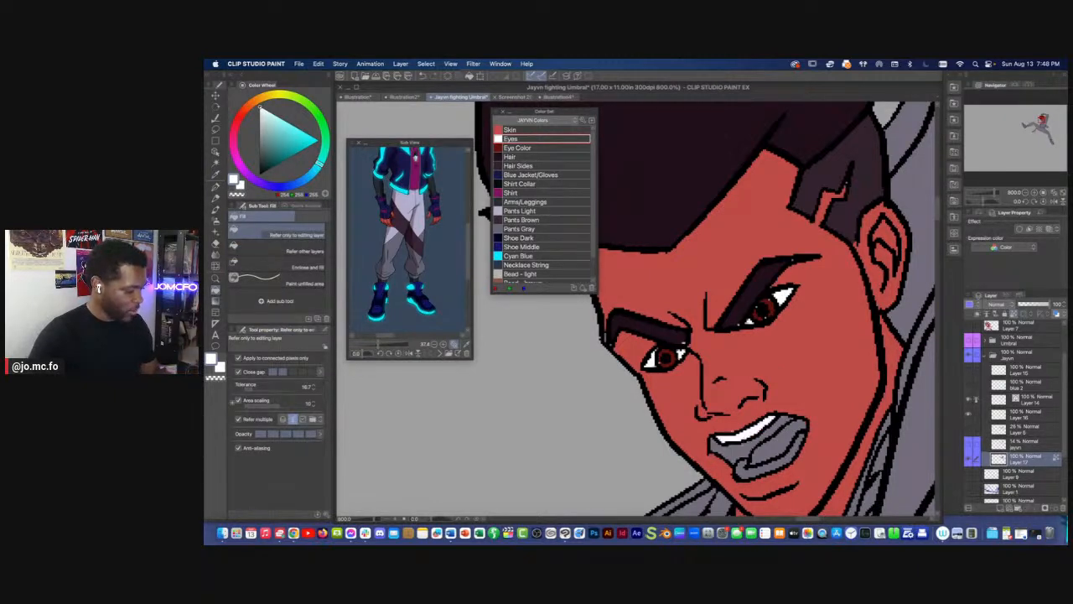
{"action": "left_click", "coordinate": [776, 466]}
Fill the jacket's raised sleeve and the body sections on both sides of the torso with the Blue Jacket/Gloves colour
{"action": "scroll", "coordinate": [642, 446], "scroll_direction": "down", "scroll_amount": 7}
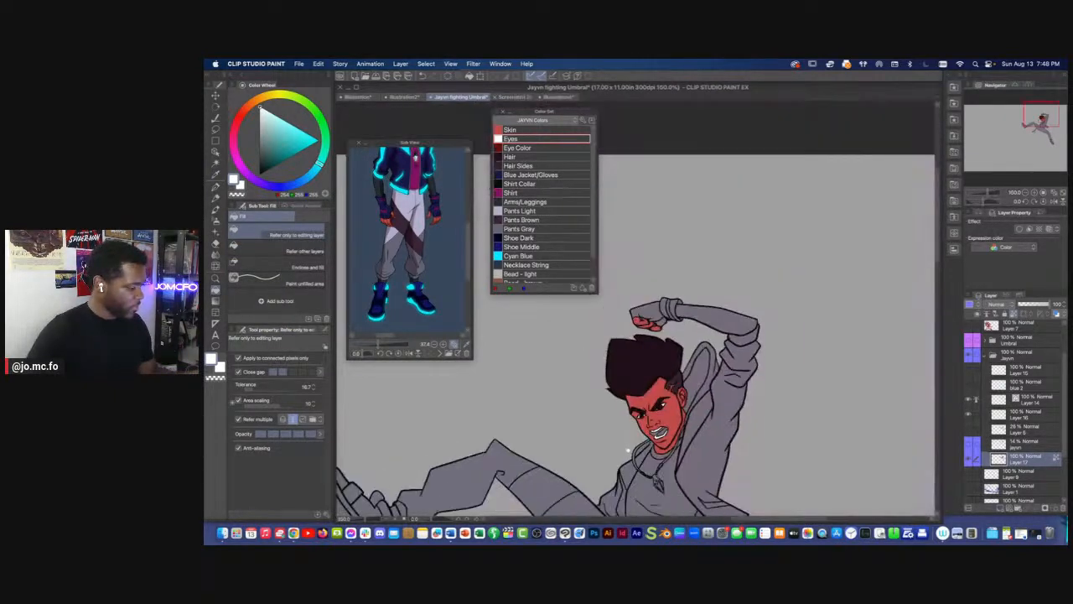
{"action": "left_click_drag", "start_coordinate": [634, 445], "coordinate": [686, 376]}
{"action": "left_click", "coordinate": [530, 175]}
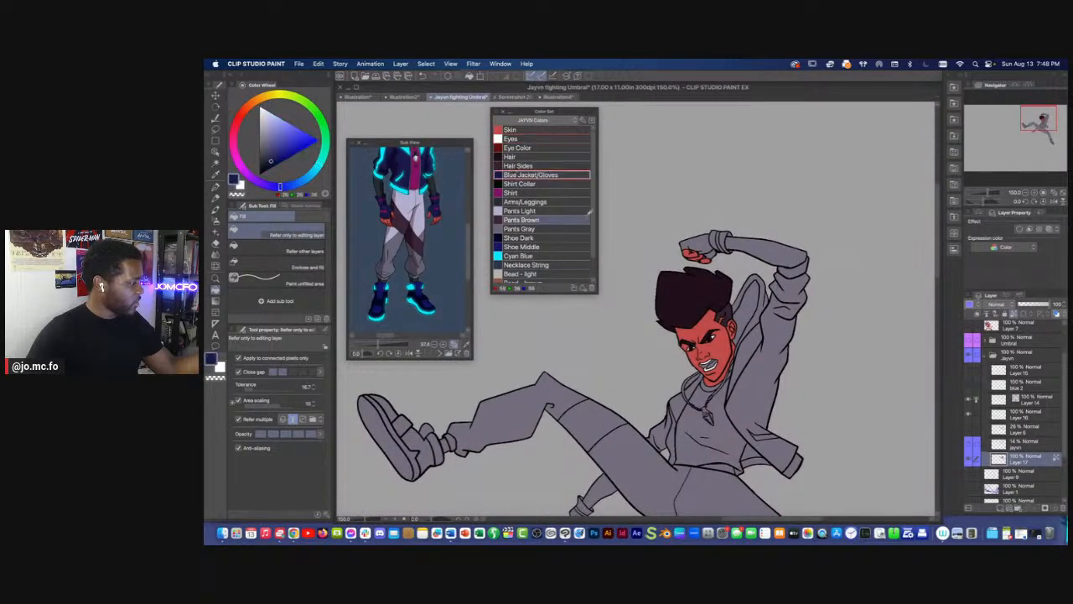
{"action": "left_click", "coordinate": [749, 381]}
{"action": "left_click", "coordinate": [671, 434]}
{"action": "left_click", "coordinate": [751, 452]}
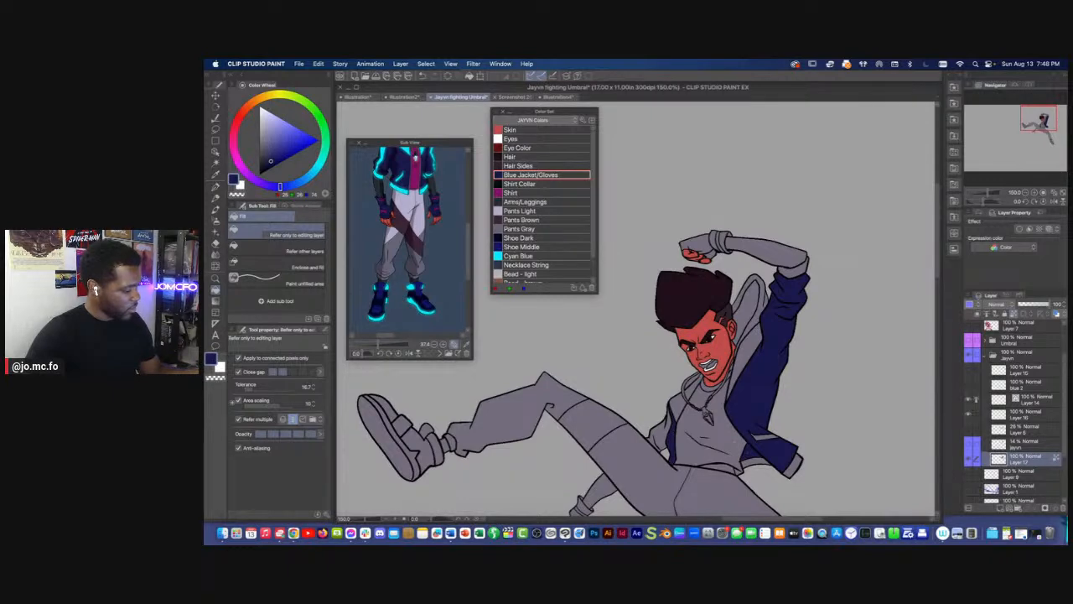
{"action": "left_click", "coordinate": [660, 436]}
{"action": "left_click_drag", "start_coordinate": [716, 321], "coordinate": [717, 294]}
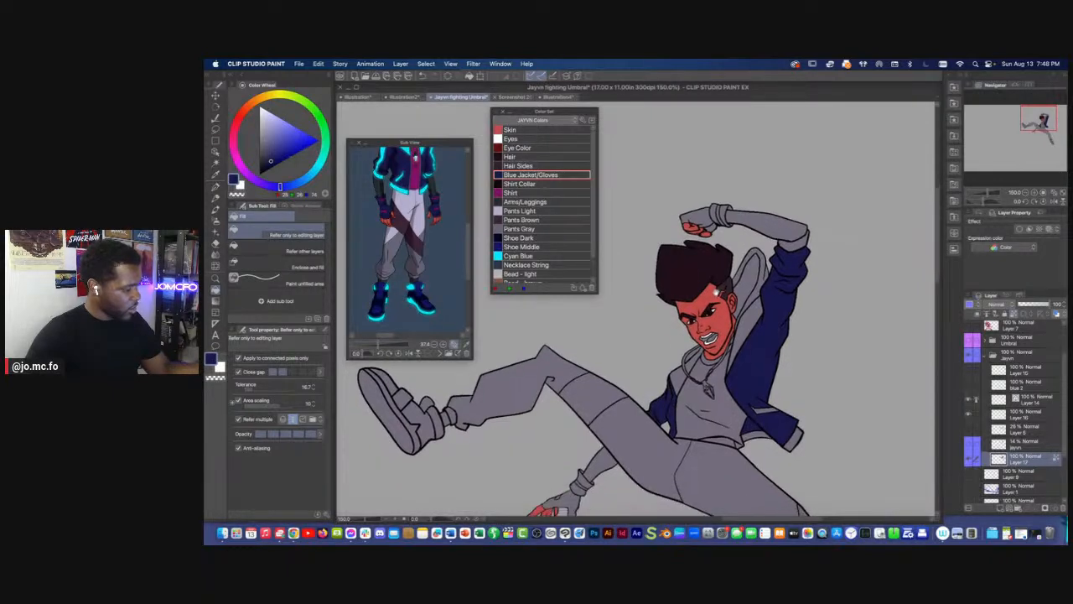
Fill the inside of the hood with the Blue Jacket/Gloves colour and touch up its missed edges with the G-pen
{"action": "left_click", "coordinate": [746, 286]}
{"action": "scroll", "coordinate": [764, 297], "scroll_direction": "up", "scroll_amount": 5}
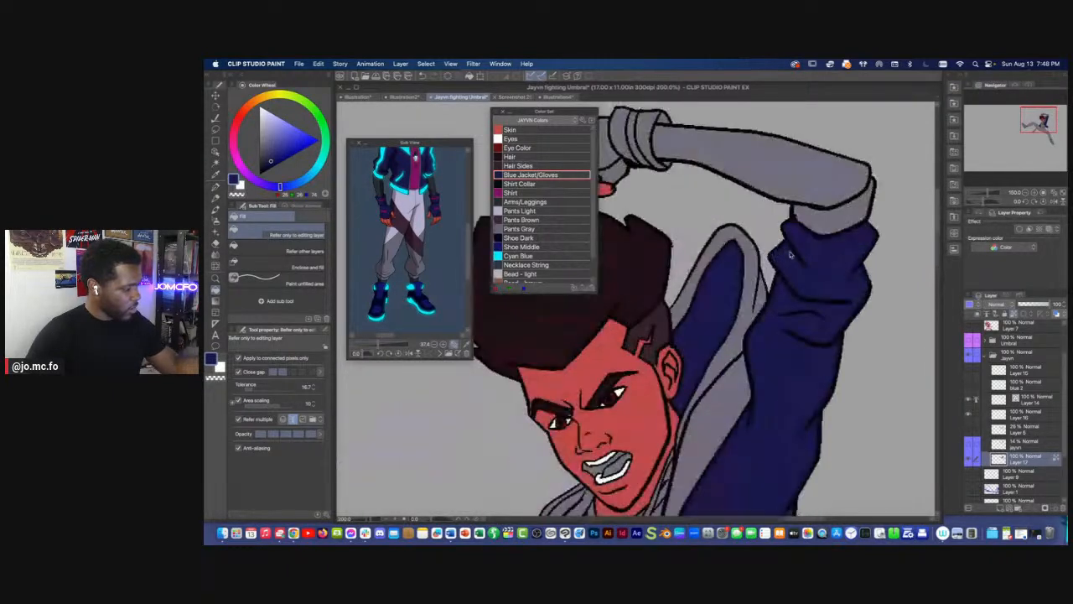
{"action": "key", "text": "p"}
{"action": "mouse_move", "coordinate": [763, 305]}
{"action": "left_mouse_down"}
{"action": "mouse_move", "coordinate": [761, 286]}
{"action": "mouse_move", "coordinate": [755, 315]}
{"action": "left_mouse_up"}
{"action": "key", "text": "bracketleft"}
{"action": "key", "text": "bracketleft"}
{"action": "left_click_drag", "start_coordinate": [752, 317], "coordinate": [729, 364]}
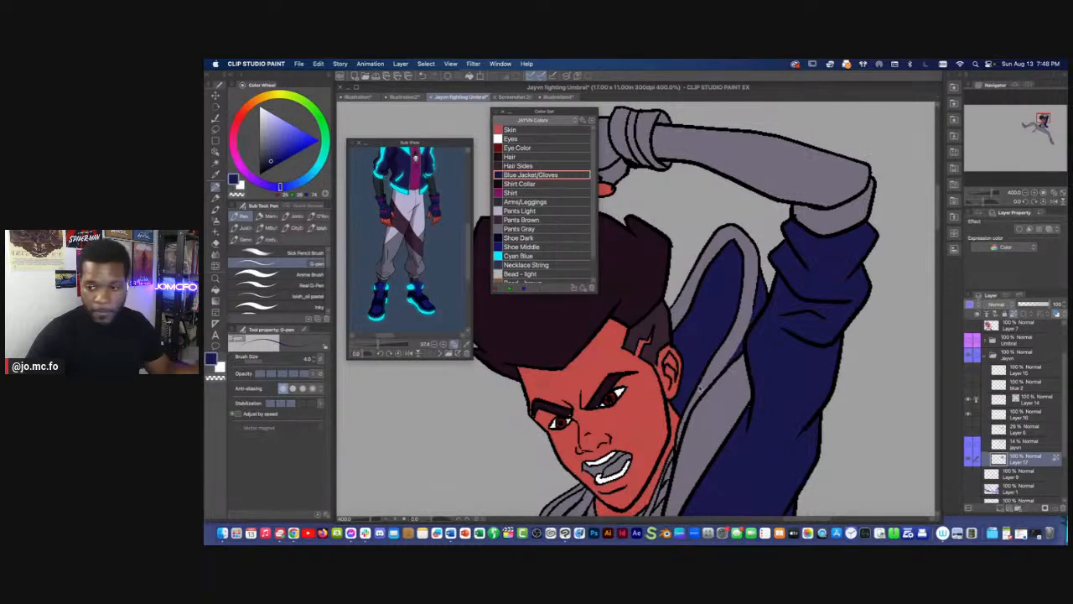
{"action": "key", "text": "super+minus"}
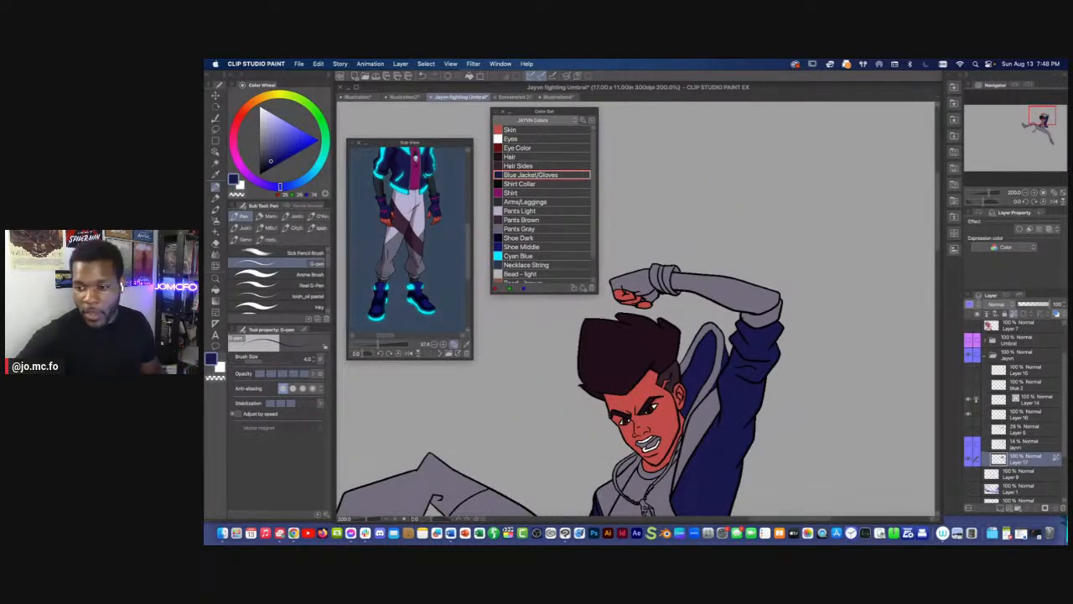
{"action": "key", "text": "Tab"}
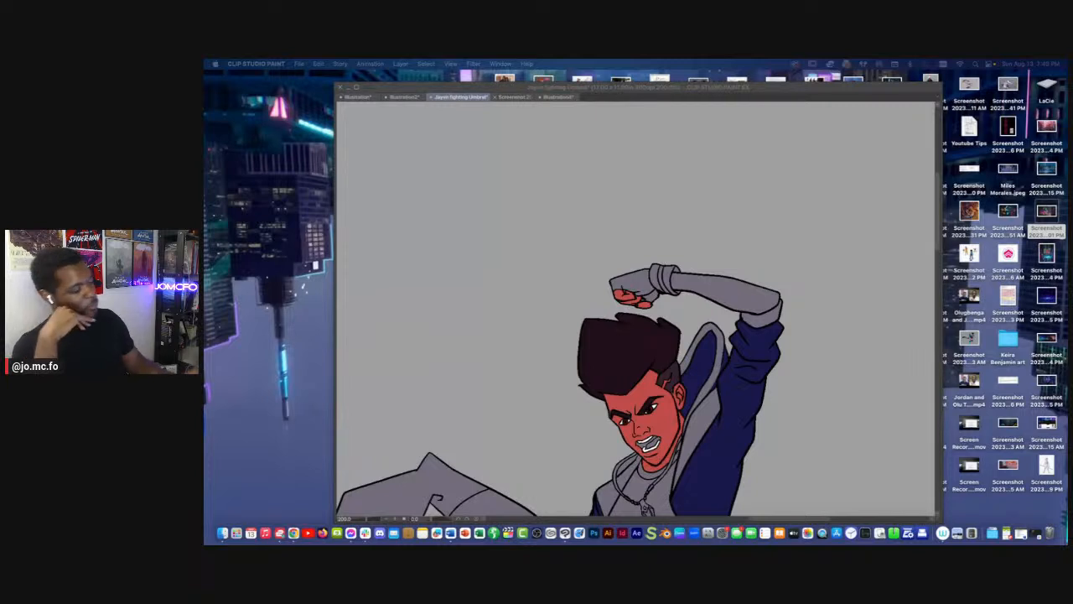
{"action": "key", "text": "Tab"}
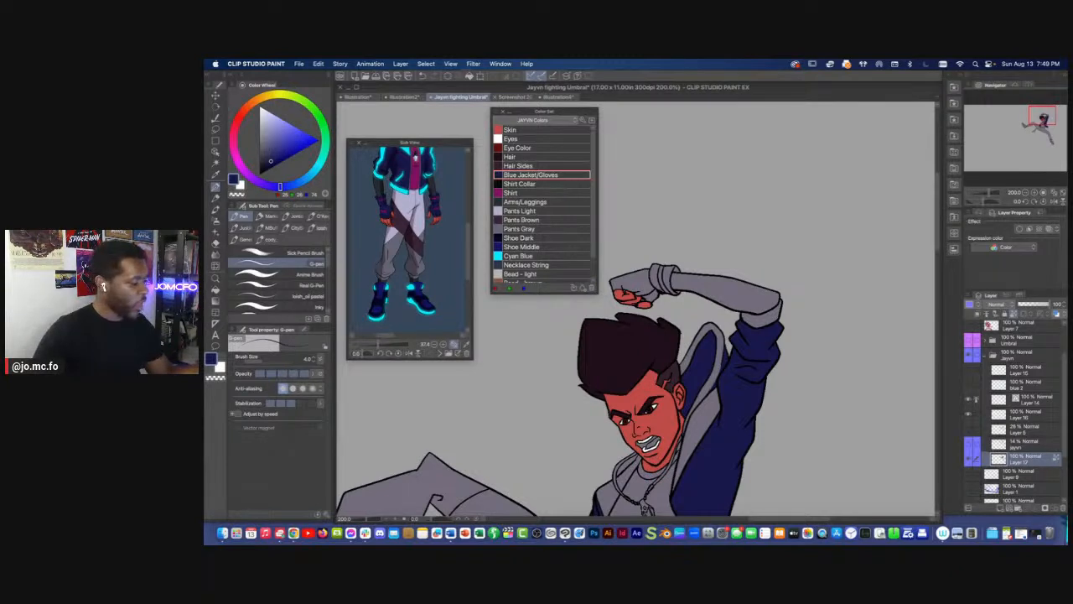
Fill the glove and wrist bands of the raised hand with the Blue Jacket/Gloves colour
{"action": "key", "text": "g"}
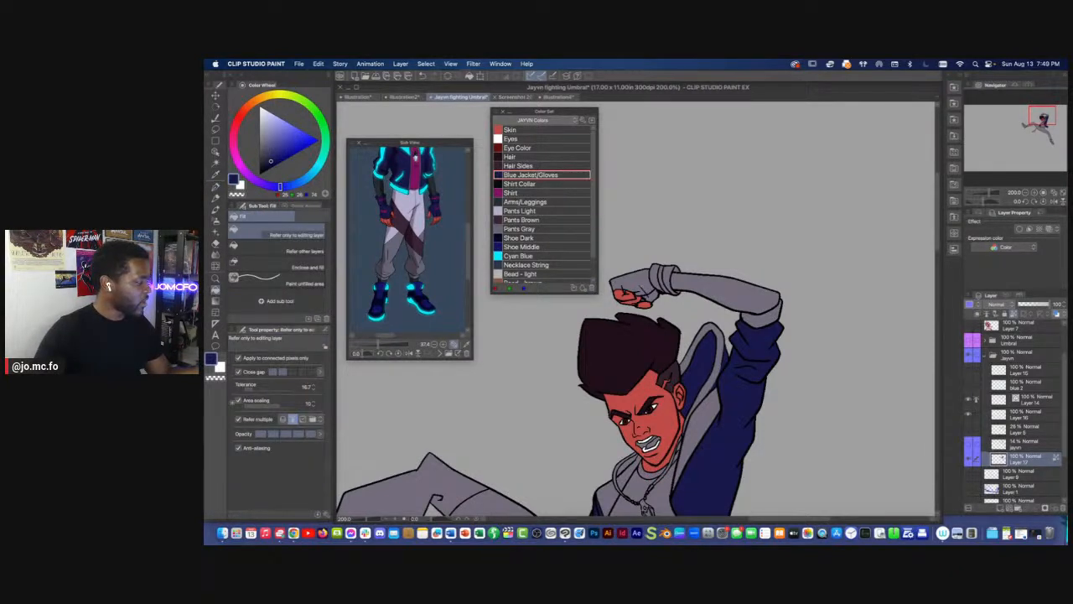
{"action": "left_click", "coordinate": [633, 280]}
{"action": "left_click", "coordinate": [652, 295]}
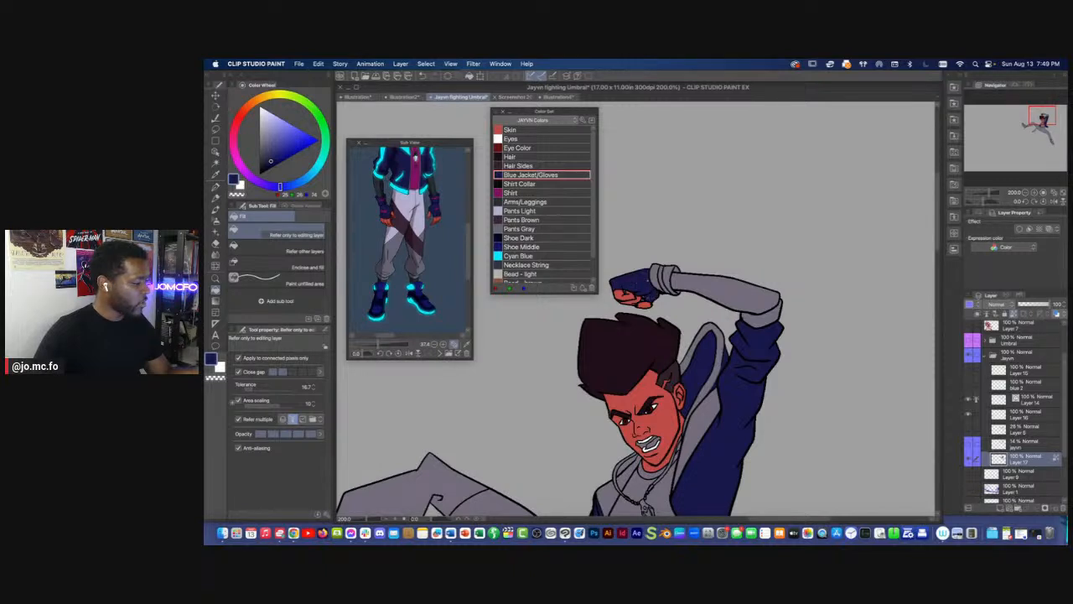
{"action": "left_click", "coordinate": [656, 276]}
{"action": "left_click", "coordinate": [670, 280]}
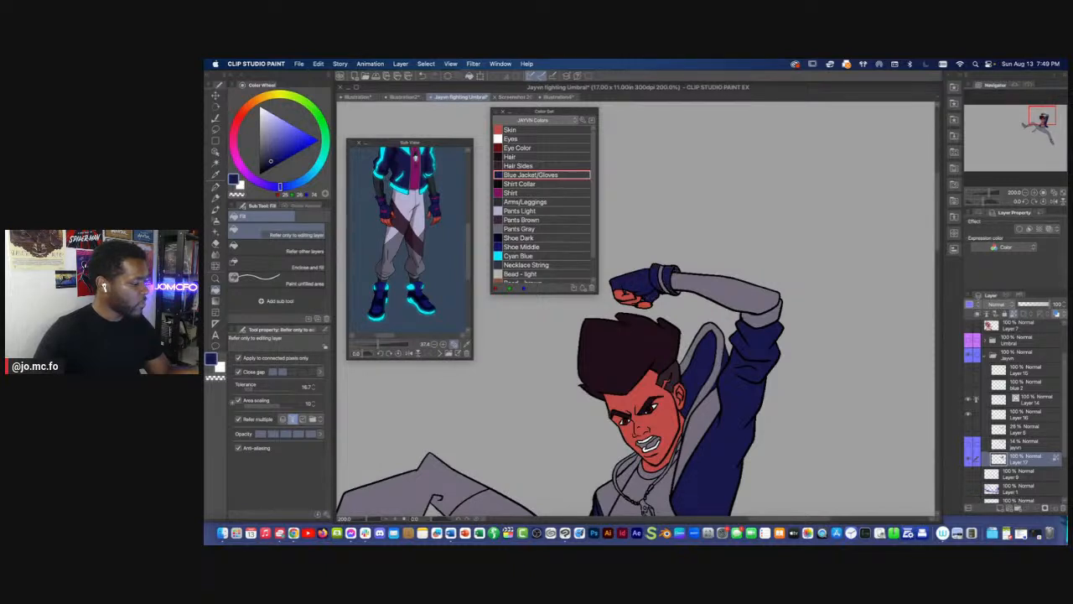
Fill the glove and wristband of the lowered hand with the Blue Jacket/Gloves colour
{"action": "left_click_drag", "start_coordinate": [640, 375], "coordinate": [638, 308]}
{"action": "left_click", "coordinate": [623, 429]}
{"action": "left_click", "coordinate": [608, 448]}
{"action": "left_click", "coordinate": [631, 415]}
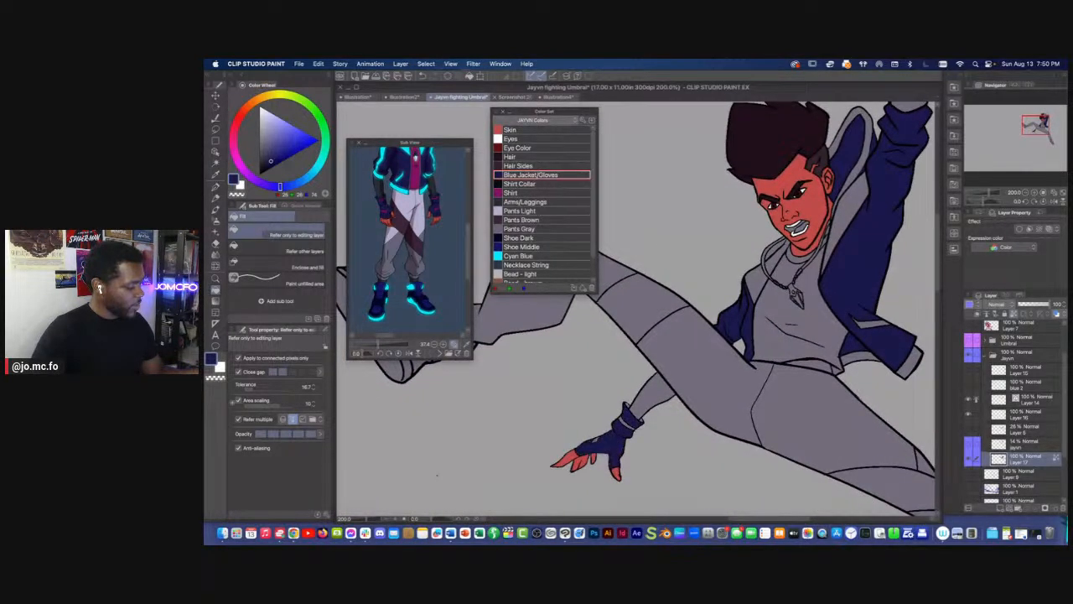
{"action": "scroll", "coordinate": [638, 428], "scroll_direction": "down", "scroll_amount": 2}
Fill the collar at the neck with the Shirt Collar colour and the shirt front with the Shirt colour
{"action": "left_click_drag", "start_coordinate": [627, 421], "coordinate": [599, 430]}
{"action": "left_click", "coordinate": [518, 183]}
{"action": "scroll", "coordinate": [642, 275], "scroll_direction": "up", "scroll_amount": 2}
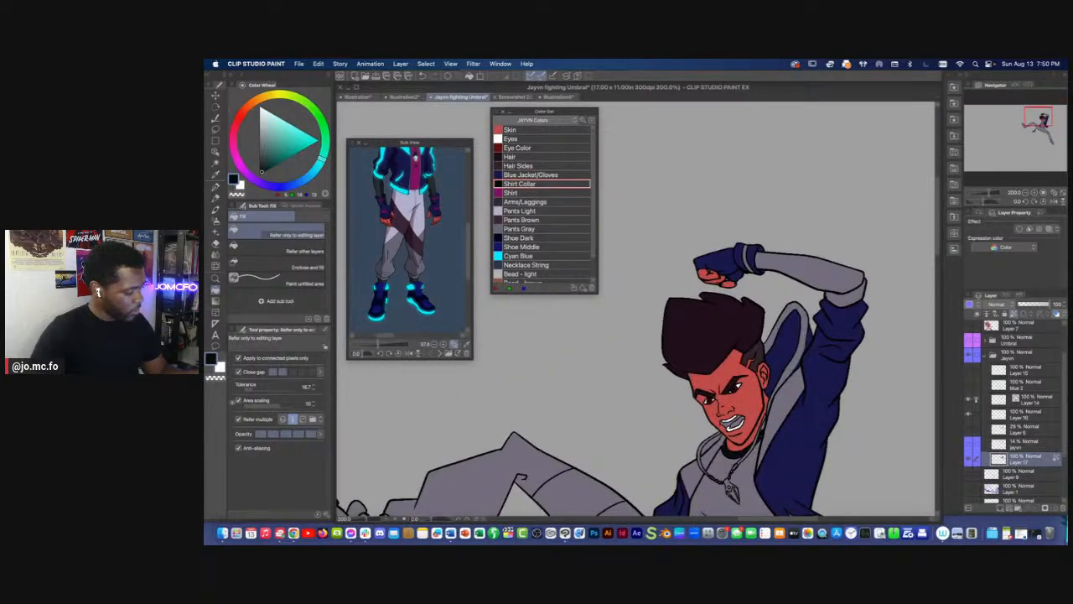
{"action": "key", "text": "super+minus"}
{"action": "left_click", "coordinate": [514, 193]}
{"action": "left_click", "coordinate": [693, 456]}
{"action": "left_click_drag", "start_coordinate": [693, 453], "coordinate": [651, 345]}
{"action": "scroll", "coordinate": [651, 339], "scroll_direction": "up", "scroll_amount": 1}
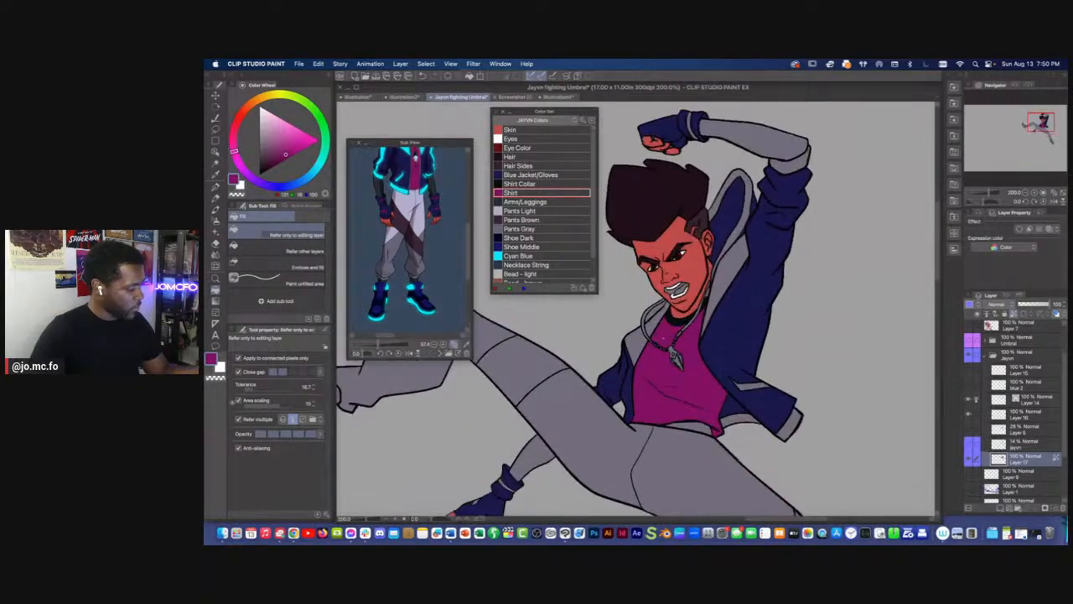
Fill the bare-sleeve sections of both forearms with the Arms/Leggings colour
{"action": "key", "text": "super+minus"}
{"action": "left_click_drag", "start_coordinate": [644, 375], "coordinate": [696, 406]}
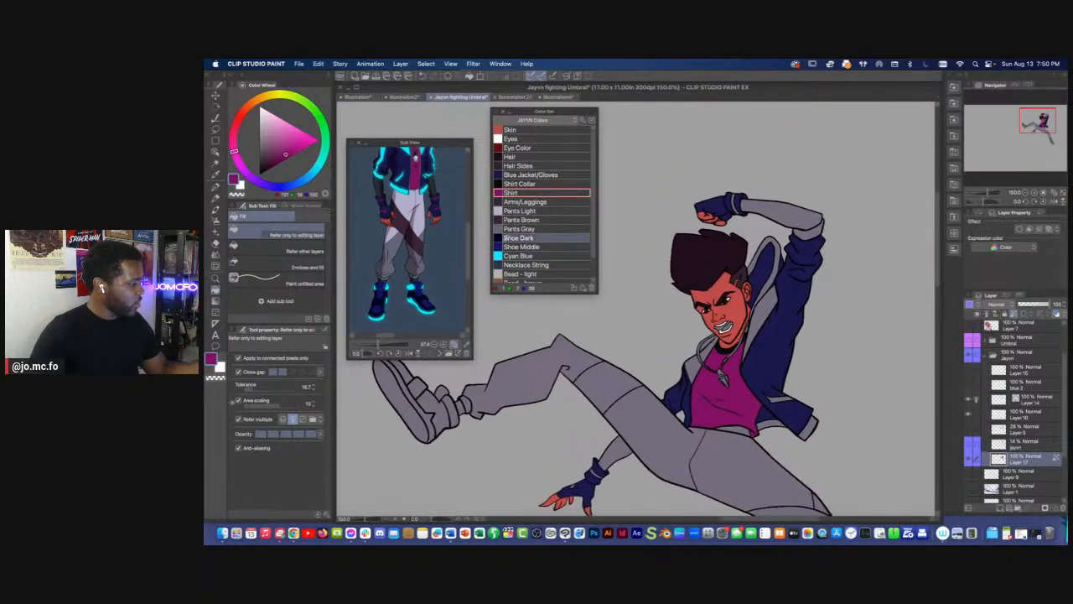
{"action": "left_click", "coordinate": [525, 202]}
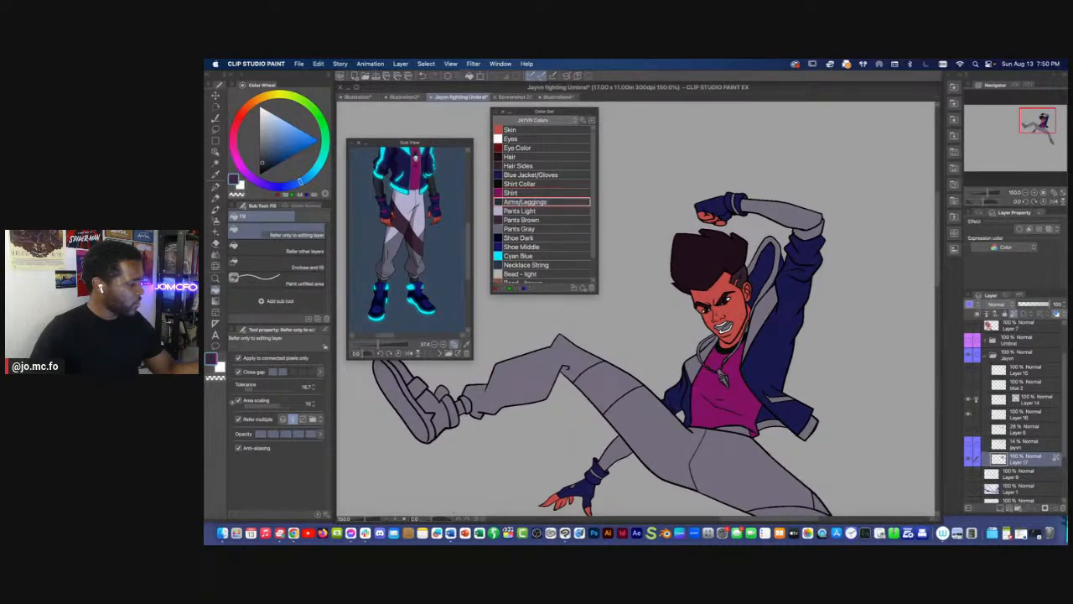
{"action": "left_click", "coordinate": [780, 215]}
Fill the upper trouser sections on both thighs with the Pants Light colour
{"action": "left_click_drag", "start_coordinate": [604, 403], "coordinate": [603, 360]}
{"action": "left_click", "coordinate": [516, 210]}
{"action": "left_click", "coordinate": [605, 372]}
{"action": "left_click", "coordinate": [692, 426]}
{"action": "left_click_drag", "start_coordinate": [693, 426], "coordinate": [689, 354]}
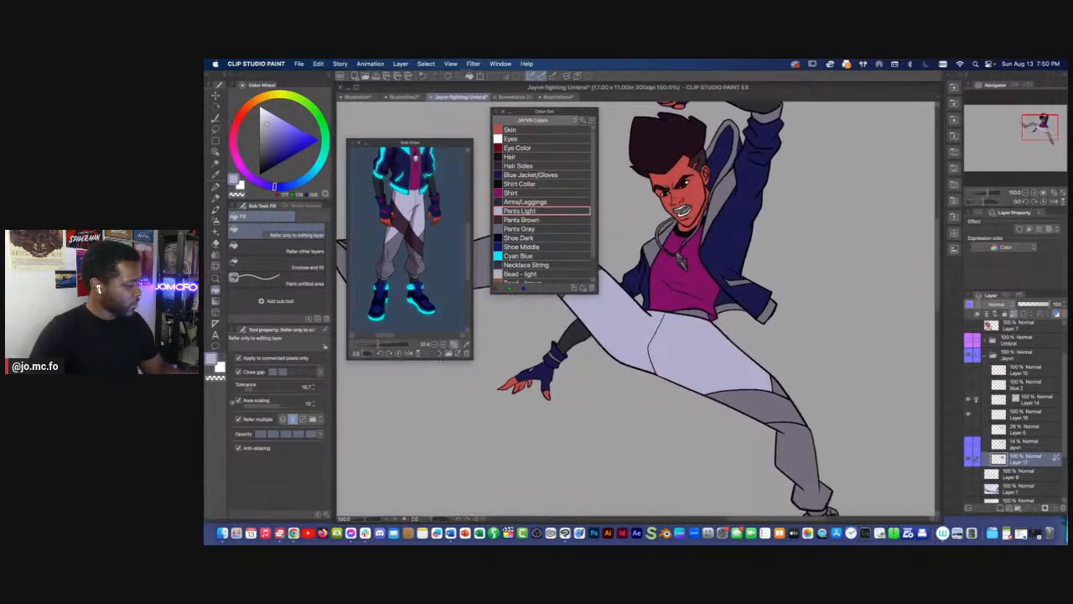
Fill the diagonal bands across both trouser legs with the Pants Brown colour
{"action": "left_click_drag", "start_coordinate": [566, 319], "coordinate": [676, 407]}
{"action": "left_click", "coordinate": [524, 220]}
{"action": "left_click", "coordinate": [635, 334]}
{"action": "left_click", "coordinate": [827, 471]}
{"action": "left_click_drag", "start_coordinate": [791, 441], "coordinate": [697, 353]}
Fill the lower trouser sections of both legs with the Pants Gray colour
{"action": "left_click", "coordinate": [519, 228]}
{"action": "left_click", "coordinate": [767, 394]}
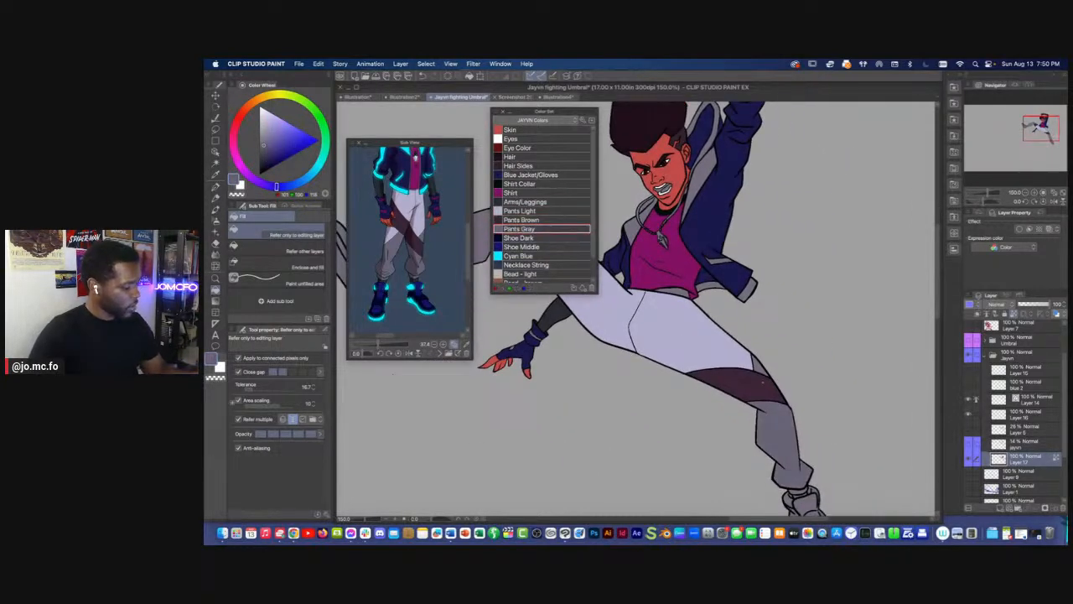
{"action": "left_click_drag", "start_coordinate": [571, 336], "coordinate": [726, 451]}
{"action": "left_click", "coordinate": [621, 359]}
{"action": "scroll", "coordinate": [633, 432], "scroll_direction": "down", "scroll_amount": 1}
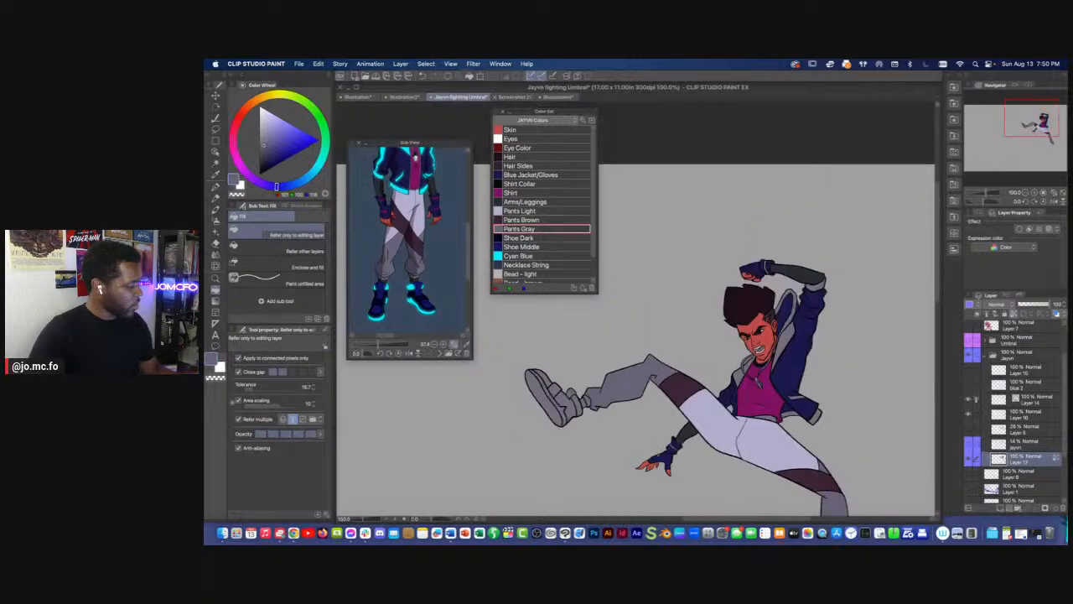
Fill the exposed leggings at the ankles with the Arms/Leggings colour, and sample the gray of the lower trouser leg
{"action": "left_click_drag", "start_coordinate": [629, 432], "coordinate": [642, 427]}
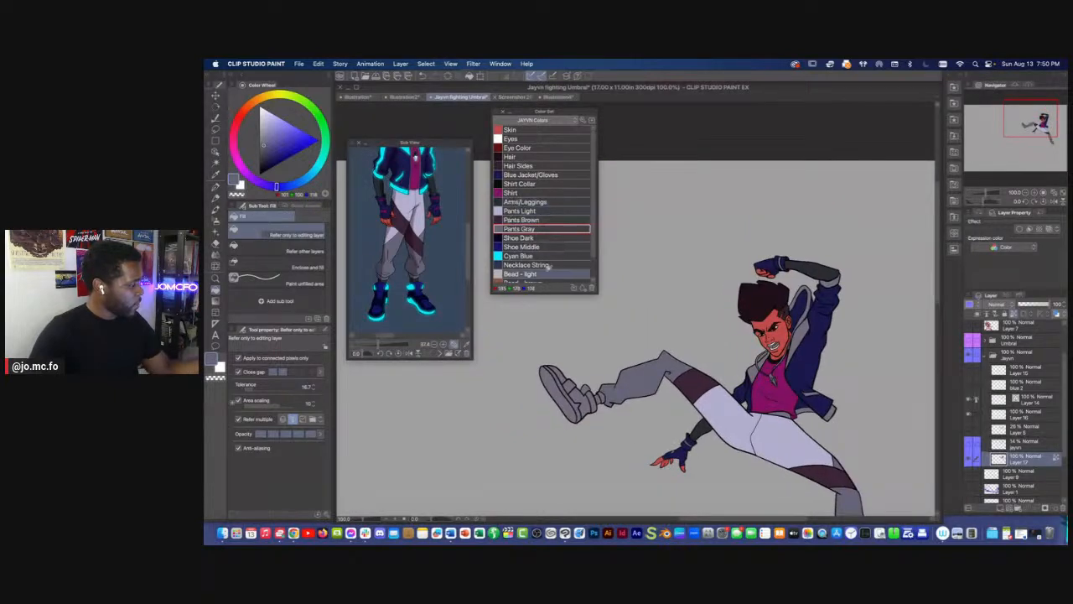
{"action": "left_click", "coordinate": [525, 203]}
{"action": "left_click_drag", "start_coordinate": [654, 441], "coordinate": [546, 309]}
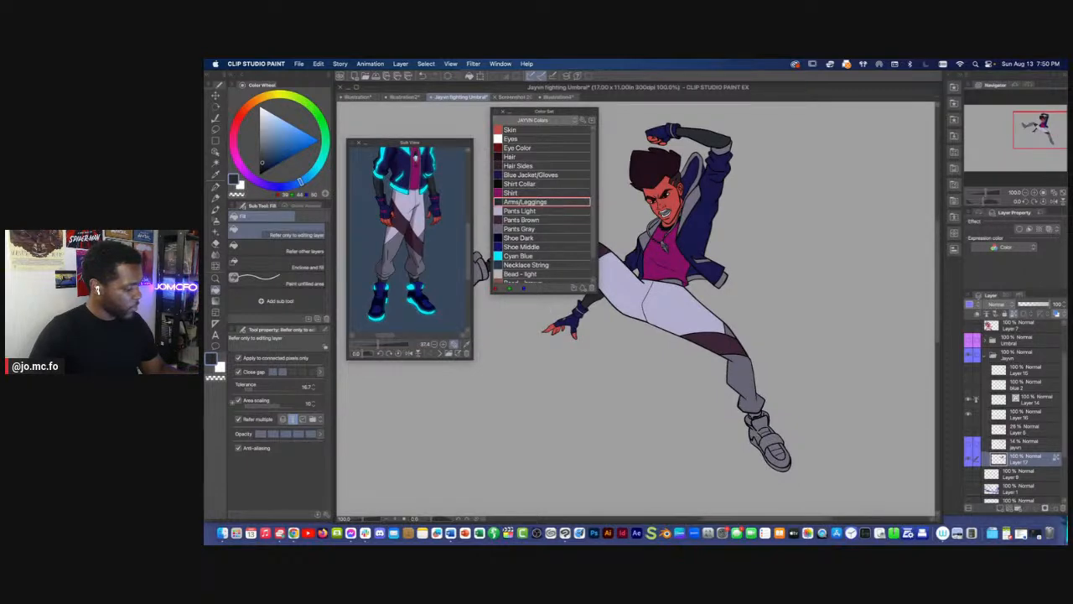
{"action": "left_click", "coordinate": [752, 404], "text": "alt"}
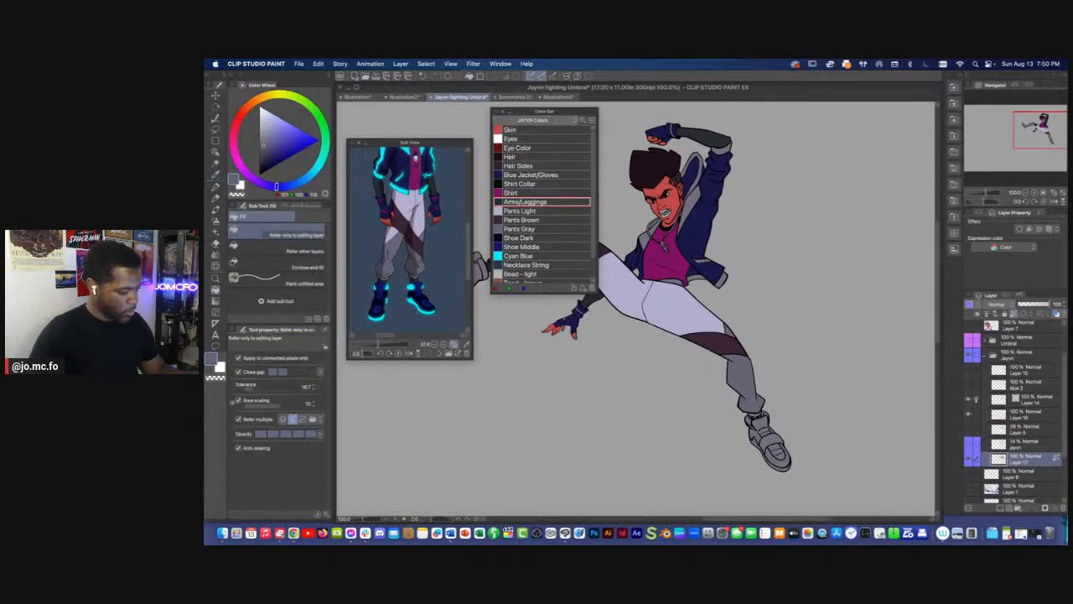
Fill the dark sections of the raised foot's shoe with the Shoe Dark colour
{"action": "left_click_drag", "start_coordinate": [643, 427], "coordinate": [728, 512]}
{"action": "left_click", "coordinate": [519, 236]}
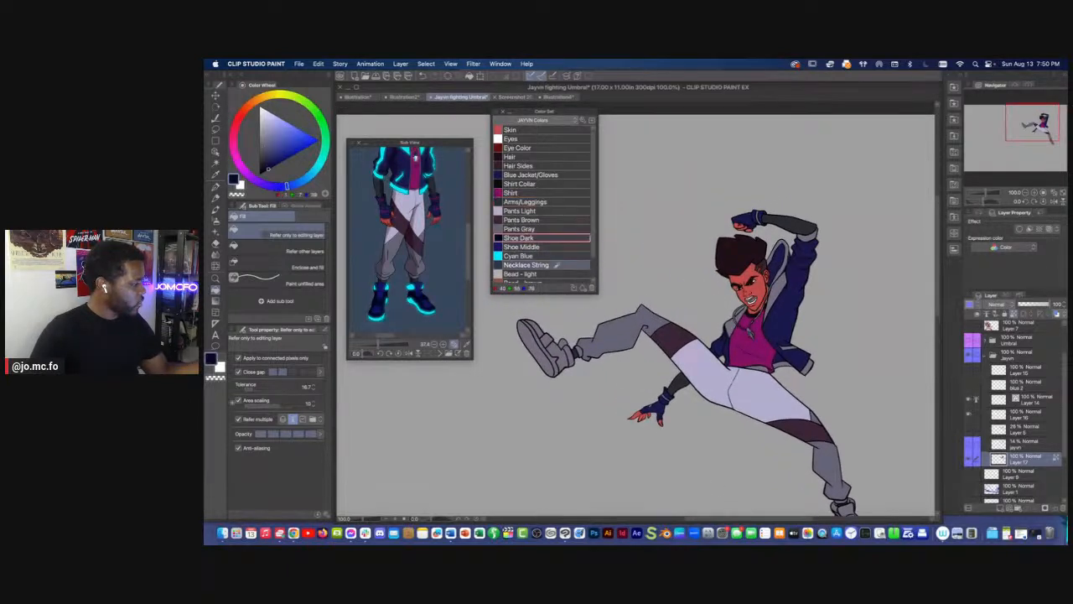
{"action": "left_click", "coordinate": [557, 359]}
{"action": "left_click", "coordinate": [534, 329]}
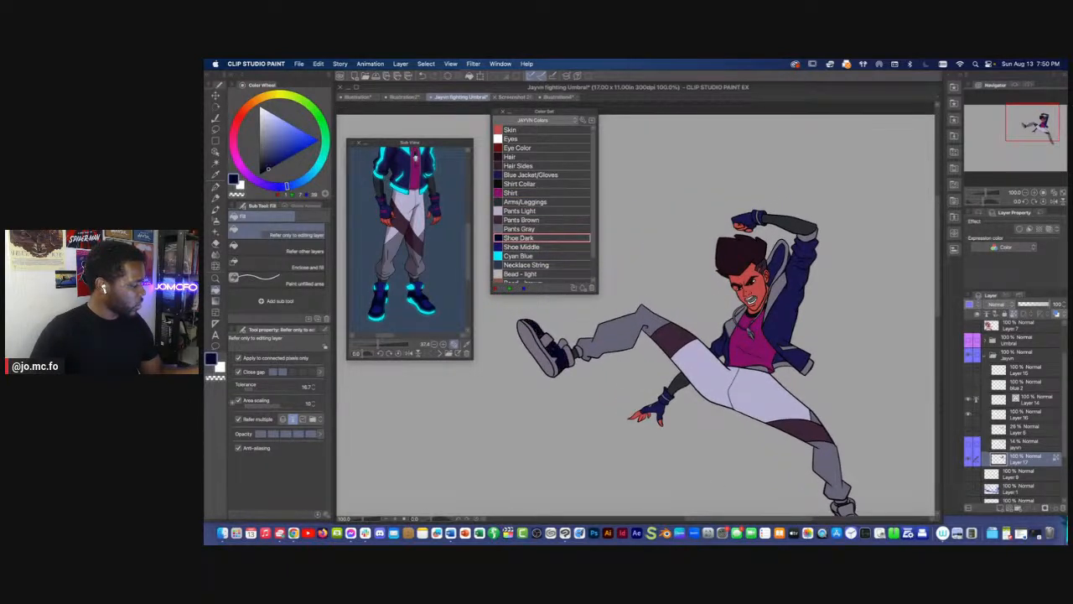
Fill the ankle, side and toe sections of the lower foot's shoe with the Shoe Dark colour
{"action": "left_click_drag", "start_coordinate": [696, 424], "coordinate": [594, 313]}
{"action": "left_click", "coordinate": [743, 406]}
{"action": "scroll", "coordinate": [752, 421], "scroll_direction": "up", "scroll_amount": 2}
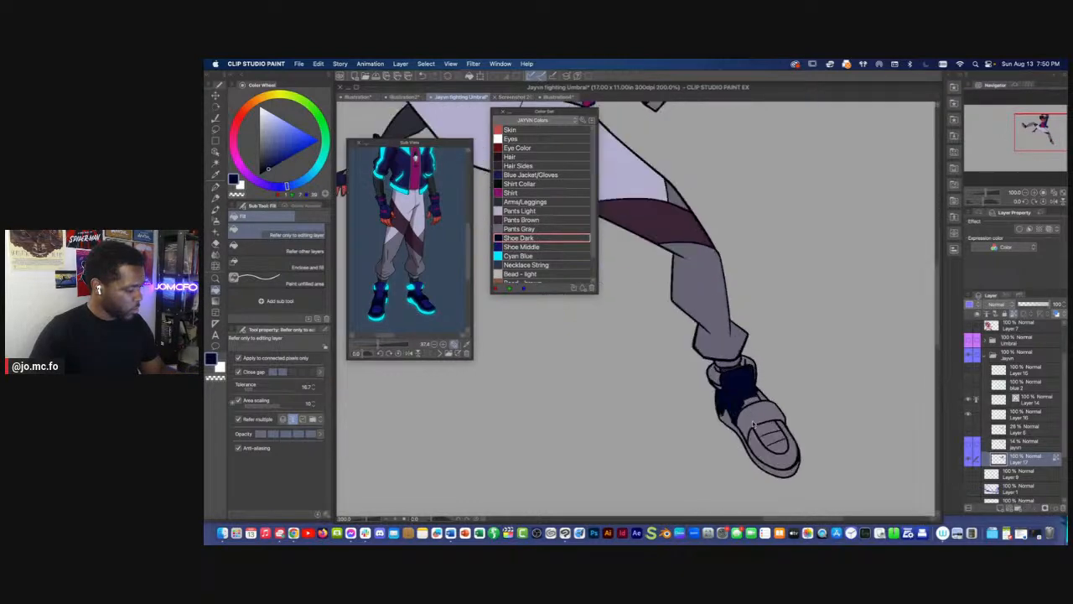
{"action": "left_click", "coordinate": [770, 448]}
{"action": "scroll", "coordinate": [753, 404], "scroll_direction": "up", "scroll_amount": 2}
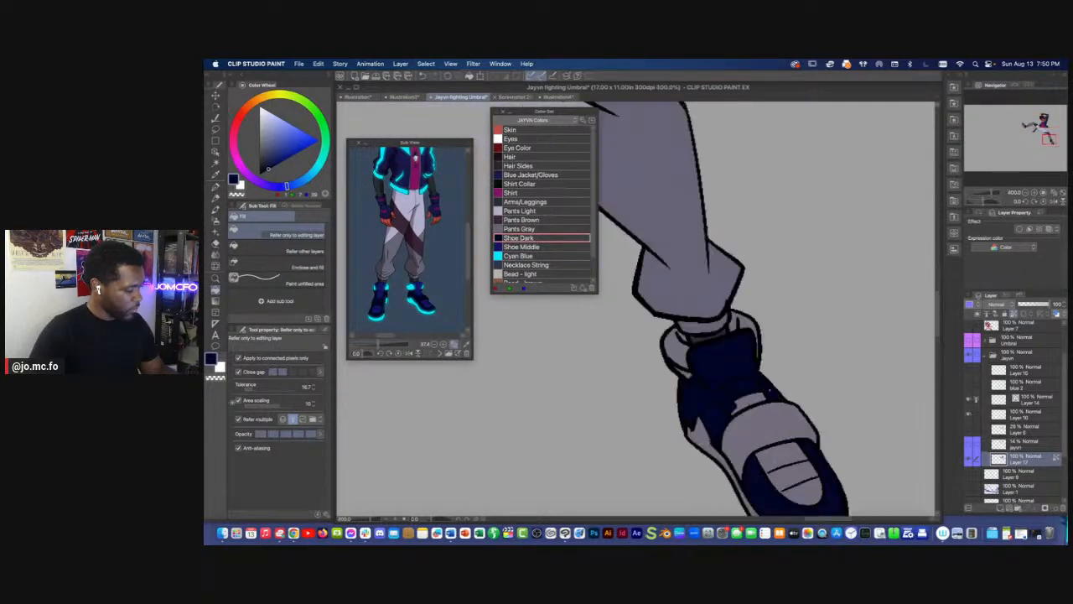
Lasso the lace area above the lower shoe's strap, fill it and the toe panel with Shoe Middle, and clear the selection
{"action": "key", "text": "m"}
{"action": "mouse_move", "coordinate": [716, 392]}
{"action": "left_mouse_down"}
{"action": "mouse_move", "coordinate": [751, 375]}
{"action": "mouse_move", "coordinate": [765, 390]}
{"action": "left_mouse_up"}
{"action": "left_click", "coordinate": [521, 247]}
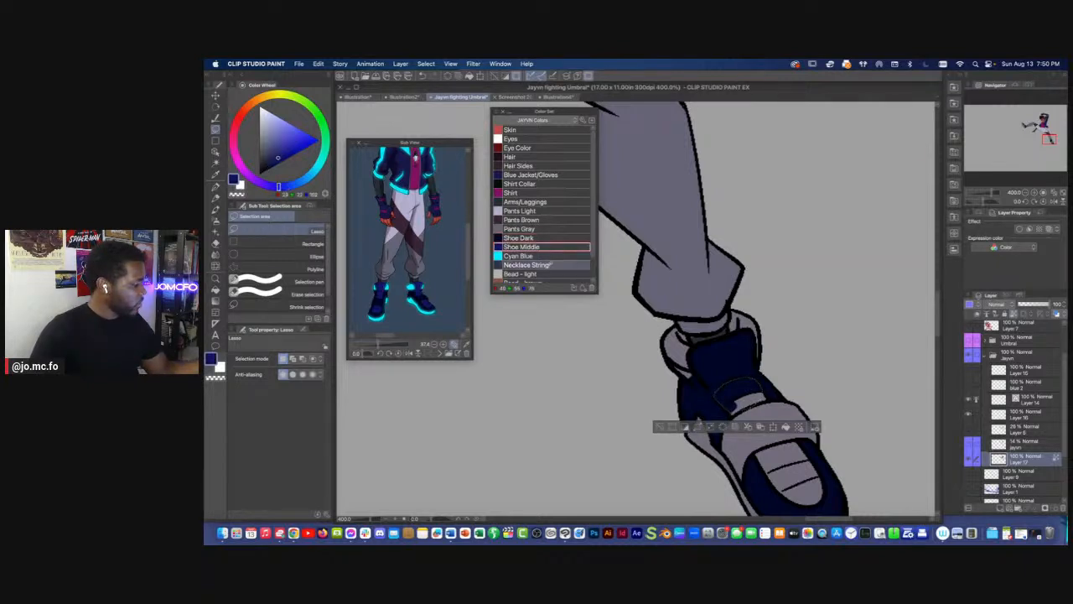
{"action": "key", "text": "p"}
{"action": "key", "text": "g"}
{"action": "key", "text": "g"}
{"action": "left_click", "coordinate": [735, 394]}
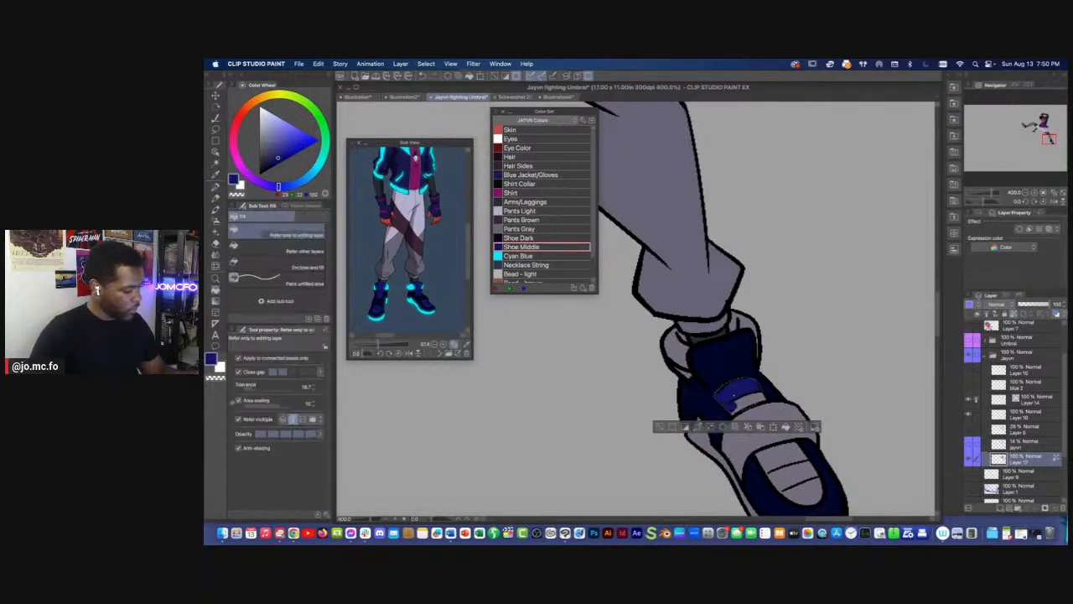
{"action": "key", "text": "ctrl+d"}
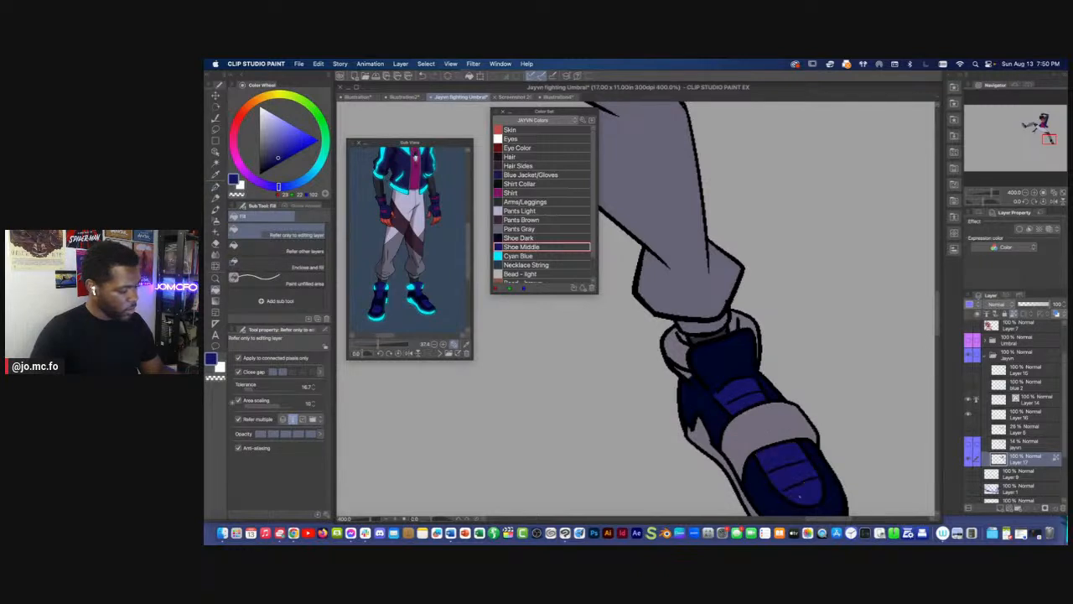
Paint the tongue of the lower foot's shoe with the sampled Shoe Middle colour, using a larger G-pen
{"action": "left_click_drag", "start_coordinate": [618, 388], "coordinate": [717, 422]}
{"action": "left_click", "coordinate": [824, 442], "text": "alt"}
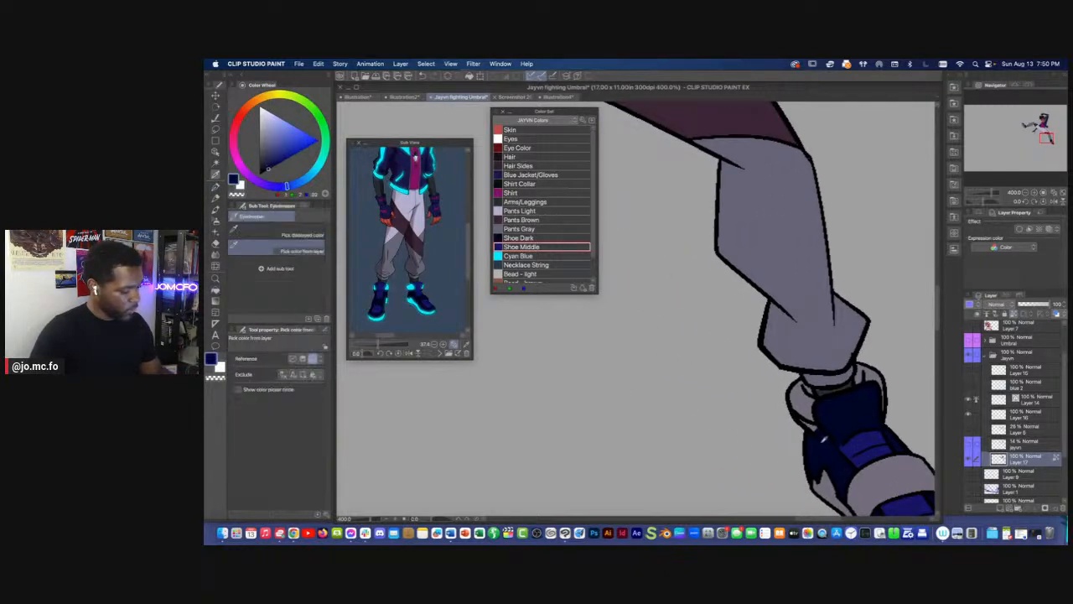
{"action": "left_click", "coordinate": [868, 436]}
{"action": "key", "text": "p"}
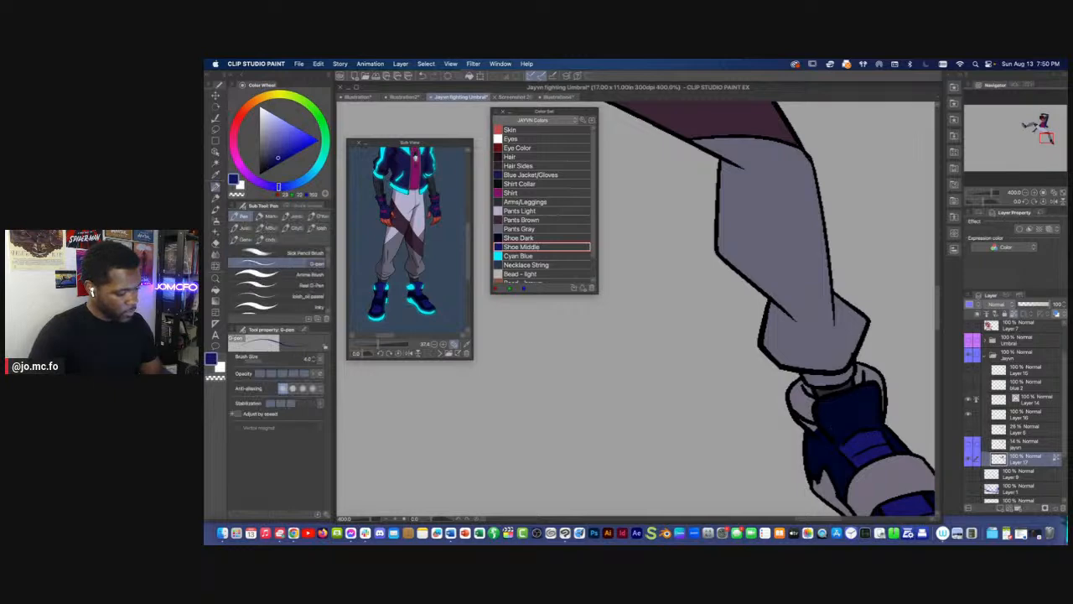
{"action": "mouse_move", "coordinate": [842, 448]}
{"action": "left_mouse_down"}
{"action": "mouse_move", "coordinate": [823, 405]}
{"action": "mouse_move", "coordinate": [868, 397]}
{"action": "mouse_move", "coordinate": [876, 425]}
{"action": "mouse_move", "coordinate": [872, 409]}
{"action": "mouse_move", "coordinate": [853, 418]}
{"action": "mouse_move", "coordinate": [755, 357]}
{"action": "mouse_move", "coordinate": [767, 386]}
{"action": "mouse_move", "coordinate": [747, 353]}
{"action": "mouse_move", "coordinate": [765, 344]}
{"action": "mouse_move", "coordinate": [790, 373]}
{"action": "mouse_move", "coordinate": [791, 348]}
{"action": "mouse_move", "coordinate": [783, 372]}
{"action": "mouse_move", "coordinate": [759, 349]}
{"action": "left_mouse_up"}
{"action": "key", "text": "]"}
{"action": "key", "text": "]"}
{"action": "key", "text": "]"}
{"action": "left_click", "coordinate": [809, 378], "text": "alt"}
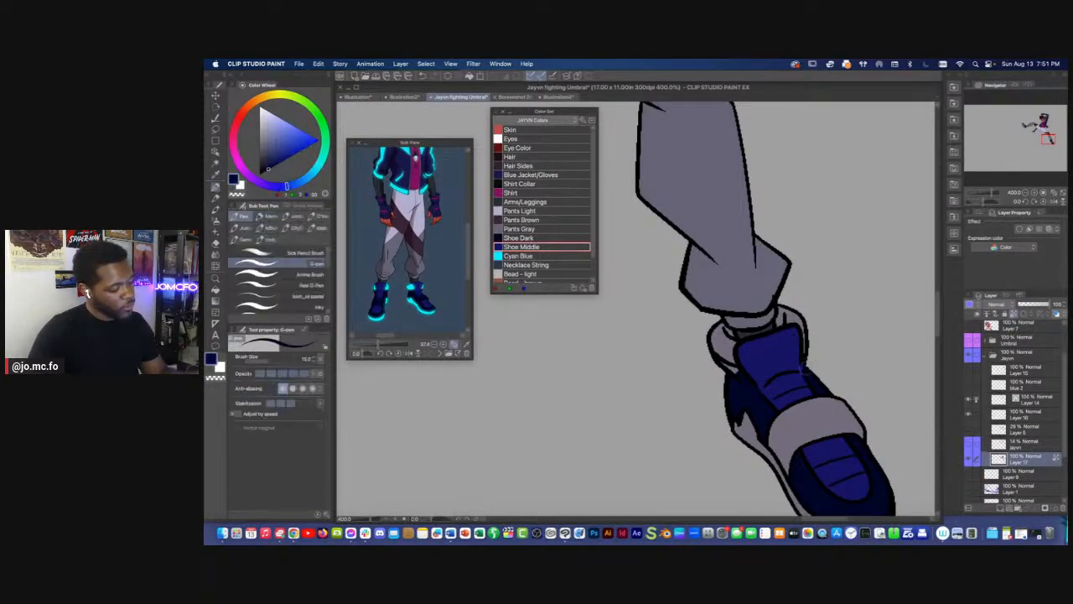
Touch up the ankle area of the lower foot's shoe with the sampled Shoe Dark colour
{"action": "key", "text": "p"}
{"action": "key", "text": "g"}
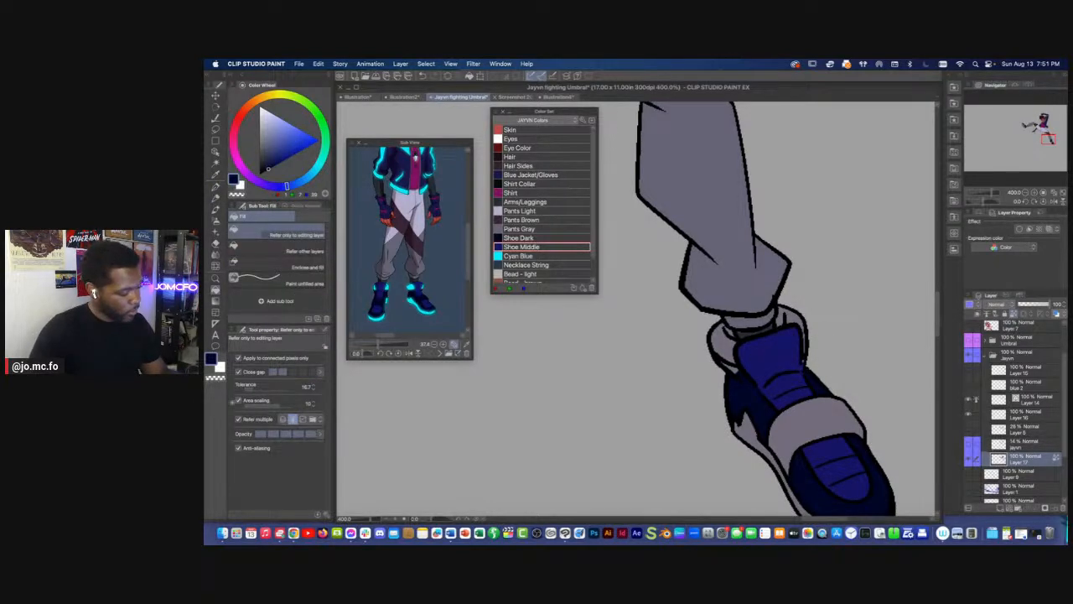
{"action": "scroll", "coordinate": [746, 365], "scroll_direction": "down", "scroll_amount": 3}
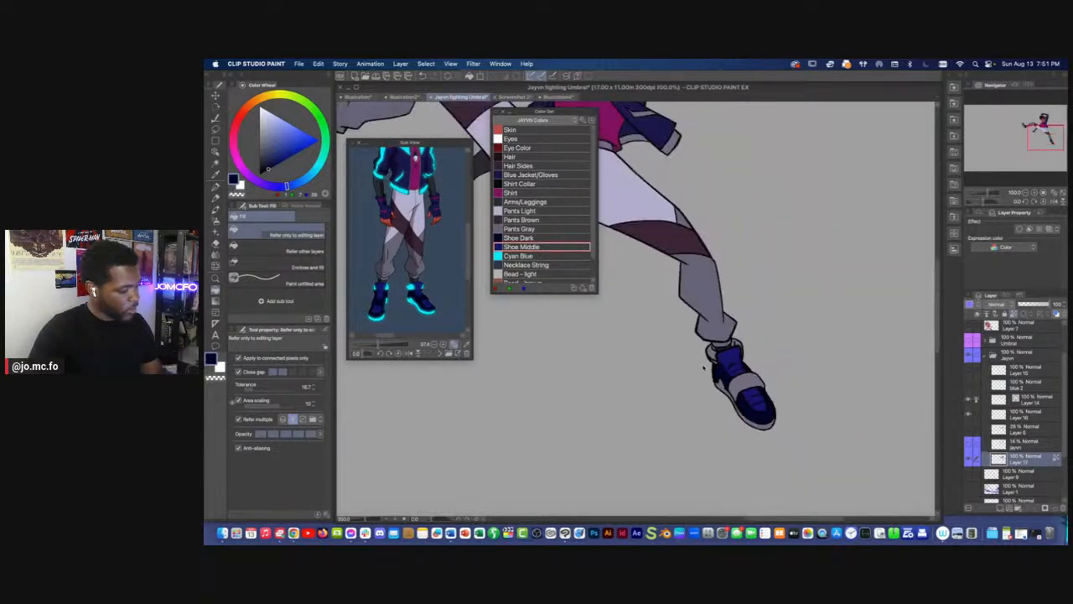
{"action": "scroll", "coordinate": [748, 376], "scroll_direction": "up", "scroll_amount": 3}
{"action": "key", "text": "i"}
{"action": "key", "text": "g"}
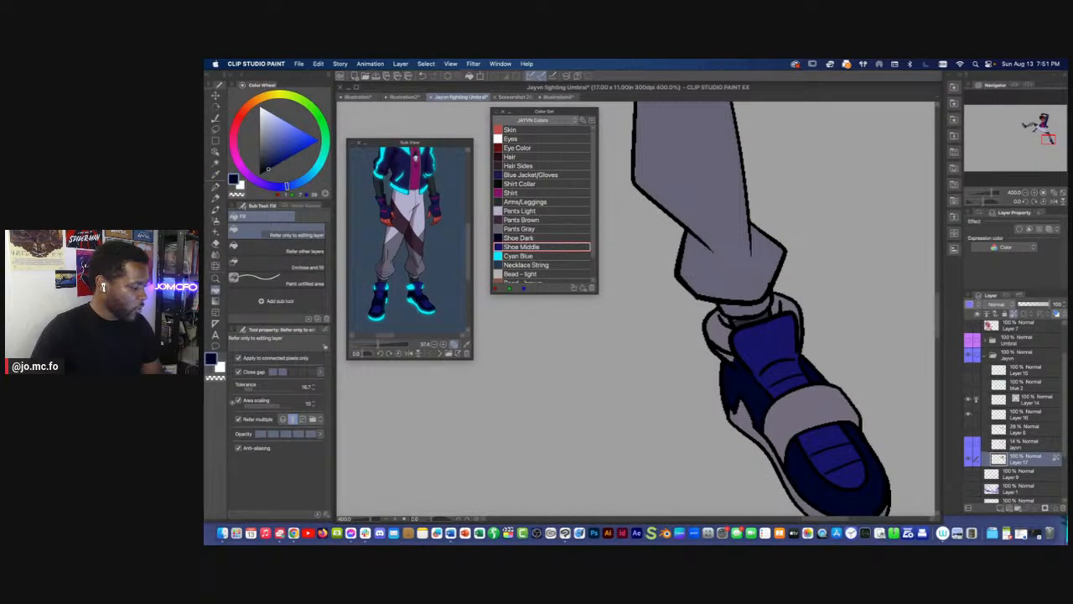
{"action": "left_click", "coordinate": [749, 318]}
{"action": "key", "text": "p"}
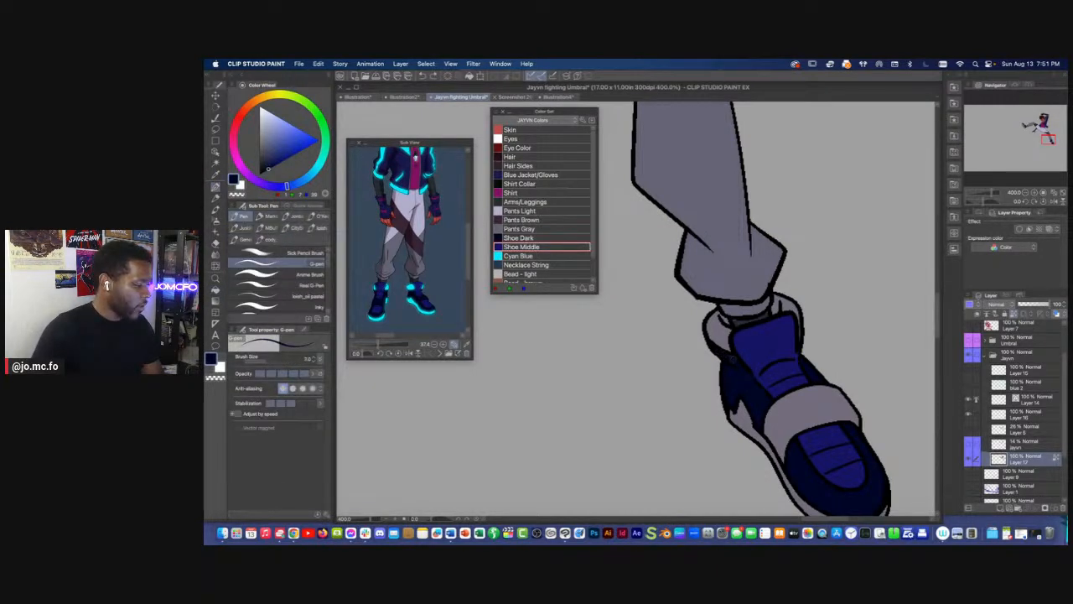
{"action": "scroll", "coordinate": [749, 395], "scroll_direction": "down", "scroll_amount": 3}
Fill the lower glove's cuff band with the sampled Shirt colour and the raised leg's ankle with the Arms/Leggings colour
{"action": "left_click_drag", "start_coordinate": [654, 332], "coordinate": [740, 386]}
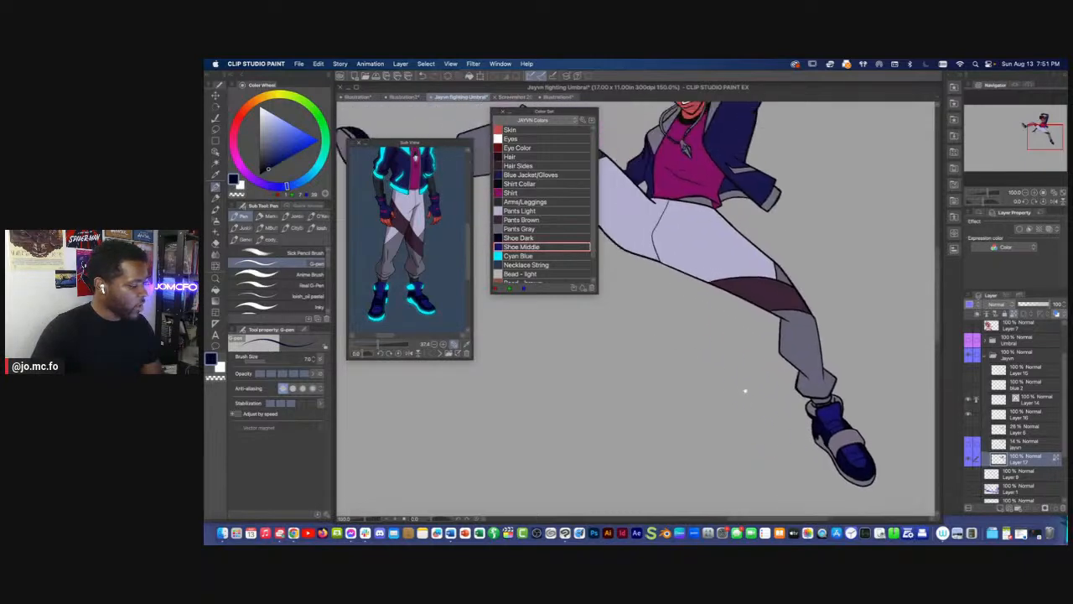
{"action": "left_click_drag", "start_coordinate": [635, 309], "coordinate": [730, 371]}
{"action": "mouse_move", "coordinate": [581, 340]}
{"action": "left_mouse_down"}
{"action": "mouse_move", "coordinate": [704, 388]}
{"action": "mouse_move", "coordinate": [673, 422]}
{"action": "mouse_move", "coordinate": [666, 387]}
{"action": "left_mouse_up"}
{"action": "key", "text": "i"}
{"action": "left_click", "coordinate": [851, 311]}
{"action": "scroll", "coordinate": [812, 342], "scroll_direction": "up", "scroll_amount": 1}
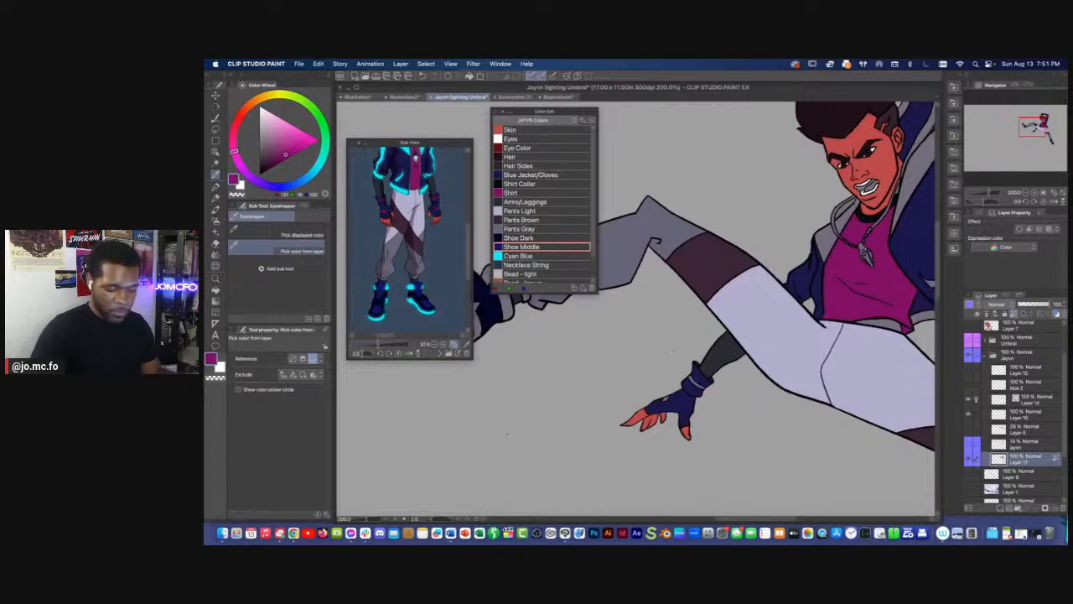
{"action": "key", "text": "g"}
{"action": "key", "text": "g"}
{"action": "left_click_drag", "start_coordinate": [506, 434], "coordinate": [418, 459]}
{"action": "key", "text": "g"}
{"action": "key", "text": "g"}
{"action": "left_click_drag", "start_coordinate": [711, 377], "coordinate": [871, 466]}
{"action": "left_click_drag", "start_coordinate": [597, 406], "coordinate": [658, 398]}
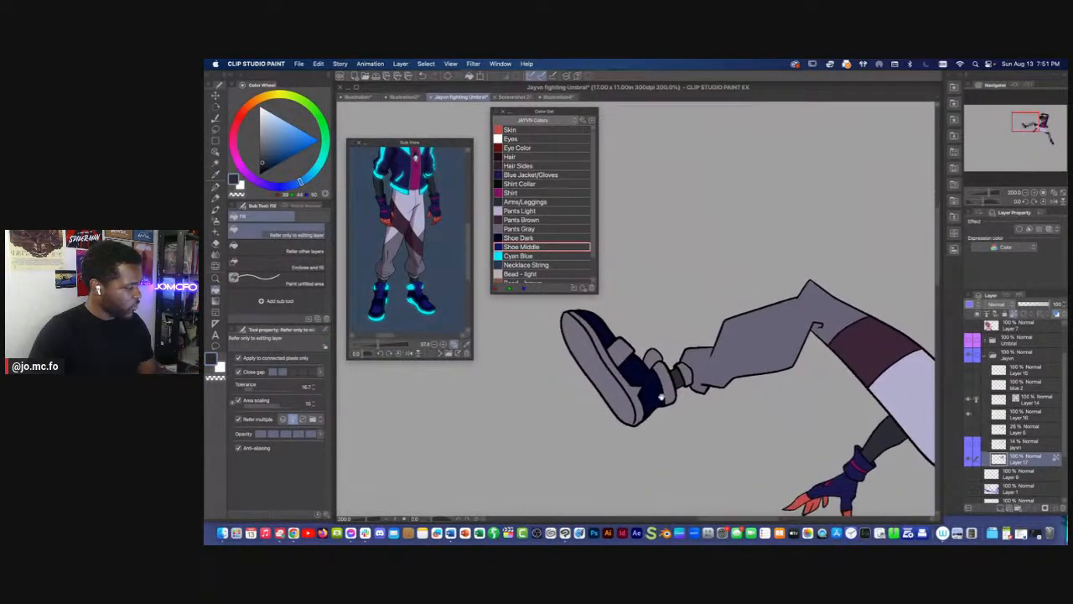
Fill the raised foot's shoe strap with the sampled Shoe Dark colour and its tongue with Shoe Middle
{"action": "key", "text": "i"}
{"action": "left_click", "coordinate": [641, 377]}
{"action": "key", "text": "g"}
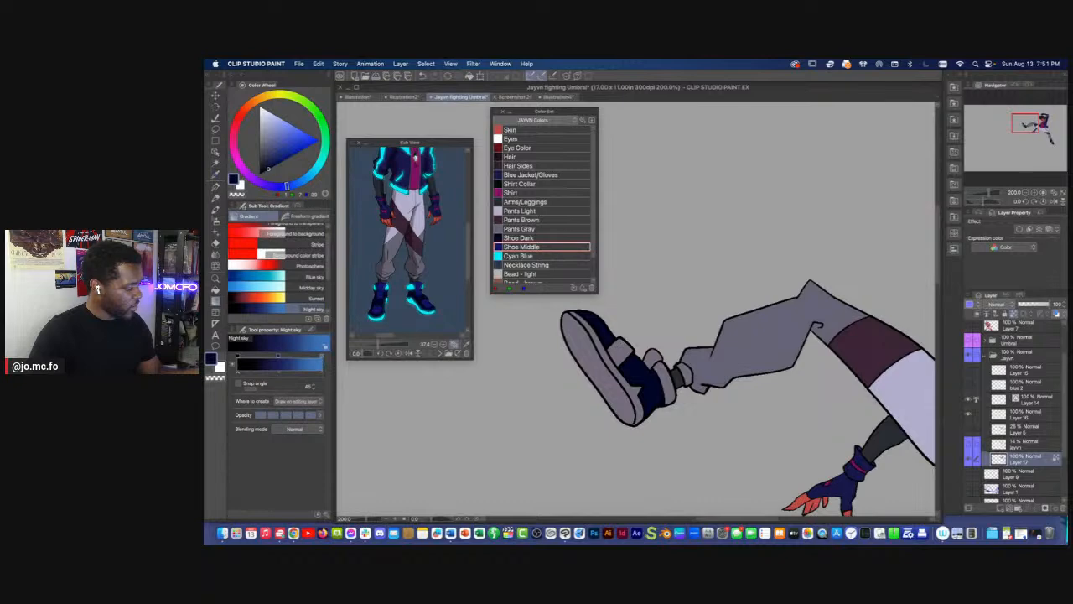
{"action": "key", "text": "g"}
{"action": "left_click", "coordinate": [622, 352]}
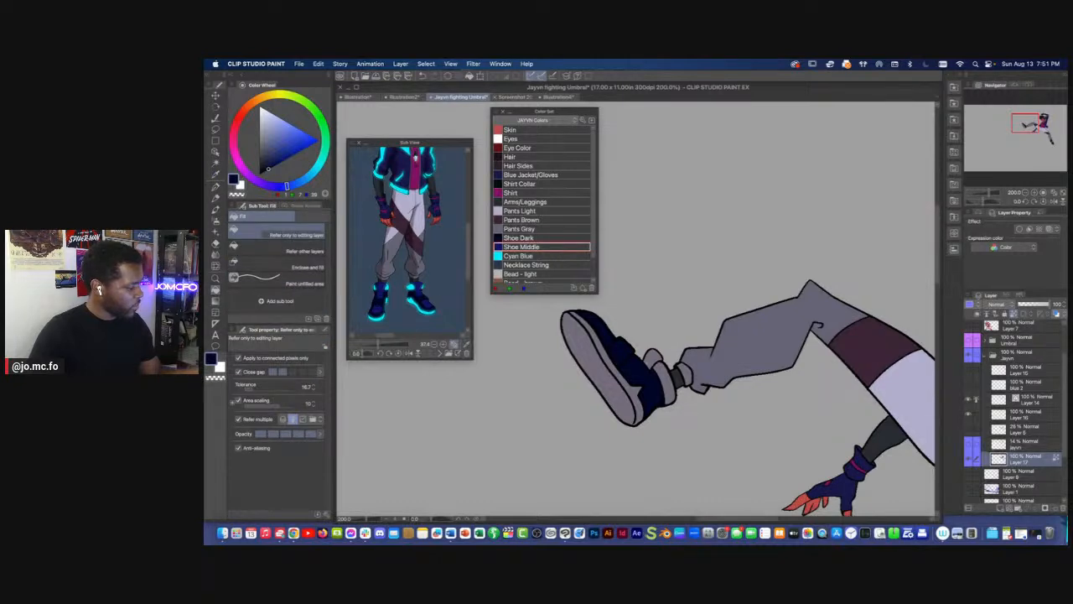
{"action": "left_click", "coordinate": [522, 247]}
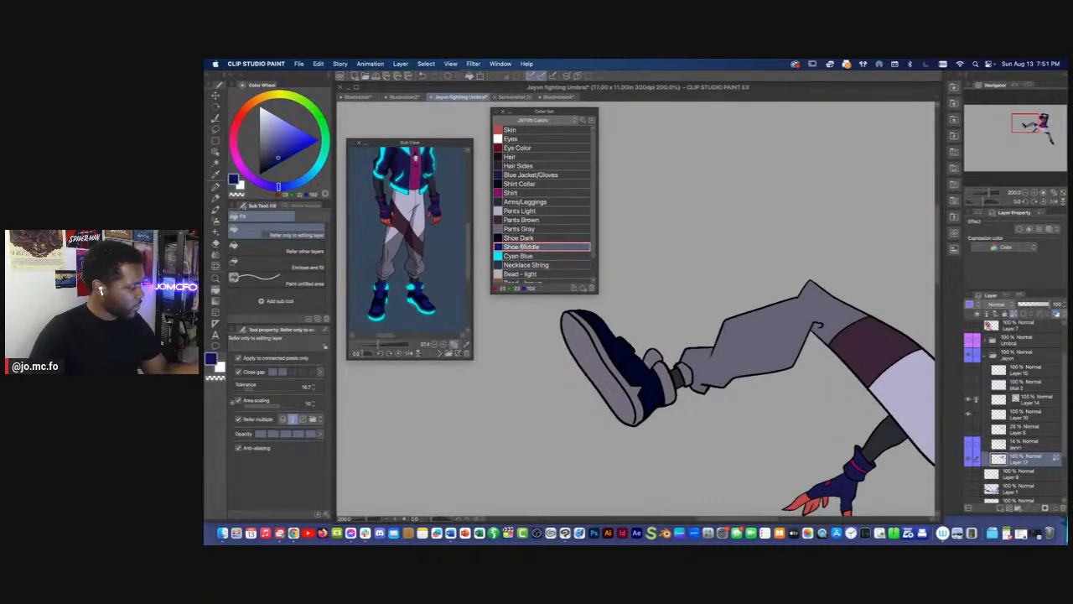
{"action": "left_click", "coordinate": [652, 358]}
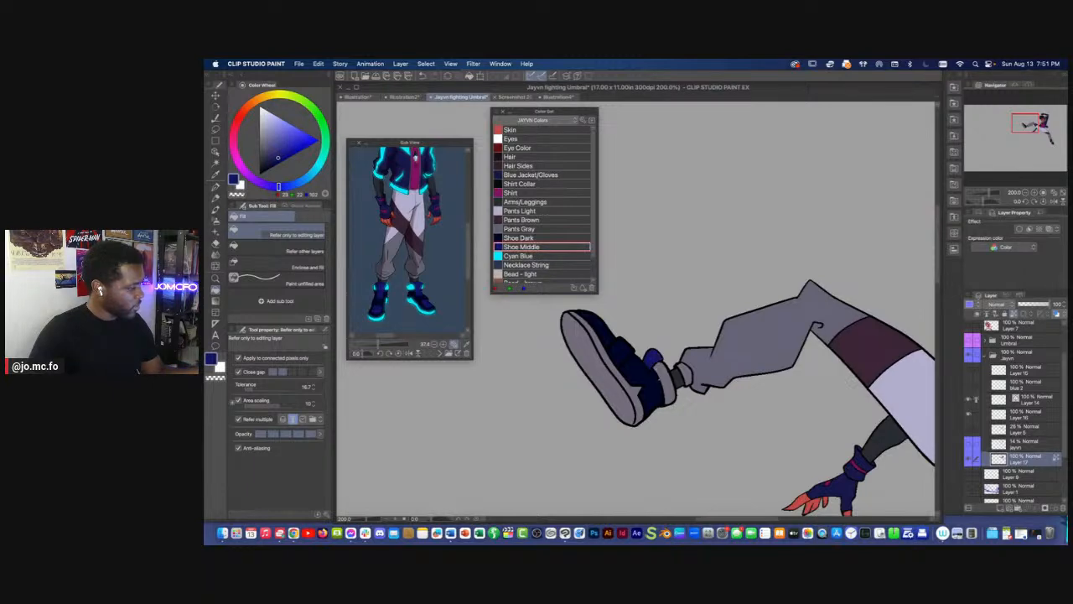
Lasso the gap between the necklace cord and the jacket collar, delete the flat colour inside it, and clear the selection
{"action": "left_click_drag", "start_coordinate": [637, 458], "coordinate": [514, 444]}
{"action": "key", "text": "super+minus"}
{"action": "key", "text": "super+minus"}
{"action": "key", "text": "super+plus"}
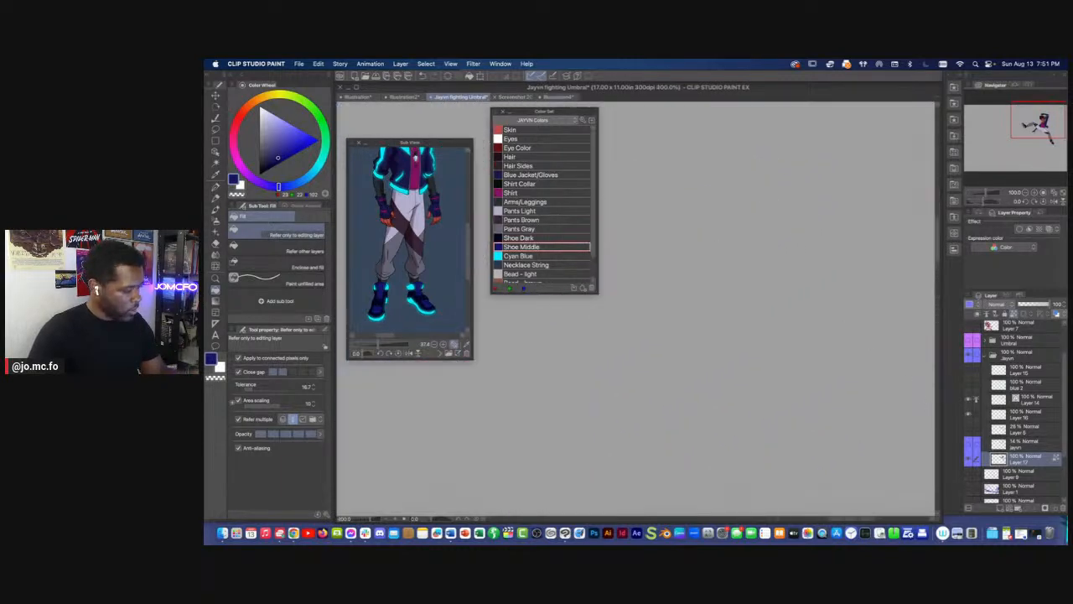
{"action": "key", "text": "super+plus"}
{"action": "key", "text": "super+minus"}
{"action": "key", "text": "super+plus"}
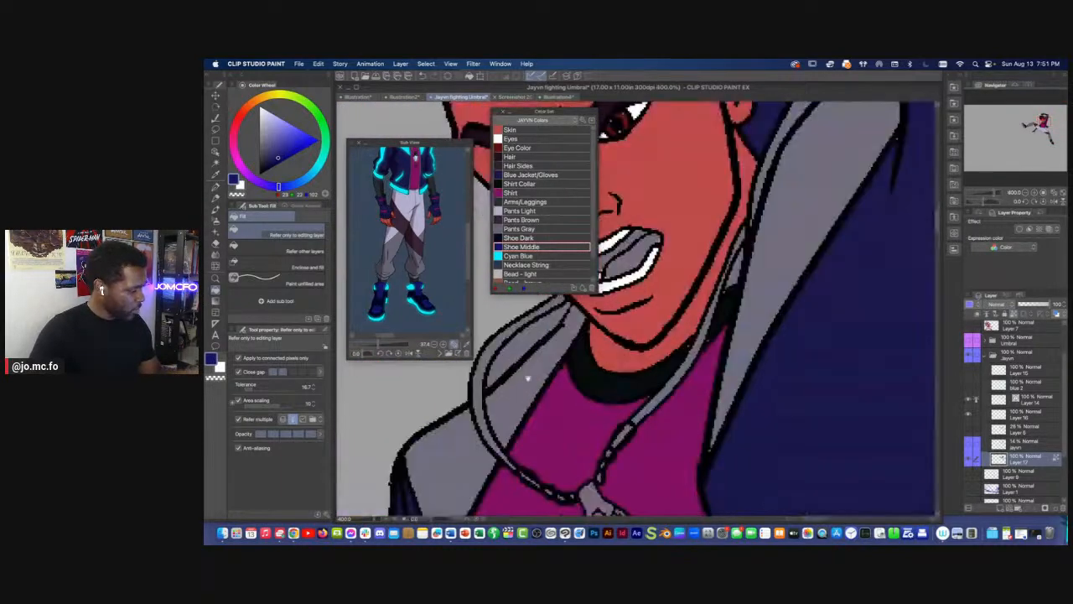
{"action": "key", "text": "super+plus"}
{"action": "left_click_drag", "start_coordinate": [575, 360], "coordinate": [647, 420]}
{"action": "key", "text": "m"}
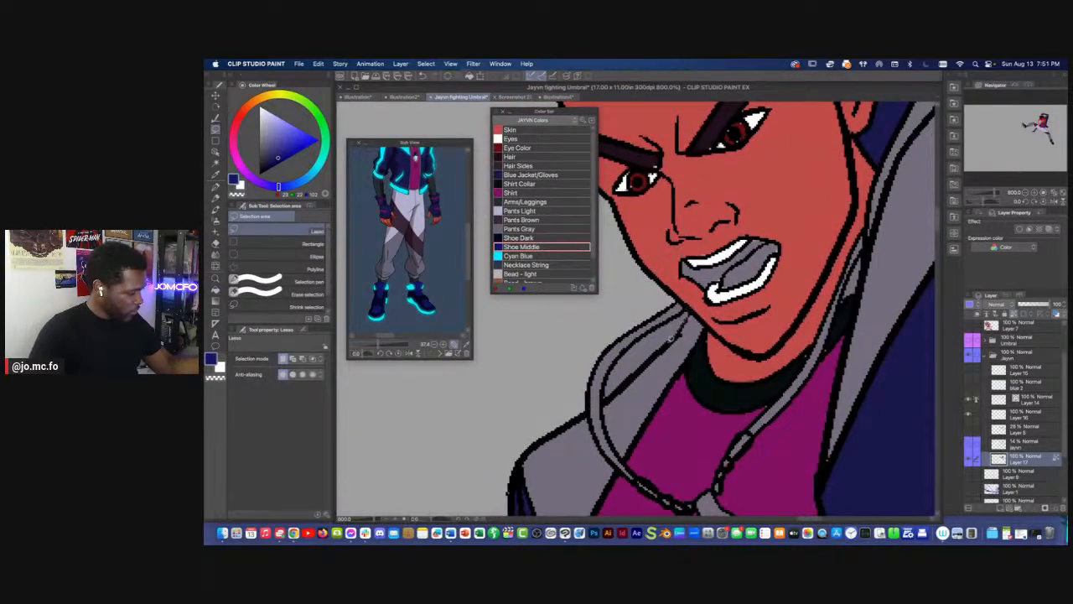
{"action": "mouse_move", "coordinate": [631, 374]}
{"action": "left_mouse_down"}
{"action": "mouse_move", "coordinate": [609, 382]}
{"action": "mouse_move", "coordinate": [643, 336]}
{"action": "mouse_move", "coordinate": [681, 314]}
{"action": "left_mouse_up"}
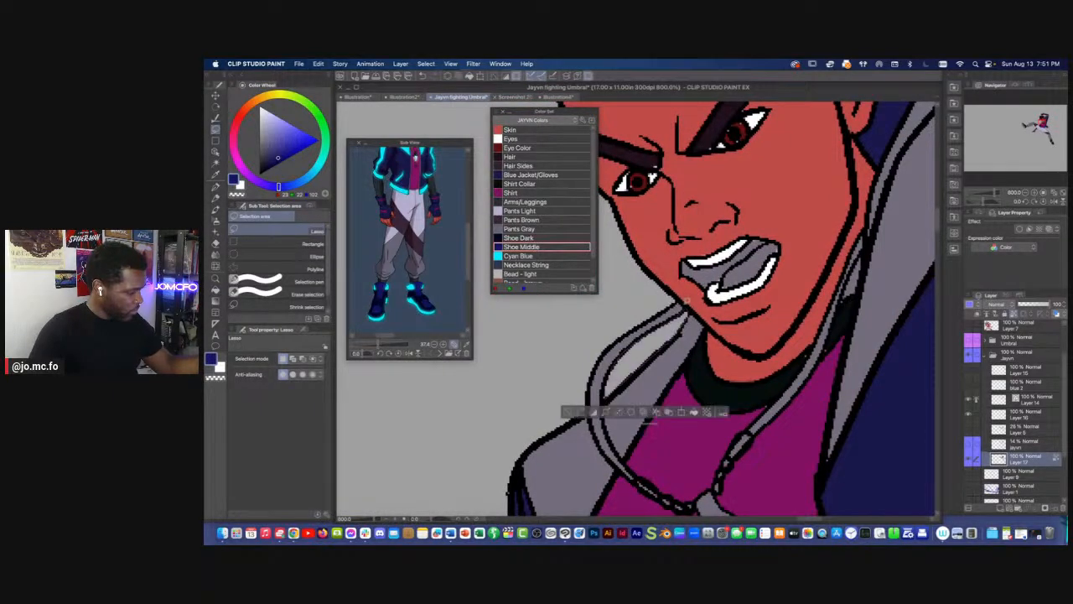
{"action": "key", "text": "Delete"}
{"action": "scroll", "coordinate": [681, 312], "scroll_direction": "down", "scroll_amount": 3}
{"action": "key", "text": "super+d"}
{"action": "scroll", "coordinate": [671, 396], "scroll_direction": "down", "scroll_amount": 3}
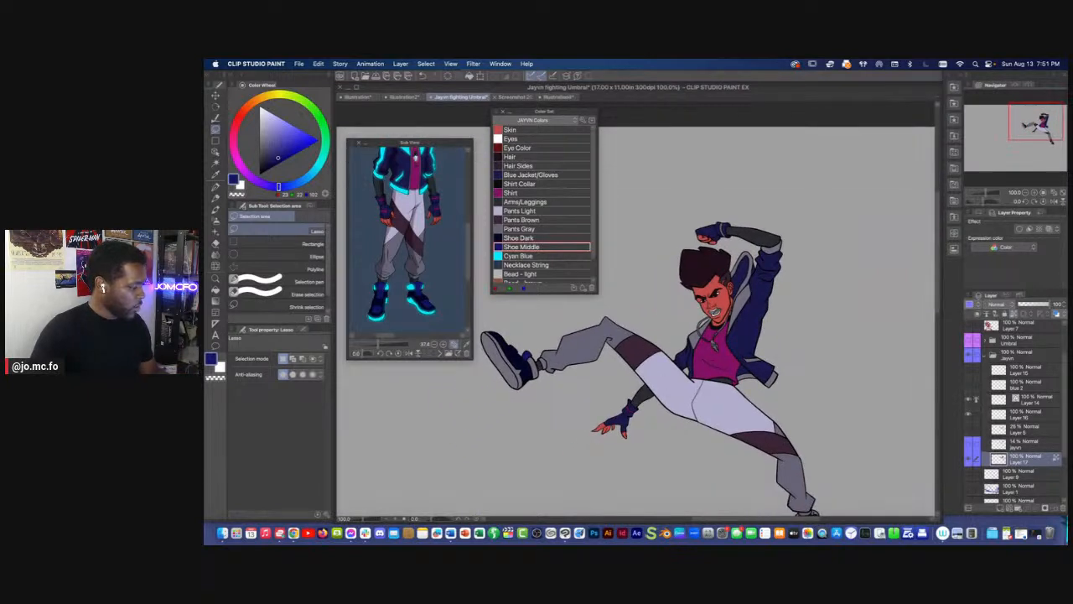
Add a new layer above Layer 17 and fill the raised shoe's sole and ankle collar with Cyan Blue
{"action": "left_click", "coordinate": [709, 353], "text": "alt"}
{"action": "key", "text": "g"}
{"action": "key", "text": "g"}
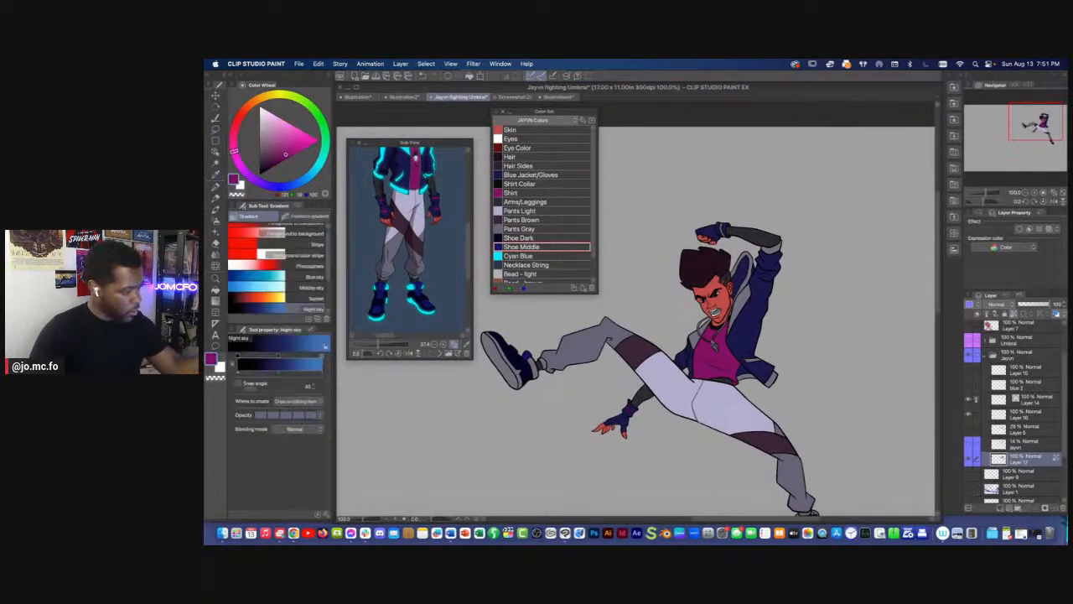
{"action": "left_click_drag", "start_coordinate": [545, 415], "coordinate": [590, 413]}
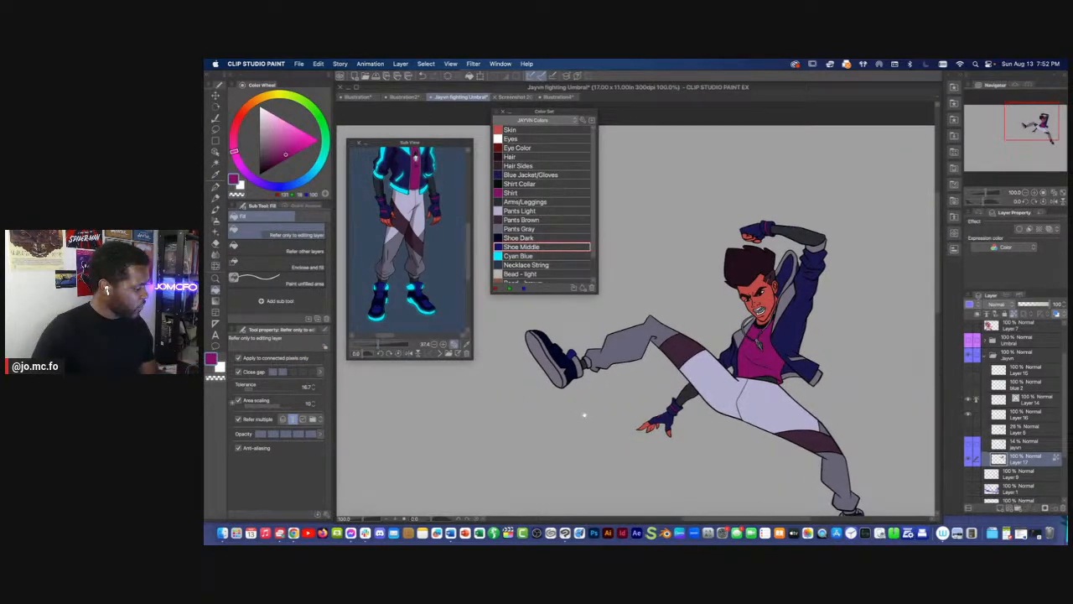
{"action": "left_click_drag", "start_coordinate": [596, 424], "coordinate": [556, 382]}
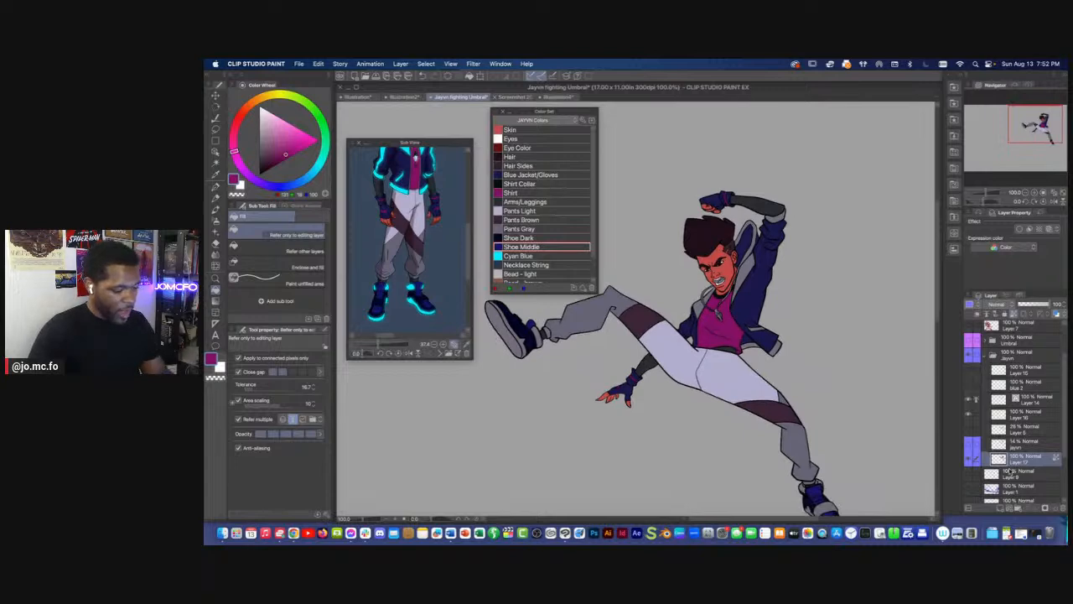
{"action": "left_click", "coordinate": [1000, 508]}
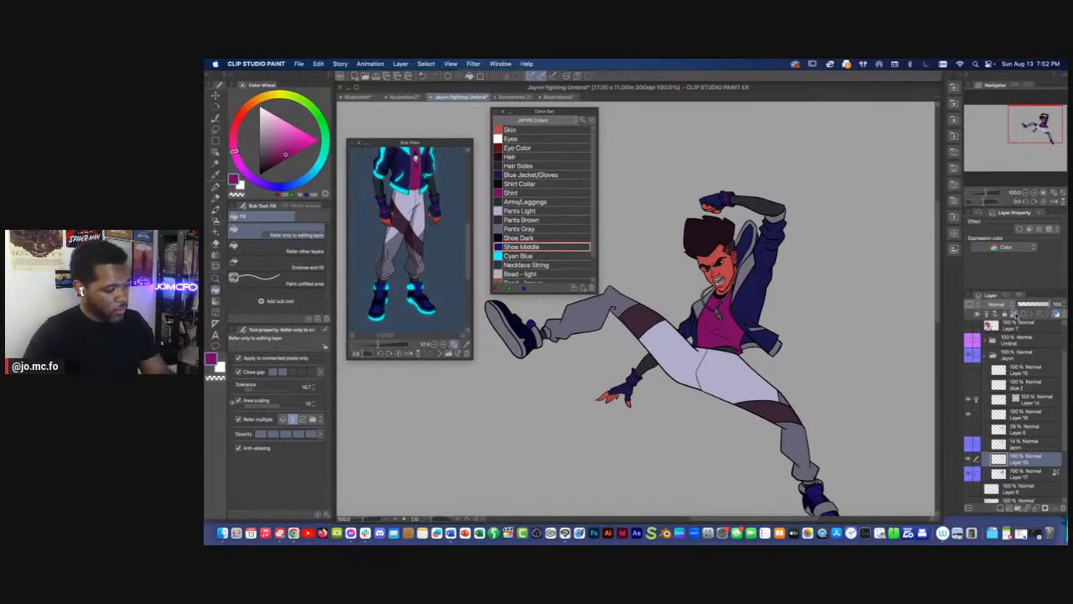
{"action": "left_click_drag", "start_coordinate": [624, 381], "coordinate": [657, 395]}
{"action": "left_click", "coordinate": [521, 256]}
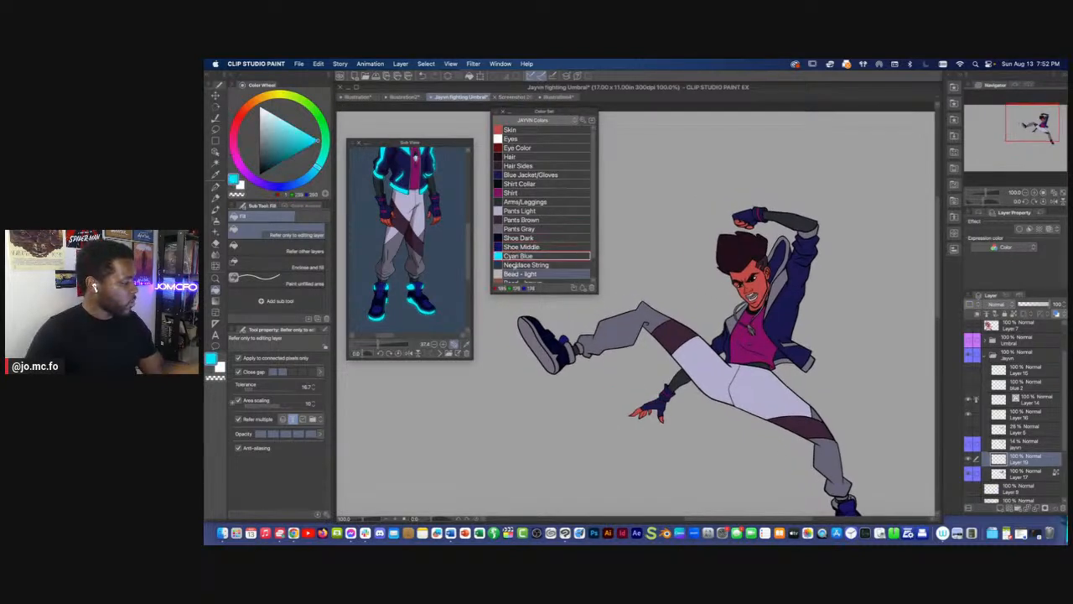
{"action": "left_click", "coordinate": [537, 346]}
{"action": "left_click", "coordinate": [554, 358]}
{"action": "left_click", "coordinate": [570, 353]}
Fill the lower shoe's ankle collar and sole edges with Cyan Blue on the same layer
{"action": "left_click_drag", "start_coordinate": [612, 369], "coordinate": [553, 322]}
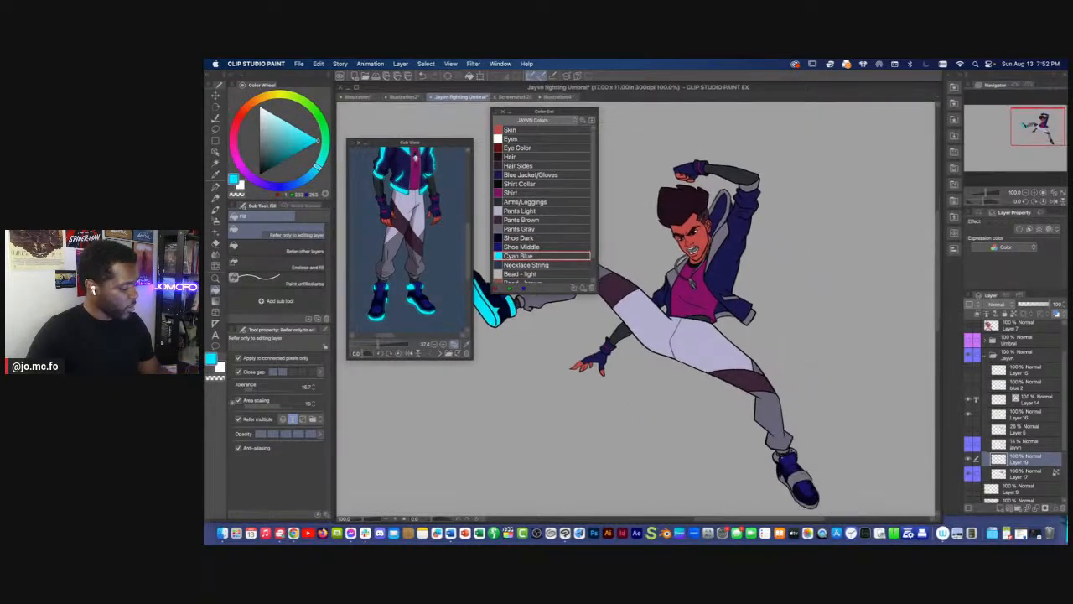
{"action": "left_click", "coordinate": [794, 451]}
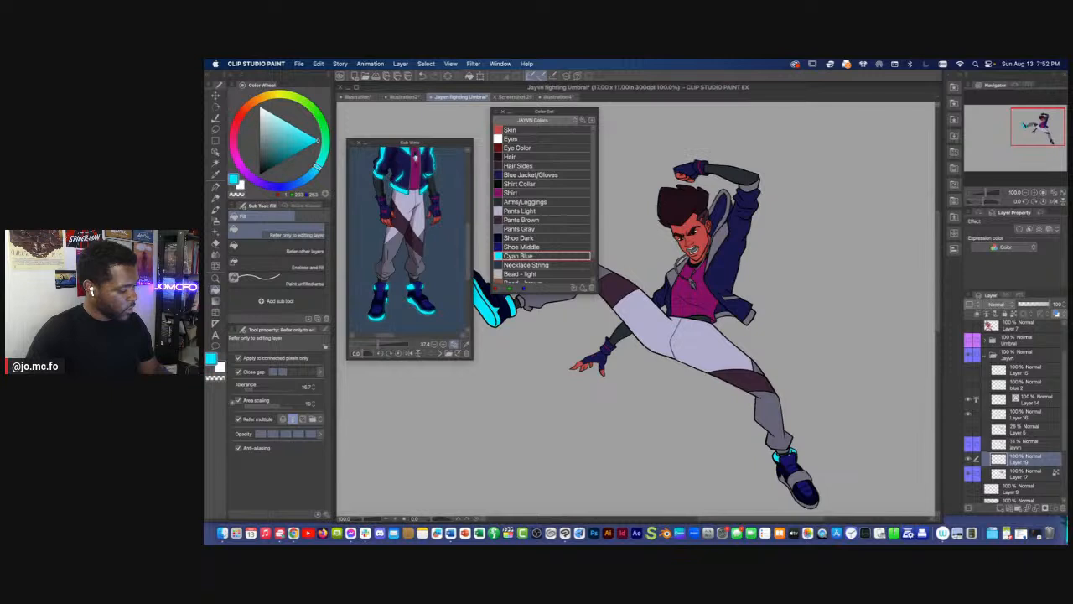
{"action": "left_click", "coordinate": [784, 485]}
{"action": "left_click", "coordinate": [806, 505]}
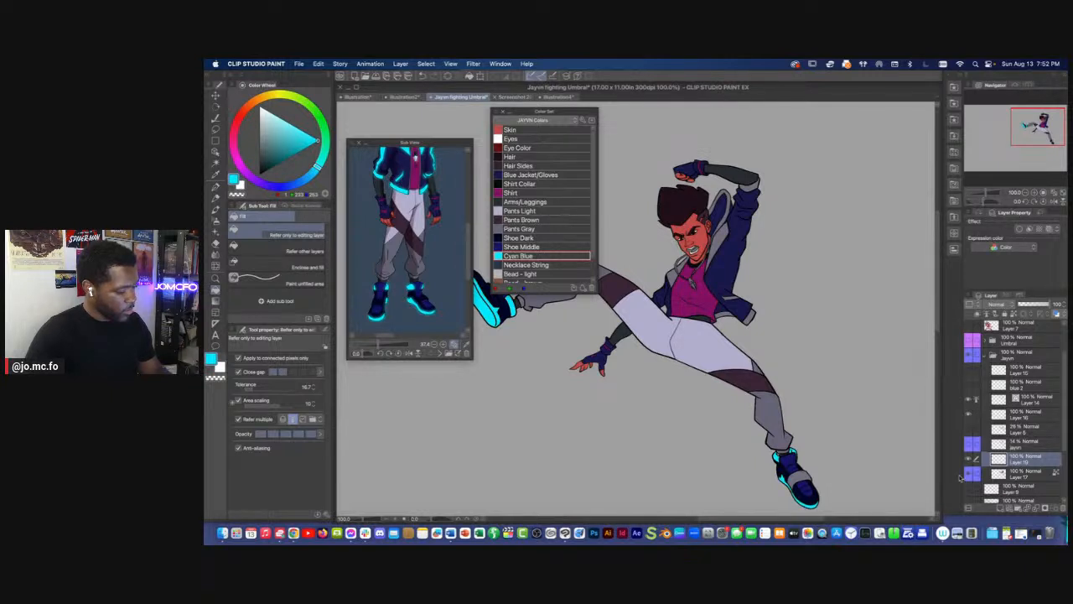
Fill the lower shoe's strap on Layer 17 with the colour sampled from the shoe
{"action": "left_click", "coordinate": [1025, 474]}
{"action": "left_click_drag", "start_coordinate": [657, 388], "coordinate": [699, 400]}
{"action": "key", "text": "i"}
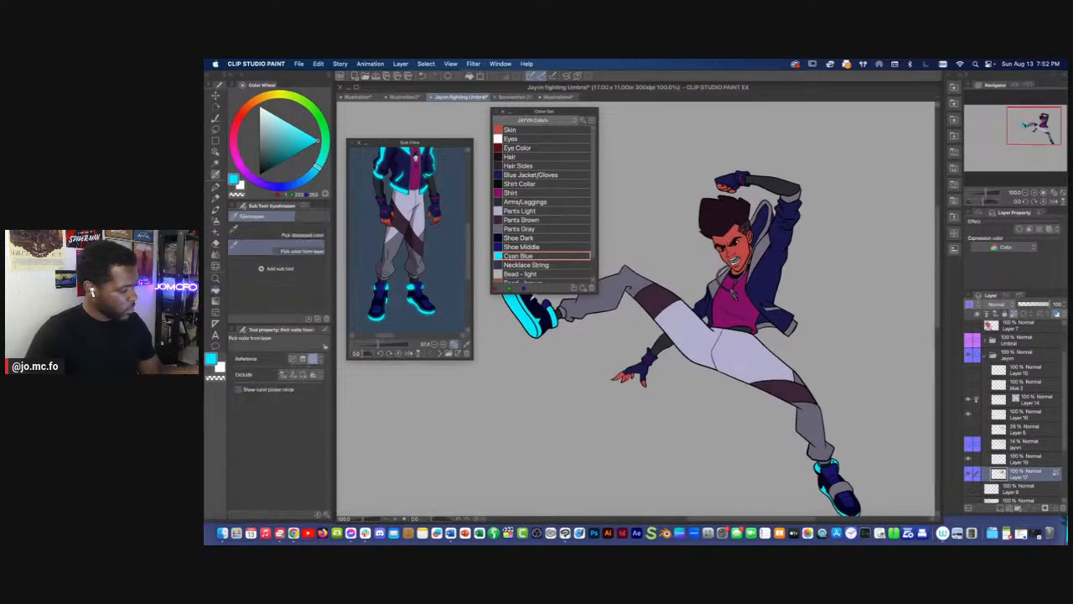
{"action": "left_click", "coordinate": [832, 481]}
{"action": "key", "text": "g"}
{"action": "left_click", "coordinate": [841, 487]}
Return to the cyan layer, resample Cyan Blue, fill the jacket lapel below the raised arm, and undo the hood trim fill
{"action": "left_click_drag", "start_coordinate": [732, 436], "coordinate": [766, 486]}
{"action": "left_click", "coordinate": [1025, 459]}
{"action": "key", "text": "i"}
{"action": "left_click", "coordinate": [553, 361]}
{"action": "key", "text": "g"}
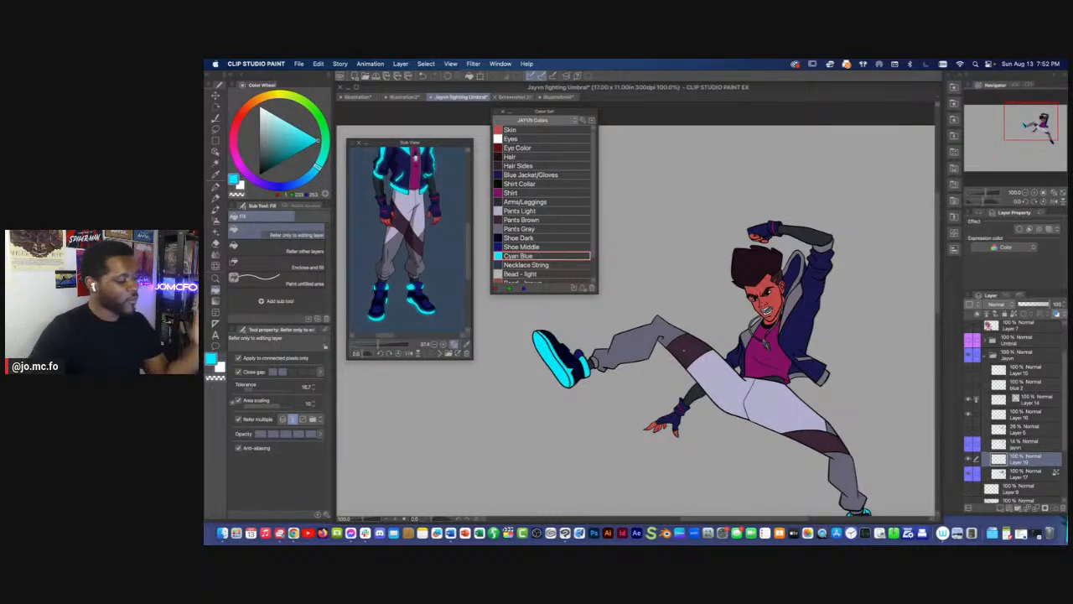
{"action": "key", "text": "super+plus"}
{"action": "left_click_drag", "start_coordinate": [799, 280], "coordinate": [695, 272]}
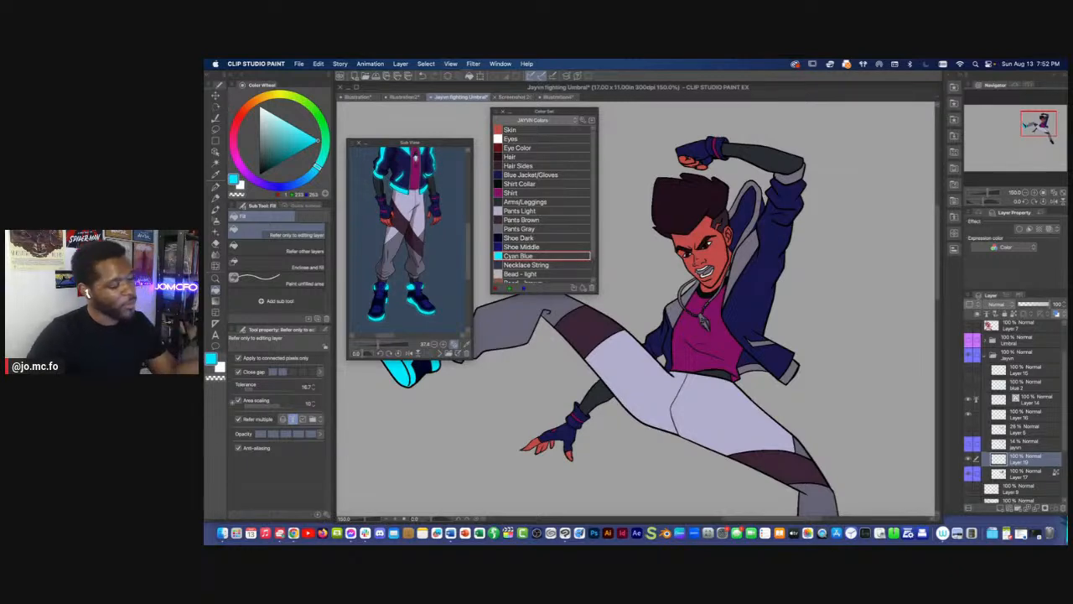
{"action": "left_click", "coordinate": [743, 265]}
{"action": "left_click", "coordinate": [746, 198]}
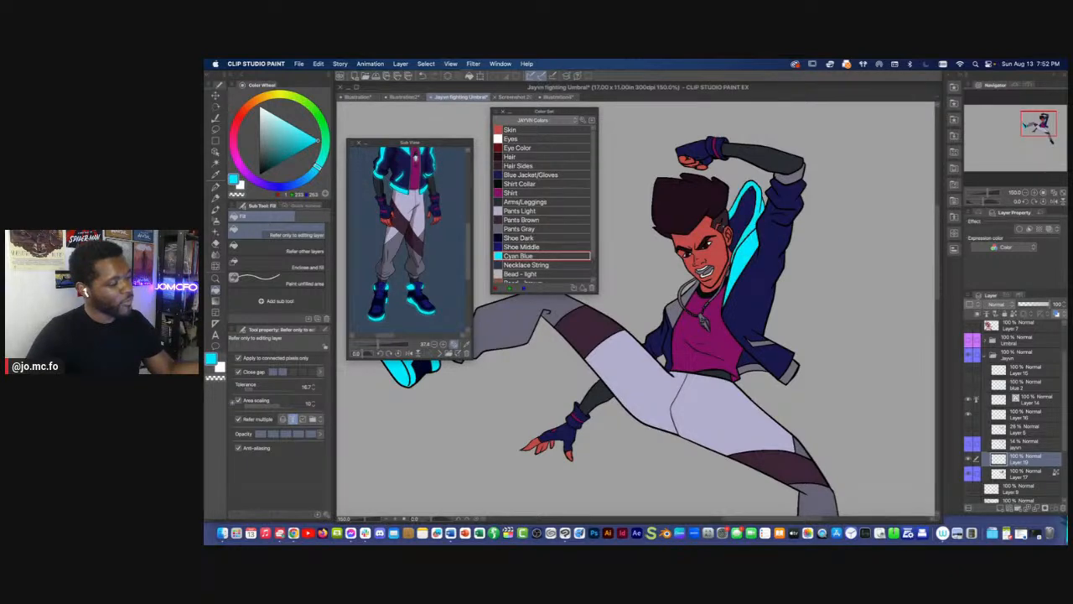
{"action": "key", "text": "super+x"}
{"action": "left_click", "coordinate": [638, 244]}
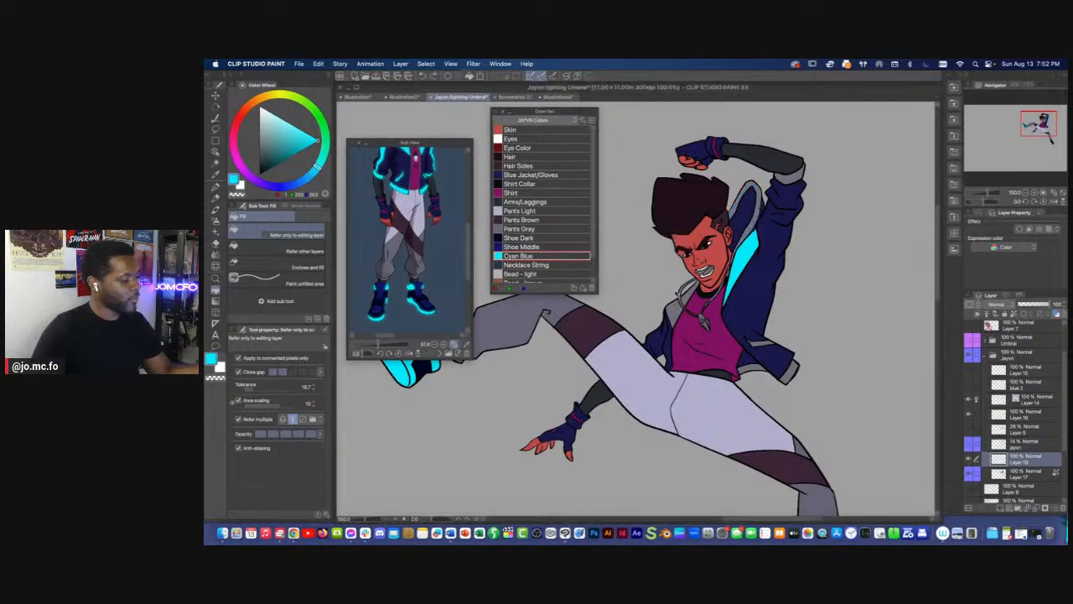
Fill the jacket's opposite lapel, hem bands and pocket trim with Cyan Blue
{"action": "left_click_drag", "start_coordinate": [694, 310], "coordinate": [658, 296]}
{"action": "key", "text": "super+plus"}
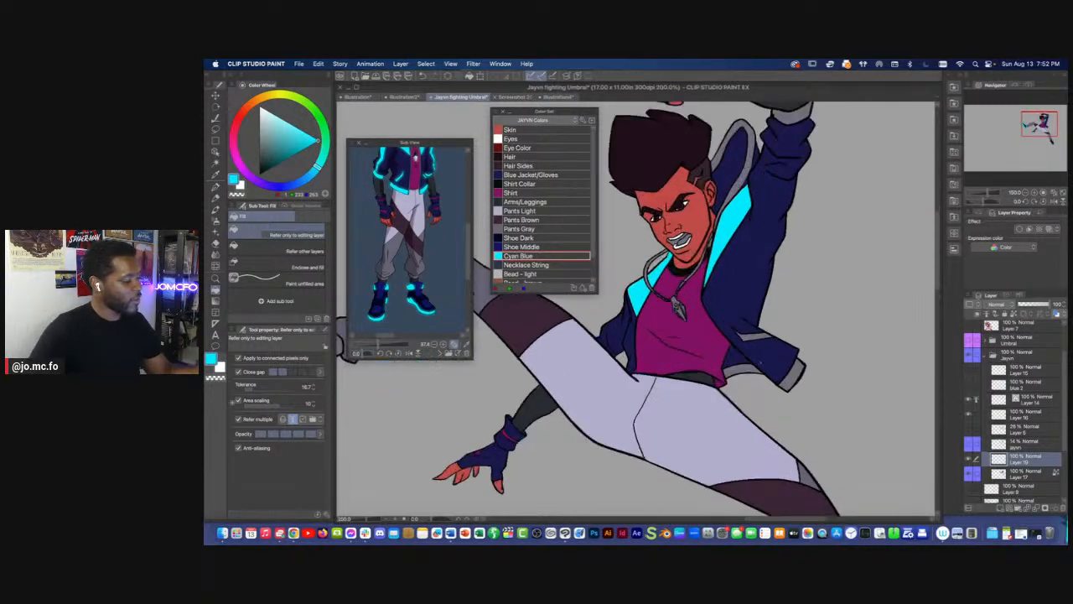
{"action": "left_click", "coordinate": [792, 377]}
{"action": "left_click", "coordinate": [741, 369]}
{"action": "left_click", "coordinate": [754, 337]}
Lasso the trim around the hood opening, fill it with Cyan Blue, and clear the selection
{"action": "left_click_drag", "start_coordinate": [627, 360], "coordinate": [616, 459]}
{"action": "key", "text": "super+plus"}
{"action": "left_click_drag", "start_coordinate": [710, 269], "coordinate": [744, 339]}
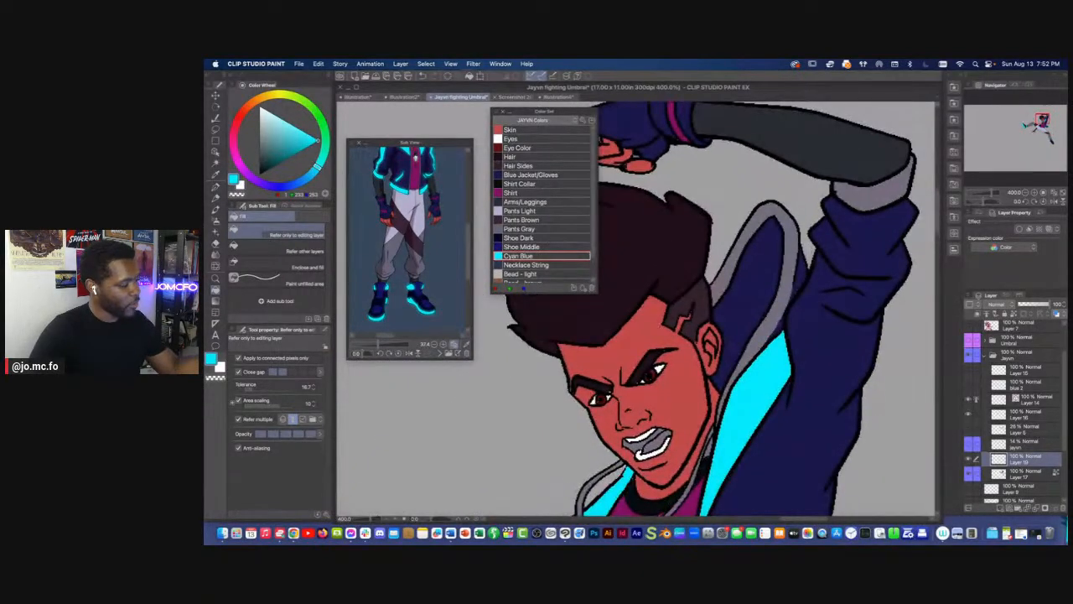
{"action": "key", "text": "m"}
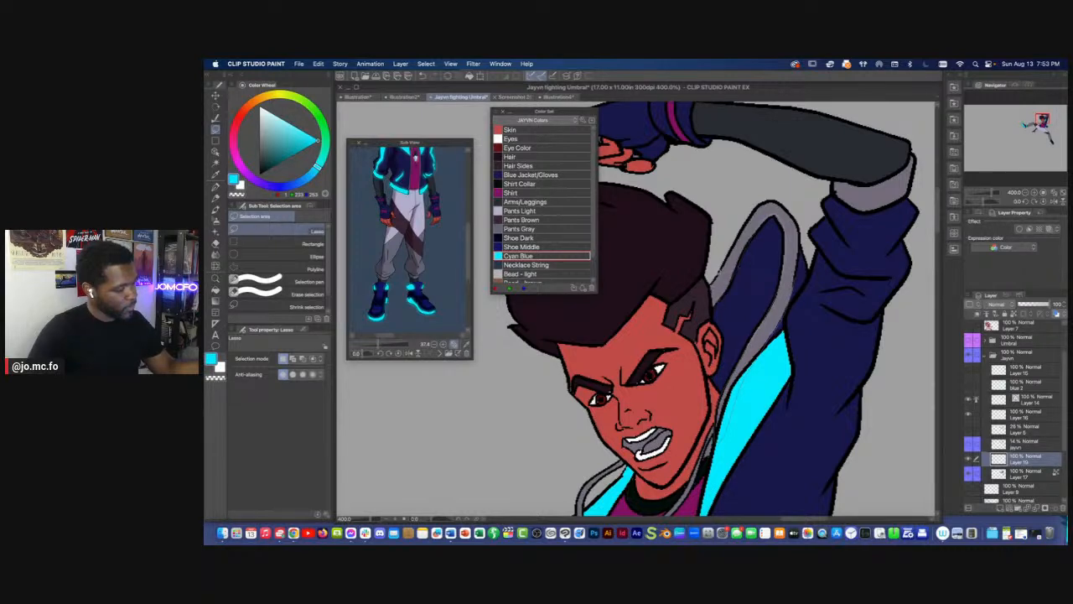
{"action": "left_click_drag", "start_coordinate": [801, 260], "coordinate": [799, 294]}
{"action": "key", "text": "g"}
{"action": "key", "text": "g"}
{"action": "left_click", "coordinate": [787, 252]}
{"action": "key", "text": "ctrl+d"}
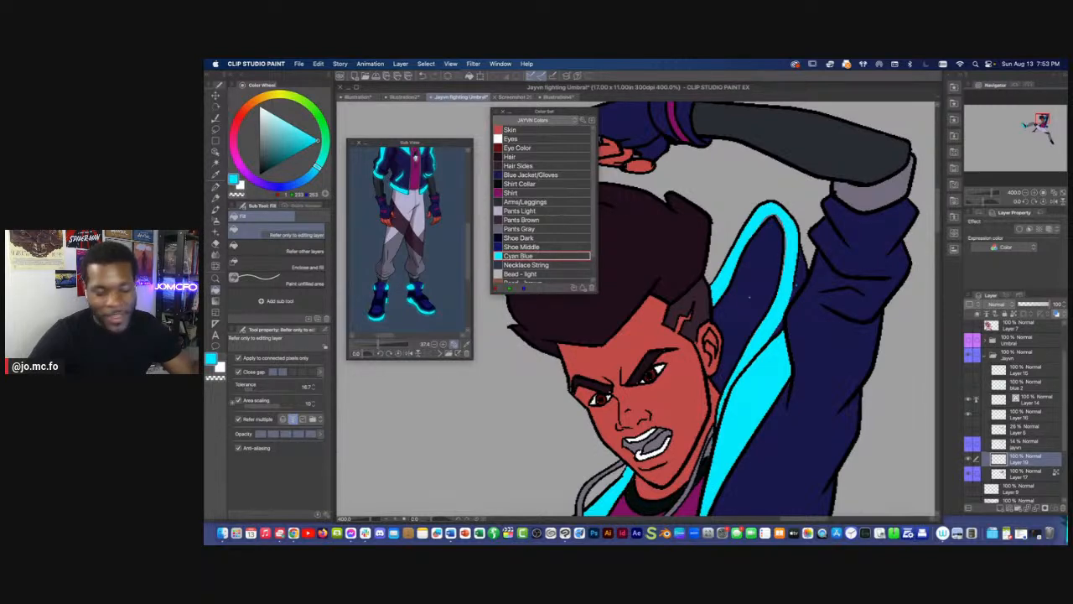
Touch up the gap between the hood trim and the raised sleeve with the G-pen in the sampled jacket blue
{"action": "key", "text": "p"}
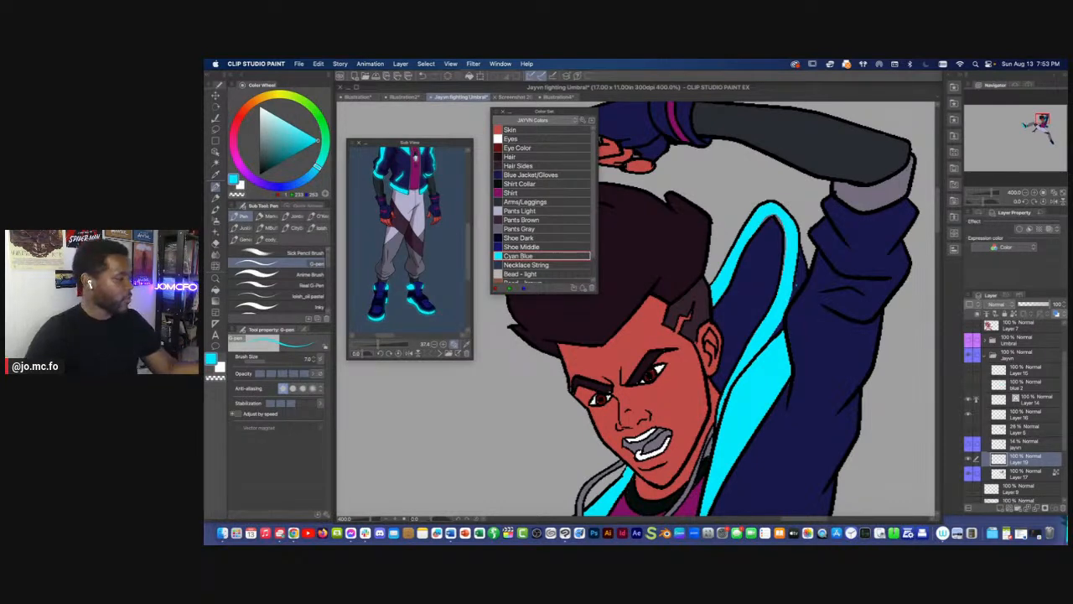
{"action": "left_click_drag", "start_coordinate": [776, 216], "coordinate": [781, 283]}
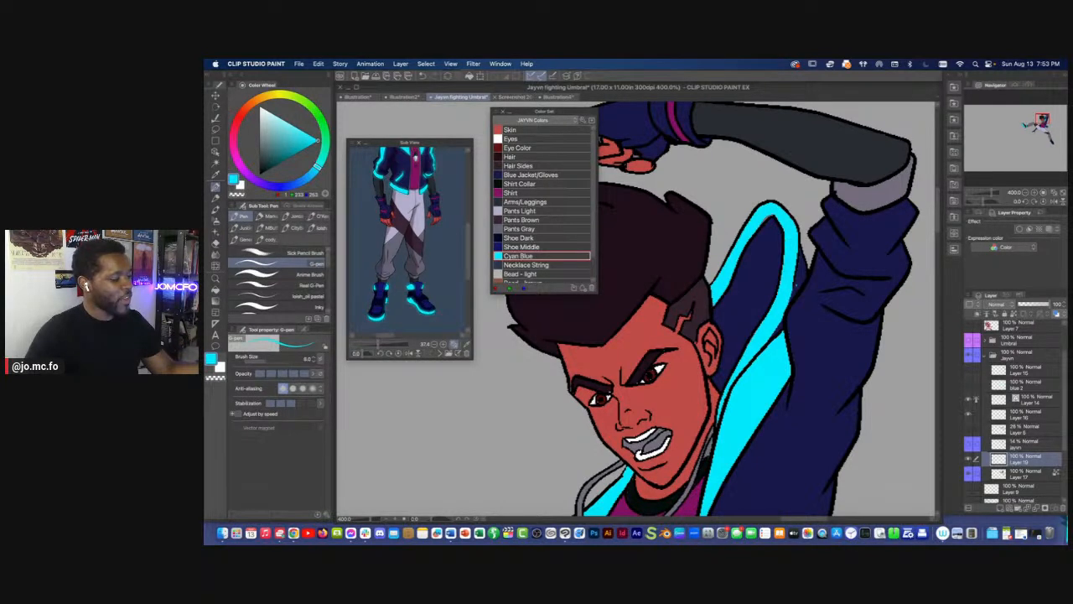
{"action": "left_click", "coordinate": [771, 249], "text": "alt"}
{"action": "key", "text": "i"}
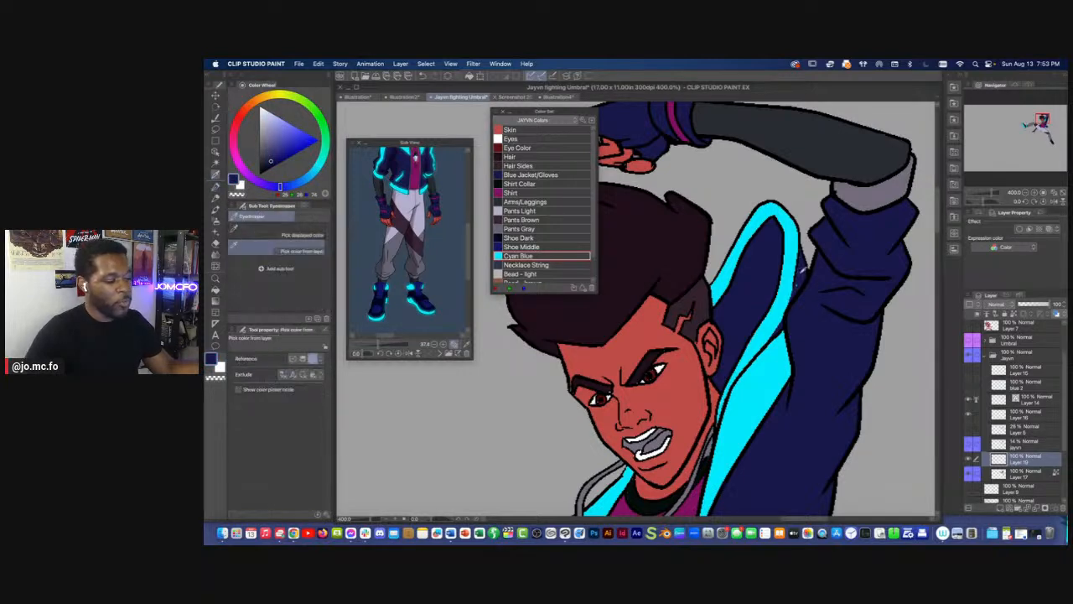
{"action": "key", "text": "g"}
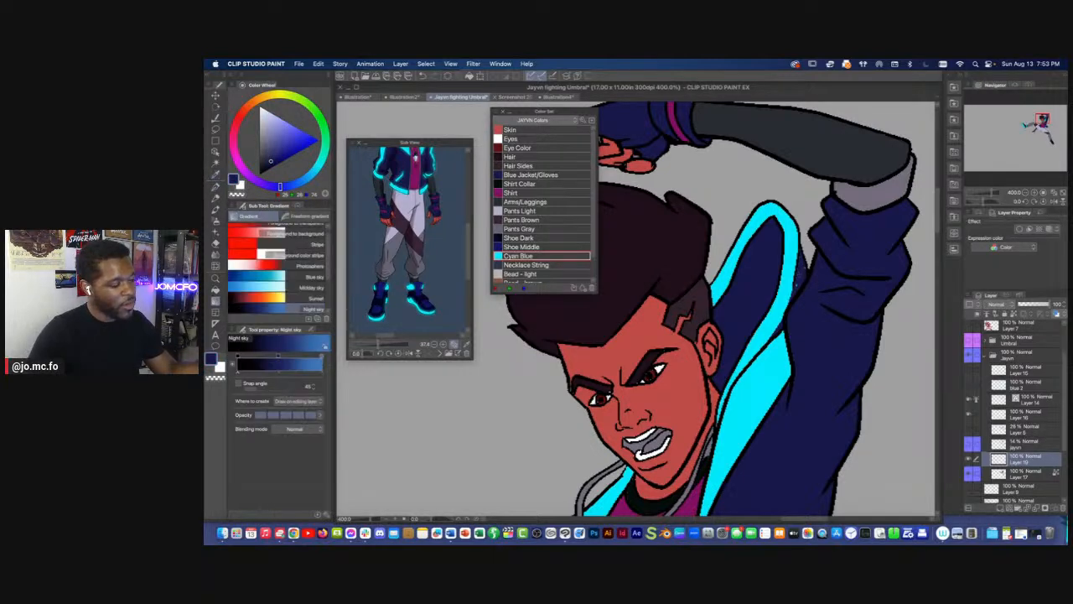
{"action": "key", "text": "p"}
{"action": "key", "text": "bracketleft"}
{"action": "key", "text": "bracketleft"}
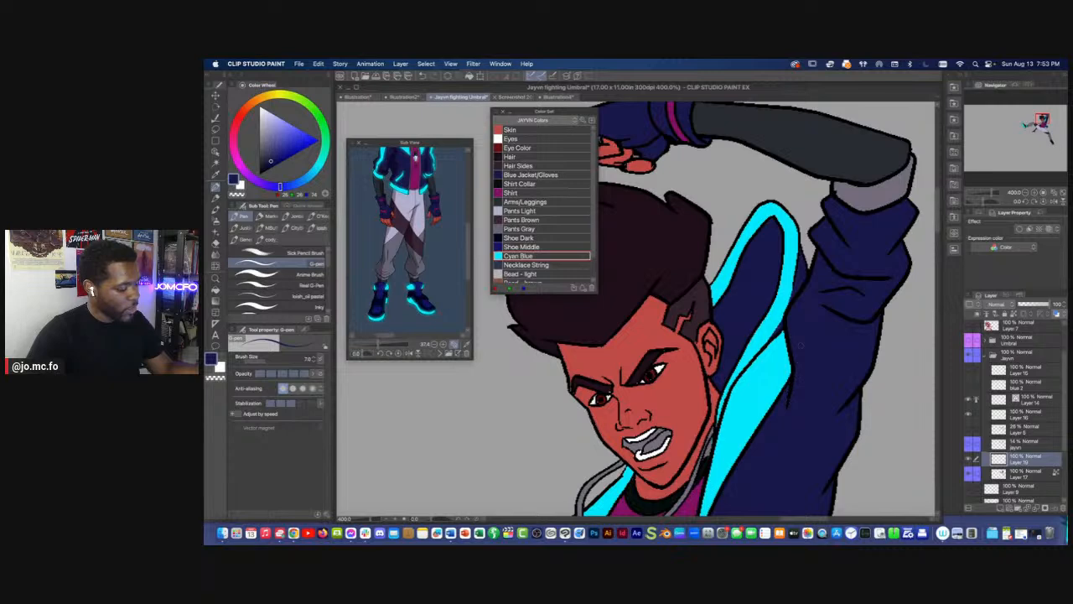
Sample Cyan Blue from the raised shoe and fill the sleeve cuff of the raised arm with it
{"action": "scroll", "coordinate": [798, 361], "scroll_direction": "down", "scroll_amount": 5}
{"action": "scroll", "coordinate": [701, 437], "scroll_direction": "up", "scroll_amount": 1}
{"action": "left_click_drag", "start_coordinate": [698, 386], "coordinate": [697, 454]}
{"action": "left_click", "coordinate": [395, 442], "text": "alt"}
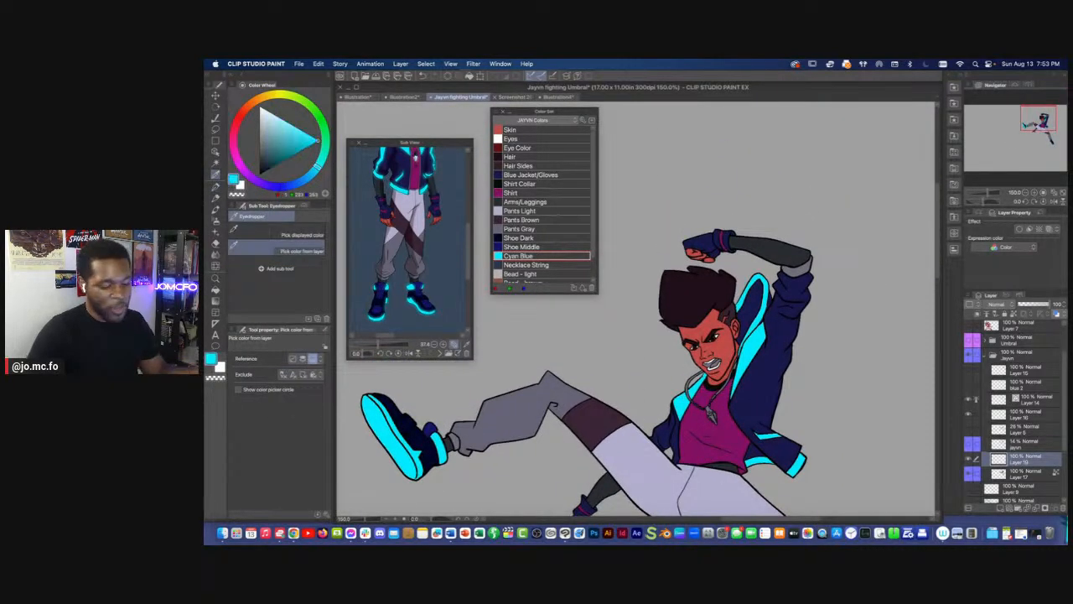
{"action": "key", "text": "g"}
{"action": "scroll", "coordinate": [618, 393], "scroll_direction": "down", "scroll_amount": 3}
{"action": "left_click_drag", "start_coordinate": [618, 393], "coordinate": [640, 360]}
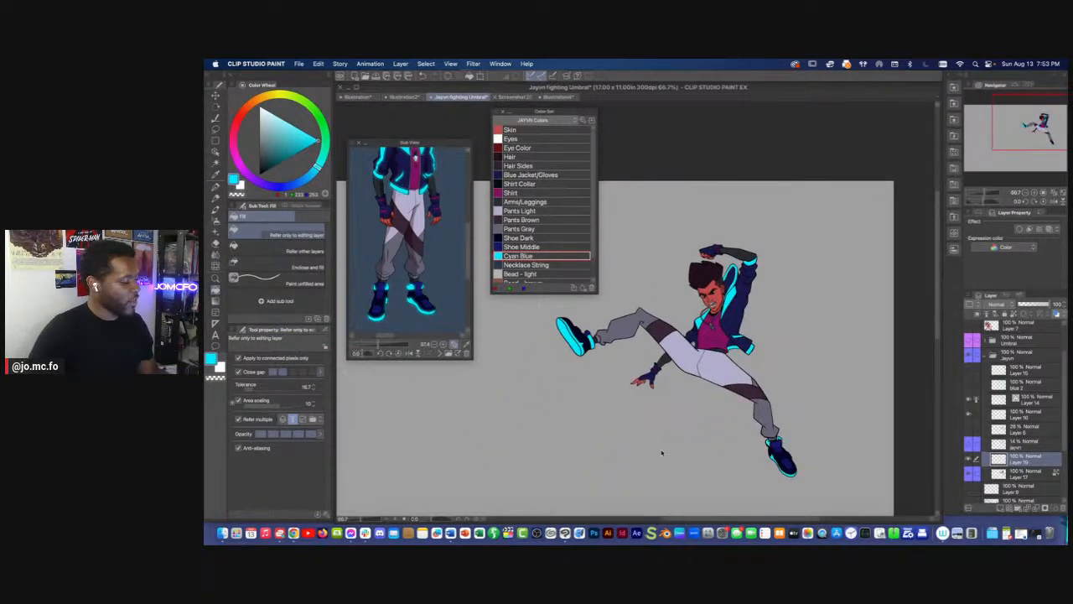
{"action": "scroll", "coordinate": [662, 452], "scroll_direction": "up", "scroll_amount": 1}
{"action": "left_click_drag", "start_coordinate": [661, 442], "coordinate": [663, 501]}
{"action": "scroll", "coordinate": [675, 430], "scroll_direction": "up", "scroll_amount": 1}
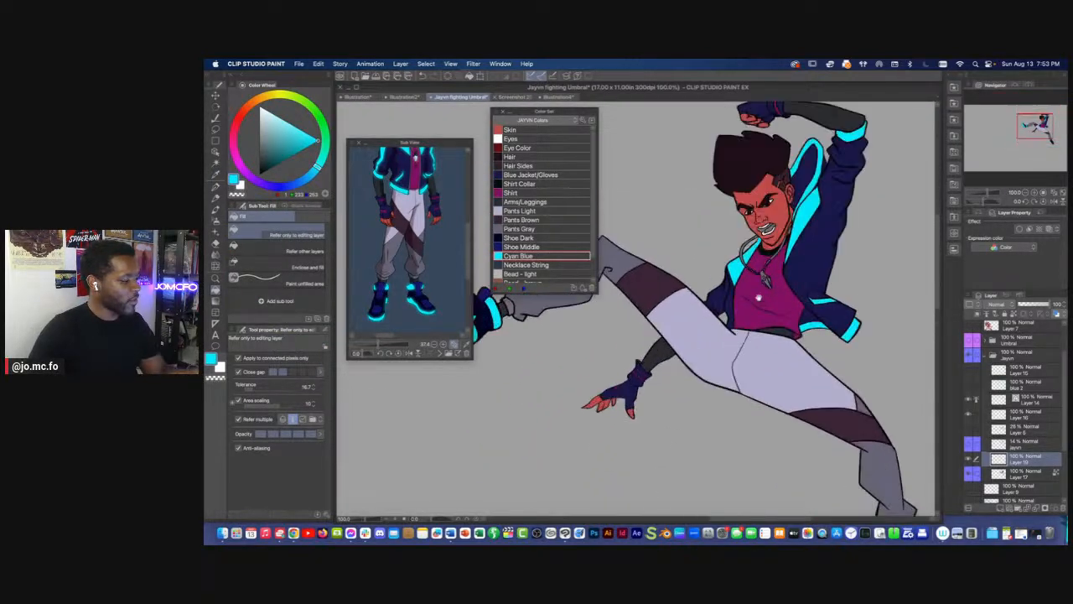
On Layer 17, sample the skin colour from the face and fill the unfilled neck area beside the necklace cord
{"action": "scroll", "coordinate": [754, 297], "scroll_direction": "up", "scroll_amount": 3}
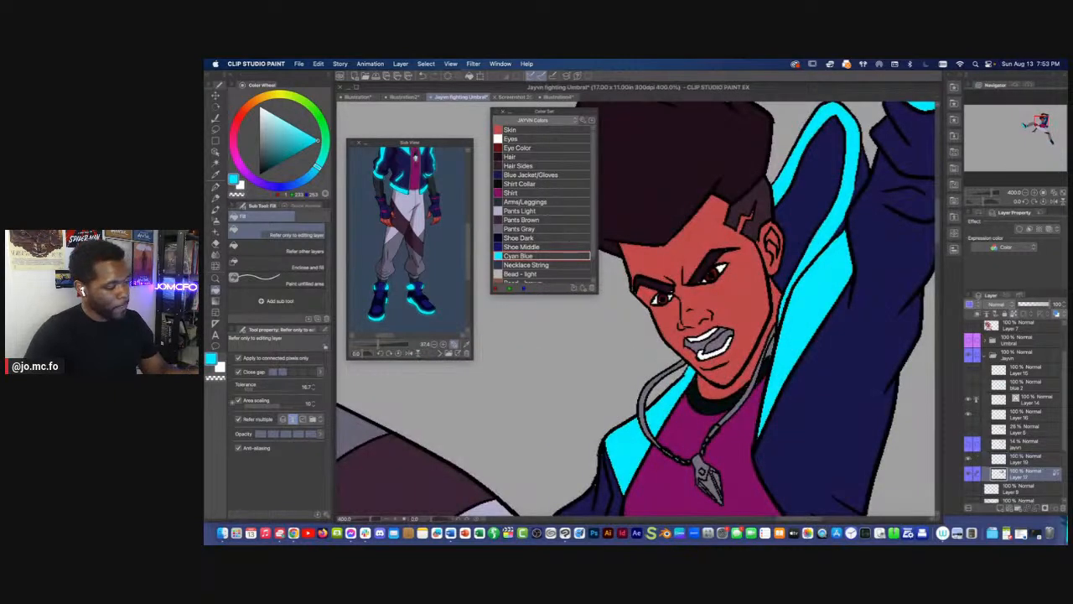
{"action": "left_click", "coordinate": [769, 324], "text": "alt"}
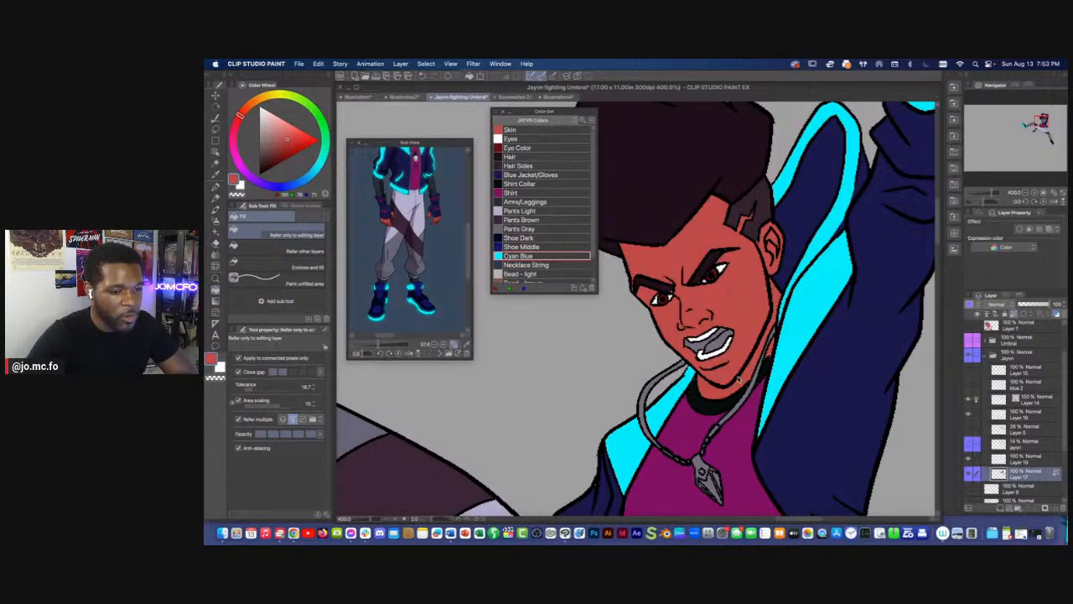
{"action": "scroll", "coordinate": [739, 381], "scroll_direction": "down", "scroll_amount": 2}
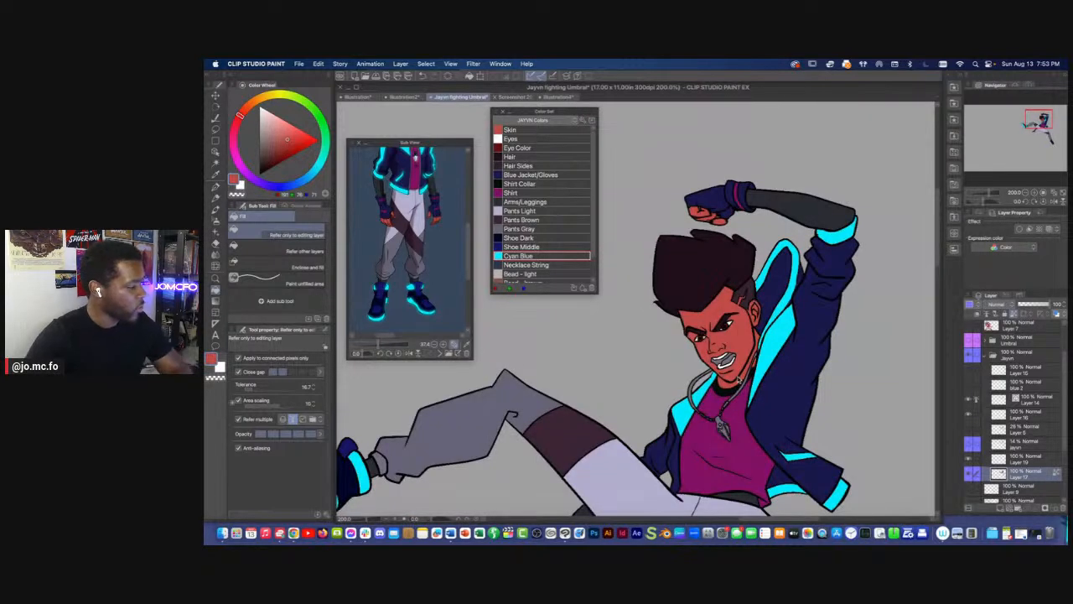
Fill the necklace cord on both sides of the neck with the Necklace String colour
{"action": "left_click", "coordinate": [527, 264]}
{"action": "scroll", "coordinate": [676, 370], "scroll_direction": "up", "scroll_amount": 4}
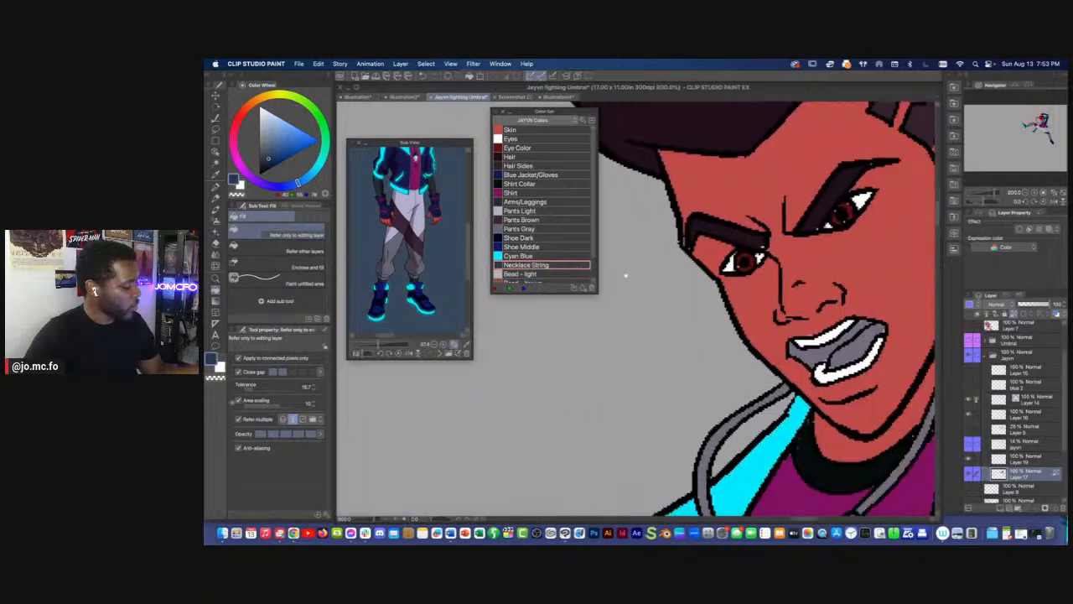
{"action": "left_click_drag", "start_coordinate": [674, 376], "coordinate": [660, 296]}
{"action": "left_click", "coordinate": [655, 359]}
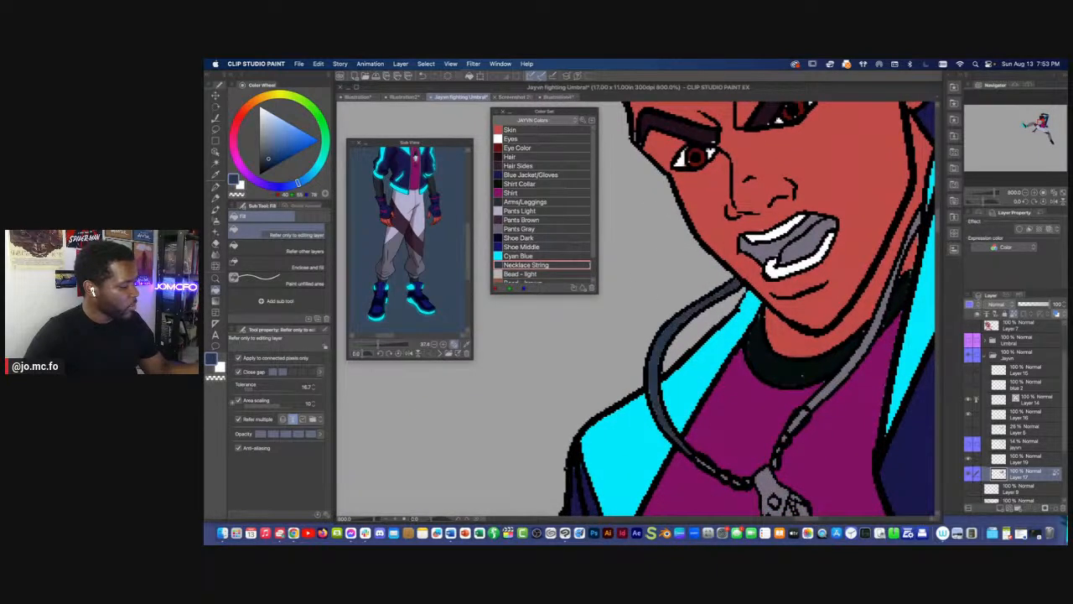
{"action": "left_click", "coordinate": [825, 382]}
{"action": "scroll", "coordinate": [817, 348], "scroll_direction": "down", "scroll_amount": 4}
{"action": "scroll", "coordinate": [817, 348], "scroll_direction": "up", "scroll_amount": 4}
{"action": "left_click", "coordinate": [913, 233]}
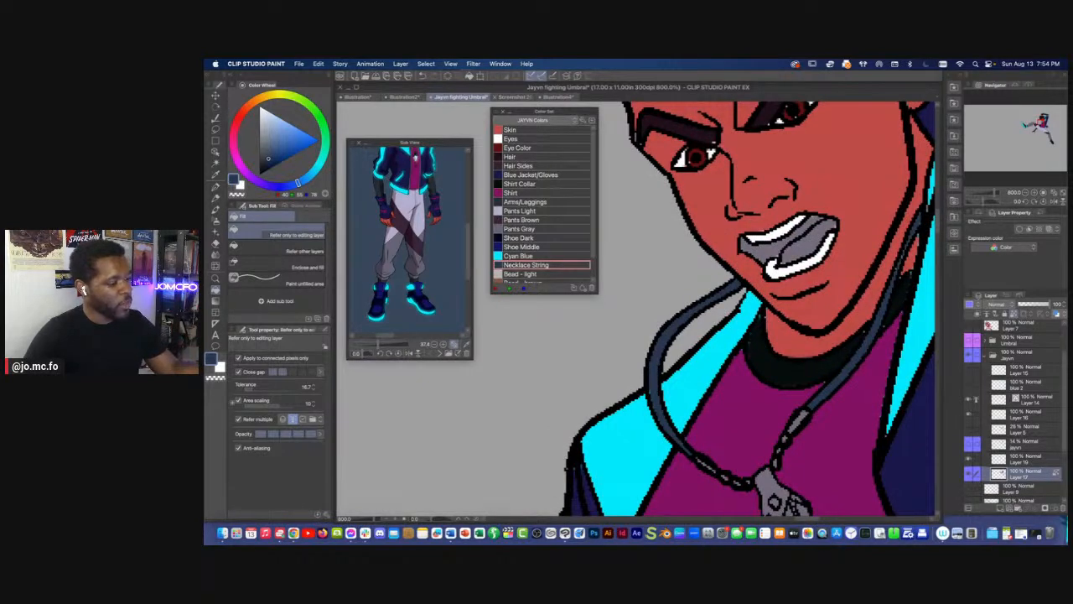
{"action": "scroll", "coordinate": [864, 382], "scroll_direction": "down", "scroll_amount": 4}
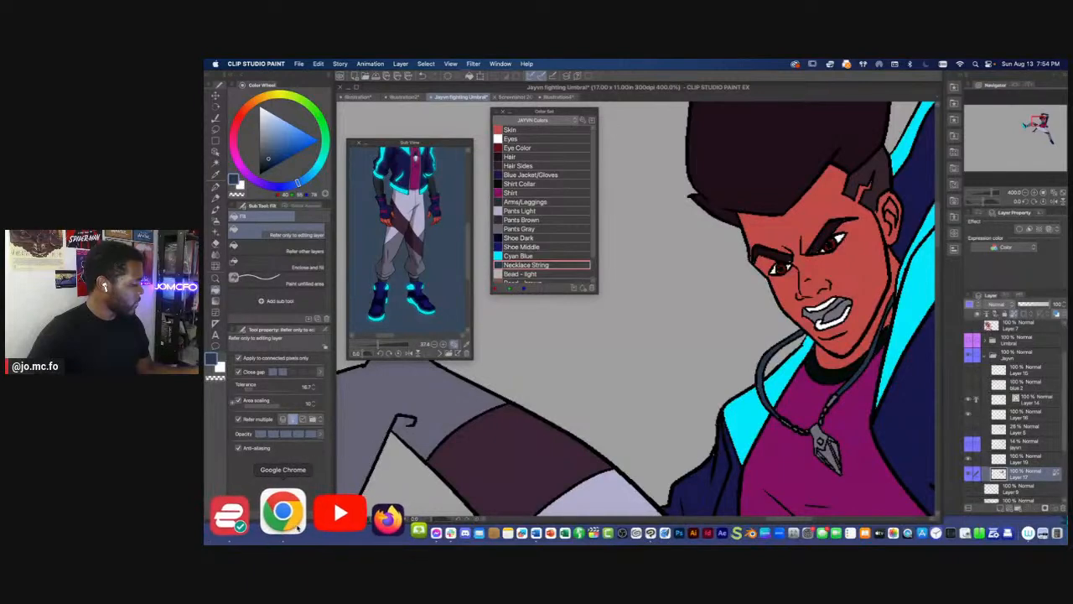
Switch to Chrome, look through the Hotter than July Wikipedia article down to its track listing, and return to the drawing in Clip Studio Paint
{"action": "left_click", "coordinate": [308, 514]}
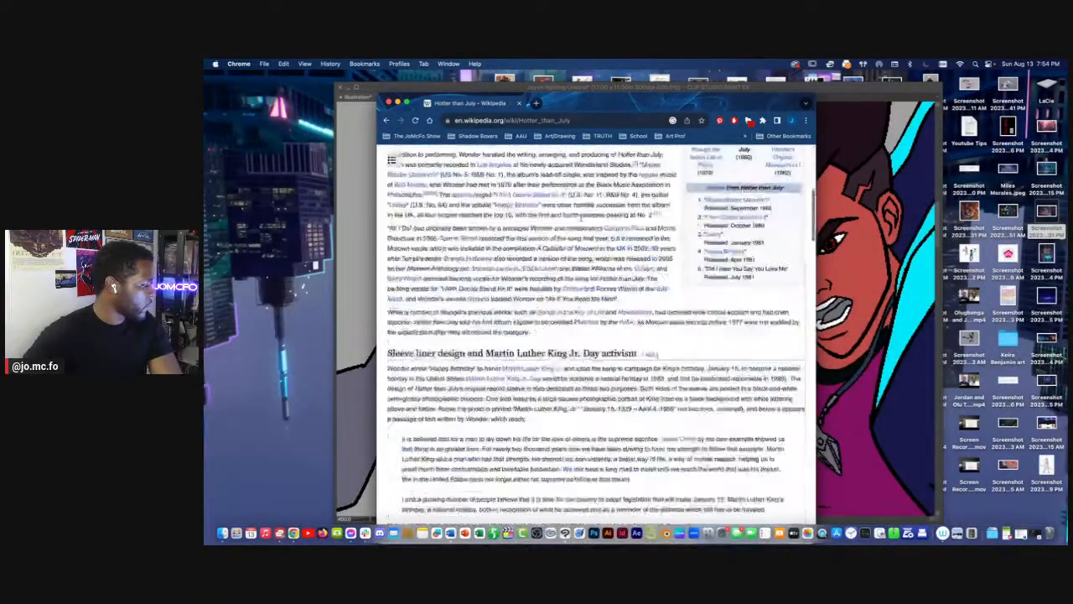
{"action": "scroll", "coordinate": [436, 220], "scroll_direction": "down", "scroll_amount": 10}
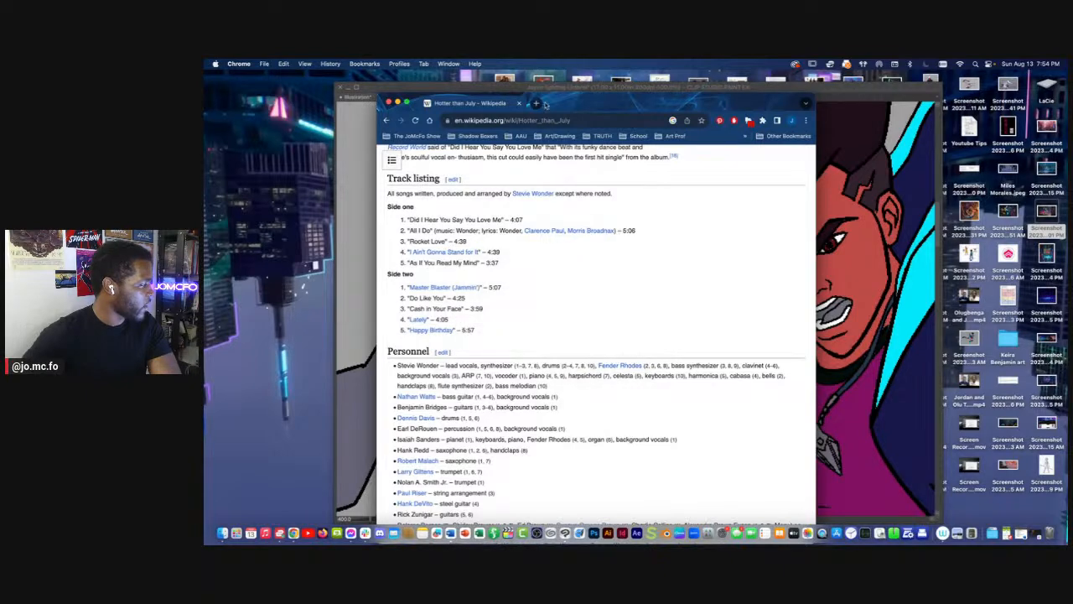
{"action": "mouse_move", "coordinate": [562, 104]}
{"action": "left_mouse_down"}
{"action": "mouse_move", "coordinate": [567, 147]}
{"action": "mouse_move", "coordinate": [907, 69]}
{"action": "mouse_move", "coordinate": [1070, 75]}
{"action": "left_mouse_up"}
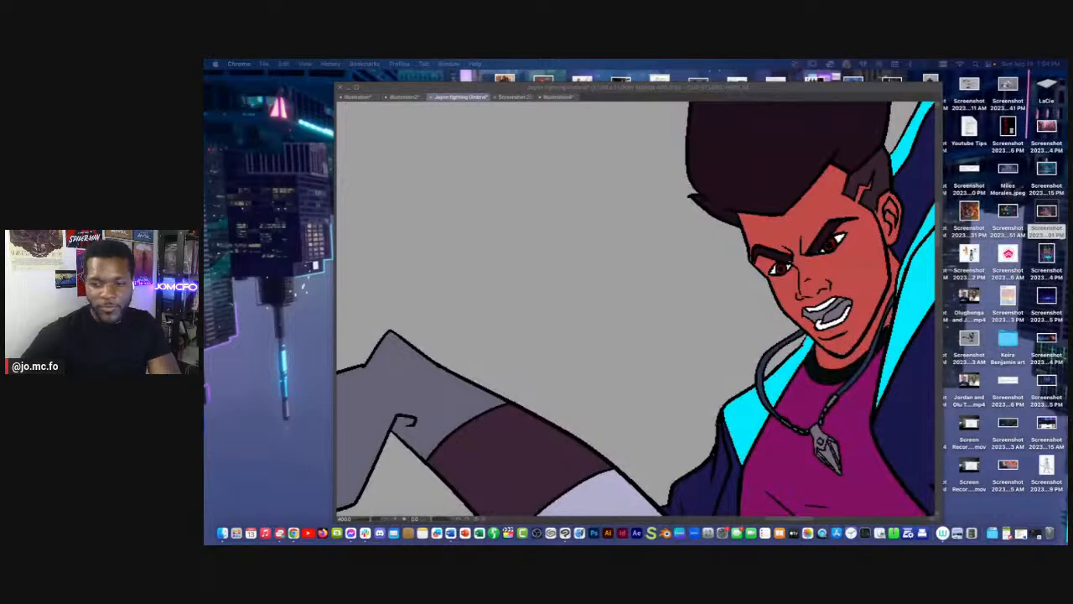
{"action": "left_click_drag", "start_coordinate": [691, 368], "coordinate": [585, 394]}
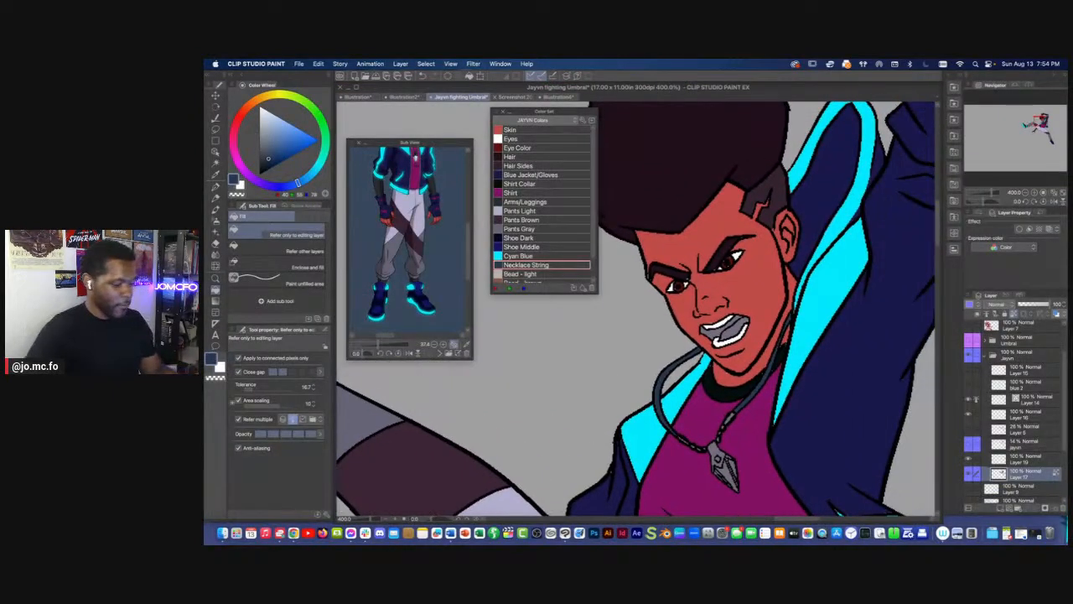
{"action": "key", "text": "super+plus"}
{"action": "key", "text": "super+plus"}
{"action": "left_click_drag", "start_coordinate": [663, 364], "coordinate": [629, 375]}
{"action": "left_click", "coordinate": [769, 227], "text": "alt"}
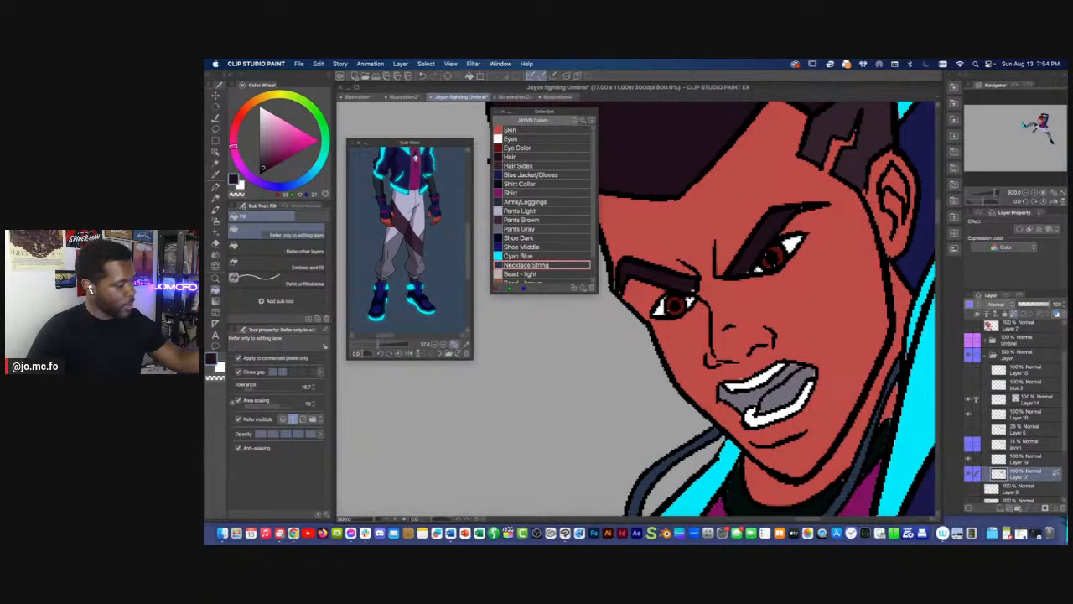
{"action": "key", "text": "g"}
{"action": "key", "text": "g"}
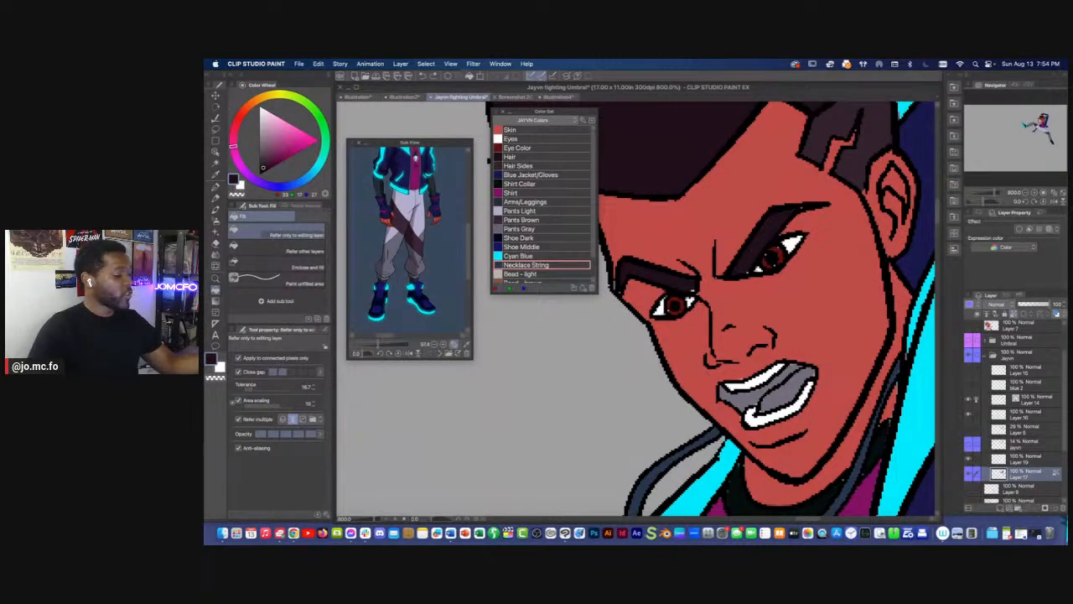
Paint the inside of the open mouth with a small G-pen, using a lighter muted and a darker muted variant of the Shirt colour
{"action": "key", "text": "p"}
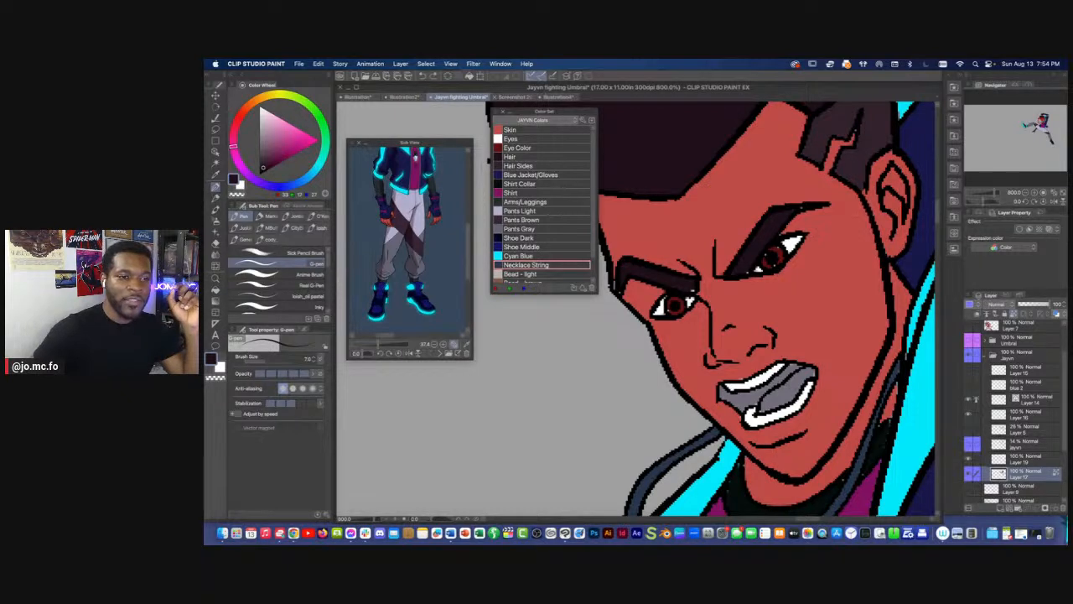
{"action": "key", "text": "Tab"}
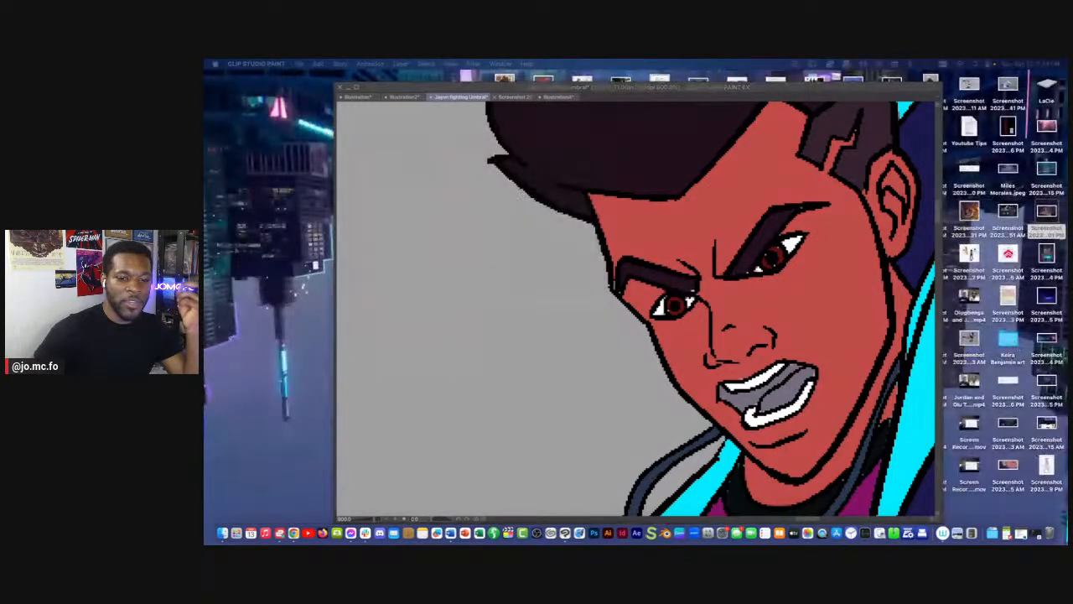
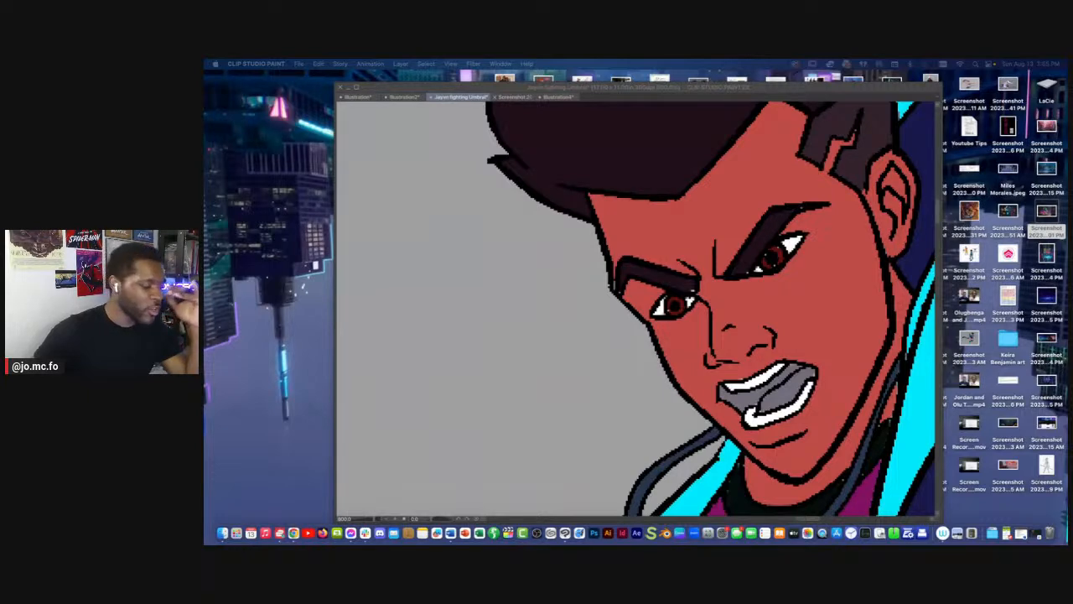
{"action": "left_click", "coordinate": [682, 388]}
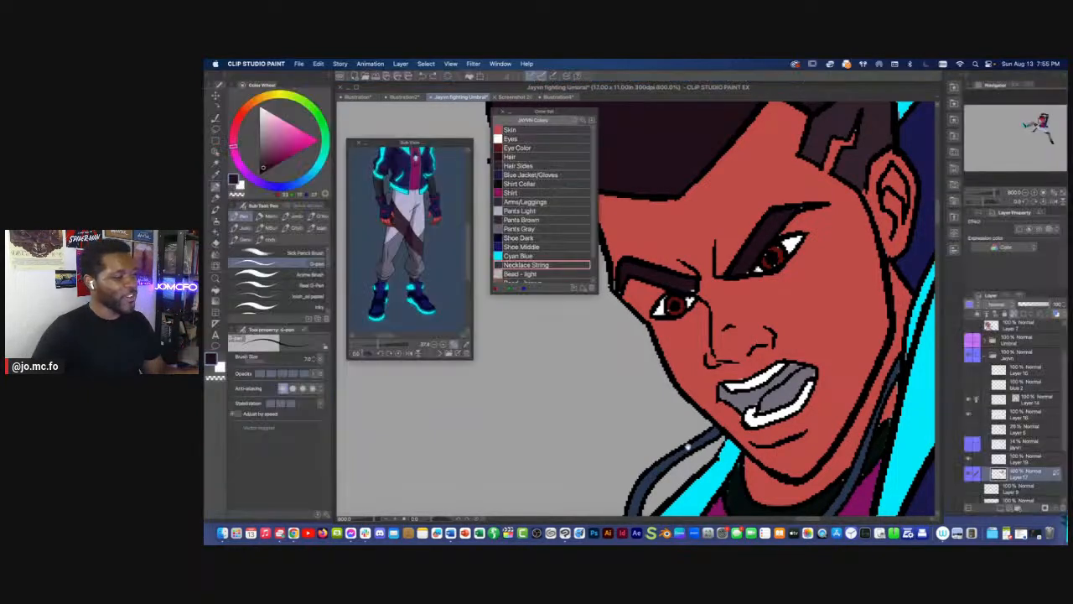
{"action": "scroll", "coordinate": [676, 341], "scroll_direction": "down", "scroll_amount": 3}
{"action": "scroll", "coordinate": [702, 339], "scroll_direction": "up", "scroll_amount": 3}
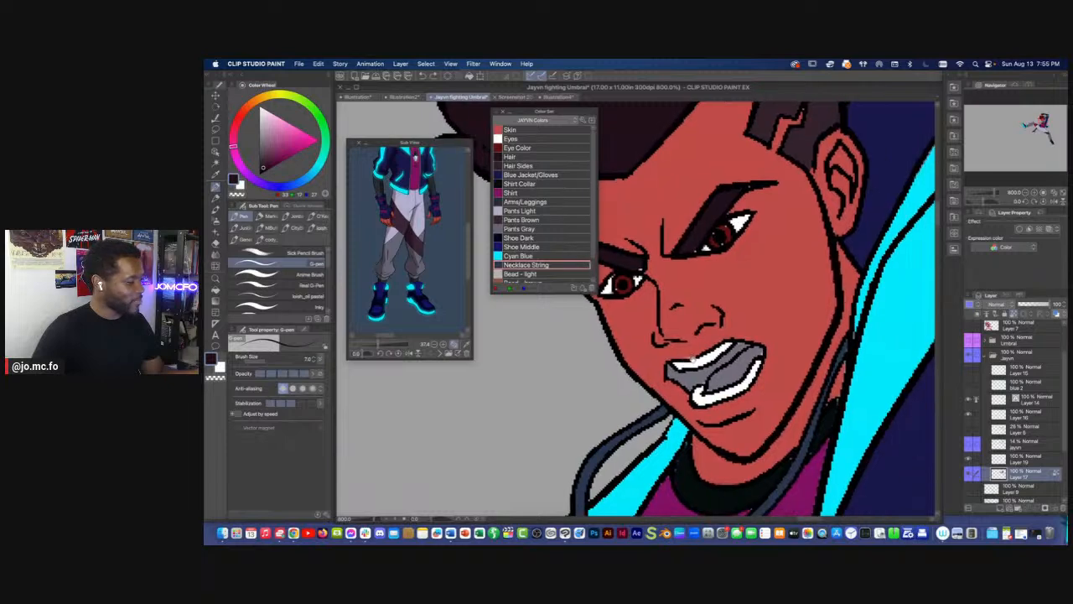
{"action": "left_click", "coordinate": [516, 193]}
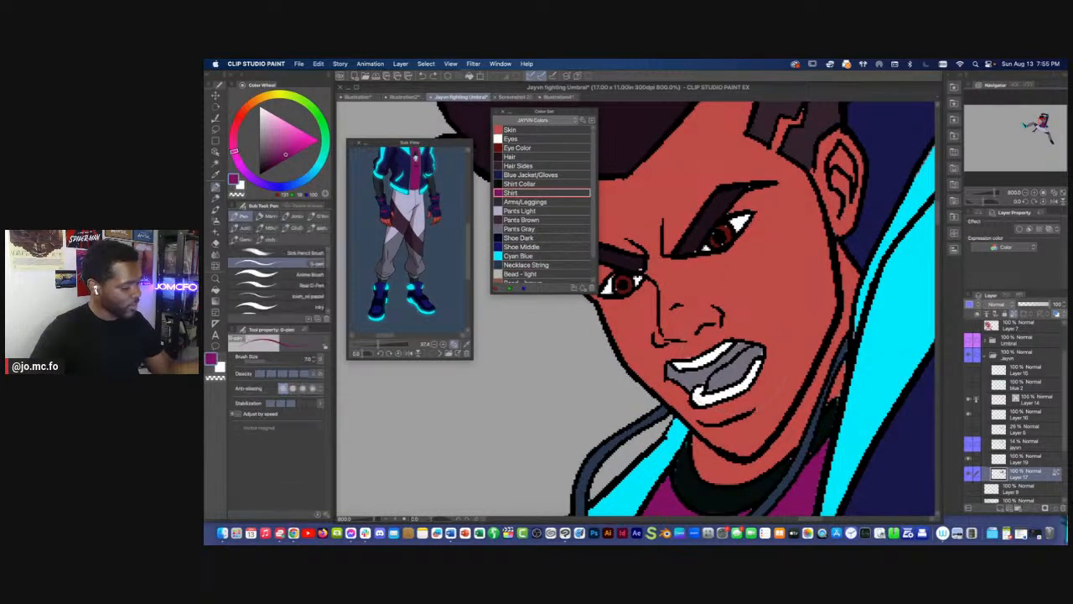
{"action": "key", "text": "bracketleft"}
{"action": "key", "text": "bracketleft"}
{"action": "key", "text": "bracketleft"}
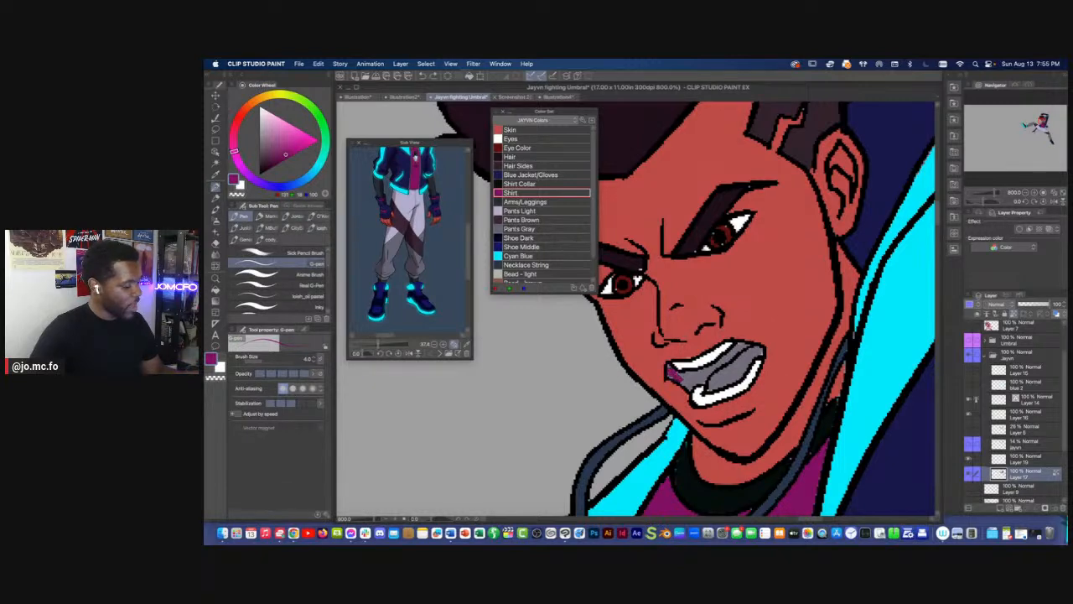
{"action": "left_click", "coordinate": [276, 141]}
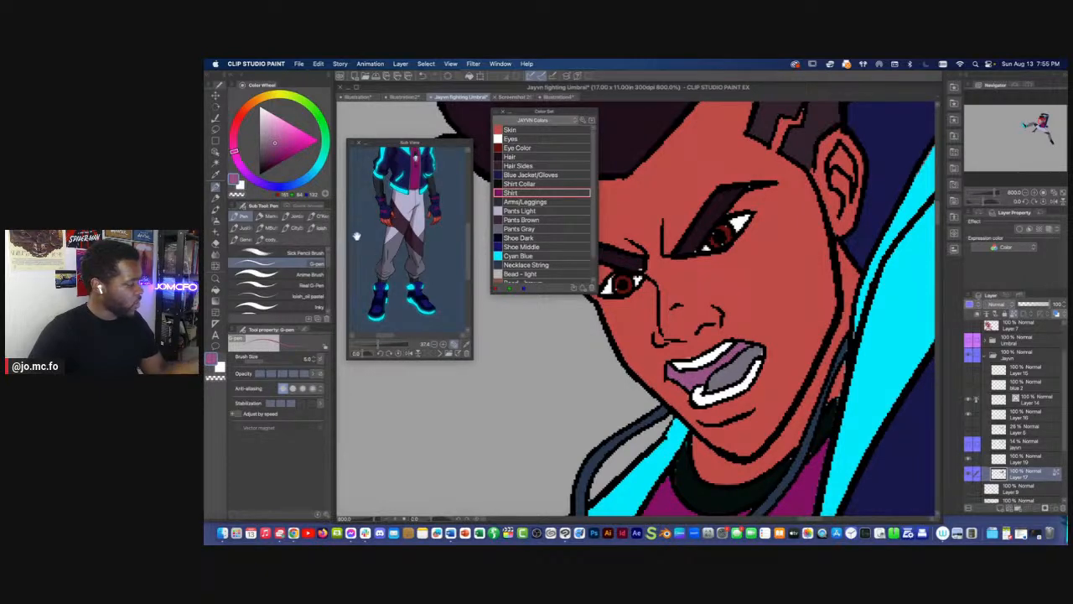
{"action": "left_click", "coordinate": [274, 156]}
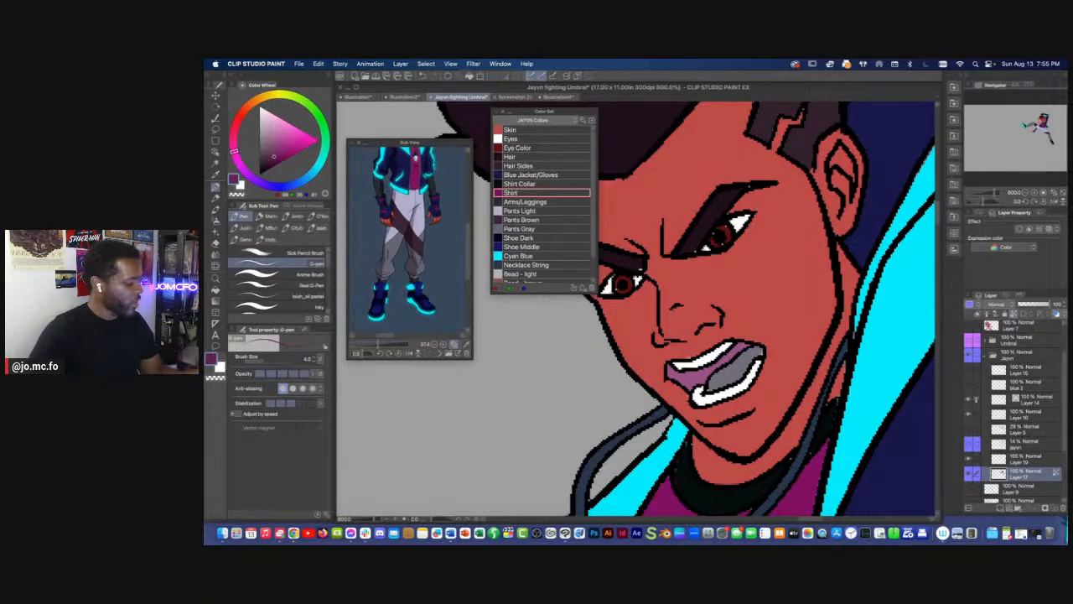
{"action": "mouse_move", "coordinate": [759, 346]}
{"action": "left_mouse_down"}
{"action": "mouse_move", "coordinate": [708, 390]}
{"action": "mouse_move", "coordinate": [756, 356]}
{"action": "mouse_move", "coordinate": [737, 373]}
{"action": "left_mouse_up"}
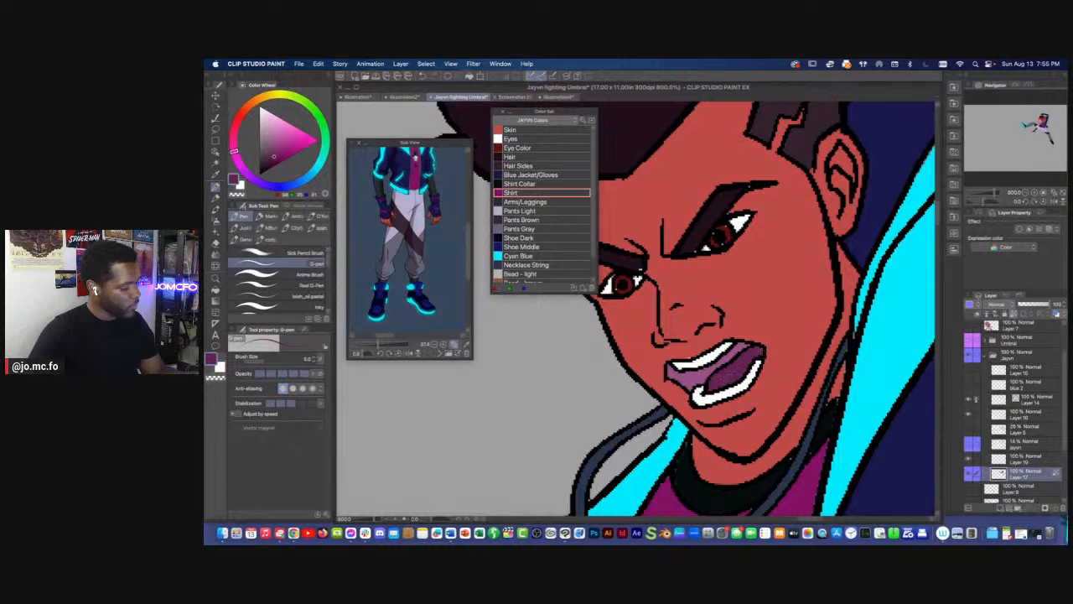
Show the blue 2 layer with the glowing slashes, and switch the Layer 15 reference picture on and off again
{"action": "key", "text": "super+0"}
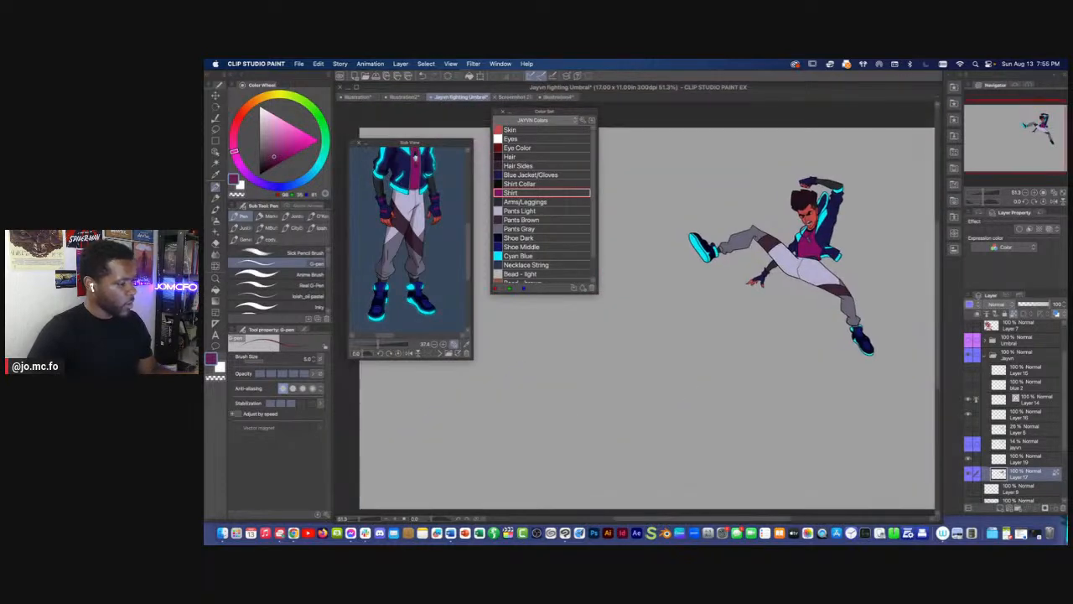
{"action": "left_click", "coordinate": [970, 386]}
{"action": "left_click", "coordinate": [970, 373]}
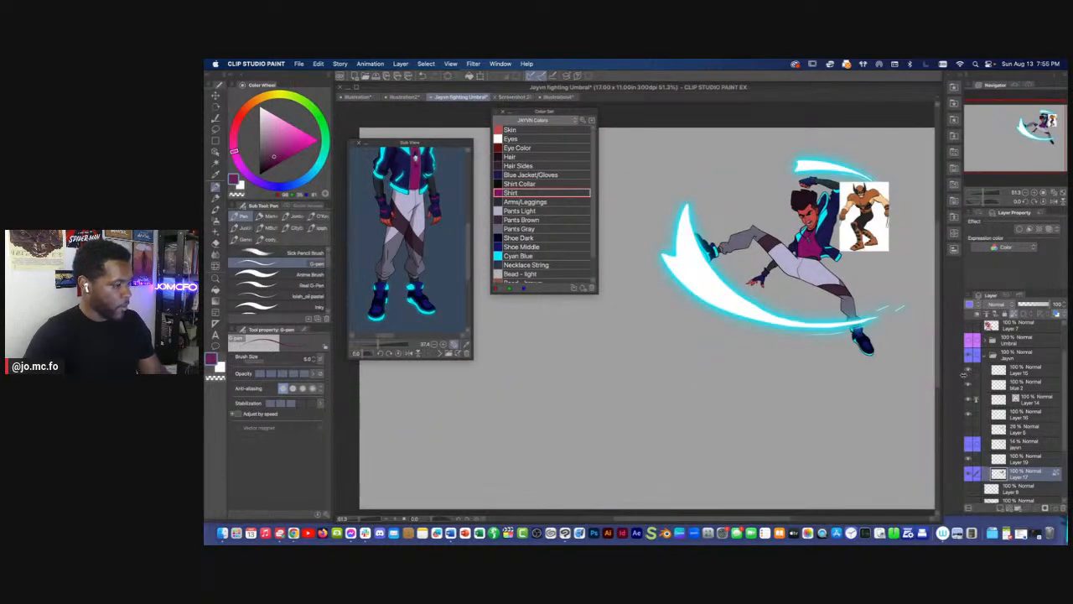
{"action": "left_click", "coordinate": [970, 372]}
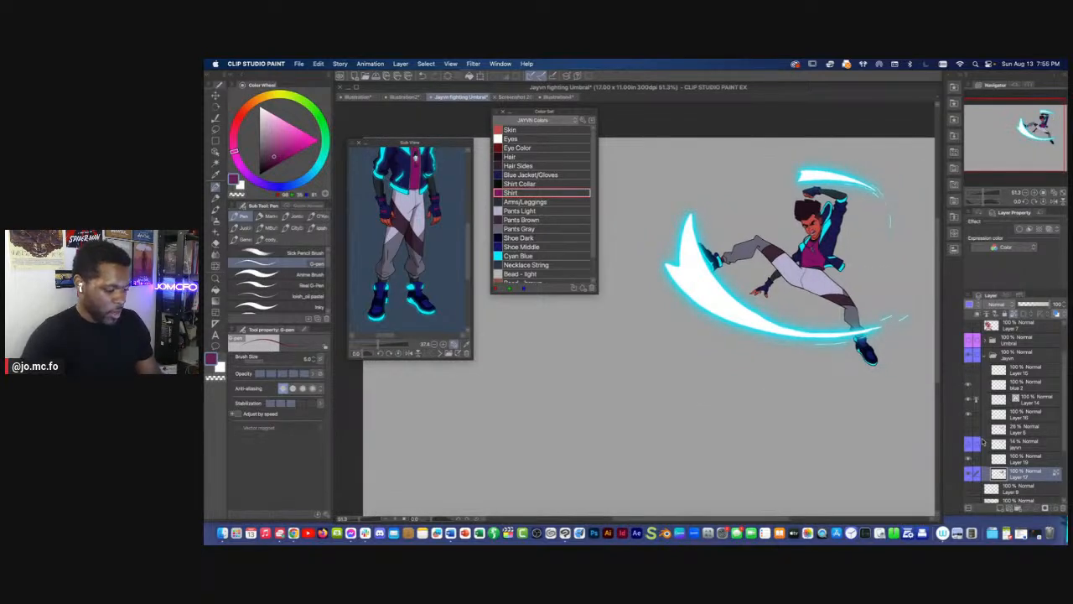
Paint the beads on both sides of the necklace above the pendant with the G-pen in the Bead - light colour
{"action": "scroll", "coordinate": [853, 294], "scroll_direction": "up", "scroll_amount": 2}
{"action": "left_click_drag", "start_coordinate": [826, 289], "coordinate": [808, 436]}
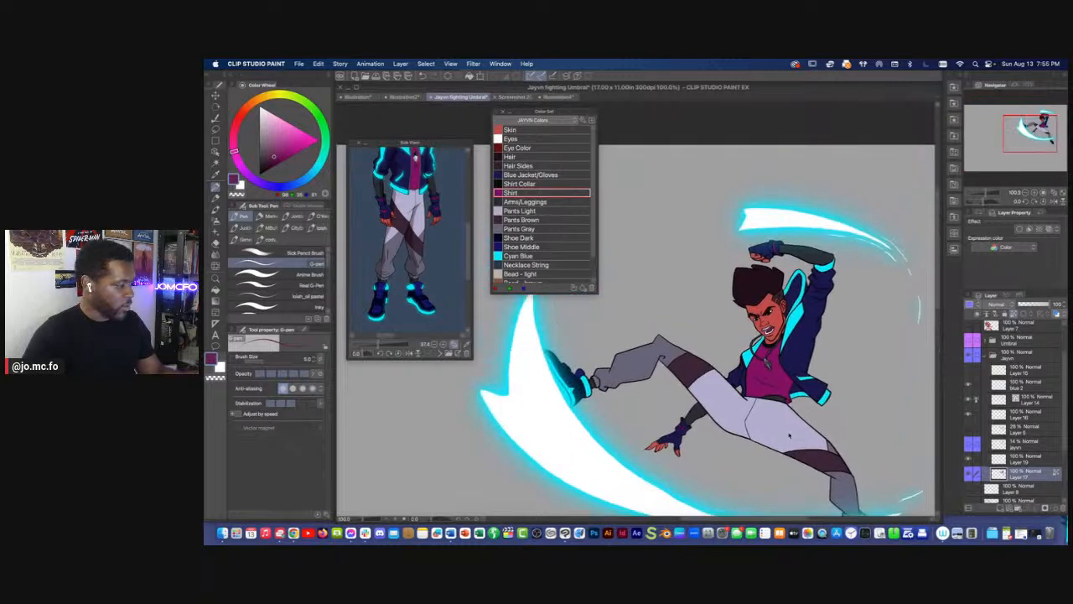
{"action": "scroll", "coordinate": [755, 382], "scroll_direction": "up", "scroll_amount": 2}
{"action": "scroll", "coordinate": [750, 373], "scroll_direction": "up", "scroll_amount": 2}
{"action": "left_click_drag", "start_coordinate": [733, 373], "coordinate": [703, 432]}
{"action": "scroll", "coordinate": [830, 345], "scroll_direction": "up", "scroll_amount": 2}
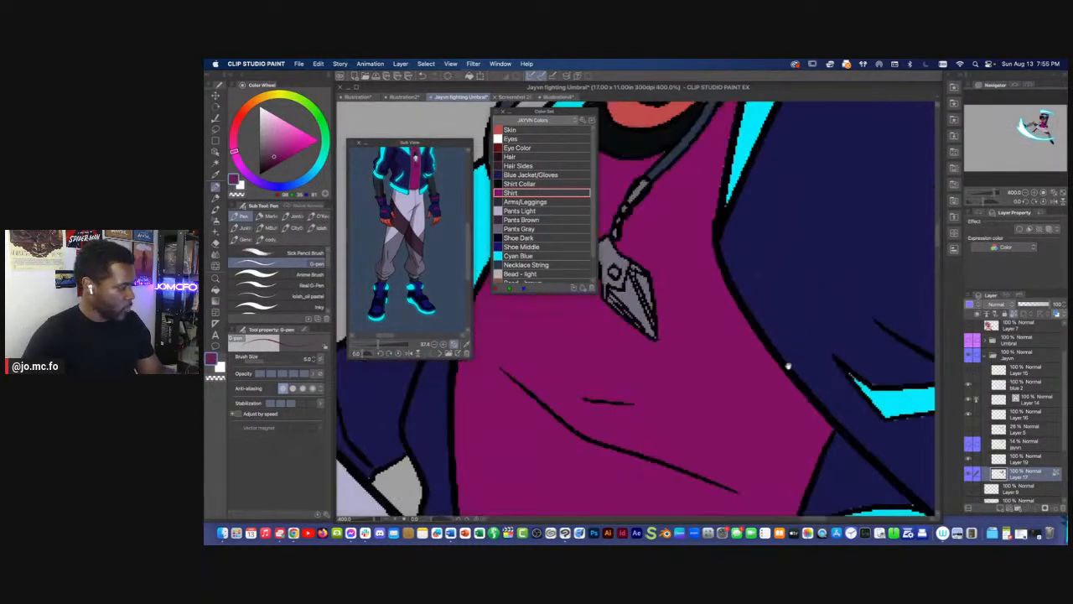
{"action": "left_click_drag", "start_coordinate": [735, 327], "coordinate": [731, 391]}
{"action": "left_click_drag", "start_coordinate": [635, 342], "coordinate": [720, 417]}
{"action": "left_click", "coordinate": [522, 273]}
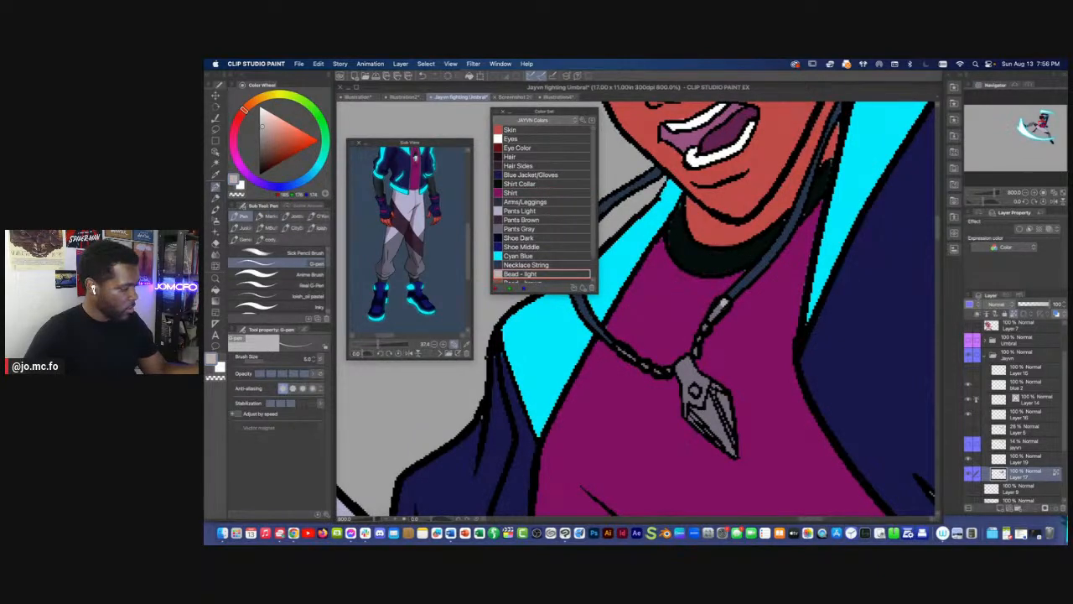
{"action": "left_click_drag", "start_coordinate": [649, 307], "coordinate": [700, 323]}
{"action": "left_click_drag", "start_coordinate": [668, 358], "coordinate": [686, 373]}
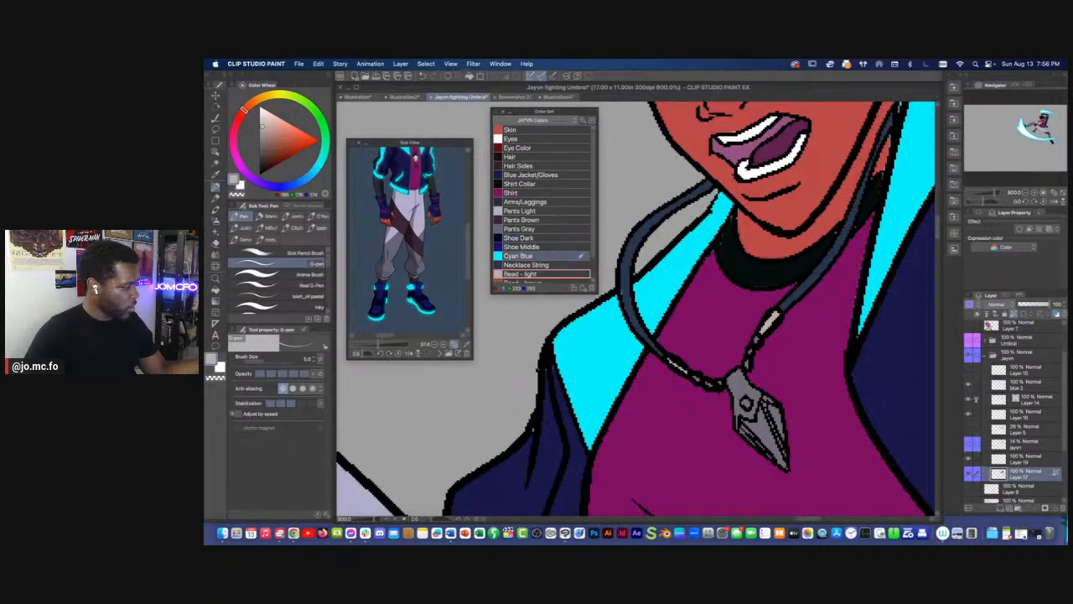
Paint the large bead above the pendant with the G-pen in the Bead - brown colour
{"action": "left_click", "coordinate": [590, 256]}
{"action": "left_click", "coordinate": [587, 274]}
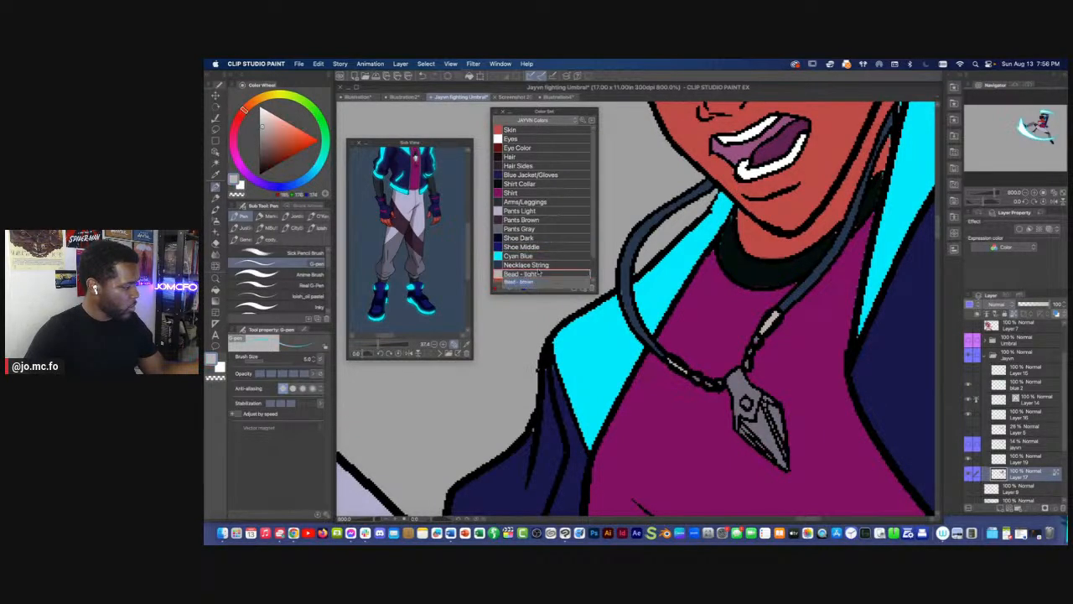
{"action": "left_click_drag", "start_coordinate": [592, 252], "coordinate": [592, 262]}
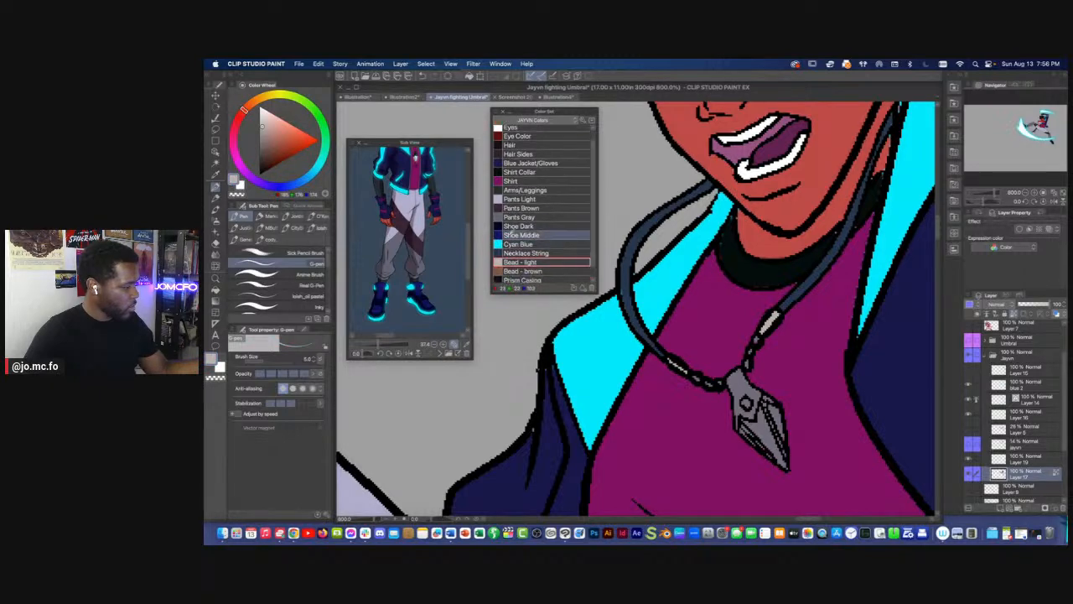
{"action": "left_click", "coordinate": [533, 271]}
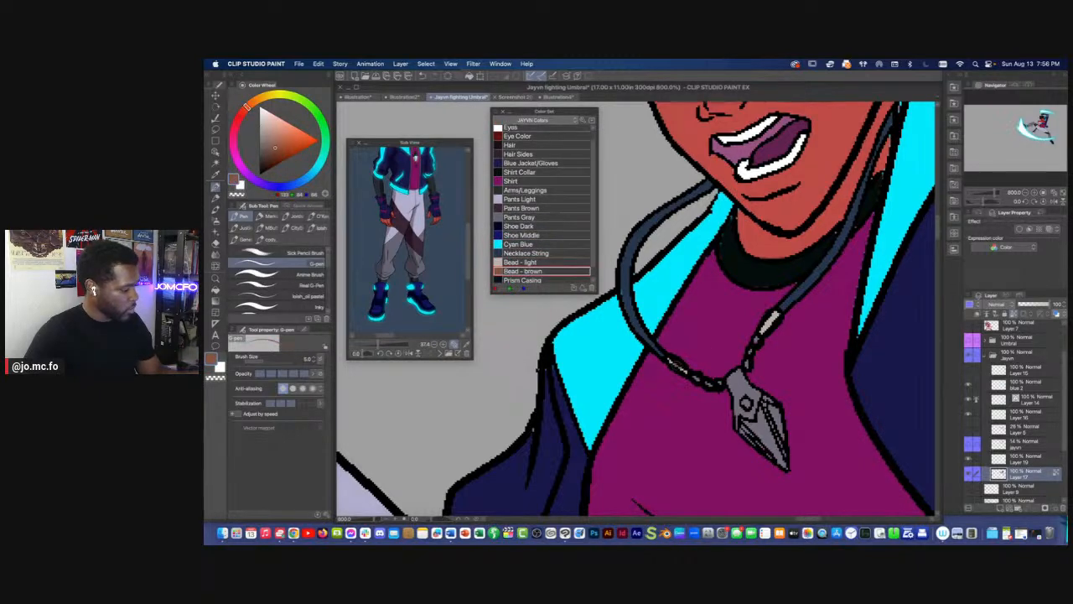
{"action": "left_click_drag", "start_coordinate": [773, 320], "coordinate": [764, 331]}
Paint the pendant's casing around the crystal in the Prism Casing colour
{"action": "left_click", "coordinate": [528, 280]}
{"action": "mouse_move", "coordinate": [734, 372]}
{"action": "left_mouse_down"}
{"action": "mouse_move", "coordinate": [746, 386]}
{"action": "mouse_move", "coordinate": [740, 431]}
{"action": "mouse_move", "coordinate": [751, 411]}
{"action": "mouse_move", "coordinate": [738, 375]}
{"action": "mouse_move", "coordinate": [771, 407]}
{"action": "mouse_move", "coordinate": [779, 445]}
{"action": "mouse_move", "coordinate": [767, 453]}
{"action": "left_mouse_up"}
{"action": "left_click_drag", "start_coordinate": [747, 426], "coordinate": [760, 446]}
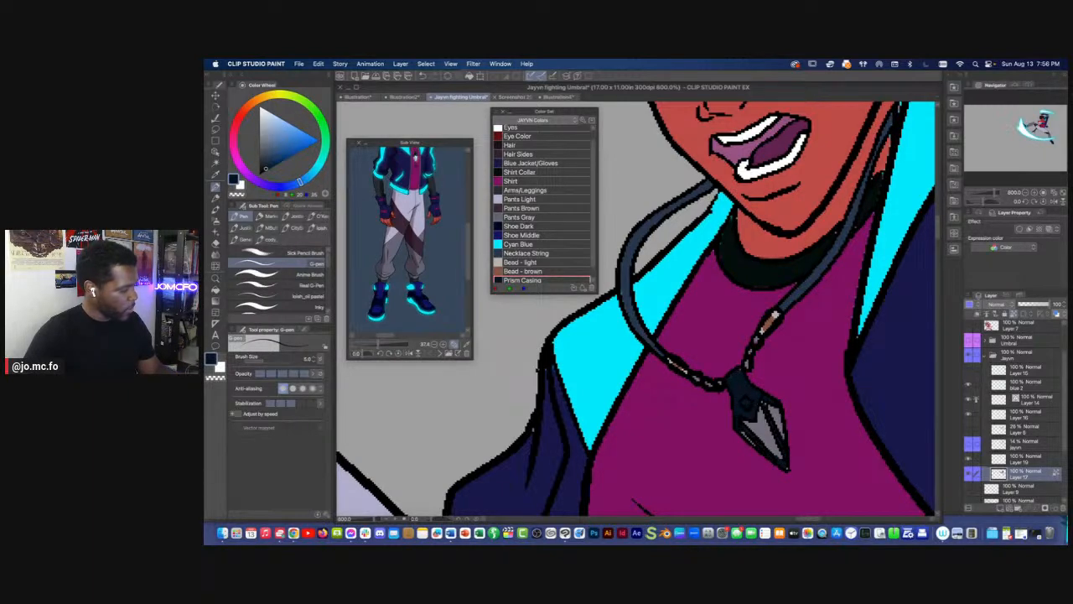
Fill the pendant's crystal with the pale prism colour from the colour set, using a smaller G-pen
{"action": "scroll", "coordinate": [545, 260], "scroll_direction": "down", "scroll_amount": 1}
{"action": "left_click", "coordinate": [537, 278]}
{"action": "left_click_drag", "start_coordinate": [595, 261], "coordinate": [594, 222]}
{"action": "key", "text": "["}
{"action": "mouse_move", "coordinate": [760, 409]}
{"action": "left_mouse_down"}
{"action": "mouse_move", "coordinate": [777, 453]}
{"action": "mouse_move", "coordinate": [769, 430]}
{"action": "mouse_move", "coordinate": [751, 423]}
{"action": "mouse_move", "coordinate": [780, 457]}
{"action": "mouse_move", "coordinate": [774, 411]}
{"action": "mouse_move", "coordinate": [755, 445]}
{"action": "left_mouse_up"}
{"action": "key", "text": "["}
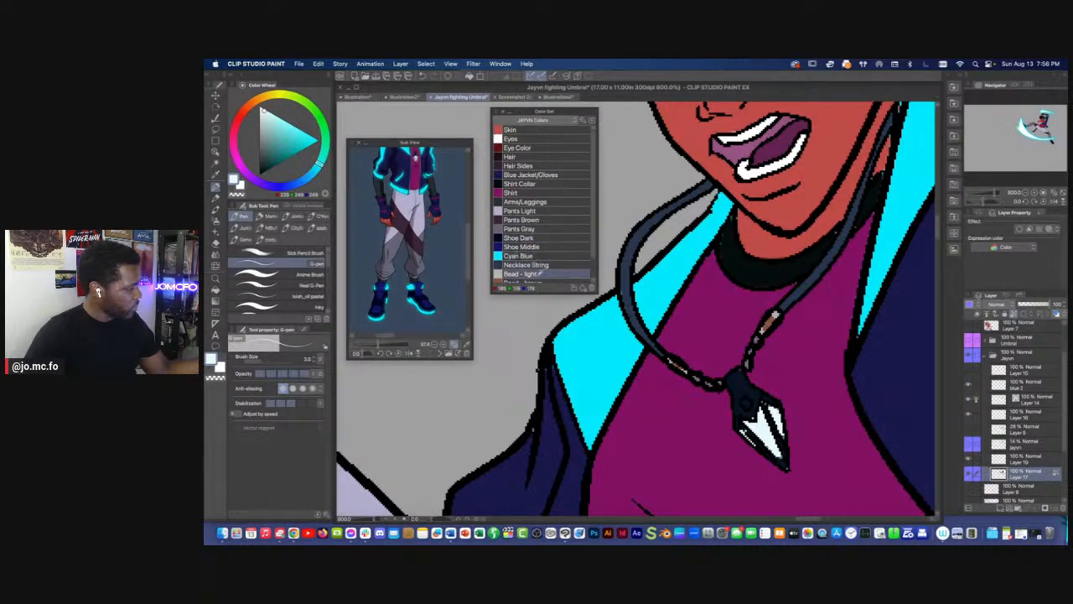
{"action": "scroll", "coordinate": [594, 248], "scroll_direction": "down", "scroll_amount": 1}
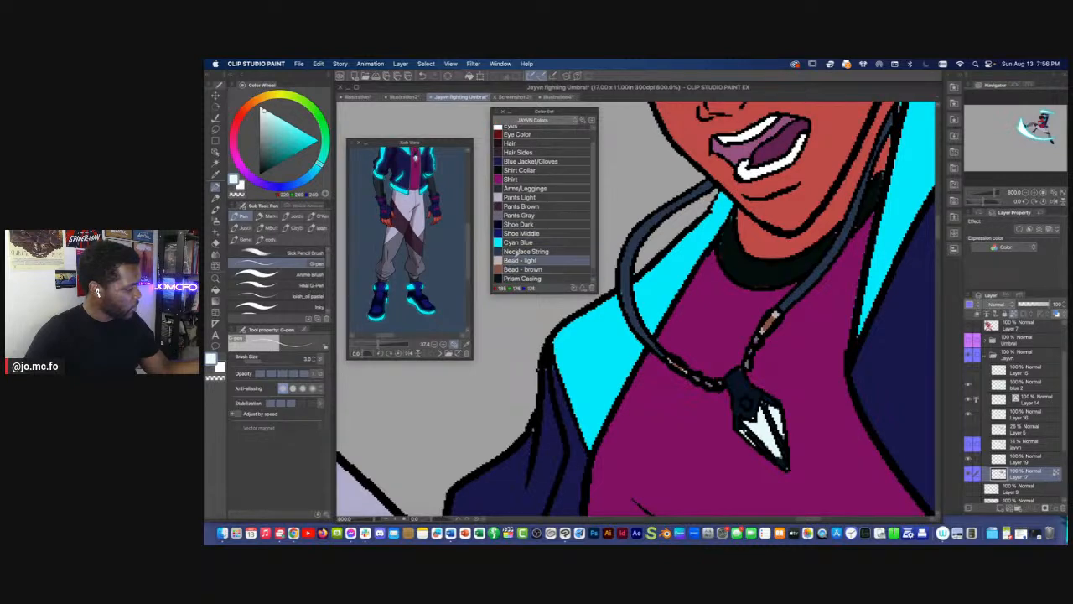
{"action": "left_click", "coordinate": [522, 250]}
{"action": "left_click", "coordinate": [522, 260]}
{"action": "scroll", "coordinate": [592, 253], "scroll_direction": "up", "scroll_amount": 1}
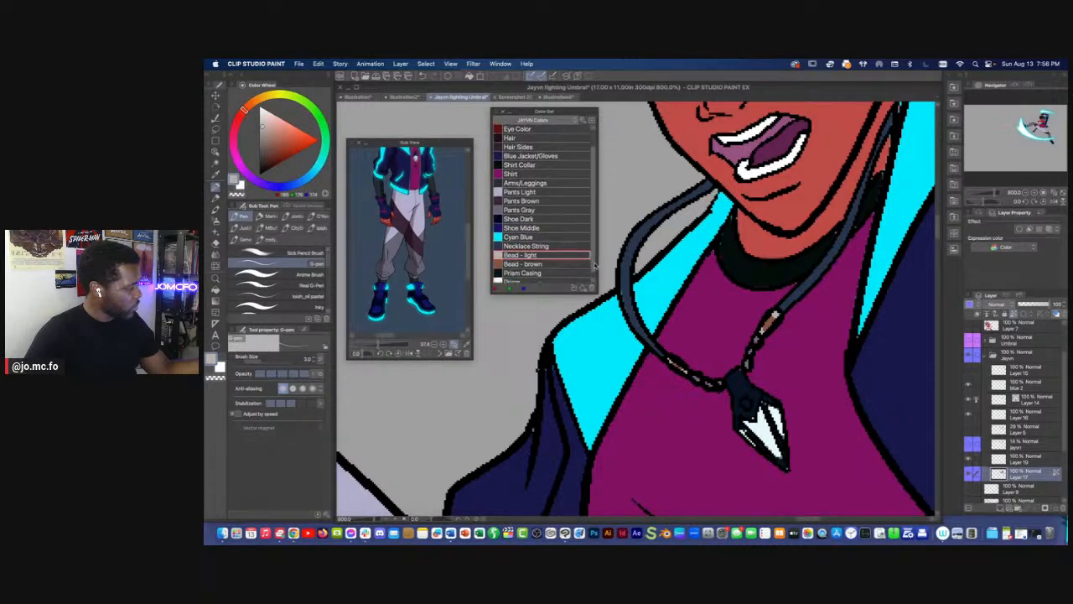
{"action": "key", "text": "bracketright"}
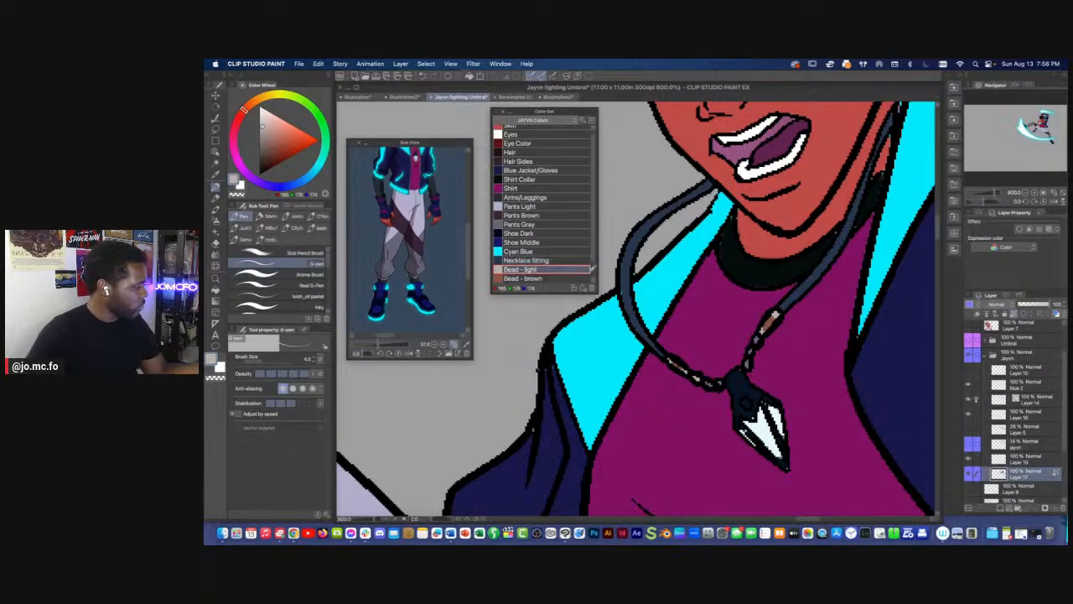
{"action": "scroll", "coordinate": [591, 270], "scroll_direction": "down", "scroll_amount": 1}
{"action": "scroll", "coordinate": [591, 269], "scroll_direction": "up", "scroll_amount": 2}
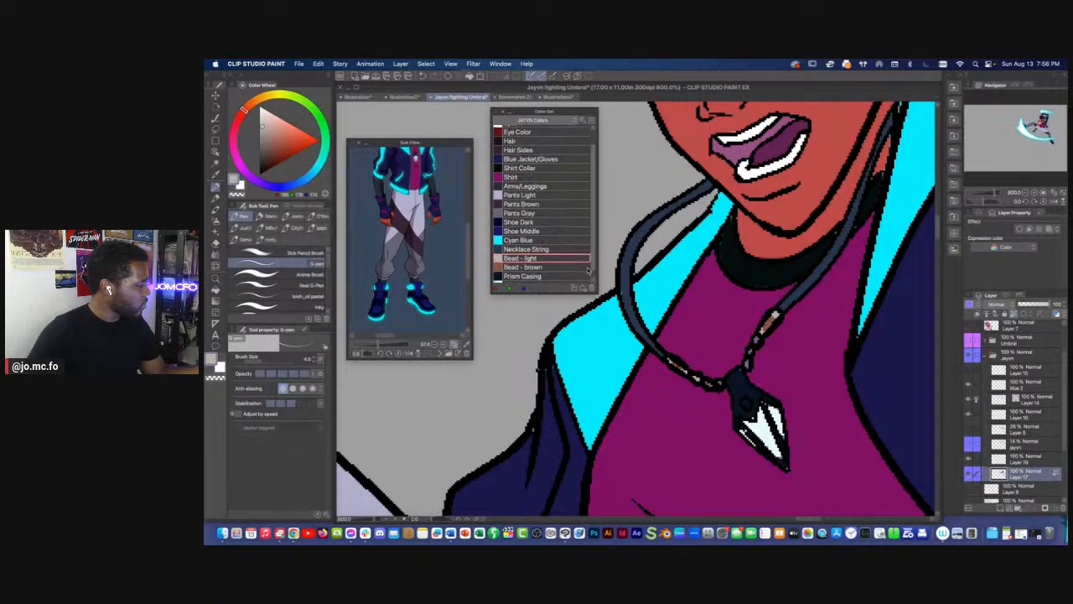
{"action": "scroll", "coordinate": [588, 265], "scroll_direction": "up", "scroll_amount": 2}
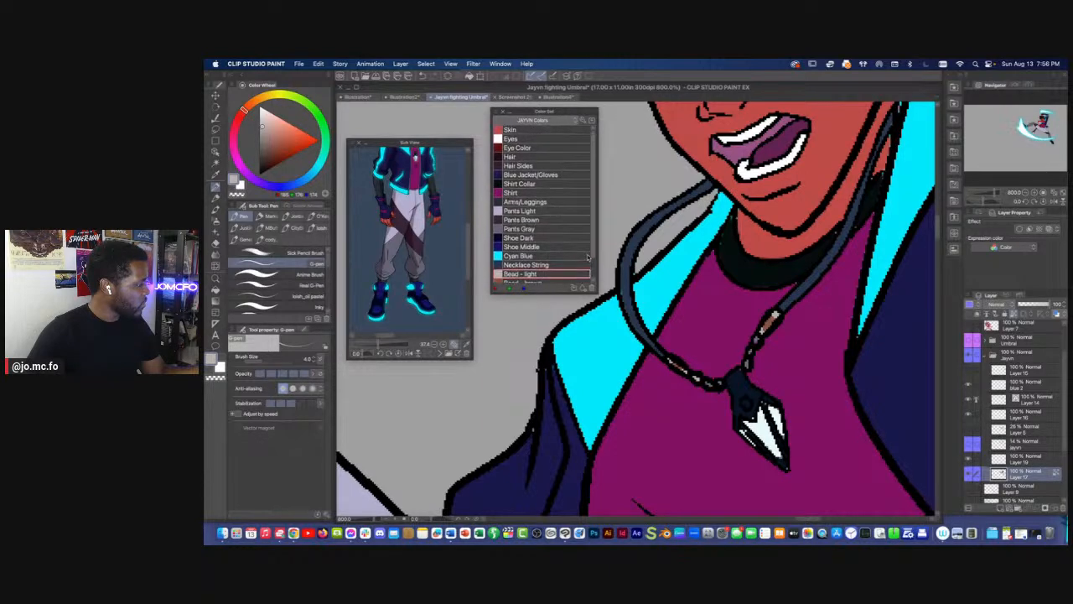
Enlarge the reference on the necklace, sample the grey-blue of its small beads, and paint the ring in the pendant casing with the G-pen
{"action": "left_click_drag", "start_coordinate": [378, 345], "coordinate": [391, 345]}
{"action": "left_click_drag", "start_coordinate": [438, 209], "coordinate": [456, 312]}
{"action": "left_click_drag", "start_coordinate": [419, 180], "coordinate": [423, 289]}
{"action": "left_click_drag", "start_coordinate": [436, 239], "coordinate": [380, 203]}
{"action": "key", "text": "i"}
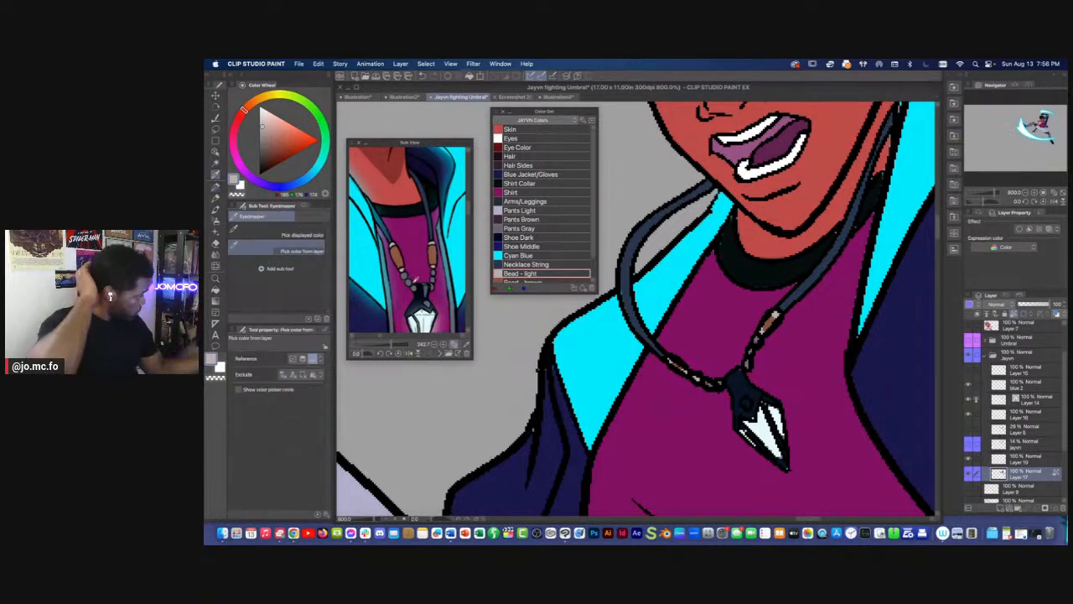
{"action": "left_click", "coordinate": [411, 280]}
{"action": "key", "text": "p"}
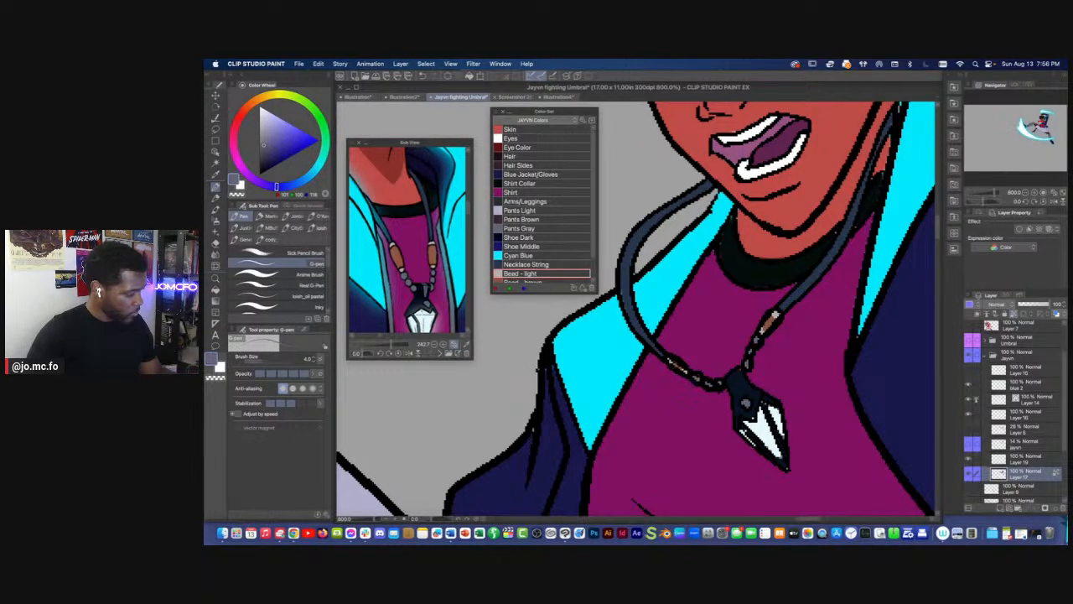
Add a new raster layer directly above Layer 17 and hide the blue 2 layer with the glowing slashes
{"action": "key", "text": "super+0"}
{"action": "key", "text": "super+plus"}
{"action": "left_click_drag", "start_coordinate": [797, 426], "coordinate": [675, 474]}
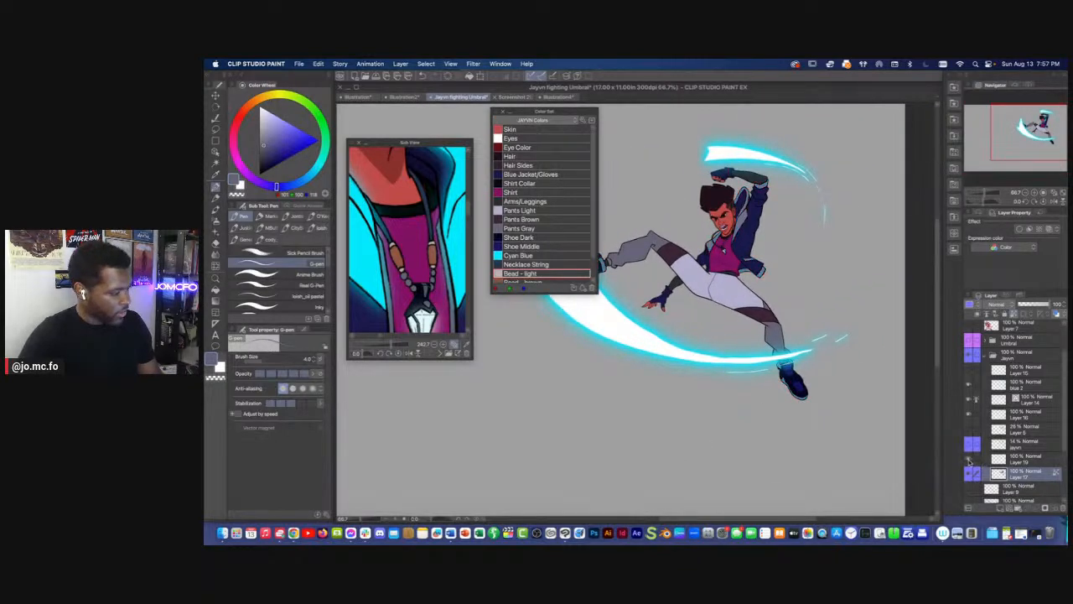
{"action": "key", "text": "super+shift+n"}
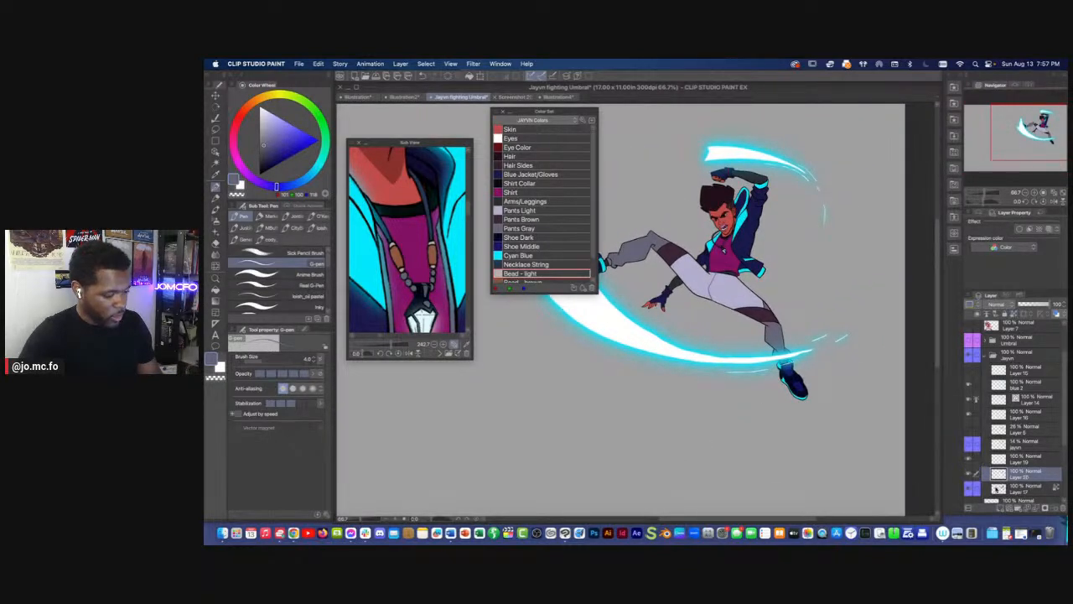
{"action": "left_click_drag", "start_coordinate": [900, 384], "coordinate": [891, 420]}
{"action": "left_click", "coordinate": [968, 385]}
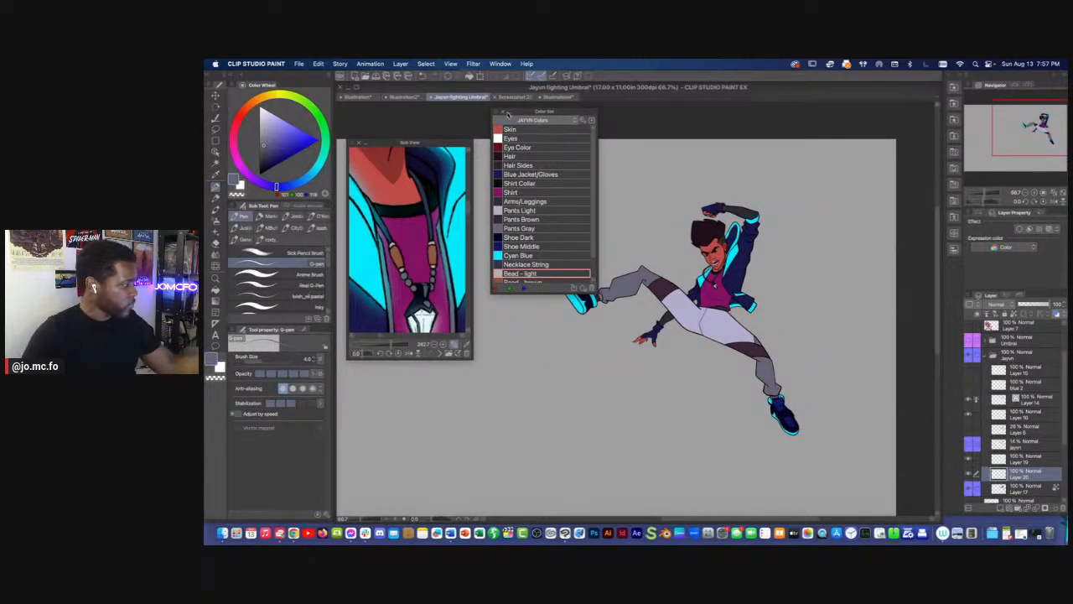
Dock the colour set together with the colour wheel and choose a muted purple as the drawing colour
{"action": "left_click_drag", "start_coordinate": [523, 112], "coordinate": [293, 86]}
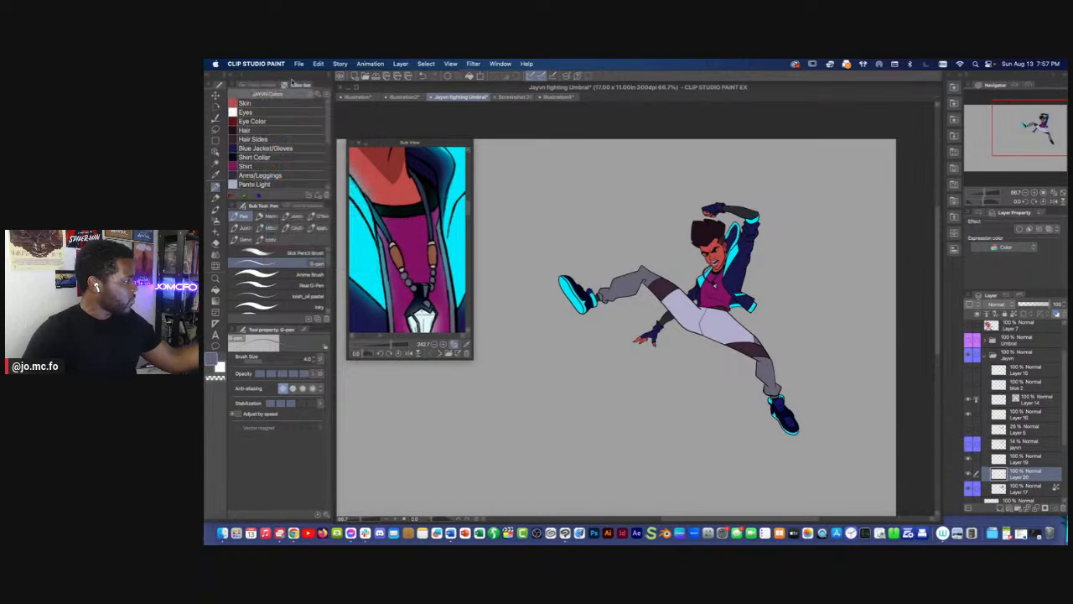
{"action": "left_click", "coordinate": [246, 85]}
{"action": "left_click", "coordinate": [260, 138]}
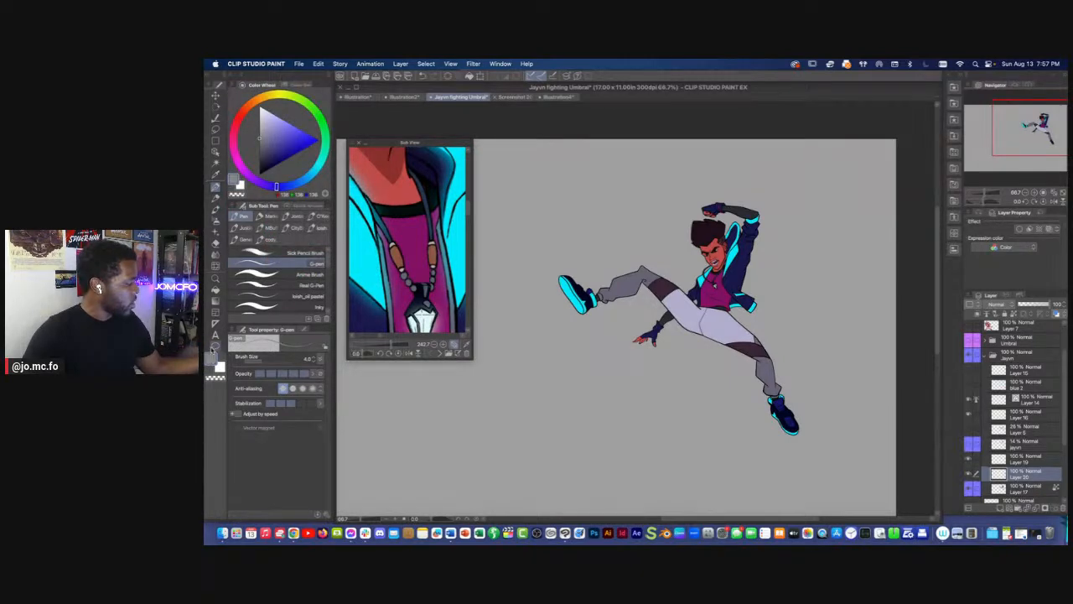
{"action": "left_click", "coordinate": [245, 174]}
{"action": "left_click", "coordinate": [280, 147]}
Try a purple shadow stroke along the underside of the raised thigh with the mechanical pencil
{"action": "key", "text": "p"}
{"action": "scroll", "coordinate": [661, 286], "scroll_direction": "up", "scroll_amount": 1}
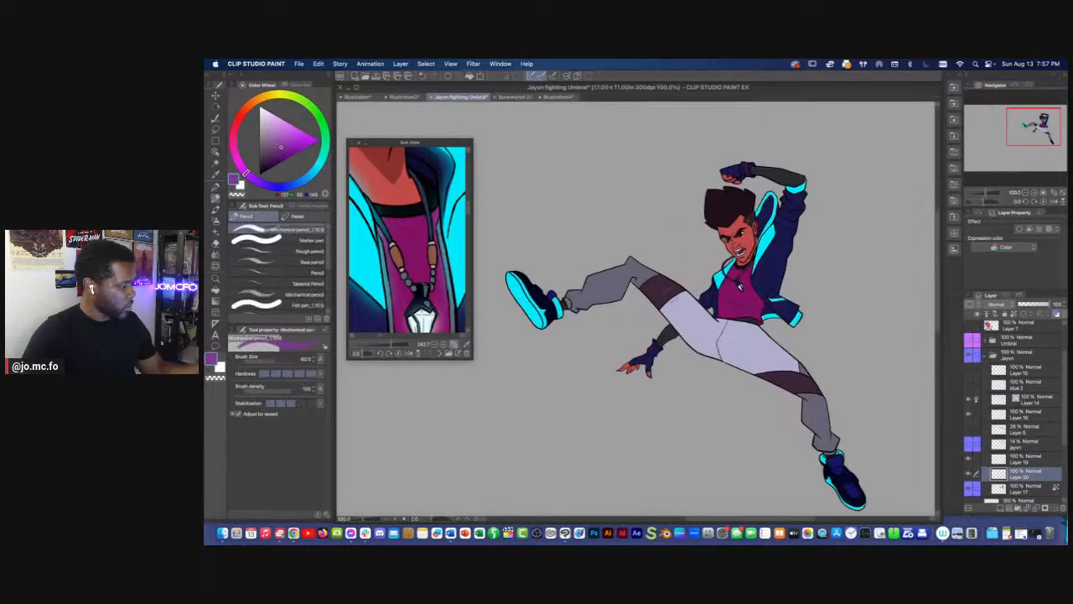
{"action": "left_click_drag", "start_coordinate": [636, 283], "coordinate": [676, 323]}
{"action": "key", "text": "ctrl+z"}
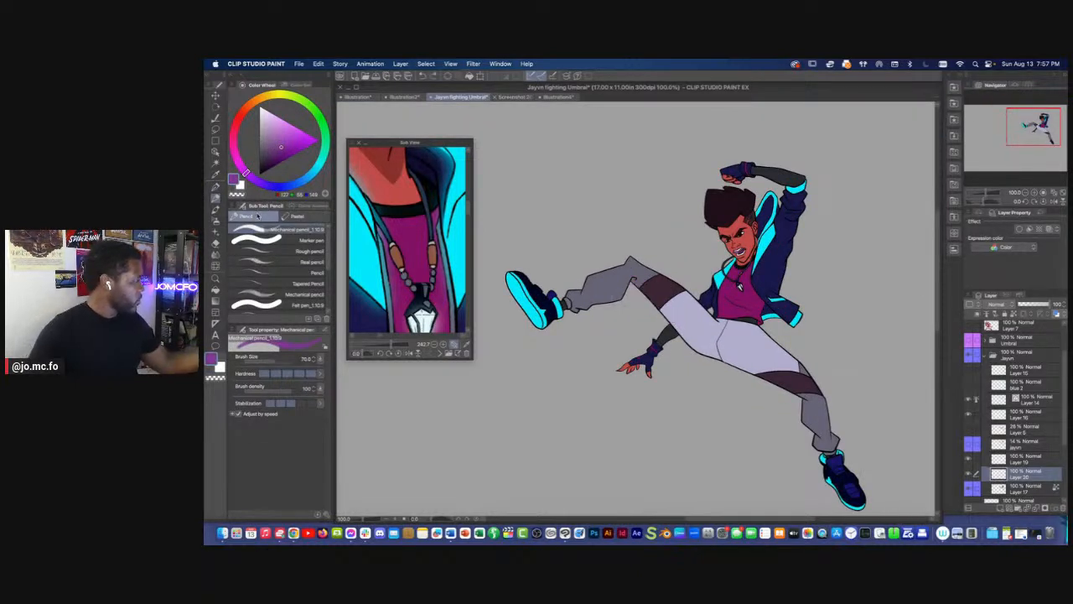
Paint a purple shadow along the underside of both thighs with the G-pen at brush size 40
{"action": "key", "text": "p"}
{"action": "key", "text": "]"}
{"action": "key", "text": "]"}
{"action": "key", "text": "]"}
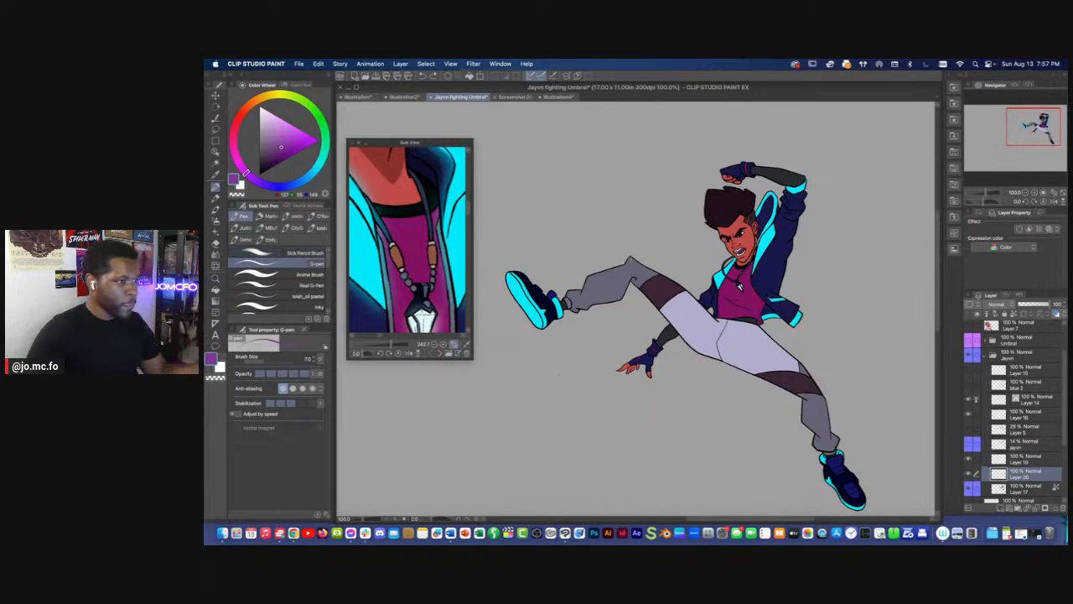
{"action": "key", "text": "]"}
{"action": "key", "text": "]"}
{"action": "key", "text": "]"}
{"action": "key", "text": "]"}
{"action": "key", "text": "]"}
{"action": "key", "text": "]"}
{"action": "key", "text": "]"}
{"action": "key", "text": "]"}
{"action": "key", "text": "]"}
{"action": "key", "text": "]"}
{"action": "mouse_move", "coordinate": [634, 280]}
{"action": "left_mouse_down"}
{"action": "mouse_move", "coordinate": [689, 346]}
{"action": "mouse_move", "coordinate": [775, 384]}
{"action": "mouse_move", "coordinate": [805, 416]}
{"action": "left_mouse_up"}
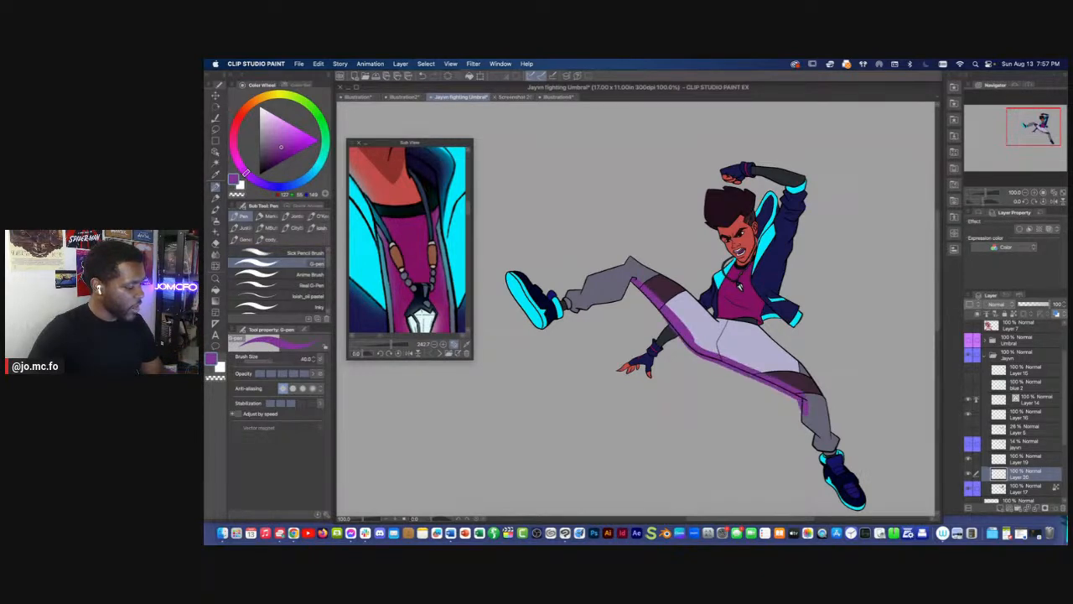
Clip Layer 20 to the flat colours below, and show the blue 2 slashes and the Layer 15 reference picture
{"action": "left_click", "coordinate": [979, 314]}
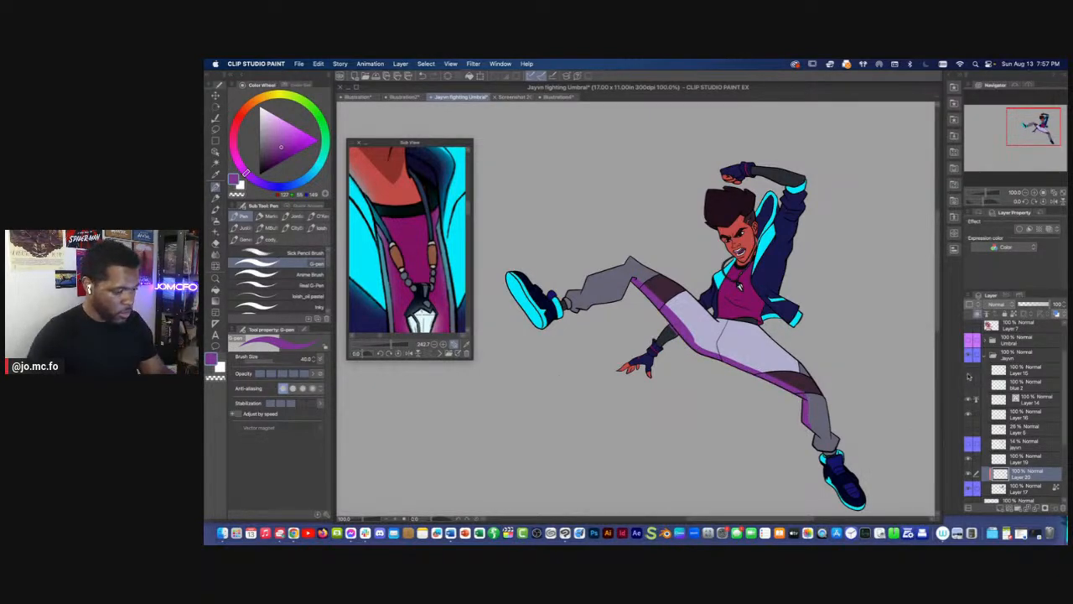
{"action": "left_click", "coordinate": [970, 398]}
{"action": "mouse_move", "coordinate": [670, 448]}
{"action": "left_mouse_down"}
{"action": "mouse_move", "coordinate": [666, 436]}
{"action": "mouse_move", "coordinate": [685, 442]}
{"action": "left_mouse_up"}
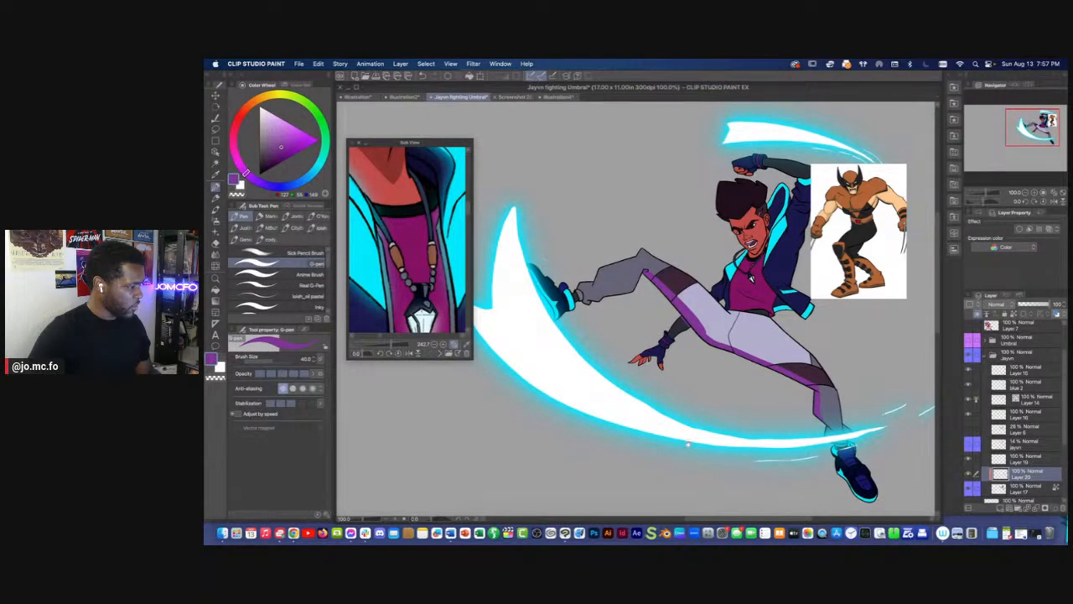
Lasso the purple leg shadow on Layer 20, delete it, and clear the selection
{"action": "key", "text": "m"}
{"action": "mouse_move", "coordinate": [671, 265]}
{"action": "left_mouse_down"}
{"action": "mouse_move", "coordinate": [849, 463]}
{"action": "mouse_move", "coordinate": [642, 264]}
{"action": "left_mouse_up"}
{"action": "key", "text": "Delete"}
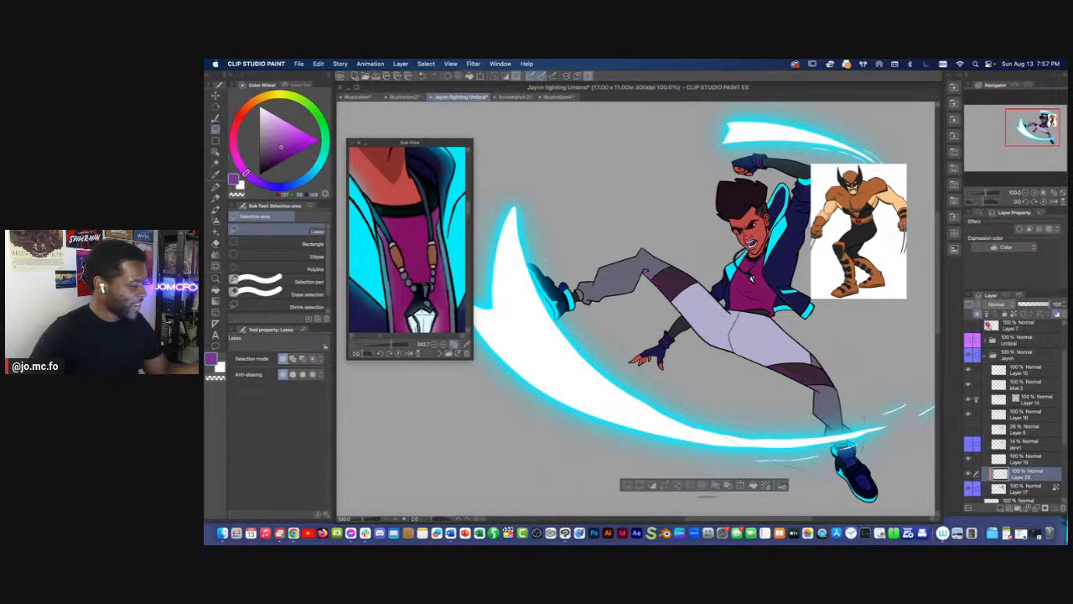
{"action": "key", "text": "super+d"}
Delete Layer 15 with the reference picture and make Layer 20 the active layer again
{"action": "left_click_drag", "start_coordinate": [662, 420], "coordinate": [644, 415]}
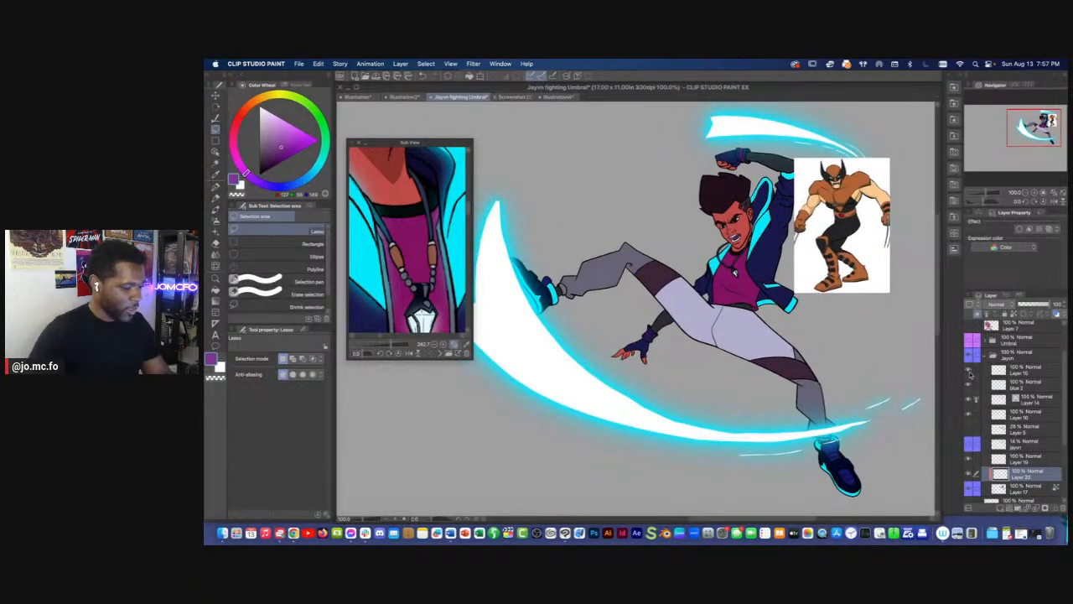
{"action": "left_click", "coordinate": [969, 371]}
{"action": "left_click", "coordinate": [1006, 370]}
{"action": "left_click", "coordinate": [1063, 508]}
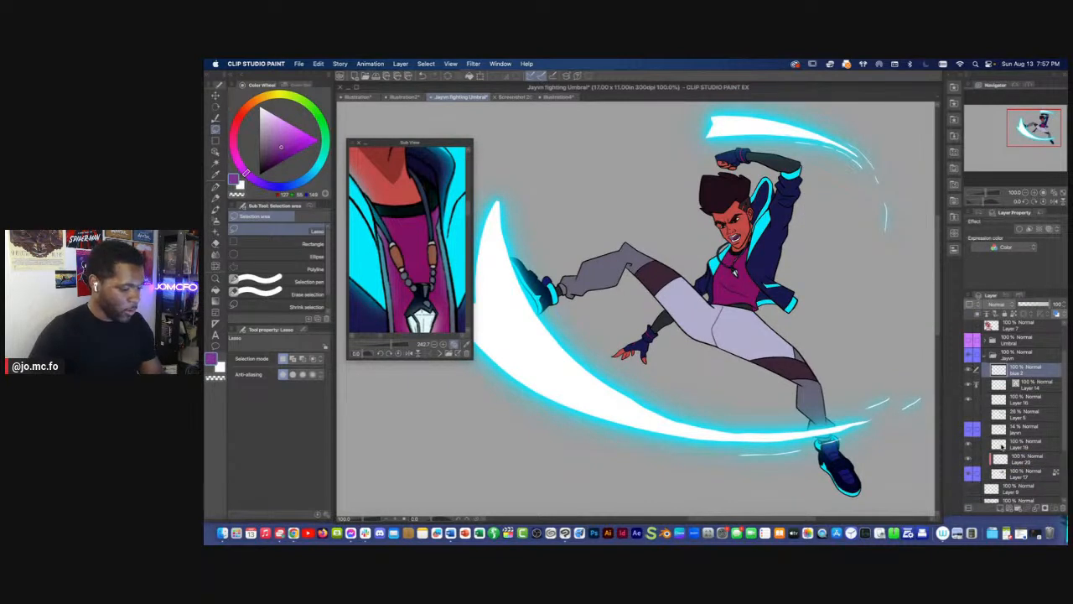
{"action": "left_click", "coordinate": [1002, 446]}
{"action": "left_click", "coordinate": [1007, 462]}
{"action": "left_click_drag", "start_coordinate": [686, 470], "coordinate": [716, 479]}
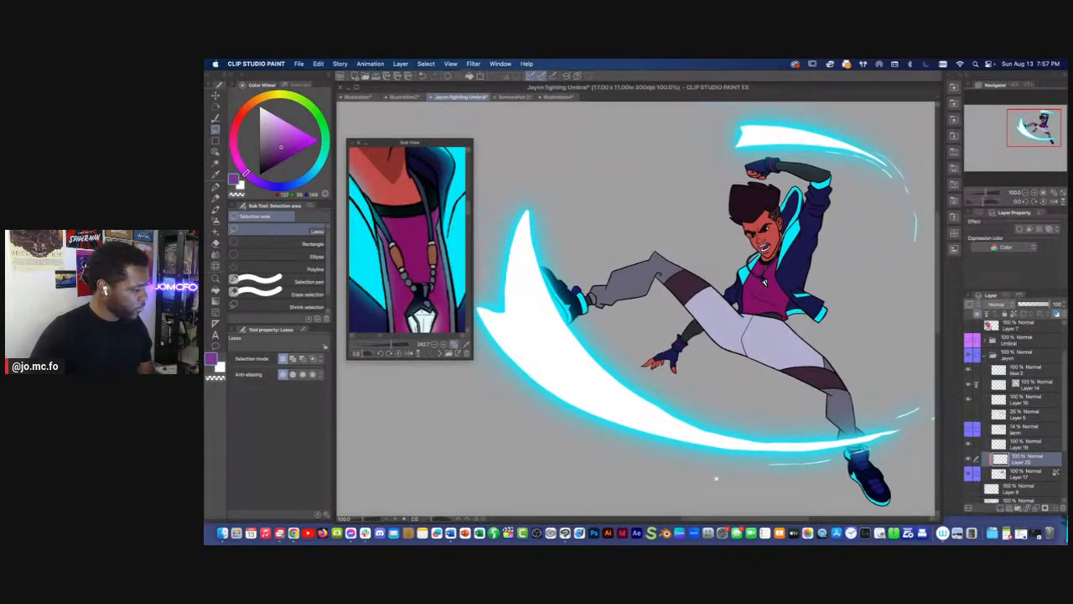
{"action": "key", "text": "p"}
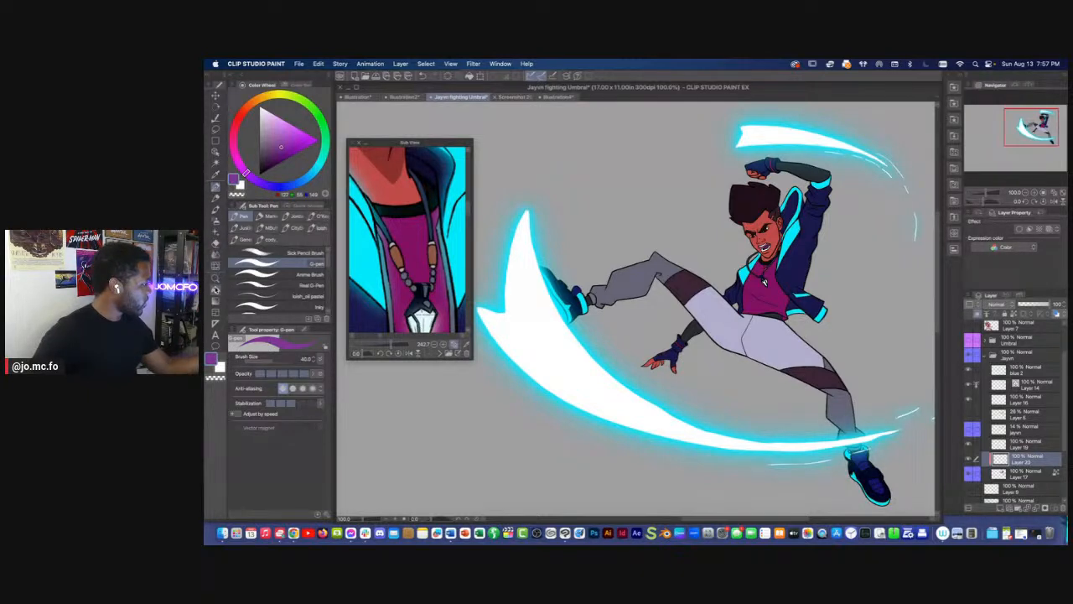
{"action": "left_click", "coordinate": [216, 290]}
{"action": "left_click", "coordinate": [216, 278]}
{"action": "left_click", "coordinate": [216, 301]}
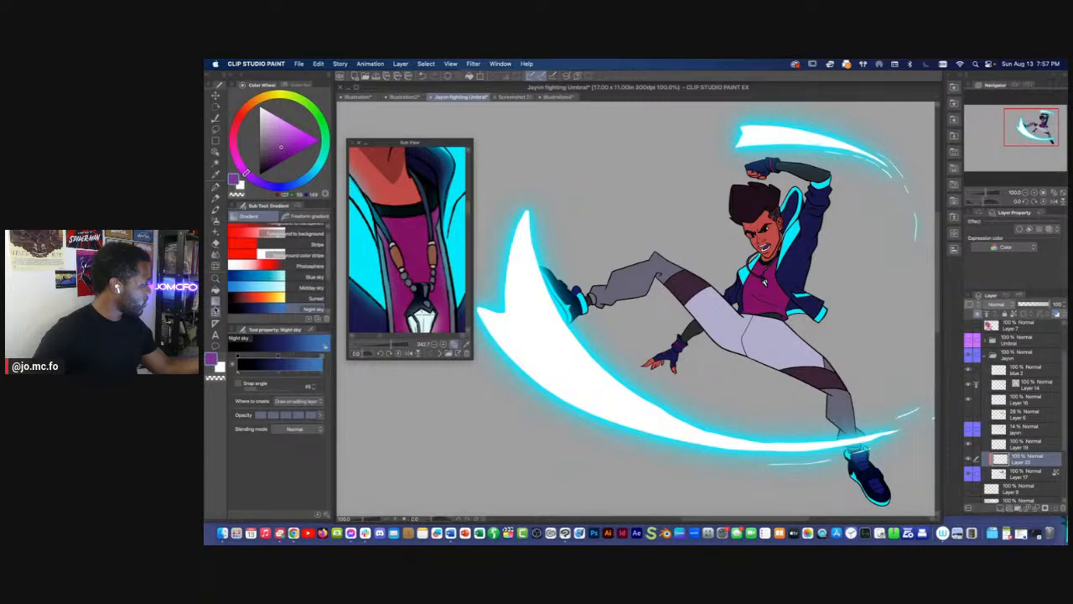
{"action": "left_click", "coordinate": [216, 310]}
{"action": "left_click", "coordinate": [216, 221]}
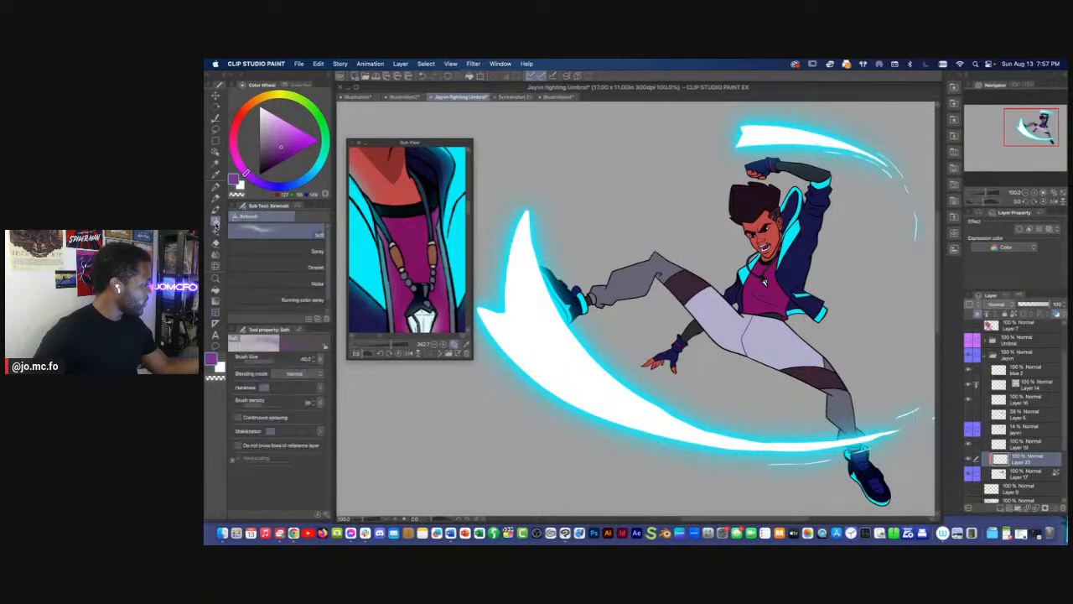
{"action": "left_click", "coordinate": [216, 209]}
{"action": "left_click", "coordinate": [216, 199]}
{"action": "left_click", "coordinate": [217, 177]}
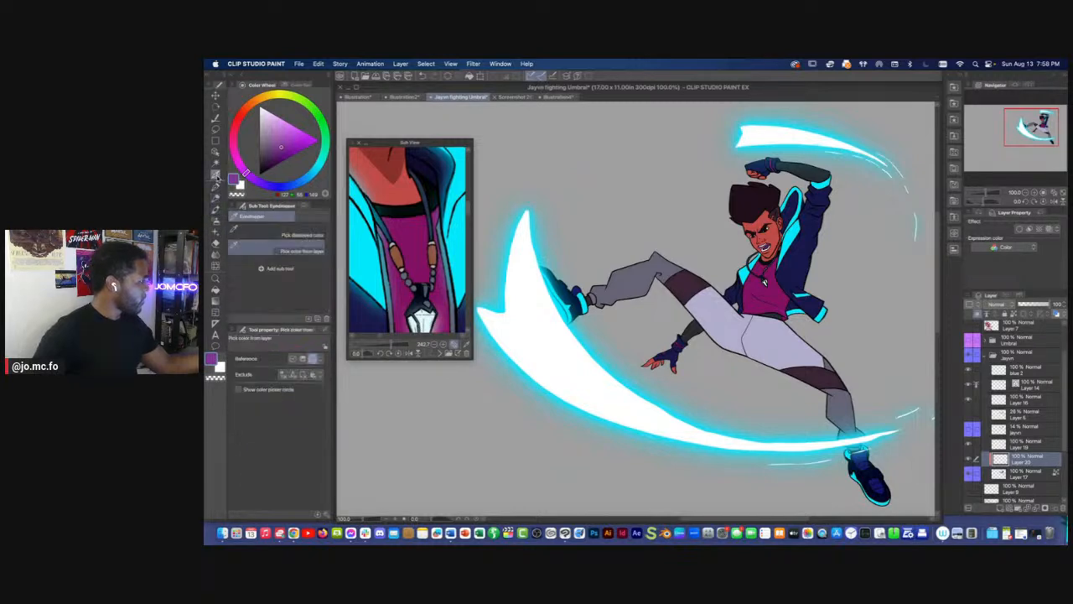
{"action": "left_click", "coordinate": [216, 151]}
{"action": "left_click", "coordinate": [216, 129]}
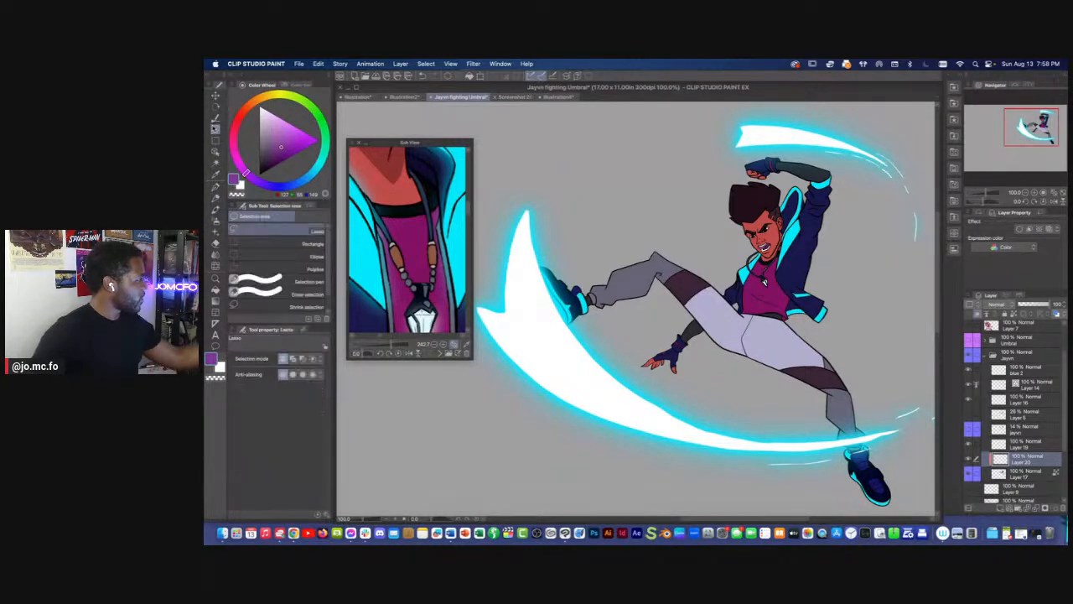
{"action": "left_click", "coordinate": [216, 106]}
{"action": "left_click", "coordinate": [451, 64]}
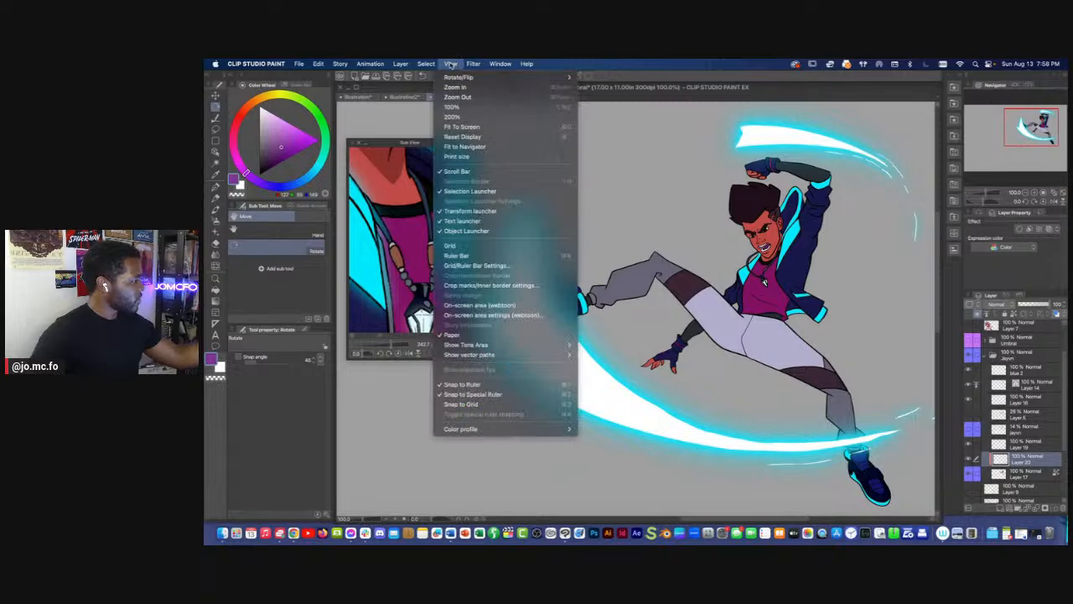
{"action": "left_click", "coordinate": [673, 70]}
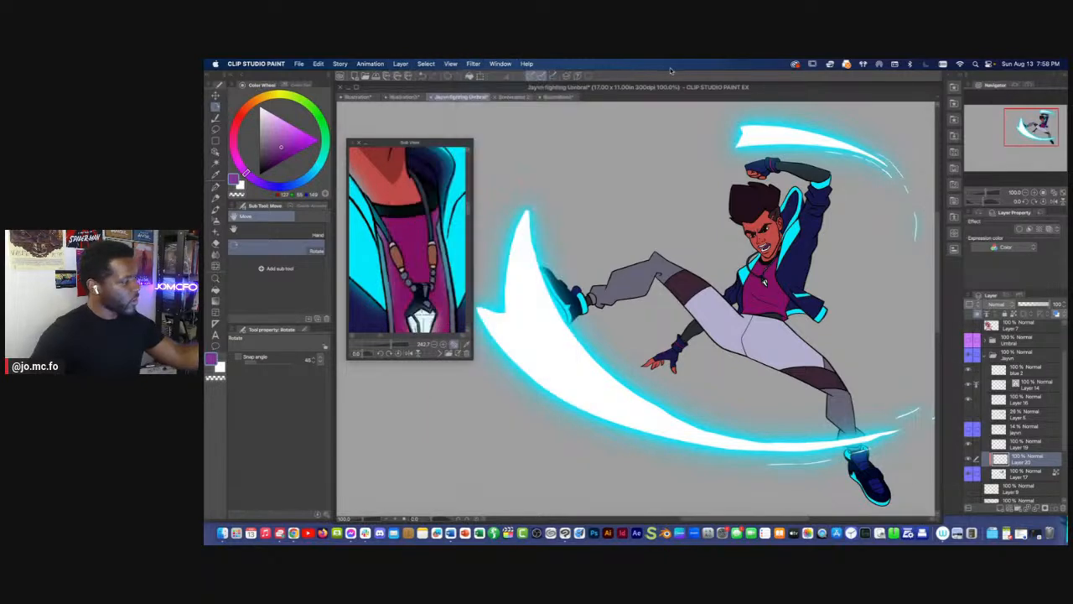
{"action": "key", "text": "p"}
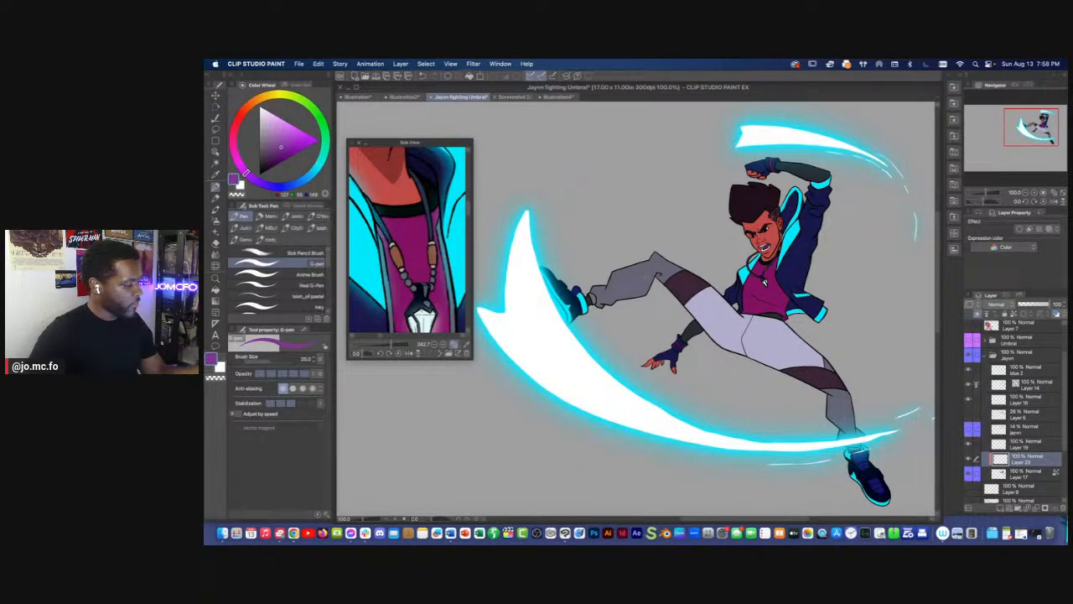
Set Layer 20's blending mode to Multiply and lower its opacity to 64%
{"action": "left_click_drag", "start_coordinate": [635, 298], "coordinate": [613, 305]}
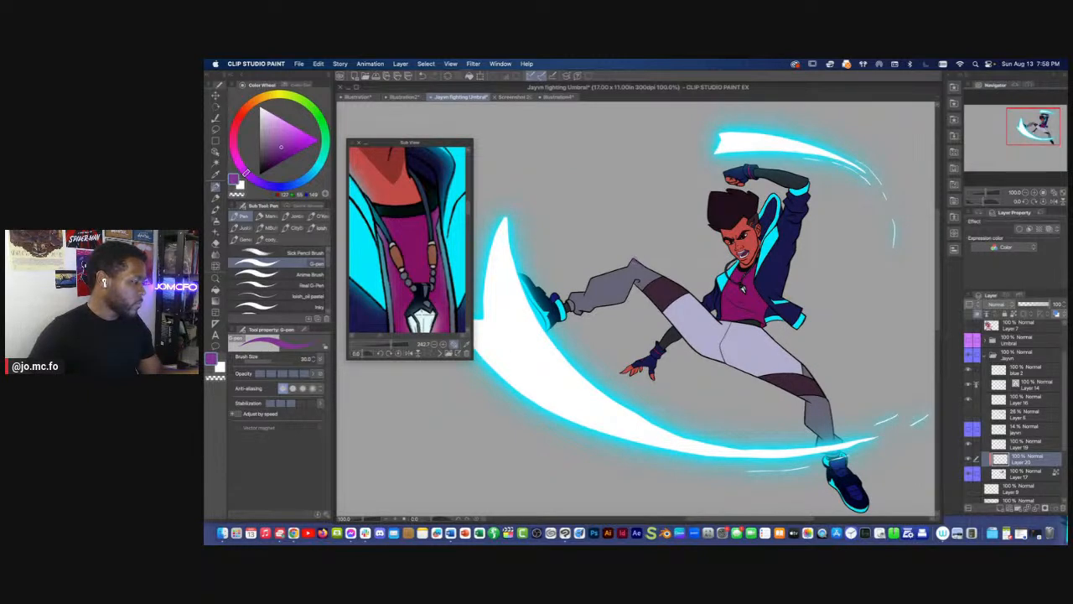
{"action": "left_click", "coordinate": [1003, 309]}
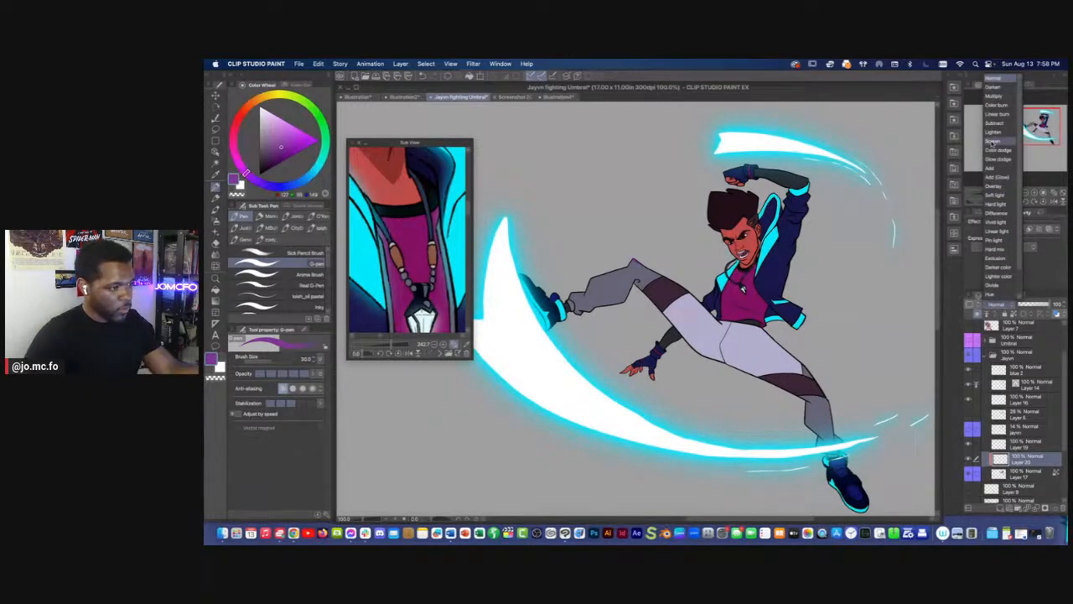
{"action": "left_click", "coordinate": [1000, 102]}
{"action": "left_click_drag", "start_coordinate": [1041, 305], "coordinate": [1038, 306]}
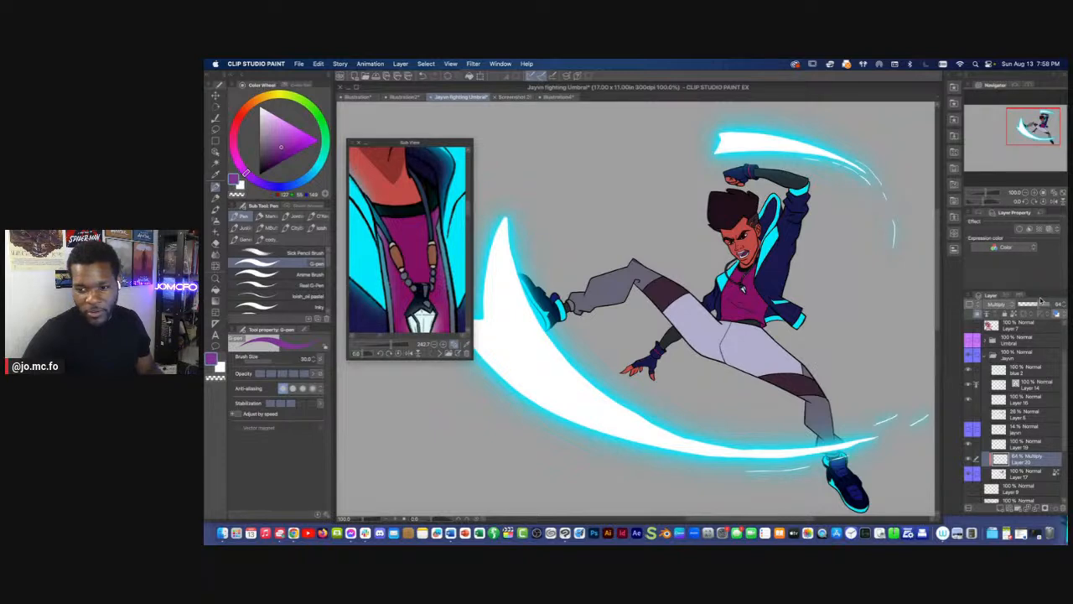
Paint purple shadows along the upper edge of the raised thigh and around the bent knee with the G-pen
{"action": "key", "text": "["}
{"action": "left_click_drag", "start_coordinate": [670, 283], "coordinate": [715, 322]}
{"action": "key", "text": "super+plus"}
{"action": "key", "text": "["}
{"action": "left_click_drag", "start_coordinate": [686, 286], "coordinate": [727, 333]}
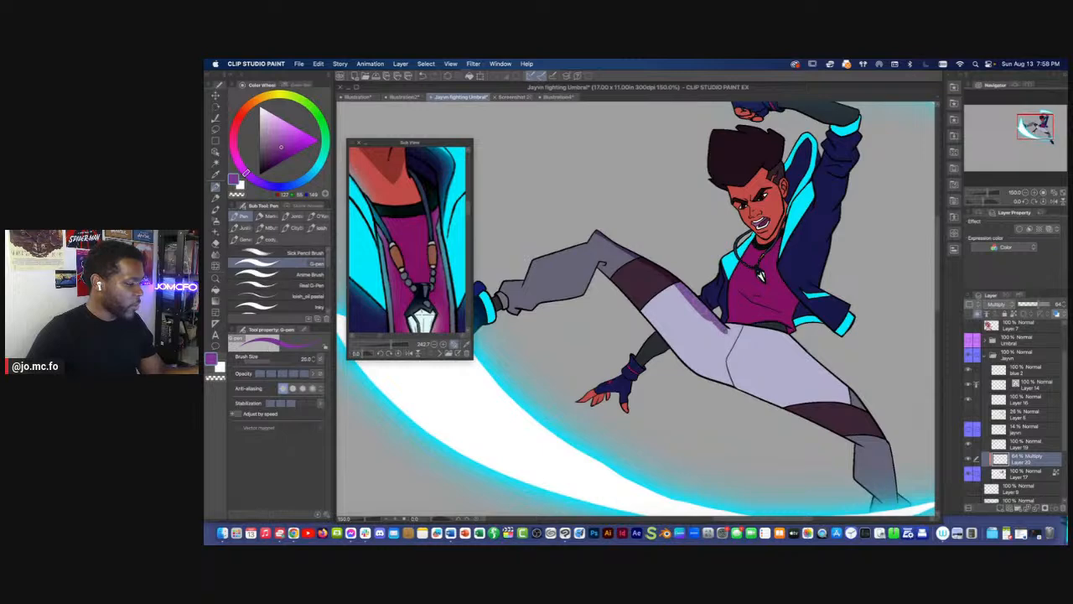
{"action": "left_click_drag", "start_coordinate": [571, 230], "coordinate": [614, 246]}
{"action": "key", "text": "]"}
{"action": "key", "text": "]"}
{"action": "left_click_drag", "start_coordinate": [644, 280], "coordinate": [685, 338]}
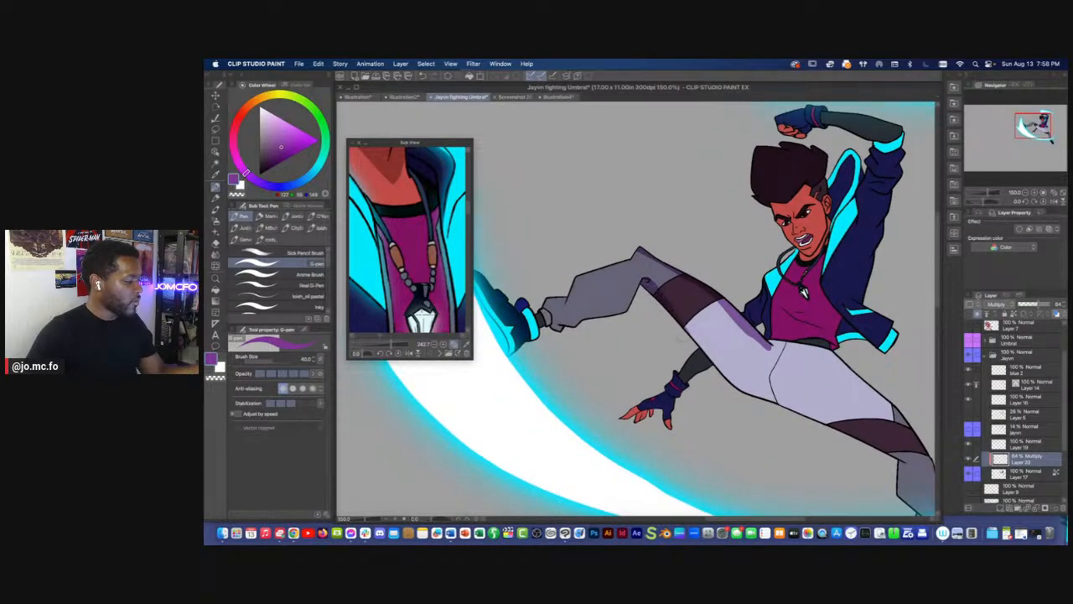
Shade the underside of the raised leg's calf in purple at brush size 20
{"action": "key", "text": "bracketleft"}
{"action": "key", "text": "bracketleft"}
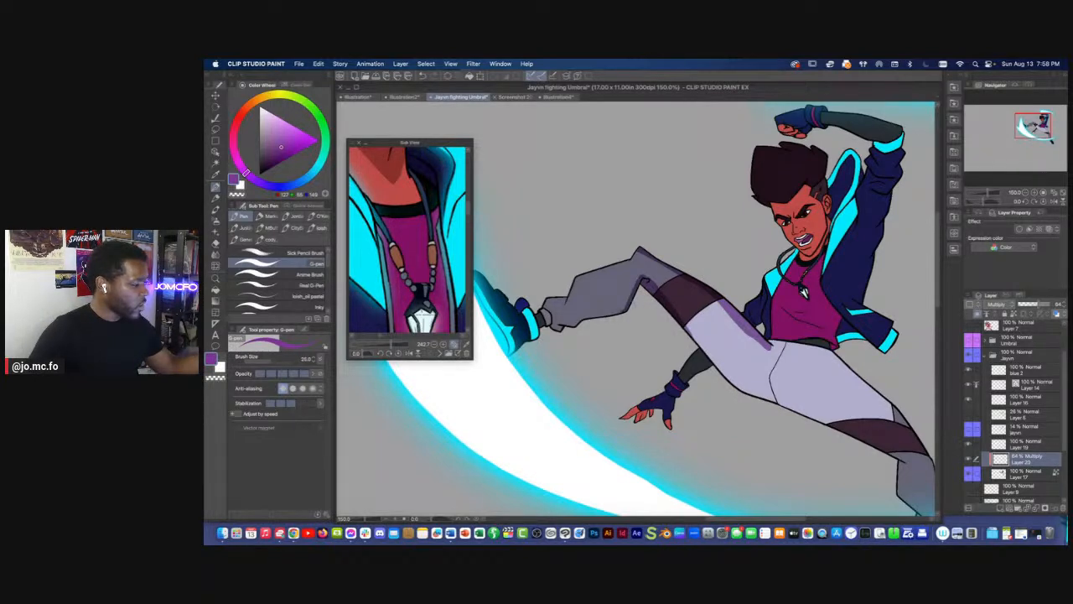
{"action": "key", "text": "super+plus"}
{"action": "left_click_drag", "start_coordinate": [577, 326], "coordinate": [627, 312]}
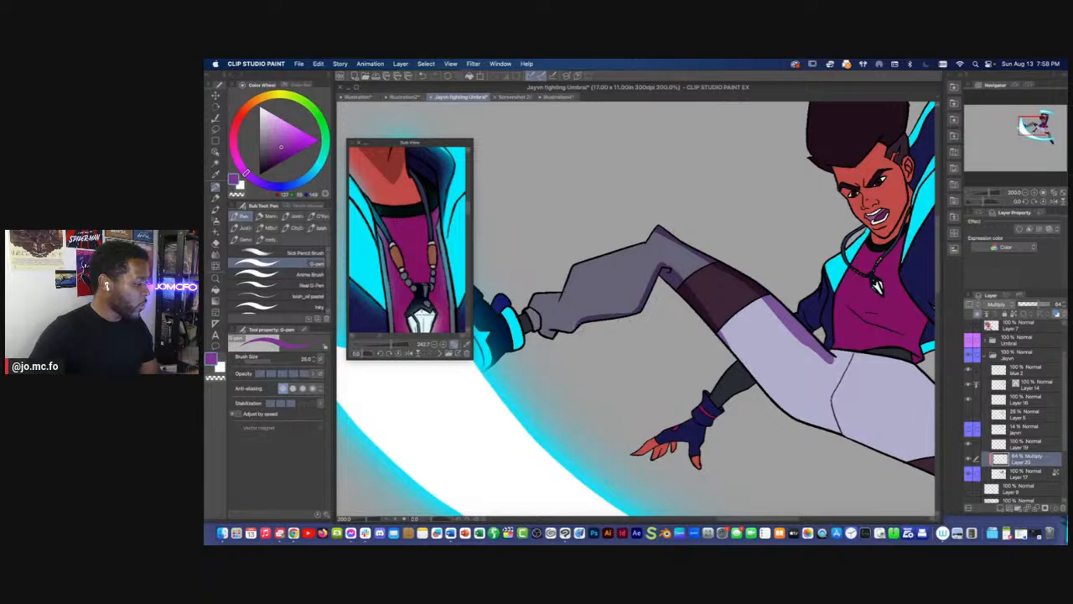
Extend the raised thigh's purple shadow down to the hip crease and refine its end with a small G-pen
{"action": "left_click_drag", "start_coordinate": [669, 365], "coordinate": [508, 340]}
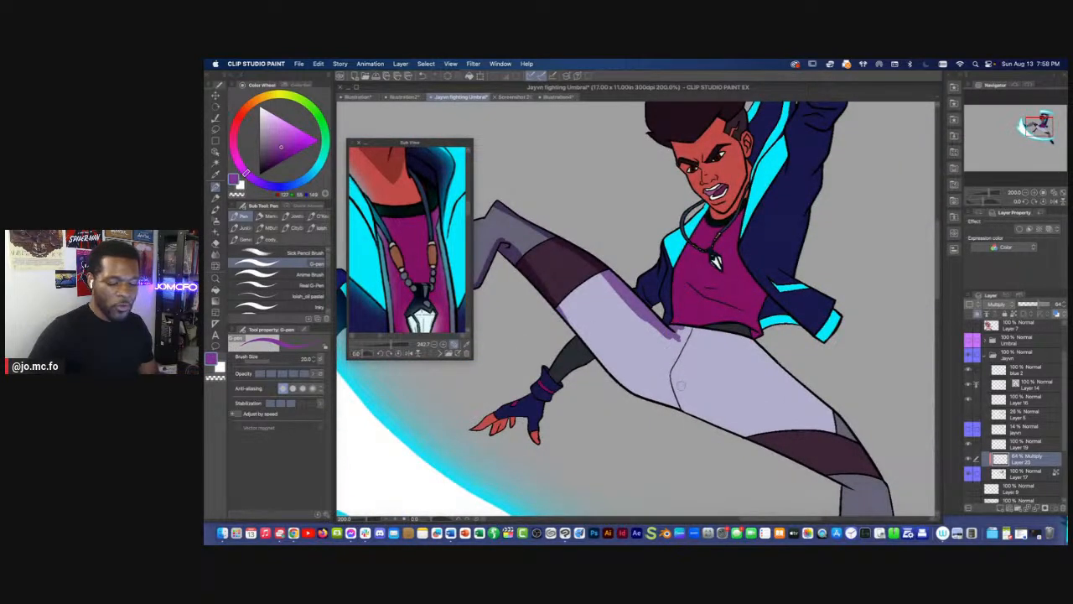
{"action": "key", "text": "r"}
{"action": "left_click_drag", "start_coordinate": [670, 406], "coordinate": [635, 411]}
{"action": "left_click_drag", "start_coordinate": [662, 348], "coordinate": [635, 332]}
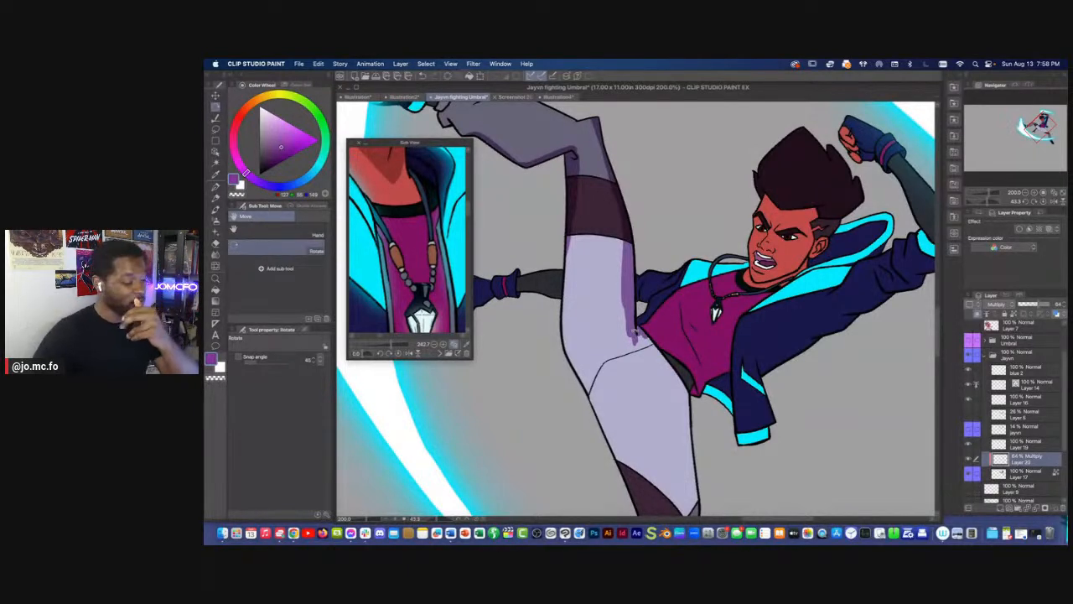
{"action": "key", "text": "p"}
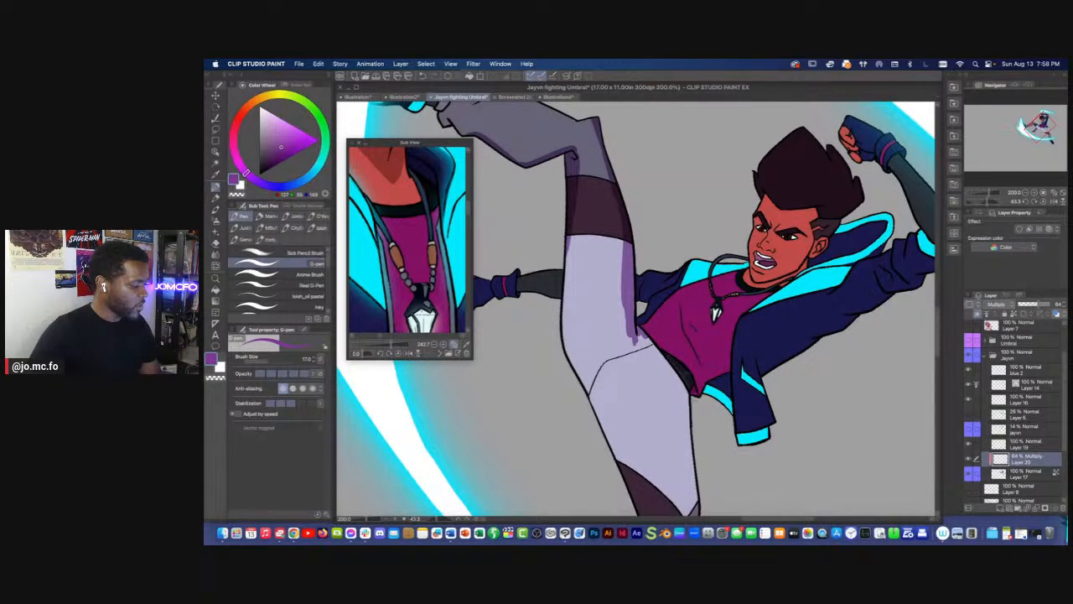
{"action": "key", "text": "bracketright"}
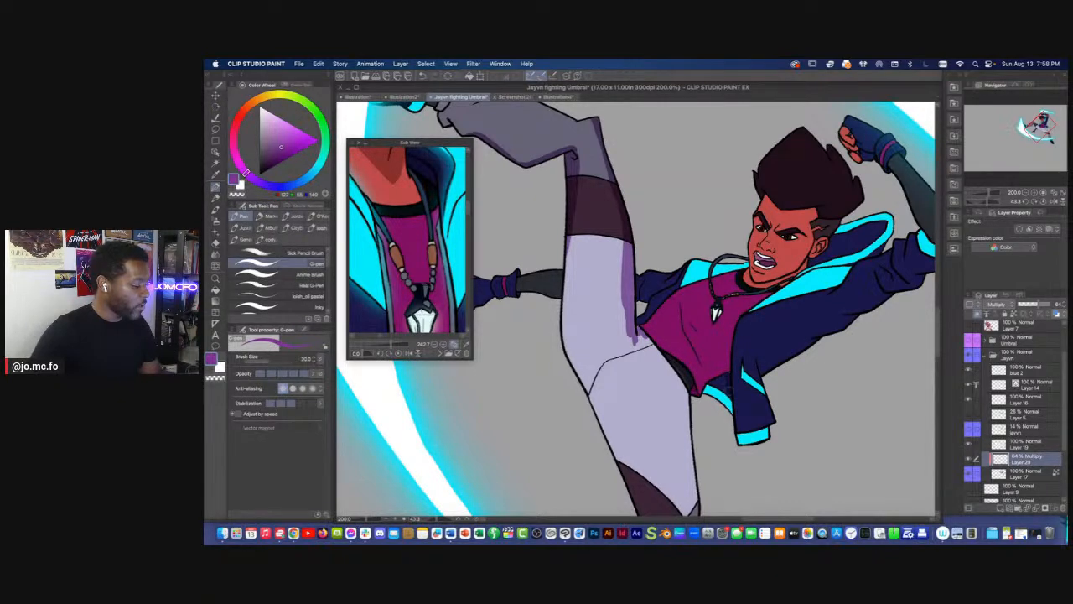
{"action": "key", "text": "bracketleft"}
{"action": "key", "text": "bracketleft"}
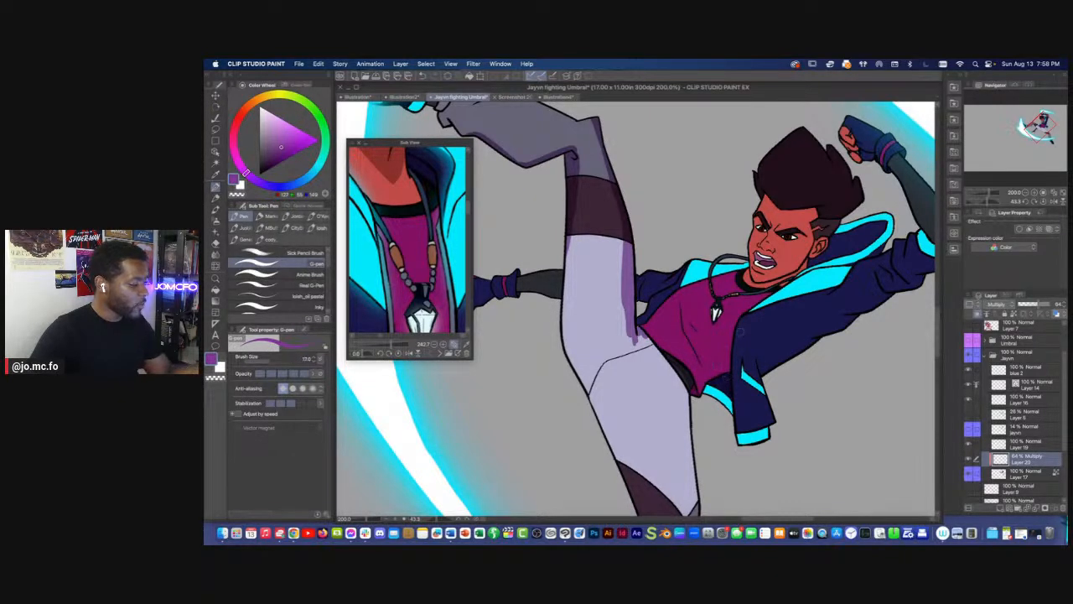
{"action": "key", "text": "bracketright"}
Rotate the canvas to about 15 degrees and shade the side of the magenta shirt next to the raised thigh
{"action": "key", "text": "r"}
{"action": "left_click_drag", "start_coordinate": [732, 346], "coordinate": [739, 296]}
{"action": "key", "text": "p"}
{"action": "key", "text": "bracketleft"}
{"action": "key", "text": "bracketleft"}
{"action": "left_click_drag", "start_coordinate": [679, 260], "coordinate": [654, 334]}
{"action": "key", "text": "bracketleft"}
{"action": "key", "text": "bracketright"}
{"action": "key", "text": "bracketright"}
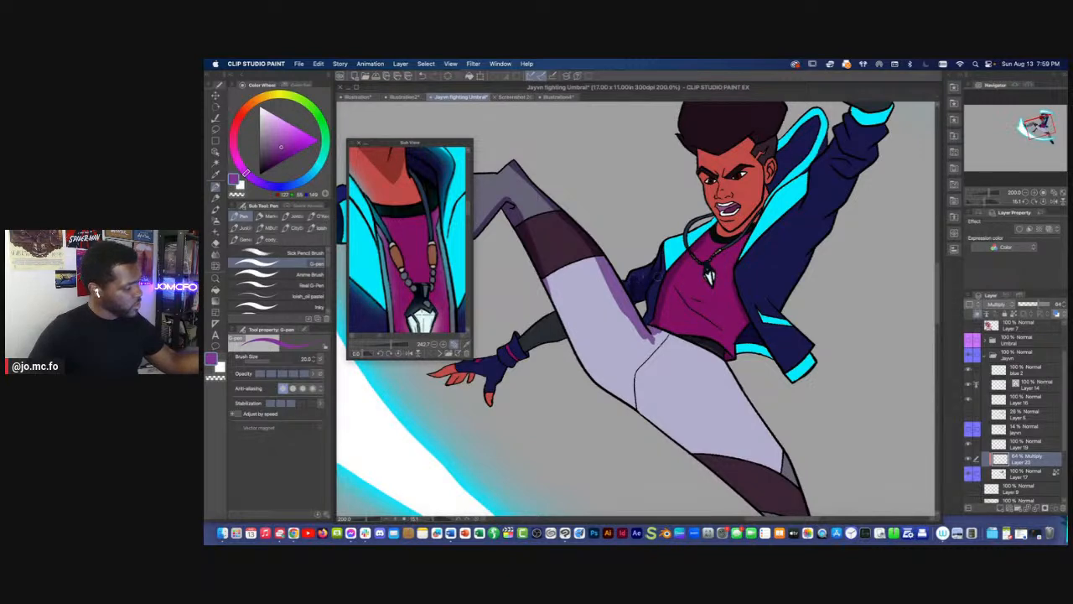
Paint purple shadows on the jacket body and the folds of the raised arm's sleeve
{"action": "left_click_drag", "start_coordinate": [644, 279], "coordinate": [611, 301]}
{"action": "key", "text": "bracketright"}
{"action": "key", "text": "bracketright"}
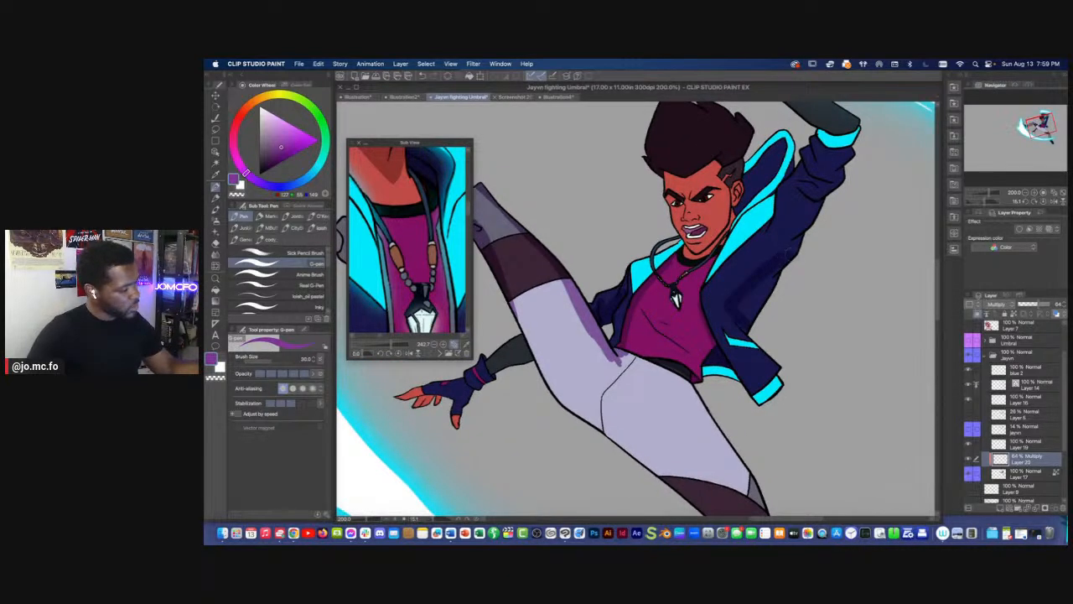
{"action": "key", "text": "bracketright"}
{"action": "key", "text": "bracketright"}
{"action": "mouse_move", "coordinate": [767, 284]}
{"action": "left_mouse_down"}
{"action": "mouse_move", "coordinate": [758, 327]}
{"action": "mouse_move", "coordinate": [691, 390]}
{"action": "left_mouse_up"}
{"action": "key", "text": "bracketleft"}
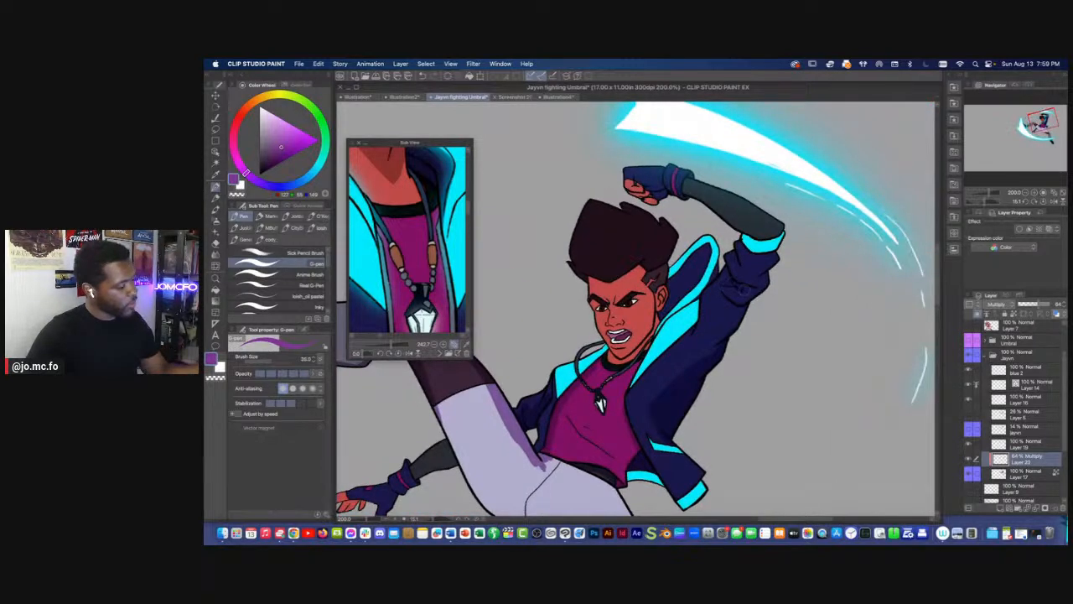
{"action": "key", "text": "bracketleft"}
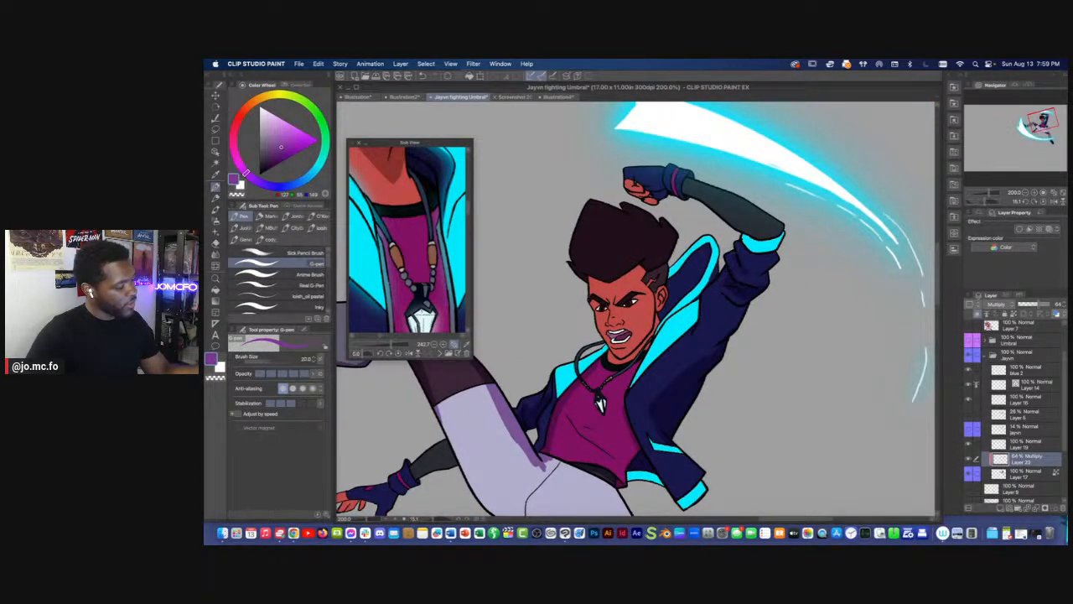
{"action": "left_click_drag", "start_coordinate": [738, 280], "coordinate": [730, 325]}
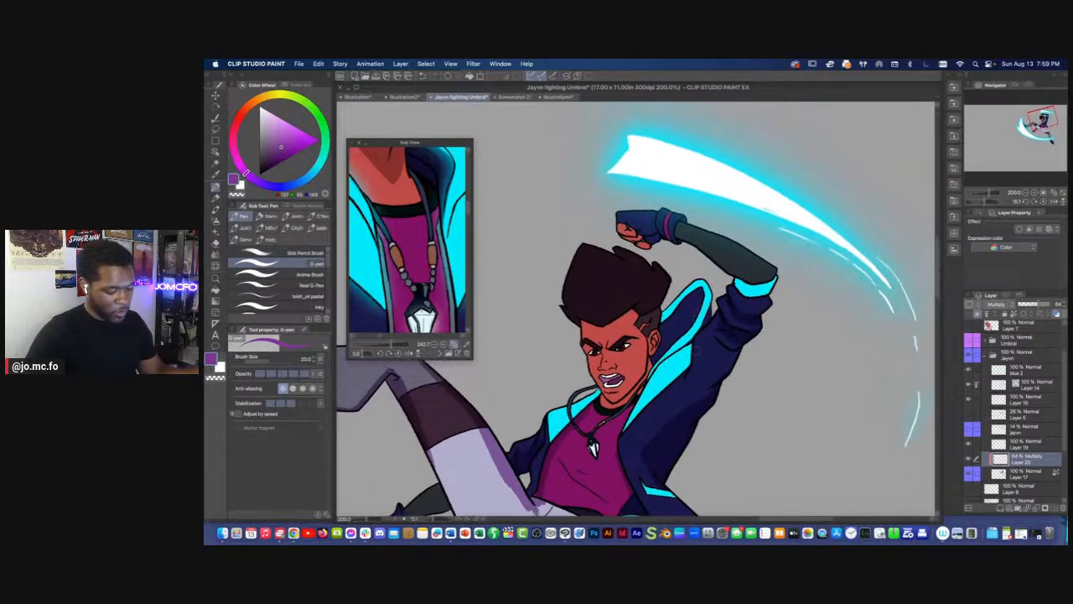
{"action": "left_click_drag", "start_coordinate": [698, 361], "coordinate": [665, 345]}
Continue the purple shading down the jacket toward its lower front flap with the G-pen at brush size 30
{"action": "key", "text": "bracketright"}
{"action": "key", "text": "super+minus"}
{"action": "key", "text": "bracketleft"}
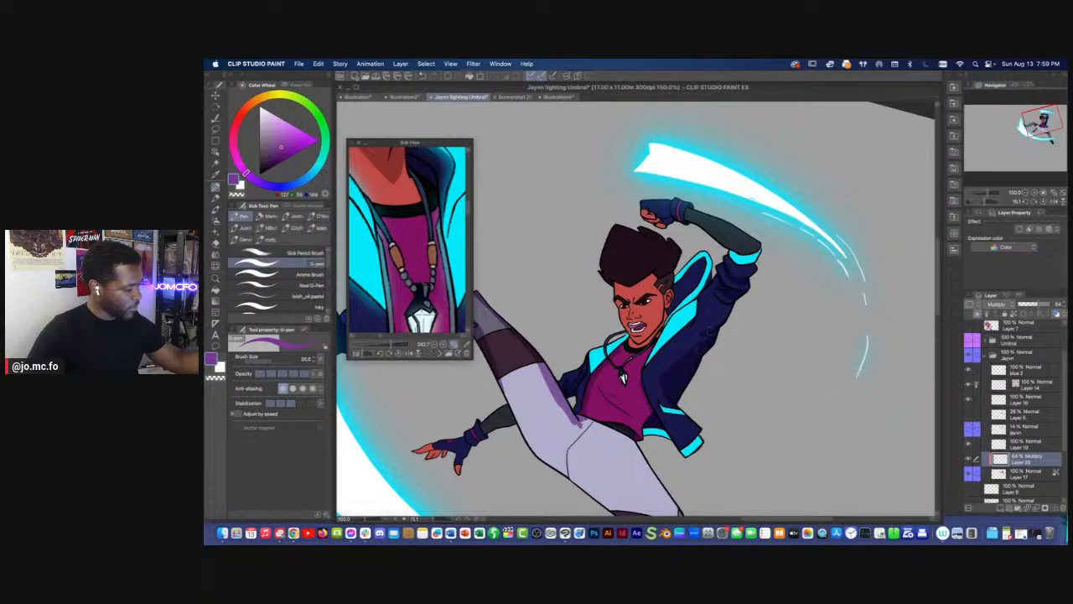
{"action": "key", "text": "bracketleft"}
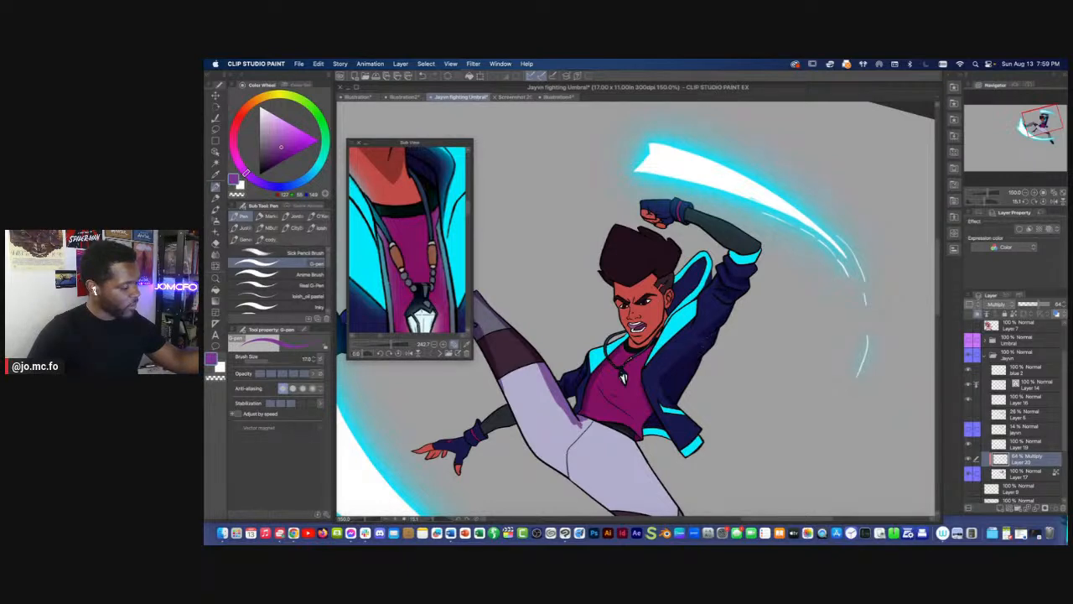
{"action": "key", "text": "super+plus"}
{"action": "left_click_drag", "start_coordinate": [708, 438], "coordinate": [707, 327]}
{"action": "key", "text": "bracketright"}
{"action": "key", "text": "bracketright"}
{"action": "key", "text": "bracketright"}
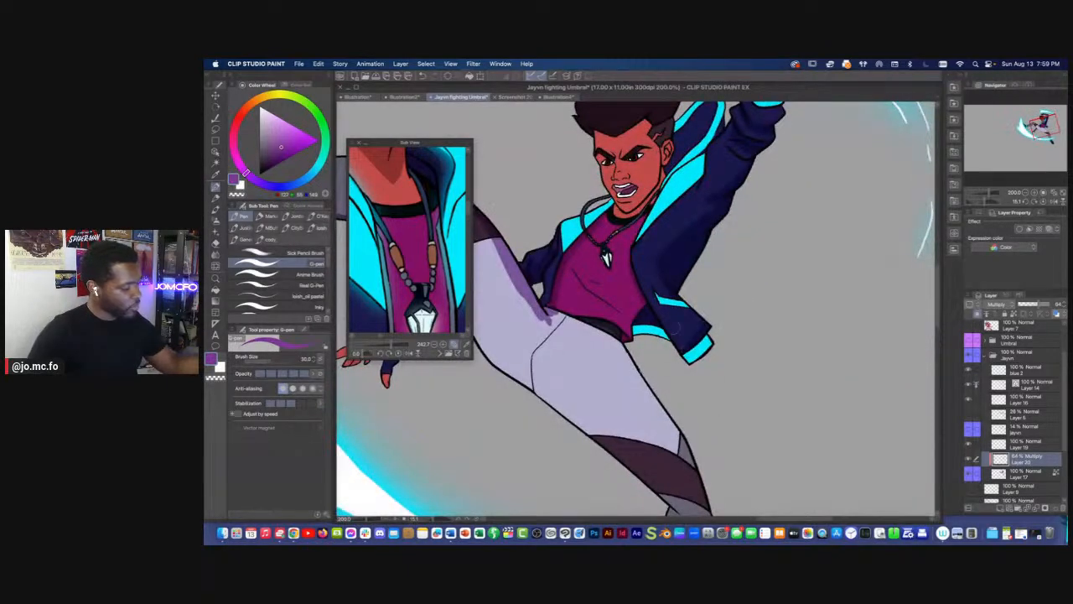
Lasso a shadow area on the jacket below the raised arm, fill it with purple, and clear the selection
{"action": "left_click_drag", "start_coordinate": [695, 203], "coordinate": [705, 276]}
{"action": "key", "text": "m"}
{"action": "mouse_move", "coordinate": [729, 270]}
{"action": "left_mouse_down"}
{"action": "mouse_move", "coordinate": [702, 304]}
{"action": "mouse_move", "coordinate": [660, 326]}
{"action": "mouse_move", "coordinate": [711, 275]}
{"action": "left_mouse_up"}
{"action": "key", "text": "alt+Delete"}
{"action": "key", "text": "super+d"}
{"action": "key", "text": "p"}
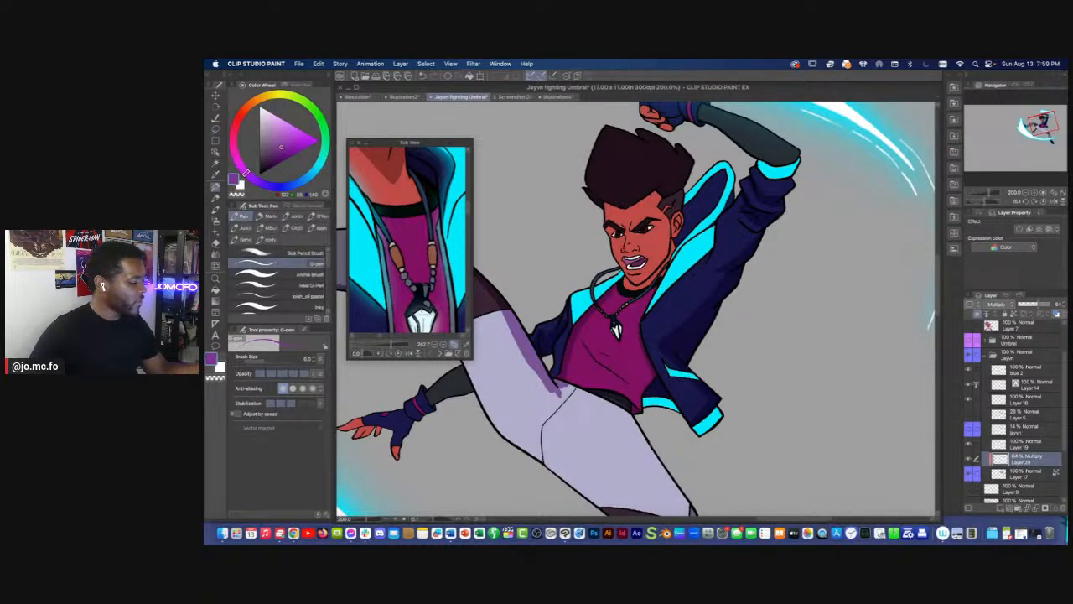
Add purple shadows to the magenta shirt around the collar and necklace with the G-pen at brush size 10
{"action": "key", "text": "super+plus"}
{"action": "key", "text": "super+plus"}
{"action": "key", "text": "m"}
{"action": "mouse_move", "coordinate": [661, 268]}
{"action": "left_mouse_down"}
{"action": "mouse_move", "coordinate": [643, 285]}
{"action": "mouse_move", "coordinate": [665, 281]}
{"action": "left_mouse_up"}
{"action": "key", "text": "super+d"}
{"action": "key", "text": "p"}
{"action": "left_click_drag", "start_coordinate": [771, 193], "coordinate": [699, 272]}
{"action": "key", "text": "bracketright"}
{"action": "left_click", "coordinate": [689, 270]}
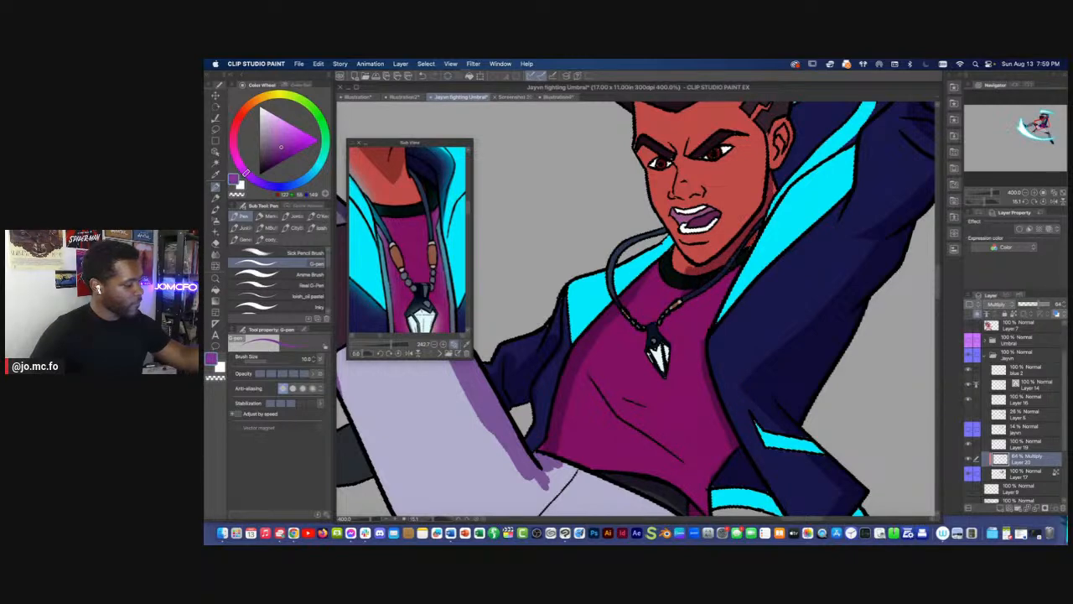
{"action": "key", "text": "bracketleft"}
{"action": "key", "text": "bracketright"}
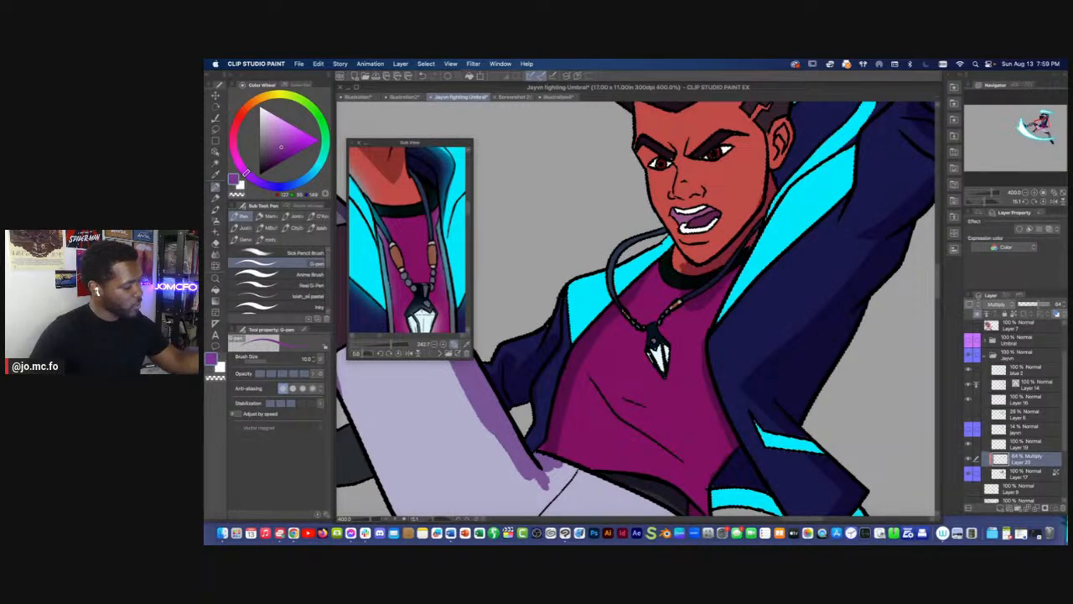
{"action": "key", "text": "bracketleft"}
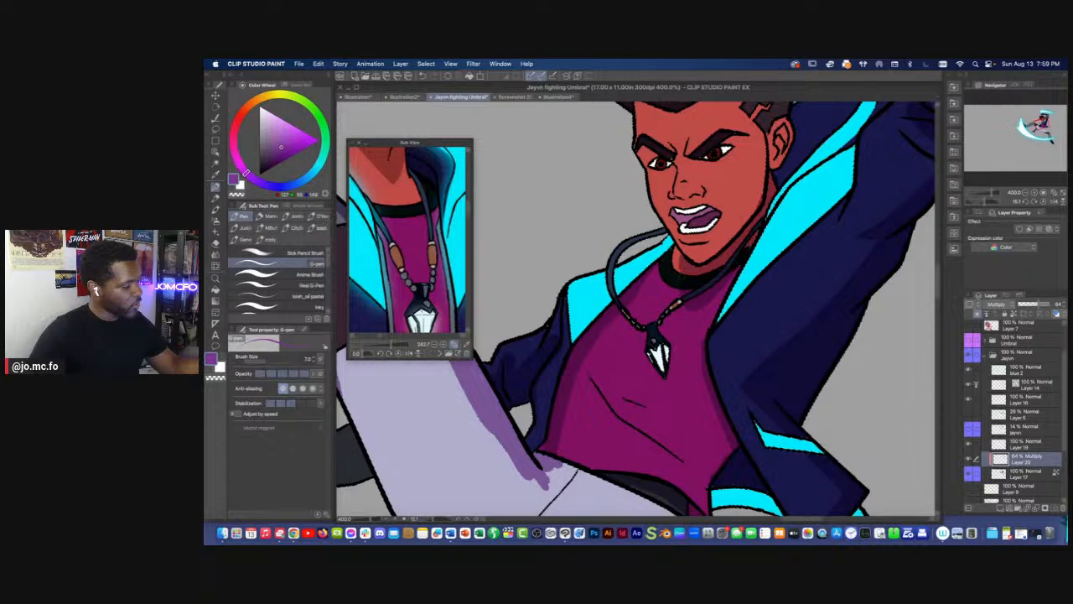
Shade the fold lines across the middle of the shirt with a fine G-pen
{"action": "scroll", "coordinate": [676, 240], "scroll_direction": "down", "scroll_amount": 4}
{"action": "left_click_drag", "start_coordinate": [676, 241], "coordinate": [685, 291]}
{"action": "scroll", "coordinate": [683, 319], "scroll_direction": "up", "scroll_amount": 2}
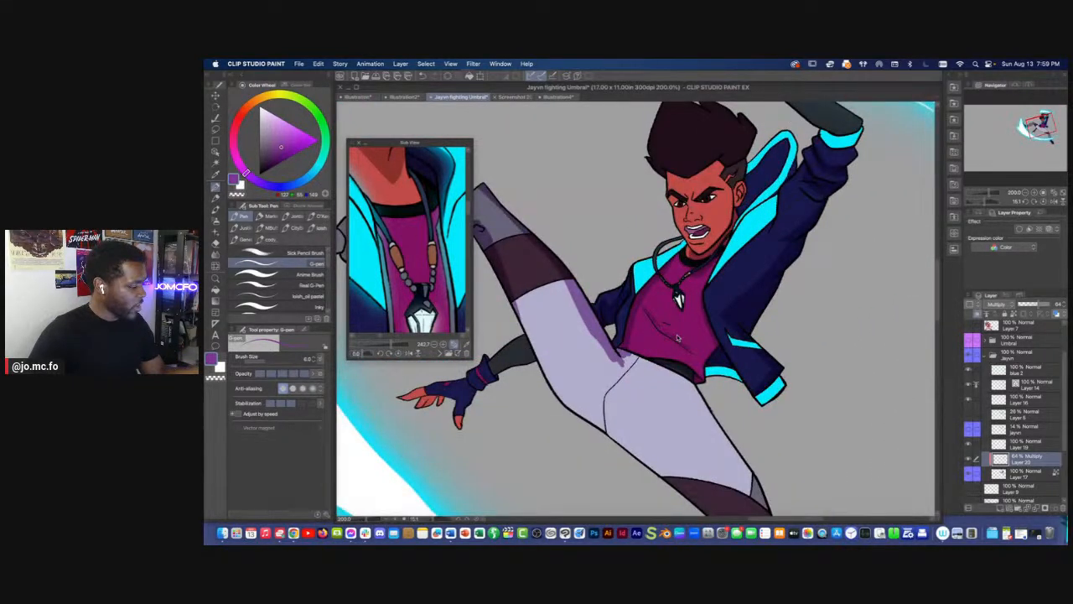
{"action": "scroll", "coordinate": [683, 342], "scroll_direction": "up", "scroll_amount": 2}
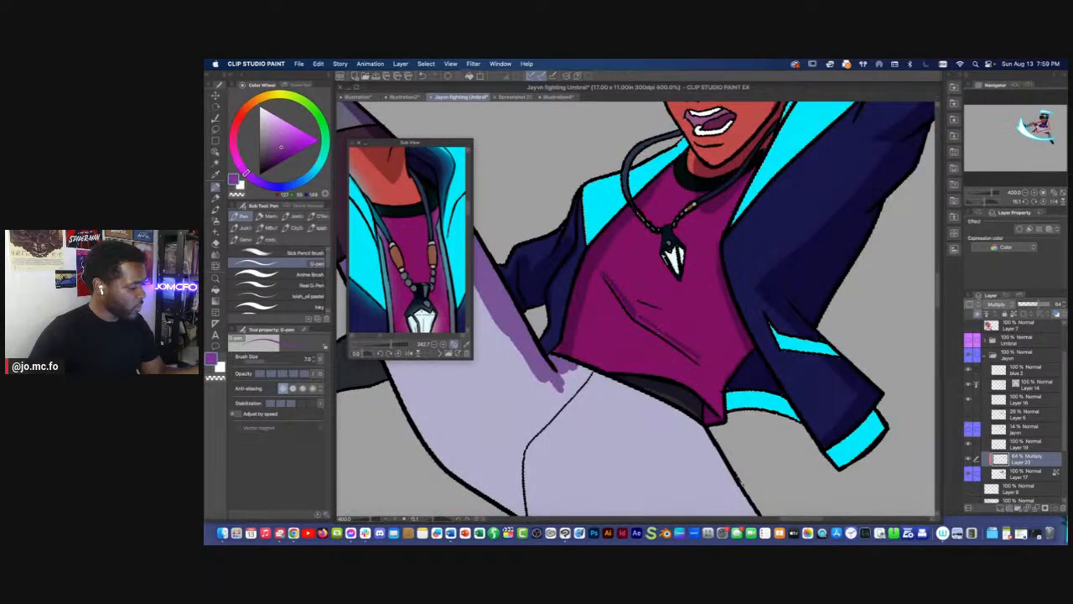
{"action": "key", "text": "bracketright"}
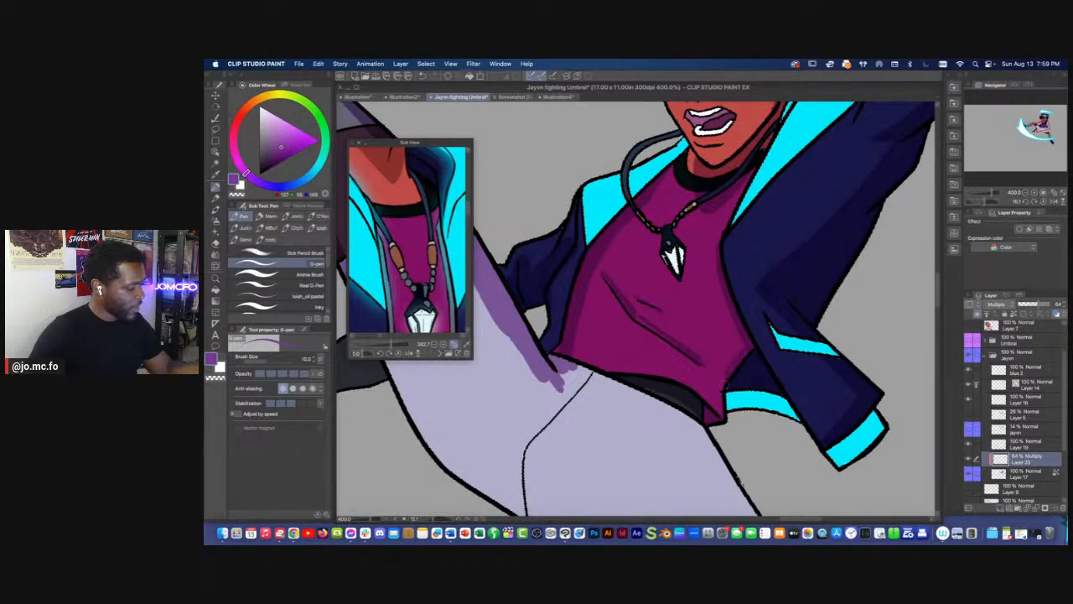
Paint a purple shadow along the upper edge of the extended leg's thigh with the G-pen
{"action": "scroll", "coordinate": [721, 451], "scroll_direction": "down", "scroll_amount": 2}
{"action": "mouse_move", "coordinate": [677, 463]}
{"action": "left_mouse_down"}
{"action": "mouse_move", "coordinate": [733, 431]}
{"action": "mouse_move", "coordinate": [652, 299]}
{"action": "mouse_move", "coordinate": [738, 359]}
{"action": "left_mouse_up"}
{"action": "key", "text": "bracketright"}
{"action": "key", "text": "bracketright"}
{"action": "key", "text": "bracketright"}
{"action": "key", "text": "bracketright"}
{"action": "key", "text": "bracketright"}
{"action": "key", "text": "bracketright"}
{"action": "key", "text": "bracketright"}
{"action": "key", "text": "bracketright"}
{"action": "key", "text": "bracketright"}
{"action": "key", "text": "bracketright"}
{"action": "key", "text": "bracketright"}
{"action": "key", "text": "bracketleft"}
{"action": "key", "text": "bracketleft"}
{"action": "key", "text": "bracketleft"}
{"action": "key", "text": "bracketleft"}
{"action": "key", "text": "bracketleft"}
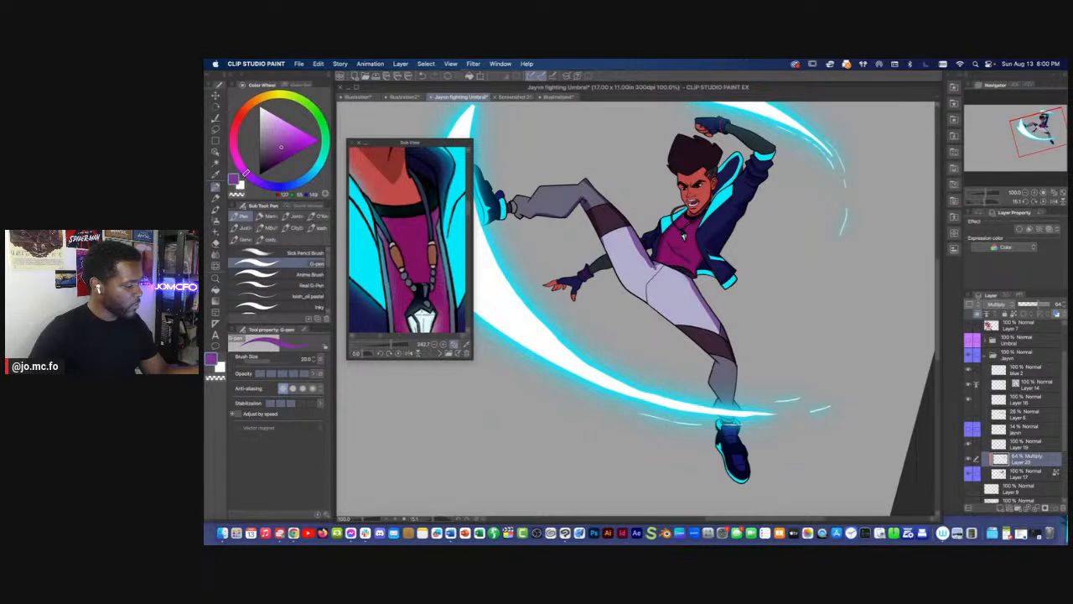
Add purple shading to the extended leg's knee and shin, adjusting the brush size for the narrower areas
{"action": "key", "text": "bracketleft"}
{"action": "left_click_drag", "start_coordinate": [736, 366], "coordinate": [733, 403]}
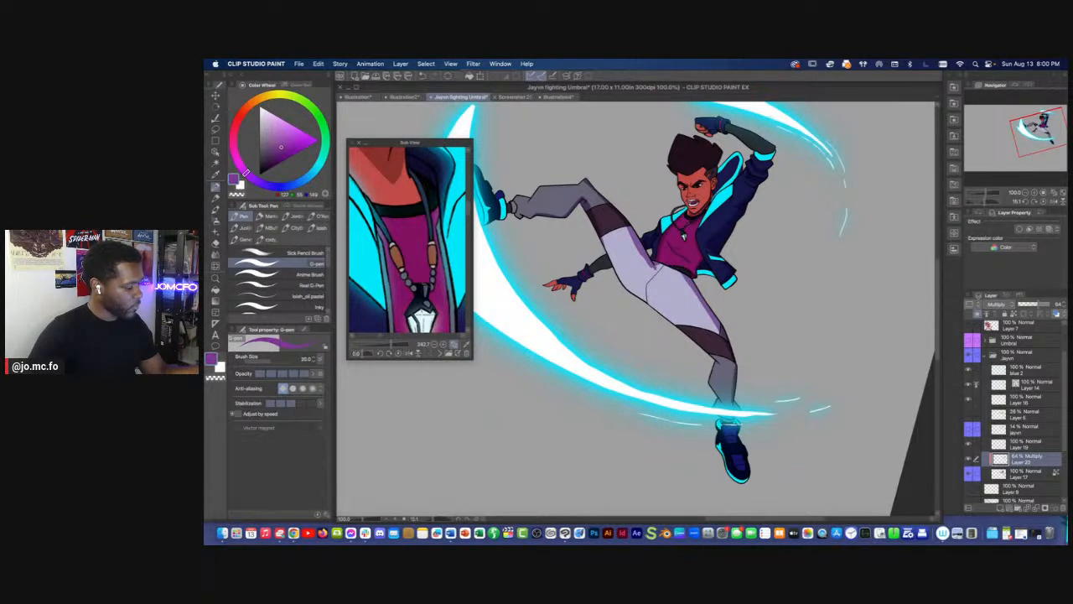
{"action": "key", "text": "bracketright"}
{"action": "key", "text": "bracketright"}
{"action": "left_click_drag", "start_coordinate": [650, 302], "coordinate": [710, 351]}
{"action": "key", "text": "m"}
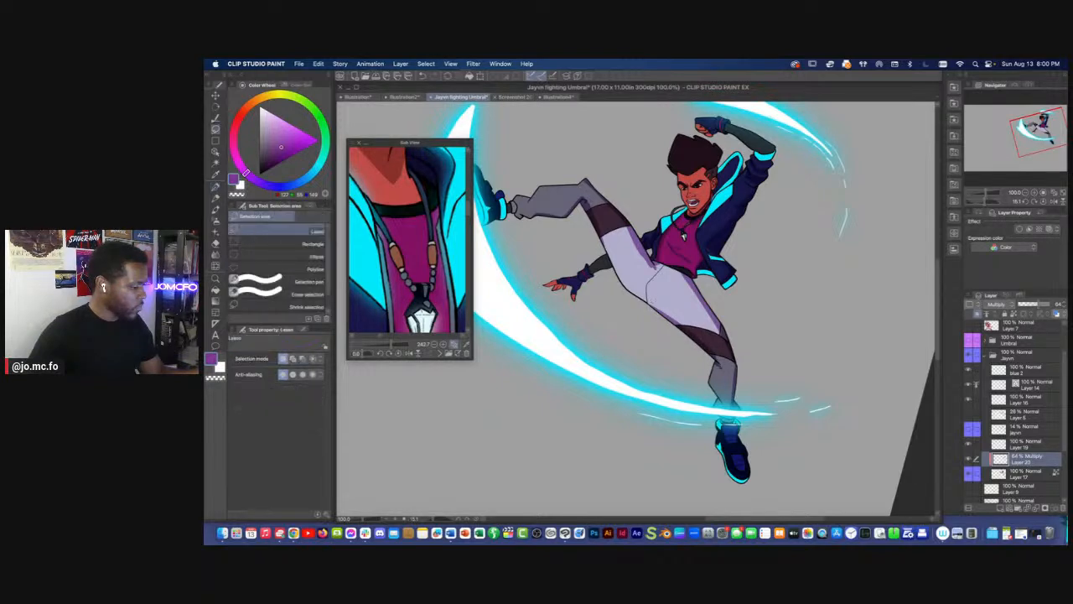
{"action": "key", "text": "p"}
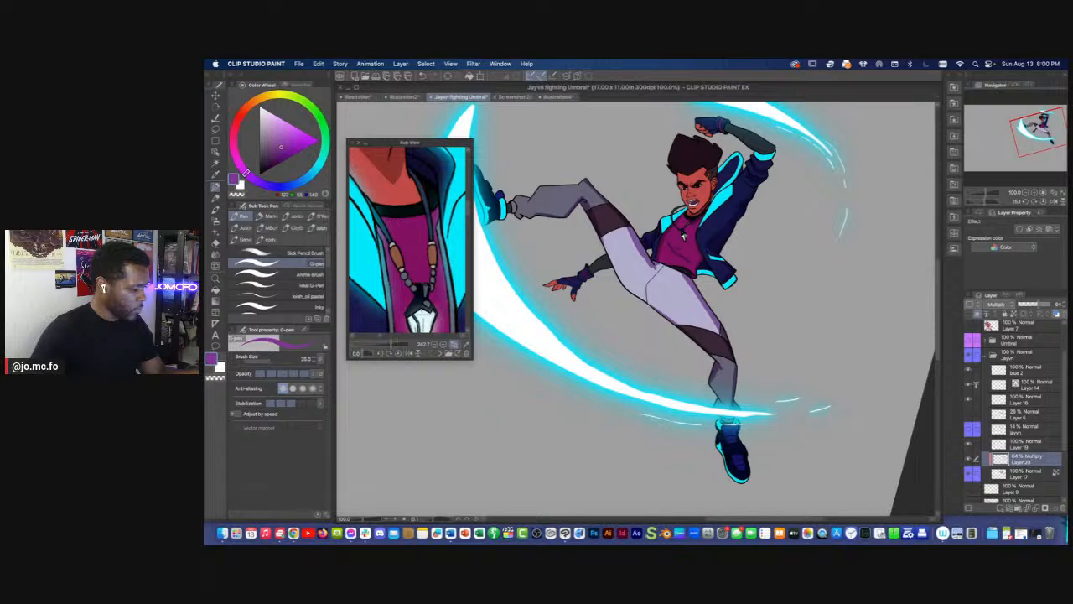
{"action": "key", "text": "bracketleft"}
{"action": "key", "text": "bracketleft"}
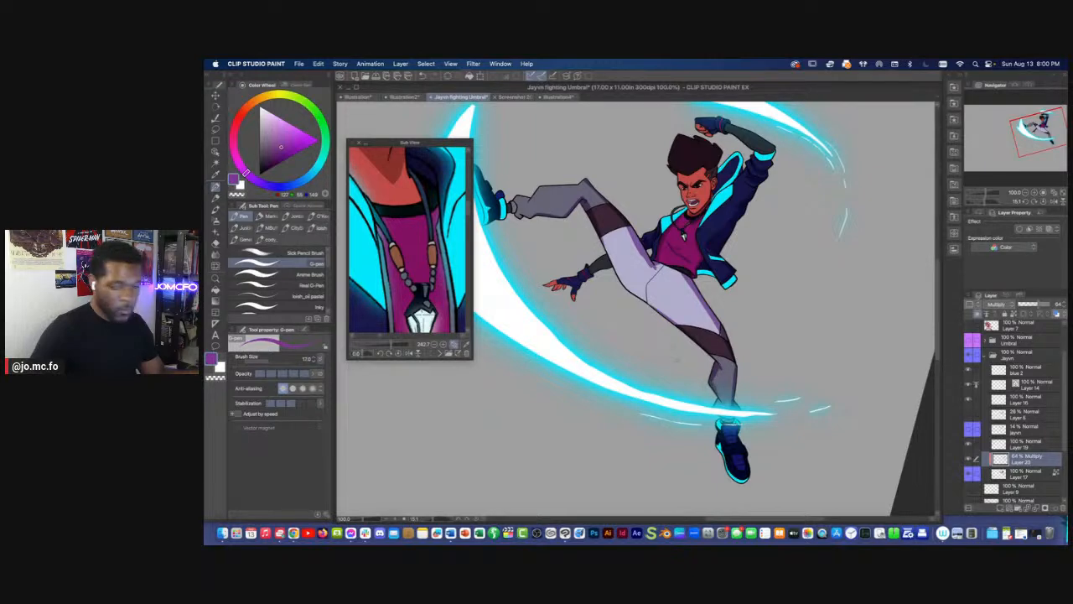
Try the Add (Glow) blending mode on the shadow layer, Layer 20, and return it to Multiply
{"action": "left_click_drag", "start_coordinate": [642, 397], "coordinate": [655, 411]}
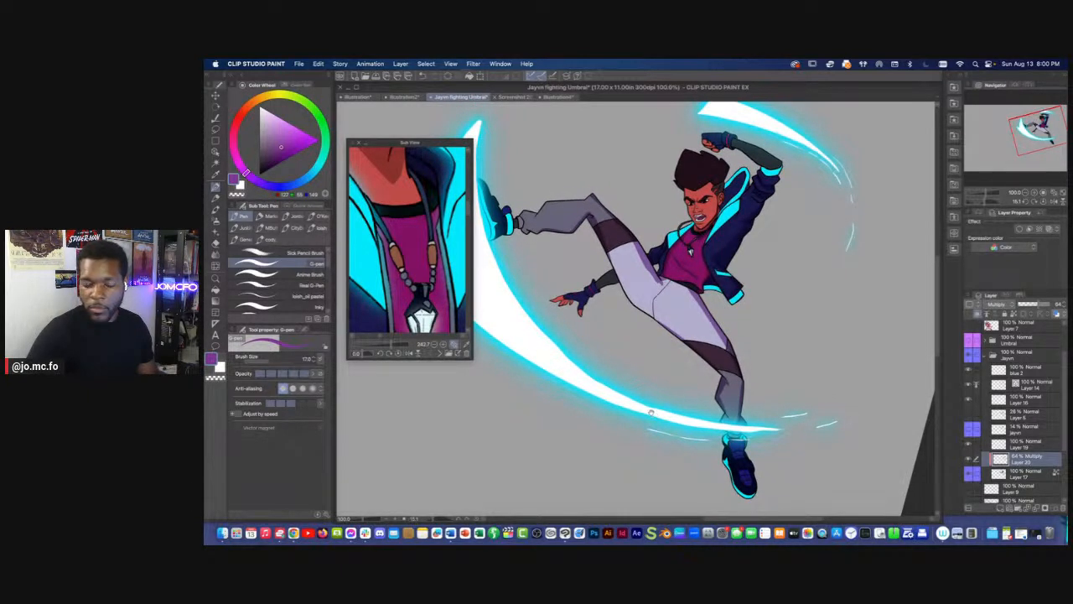
{"action": "key", "text": "r"}
{"action": "left_click_drag", "start_coordinate": [651, 411], "coordinate": [659, 396]}
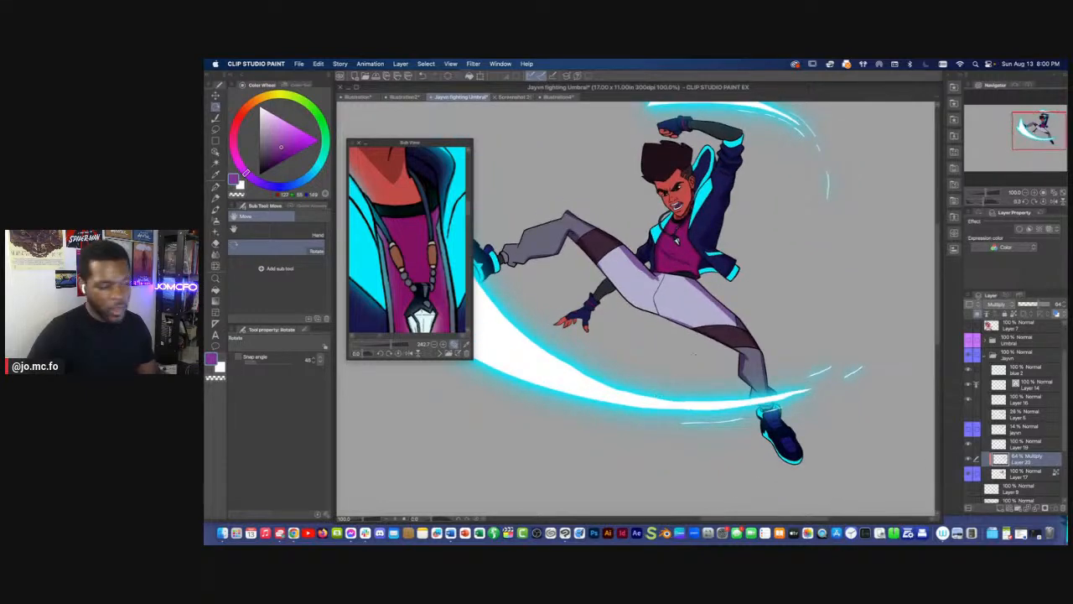
{"action": "left_click", "coordinate": [994, 304]}
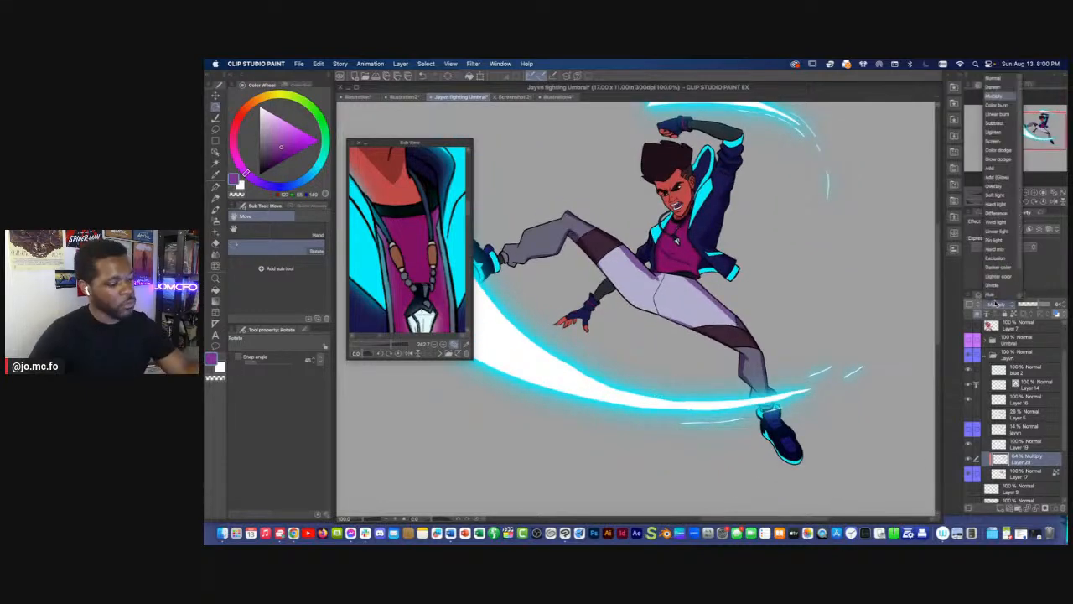
{"action": "left_click", "coordinate": [993, 178]}
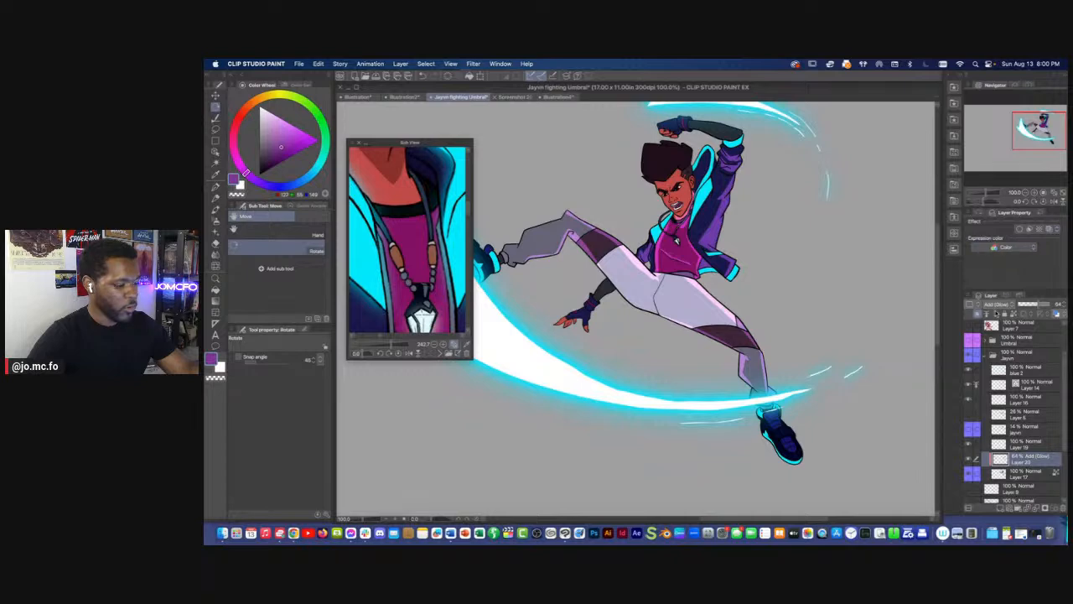
{"action": "left_click", "coordinate": [994, 303]}
{"action": "left_click", "coordinate": [992, 99]}
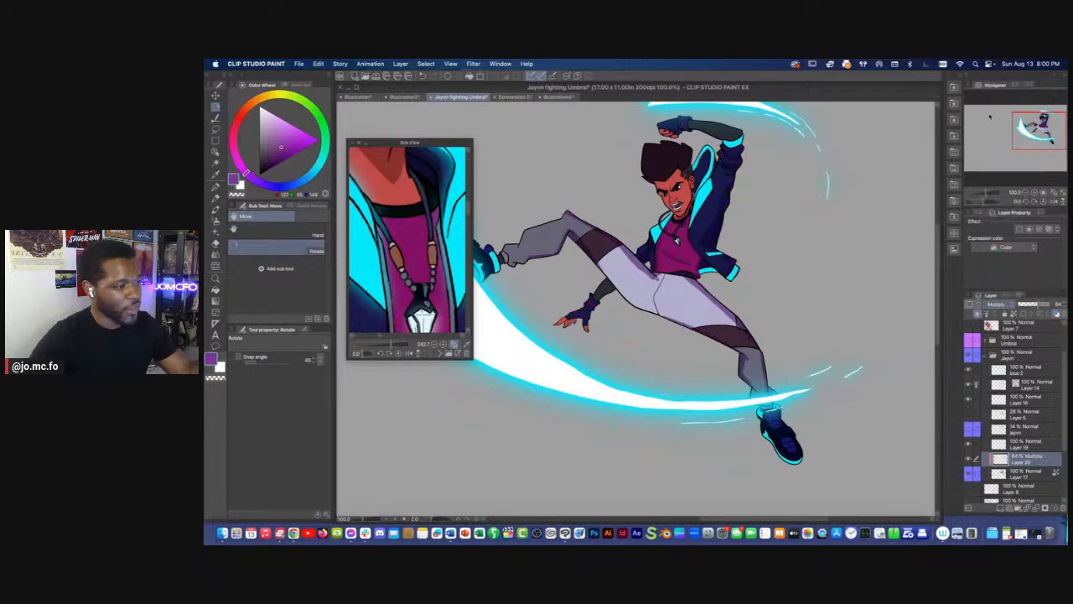
Paint a purple shadow on the ankle cuff of the bent leg with the G-pen at brush size 20
{"action": "left_click_drag", "start_coordinate": [602, 359], "coordinate": [759, 406]}
{"action": "scroll", "coordinate": [755, 382], "scroll_direction": "up", "scroll_amount": 1}
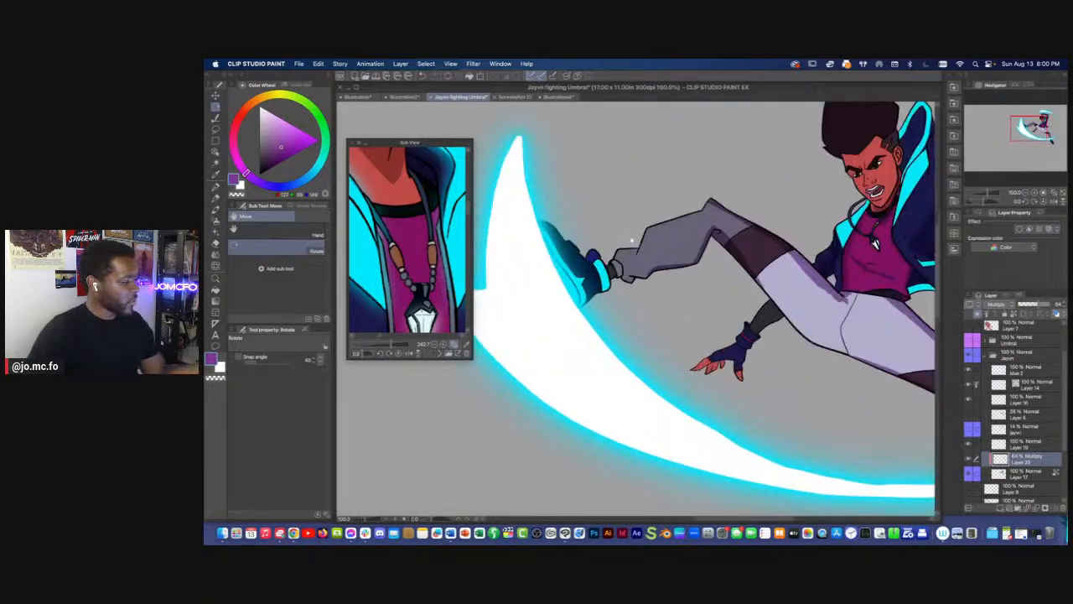
{"action": "left_click_drag", "start_coordinate": [623, 233], "coordinate": [692, 286]}
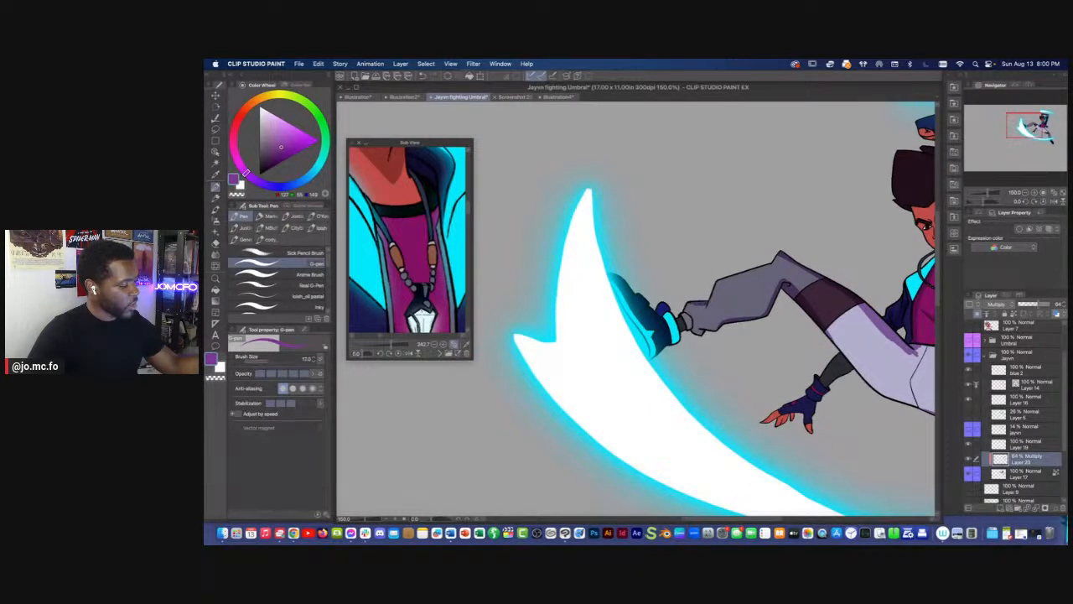
{"action": "key", "text": "]"}
{"action": "left_click_drag", "start_coordinate": [687, 318], "coordinate": [692, 331]}
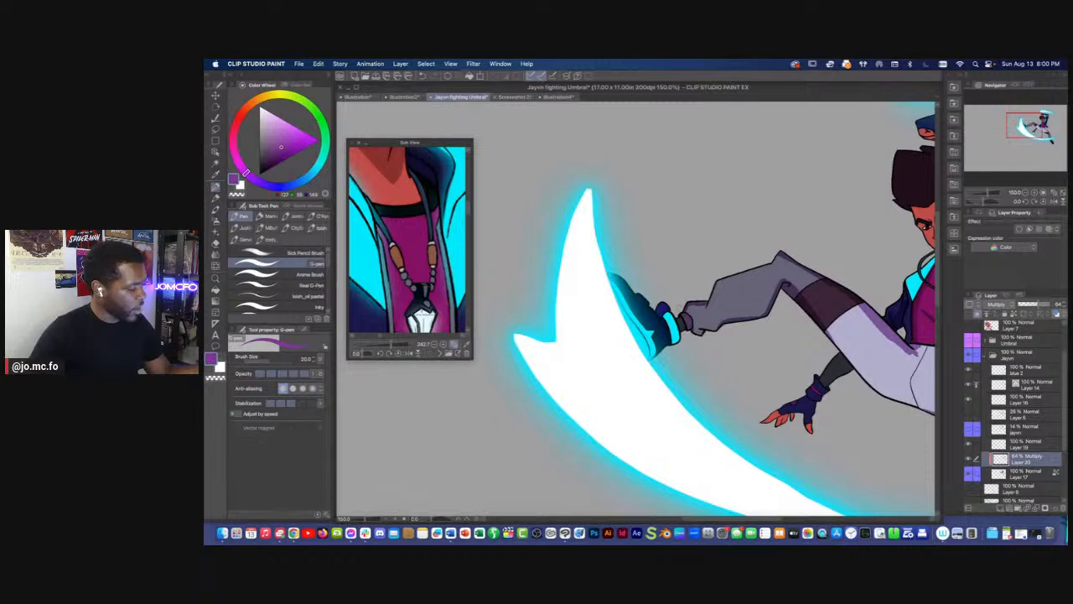
{"action": "key", "text": "bracketleft"}
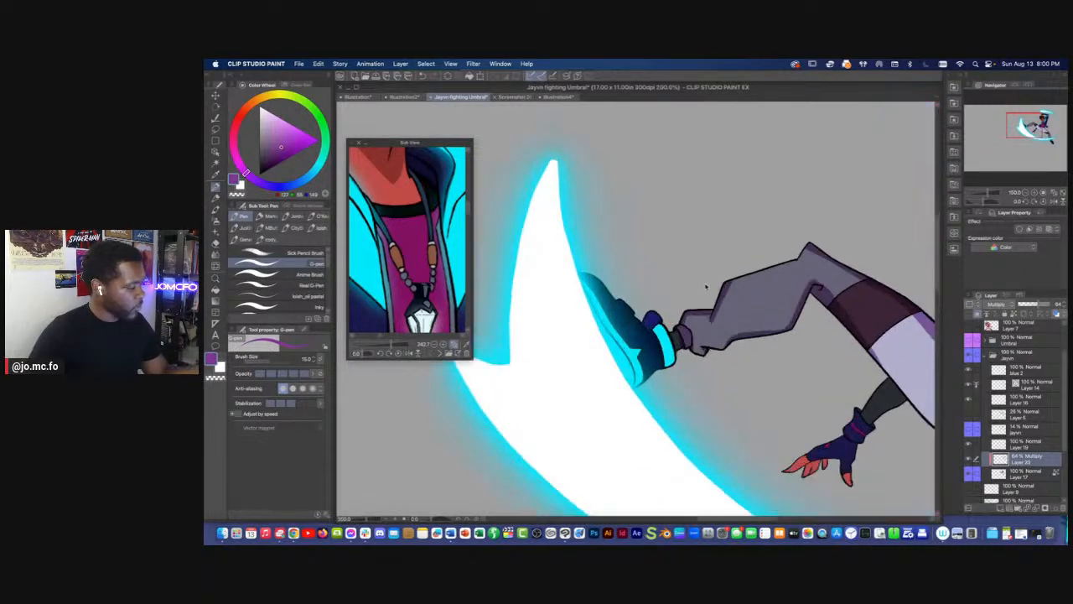
On line-art Layer 14, add black fold lines to the bent leg's lower shin, just above the ankle cuff
{"action": "scroll", "coordinate": [700, 282], "scroll_direction": "up", "scroll_amount": 5}
{"action": "left_click", "coordinate": [1017, 387]}
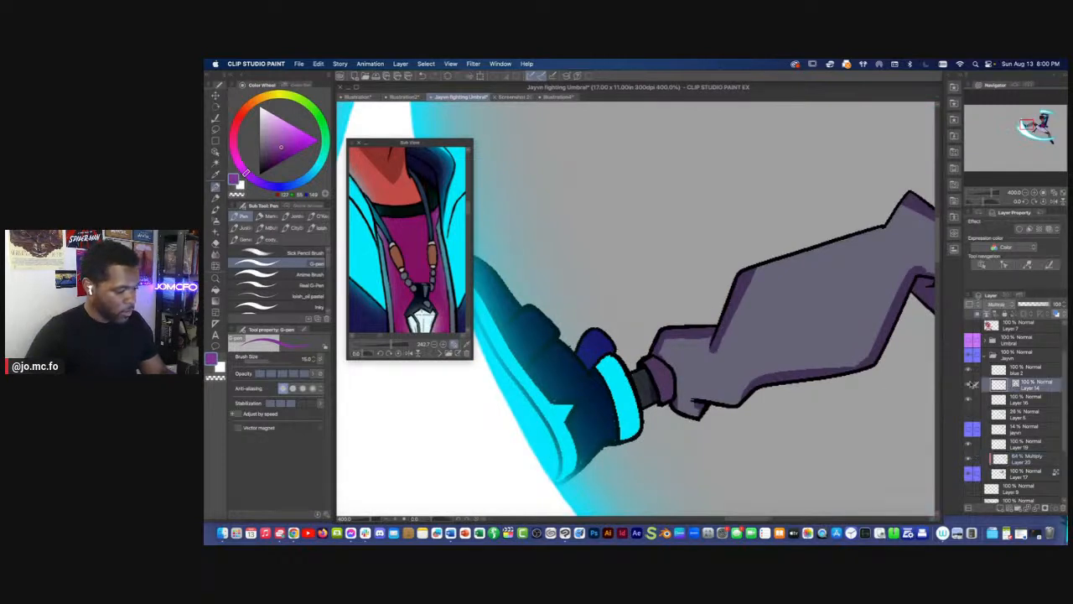
{"action": "left_click", "coordinate": [220, 366]}
{"action": "left_click", "coordinate": [259, 173]}
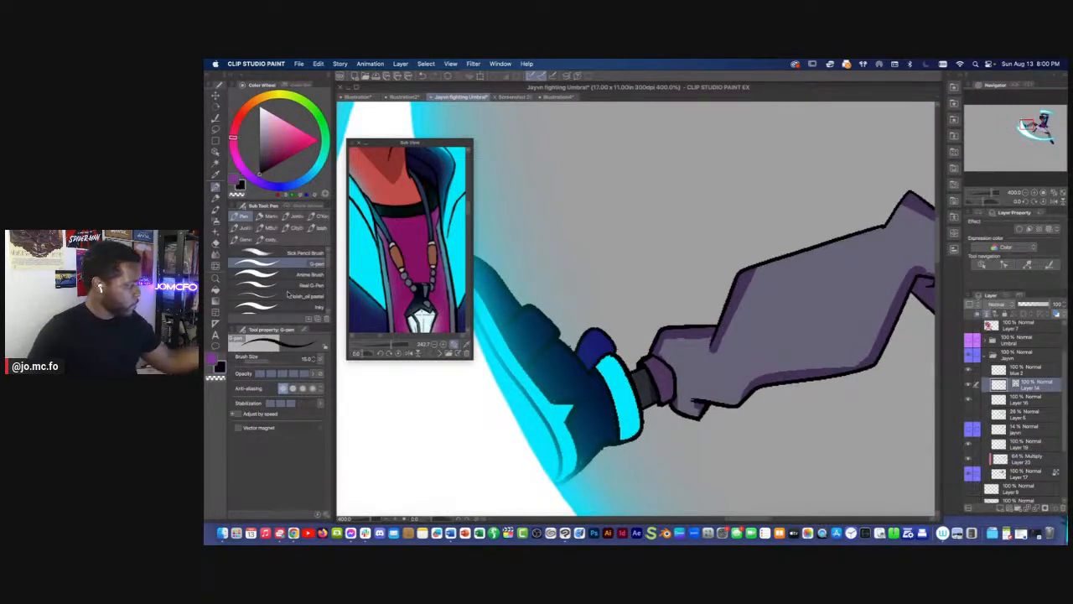
{"action": "key", "text": "super+plus"}
{"action": "key", "text": "super+plus"}
{"action": "key", "text": "p"}
{"action": "mouse_move", "coordinate": [806, 373]}
{"action": "left_mouse_down"}
{"action": "mouse_move", "coordinate": [612, 295]}
{"action": "mouse_move", "coordinate": [642, 302]}
{"action": "mouse_move", "coordinate": [637, 315]}
{"action": "mouse_move", "coordinate": [510, 336]}
{"action": "left_mouse_up"}
{"action": "key", "text": "p"}
{"action": "key", "text": "bracketleft"}
{"action": "key", "text": "bracketleft"}
{"action": "key", "text": "bracketleft"}
{"action": "key", "text": "m"}
{"action": "key", "text": "Delete"}
{"action": "key", "text": "super+d"}
{"action": "scroll", "coordinate": [509, 331], "scroll_direction": "down", "scroll_amount": 2}
{"action": "scroll", "coordinate": [510, 332], "scroll_direction": "down", "scroll_amount": 3}
{"action": "left_click_drag", "start_coordinate": [532, 405], "coordinate": [610, 400]}
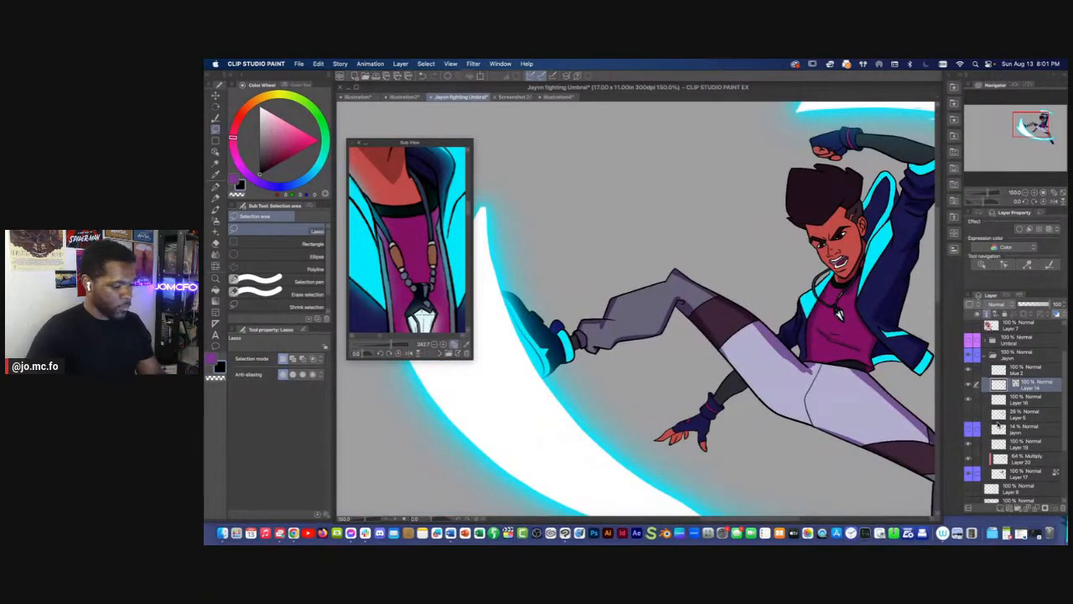
On Layer 20, add pointed purple fold shadows to the bent leg's lower shin using lasso selections and the G-pen
{"action": "left_click", "coordinate": [1019, 460]}
{"action": "key", "text": "x"}
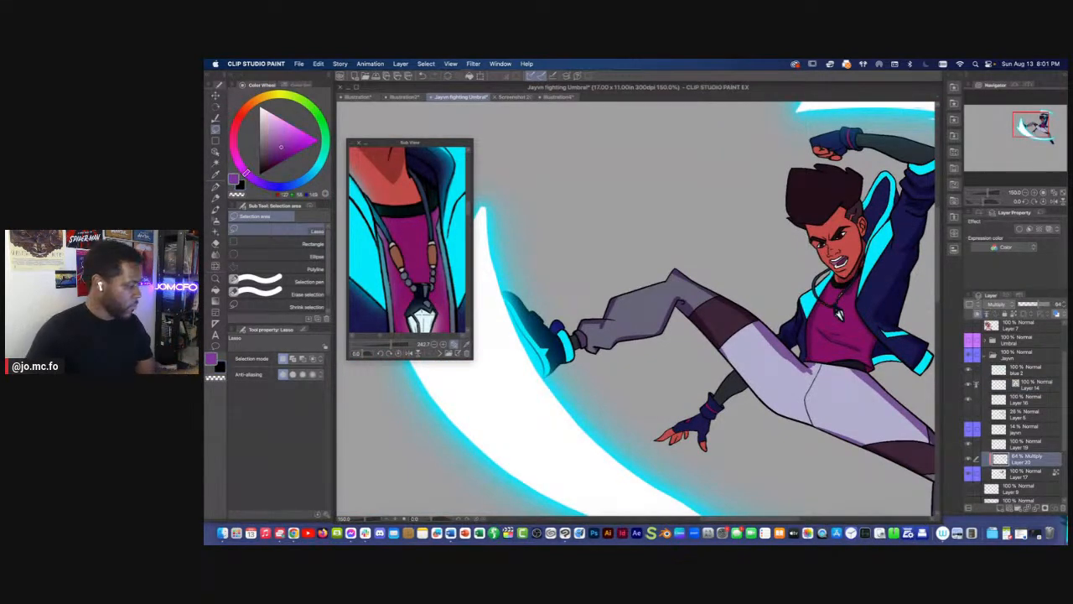
{"action": "scroll", "coordinate": [569, 325], "scroll_direction": "up", "scroll_amount": 3}
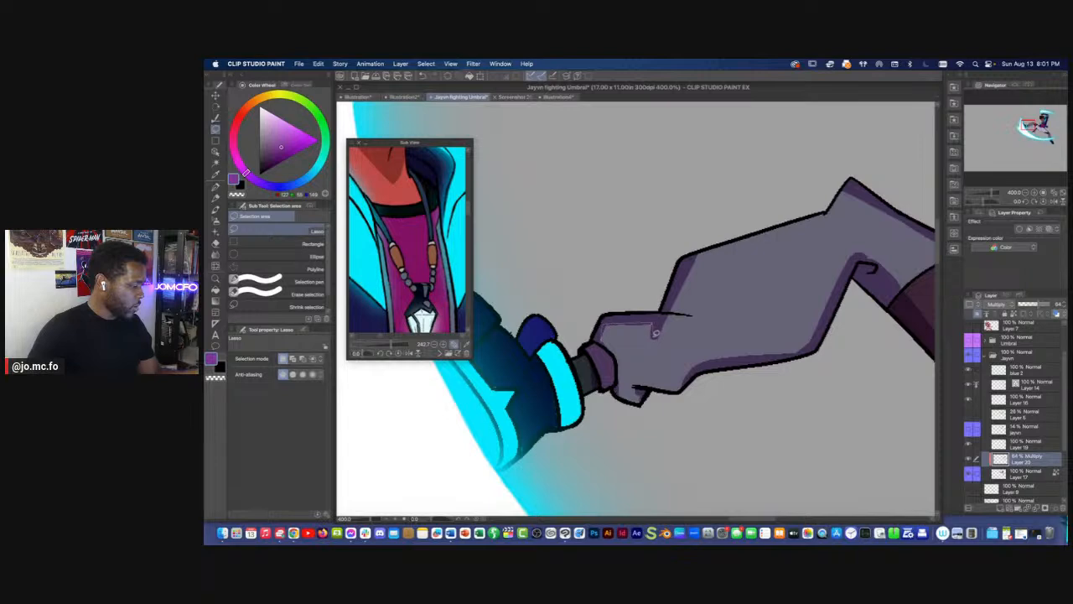
{"action": "left_click_drag", "start_coordinate": [648, 351], "coordinate": [646, 348]}
{"action": "key", "text": "Delete"}
{"action": "key", "text": "super+d"}
{"action": "mouse_move", "coordinate": [678, 284]}
{"action": "left_mouse_down"}
{"action": "mouse_move", "coordinate": [691, 278]}
{"action": "mouse_move", "coordinate": [700, 315]}
{"action": "mouse_move", "coordinate": [658, 312]}
{"action": "mouse_move", "coordinate": [676, 313]}
{"action": "left_mouse_up"}
{"action": "key", "text": "p"}
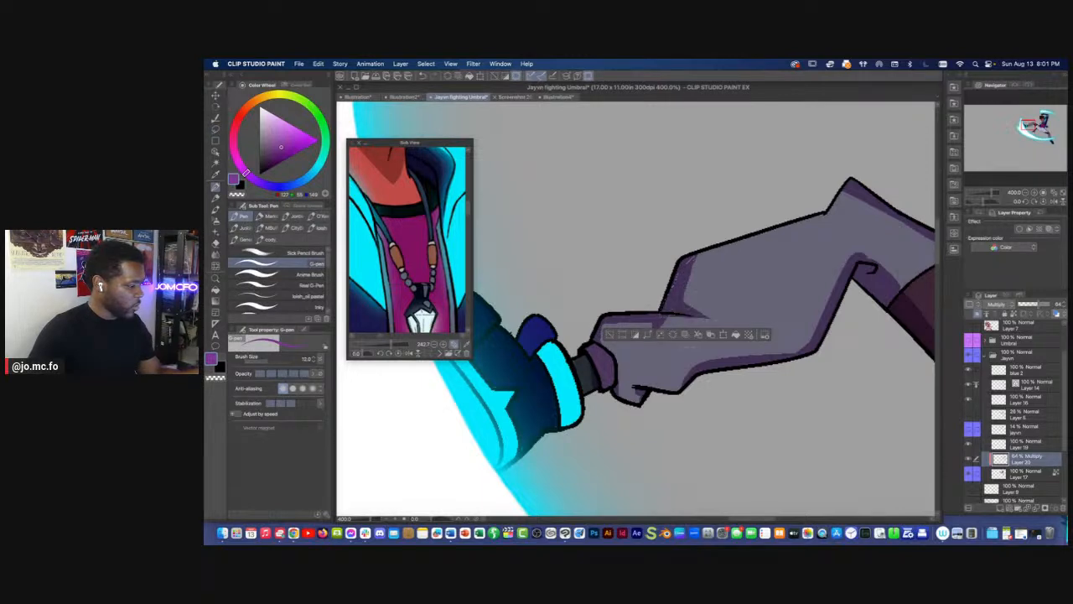
{"action": "key", "text": "super+d"}
{"action": "mouse_move", "coordinate": [645, 345]}
{"action": "left_mouse_down"}
{"action": "mouse_move", "coordinate": [595, 340]}
{"action": "mouse_move", "coordinate": [755, 341]}
{"action": "mouse_move", "coordinate": [655, 408]}
{"action": "left_mouse_up"}
{"action": "key", "text": "p"}
{"action": "key", "text": "p"}
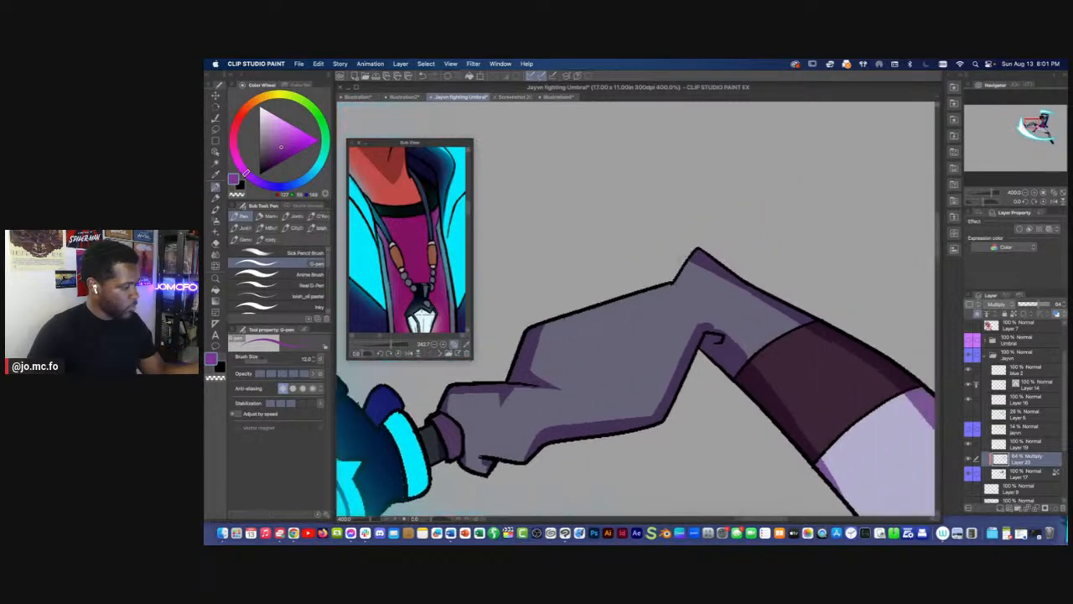
Shape the purple shadow at the top of the bent knee with a lasso selection
{"action": "key", "text": "m"}
{"action": "left_click_drag", "start_coordinate": [699, 282], "coordinate": [695, 250]}
{"action": "key", "text": "Delete"}
{"action": "key", "text": "super+d"}
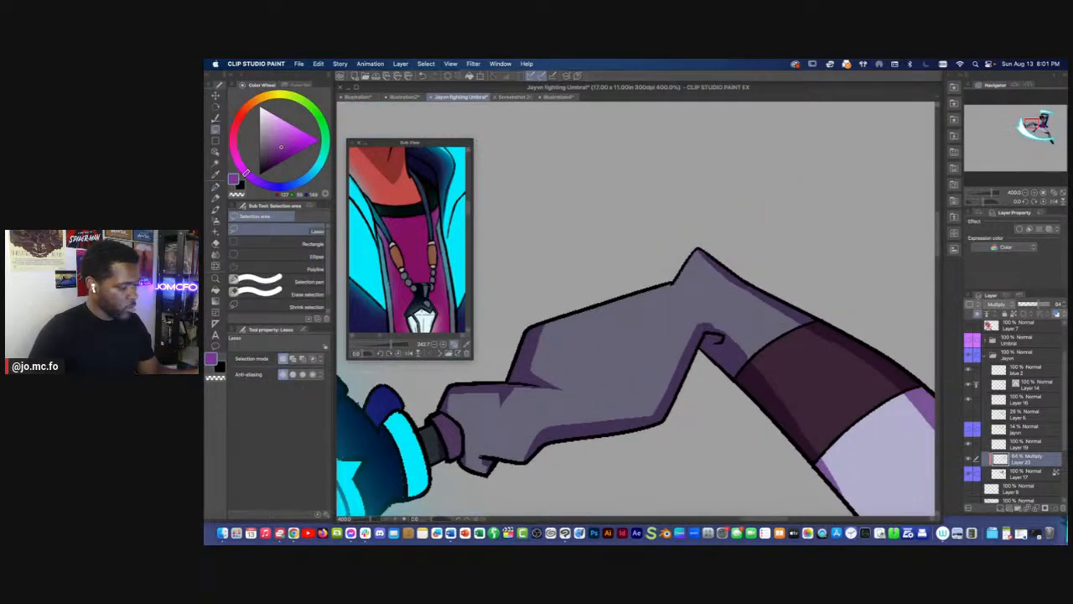
{"action": "key", "text": "super+minus"}
{"action": "key", "text": "super+minus"}
{"action": "left_click_drag", "start_coordinate": [698, 312], "coordinate": [656, 286]}
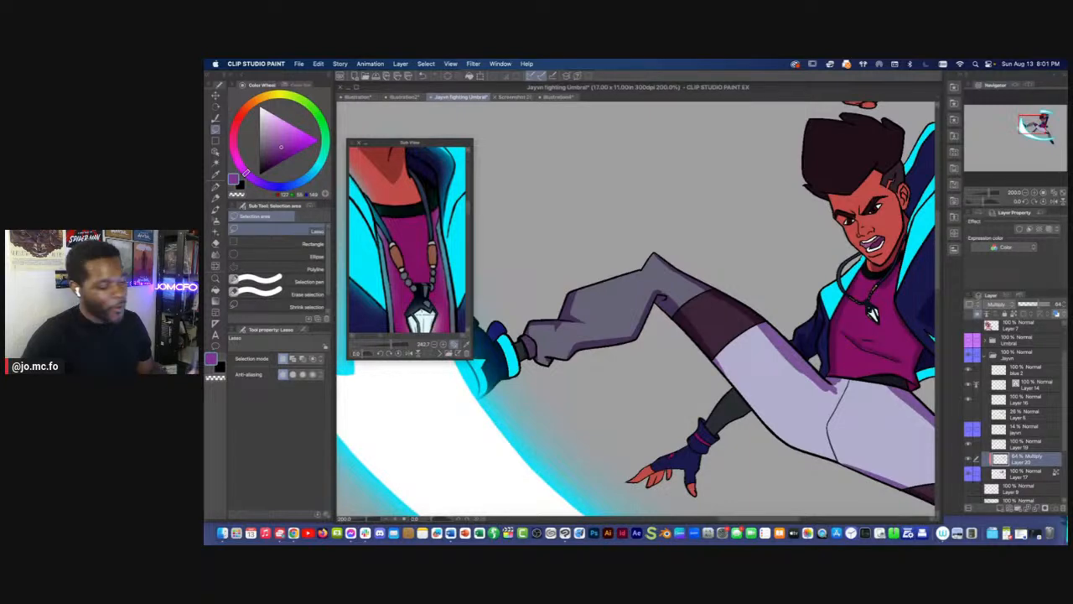
Add purple shading around the inner fold behind the bent knee with the G-pen
{"action": "key", "text": "super+plus"}
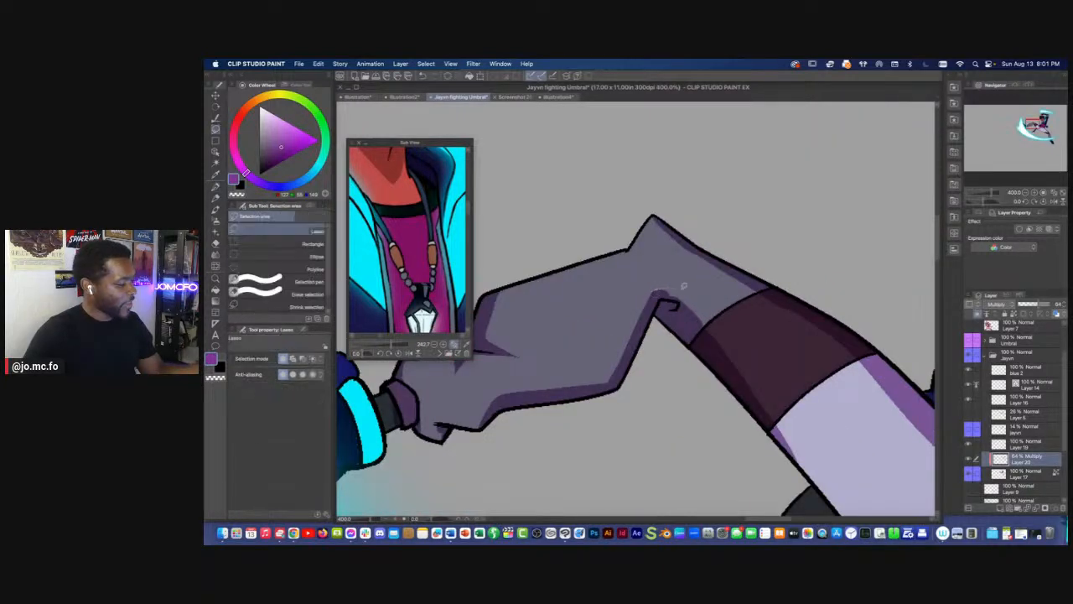
{"action": "key", "text": "p"}
{"action": "mouse_move", "coordinate": [670, 325]}
{"action": "left_mouse_down"}
{"action": "mouse_move", "coordinate": [655, 293]}
{"action": "mouse_move", "coordinate": [691, 308]}
{"action": "mouse_move", "coordinate": [696, 332]}
{"action": "left_mouse_up"}
{"action": "key", "text": "super+d"}
{"action": "mouse_move", "coordinate": [681, 257]}
{"action": "left_mouse_down"}
{"action": "mouse_move", "coordinate": [625, 214]}
{"action": "mouse_move", "coordinate": [811, 308]}
{"action": "mouse_move", "coordinate": [894, 446]}
{"action": "mouse_move", "coordinate": [587, 226]}
{"action": "left_mouse_up"}
{"action": "key", "text": "m"}
{"action": "key", "text": "super+minus"}
{"action": "key", "text": "super+minus"}
{"action": "key", "text": "super+minus"}
{"action": "key", "text": "super+d"}
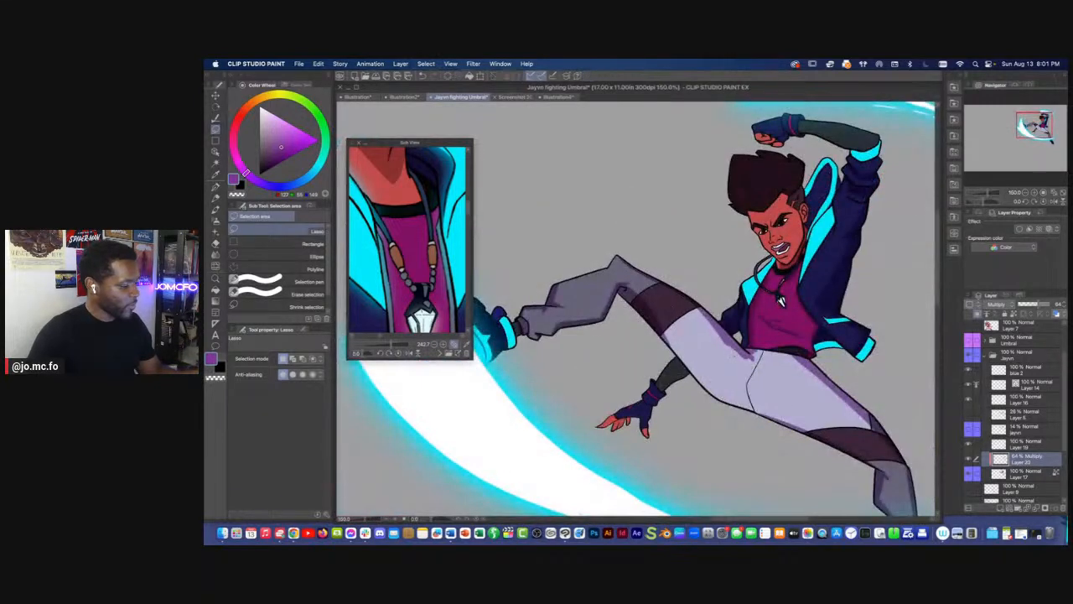
Reshape the ragged hip end of the bent leg's thigh shadow into clean pointed folds using lasso selections
{"action": "key", "text": "super+plus"}
{"action": "key", "text": "super+plus"}
{"action": "key", "text": "super+plus"}
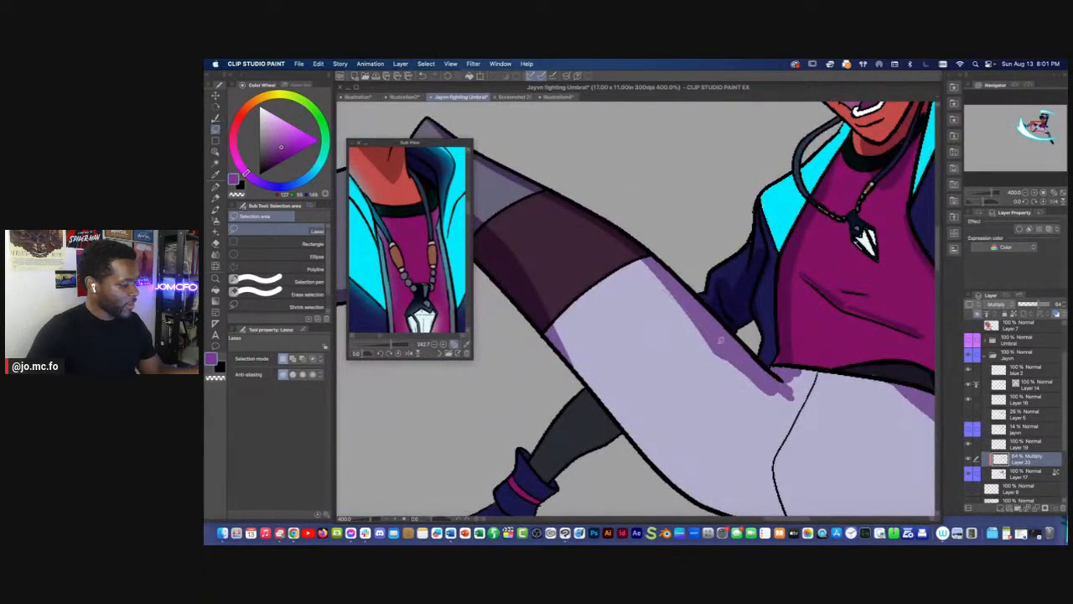
{"action": "mouse_move", "coordinate": [776, 394]}
{"action": "left_mouse_down"}
{"action": "mouse_move", "coordinate": [803, 363]}
{"action": "mouse_move", "coordinate": [696, 390]}
{"action": "mouse_move", "coordinate": [630, 293]}
{"action": "left_mouse_up"}
{"action": "key", "text": "Delete"}
{"action": "key", "text": "super+d"}
{"action": "mouse_move", "coordinate": [753, 266]}
{"action": "left_mouse_down"}
{"action": "mouse_move", "coordinate": [709, 296]}
{"action": "mouse_move", "coordinate": [692, 331]}
{"action": "mouse_move", "coordinate": [678, 309]}
{"action": "mouse_move", "coordinate": [662, 338]}
{"action": "mouse_move", "coordinate": [681, 193]}
{"action": "left_mouse_up"}
{"action": "key", "text": "p"}
{"action": "key", "text": "m"}
{"action": "key", "text": "Delete"}
{"action": "key", "text": "super+d"}
{"action": "key", "text": "p"}
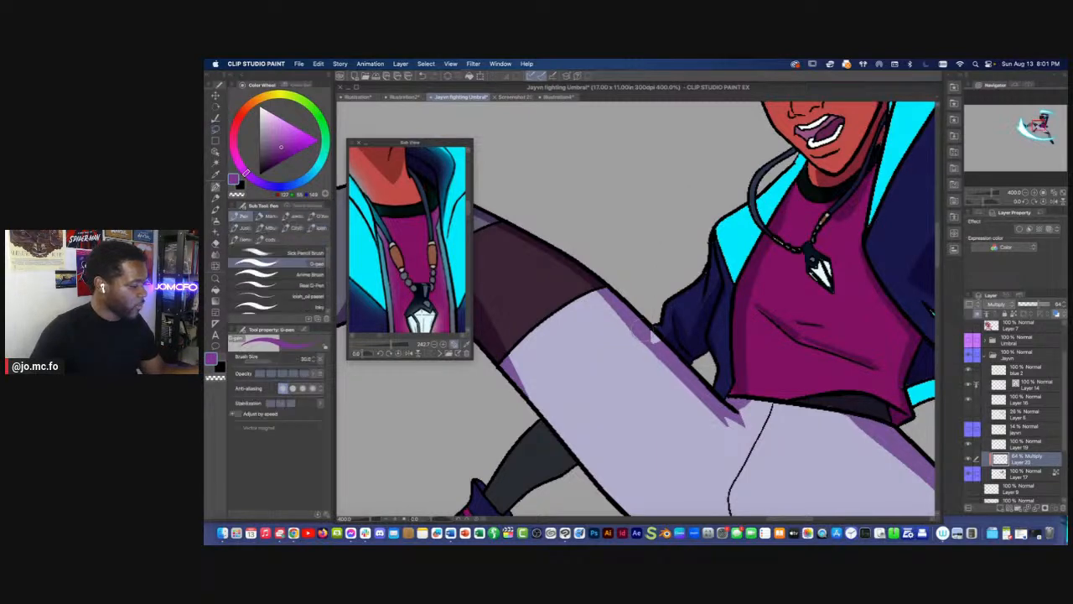
Refine the purple shadows around the hips and shirt hem with a finer G-pen
{"action": "key", "text": "bracketleft"}
{"action": "left_click_drag", "start_coordinate": [691, 392], "coordinate": [588, 380]}
{"action": "key", "text": "bracketleft"}
{"action": "key", "text": "bracketleft"}
{"action": "key", "text": "bracketleft"}
{"action": "key", "text": "bracketleft"}
{"action": "key", "text": "bracketleft"}
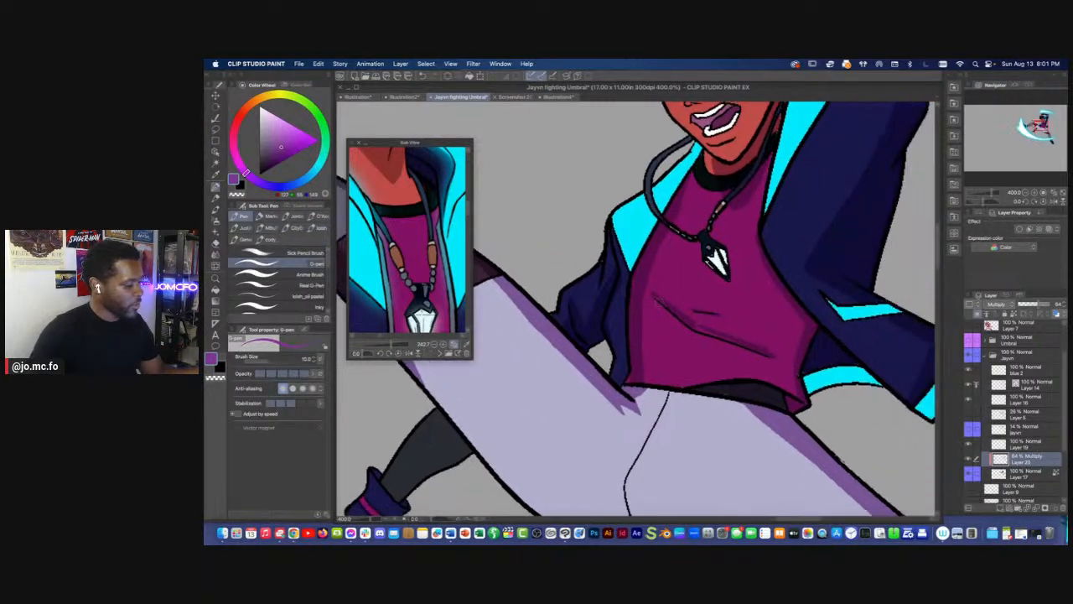
{"action": "left_click_drag", "start_coordinate": [690, 328], "coordinate": [619, 290]}
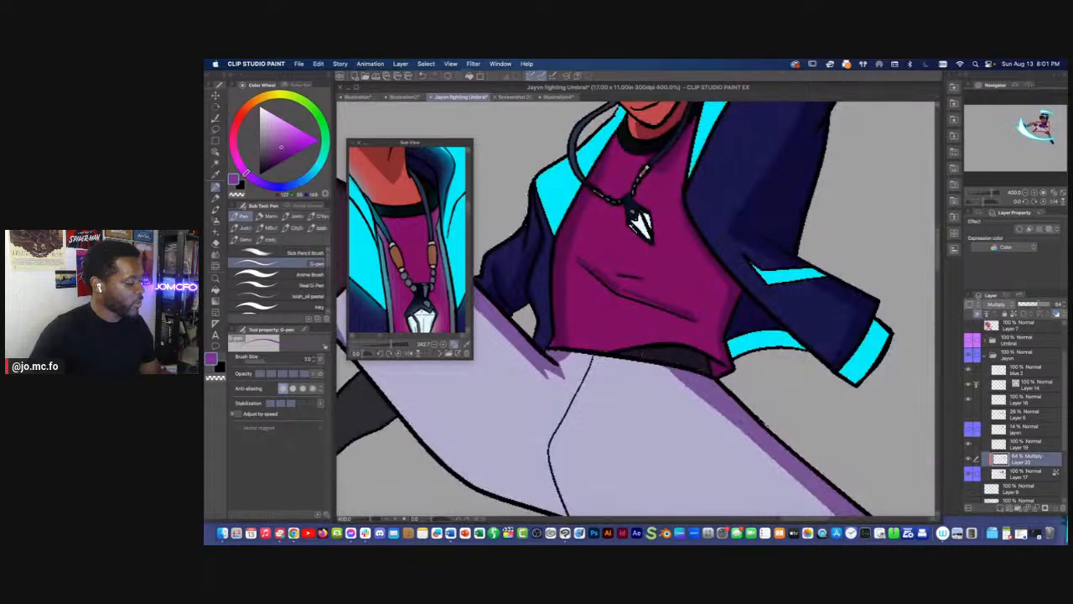
{"action": "scroll", "coordinate": [723, 379], "scroll_direction": "down", "scroll_amount": 2}
{"action": "scroll", "coordinate": [718, 373], "scroll_direction": "up", "scroll_amount": 2}
{"action": "left_click_drag", "start_coordinate": [708, 366], "coordinate": [724, 436]}
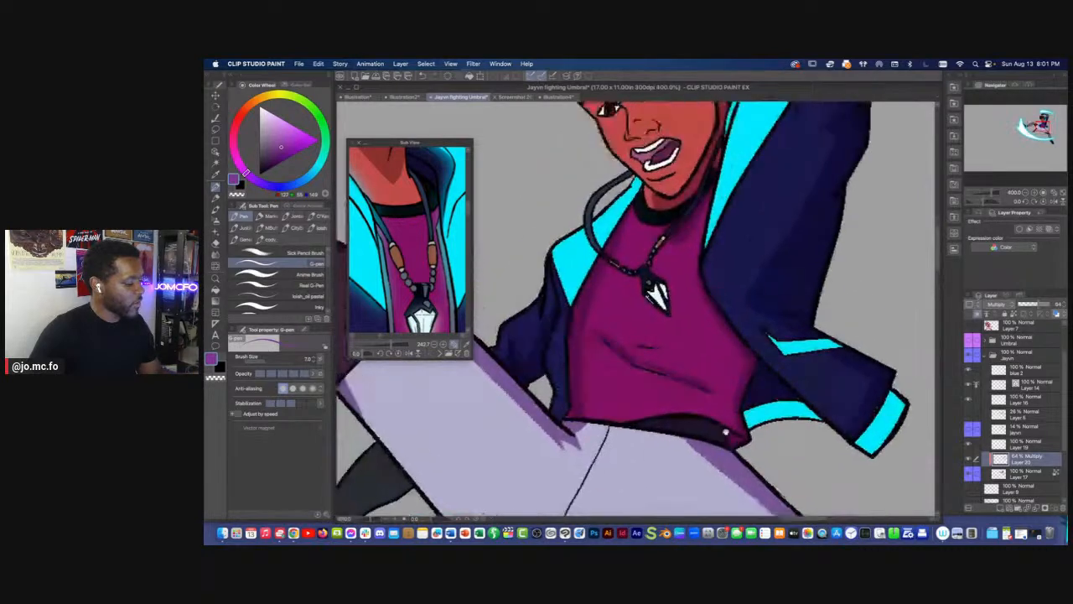
{"action": "left_click_drag", "start_coordinate": [745, 370], "coordinate": [743, 424]}
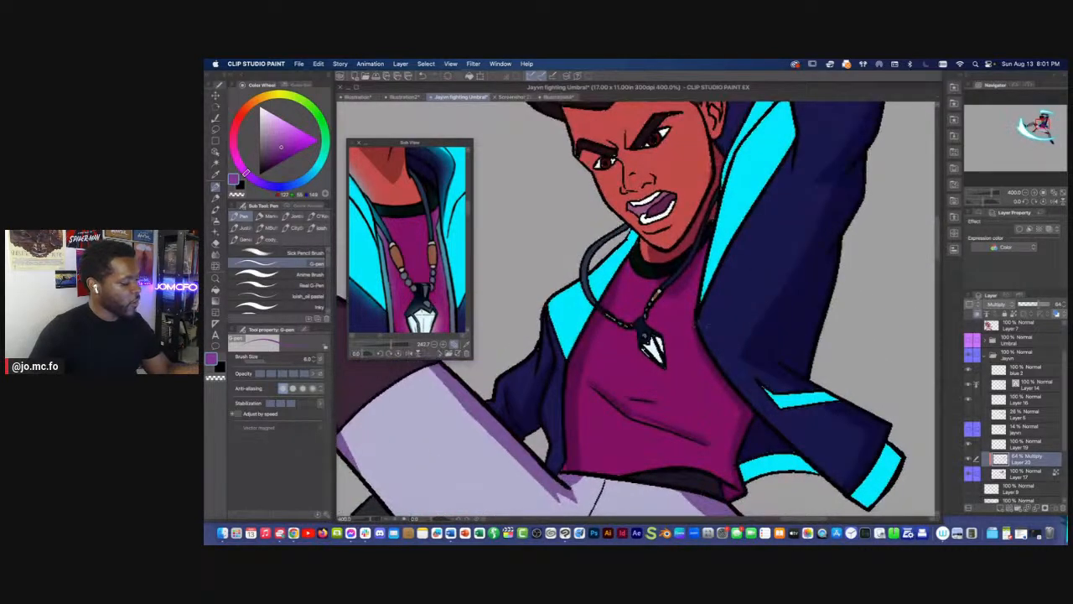
{"action": "scroll", "coordinate": [709, 222], "scroll_direction": "down", "scroll_amount": 4}
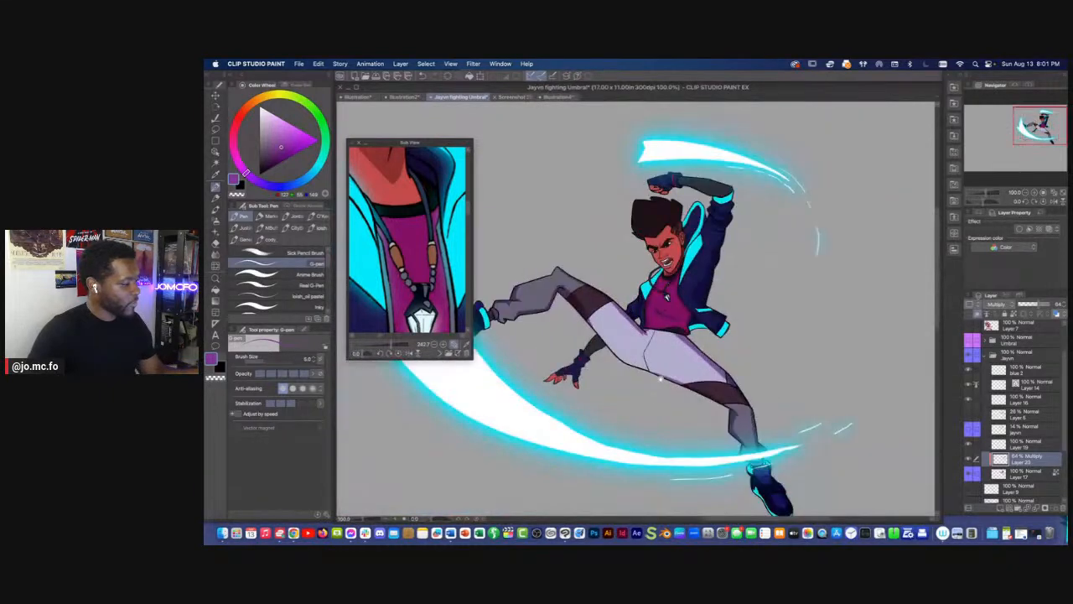
{"action": "left_click_drag", "start_coordinate": [677, 285], "coordinate": [669, 371]}
{"action": "scroll", "coordinate": [668, 372], "scroll_direction": "up", "scroll_amount": 4}
{"action": "left_click_drag", "start_coordinate": [664, 323], "coordinate": [620, 429]}
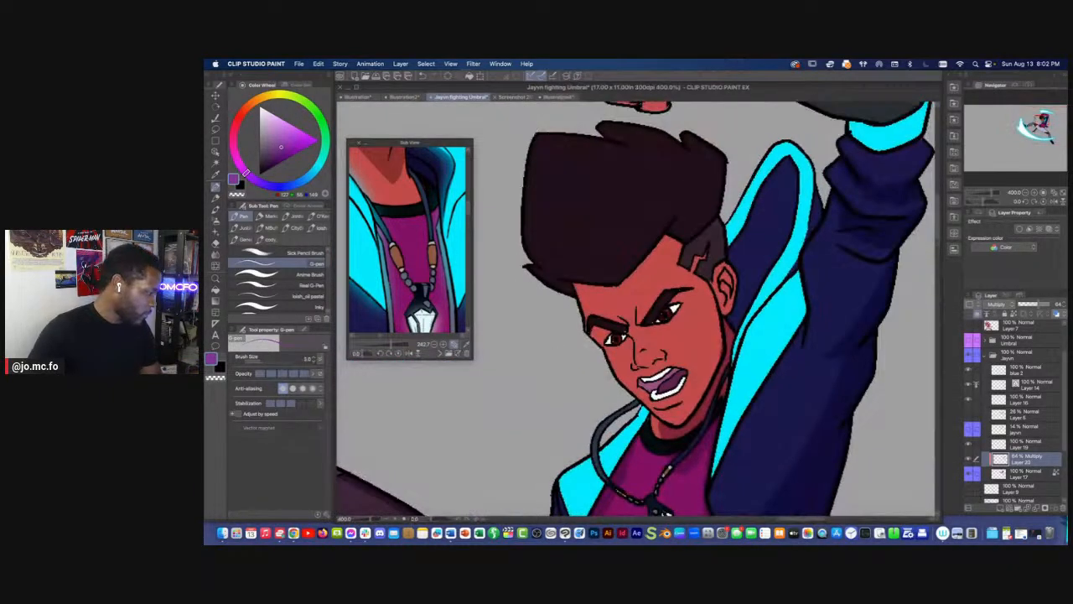
{"action": "key", "text": "]"}
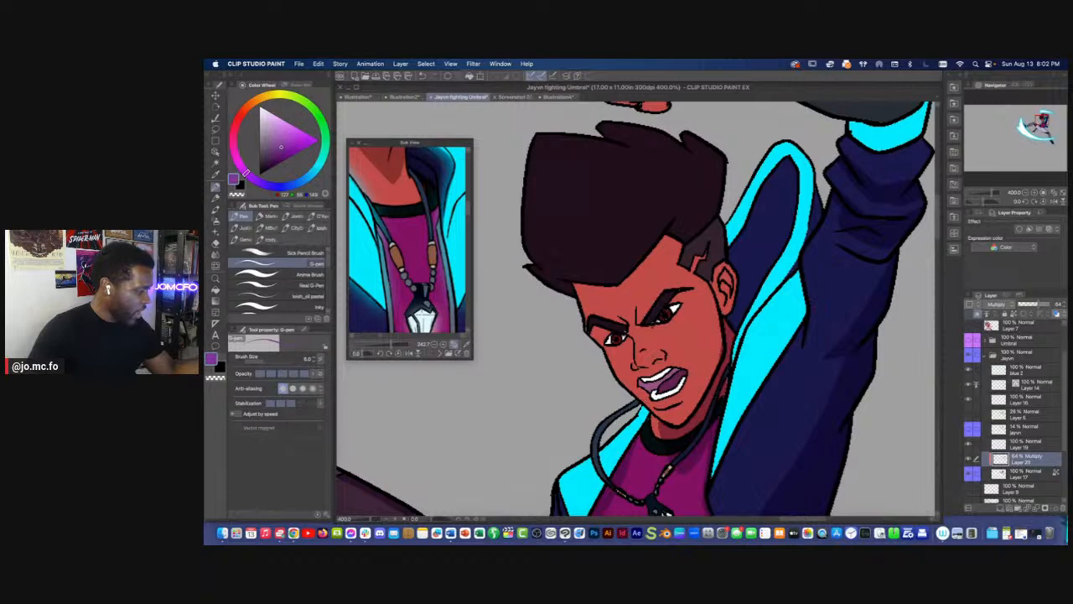
{"action": "key", "text": "]"}
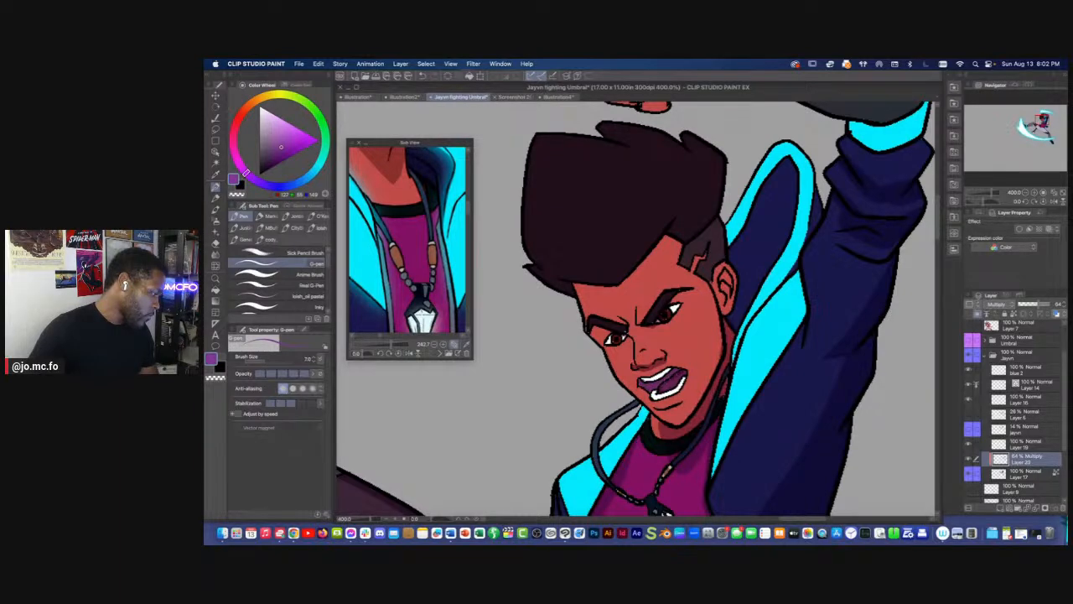
{"action": "key", "text": "super+minus"}
{"action": "key", "text": "super+minus"}
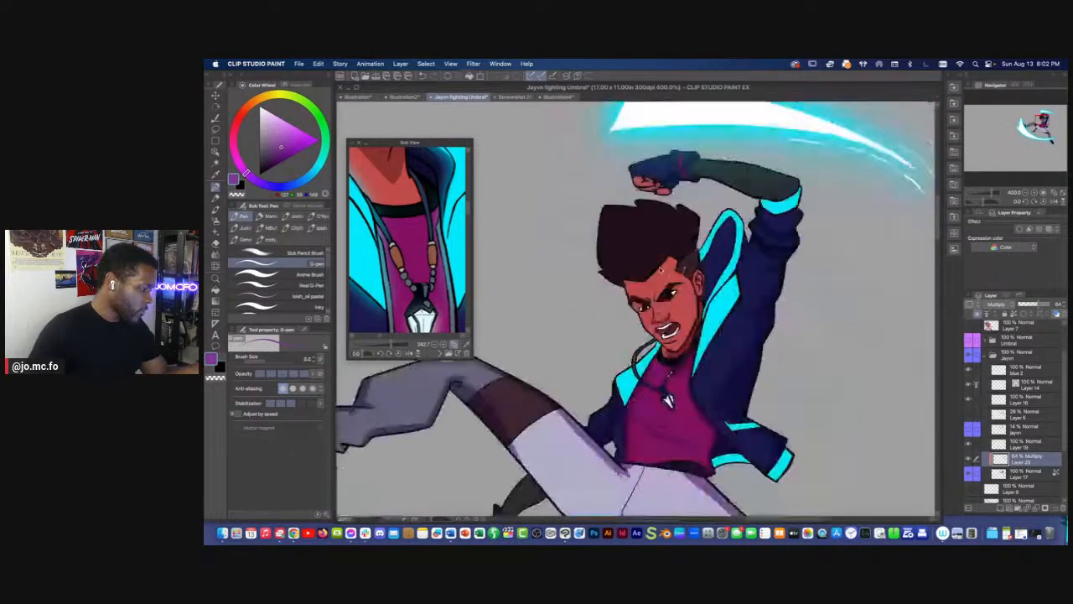
Paint purple shading on the character's hair with the G-pen, adjusting the brush size up to 17
{"action": "mouse_move", "coordinate": [735, 234]}
{"action": "left_mouse_down"}
{"action": "mouse_move", "coordinate": [730, 284]}
{"action": "mouse_move", "coordinate": [710, 286]}
{"action": "left_mouse_up"}
{"action": "key", "text": "]"}
{"action": "key", "text": "]"}
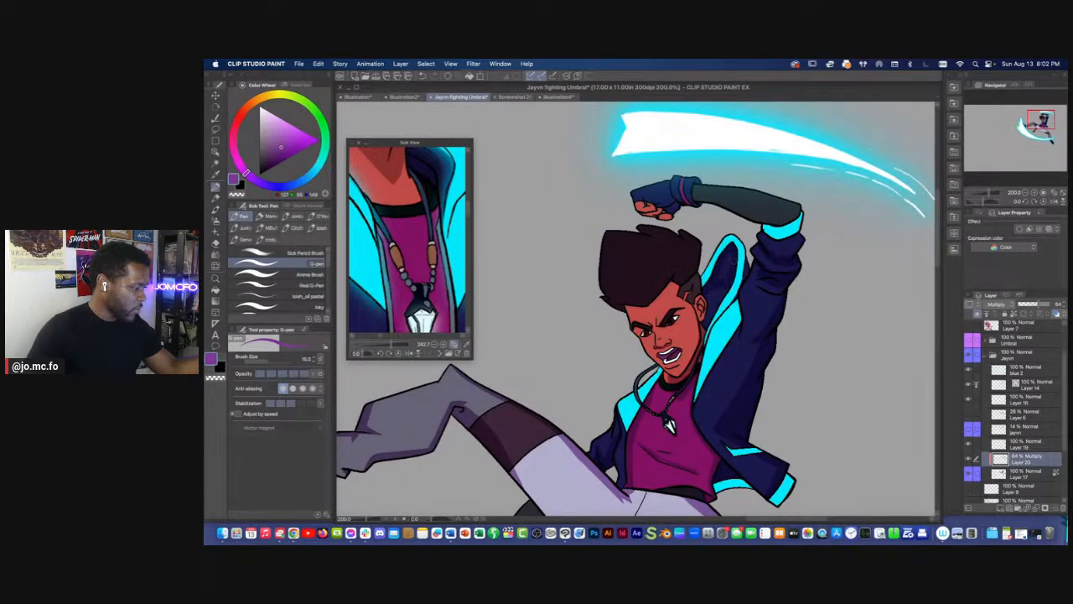
{"action": "key", "text": "bracketleft"}
{"action": "key", "text": "bracketleft"}
{"action": "key", "text": "bracketleft"}
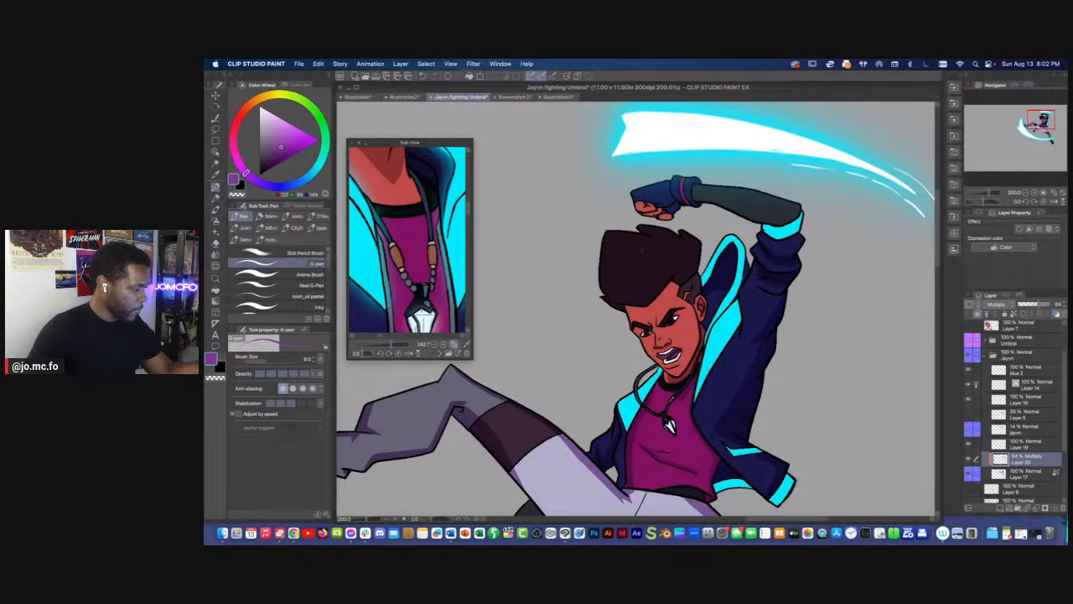
{"action": "scroll", "coordinate": [652, 253], "scroll_direction": "up", "scroll_amount": 2}
{"action": "left_click_drag", "start_coordinate": [635, 273], "coordinate": [640, 303]}
{"action": "key", "text": "bracketright"}
{"action": "key", "text": "bracketright"}
{"action": "key", "text": "bracketright"}
{"action": "key", "text": "bracketright"}
{"action": "left_click_drag", "start_coordinate": [776, 275], "coordinate": [745, 333]}
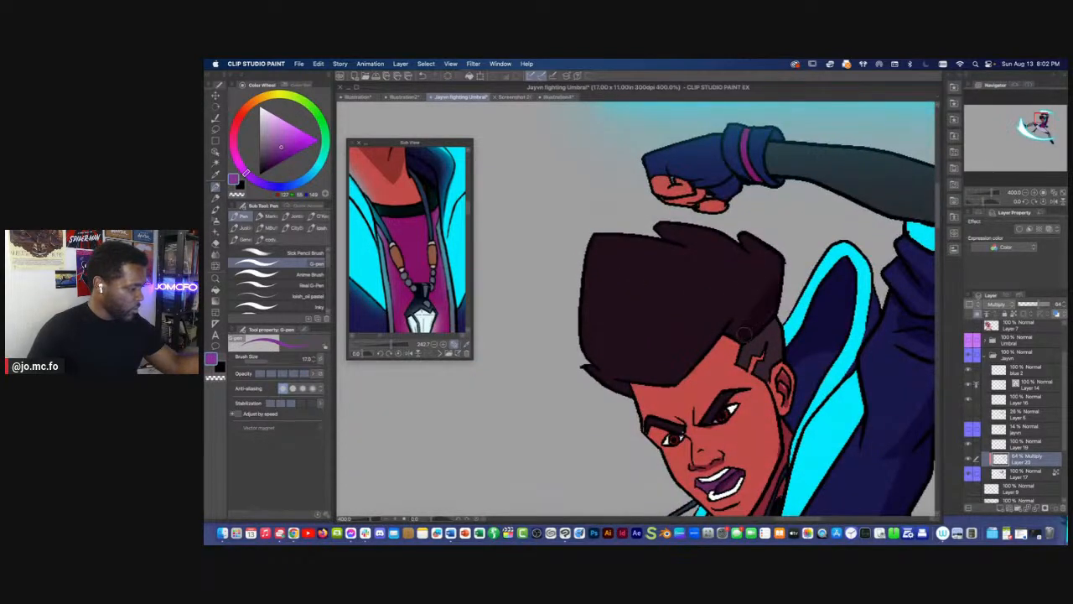
Lasso the side of the hair above the ear and fill the selection with the purple shadow colour
{"action": "key", "text": "m"}
{"action": "mouse_move", "coordinate": [766, 267]}
{"action": "left_mouse_down"}
{"action": "mouse_move", "coordinate": [709, 265]}
{"action": "mouse_move", "coordinate": [687, 292]}
{"action": "mouse_move", "coordinate": [663, 296]}
{"action": "mouse_move", "coordinate": [614, 287]}
{"action": "mouse_move", "coordinate": [590, 333]}
{"action": "mouse_move", "coordinate": [611, 385]}
{"action": "mouse_move", "coordinate": [634, 397]}
{"action": "mouse_move", "coordinate": [633, 379]}
{"action": "mouse_move", "coordinate": [669, 382]}
{"action": "mouse_move", "coordinate": [724, 332]}
{"action": "mouse_move", "coordinate": [752, 337]}
{"action": "left_mouse_up"}
{"action": "key", "text": "alt+Delete"}
{"action": "key", "text": "super+d"}
Shade the underside of the raised forearm with the G-pen at sizes 10 and 17, checking it with Layer 19 hidden and shown
{"action": "mouse_move", "coordinate": [657, 295]}
{"action": "left_mouse_down"}
{"action": "mouse_move", "coordinate": [552, 367]}
{"action": "mouse_move", "coordinate": [489, 385]}
{"action": "left_mouse_up"}
{"action": "key", "text": "p"}
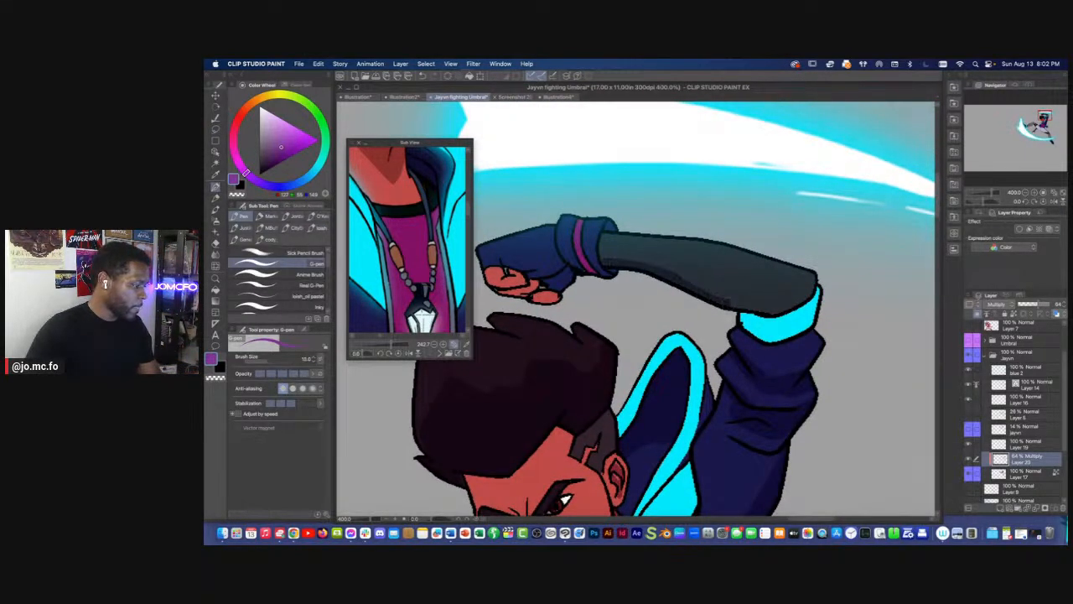
{"action": "left_click_drag", "start_coordinate": [725, 308], "coordinate": [811, 295]}
{"action": "mouse_move", "coordinate": [684, 276]}
{"action": "left_mouse_down"}
{"action": "mouse_move", "coordinate": [728, 297]}
{"action": "mouse_move", "coordinate": [607, 261]}
{"action": "left_mouse_up"}
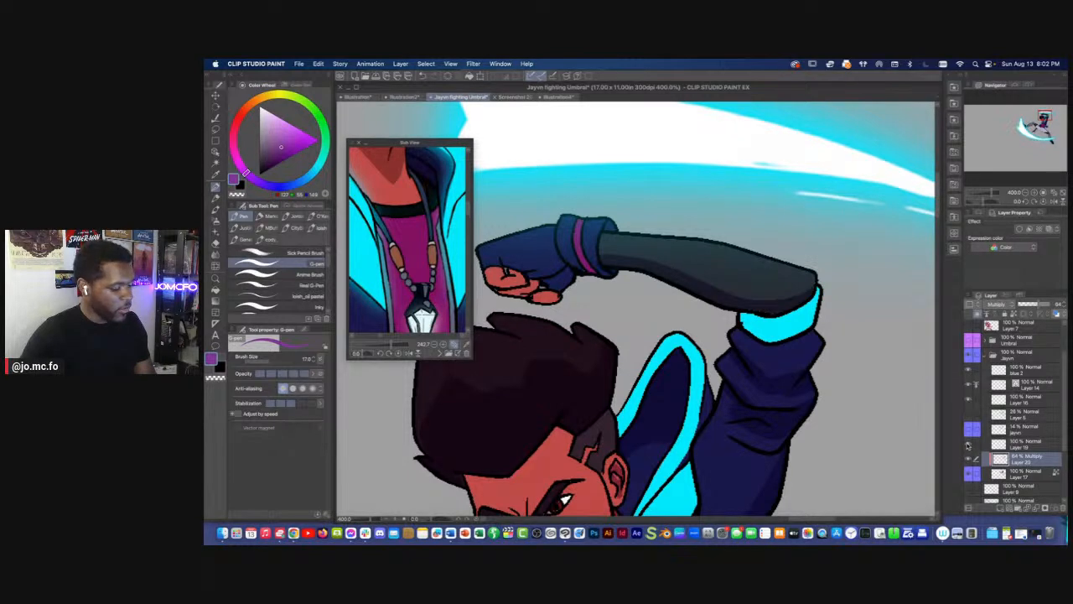
{"action": "left_click", "coordinate": [968, 446]}
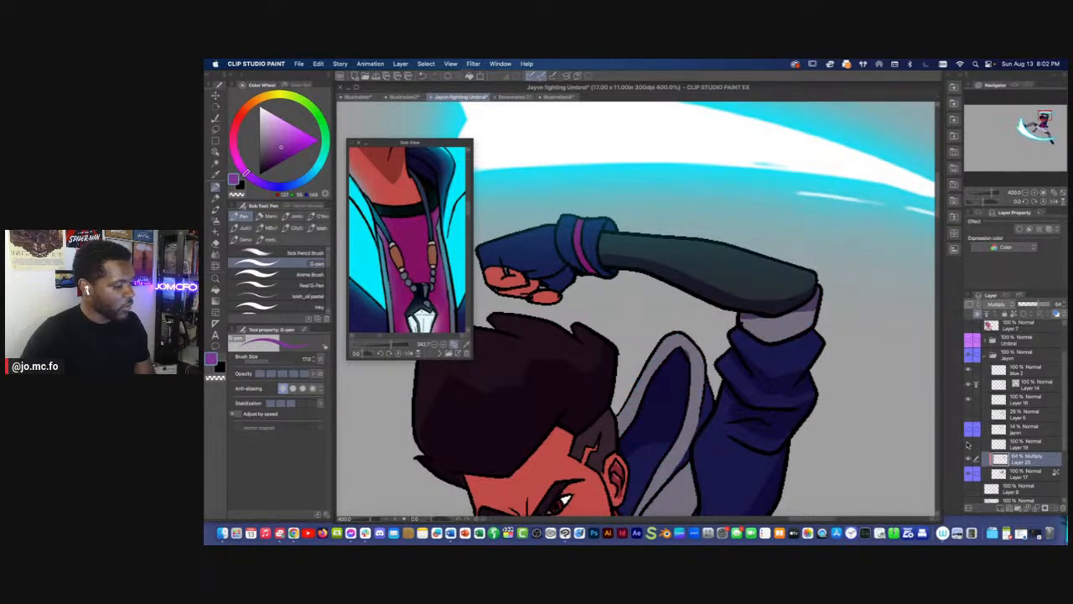
{"action": "left_click", "coordinate": [968, 446]}
{"action": "left_click", "coordinate": [969, 446]}
{"action": "left_click", "coordinate": [968, 446]}
Paint purple shading on the fingers of the raised fist with the G-pen enlarged to size 25
{"action": "left_click_drag", "start_coordinate": [768, 359], "coordinate": [857, 409]}
{"action": "key", "text": "bracketright"}
{"action": "key", "text": "bracketright"}
{"action": "mouse_move", "coordinate": [610, 342]}
{"action": "left_mouse_down"}
{"action": "mouse_move", "coordinate": [660, 333]}
{"action": "mouse_move", "coordinate": [591, 333]}
{"action": "left_mouse_up"}
{"action": "left_click_drag", "start_coordinate": [593, 337], "coordinate": [579, 325]}
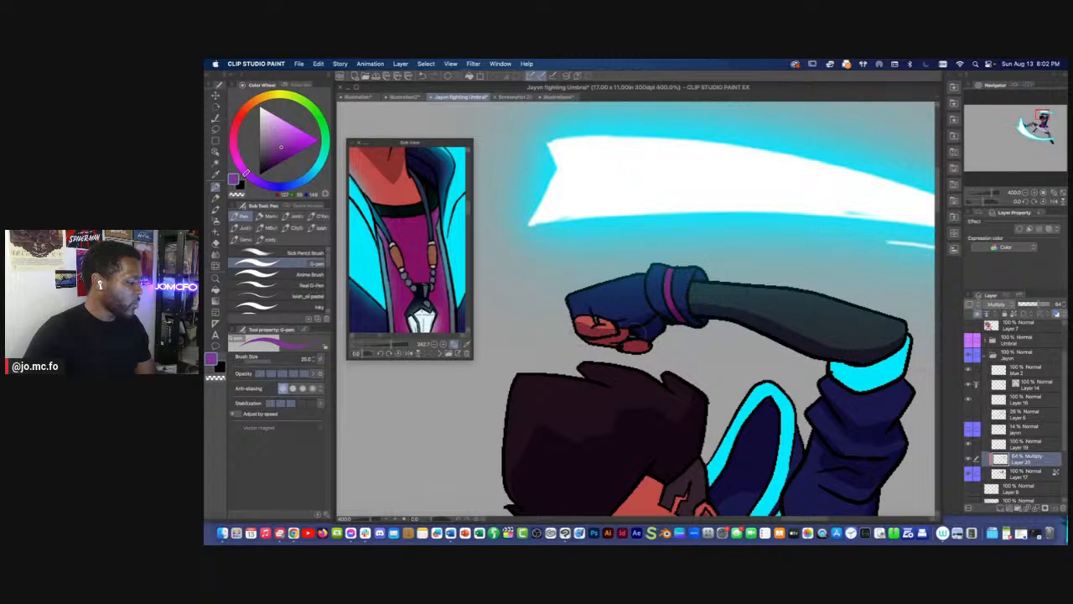
{"action": "scroll", "coordinate": [570, 365], "scroll_direction": "down", "scroll_amount": 4}
{"action": "left_click_drag", "start_coordinate": [577, 378], "coordinate": [649, 300]}
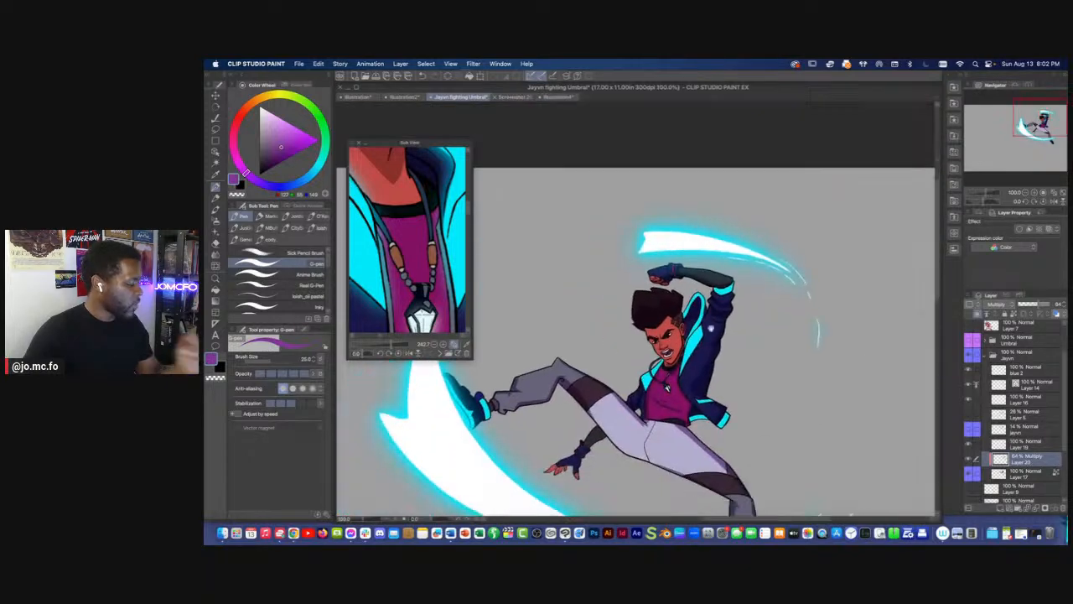
{"action": "scroll", "coordinate": [579, 411], "scroll_direction": "down", "scroll_amount": 1}
{"action": "left_click_drag", "start_coordinate": [622, 515], "coordinate": [666, 459]}
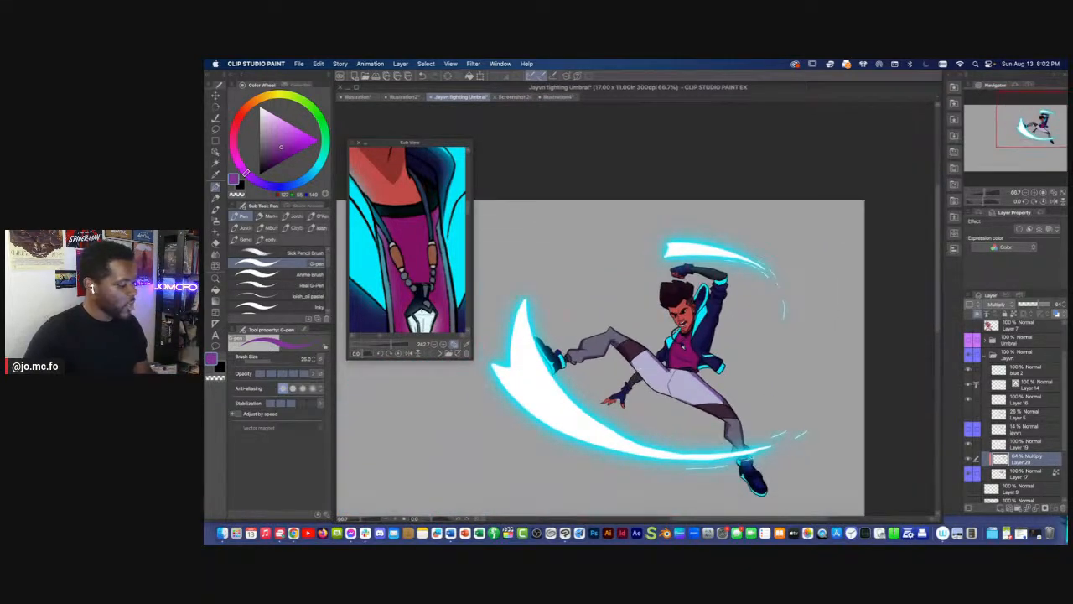
Fill a lassoed strip of the trousers below the shirt hem with purple shadow and refine the hem area within a second selection
{"action": "scroll", "coordinate": [692, 455], "scroll_direction": "up", "scroll_amount": 8}
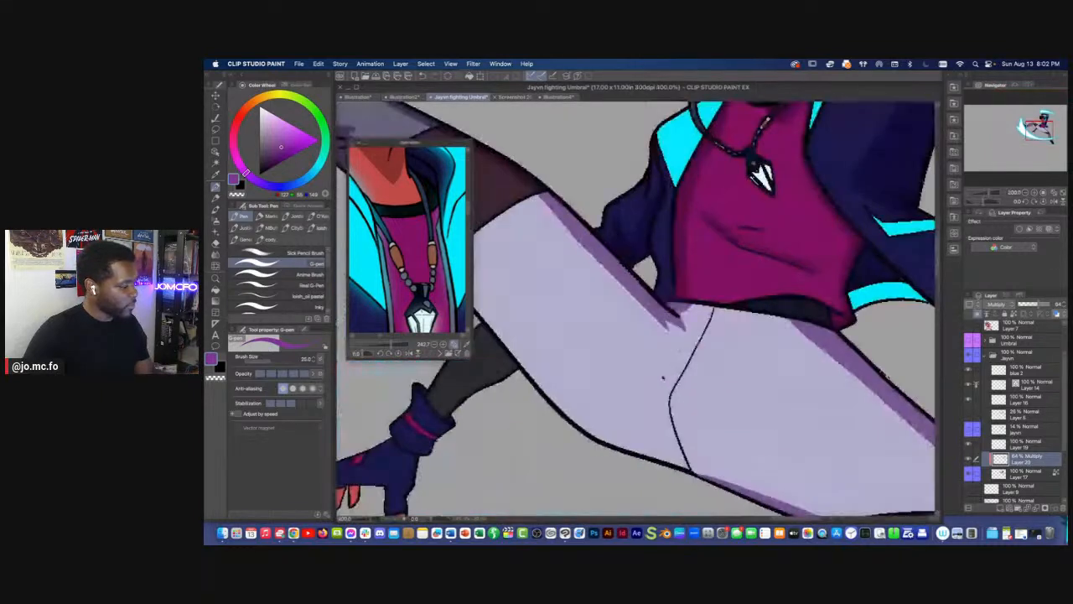
{"action": "key", "text": "m"}
{"action": "mouse_move", "coordinate": [787, 323]}
{"action": "left_mouse_down"}
{"action": "mouse_move", "coordinate": [673, 313]}
{"action": "mouse_move", "coordinate": [681, 294]}
{"action": "mouse_move", "coordinate": [821, 327]}
{"action": "left_mouse_up"}
{"action": "key", "text": "alt+BackSpace"}
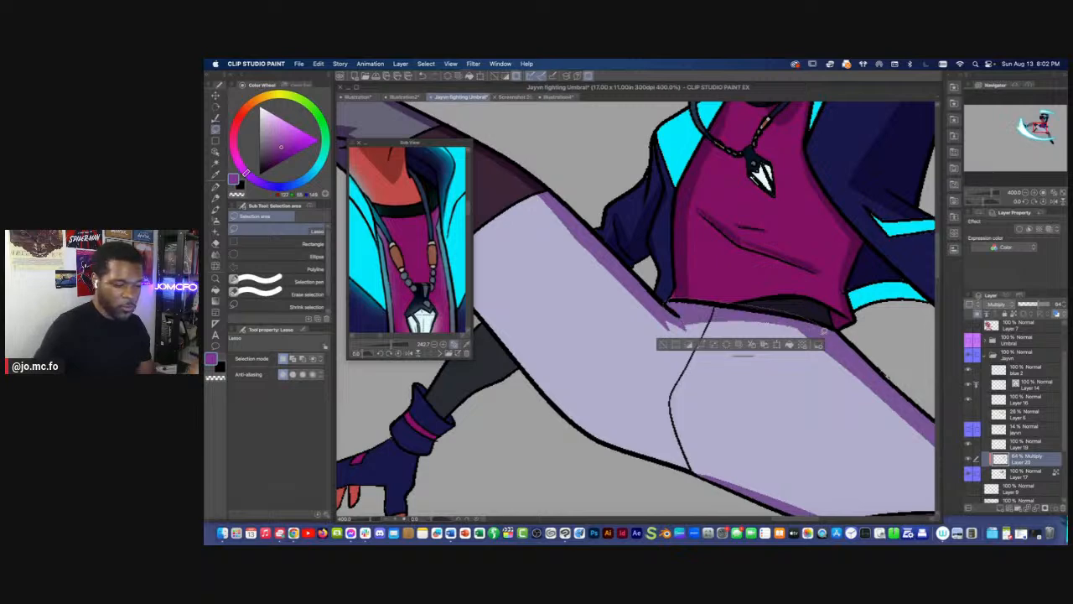
{"action": "key", "text": "super+d"}
{"action": "left_click_drag", "start_coordinate": [721, 308], "coordinate": [625, 329]}
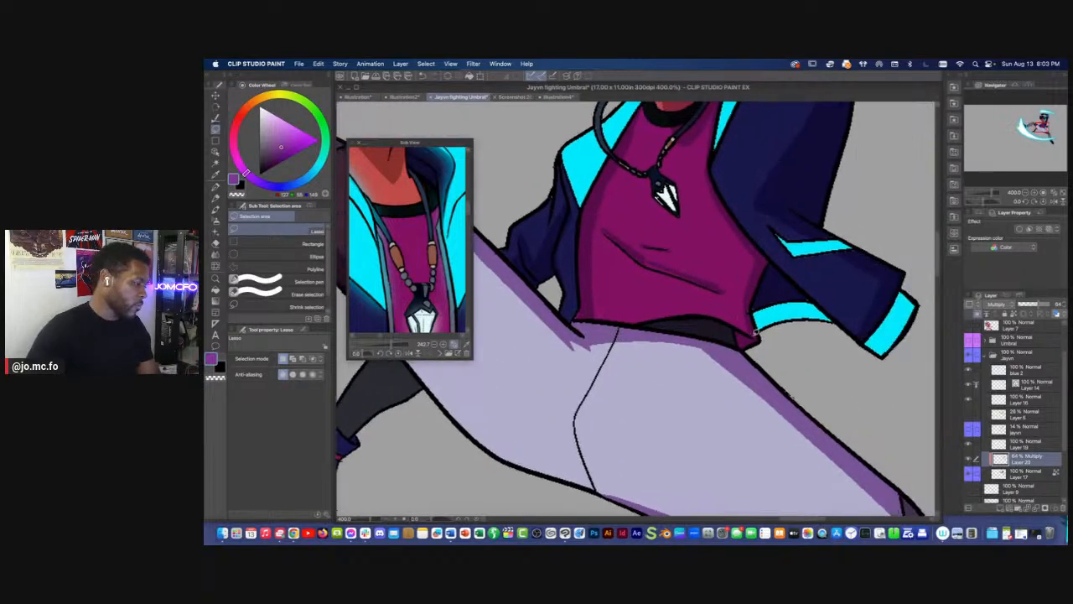
{"action": "mouse_move", "coordinate": [694, 304]}
{"action": "left_mouse_down"}
{"action": "mouse_move", "coordinate": [601, 328]}
{"action": "mouse_move", "coordinate": [740, 329]}
{"action": "left_mouse_up"}
{"action": "key", "text": "p"}
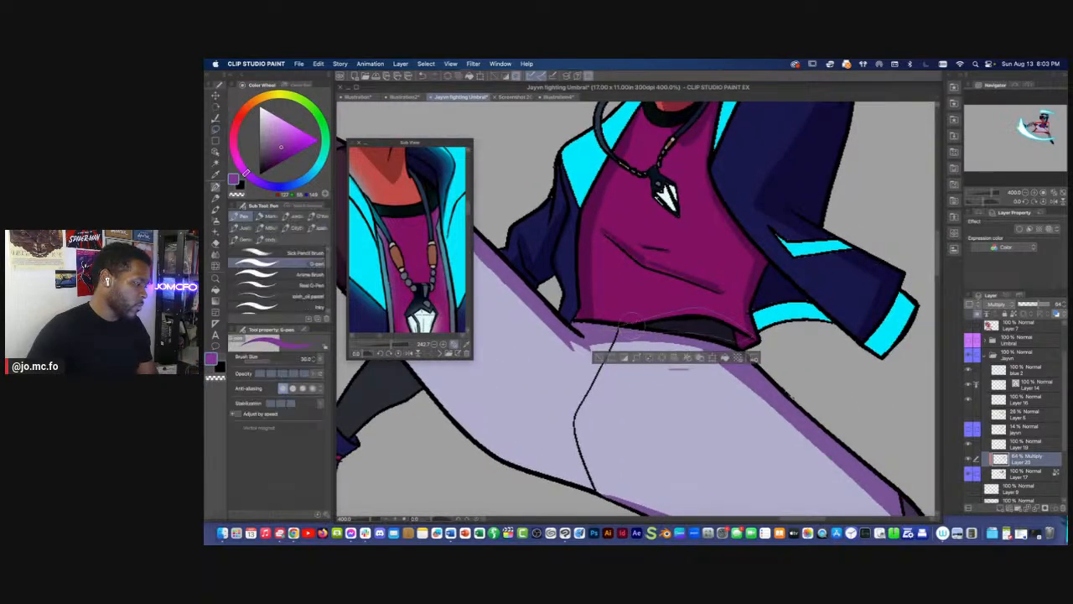
{"action": "scroll", "coordinate": [849, 409], "scroll_direction": "down", "scroll_amount": 2}
{"action": "key", "text": "super+d"}
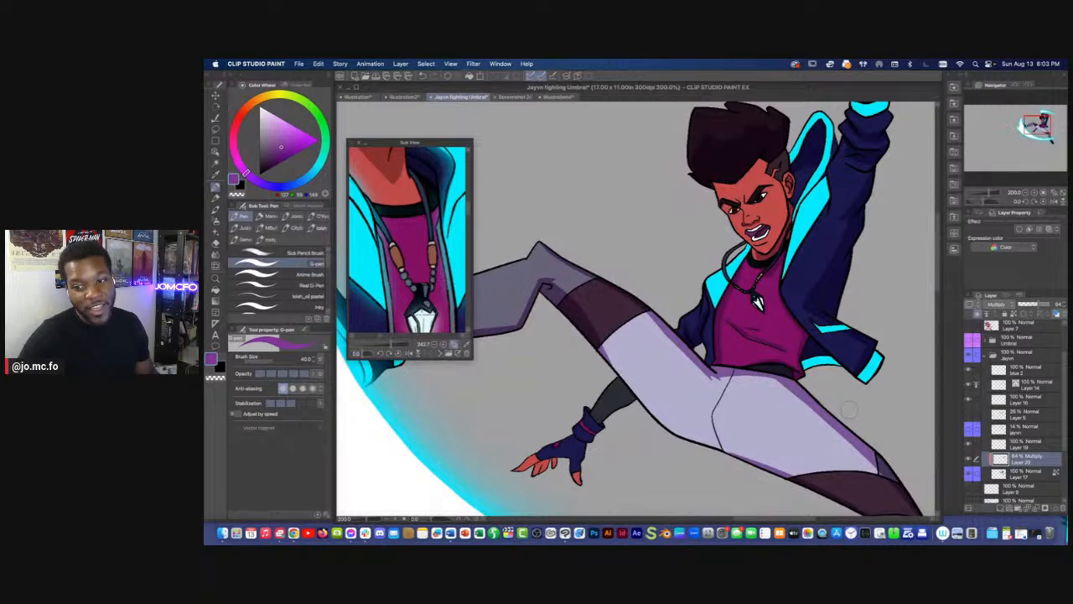
Lasso along the upper edge of the bent leg's thigh and clear the selected part of its shadow
{"action": "scroll", "coordinate": [850, 409], "scroll_direction": "down", "scroll_amount": 2}
{"action": "scroll", "coordinate": [850, 409], "scroll_direction": "up", "scroll_amount": 1}
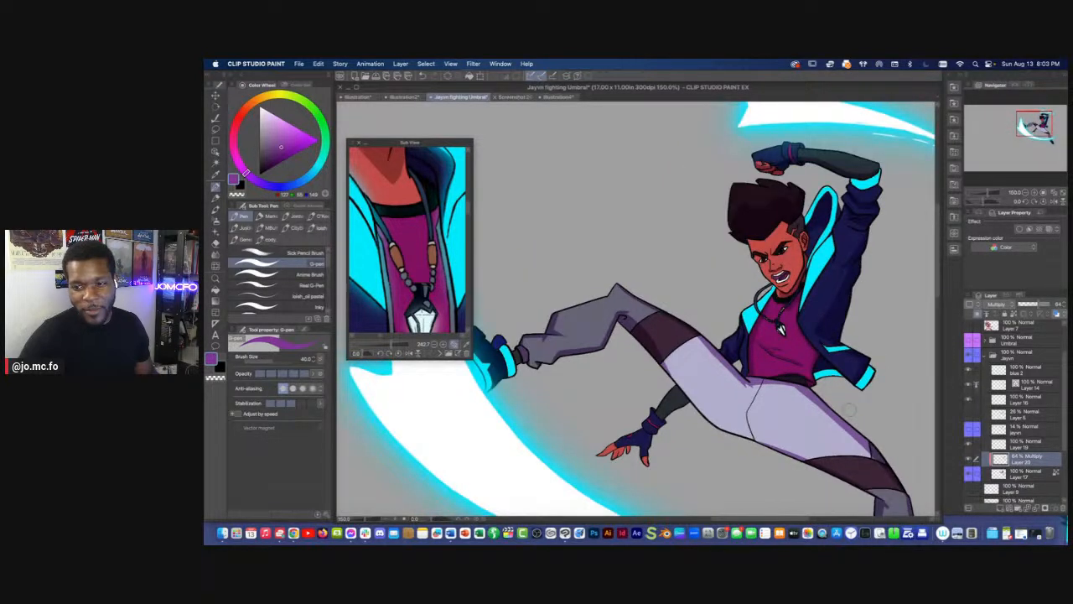
{"action": "scroll", "coordinate": [849, 409], "scroll_direction": "down", "scroll_amount": 1}
{"action": "scroll", "coordinate": [663, 329], "scroll_direction": "up", "scroll_amount": 3}
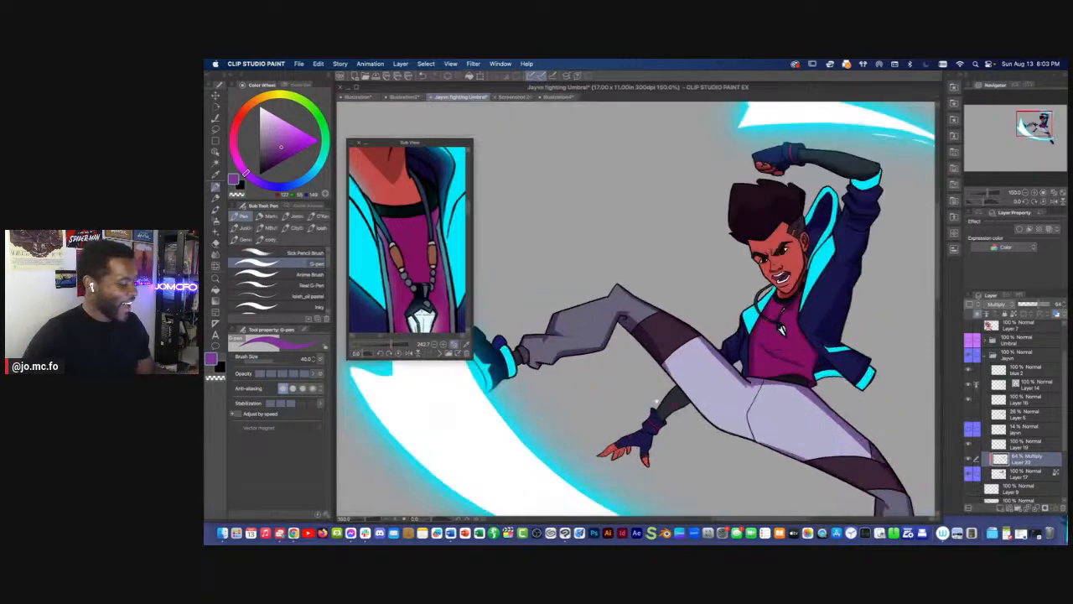
{"action": "scroll", "coordinate": [662, 329], "scroll_direction": "up", "scroll_amount": 3}
{"action": "key", "text": "m"}
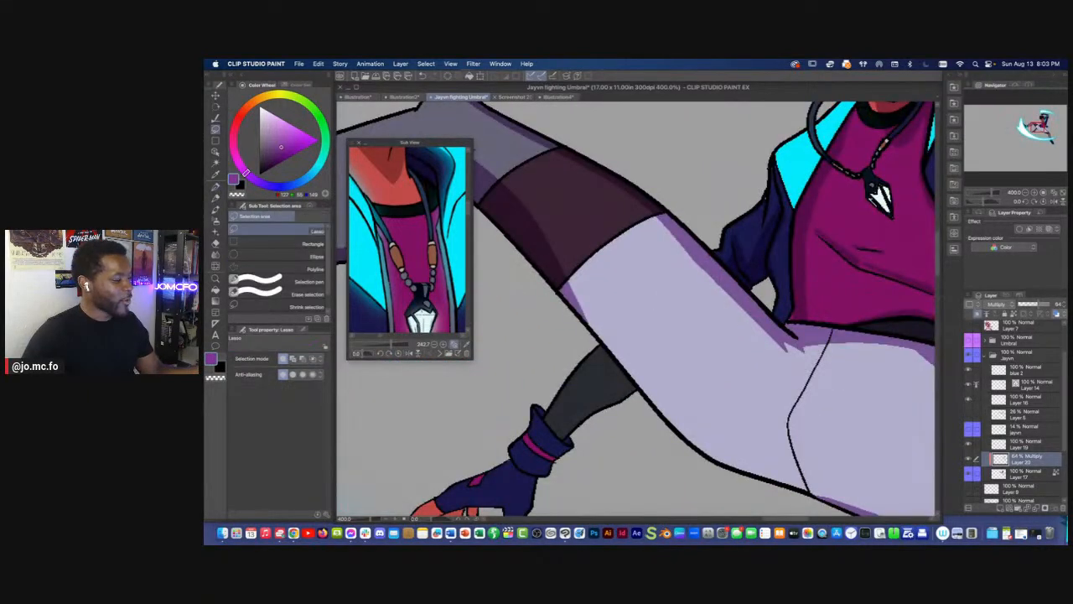
{"action": "left_click_drag", "start_coordinate": [765, 319], "coordinate": [546, 190]}
{"action": "key", "text": "Delete"}
{"action": "key", "text": "super+d"}
Paint broad curved purple shadows along the undersides of both thighs with the G-pen, reducing the brush from size 60
{"action": "mouse_move", "coordinate": [703, 375]}
{"action": "left_mouse_down"}
{"action": "mouse_move", "coordinate": [624, 316]}
{"action": "mouse_move", "coordinate": [757, 402]}
{"action": "mouse_move", "coordinate": [773, 426]}
{"action": "left_mouse_up"}
{"action": "scroll", "coordinate": [624, 316], "scroll_direction": "down", "scroll_amount": 3}
{"action": "key", "text": "p"}
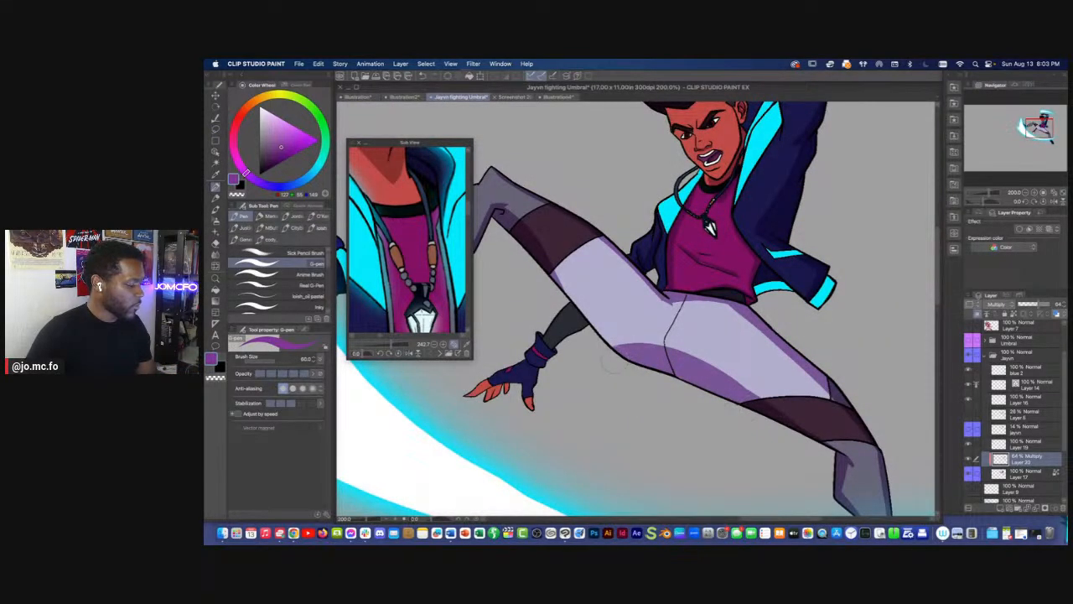
{"action": "key", "text": "bracketleft"}
{"action": "key", "text": "bracketleft"}
{"action": "key", "text": "bracketleft"}
{"action": "mouse_move", "coordinate": [567, 303]}
{"action": "left_mouse_down"}
{"action": "mouse_move", "coordinate": [610, 340]}
{"action": "mouse_move", "coordinate": [582, 326]}
{"action": "mouse_move", "coordinate": [745, 411]}
{"action": "left_mouse_up"}
{"action": "key", "text": "bracketleft"}
{"action": "key", "text": "bracketleft"}
{"action": "key", "text": "bracketleft"}
{"action": "left_click_drag", "start_coordinate": [655, 307], "coordinate": [710, 367]}
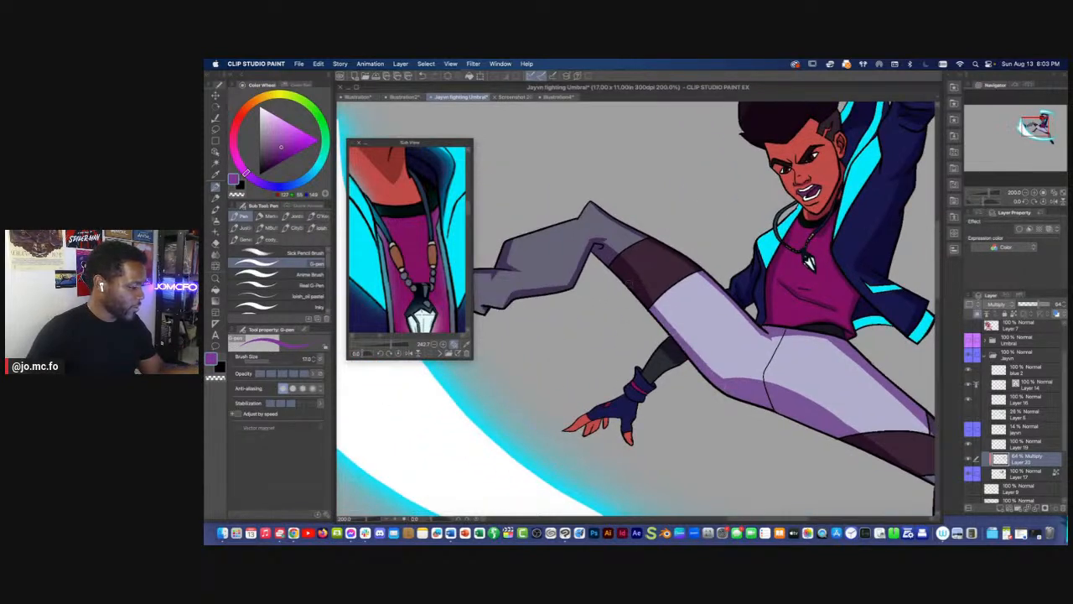
Shade the lowered forearm behind the bent thigh with the G-pen at sizes 20 and 12
{"action": "key", "text": "bracketright"}
{"action": "key", "text": "bracketleft"}
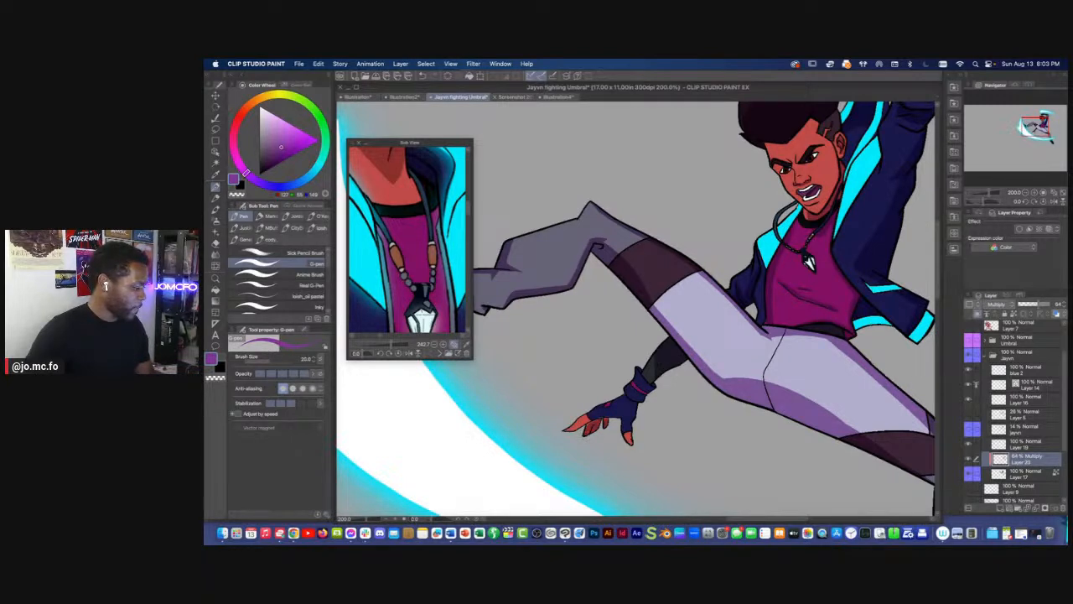
{"action": "key", "text": "bracketleft"}
{"action": "key", "text": "bracketleft"}
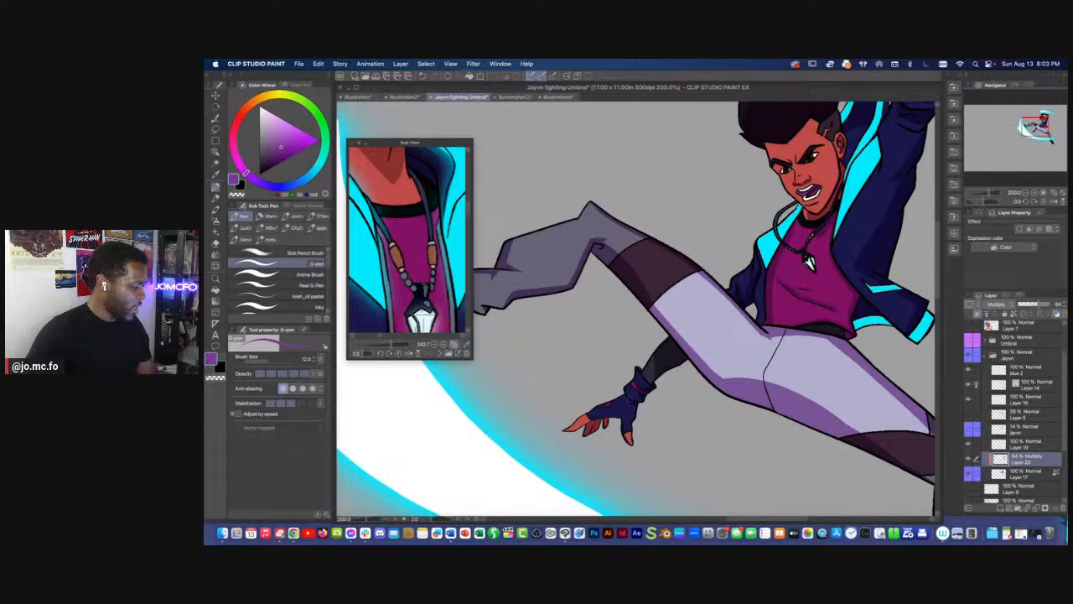
{"action": "scroll", "coordinate": [557, 371], "scroll_direction": "down", "scroll_amount": 3}
{"action": "left_click_drag", "start_coordinate": [583, 433], "coordinate": [629, 456]}
{"action": "scroll", "coordinate": [624, 442], "scroll_direction": "up", "scroll_amount": 1}
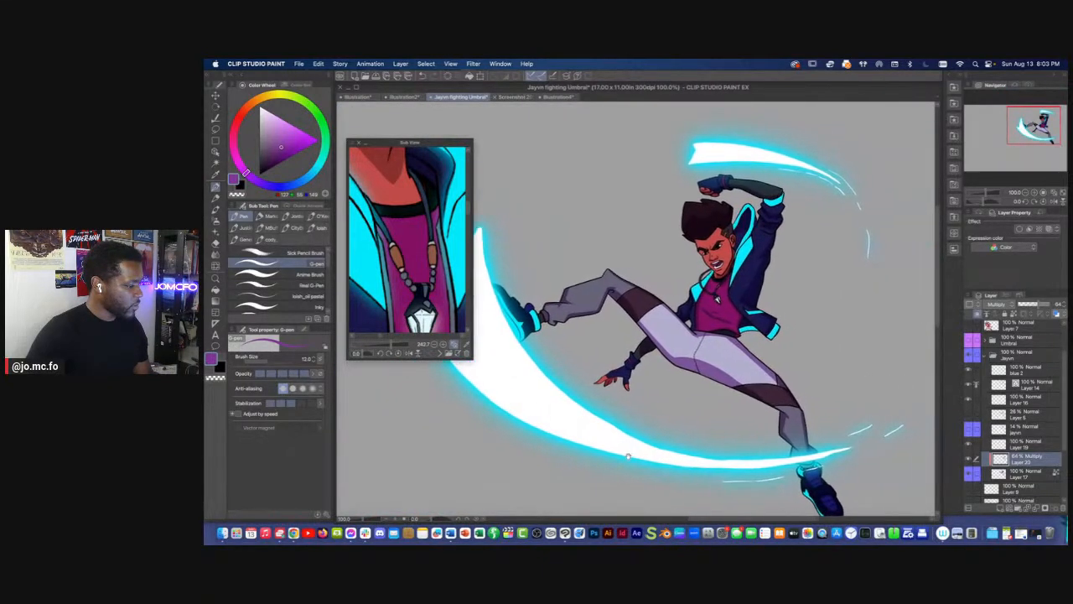
{"action": "scroll", "coordinate": [738, 453], "scroll_direction": "down", "scroll_amount": 1}
{"action": "scroll", "coordinate": [957, 422], "scroll_direction": "down", "scroll_amount": 3}
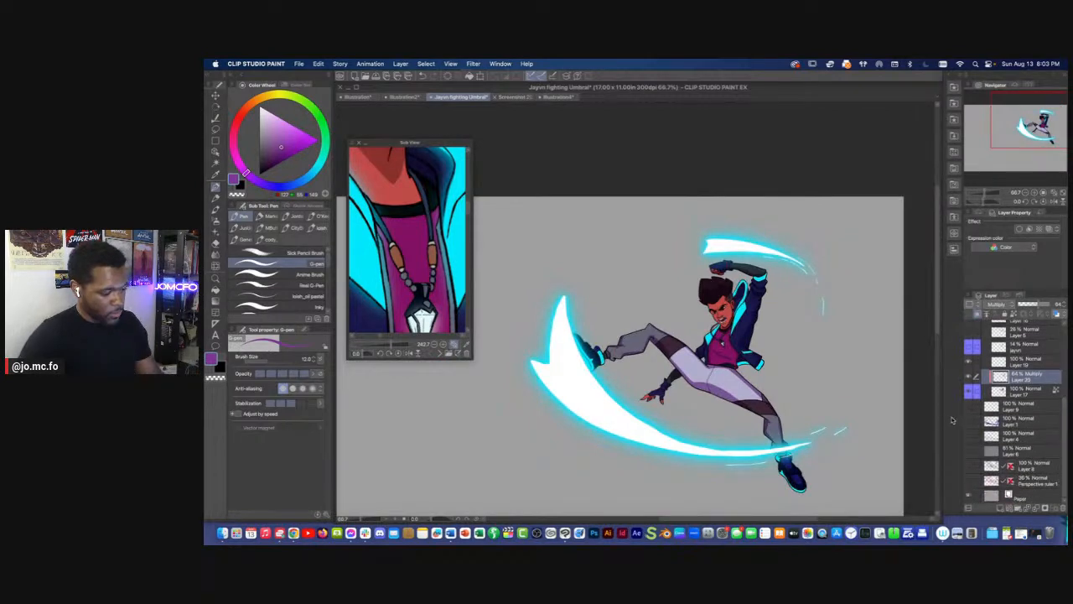
{"action": "scroll", "coordinate": [795, 393], "scroll_direction": "up", "scroll_amount": 1}
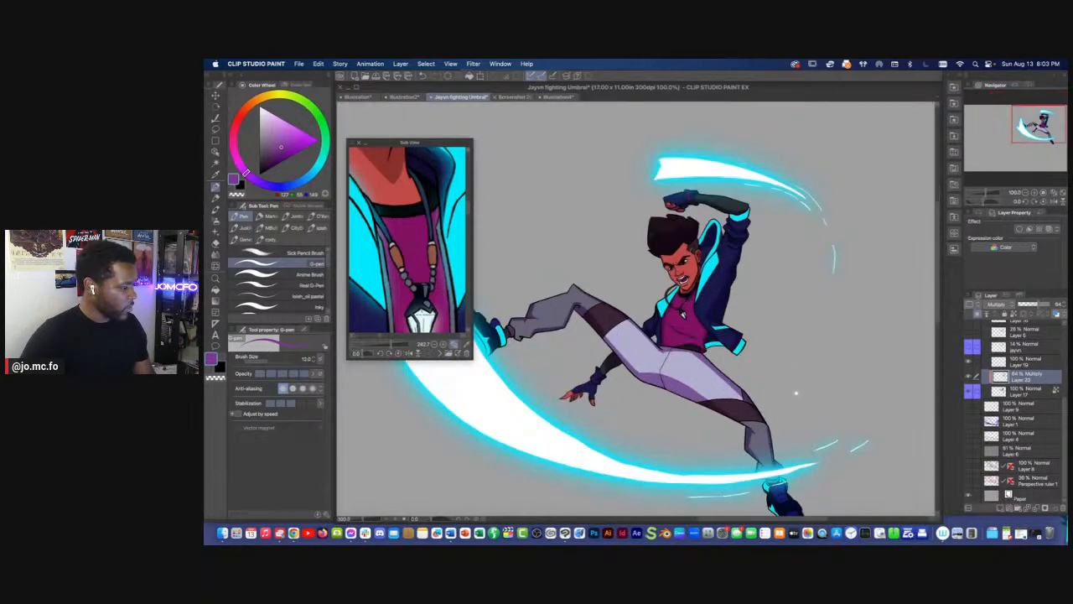
Paint the shadow cast by the hair along the forehead hairline with the G-pen at size 20
{"action": "scroll", "coordinate": [746, 348], "scroll_direction": "up", "scroll_amount": 2}
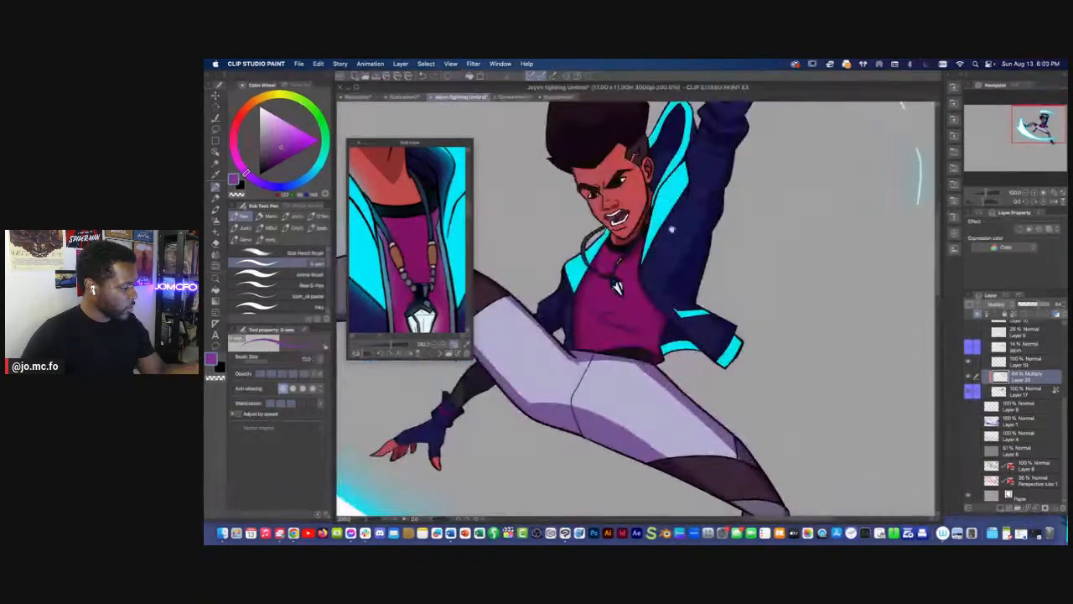
{"action": "left_click_drag", "start_coordinate": [617, 116], "coordinate": [788, 313]}
{"action": "scroll", "coordinate": [790, 313], "scroll_direction": "up", "scroll_amount": 2}
{"action": "key", "text": "]"}
{"action": "key", "text": "]"}
{"action": "key", "text": "]"}
{"action": "mouse_move", "coordinate": [802, 371]}
{"action": "left_mouse_down"}
{"action": "mouse_move", "coordinate": [804, 363]}
{"action": "mouse_move", "coordinate": [712, 419]}
{"action": "left_mouse_up"}
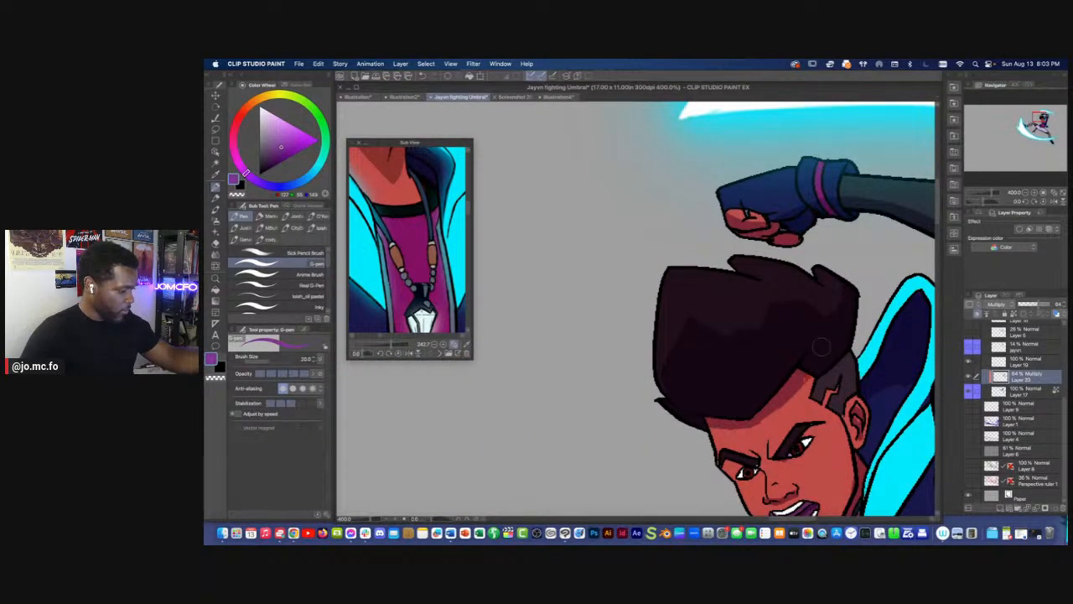
{"action": "scroll", "coordinate": [705, 353], "scroll_direction": "down", "scroll_amount": 2}
{"action": "scroll", "coordinate": [669, 292], "scroll_direction": "up", "scroll_amount": 2}
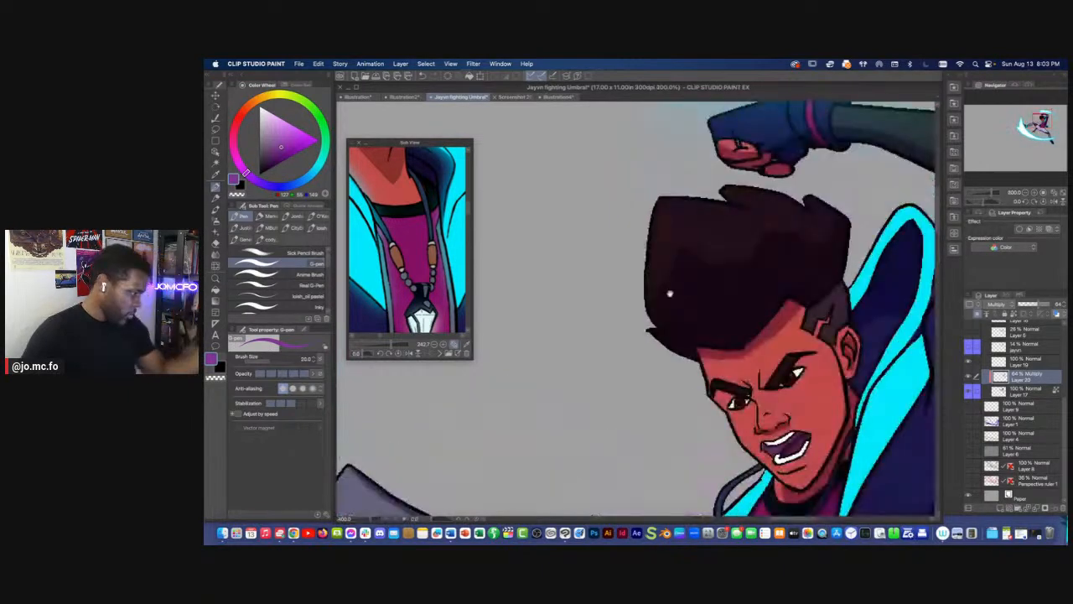
Cover most of the face with purple shadow, including the mouth, leaving a lit area on the cheek near the ear
{"action": "left_click_drag", "start_coordinate": [703, 297], "coordinate": [704, 389]}
{"action": "mouse_move", "coordinate": [710, 335]}
{"action": "left_mouse_down"}
{"action": "mouse_move", "coordinate": [710, 411]}
{"action": "mouse_move", "coordinate": [639, 352]}
{"action": "left_mouse_up"}
{"action": "left_click_drag", "start_coordinate": [639, 302], "coordinate": [683, 380]}
{"action": "left_click_drag", "start_coordinate": [658, 342], "coordinate": [686, 387]}
{"action": "key", "text": "["}
{"action": "left_click_drag", "start_coordinate": [607, 311], "coordinate": [645, 398]}
{"action": "left_click_drag", "start_coordinate": [712, 321], "coordinate": [715, 374]}
{"action": "mouse_move", "coordinate": [681, 287]}
{"action": "left_mouse_down"}
{"action": "mouse_move", "coordinate": [710, 277]}
{"action": "mouse_move", "coordinate": [732, 411]}
{"action": "left_mouse_up"}
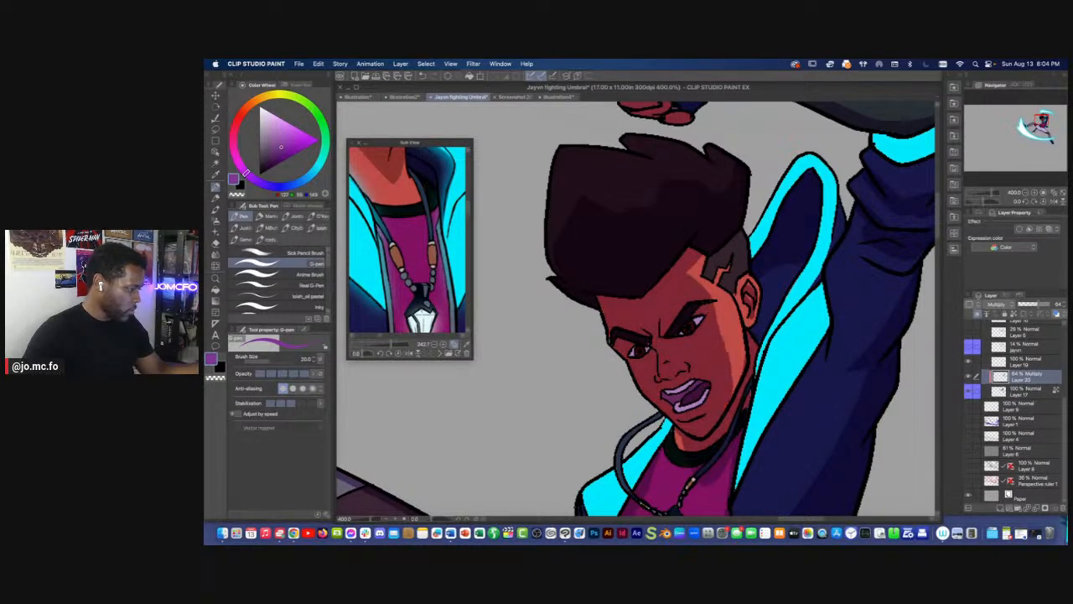
Lasso the temple beside the hairline and clear the shadow inside the selection
{"action": "key", "text": "m"}
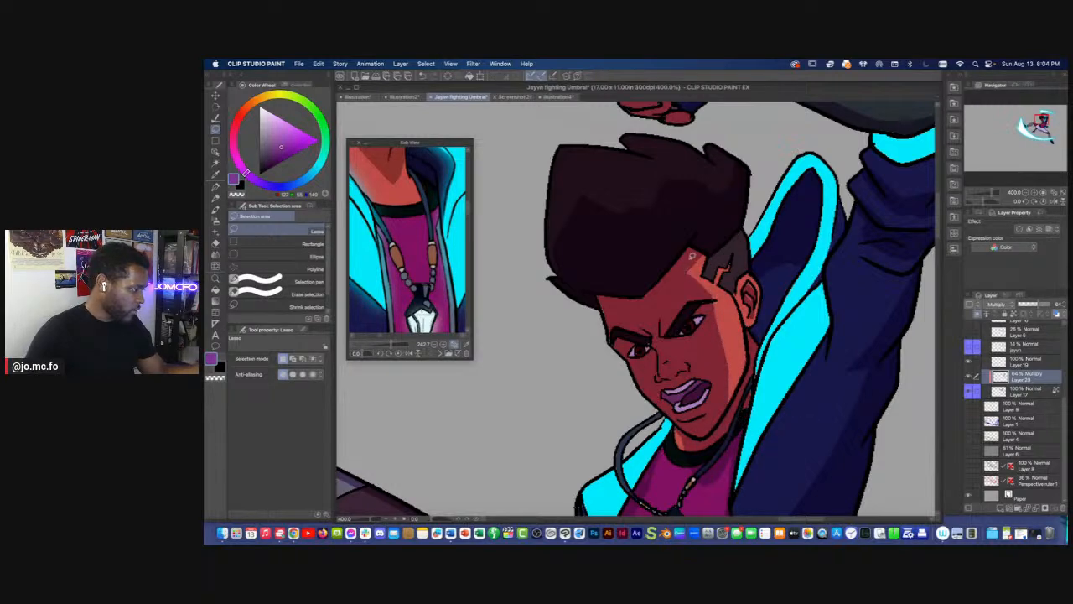
{"action": "mouse_move", "coordinate": [702, 249]}
{"action": "left_mouse_down"}
{"action": "mouse_move", "coordinate": [723, 303]}
{"action": "mouse_move", "coordinate": [696, 255]}
{"action": "left_mouse_up"}
{"action": "key", "text": "Delete"}
{"action": "key", "text": "super+d"}
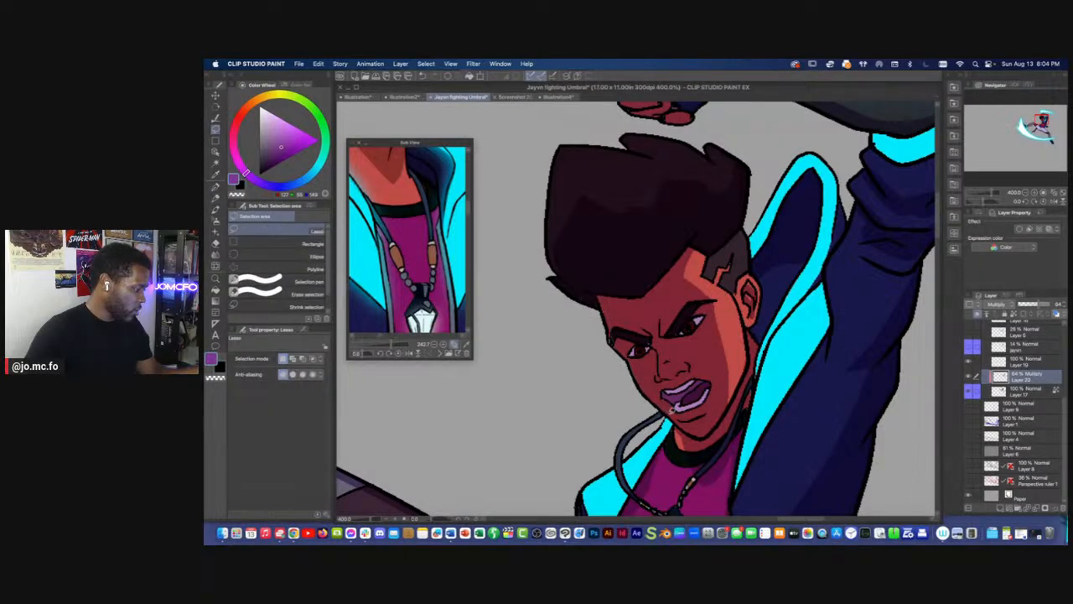
Refine the face shadow along the far cheek and around the nose, mouth and chin using small lasso selections
{"action": "left_click_drag", "start_coordinate": [546, 361], "coordinate": [492, 342]}
{"action": "left_click_drag", "start_coordinate": [567, 304], "coordinate": [621, 350]}
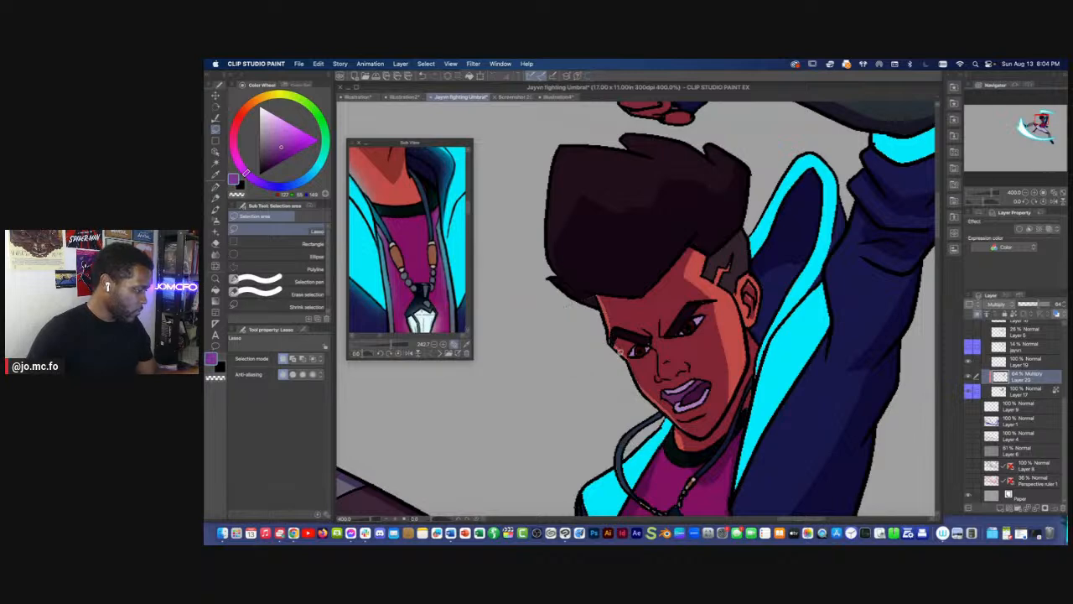
{"action": "left_click_drag", "start_coordinate": [647, 391], "coordinate": [648, 393]}
{"action": "key", "text": "alt+Delete"}
{"action": "key", "text": "super+d"}
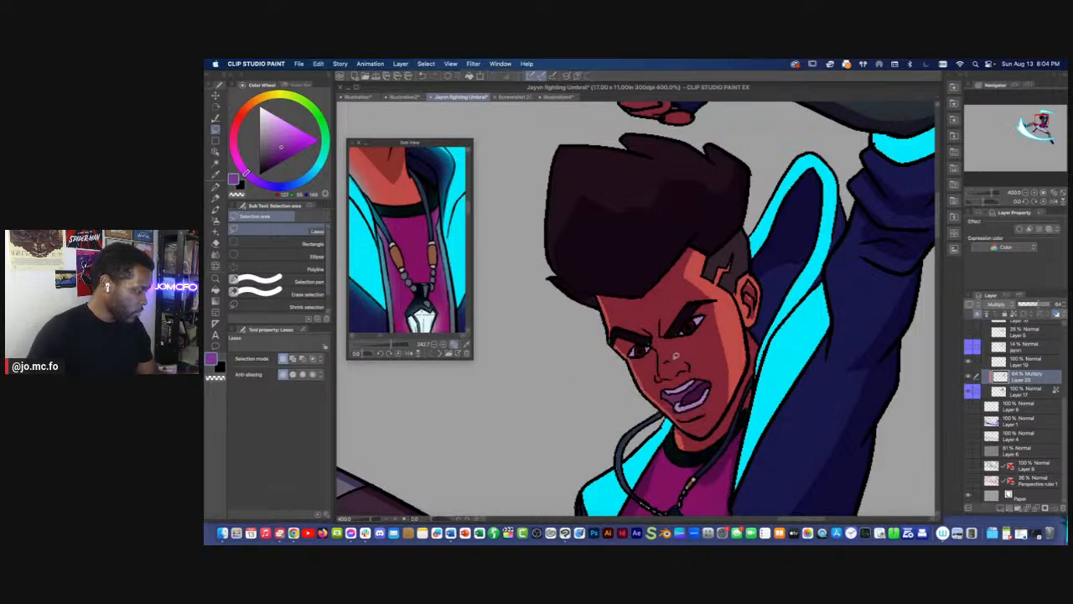
{"action": "mouse_move", "coordinate": [689, 360]}
{"action": "left_mouse_down"}
{"action": "mouse_move", "coordinate": [732, 396]}
{"action": "mouse_move", "coordinate": [686, 433]}
{"action": "left_mouse_up"}
{"action": "key", "text": "alt+Delete"}
{"action": "key", "text": "super+d"}
{"action": "key", "text": "alt+Delete"}
{"action": "key", "text": "super+d"}
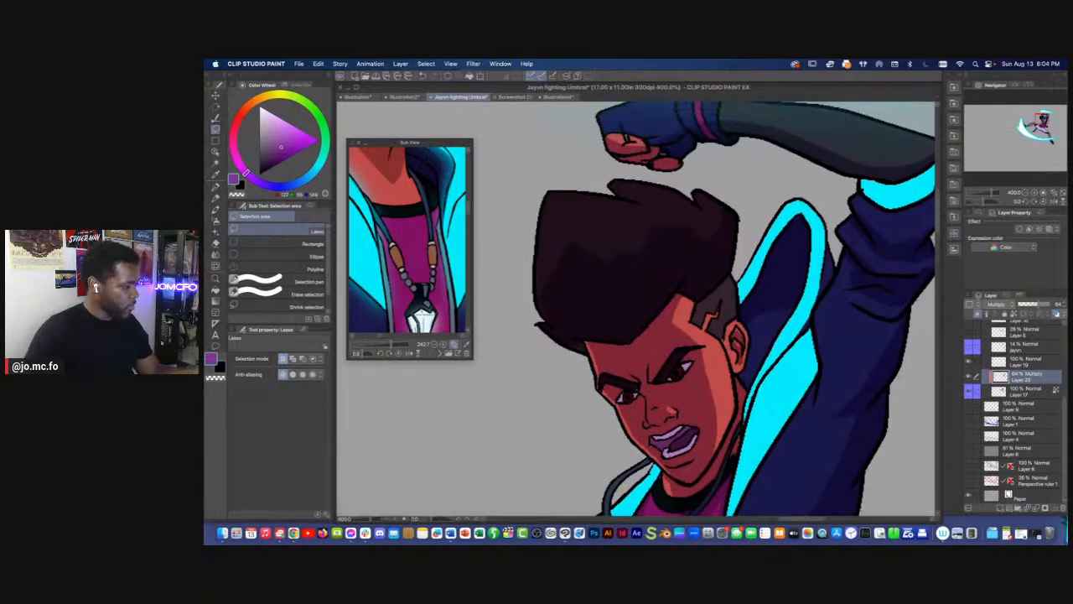
Review the shaded figure on the whole canvas and up close, examining the face, raised arm and legs
{"action": "key", "text": "p"}
{"action": "scroll", "coordinate": [755, 322], "scroll_direction": "down", "scroll_amount": 5}
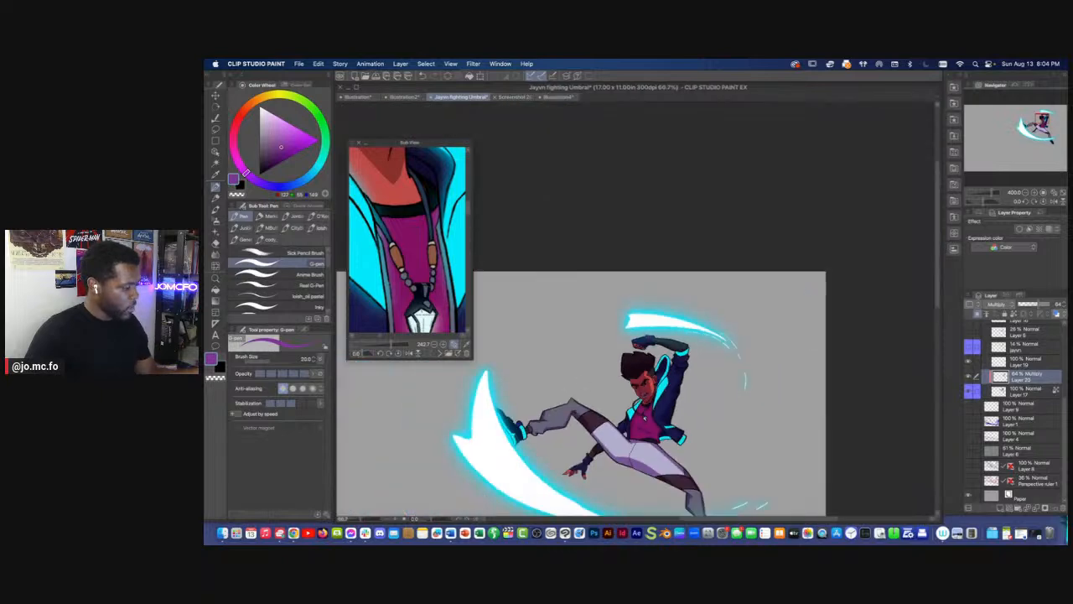
{"action": "left_click_drag", "start_coordinate": [591, 362], "coordinate": [666, 285]}
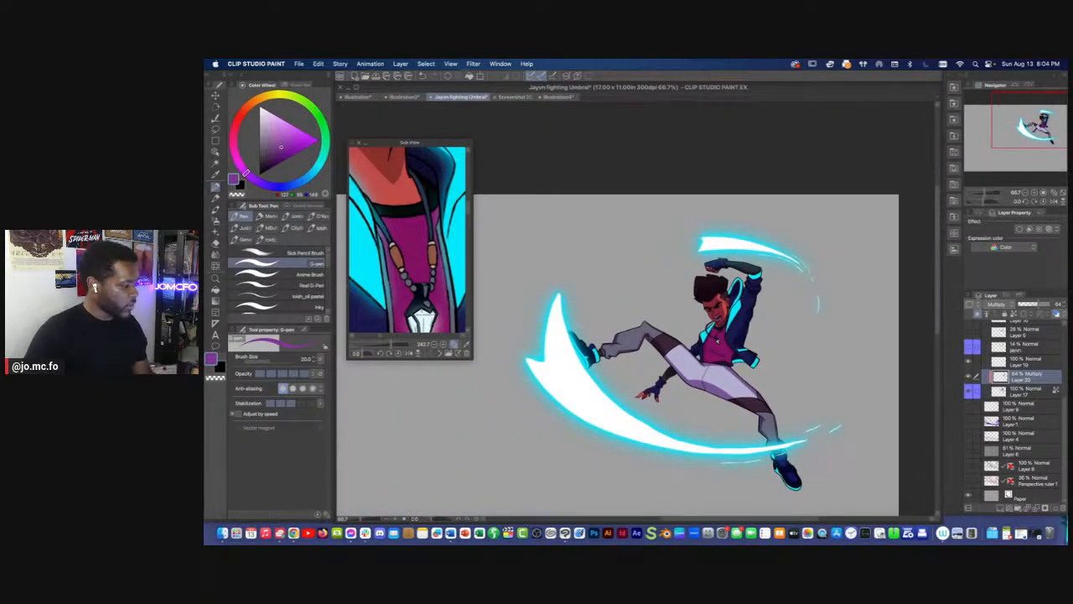
{"action": "scroll", "coordinate": [717, 339], "scroll_direction": "up", "scroll_amount": 4}
{"action": "key", "text": "["}
{"action": "key", "text": "["}
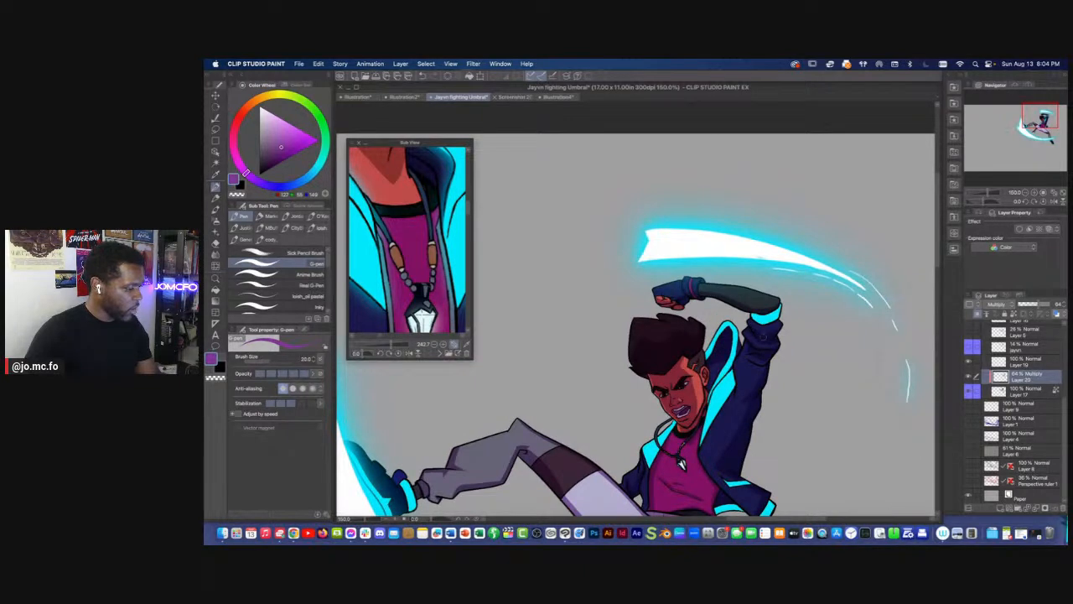
{"action": "scroll", "coordinate": [692, 357], "scroll_direction": "down", "scroll_amount": 1}
{"action": "left_click_drag", "start_coordinate": [515, 460], "coordinate": [596, 340]}
{"action": "scroll", "coordinate": [644, 423], "scroll_direction": "down", "scroll_amount": 1}
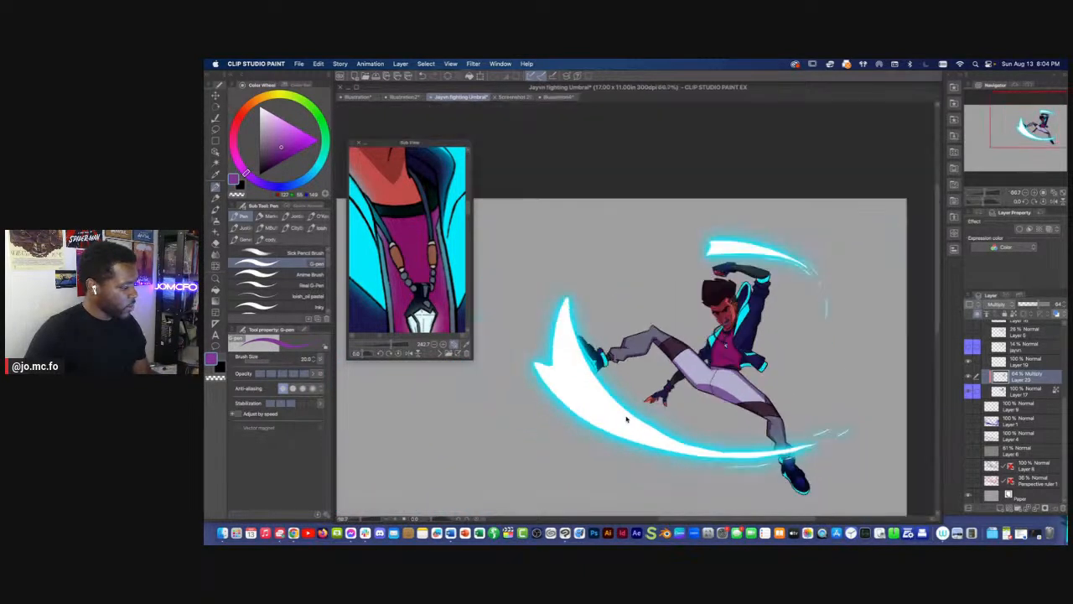
{"action": "scroll", "coordinate": [671, 445], "scroll_direction": "up", "scroll_amount": 2}
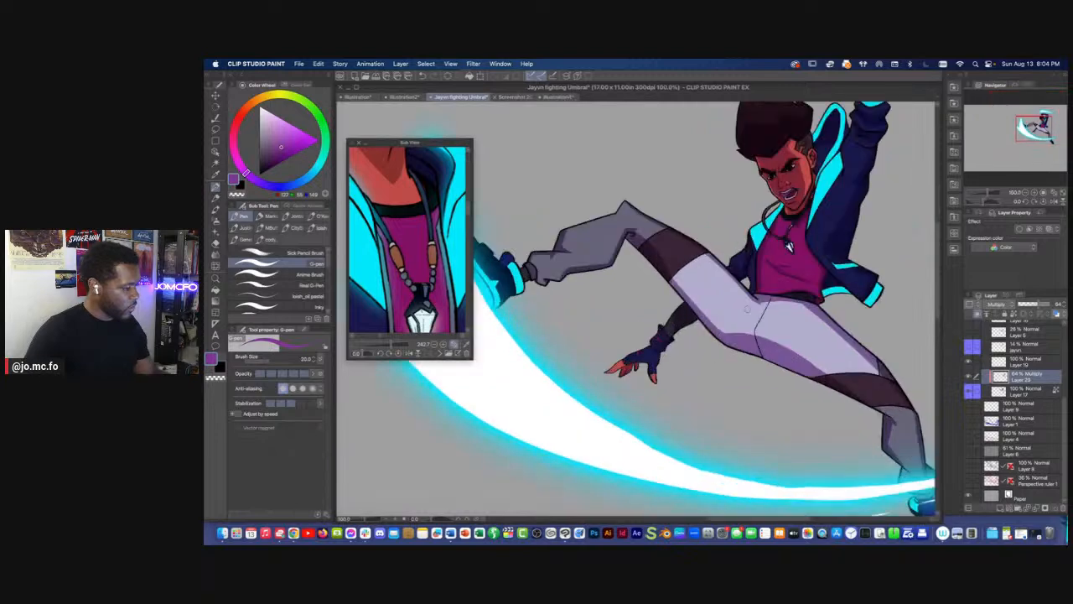
Examine the purple shading across the whole leaping figure, on the full canvas and up close on the torso, legs and outstretched arm
{"action": "left_click_drag", "start_coordinate": [696, 377], "coordinate": [620, 444]}
{"action": "key", "text": "bracketleft"}
{"action": "key", "text": "bracketleft"}
{"action": "key", "text": "bracketleft"}
{"action": "key", "text": "bracketleft"}
{"action": "key", "text": "bracketleft"}
{"action": "key", "text": "bracketleft"}
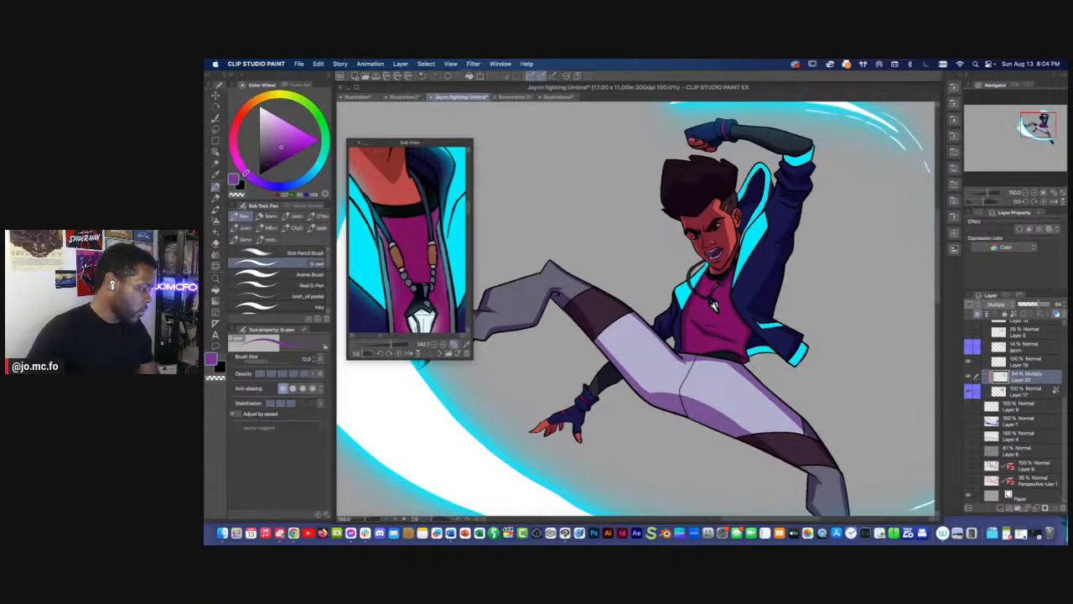
{"action": "scroll", "coordinate": [579, 335], "scroll_direction": "down", "scroll_amount": 1}
{"action": "scroll", "coordinate": [591, 359], "scroll_direction": "up", "scroll_amount": 1}
{"action": "key", "text": "bracketright"}
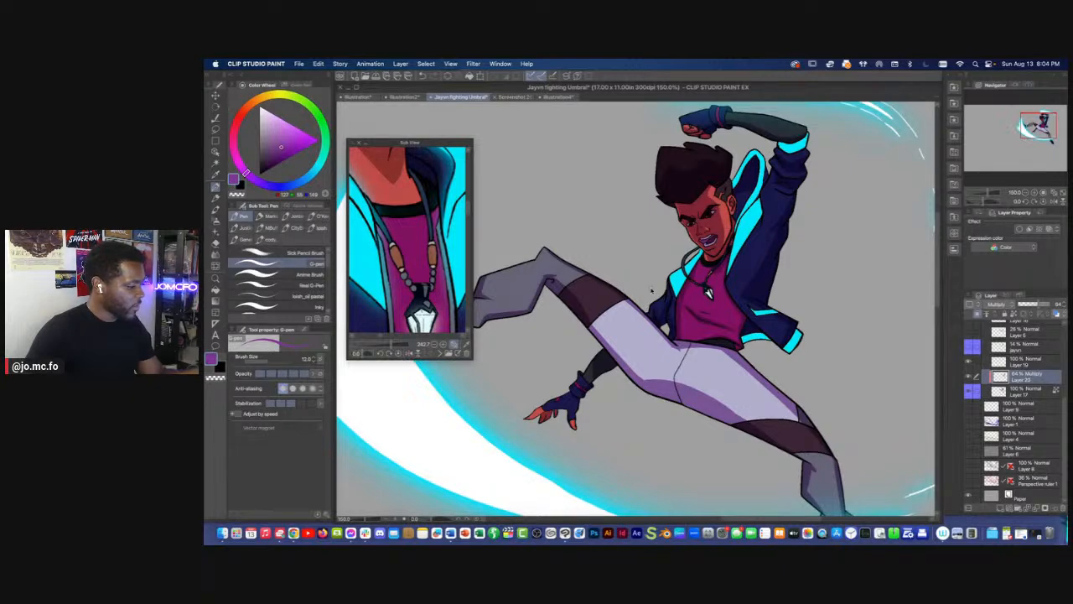
{"action": "scroll", "coordinate": [652, 290], "scroll_direction": "down", "scroll_amount": 2}
{"action": "left_click_drag", "start_coordinate": [652, 294], "coordinate": [687, 305]}
{"action": "scroll", "coordinate": [642, 331], "scroll_direction": "up", "scroll_amount": 1}
{"action": "key", "text": "bracketright"}
{"action": "key", "text": "bracketright"}
{"action": "key", "text": "bracketright"}
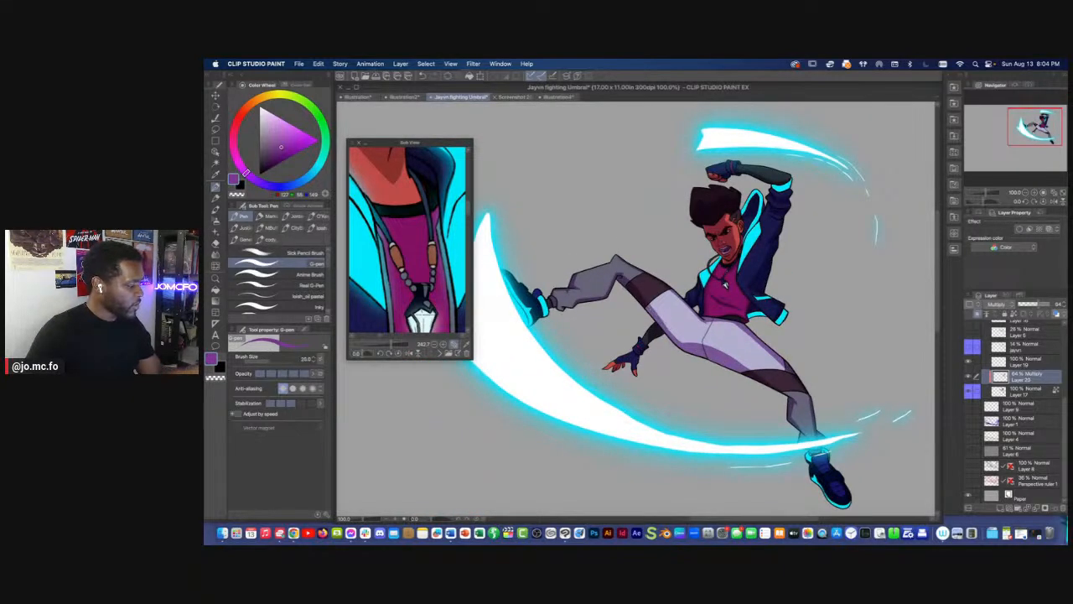
{"action": "scroll", "coordinate": [707, 387], "scroll_direction": "down", "scroll_amount": 1}
{"action": "scroll", "coordinate": [707, 387], "scroll_direction": "up", "scroll_amount": 1}
{"action": "left_click_drag", "start_coordinate": [707, 387], "coordinate": [675, 367]}
{"action": "key", "text": "bracketright"}
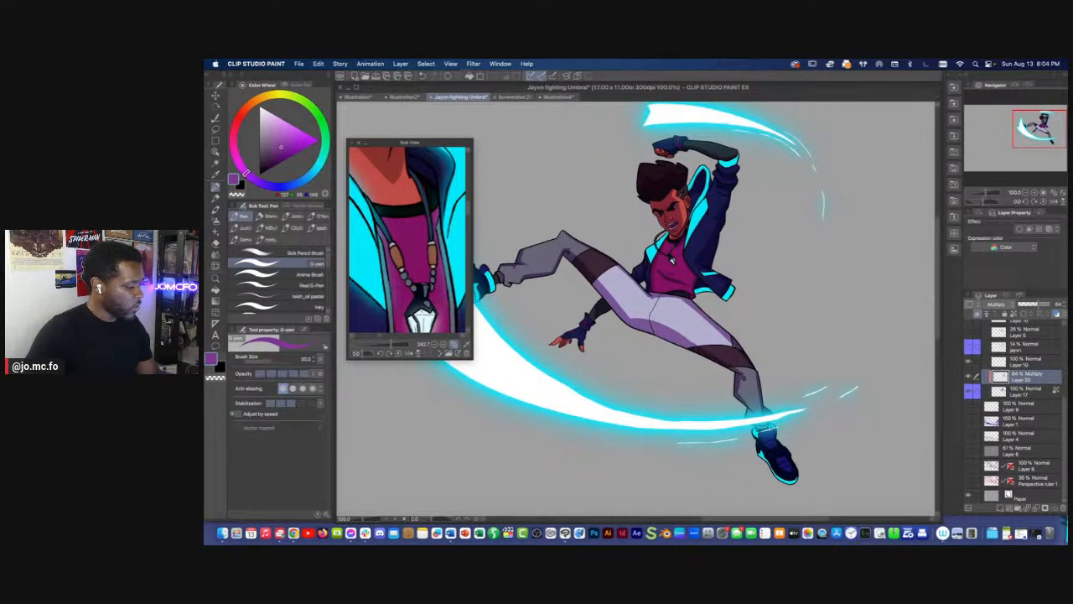
{"action": "key", "text": "m"}
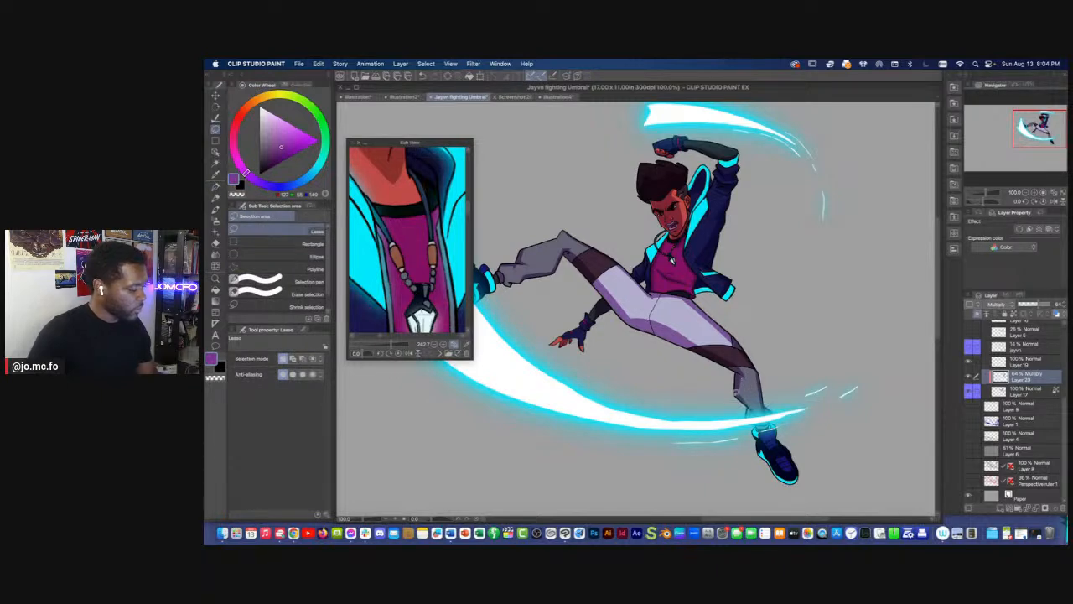
{"action": "key", "text": "p"}
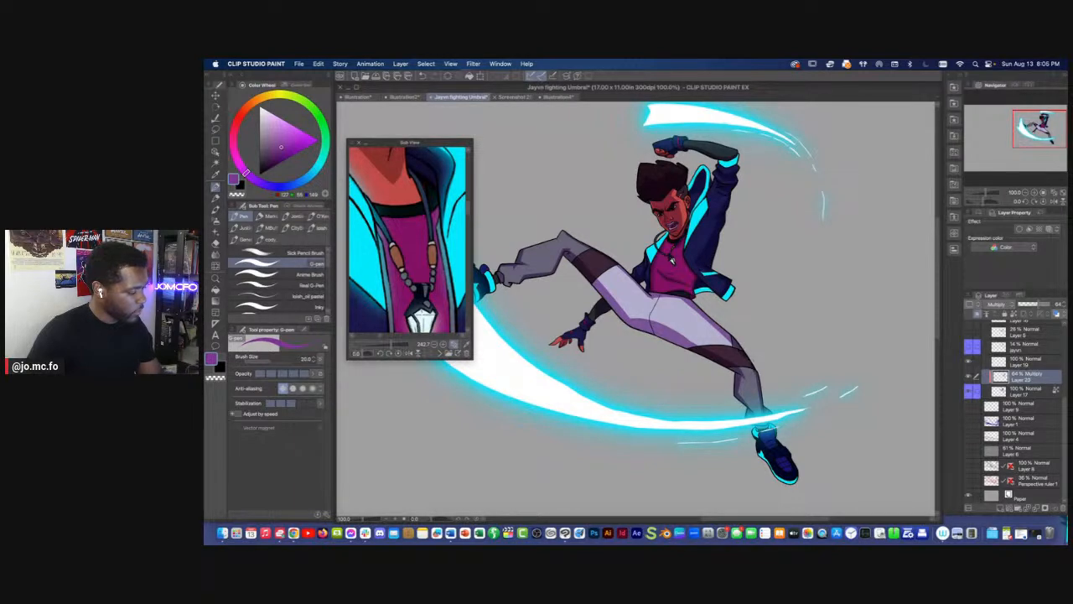
{"action": "key", "text": "super+minus"}
{"action": "key", "text": "super+minus"}
{"action": "key", "text": "super+plus"}
{"action": "key", "text": "super+plus"}
{"action": "key", "text": "super+plus"}
{"action": "key", "text": "]"}
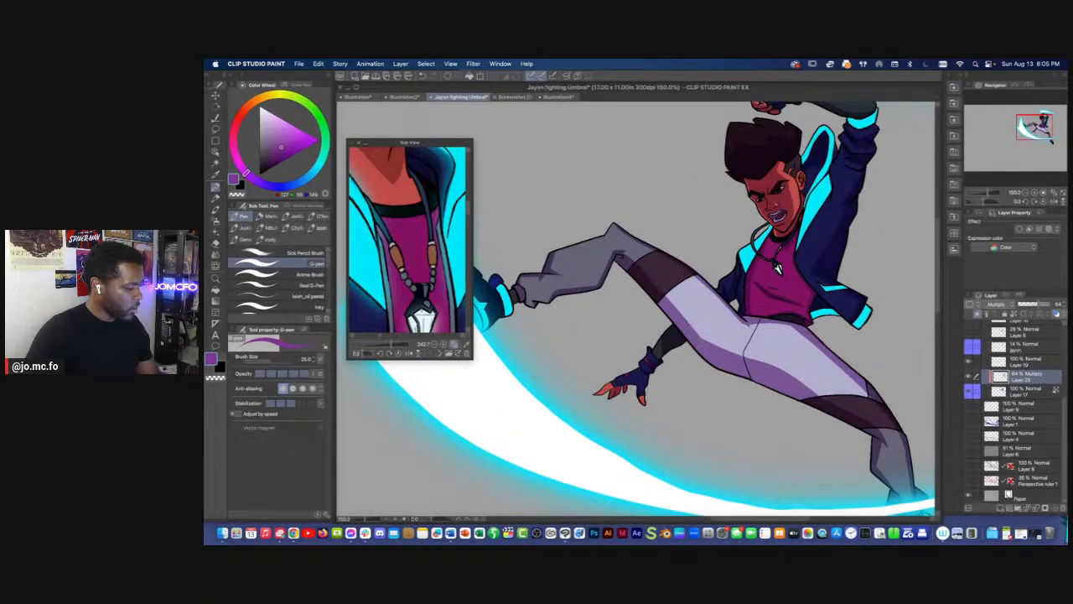
{"action": "key", "text": "super+minus"}
{"action": "key", "text": "super+minus"}
{"action": "key", "text": "super+plus"}
{"action": "key", "text": "super+plus"}
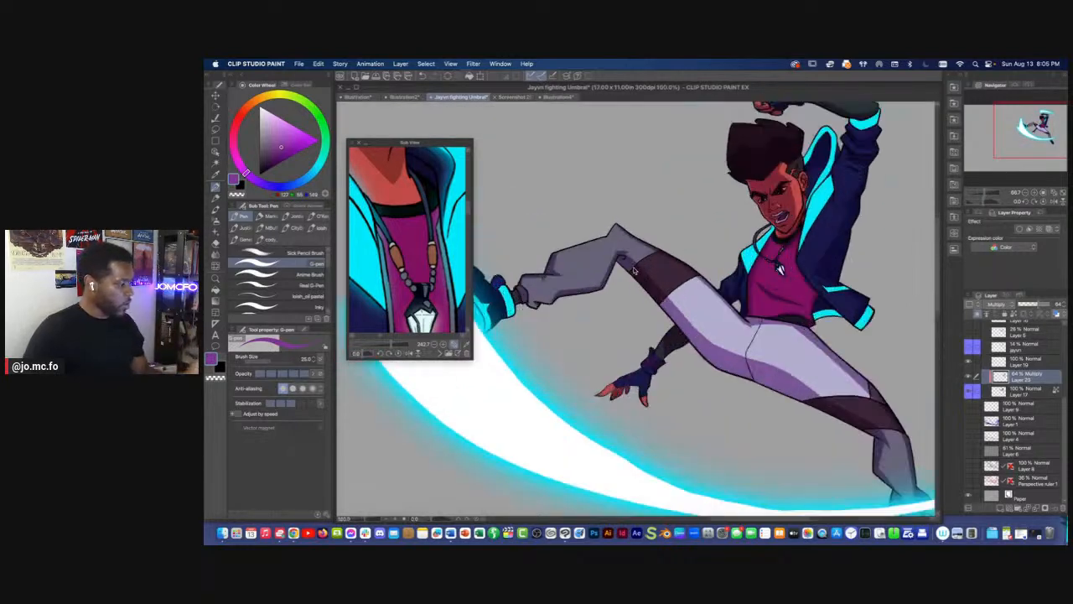
{"action": "key", "text": "]"}
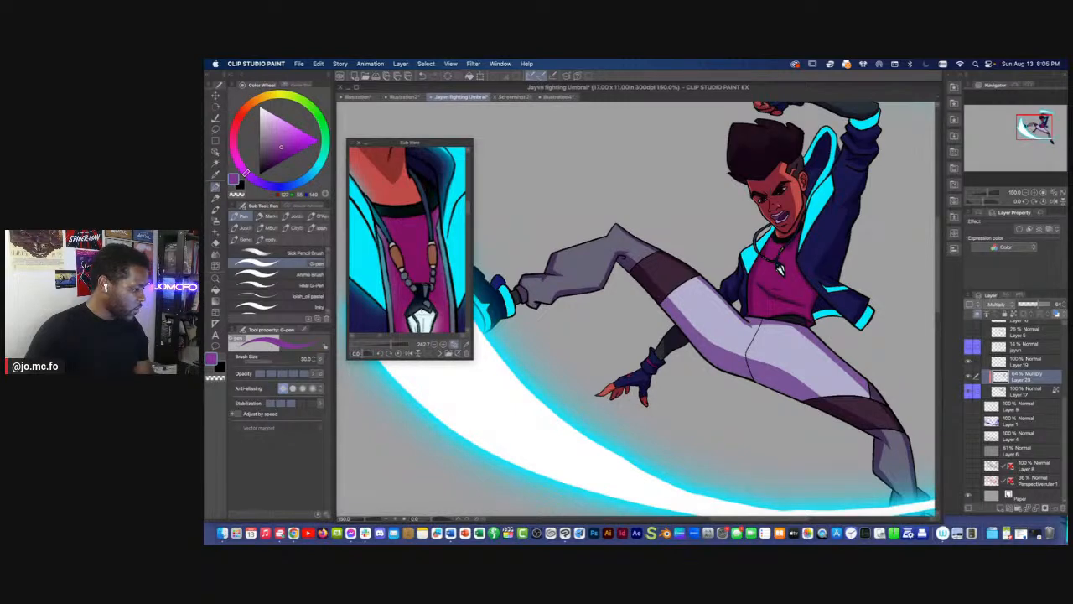
{"action": "key", "text": "super+minus"}
{"action": "key", "text": "super+minus"}
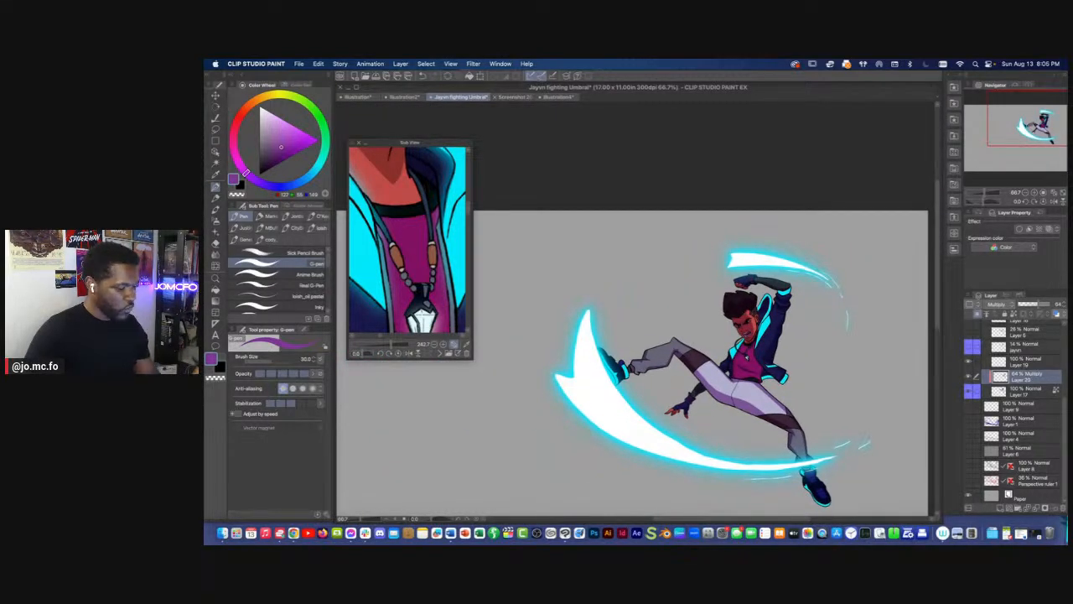
Select the vector line-art layer, Layer 14, and activate the Correct line tools for the raised knee's outline
{"action": "left_click_drag", "start_coordinate": [1062, 403], "coordinate": [1060, 377]}
{"action": "left_click", "coordinate": [1033, 354]}
{"action": "key", "text": "super+plus"}
{"action": "key", "text": "super+plus"}
{"action": "key", "text": "super+plus"}
{"action": "key", "text": "super+plus"}
{"action": "key", "text": "super+plus"}
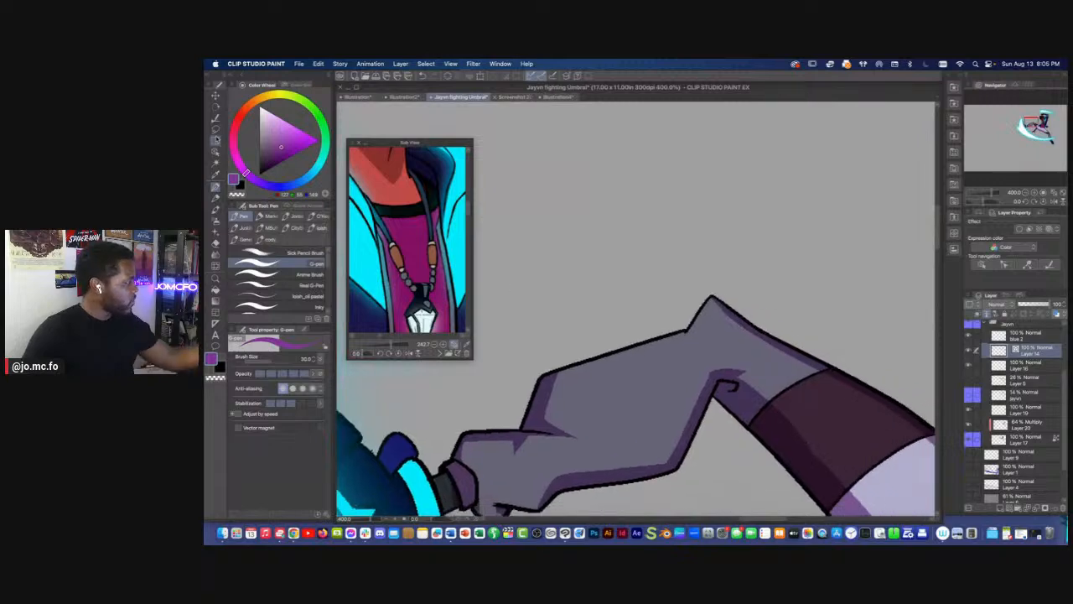
{"action": "left_click", "coordinate": [216, 130]}
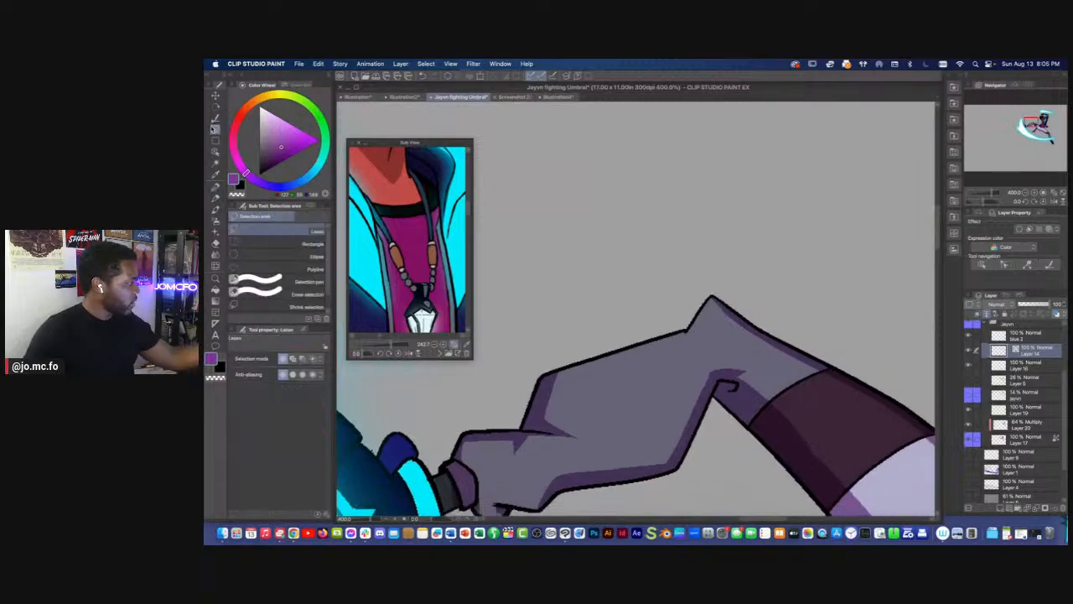
{"action": "left_click", "coordinate": [216, 160]}
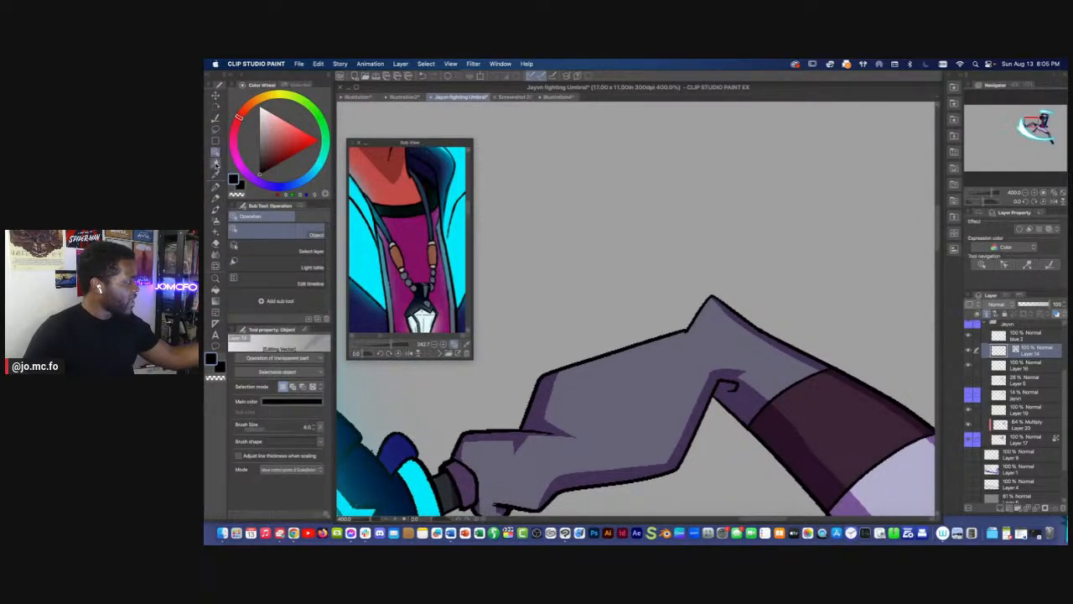
{"action": "left_click", "coordinate": [217, 130]}
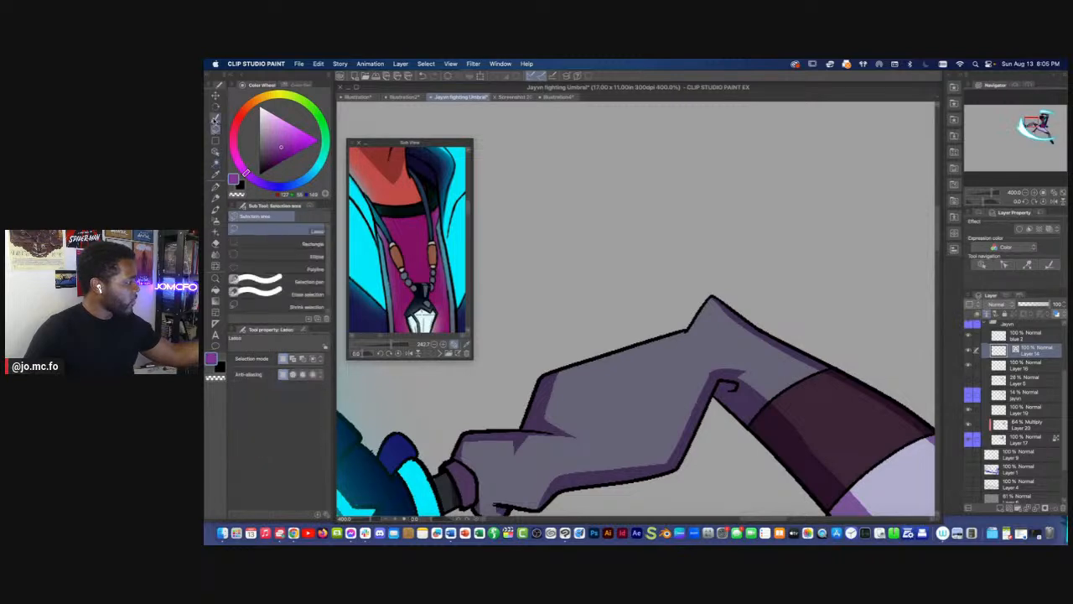
{"action": "left_click", "coordinate": [215, 121]}
{"action": "key", "text": "super+plus"}
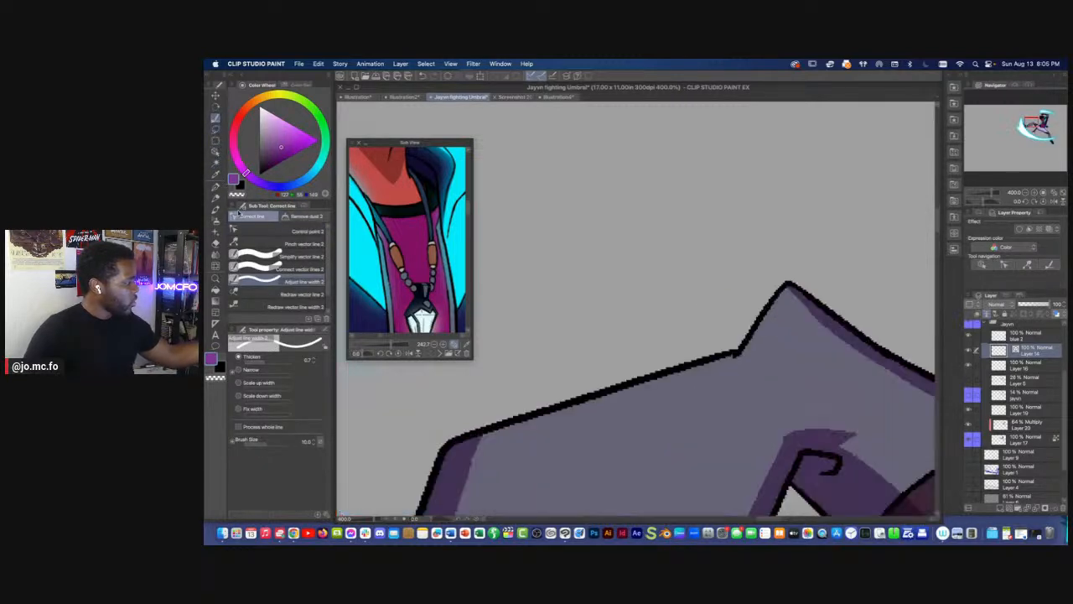
{"action": "left_click_drag", "start_coordinate": [642, 376], "coordinate": [494, 386]}
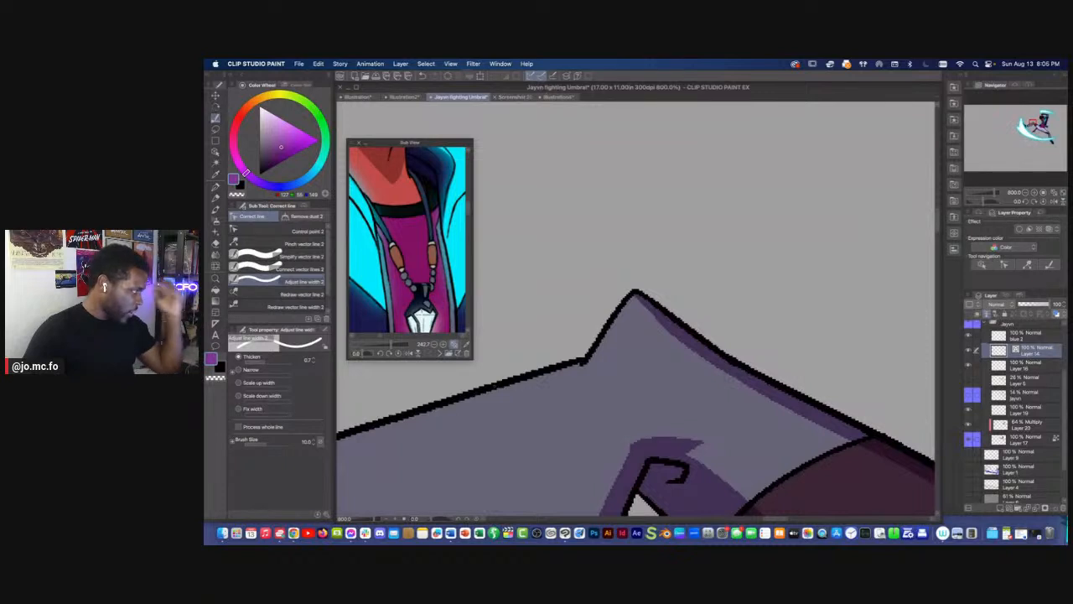
Try simplifying and then thickening the vector line at the raised knee's peak
{"action": "left_click", "coordinate": [290, 257]}
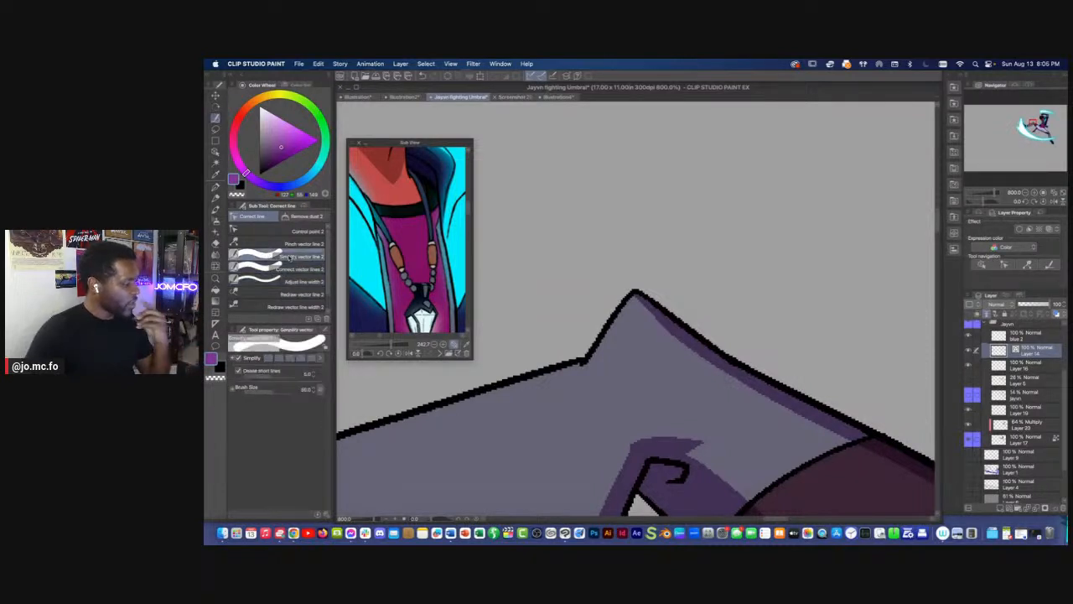
{"action": "left_click_drag", "start_coordinate": [611, 317], "coordinate": [637, 296]}
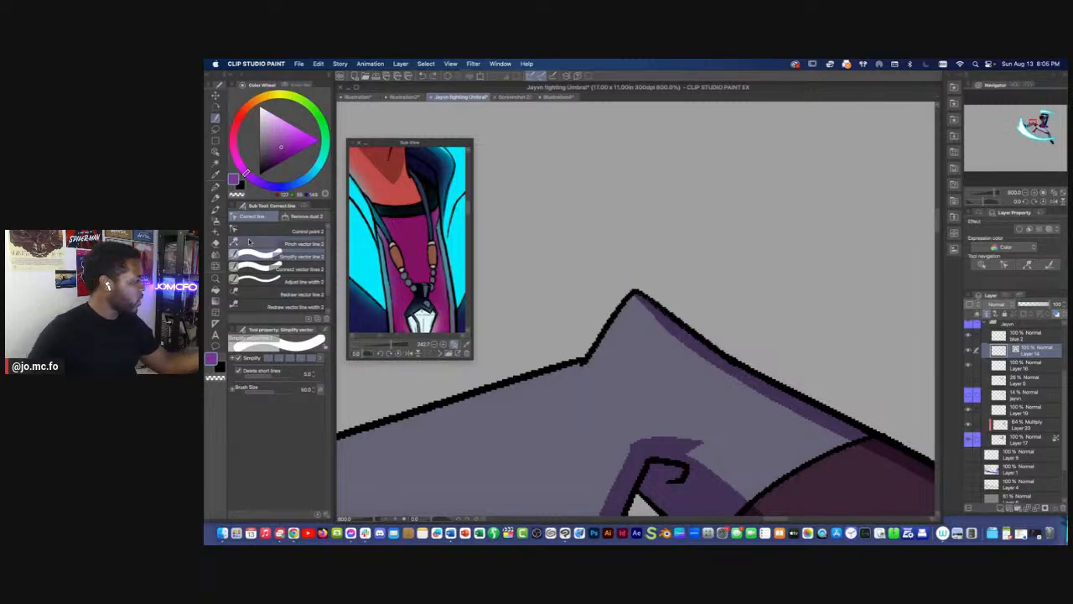
{"action": "left_click", "coordinate": [256, 282]}
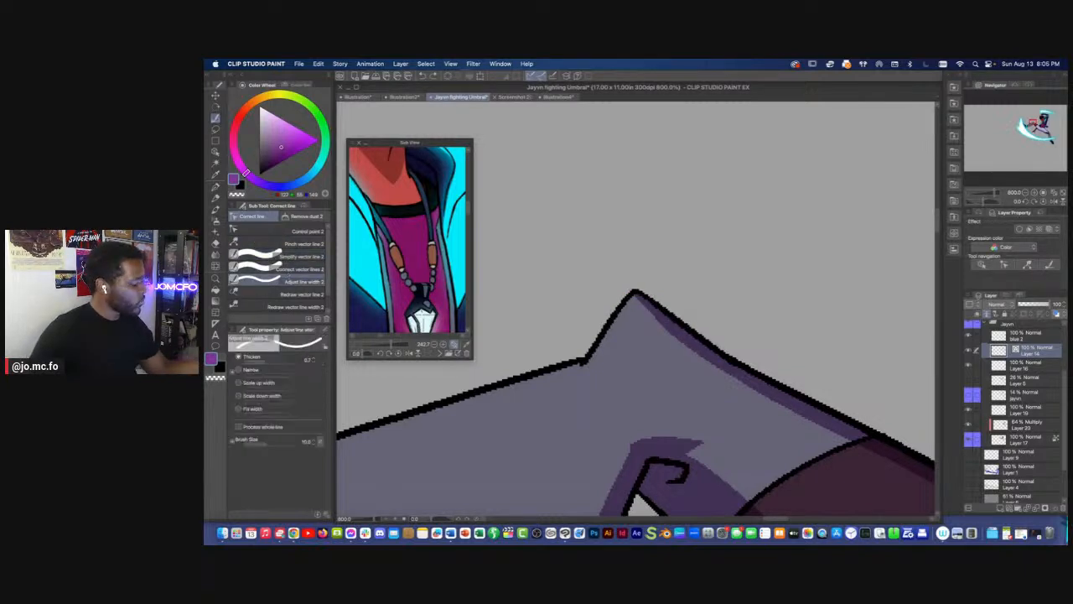
{"action": "mouse_move", "coordinate": [613, 314]}
{"action": "left_mouse_down"}
{"action": "mouse_move", "coordinate": [629, 294]}
{"action": "mouse_move", "coordinate": [671, 318]}
{"action": "left_mouse_up"}
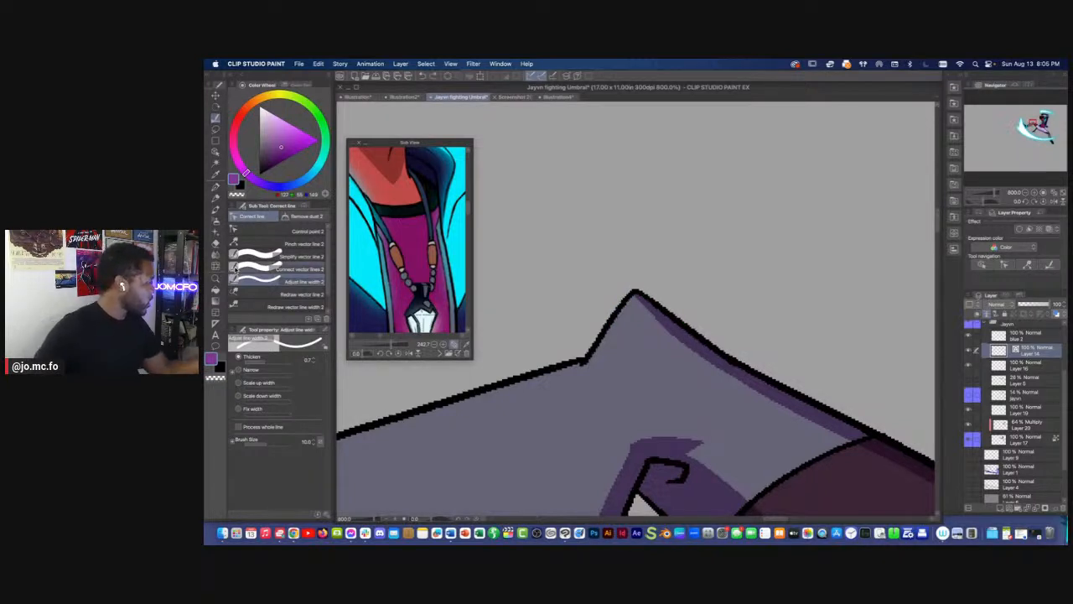
Redraw the vector outline over the raised knee as a lower, rounder curve
{"action": "left_click", "coordinate": [258, 295]}
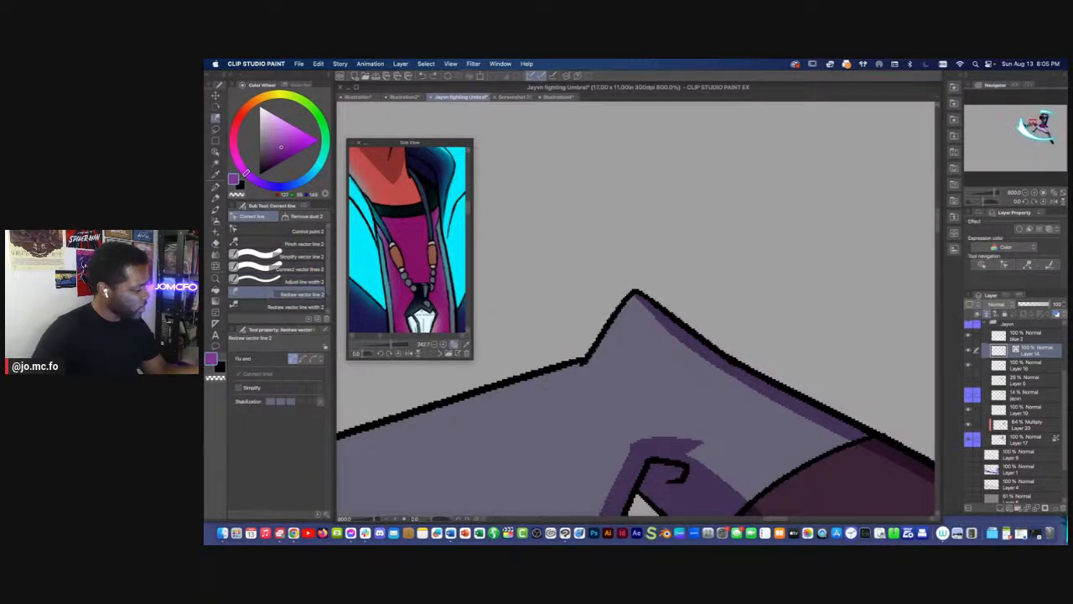
{"action": "mouse_move", "coordinate": [616, 317]}
{"action": "left_mouse_down"}
{"action": "mouse_move", "coordinate": [639, 301]}
{"action": "mouse_move", "coordinate": [660, 310]}
{"action": "left_mouse_up"}
{"action": "scroll", "coordinate": [498, 340], "scroll_direction": "down", "scroll_amount": 4}
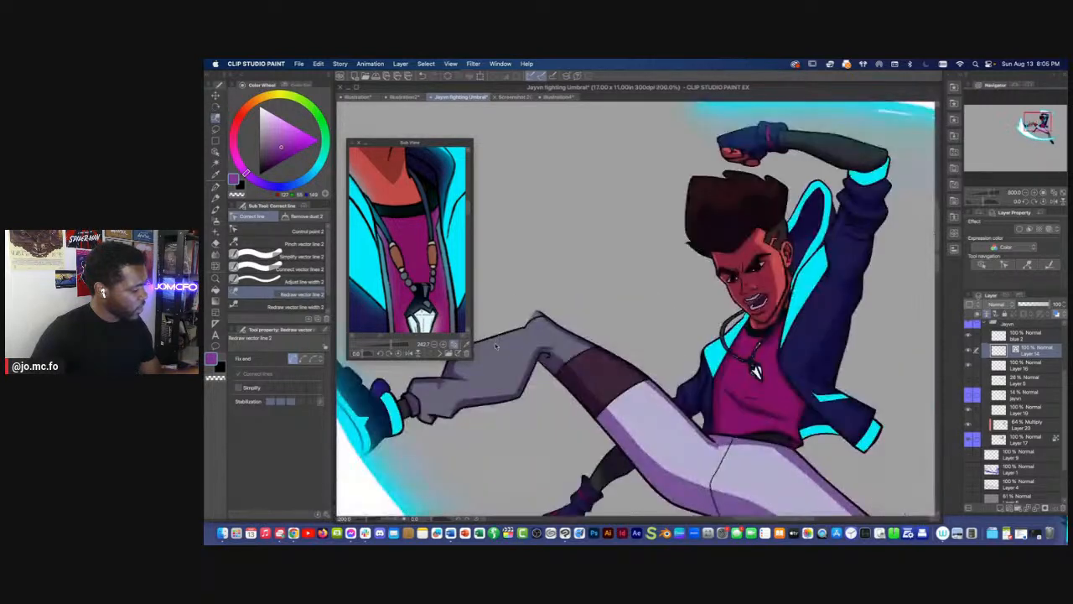
{"action": "scroll", "coordinate": [494, 385], "scroll_direction": "up", "scroll_amount": 4}
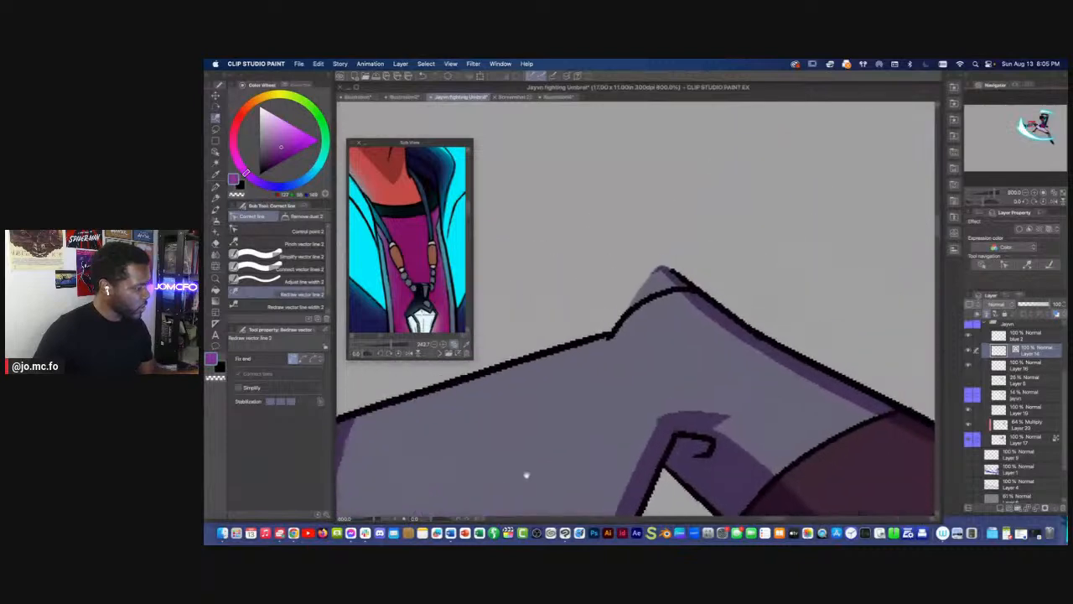
{"action": "mouse_move", "coordinate": [616, 324]}
{"action": "left_mouse_down"}
{"action": "mouse_move", "coordinate": [658, 270]}
{"action": "mouse_move", "coordinate": [676, 282]}
{"action": "left_mouse_up"}
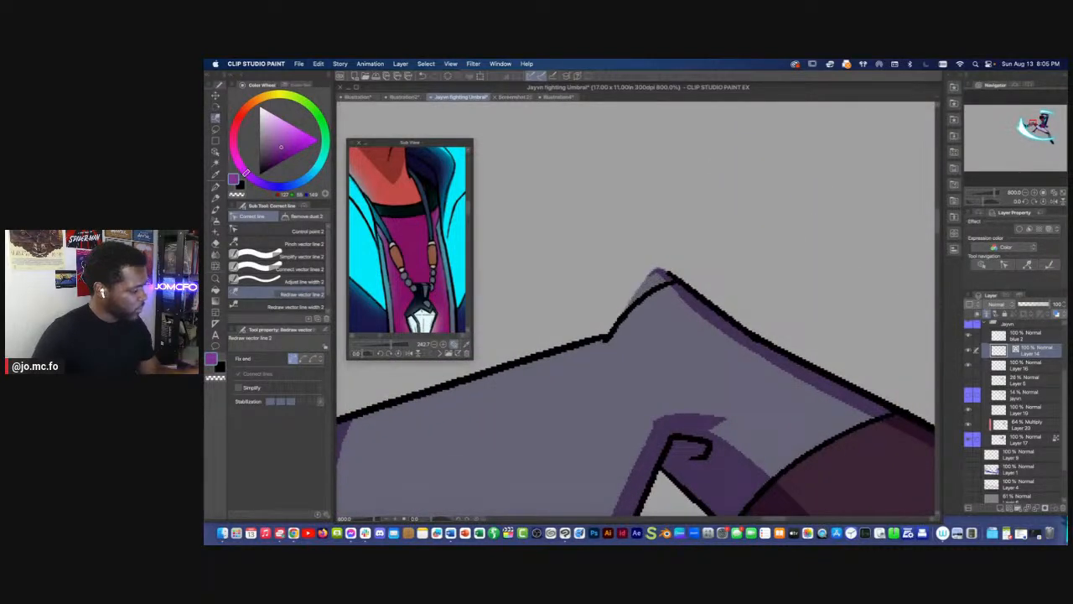
Lasso the outline around the raised knee's peak, delete it and clear the selection
{"action": "key", "text": "m"}
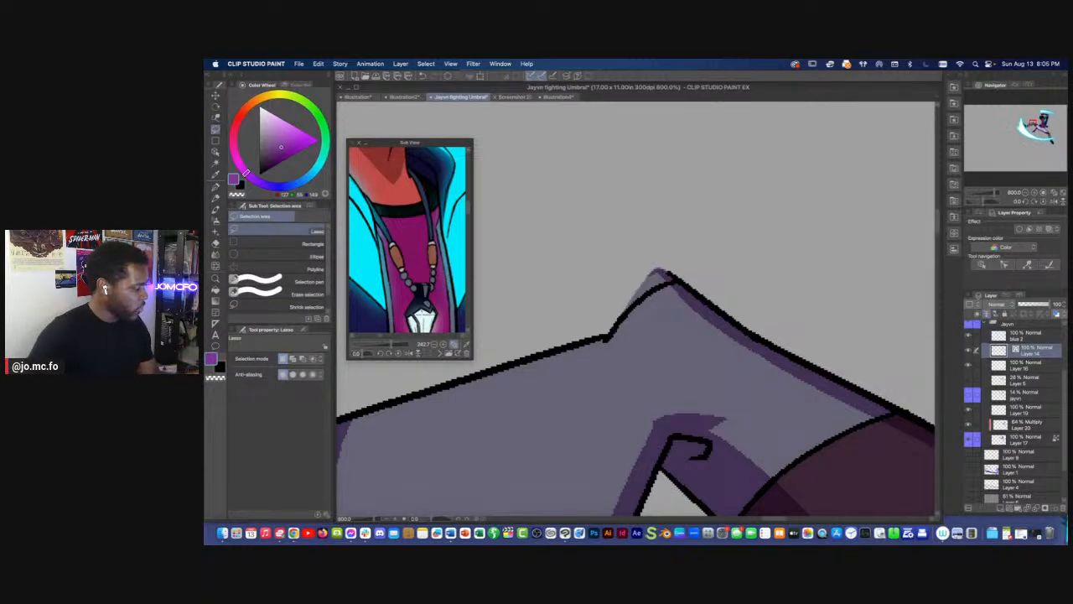
{"action": "left_click_drag", "start_coordinate": [606, 328], "coordinate": [619, 253]}
{"action": "key", "text": "Delete"}
{"action": "key", "text": "super+d"}
Draw a thin black G-pen outline with a lower, rounder knee peak, joining the existing shin and thigh lines
{"action": "key", "text": "x"}
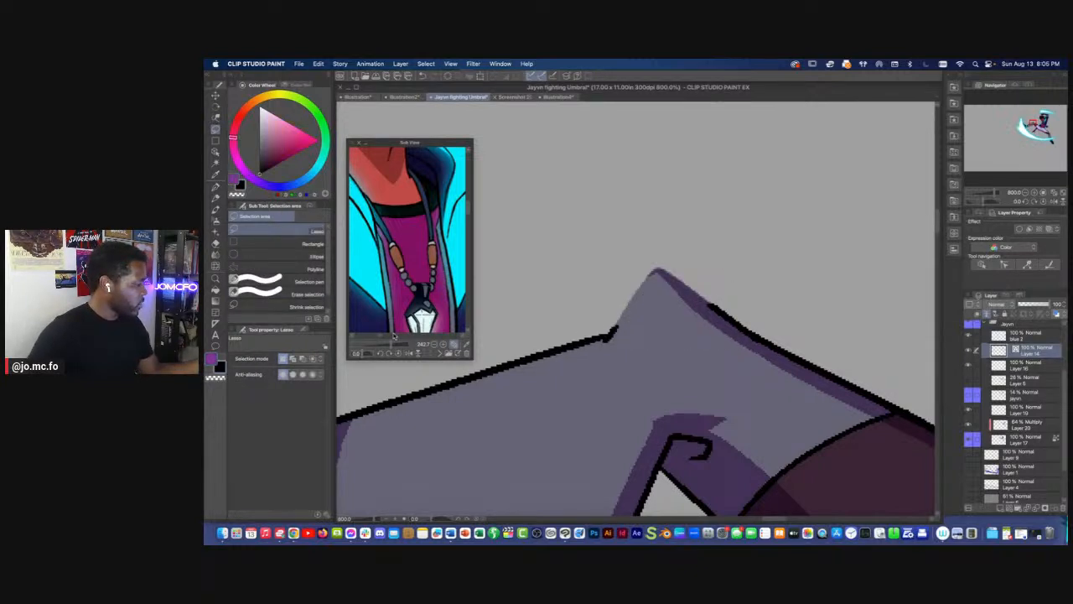
{"action": "key", "text": "p"}
{"action": "key", "text": "super+plus"}
{"action": "key", "text": "e"}
{"action": "key", "text": "p"}
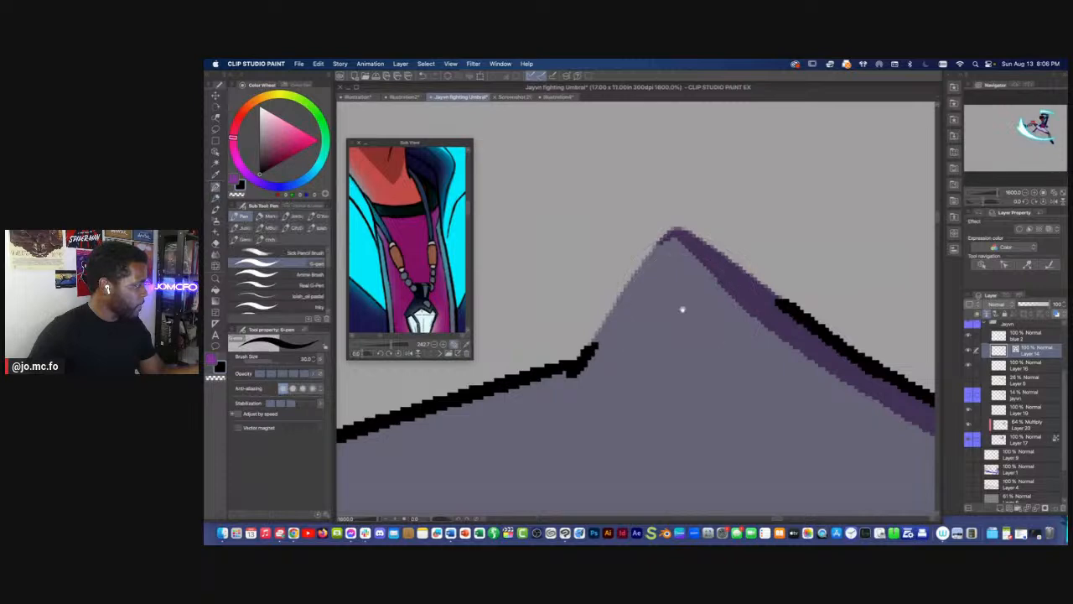
{"action": "left_click_drag", "start_coordinate": [680, 307], "coordinate": [666, 328]}
{"action": "key", "text": "["}
{"action": "key", "text": "["}
{"action": "key", "text": "["}
{"action": "key", "text": "["}
{"action": "key", "text": "["}
{"action": "key", "text": "["}
{"action": "key", "text": "["}
{"action": "key", "text": "["}
{"action": "key", "text": "["}
{"action": "mouse_move", "coordinate": [571, 373]}
{"action": "left_mouse_down"}
{"action": "mouse_move", "coordinate": [592, 352]}
{"action": "mouse_move", "coordinate": [715, 298]}
{"action": "mouse_move", "coordinate": [804, 339]}
{"action": "left_mouse_up"}
{"action": "key", "text": "super+minus"}
{"action": "key", "text": "super+minus"}
{"action": "key", "text": "super+equal"}
{"action": "key", "text": "super+equal"}
{"action": "mouse_move", "coordinate": [652, 347]}
{"action": "left_mouse_down"}
{"action": "mouse_move", "coordinate": [678, 323]}
{"action": "mouse_move", "coordinate": [728, 305]}
{"action": "mouse_move", "coordinate": [755, 324]}
{"action": "left_mouse_up"}
{"action": "scroll", "coordinate": [836, 385], "scroll_direction": "up", "scroll_amount": 3}
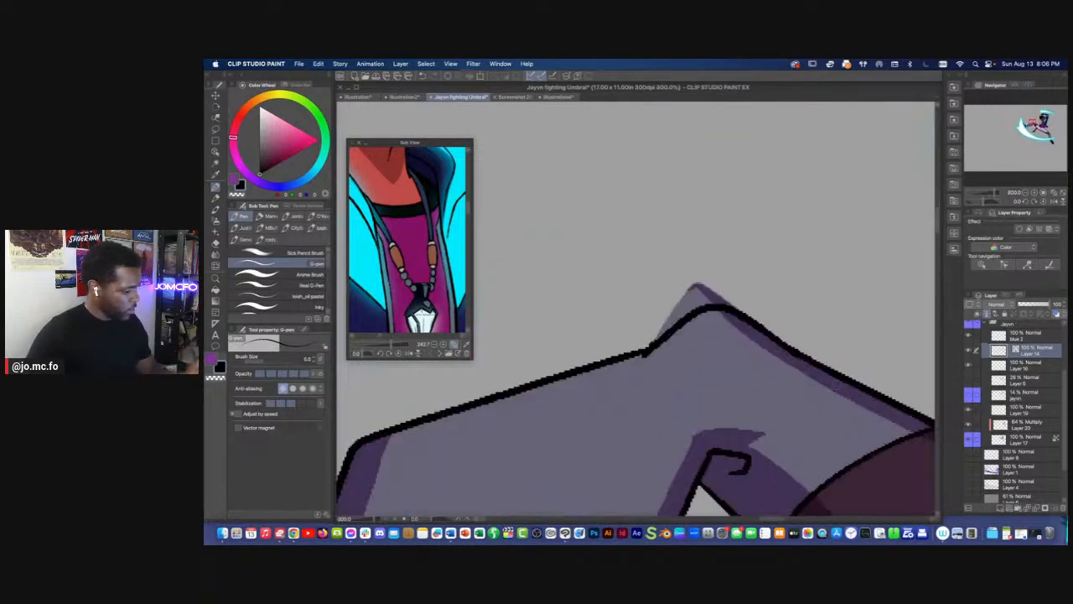
On the flat-colour Layer 17, lasso and delete the colour that sticks out beyond the new knee outline, then deselect
{"action": "left_click", "coordinate": [1007, 443]}
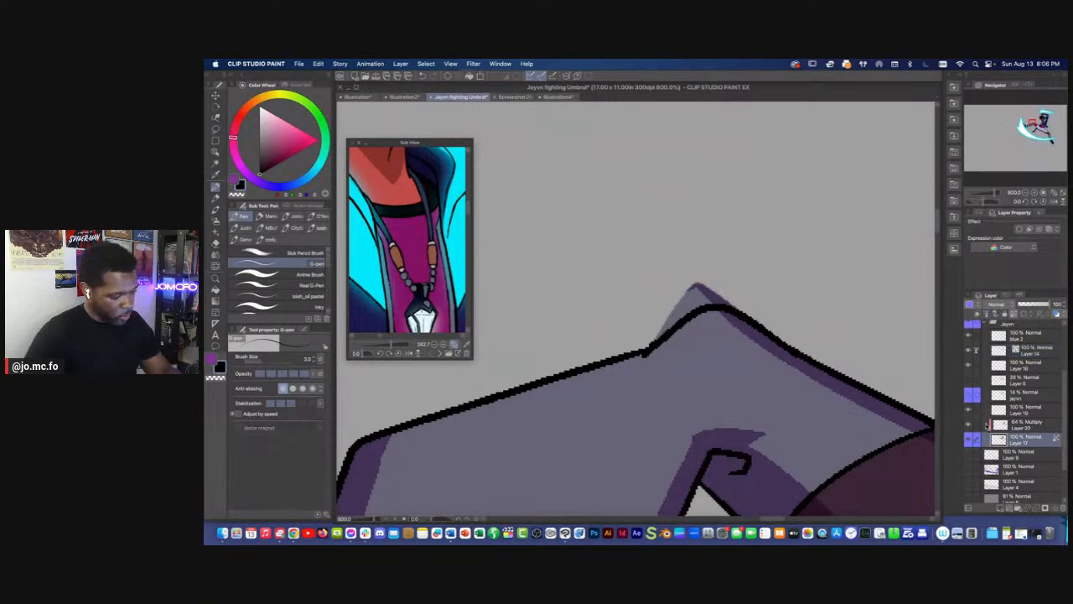
{"action": "key", "text": "m"}
{"action": "mouse_move", "coordinate": [660, 337]}
{"action": "left_mouse_down"}
{"action": "mouse_move", "coordinate": [737, 311]}
{"action": "mouse_move", "coordinate": [616, 327]}
{"action": "left_mouse_up"}
{"action": "key", "text": "Delete"}
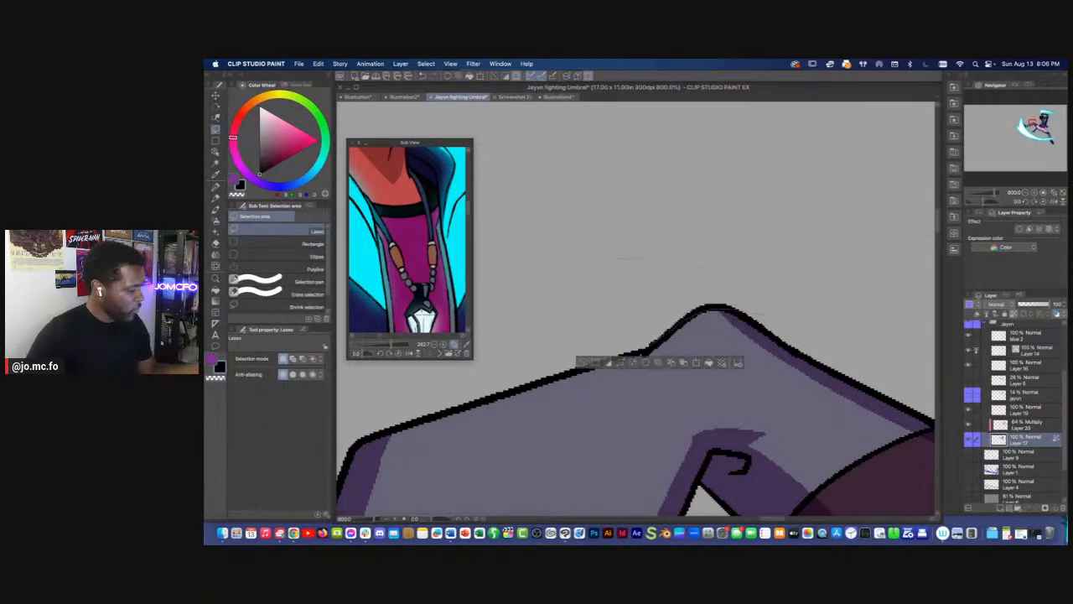
{"action": "scroll", "coordinate": [495, 295], "scroll_direction": "down", "scroll_amount": 5}
{"action": "key", "text": "super+d"}
{"action": "scroll", "coordinate": [586, 466], "scroll_direction": "down", "scroll_amount": 2}
{"action": "left_click_drag", "start_coordinate": [591, 465], "coordinate": [646, 400]}
Select Layer 19 above the Multiply shading, check its content by hiding and showing it, and duplicate the layer
{"action": "left_click", "coordinate": [1011, 429]}
{"action": "left_click", "coordinate": [1009, 411]}
{"action": "left_click", "coordinate": [970, 411]}
{"action": "left_click", "coordinate": [969, 411]}
{"action": "key", "text": "super+c"}
{"action": "key", "text": "super+v"}
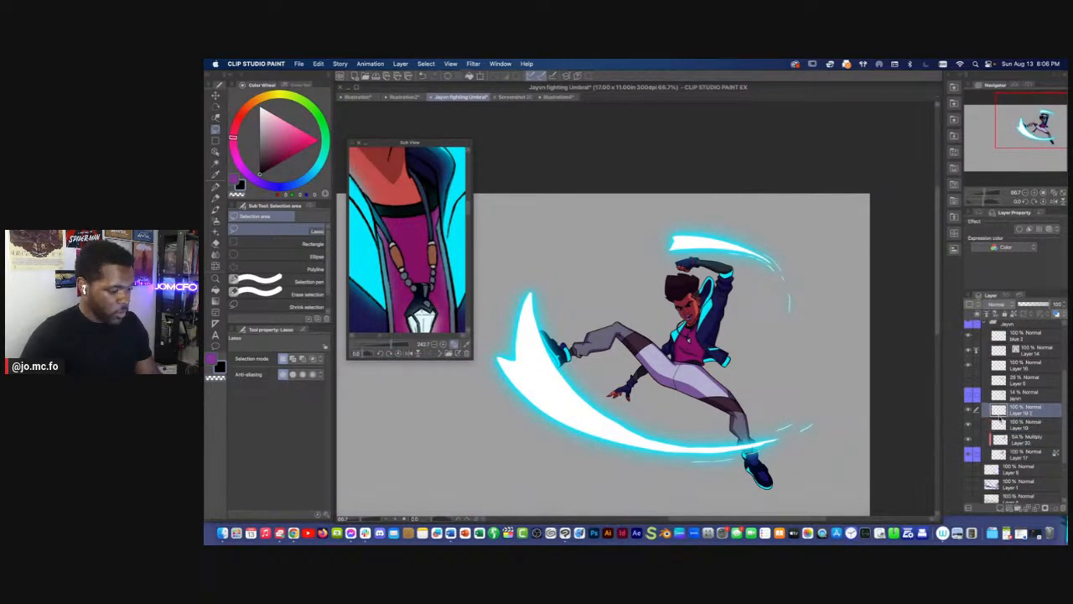
Start a Gaussian blur on the duplicated Layer 19 2 and raise its strength to spread a glow around the cyan costume parts
{"action": "left_click", "coordinate": [423, 65]}
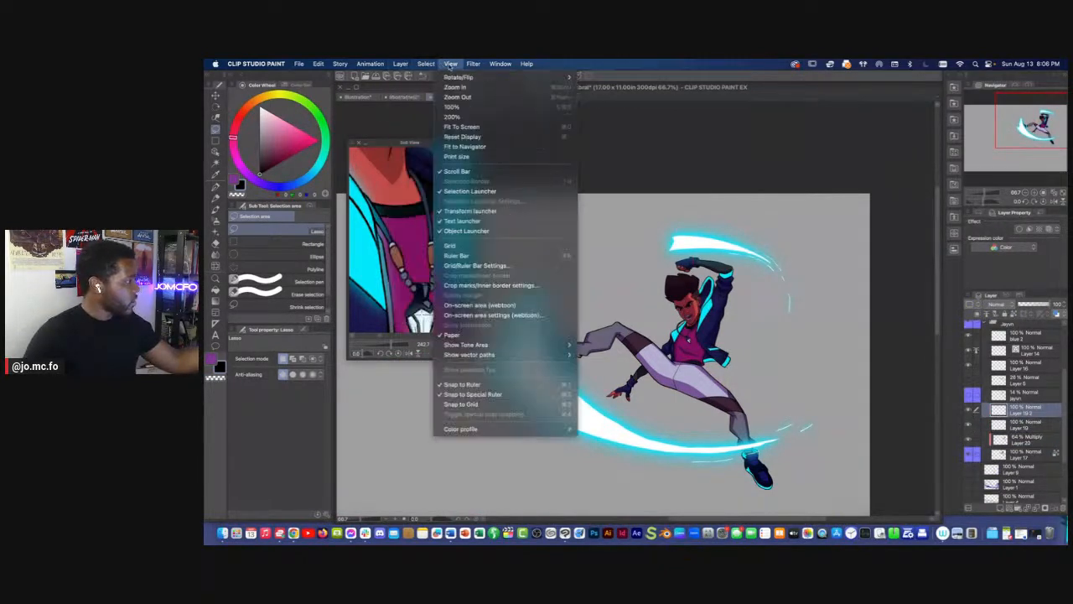
{"action": "mouse_move", "coordinate": [401, 64]}
{"action": "mouse_move", "coordinate": [474, 65]}
{"action": "left_click", "coordinate": [539, 96]}
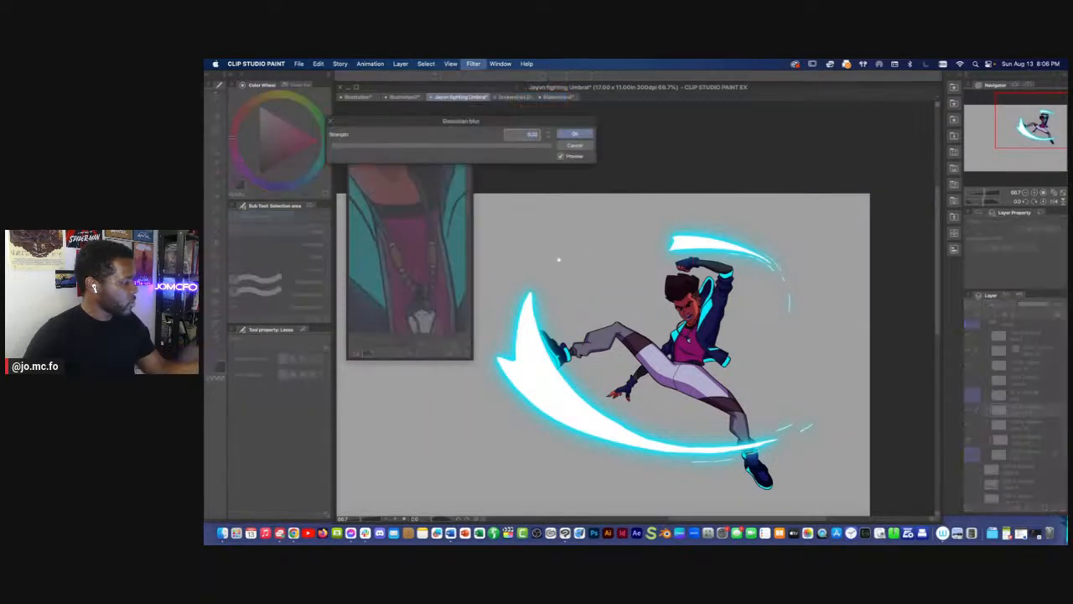
{"action": "left_click_drag", "start_coordinate": [339, 149], "coordinate": [378, 148]}
{"action": "scroll", "coordinate": [613, 244], "scroll_direction": "up", "scroll_amount": 2}
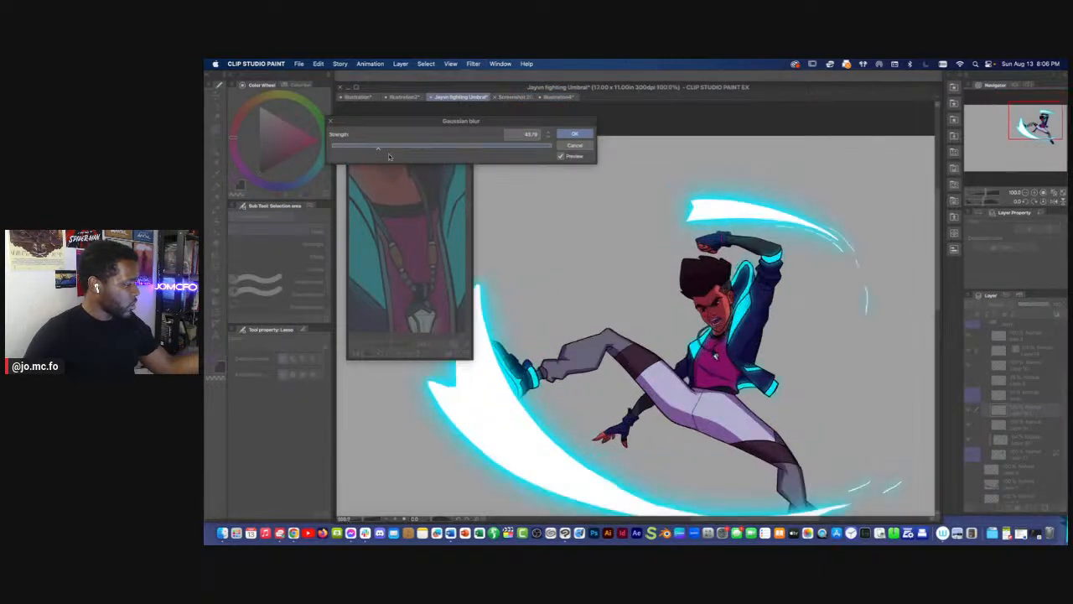
{"action": "left_click_drag", "start_coordinate": [613, 244], "coordinate": [541, 164]}
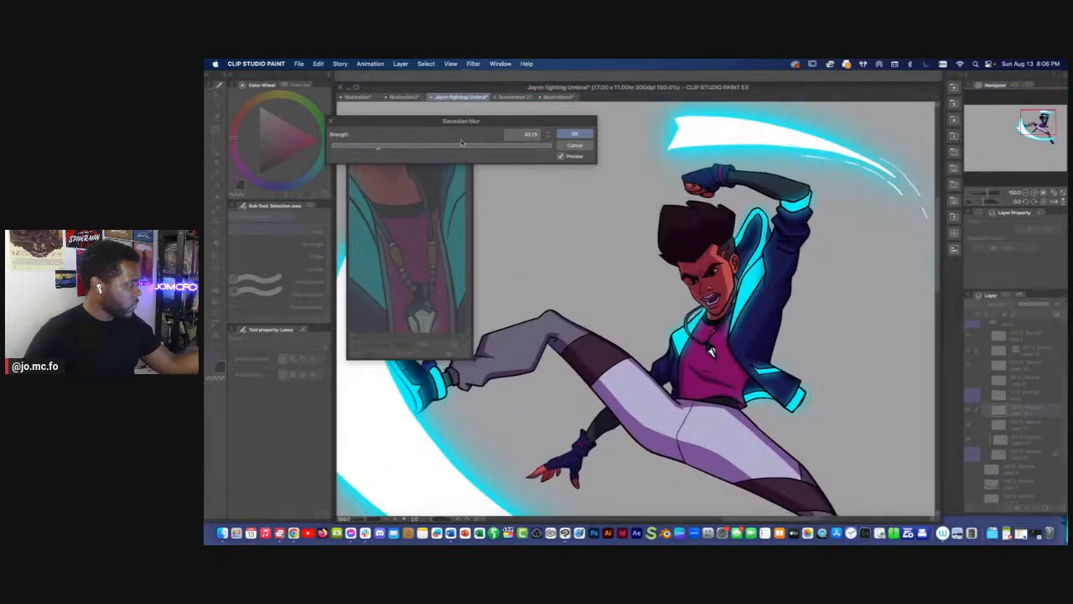
Compare the glow with the blur preview off and on, reduce the blur strength slightly and apply it
{"action": "left_click", "coordinate": [561, 157]}
{"action": "left_click", "coordinate": [560, 157]}
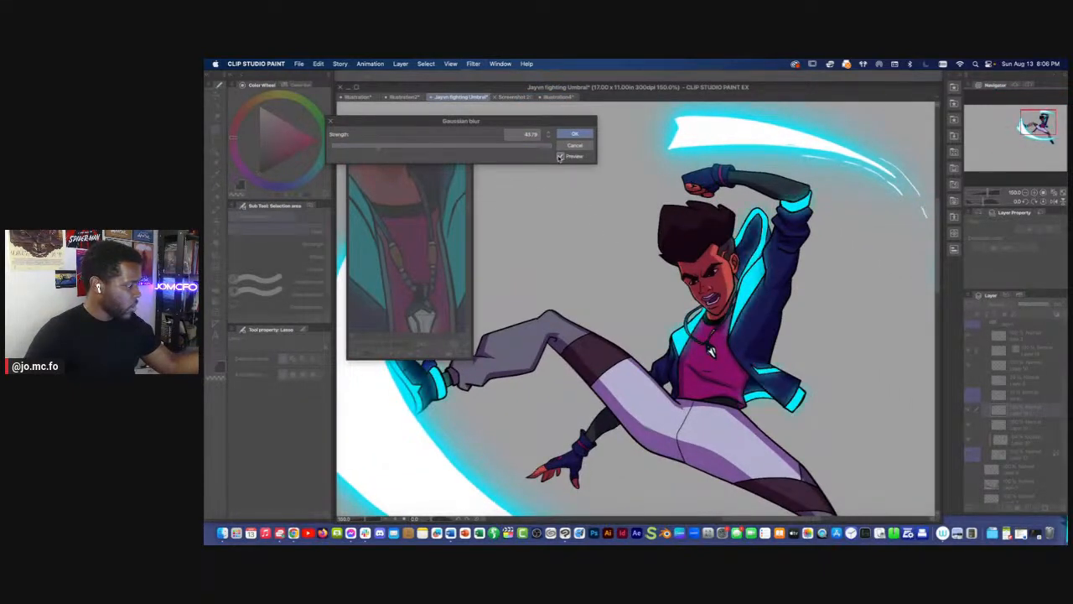
{"action": "left_click", "coordinate": [560, 157]}
{"action": "left_click", "coordinate": [560, 157]}
{"action": "left_click_drag", "start_coordinate": [379, 149], "coordinate": [371, 149]}
{"action": "key", "text": "super+minus"}
{"action": "key", "text": "Return"}
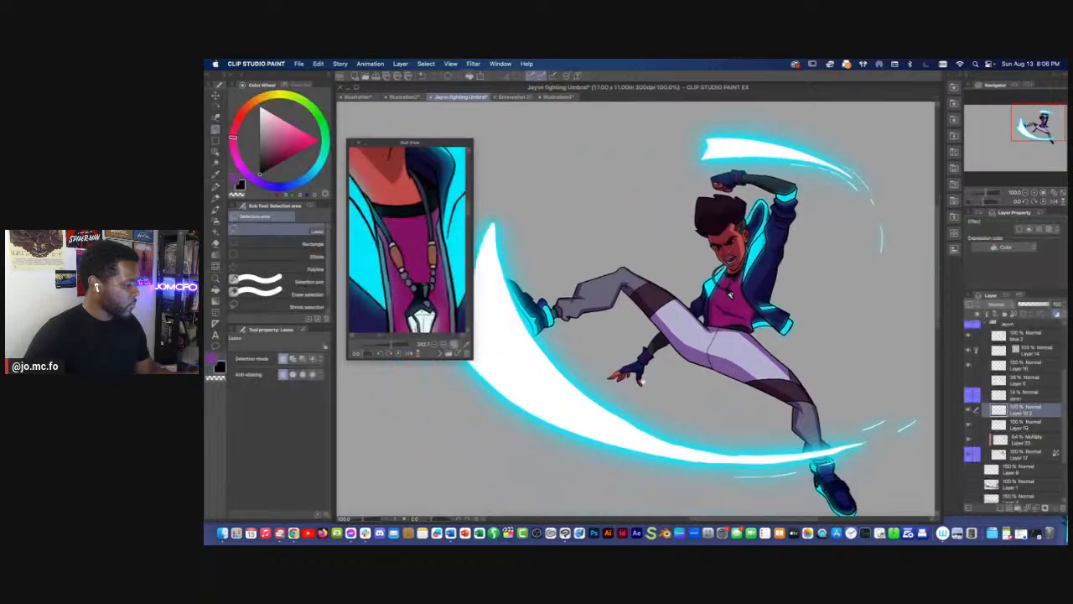
Make the hidden background sketch layers visible, from Perspective ruler 1 up to Layer 9
{"action": "key", "text": "super+minus"}
{"action": "left_click_drag", "start_coordinate": [673, 416], "coordinate": [695, 335]}
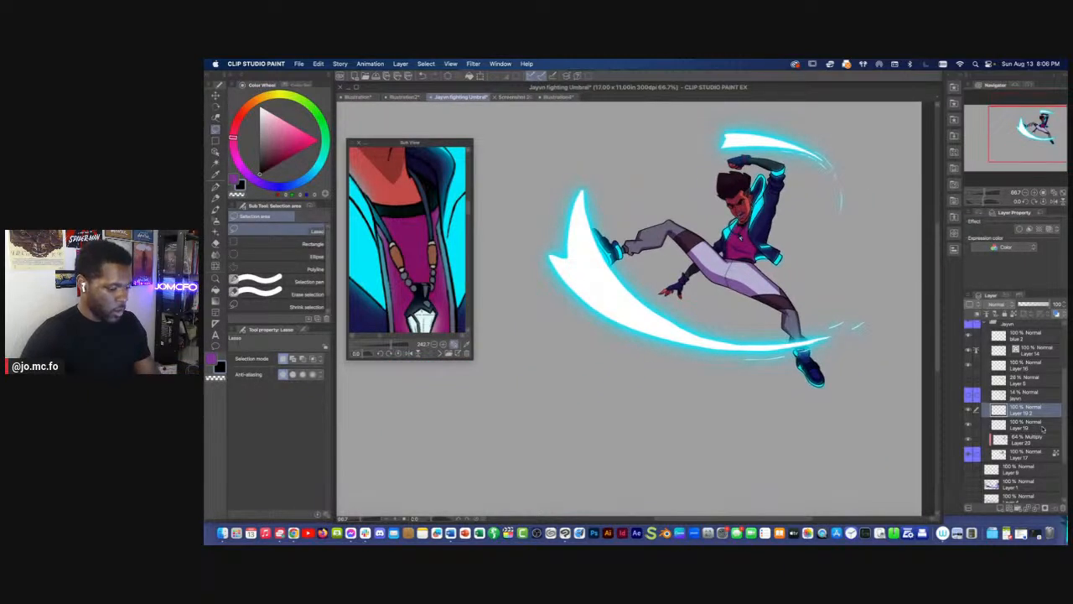
{"action": "left_click_drag", "start_coordinate": [1065, 436], "coordinate": [1064, 482]}
{"action": "left_click", "coordinate": [968, 451]}
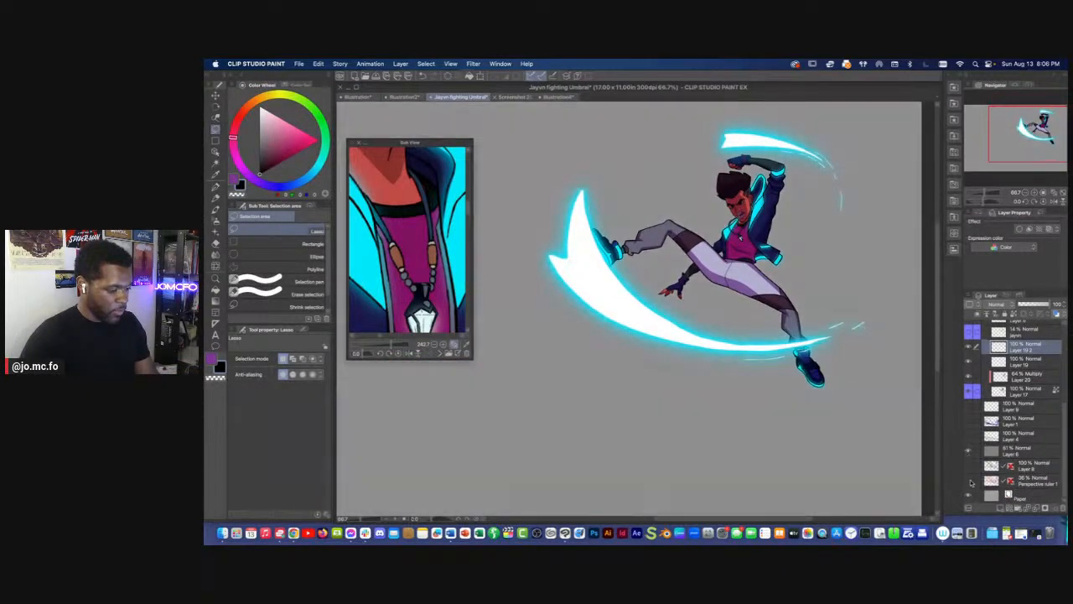
{"action": "left_click", "coordinate": [969, 408]}
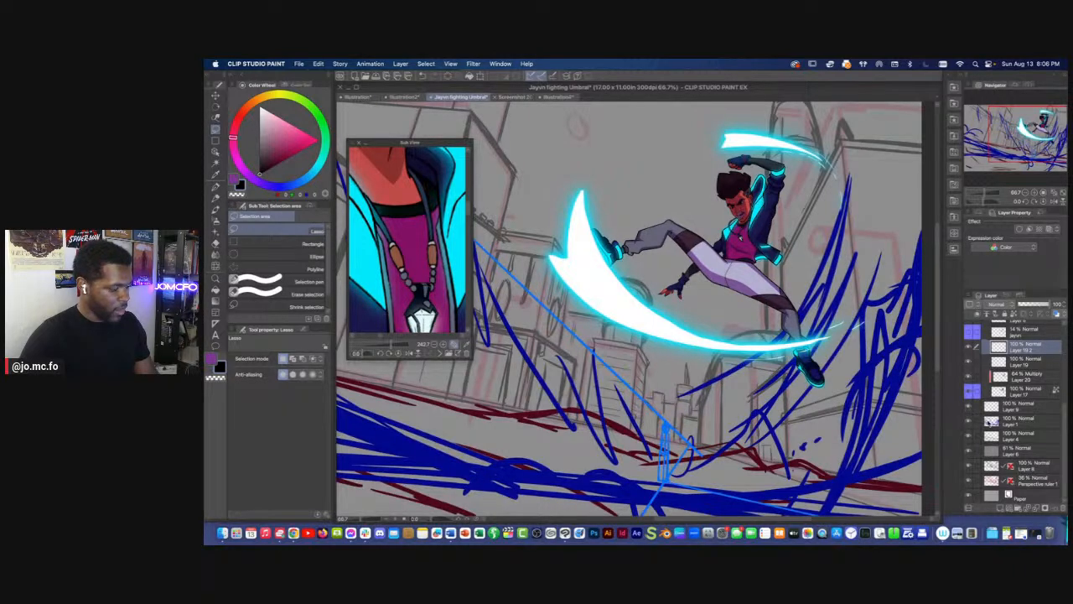
Show the Umbral folder with the foreground figure and collapse the Jayvn folder
{"action": "left_click_drag", "start_coordinate": [1062, 449], "coordinate": [1063, 440]}
{"action": "scroll", "coordinate": [1063, 439], "scroll_direction": "down", "scroll_amount": 3}
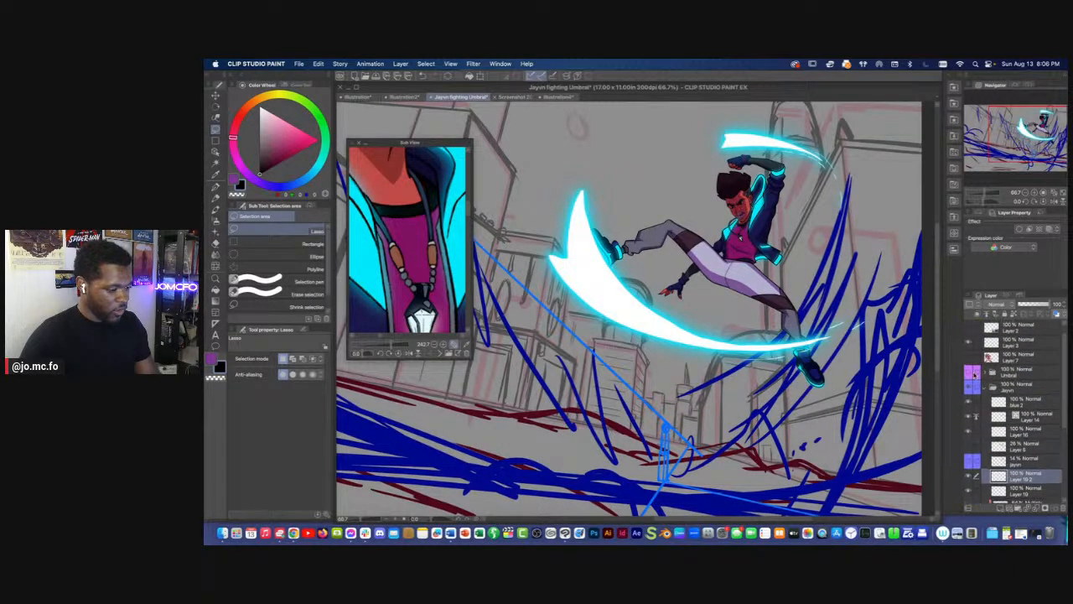
{"action": "left_click", "coordinate": [971, 375]}
{"action": "scroll", "coordinate": [555, 287], "scroll_direction": "down", "scroll_amount": 1}
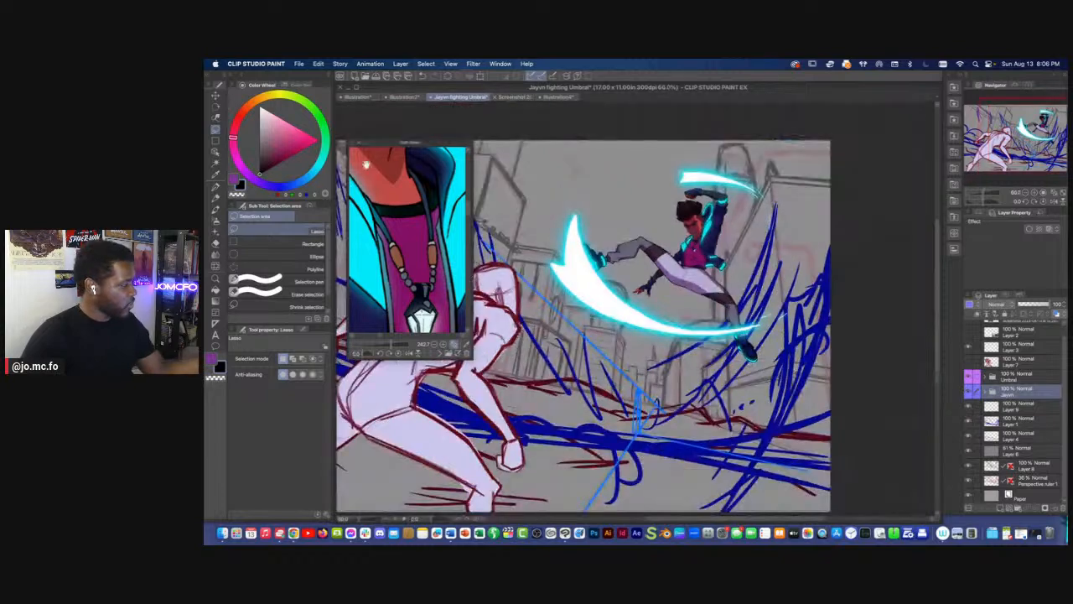
Close the Sub View reference window and fit the whole illustration in view
{"action": "left_click", "coordinate": [359, 143]}
{"action": "left_click_drag", "start_coordinate": [449, 224], "coordinate": [555, 193]}
{"action": "key", "text": "super+minus"}
{"action": "key", "text": "super+minus"}
{"action": "left_click_drag", "start_coordinate": [432, 376], "coordinate": [478, 377]}
{"action": "key", "text": "super+plus"}
{"action": "key", "text": "super+plus"}
{"action": "key", "text": "super+0"}
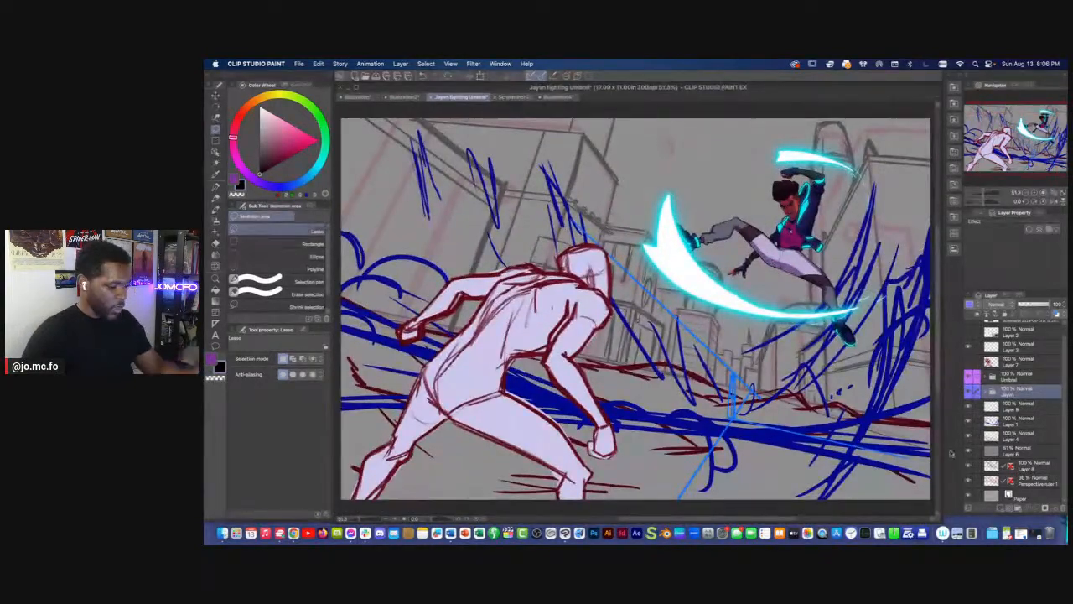
Hide the Perspective ruler 1 layer and Layer 9 with the light blue guide lines
{"action": "left_click_drag", "start_coordinate": [743, 421], "coordinate": [691, 402]}
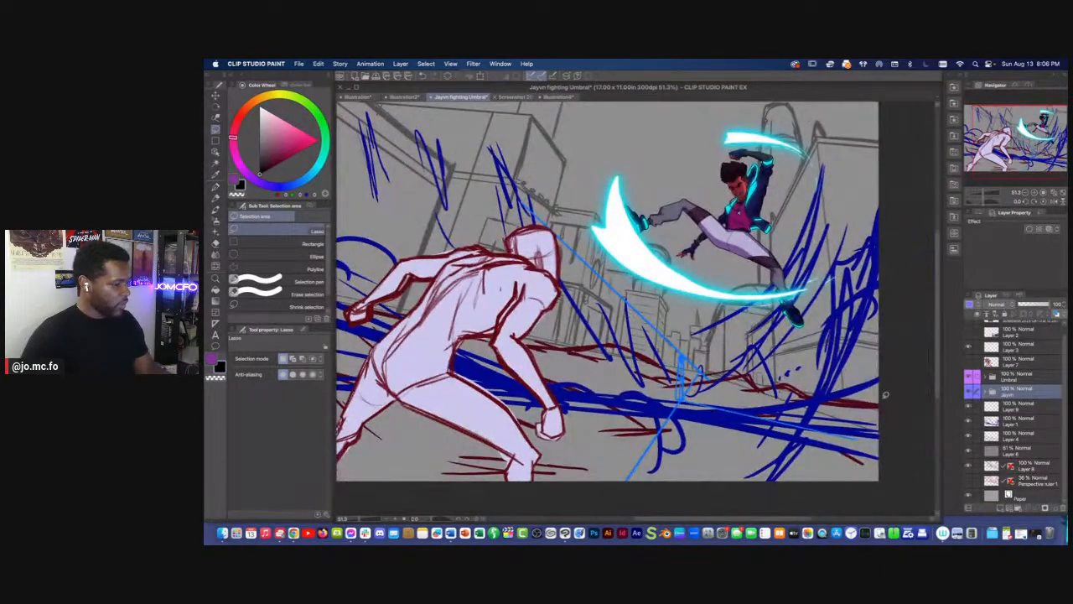
{"action": "left_click_drag", "start_coordinate": [940, 368], "coordinate": [939, 373]}
{"action": "key", "text": "super+minus"}
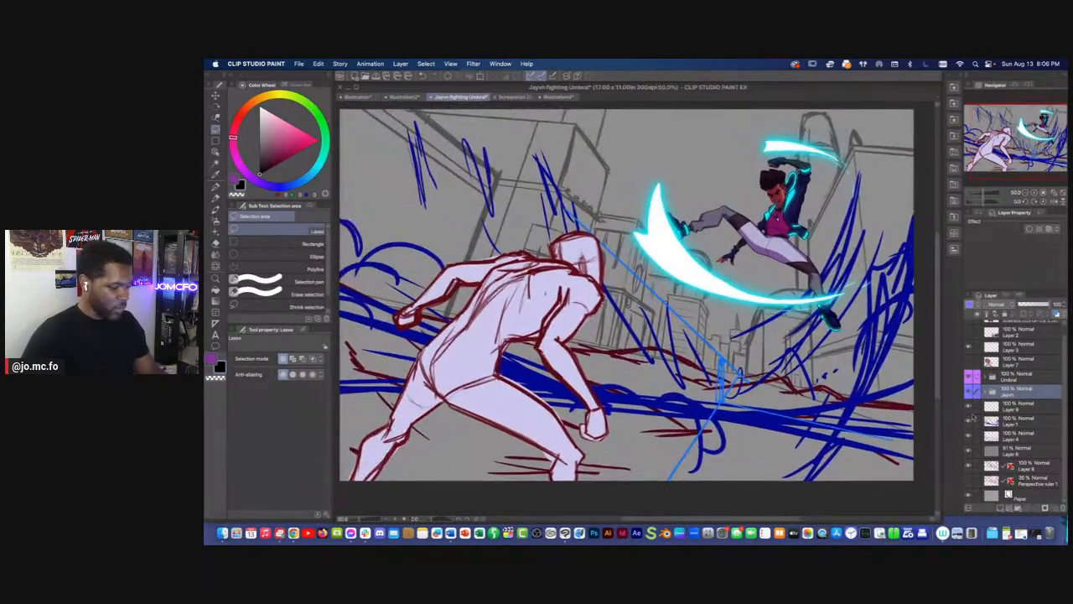
{"action": "left_click", "coordinate": [970, 406]}
{"action": "left_click_drag", "start_coordinate": [730, 433], "coordinate": [756, 445]}
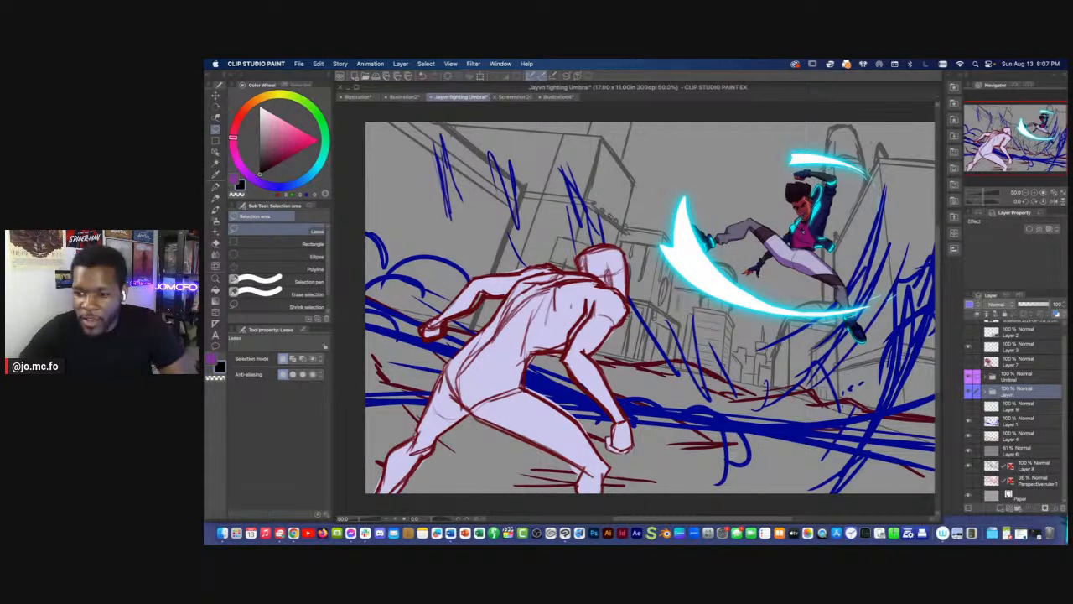
Save the illustration and hide the palettes to present the whole composition
{"action": "key", "text": "Tab"}
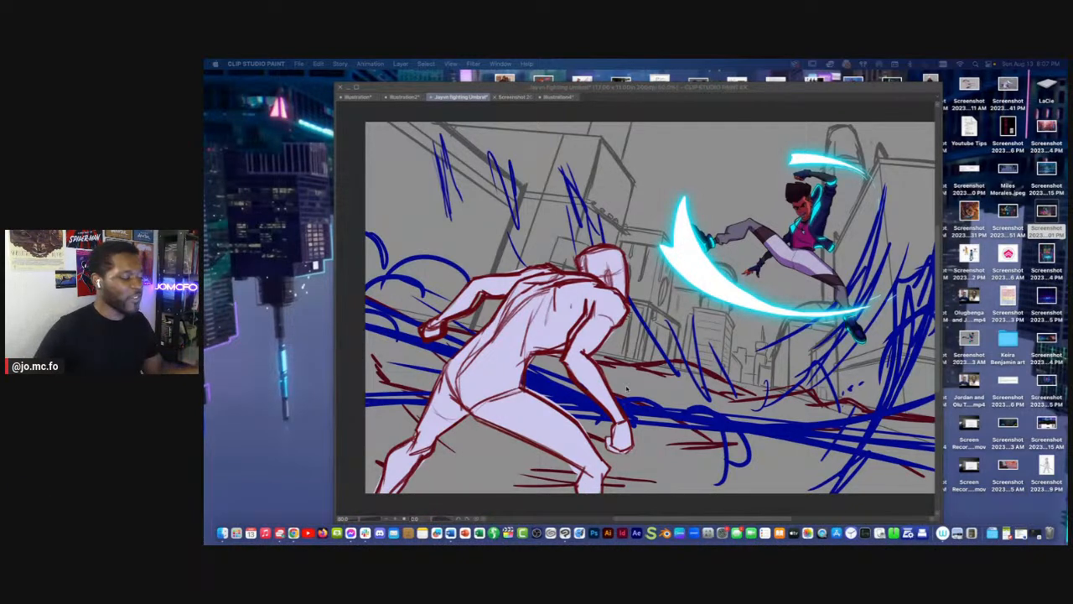
{"action": "key", "text": "Tab"}
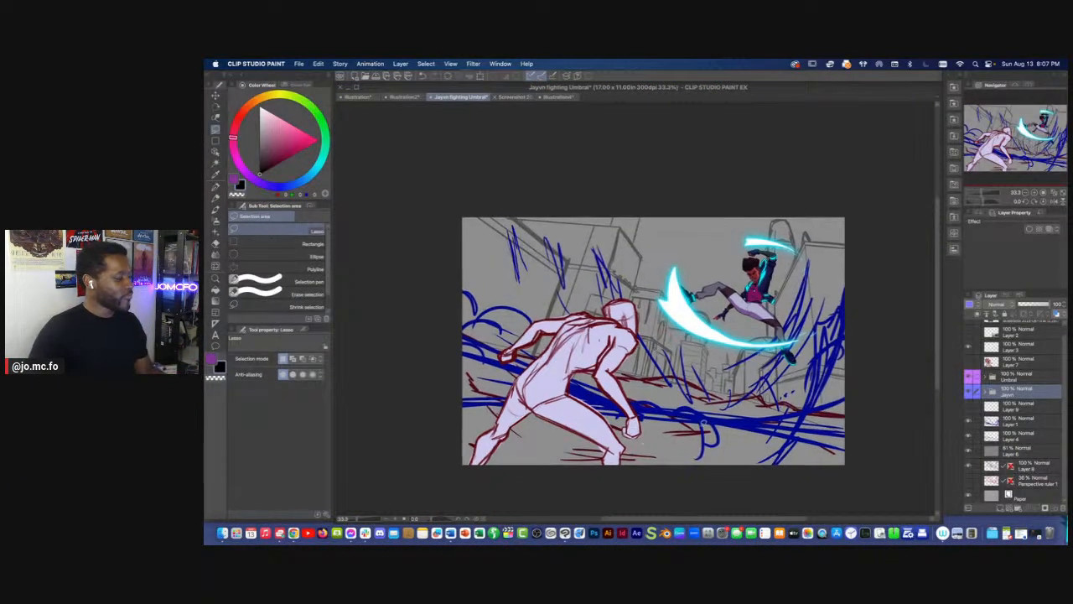
{"action": "key", "text": "super+s"}
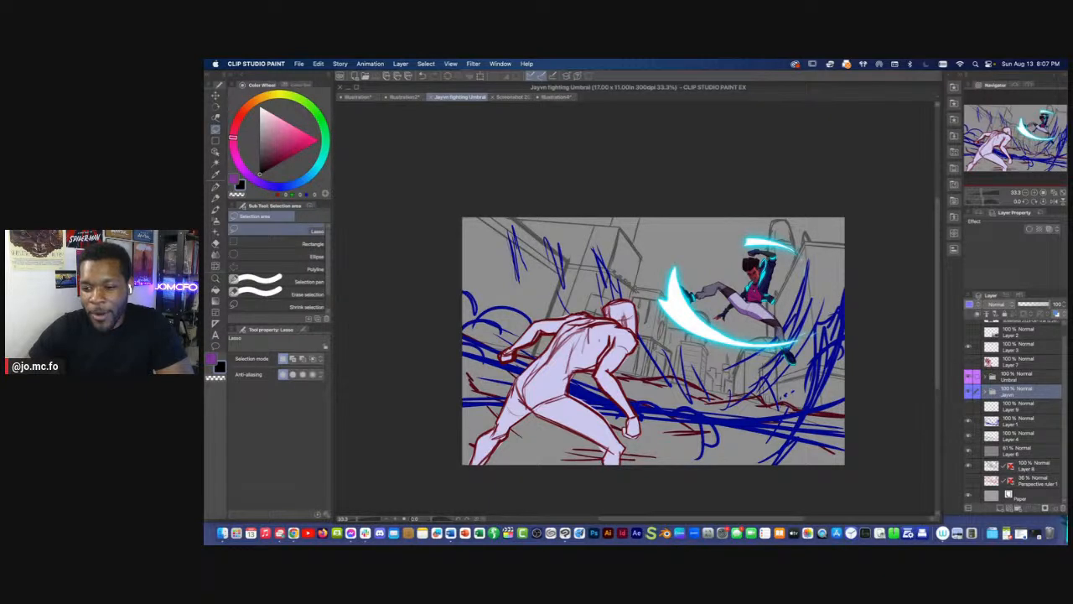
{"action": "key", "text": "Tab"}
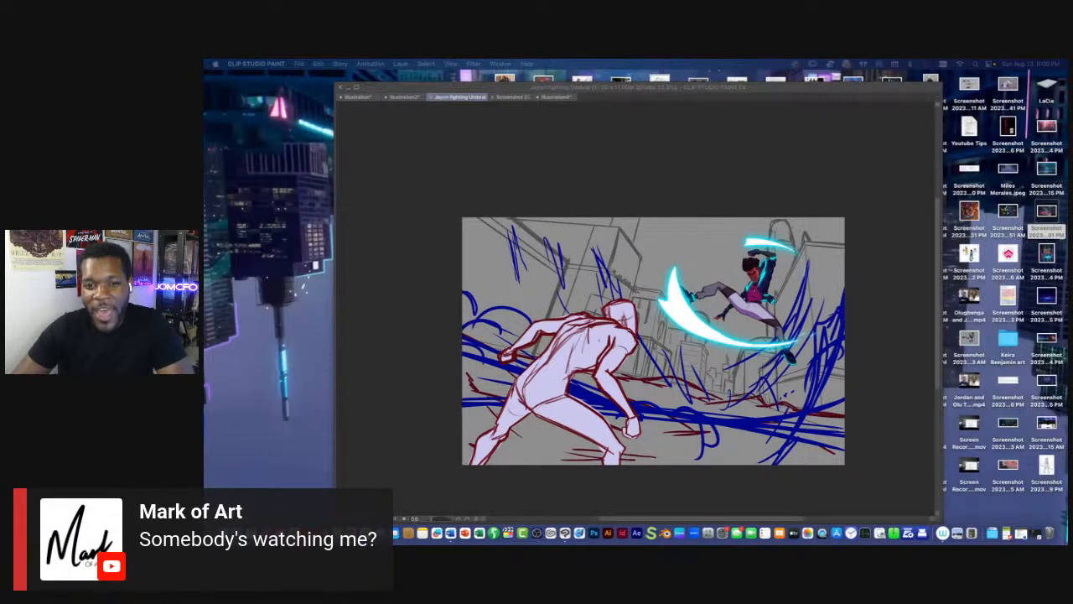